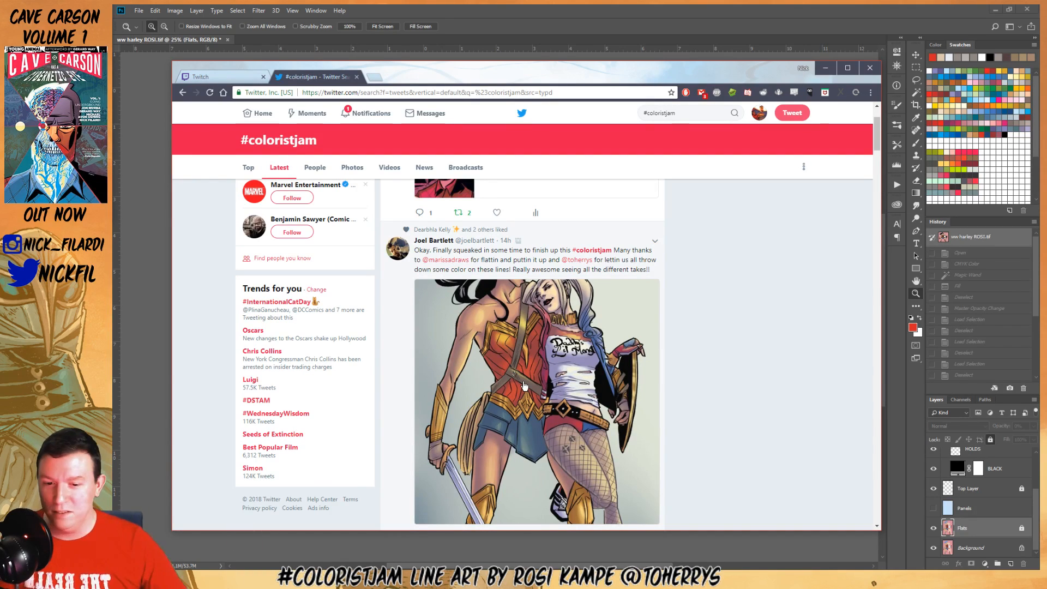
View the #coloristjam entry with the pale grey background at full size, then return to the search results
scroll(560, 385, "down", 2)
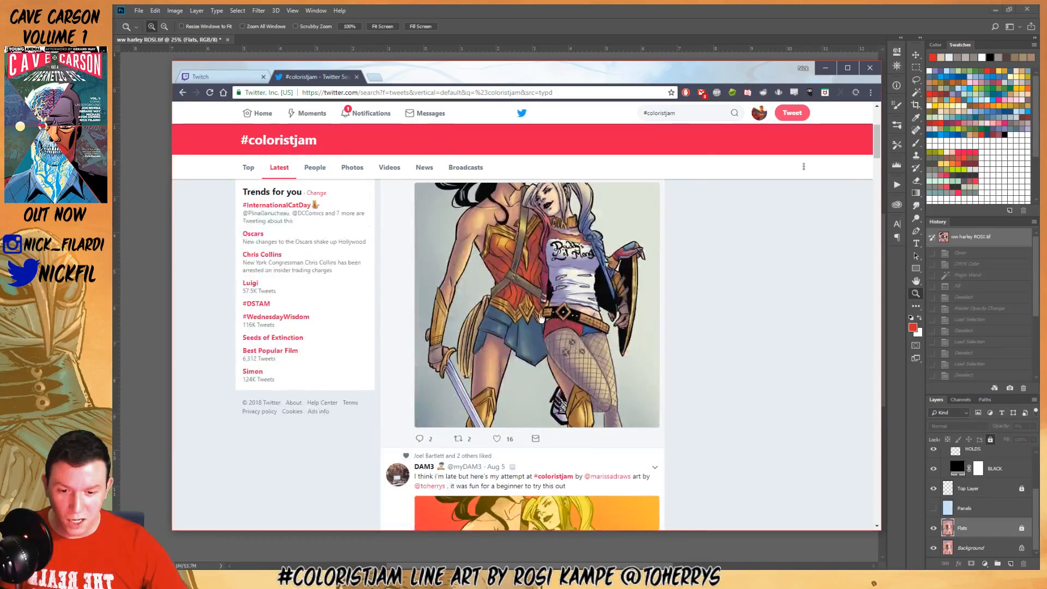
left_click(560, 384)
mouse_move(429, 365)
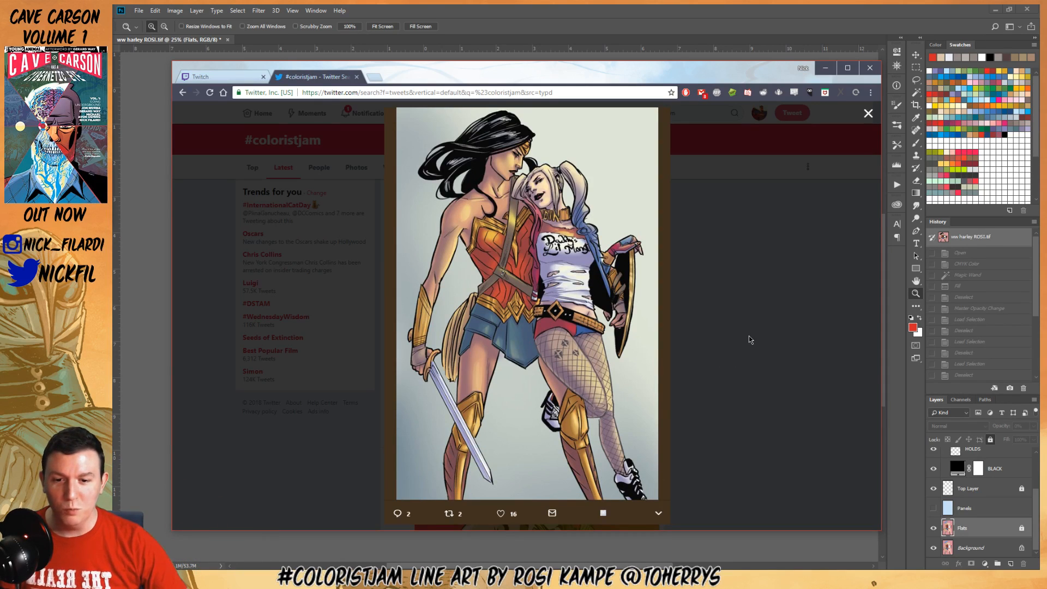
left_click(723, 283)
Find the #coloristjam entry with the red-to-orange gradient background and examine its colors in the enlarged image
scroll(607, 319, "down", 3)
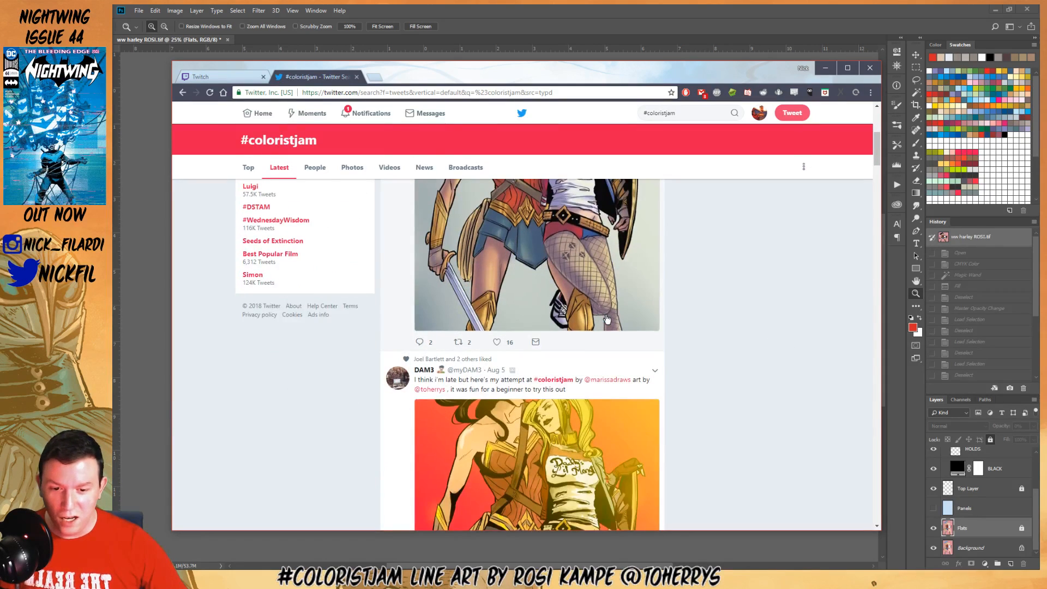
scroll(605, 319, "up", 2)
scroll(594, 321, "down", 4)
left_click(585, 322)
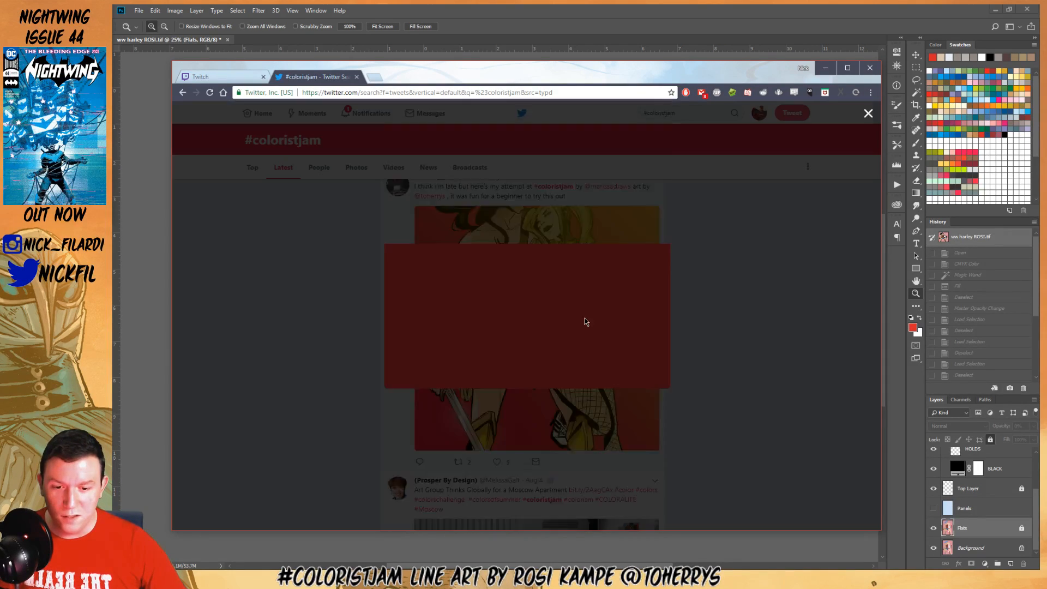
left_click(760, 341)
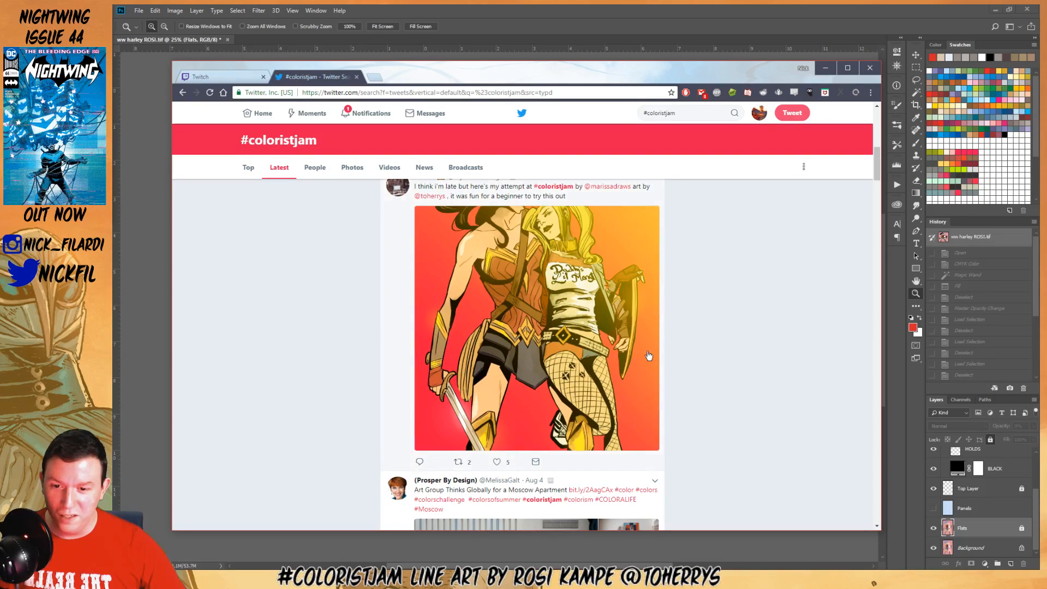
scroll(739, 414, "up", 1)
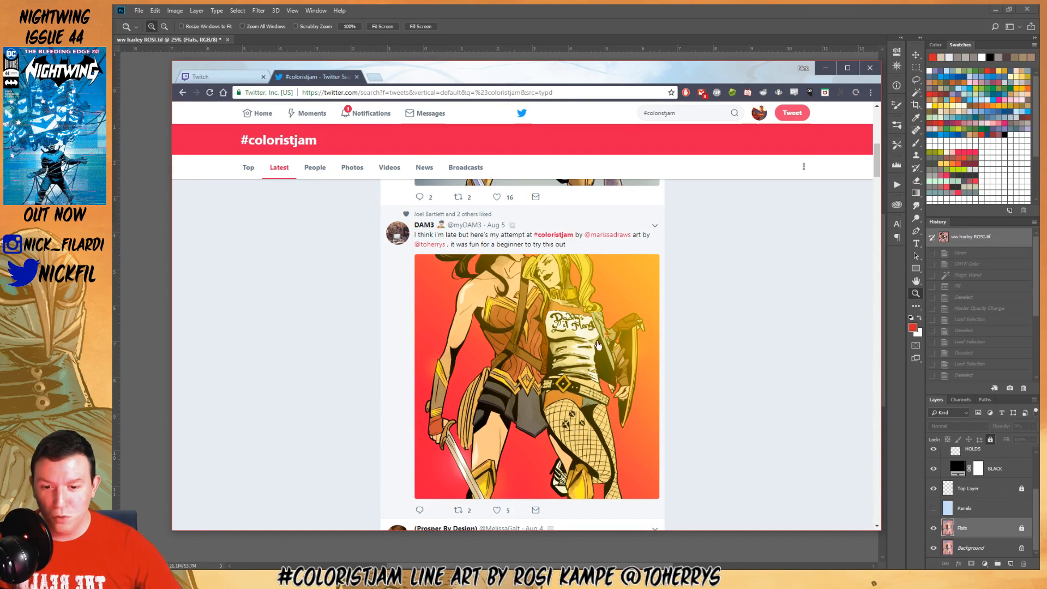
left_click(591, 357)
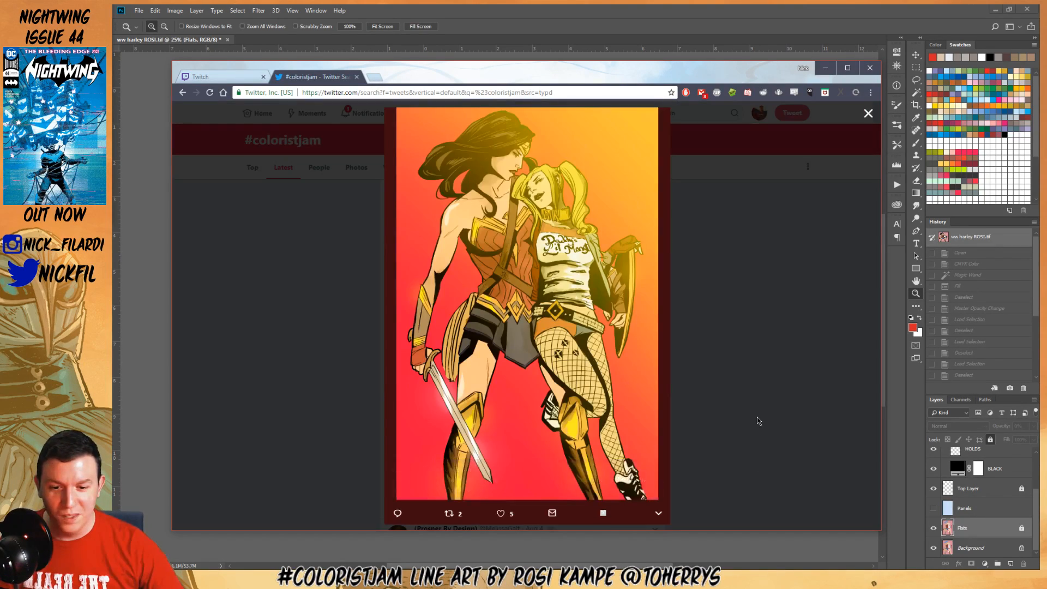
left_click(760, 413)
Browse further through the #coloristjam posts and return to the red-to-orange gradient entry for another enlarged look
scroll(746, 406, "down", 12)
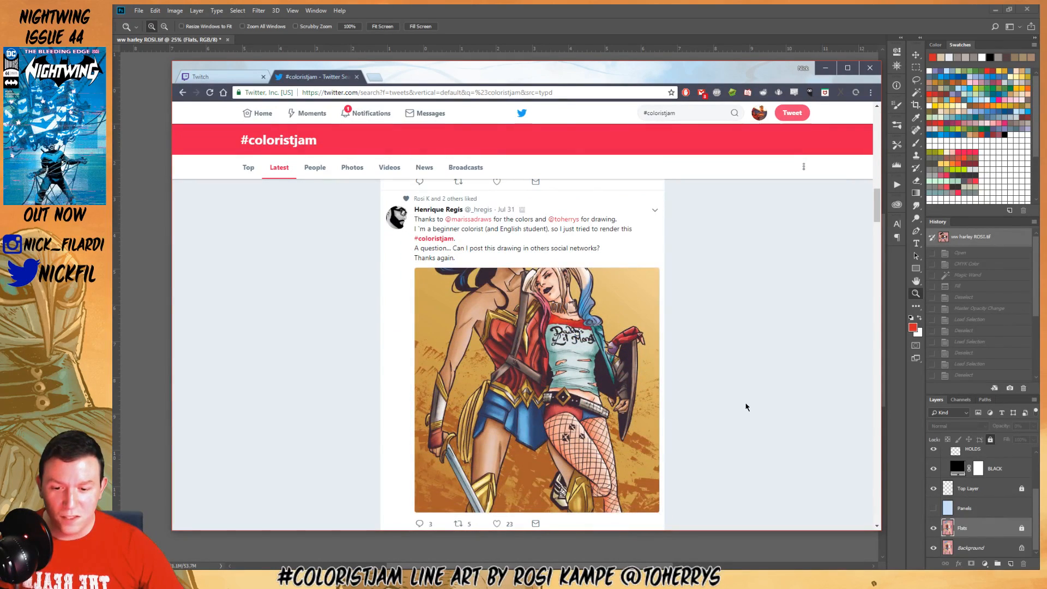
scroll(746, 406, "up", 2)
scroll(745, 406, "down", 2)
scroll(681, 415, "up", 1)
scroll(682, 414, "up", 6)
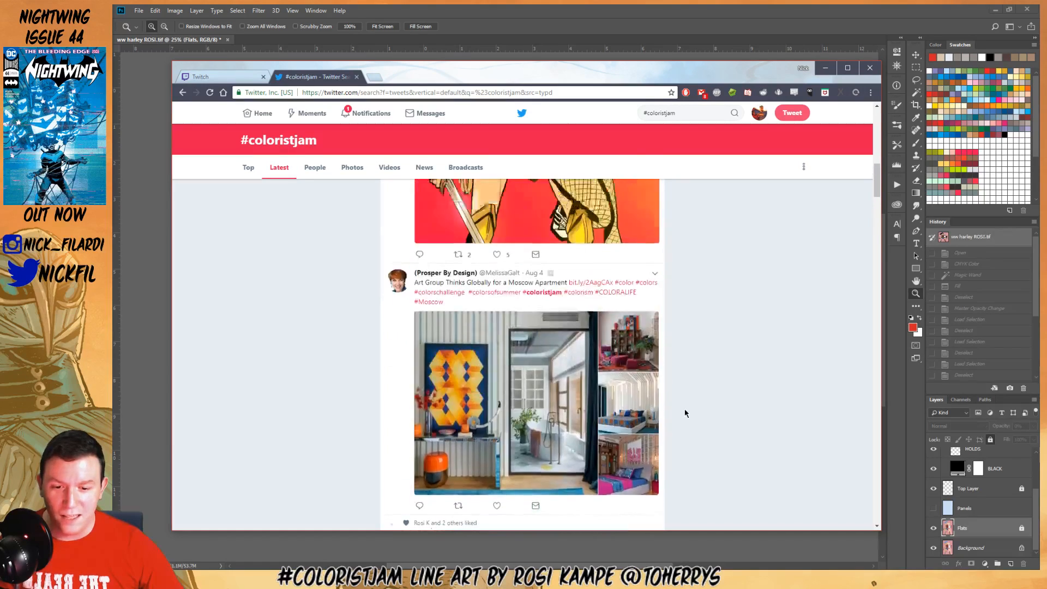
left_click(482, 329)
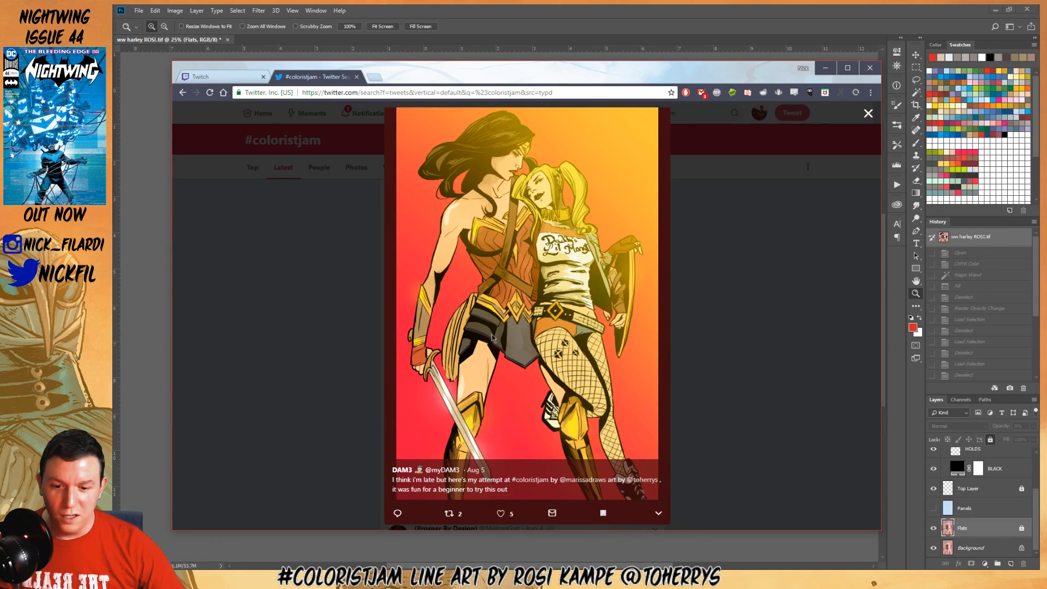
left_click(720, 377)
Examine the beginner colorist's entry with the textured ochre background and blue-highlighted hair at full size
scroll(646, 404, "down", 3)
scroll(647, 404, "down", 9)
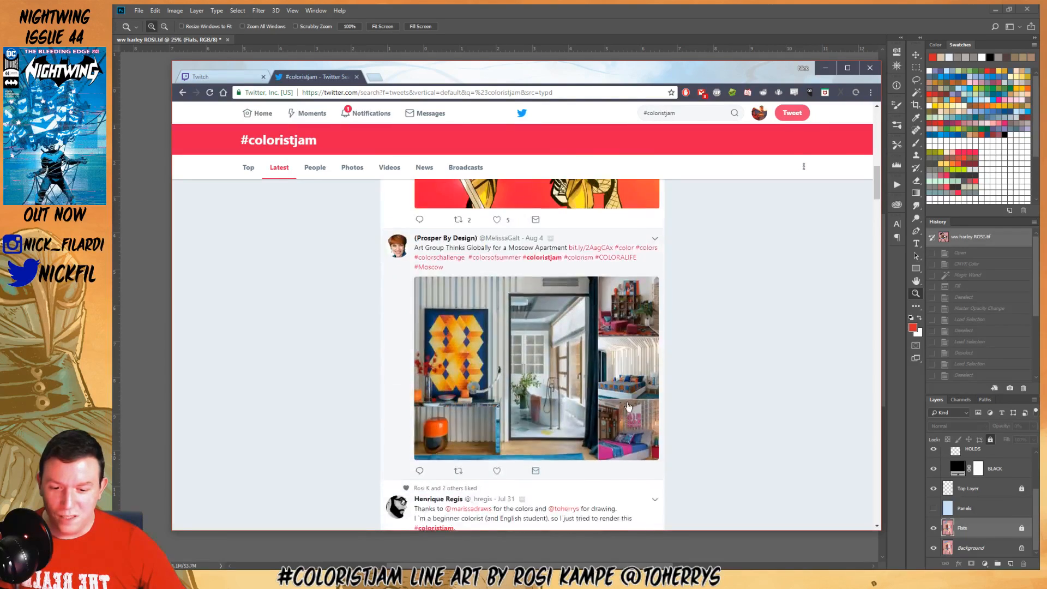
left_click(552, 300)
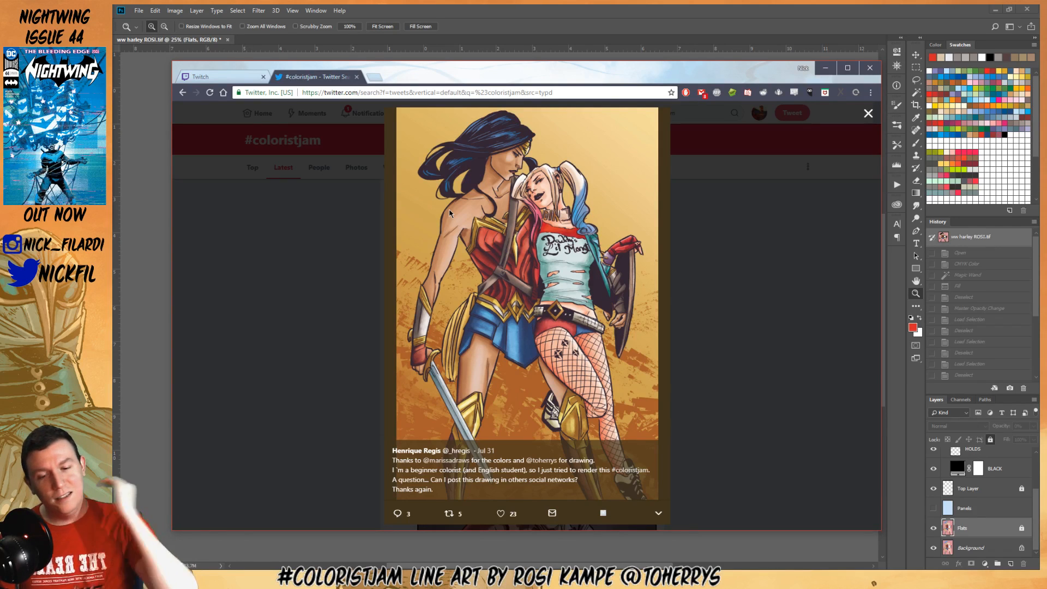
left_click(710, 339)
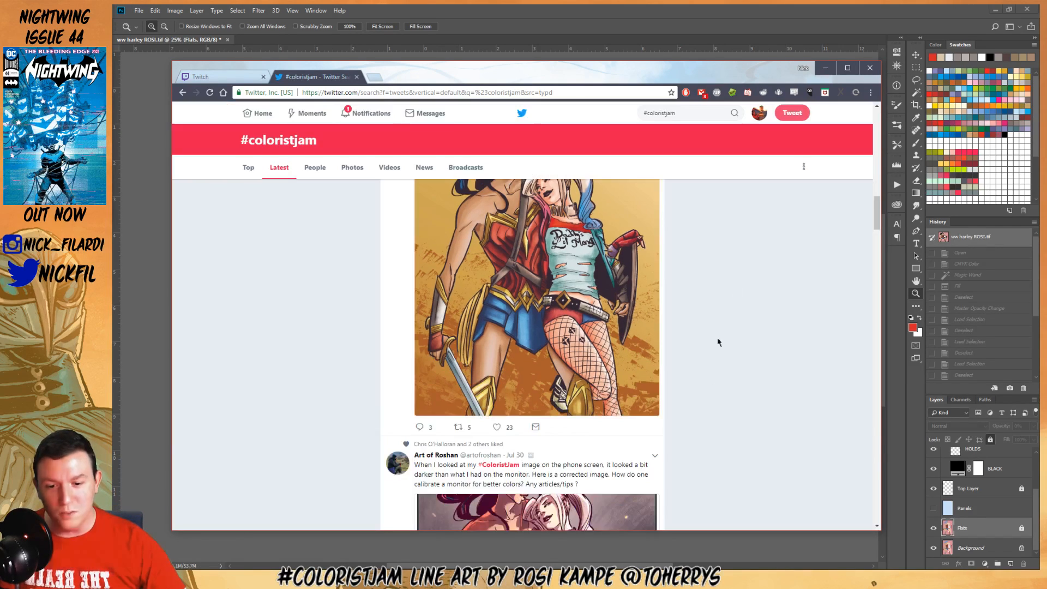
left_click(658, 369)
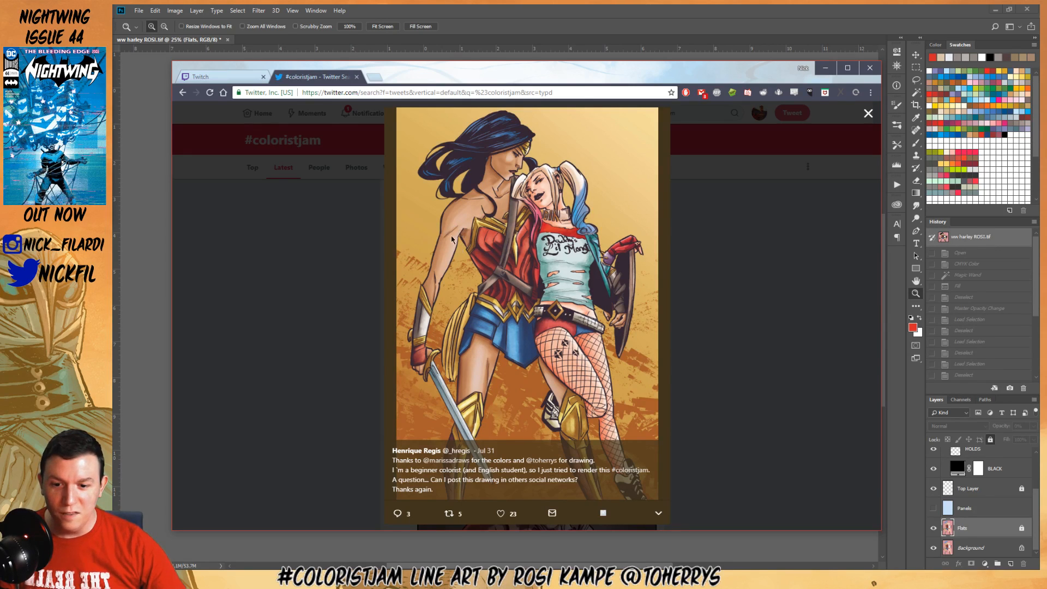
left_click(737, 340)
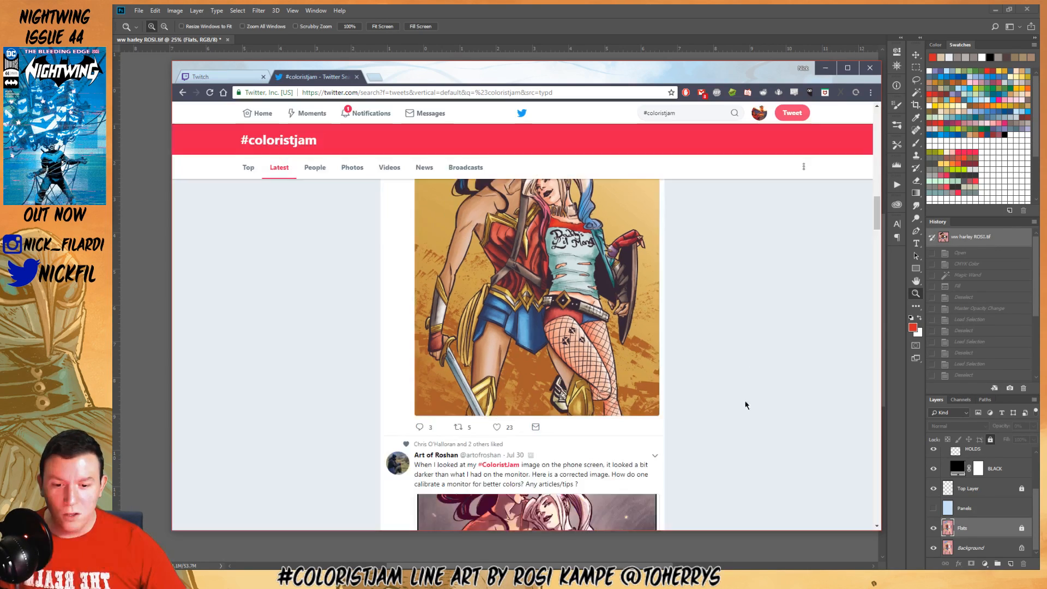
View the corrected dark entry with glowing embers at full size and look at its earlier version further down
scroll(722, 363, "down", 5)
left_click(611, 341)
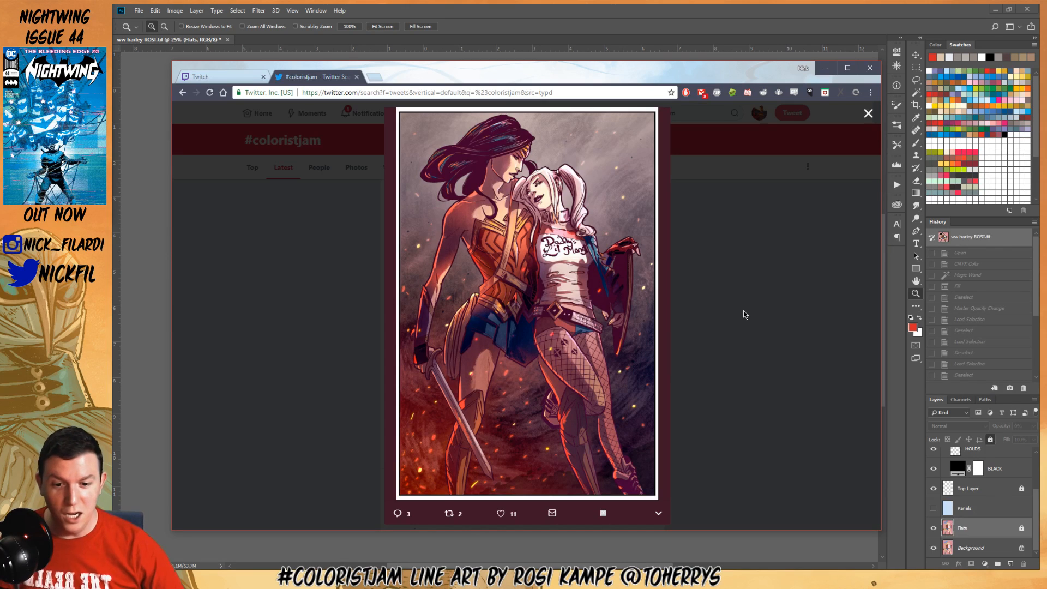
left_click(744, 311)
scroll(709, 333, "down", 3)
scroll(747, 340, "down", 4)
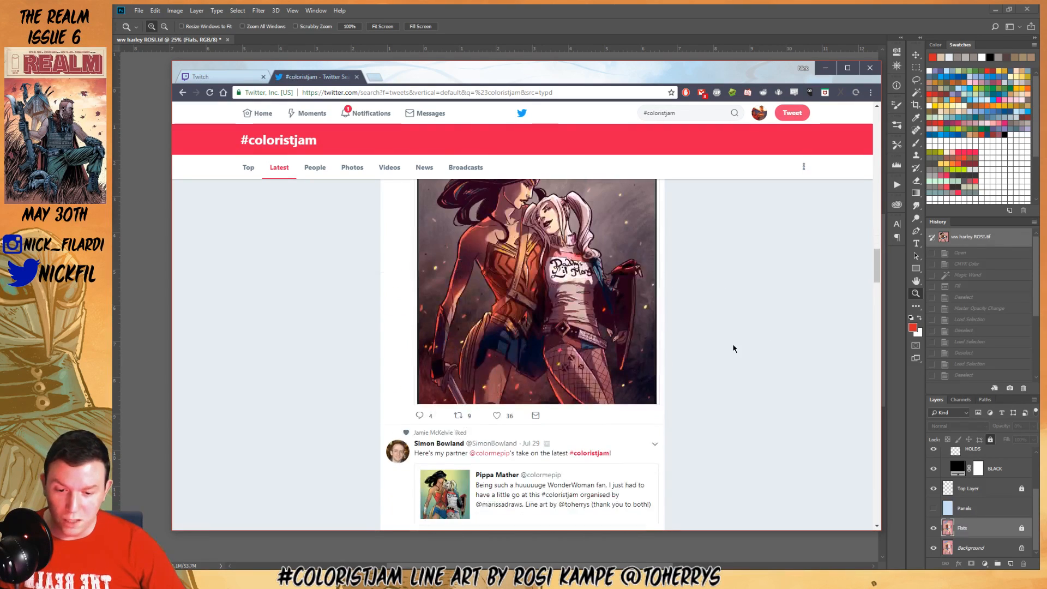
scroll(735, 380, "up", 3)
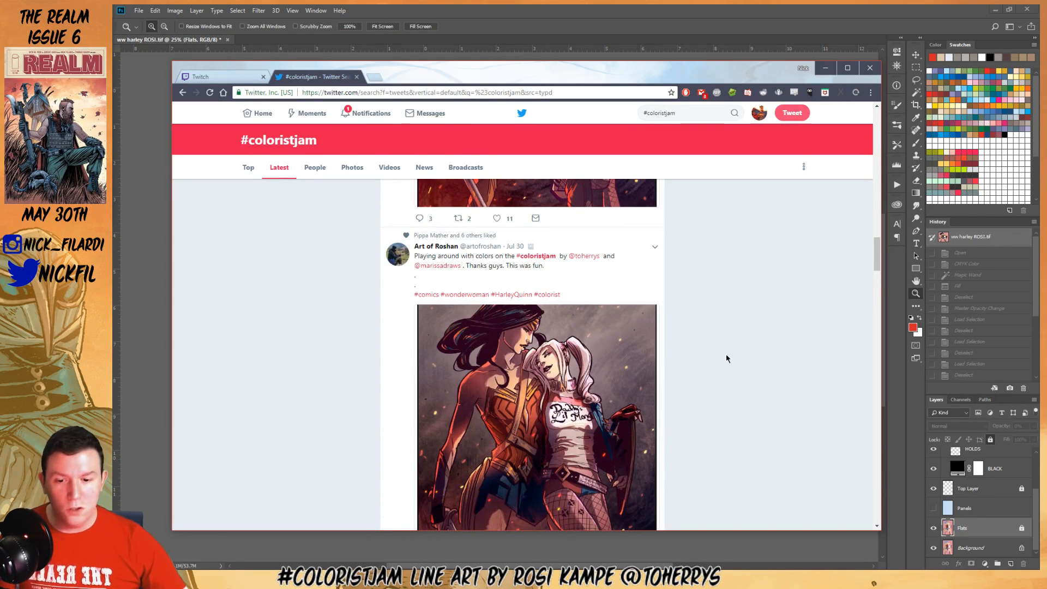
Find the entry with the textured pink background and teal skirt and examine the enlarged image
scroll(726, 355, "down", 10)
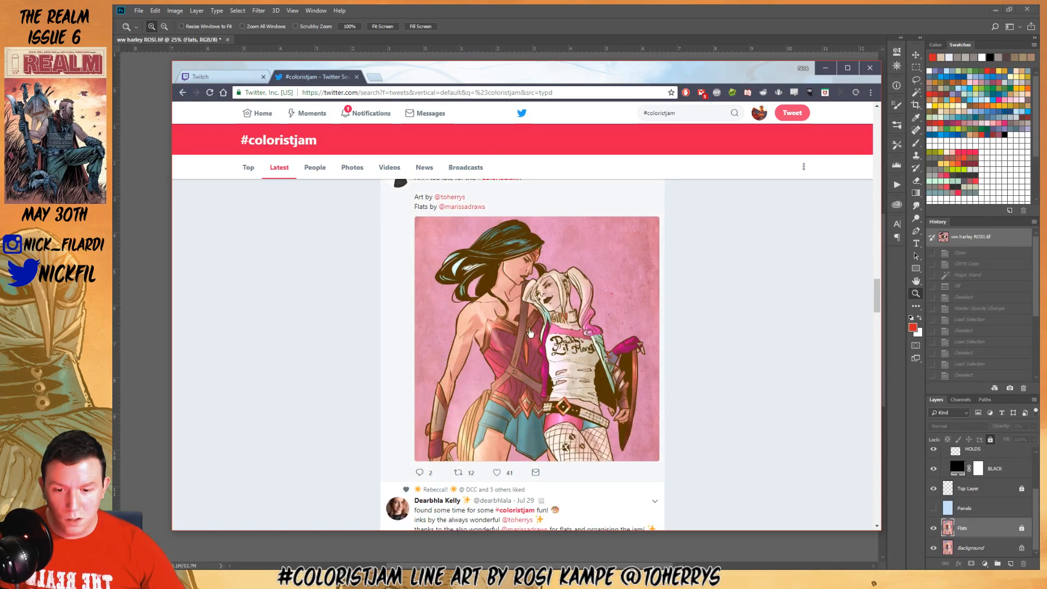
left_click(613, 377)
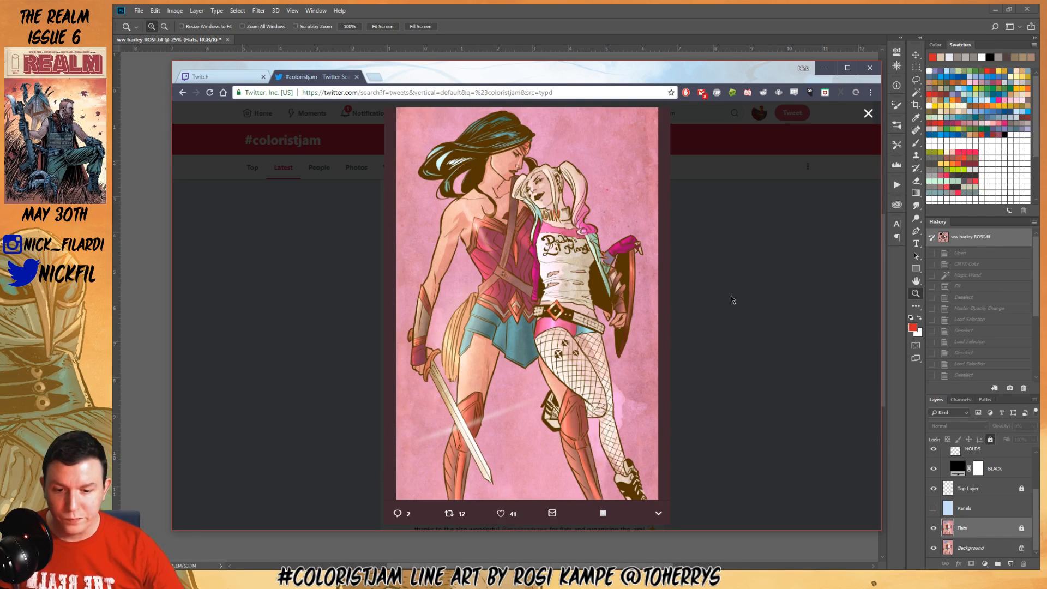
mouse_move(637, 396)
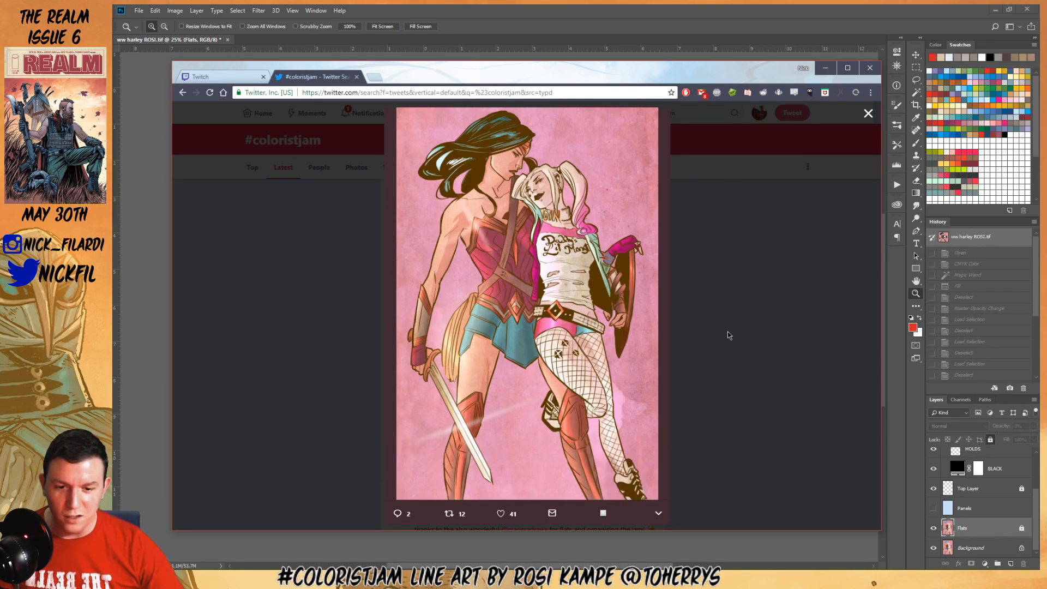
left_click(705, 400)
Examine the entry with the crimson-to-purple background and glowing lasso at full size
scroll(727, 367, "down", 7)
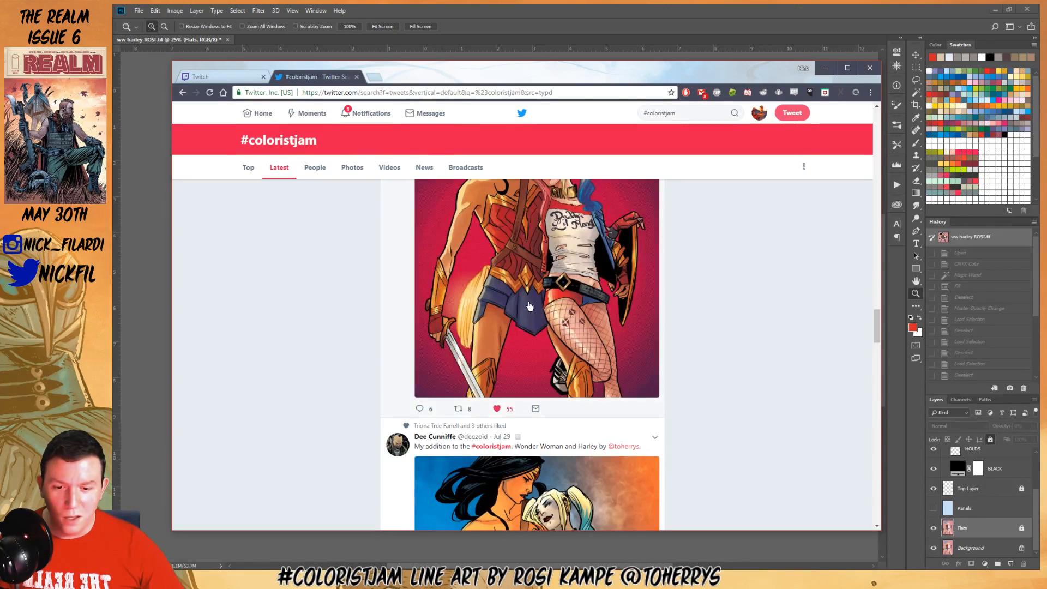
left_click(529, 306)
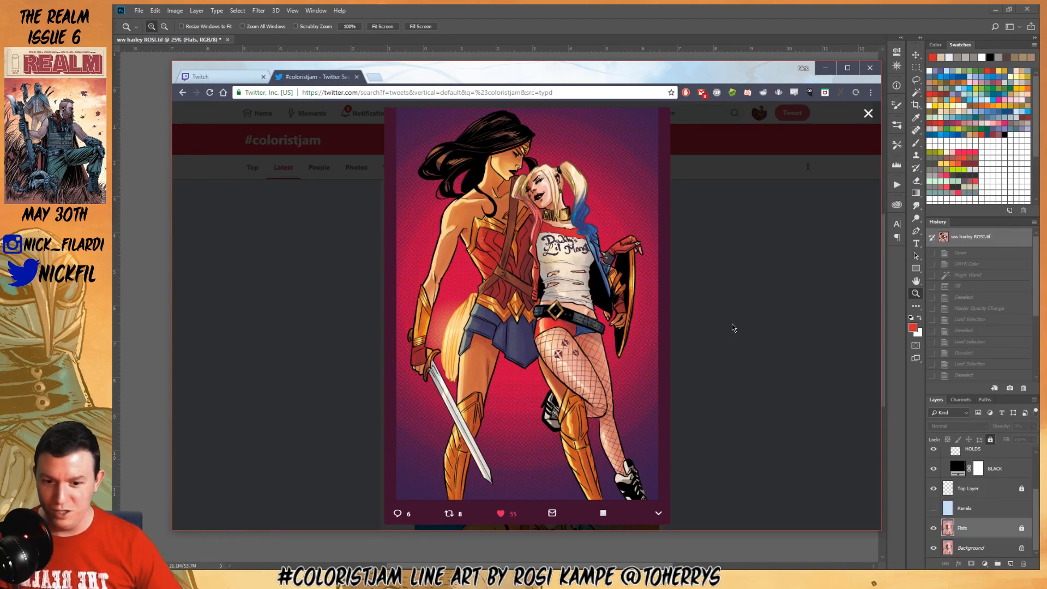
left_click(731, 315)
Examine the entry with the split blue and orange cloudy background at full size
scroll(715, 398, "down", 4)
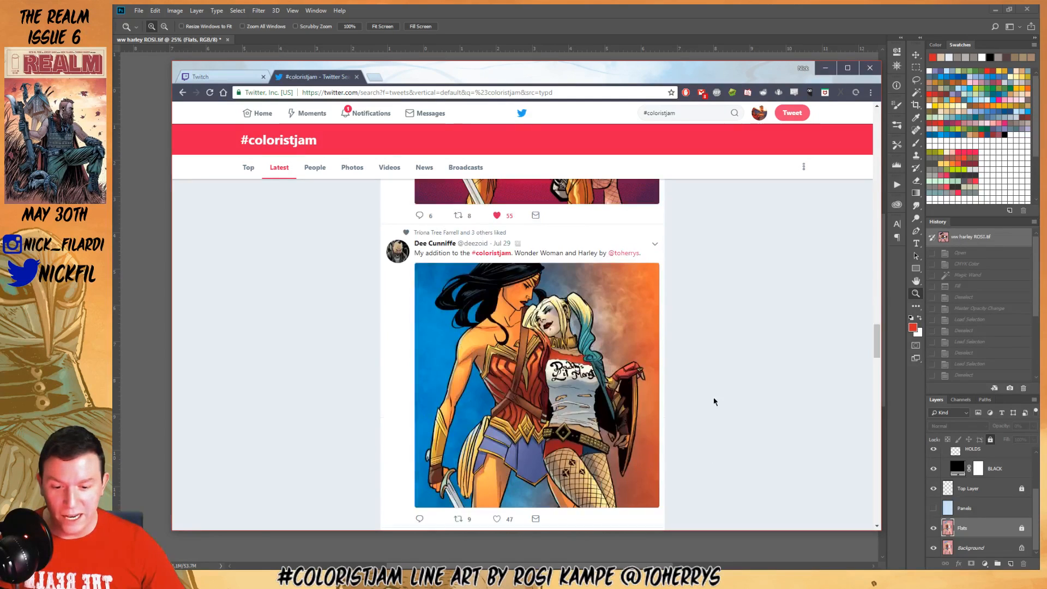
scroll(740, 420, "down", 2)
scroll(741, 417, "up", 2)
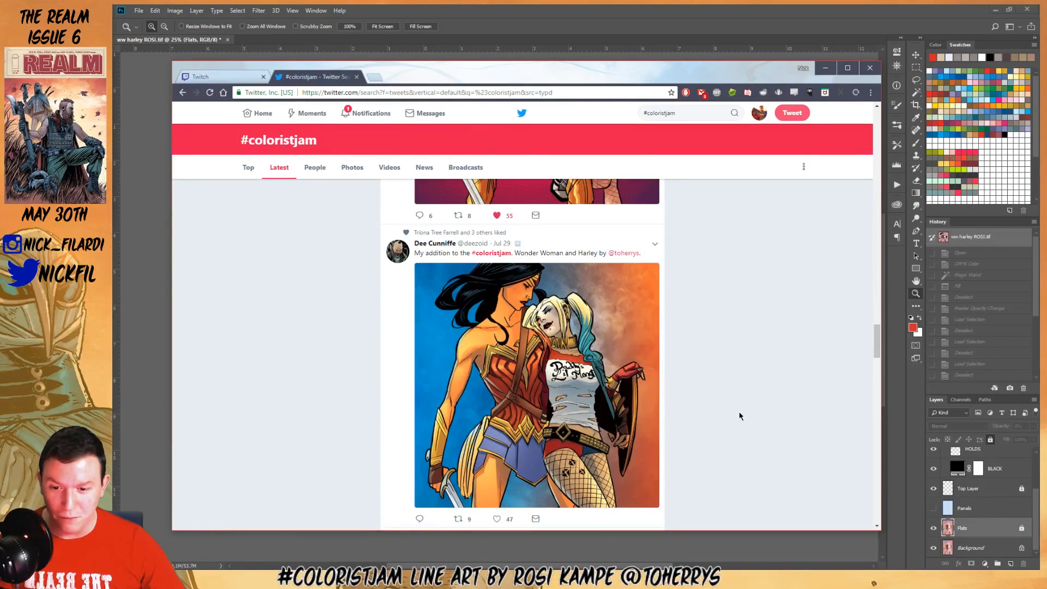
left_click(607, 377)
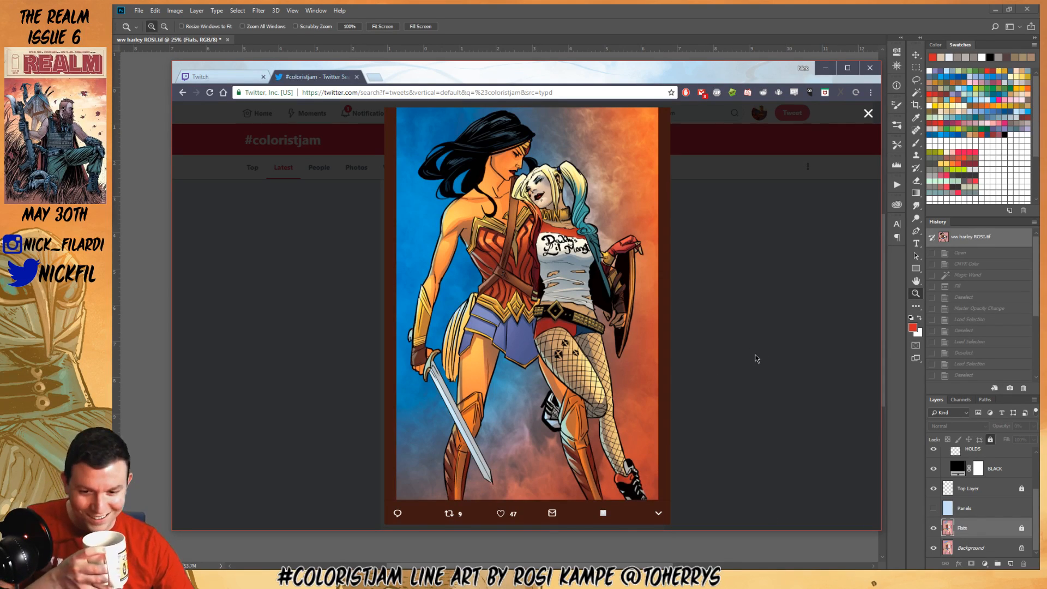
left_click(775, 347)
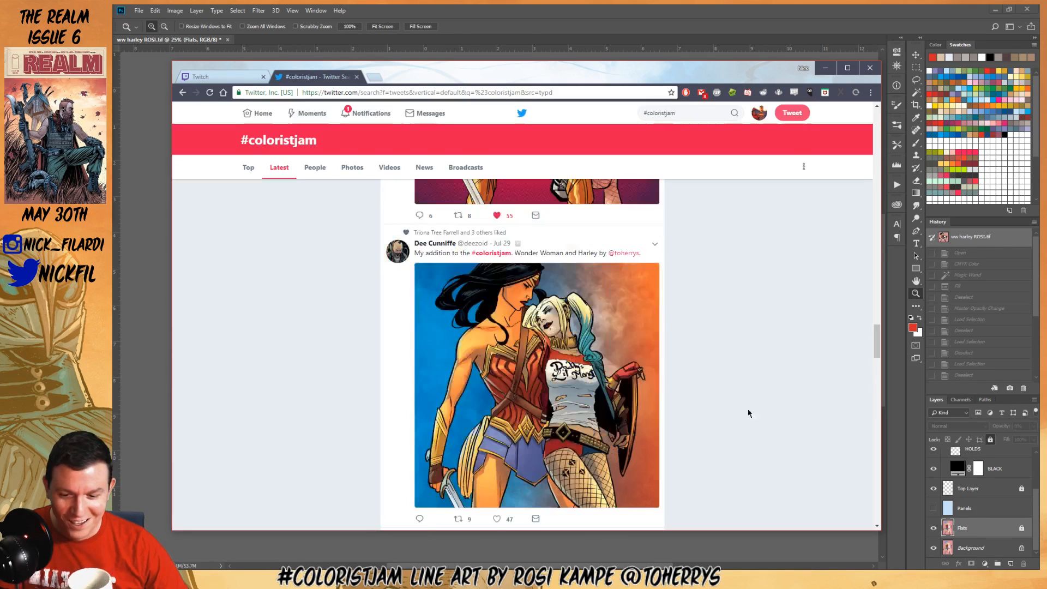
Find the entry with cool blue figures against a red-to-purple background and study the enlarged image
scroll(771, 368, "down", 5)
scroll(770, 368, "down", 4)
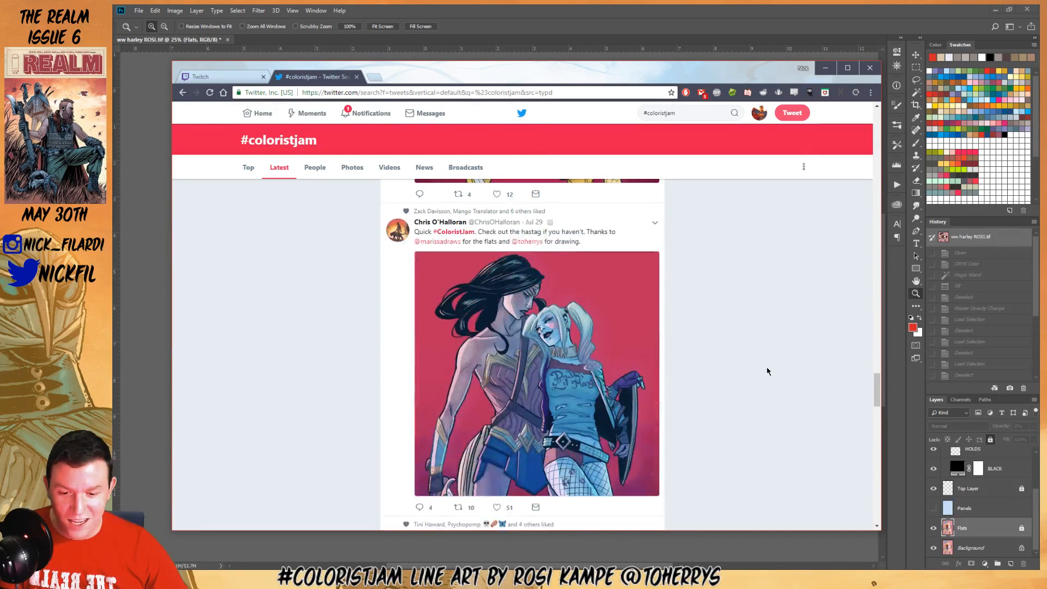
left_click(521, 364)
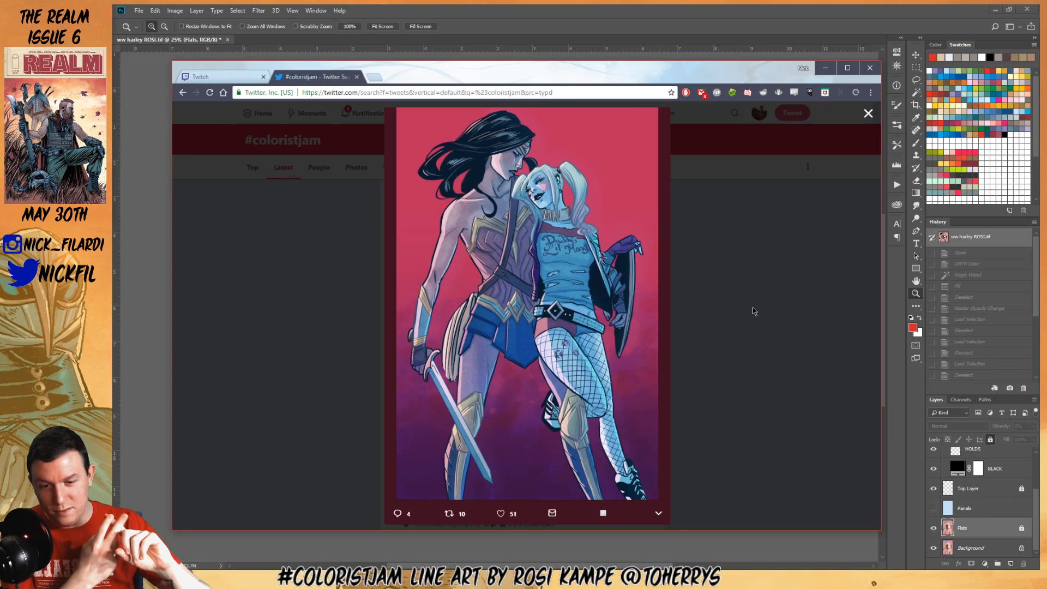
mouse_move(501, 365)
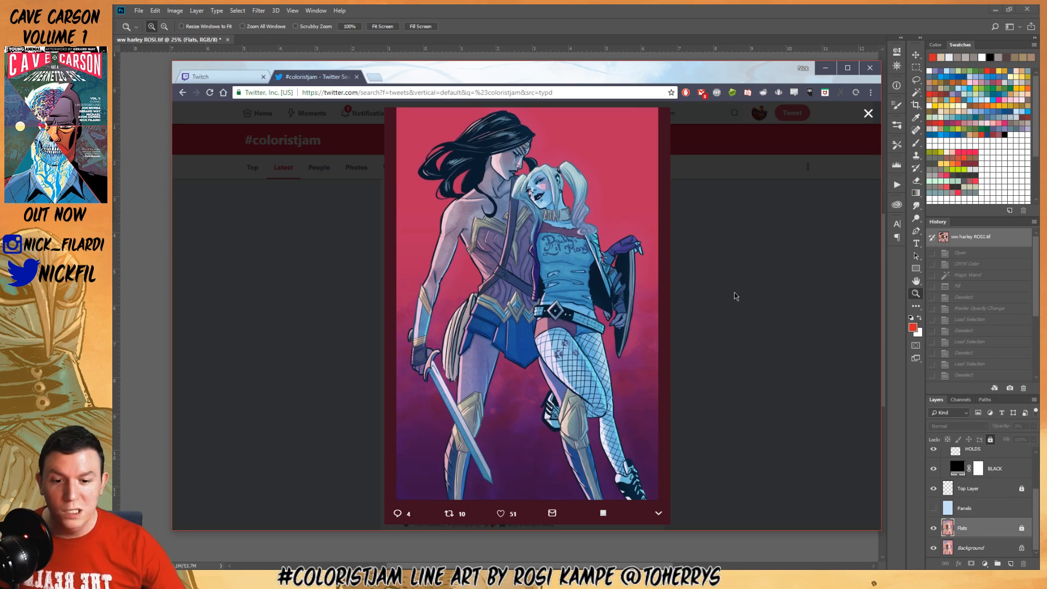
left_click(674, 291)
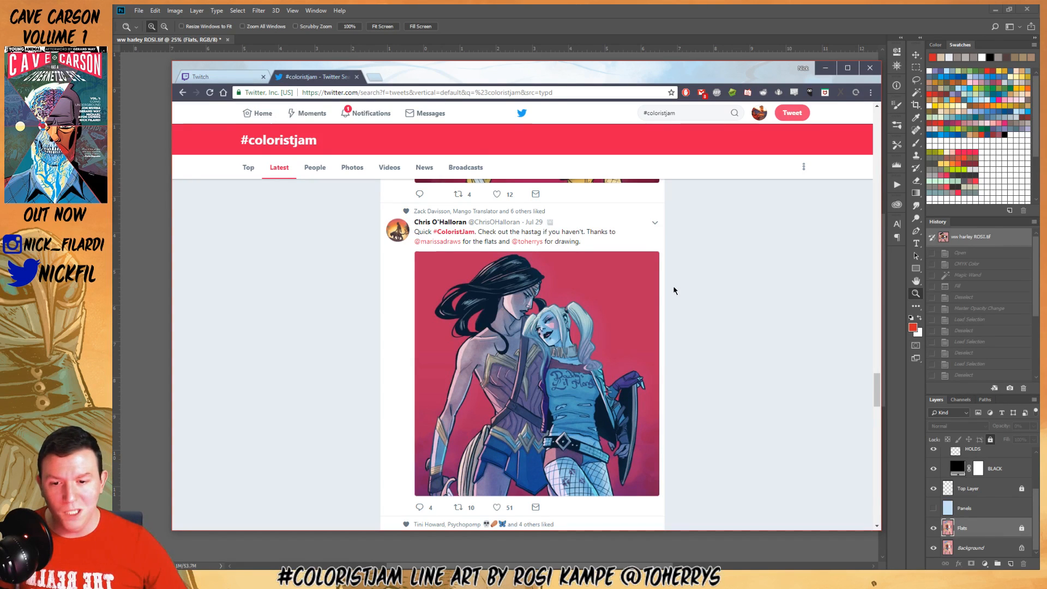
Go back to the entry with the pink hearts background and examine its colors at full size
scroll(764, 382, "up", 4)
scroll(764, 382, "up", 4)
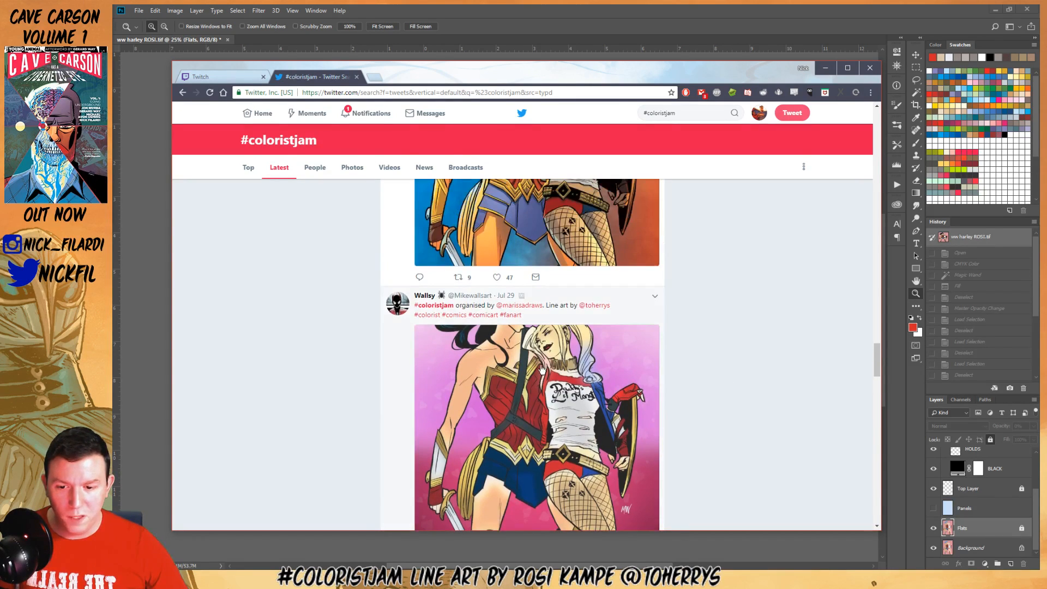
left_click(535, 396)
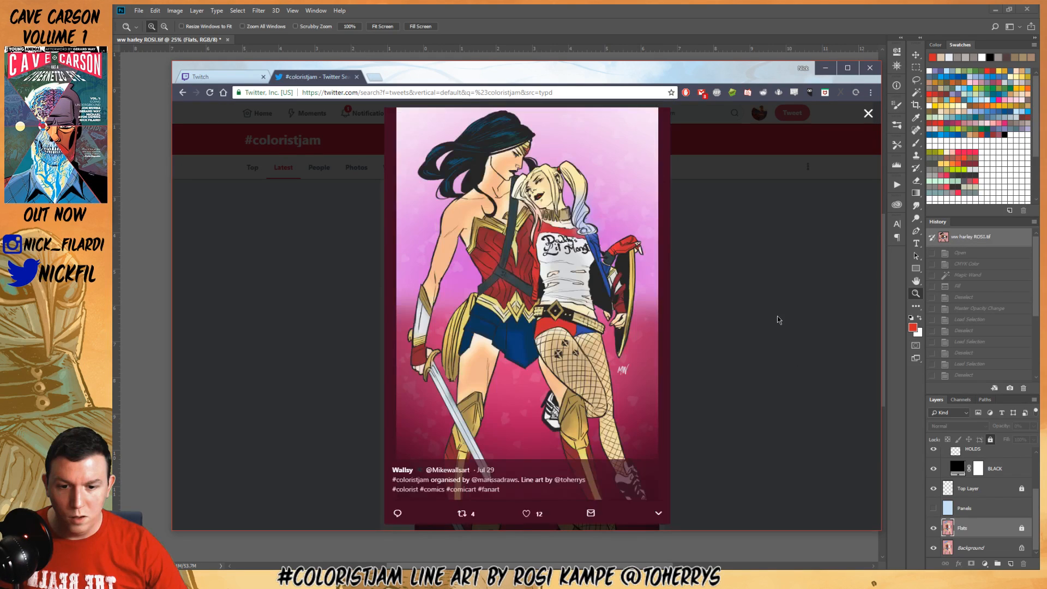
left_click(758, 341)
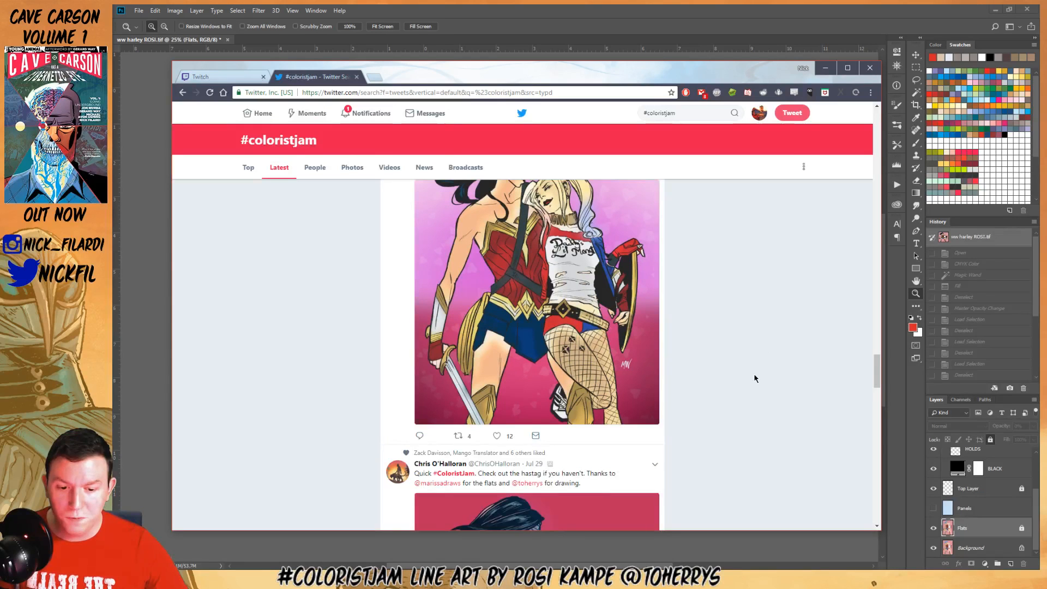
scroll(764, 370, "up", 2)
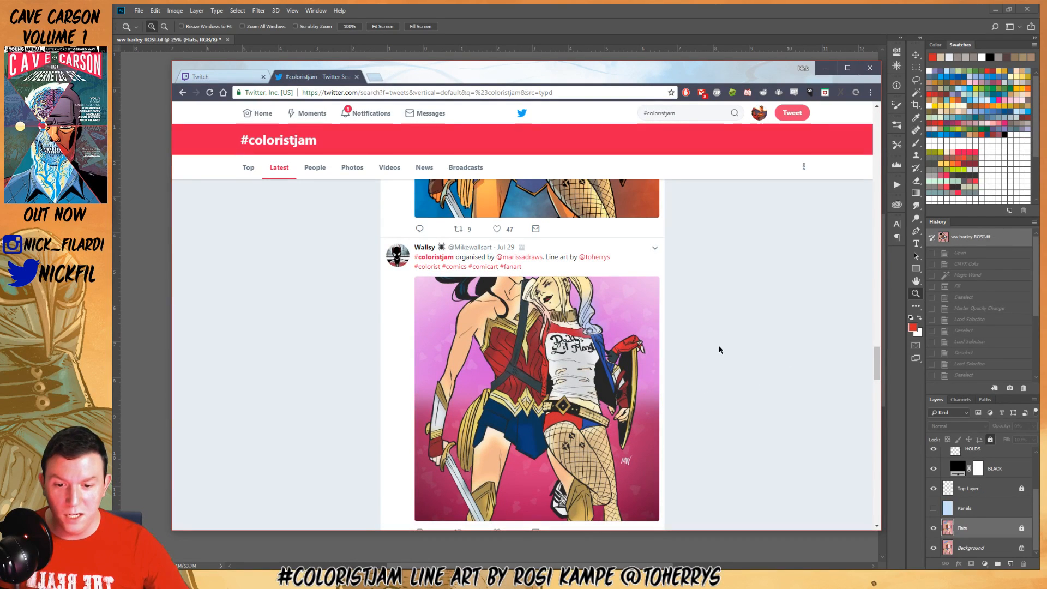
Find the entry with the soft watercolor sky in blue, yellow and orange and examine it at full size
scroll(719, 350, "down", 5)
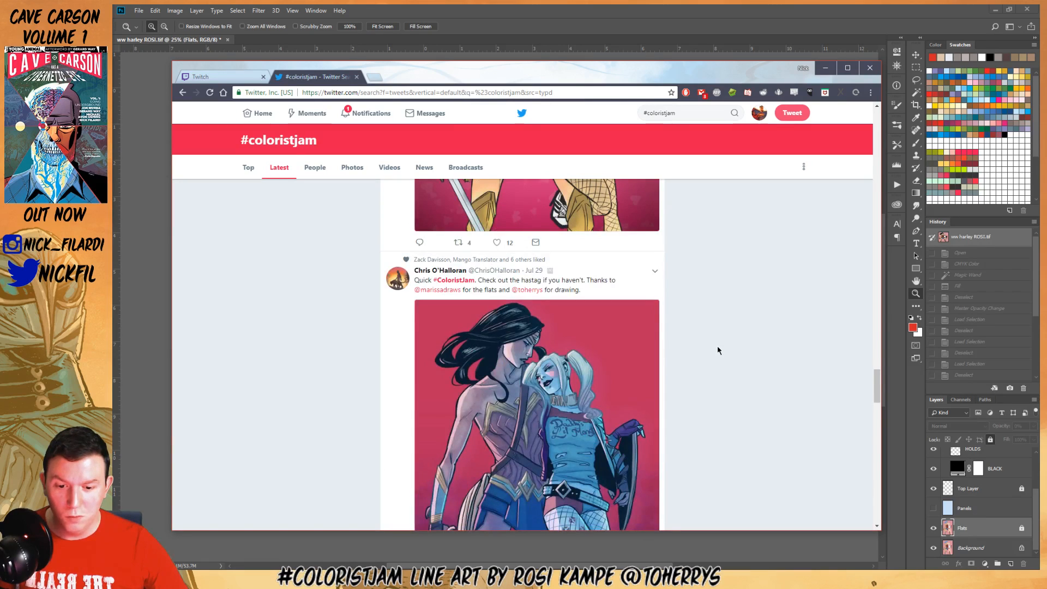
scroll(717, 350, "up", 3)
scroll(706, 371, "down", 13)
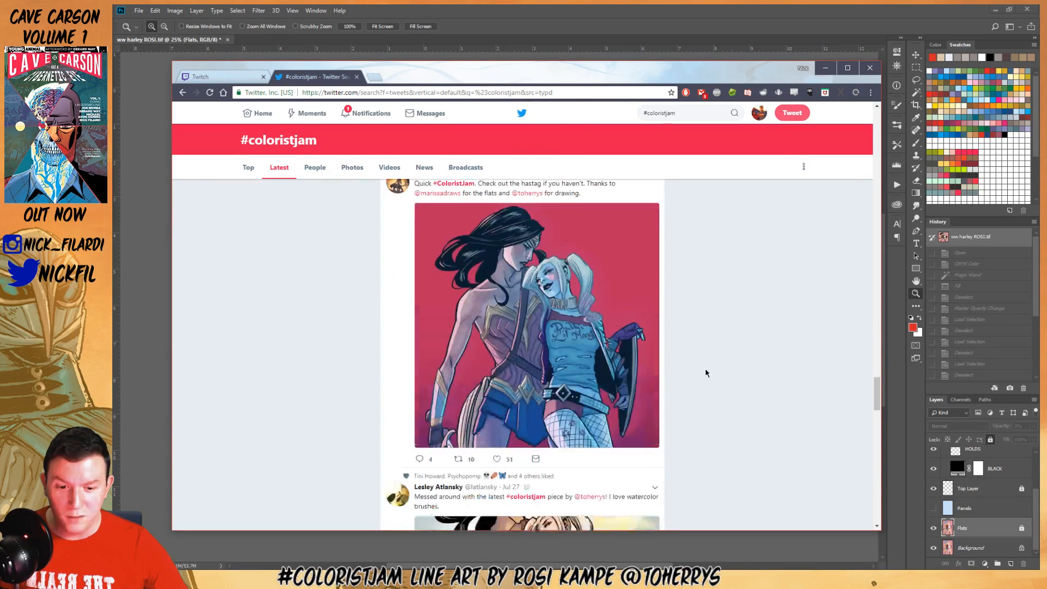
left_click(630, 356)
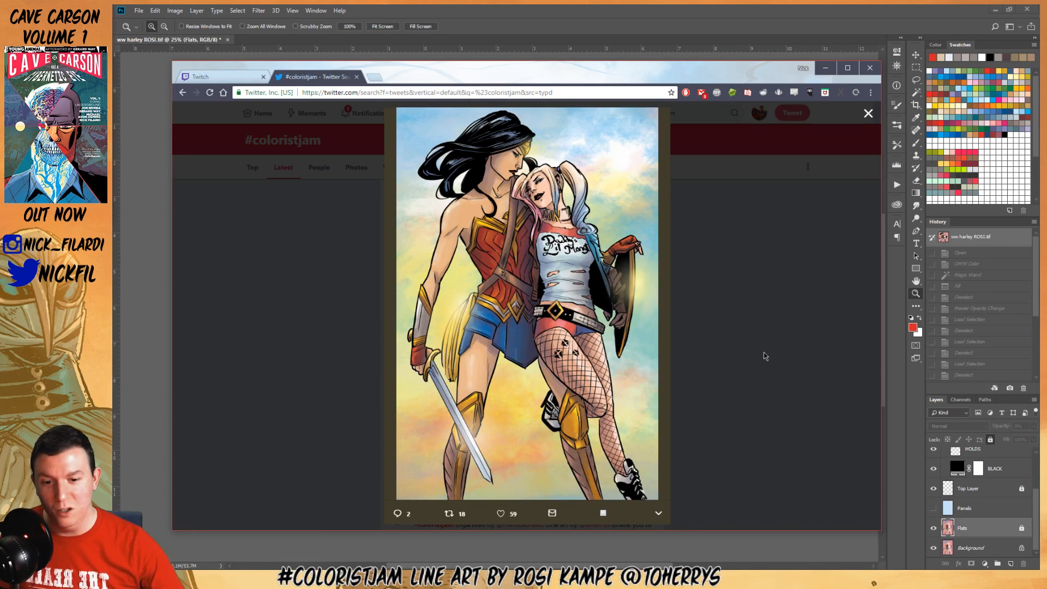
left_click(766, 357)
Compare the pink hearts, cool-figures-on-red and watercolor sky entries in the search feed
scroll(721, 371, "down", 15)
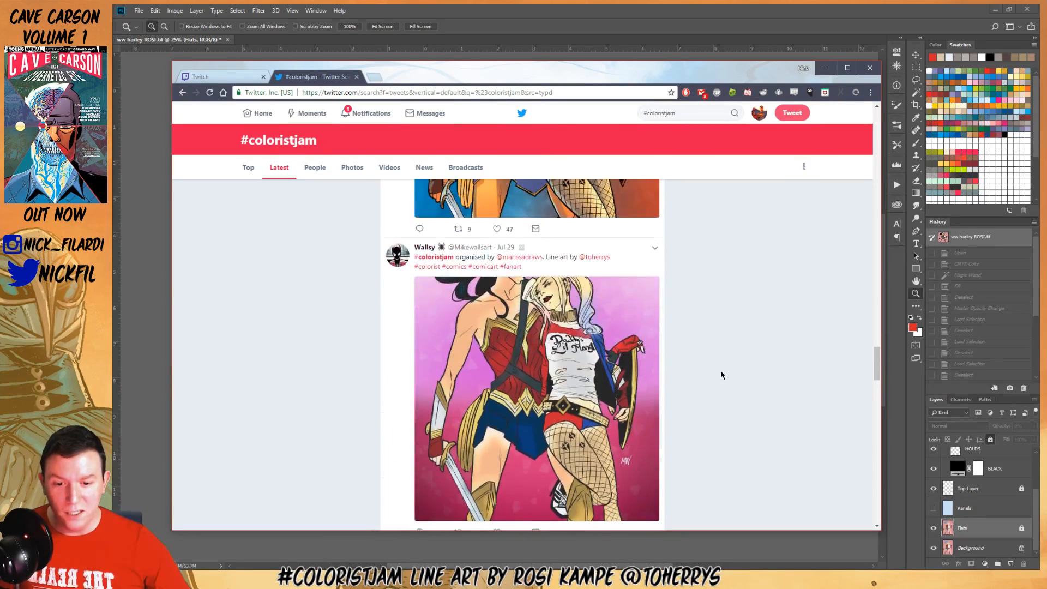
scroll(545, 393, "down", 10)
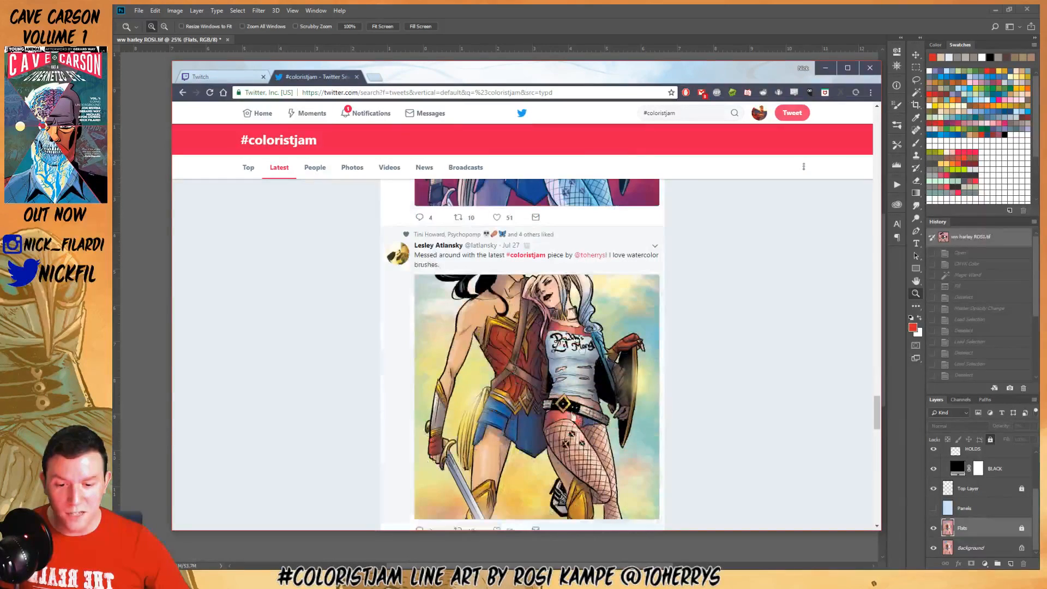
scroll(580, 402, "up", 5)
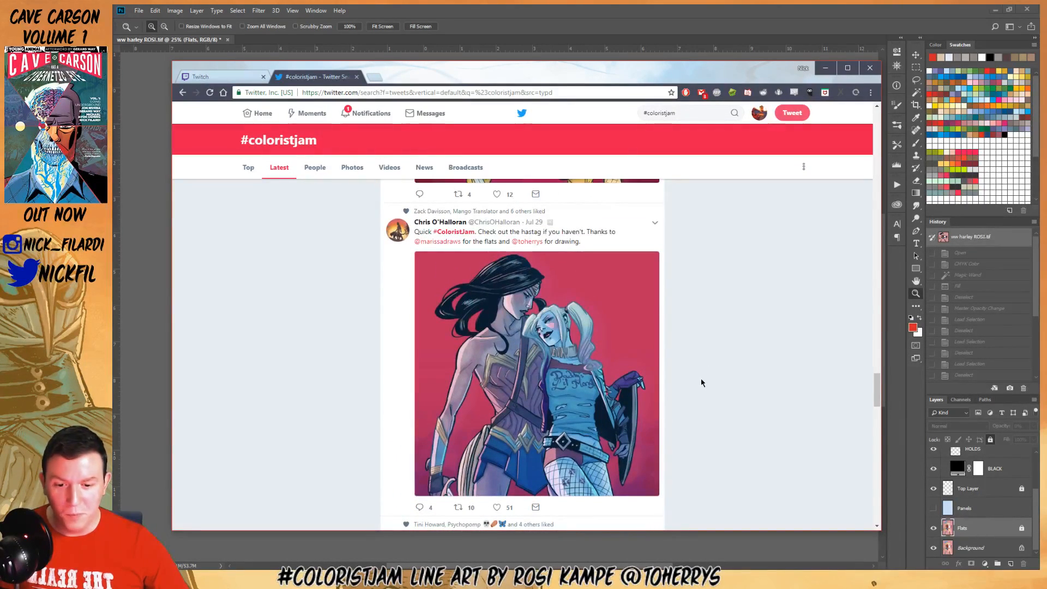
scroll(713, 415, "down", 10)
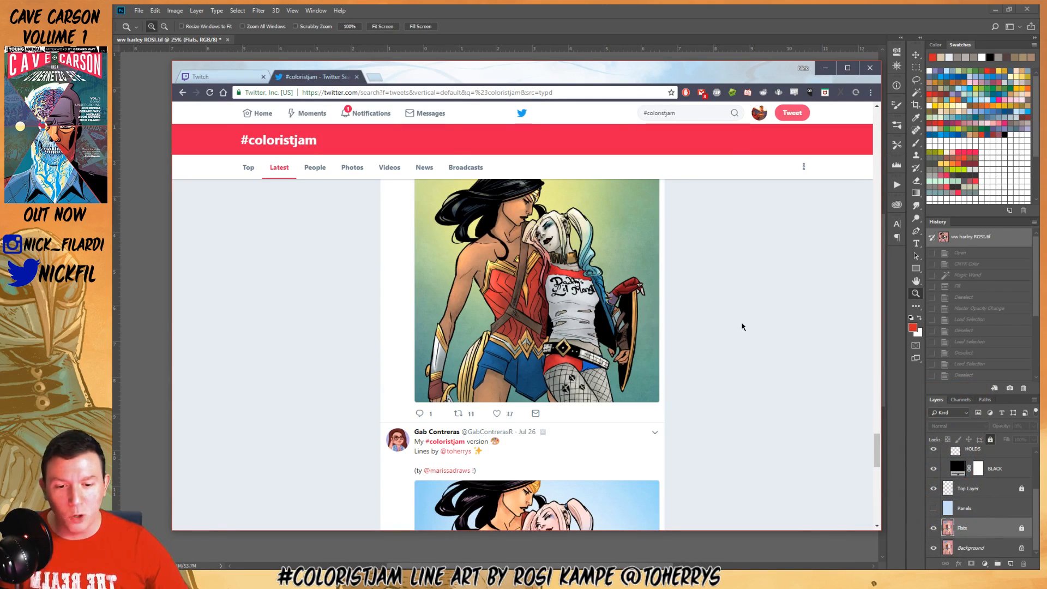
Find the entry with the plain light blue background and examine its colors at full size
scroll(753, 289, "down", 3)
scroll(751, 281, "down", 5)
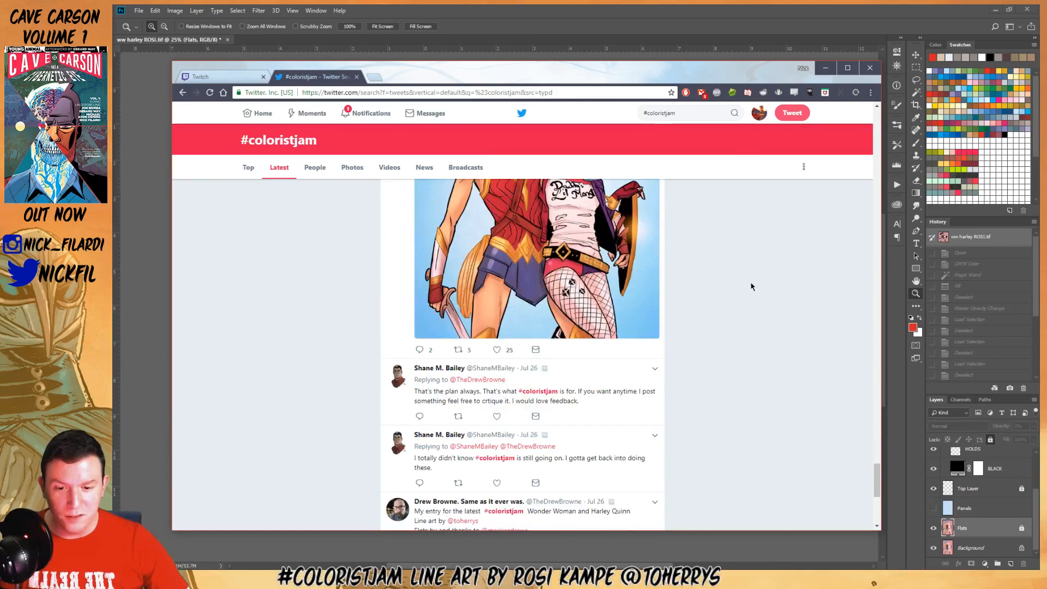
scroll(747, 327, "up", 3)
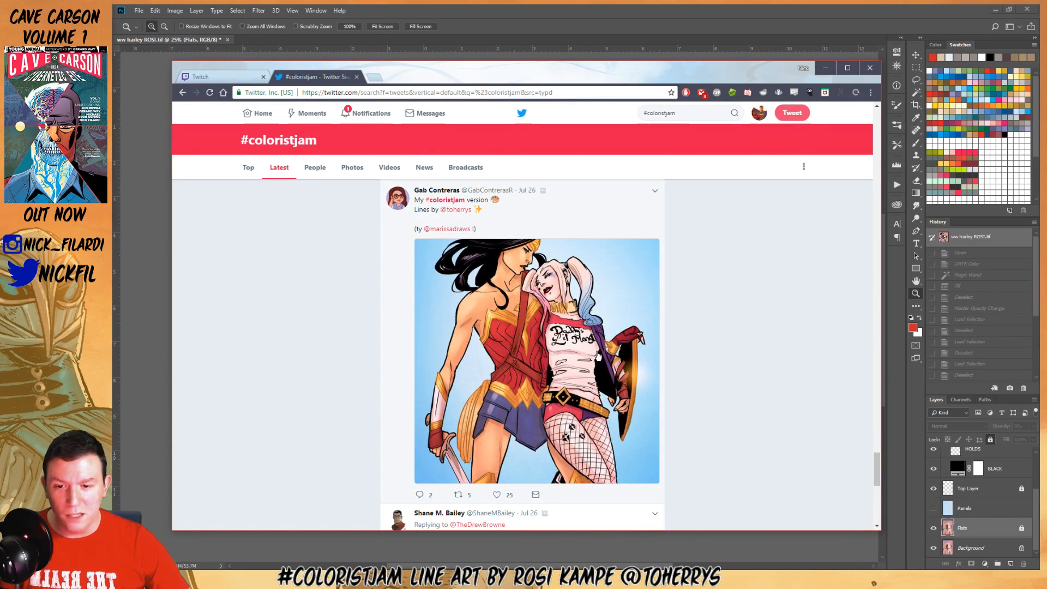
left_click(630, 330)
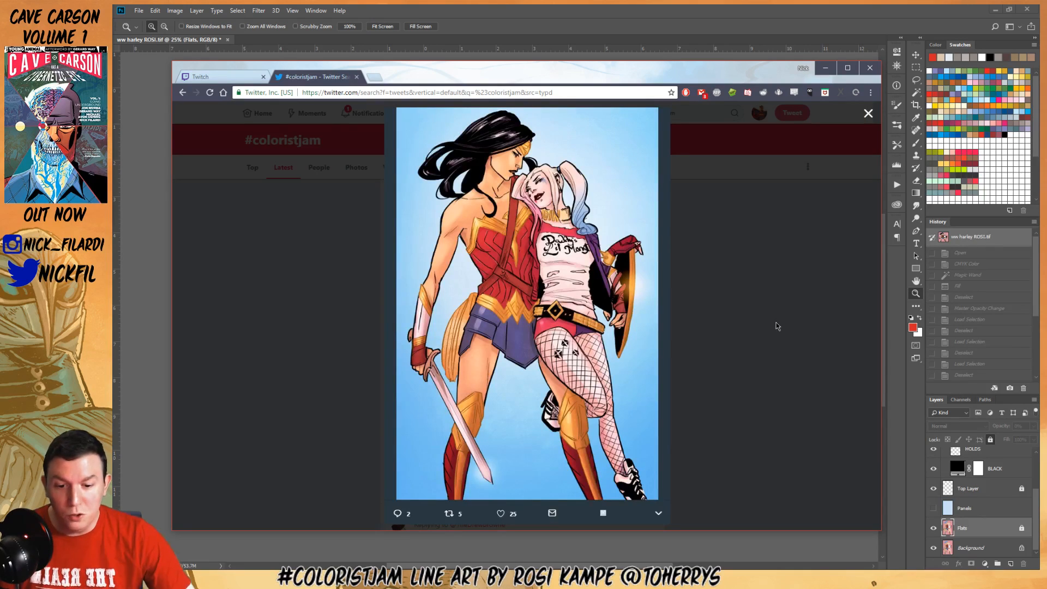
left_click(774, 322)
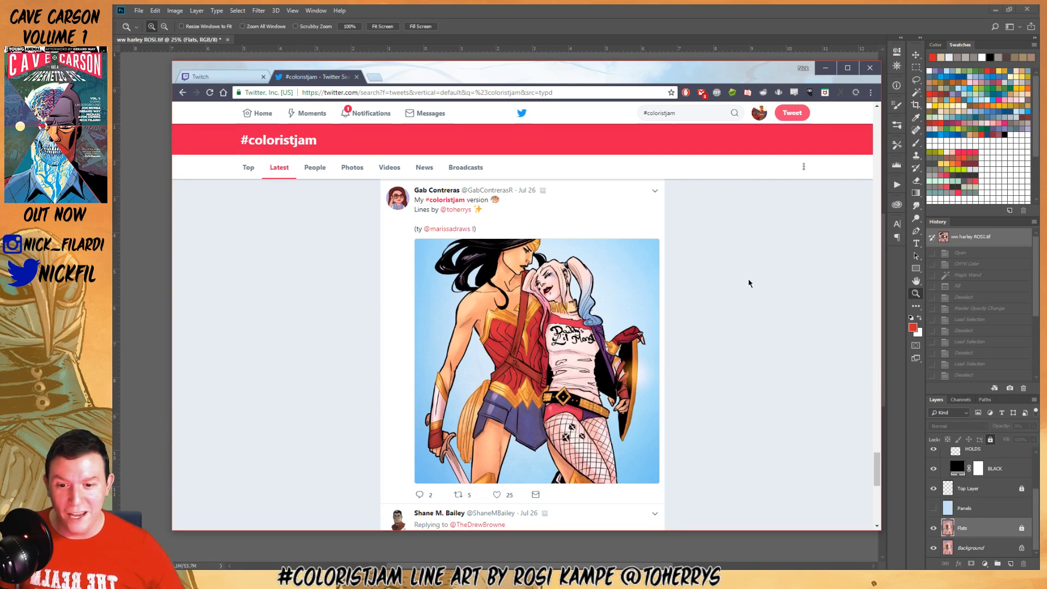
Find the painterly entry with the orange background and glowing light streak and examine it at full size
scroll(749, 283, "down", 10)
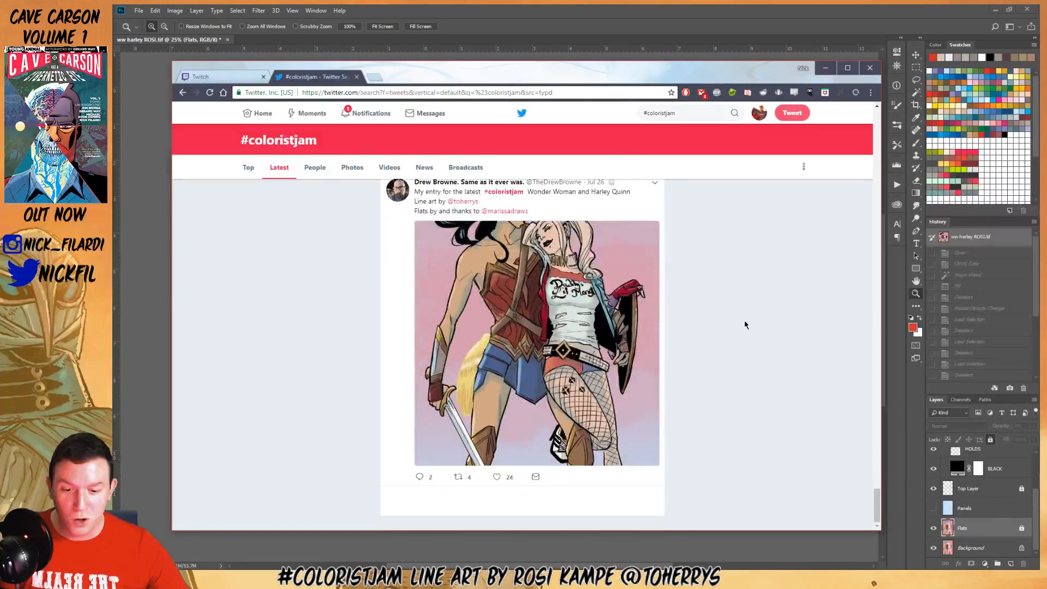
scroll(743, 329, "down", 6)
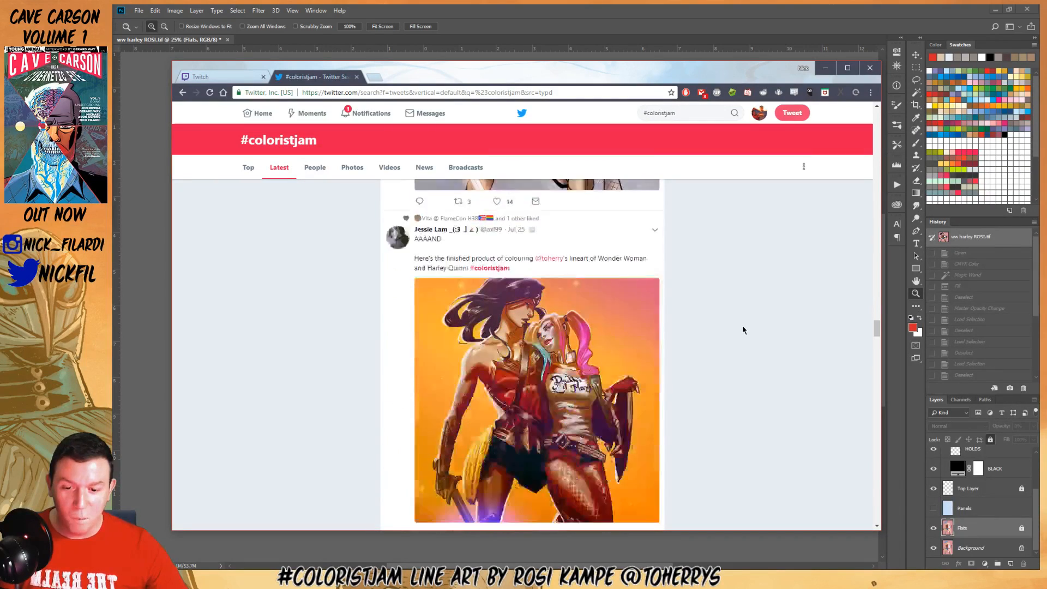
left_click(507, 292)
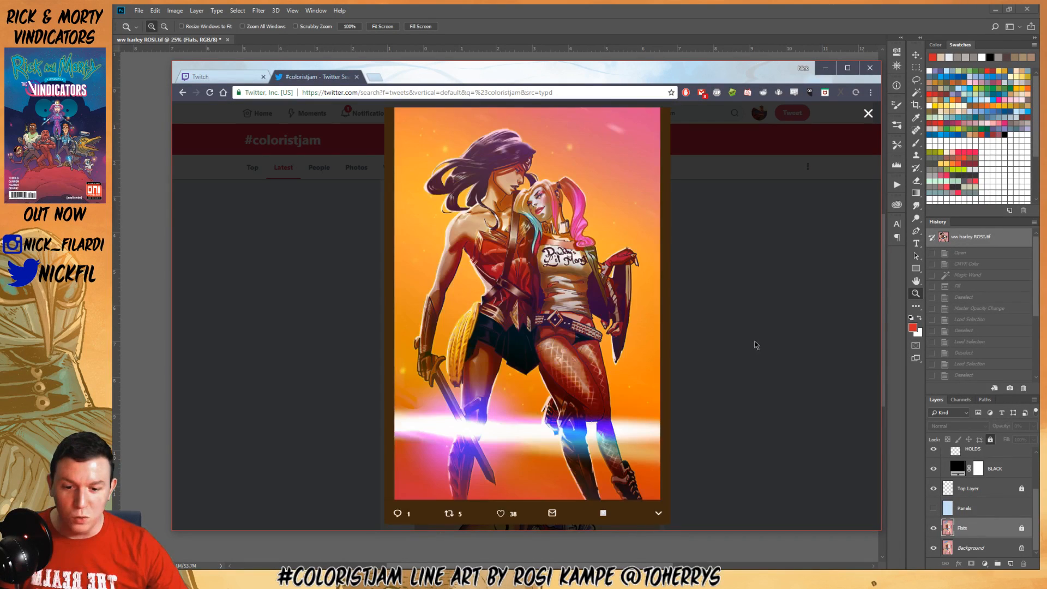
left_click(715, 366)
Return to the orange-background entry in the feed and enlarge it again to study its lighting
scroll(715, 368, "up", 3)
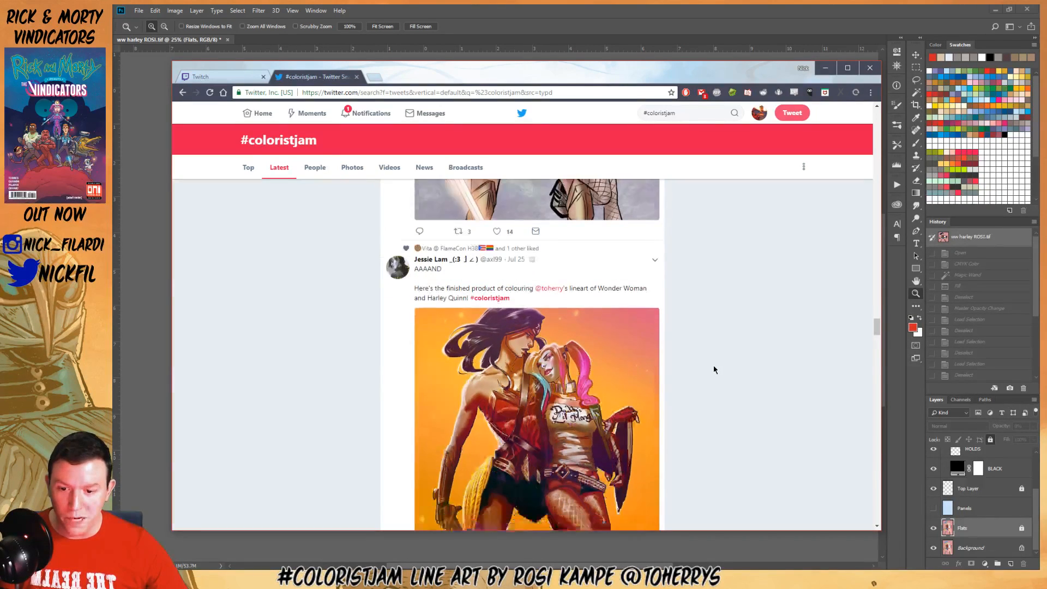
scroll(715, 370, "down", 1)
scroll(715, 370, "up", 1)
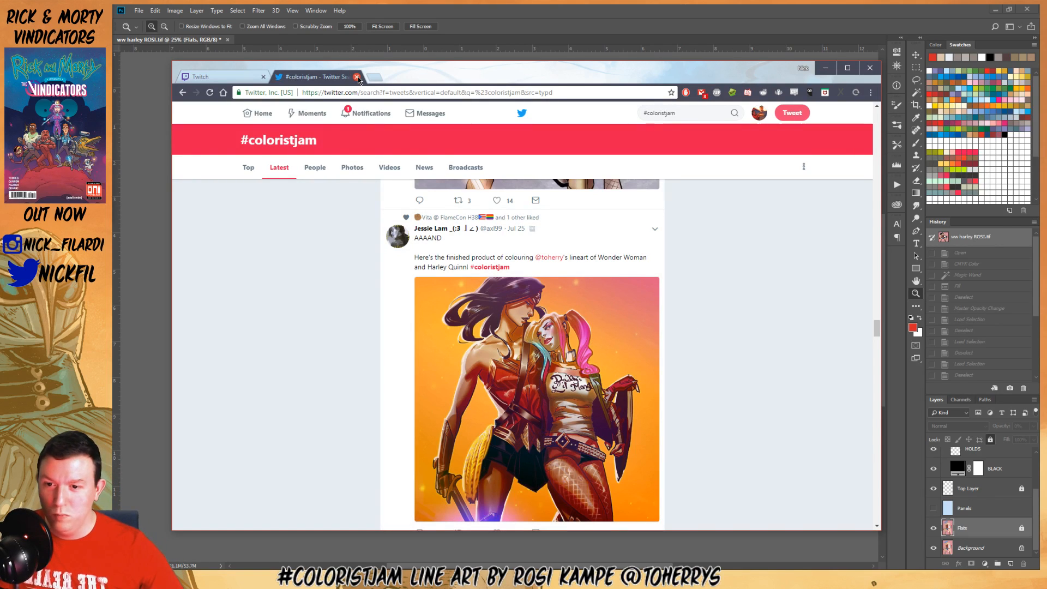
scroll(541, 299, "down", 1)
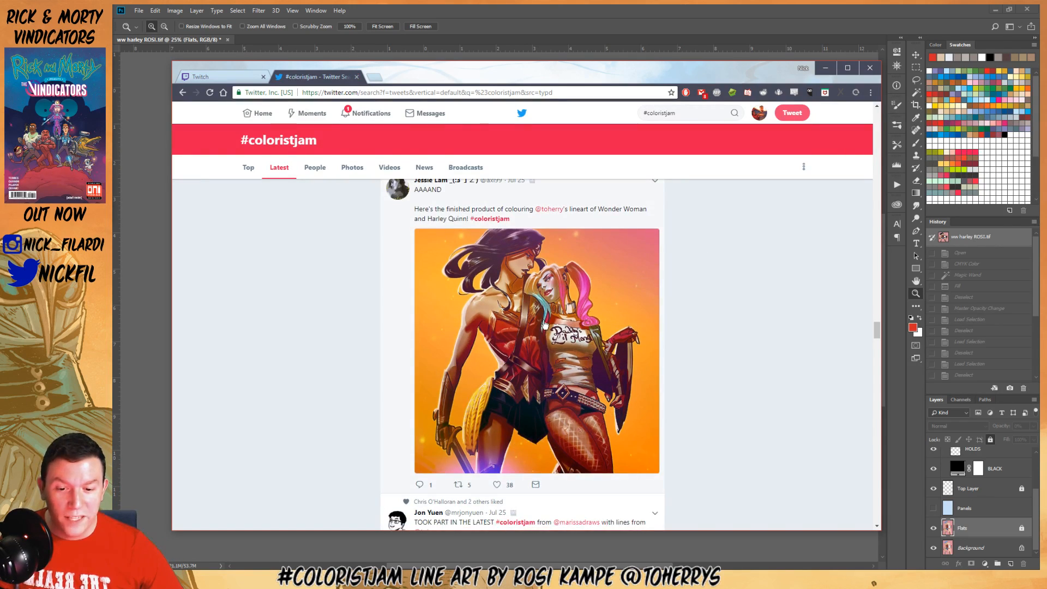
left_click(542, 319)
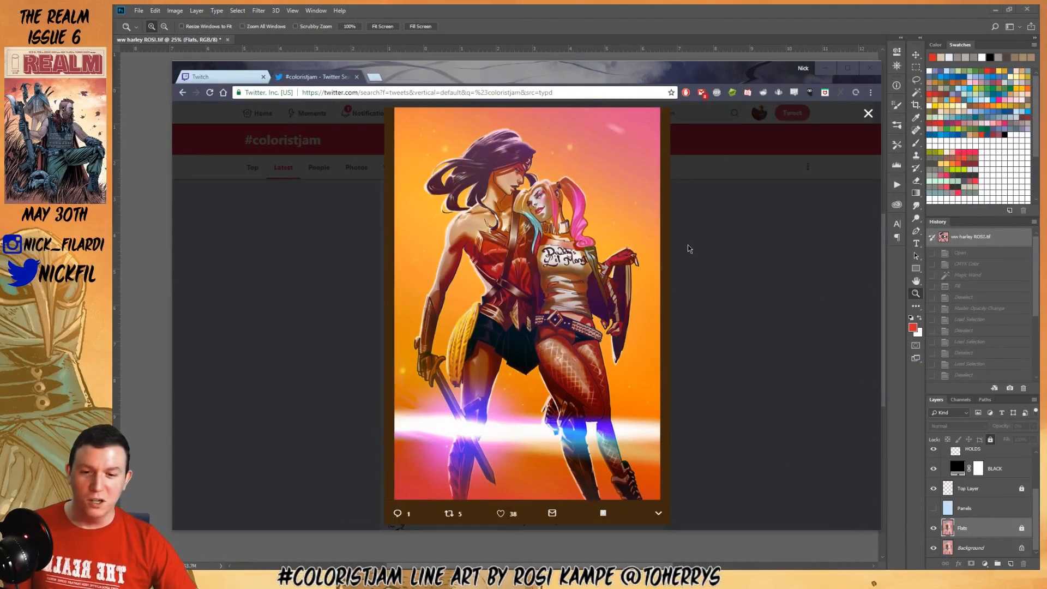
Minimize the browser and return to the Wonder Woman and Harley Quinn flats in Photoshop
left_click(357, 77)
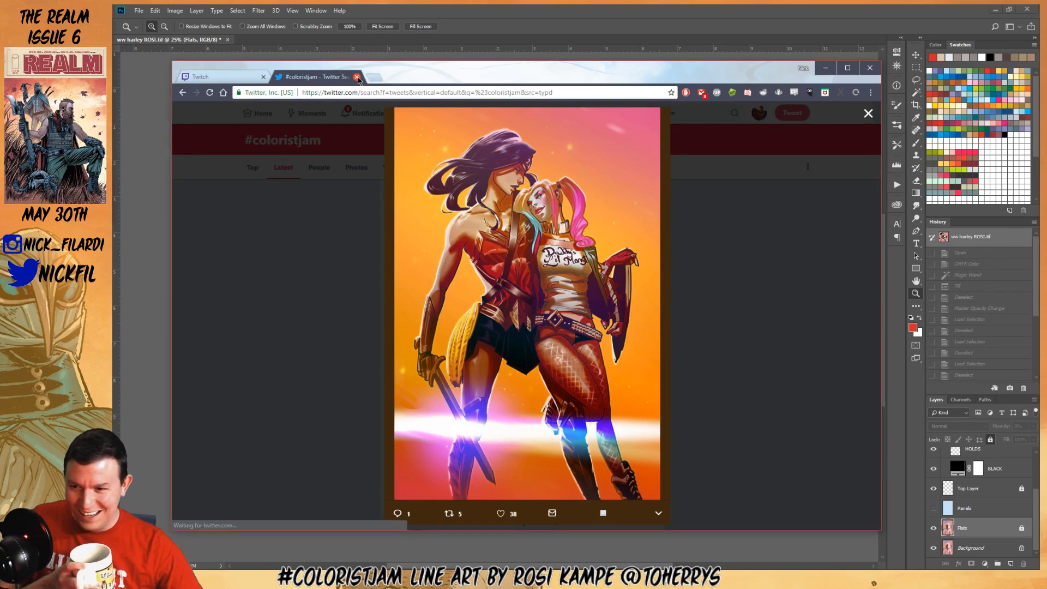
left_click(826, 67)
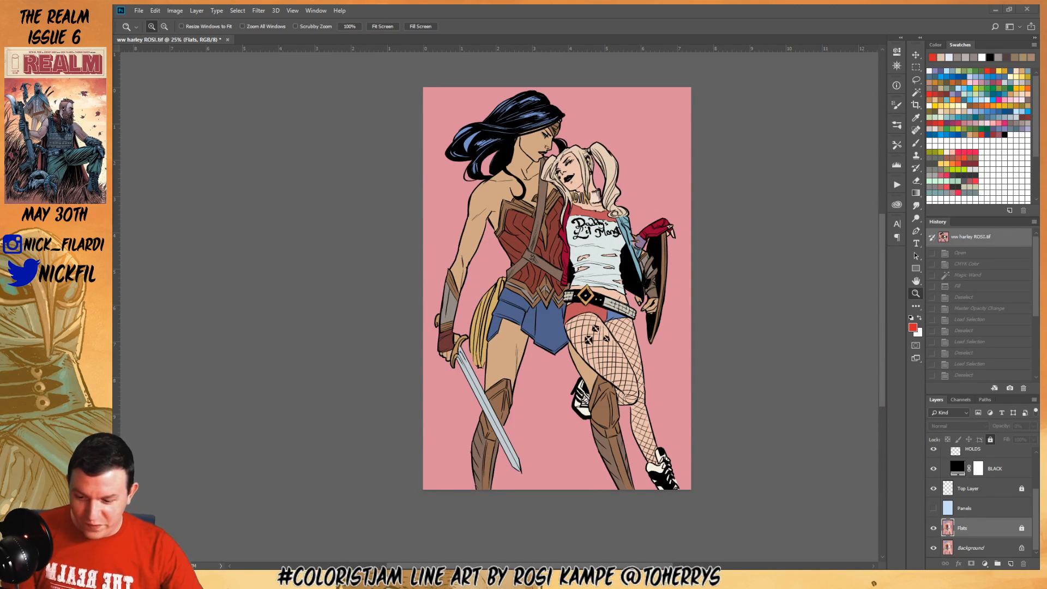
mouse_move(230, 578)
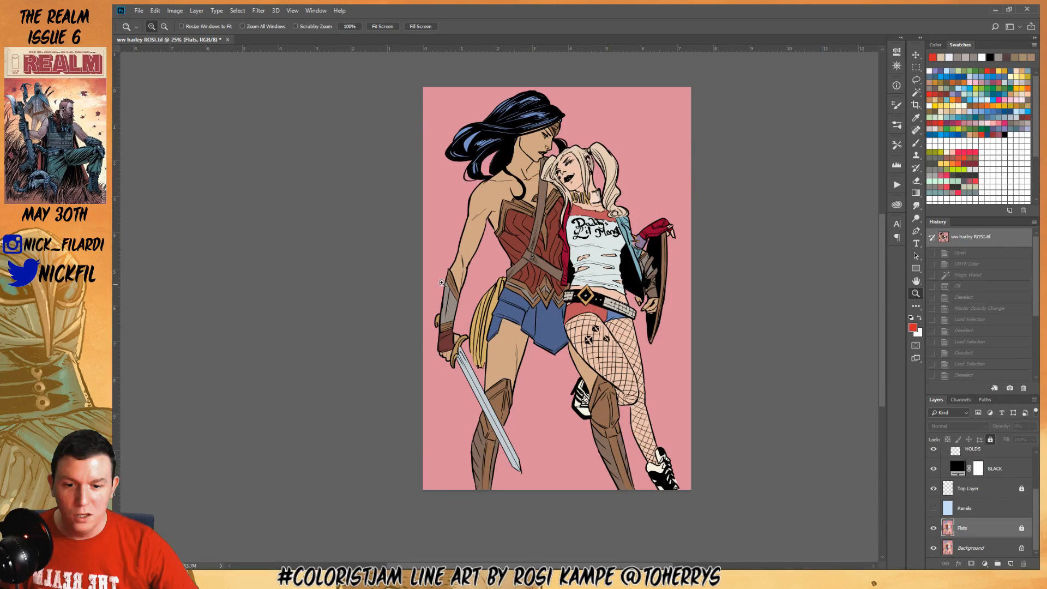
left_click_drag(681, 338, 638, 328)
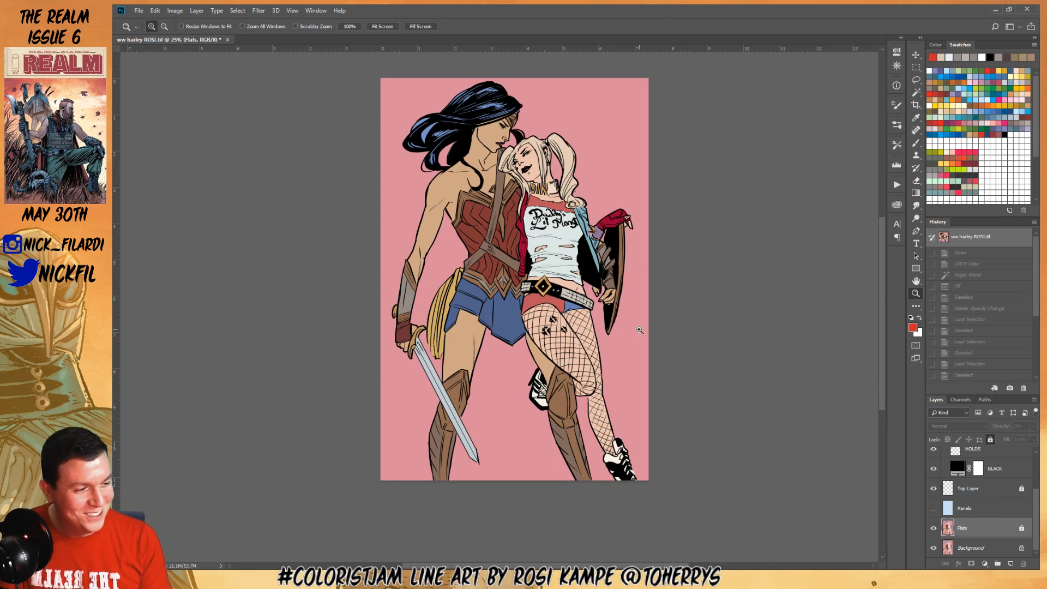
Inspect the line art and flat colors of both characters' faces and upper bodies up close
left_click(496, 224)
left_click_drag(559, 212, 547, 343)
triple_click(531, 280)
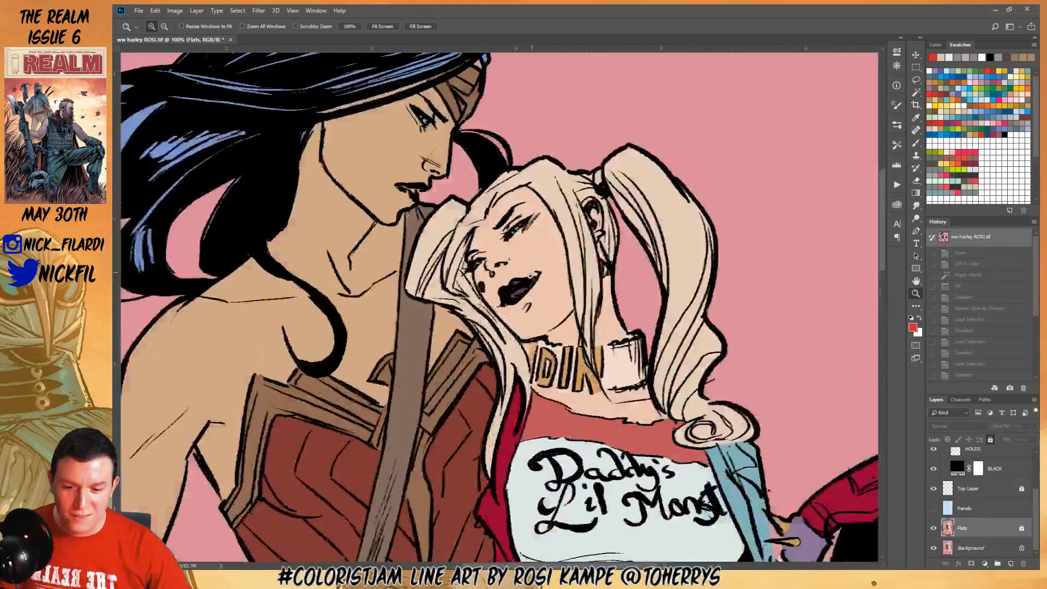
left_click(531, 276)
left_click_drag(580, 450, 584, 274)
left_click(586, 273, "alt")
left_click(587, 273, "alt")
left_click(586, 272, "alt")
left_click(585, 271, "alt")
left_click_drag(624, 335, 617, 295)
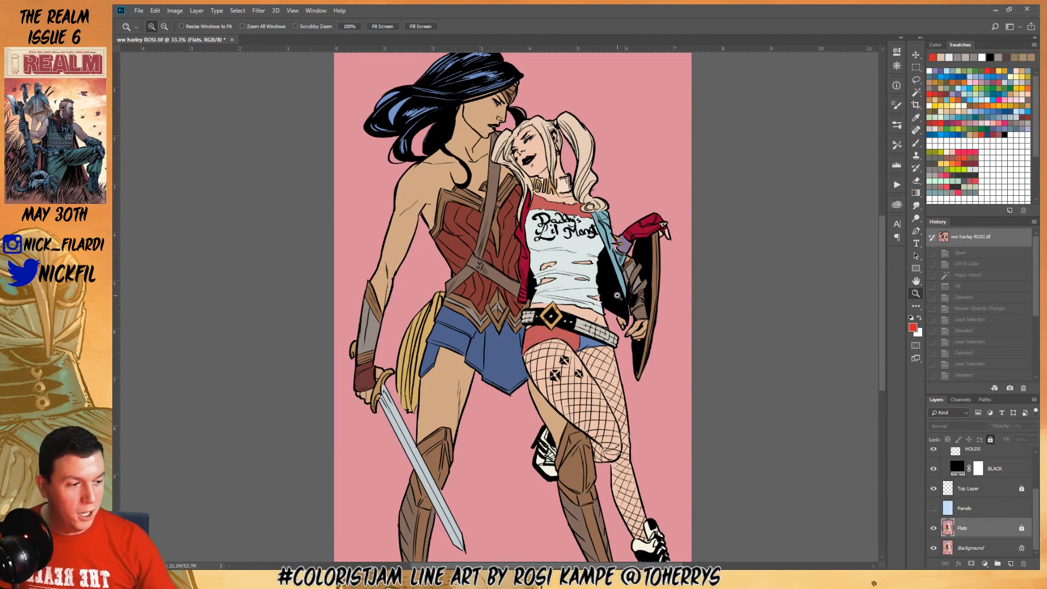
Look over both full figures from the hair down to the boots to assess the flat colors
left_click_drag(530, 344, 592, 264)
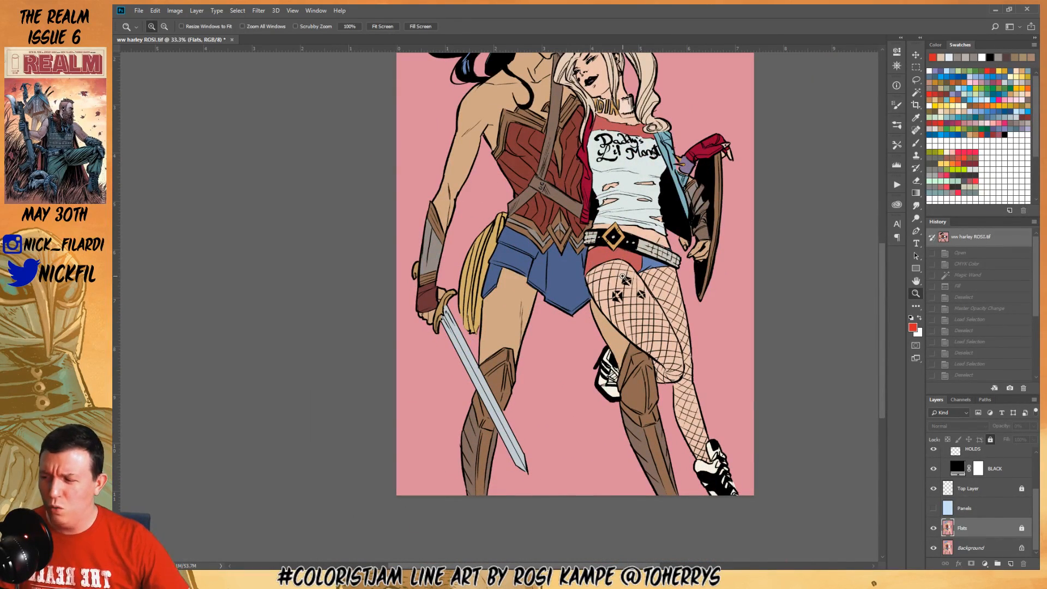
left_click_drag(659, 200, 623, 287)
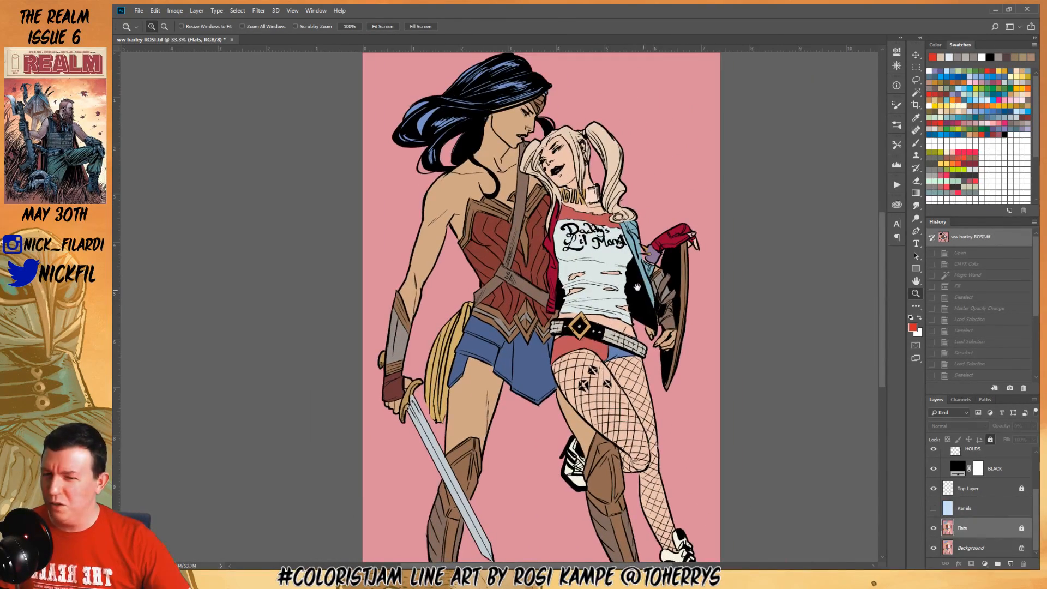
left_click_drag(625, 252, 607, 254)
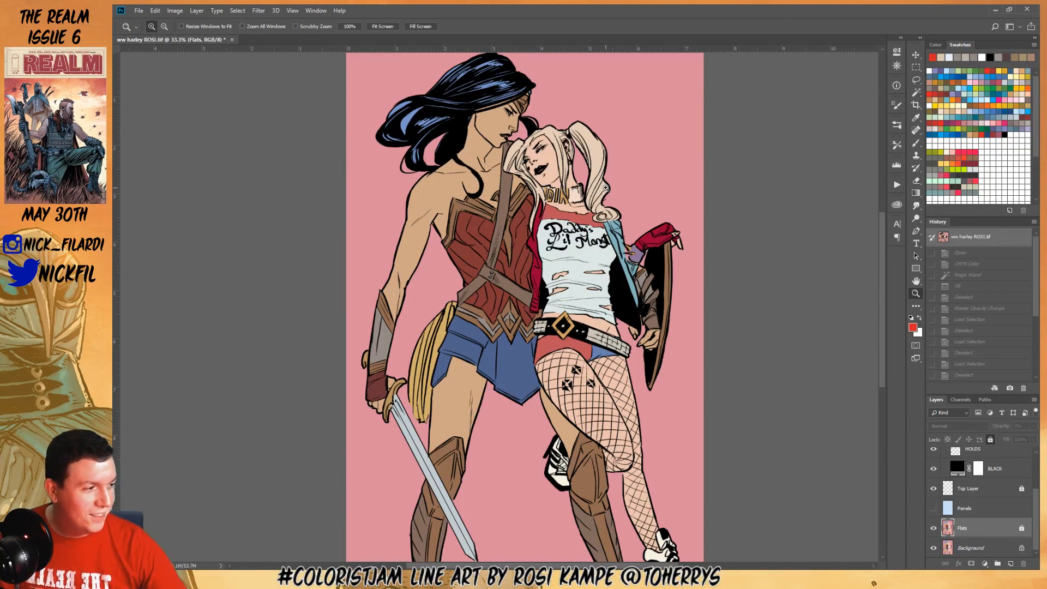
left_click_drag(562, 372, 571, 238)
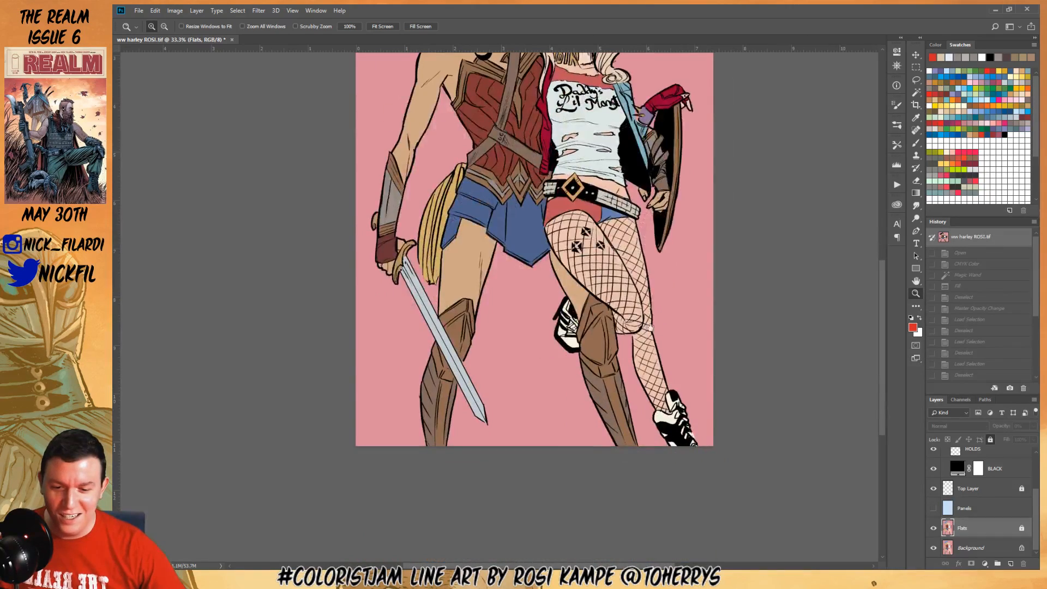
left_click_drag(619, 280, 615, 374)
left_click_drag(564, 237, 571, 291)
key("ctrl+r")
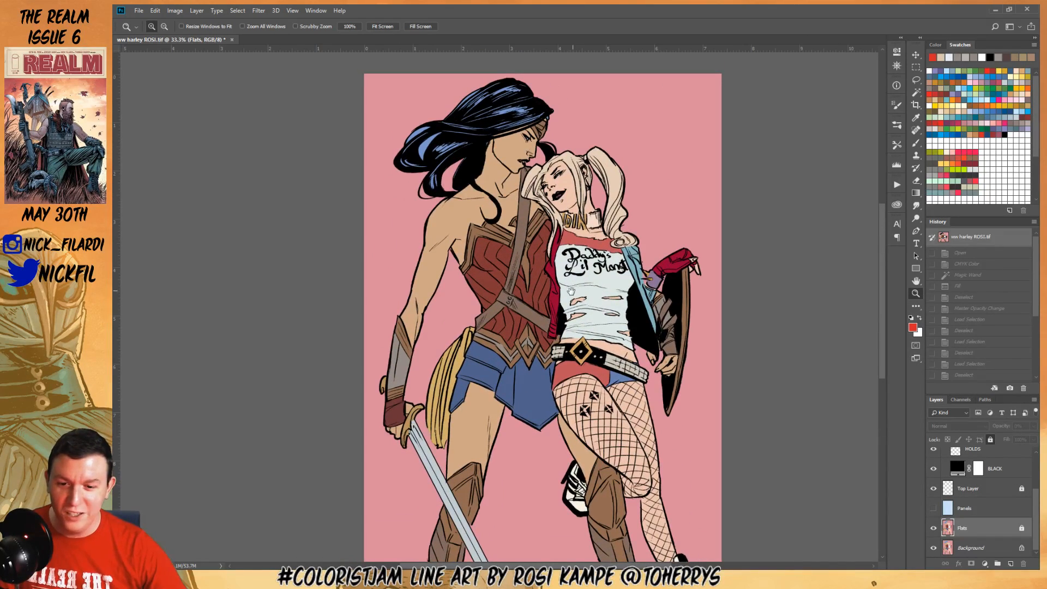
scroll(622, 387, "down", 3)
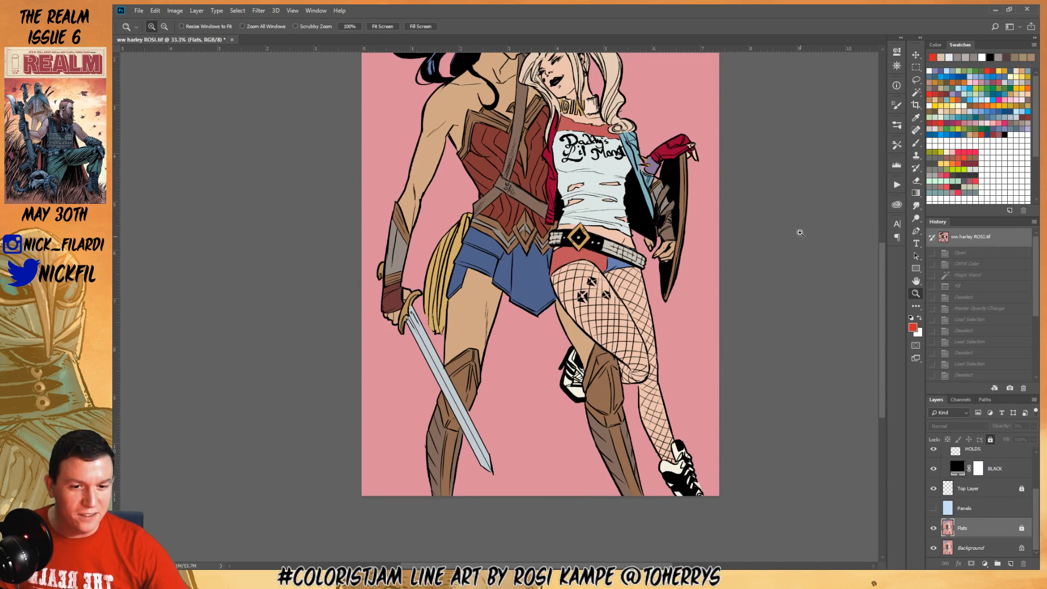
left_click_drag(510, 146, 513, 279)
Convert the image from RGB to CMYK color mode without flattening the layers, accepting conversion with no color profile
left_click(173, 10)
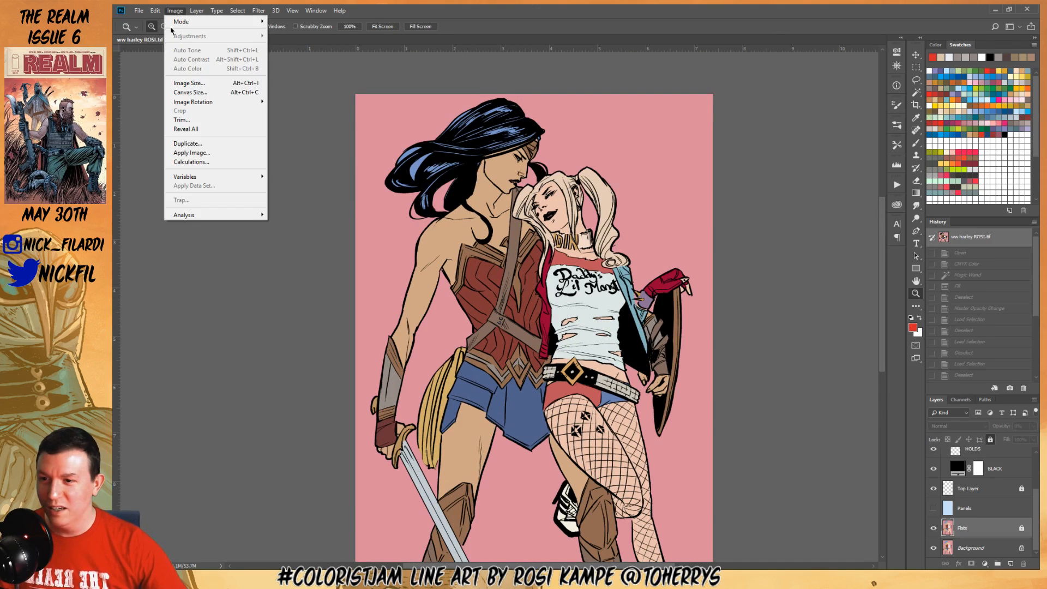
mouse_move(194, 25)
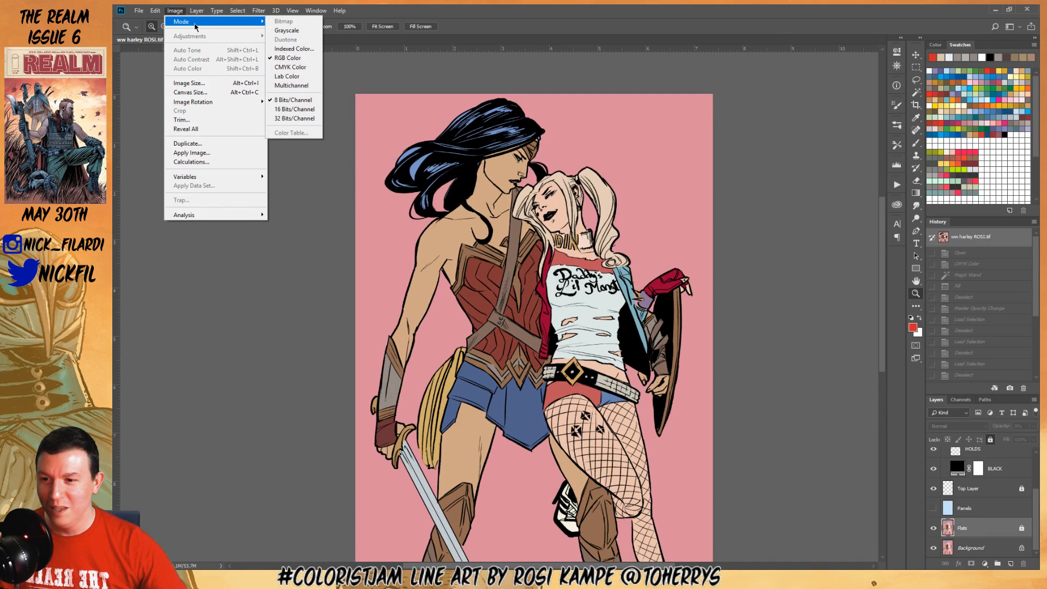
left_click(290, 67)
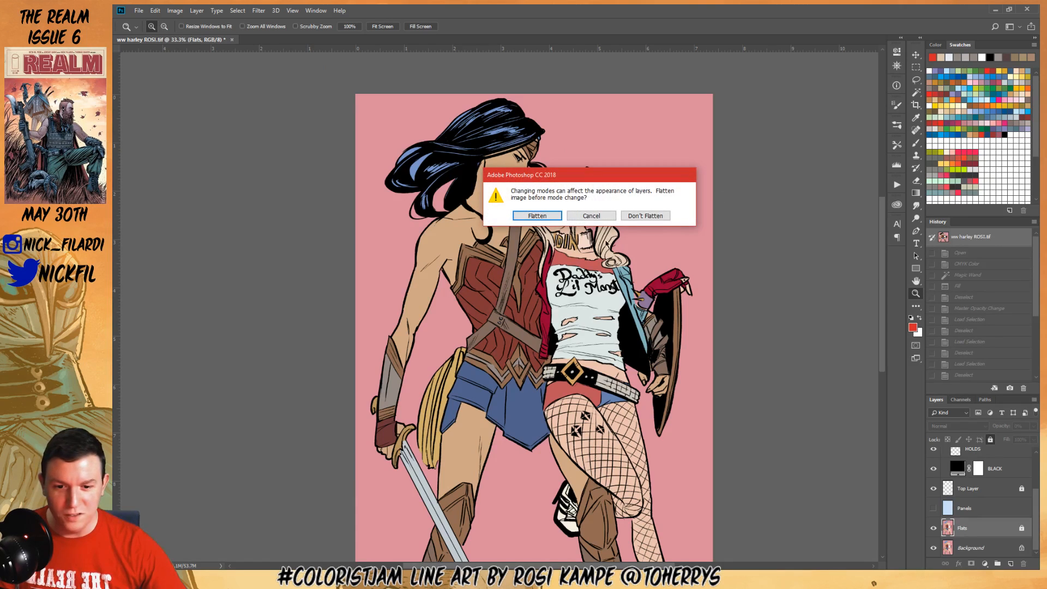
left_click(646, 216)
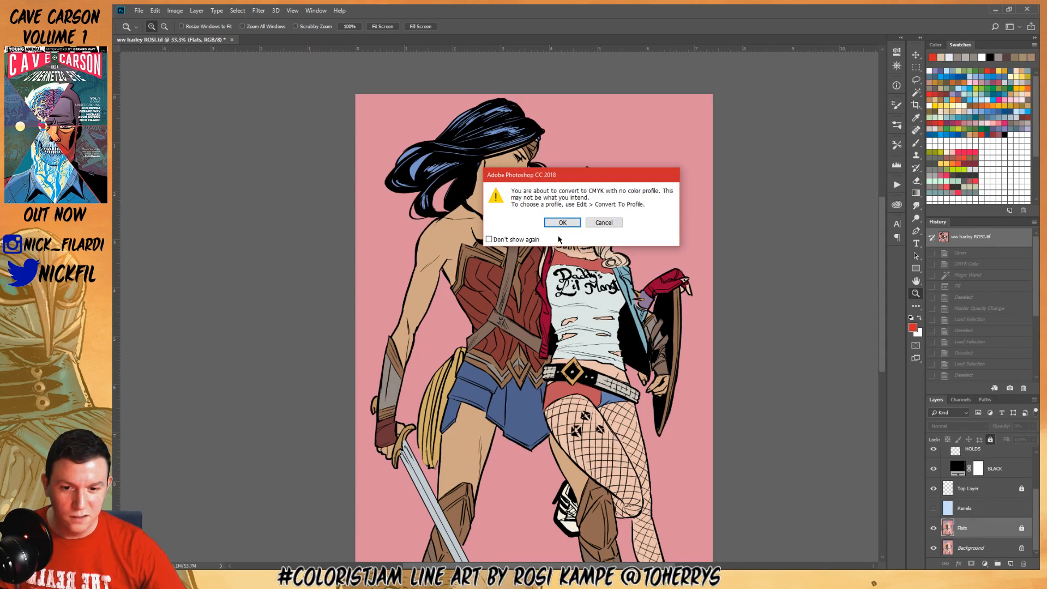
left_click(561, 224)
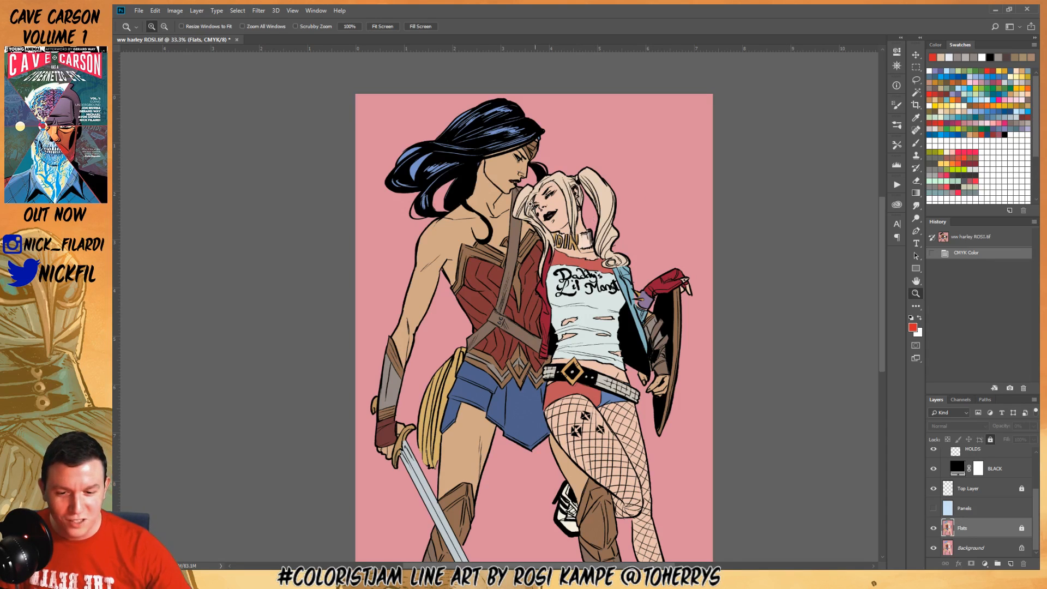
Hide the Flats layer and delete the light blue Panels layer
left_click_drag(810, 536, 818, 466)
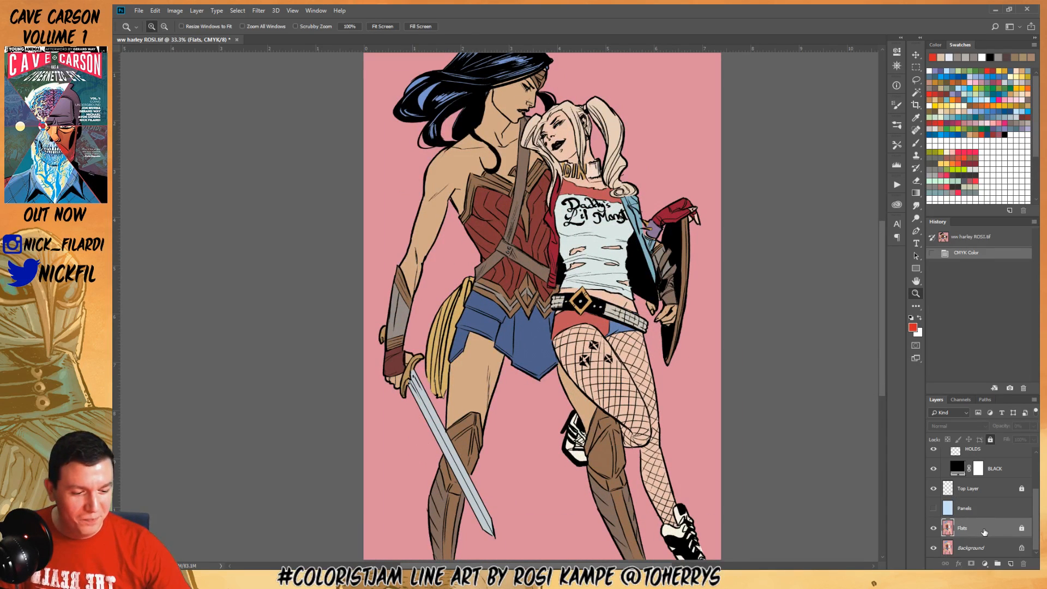
left_click(982, 550)
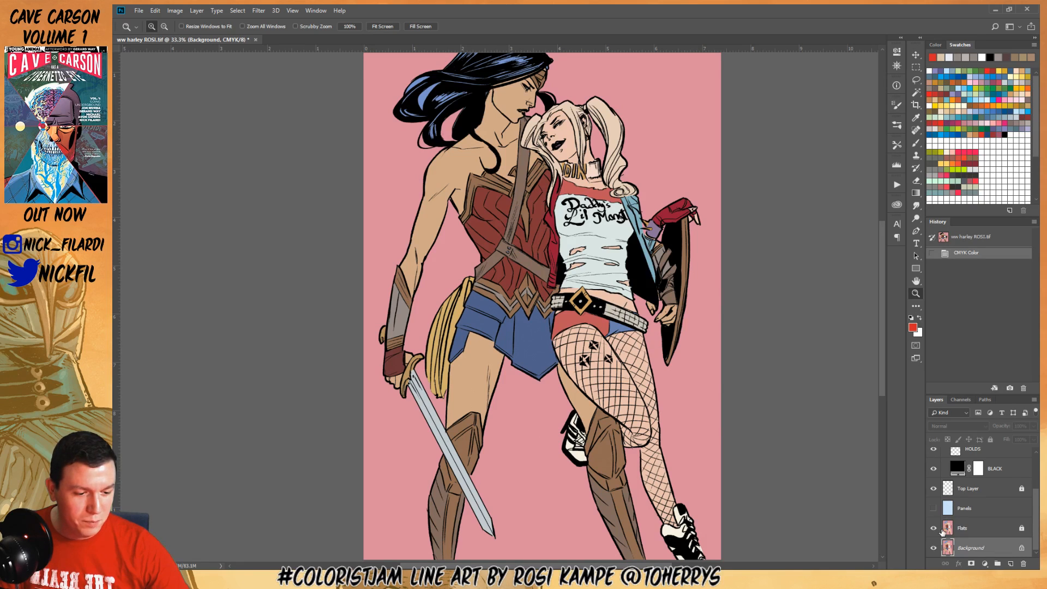
left_click(981, 527)
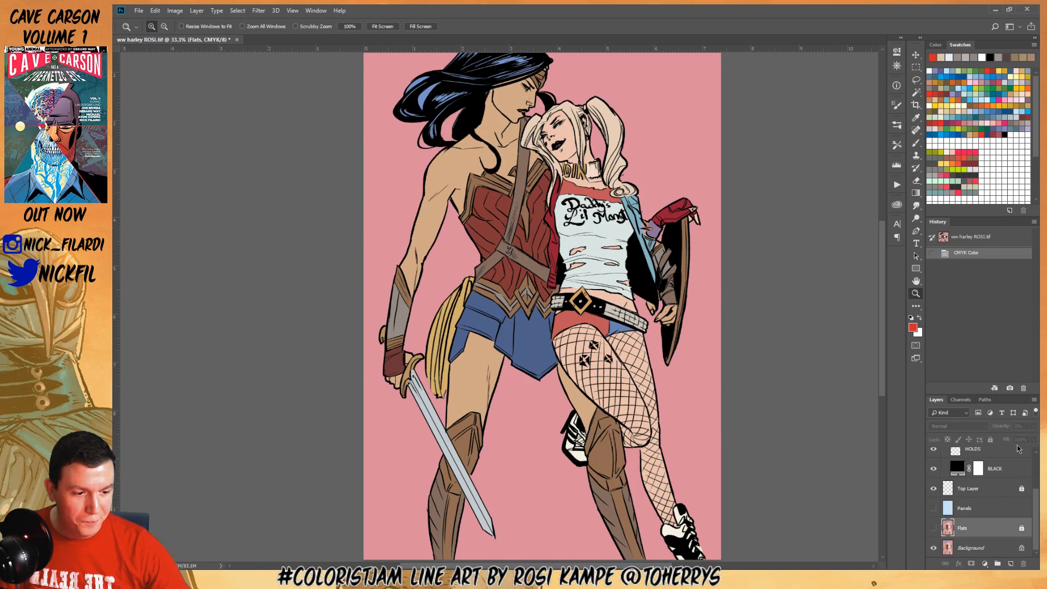
left_click(993, 510)
left_click(933, 509)
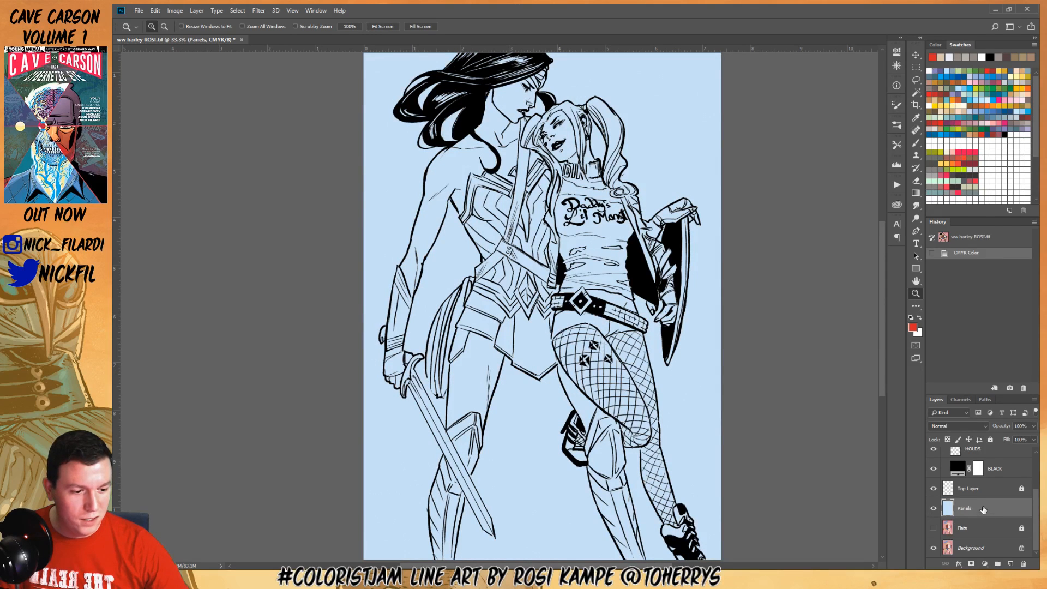
left_click_drag(985, 510, 1023, 565)
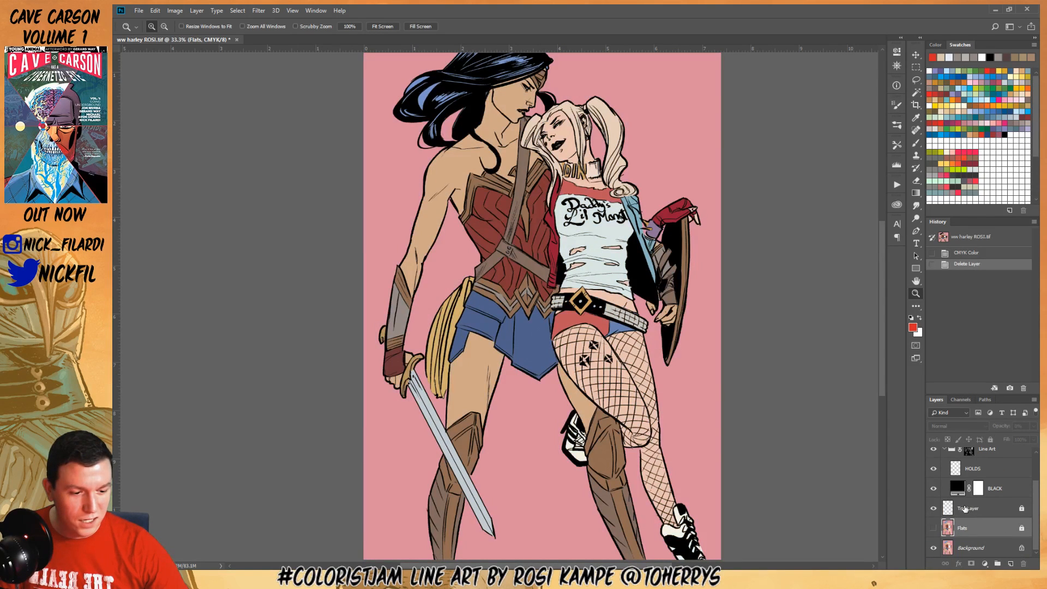
Check Top Layer by toggling its visibility, then unlock and delete it
left_click(935, 510)
left_click(934, 511)
left_click_drag(617, 284, 616, 229)
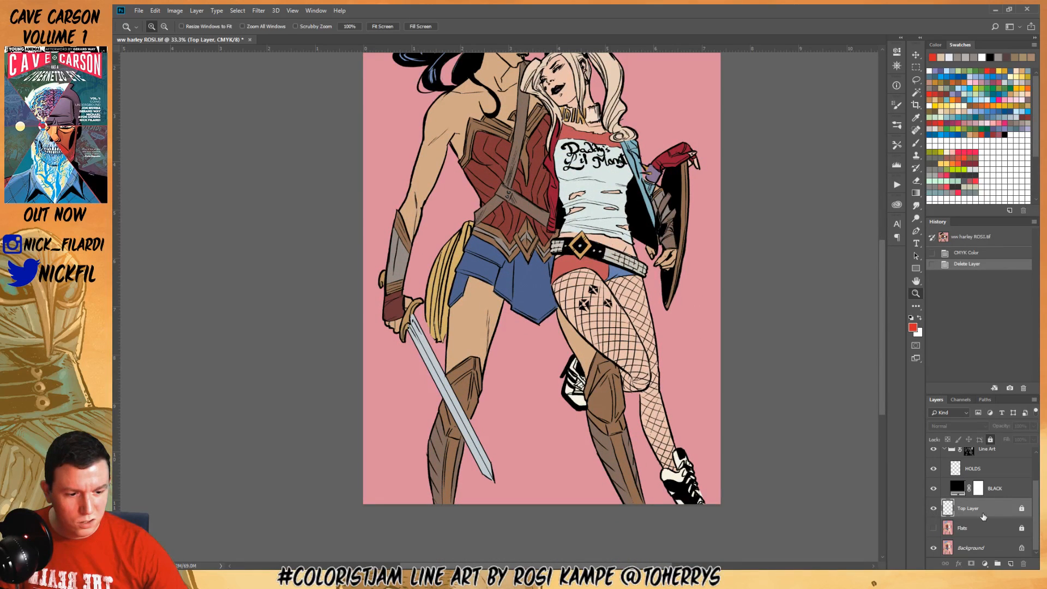
scroll(710, 418, "up", 2)
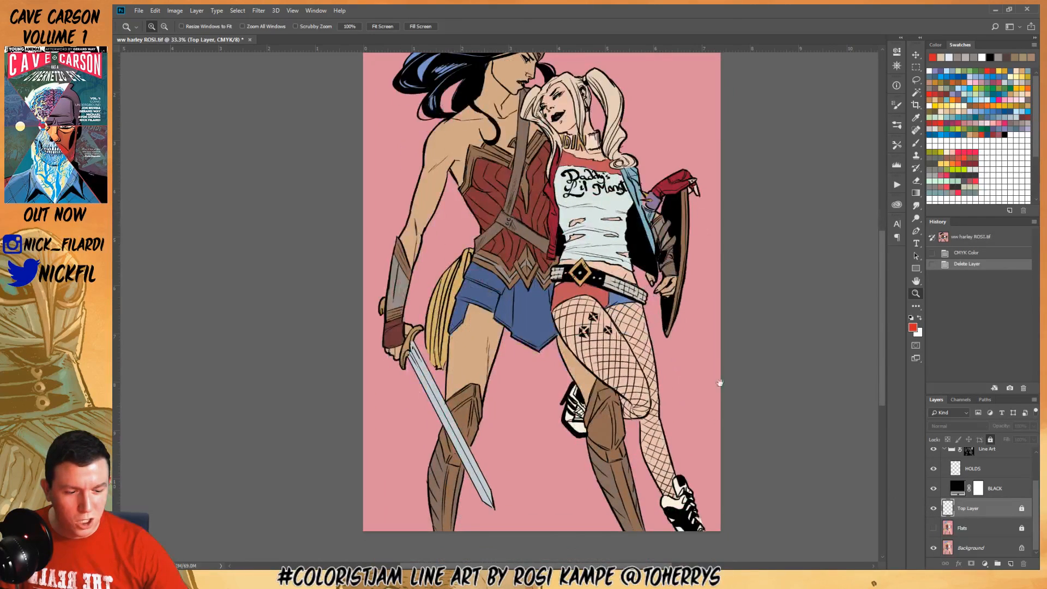
left_click(960, 530)
left_click(990, 510)
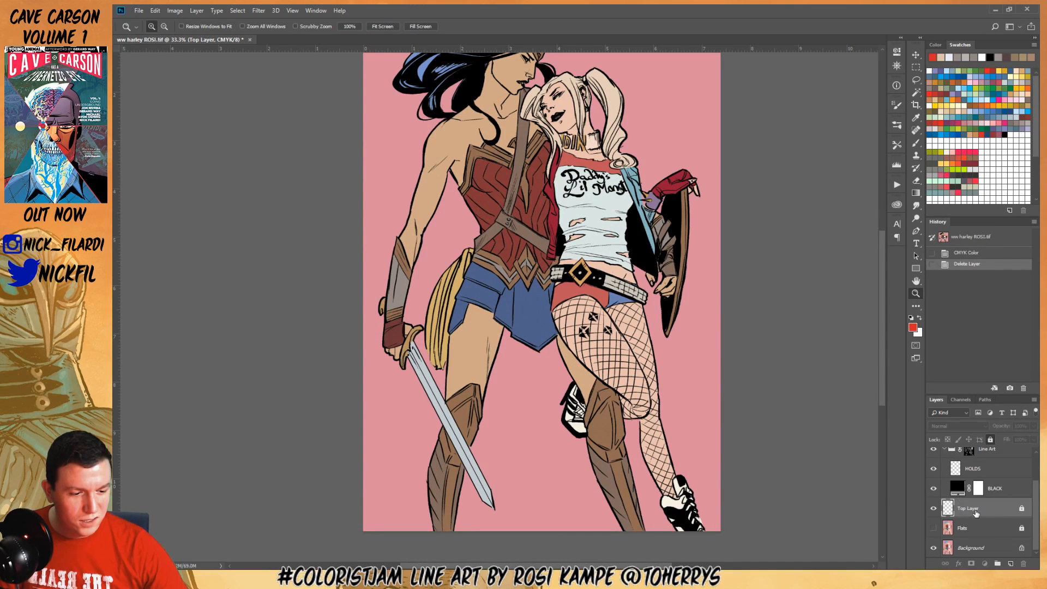
left_click_drag(986, 506, 1024, 564)
left_click(991, 439)
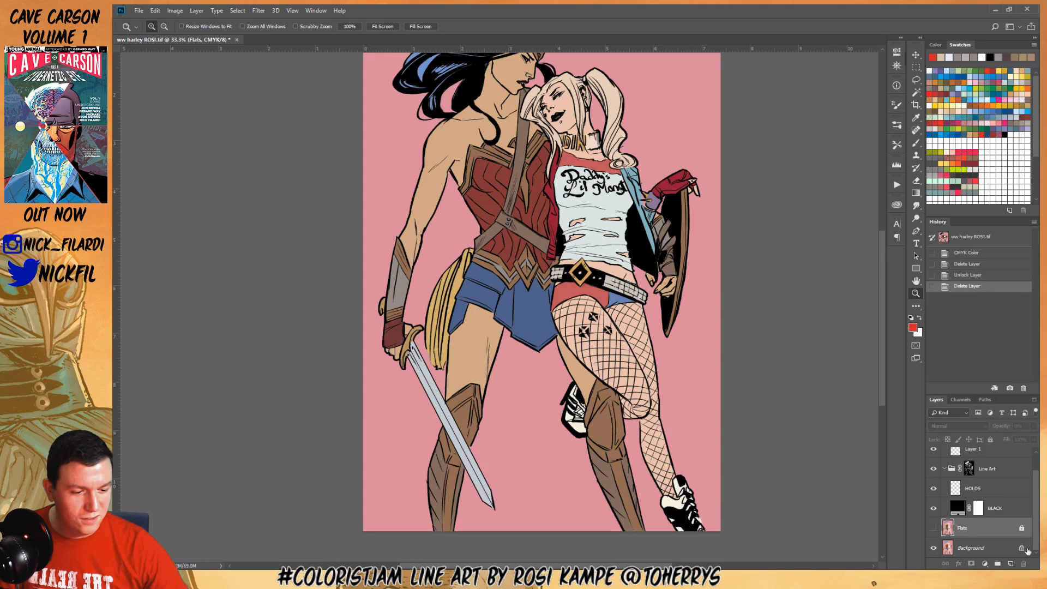
Examine the Line Art group's HOLDS and BLACK layers and view its layer mask on its own
left_click(1001, 515)
left_click(991, 470)
left_click(944, 469)
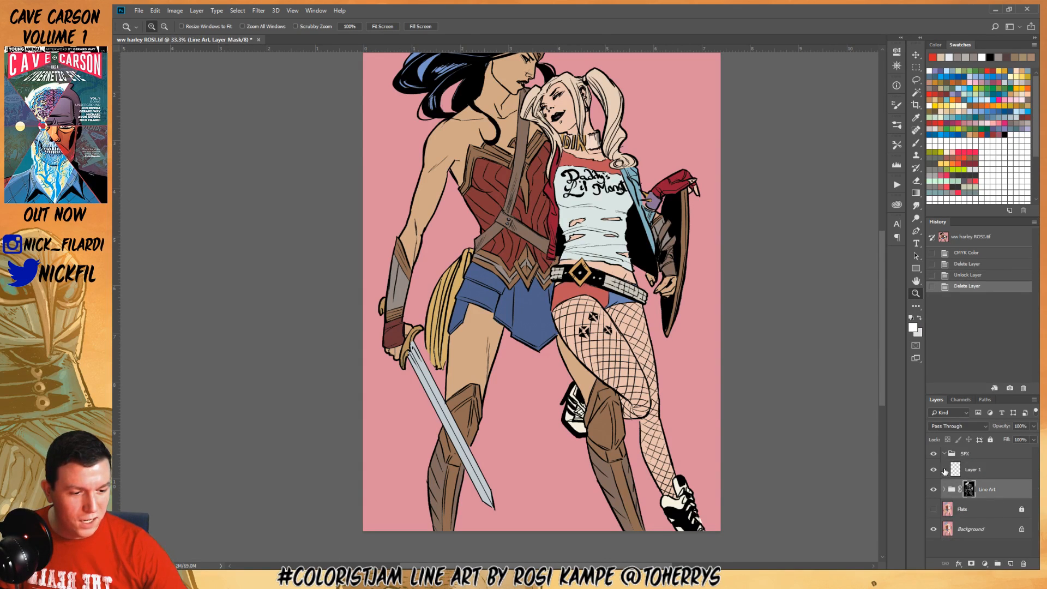
left_click(946, 490)
left_click(959, 510)
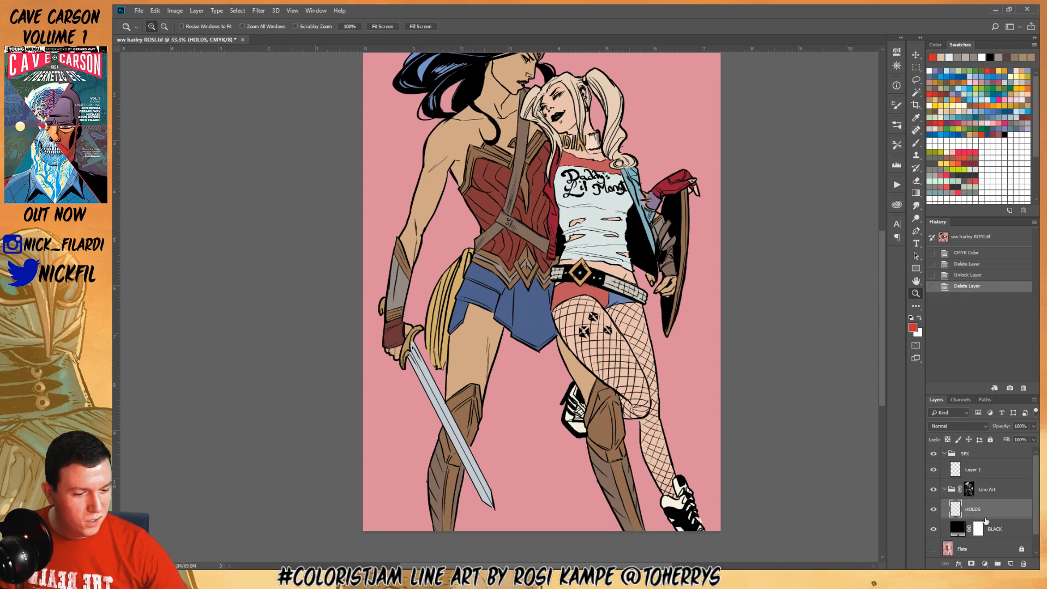
left_click(998, 525)
left_click(999, 509)
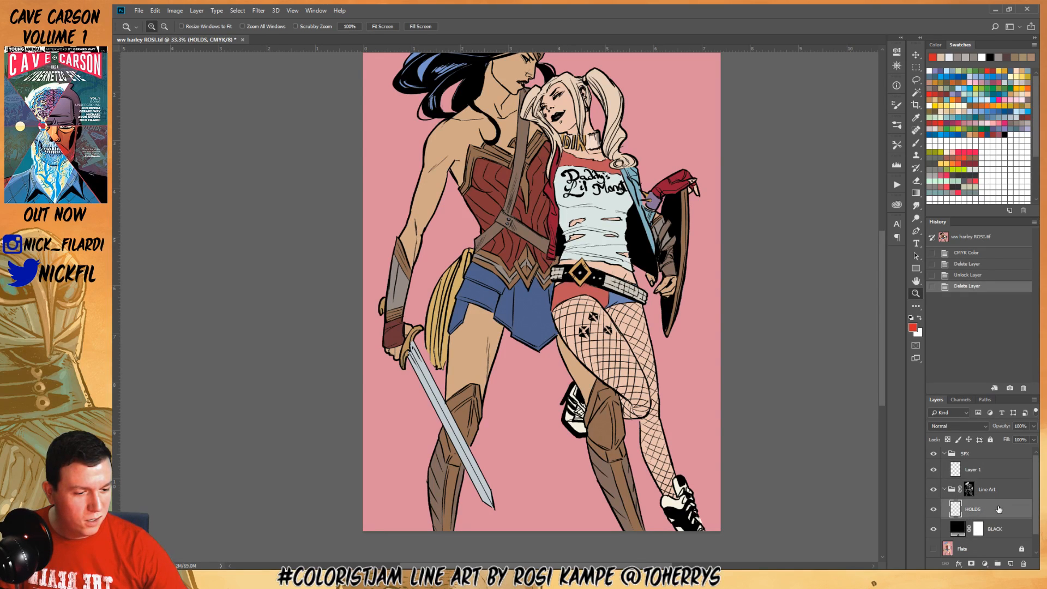
left_click(969, 489, "alt")
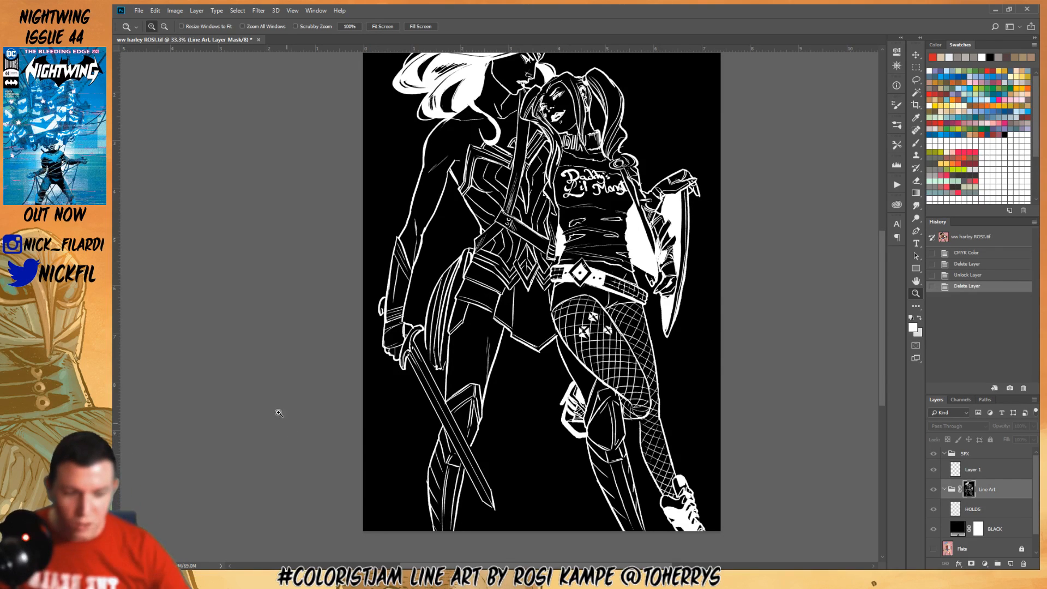
Leave the mask view and compare the artwork with the Line Art group shown and hidden
left_click(944, 490)
left_click(933, 490)
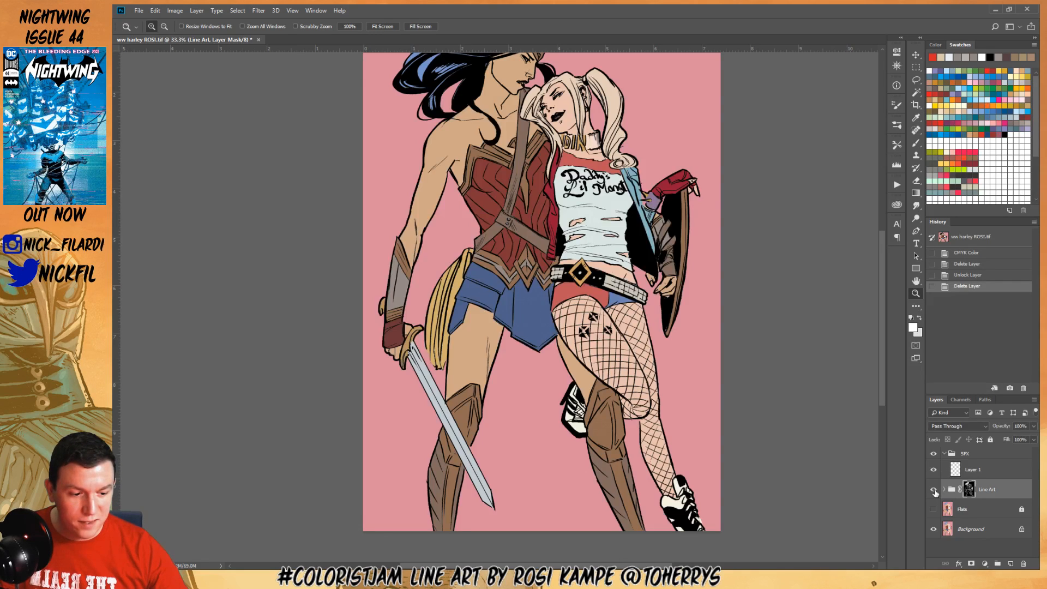
left_click(933, 491)
left_click(934, 491)
left_click(950, 490)
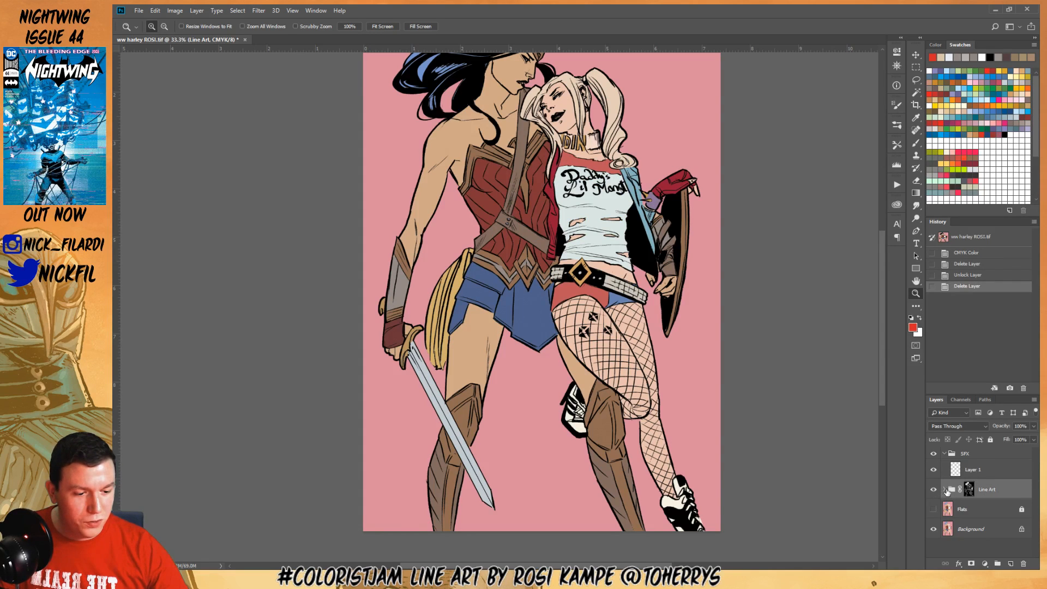
left_click(944, 490)
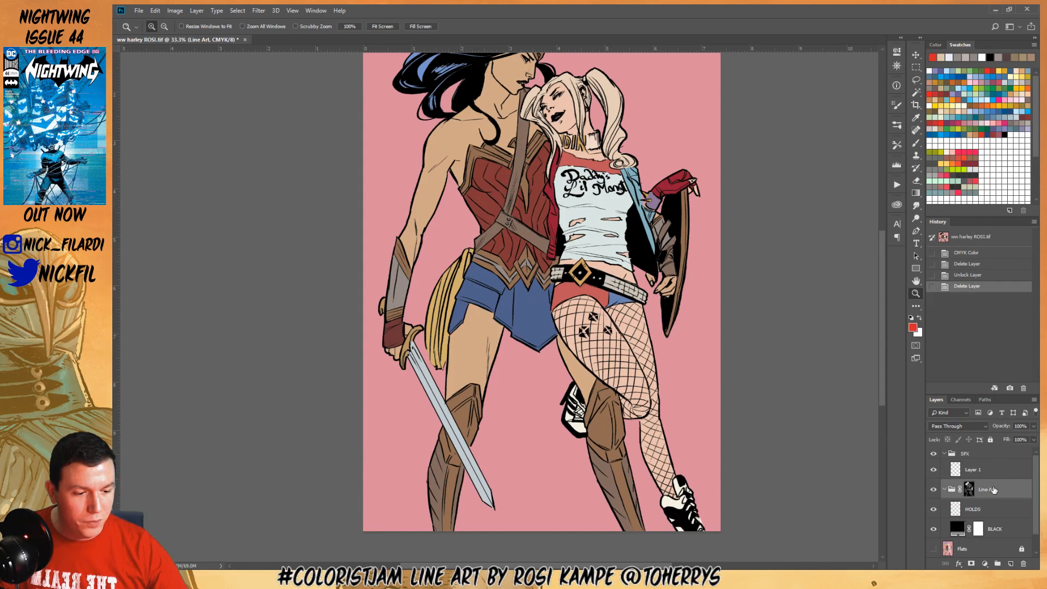
Set the BLACK fill layer's color to the rich black swatch, C 60, M 60, Y 40, K 100
scroll(977, 497, "down", 1)
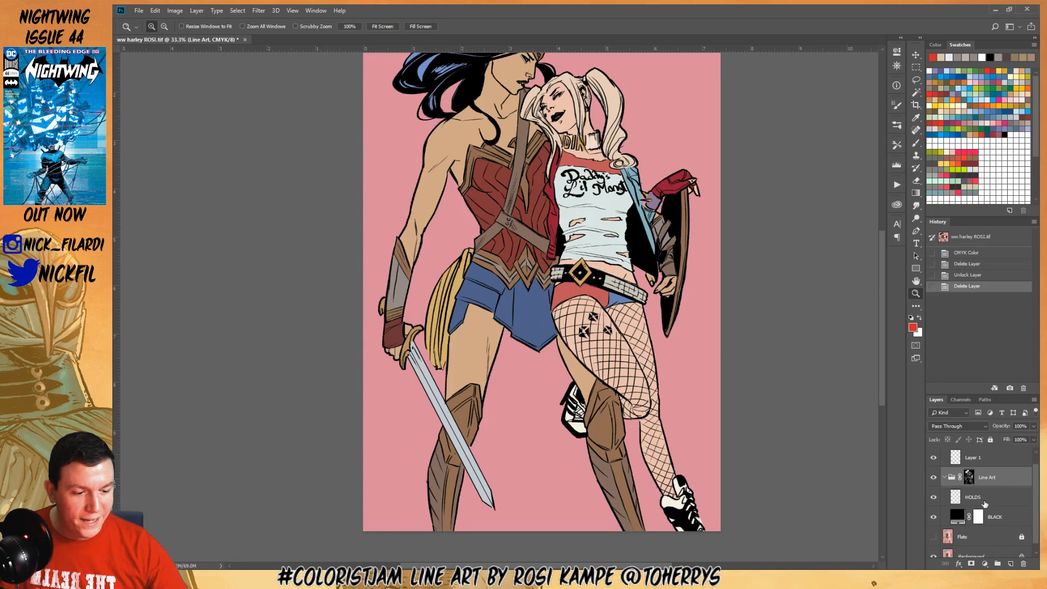
left_click(1006, 517)
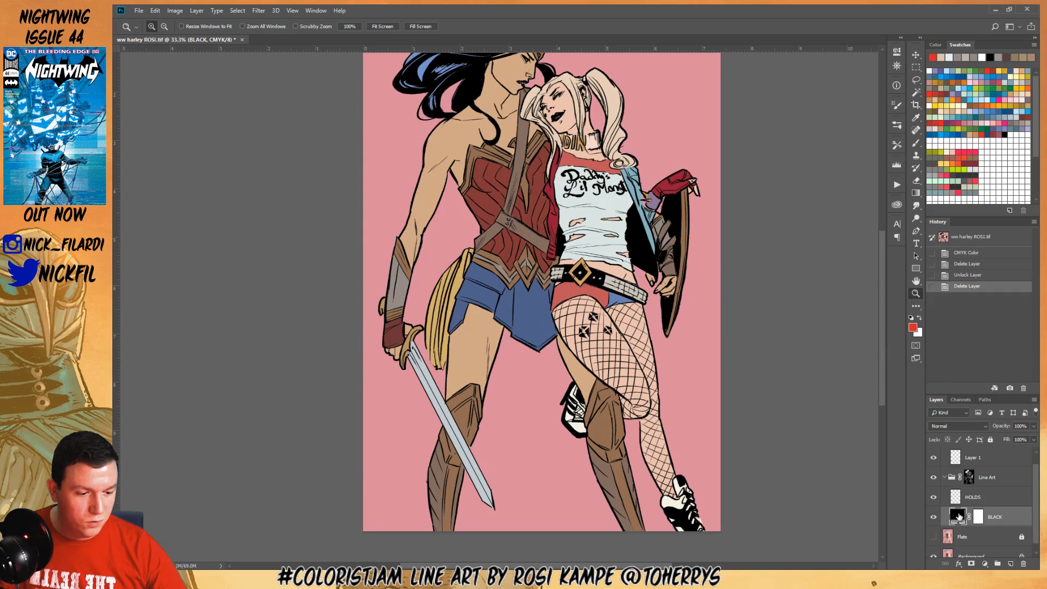
double_click(959, 516)
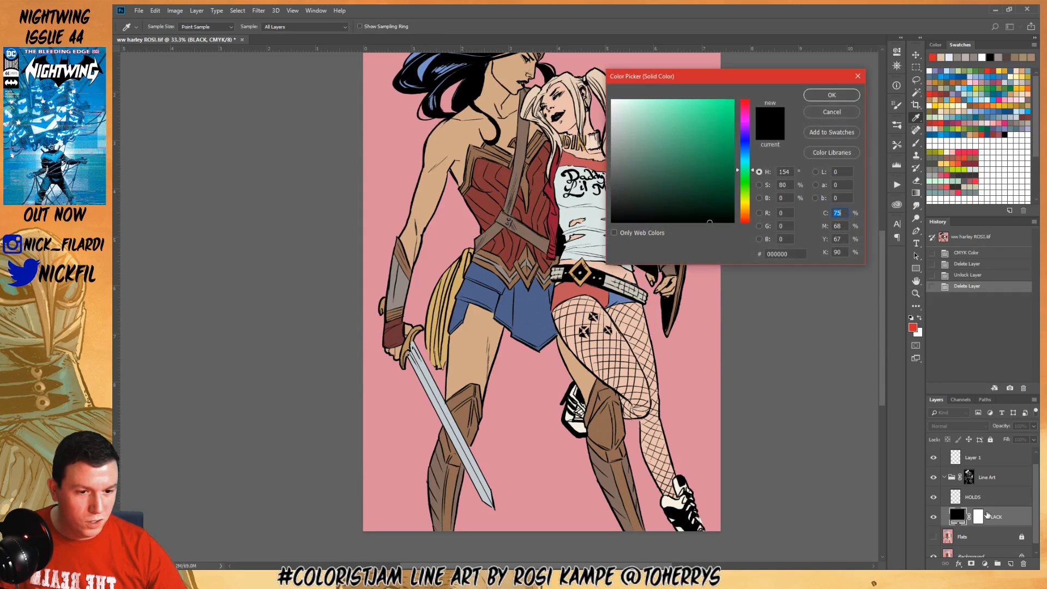
left_click(1007, 133)
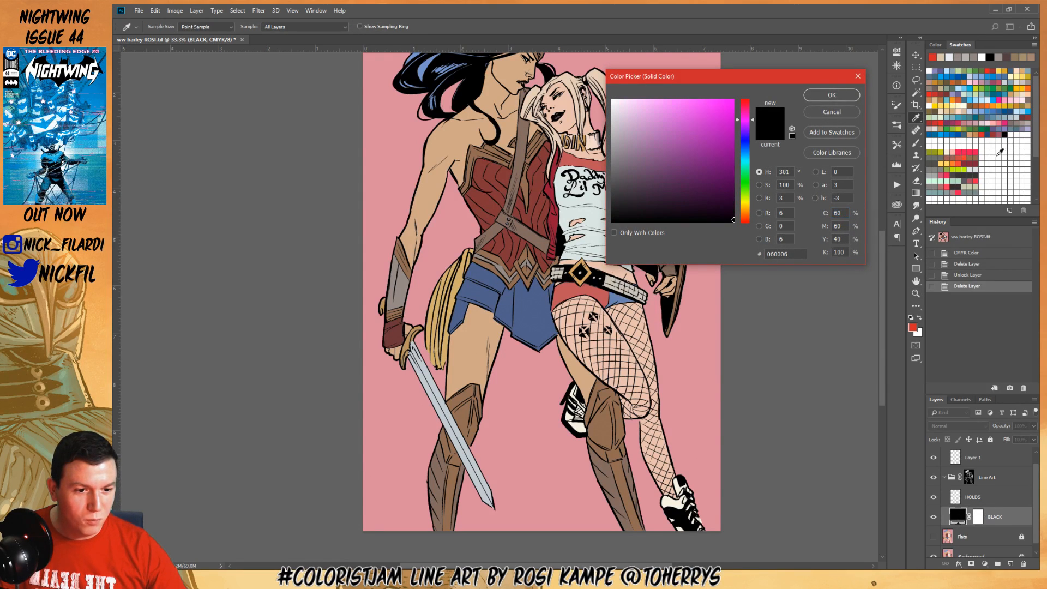
left_click(843, 96)
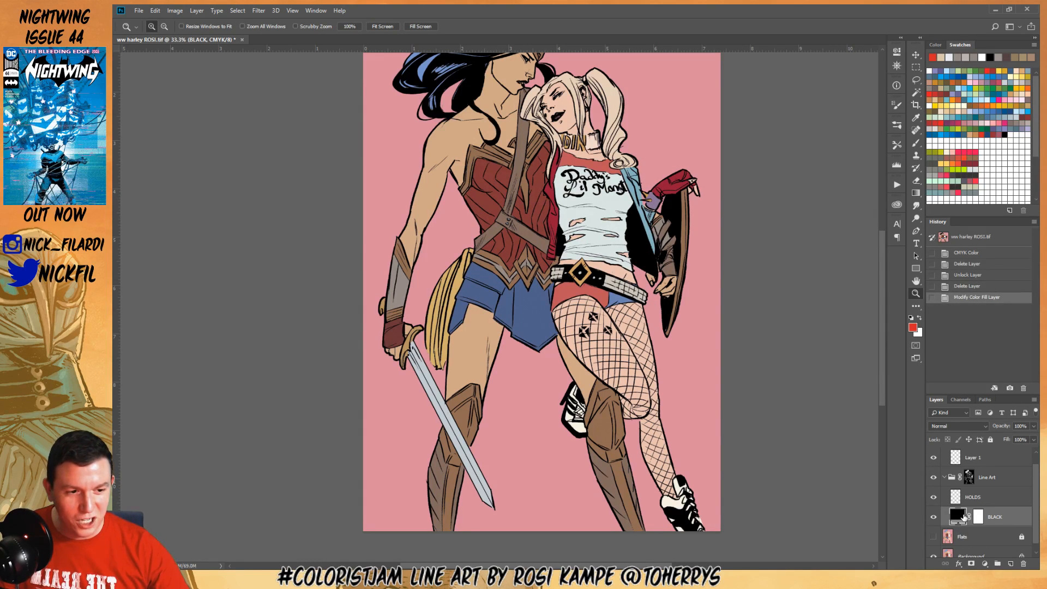
double_click(963, 515)
left_click(841, 110)
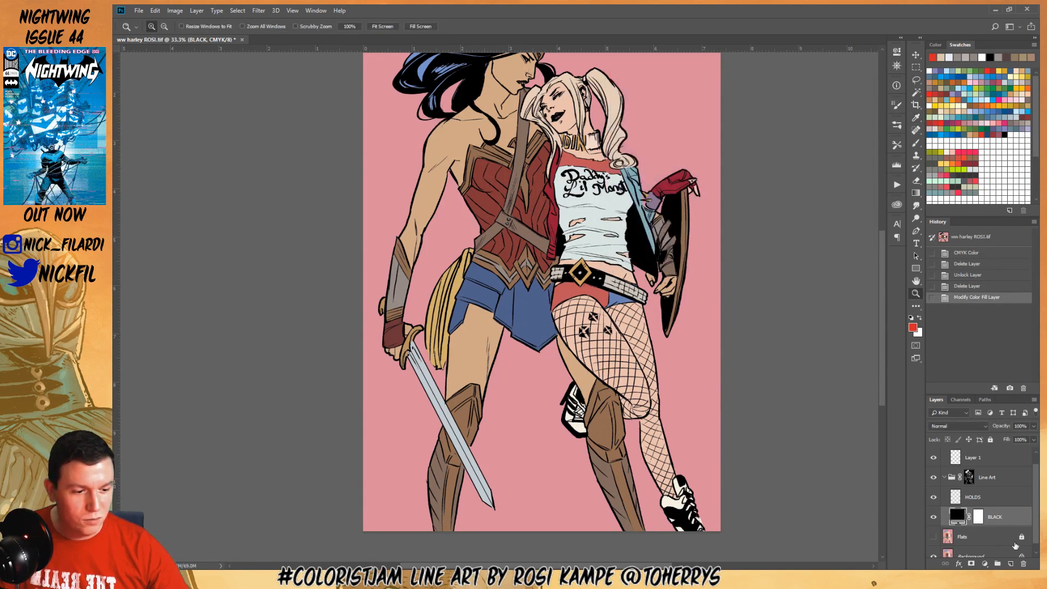
Copy the entire Line Art mask, then delete the Line Art group with its HOLDS and BLACK layers
left_click(994, 502)
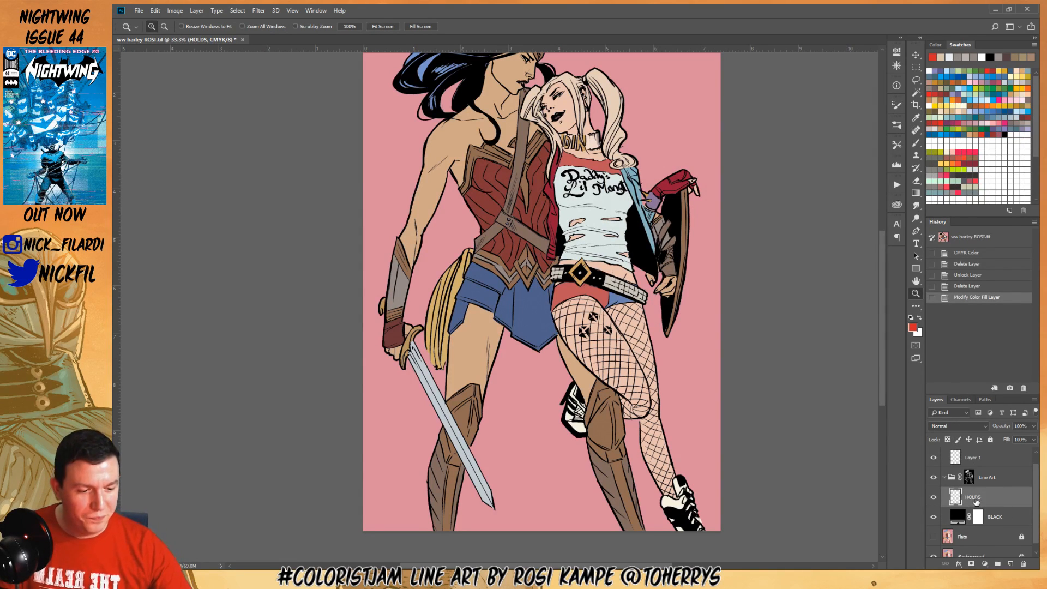
left_click(1005, 517)
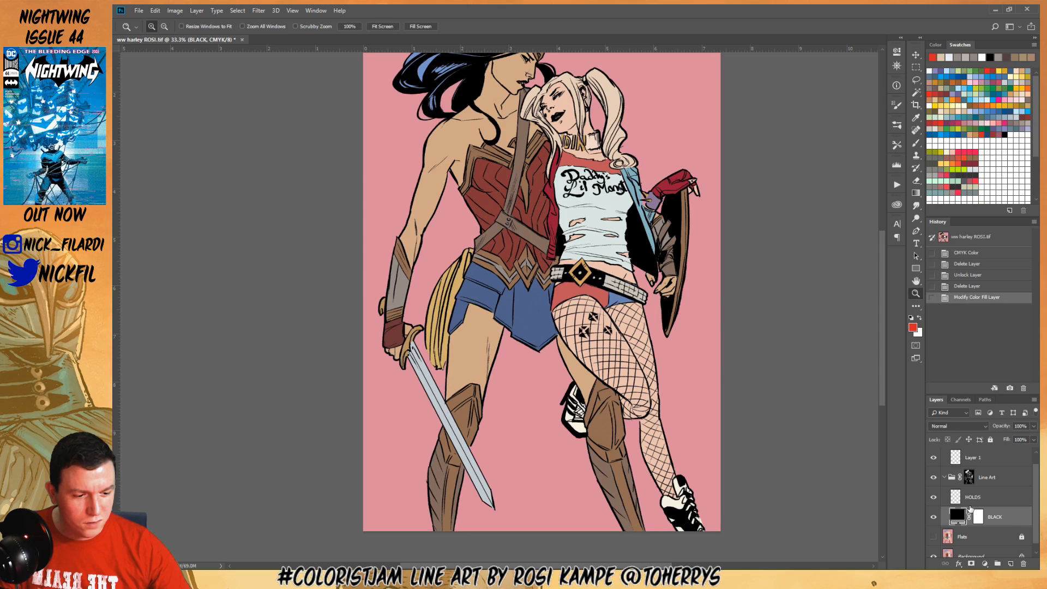
left_click(969, 477)
left_click(968, 477, "alt")
key("ctrl+a")
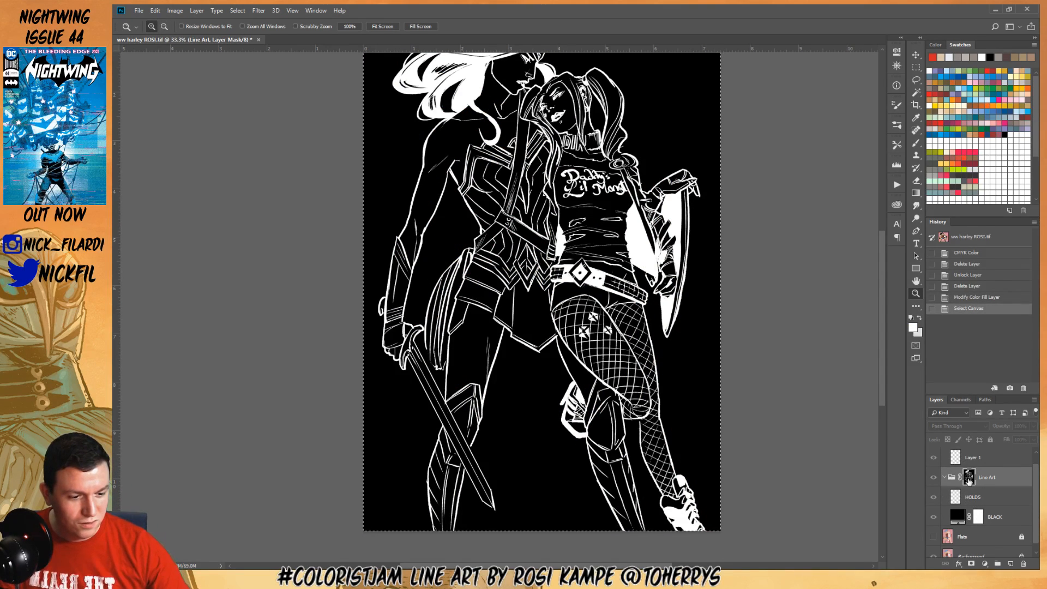
left_click(998, 517, "shift")
left_click_drag(992, 477, 1024, 565)
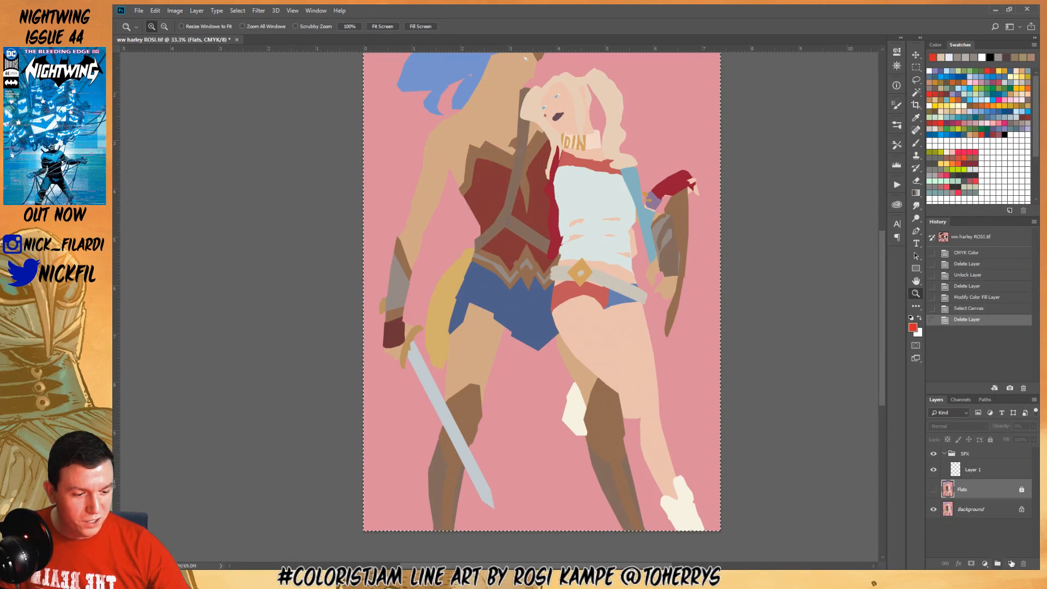
Create a new layer above Flats and fill it with the rich black swatch
left_click(1010, 564)
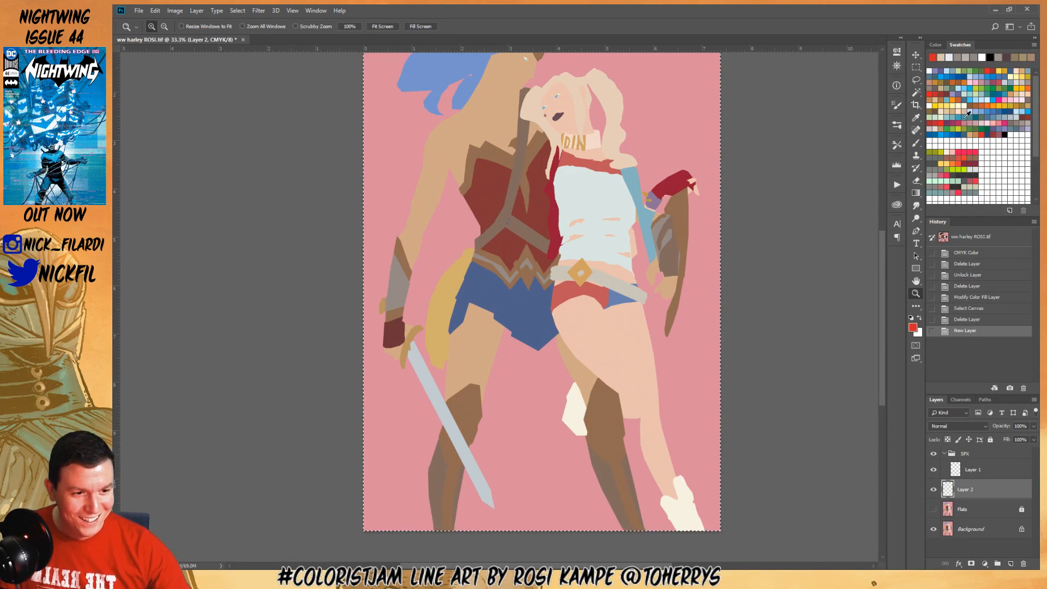
left_click(1005, 133)
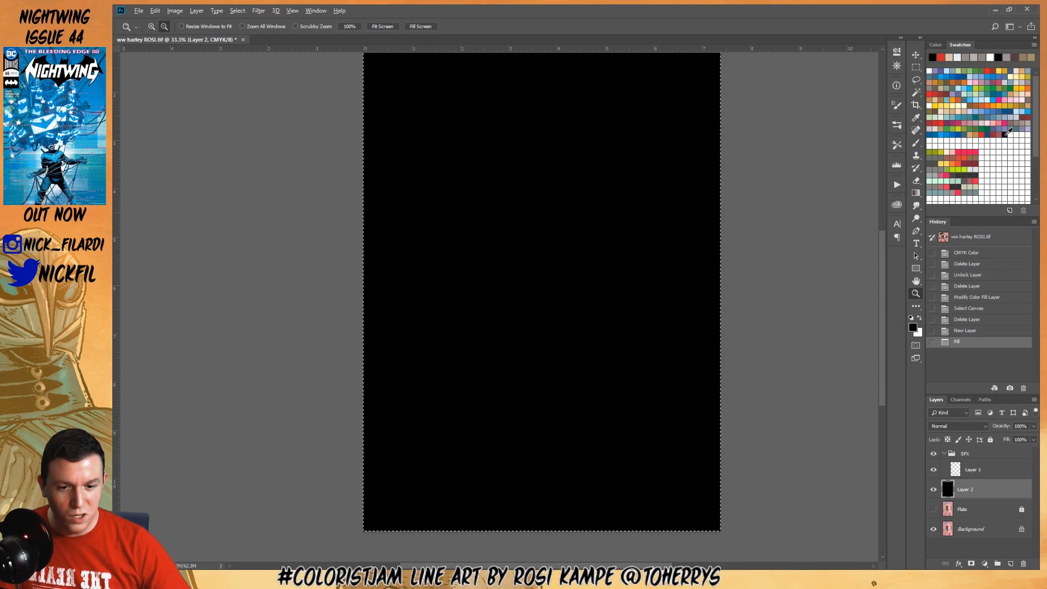
key("alt+BackSpace")
left_click_drag(764, 234, 776, 318)
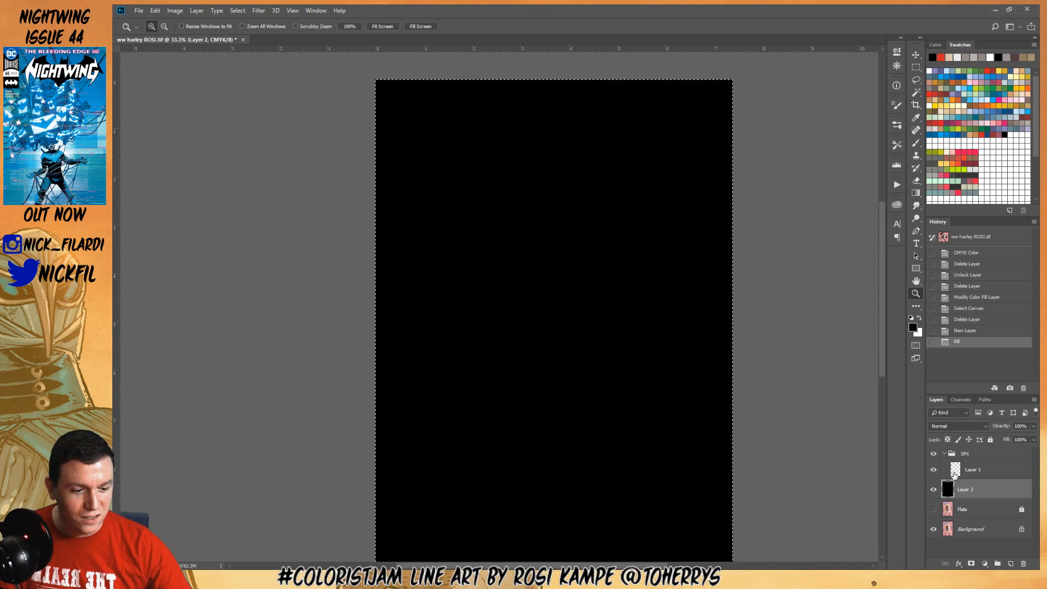
Add a layer mask to the black layer, paste the copied line art into it, and deselect
left_click(973, 565)
left_click(966, 491, "alt")
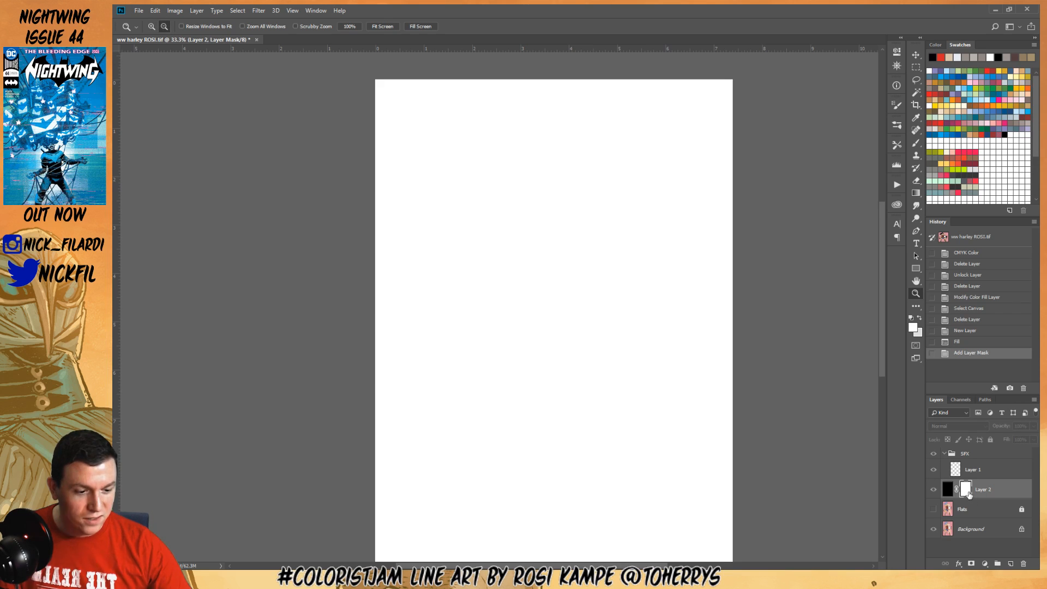
key("ctrl+v")
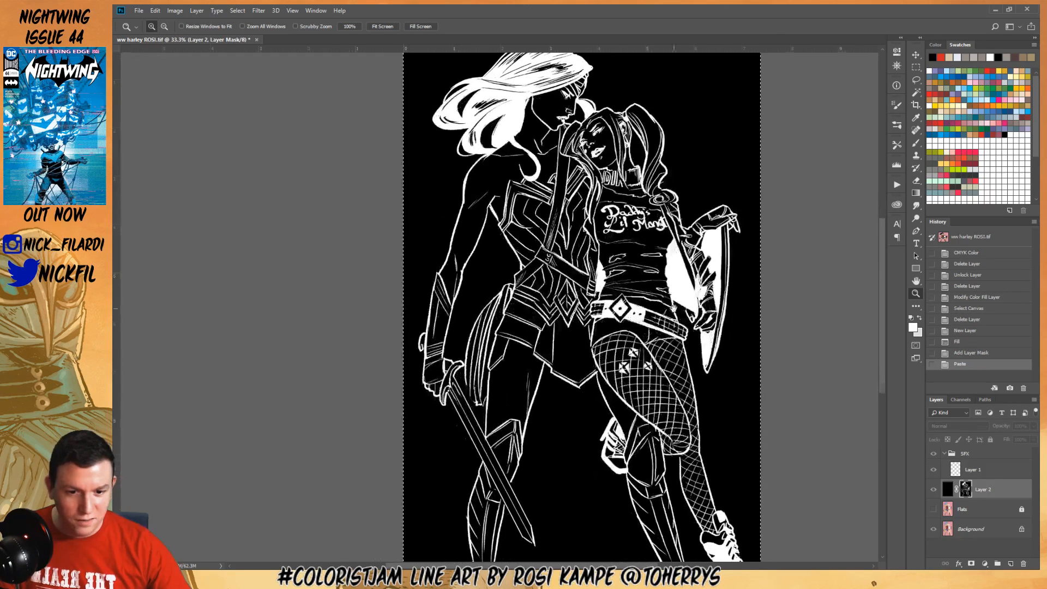
left_click(971, 509)
key("ctrl+d")
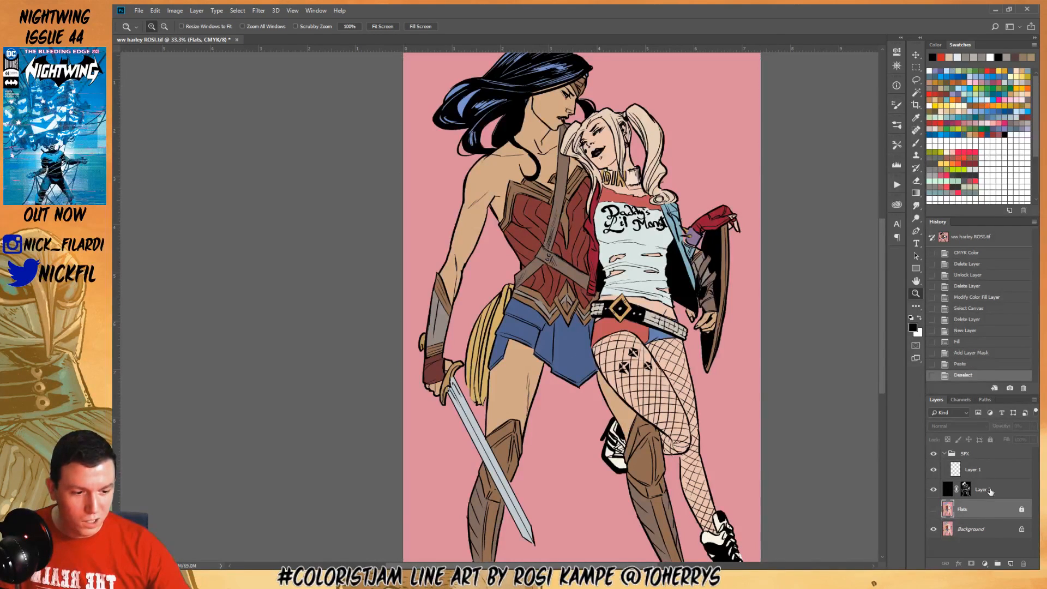
Delete the SFX group together with its Layer 1
left_click(979, 473)
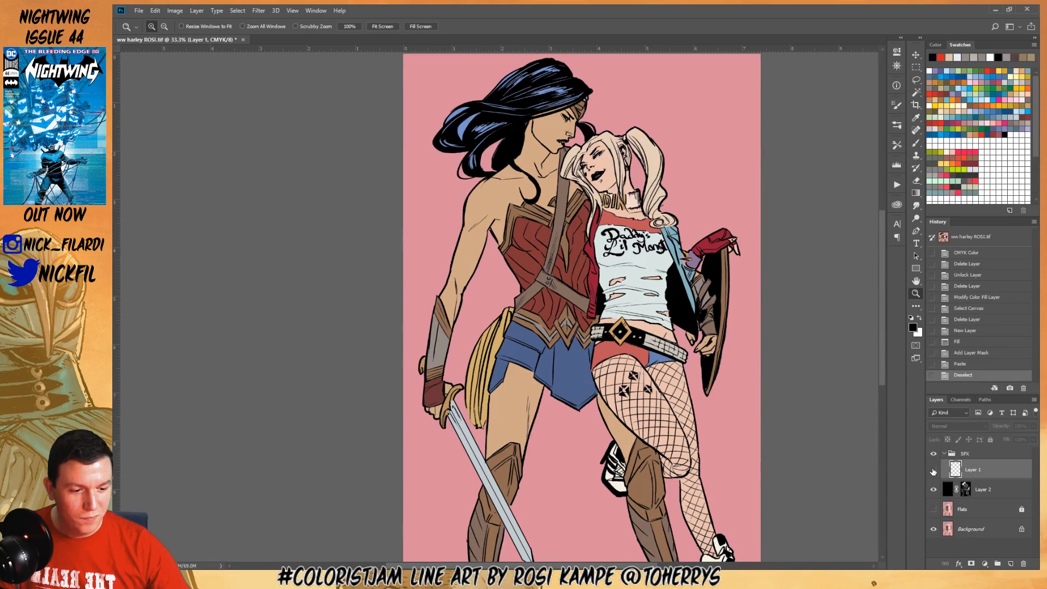
left_click(945, 457)
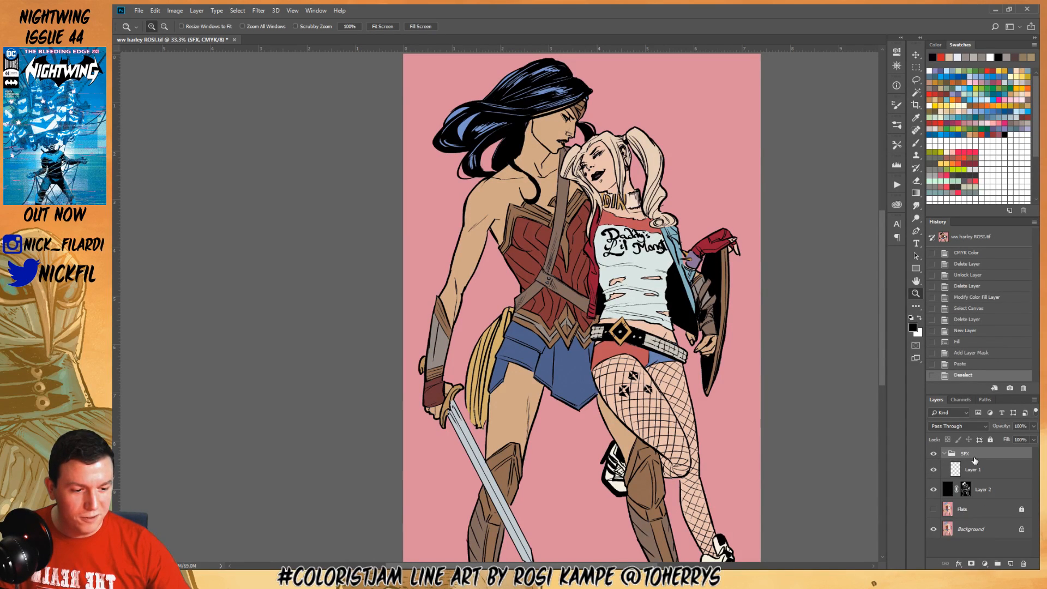
left_click_drag(975, 461, 1023, 561)
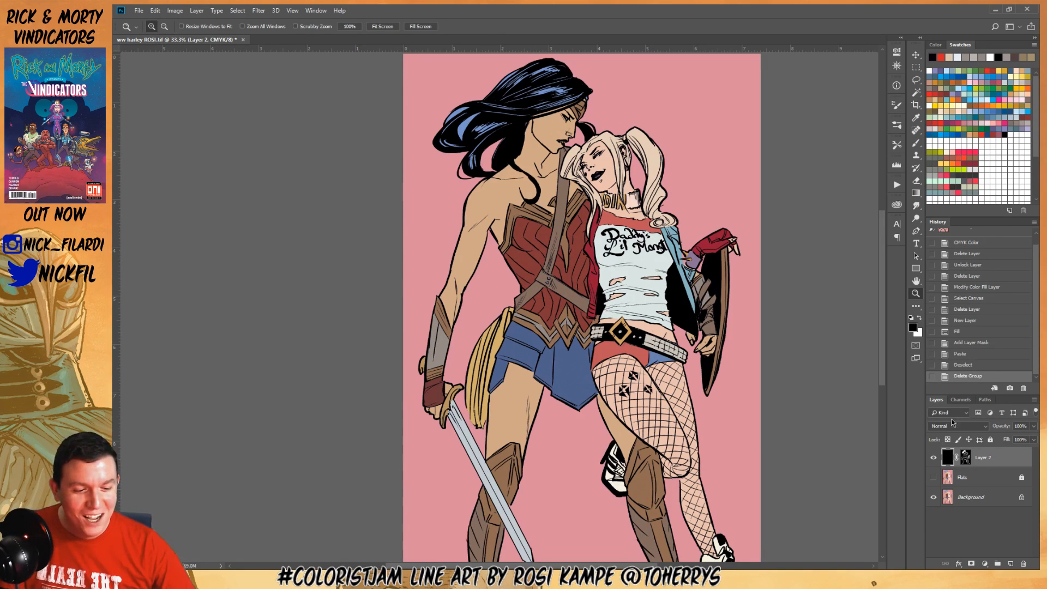
Zoom in on the figures and toggle the visibility of the masked black line art layer to check it
left_click(979, 499)
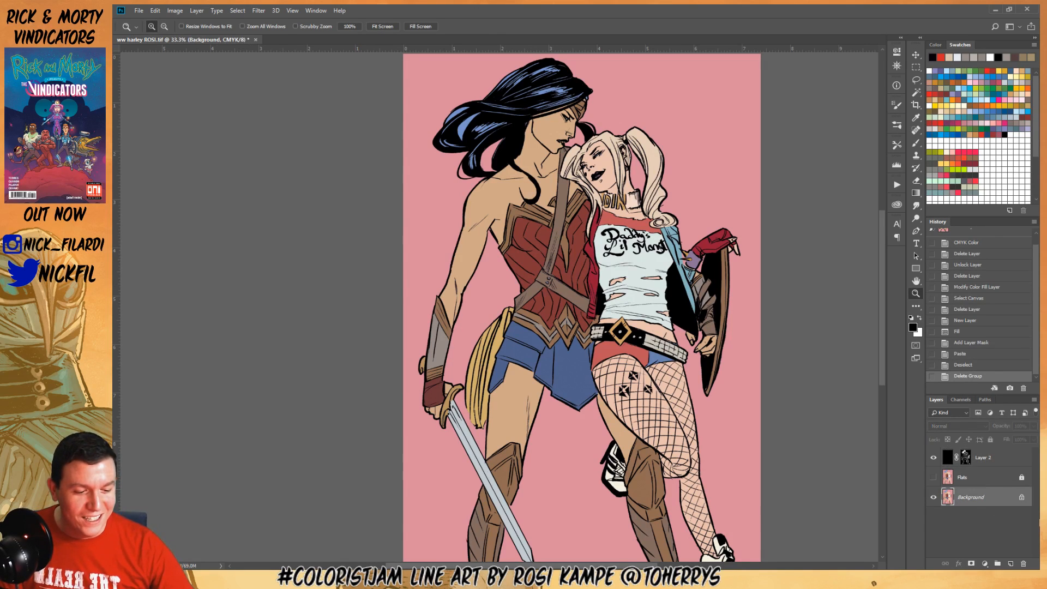
left_click(982, 457)
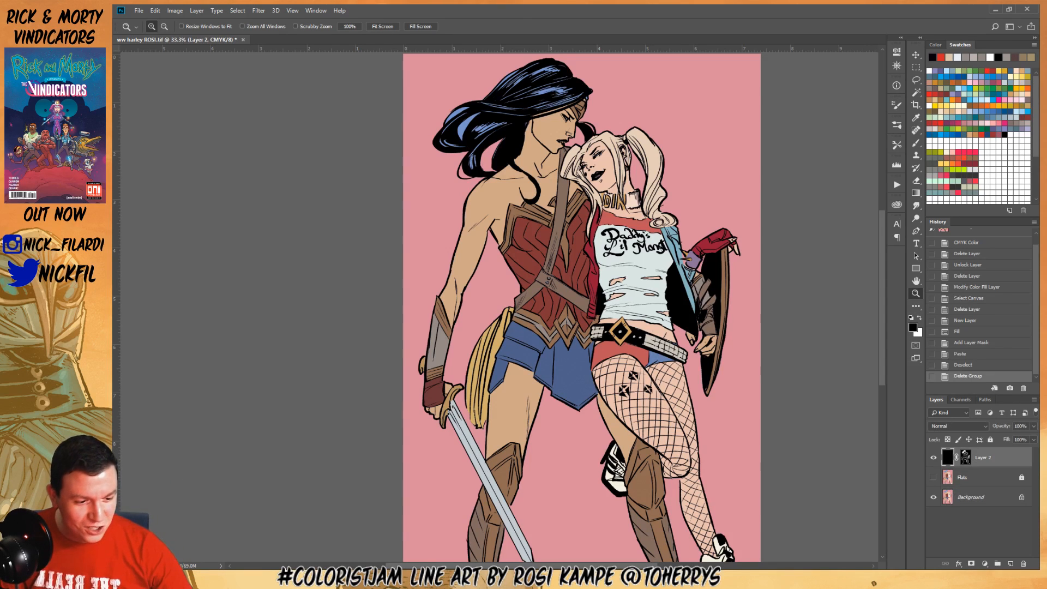
left_click(633, 235)
left_click_drag(640, 259, 623, 409)
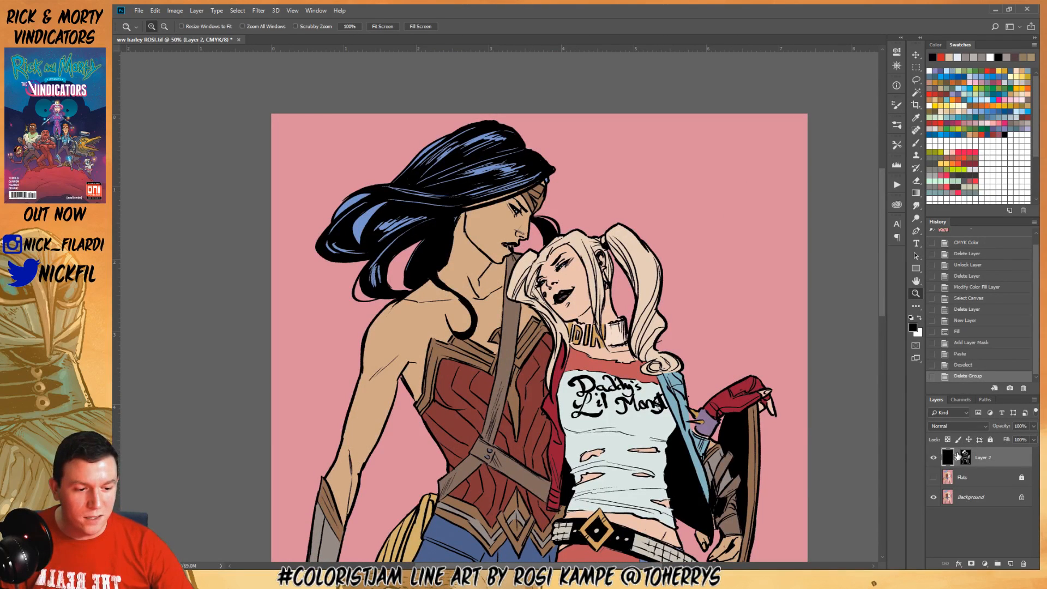
left_click(934, 458)
left_click(934, 458)
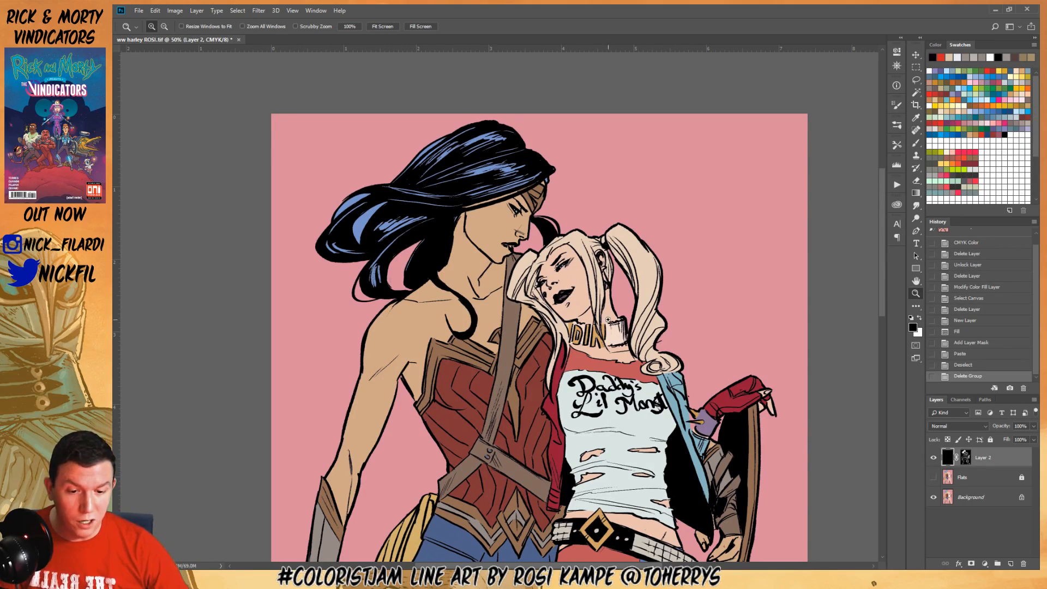
Display the line art layer's mask on its own and examine the strokes in Wonder Woman's hair up close
left_click_drag(609, 320, 573, 259)
left_click(966, 457, "alt")
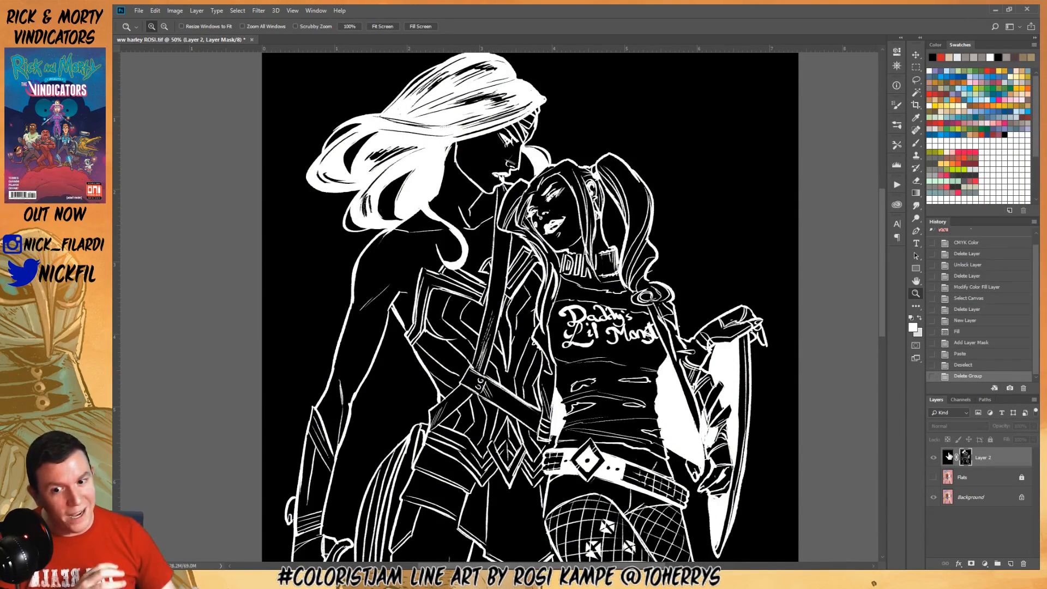
scroll(948, 456, "up", 1)
left_click(380, 169)
left_click(381, 169)
left_click(382, 169)
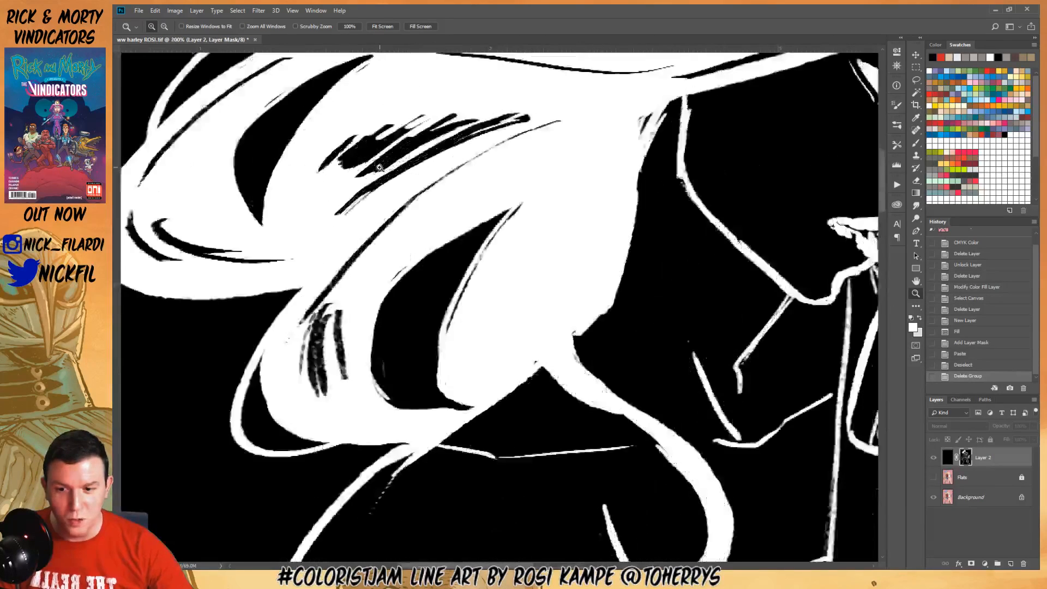
left_click(382, 169)
left_click_drag(512, 208, 637, 289)
left_click(546, 264)
left_click(547, 263)
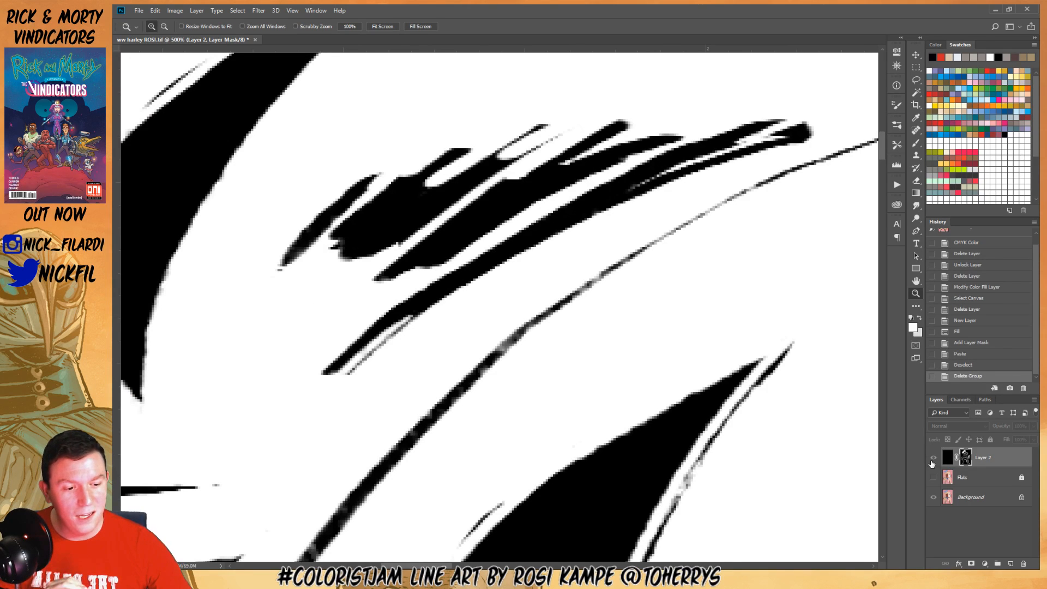
Examine the line art mask across both figures, from the fishnets and belt up to the heads
left_click(653, 301, "alt")
left_click(652, 304, "alt")
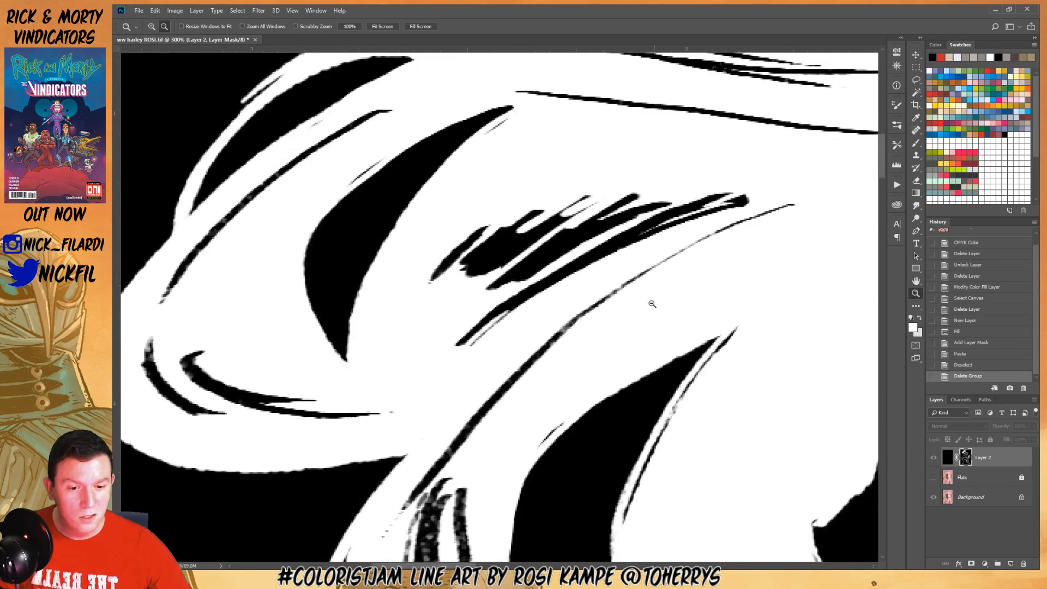
left_click(652, 304, "alt")
left_click(652, 303, "alt")
left_click(652, 304, "alt")
left_click_drag(653, 303, 453, 175)
left_click_drag(611, 372, 498, 174)
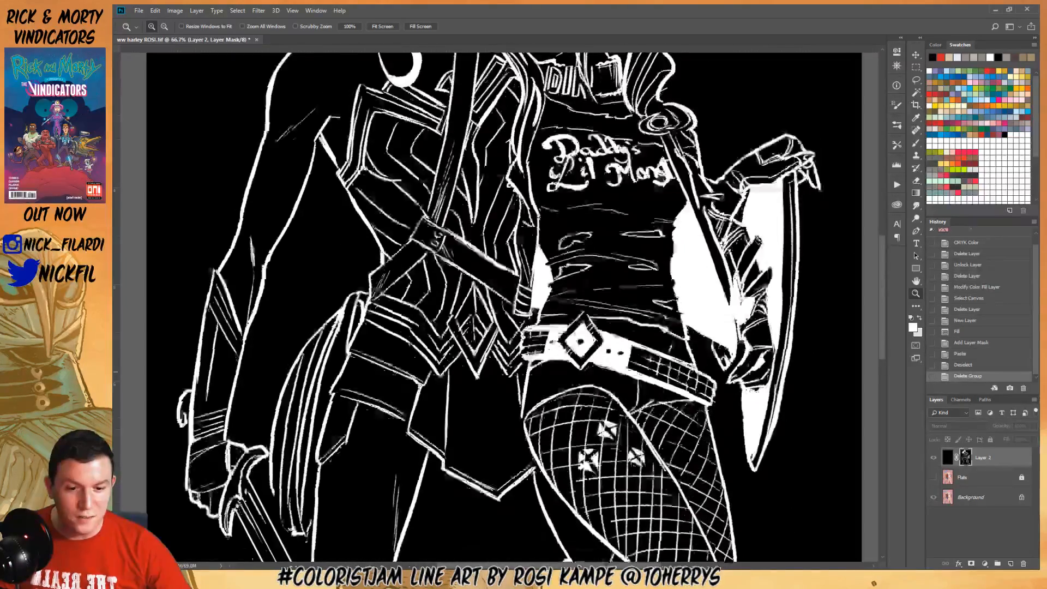
left_click_drag(666, 340, 655, 282)
left_click_drag(592, 164, 673, 523)
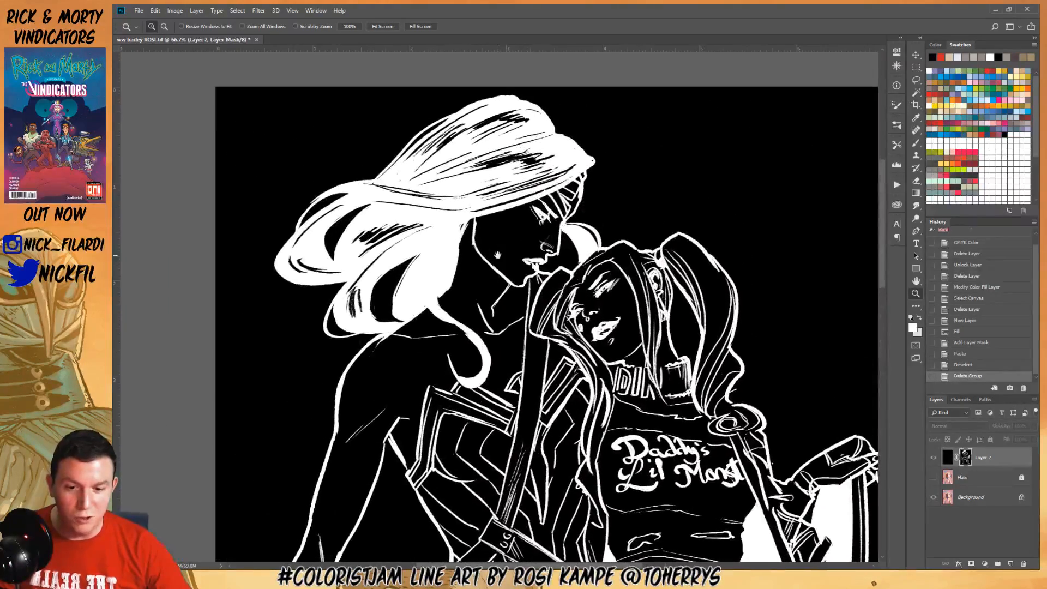
Inspect the hair strokes in the mask once more, return to the full-color view and look over both figures
left_click(416, 227)
left_click(416, 227)
left_click(416, 227)
left_click_drag(458, 287, 620, 273)
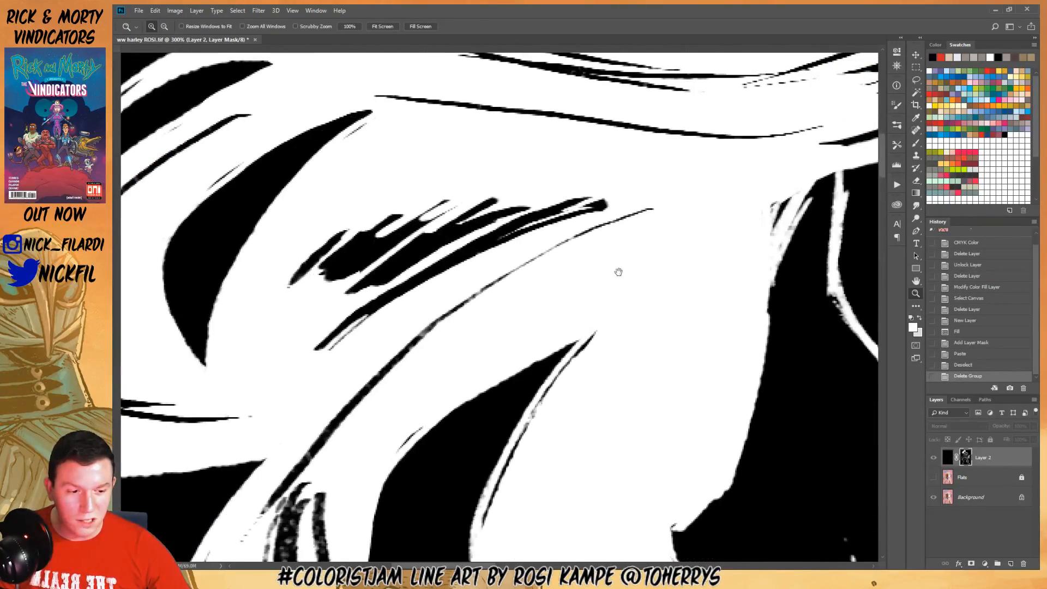
left_click(947, 458)
left_click(581, 248, "alt")
left_click(581, 248, "alt")
left_click(581, 248, "alt")
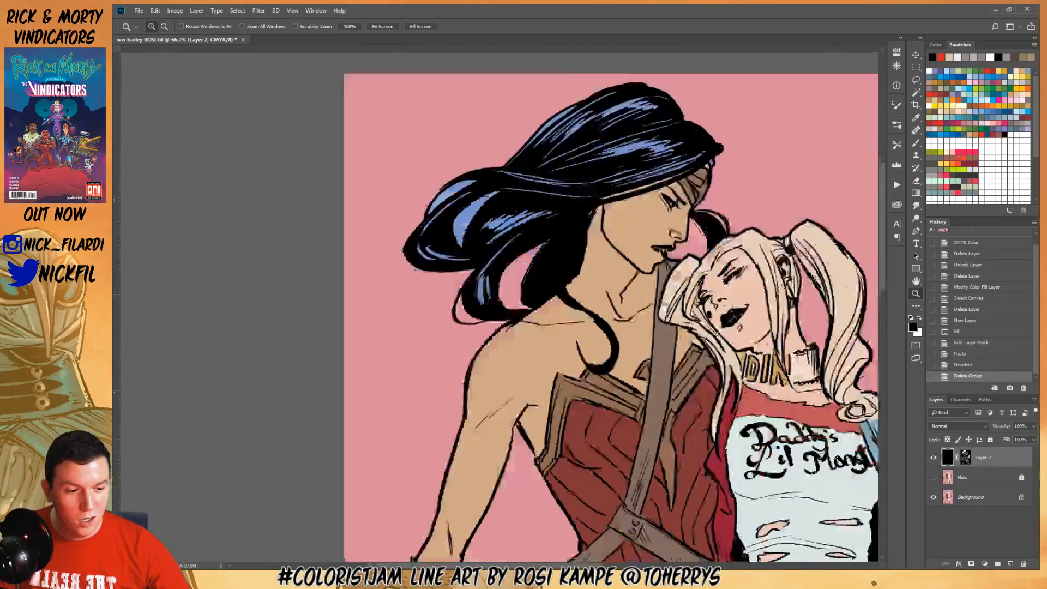
left_click_drag(665, 307, 522, 245)
left_click_drag(643, 397, 585, 243)
left_click_drag(630, 286, 681, 186)
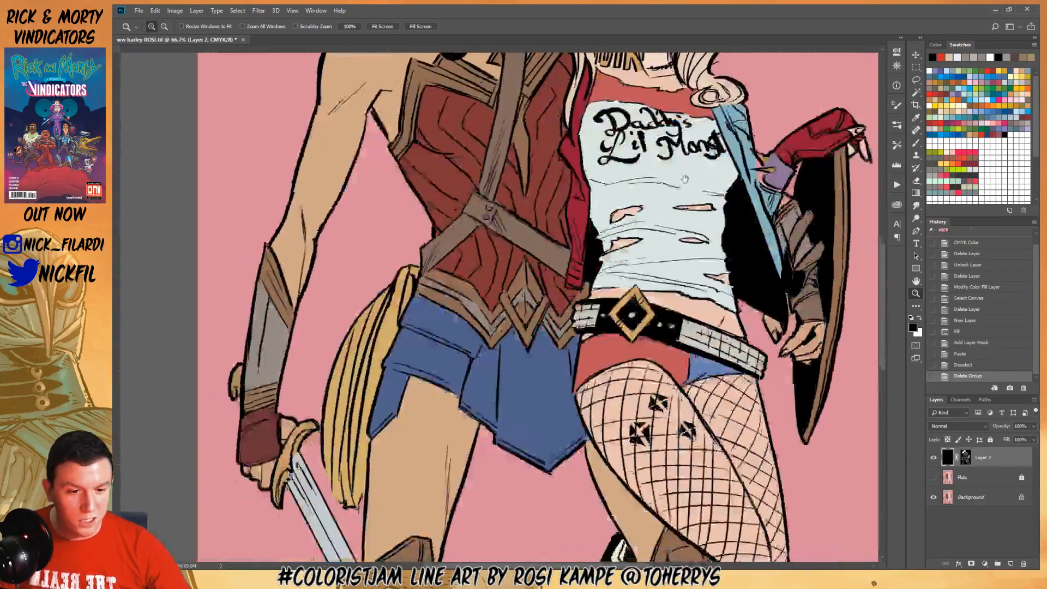
Target the line art layer's mask and examine the lines around Harley's lips, hair and collar up close
left_click(966, 459)
left_click_drag(724, 296, 682, 498)
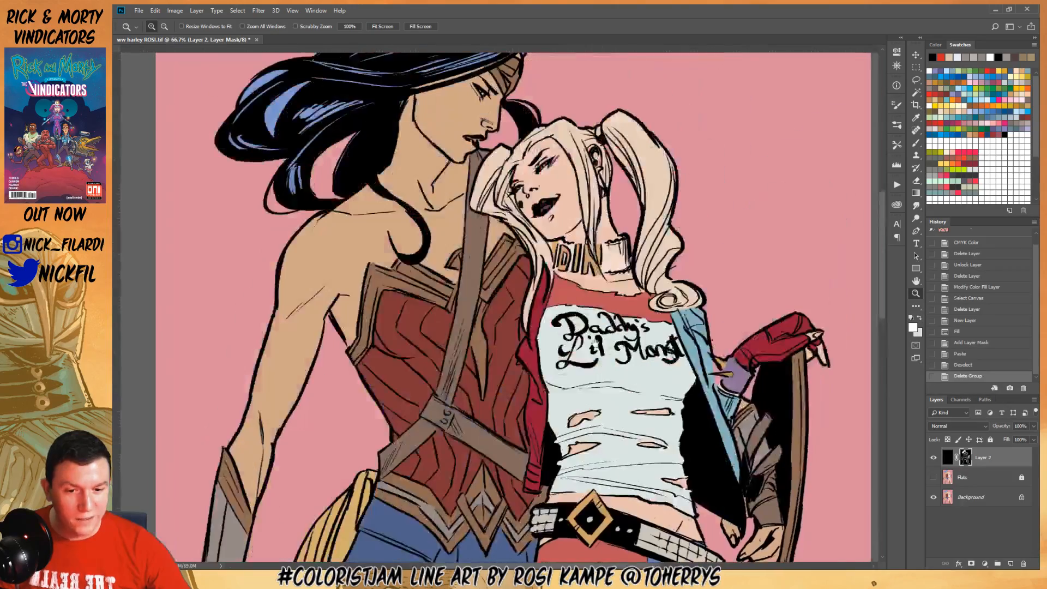
left_click(633, 196)
left_click(633, 196)
left_click(633, 196)
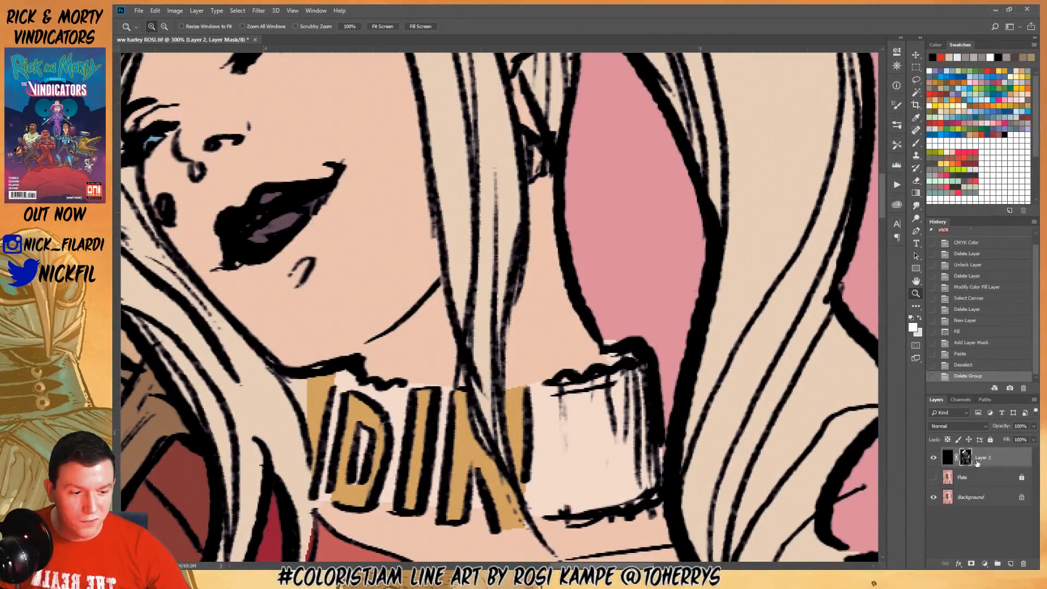
left_click(484, 291, "alt")
left_click(484, 291, "alt")
left_click(483, 291, "alt")
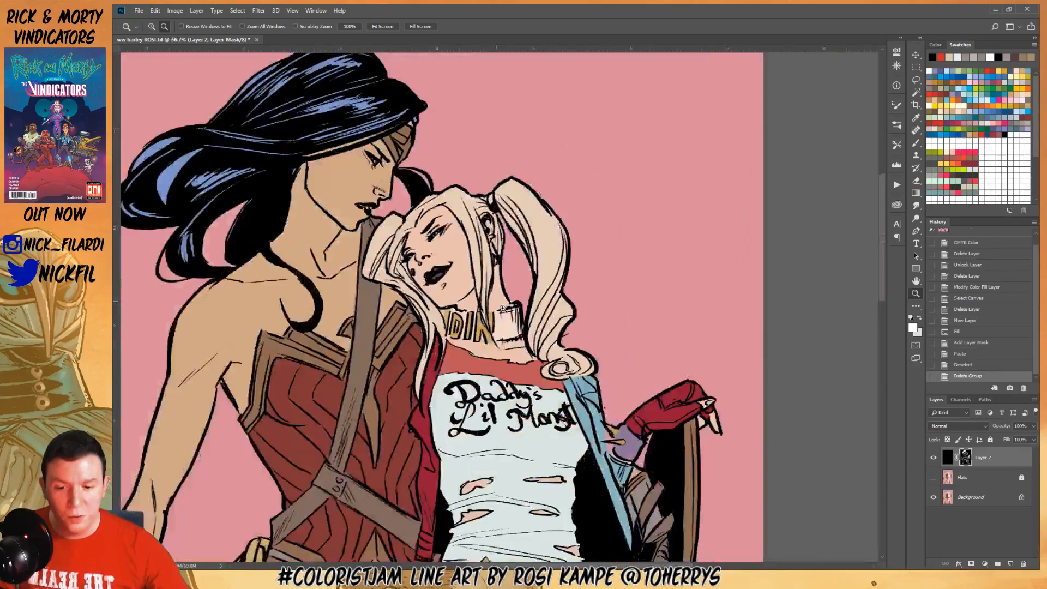
left_click_drag(526, 455, 700, 357)
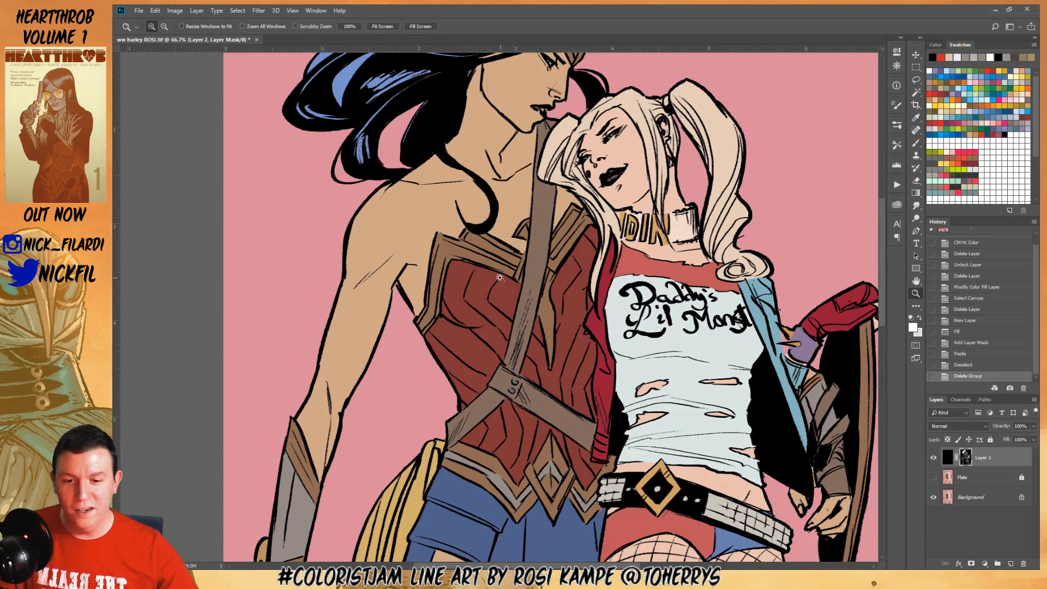
Make the Background layer active and get the Magic Wand ready with Contiguous selection enabled
left_click_drag(554, 268, 546, 341)
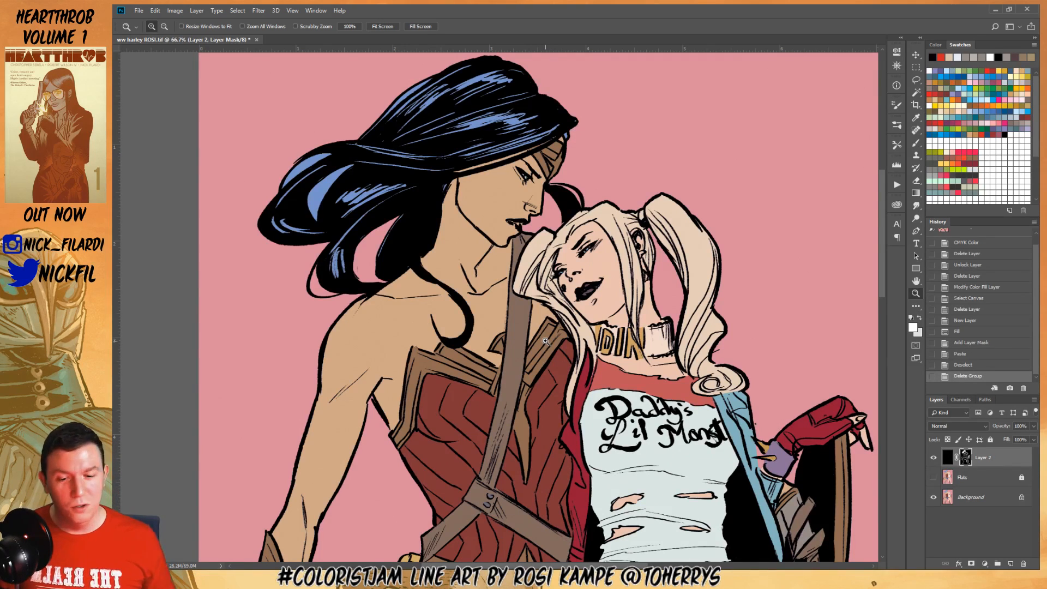
left_click(532, 250, "alt")
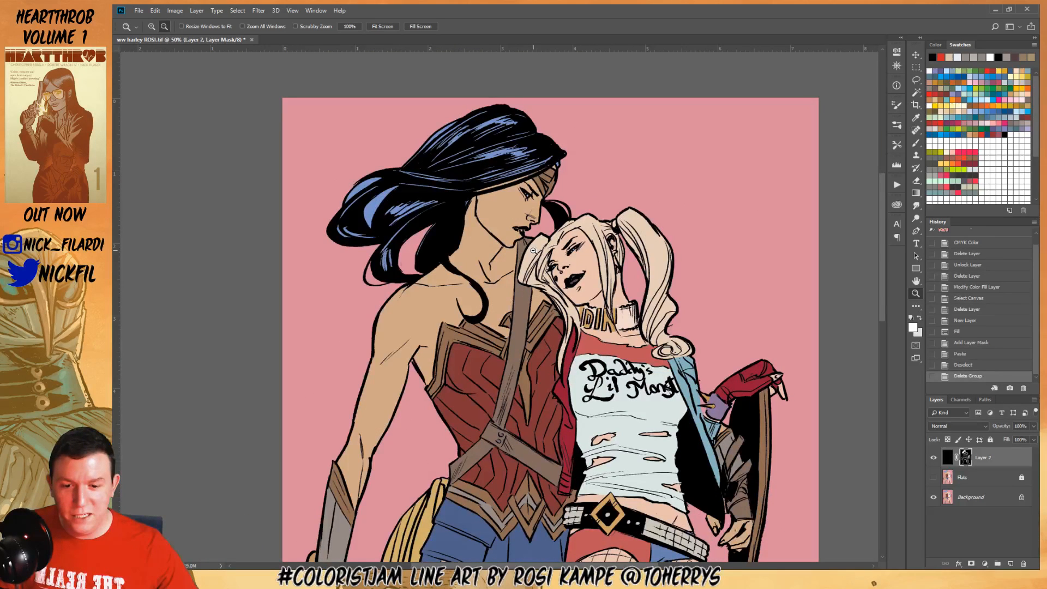
left_click(532, 250, "alt")
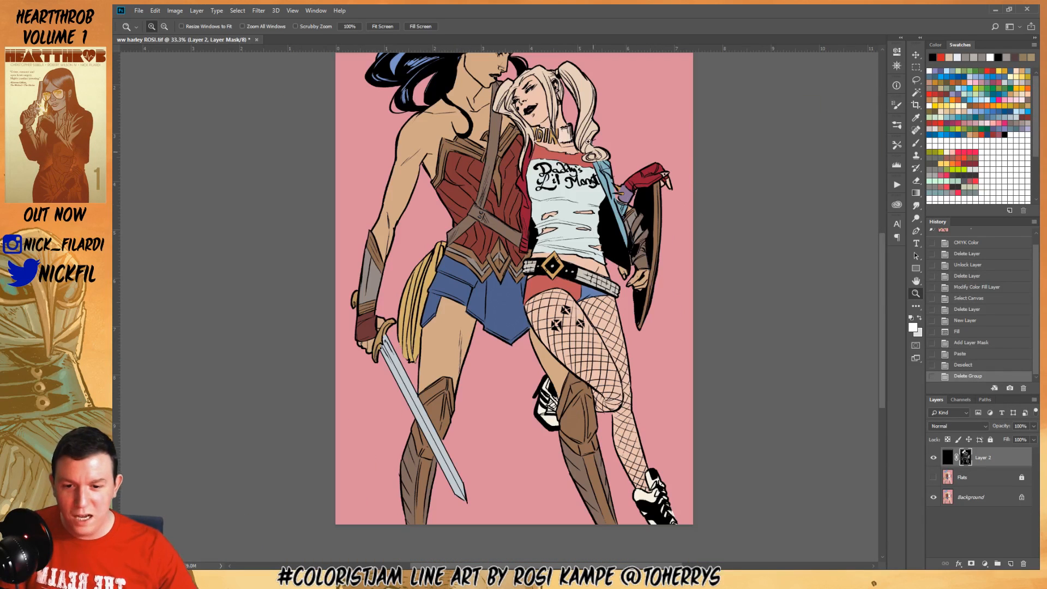
left_click_drag(577, 173, 612, 281)
key("ctrl+r")
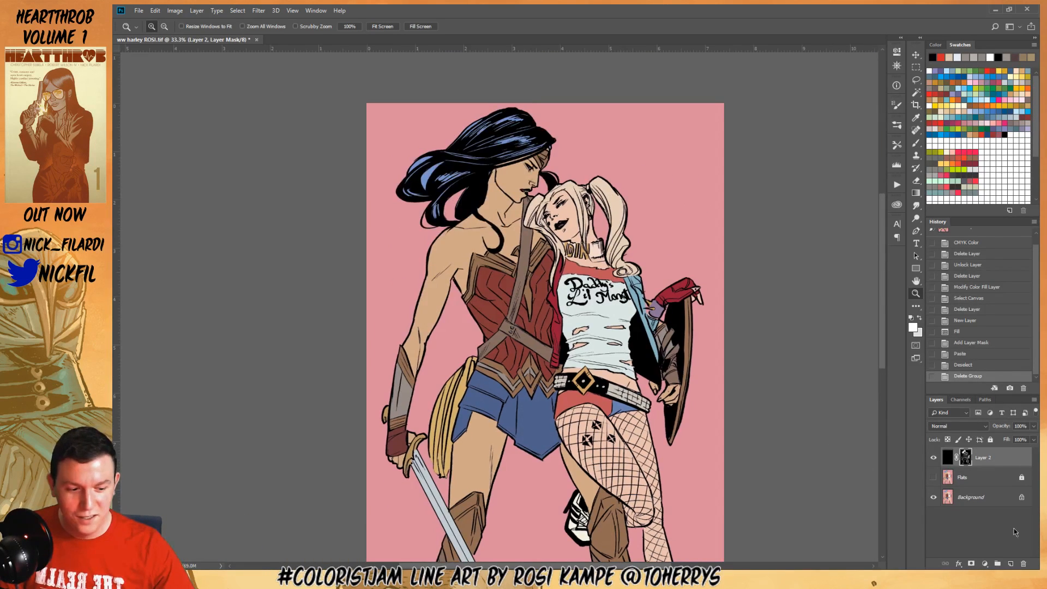
left_click(976, 497)
key("w")
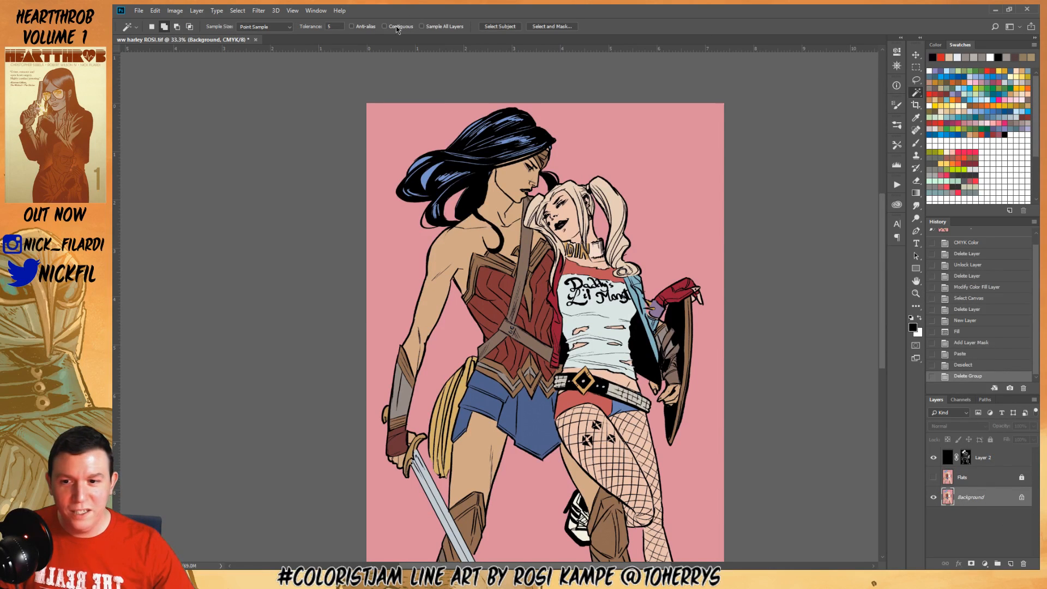
Try filling one side of Harley's jacket light blue and the other red, revert both fills, and clear the selection
left_click(549, 301)
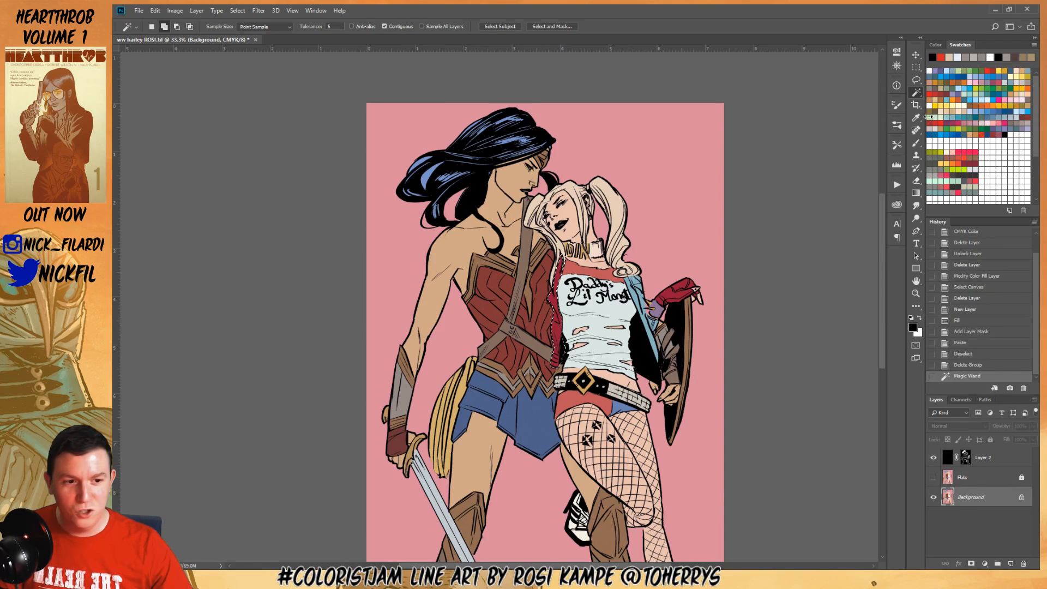
left_click(974, 95)
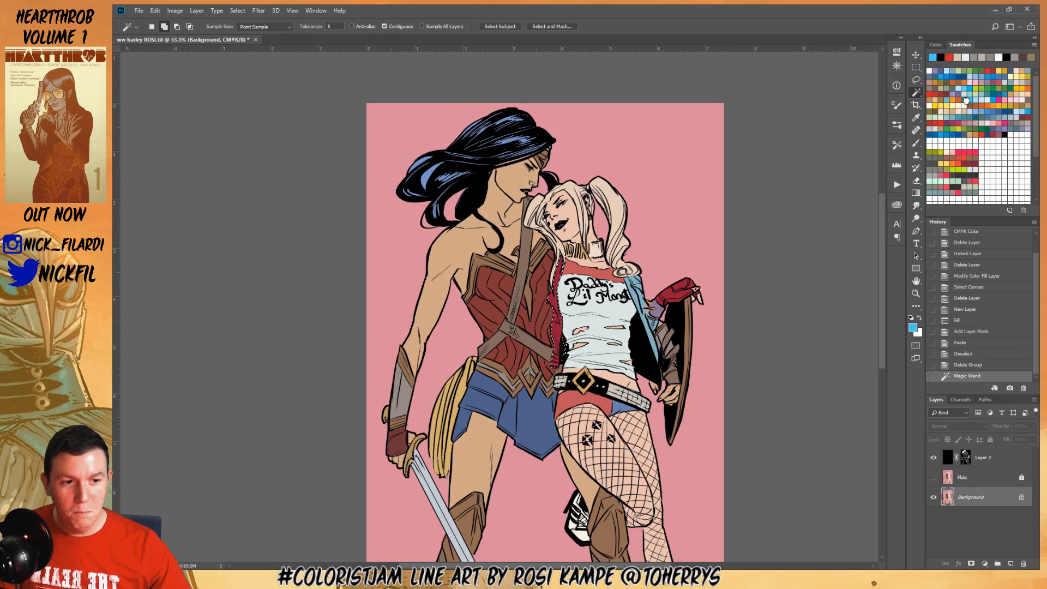
key("alt+BackSpace")
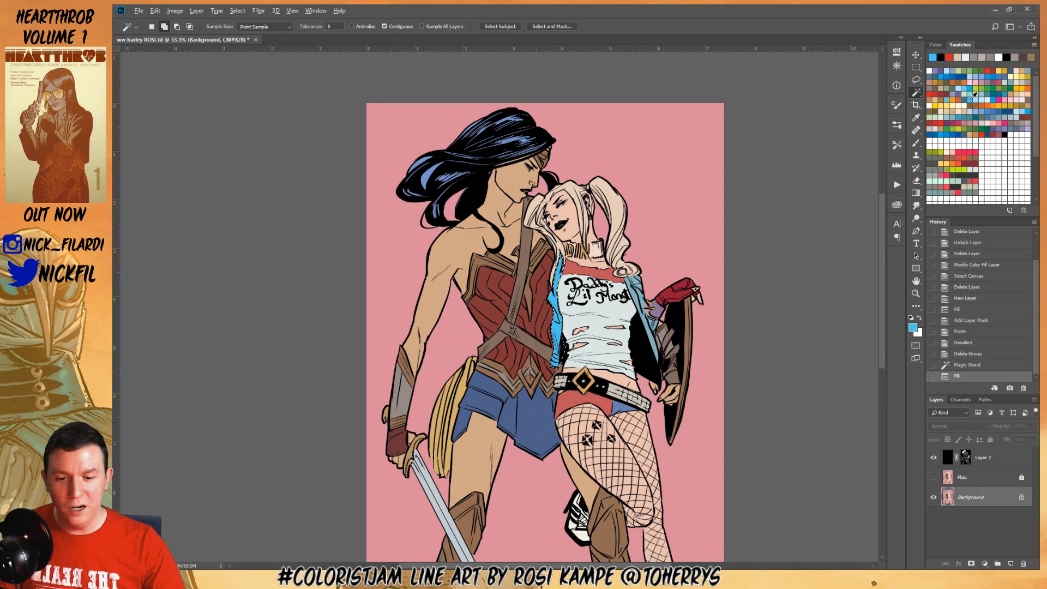
key("ctrl+d")
left_click(640, 290)
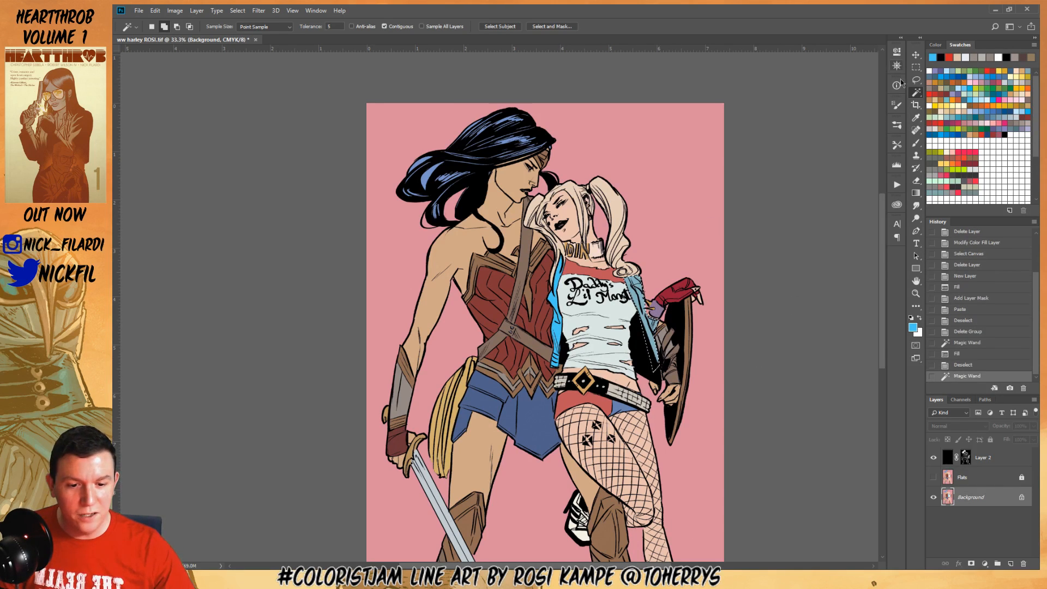
left_click(993, 69)
key("alt+BackSpace")
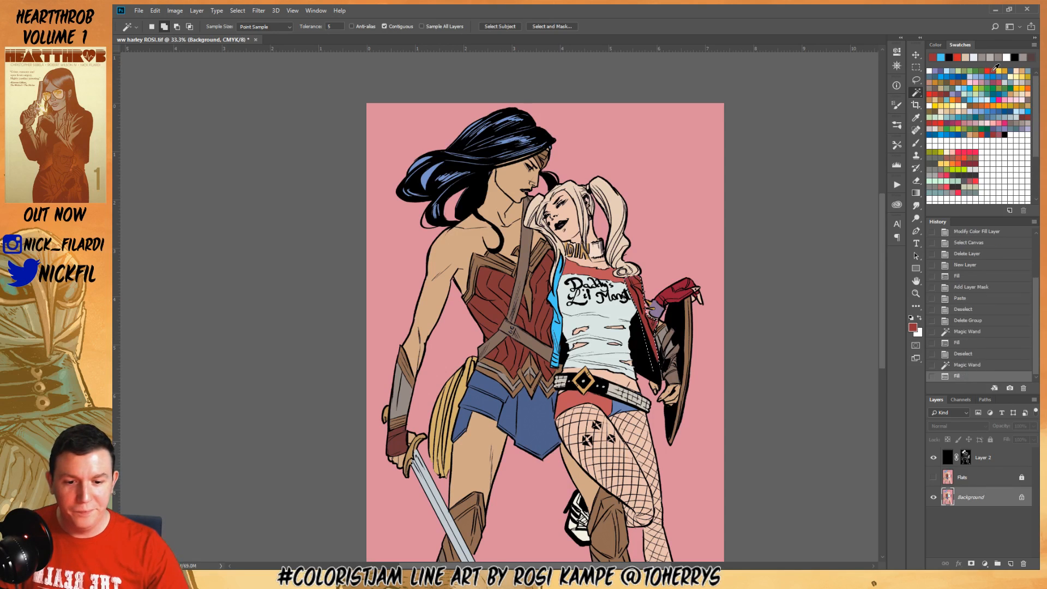
key("ctrl+d")
left_click(981, 322)
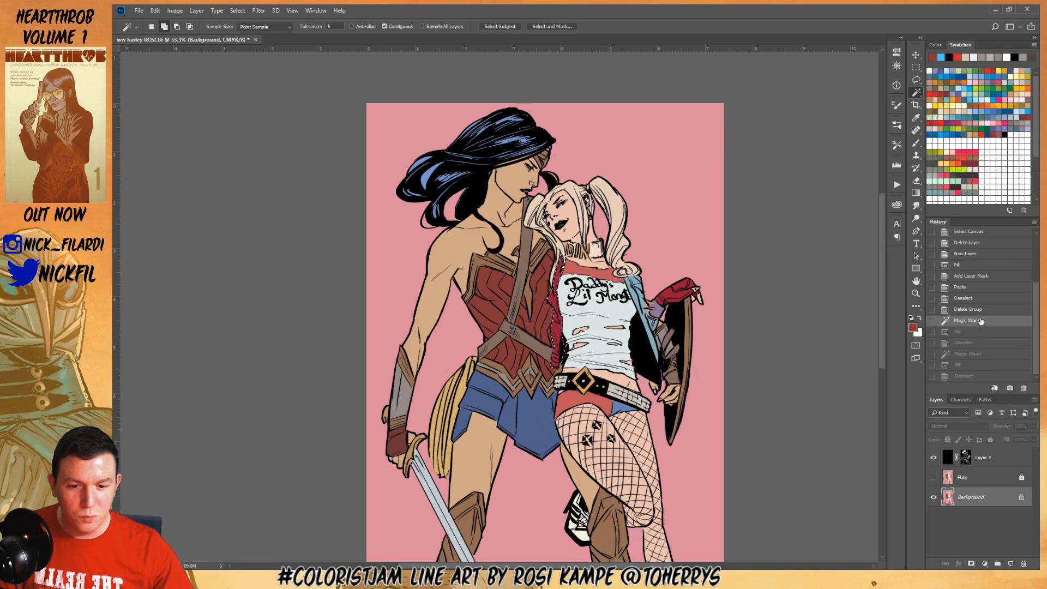
key("ctrl+d")
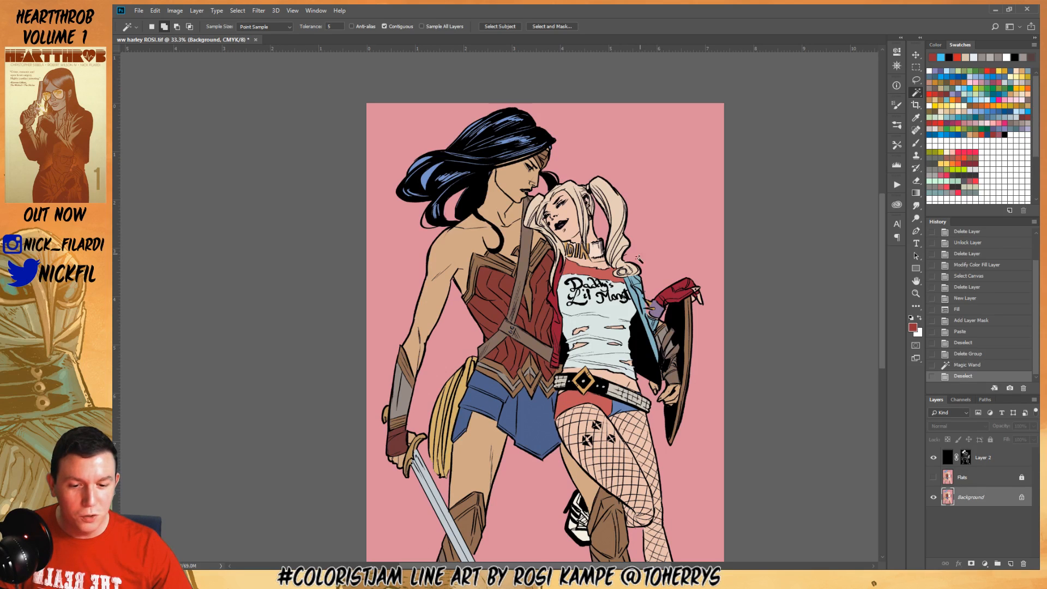
Fill the red half of Harley's shorts with a bright blue swatch and deselect
left_click(600, 410)
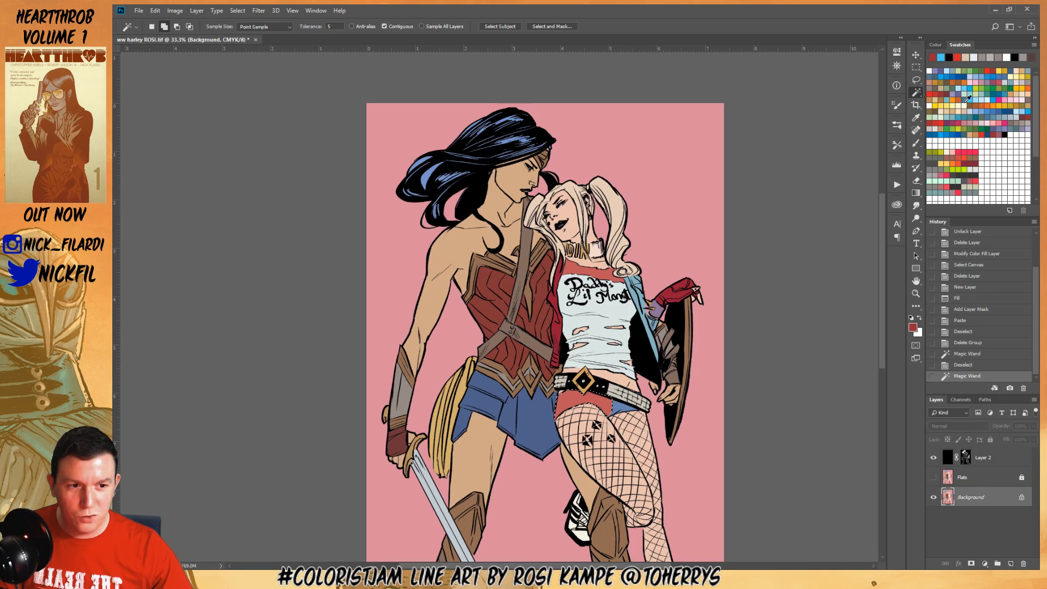
left_click(947, 70)
key("alt+BackSpace")
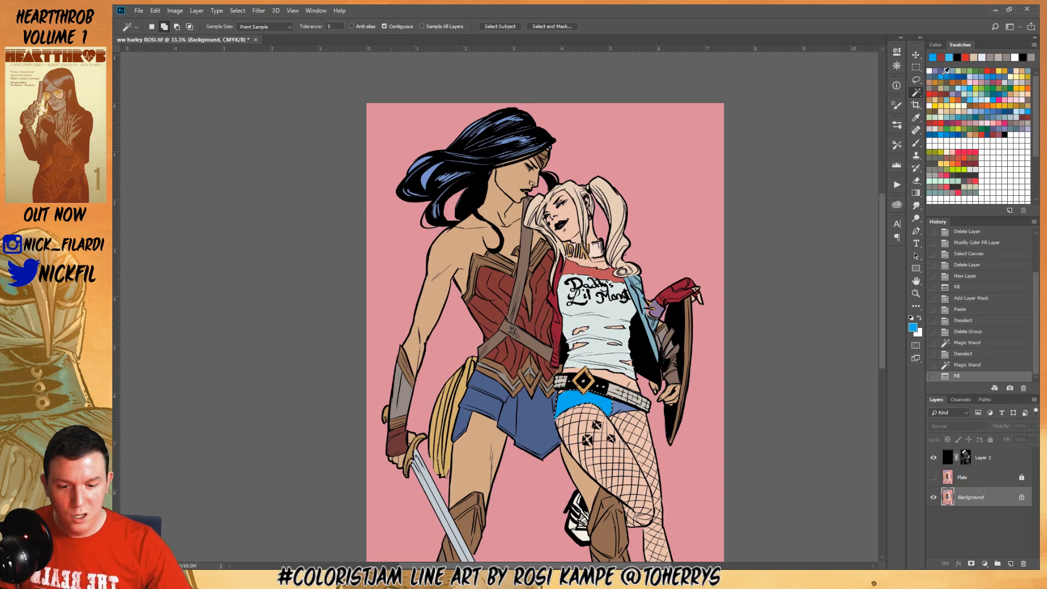
key("ctrl+d")
Fill the other half of Harley's shorts with the dark red sampled from her jacket and deselect
left_click(616, 413)
key("b")
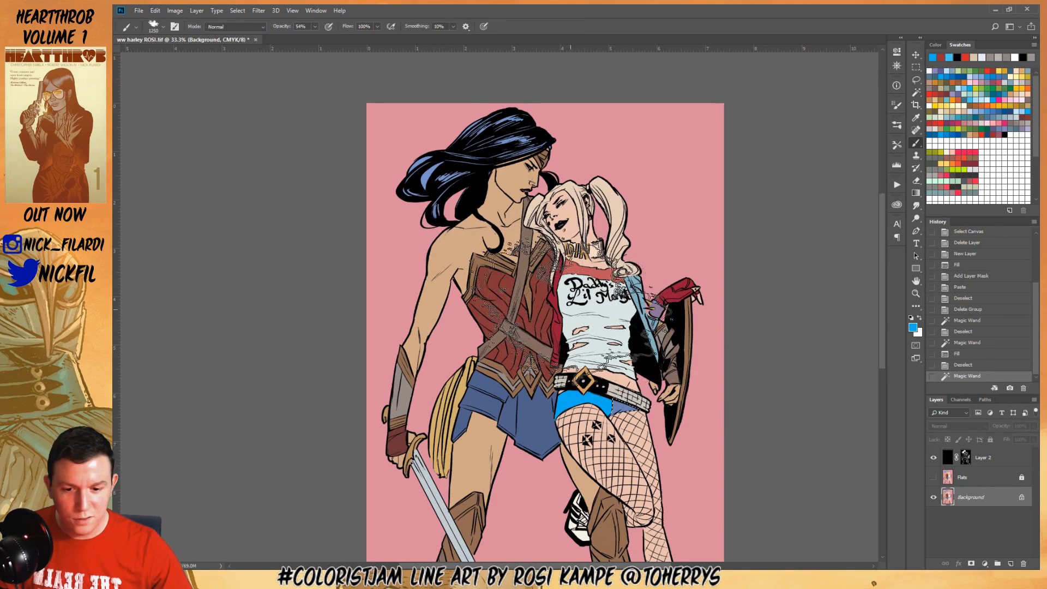
left_click(558, 294, "alt")
key("alt+BackSpace")
key("ctrl+d")
Fill the small spikes on Harley's raised jacket sleeve with an off-white swatch and deselect
key("w")
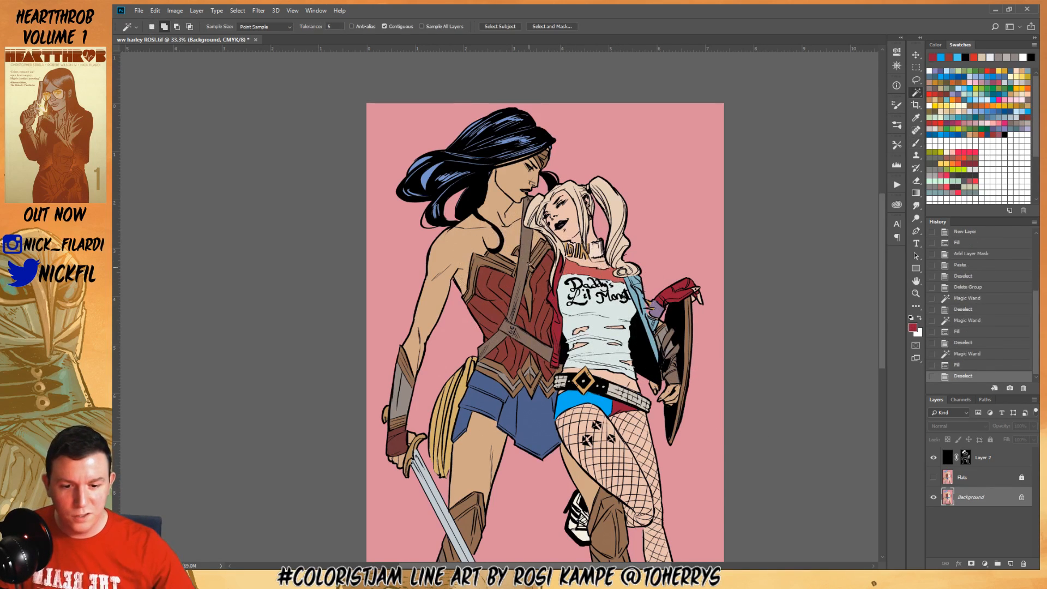
left_click_drag(710, 284, 751, 229)
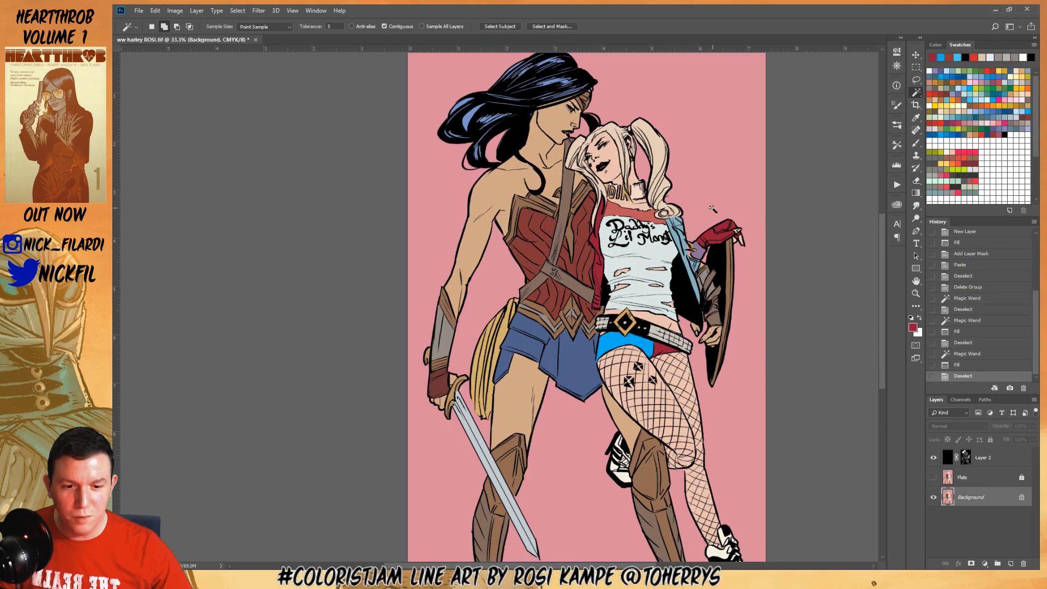
left_click(695, 245)
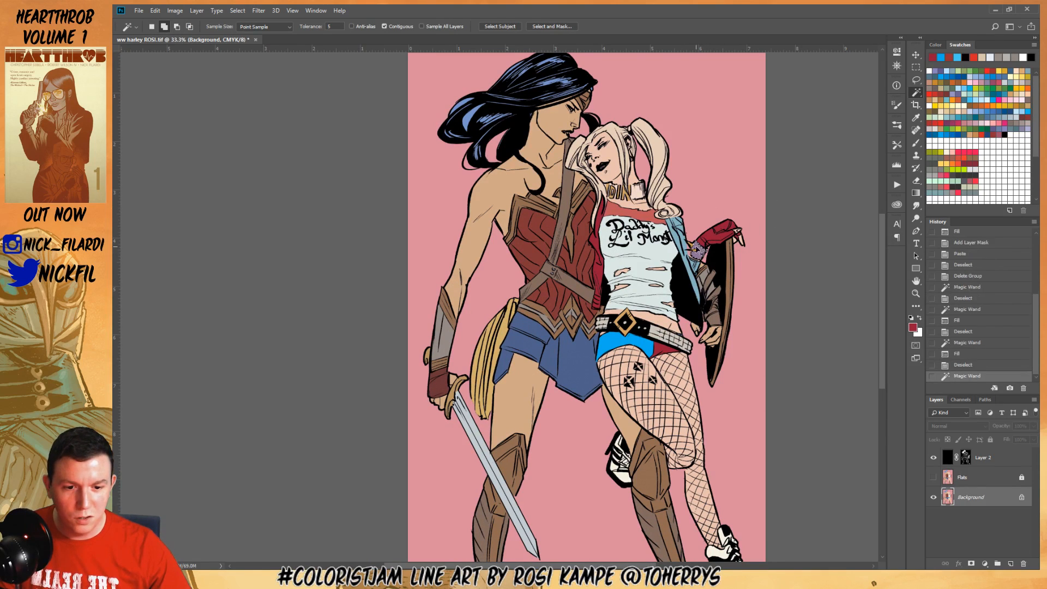
key("ctrl+d")
left_click(692, 247)
key("ctrl+d")
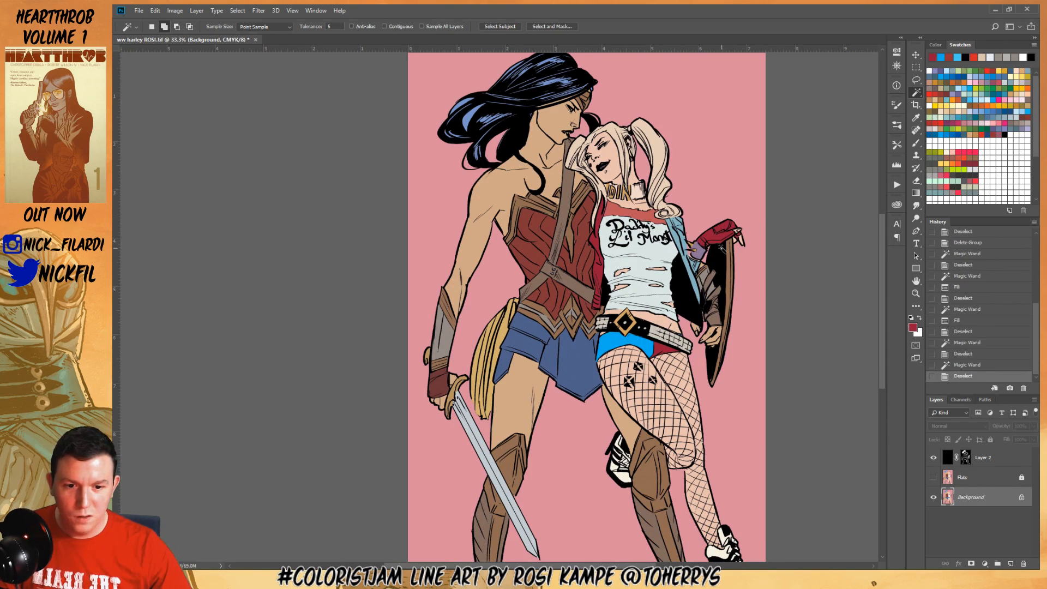
left_click(691, 246)
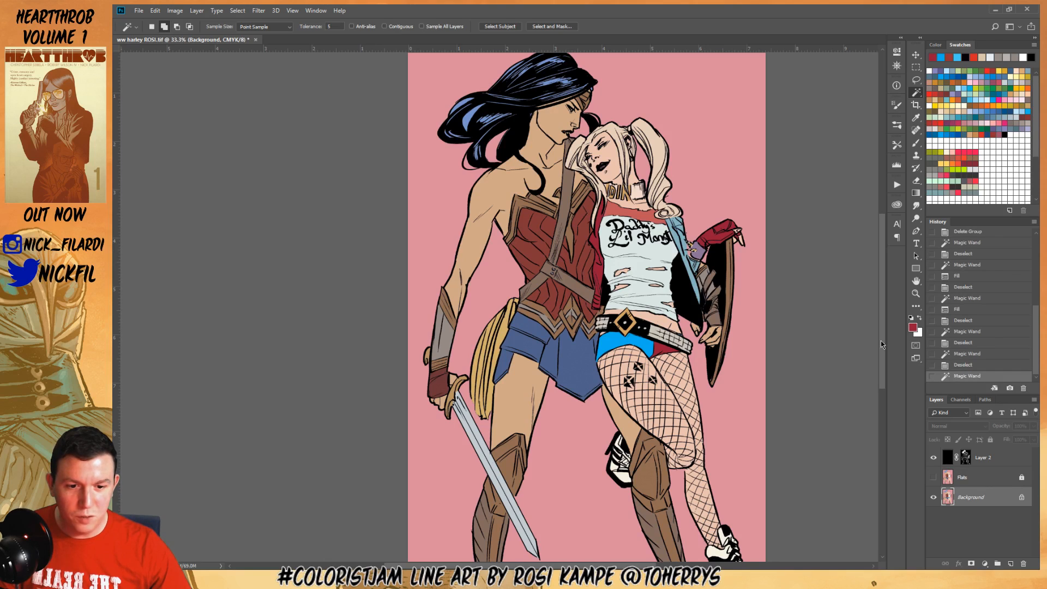
left_click(967, 104)
key("alt+BackSpace")
key("ctrl+d")
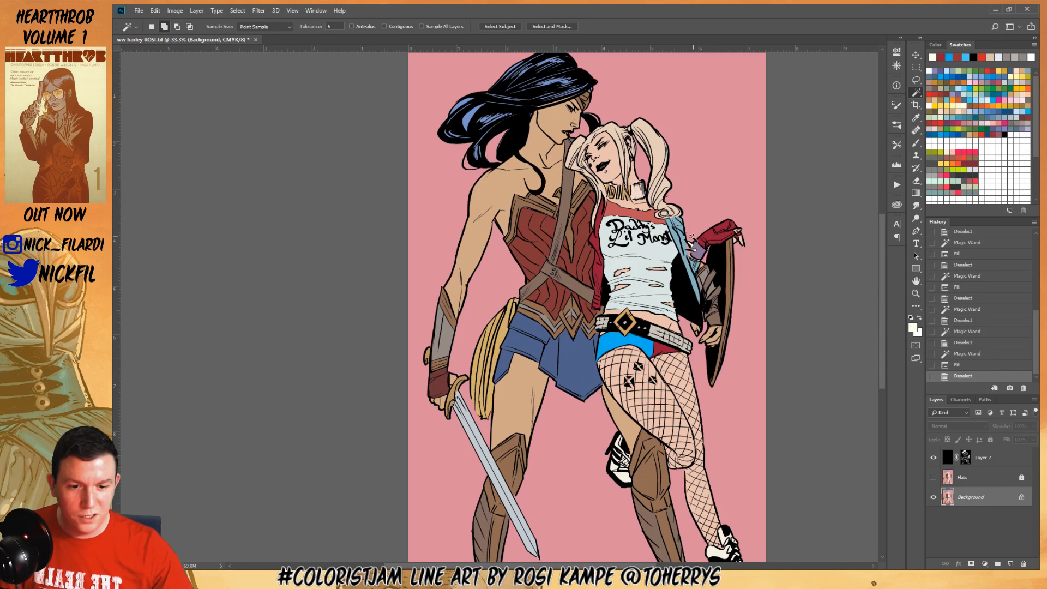
Fill the purple part of Harley's raised sleeve with a muted blue swatch and deselect
left_click(697, 250)
left_click(939, 73)
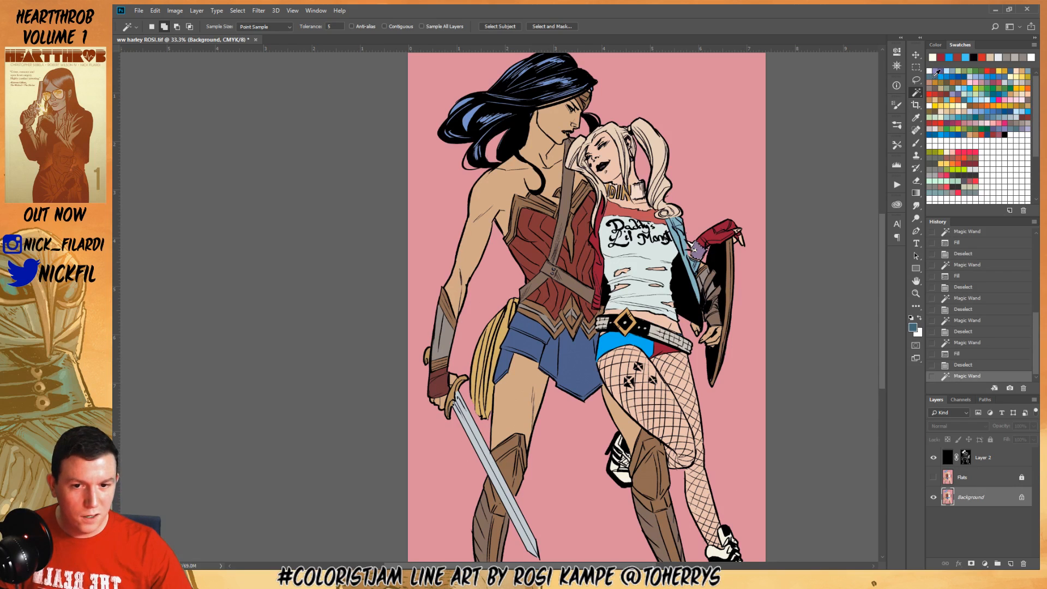
key("alt+BackSpace")
key("ctrl+d")
Fill the blue highlights in Wonder Woman's hair with a grey-brown swatch, fade the fill to 70% opacity, and deselect
left_click(532, 80)
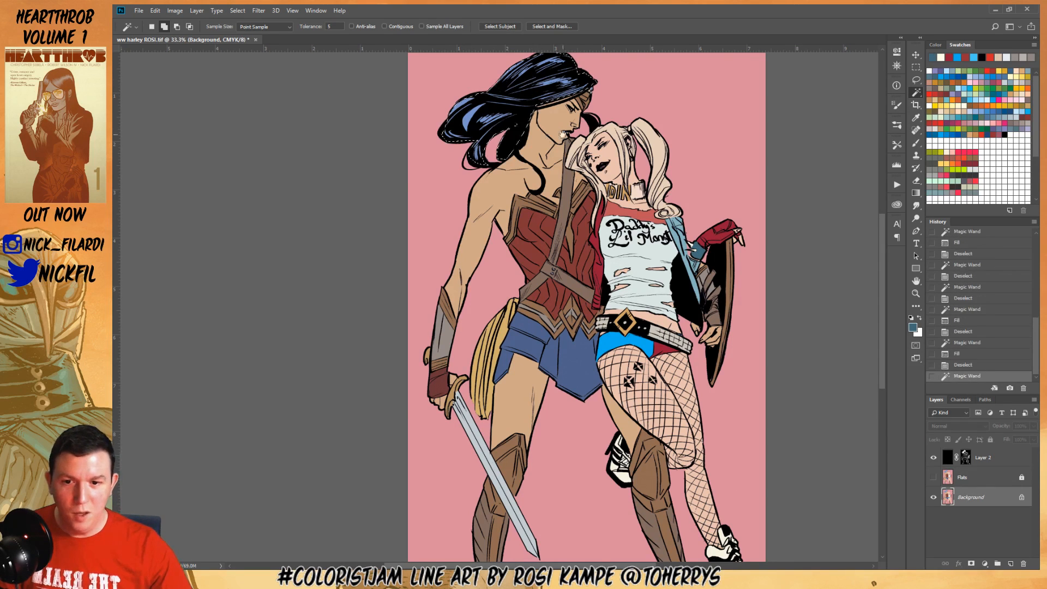
scroll(590, 276, "up", 5)
key("ctrl+d")
left_click(475, 259, "ctrl")
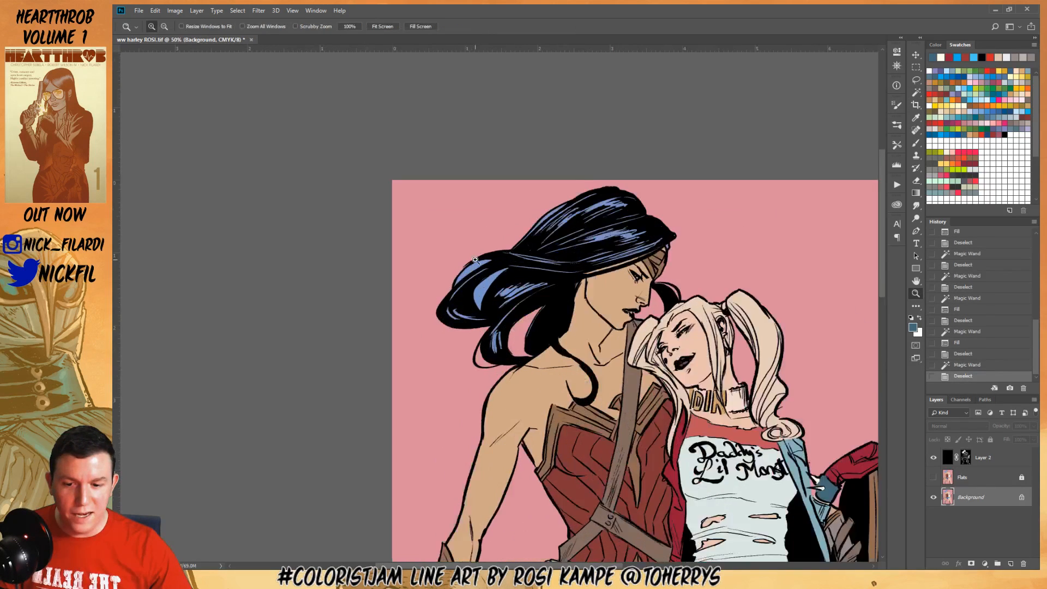
left_click(474, 260, "ctrl")
left_click(634, 213)
left_click_drag(710, 338, 656, 338)
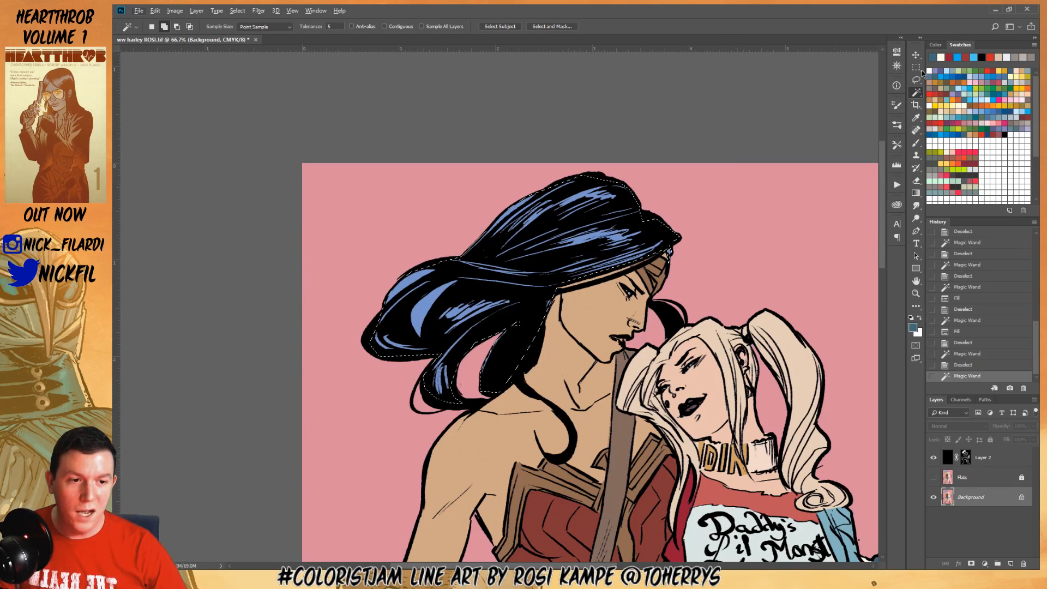
left_click(937, 85)
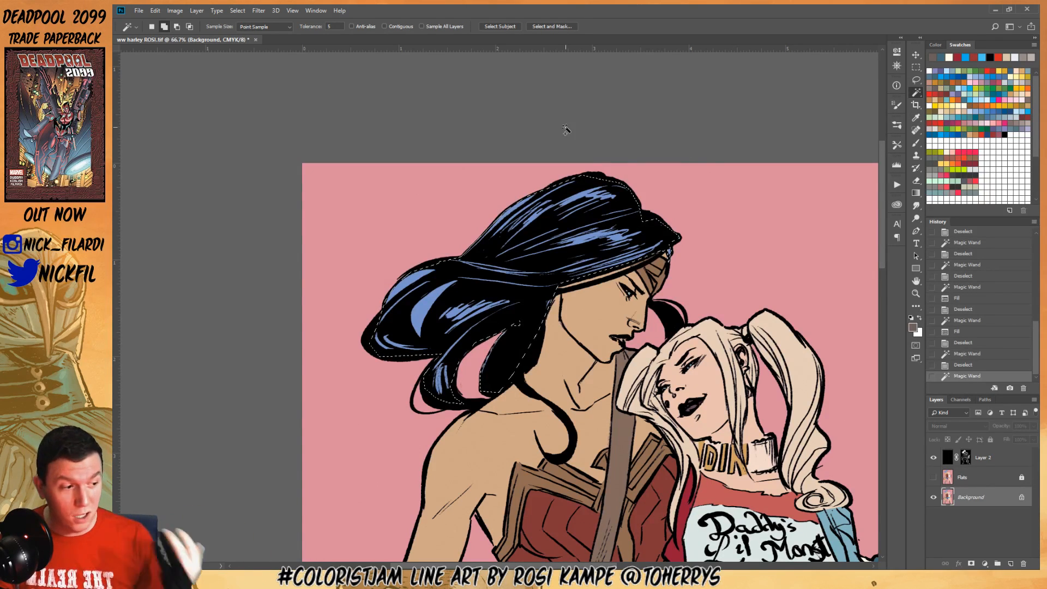
key("alt+BackSpace")
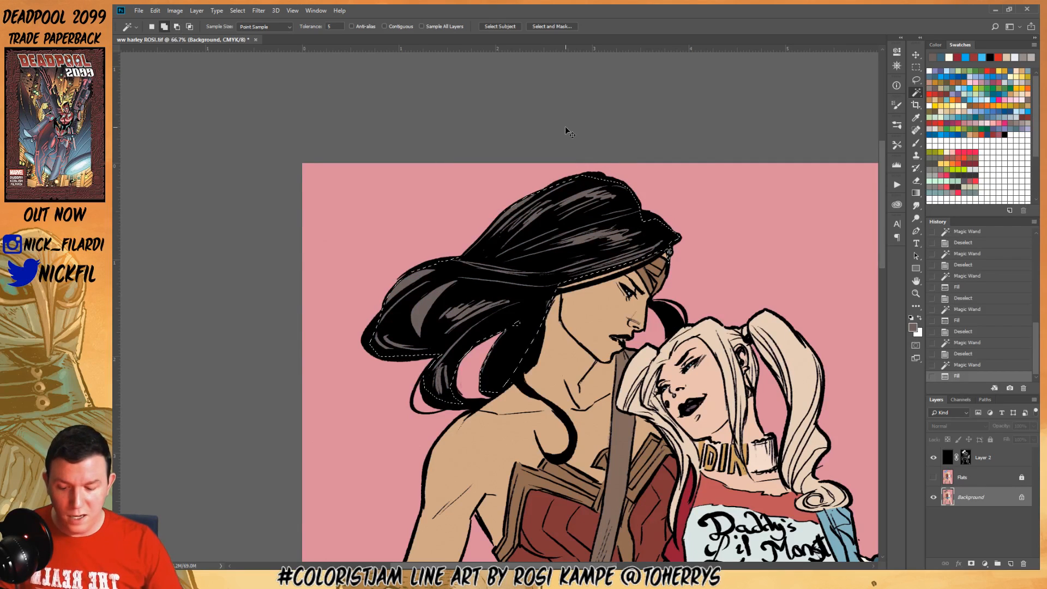
key("ctrl+shift+f")
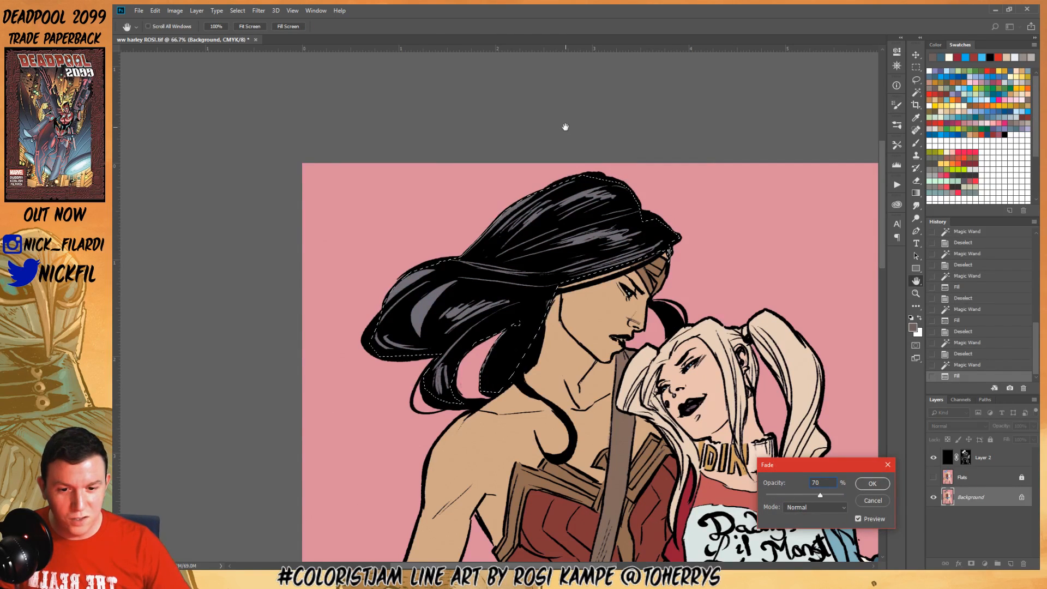
key("Return")
key("ctrl+d")
Examine the flat colors on both figures from the hair down to the boots
left_click(617, 334, "ctrl+alt")
left_click_drag(617, 333, 560, 154)
left_click(535, 210, "alt")
left_click_drag(534, 210, 581, 237)
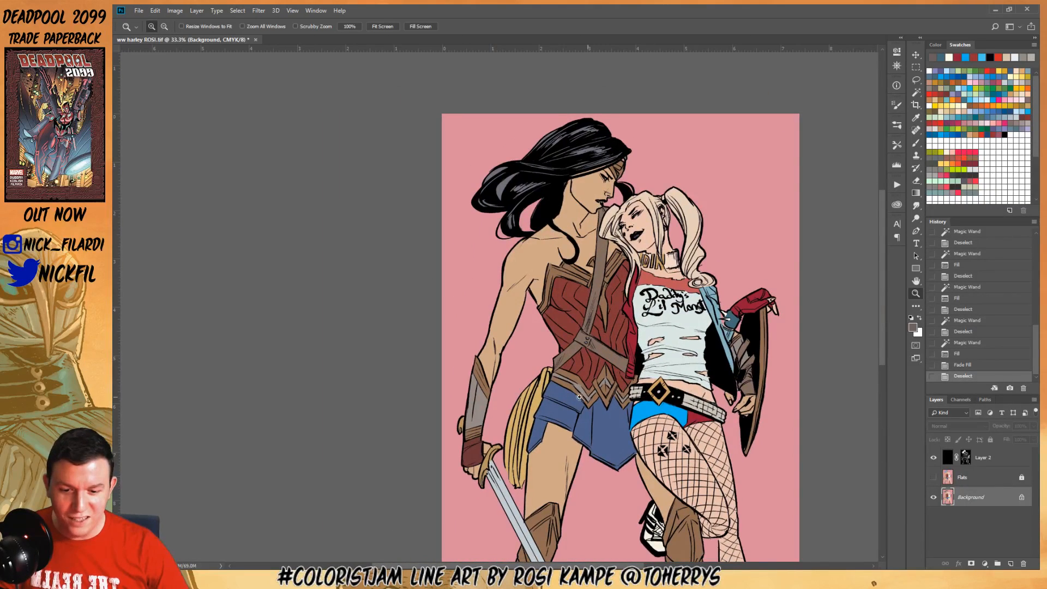
left_click_drag(602, 418, 603, 280)
left_click_drag(681, 299, 682, 332)
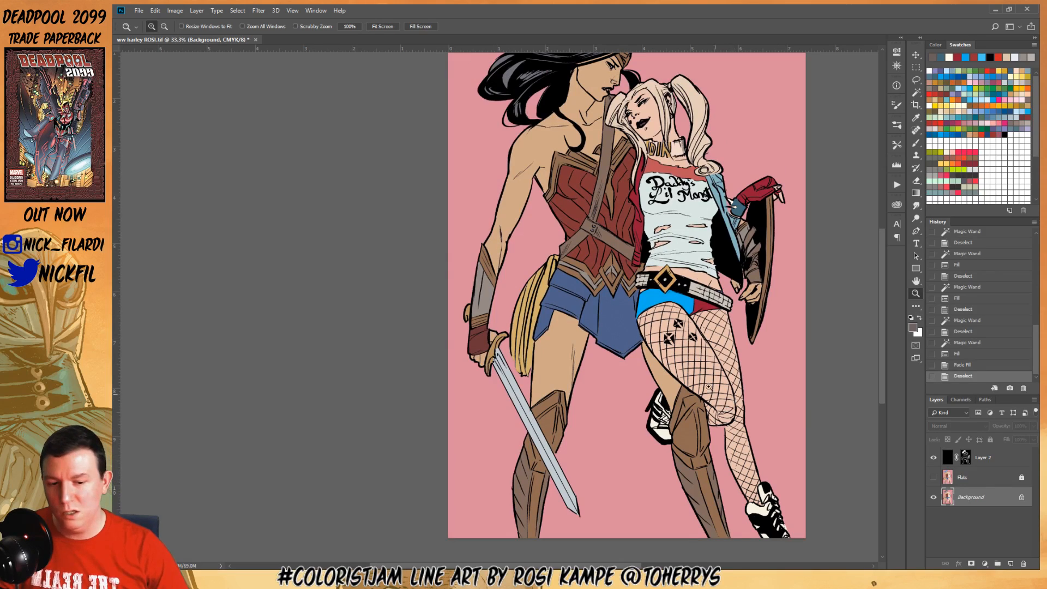
left_click_drag(695, 288, 711, 428)
left_click_drag(667, 322, 664, 337)
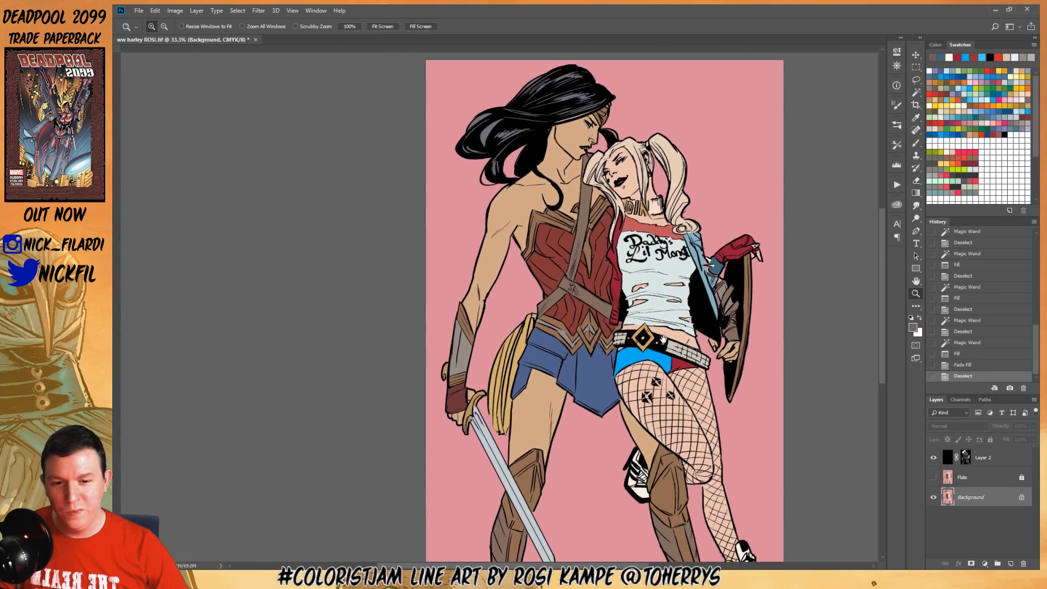
Fill Harley's hair with a pale yellow swatch and deselect
left_click(671, 177, "alt")
key("w")
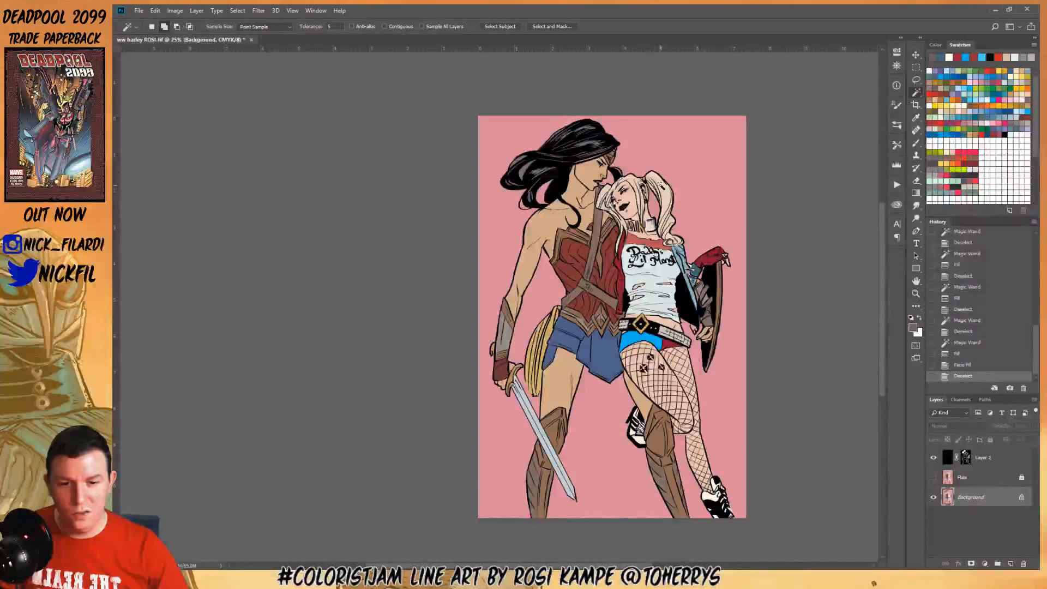
left_click(657, 188)
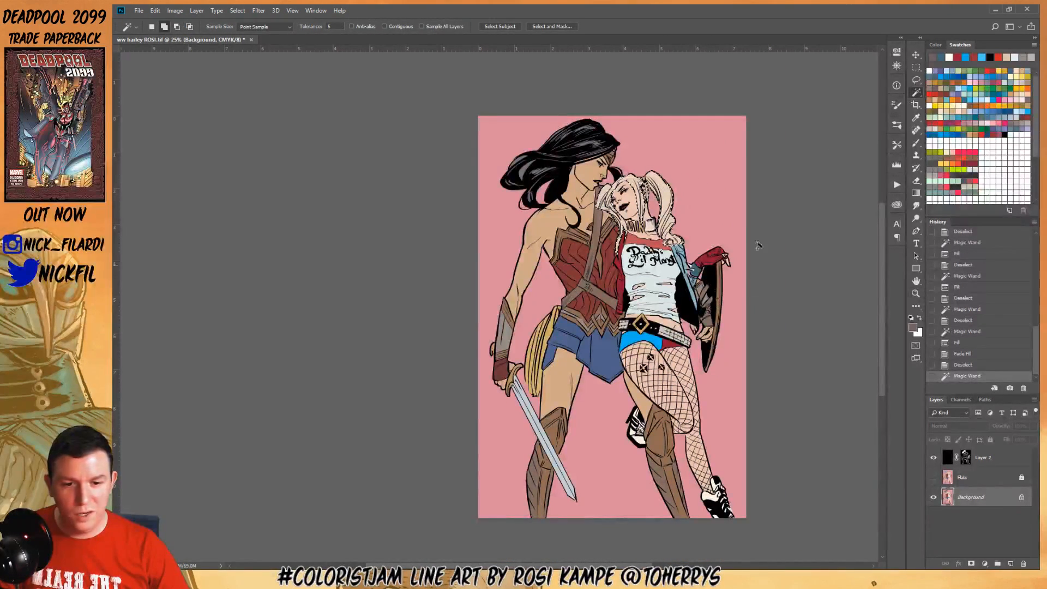
left_click(960, 104)
key("alt+BackSpace")
key("ctrl+d")
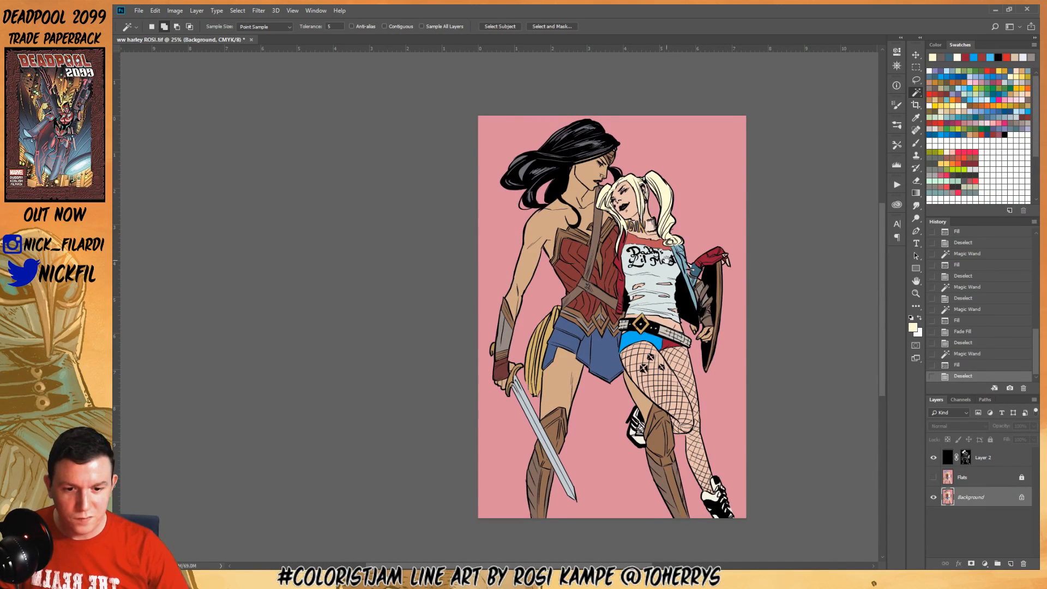
Select Harley's choker with the Magic Wand
left_click_drag(667, 260, 676, 226)
double_click(692, 130, "ctrl")
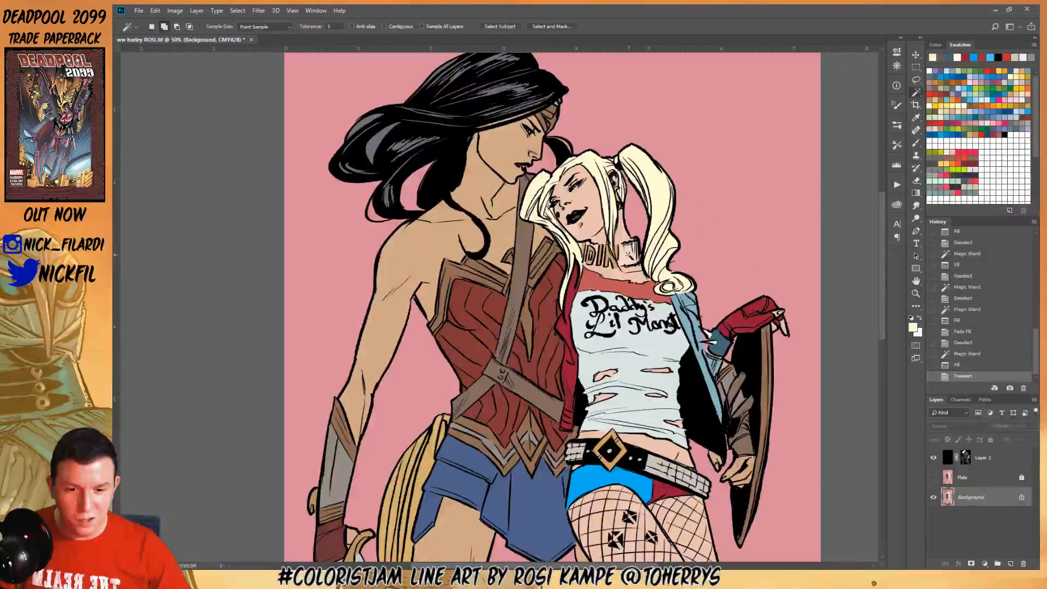
left_click(629, 254)
key("b")
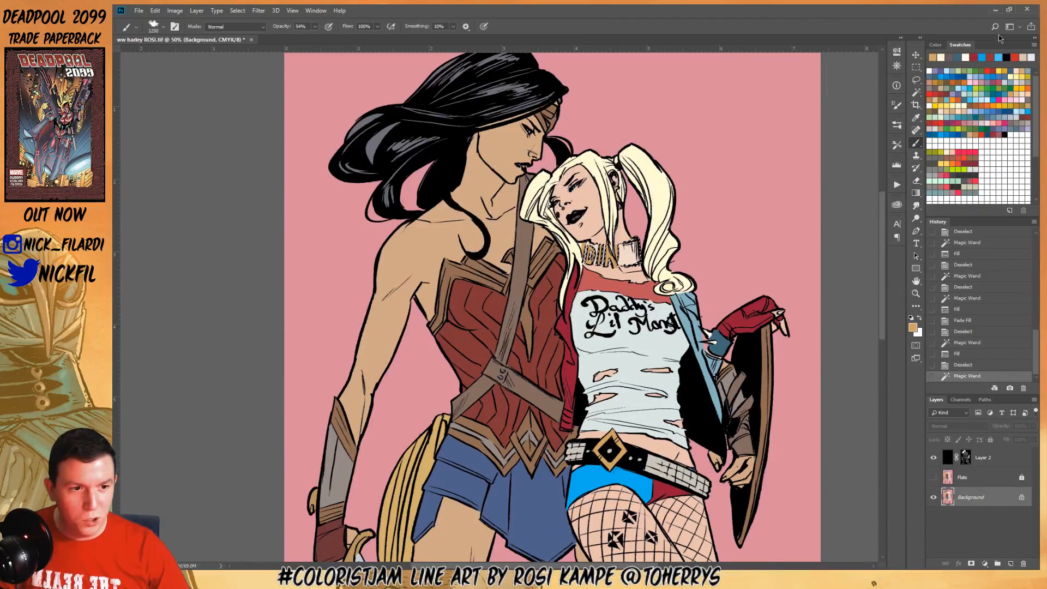
Try red, orange-tan and sampled dark fills on Harley's choker, and step back in the history
left_click(995, 68)
key("alt+BackSpace")
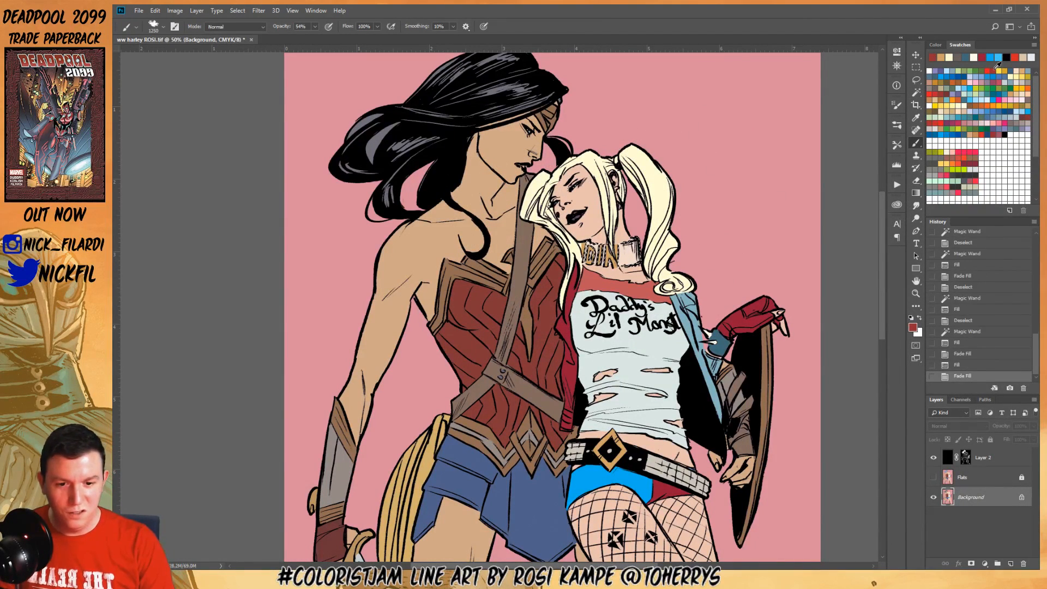
key("alt+BackSpace")
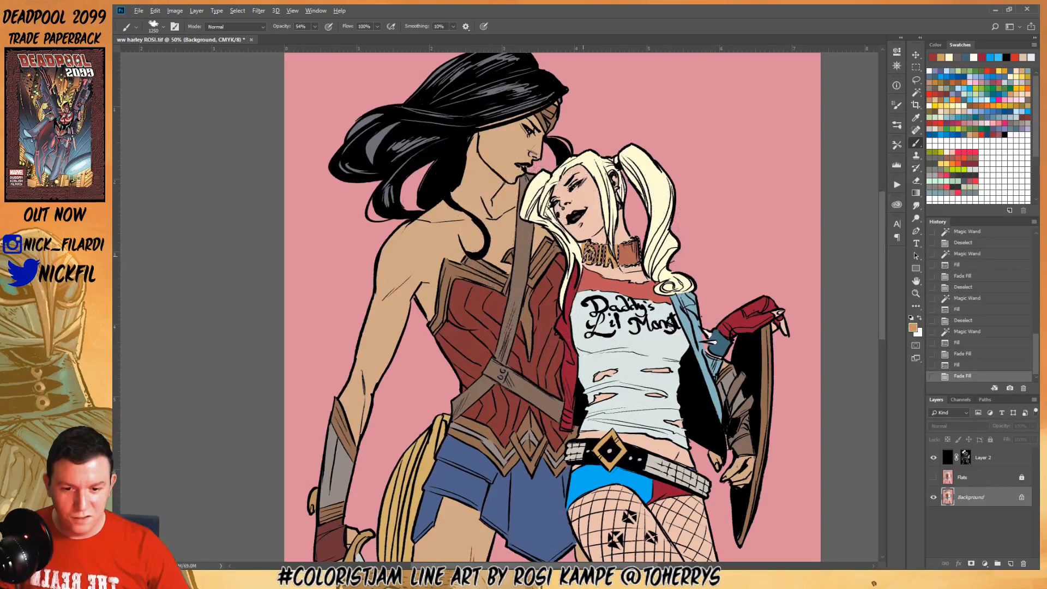
left_click(585, 255, "alt")
left_click(586, 250, "alt")
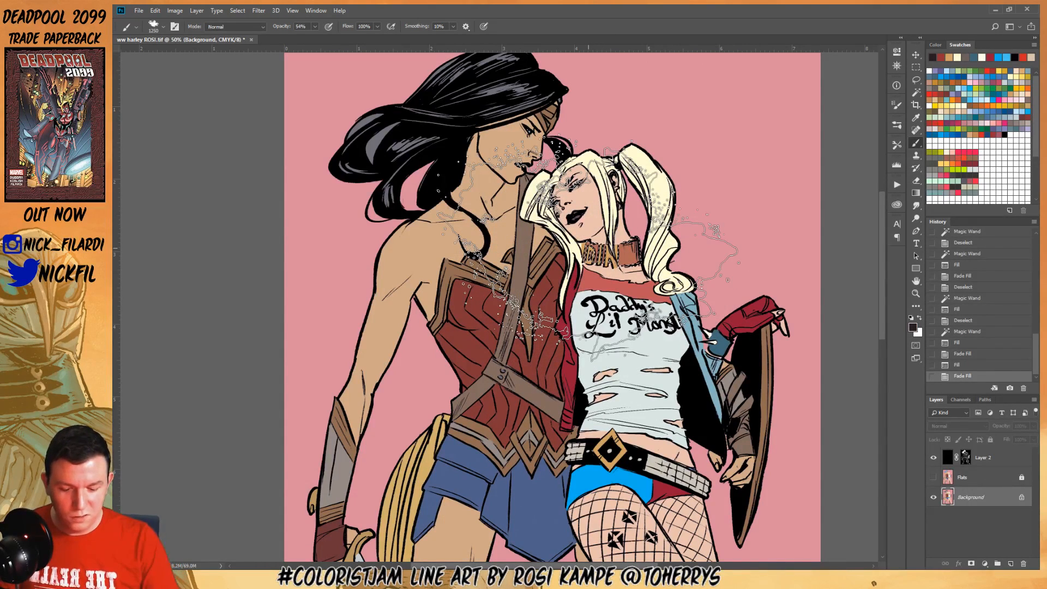
key("alt+BackSpace")
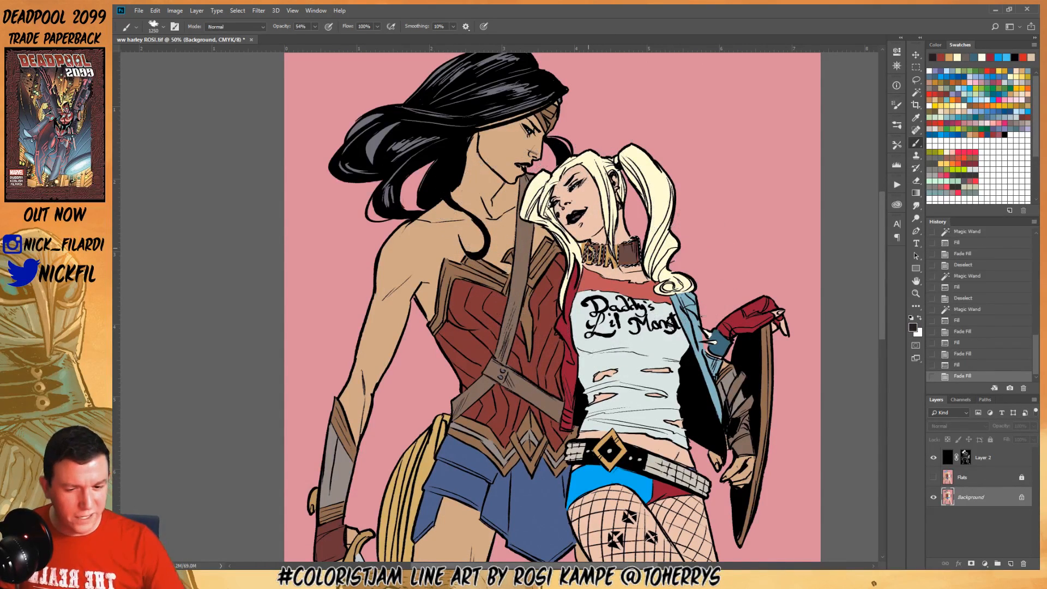
left_click(968, 355)
Fill Harley's choker with the off-white sampled from her shirt and deselect
left_click(659, 336, "alt")
key("alt+BackSpace")
key("ctrl+d")
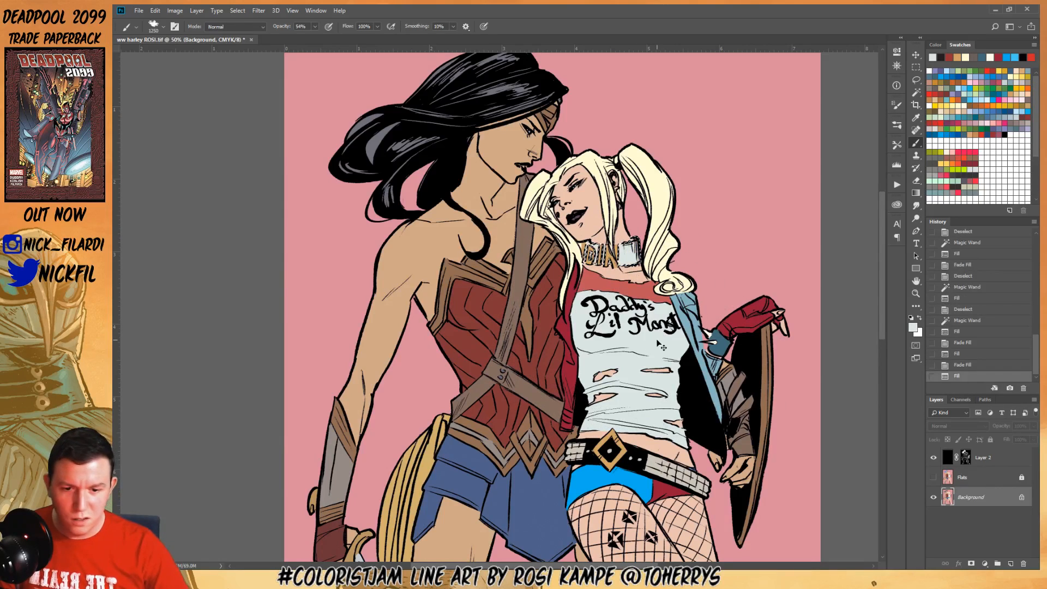
Paint Harley's lips with the Pencil inside a Magic Wand selection, using the red sampled from her shirt's shoulder, and deselect
key("z")
left_click(600, 242, "alt")
left_click_drag(605, 343, 642, 385)
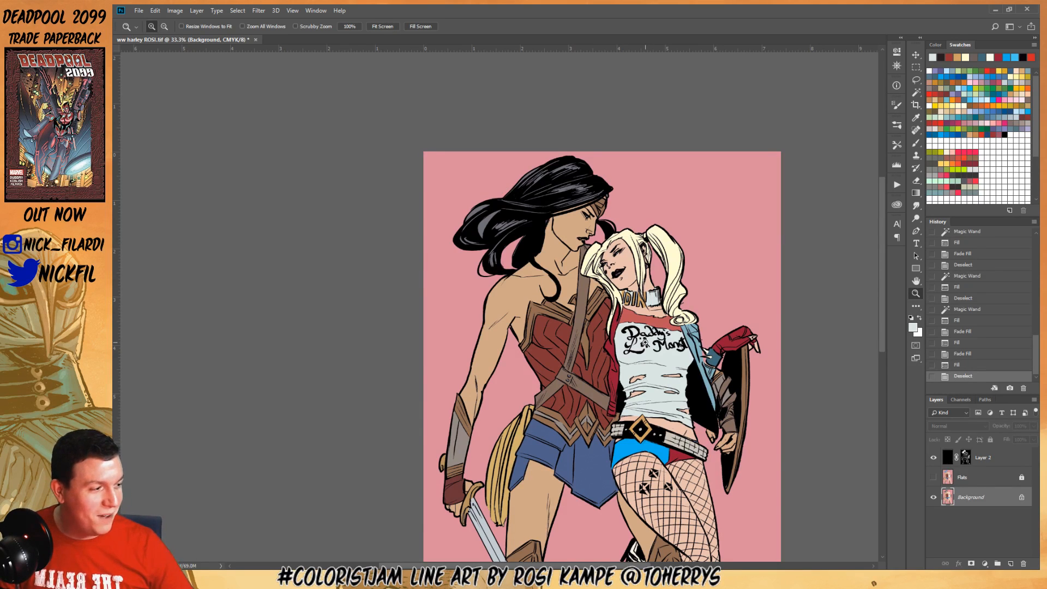
left_click_drag(623, 283, 625, 232)
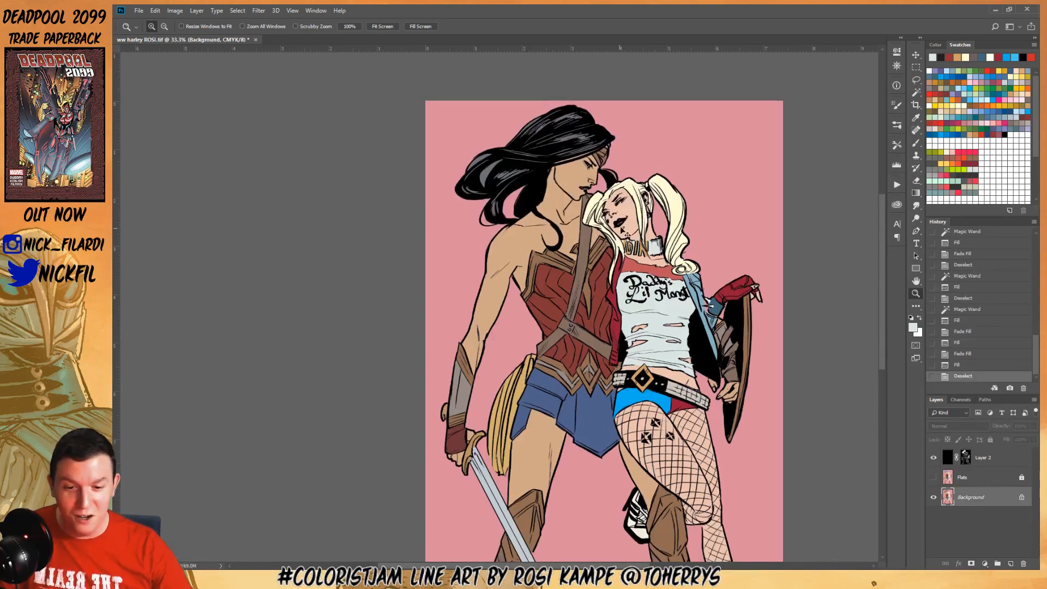
key("w")
left_click(618, 224)
key("b")
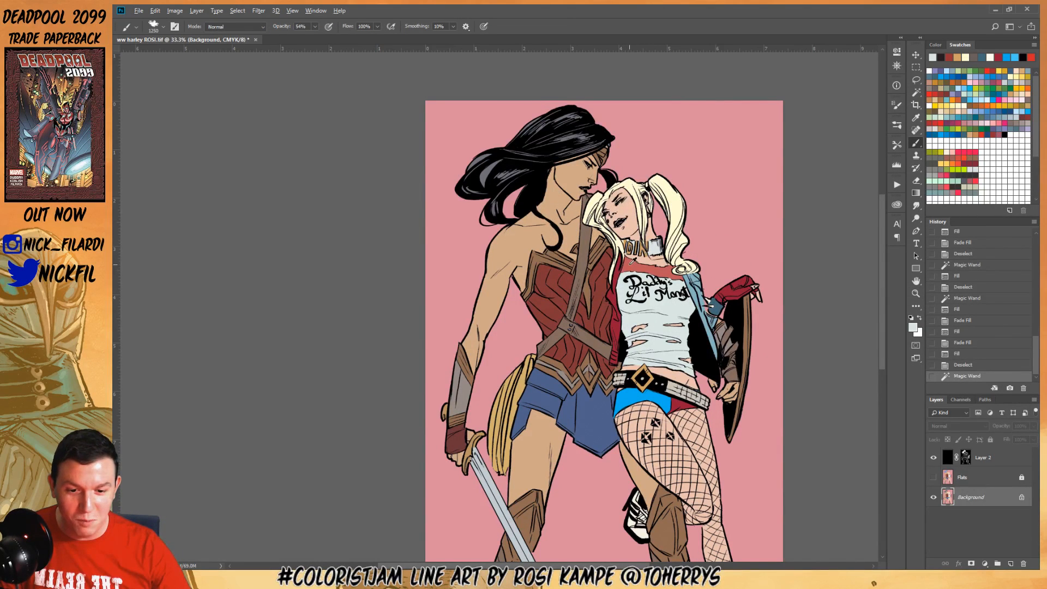
left_click(630, 262, "alt")
right_click(632, 250)
left_click(708, 252)
left_click(523, 221)
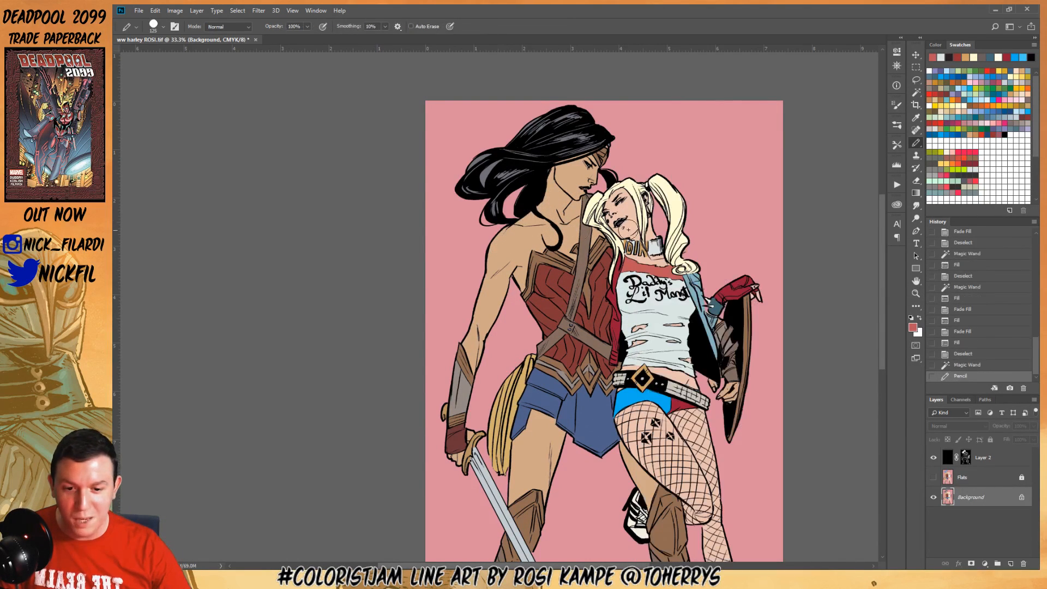
left_click_drag(632, 227, 608, 236)
key("ctrl+d")
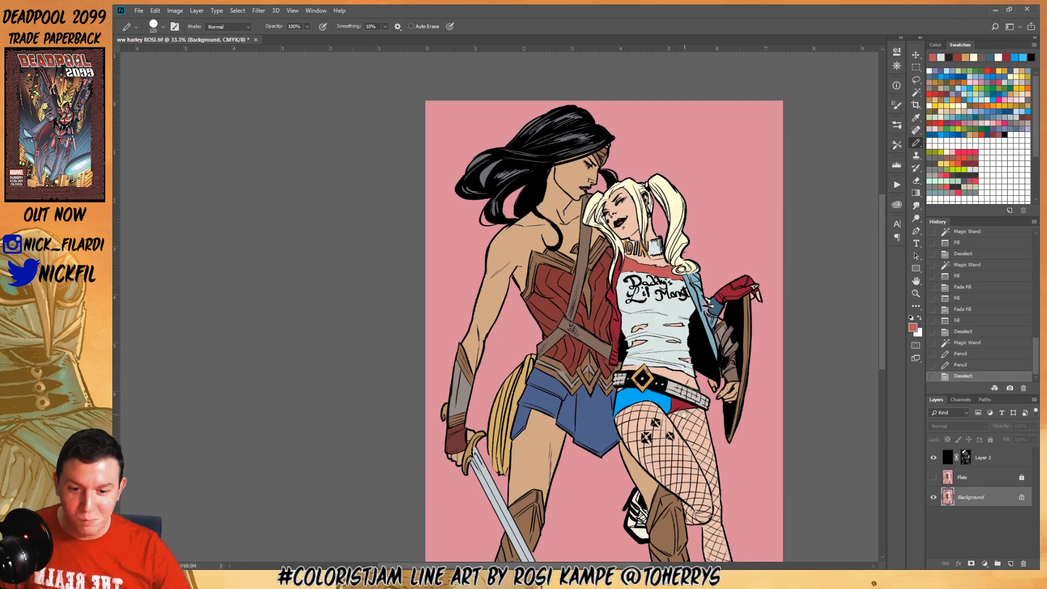
Select Wonder Woman's armor trim, knee guards and shield edge with the Magic Wand, recolor them with faded orange and white fills, and deselect
left_click_drag(620, 337, 598, 211)
key("z")
left_click(597, 211, "alt")
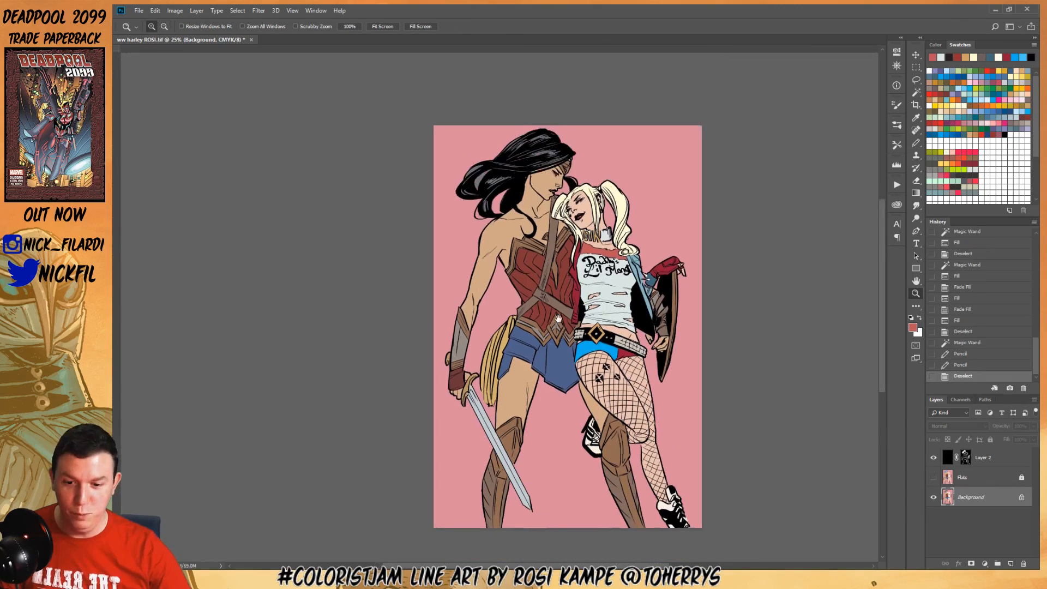
key("w")
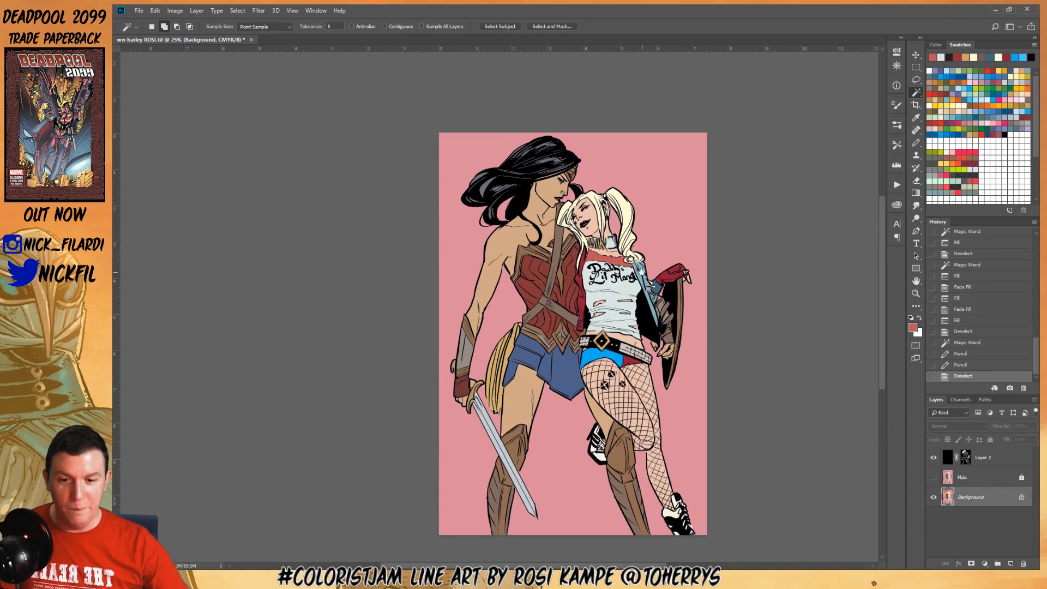
left_click_drag(565, 198, 539, 172)
left_click(510, 434)
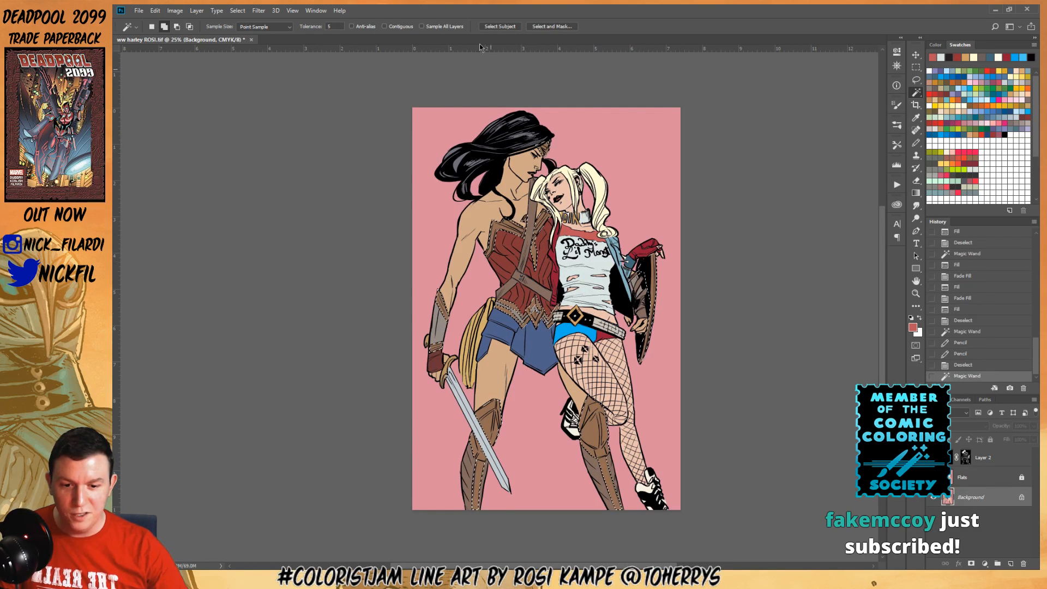
left_click(384, 26)
left_click(505, 315)
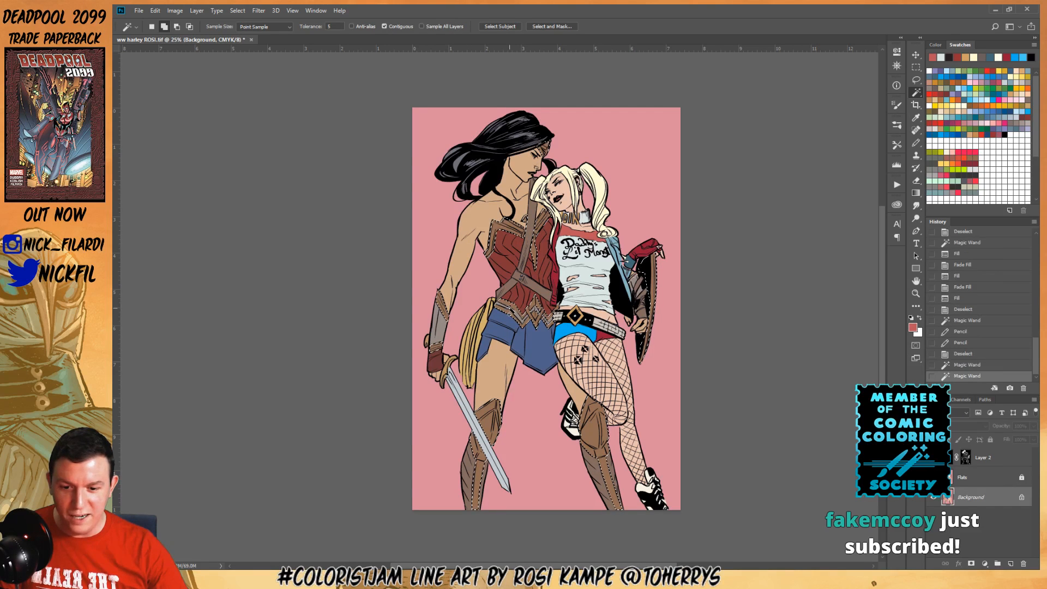
left_click(952, 100)
key("alt+BackSpace")
key("alt+BackSpace")
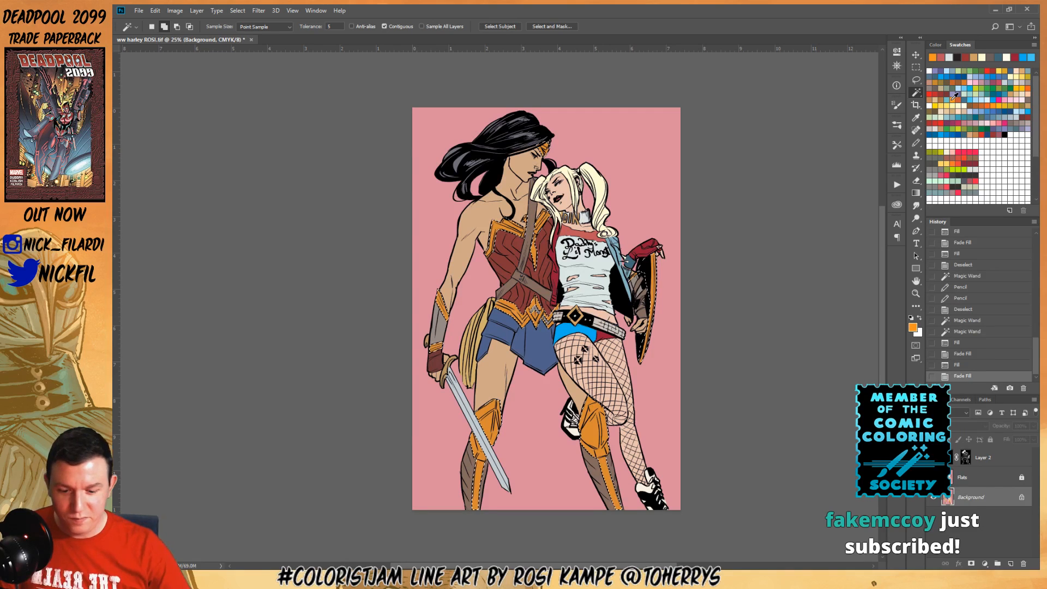
key("d")
key("x")
key("ctrl+d")
Fill the remaining areas of Wonder Woman's belt trim with the light gold sampled from the belt, and deselect
key("b")
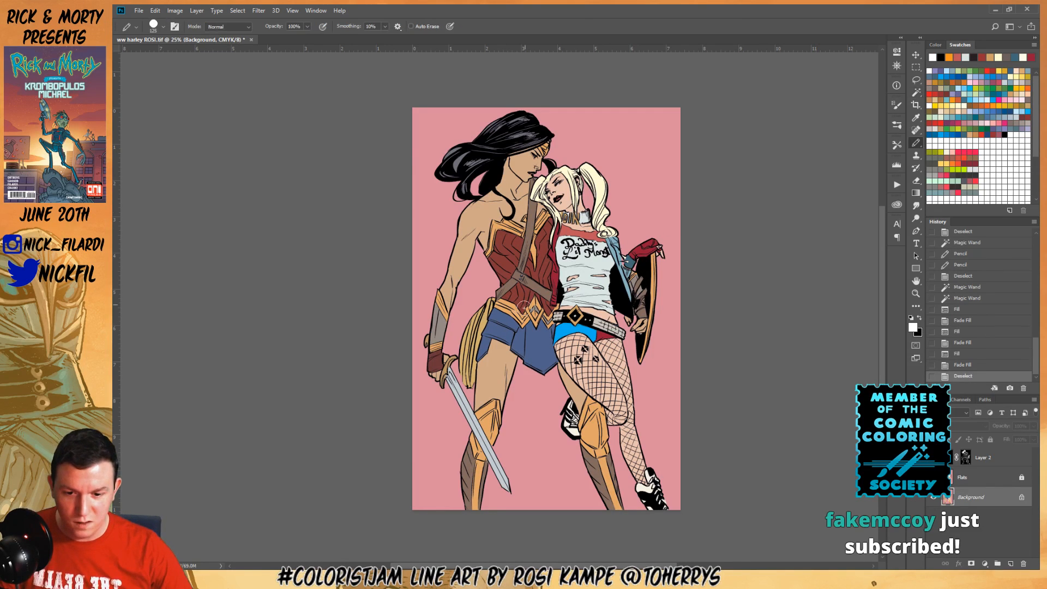
left_click(534, 299, "alt")
key("w")
left_click(536, 312)
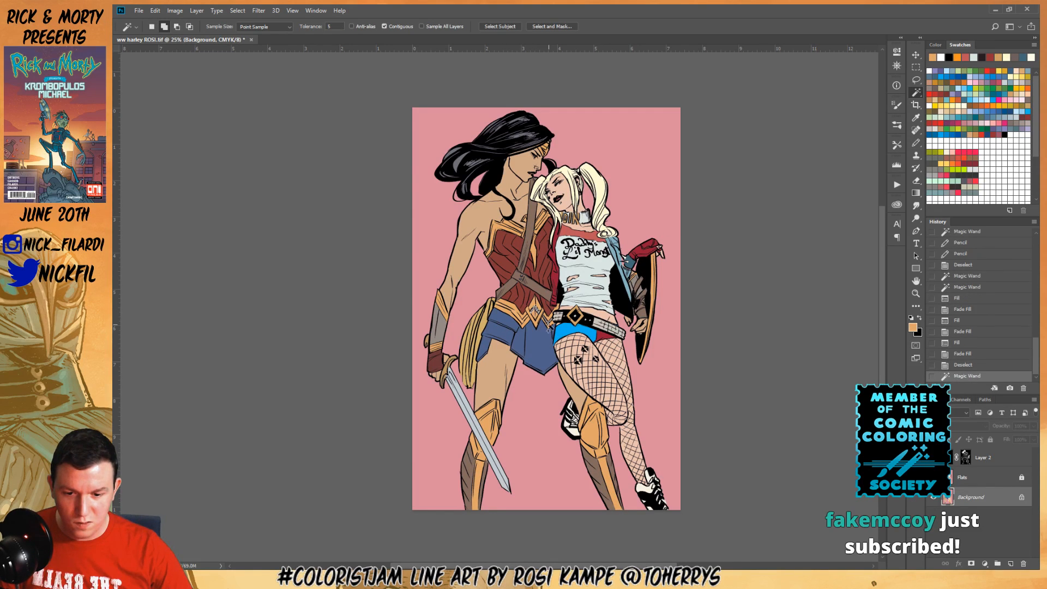
left_click(549, 327)
key("alt+BackSpace")
key("ctrl+d")
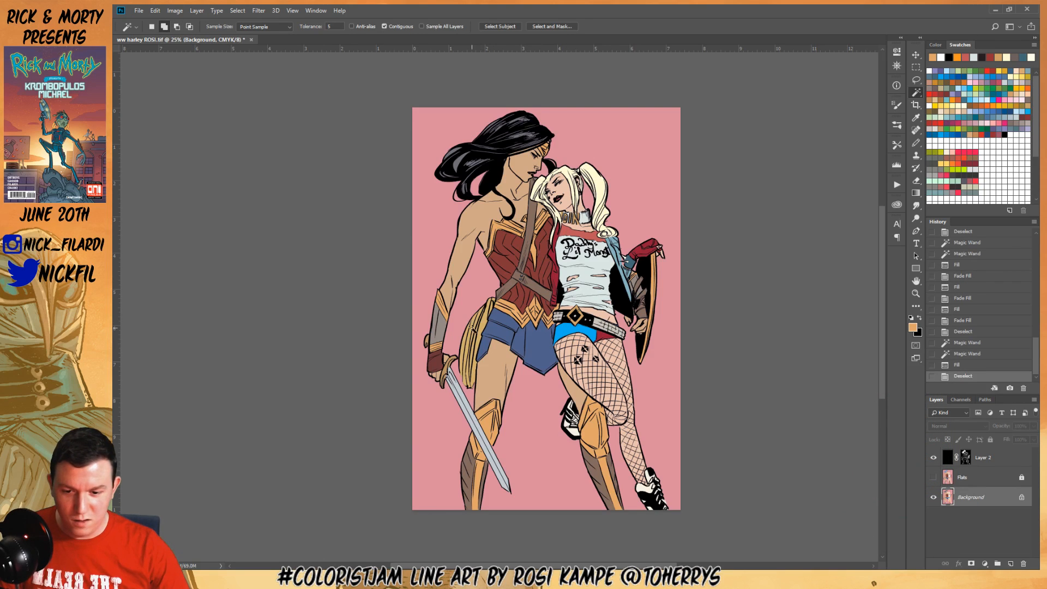
Select Wonder Woman's lasso with the Magic Wand, fill it with pale yellow and deselect
left_click(469, 349)
left_click(953, 104)
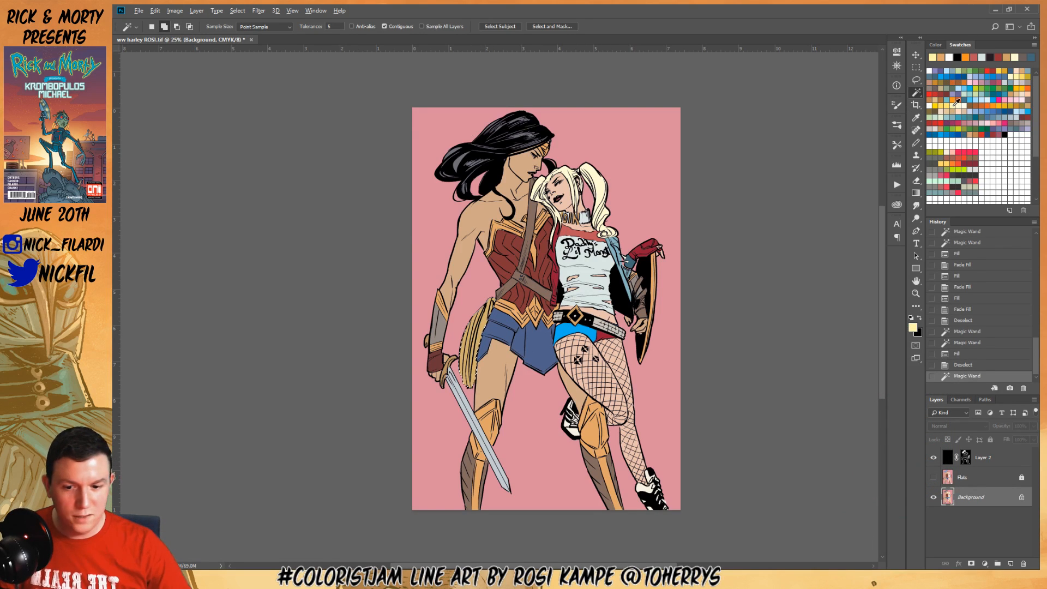
key("alt+BackSpace")
key("ctrl+d")
Select all of the pink background with the non-contiguous Magic Wand, recolor it with two faded dark blue fills, and deselect
key("z")
left_click(538, 299, "alt")
left_click_drag(537, 299, 526, 352)
key("w")
left_click(536, 353)
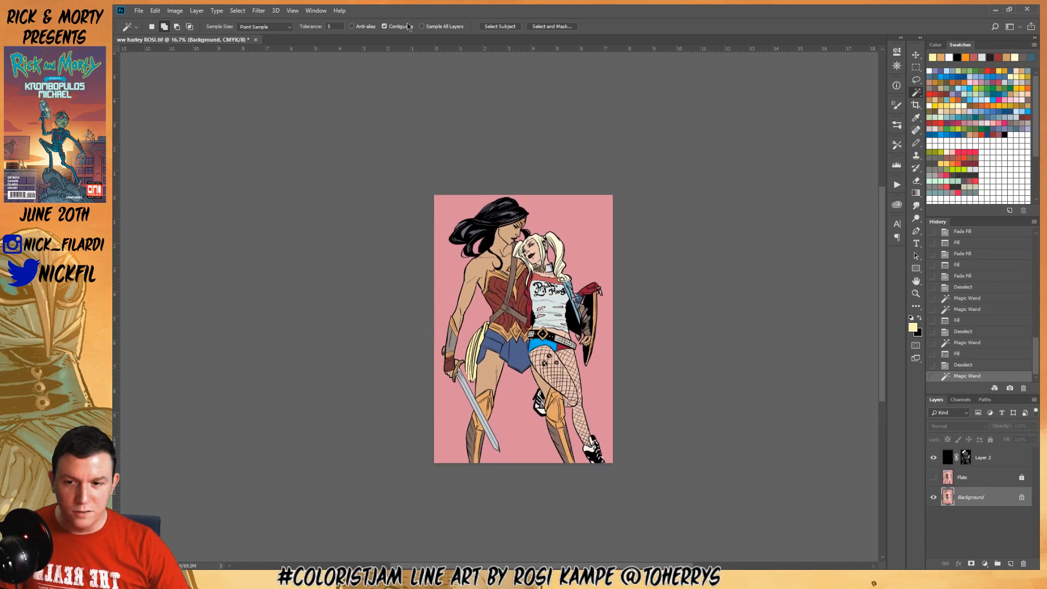
key("ctrl+d")
left_click(551, 207)
left_click_drag(552, 208, 559, 186)
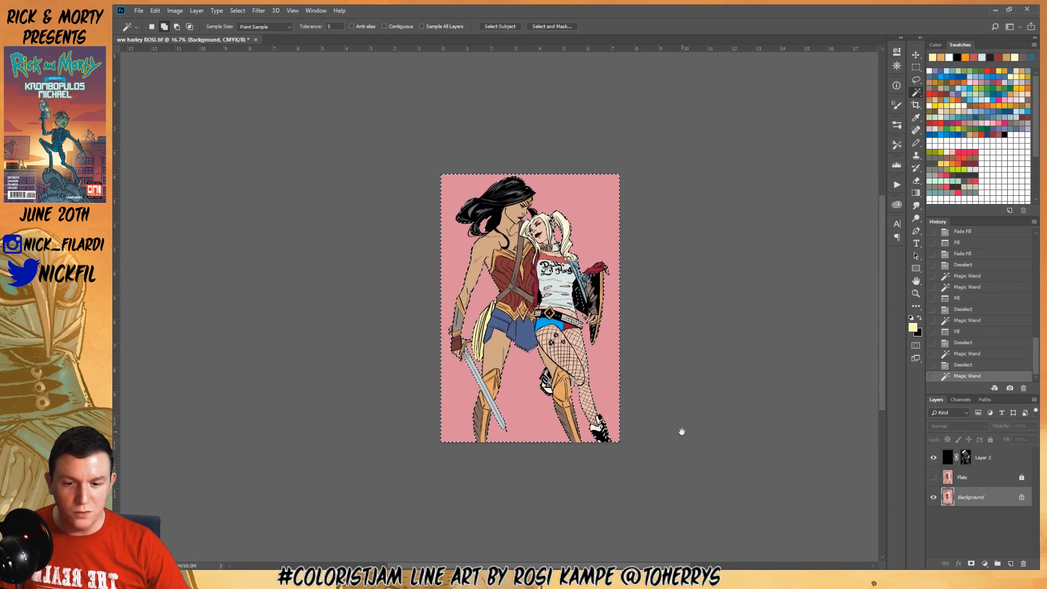
left_click(1009, 107)
key("alt+BackSpace")
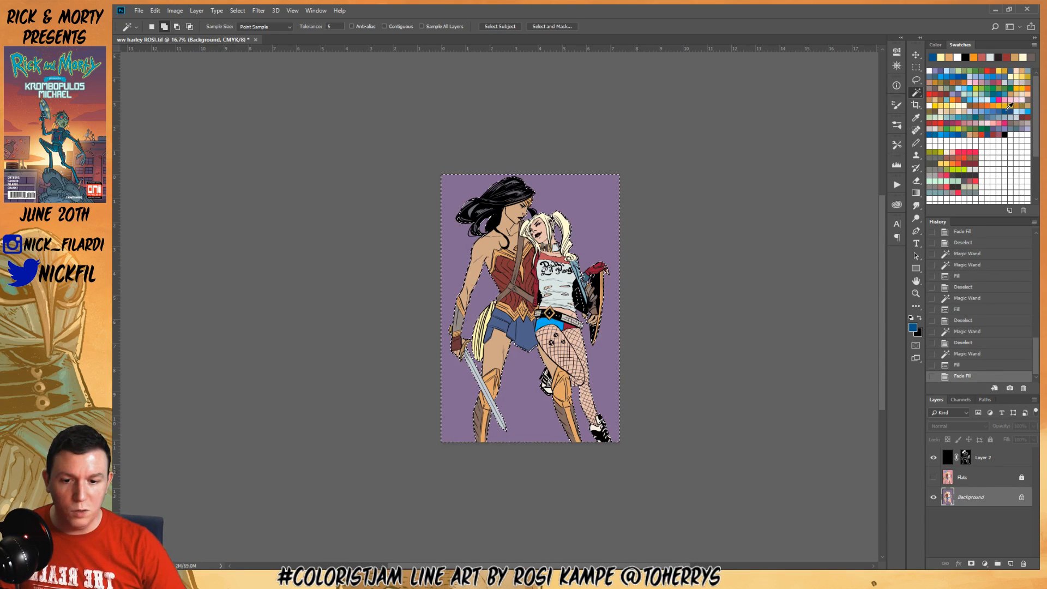
key("alt+BackSpace")
key("ctrl+d")
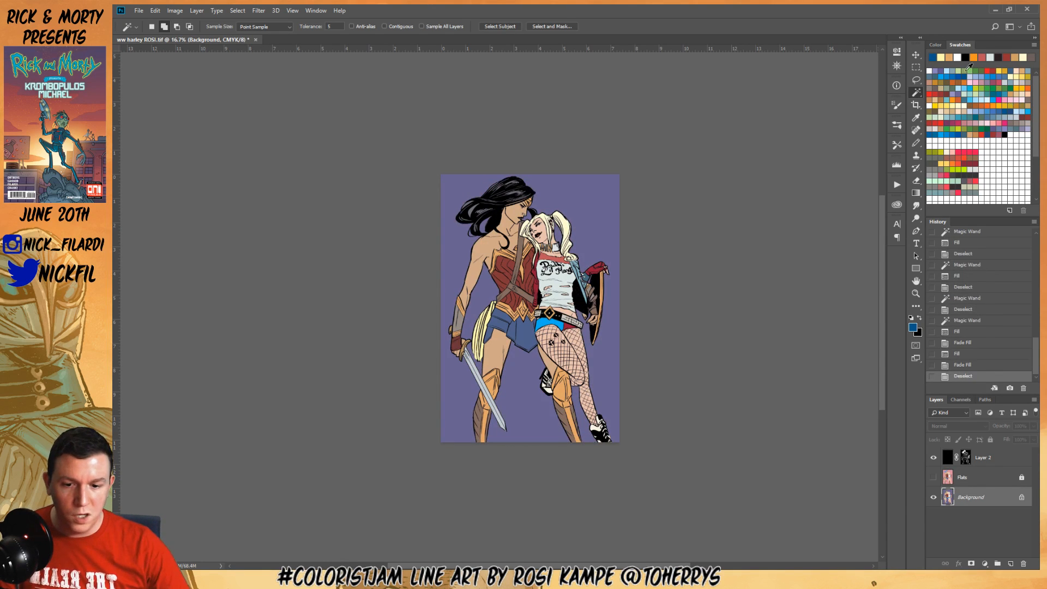
Select the whole canvas, add a new layer above Background and give it a faded bright blue fill
key("ctrl+a")
key("z")
left_click(592, 310)
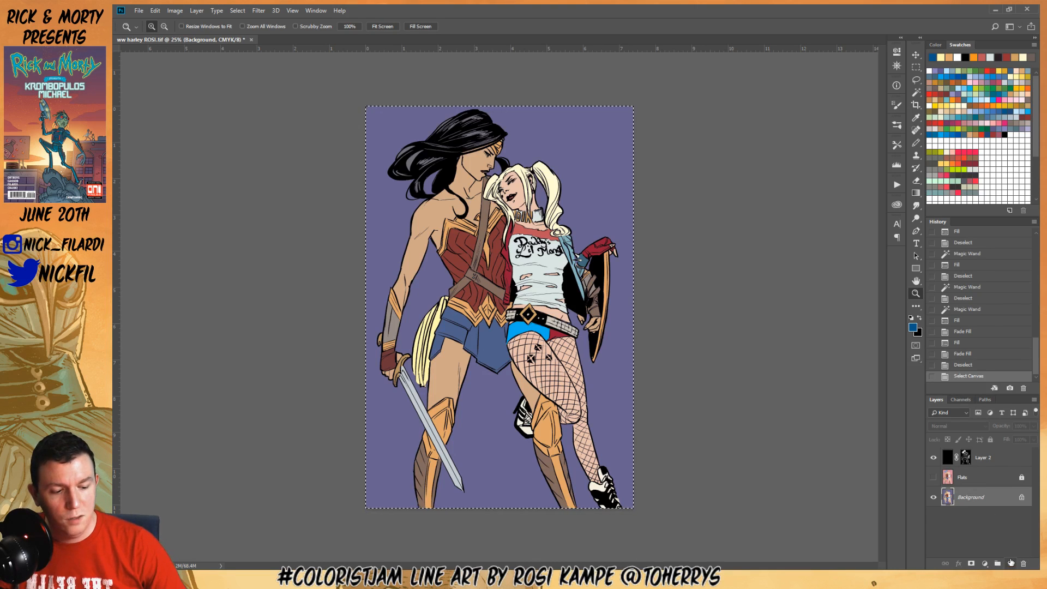
left_click(1010, 563)
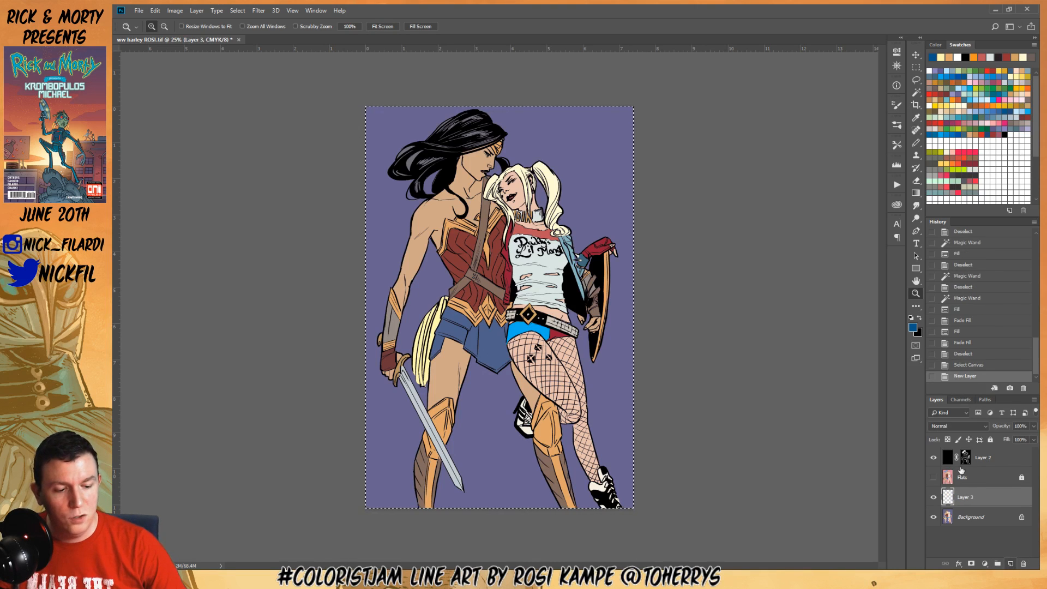
left_click(947, 75)
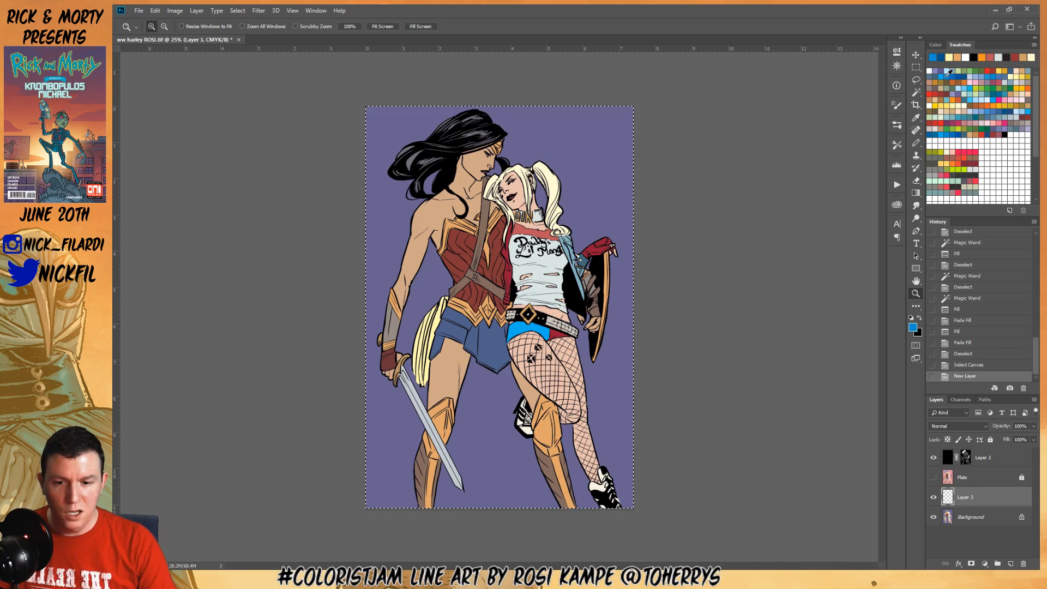
key("alt+BackSpace")
key("ctrl+z")
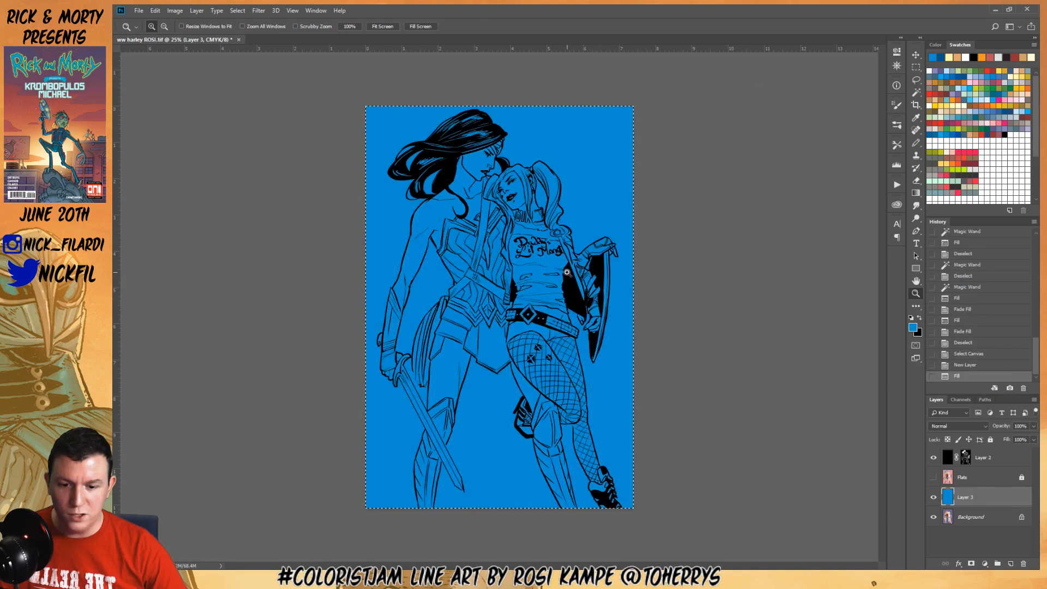
left_click(965, 365)
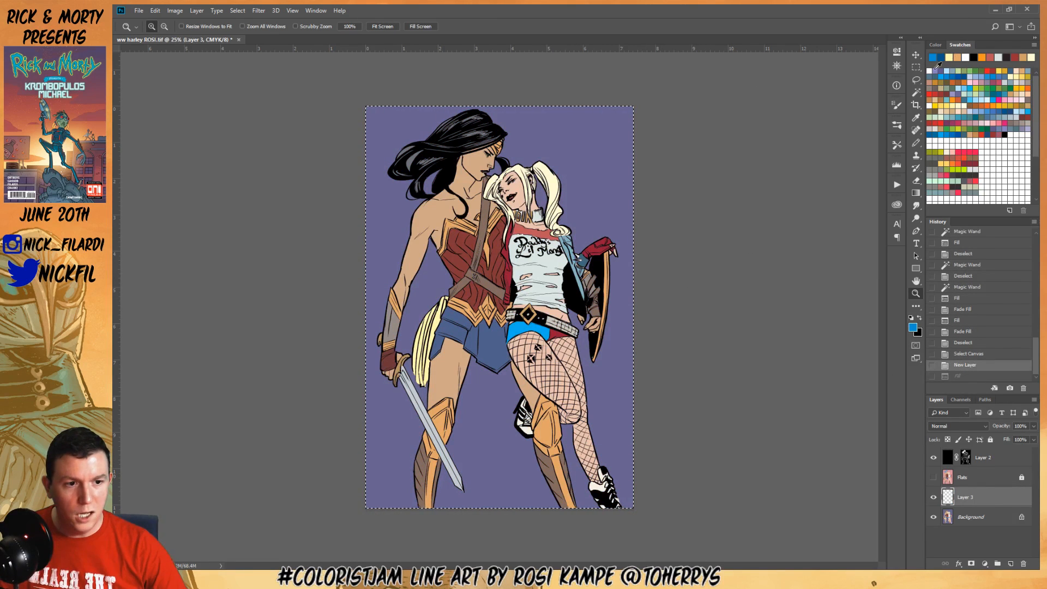
key("alt+BackSpace")
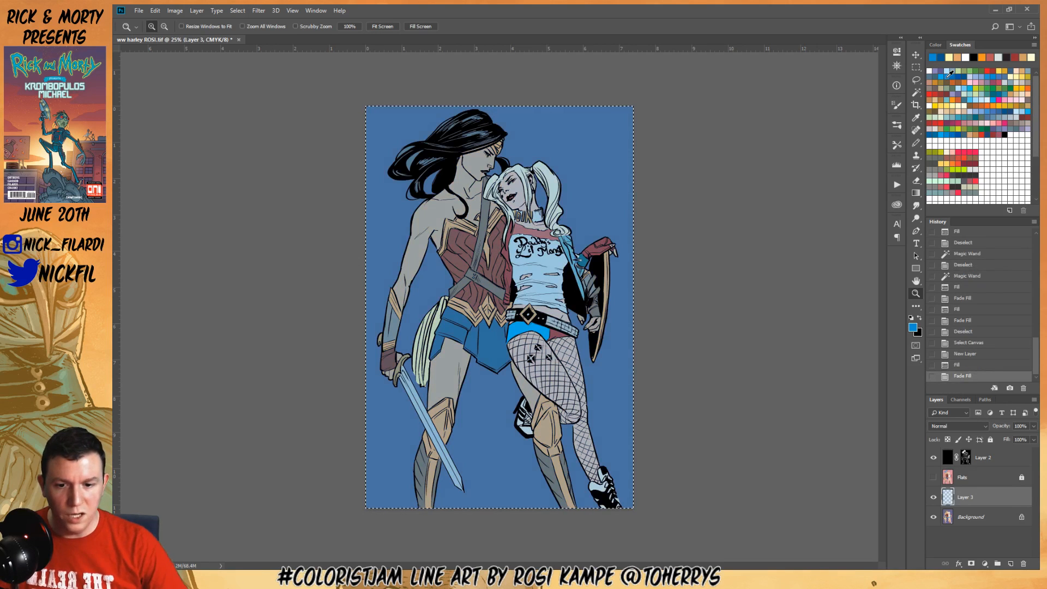
key("ctrl+u")
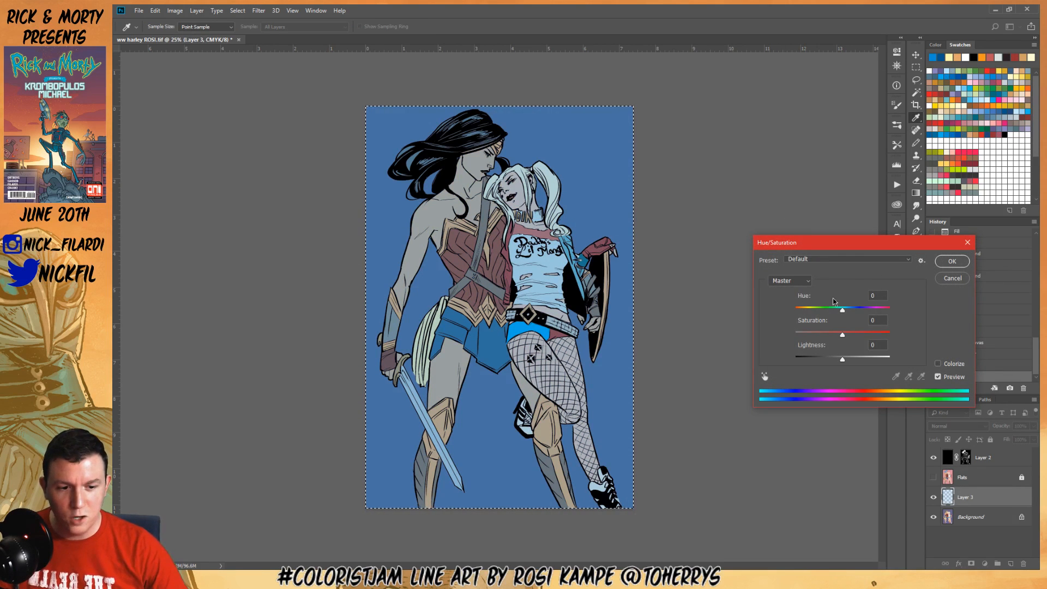
left_click_drag(841, 311, 884, 315)
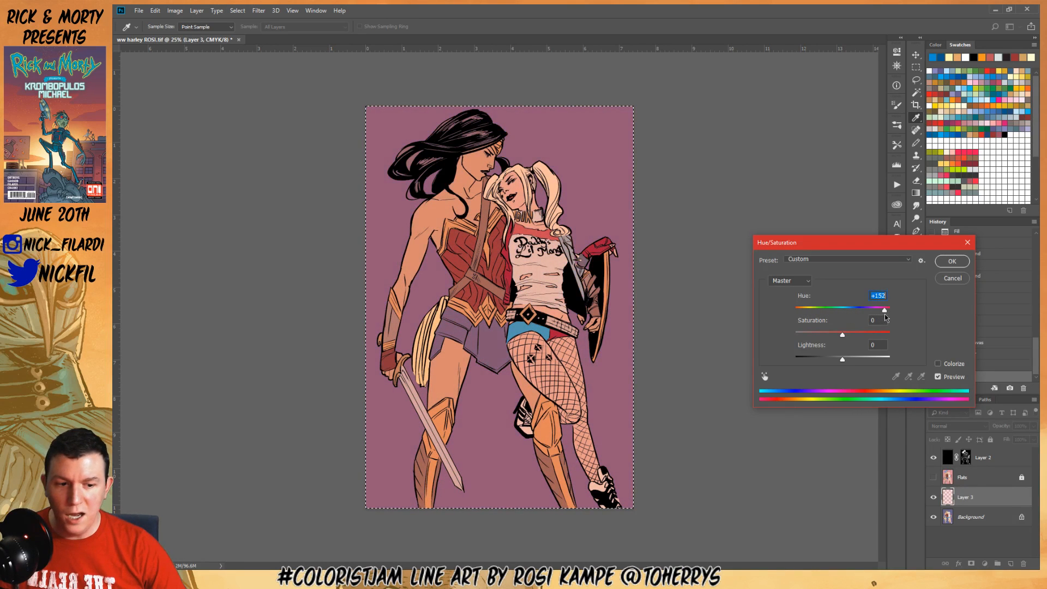
left_click(966, 280)
Examine both characters' colors under the blue overlay up close, and clear the canvas selection
left_click(577, 264, "alt")
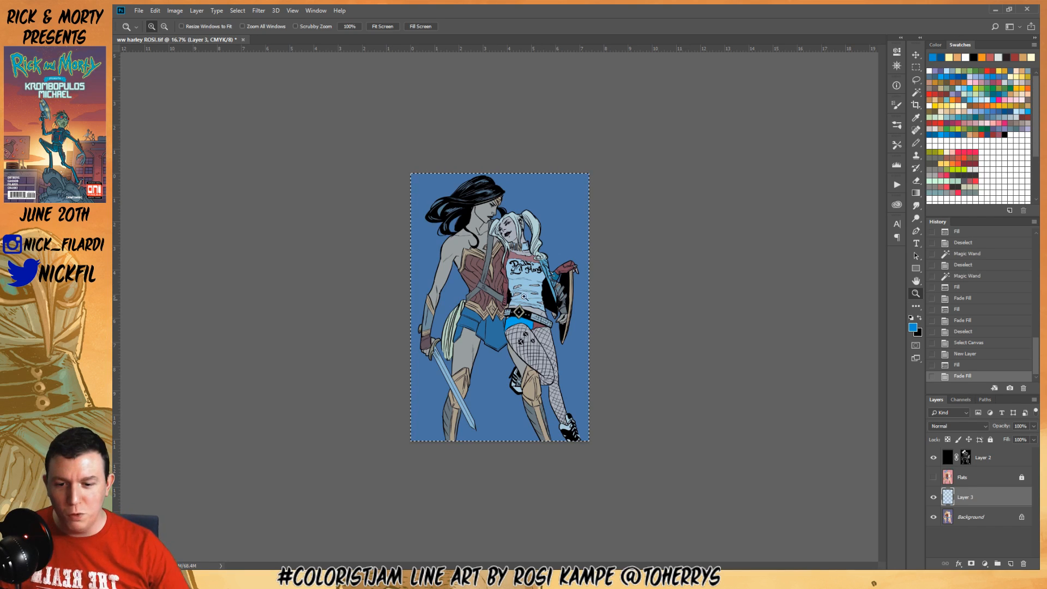
left_click(494, 252)
left_click(493, 252)
left_click_drag(494, 252, 499, 342)
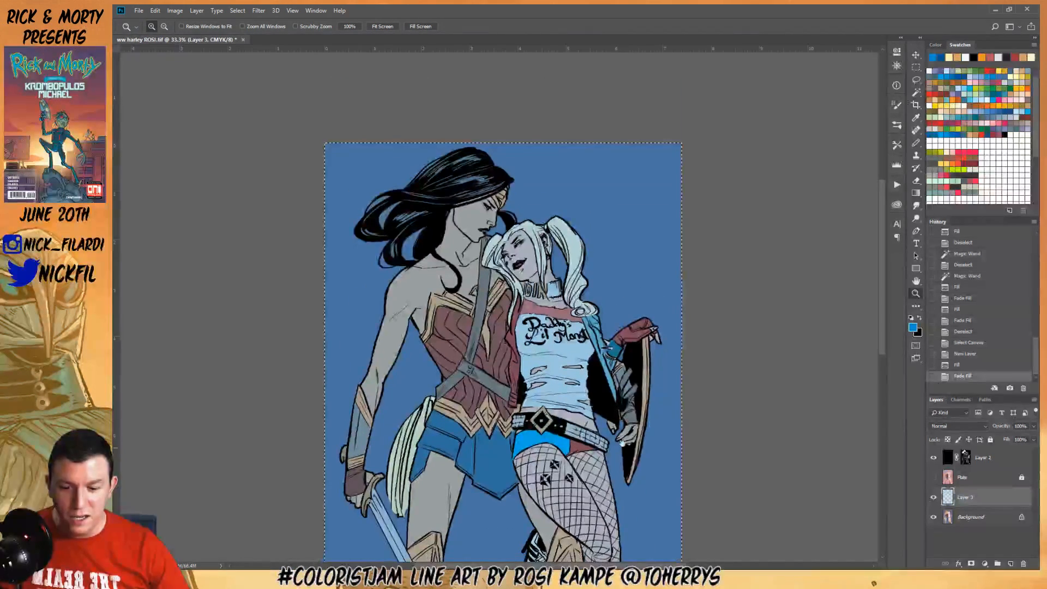
left_click_drag(620, 438, 640, 334)
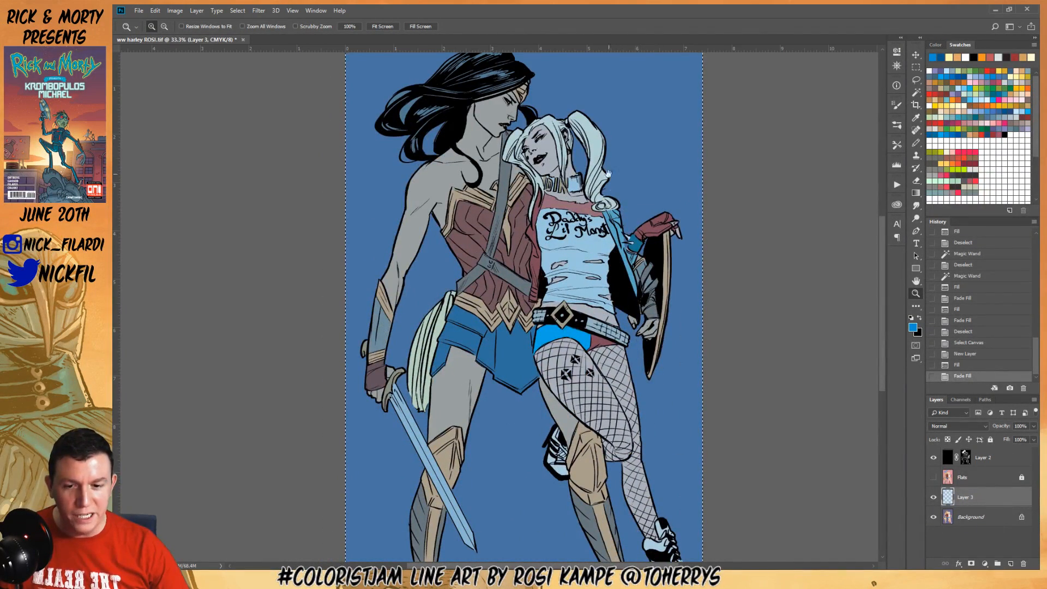
left_click_drag(609, 175, 617, 284)
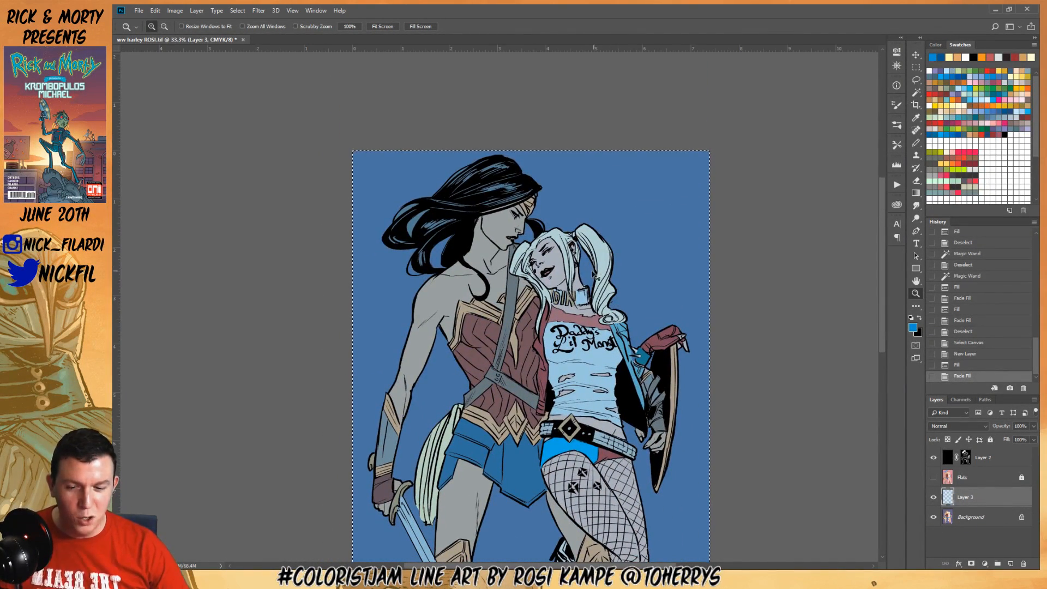
key("ctrl+d")
left_click_drag(577, 385, 586, 271)
left_click_drag(622, 353, 624, 408)
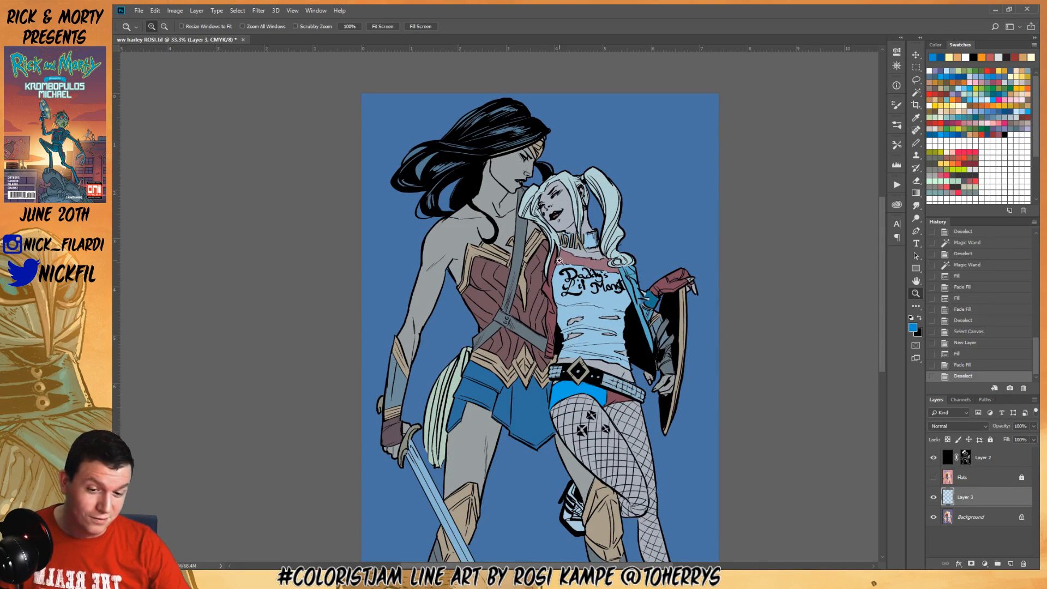
left_click_drag(596, 342, 624, 390)
key("w")
left_click(554, 443)
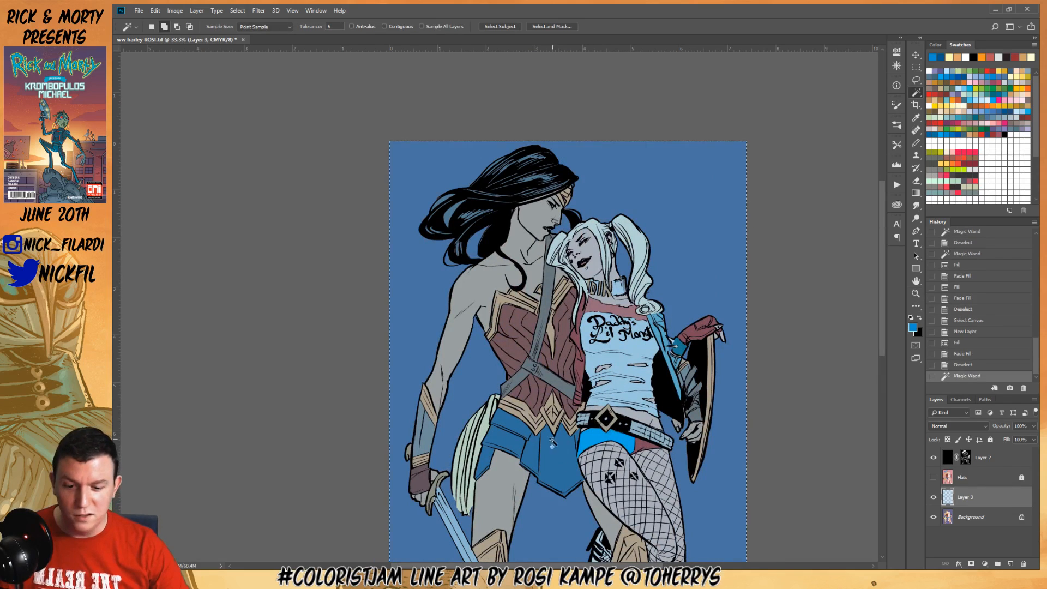
key("ctrl+d")
Shift the hue of the blue overlay on Layer 3 by +130 with Hue/Saturation
scroll(669, 338, "down", 5)
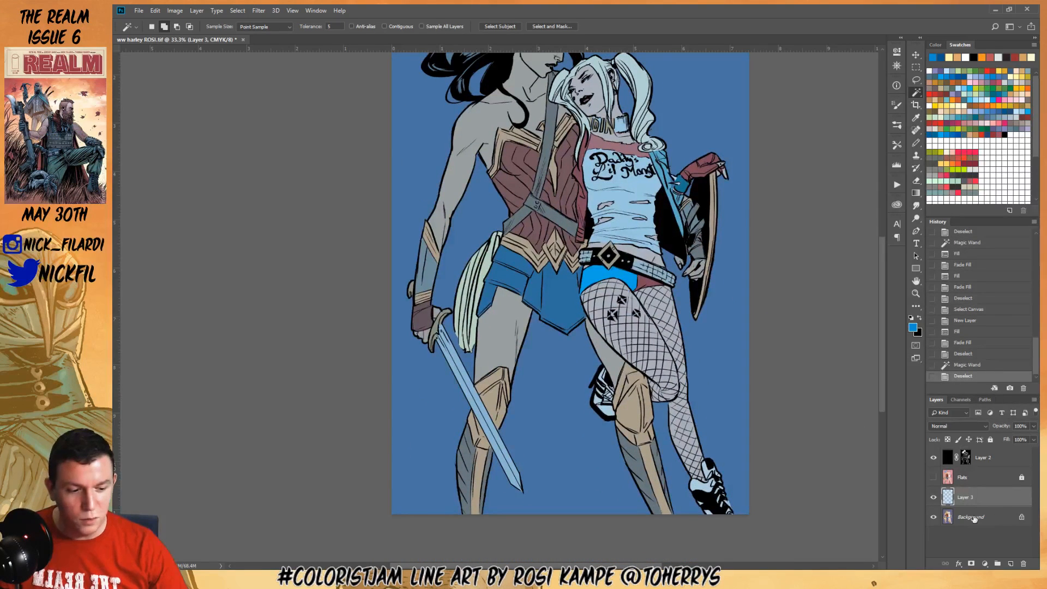
key("z")
left_click(632, 201, "alt")
key("ctrl+u")
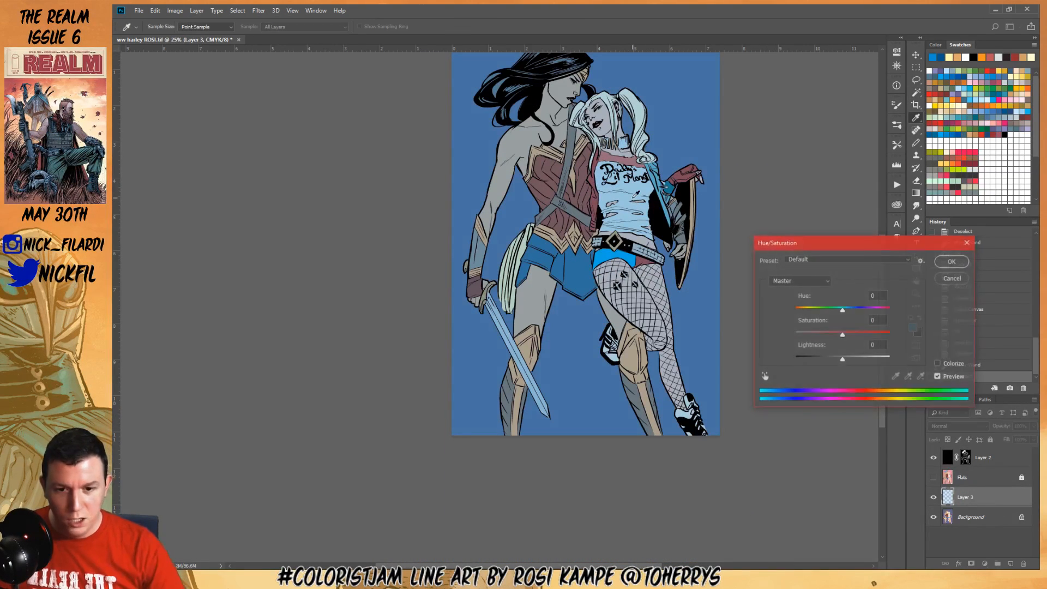
left_click_drag(568, 129, 521, 226)
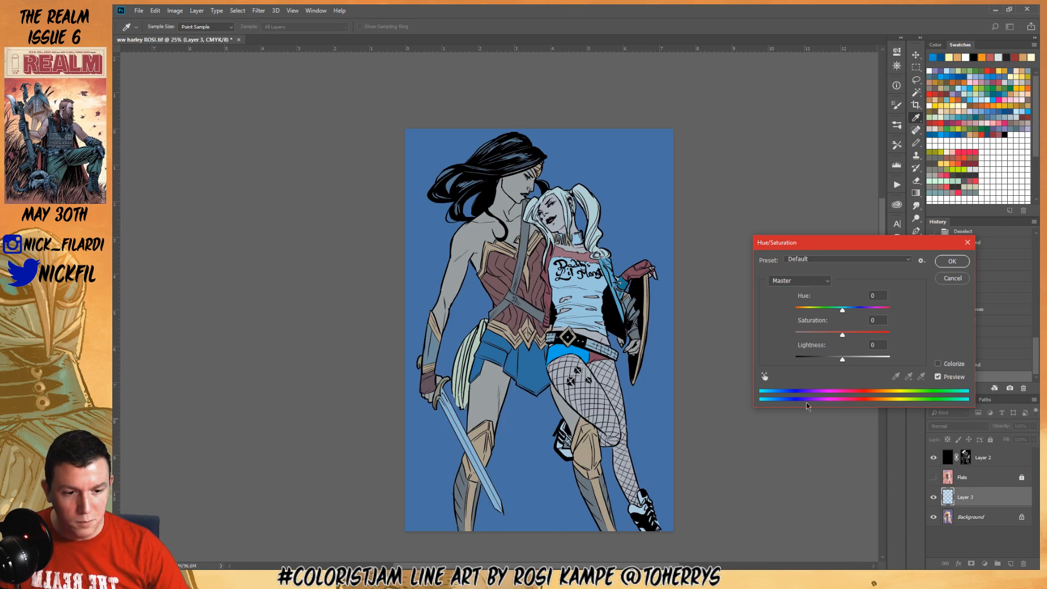
left_click_drag(841, 314, 880, 315)
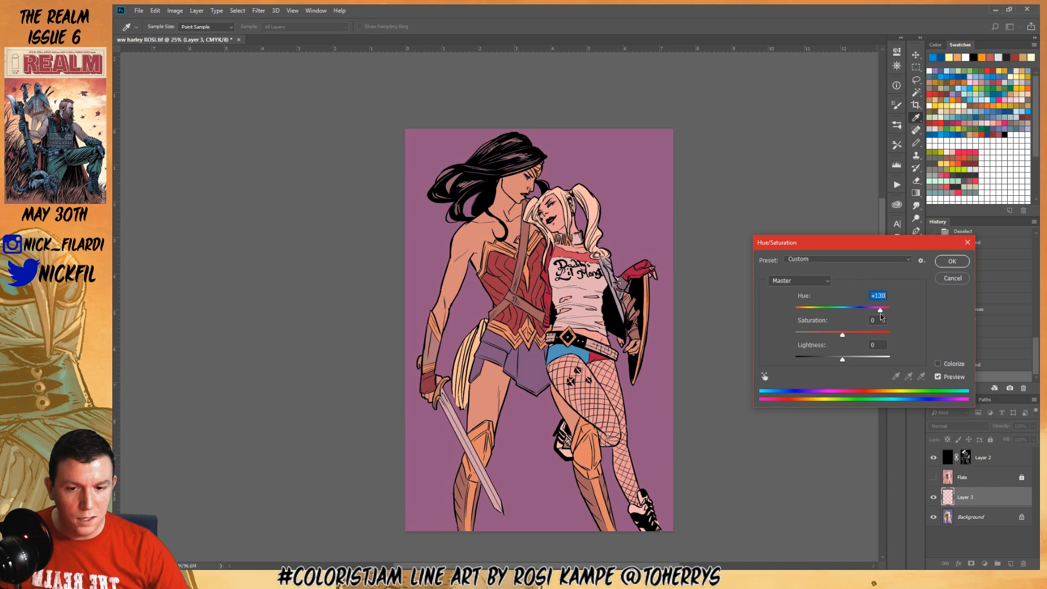
left_click(950, 264)
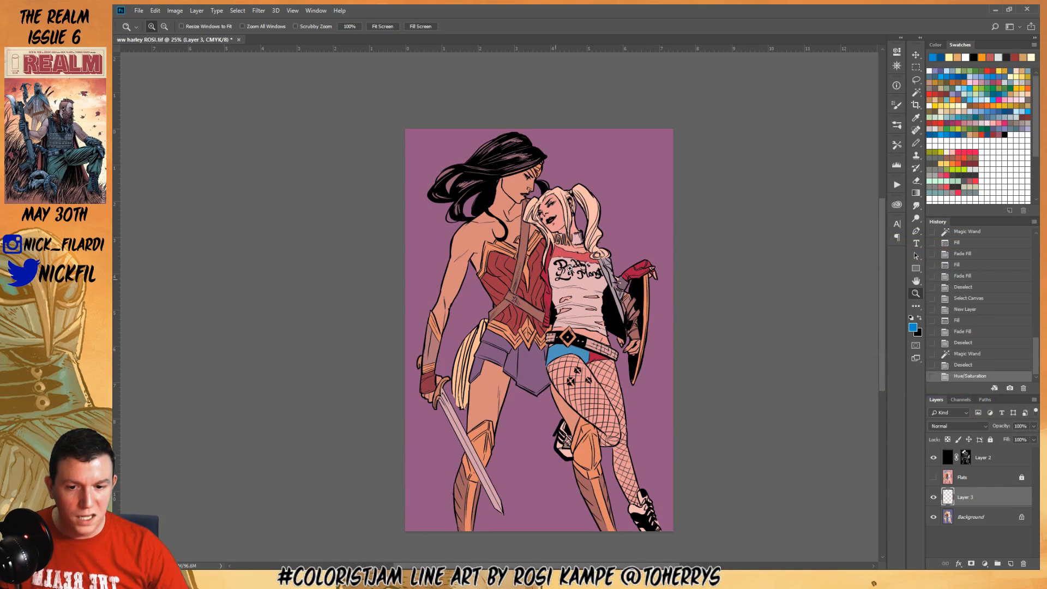
Draw a light blue linear gradient in Multiply mode on Layer 3, running upward from below the figures
left_click(580, 242, "alt")
left_click(580, 241, "alt")
left_click(1016, 109)
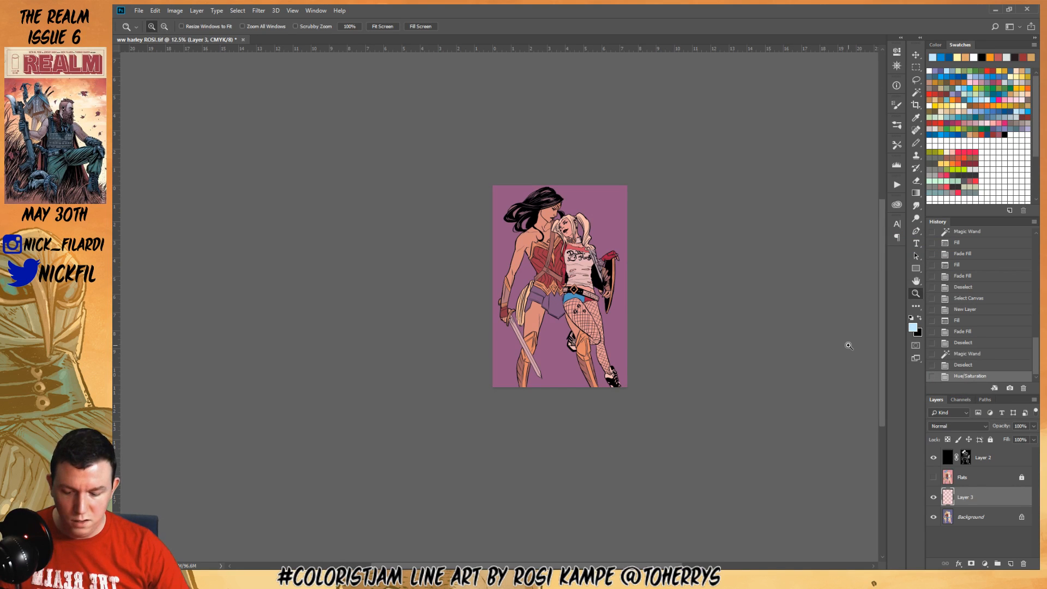
key("g")
left_click(308, 26)
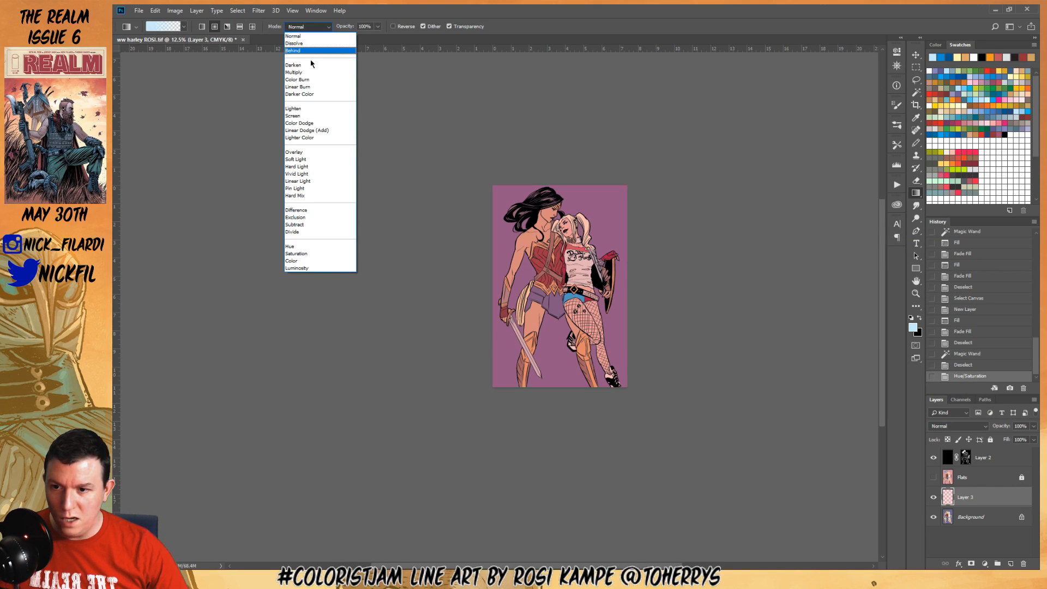
left_click(293, 72)
left_click(202, 26)
left_click_drag(562, 463, 570, 289)
left_click_drag(561, 155, 561, 155)
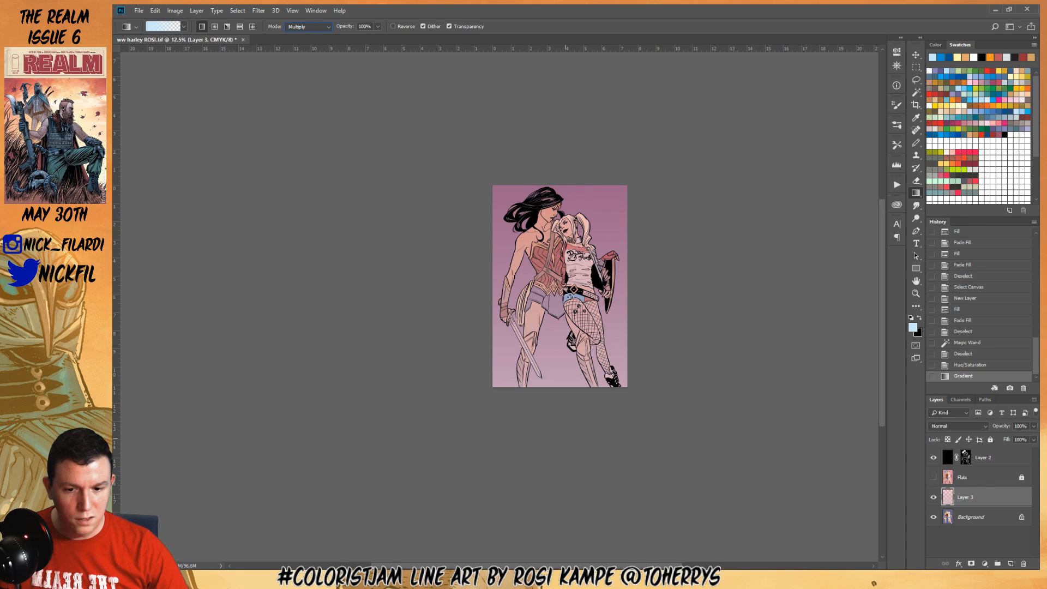
Undo the light blue gradient and the hue shift on Layer 3, and set the gradient mode to Normal
key("ctrl+z")
left_click(963, 365)
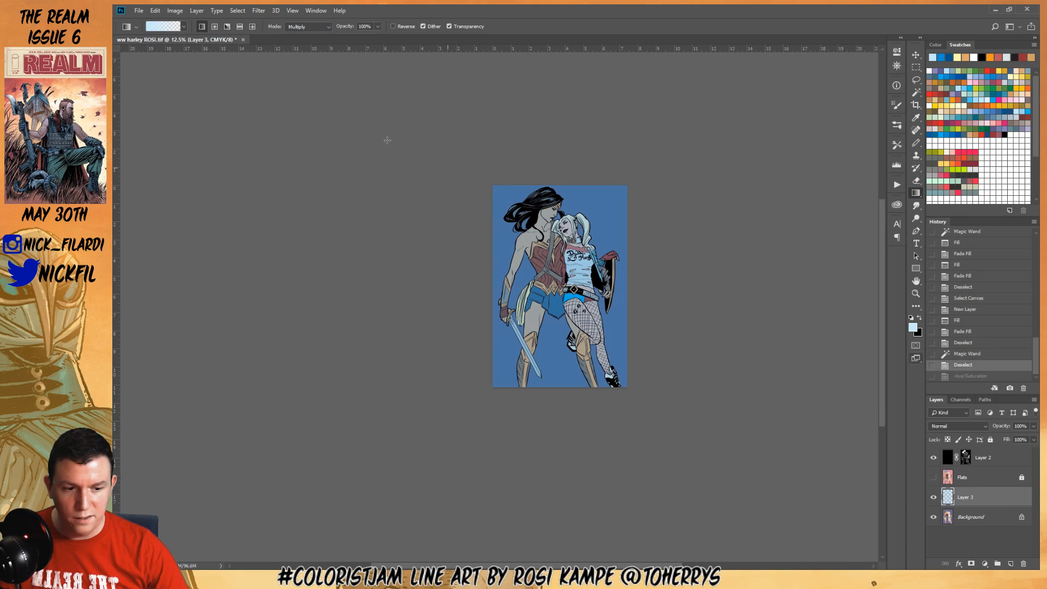
left_click(327, 26)
left_click(320, 35)
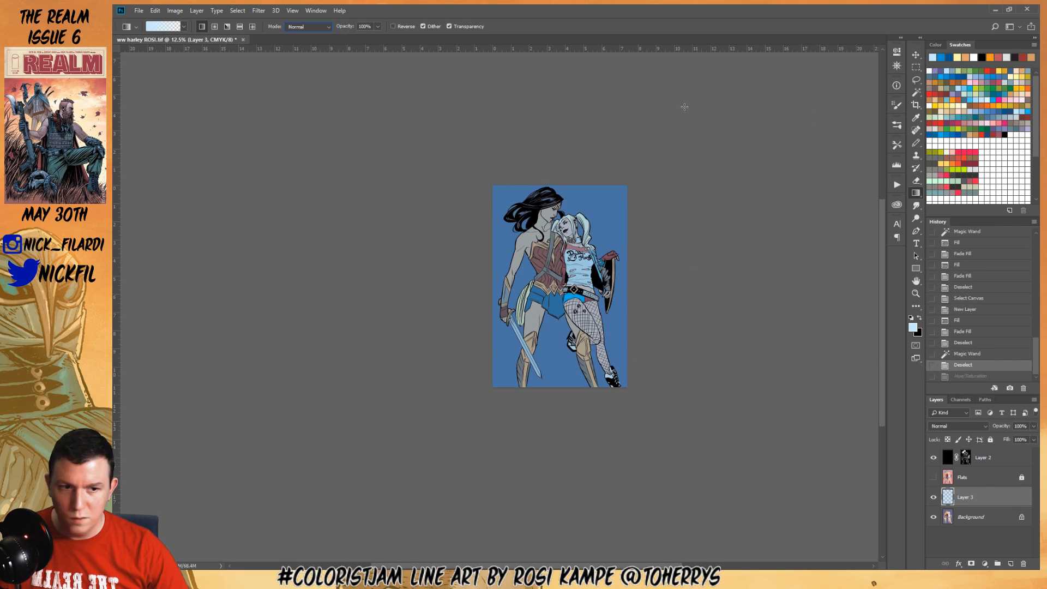
Draw a dark blue linear gradient upward from below the figures and a pink one downward from above them on Layer 3
left_click(1002, 96)
left_click_drag(564, 444, 565, 186)
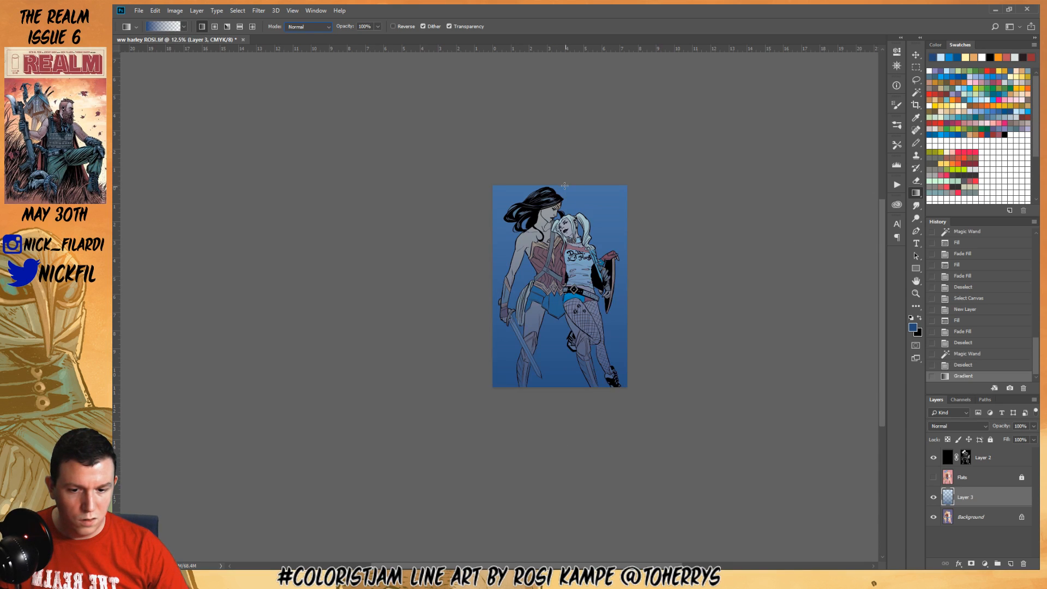
left_click(994, 477)
left_click(987, 499)
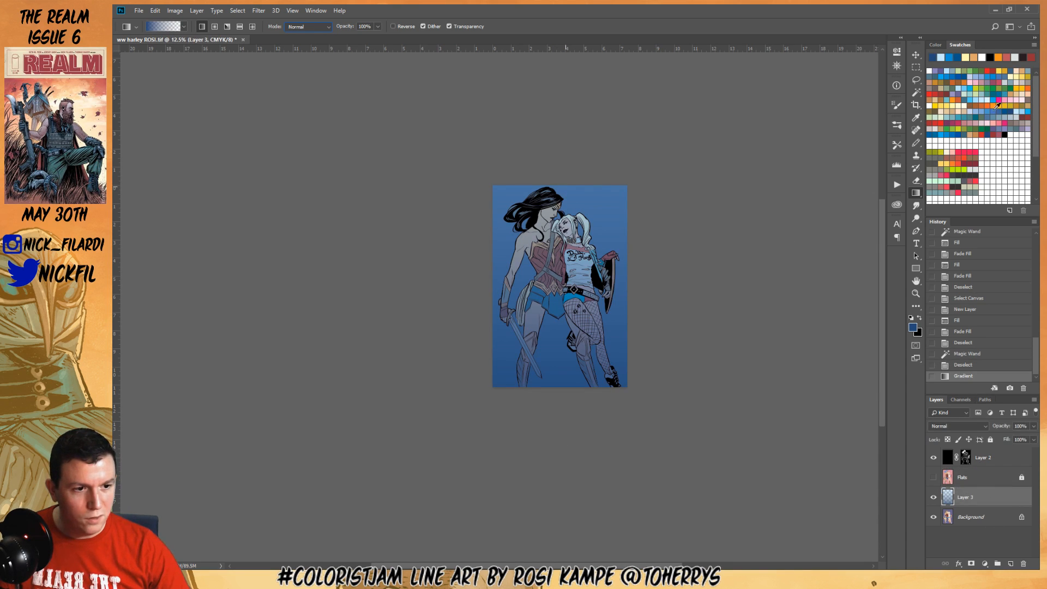
left_click(997, 122)
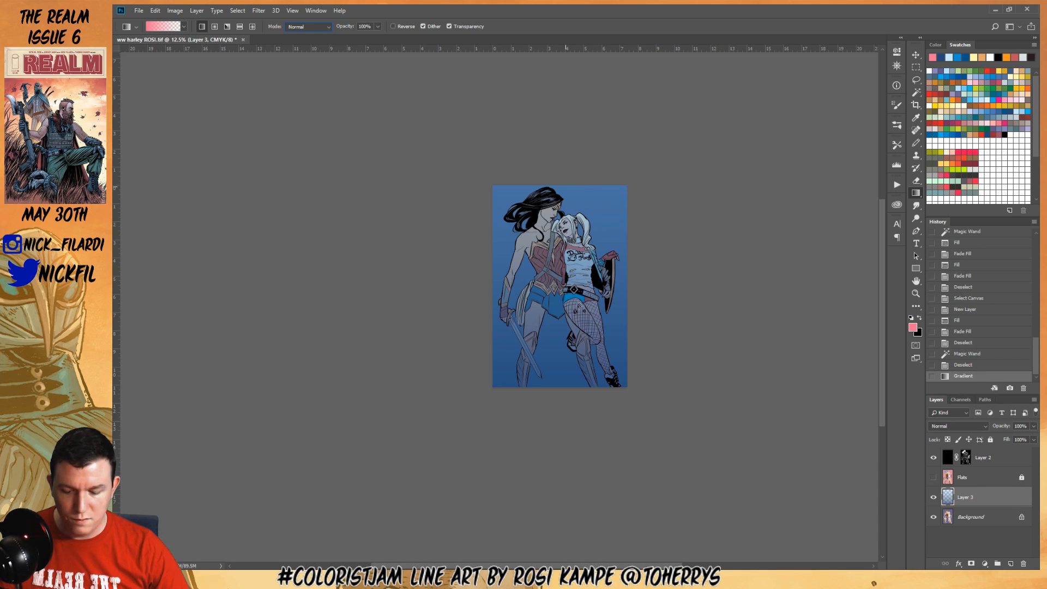
left_click_drag(556, 116, 558, 388)
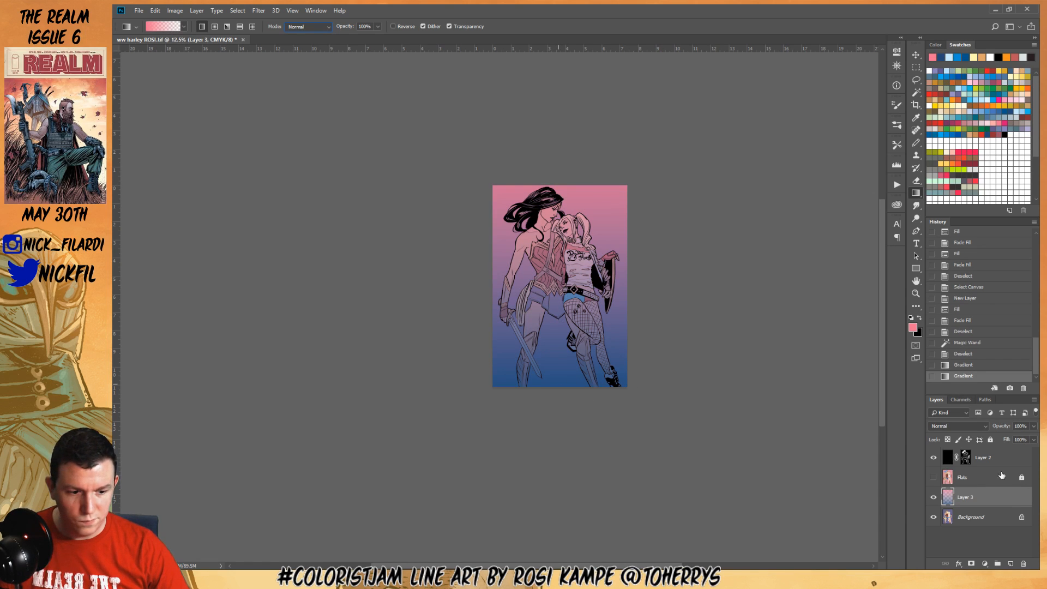
Lower the opacity of Layer 3 to 60% and check the pink and blue overlay on both characters
left_click(1032, 428)
left_click_drag(1034, 436, 1015, 440)
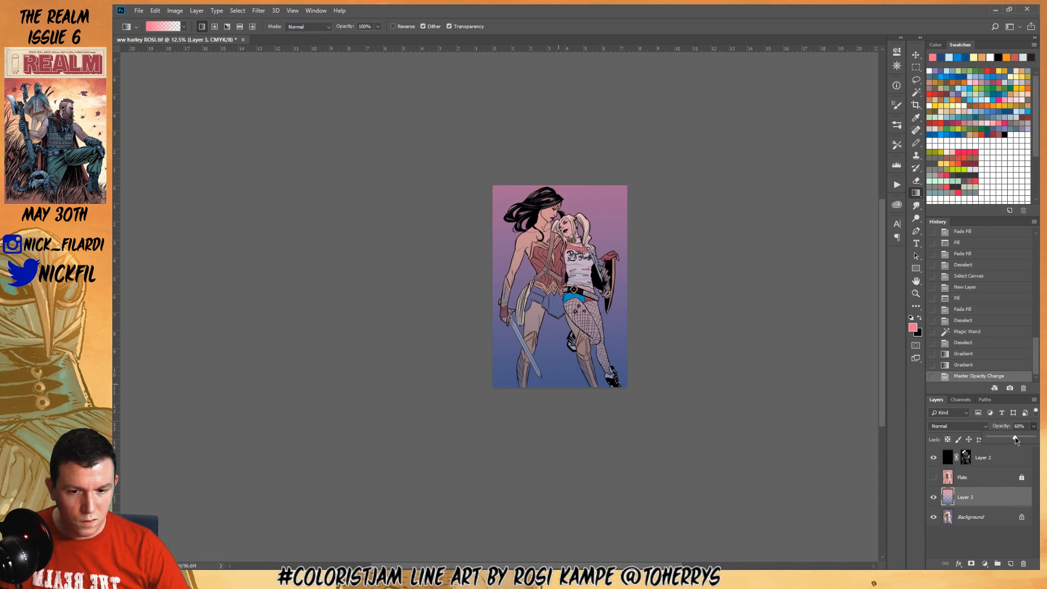
left_click(917, 294)
left_click(631, 266)
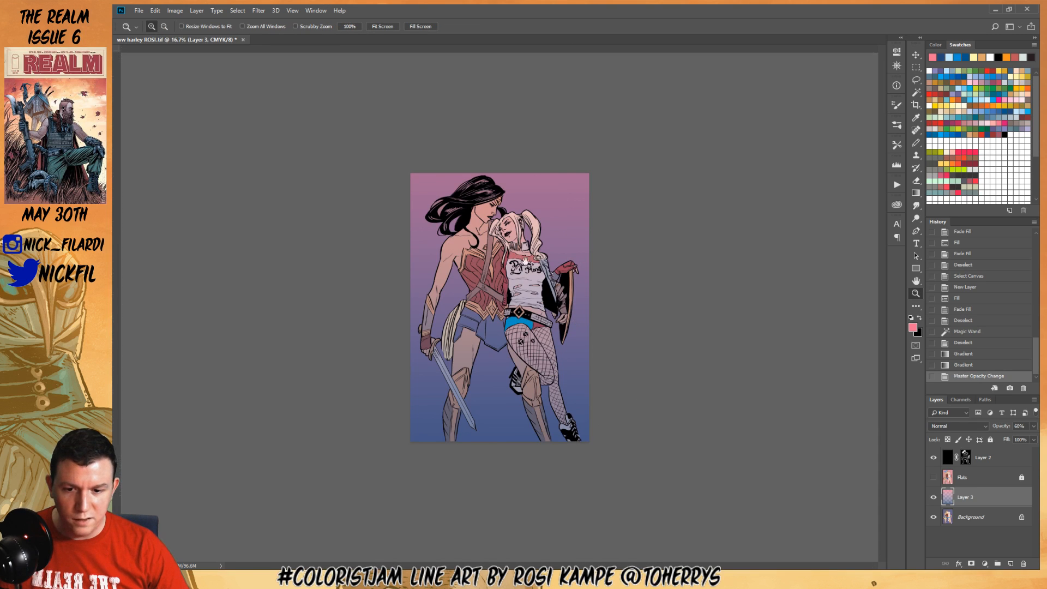
left_click(446, 292)
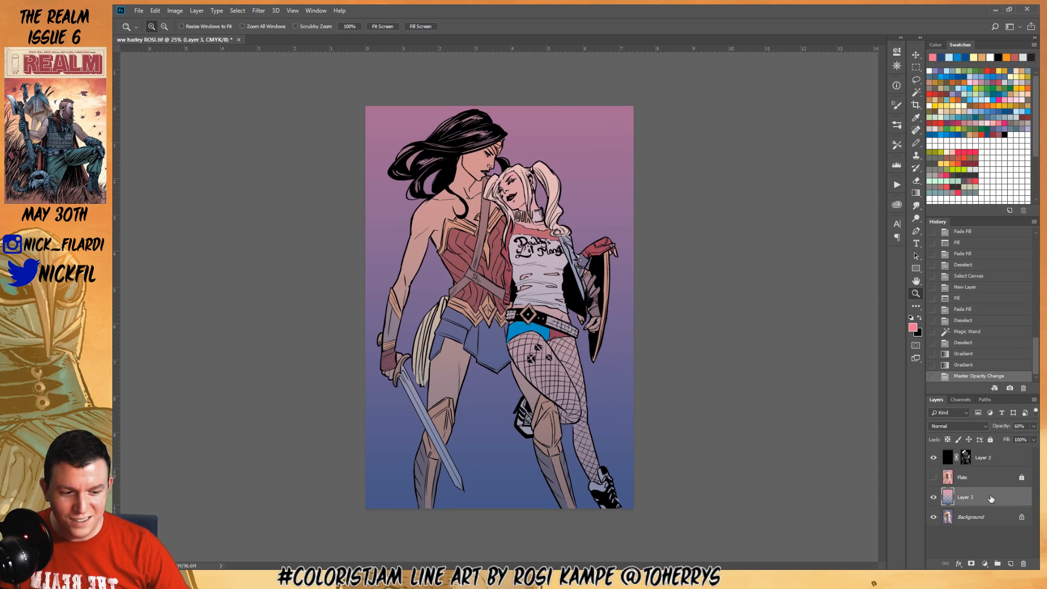
key("ctrl+minus")
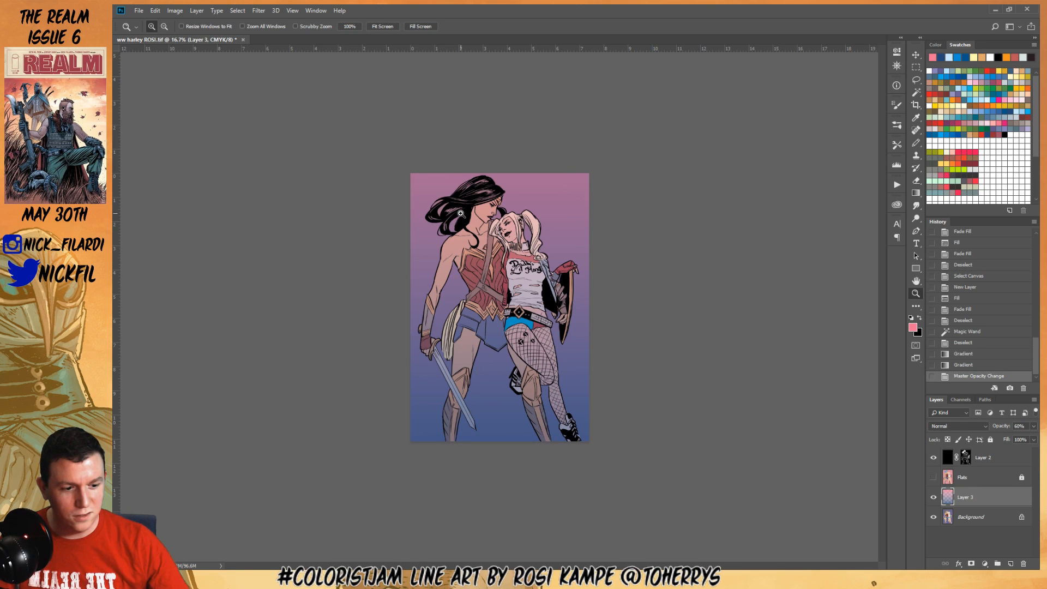
Undo the opacity change, delete the gradient layer and add a new empty layer above Background
key("ctrl+z")
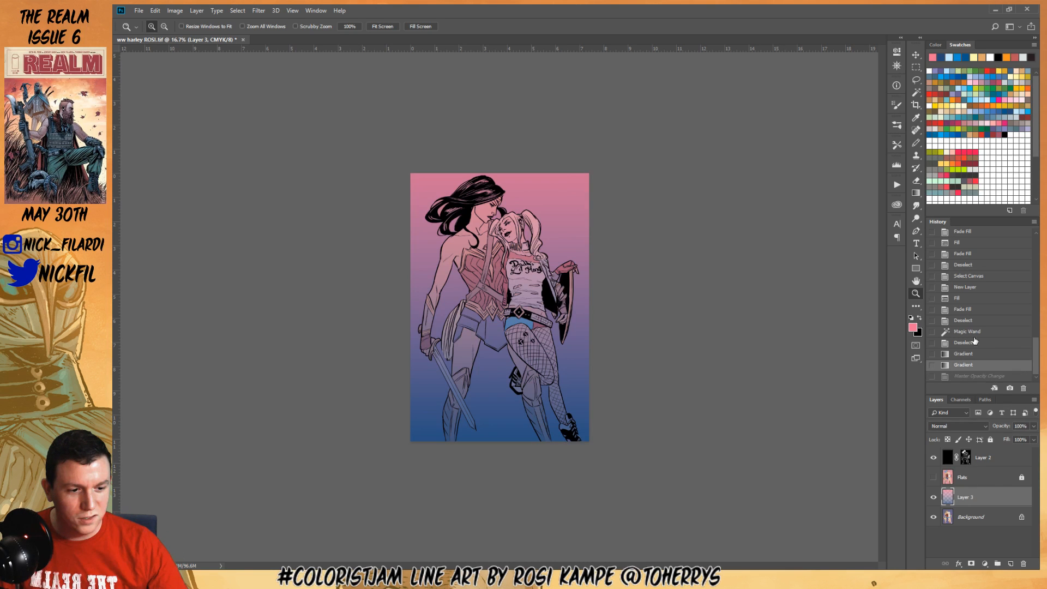
key("Delete")
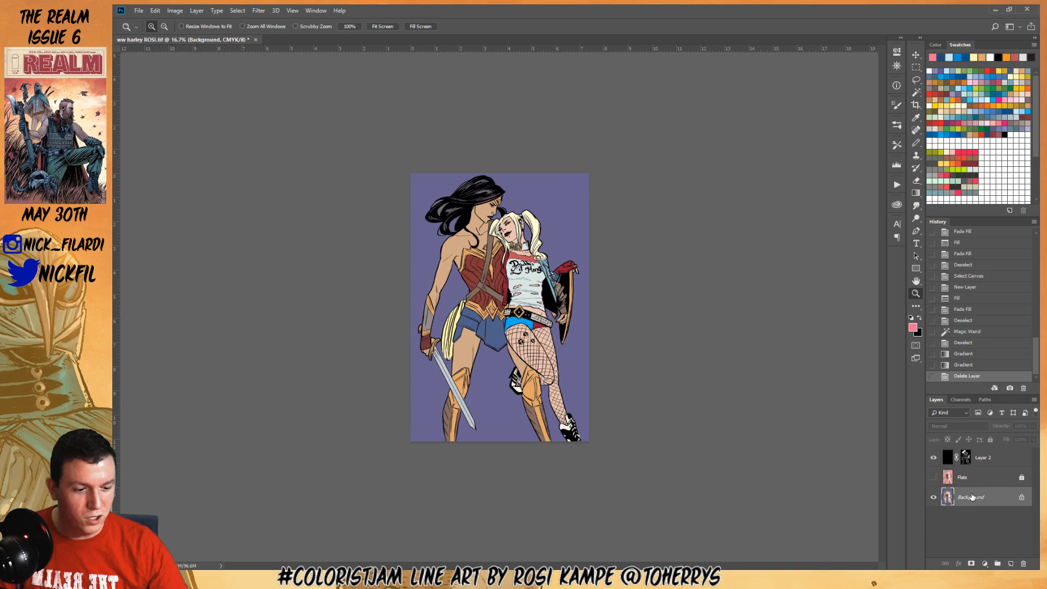
key("ctrl+alt+shift+n")
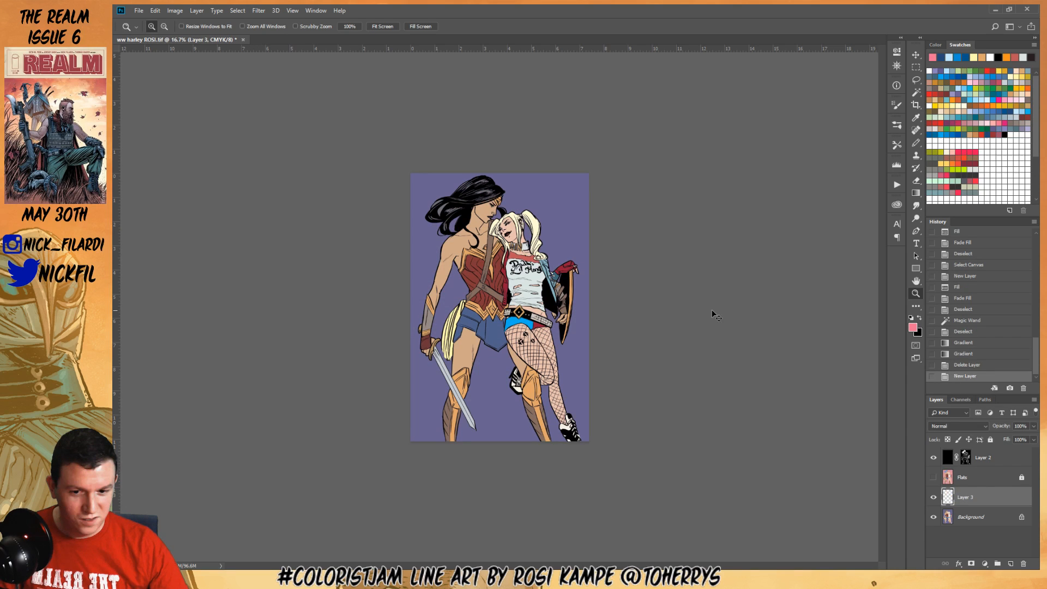
Select the whole canvas, subtract the purple backdrop with the Magic Wand on Background, and delete the empty Layer 3
key("ctrl+a")
key("alt+bracketleft")
key("w")
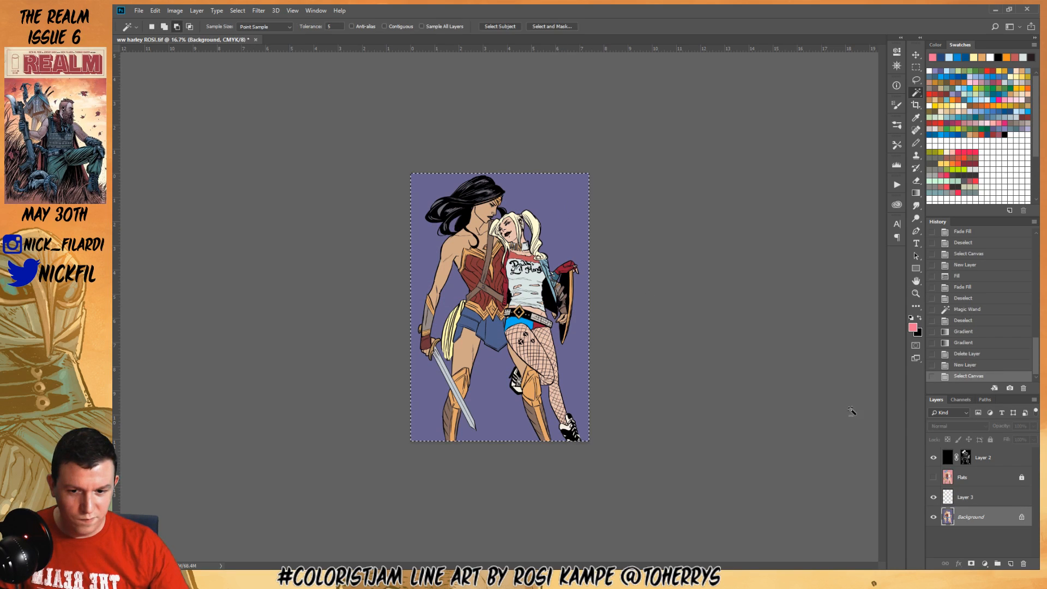
left_click(852, 413)
left_click_drag(969, 496, 1024, 563)
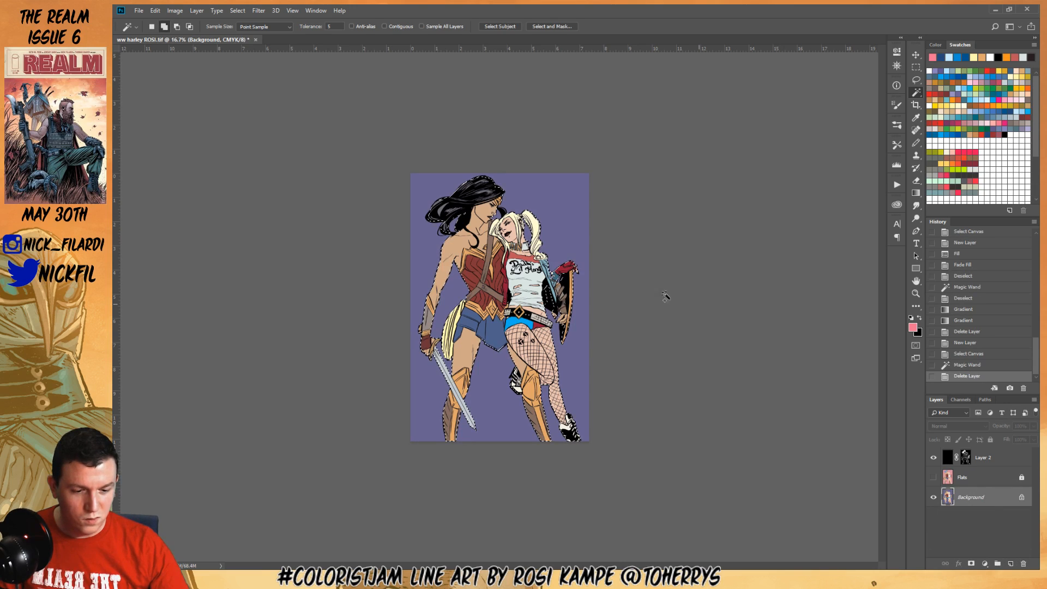
Examine both characters' flat colors and the selection outline around them up close, from heads to feet
key("z")
left_click(483, 224)
left_click(483, 224)
left_click(483, 224)
left_click_drag(483, 155, 521, 125)
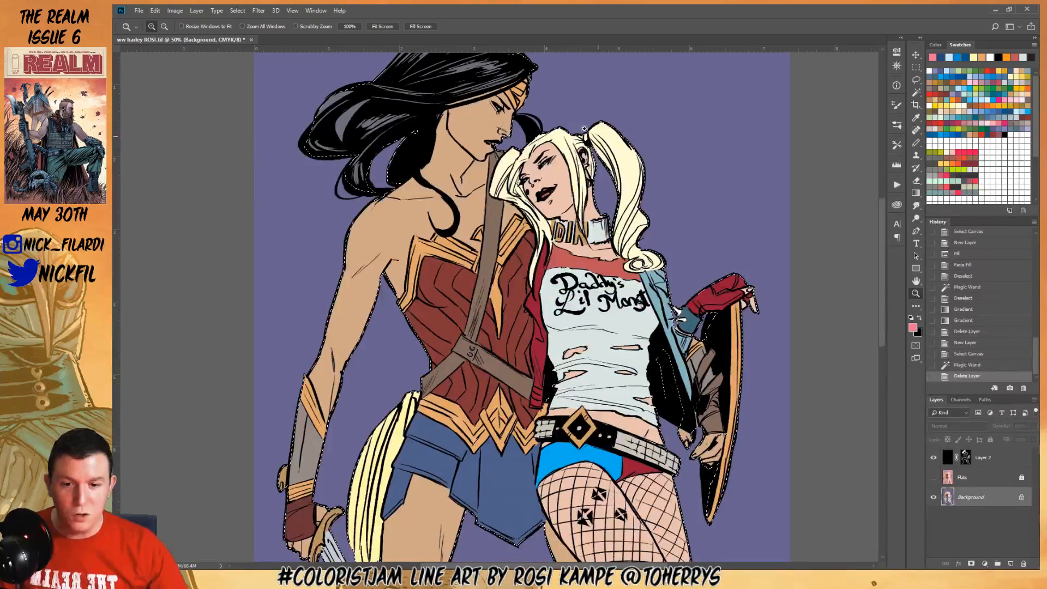
scroll(613, 246, "down", 5)
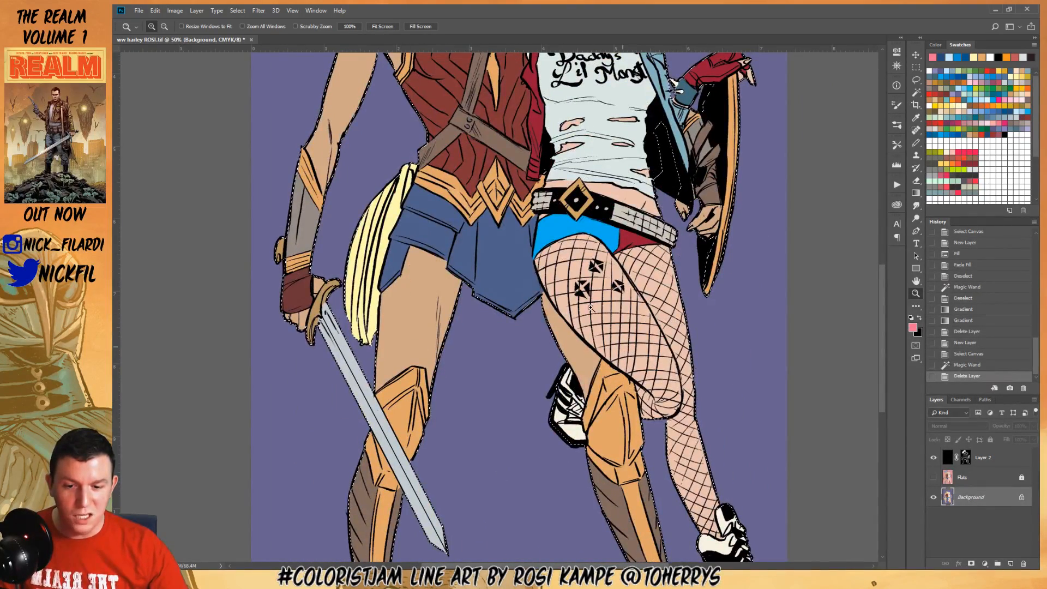
scroll(519, 327, "up", 10)
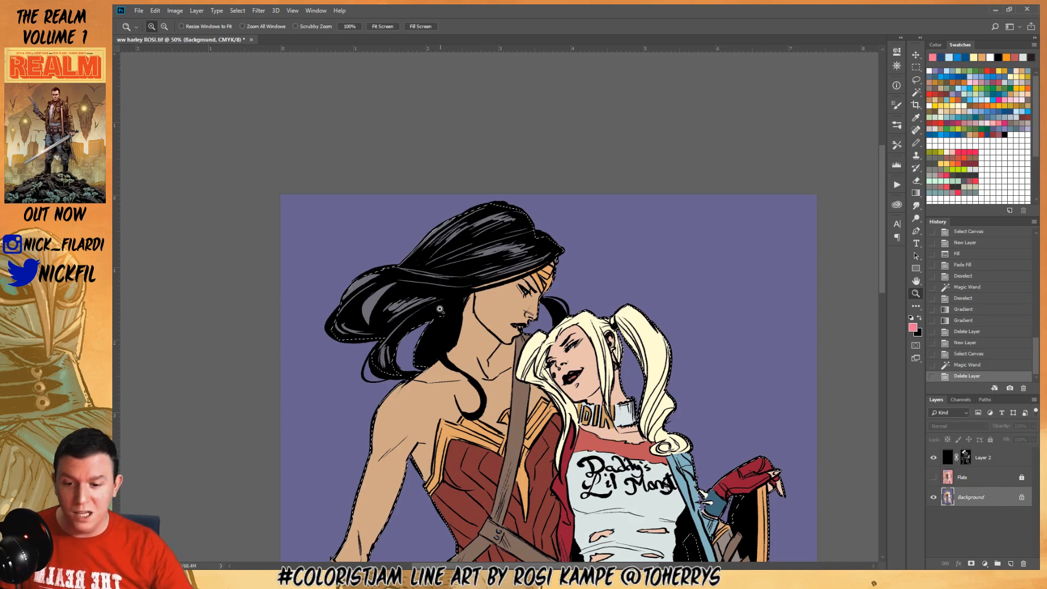
left_click_drag(532, 329, 525, 524)
left_click(531, 266, "alt")
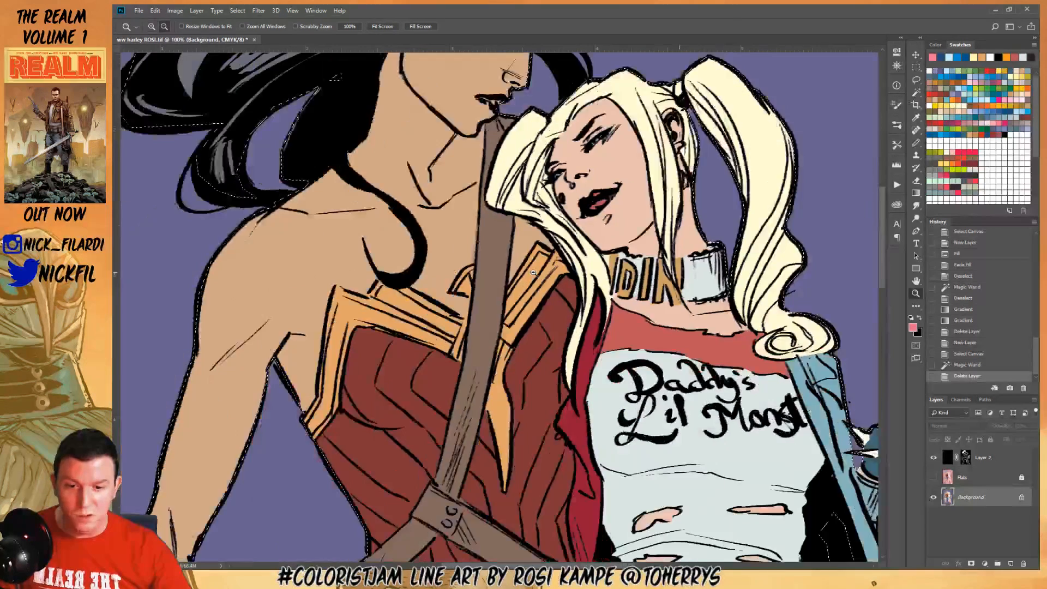
left_click(530, 266, "alt")
left_click(530, 265, "alt")
left_click(530, 266, "alt")
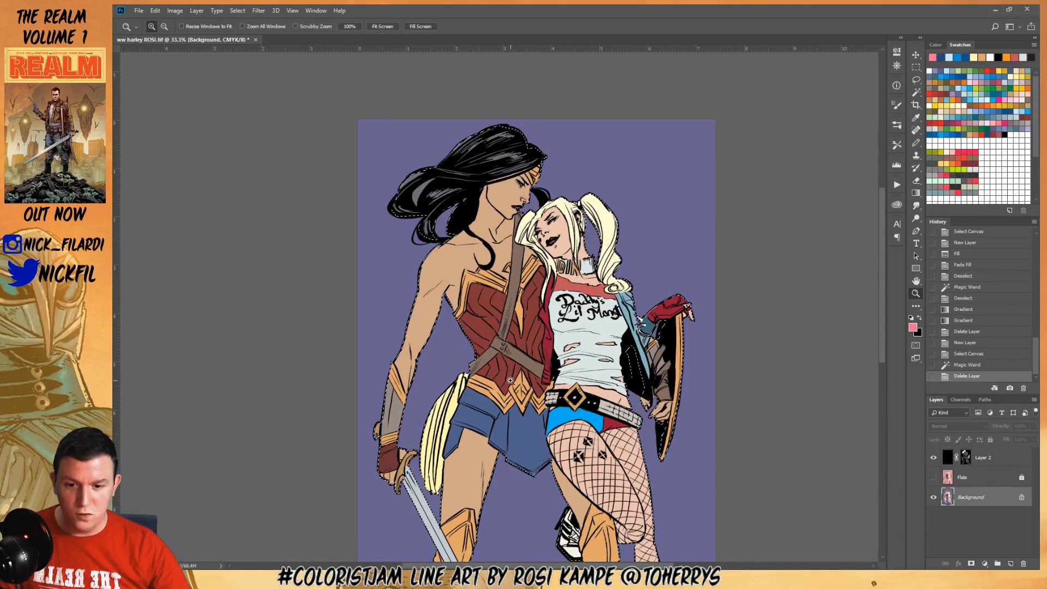
left_click_drag(553, 269, 563, 340)
left_click(563, 341, "alt")
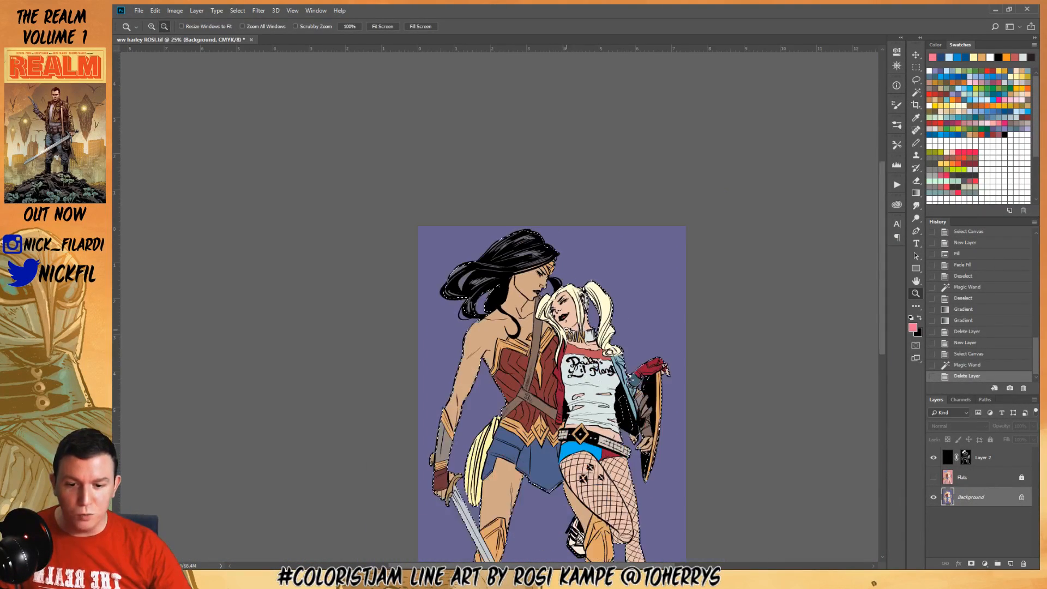
left_click_drag(610, 403, 607, 293)
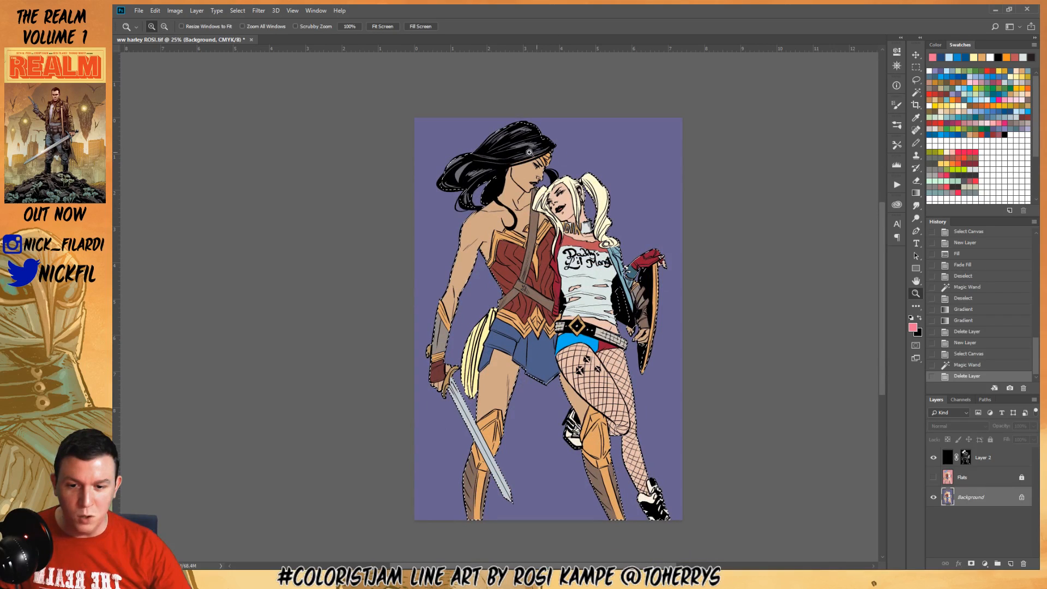
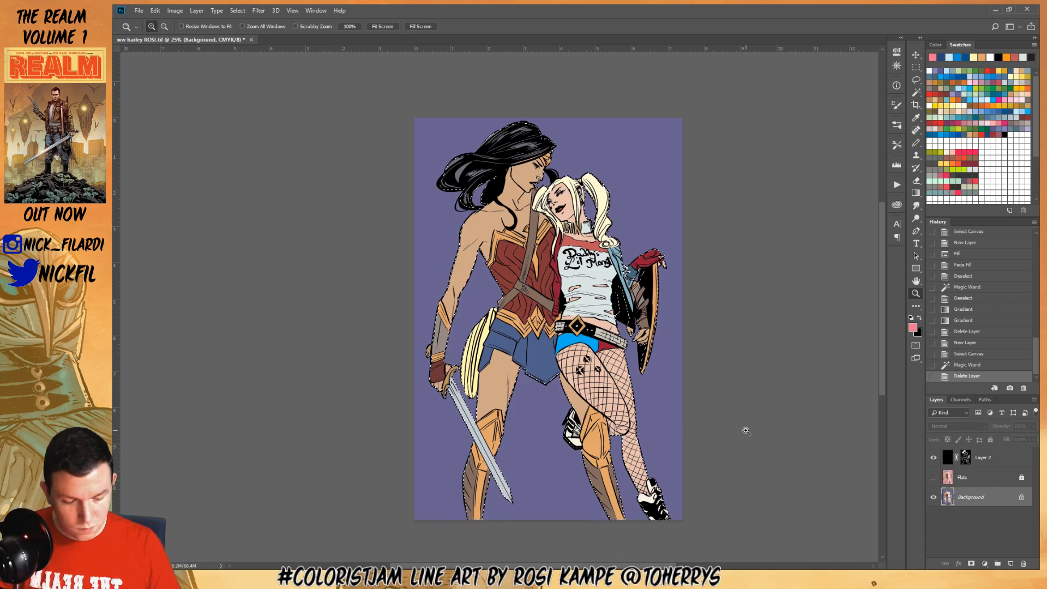
Subtract lassoed areas of Wonder Woman's hair from the figure selection
left_click(520, 275)
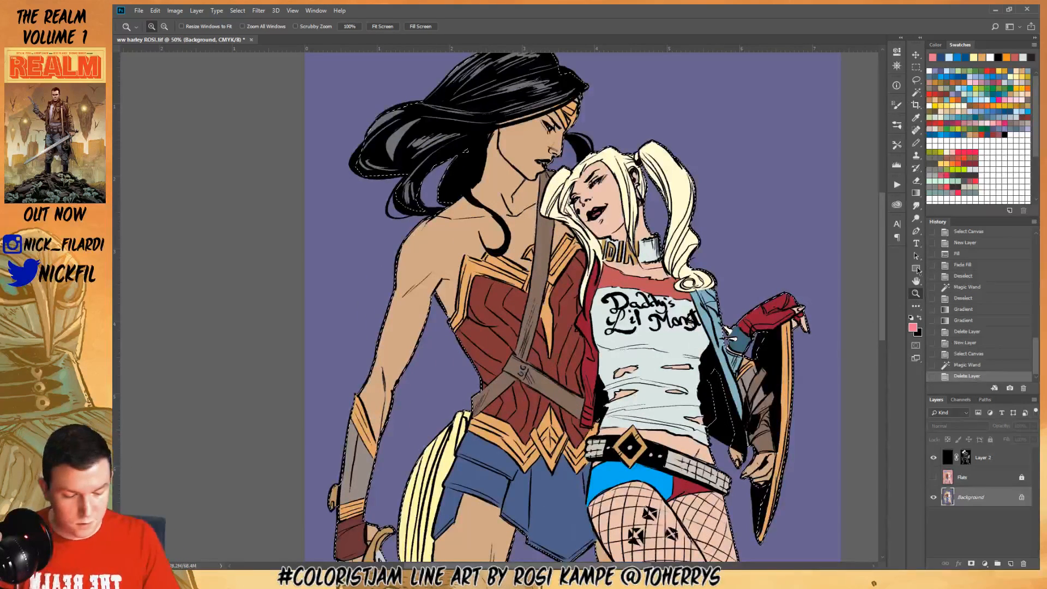
key("h")
left_click_drag(739, 175, 665, 345)
left_click(916, 80)
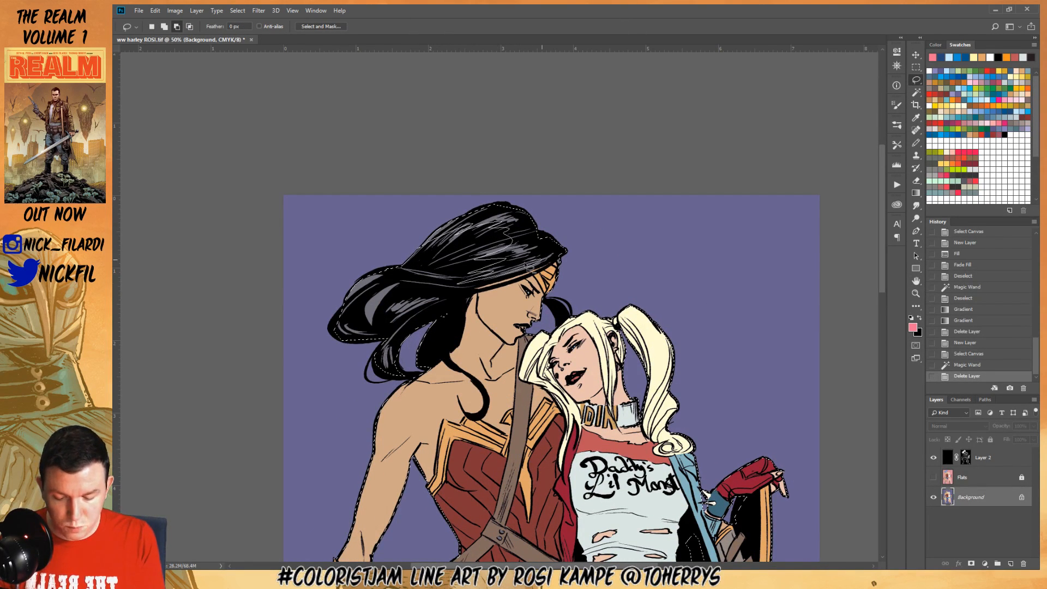
mouse_move(489, 217)
left_mouse_down()
mouse_move(419, 261)
mouse_move(370, 267)
mouse_move(391, 277)
left_mouse_up()
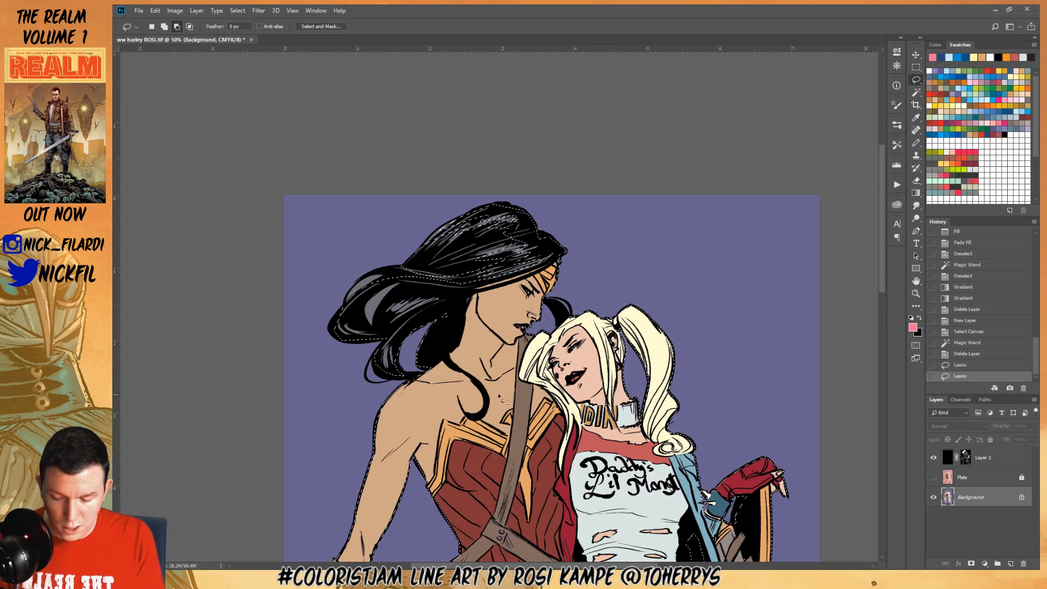
Subtract a lassoed area of Wonder Woman's face just below the tiara from the selection
left_click(916, 280)
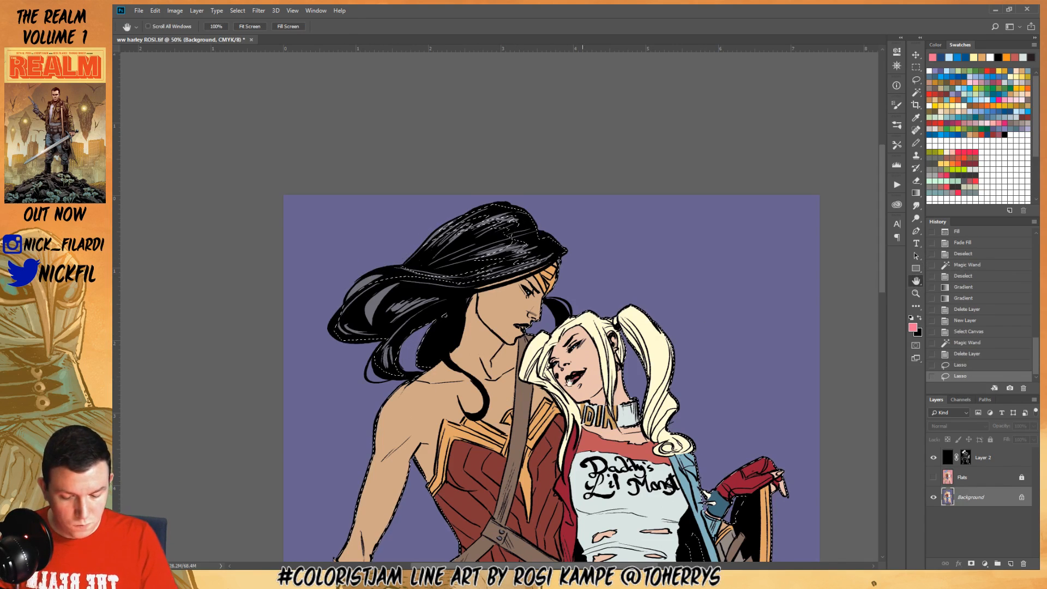
left_click(917, 81)
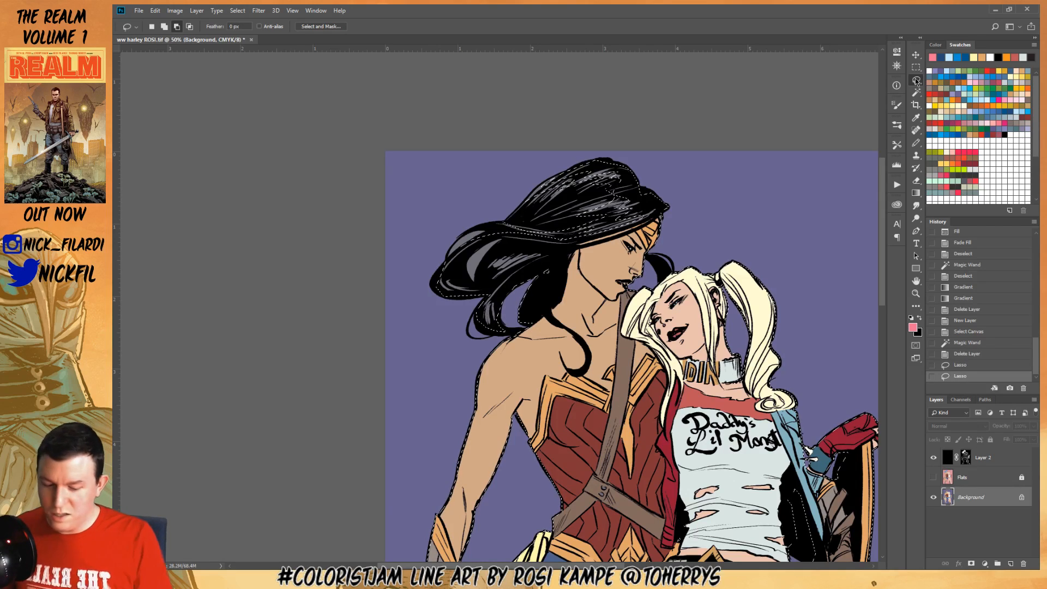
left_click(916, 280)
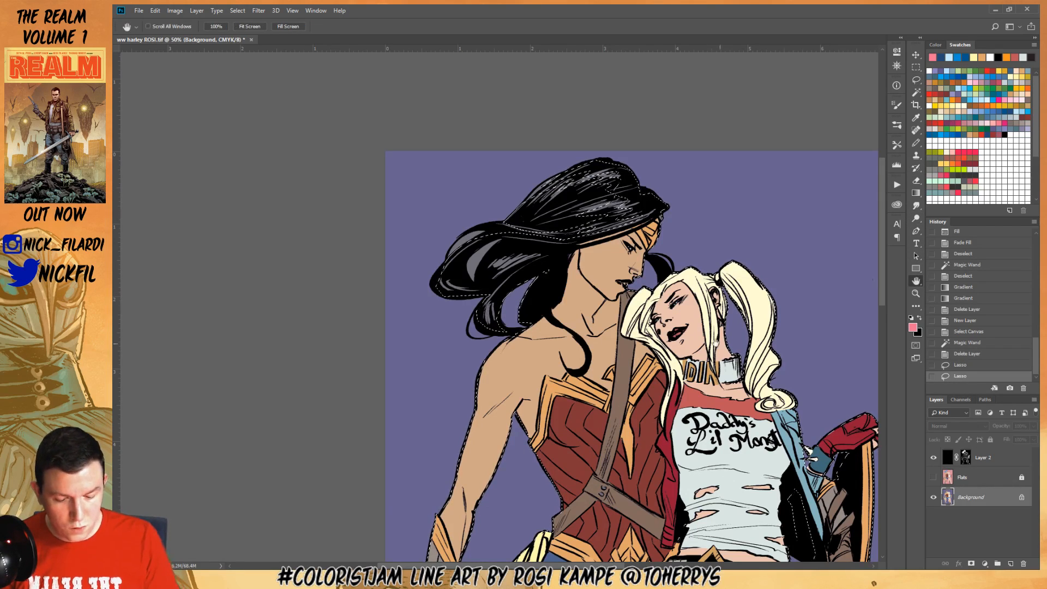
left_click_drag(709, 300, 620, 322)
left_click(916, 79)
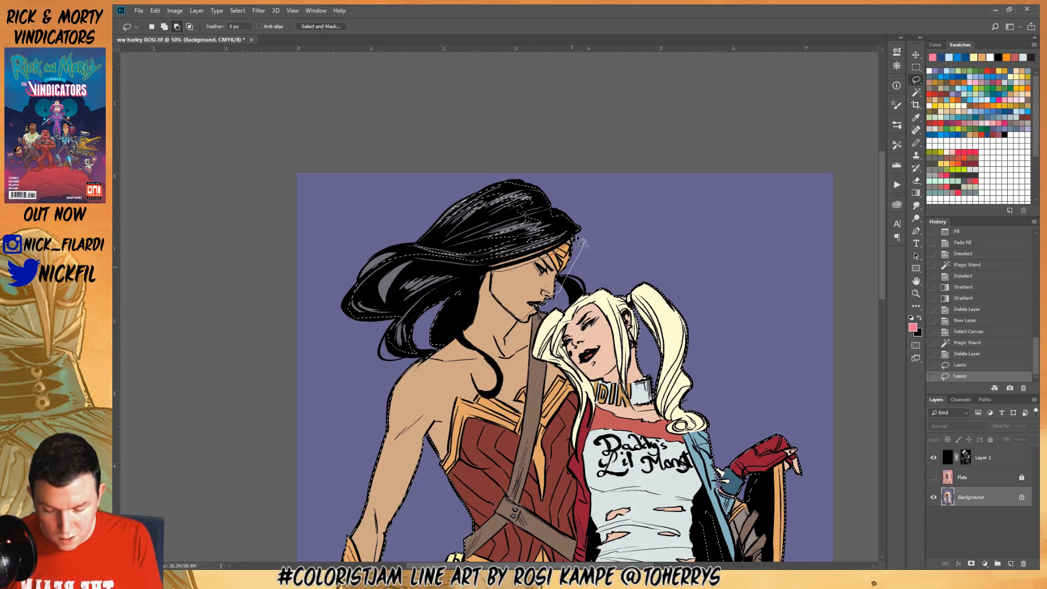
left_click_drag(578, 238, 571, 239)
Subtract a lassoed area along Wonder Woman's jaw and chin from the figure selection
left_click_drag(565, 128, 566, 206)
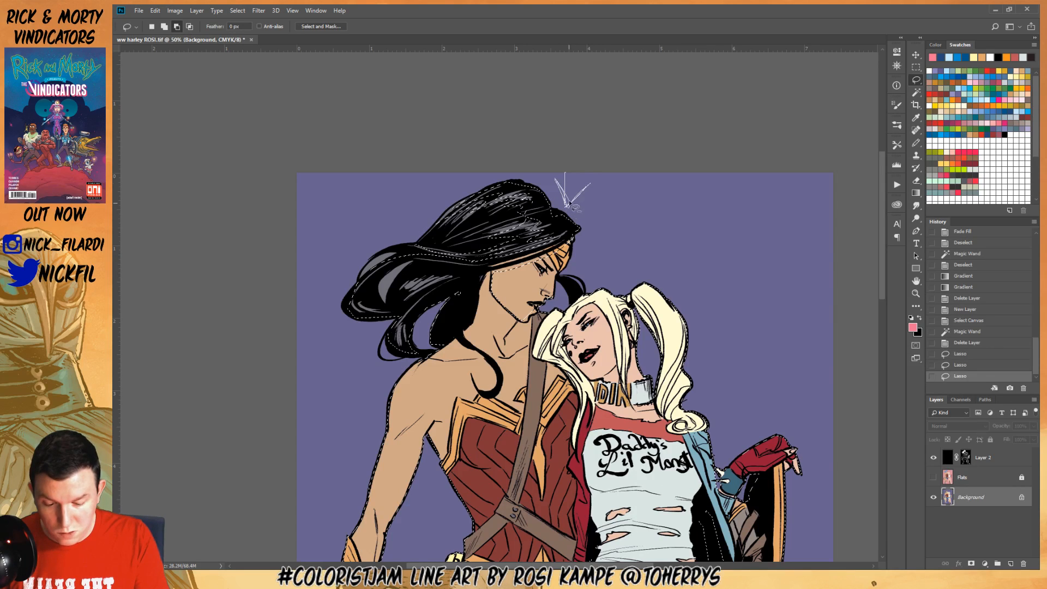
left_click_drag(569, 205, 579, 156)
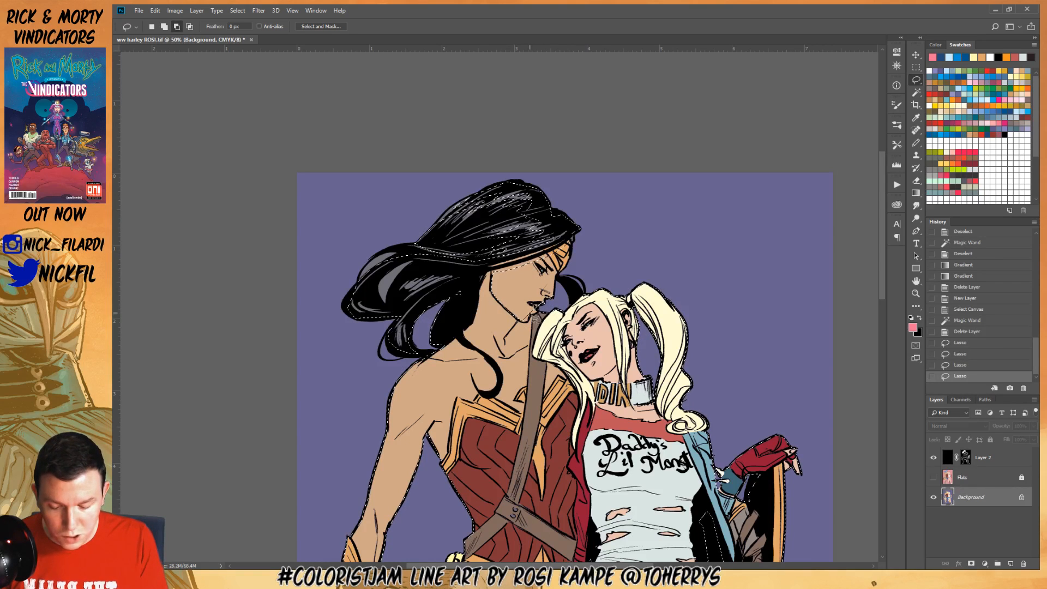
left_click_drag(541, 318, 528, 314)
mouse_move(489, 281)
left_mouse_down()
mouse_move(505, 310)
mouse_move(531, 315)
left_mouse_up()
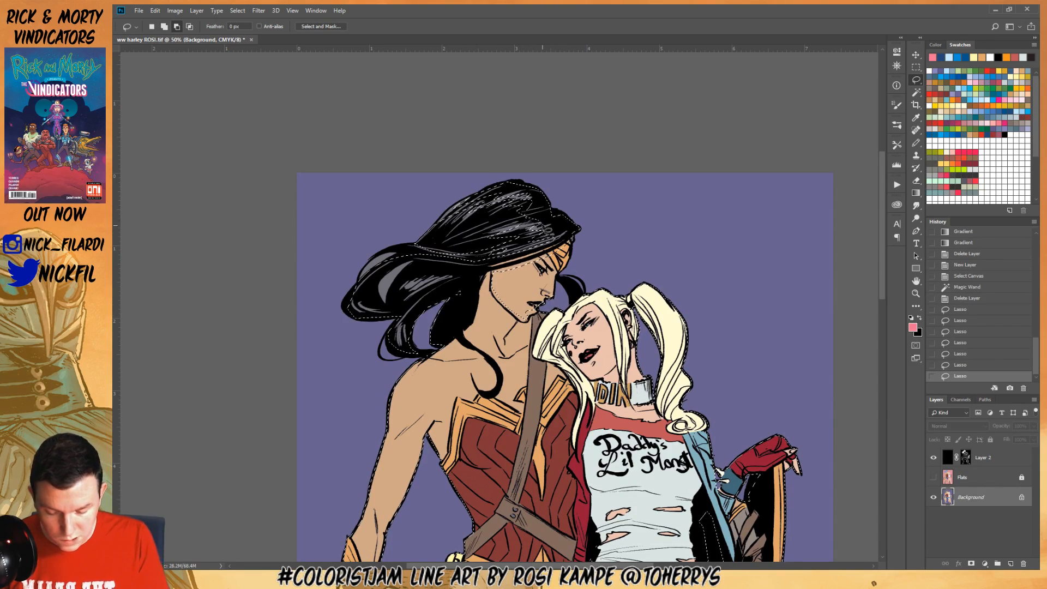
Subtract small lassoed areas around Wonder Woman's eye, brow and nose from the selection at 100% magnification
left_click(915, 294)
double_click(916, 294)
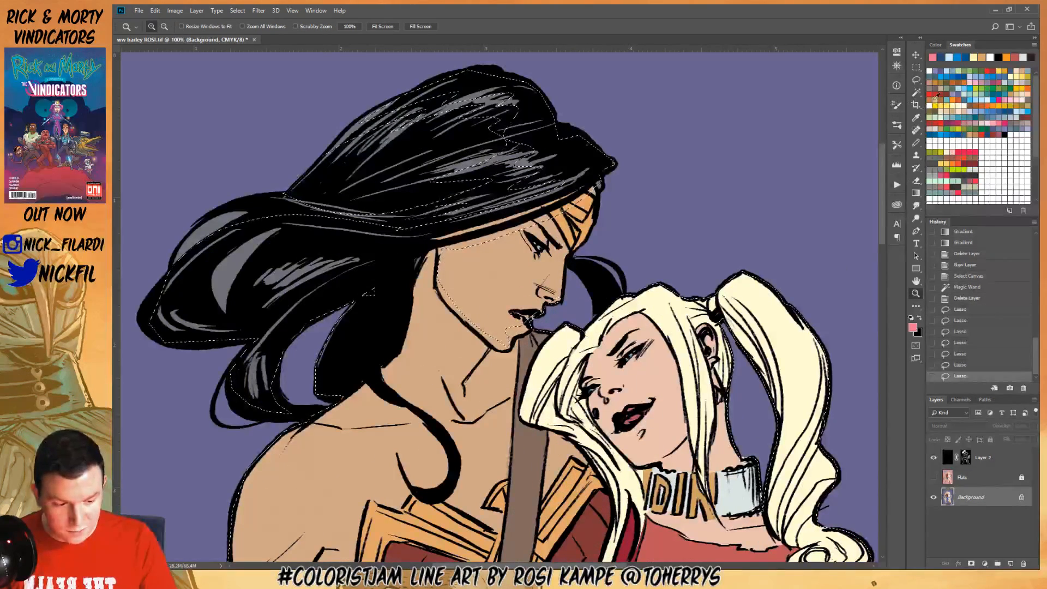
left_click(916, 79)
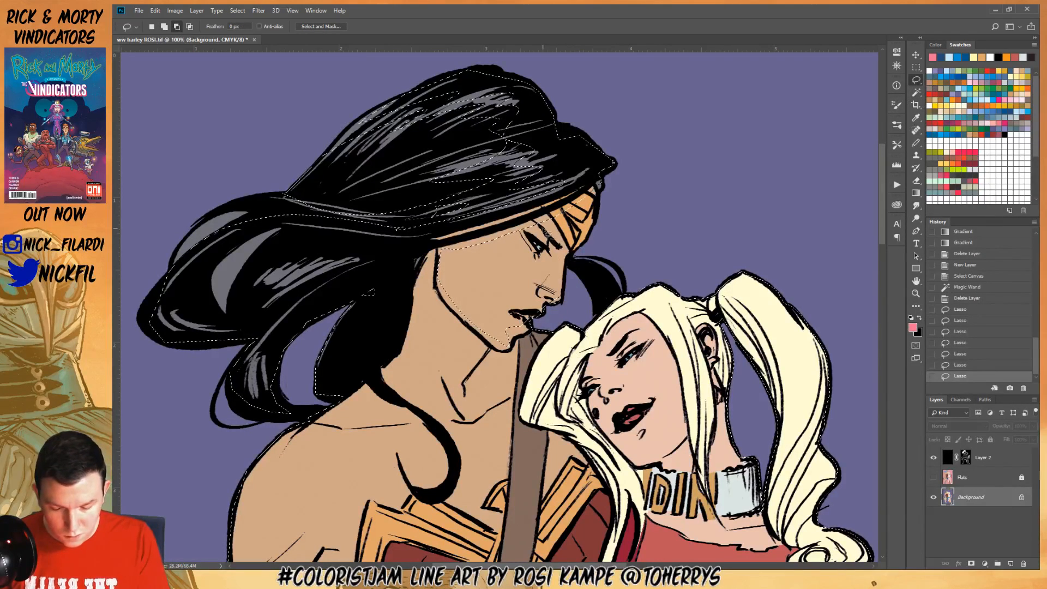
mouse_move(551, 242)
left_mouse_down()
mouse_move(551, 283)
mouse_move(567, 258)
mouse_move(551, 232)
mouse_move(558, 199)
mouse_move(551, 275)
mouse_move(546, 266)
mouse_move(561, 270)
mouse_move(569, 258)
mouse_move(561, 284)
mouse_move(535, 304)
mouse_move(561, 308)
mouse_move(545, 299)
mouse_move(562, 228)
mouse_move(565, 293)
mouse_move(552, 230)
mouse_move(563, 244)
mouse_move(558, 220)
mouse_move(577, 197)
mouse_move(587, 244)
mouse_move(563, 203)
mouse_move(589, 237)
mouse_move(590, 183)
mouse_move(574, 210)
mouse_move(595, 223)
mouse_move(557, 187)
left_mouse_up()
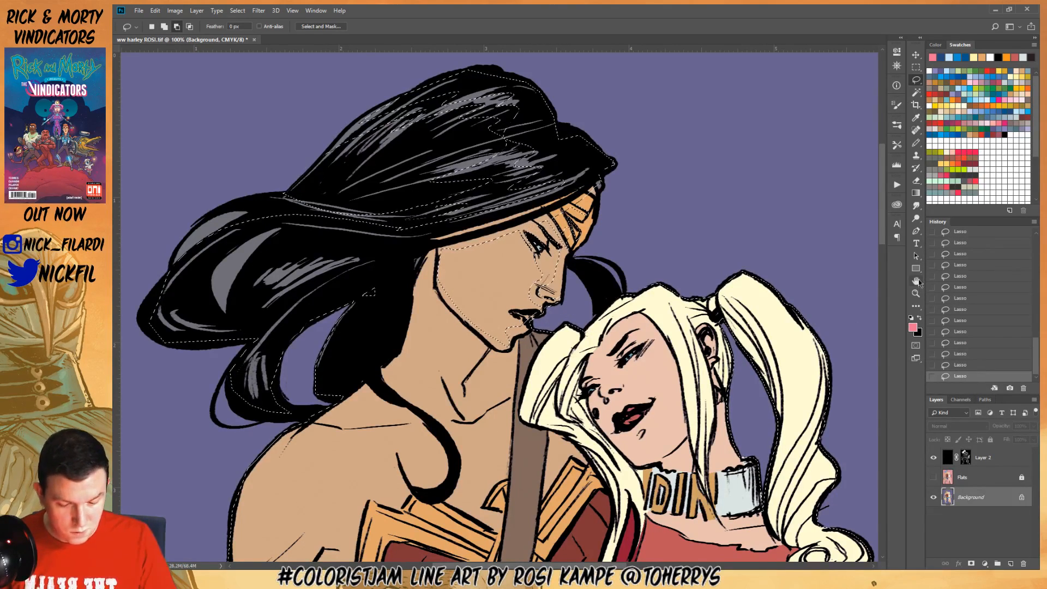
key("space")
left_click_drag(748, 213, 822, 212)
key("b")
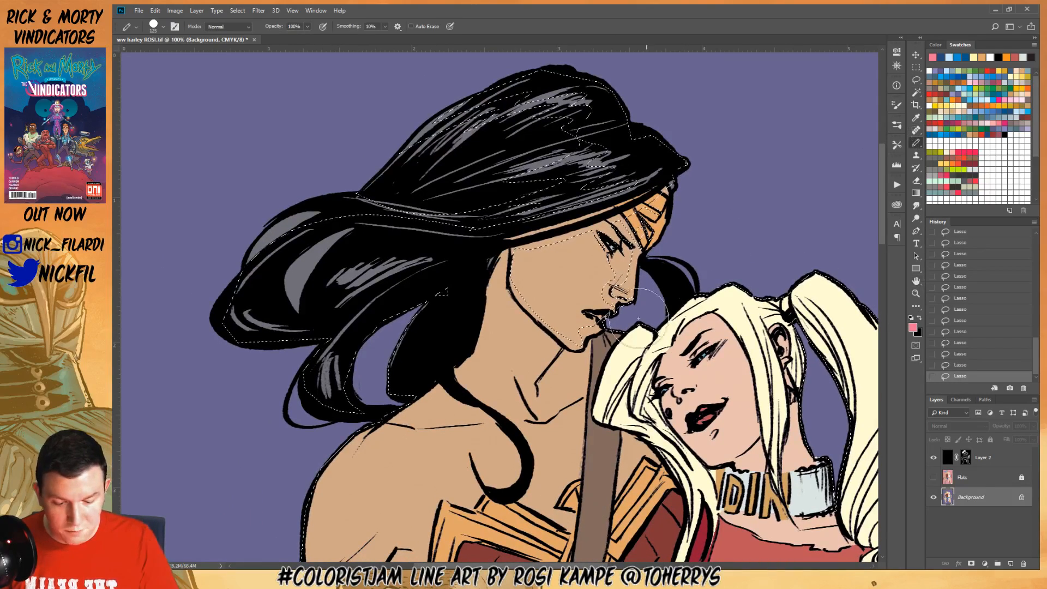
left_click(916, 79)
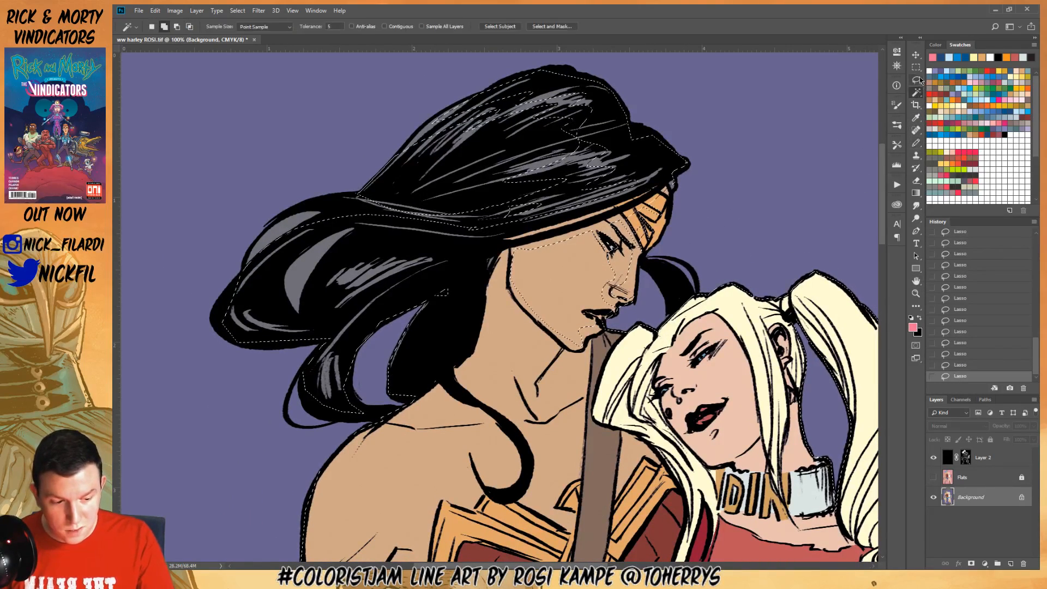
left_click_drag(593, 248, 598, 275)
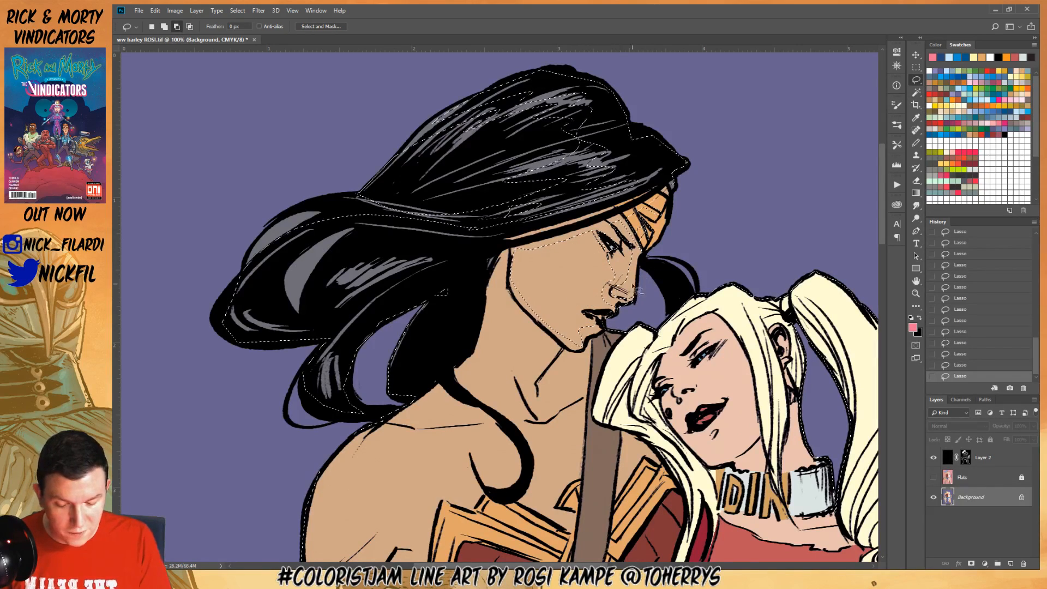
Subtract lassoed areas along the top and inner strands of Harley Quinn's ponytail from the selection
left_click(916, 280)
left_click_drag(698, 369, 627, 271)
left_click(916, 293)
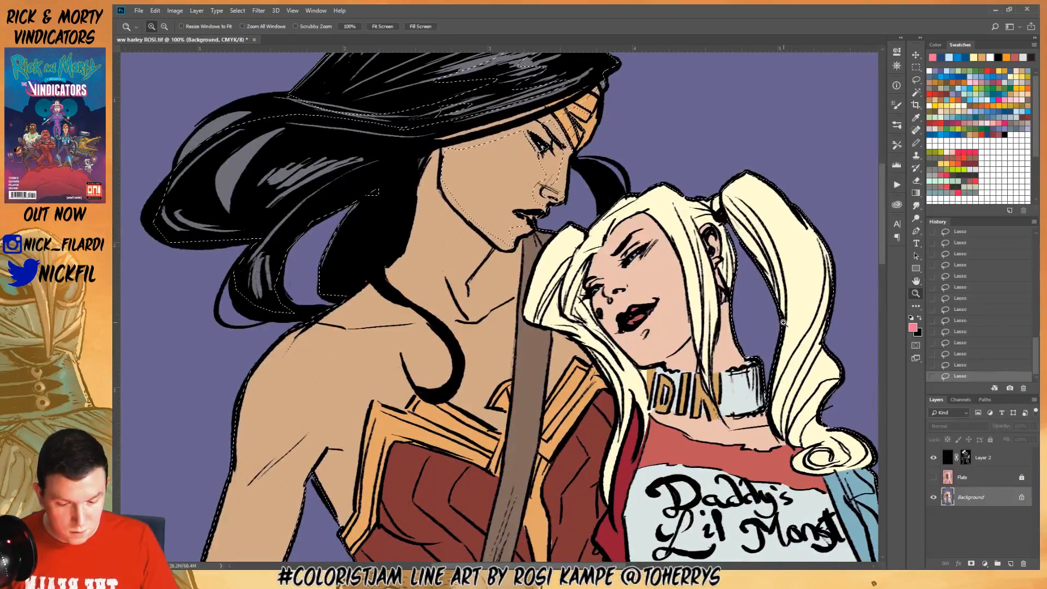
key("ctrl+minus")
left_click(917, 81)
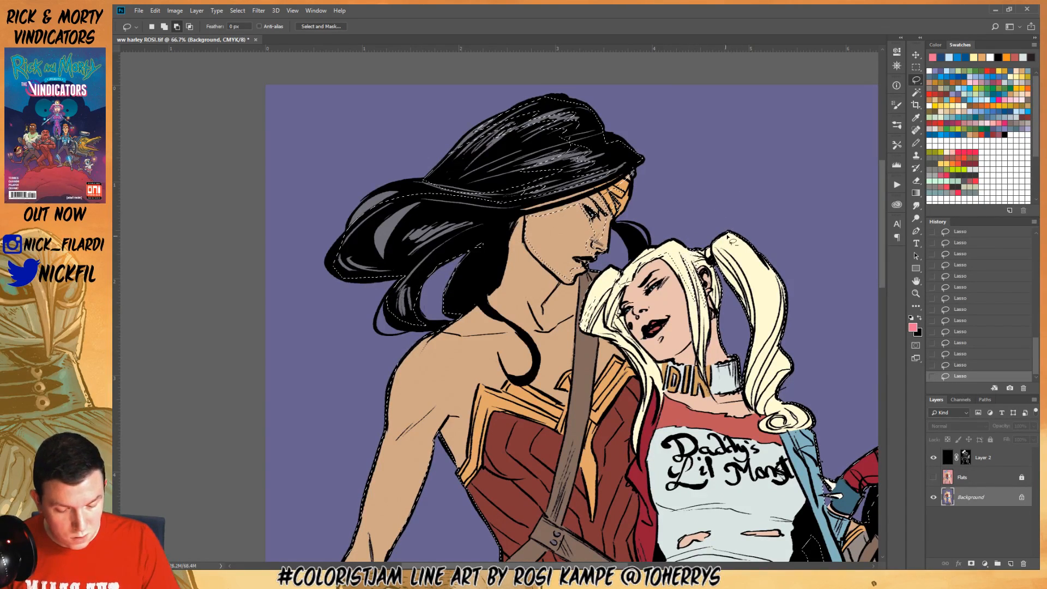
left_click_drag(750, 215, 708, 227)
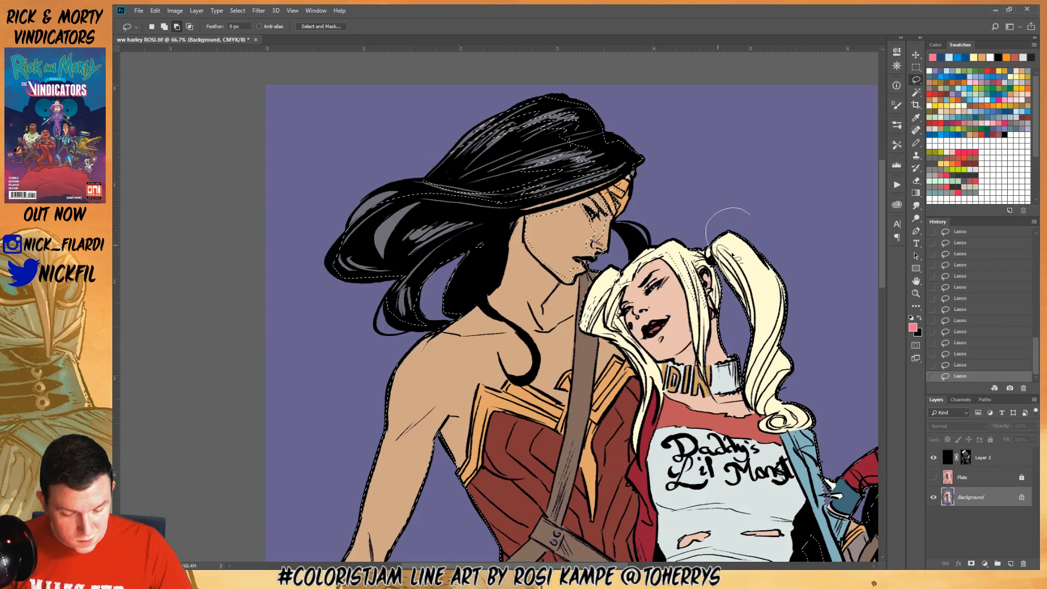
left_click_drag(718, 208, 736, 228)
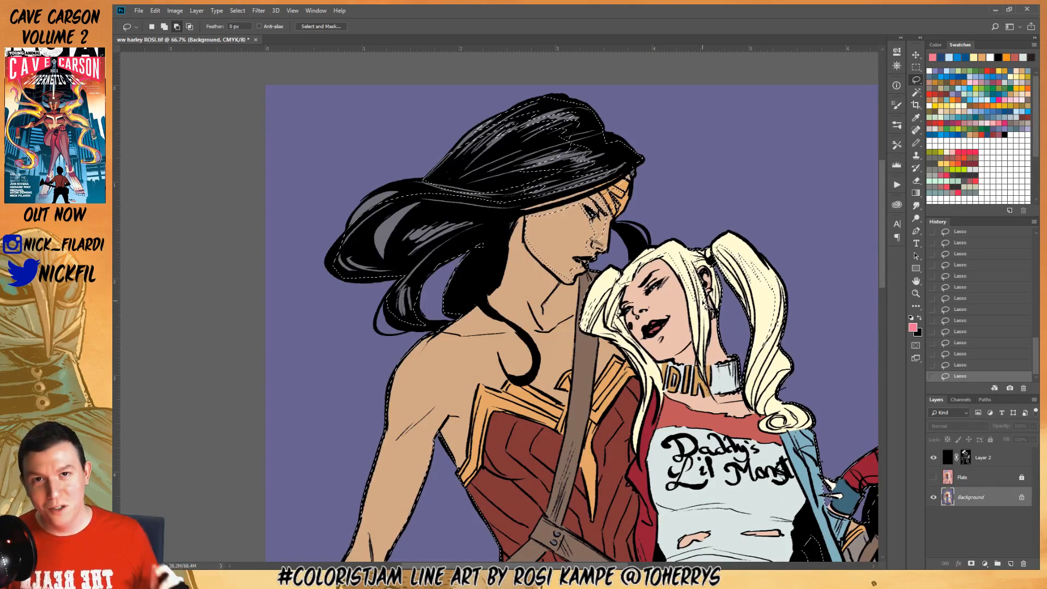
Refine the selection on Harley Quinn's face with lassoed areas around her forehead, cheek and mouth
key("space")
left_click_drag(643, 364, 589, 301)
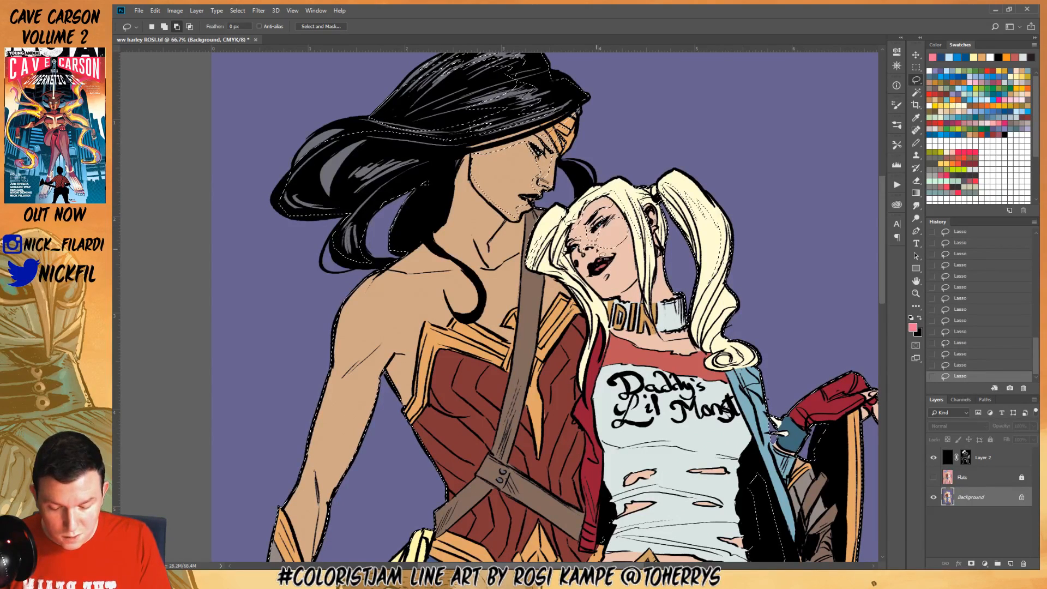
key("shift")
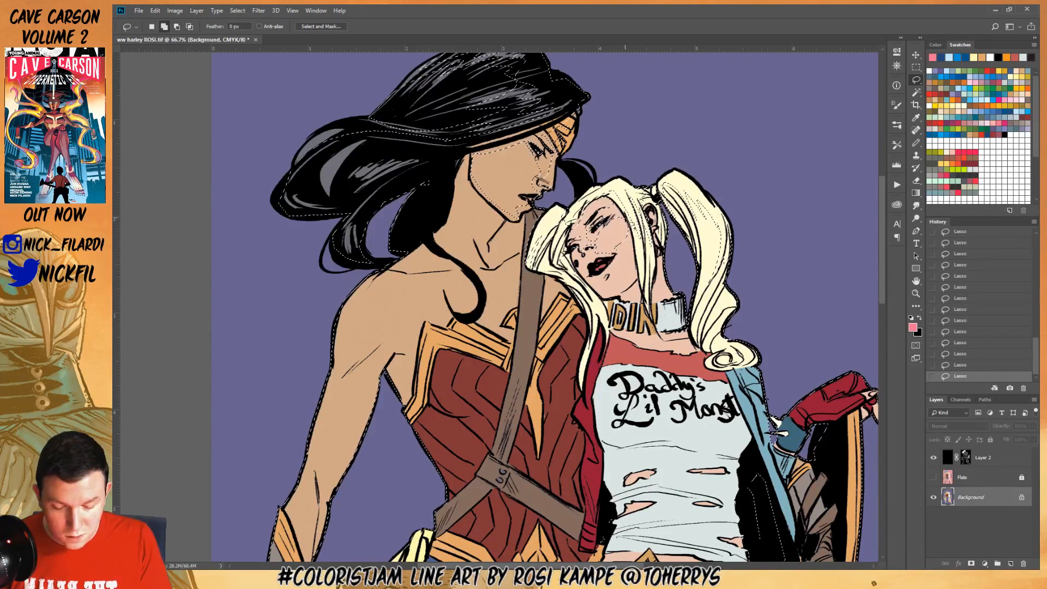
key("alt")
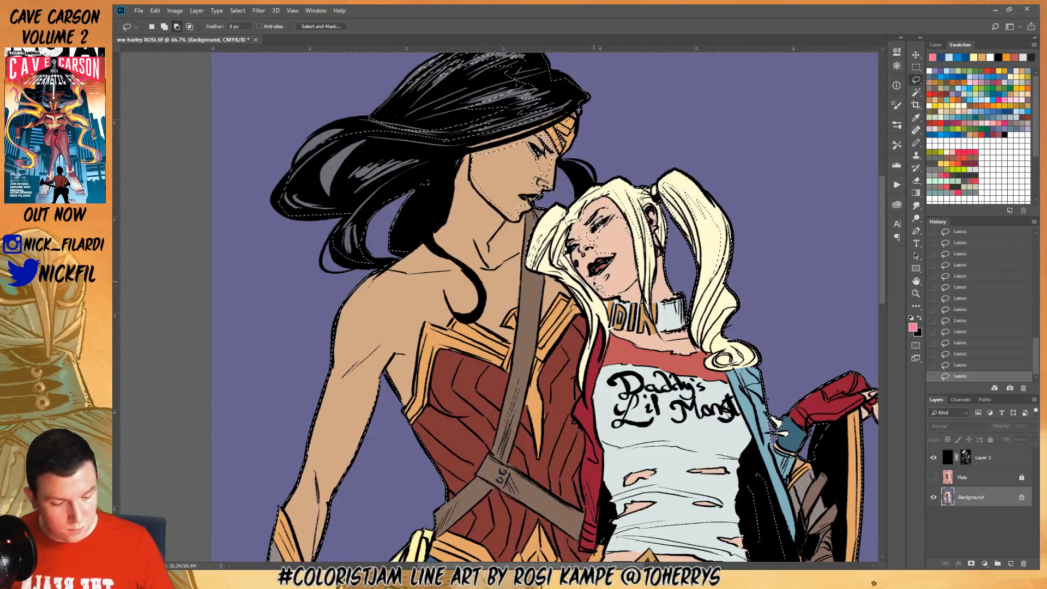
Examine the selection outlines across both figures at reduced magnification
key("space")
left_click_drag(548, 379, 596, 356)
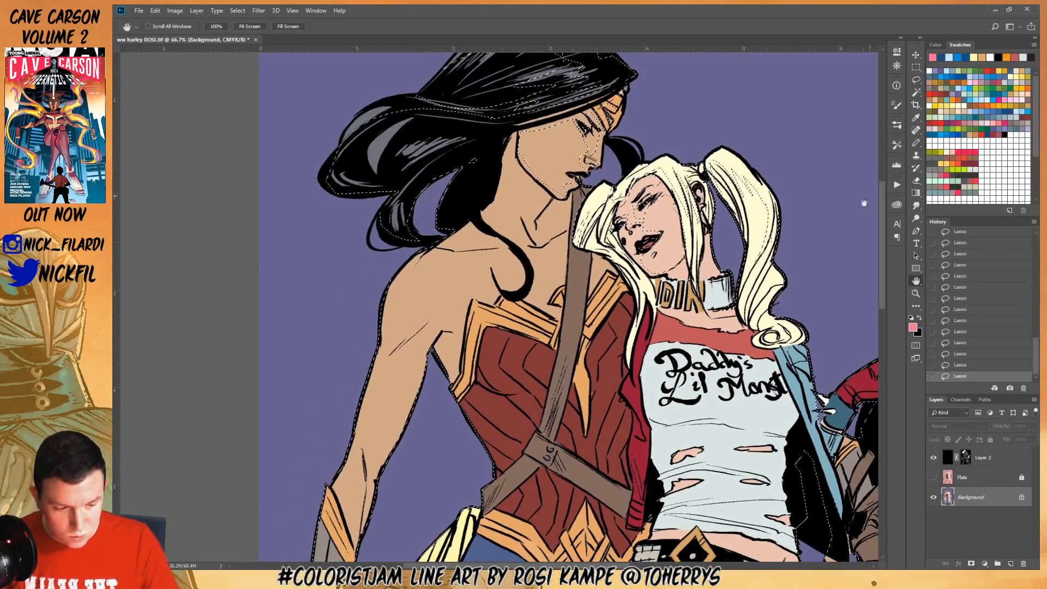
left_click(916, 80)
left_click(917, 281)
mouse_move(830, 225)
left_mouse_down()
mouse_move(804, 241)
mouse_move(793, 308)
left_mouse_up()
left_click(916, 294)
left_click(703, 381, "alt")
left_click(703, 381, "alt")
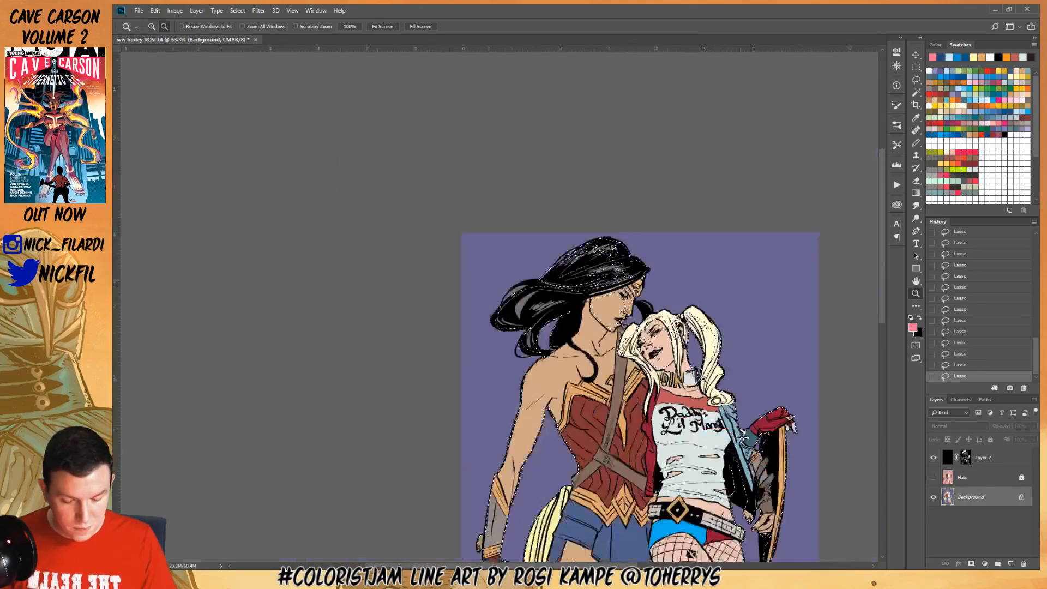
left_click(703, 379, "alt")
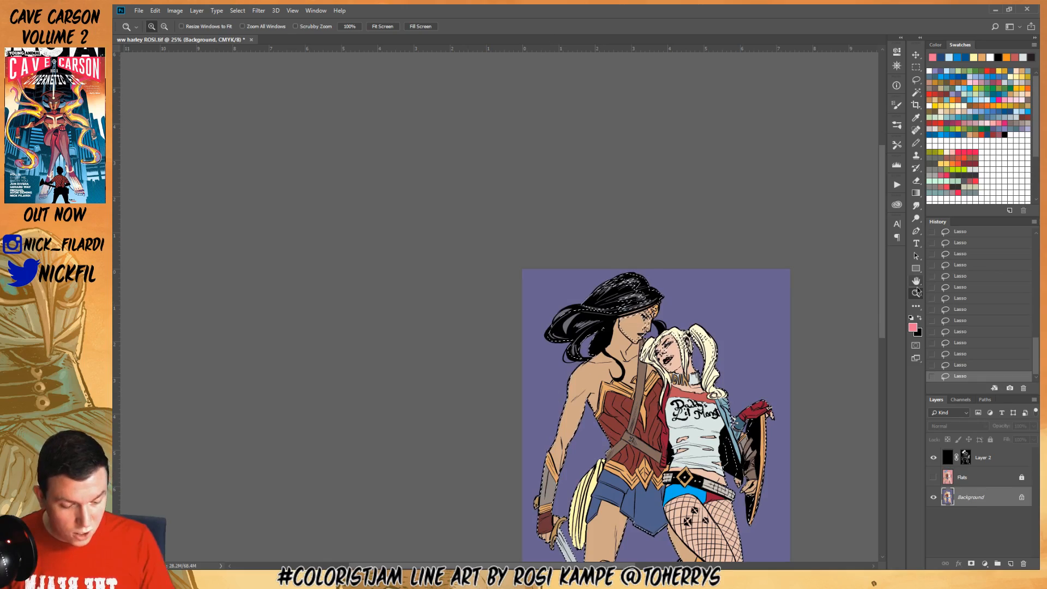
Subtract lassoed areas along Wonder Woman's collarbone and shoulder from the selection
left_click(655, 360)
left_click(917, 281)
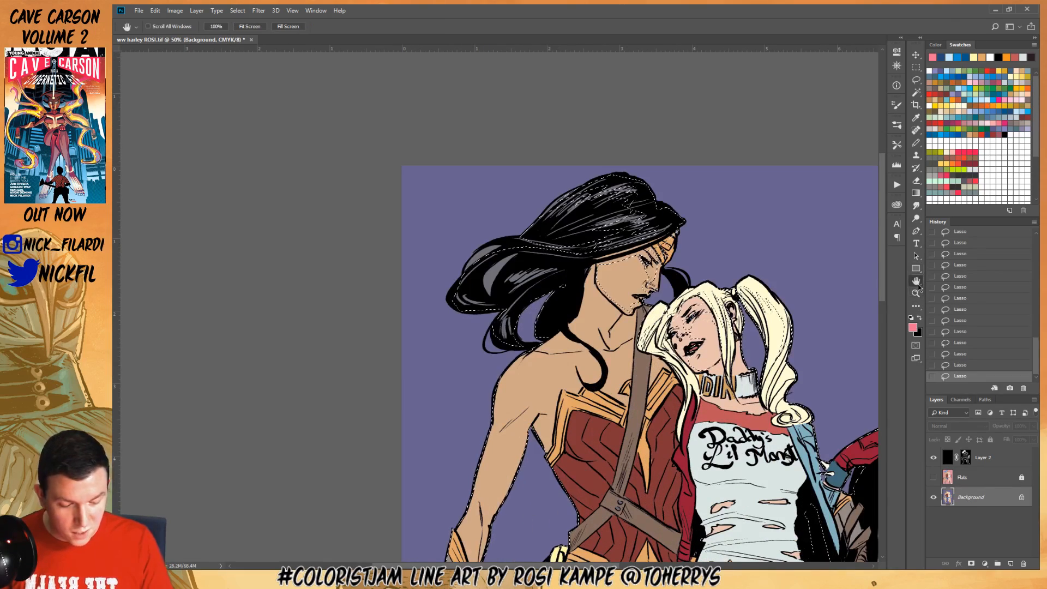
left_click_drag(845, 309, 744, 228)
left_click(916, 80)
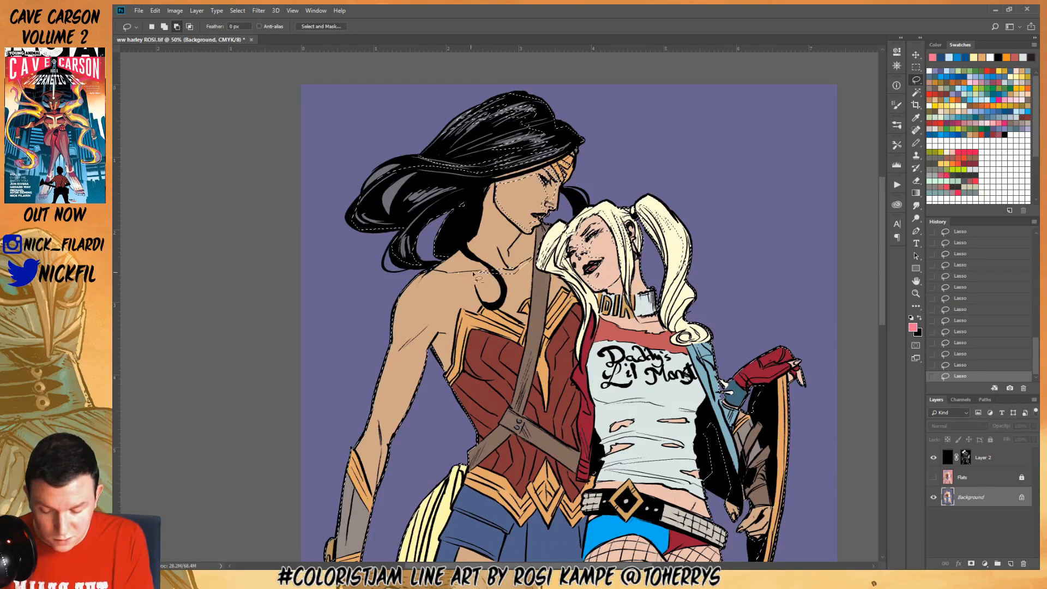
left_click_drag(506, 273, 517, 271)
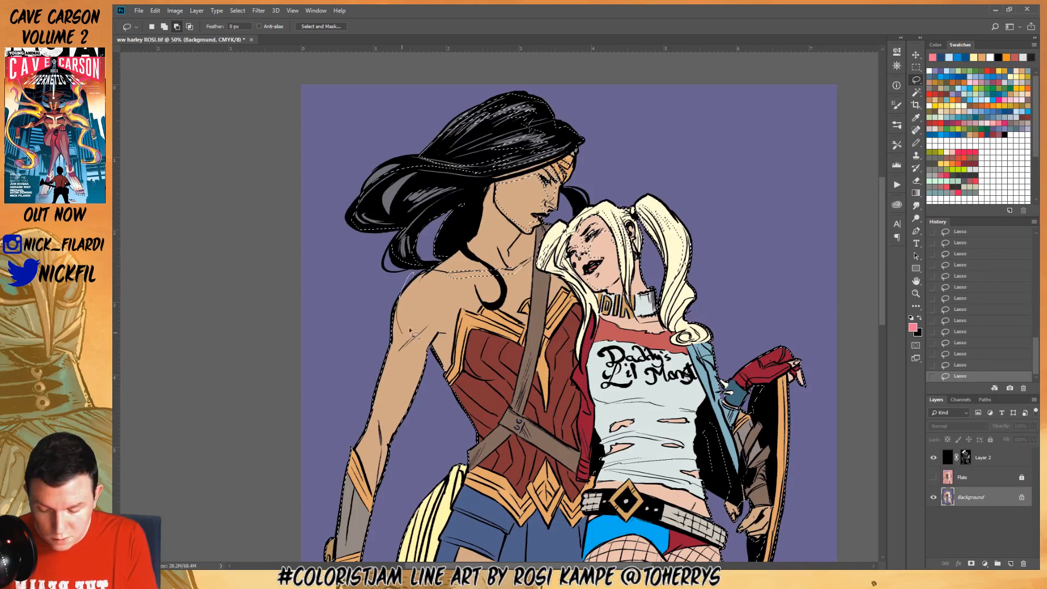
left_click_drag(456, 284, 427, 266)
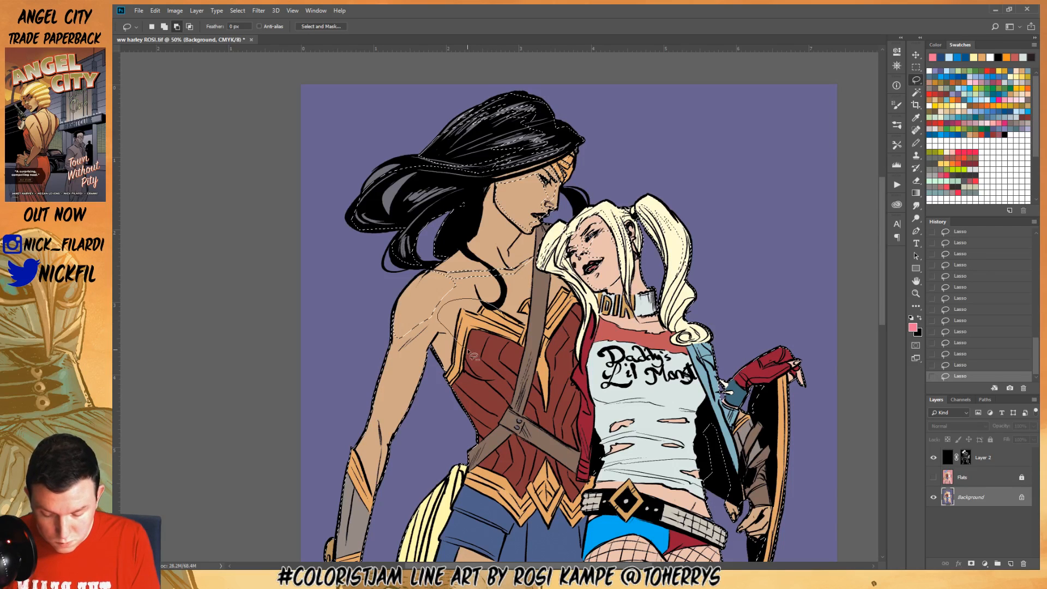
Subtract lassoed areas of Wonder Woman's upper bustier, the front of her shoulder and her chest strap from the selection
mouse_move(468, 350)
left_mouse_down()
mouse_move(537, 358)
mouse_move(579, 320)
mouse_move(507, 314)
left_mouse_up()
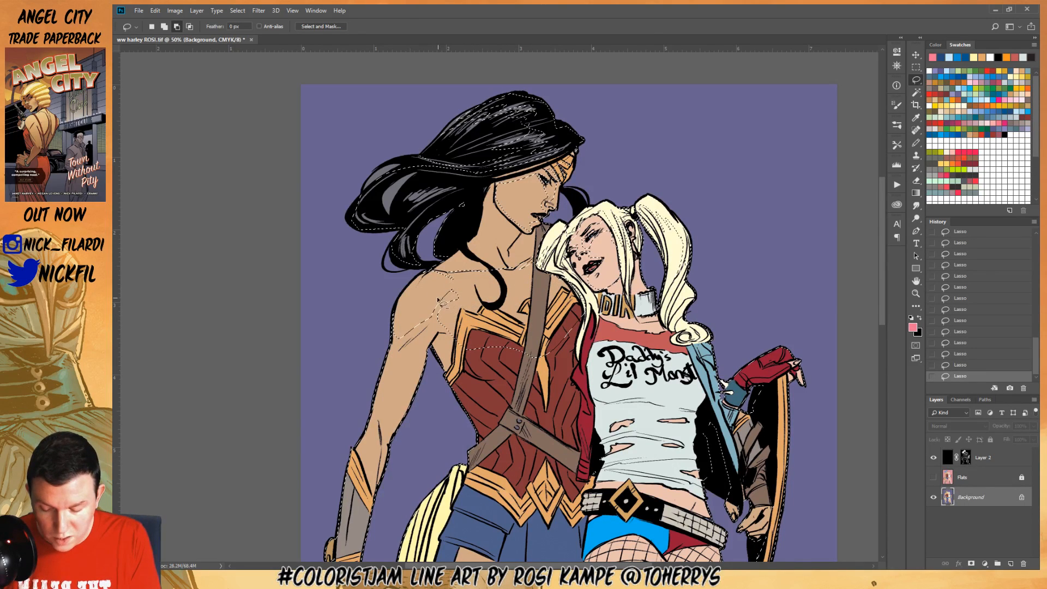
left_click_drag(440, 296, 445, 310)
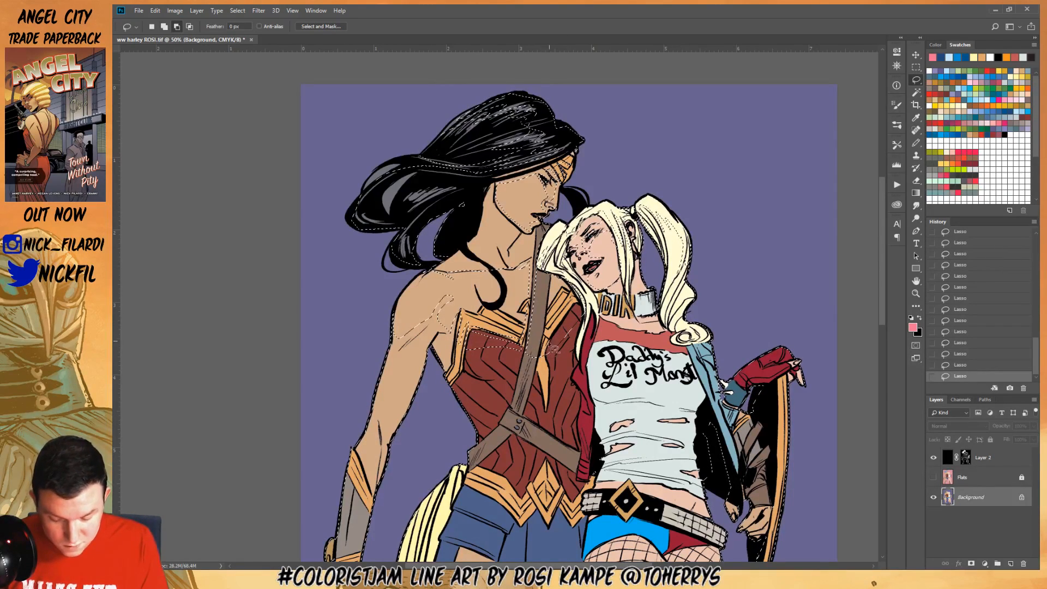
key("alt")
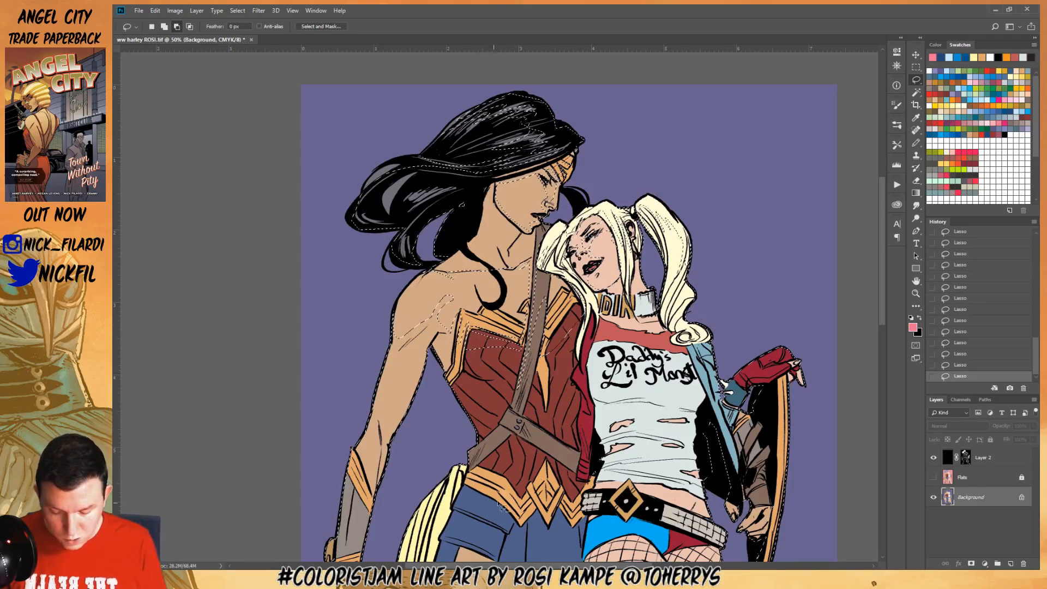
Lasso the side of Wonder Woman's neck and add the upper end of her chest strap back to the selection
key("space")
left_click_drag(599, 443, 620, 331)
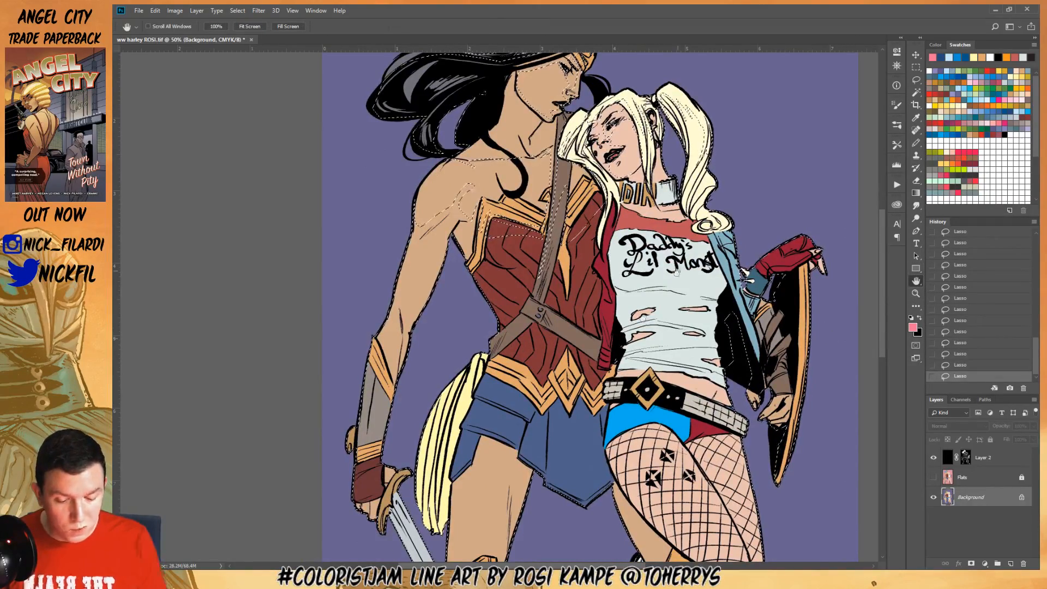
left_click_drag(673, 273, 649, 357)
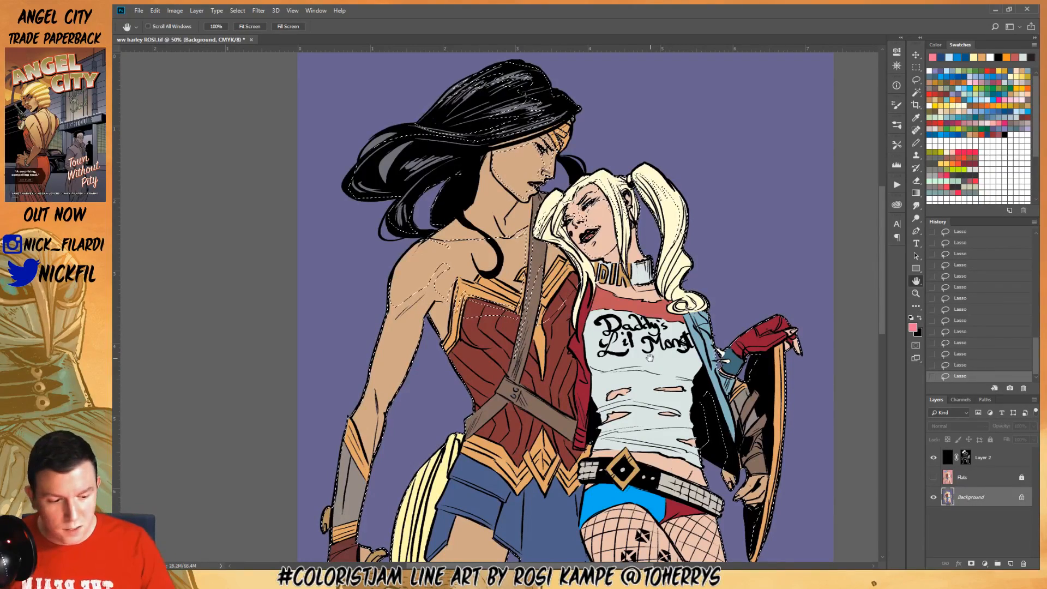
key("l")
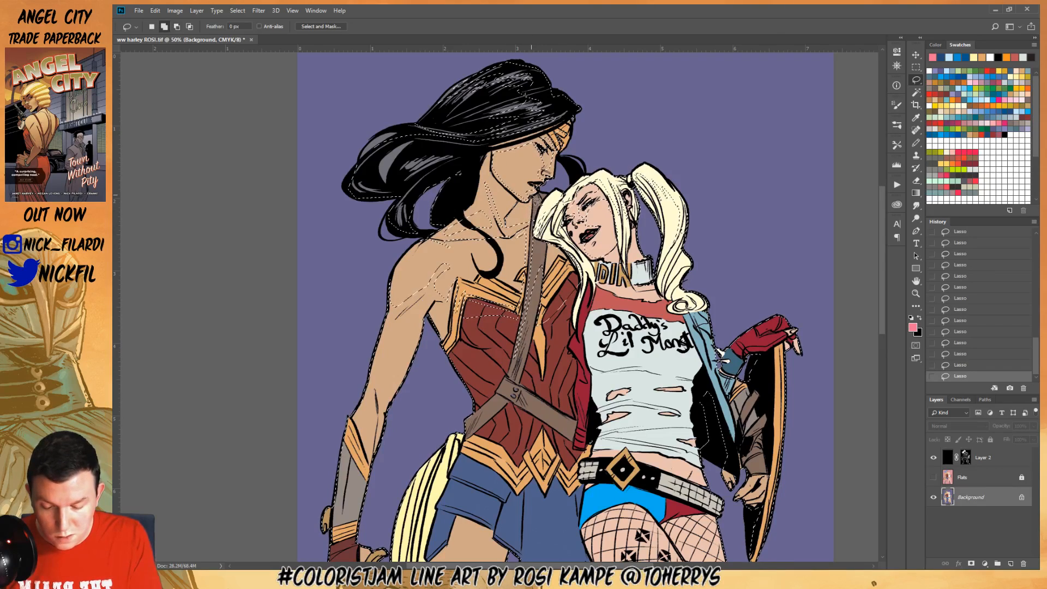
left_click_drag(534, 201, 530, 225)
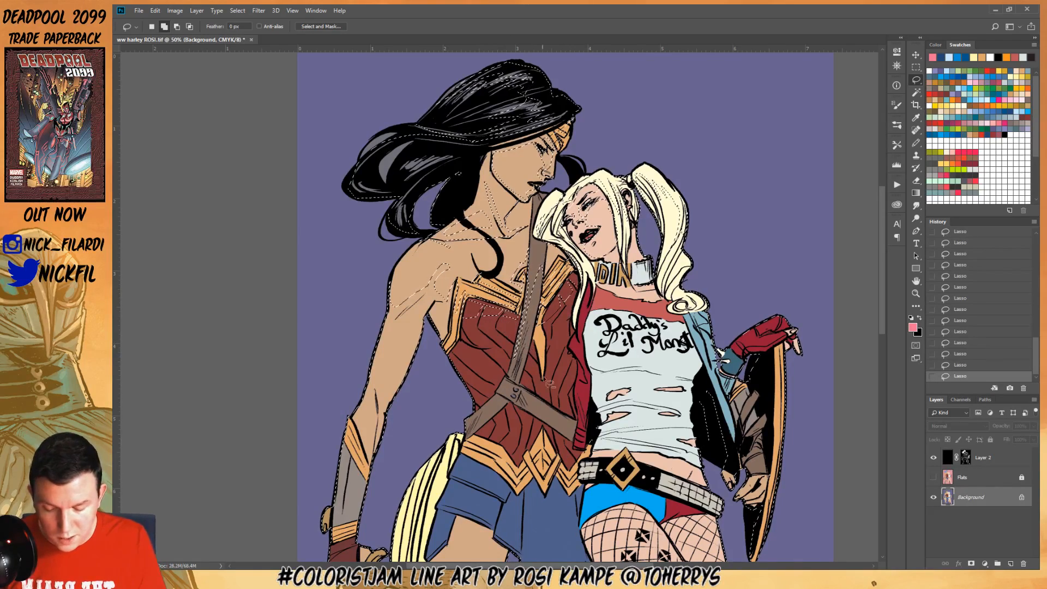
Refine the selection along Wonder Woman's collarbone and upper chest by adding and subtracting small lassoed areas
key("h")
left_click_drag(518, 383, 568, 375)
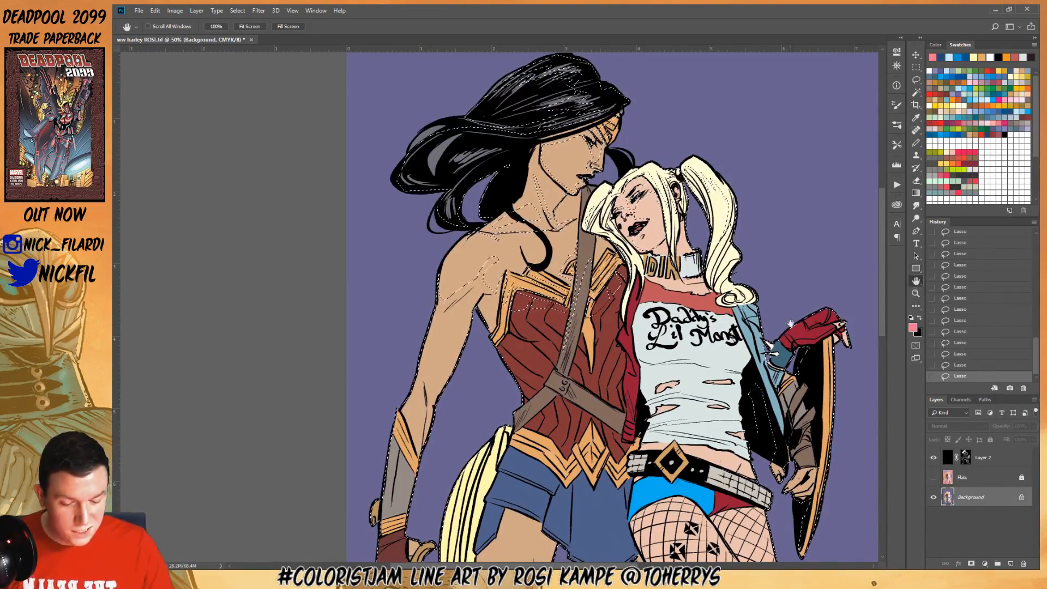
left_click_drag(597, 388, 567, 392)
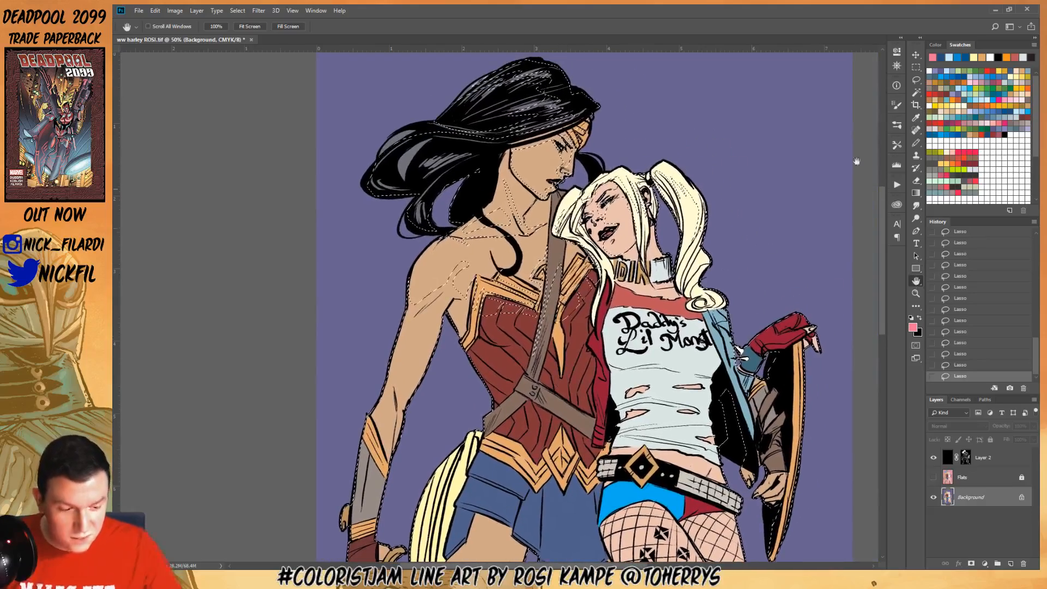
left_click(916, 80)
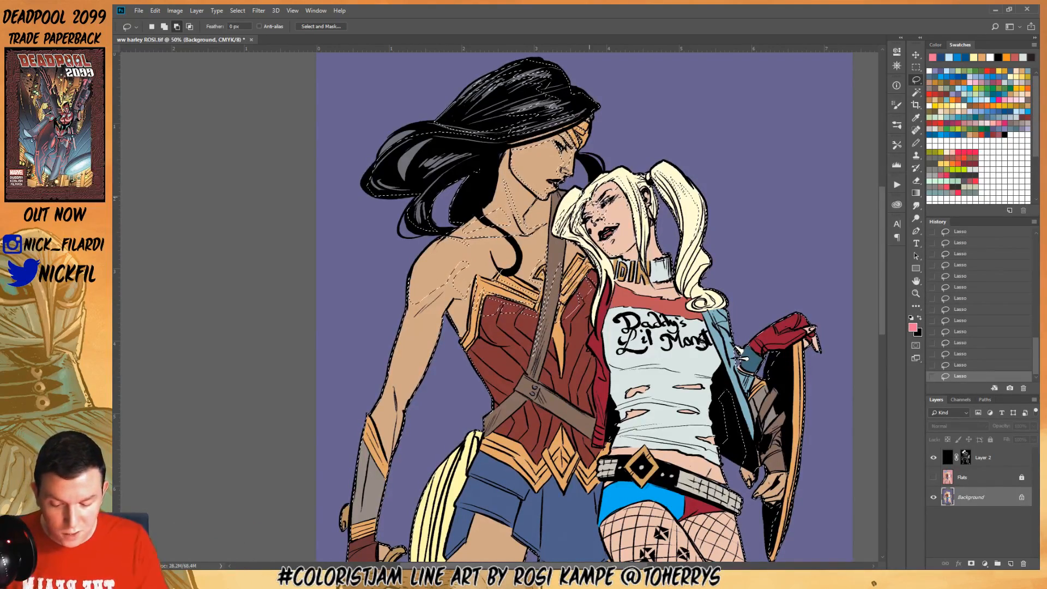
key("shift")
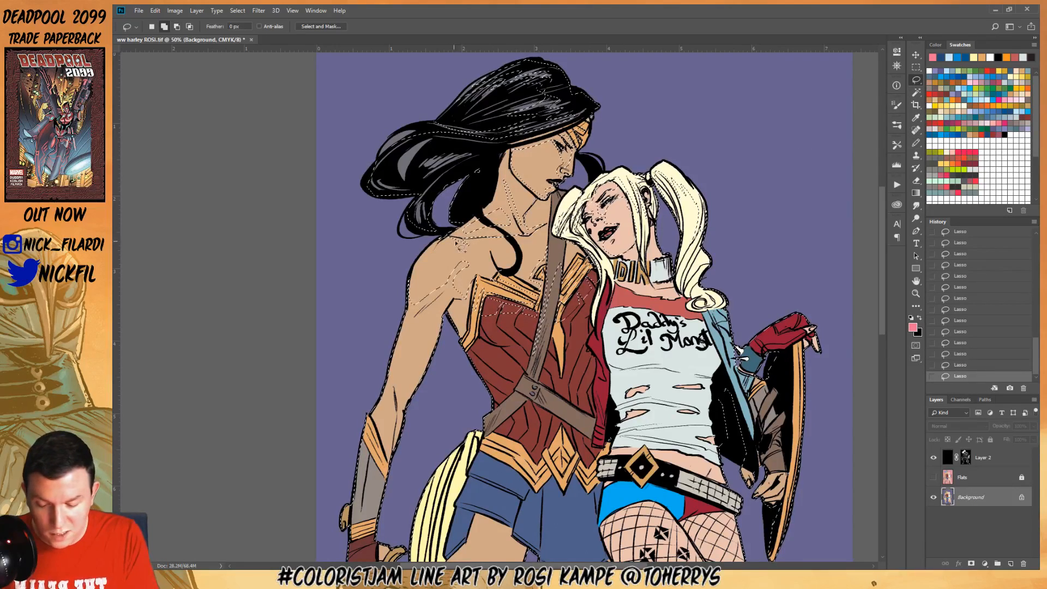
key("alt")
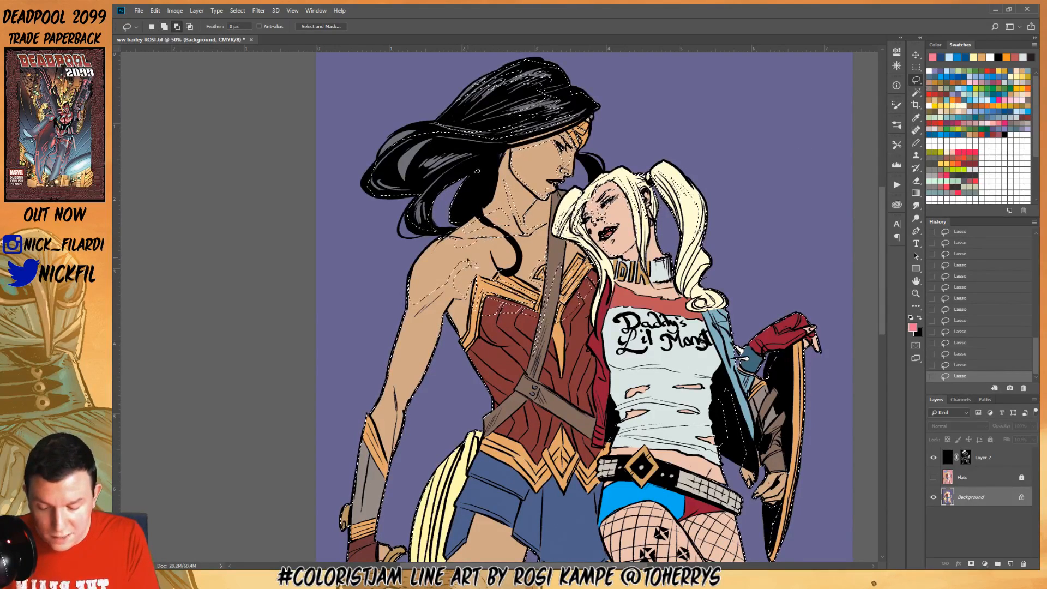
key("shift")
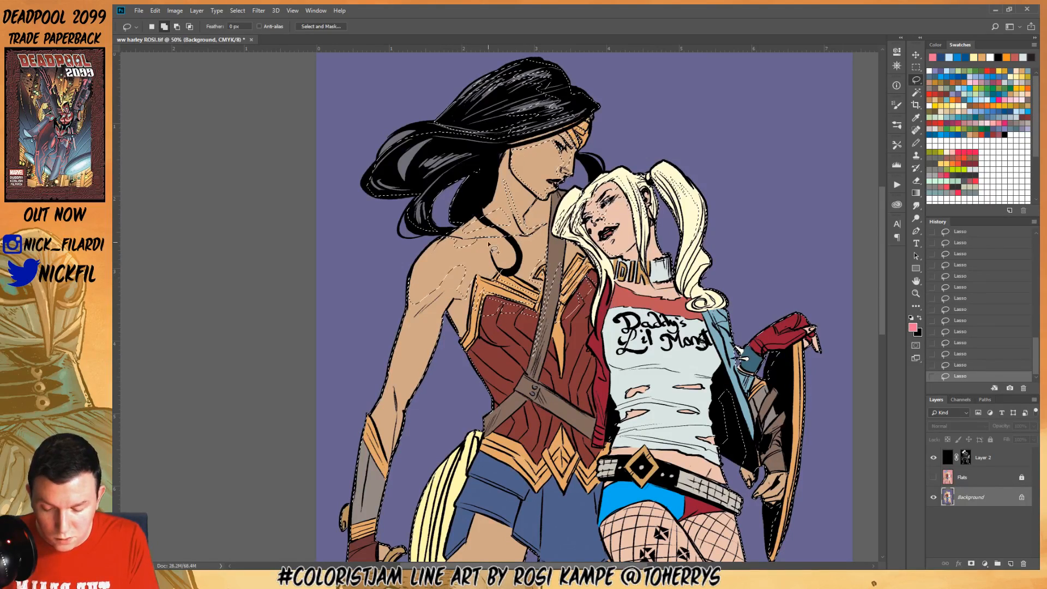
key("alt")
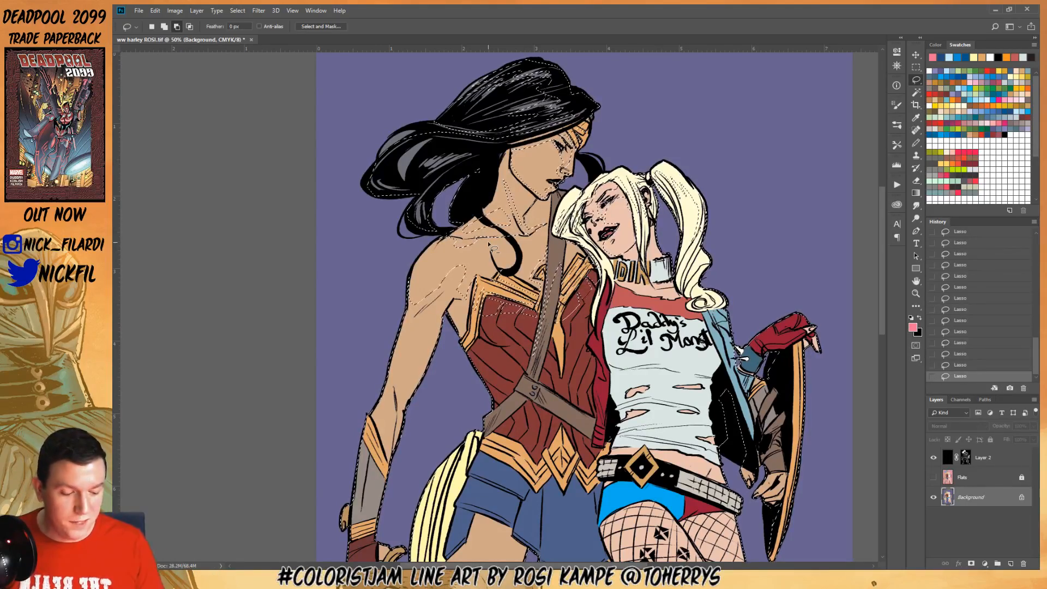
Subtract lassoed areas down Wonder Woman's sword arm from the shoulder to the elbow, refining the edges of the selection
left_click(917, 282)
mouse_move(581, 457)
left_mouse_down()
mouse_move(632, 384)
mouse_move(613, 376)
left_mouse_up()
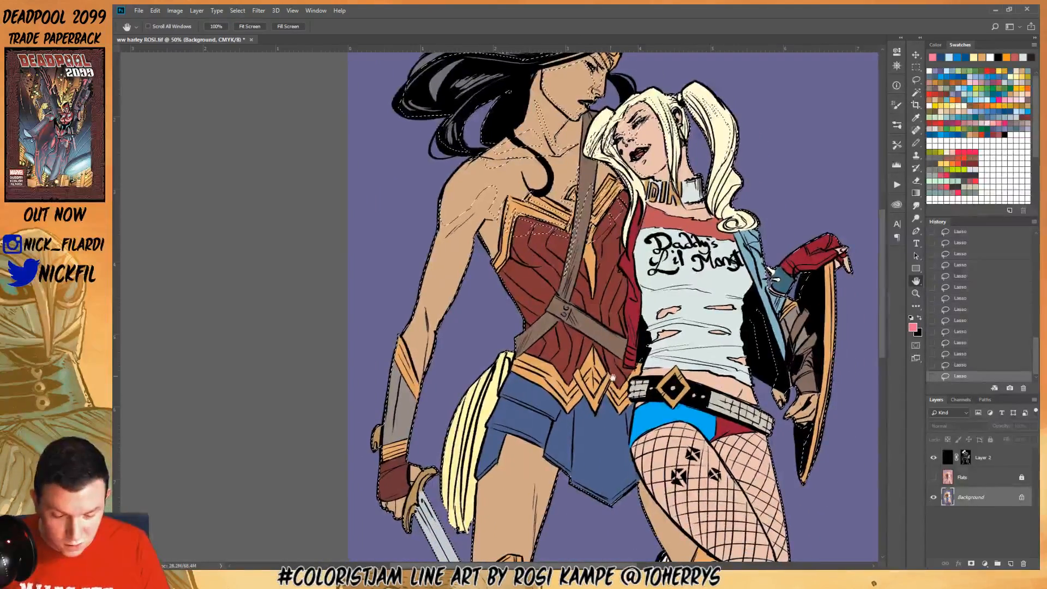
left_click_drag(688, 106, 649, 166)
left_click(916, 80)
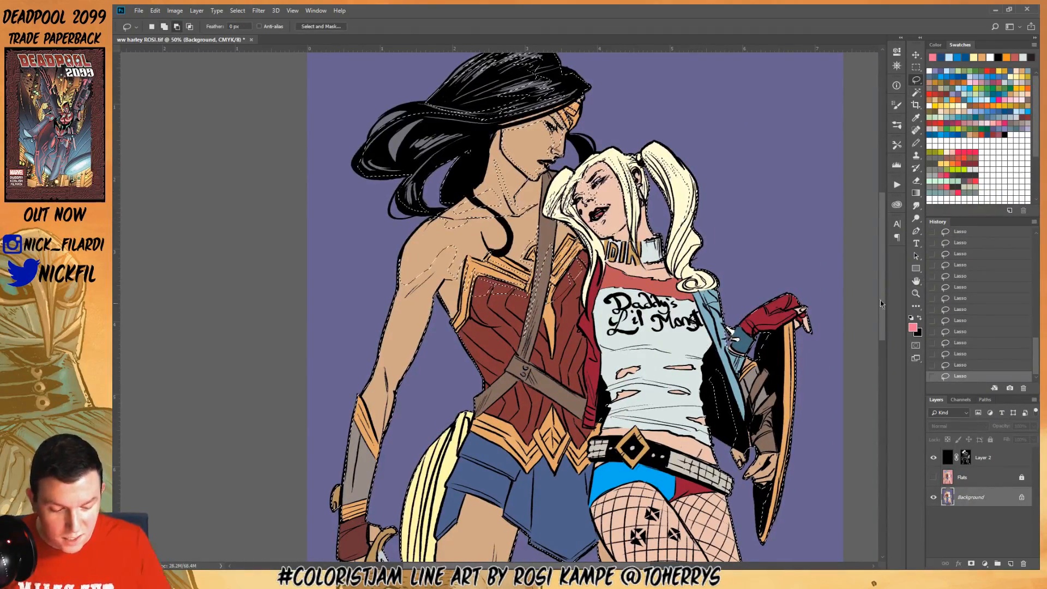
left_click(916, 281)
left_click_drag(654, 327, 720, 275)
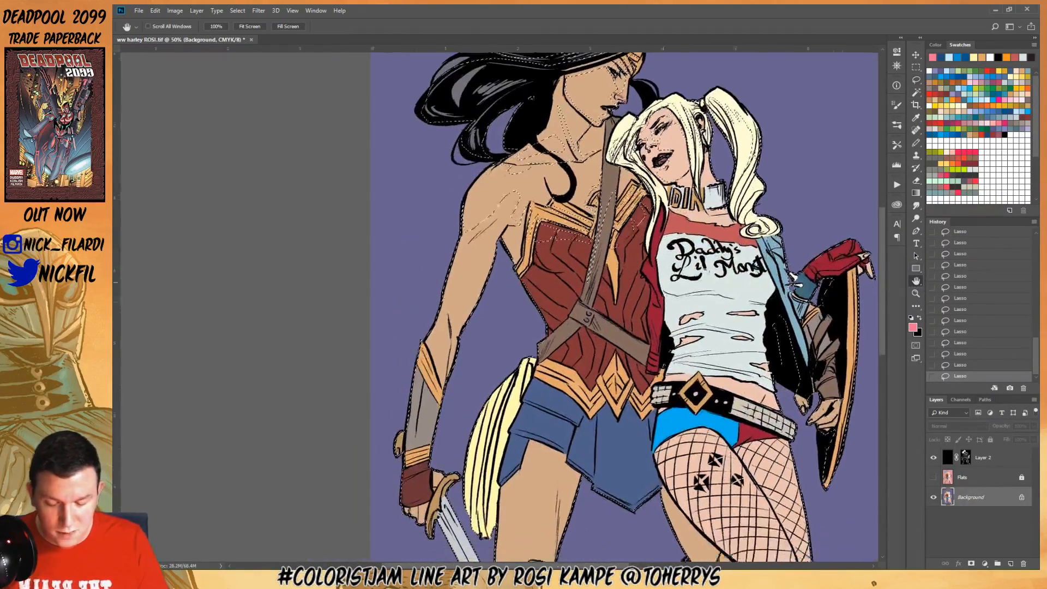
left_click(916, 80)
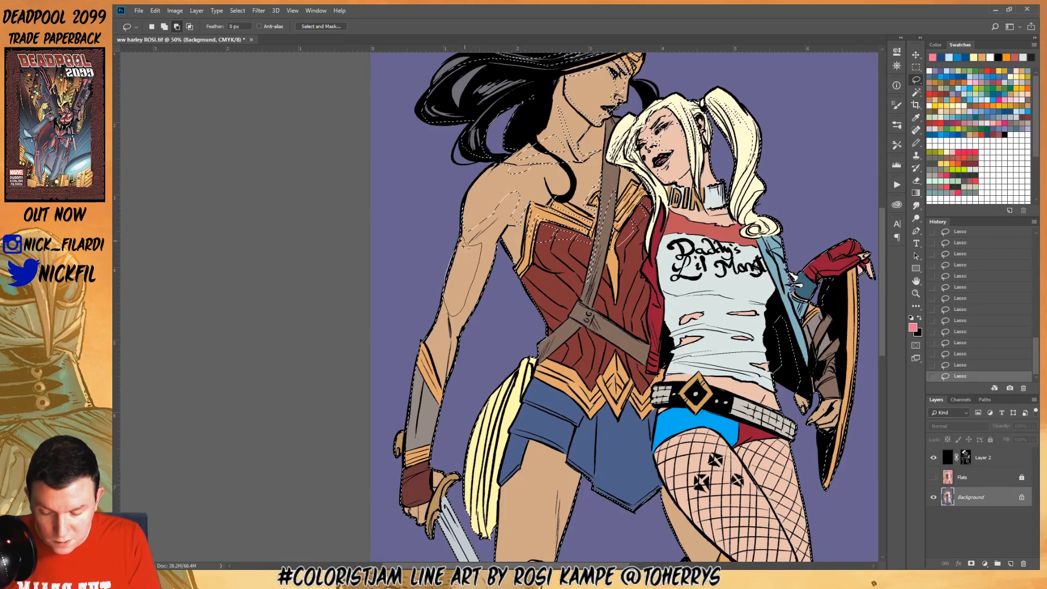
key("shift")
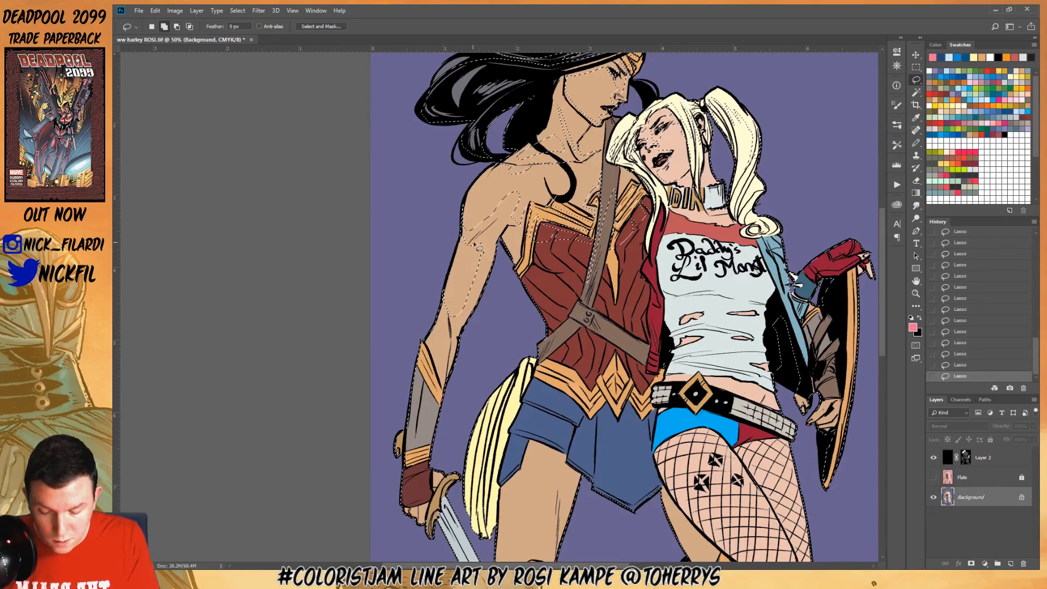
mouse_move(488, 248)
left_mouse_down("alt")
mouse_move(471, 292)
mouse_move(484, 255)
left_mouse_up("alt")
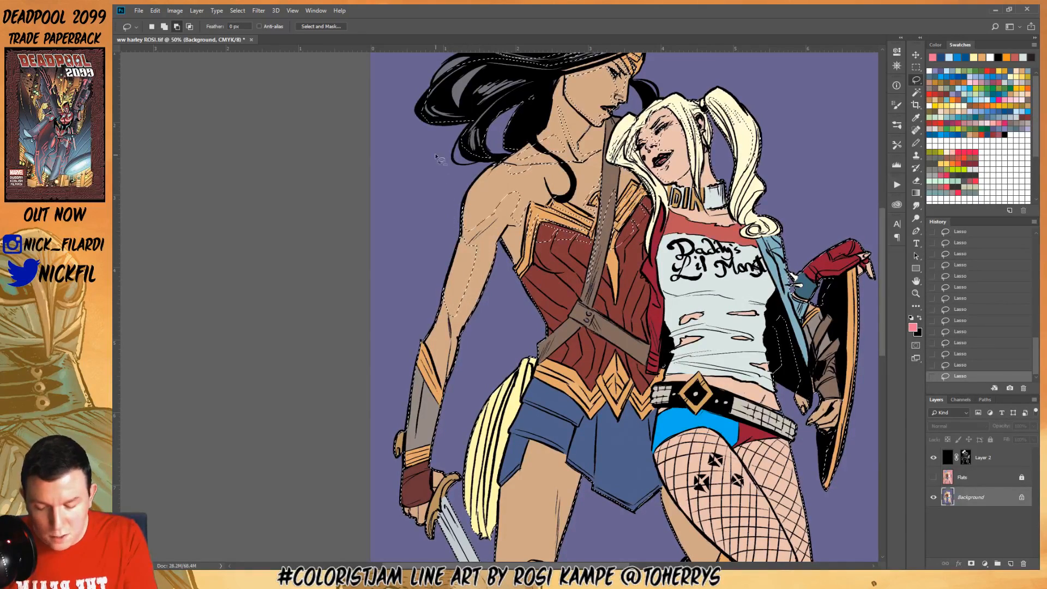
left_click_drag(453, 200, 455, 197, "alt")
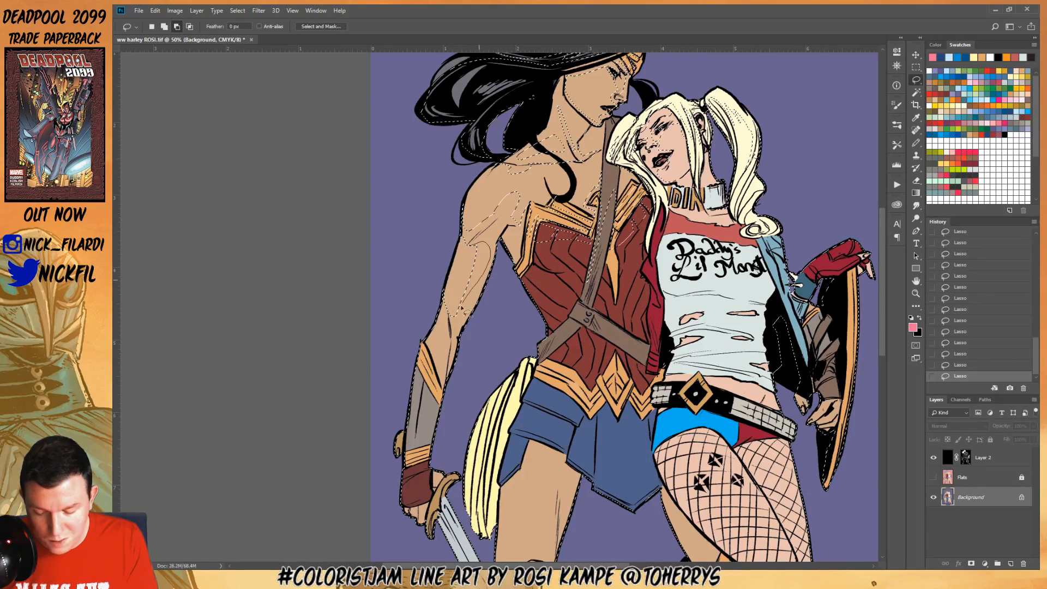
mouse_move(472, 254)
left_mouse_down("alt")
mouse_move(490, 250)
mouse_move(454, 321)
left_mouse_up("alt")
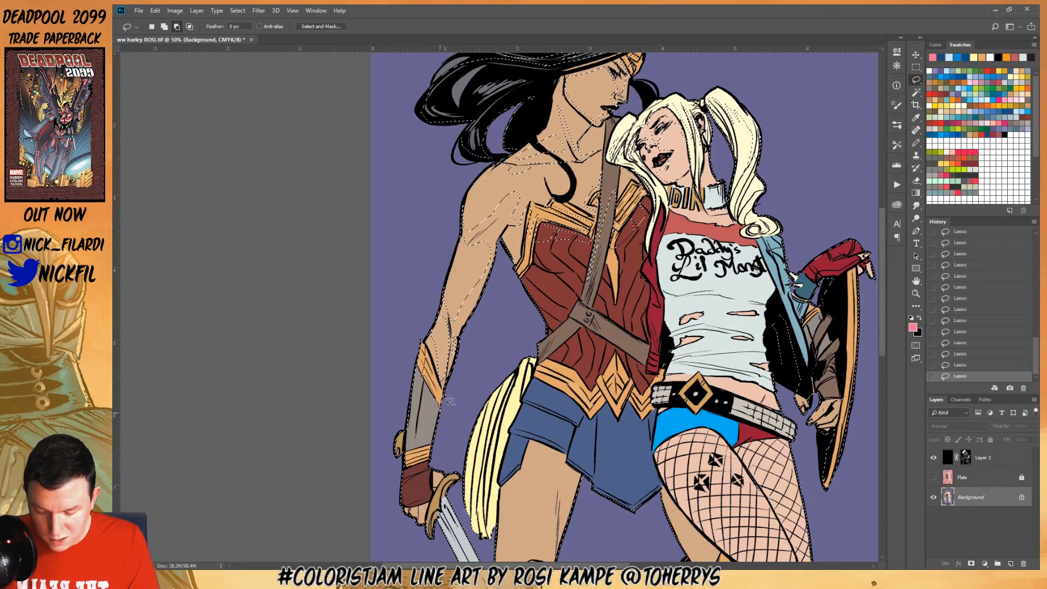
Subtract lassoed areas of Wonder Woman's forearm, bracer and glove on the sword arm from the selection
key("space")
left_click_drag(541, 399, 594, 330)
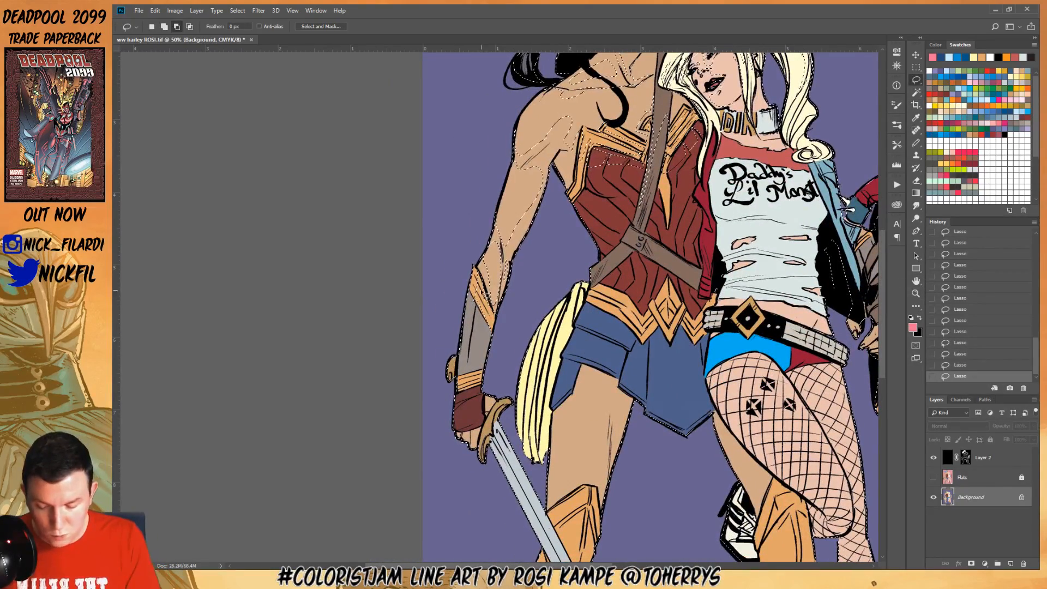
left_click_drag(481, 291, 482, 275)
key("alt")
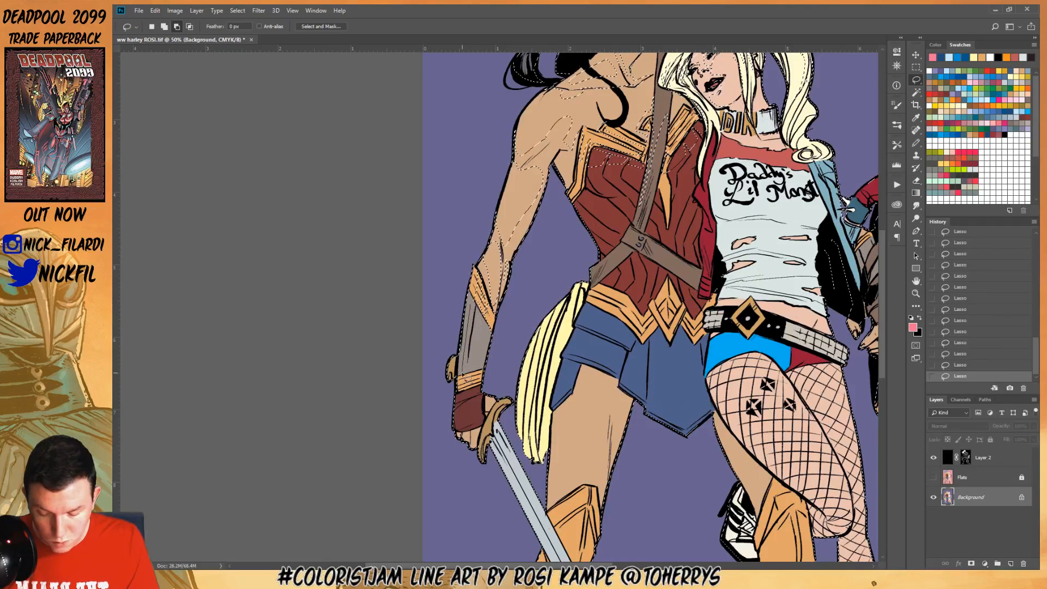
left_click_drag(475, 315, 477, 313)
mouse_move(477, 372)
left_mouse_down()
mouse_move(480, 322)
mouse_move(480, 366)
mouse_move(490, 331)
left_mouse_up()
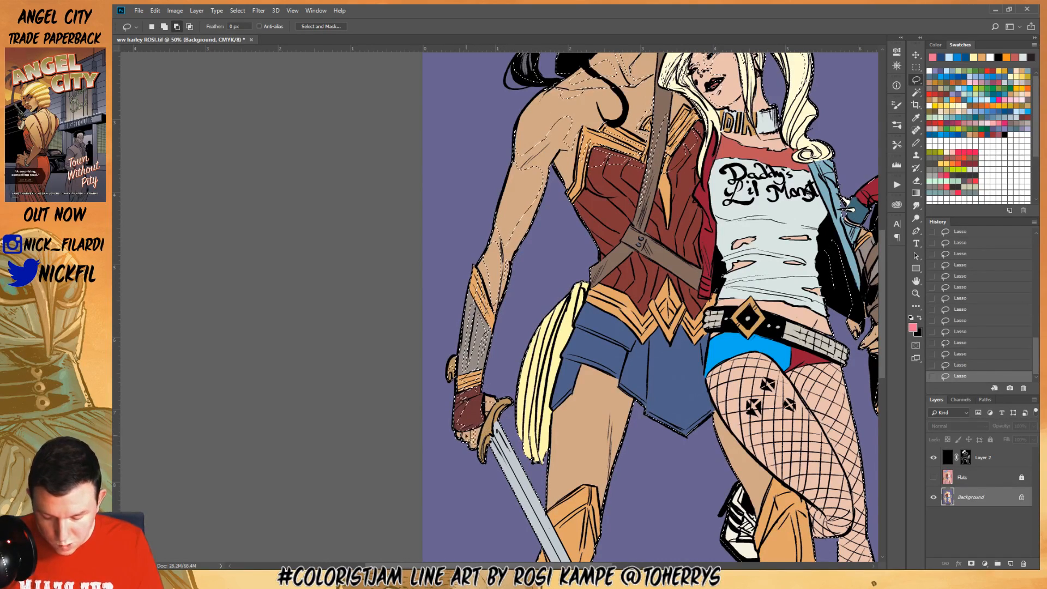
Adjust the selection around Wonder Woman's armpit and the upper edge of her bustier with added and subtracted lasso areas
key("h")
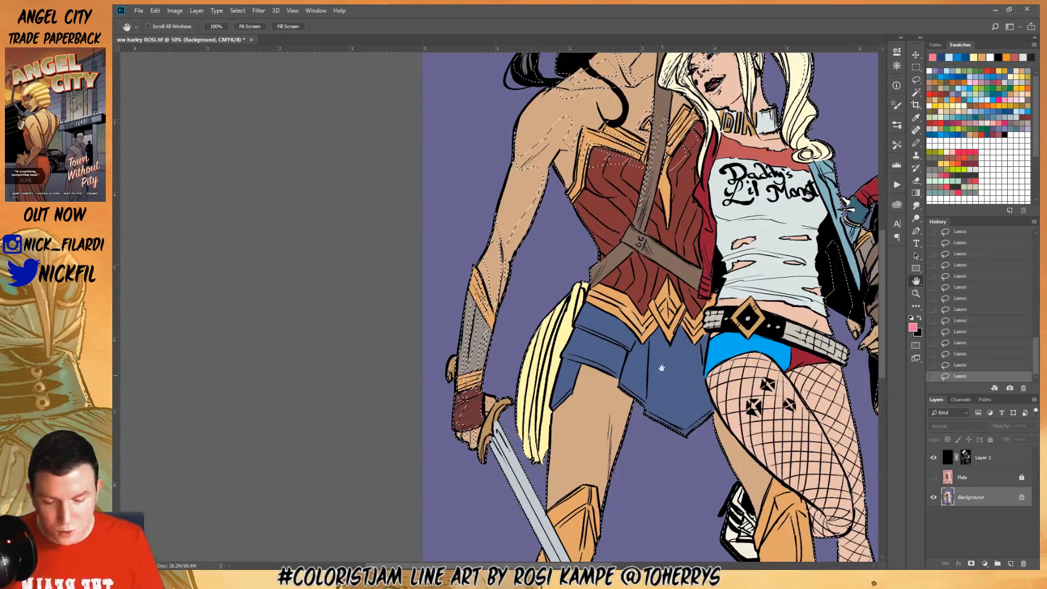
left_click_drag(662, 368, 558, 463)
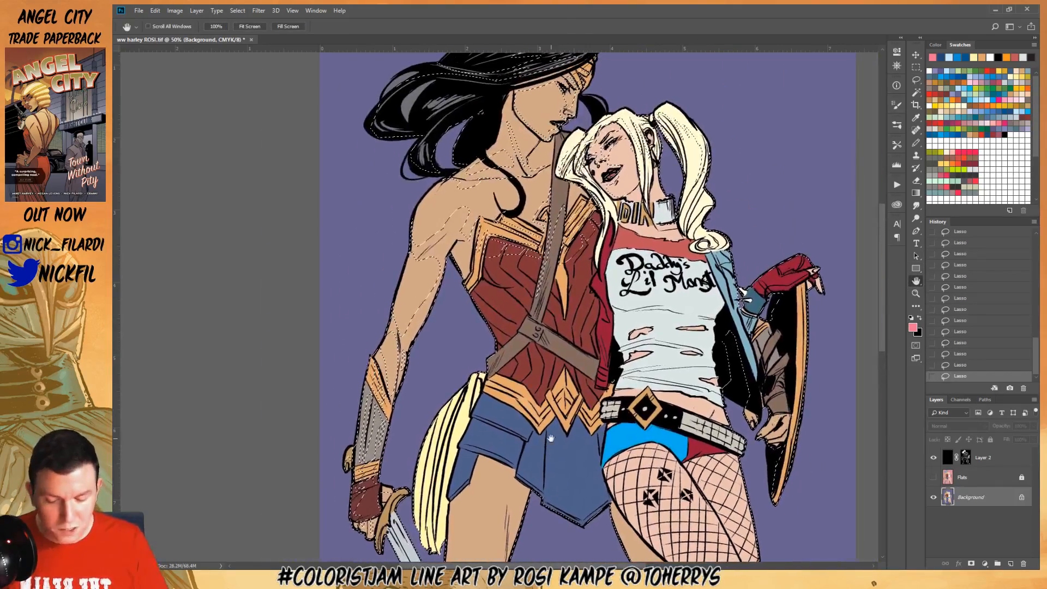
left_click(916, 80)
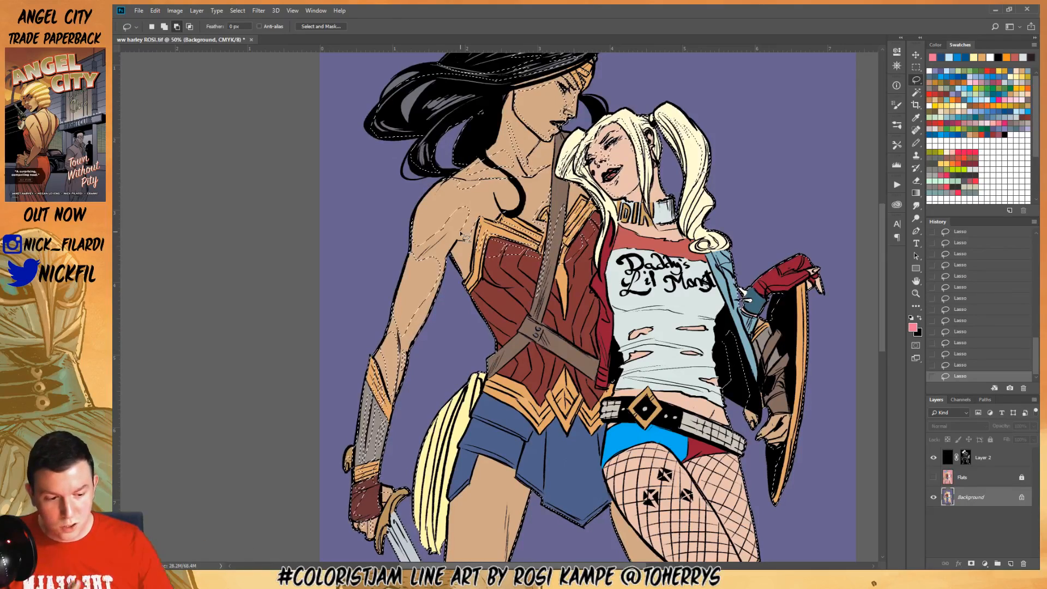
key("shift")
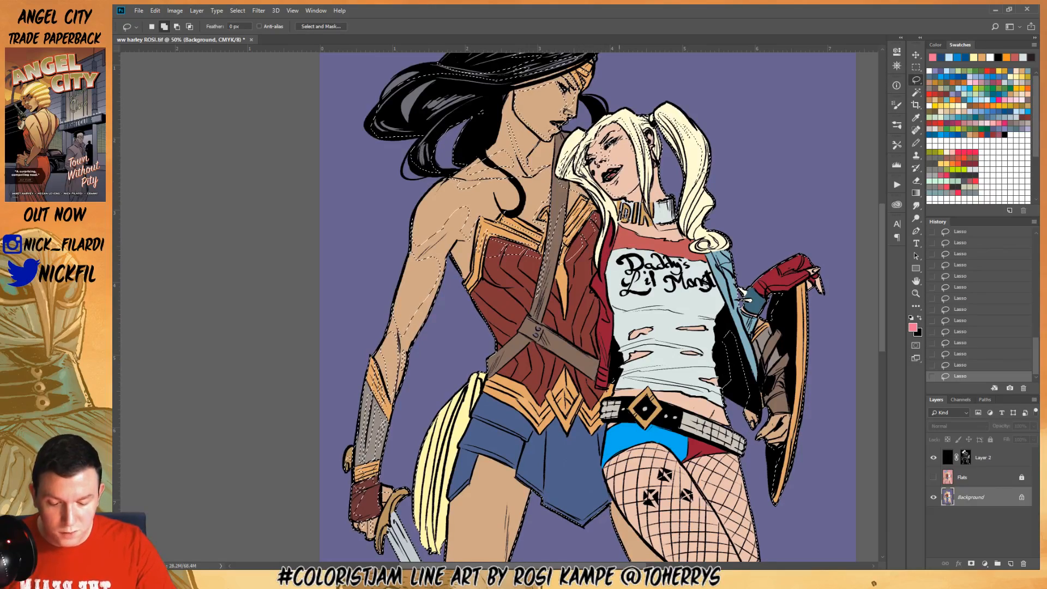
key("alt")
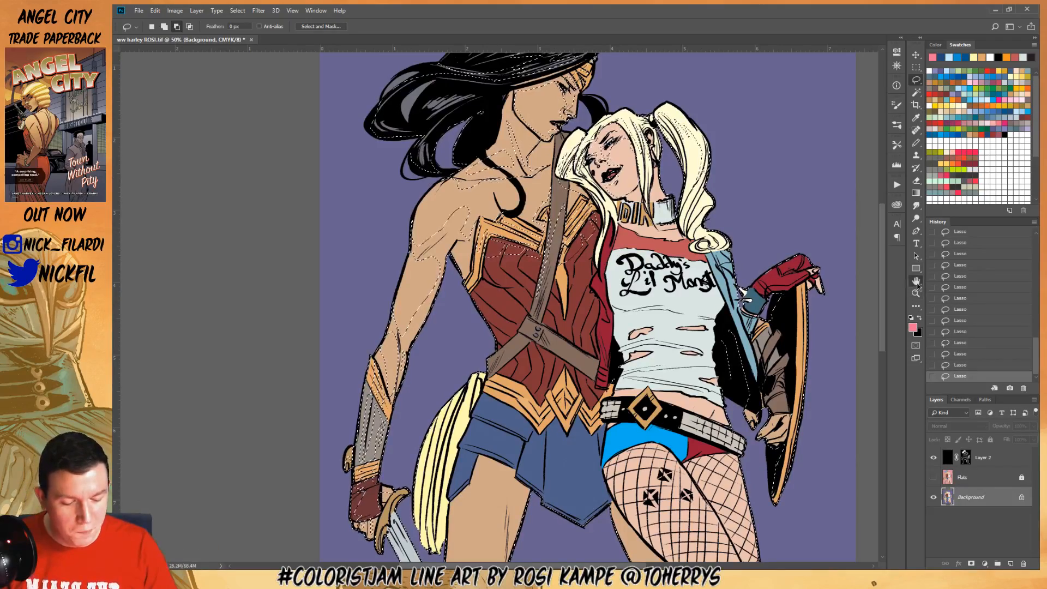
Lasso Wonder Woman's leather straps around the buckle where they cross at her waist to refine the selection
key("space")
mouse_move(638, 394)
left_mouse_down()
mouse_move(637, 343)
mouse_move(635, 370)
left_mouse_up()
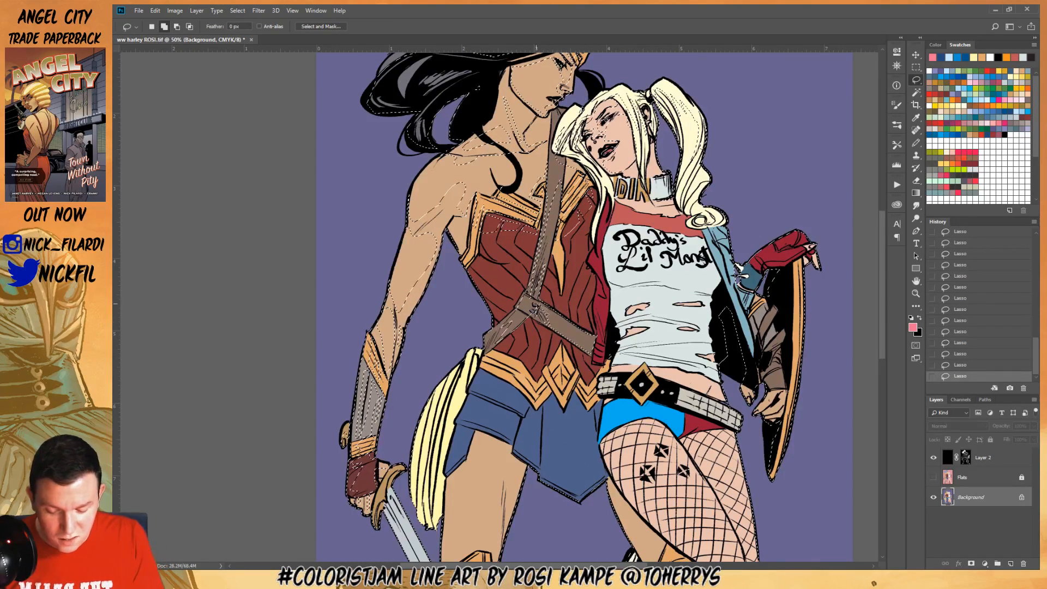
left_click_drag(531, 310, 539, 297)
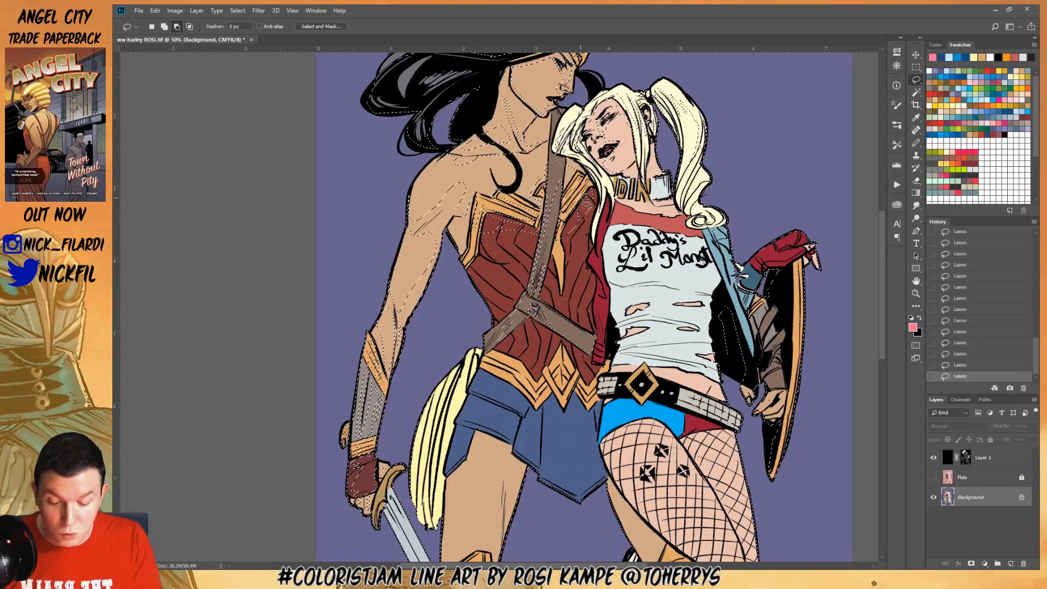
Subtract lassoed areas of the red bustier beside Harley's jacket and along Wonder Woman's ribs from the selection
left_click_drag(585, 205, 592, 195)
key("alt")
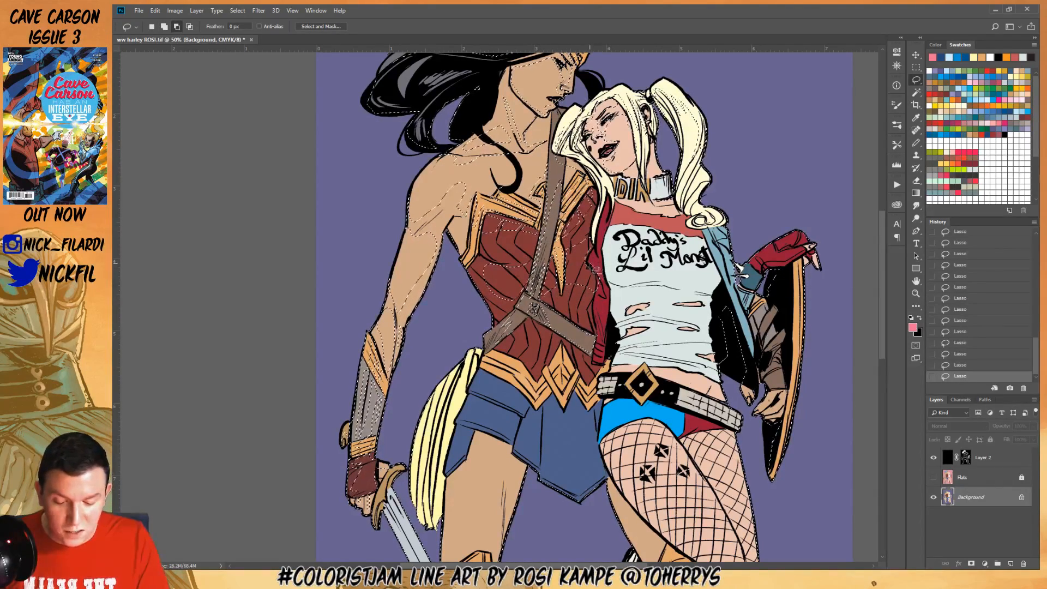
mouse_move(600, 272)
left_mouse_down()
mouse_move(604, 288)
mouse_move(604, 245)
mouse_move(596, 294)
left_mouse_up()
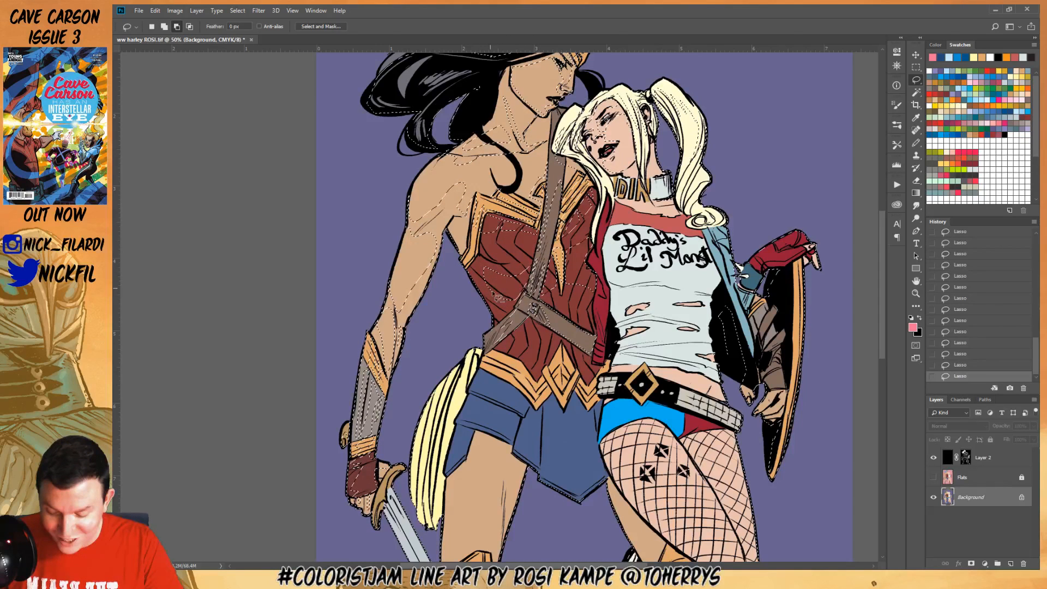
left_click_drag(512, 321, 501, 334)
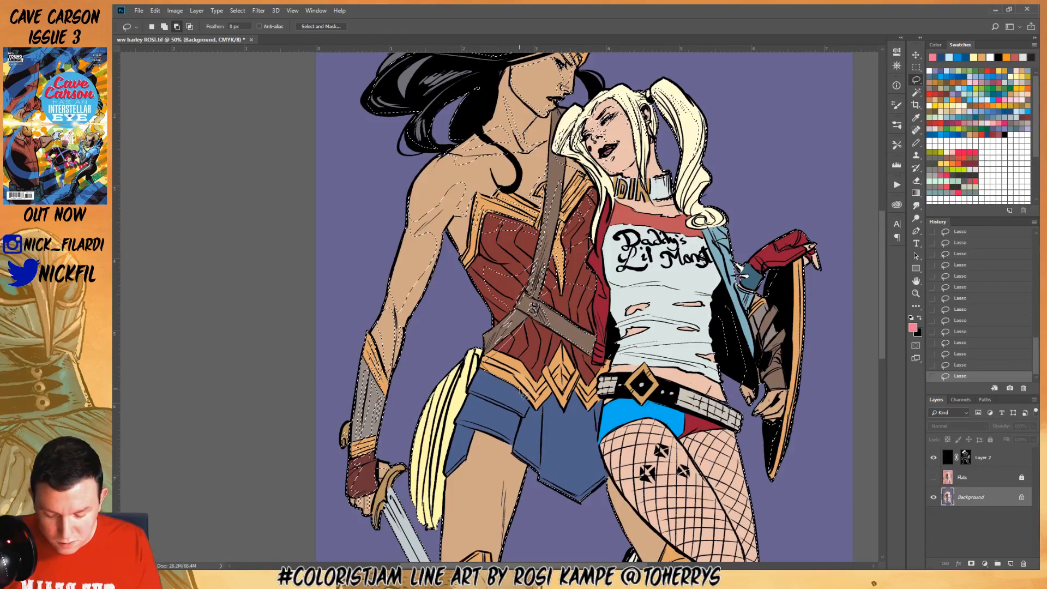
Lasso areas of Wonder Woman's lower bustier and gold waistband to refine their part of the selection
mouse_move(524, 365)
left_mouse_down()
mouse_move(541, 387)
mouse_move(564, 351)
mouse_move(556, 373)
mouse_move(565, 393)
mouse_move(568, 348)
mouse_move(571, 386)
mouse_move(580, 362)
mouse_move(529, 317)
left_mouse_up()
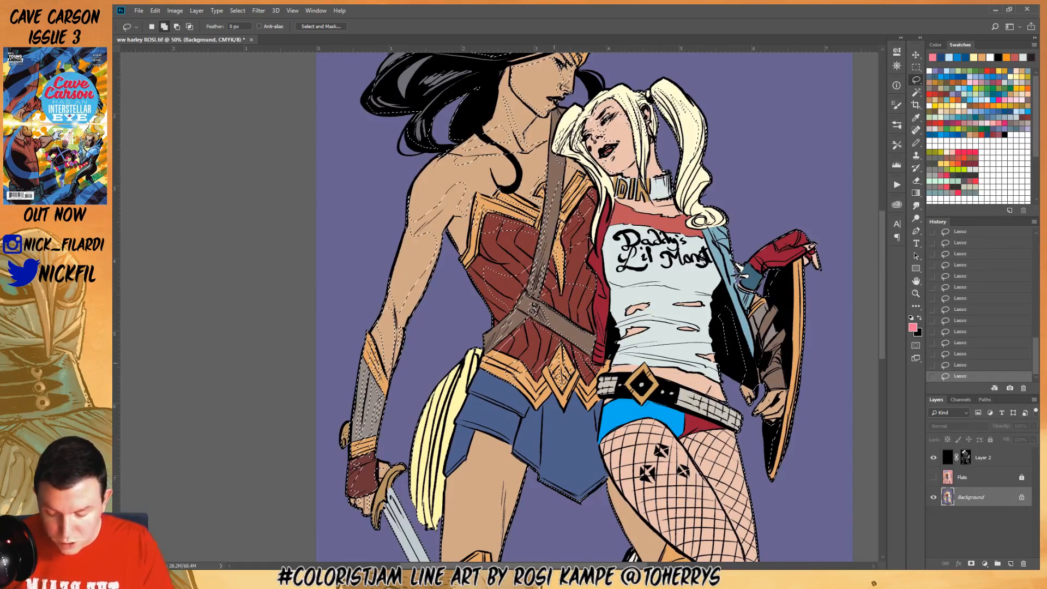
mouse_move(536, 404)
left_mouse_down()
mouse_move(527, 371)
mouse_move(542, 396)
left_mouse_up()
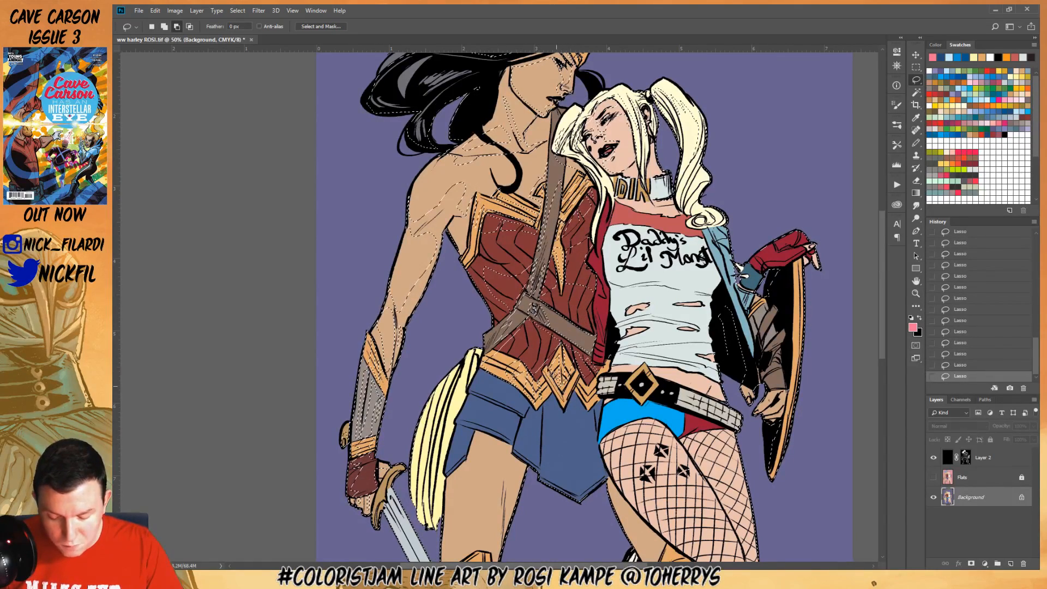
mouse_move(568, 362)
left_mouse_down()
mouse_move(571, 380)
mouse_move(579, 368)
left_mouse_up()
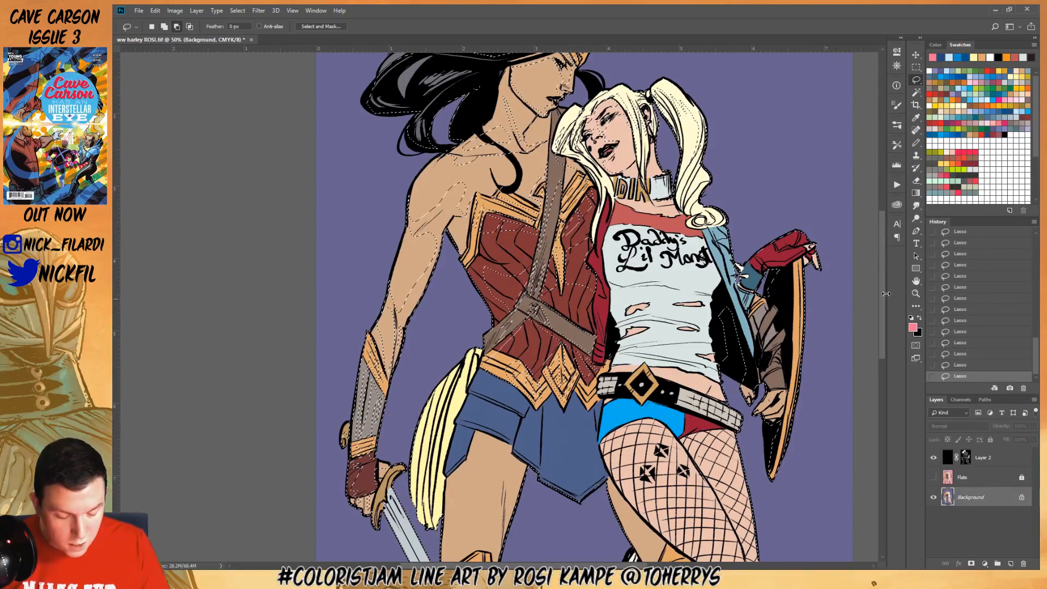
key("space")
mouse_move(674, 394)
left_mouse_down()
mouse_move(690, 334)
mouse_move(662, 432)
left_mouse_up()
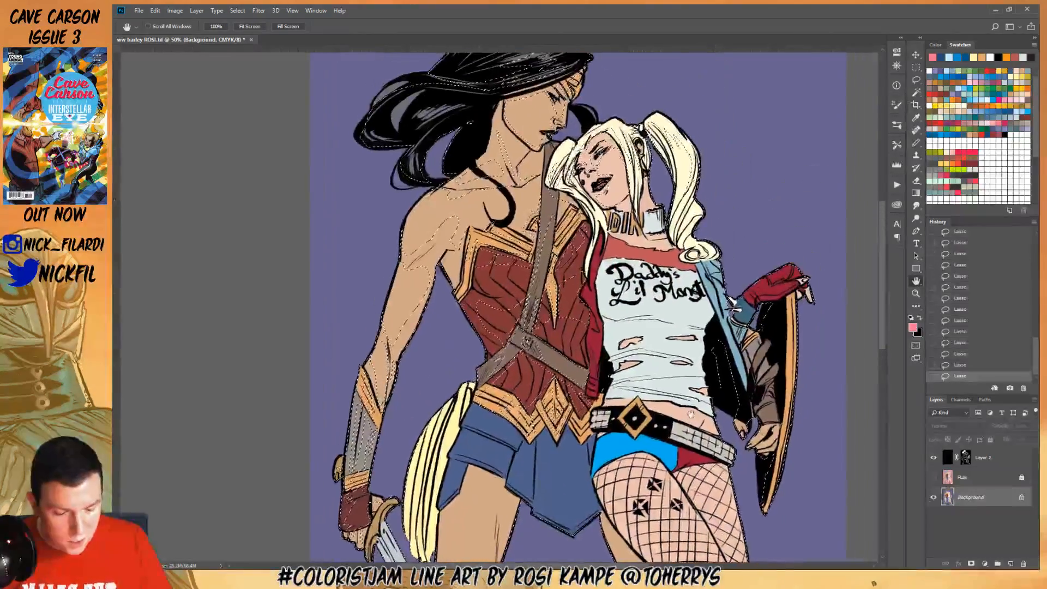
left_click(917, 80)
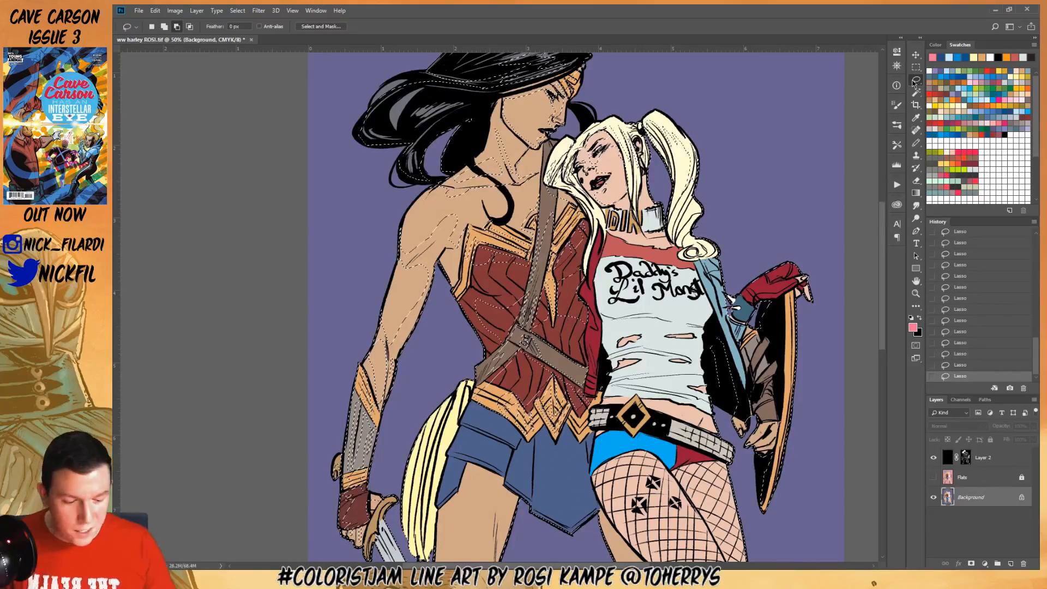
left_click(917, 280)
left_click_drag(590, 441, 641, 326)
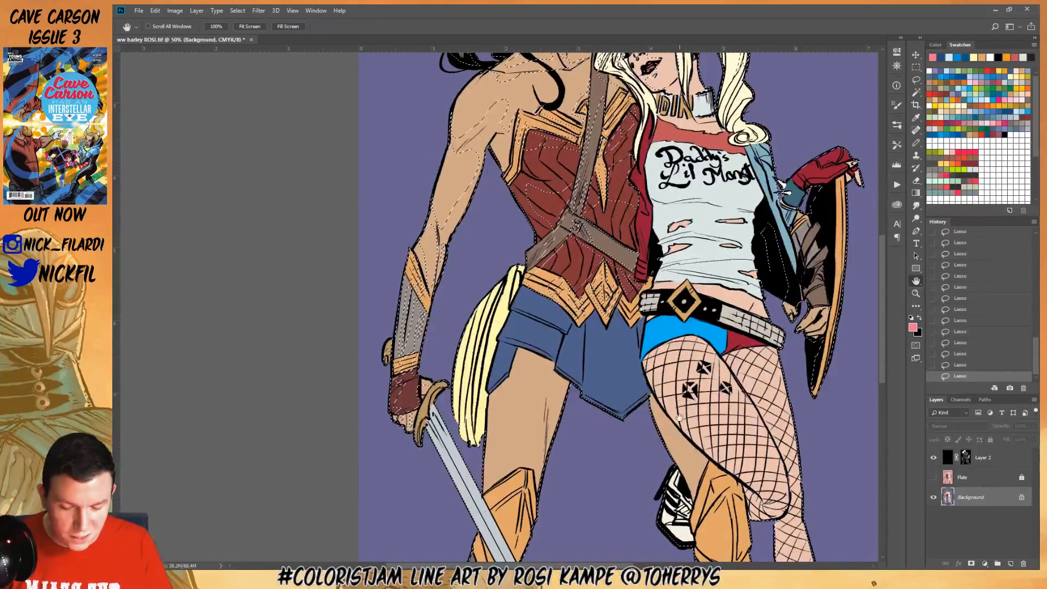
left_click_drag(679, 418, 666, 450)
key("l")
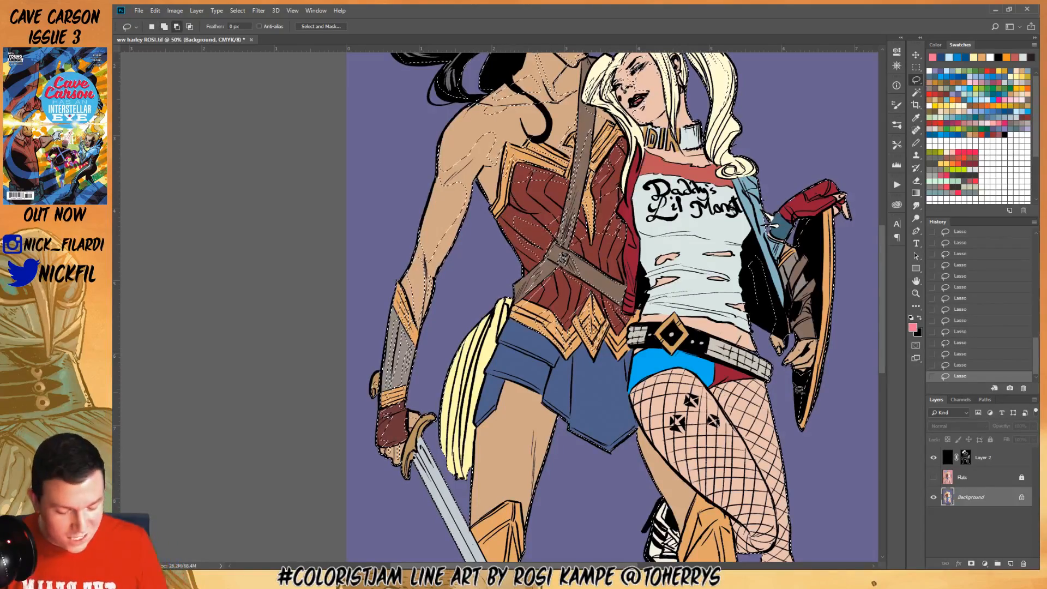
Refine the selection on the coiled golden rope at Wonder Woman's hip with lassoed areas along its strands
key("space")
left_click_drag(697, 317, 623, 342)
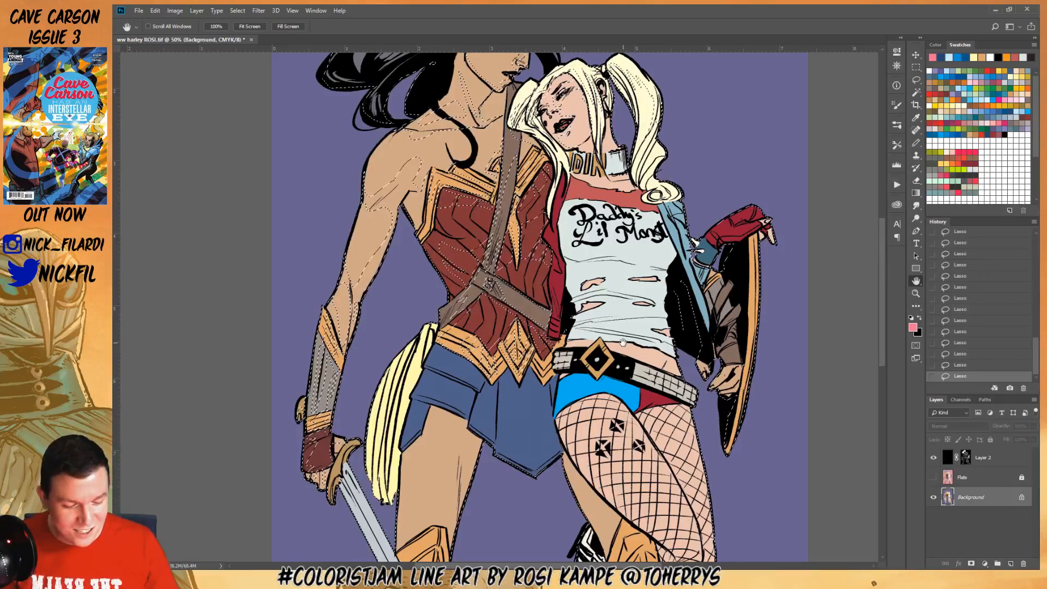
left_click_drag(607, 335, 611, 414)
key("ctrl+r")
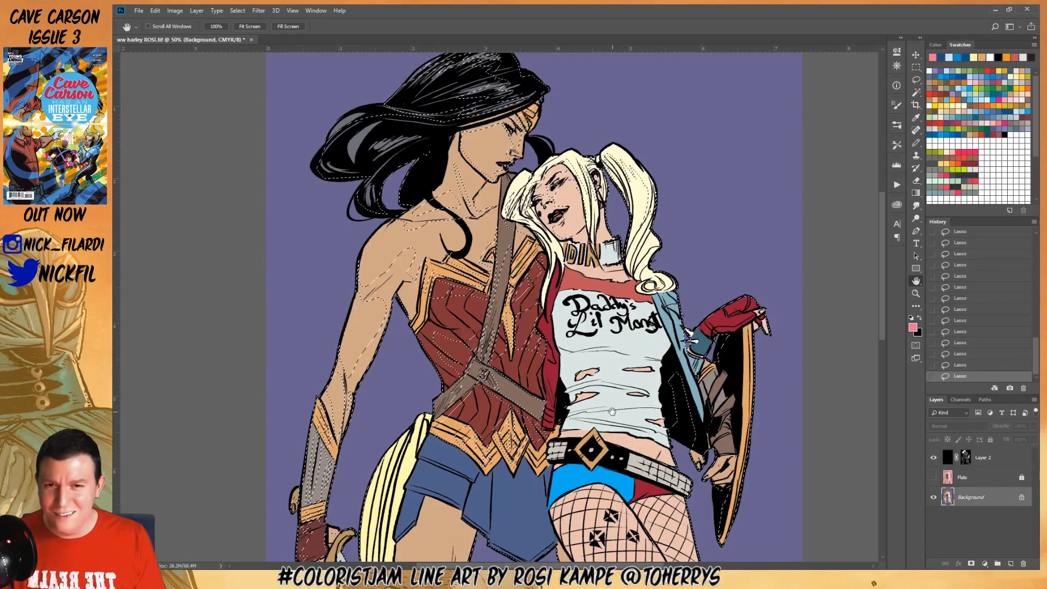
key("l")
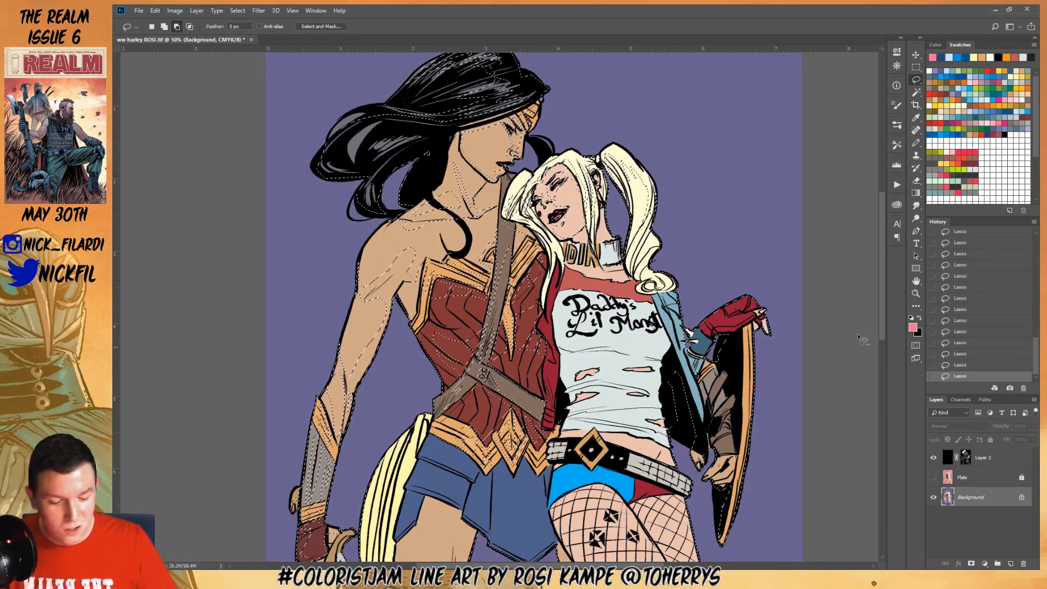
left_click(916, 280)
left_click_drag(646, 376, 662, 308)
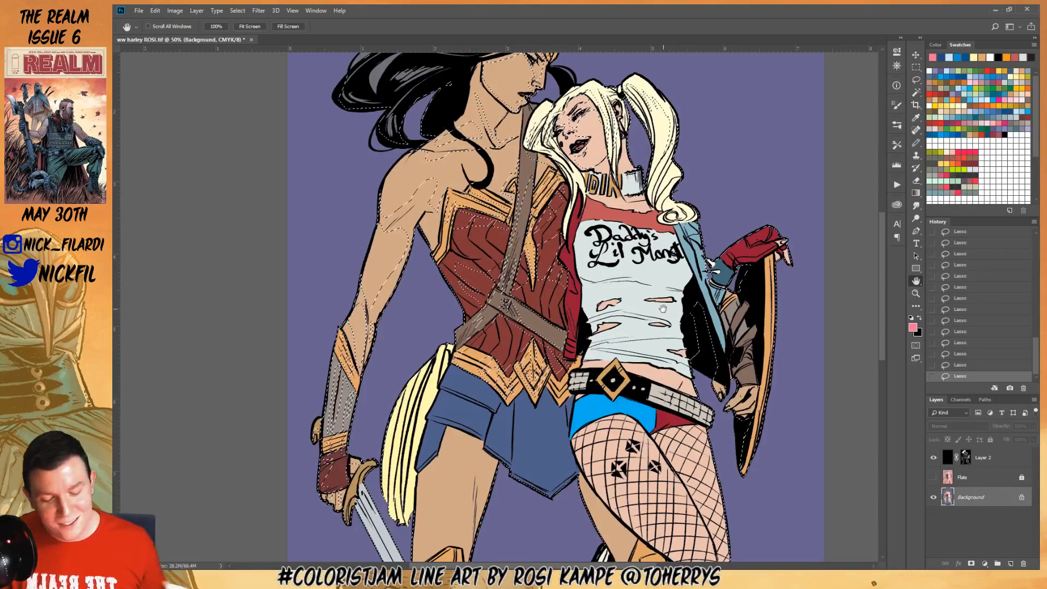
left_click_drag(641, 341, 720, 269)
left_click(917, 79)
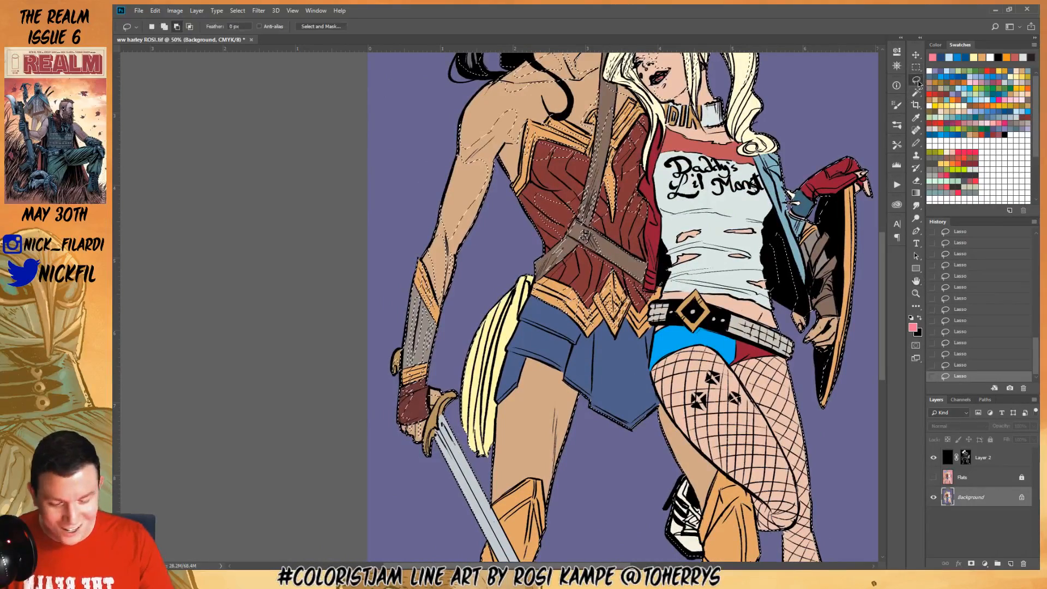
mouse_move(478, 312)
left_mouse_down()
mouse_move(469, 426)
mouse_move(481, 345)
mouse_move(474, 419)
mouse_move(512, 284)
mouse_move(496, 349)
mouse_move(505, 300)
left_mouse_up()
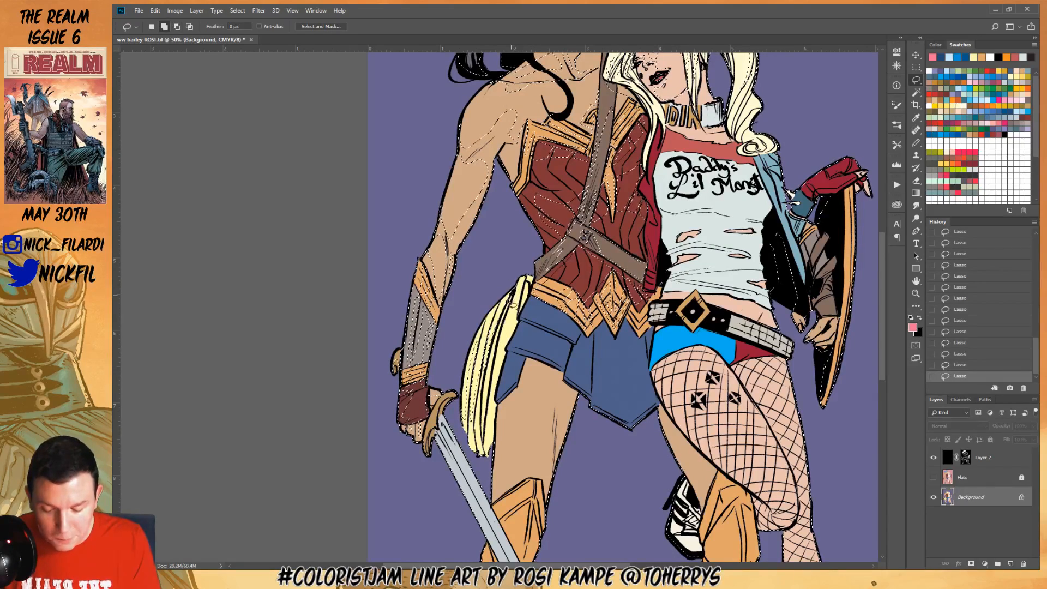
mouse_move(484, 379)
left_mouse_down()
mouse_move(499, 346)
mouse_move(488, 412)
mouse_move(521, 283)
mouse_move(492, 378)
left_mouse_up()
mouse_move(522, 300)
left_mouse_down()
mouse_move(533, 279)
mouse_move(524, 277)
left_mouse_up()
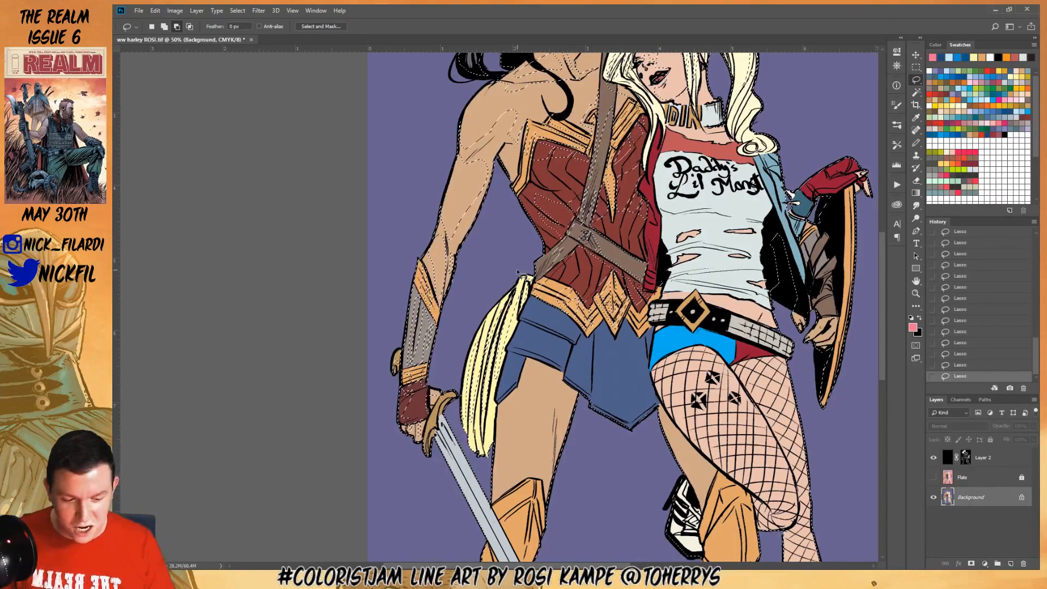
Lasso areas of Wonder Woman's blue skirt and of her thigh beside the sword to refine their selection
left_click(916, 294)
key("ctrl+minus")
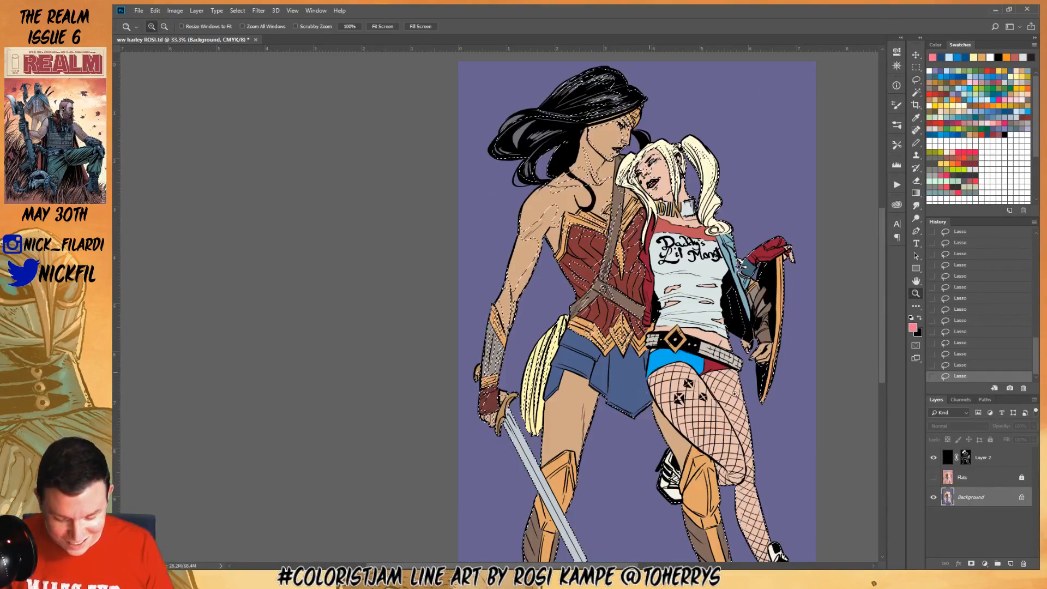
left_click(917, 80)
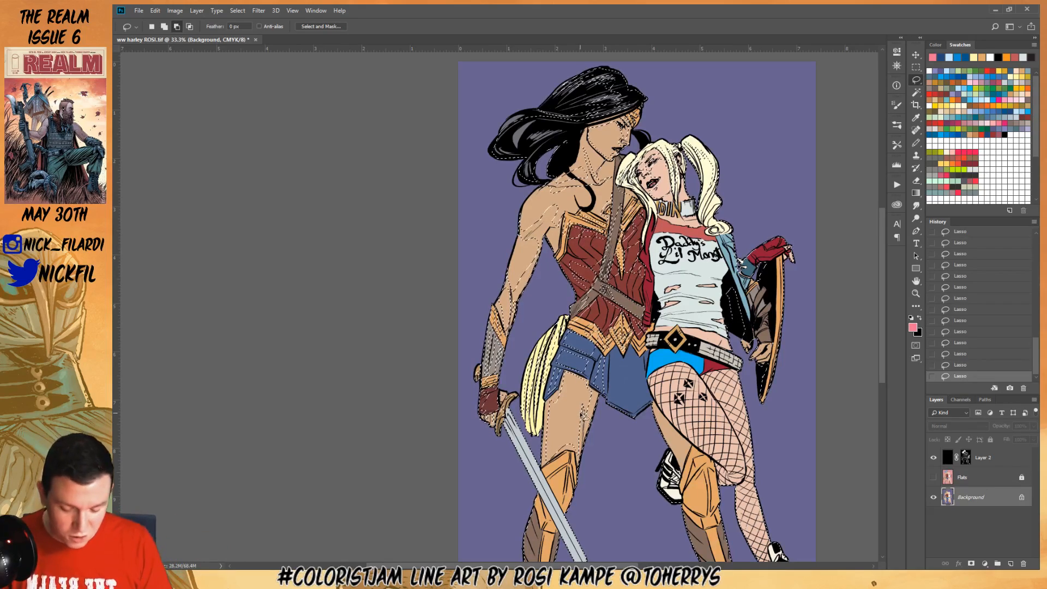
mouse_move(551, 398)
left_mouse_down()
mouse_move(554, 477)
mouse_move(554, 409)
mouse_move(574, 409)
mouse_move(563, 446)
left_mouse_up()
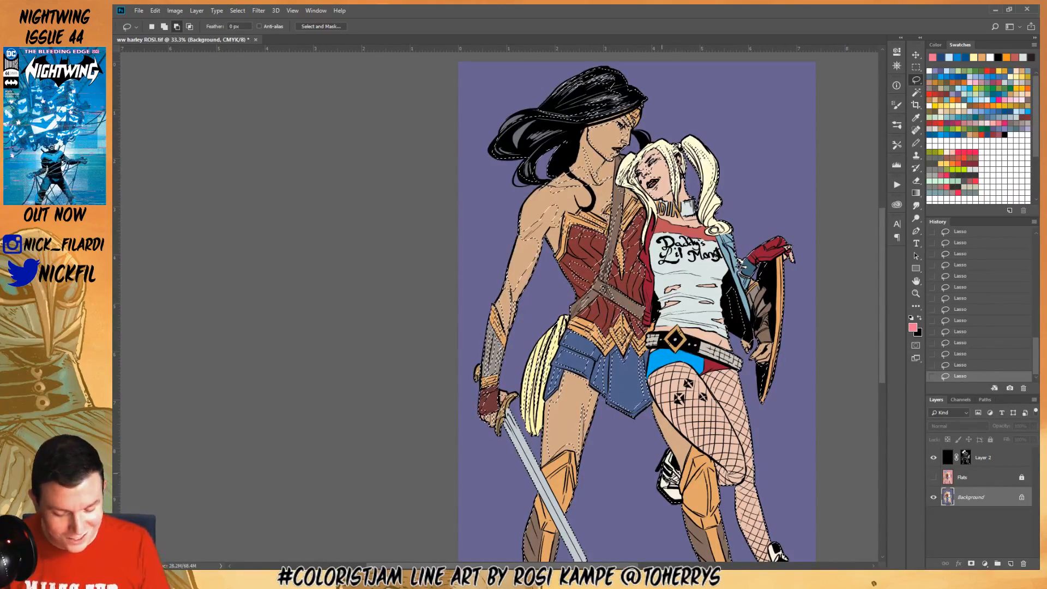
Lasso areas of the gold knee guard and shin armor on Wonder Woman's leg behind the sword
left_click(916, 281)
left_click_drag(656, 422, 638, 388)
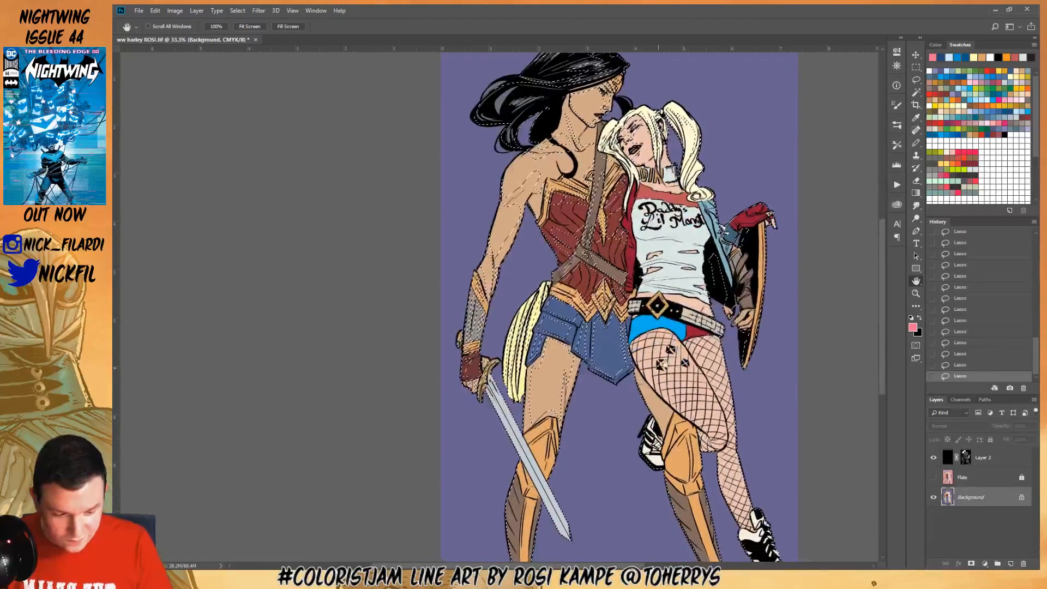
left_click(917, 93)
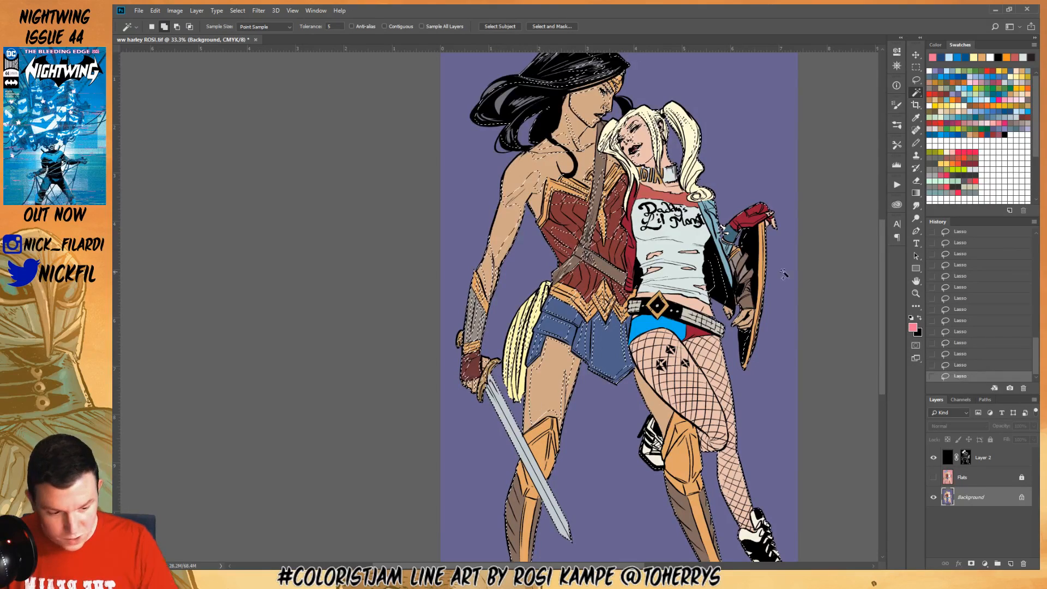
left_click(917, 80)
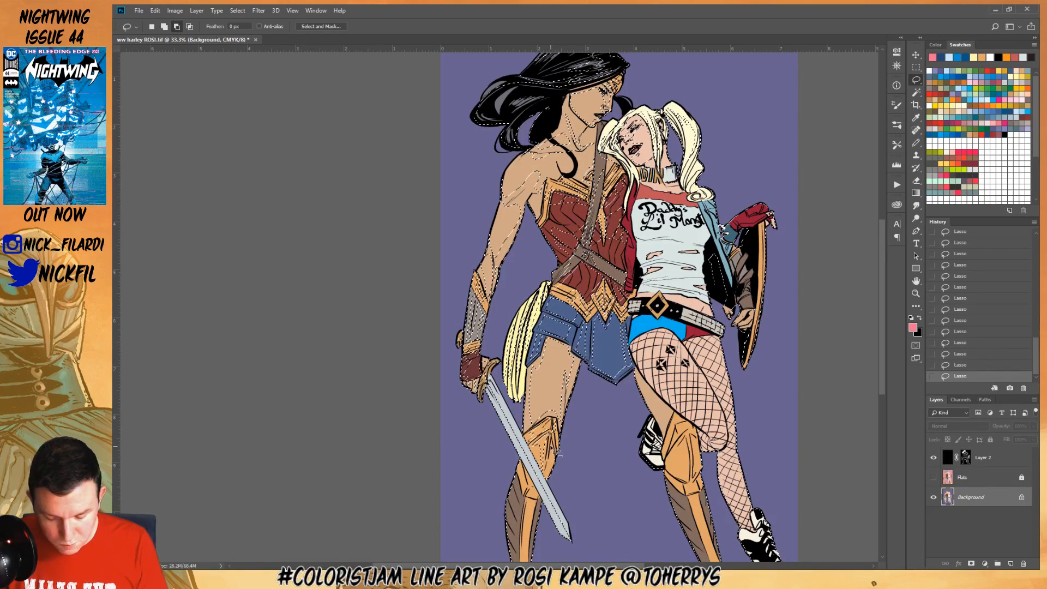
left_click(916, 280)
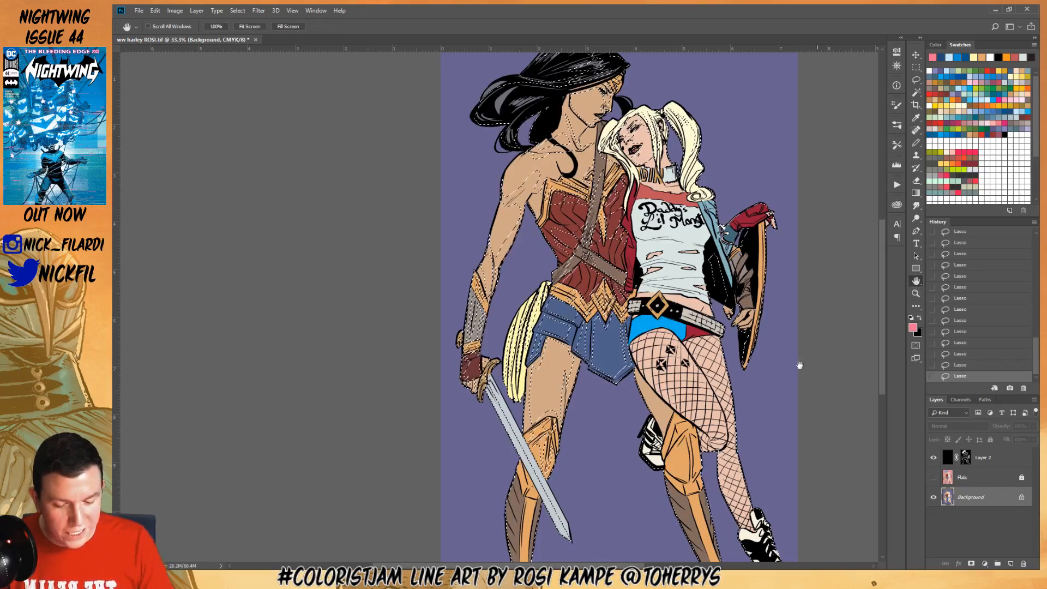
left_click_drag(799, 365, 741, 287)
left_click(917, 79)
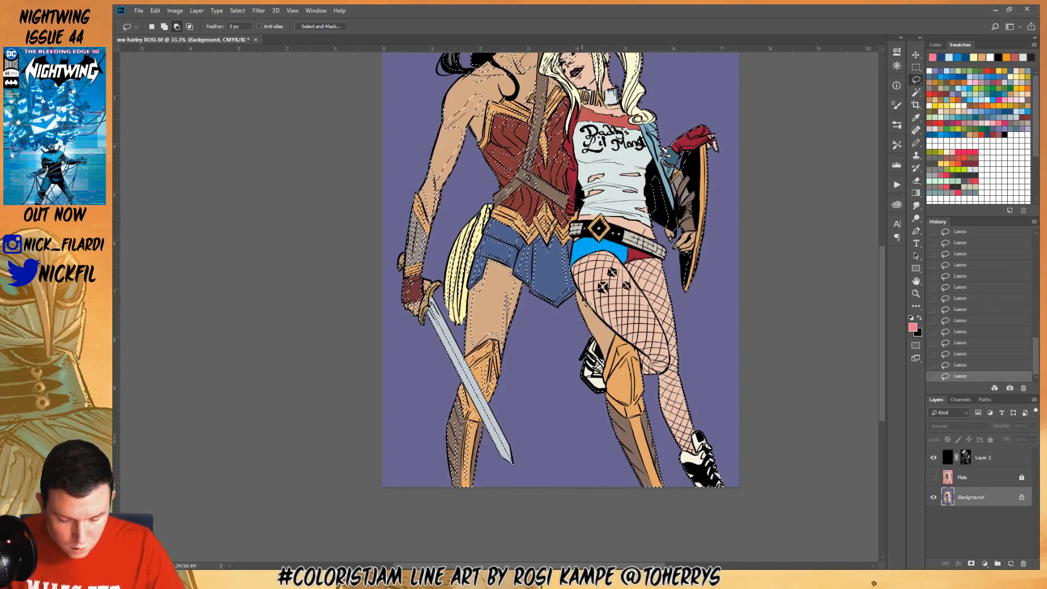
Refine the selection on the thigh and gold knee guard of Wonder Woman's other leg, beside Harley, with lassoed areas
mouse_move(583, 299)
left_mouse_down()
mouse_move(617, 344)
mouse_move(611, 357)
mouse_move(593, 321)
left_mouse_up()
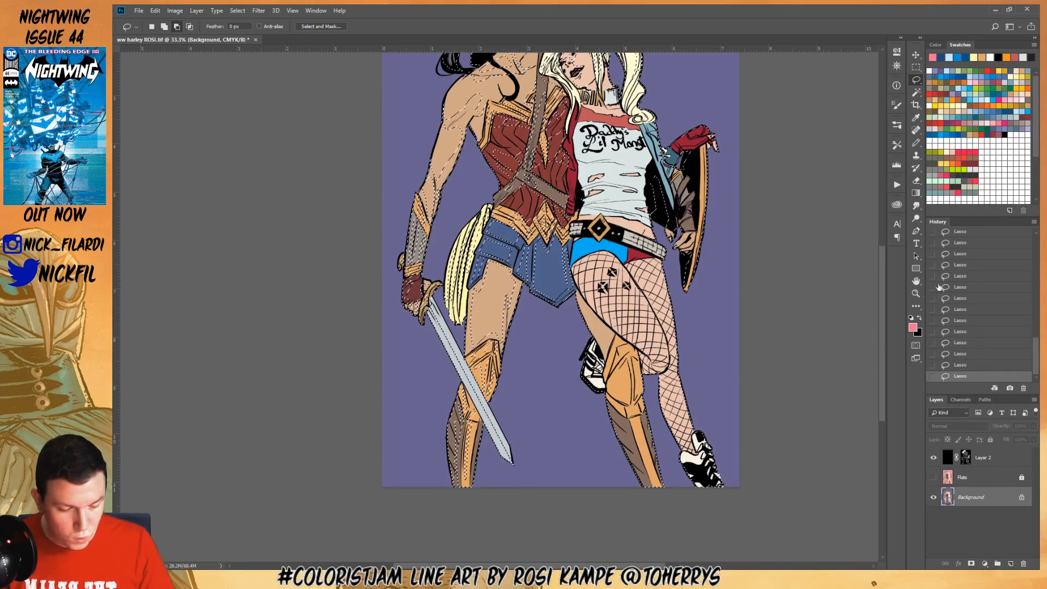
left_click(917, 281)
left_click_drag(773, 333, 729, 431)
left_click(916, 80)
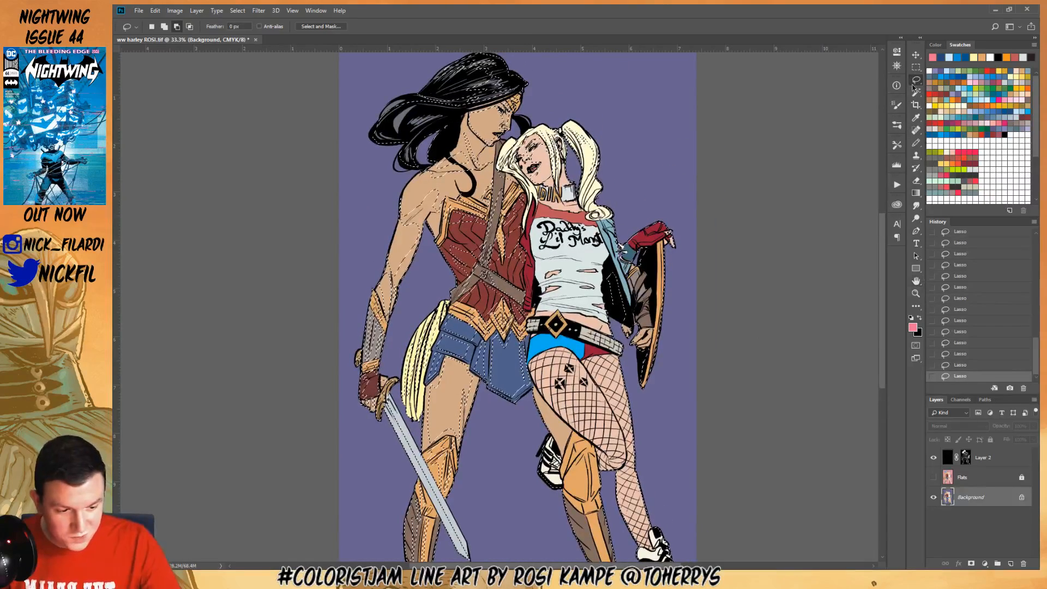
left_click_drag(664, 346, 653, 394)
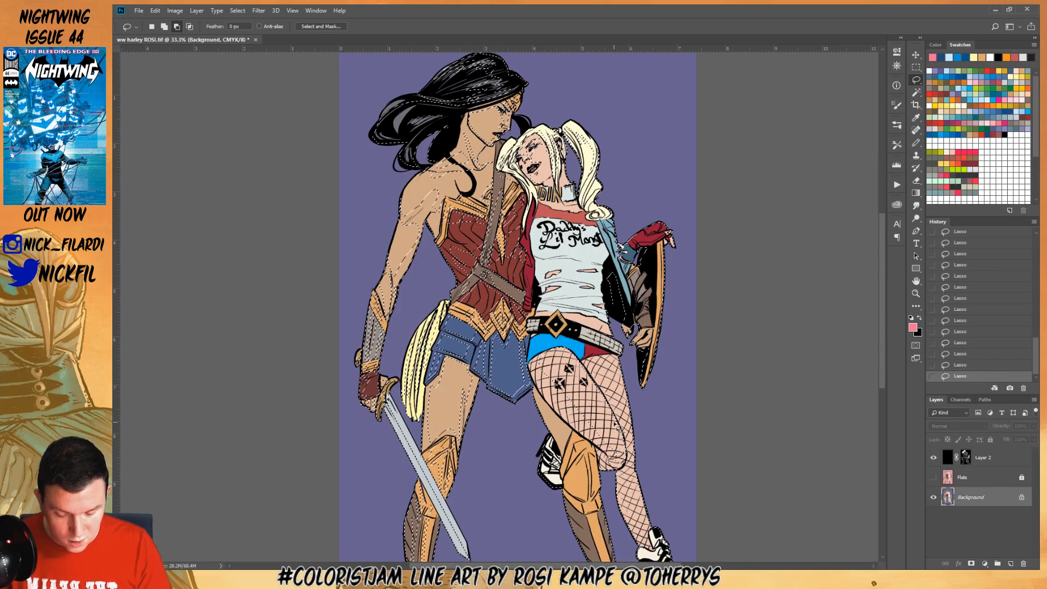
mouse_move(701, 420)
left_mouse_down()
mouse_move(734, 344)
mouse_move(718, 337)
left_mouse_up()
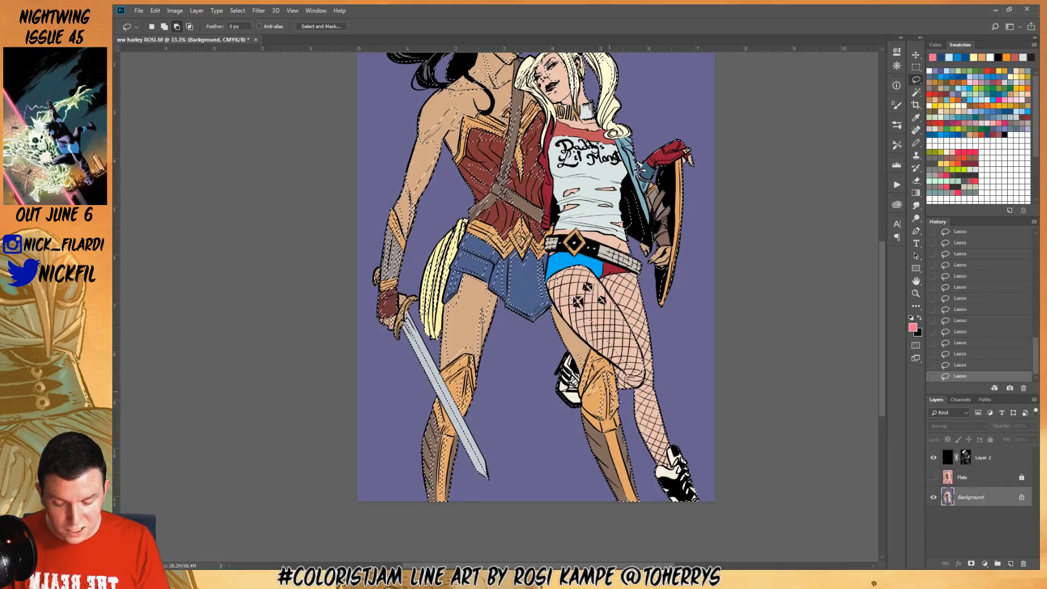
left_click(918, 291)
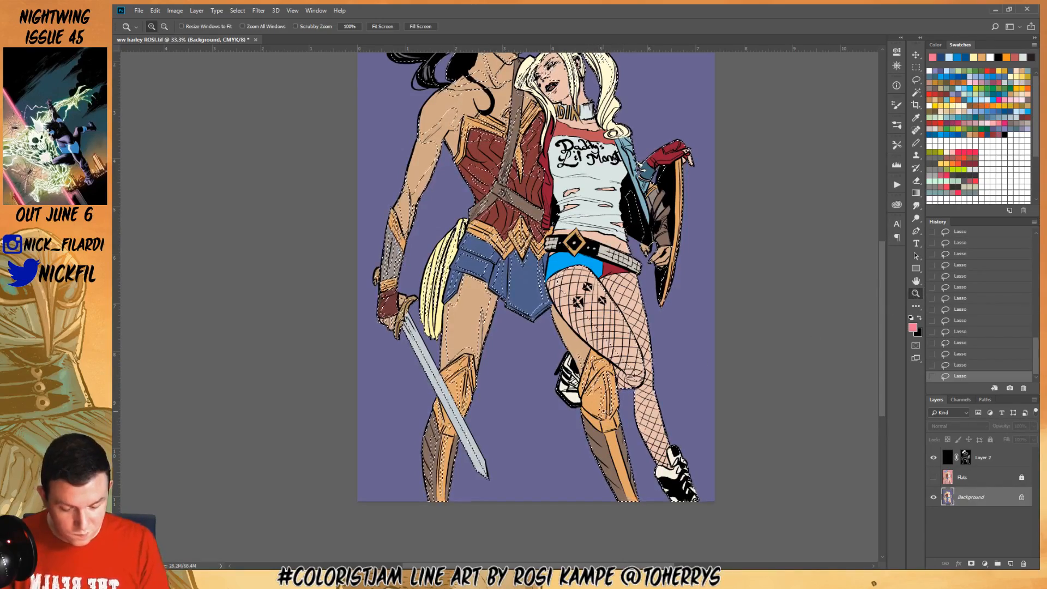
double_click(603, 411)
key("l")
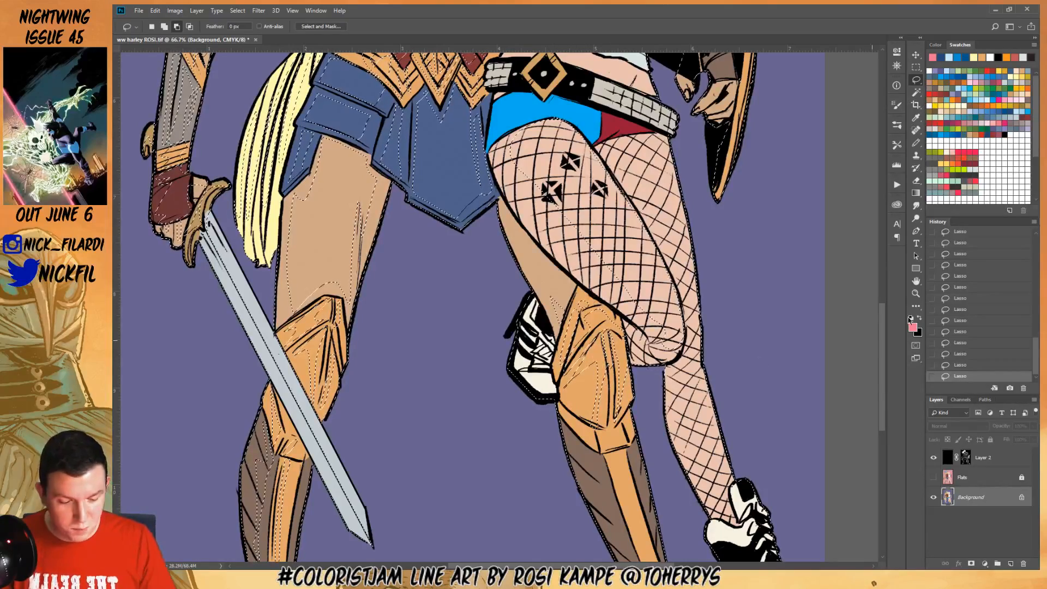
Lasso areas of the shin armor on Wonder Woman's leg next to Harley to refine its selection
left_click(916, 293)
left_click(845, 248, "alt")
left_click(845, 249, "alt")
key("l")
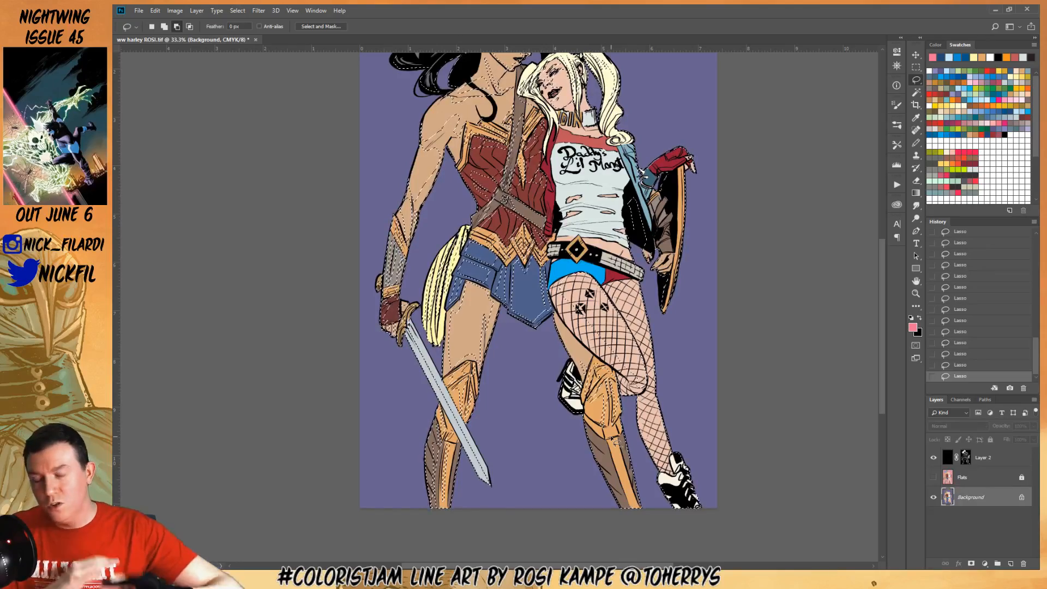
left_click_drag(692, 344, 679, 287)
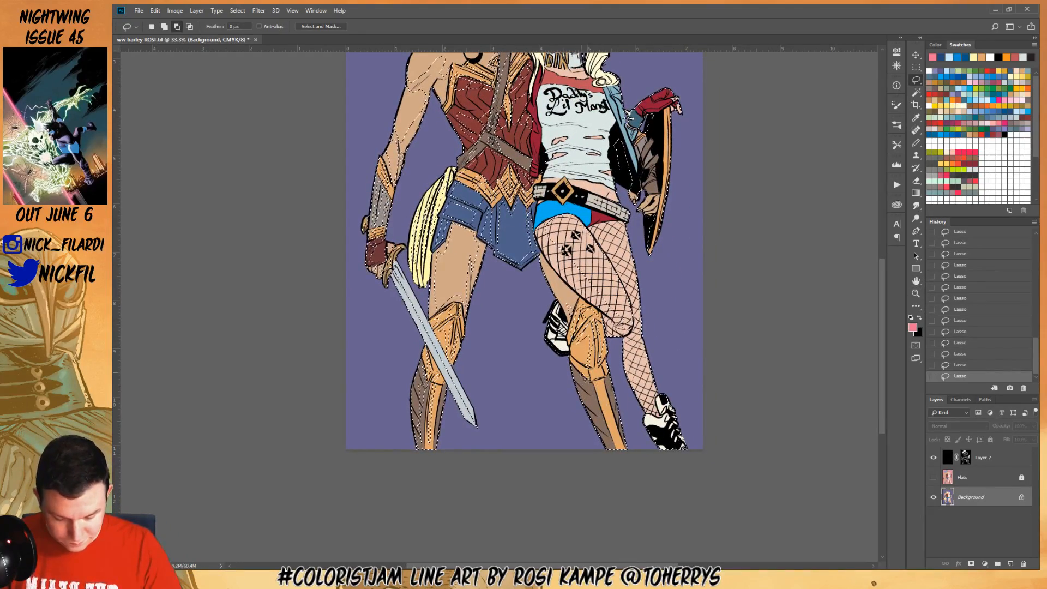
mouse_move(581, 374)
left_mouse_down()
mouse_move(619, 463)
mouse_move(587, 371)
left_mouse_up()
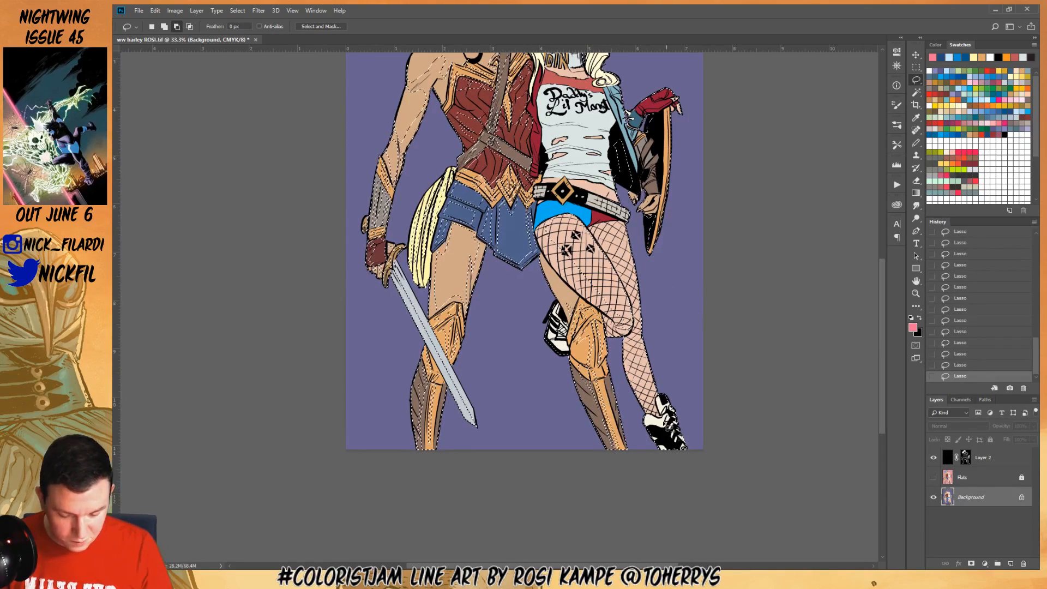
Refine the selection on Harley's blonde ponytail and around her face and neck with lassoed areas
left_click(915, 281)
left_click_drag(679, 297, 662, 391)
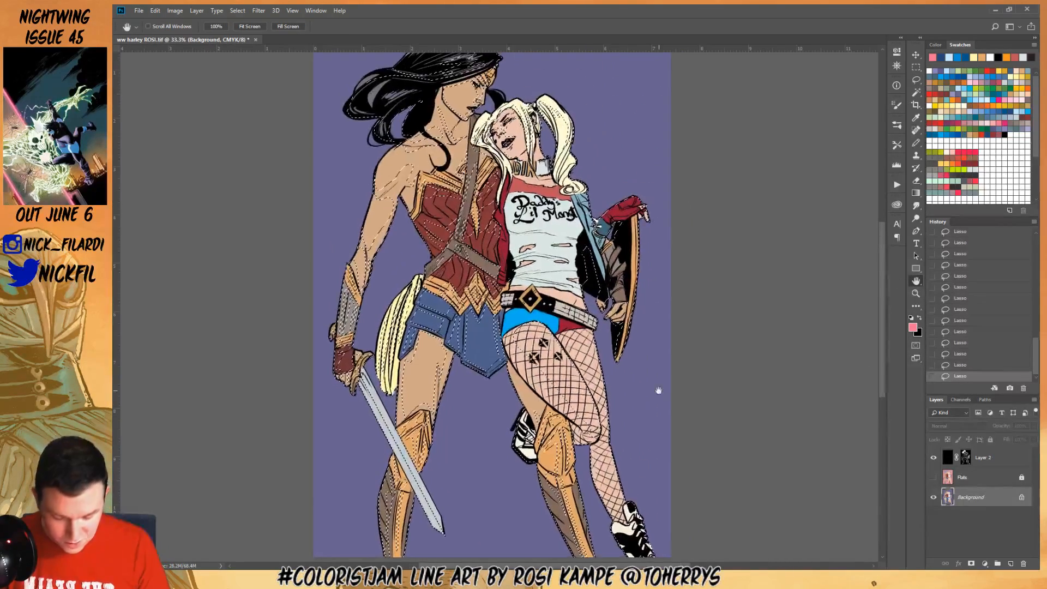
left_click_drag(691, 326, 737, 415)
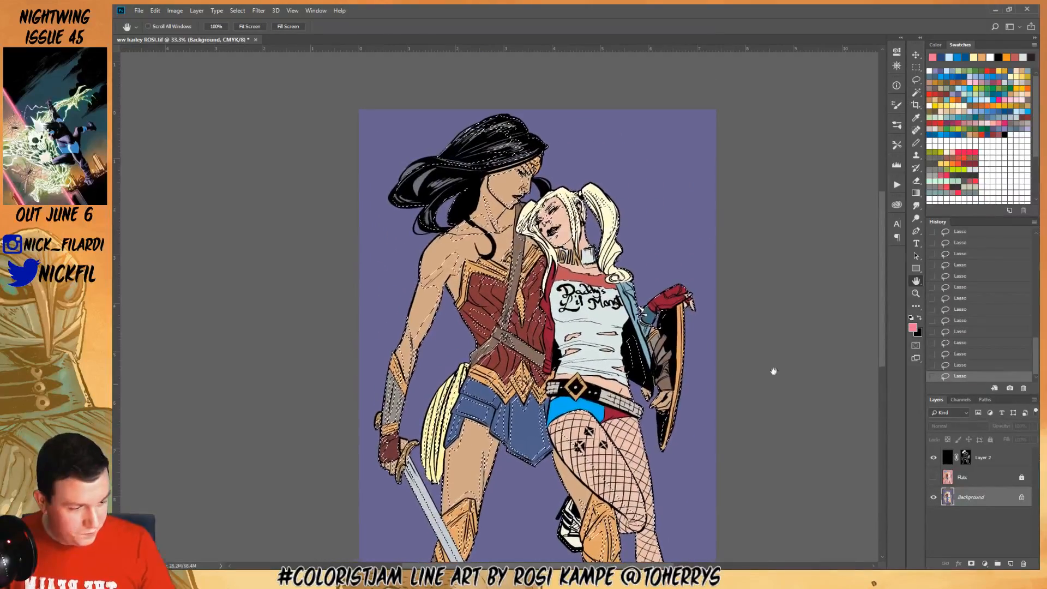
left_click(916, 80)
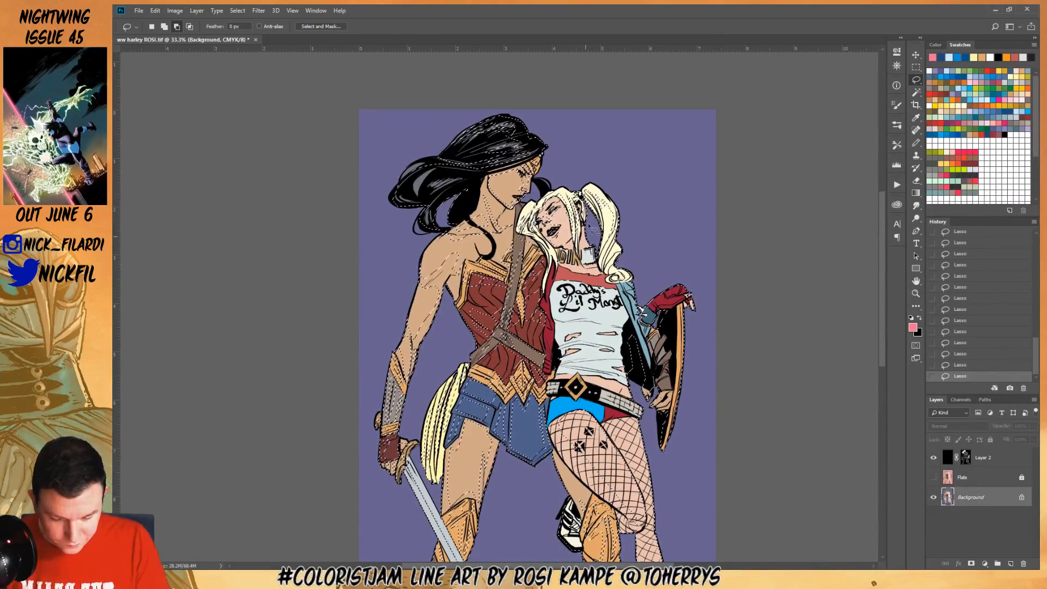
mouse_move(613, 226)
left_mouse_down()
mouse_move(609, 259)
mouse_move(623, 252)
left_mouse_up()
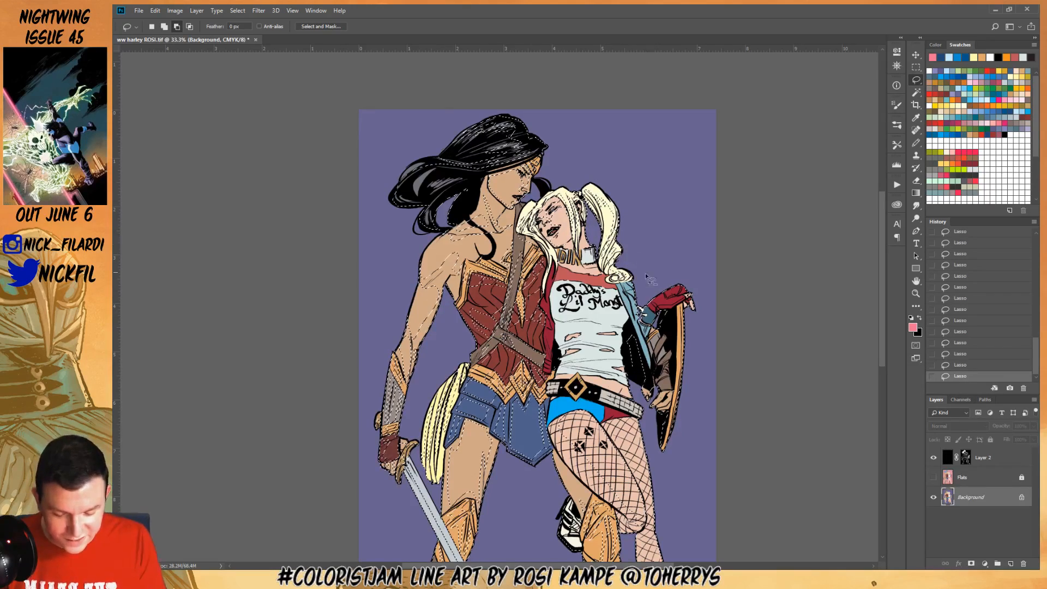
mouse_move(620, 247)
left_mouse_down()
mouse_move(618, 263)
mouse_move(599, 202)
mouse_move(581, 260)
mouse_move(579, 203)
mouse_move(570, 210)
left_mouse_up()
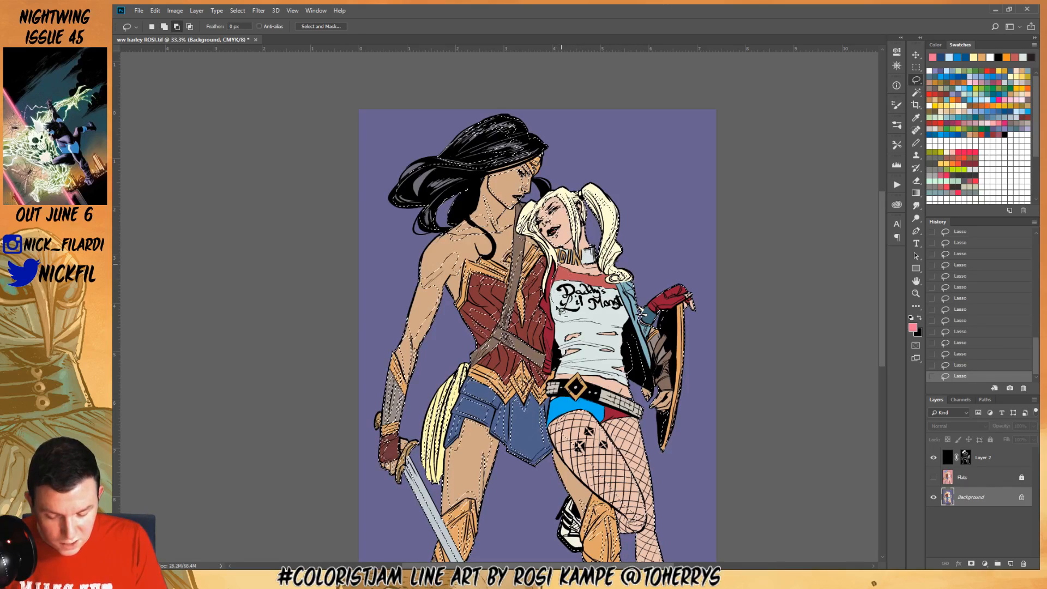
Lasso areas of Harley's torn white shirt, blue jacket sleeve and red glove, and of the adjoining shield, to refine the selection
mouse_move(553, 296)
left_mouse_down()
mouse_move(627, 310)
mouse_move(565, 255)
mouse_move(594, 235)
mouse_move(606, 268)
mouse_move(661, 322)
mouse_move(619, 401)
left_mouse_up()
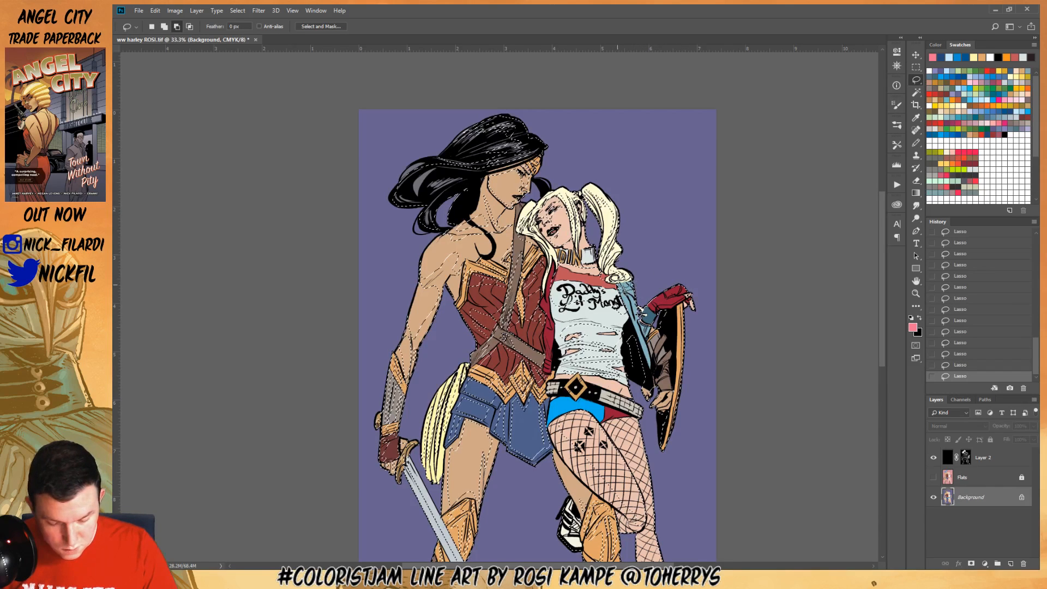
left_click_drag(633, 307, 656, 280)
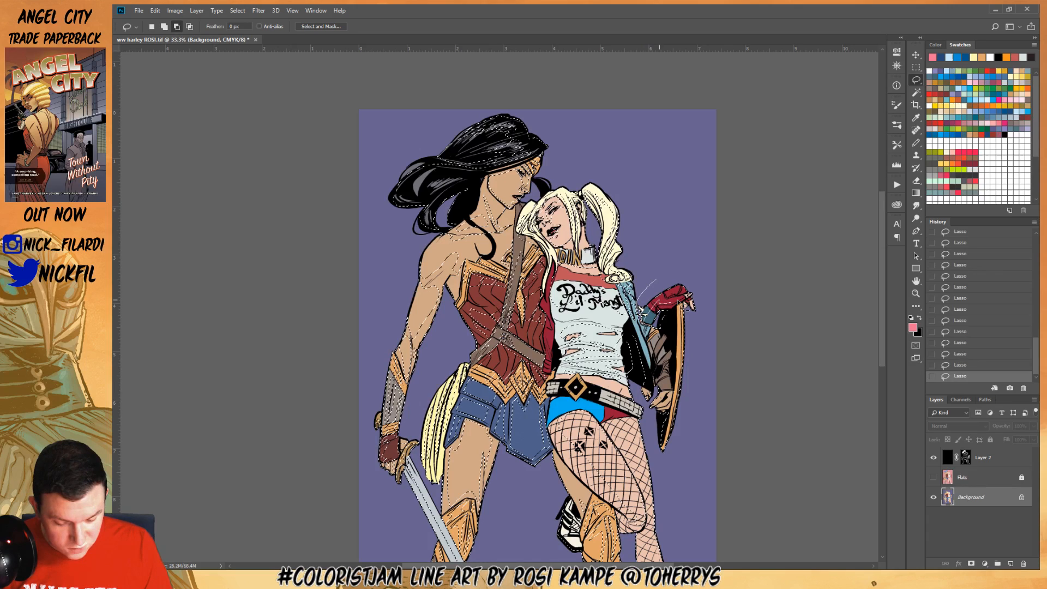
left_click_drag(656, 280, 697, 300)
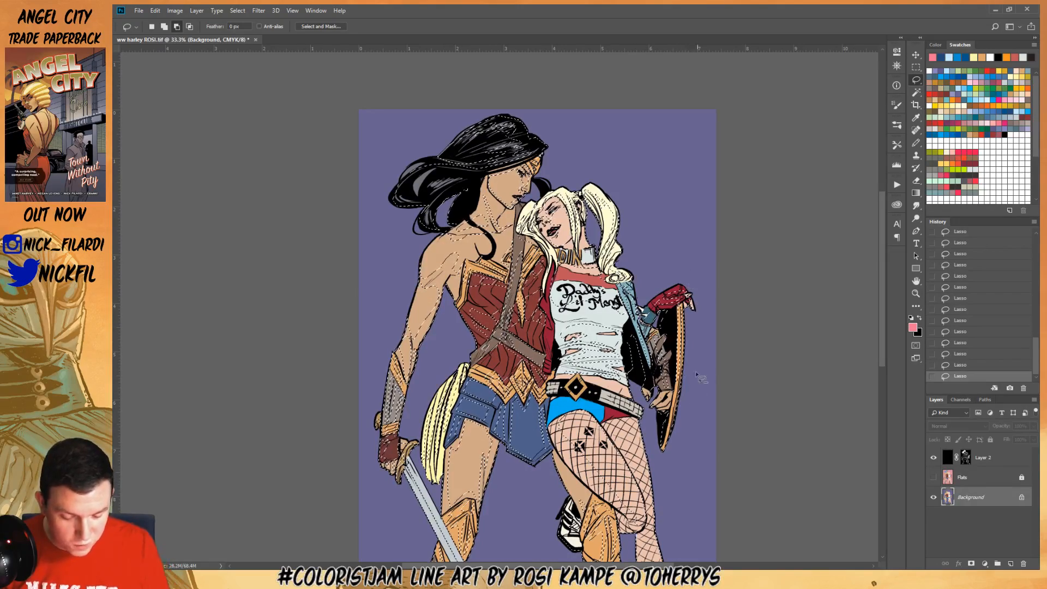
left_click(916, 281)
left_click_drag(728, 360, 708, 272)
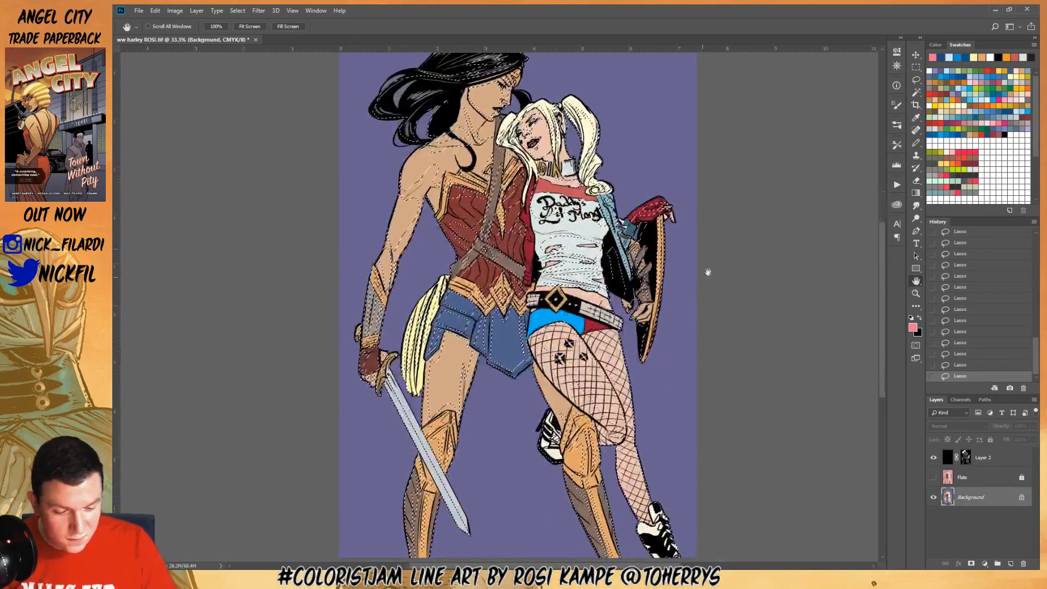
left_click(917, 80)
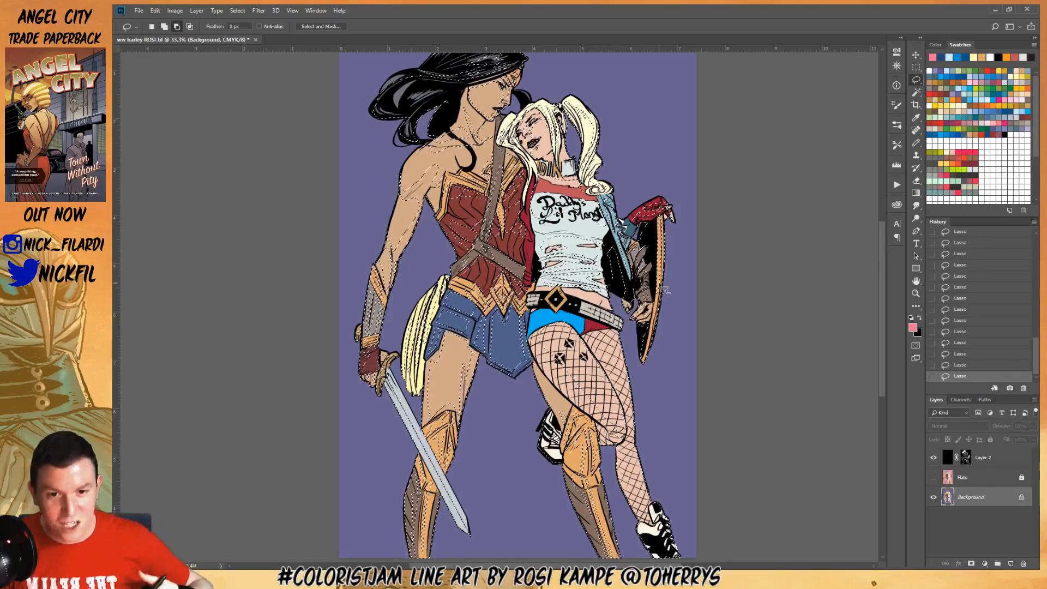
key("space")
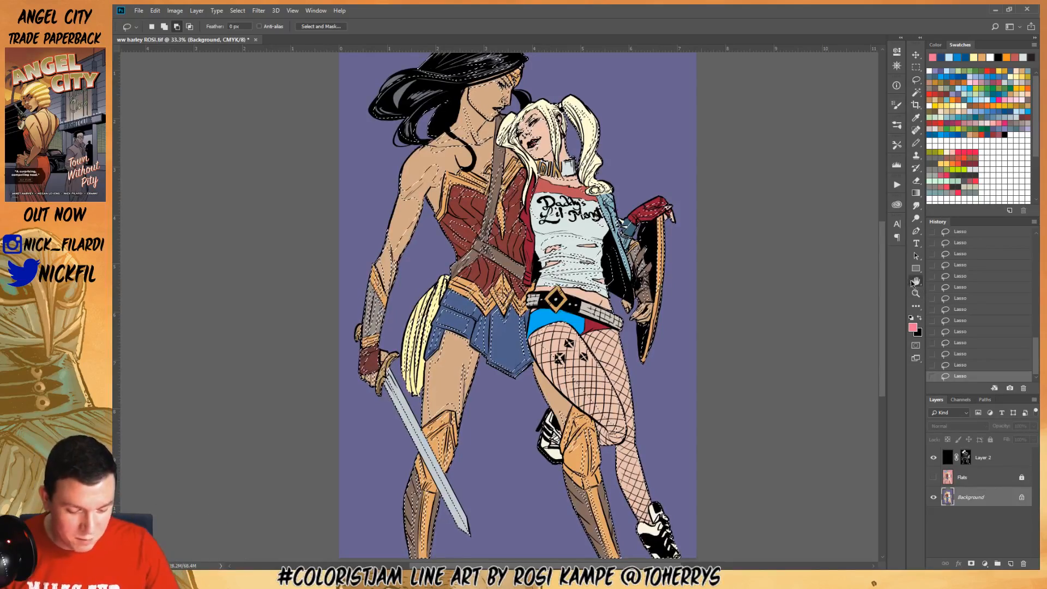
left_click_drag(668, 354, 702, 341)
left_click(916, 79)
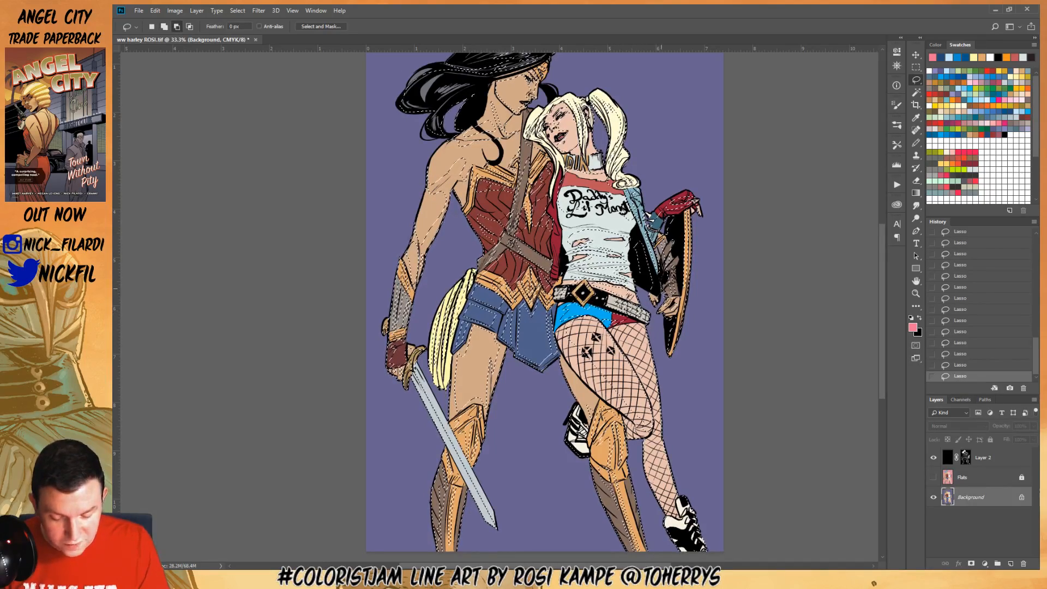
left_click(916, 293)
left_click(593, 335)
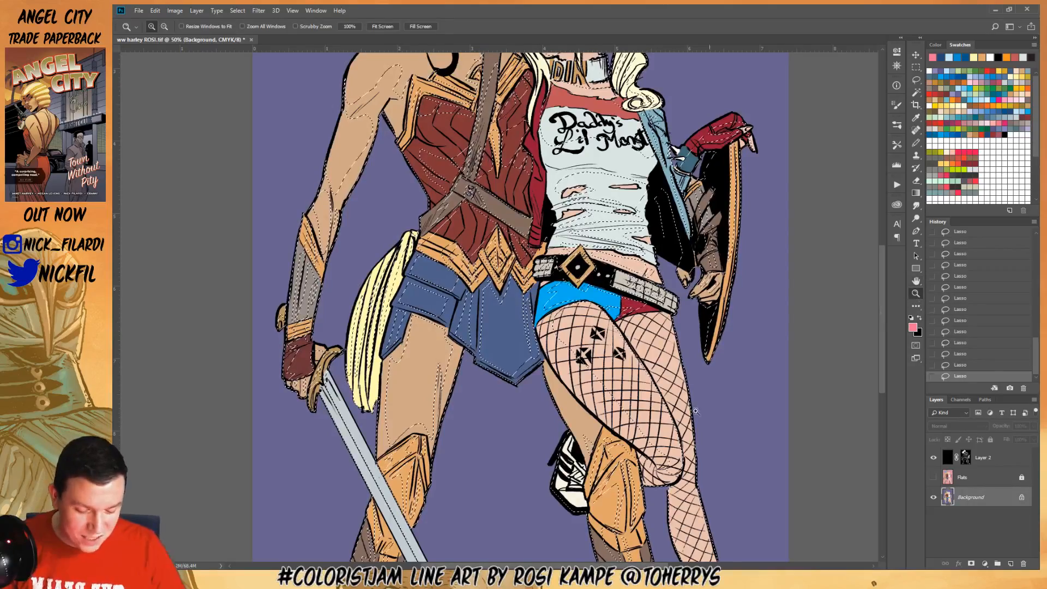
left_click(762, 351, "alt")
key("l")
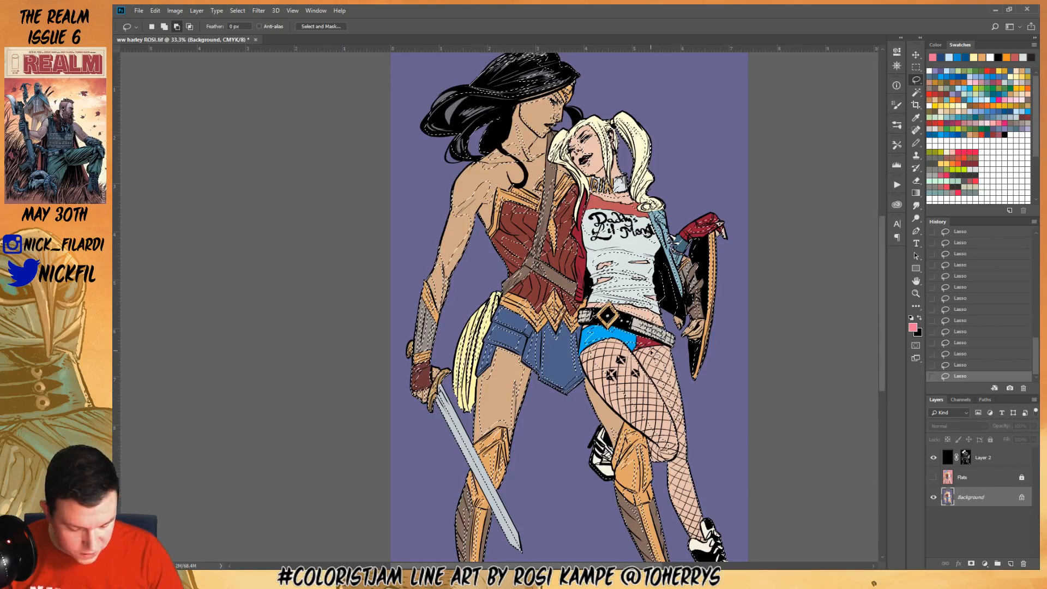
key("z")
left_click(712, 415, "alt")
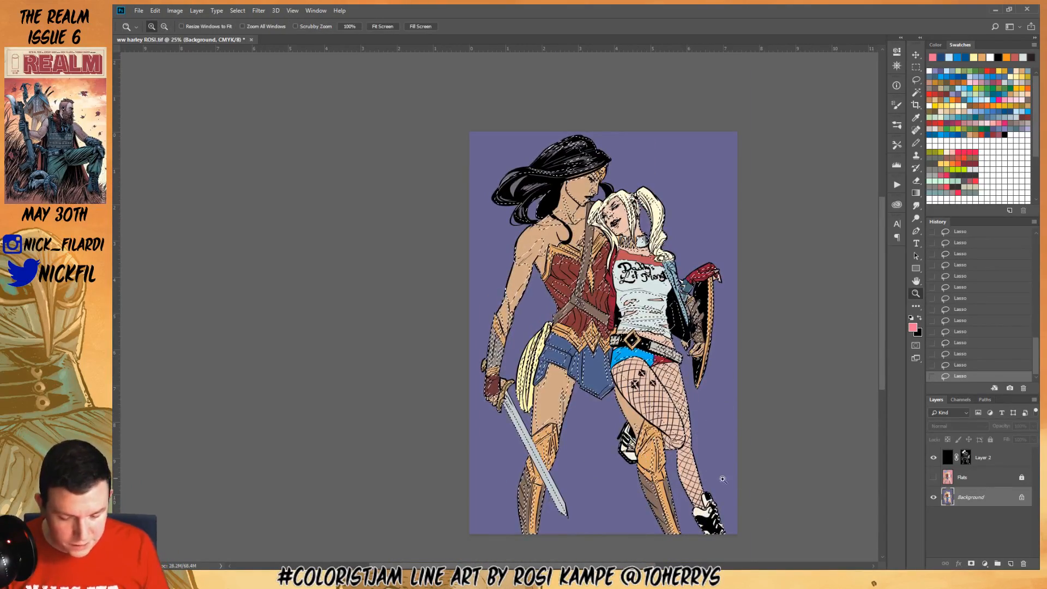
Fill the lassoed shadow areas on the Background layer with a muted blue swatch, and fade the fill to Multiply at 75% opacity
left_click(945, 77)
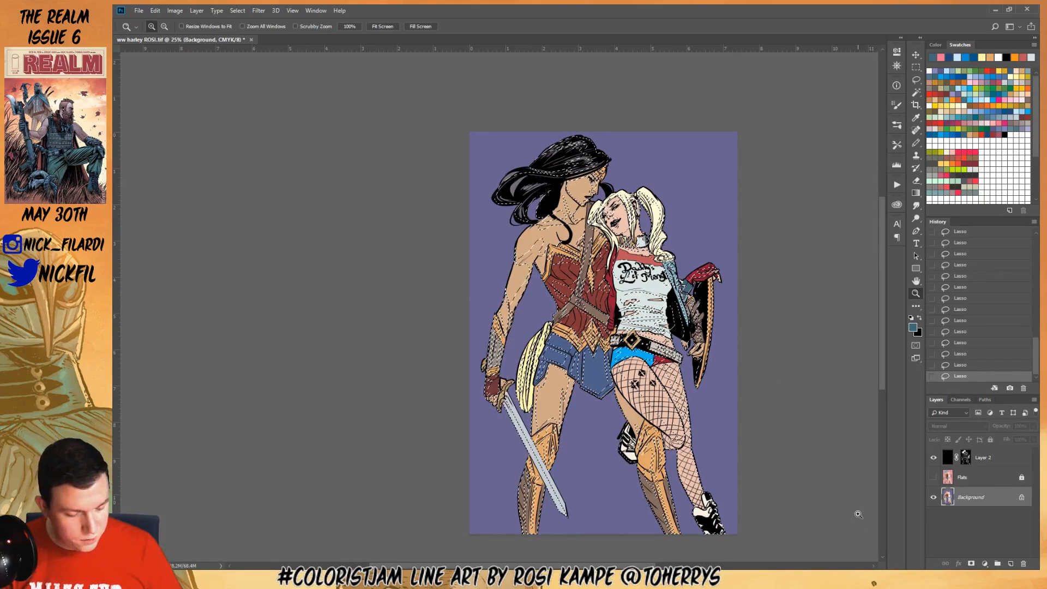
key("alt+BackSpace")
key("ctrl+shift+f")
left_click(808, 508)
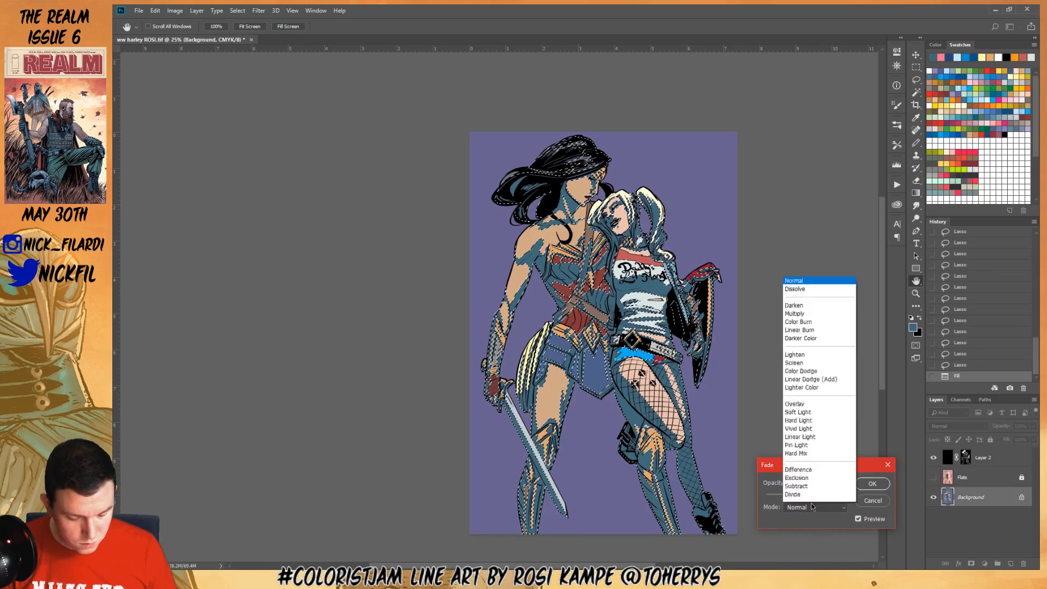
left_click(812, 276)
left_click(821, 494)
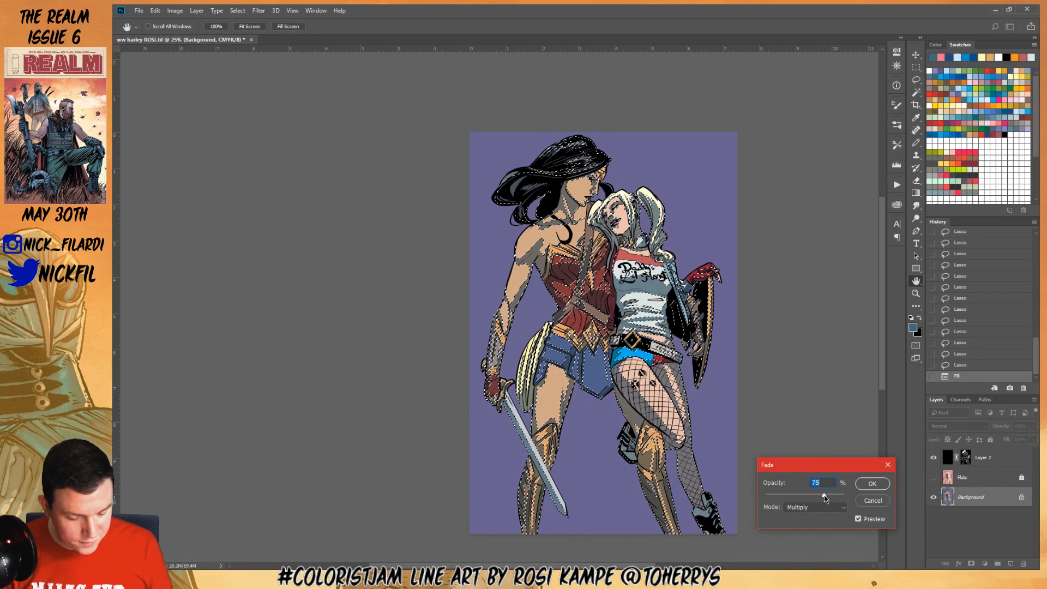
key("Return")
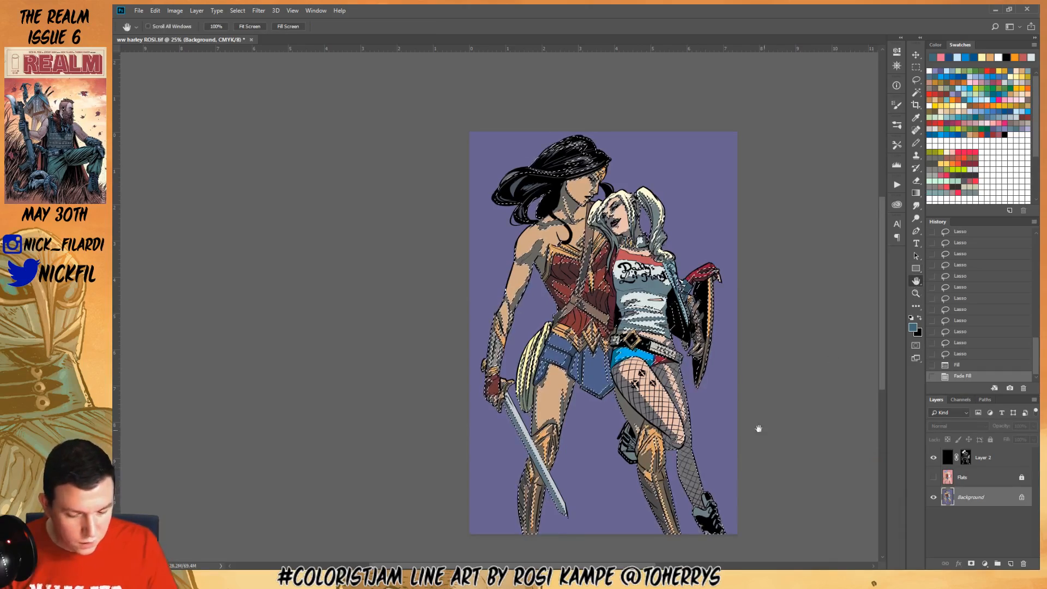
Store the shadow selection in a new alpha channel by filling it with white, and deselect it
left_click_drag(758, 429, 670, 382)
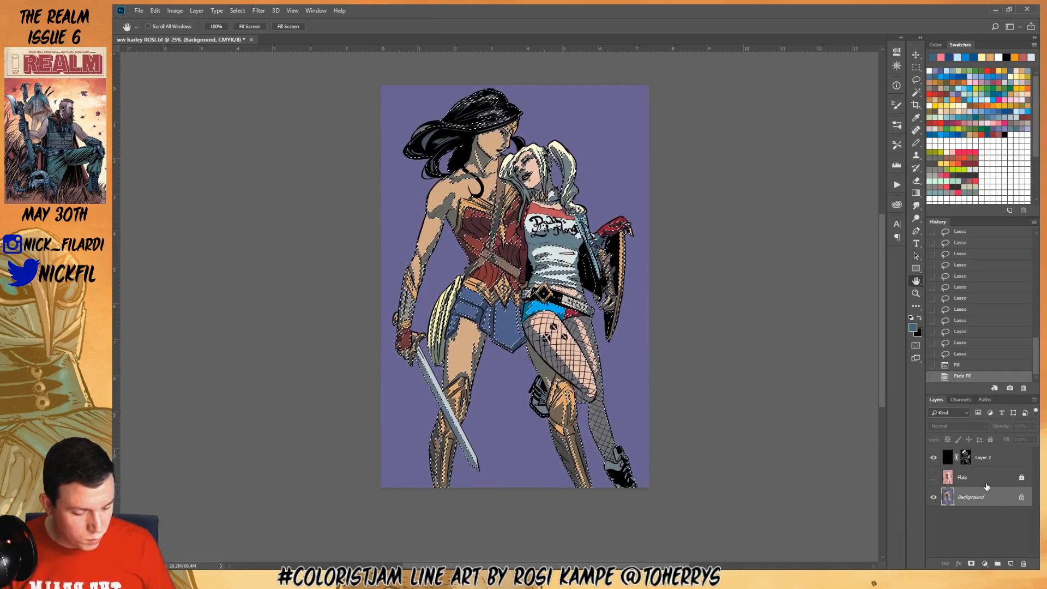
left_click(985, 399)
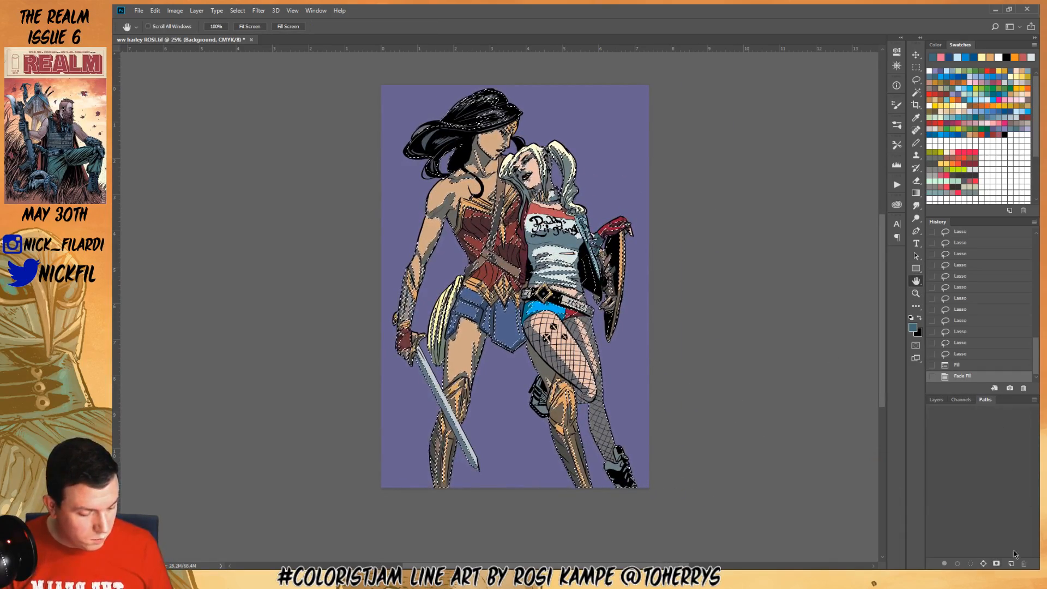
left_click(961, 400)
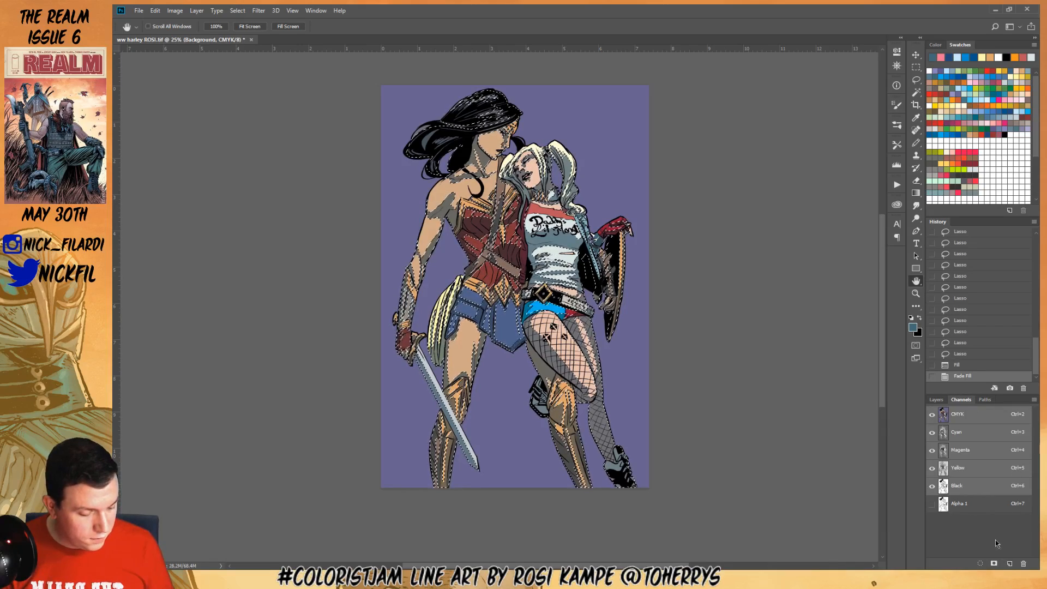
left_click(1010, 564)
key("alt+BackSpace")
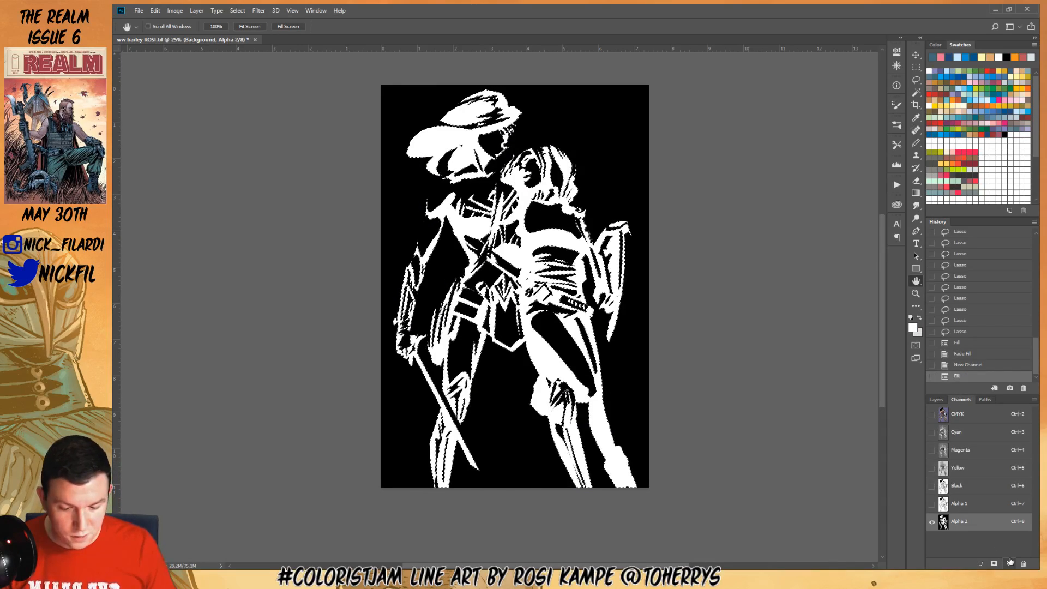
key("ctrl+d")
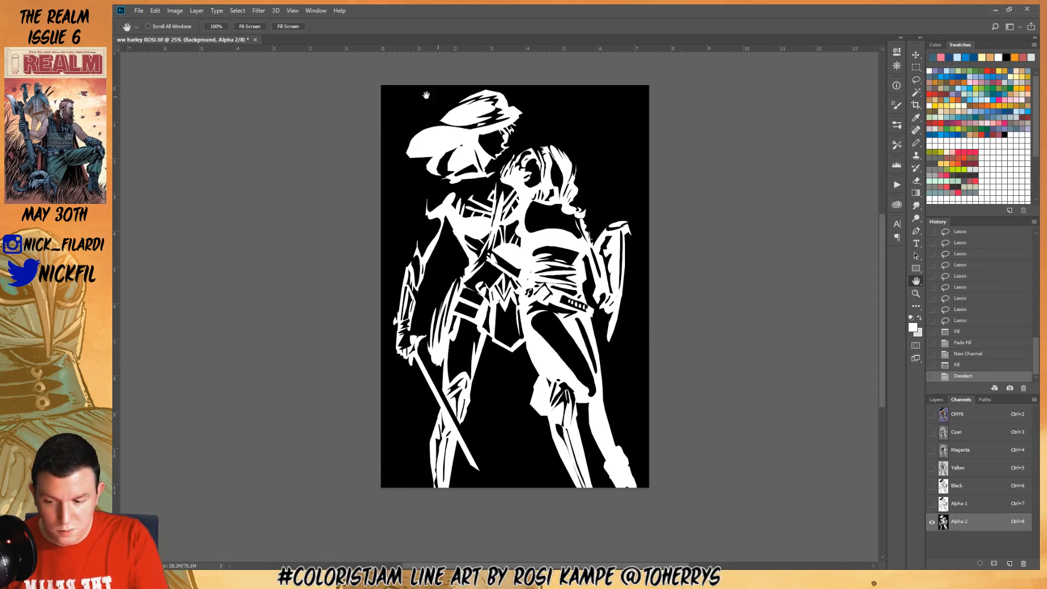
Select the entire canvas of the new alpha channel
left_click(236, 10)
left_click(245, 22)
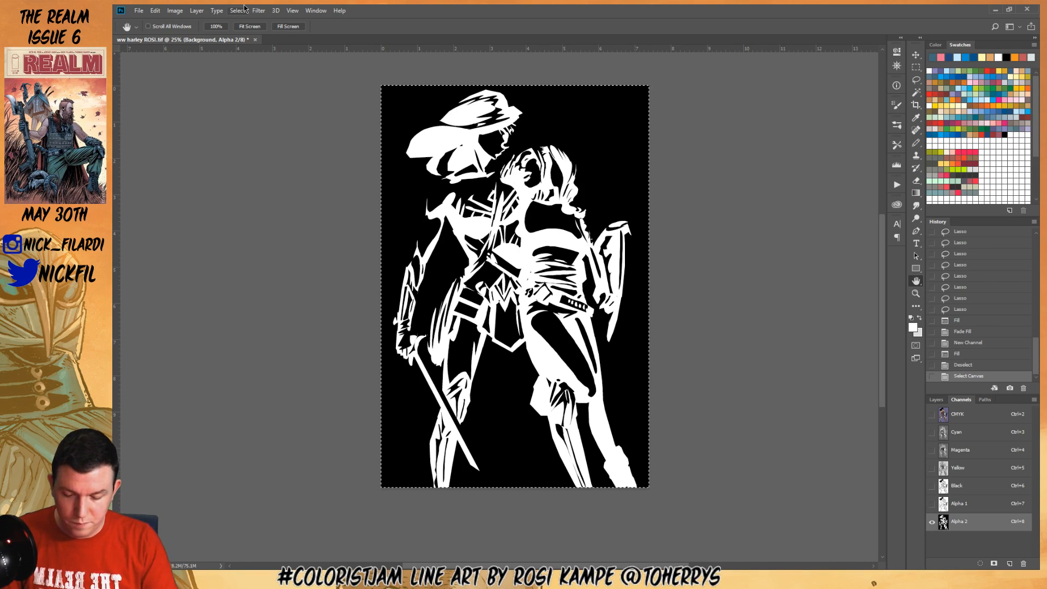
Invert the Alpha 2 channel and select its black figure areas with the Magic Wand
key("ctrl+i")
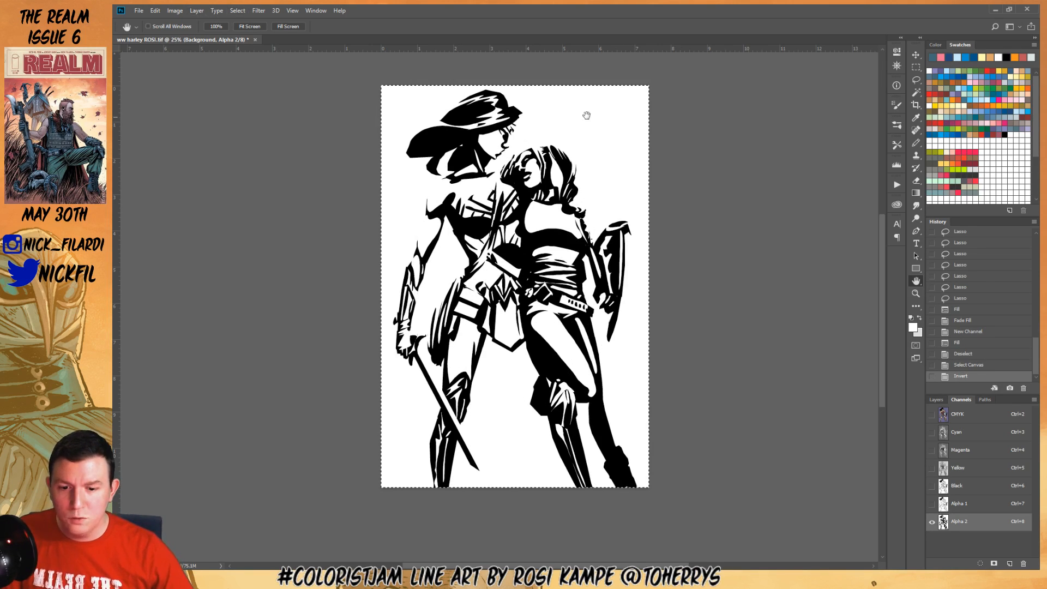
key("w")
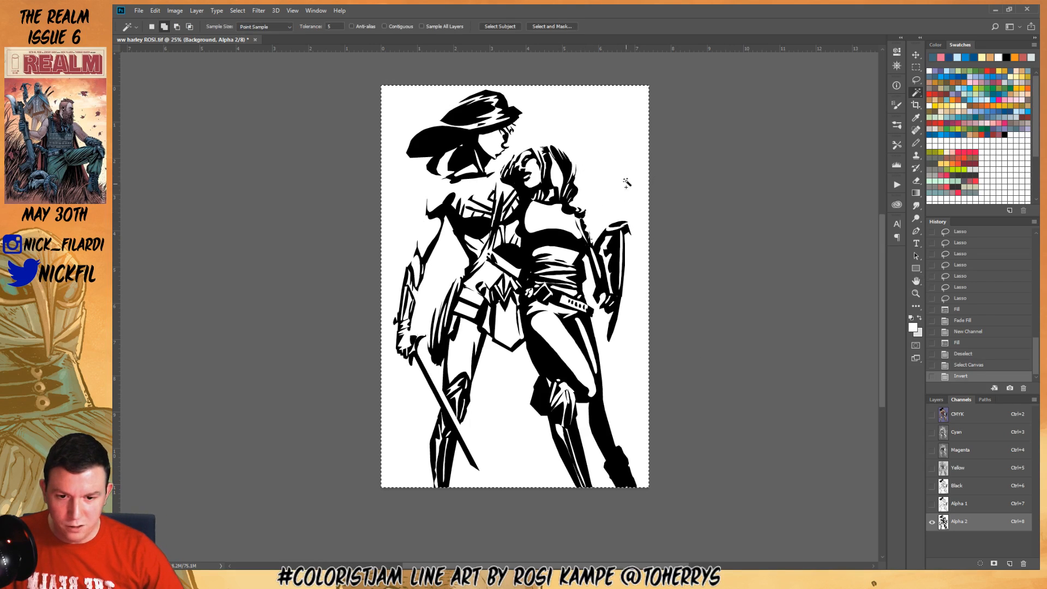
left_click(626, 191)
key("ctrl+d")
left_click(600, 420)
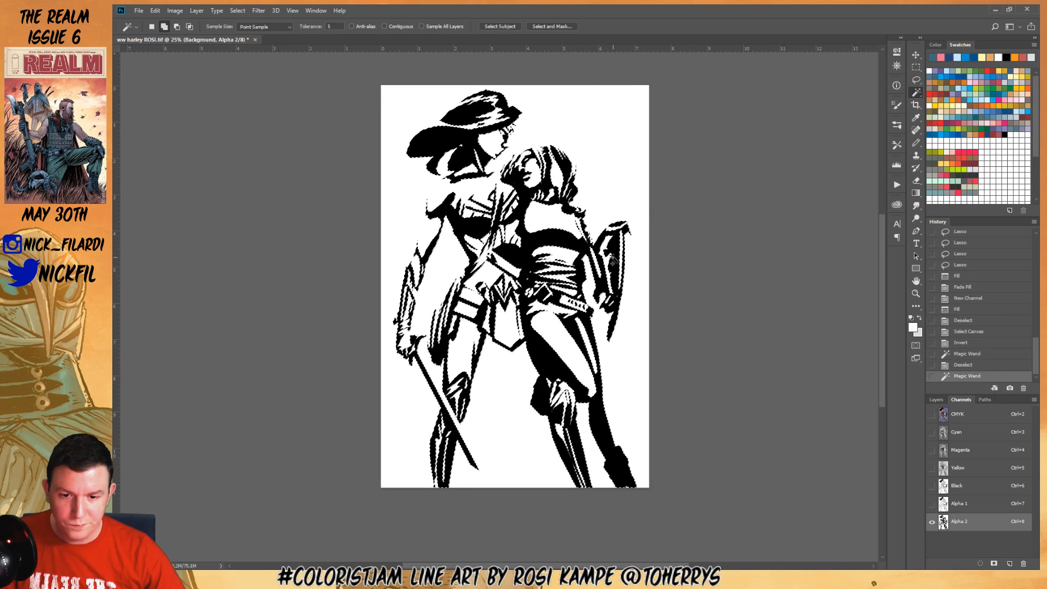
Return to the CMYK composite, show the layer list and clear the selection
key("ctrl+2")
left_click(936, 400)
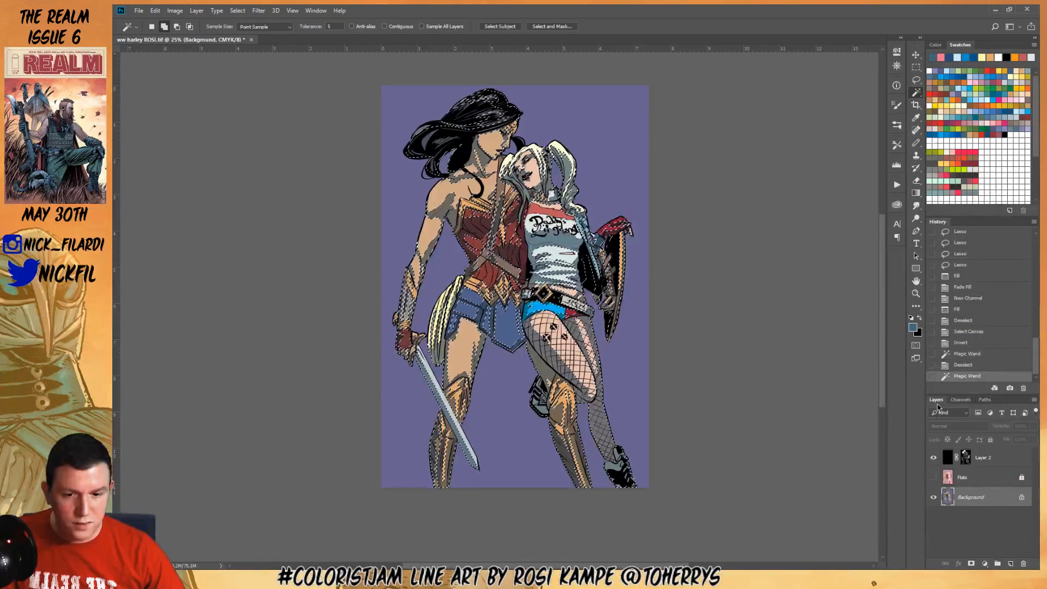
scroll(467, 233, "up", 2)
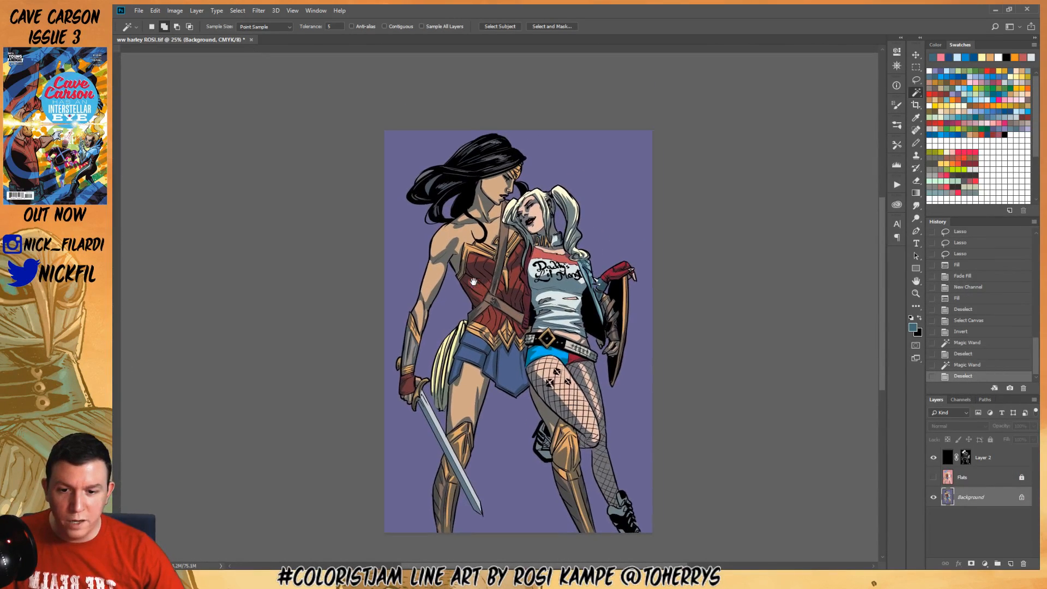
key("ctrl+d")
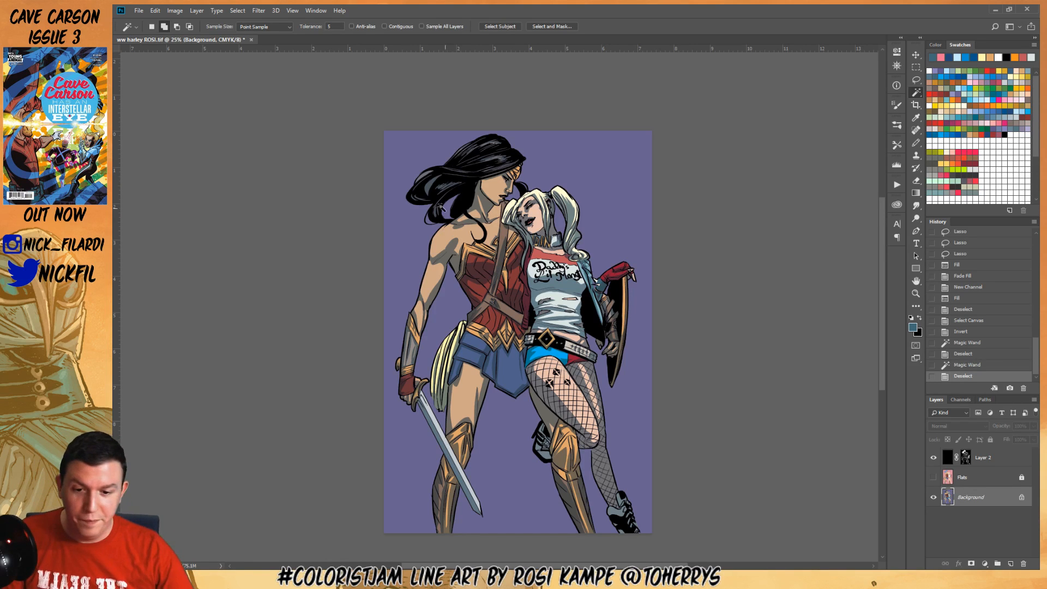
Select Wonder Woman's skin shadows with the Magic Wand, tint them with a faded dark red fill and deselect
left_click_drag(466, 307, 449, 206)
key("z")
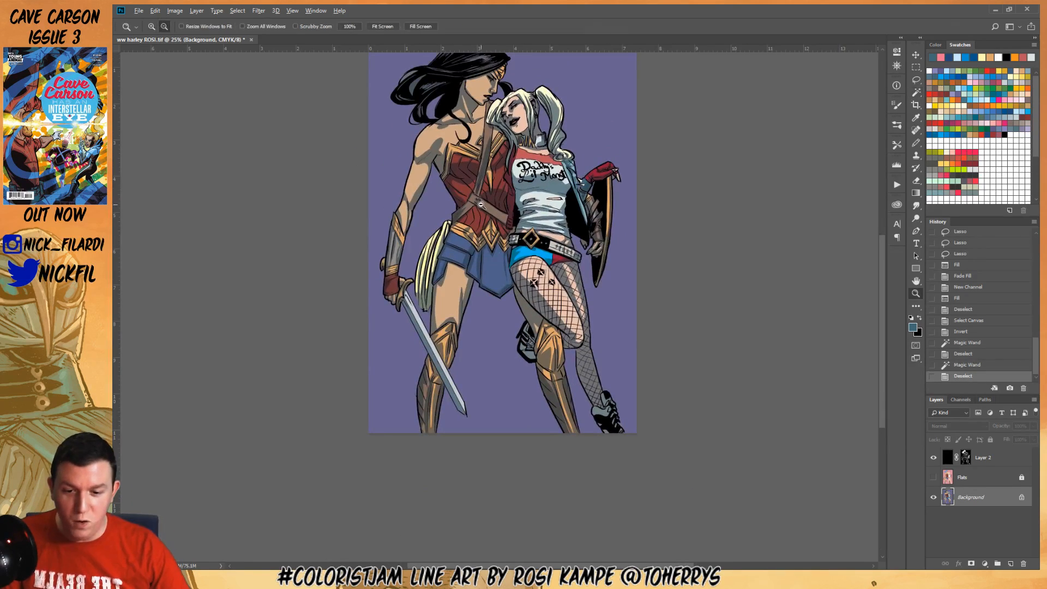
left_click(488, 206, "alt")
left_click_drag(516, 215, 564, 278)
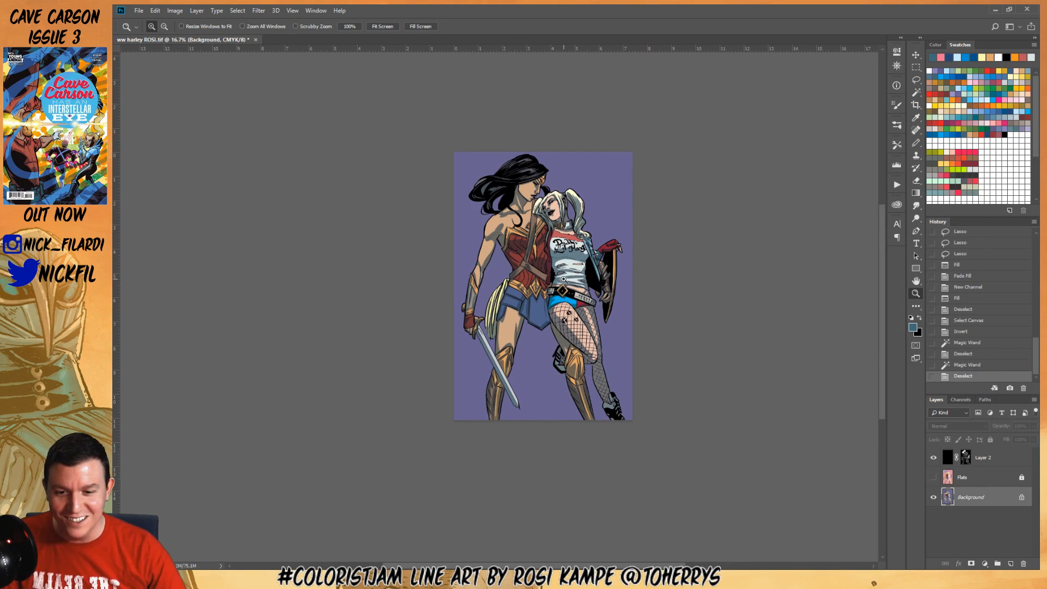
key("w")
left_click(522, 202)
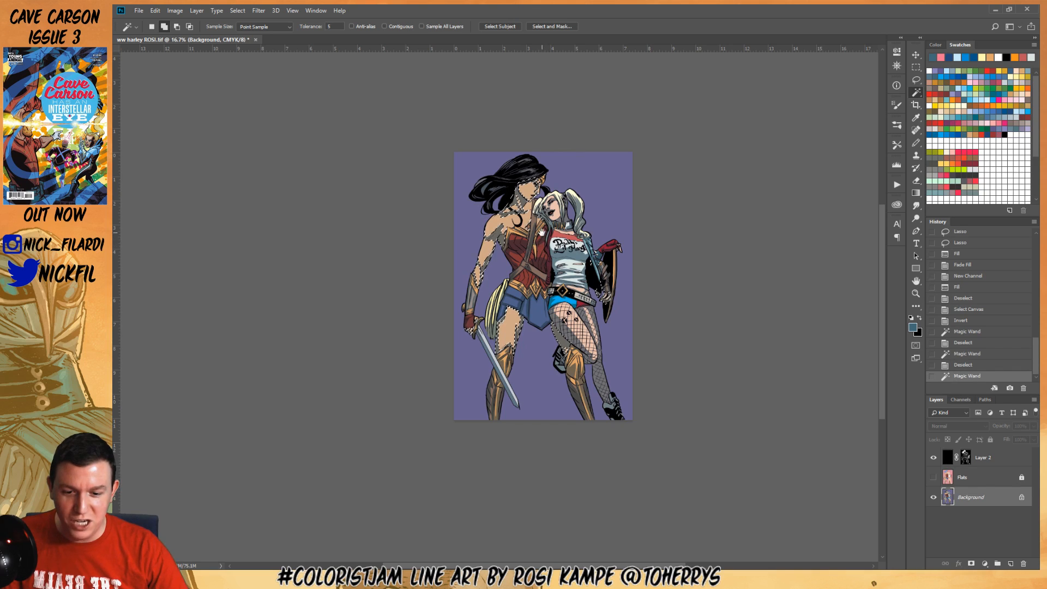
left_click_drag(522, 202, 524, 247)
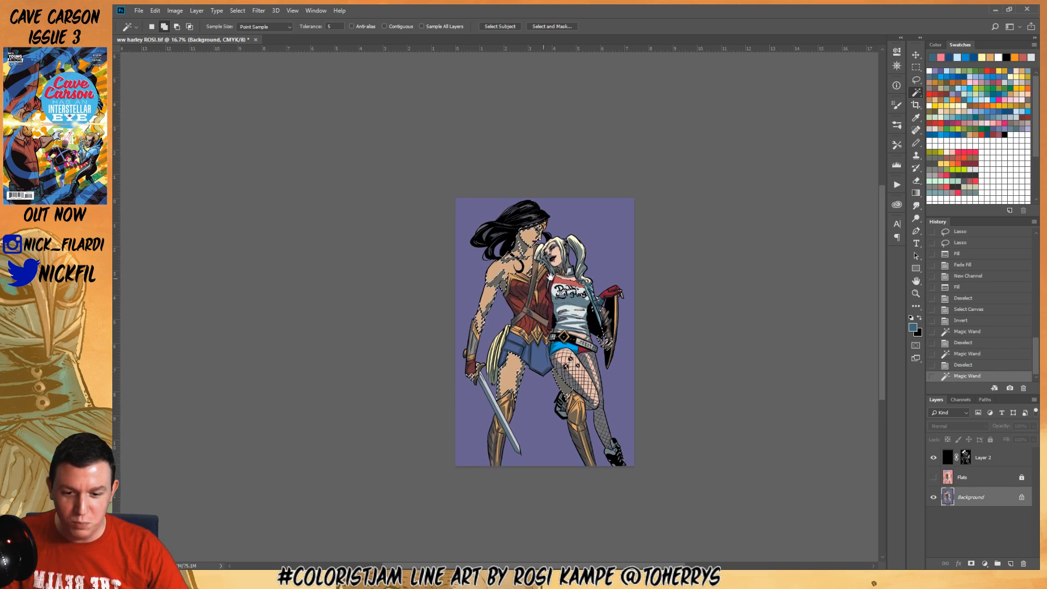
left_click(989, 71)
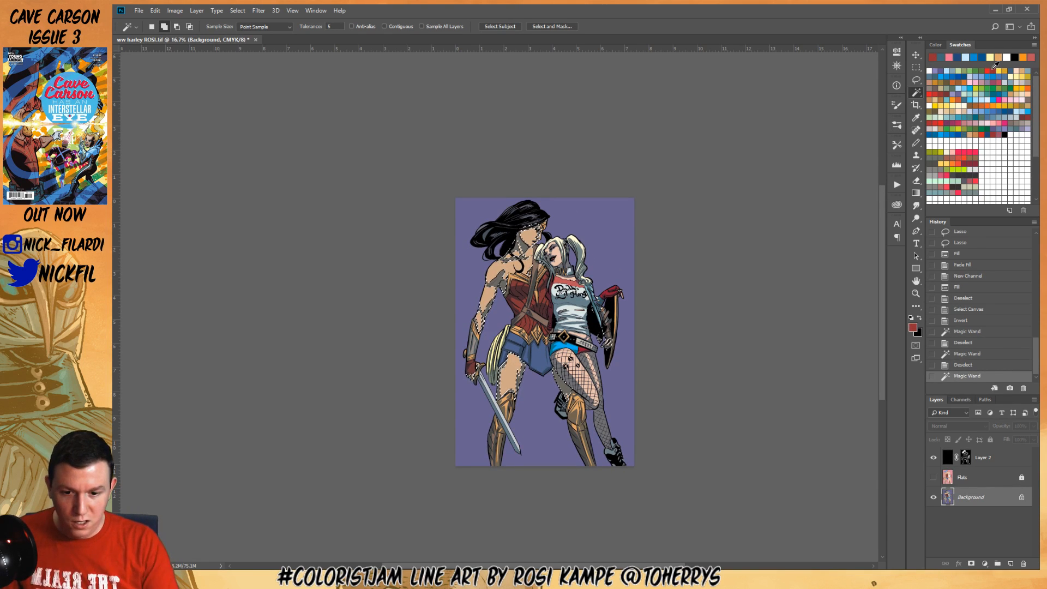
key("F2")
key("ctrl+d")
Select Harley Quinn's skin shadows with the Magic Wand and tint them with a faded bright red fill
key("z")
left_click(530, 256)
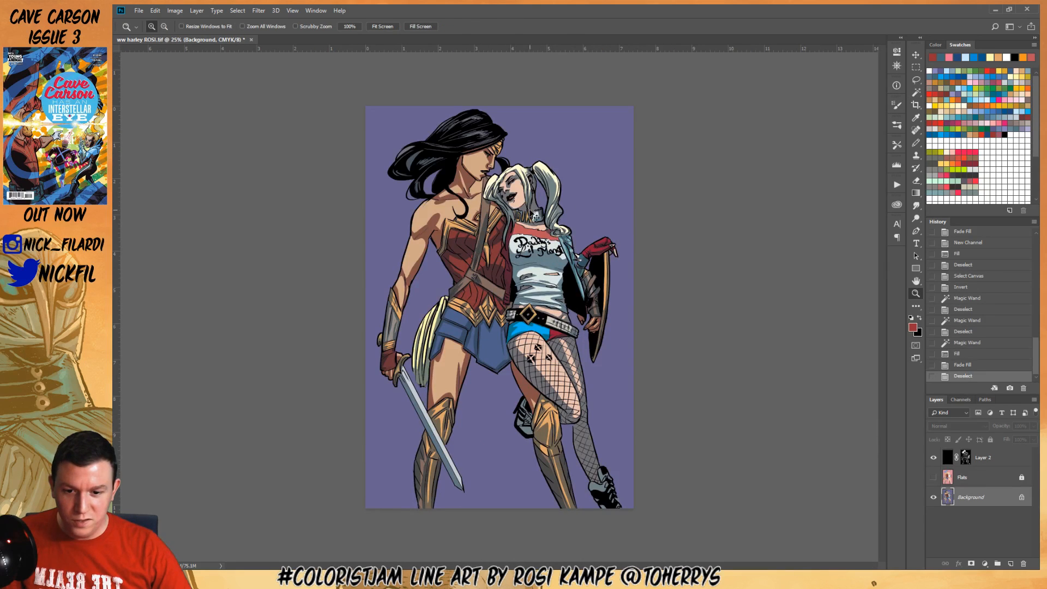
key("w")
left_click(535, 206)
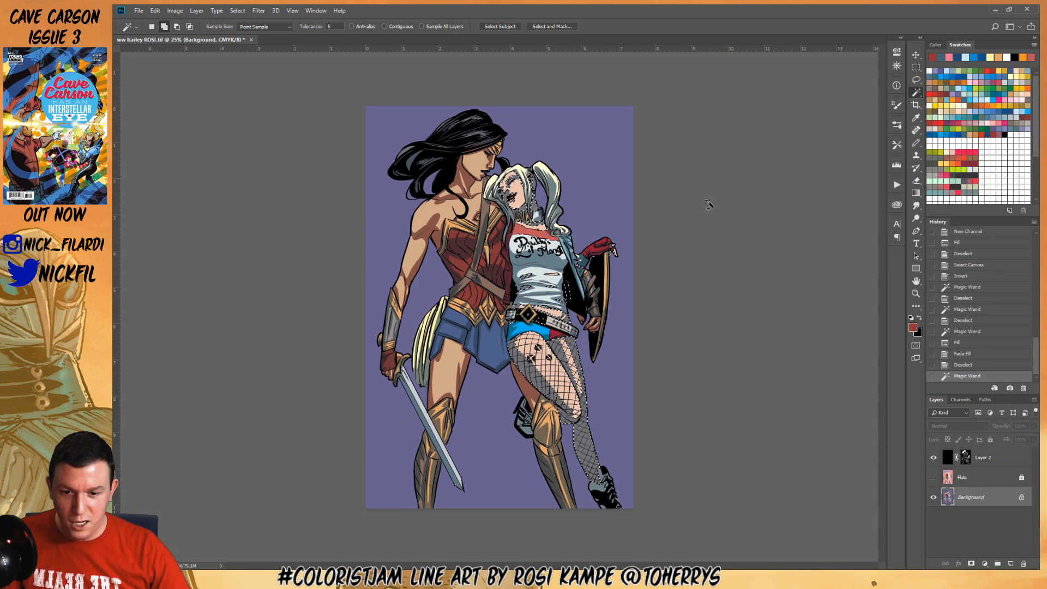
left_click(988, 70)
key("F2")
key("ctrl+d")
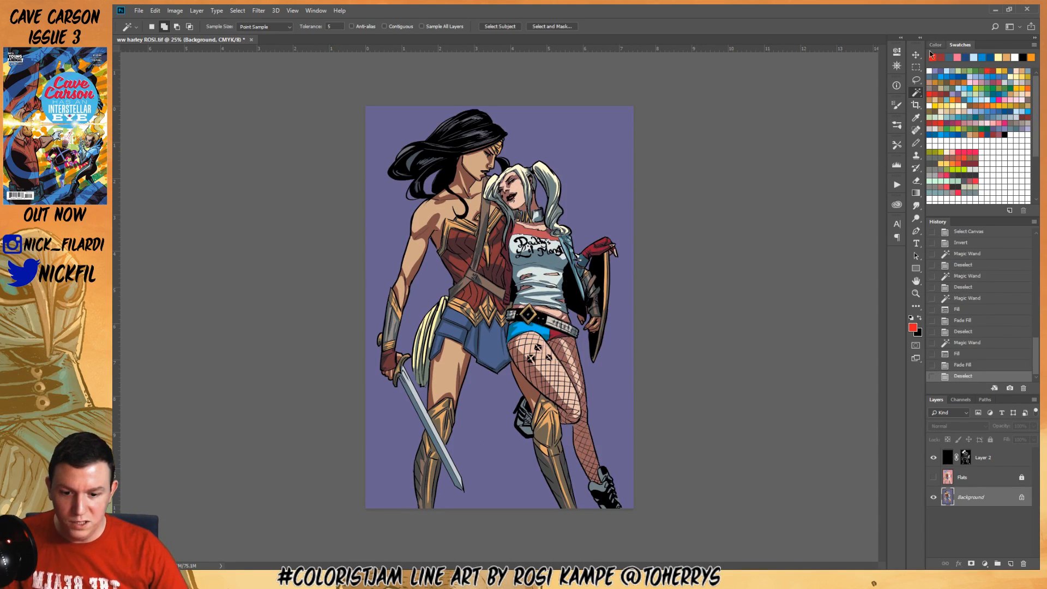
Restore the selection of Harley's skin shadows and apply a faded fill of the light skin colour sampled from her leg
key("ctrl+z")
key("b")
left_click(557, 383, "alt")
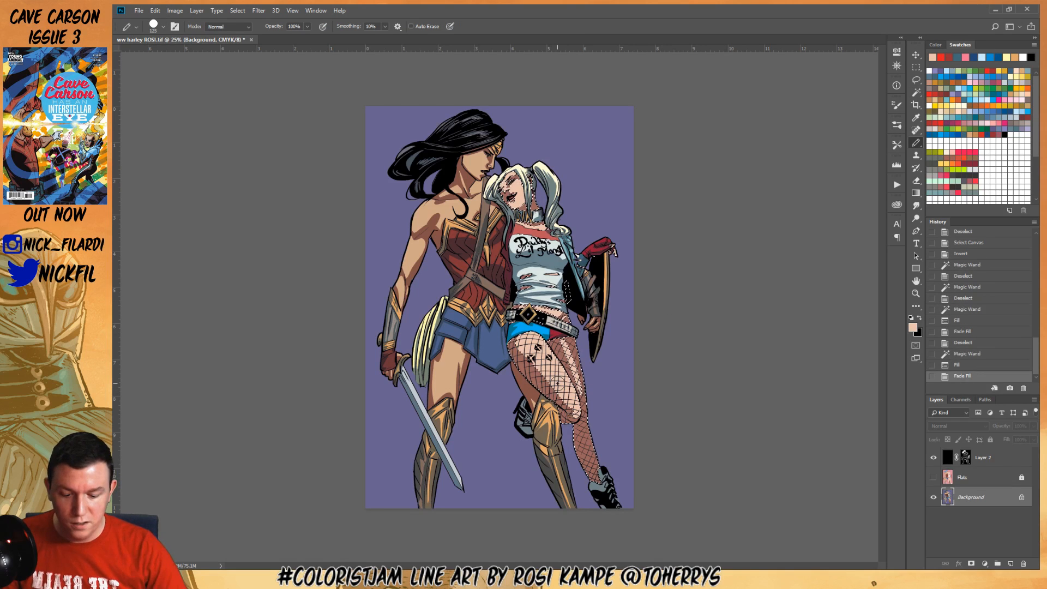
key("F2")
key("ctrl+d")
Select Harley's light and shadow skin tones with the Magic Wand, then subtract everything above her legs with the Lasso
key("w")
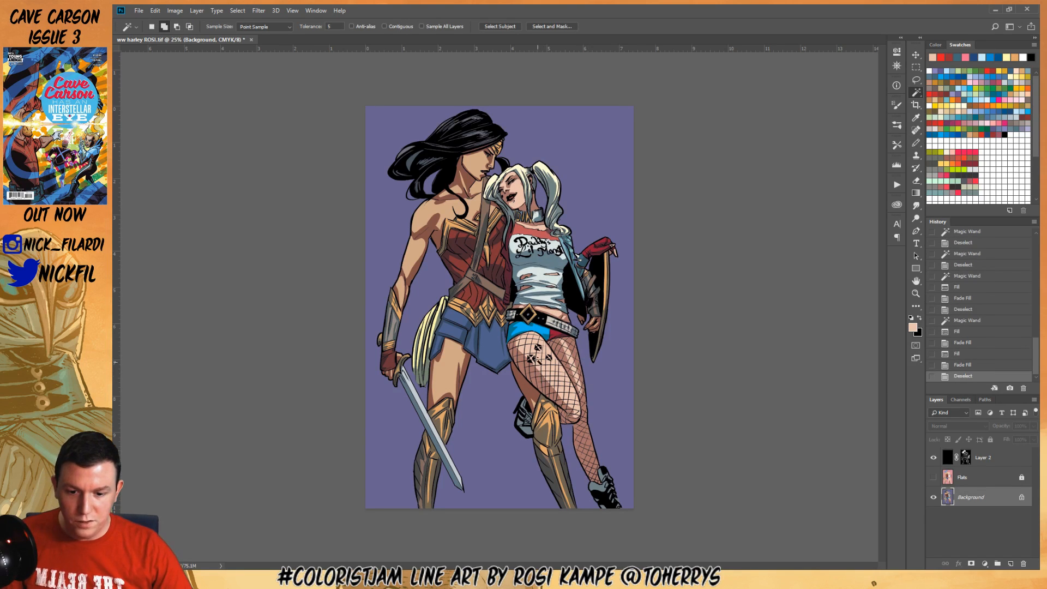
left_click(534, 357)
left_click(510, 191)
key("l")
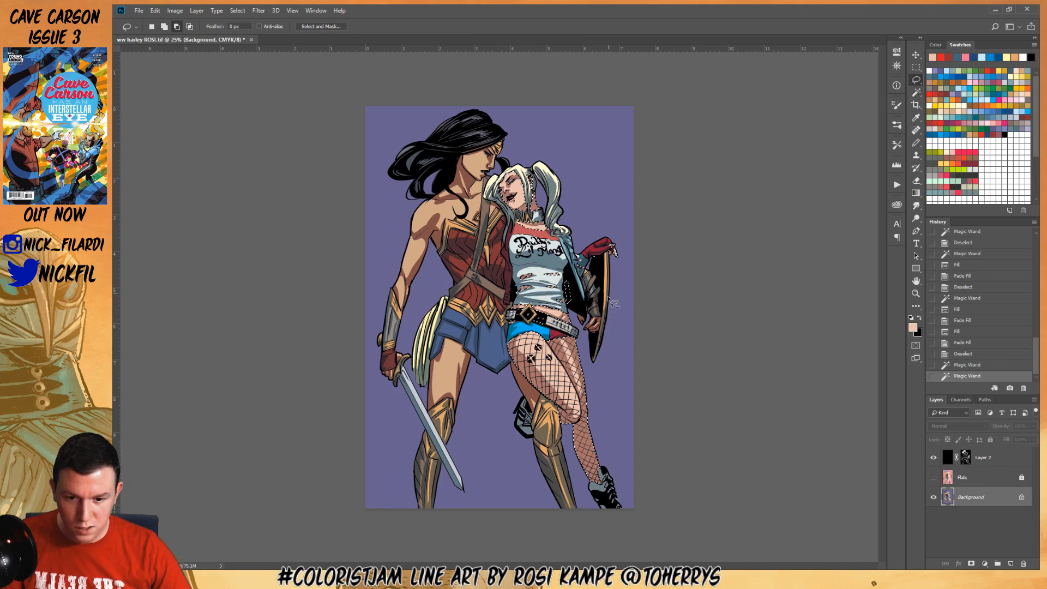
mouse_move(443, 248)
left_mouse_down()
mouse_move(651, 150)
mouse_move(568, 267)
mouse_move(621, 266)
left_mouse_up()
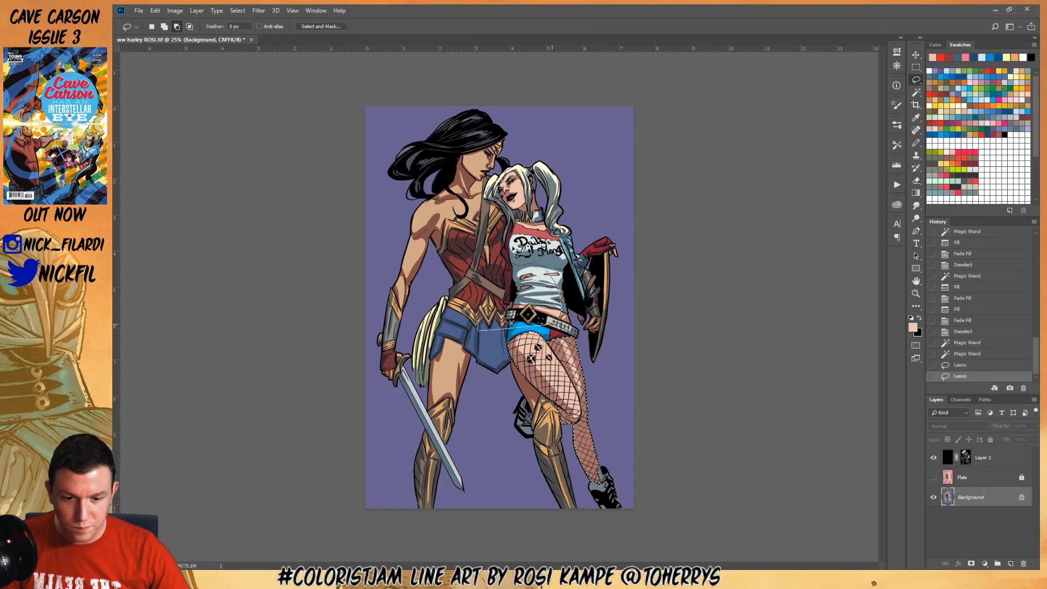
left_click_drag(484, 259, 487, 298)
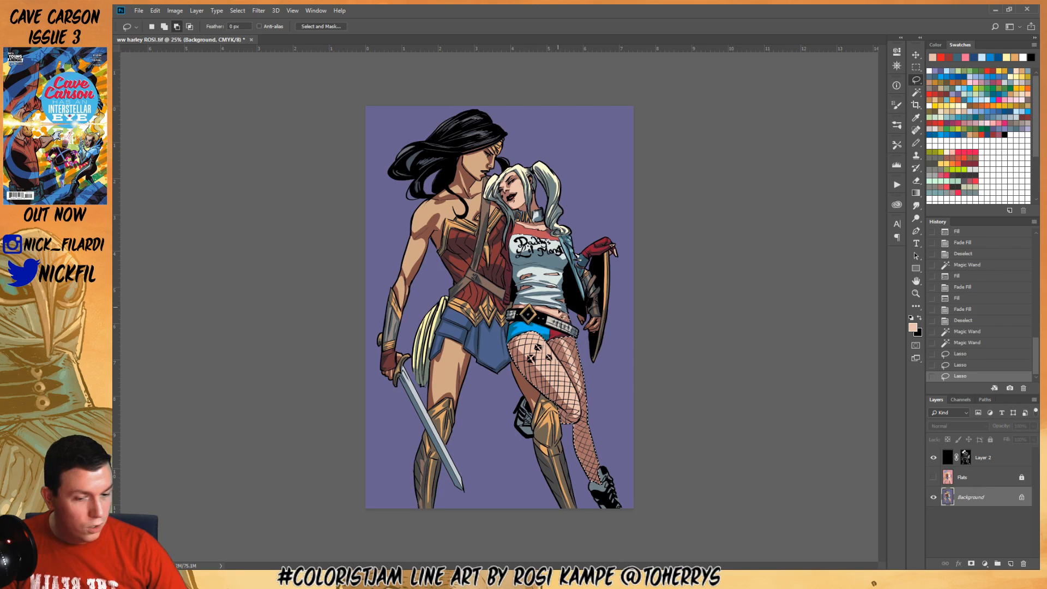
Tint the selected fishnet legs with two faded fills of the blue-grey swatch and deselect
left_click(939, 72)
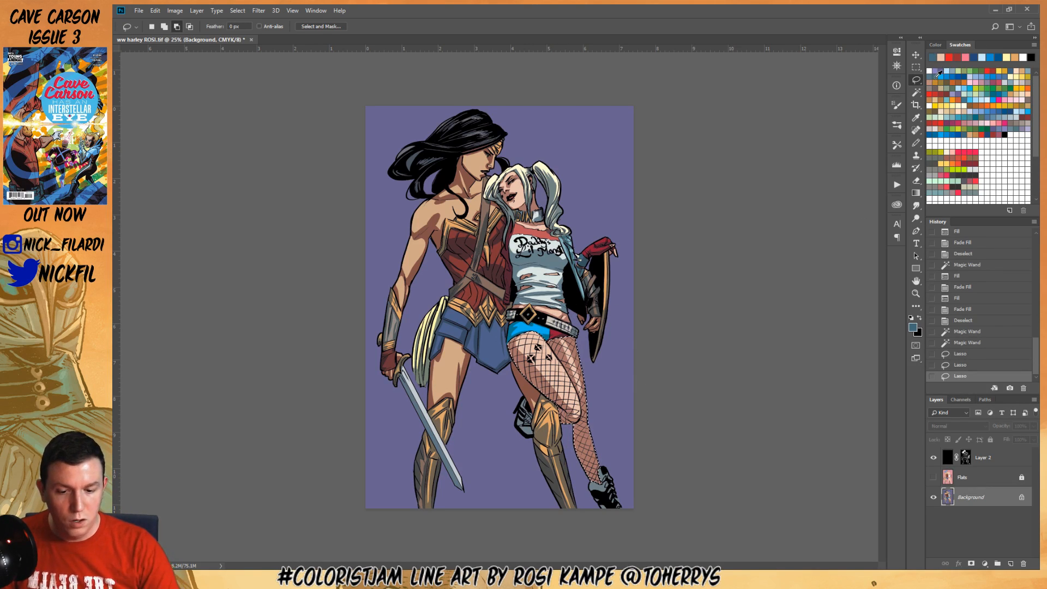
key("F2")
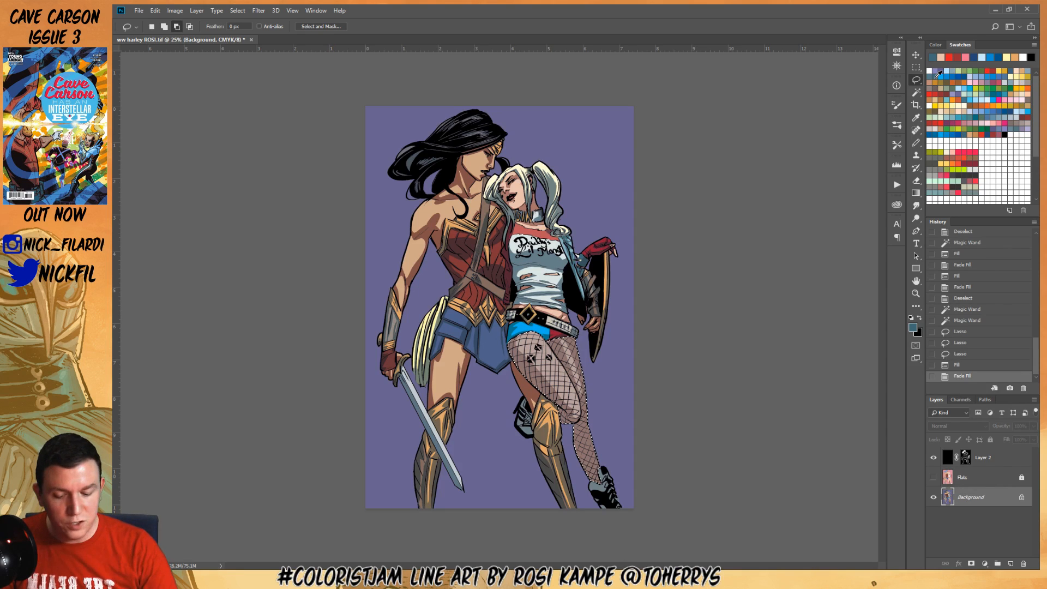
key("F2")
key("ctrl+d")
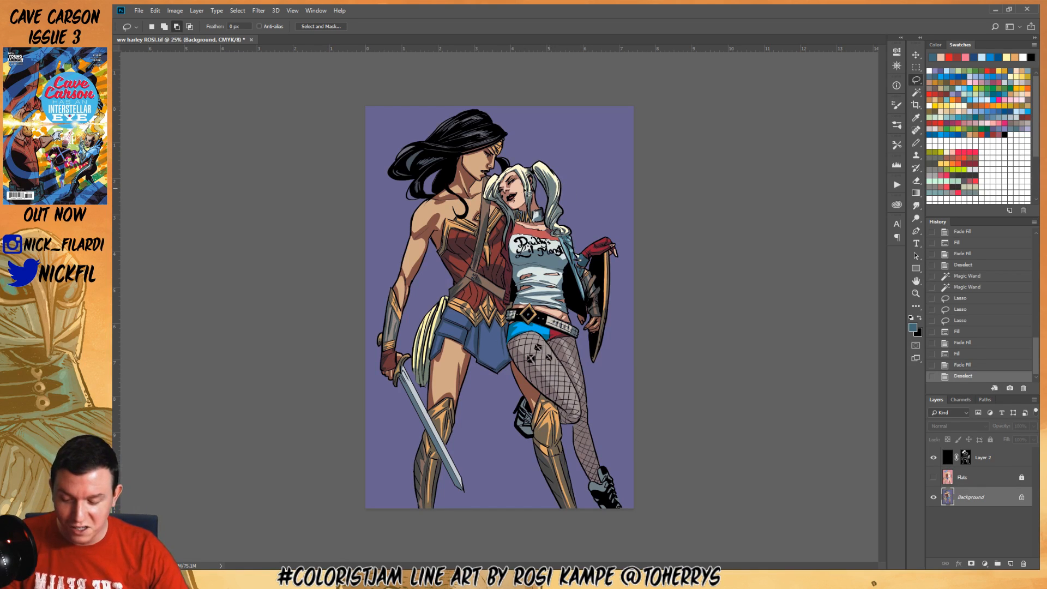
Select Harley's hair shadows with the Magic Wand and tint them with a faded yellow fill
key("w")
left_click(526, 177)
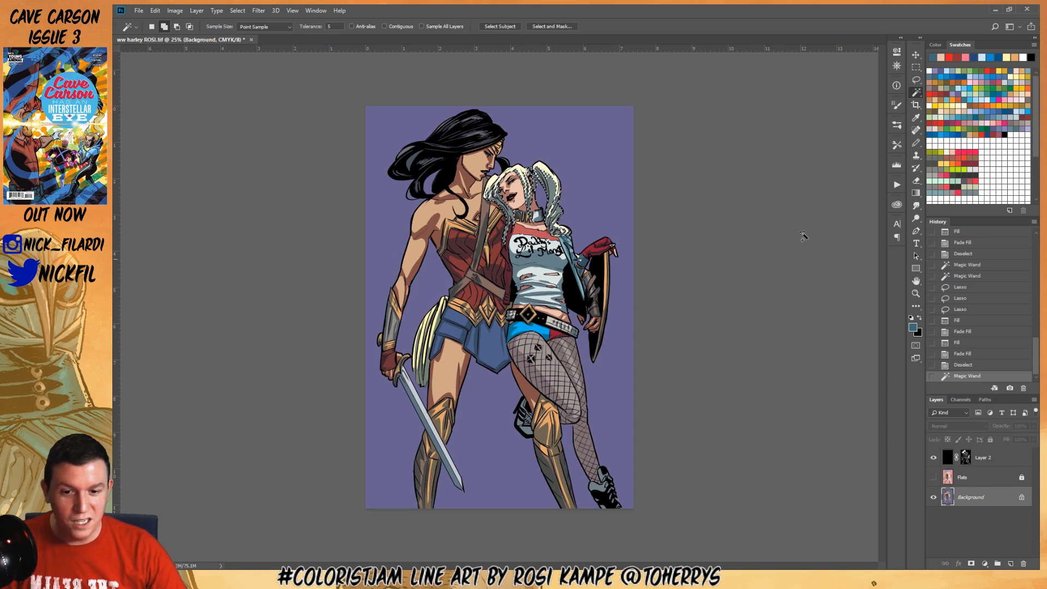
left_click(948, 103)
key("alt+BackSpace")
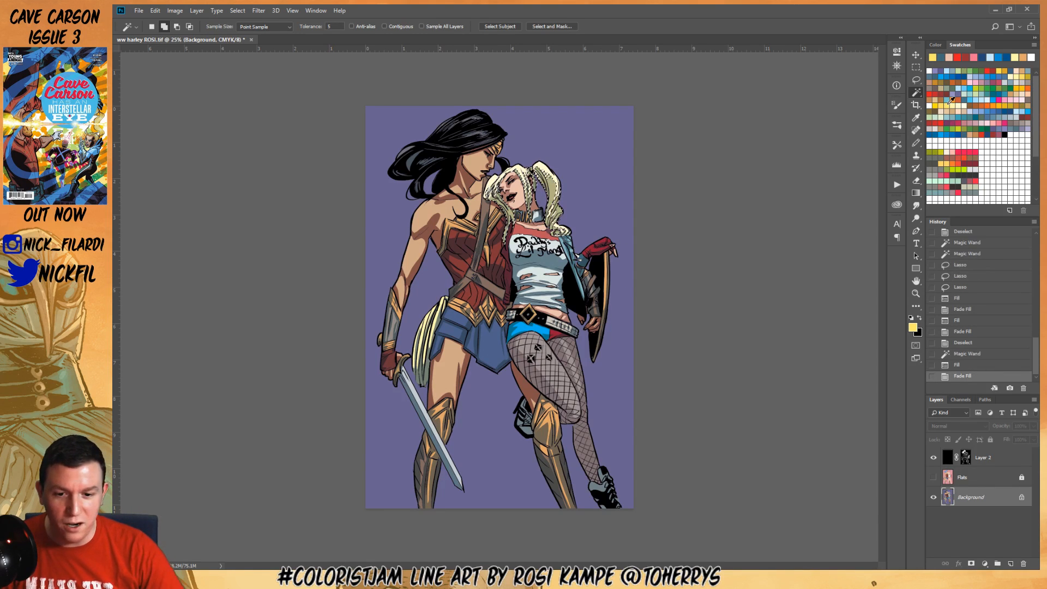
key("ctrl+d")
Restore the hair shadow selection, warm it with a faded bright red fill and deselect
key("ctrl+z")
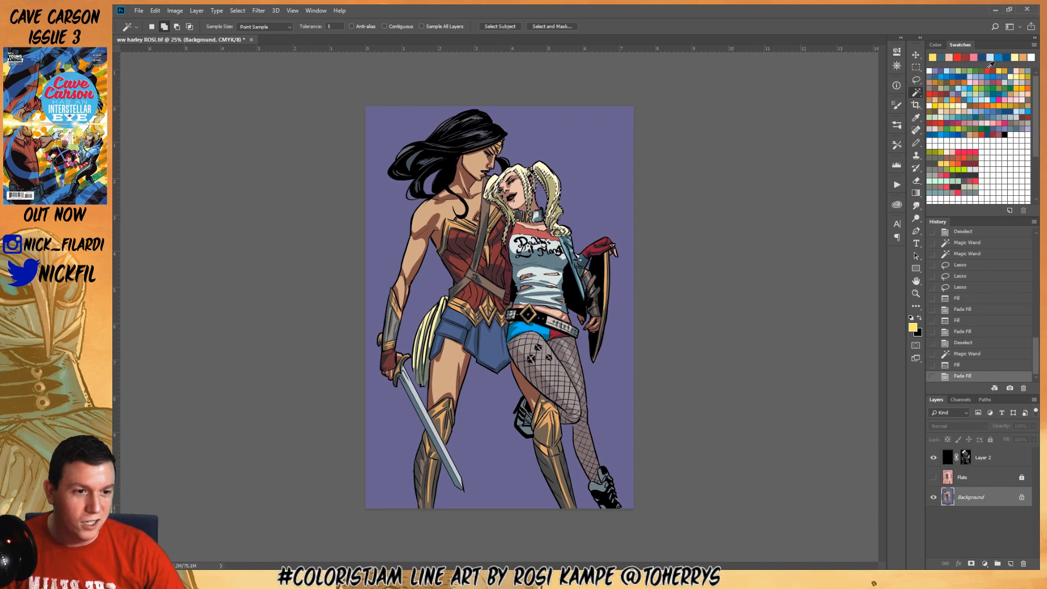
left_click(988, 71)
key("alt+BackSpace")
key("ctrl+d")
key("z")
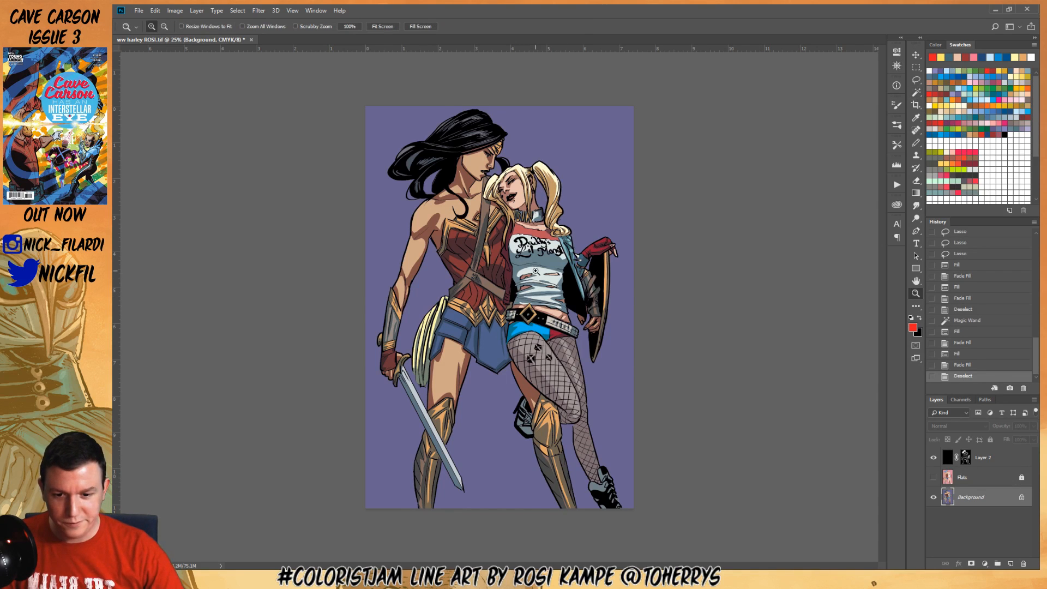
left_click(619, 335)
scroll(619, 336, "up", 3)
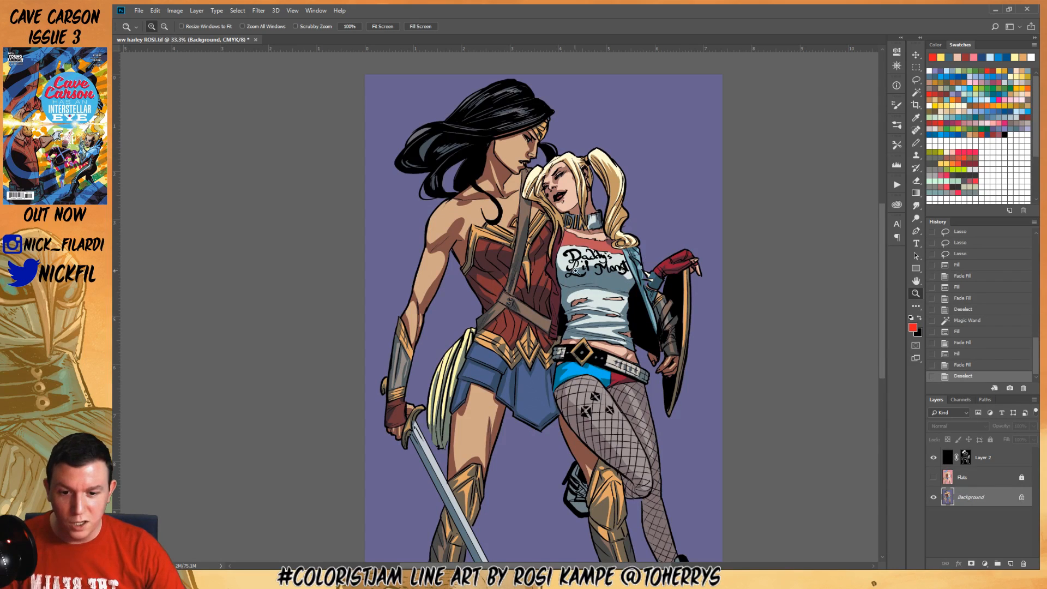
key("w")
left_click(602, 281)
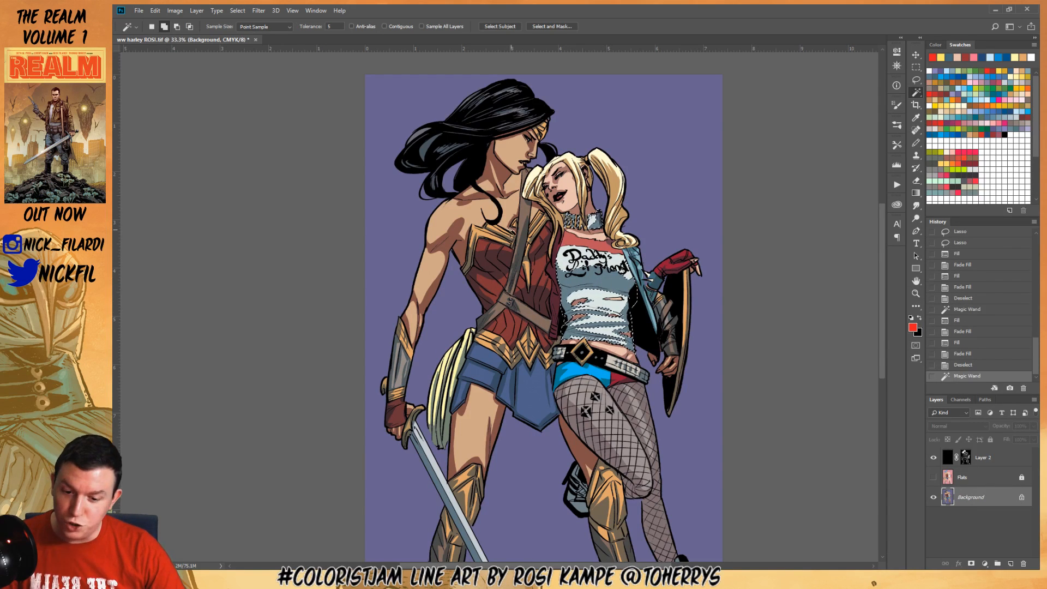
key("ctrl+d")
left_click_drag(523, 314, 530, 352)
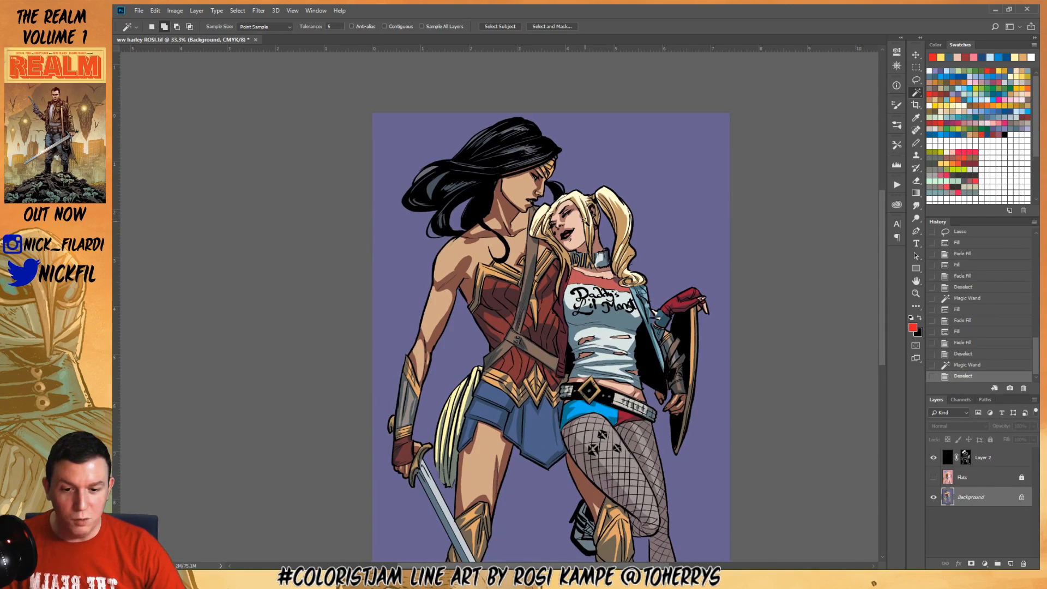
left_click(575, 220)
key("ctrl+d")
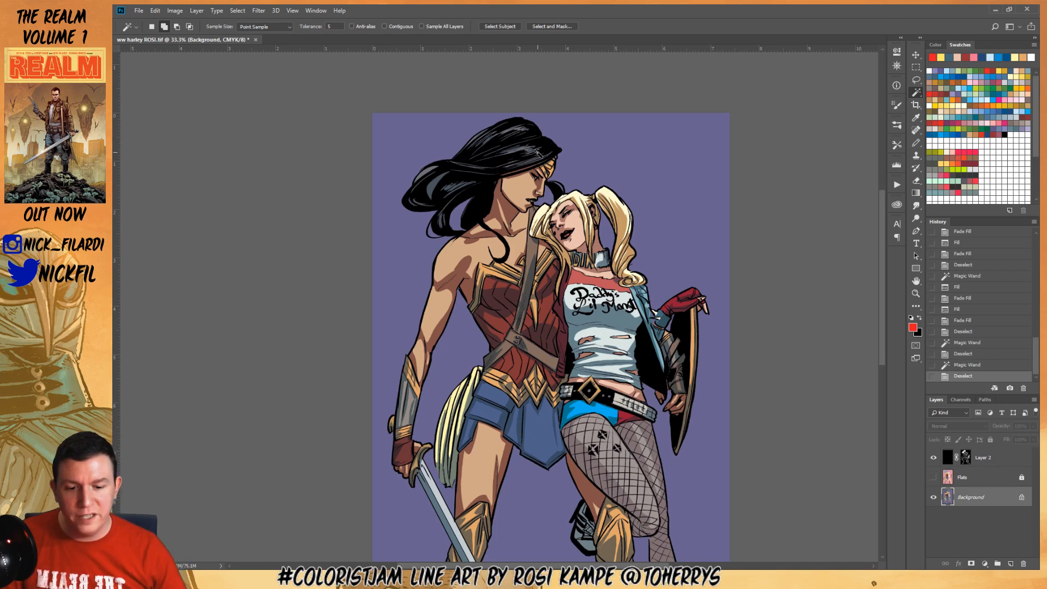
Select the shadows of Wonder Woman's gold armour with the Magic Wand, tint them with a faded red fill and deselect
scroll(574, 294, "down", 1)
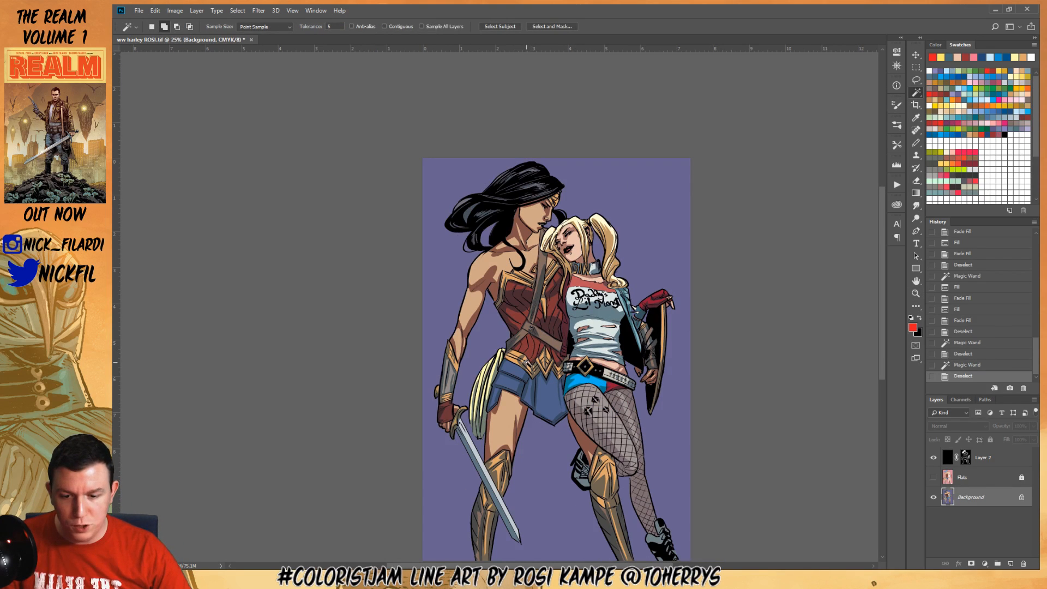
left_click(527, 363)
scroll(522, 350, "down", 3)
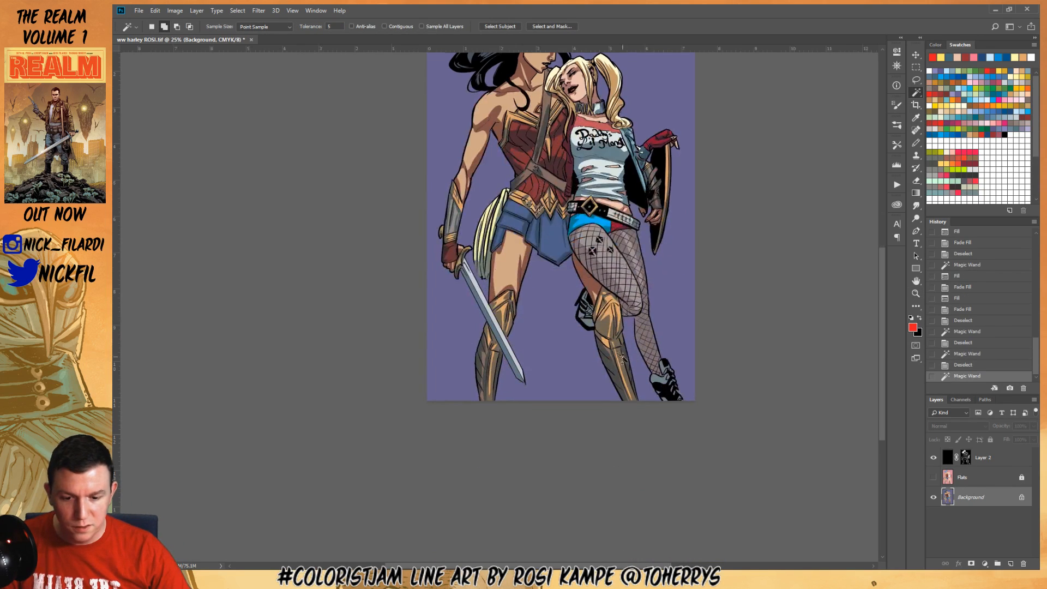
left_click(603, 330)
scroll(764, 273, "up", 2)
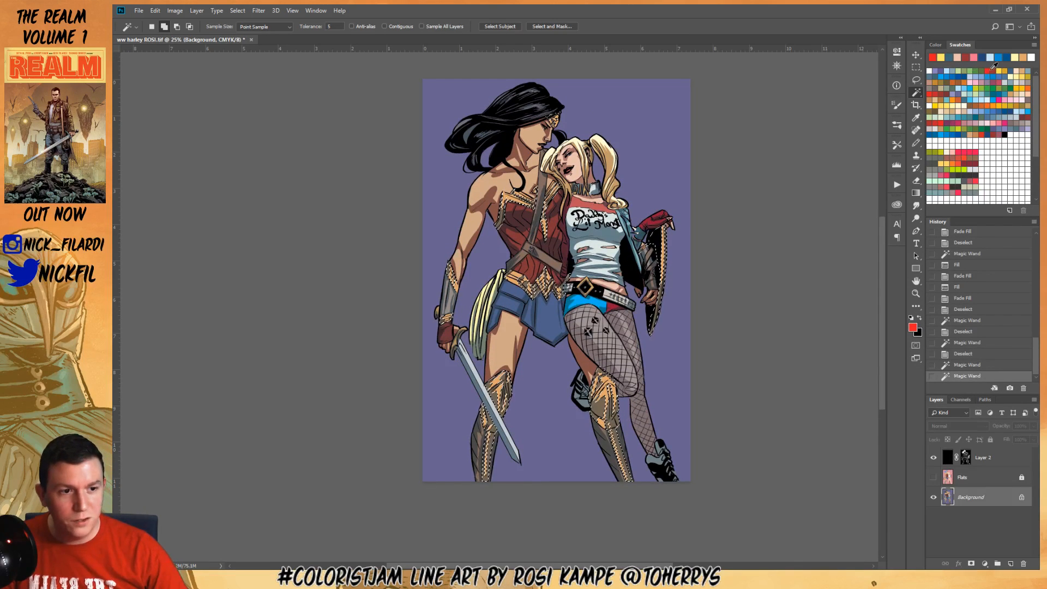
key("ctrl+d")
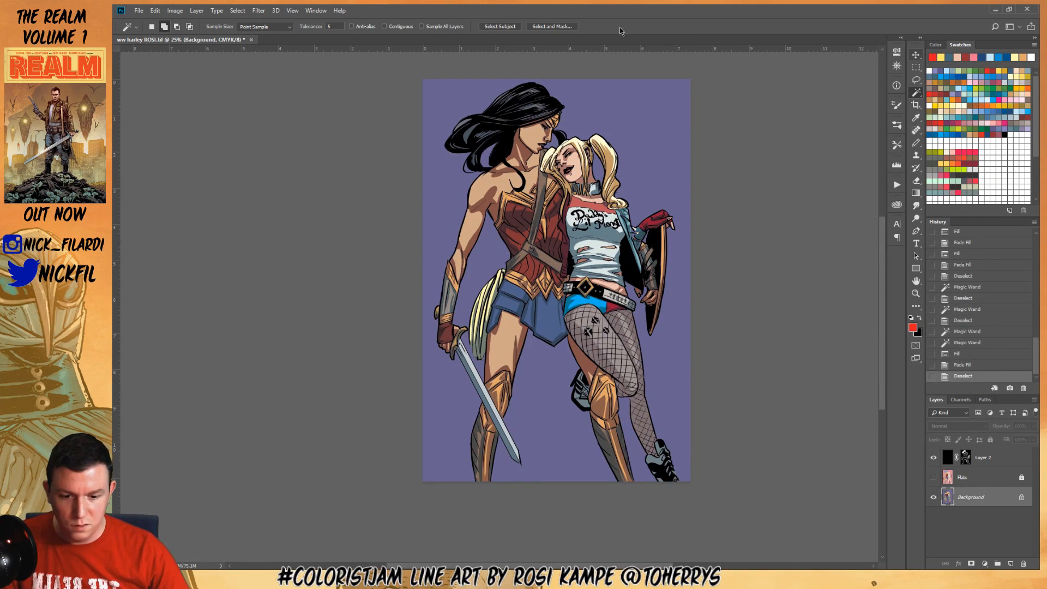
left_click_drag(560, 203, 550, 227)
left_click(565, 243, "ctrl+alt")
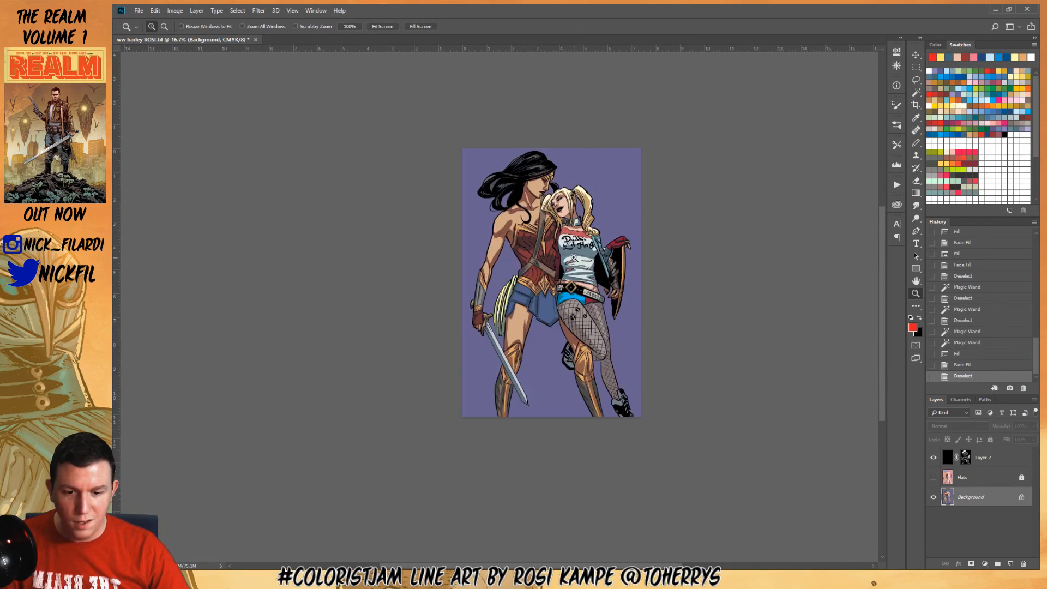
Shade the whole page from the bottom upward with a dark blue Multiply gradient, and revert the extra gradient pass
left_click_drag(574, 261, 551, 275)
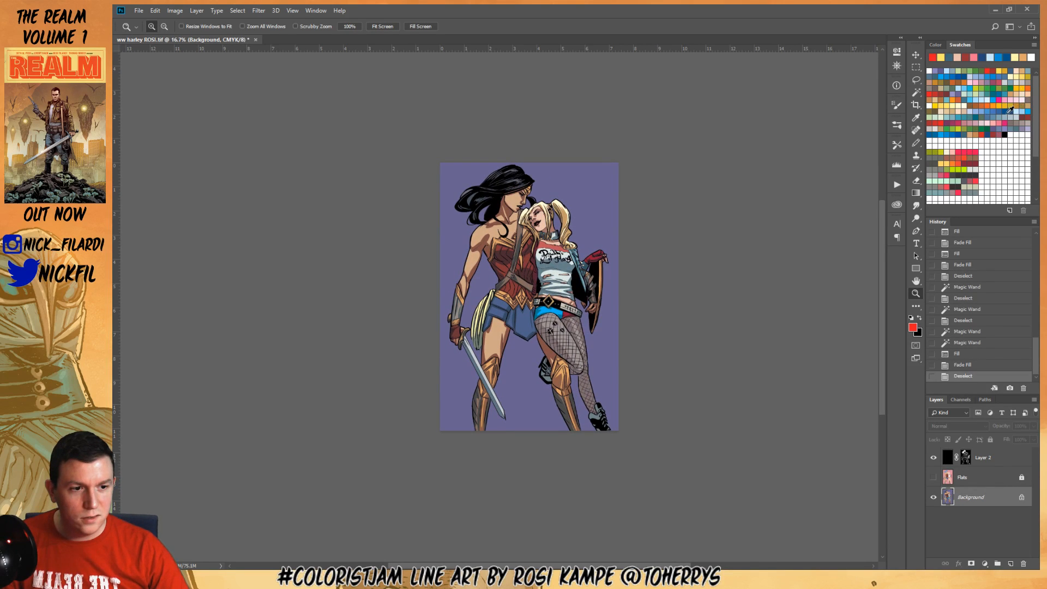
left_click(1009, 112)
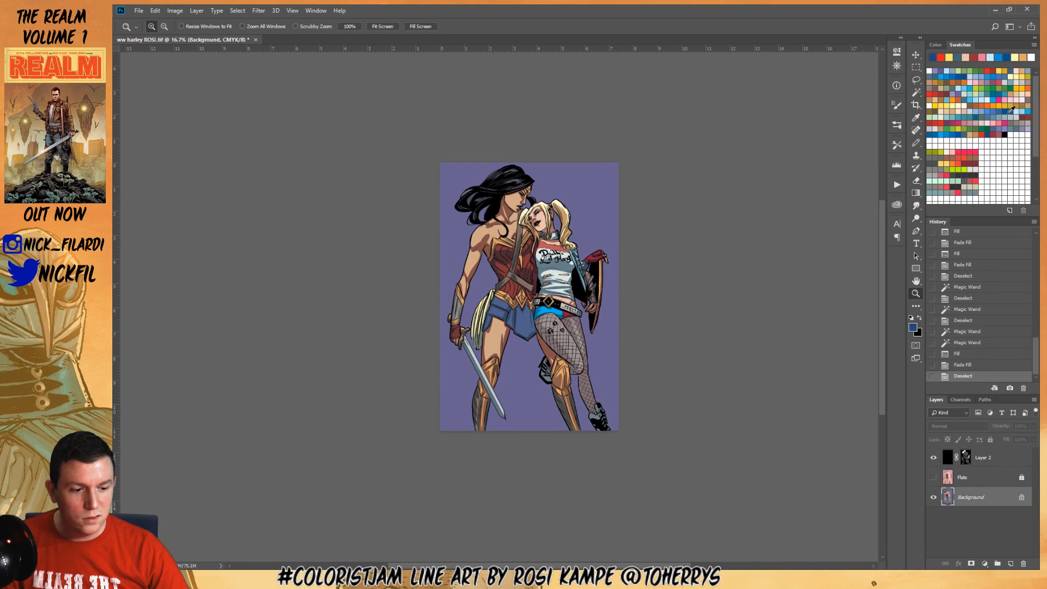
left_click(967, 73)
key("g")
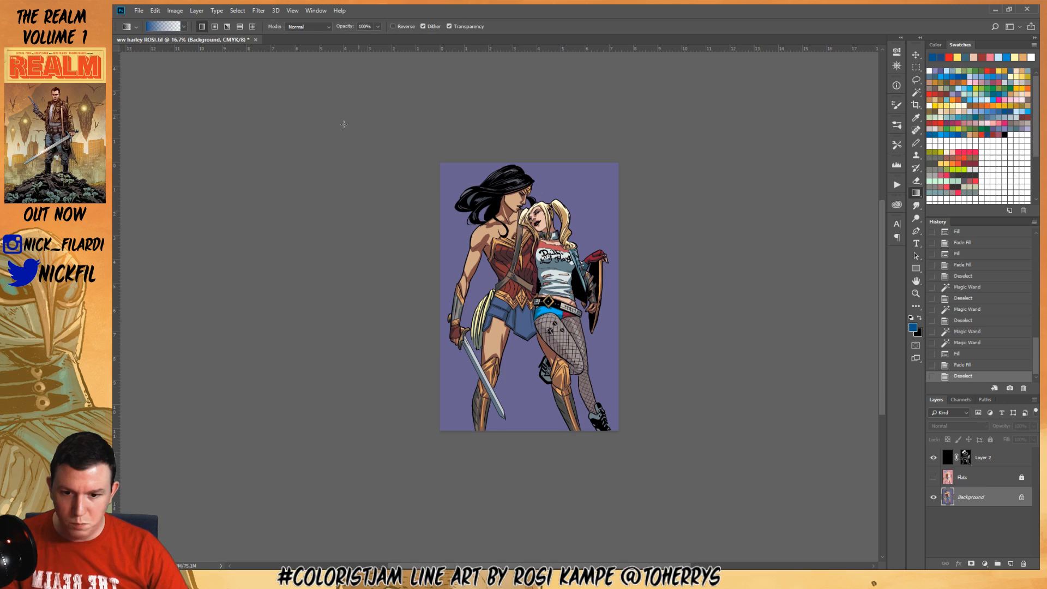
left_click(293, 27)
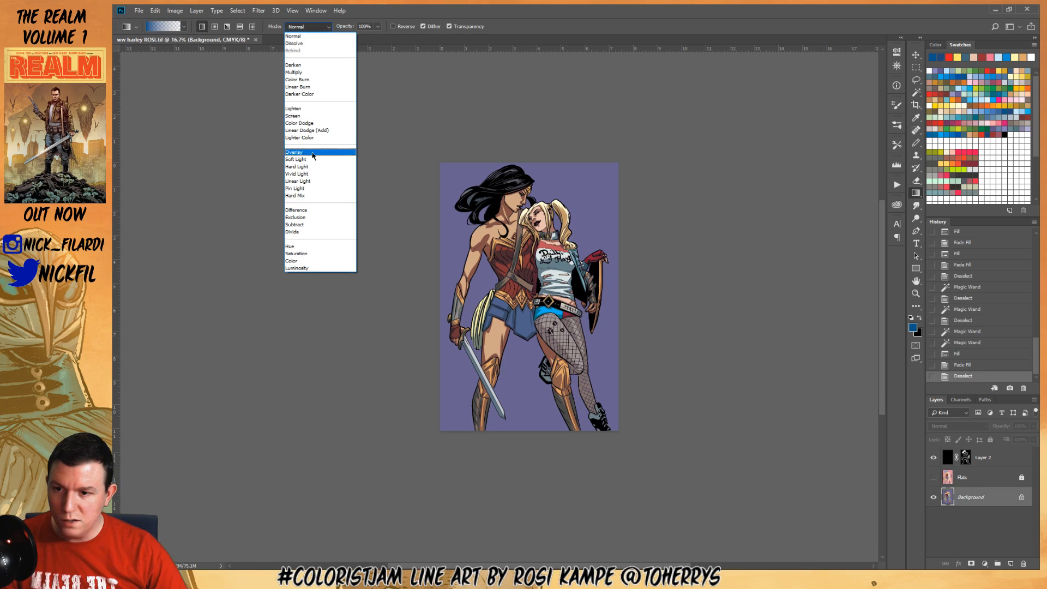
left_click(309, 74)
left_click_drag(530, 515, 532, 97)
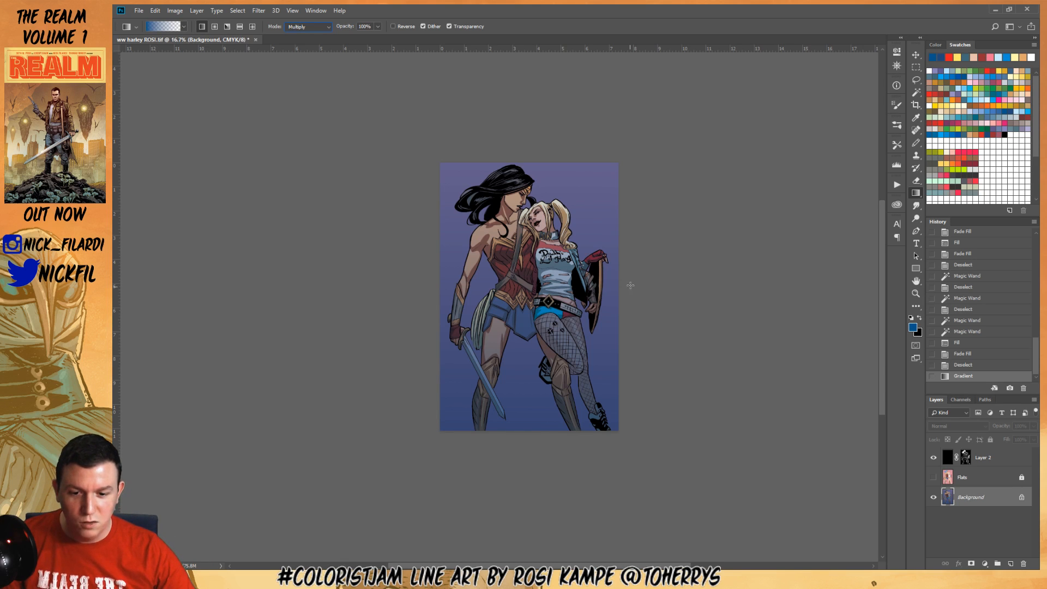
left_click_drag(630, 285, 638, 253)
left_click(978, 366)
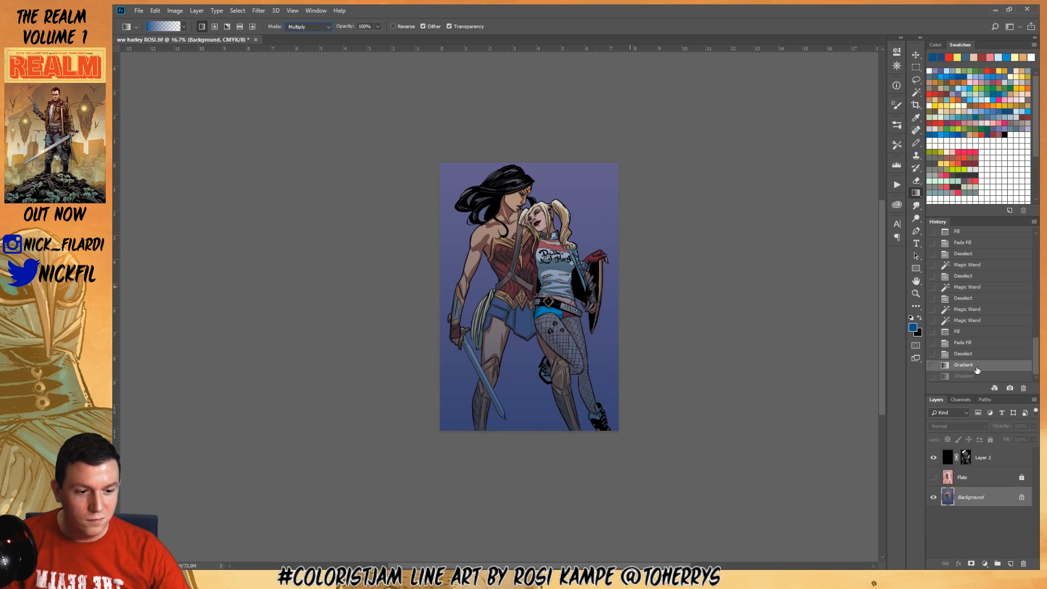
key("z")
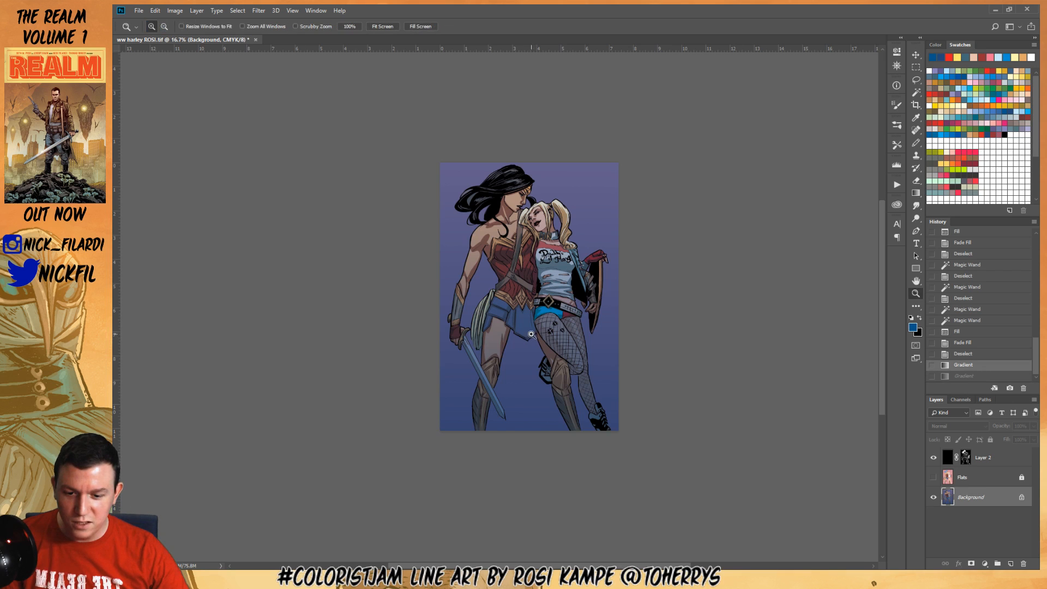
left_click(534, 326)
left_click(533, 319)
left_click_drag(576, 409, 694, 240)
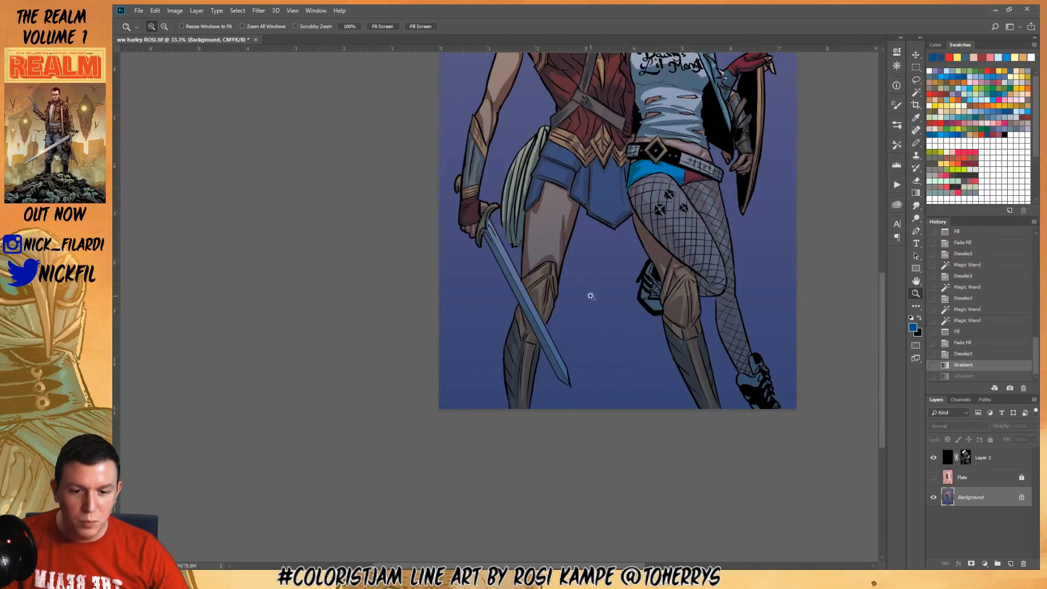
left_click_drag(680, 202, 649, 311)
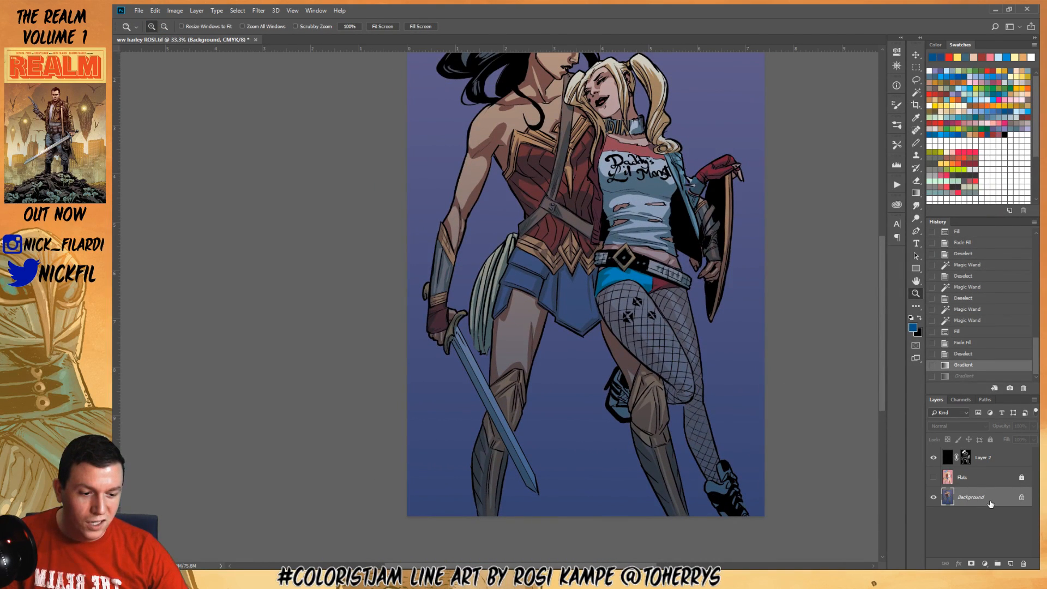
key("q")
key("w")
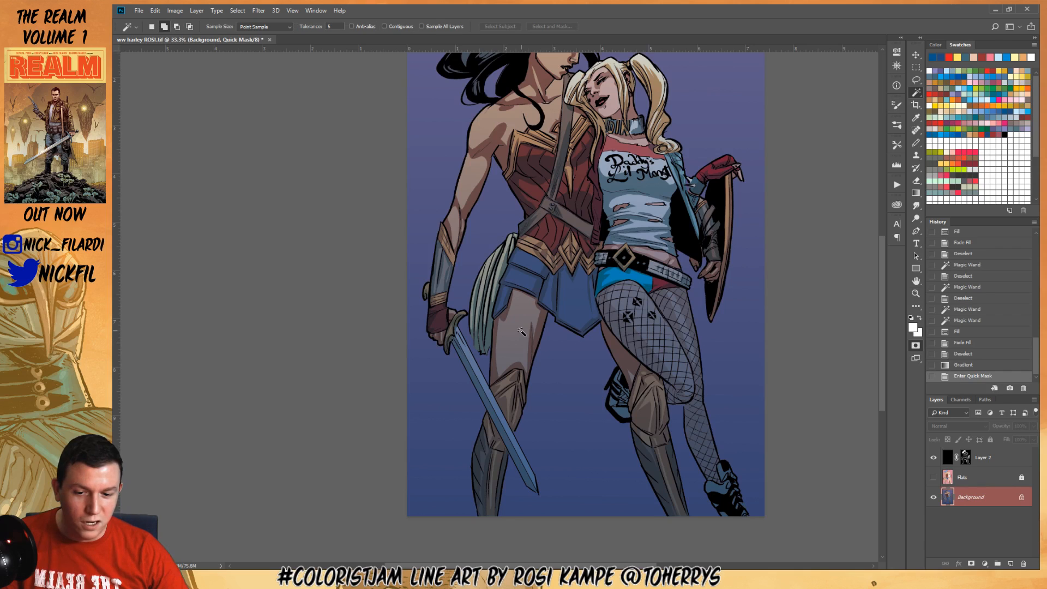
left_click(963, 365)
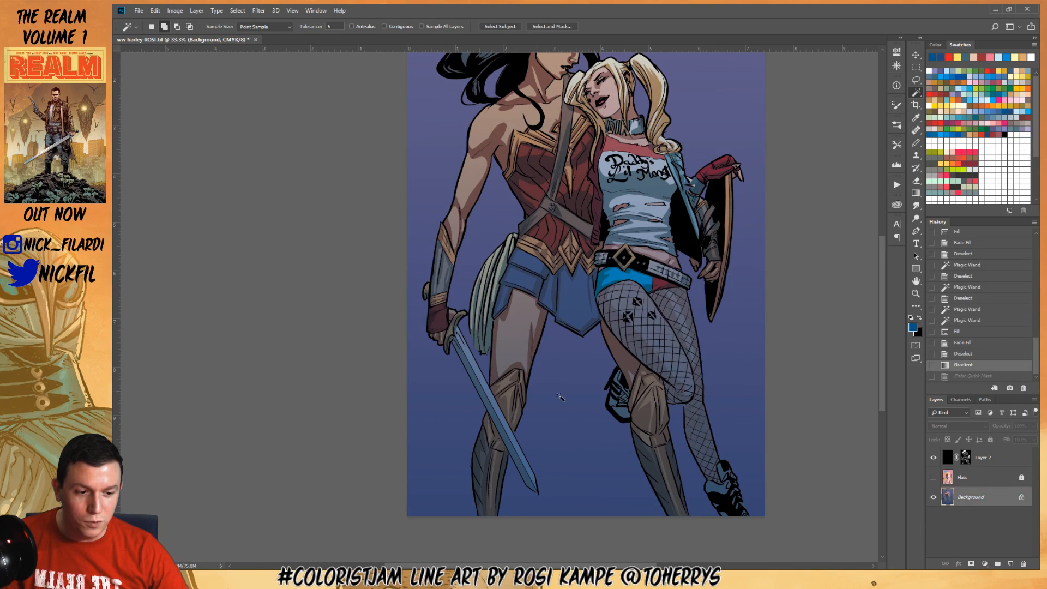
left_click(521, 326)
right_click(519, 323)
left_click(515, 341)
left_click(525, 343)
key("ctrl+d")
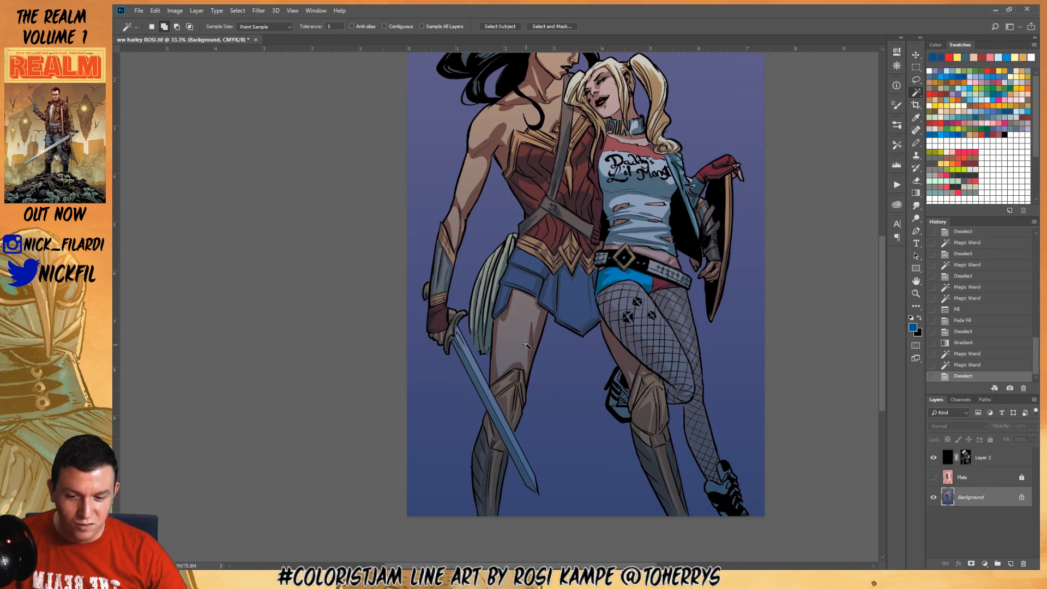
left_click(531, 342)
left_click(519, 335)
key("ctrl+d")
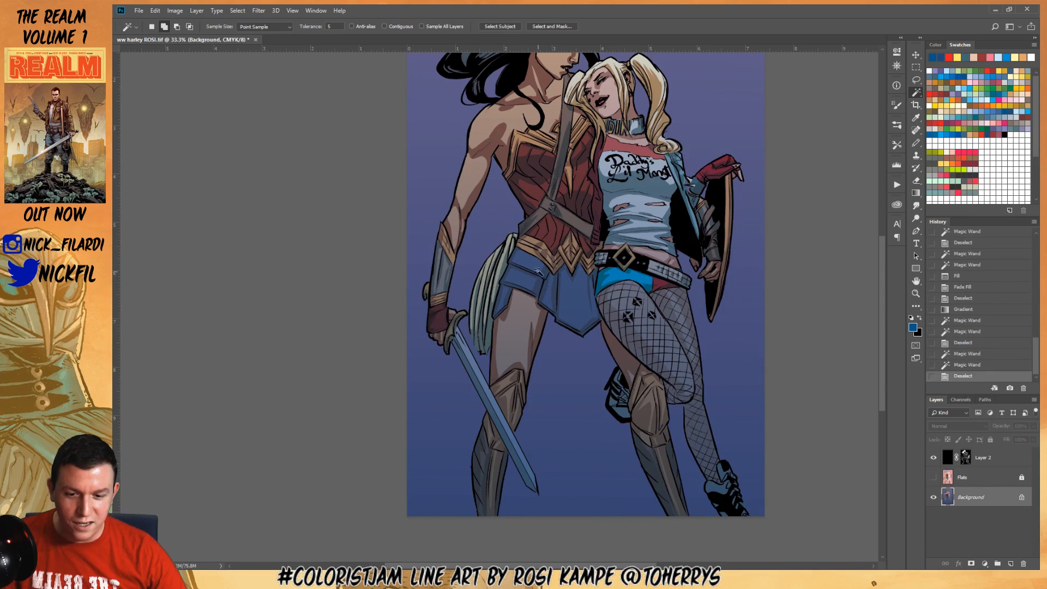
left_click(527, 281)
left_click(531, 279)
left_click(566, 287)
key("ctrl+d")
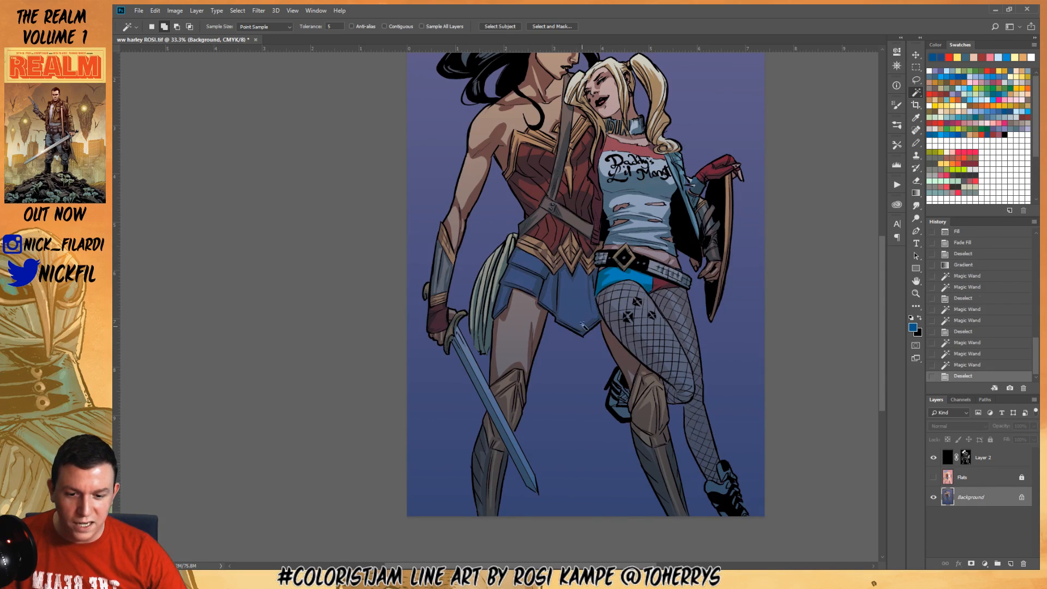
left_click(685, 344)
left_click_drag(754, 388, 788, 490)
key("ctrl+d")
key("z")
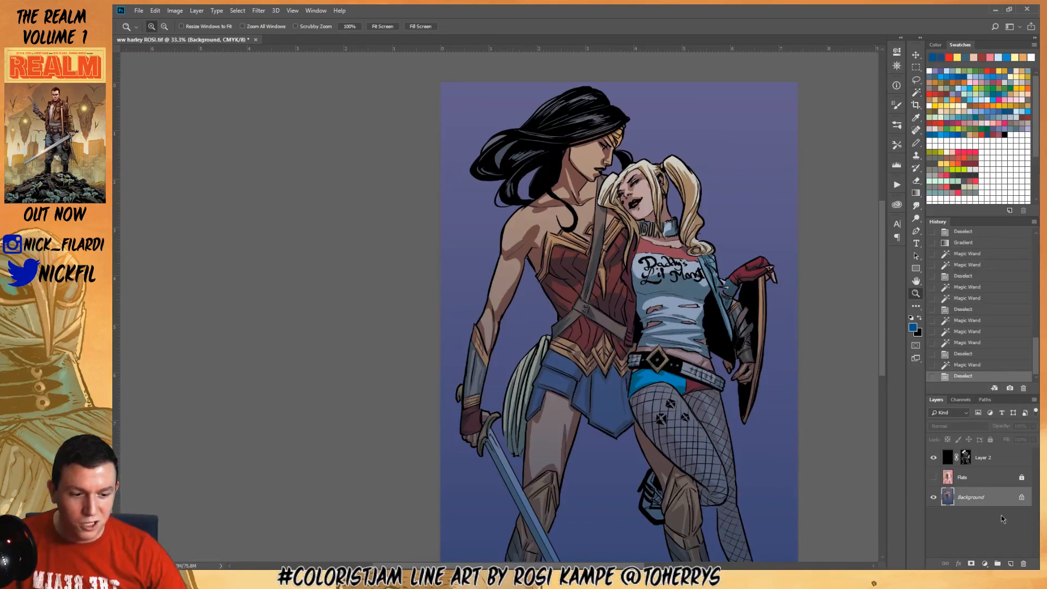
Select the white areas of the Alpha 2 channel with the Magic Wand and return to the CMYK composite
left_click(962, 400)
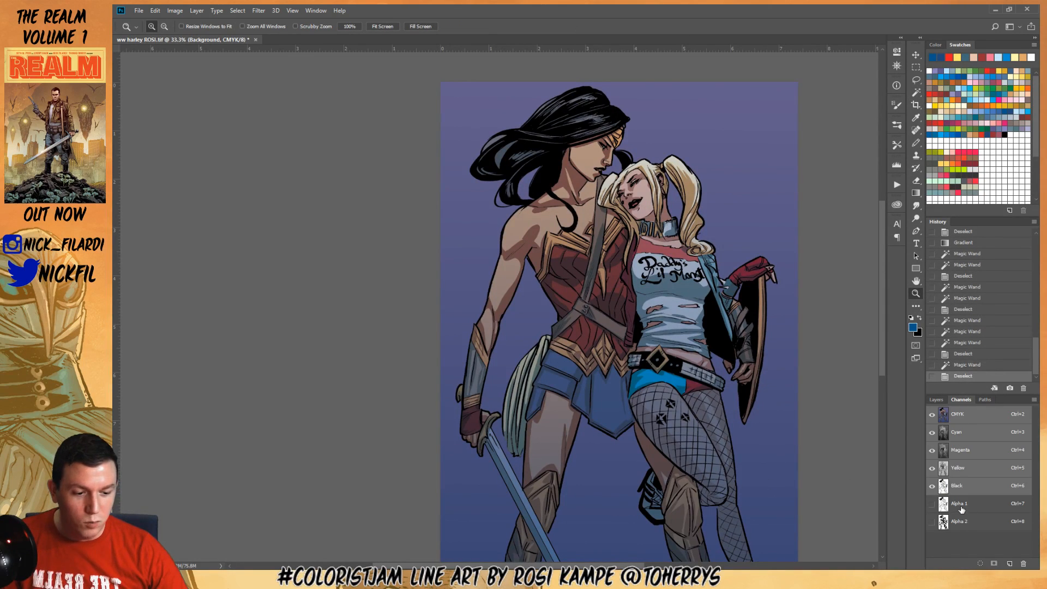
left_click(960, 522)
key("w")
left_click(595, 241)
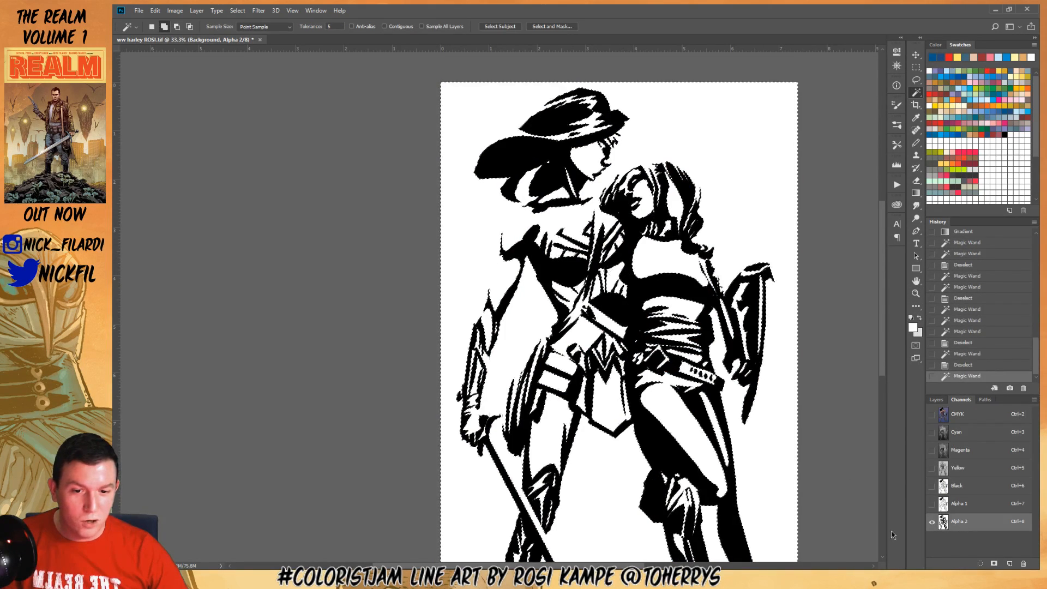
key("ctrl+2")
key("z")
key("ctrl+minus")
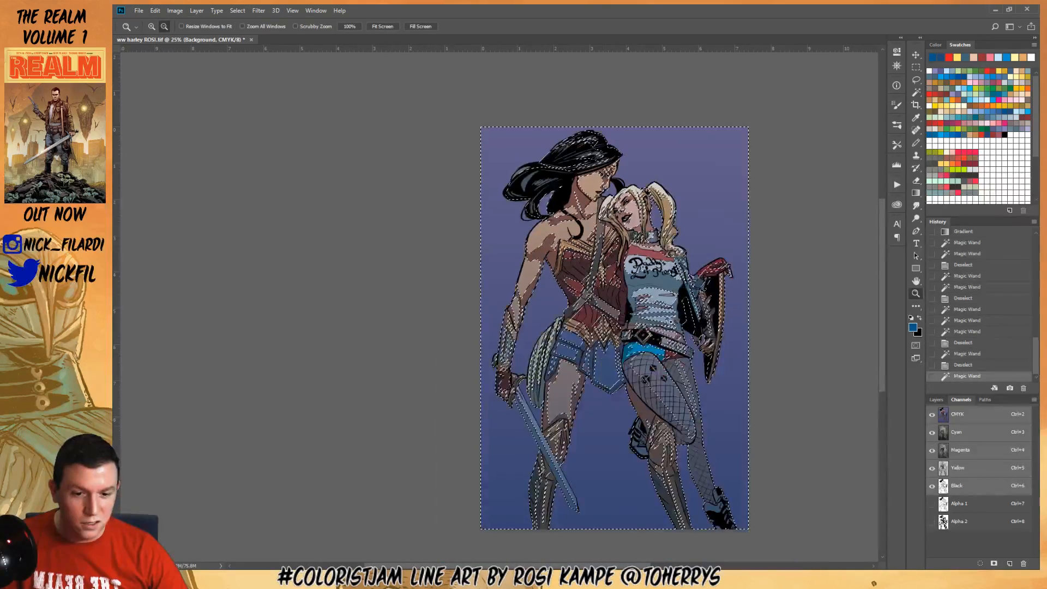
Subtract all bands of the blue-purple background from the selection with the Magic Wand, keeping only the figures' lit areas selected
key("w")
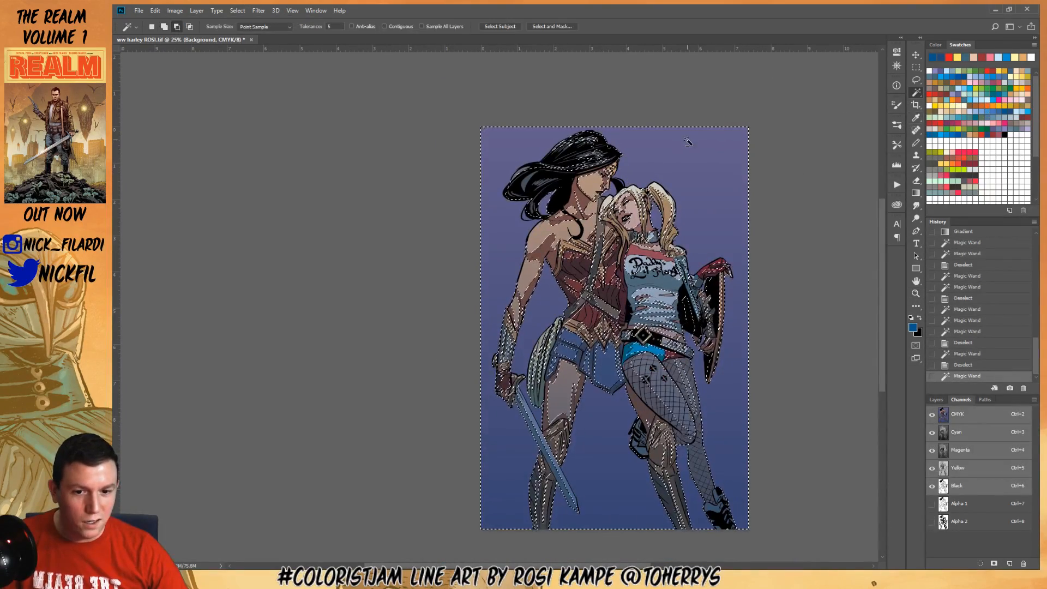
left_click(687, 141)
left_click(717, 205)
left_click(732, 240)
left_click(747, 334)
left_click(745, 384)
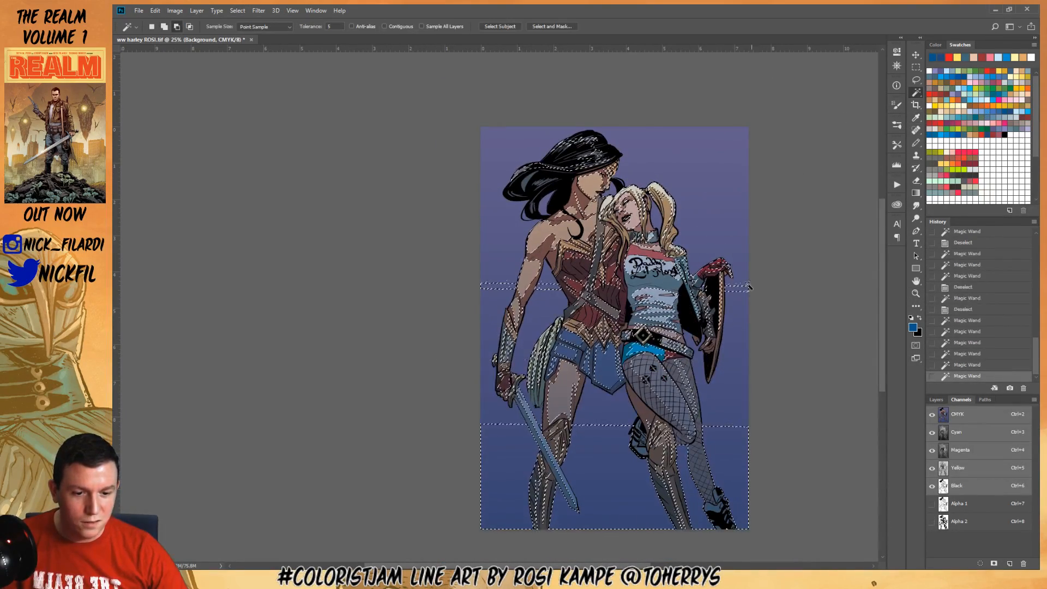
left_click(748, 287, "alt")
left_click(745, 441, "alt")
left_click(744, 480, "alt")
left_click(744, 518, "alt")
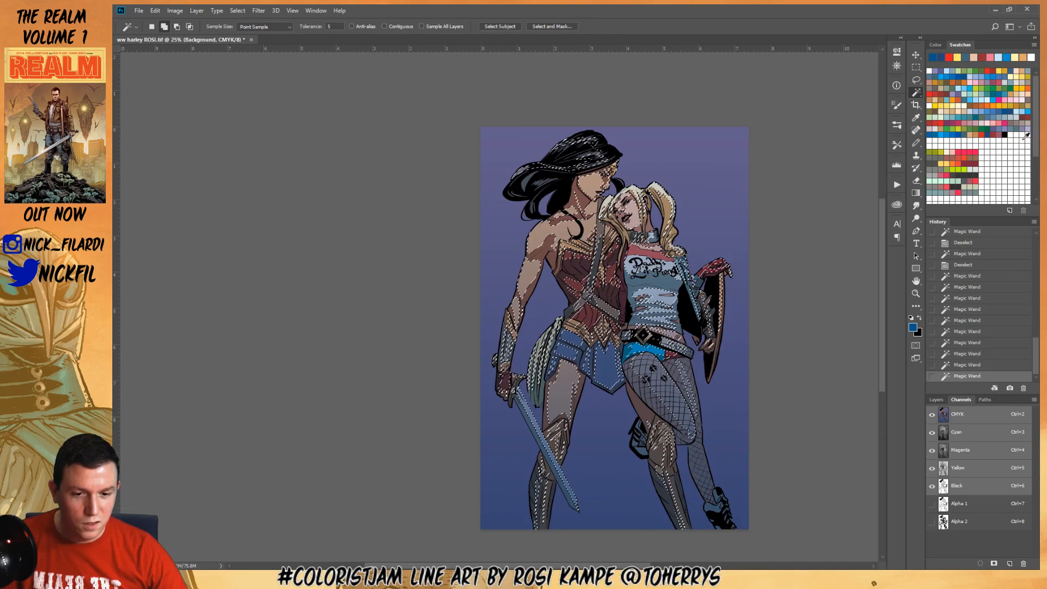
Choose the orange swatch, hide the selection outline and set the Gradient tool to Screen mode
left_click(952, 100)
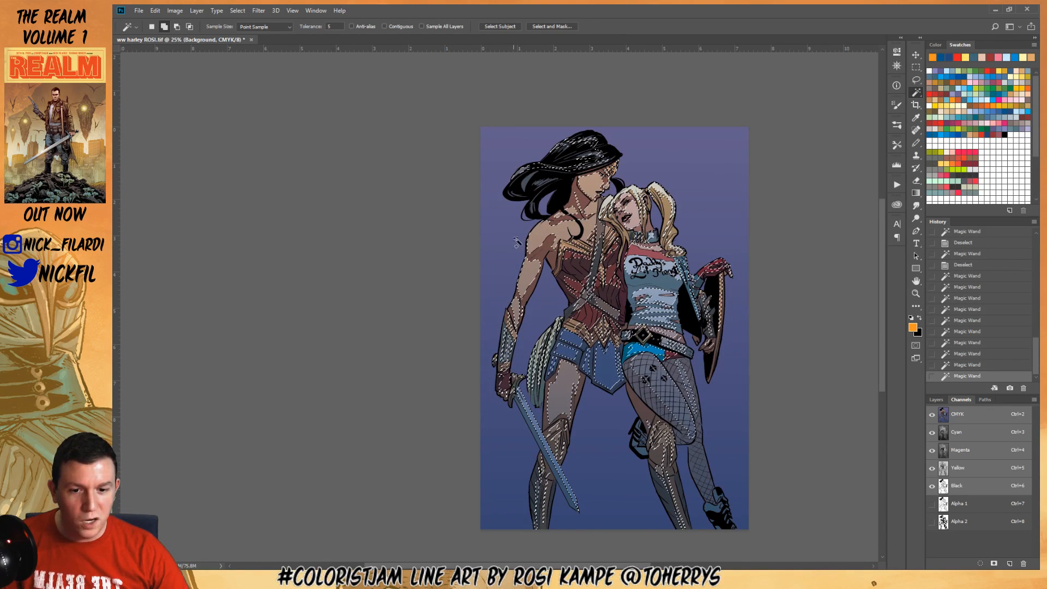
key("ctrl+h")
left_click_drag(720, 169, 685, 278)
key("g")
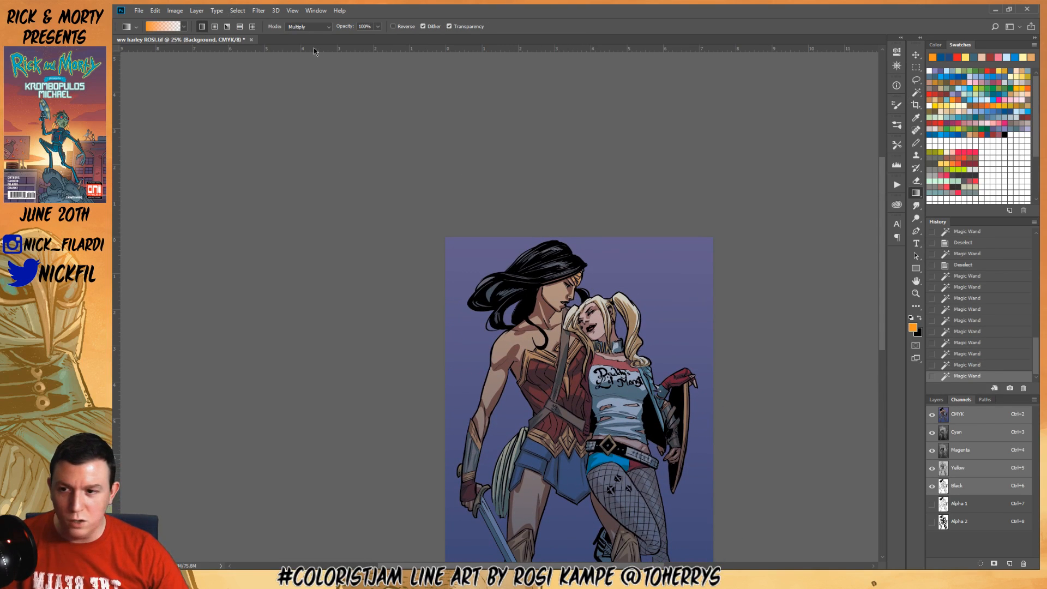
left_click(308, 26)
left_click(313, 123)
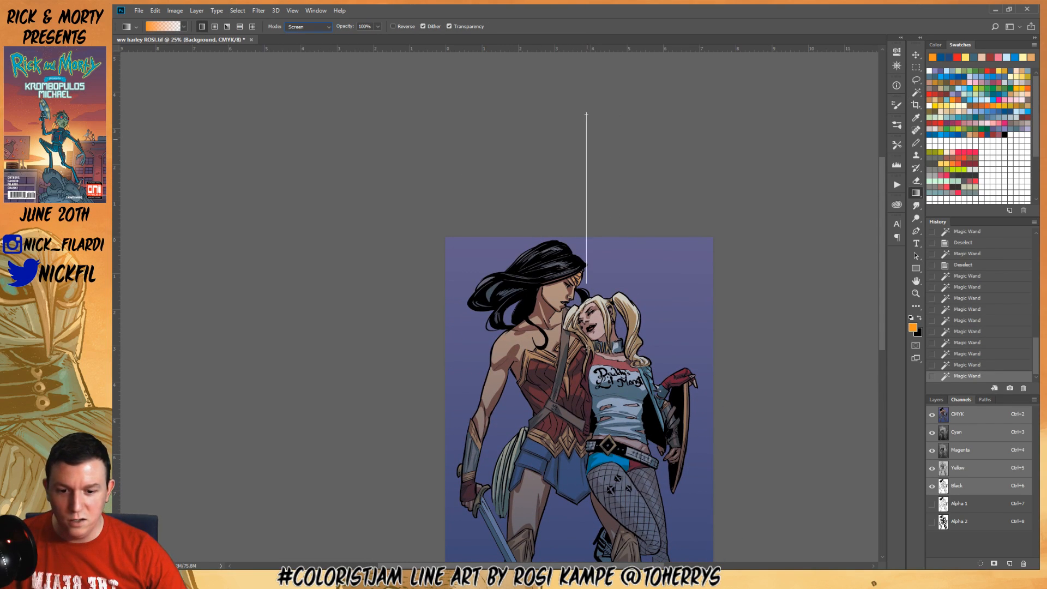
Try an orange Screen gradient over the figures' selected lit areas and undo it
left_click_drag(586, 348, 587, 506)
left_click_drag(586, 383, 588, 291)
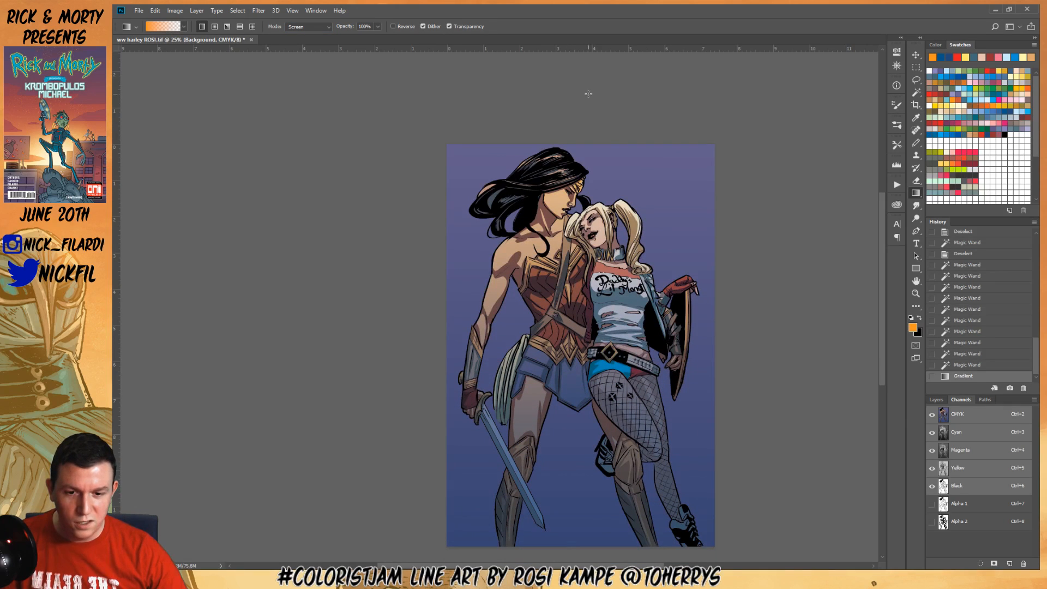
key("ctrl+z")
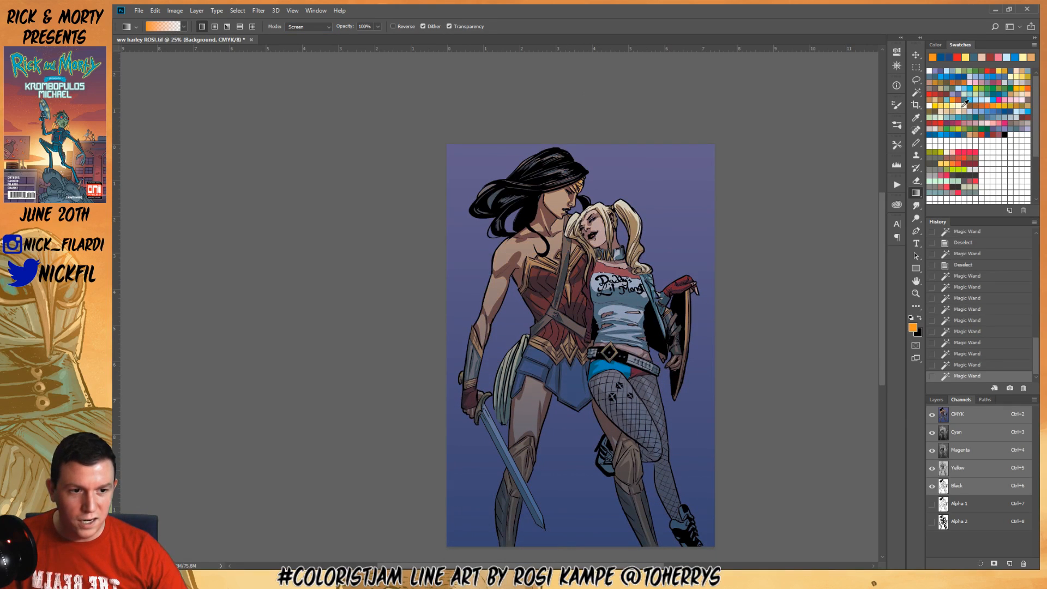
Light the selected areas of both figures with a bright red Screen gradient running from above the page down toward the legs
left_click(933, 90)
left_click_drag(556, 70, 557, 457)
key("z")
left_click(597, 299, "alt")
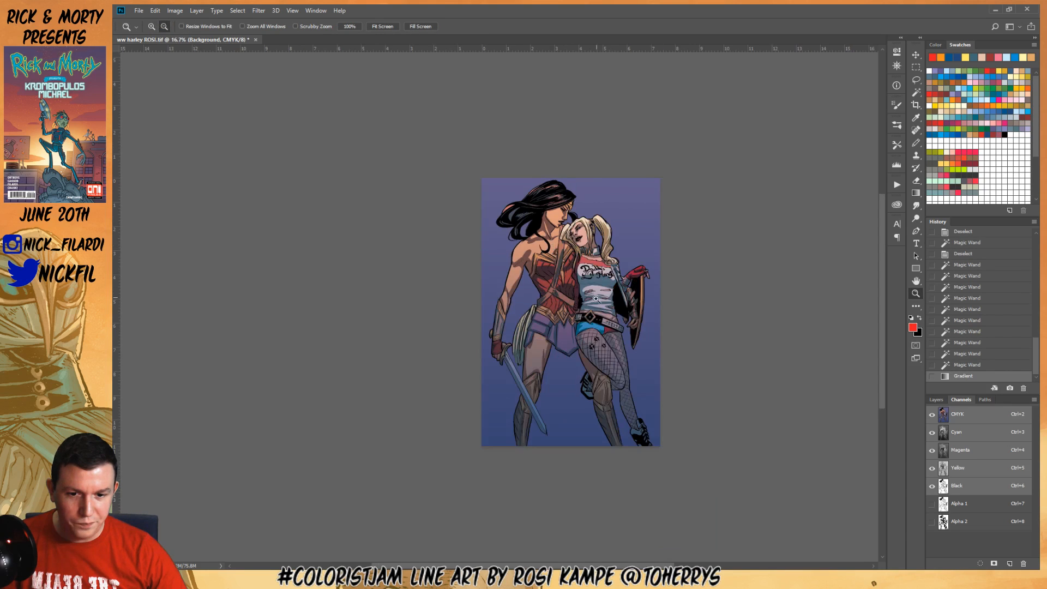
Examine the red lighting on both figures close up and at thumbnail size
left_click_drag(588, 366, 608, 406)
left_click(590, 294)
left_click(599, 310)
left_click_drag(534, 274, 586, 363)
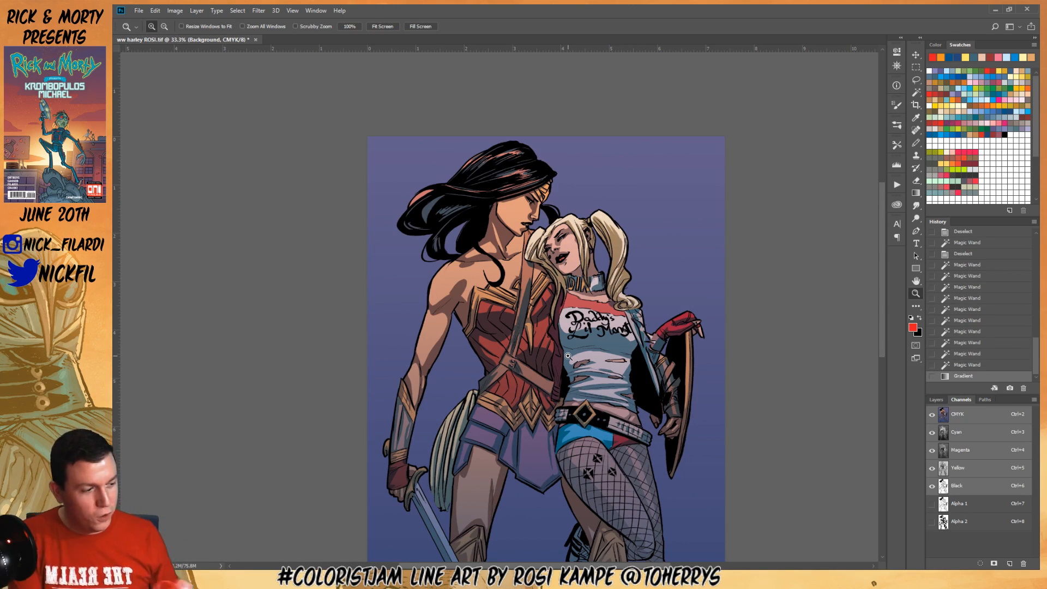
left_click(562, 293, "alt")
left_click(562, 293, "alt")
left_click(589, 277, "alt")
left_click(605, 322, "alt")
left_click(606, 321, "alt")
left_click(610, 330, "alt")
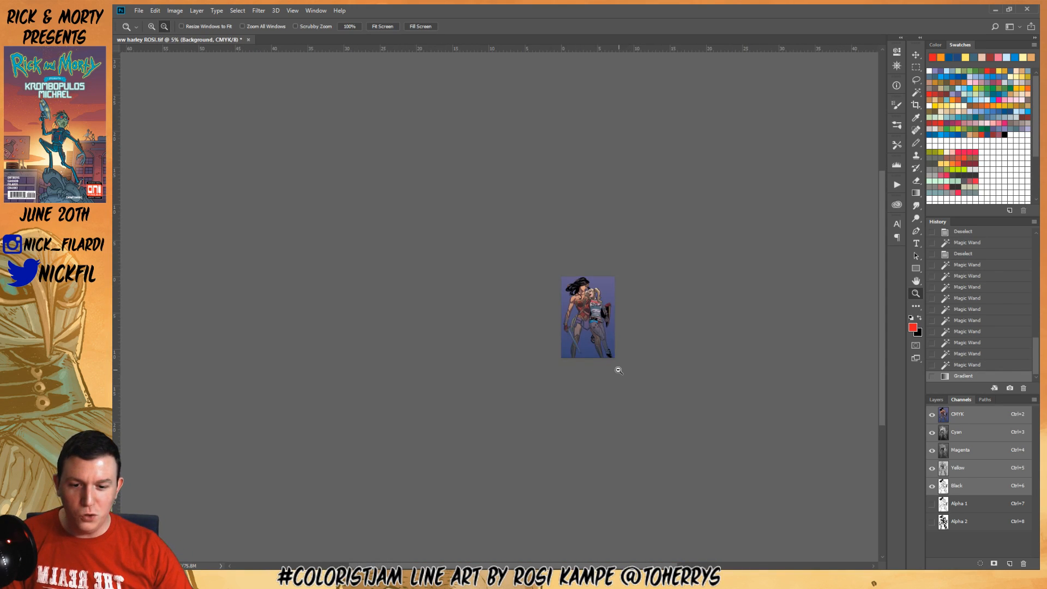
left_click(618, 371, "alt")
left_click(613, 360, "alt")
left_click_drag(377, 310, 500, 365)
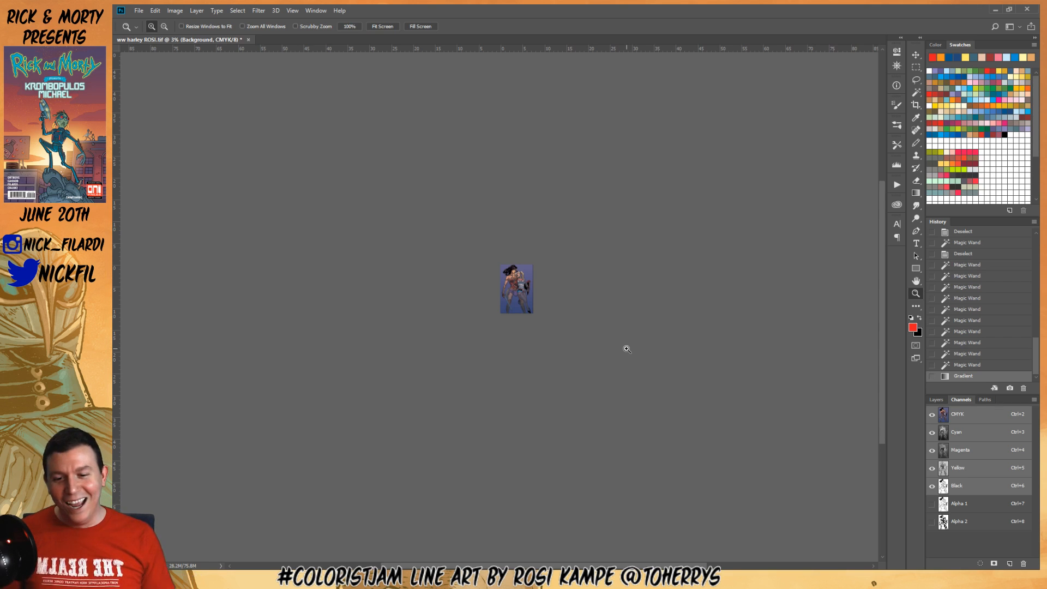
scroll(535, 251, "up", 1)
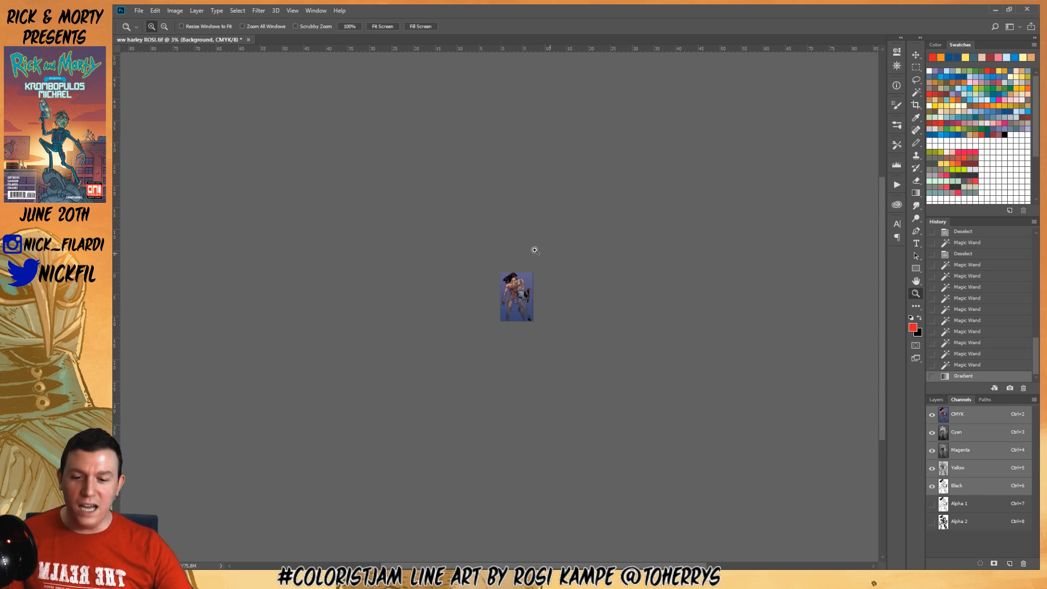
left_click(525, 274)
left_click(524, 275)
left_click(522, 275)
left_click(522, 275)
left_click(522, 275)
left_click(522, 275)
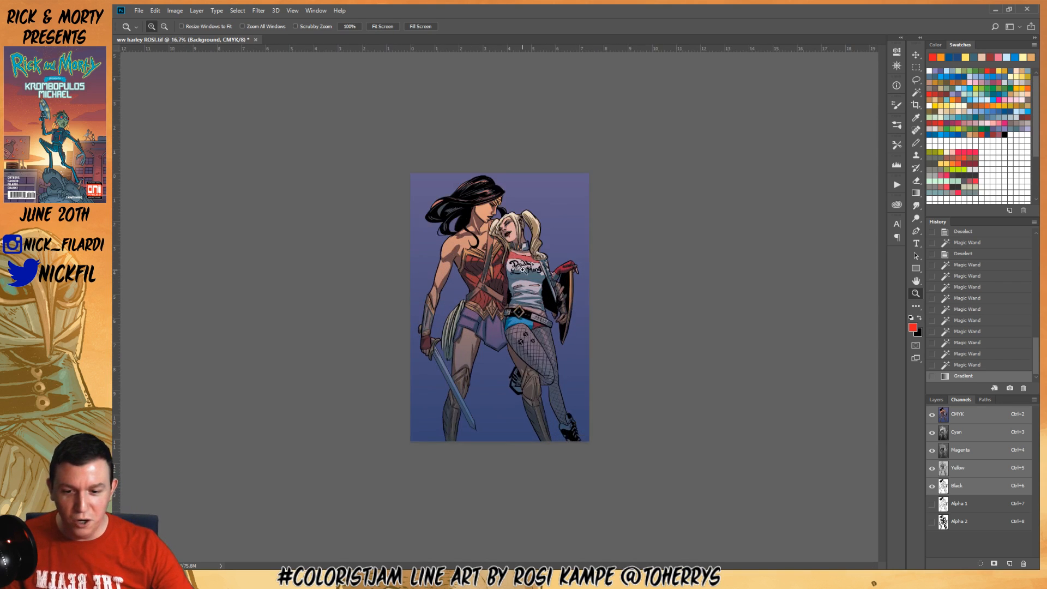
left_click(522, 275)
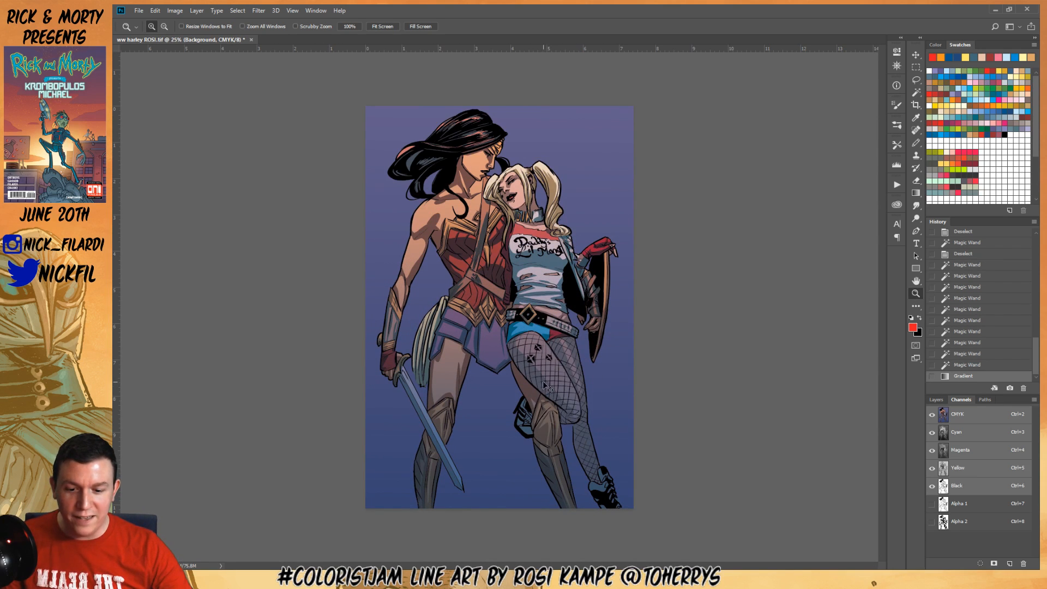
Deselect the figures' lit areas and check the legs and upper bodies up close
key("ctrl+d")
left_click(491, 268)
left_click_drag(491, 427, 516, 267)
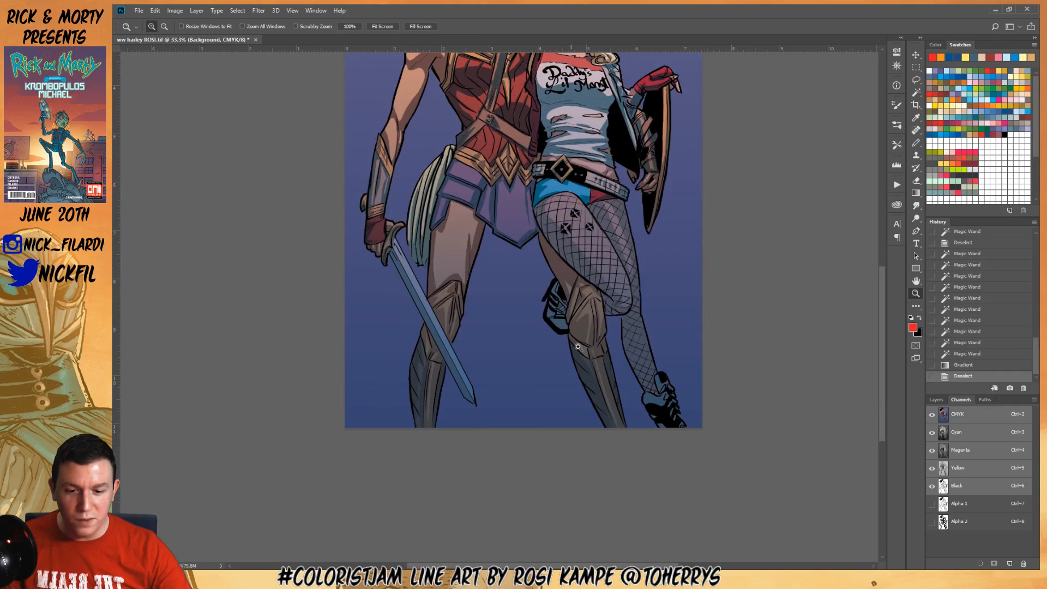
left_click_drag(552, 226, 591, 453)
left_click_drag(613, 233, 623, 334)
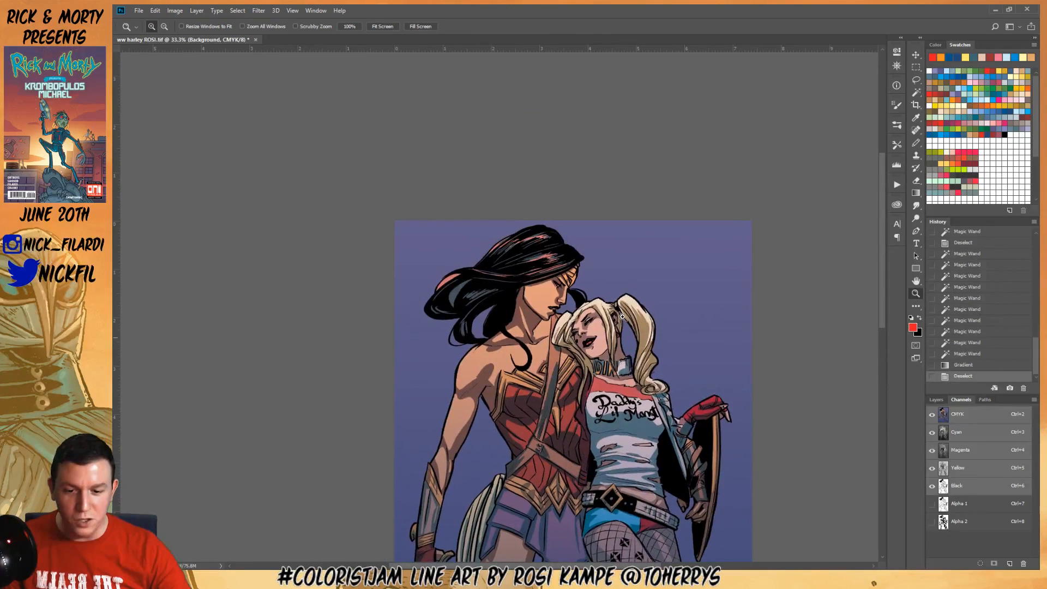
key("w")
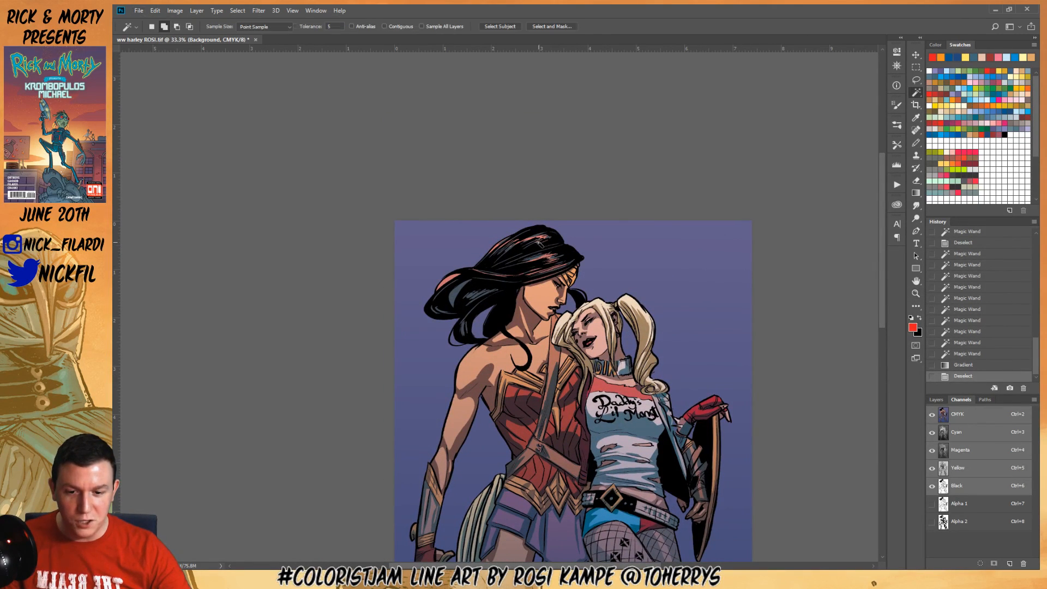
left_click(532, 239)
left_click(525, 262)
key("ctrl+d")
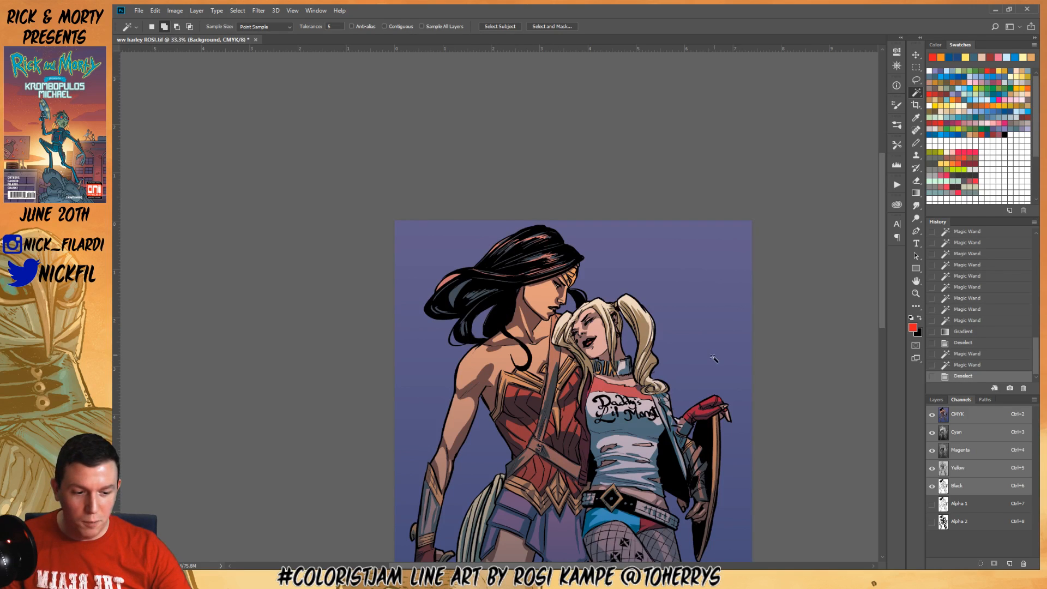
Select Wonder Woman's hair from the Flats layer and tint its highlights on the Background layer with two faded dark blue fills
left_click(936, 400)
left_click(966, 478)
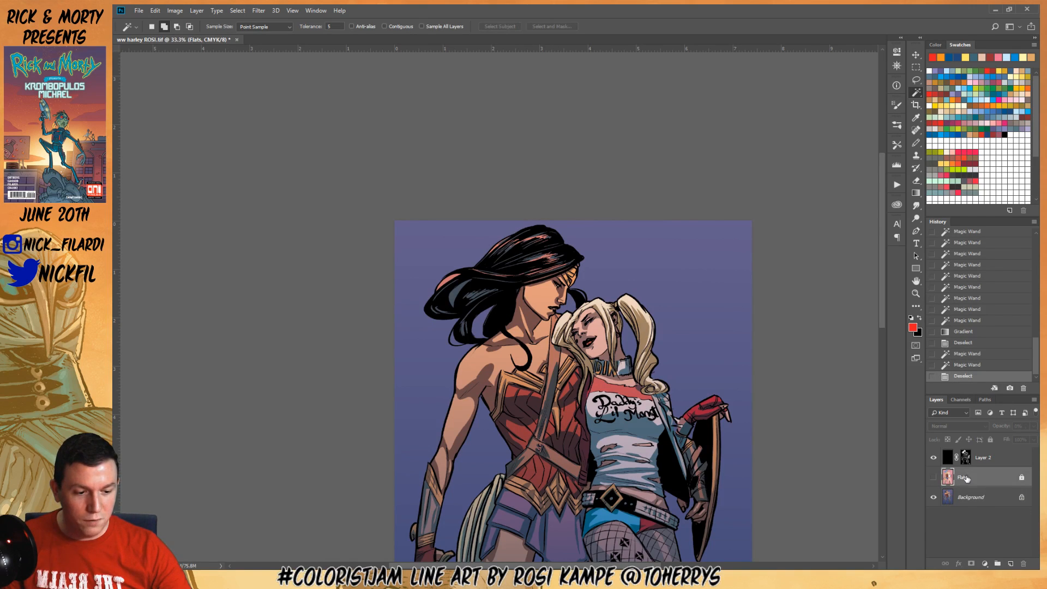
left_click(543, 256)
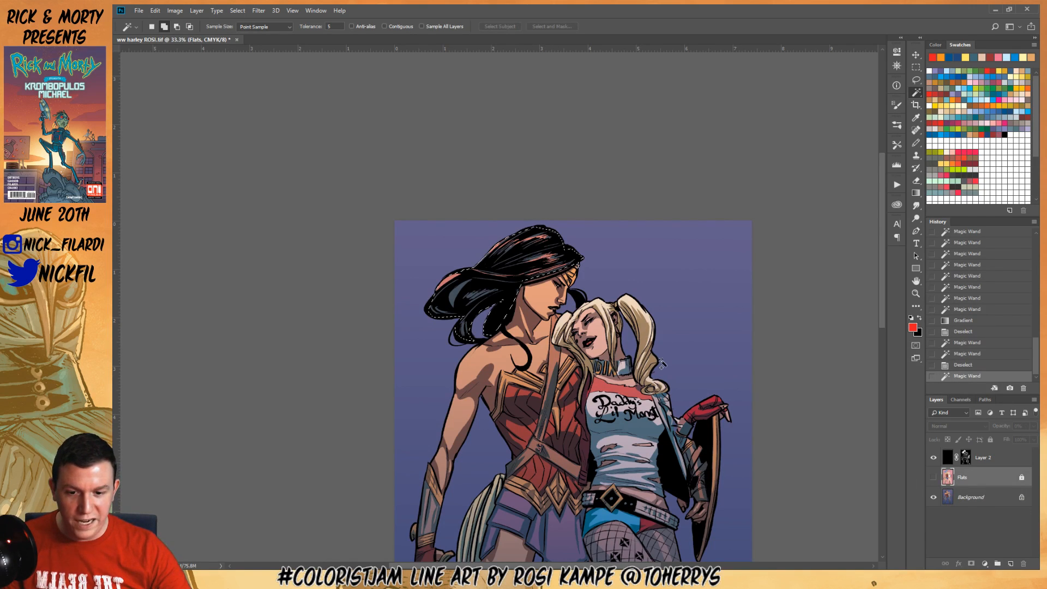
left_click(1020, 109)
left_click(981, 496)
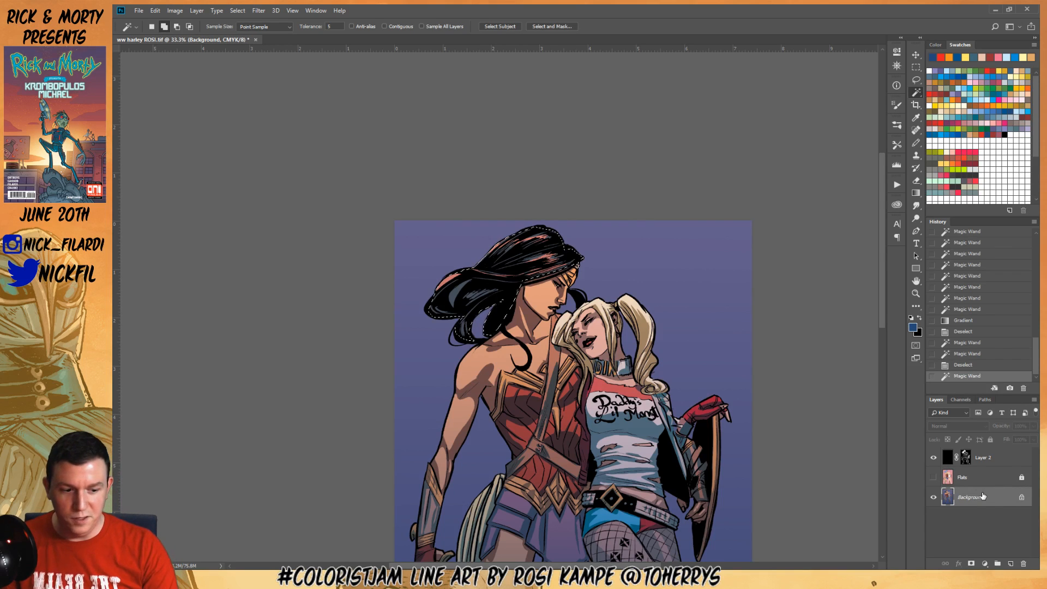
key("F2")
key("F2")
key("ctrl+d")
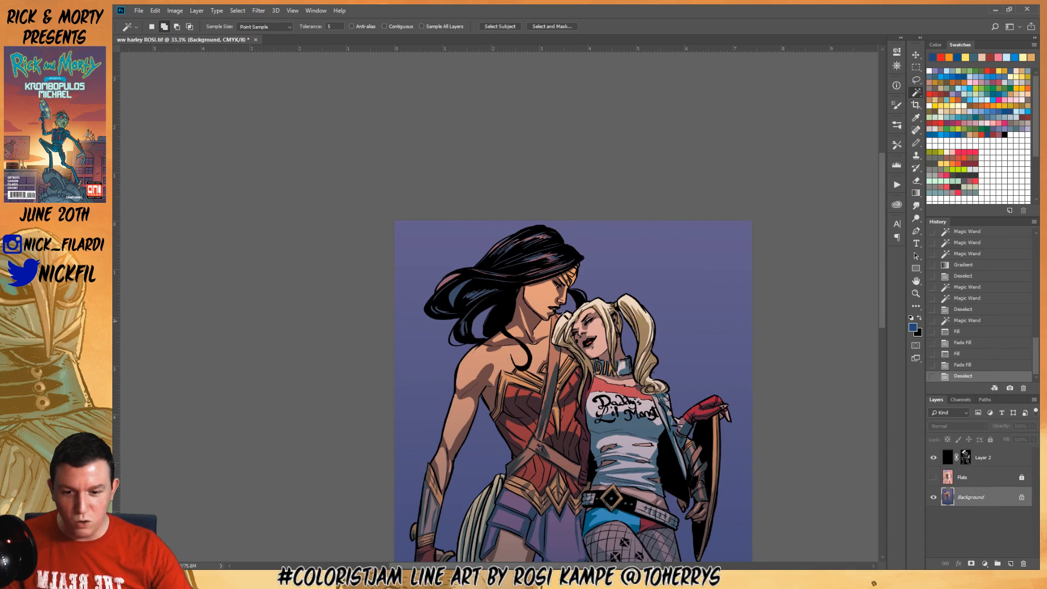
Restore the hair selection, add one faded teal-blue fill to the highlights, and deselect
key("ctrl+z")
left_click(937, 72)
key("F2")
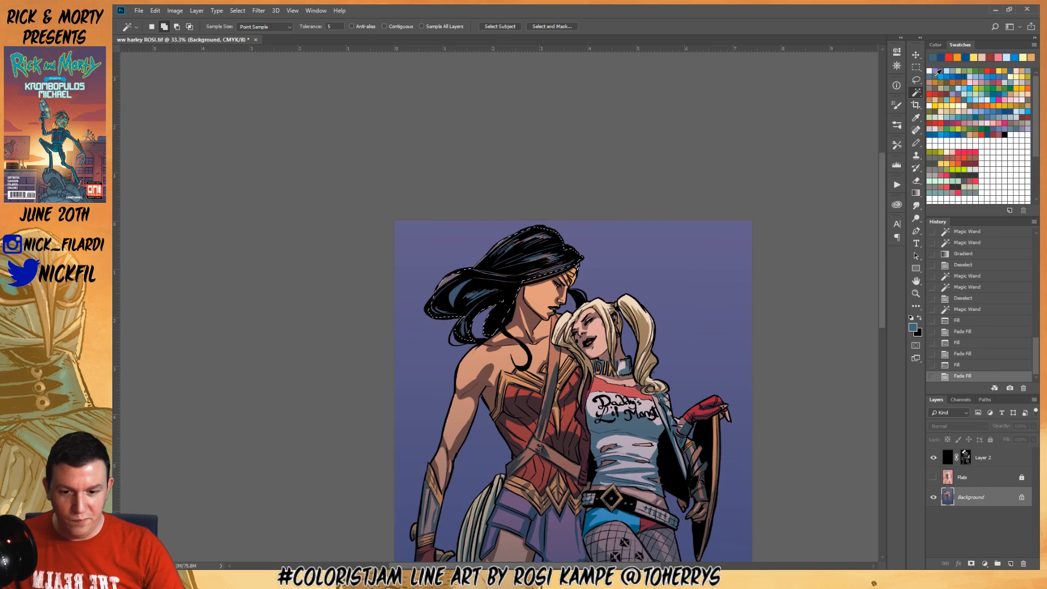
key("ctrl+d")
Select the whole backdrop around both figures using the Flats layer
key("z")
left_click(611, 300, "alt")
key("w")
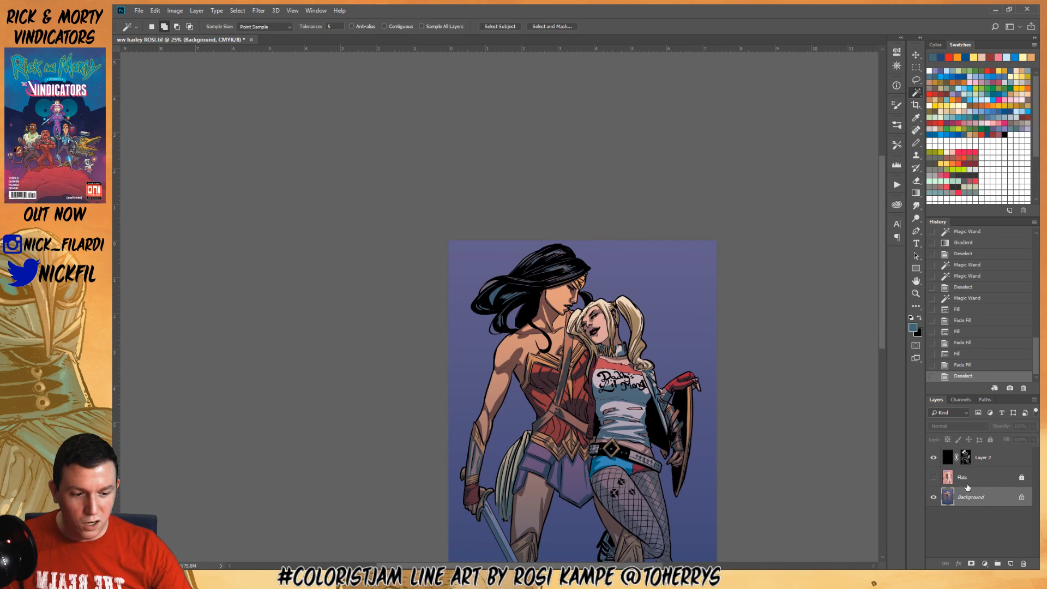
left_click(967, 483)
left_click(661, 265)
left_click_drag(677, 364, 676, 323)
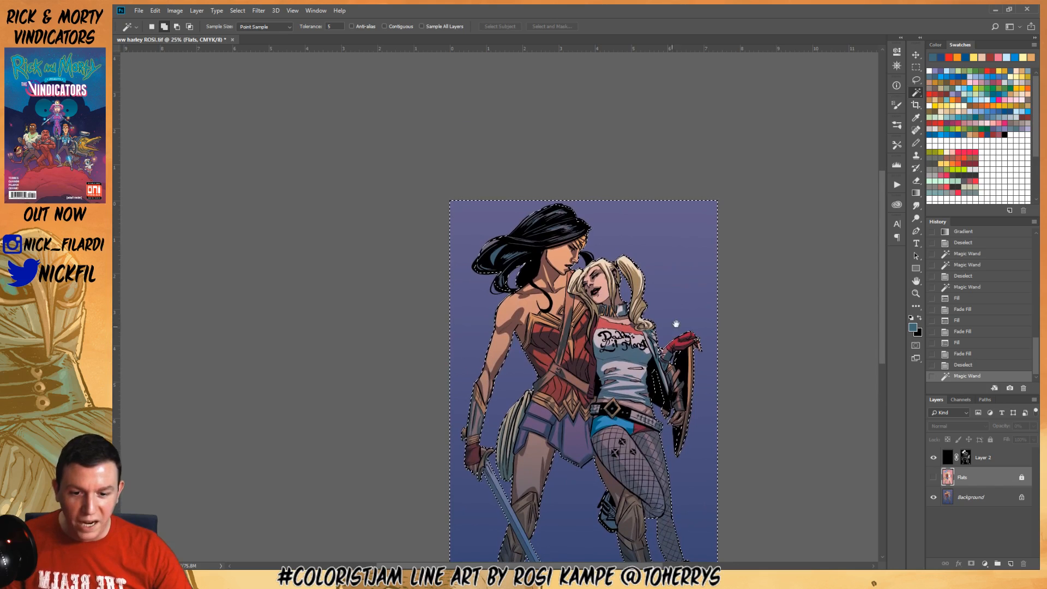
Set up a blue 1250 px cloud-shaped brush on the Background layer, undoing a test stroke beside Harley's ponytail
left_click(1006, 107)
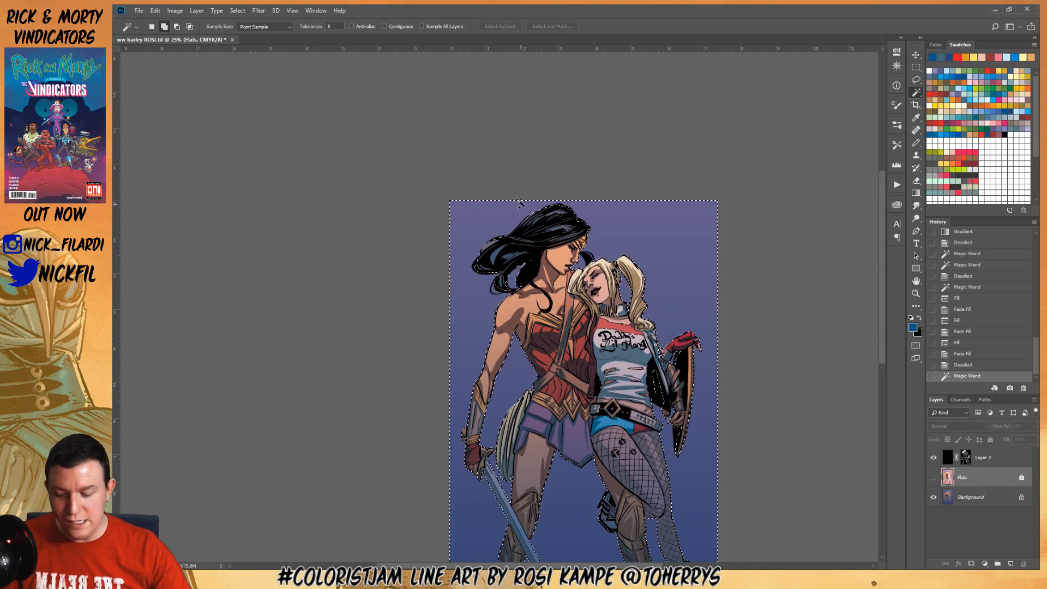
key("b")
right_click(592, 299)
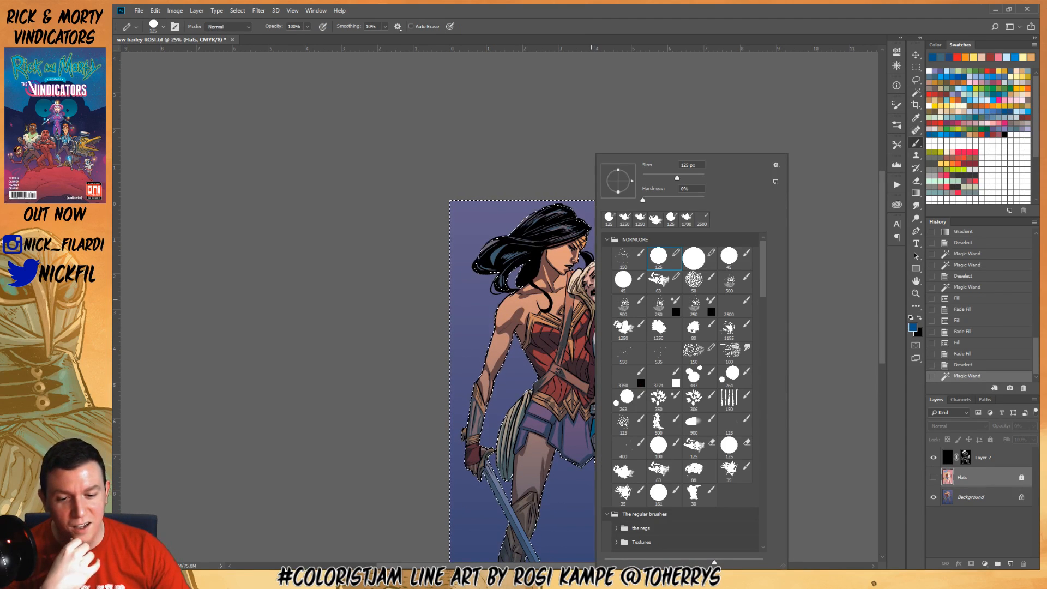
left_click(624, 329)
left_click(300, 222)
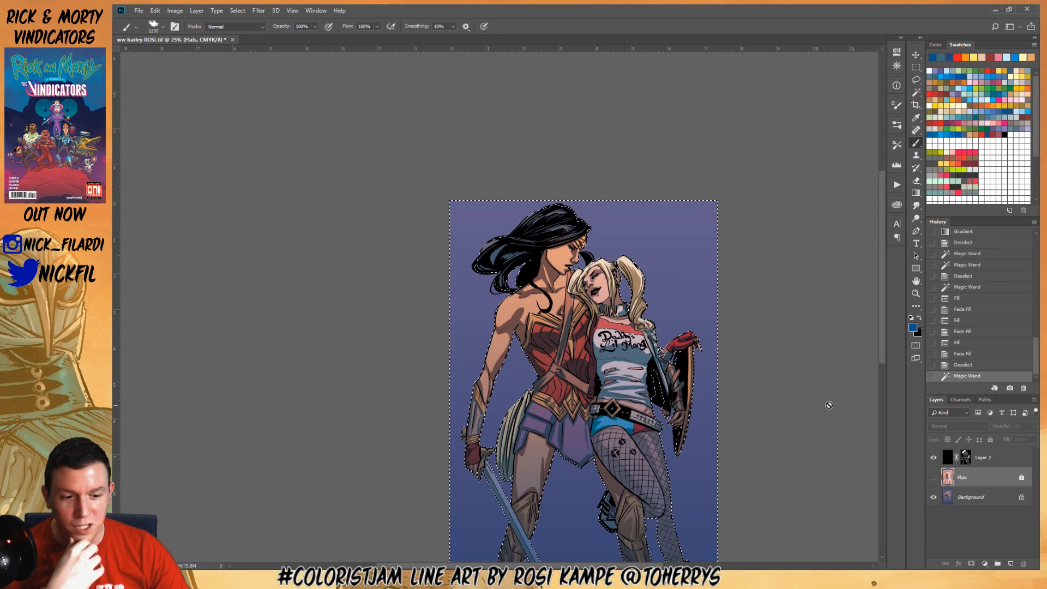
left_click(989, 496)
left_click(717, 319)
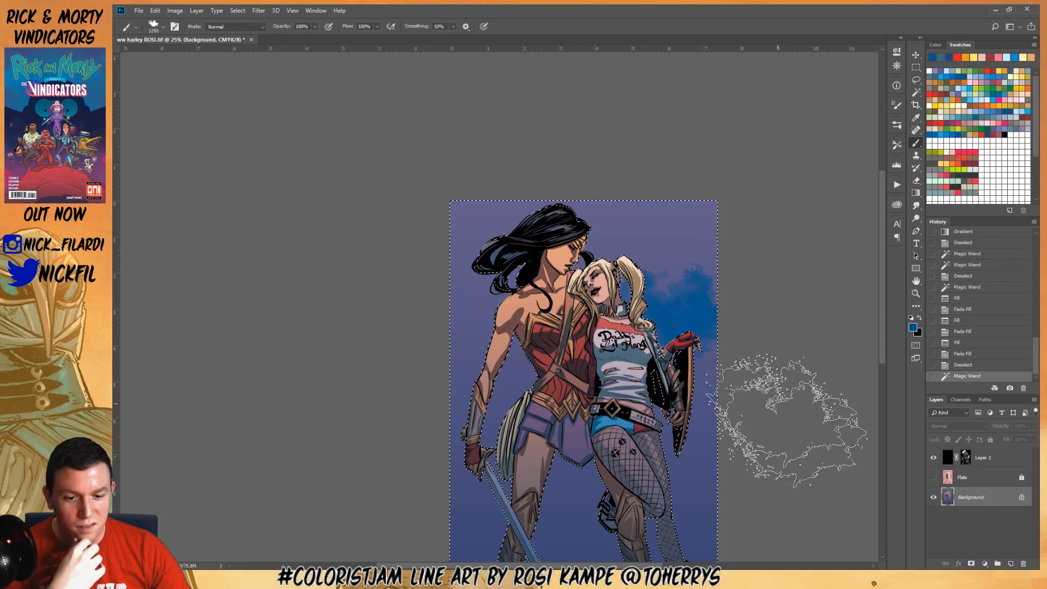
key("ctrl+z")
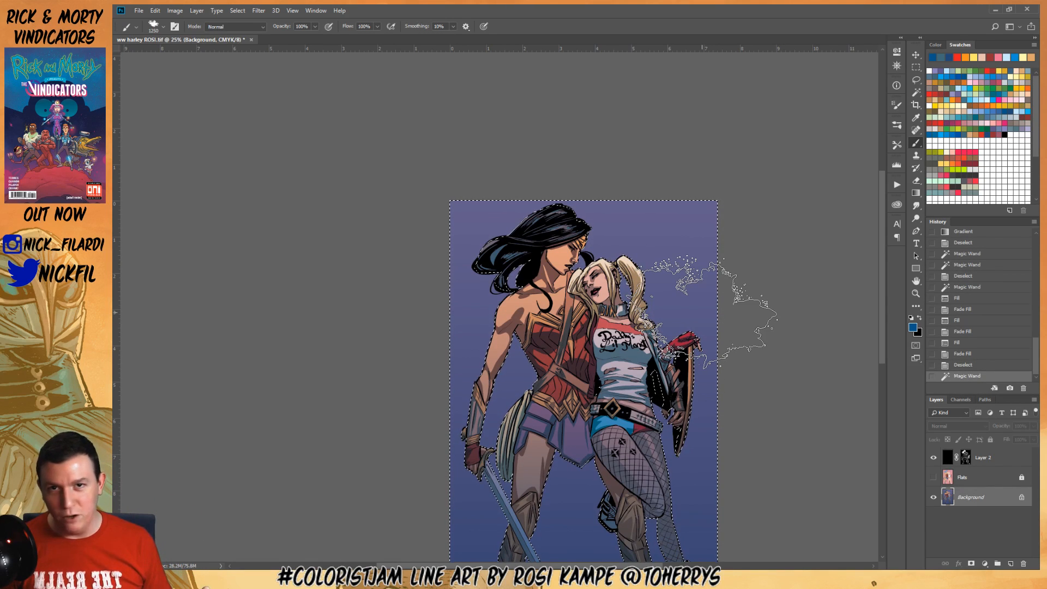
Hide the selection edges and shift the backdrop to pink with a Hue/Saturation hue of +77
left_click_drag(619, 431, 608, 303)
key("z")
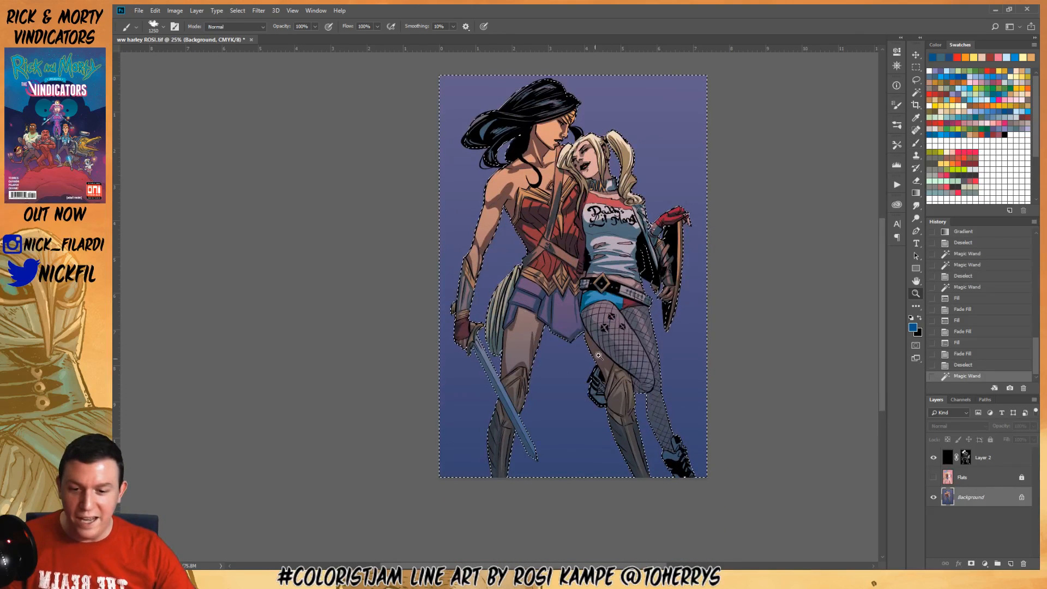
left_click(607, 302, "alt")
left_click_drag(670, 266, 656, 332)
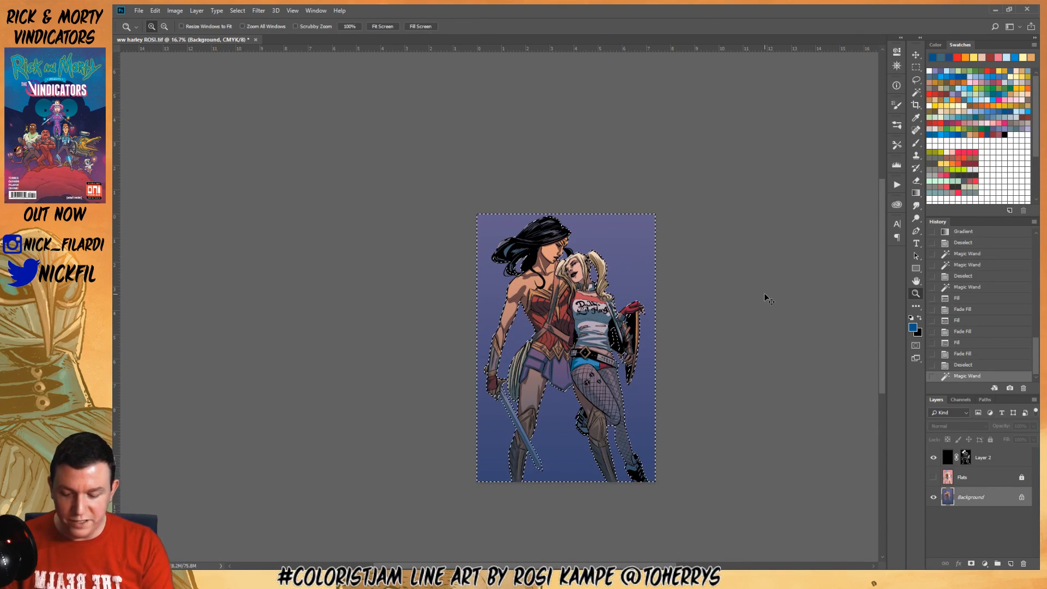
key("ctrl+u")
key("ctrl+h")
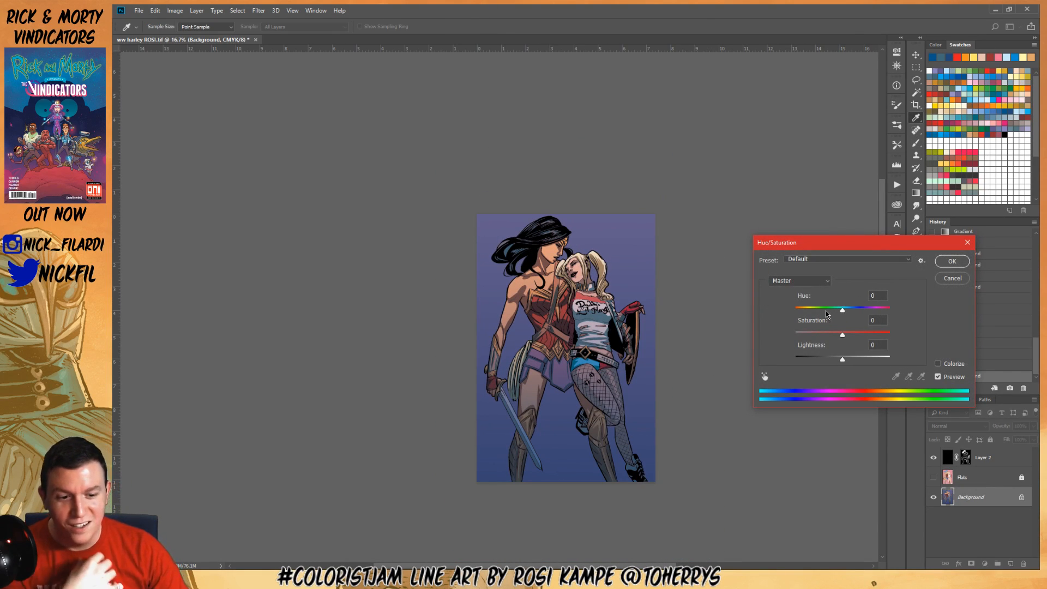
left_click_drag(826, 315, 871, 320)
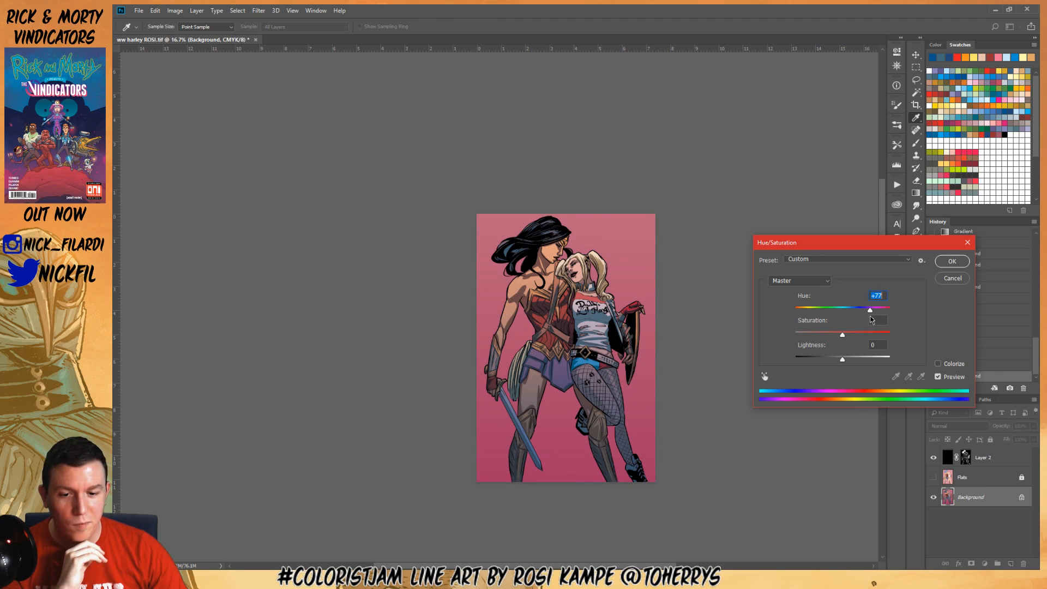
left_click(952, 262)
Set the cloud brush to 1800 px, 50% opacity and Multiply mode
key("z")
key("b")
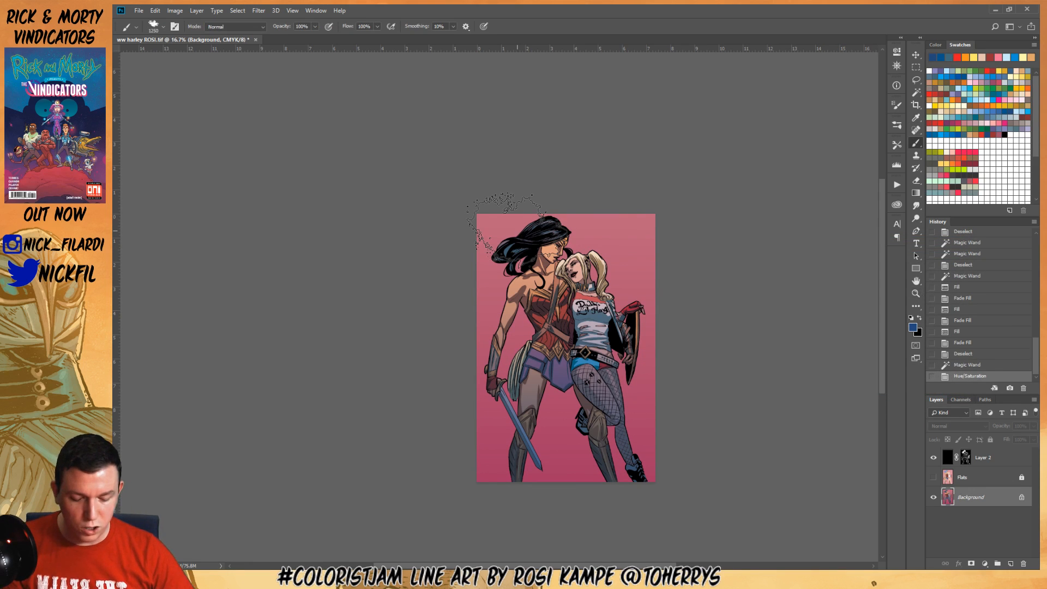
key("bracketright")
key("bracketright")
key("bracketright")
key("bracketright")
key("bracketright")
key("bracketright")
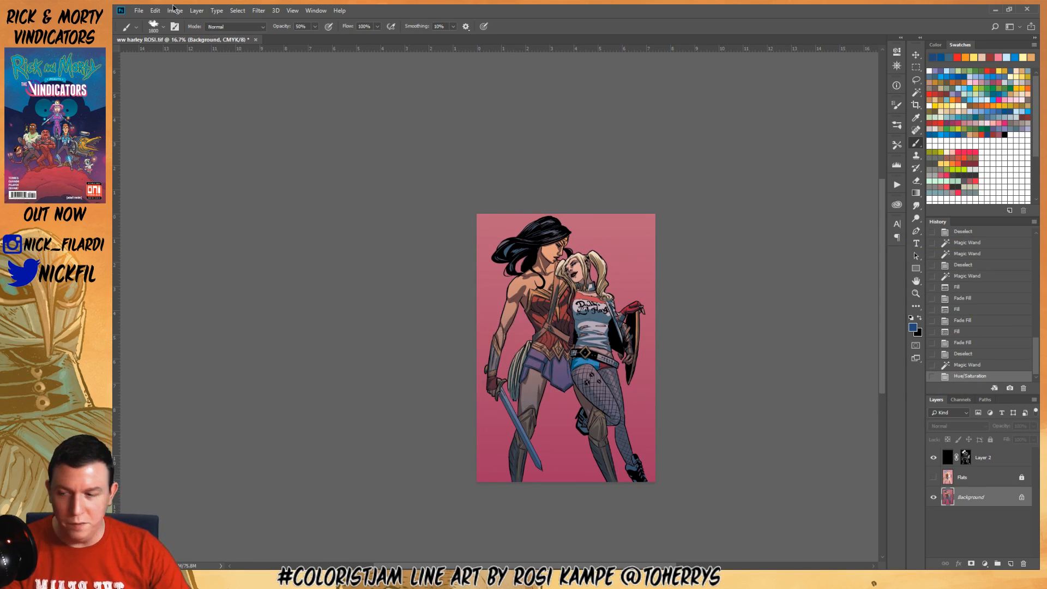
left_click(219, 26)
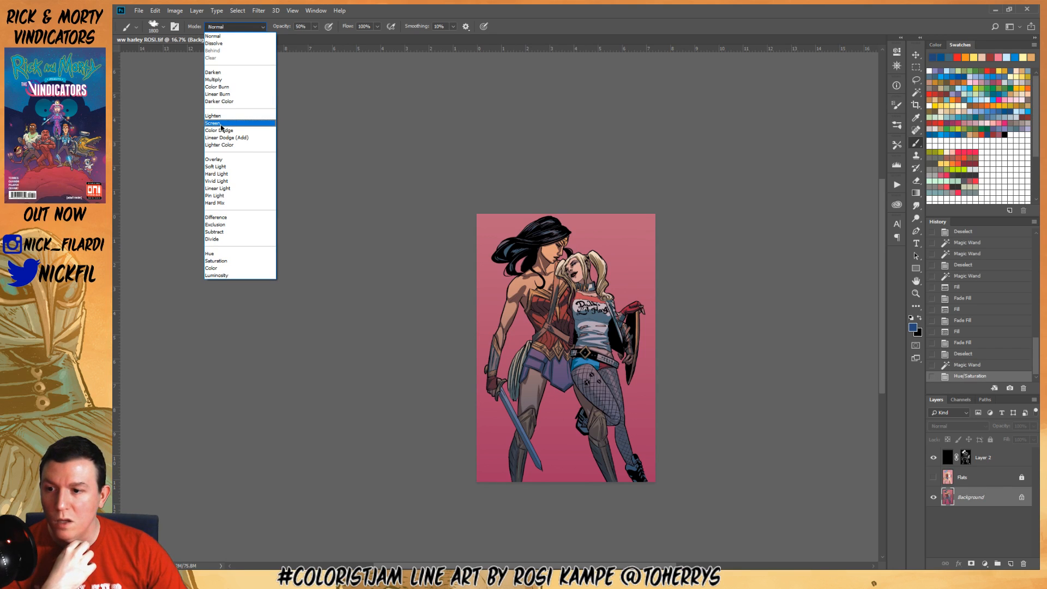
left_click(230, 88)
left_click(235, 26)
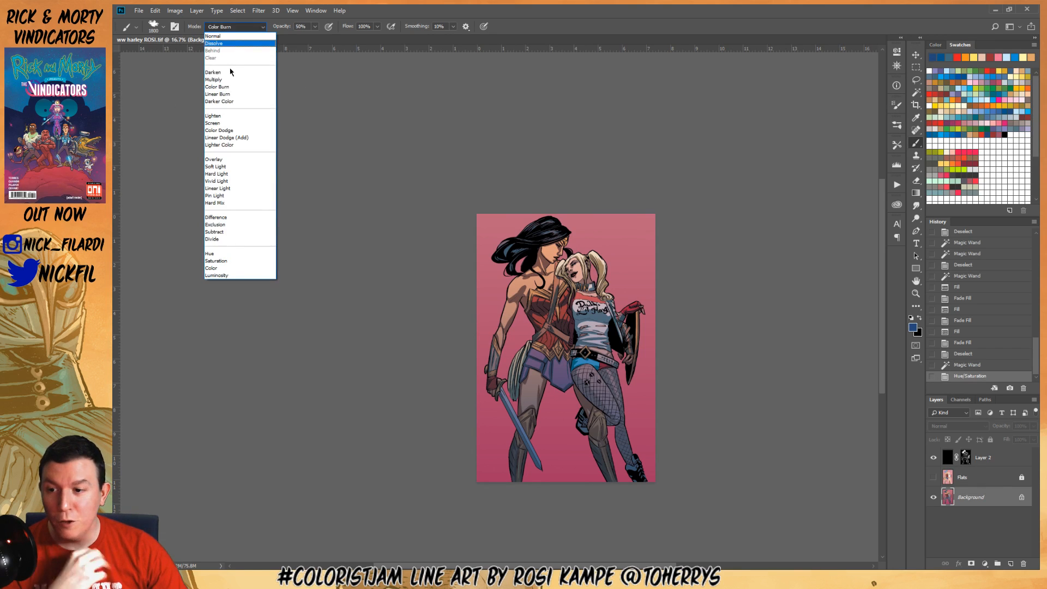
left_click(227, 81)
Paint dark blue clouds over the pink backdrop, along both sides of the figures and densest around their legs
left_click(518, 396)
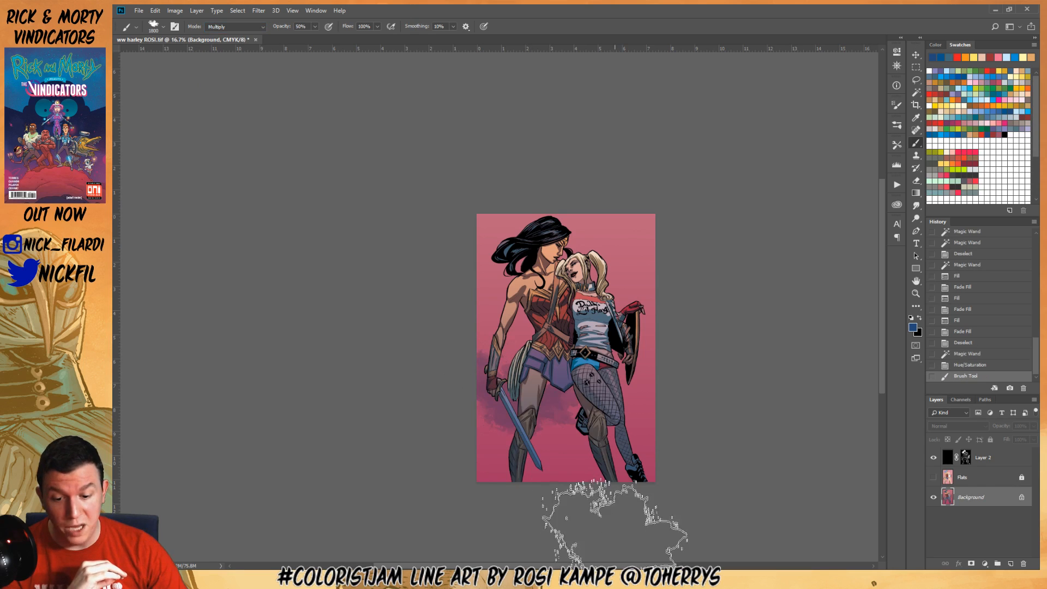
left_click(589, 456)
left_click(677, 398)
left_click(640, 443)
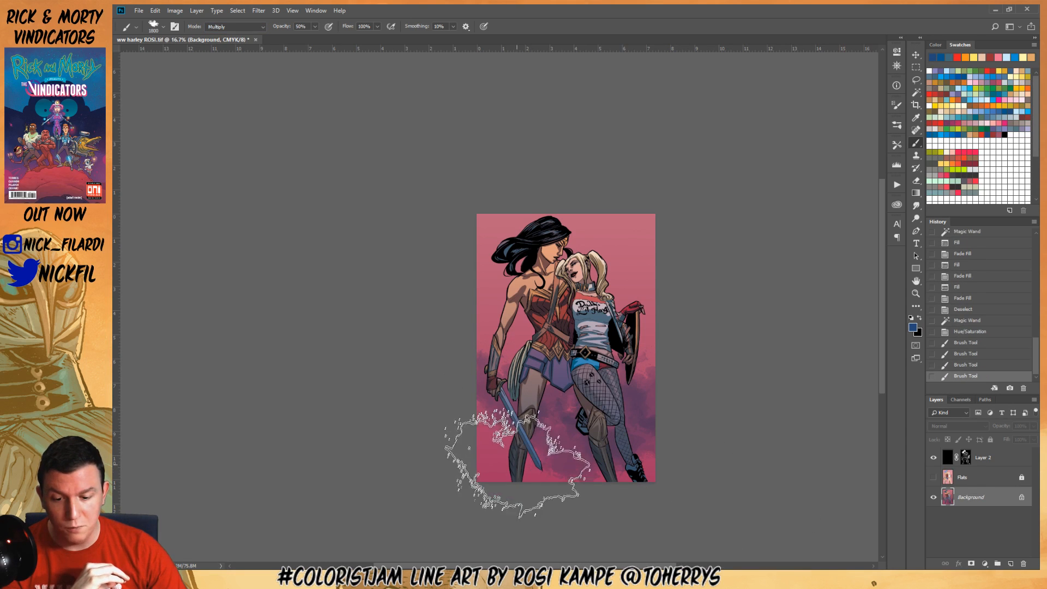
left_click(480, 431)
left_click(481, 351)
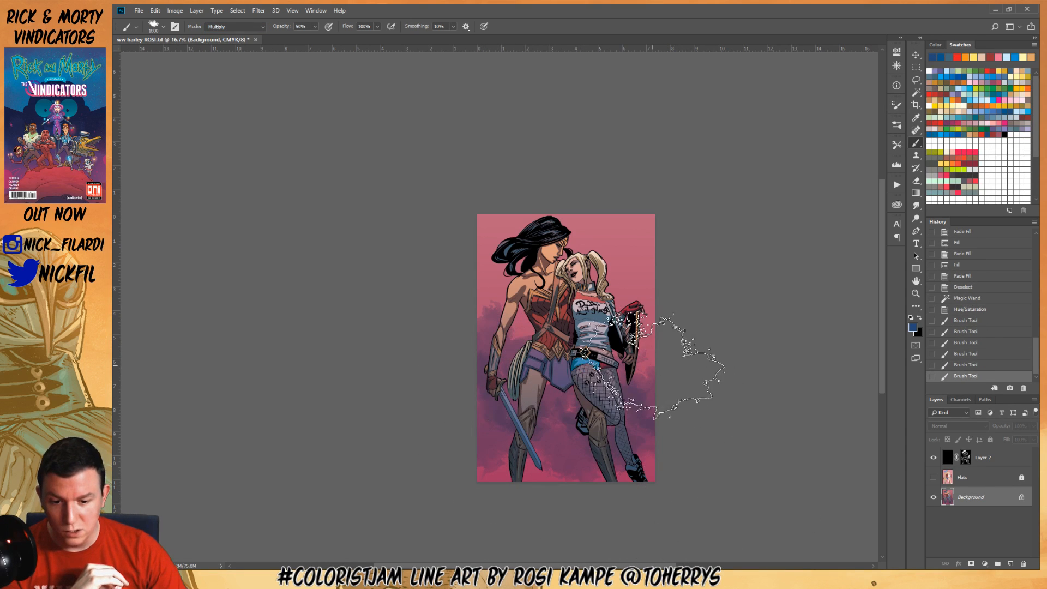
left_click(674, 297)
left_click(462, 329)
left_click(457, 311)
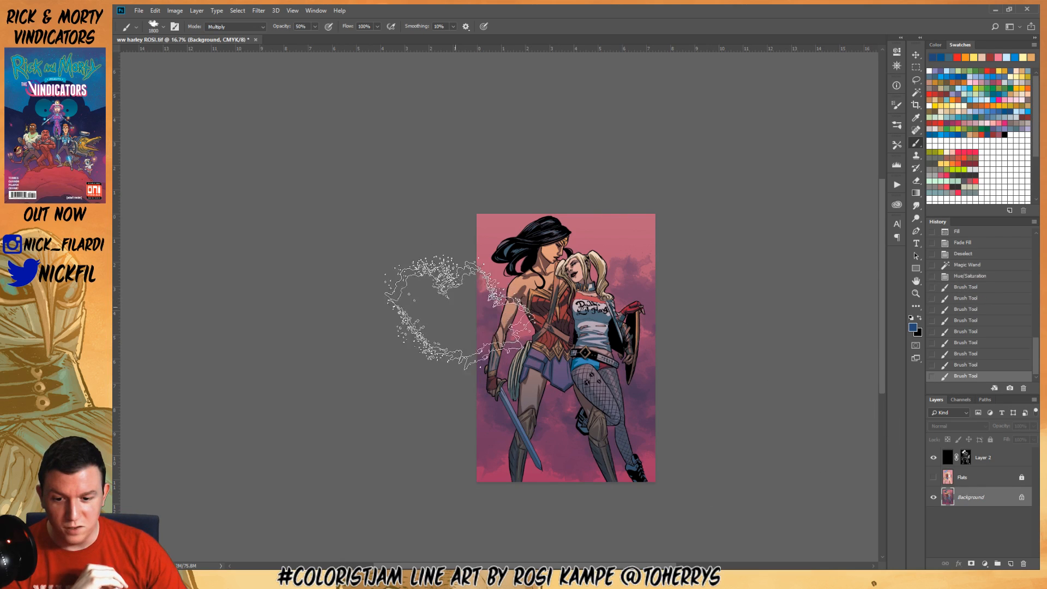
left_click(643, 499)
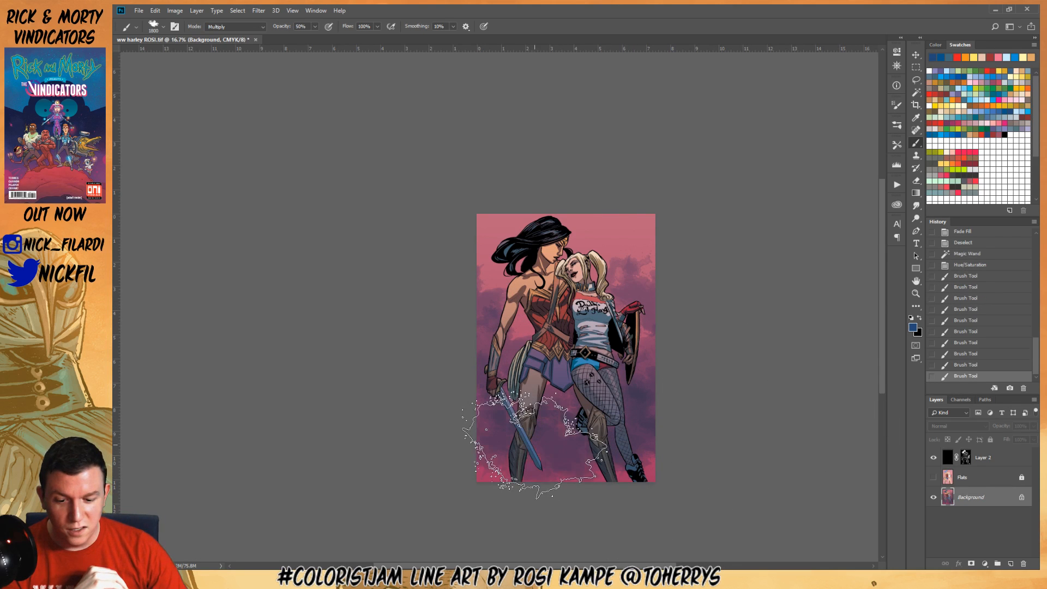
left_click(482, 491)
left_click(481, 464)
left_click(617, 470)
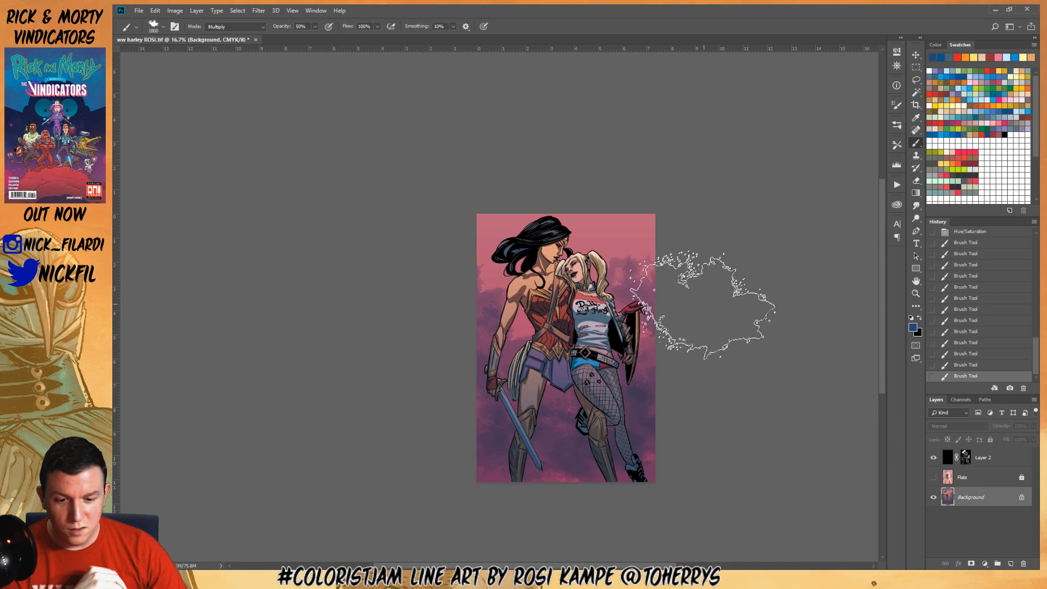
Speckle the backdrop with the 2500 px texture brush at 30% opacity, using pink sampled from the sky
right_click(608, 315)
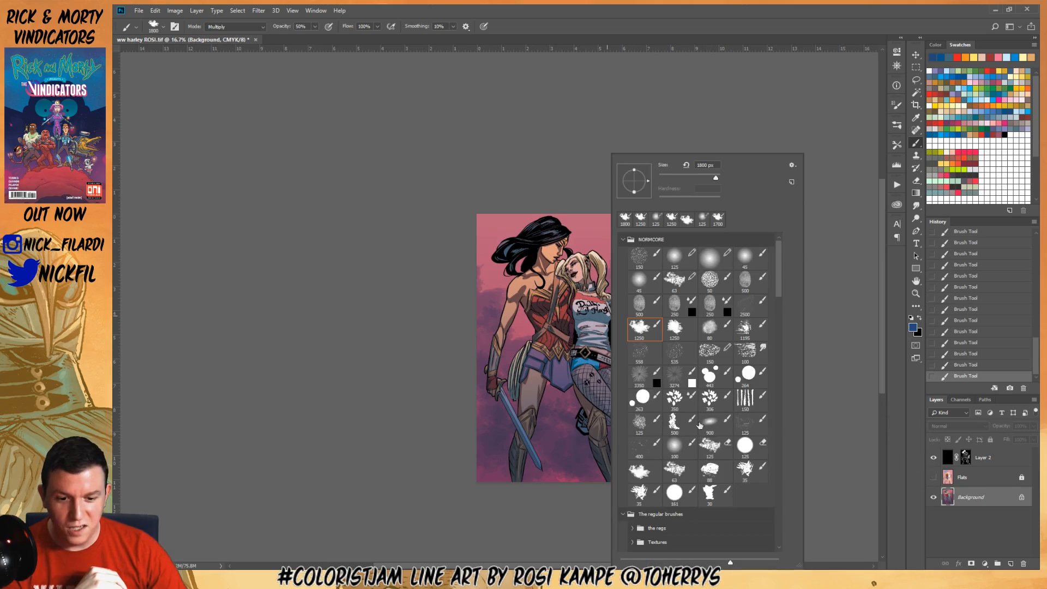
double_click(745, 303)
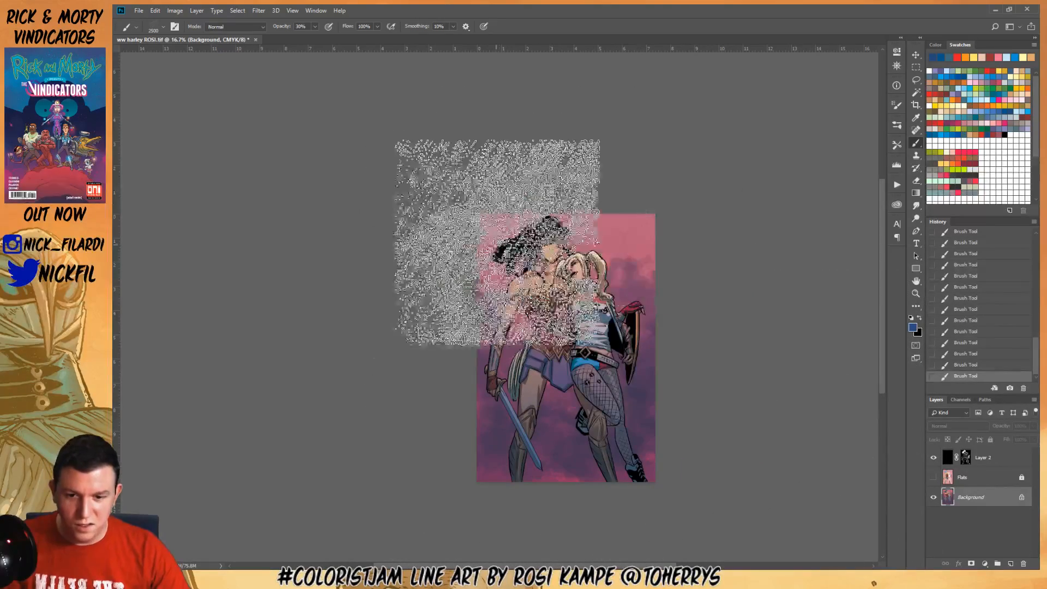
left_click(498, 246, "alt")
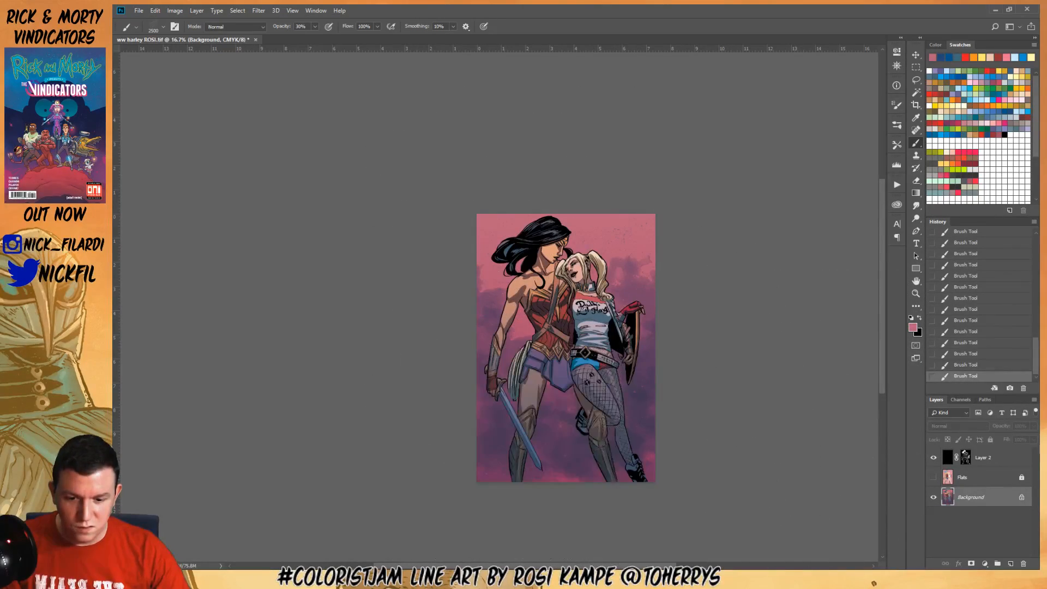
key("z")
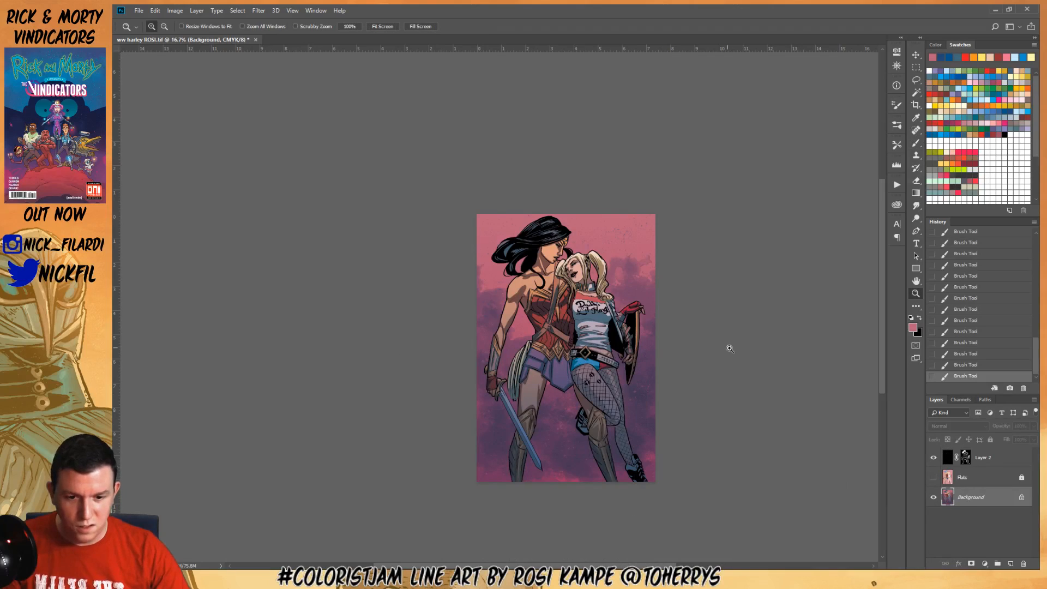
Try a dark blue Screen gradient rising from below the page over the backdrop and undo it
left_click(1013, 110)
key("g")
left_click_drag(548, 540, 543, 192)
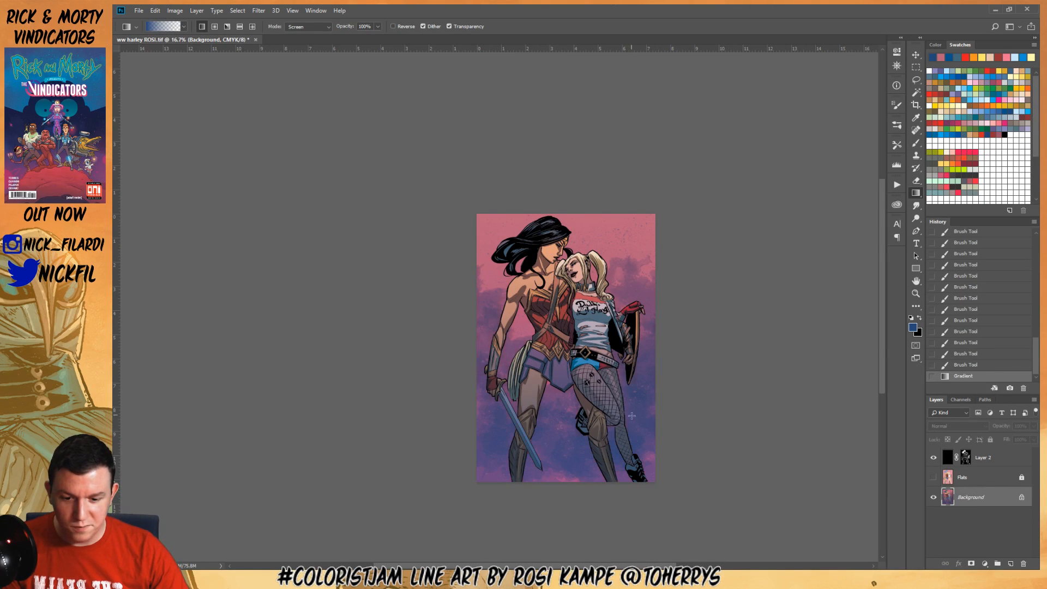
key("ctrl+z")
Try the dark blue gradient in Normal mode from the foot of the page up to the heads and undo it
left_click(312, 26)
left_click(314, 36)
left_click_drag(579, 507, 563, 248)
key("ctrl+z")
Darken the lower backdrop with a dark blue Multiply gradient running between the heads and below the page
left_click(313, 26)
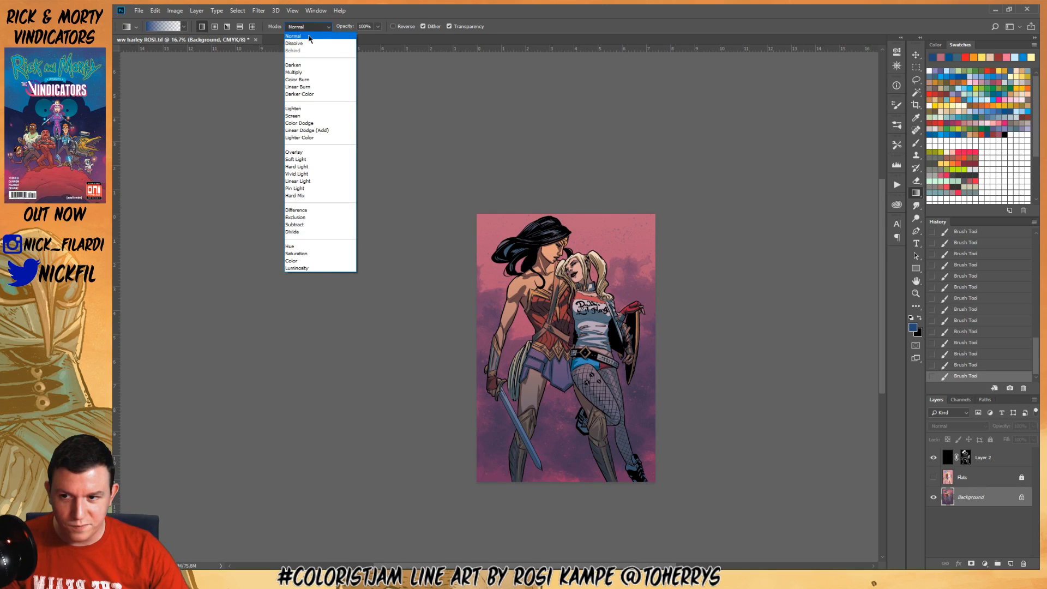
left_click(299, 71)
left_click_drag(548, 250, 552, 523)
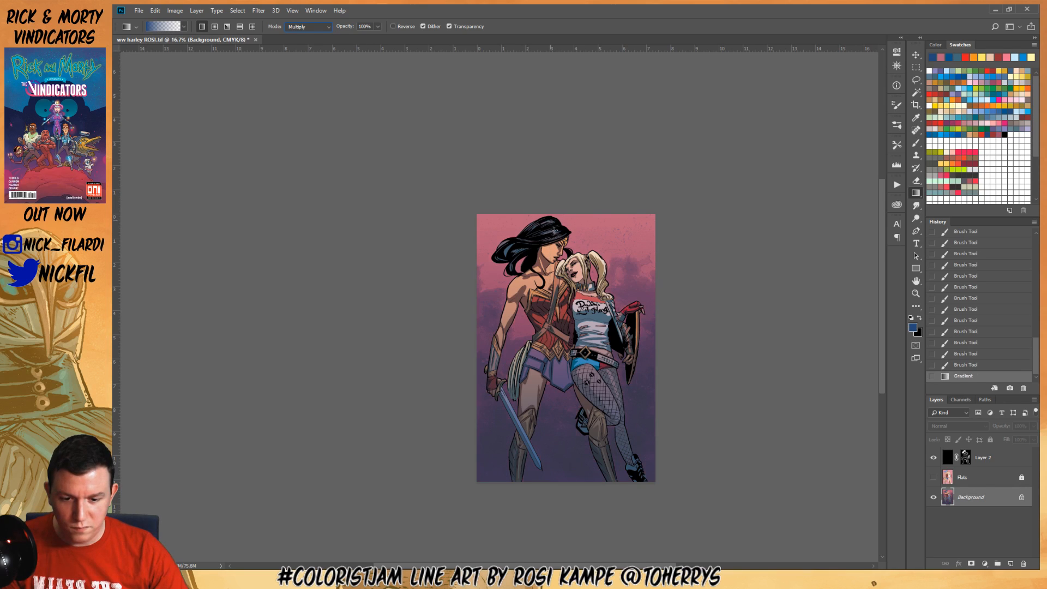
Warm the upper backdrop with a bright red Screen gradient running from above the page down to the lower legs
left_click(606, 236, "alt")
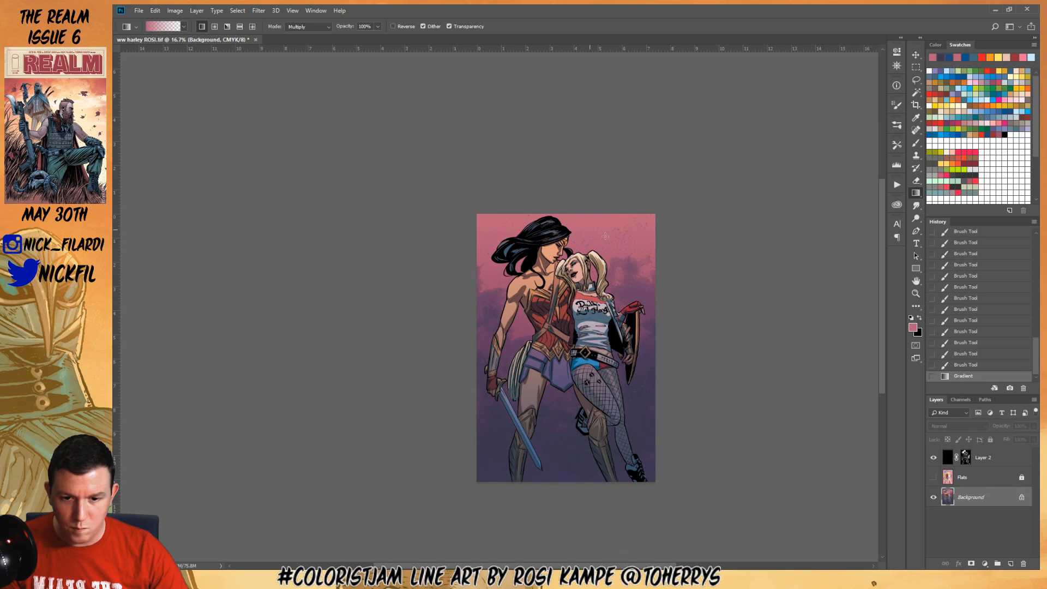
left_click(989, 71)
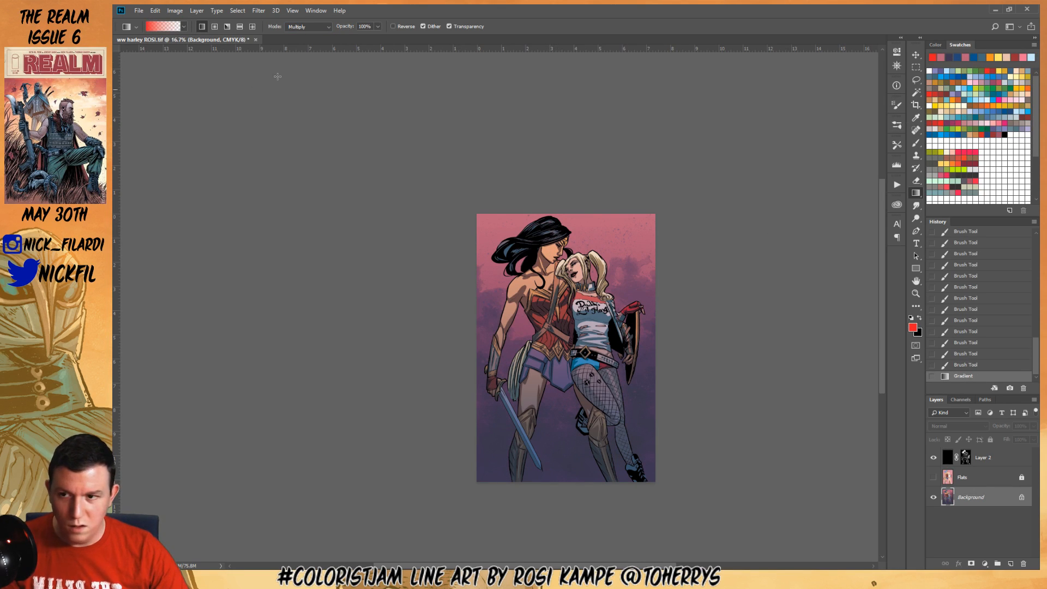
left_click(308, 27)
left_click(305, 112)
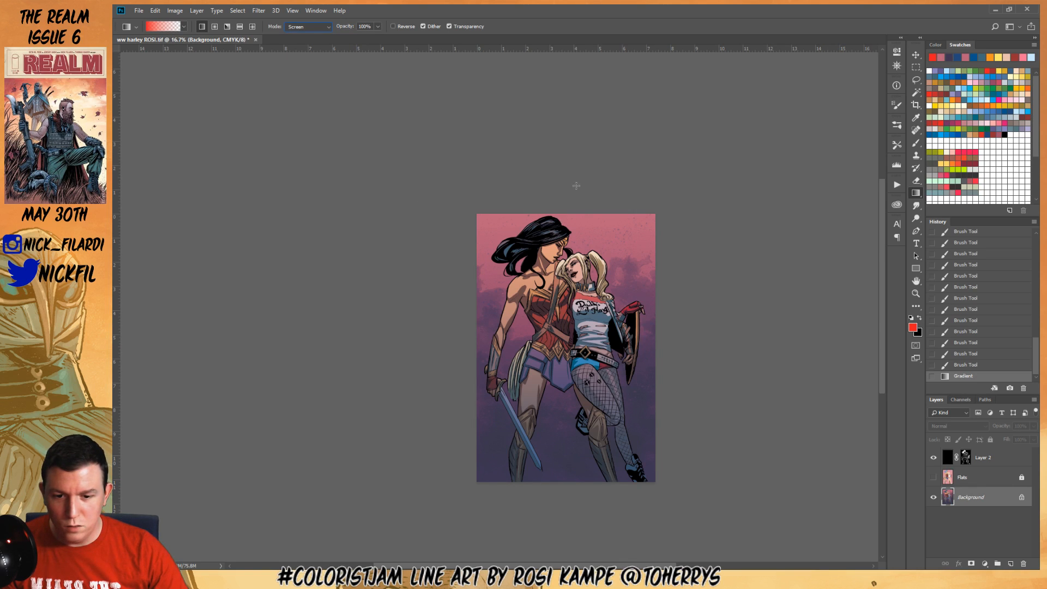
left_click_drag(577, 186, 568, 384)
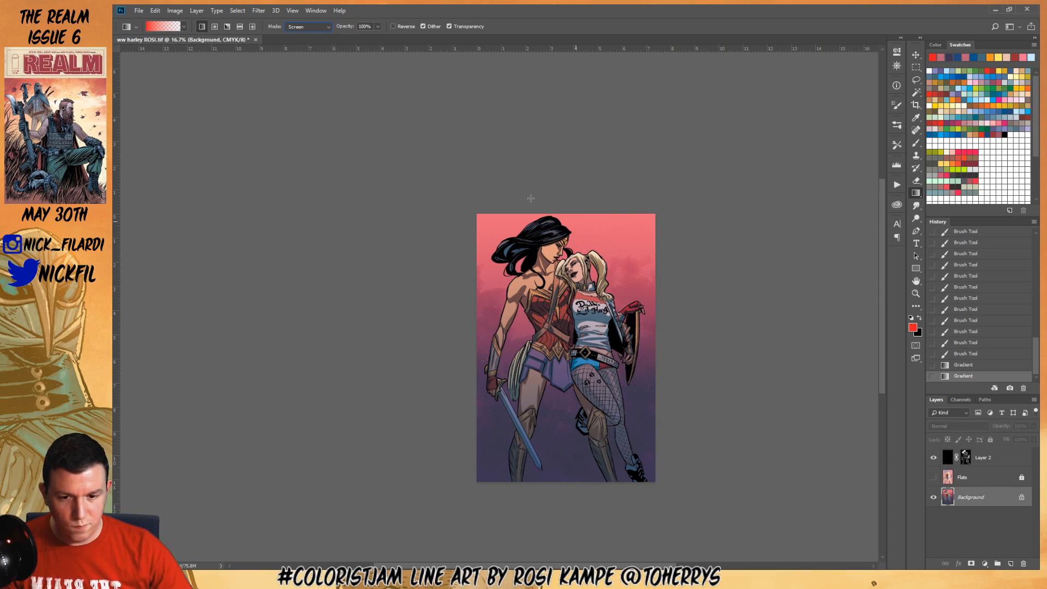
left_click(987, 368)
left_click_drag(548, 156, 565, 431)
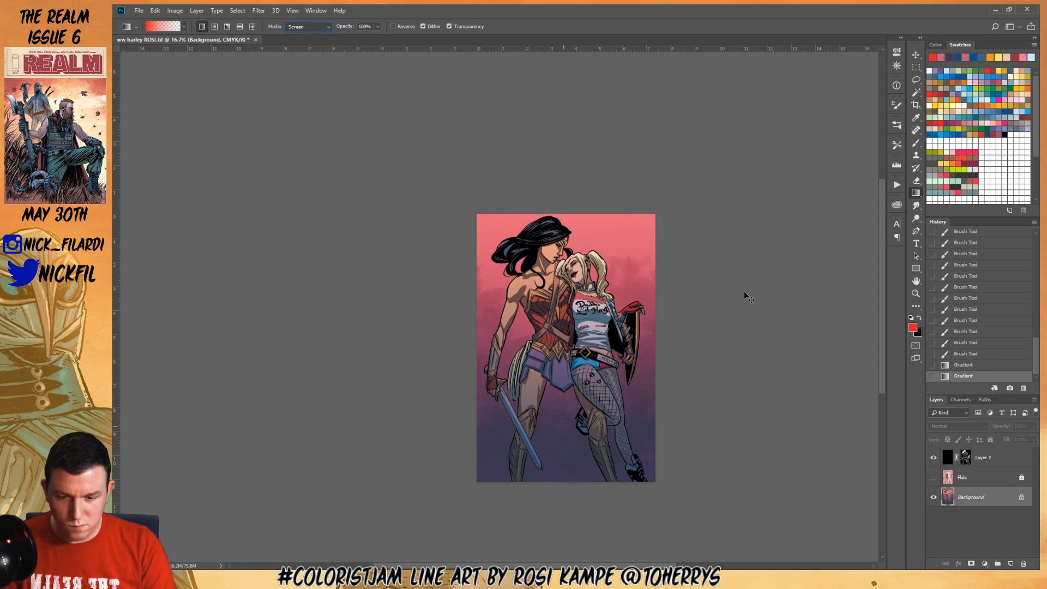
Shift the backdrop's hue by +24 towards orange with Hue/Saturation
key("ctrl+u")
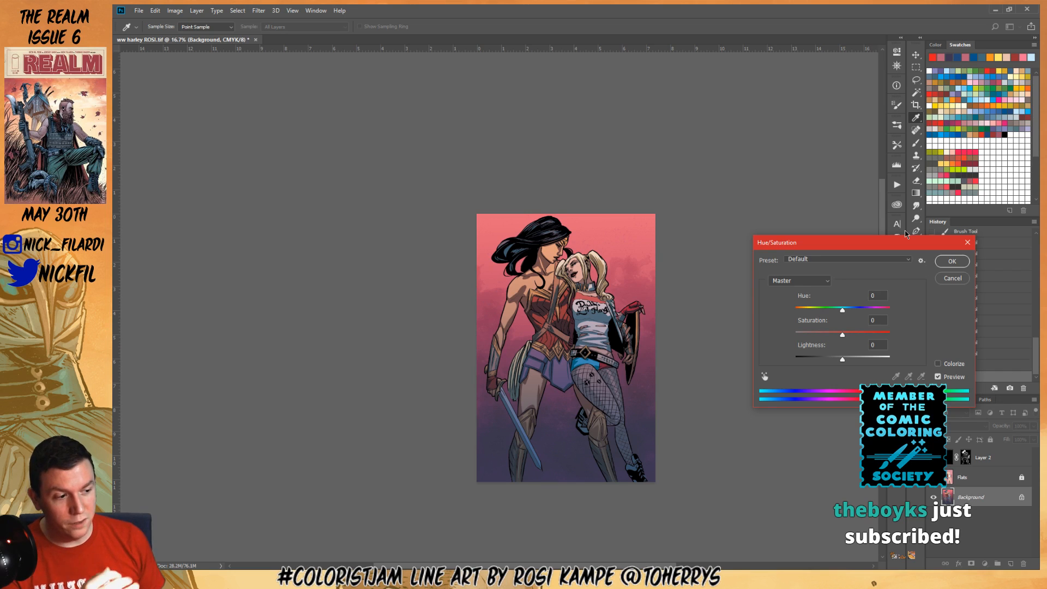
left_click(952, 262)
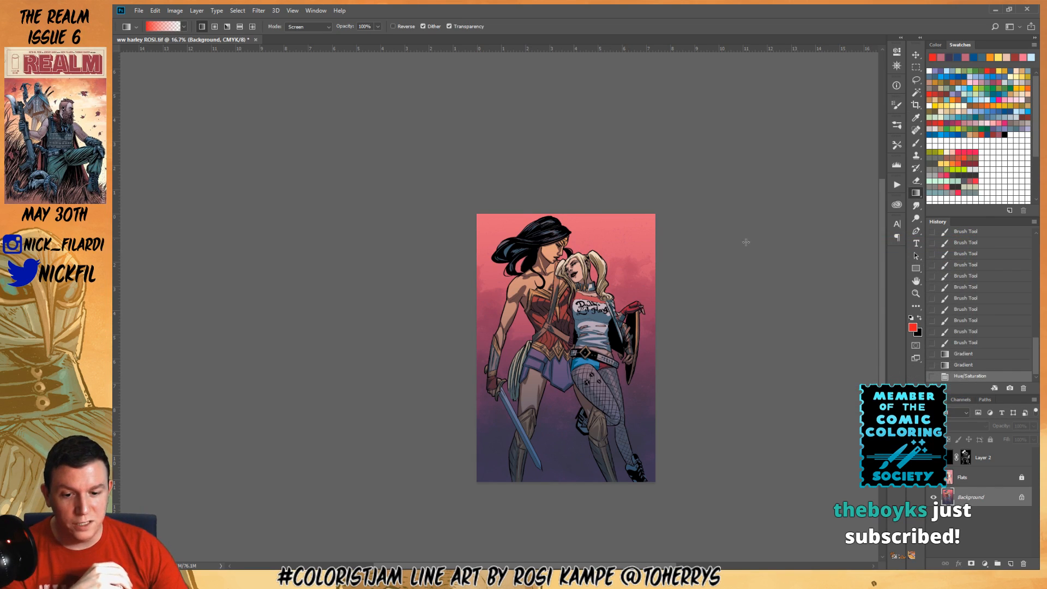
key("ctrl+u")
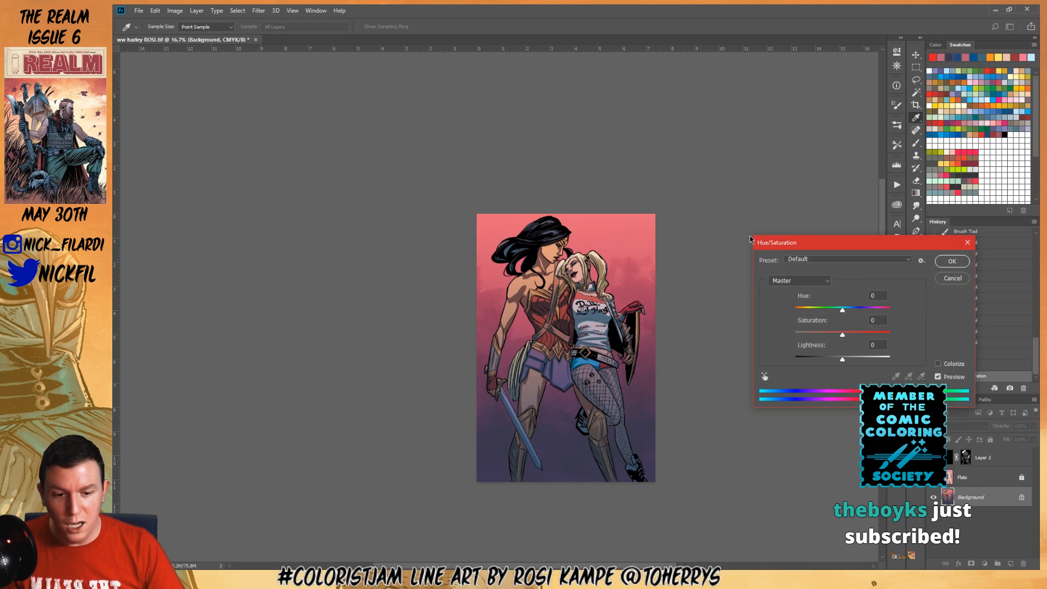
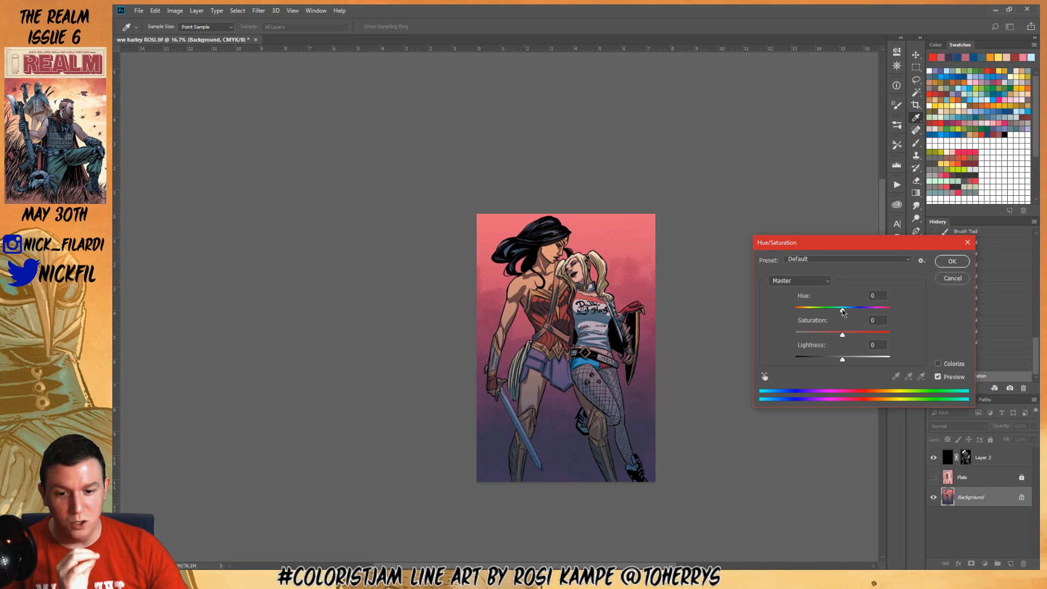
mouse_move(843, 312)
left_mouse_down()
mouse_move(827, 312)
mouse_move(862, 318)
left_mouse_up()
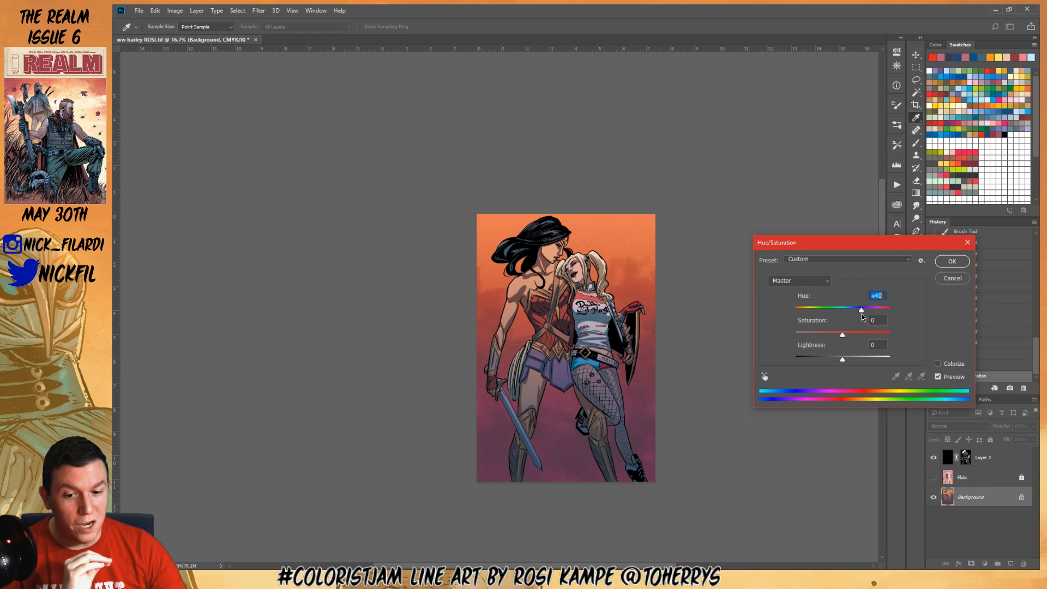
left_click_drag(862, 317, 855, 318)
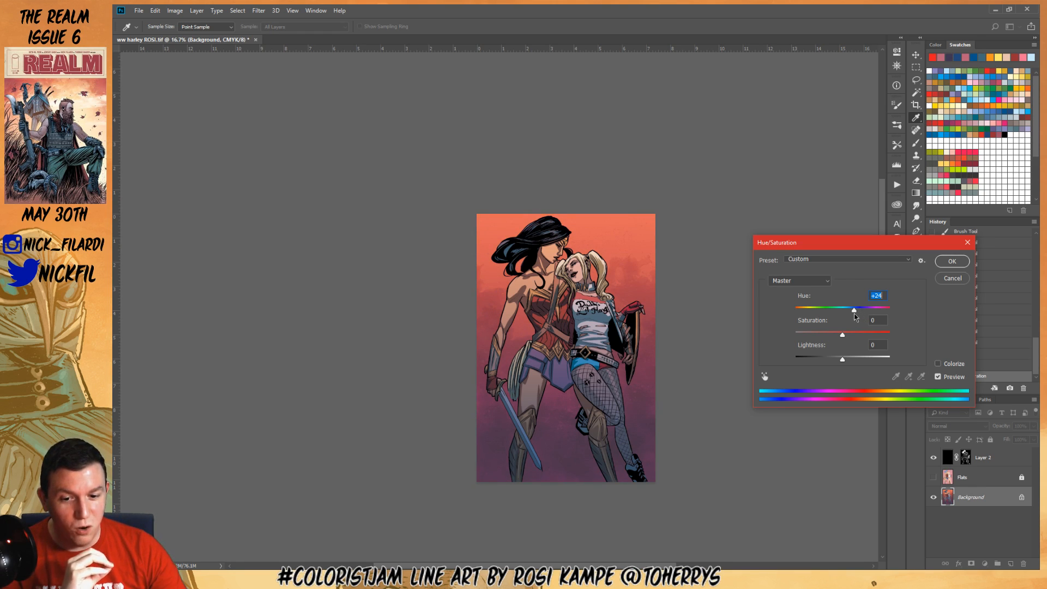
left_click(953, 262)
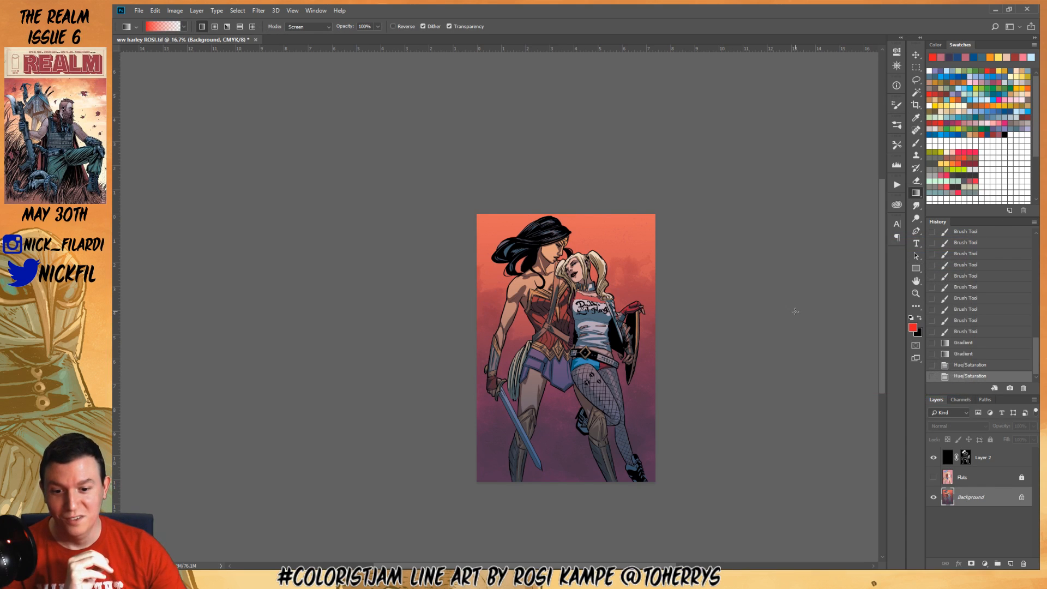
Try a light blue Screen gradient rising from below the page to mid-figure and undo it
key("z")
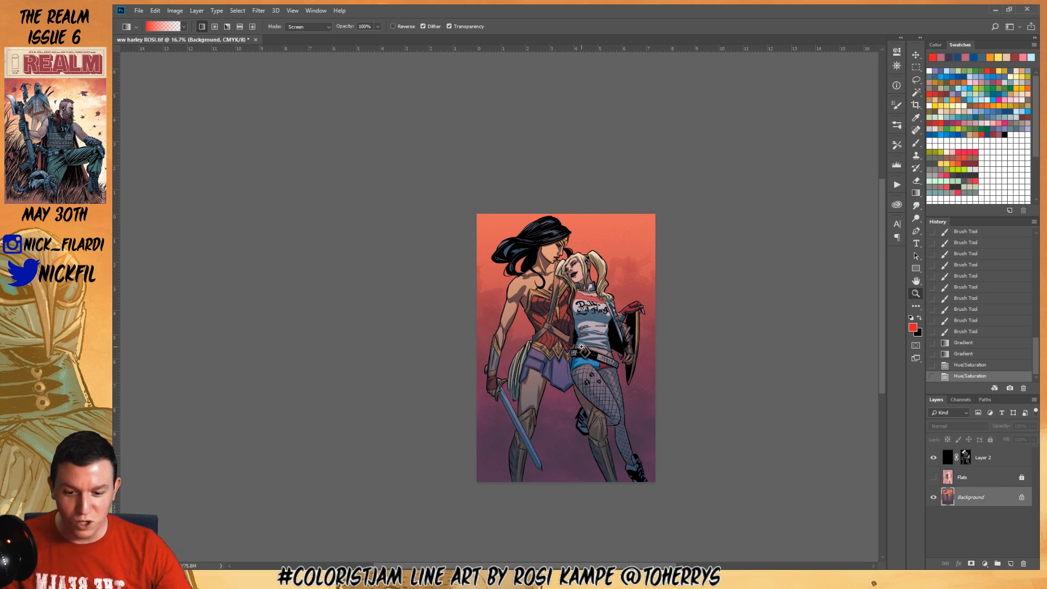
left_click(583, 346)
left_click(537, 340, "alt")
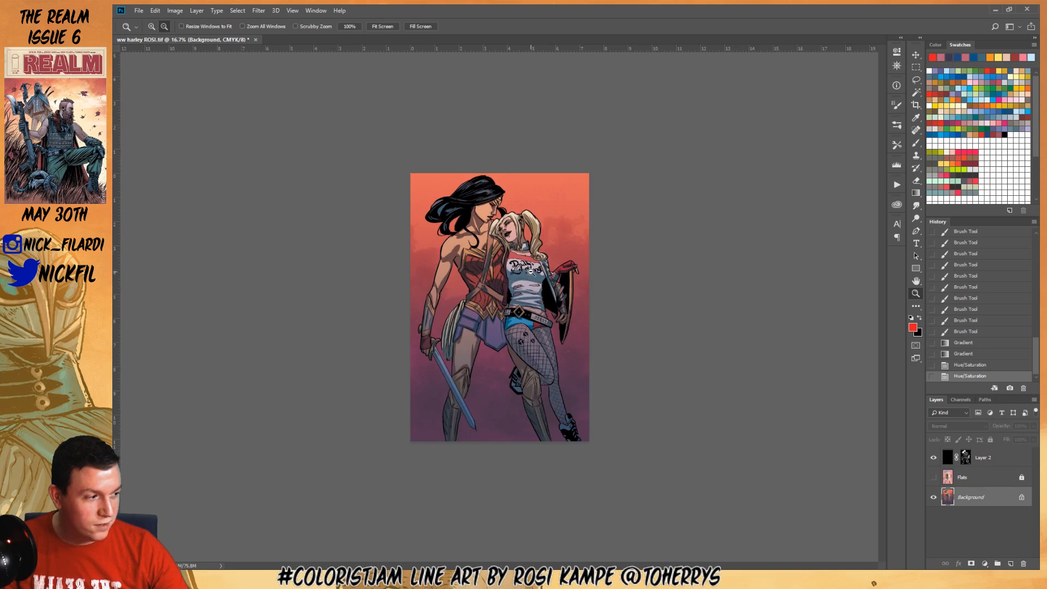
left_click(566, 334, "alt")
key("ctrl+r")
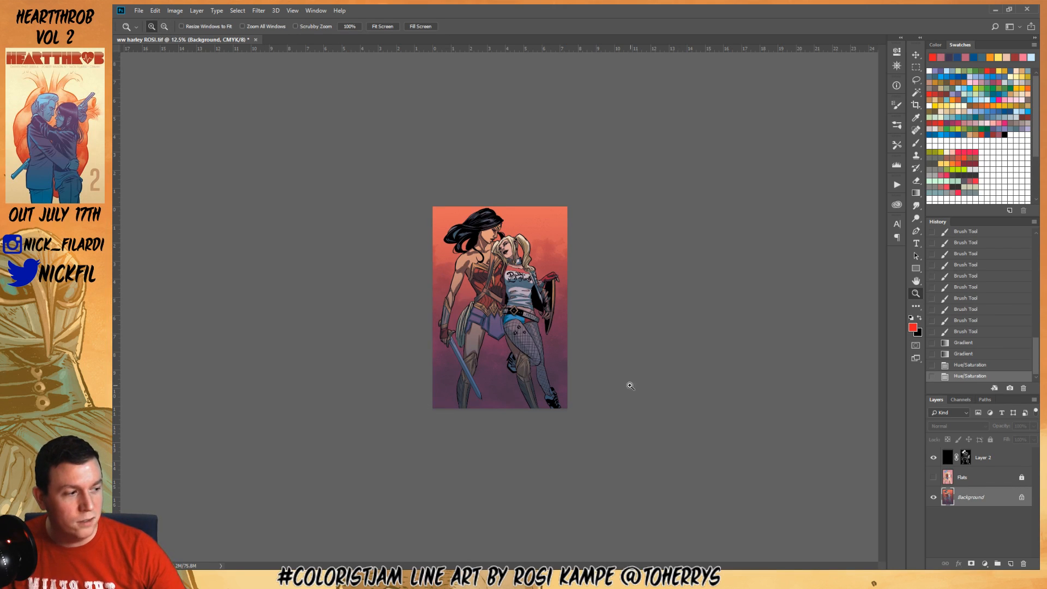
key("g")
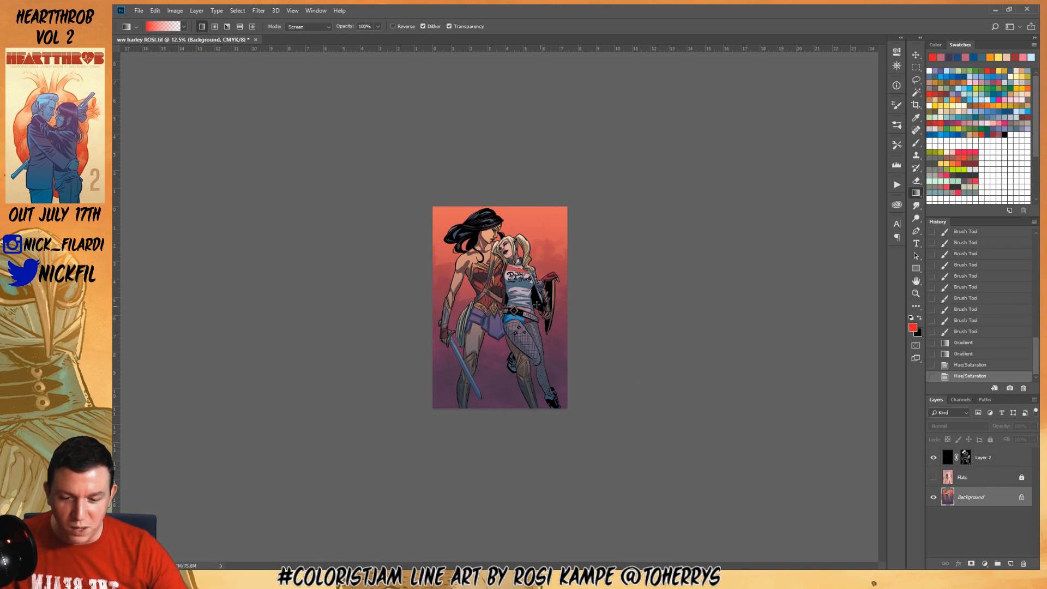
left_click(970, 100)
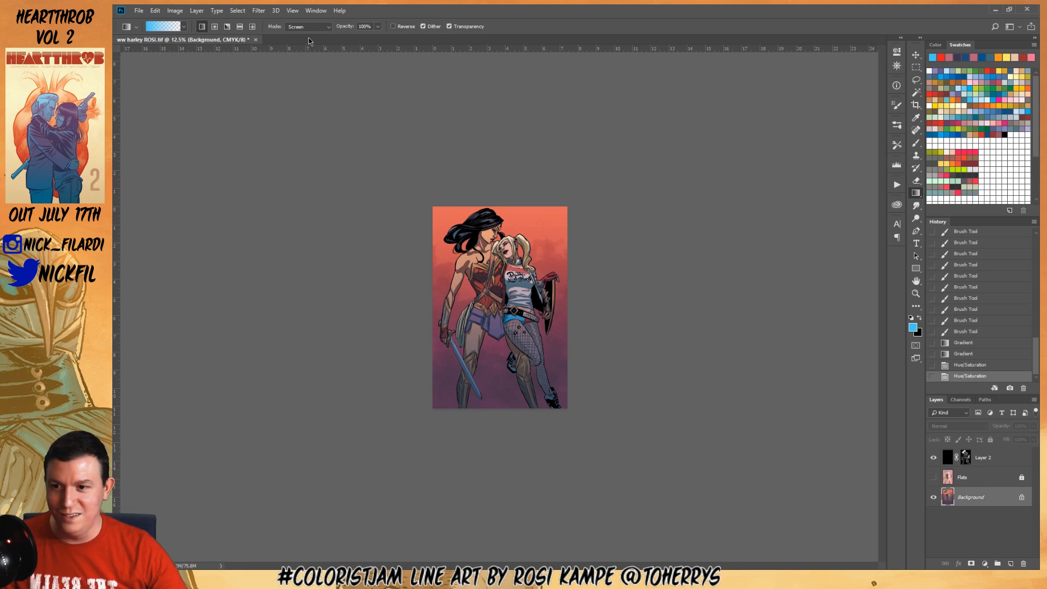
left_click_drag(513, 545, 501, 309)
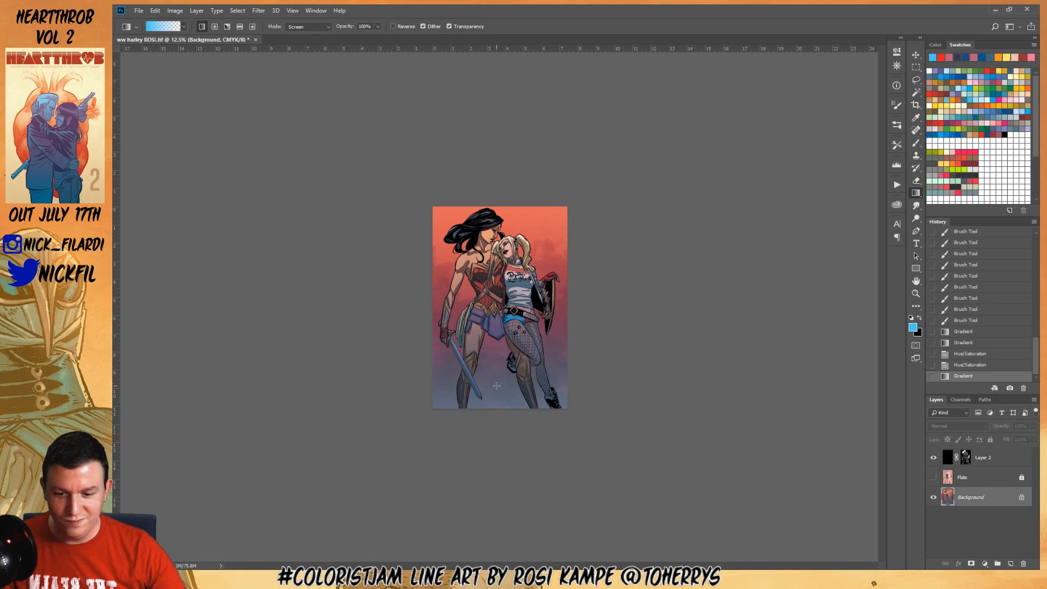
key("ctrl+z")
Examine the recoloured backdrop against both figures, close up and at full-page view
key("z")
left_click(518, 372)
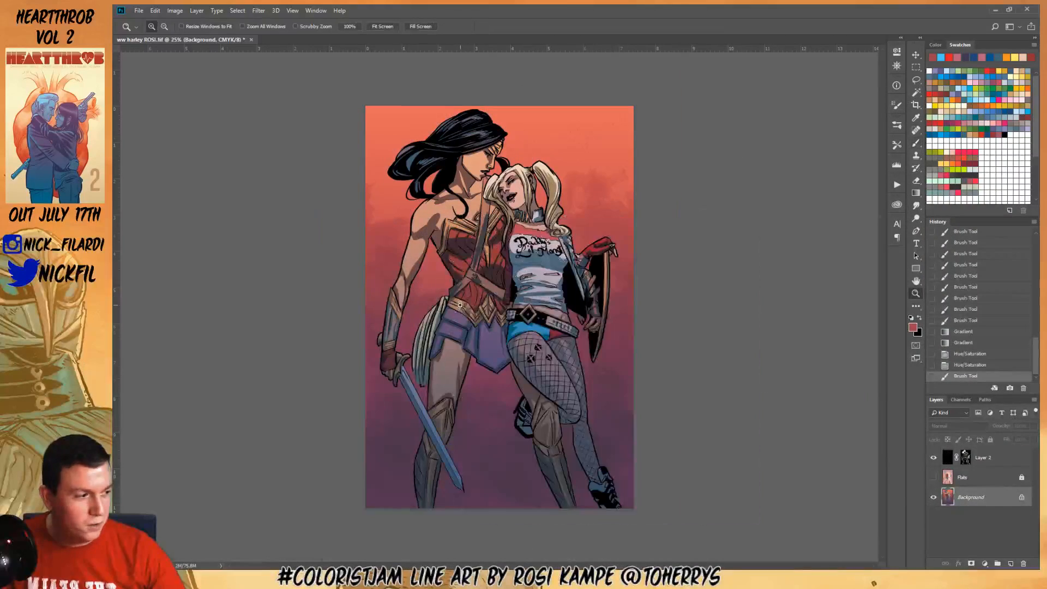
left_click(460, 305)
scroll(593, 379, "up", 3)
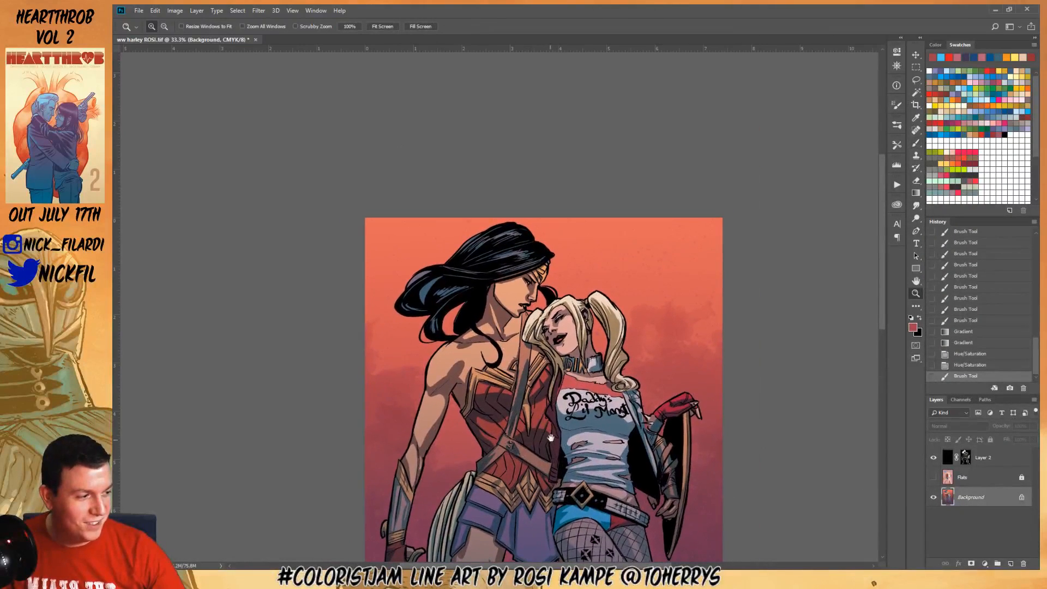
left_click(606, 304, "alt")
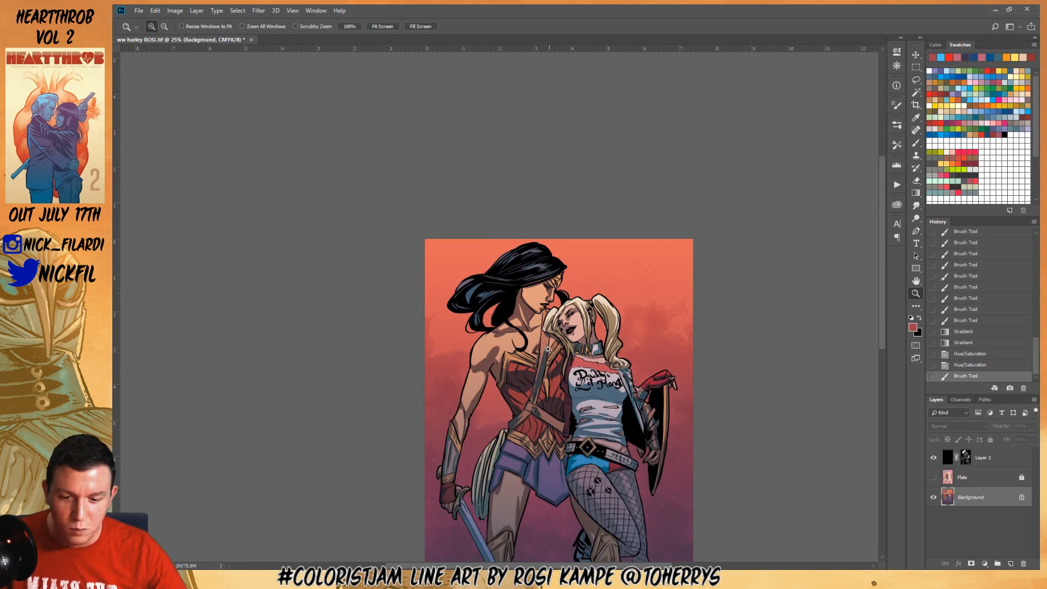
scroll(547, 191, "down", 2)
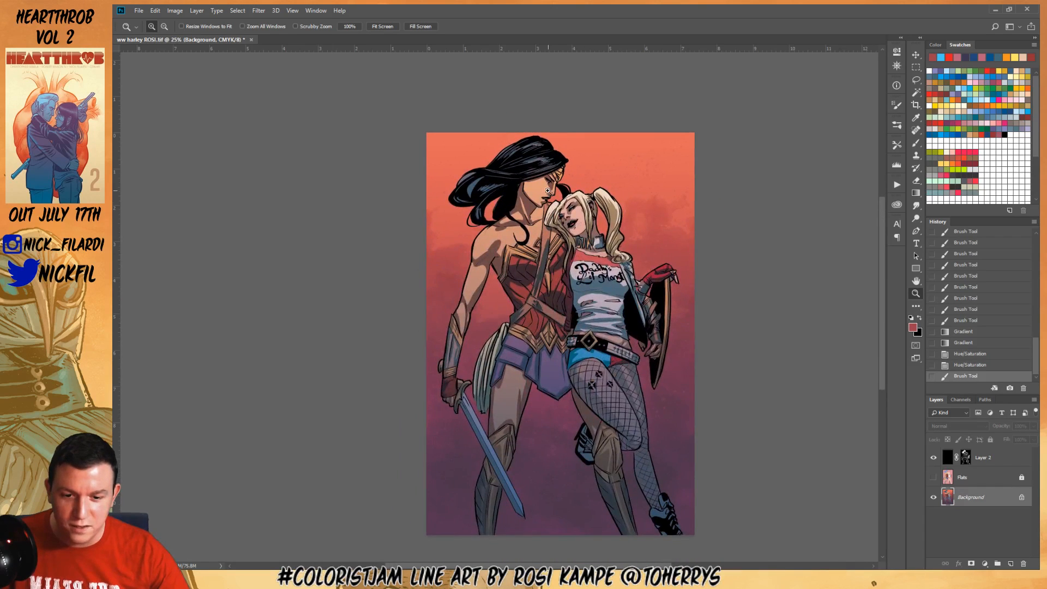
left_click_drag(551, 363, 574, 339)
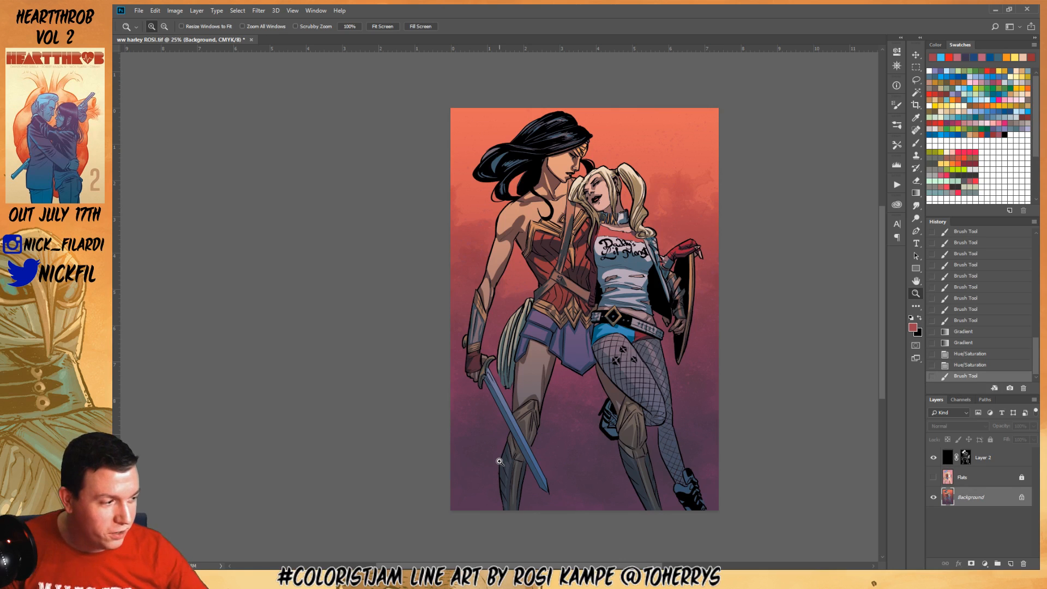
Clear the backdrop selection and lasso Wonder Woman's face along the hairline and jaw
key("ctrl+d")
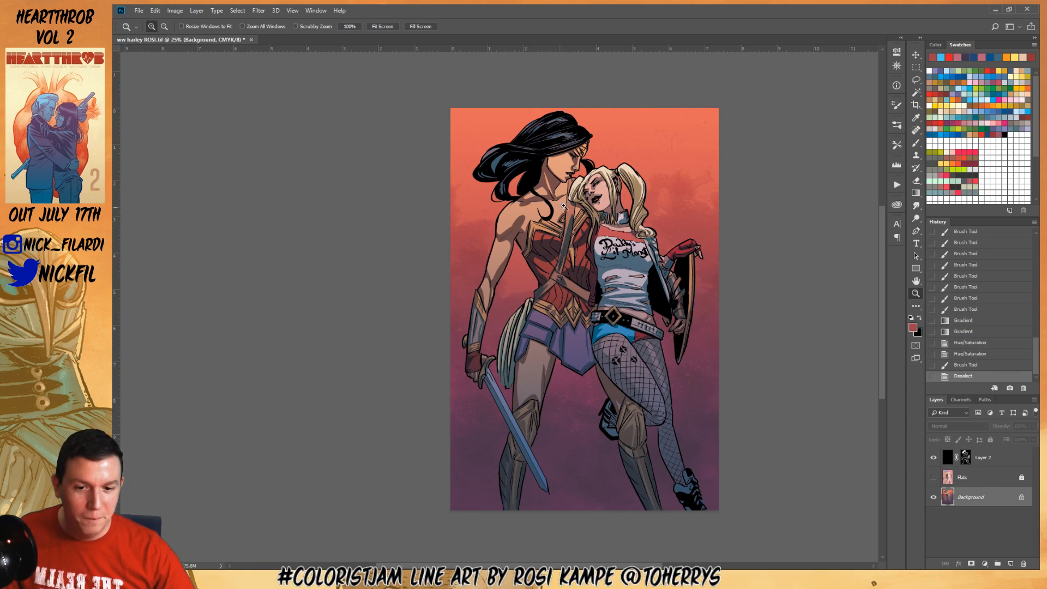
left_click(553, 186)
left_click_drag(561, 191, 553, 467)
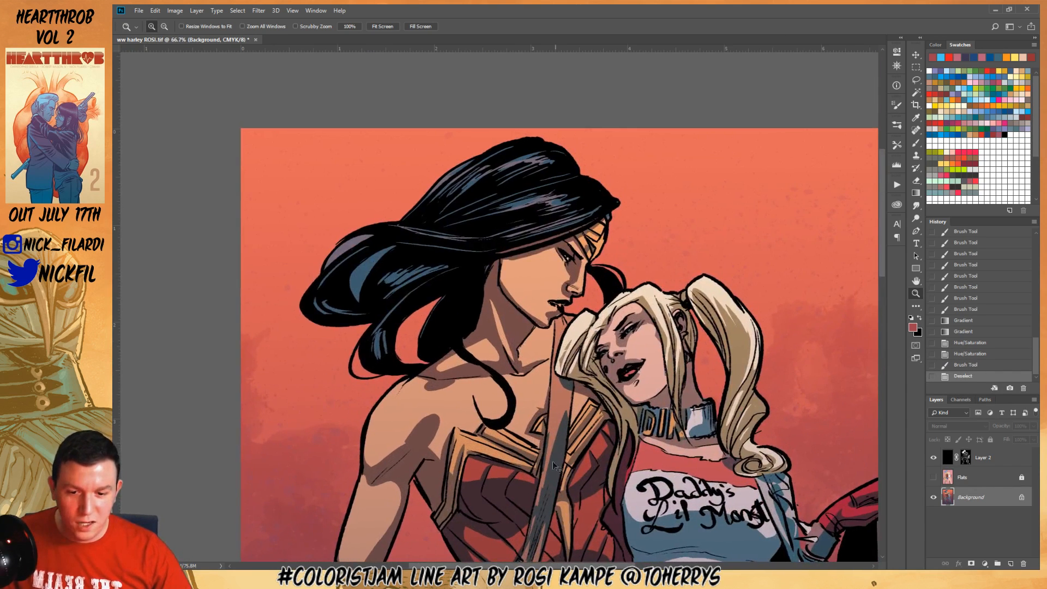
left_click(541, 316)
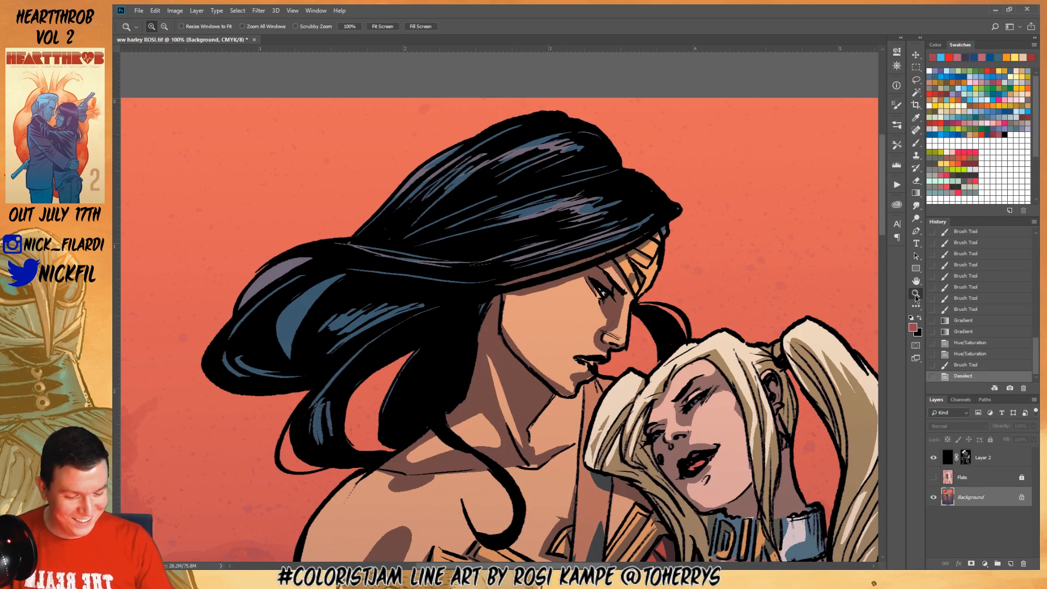
left_click(584, 405, "alt")
left_click(584, 405, "alt")
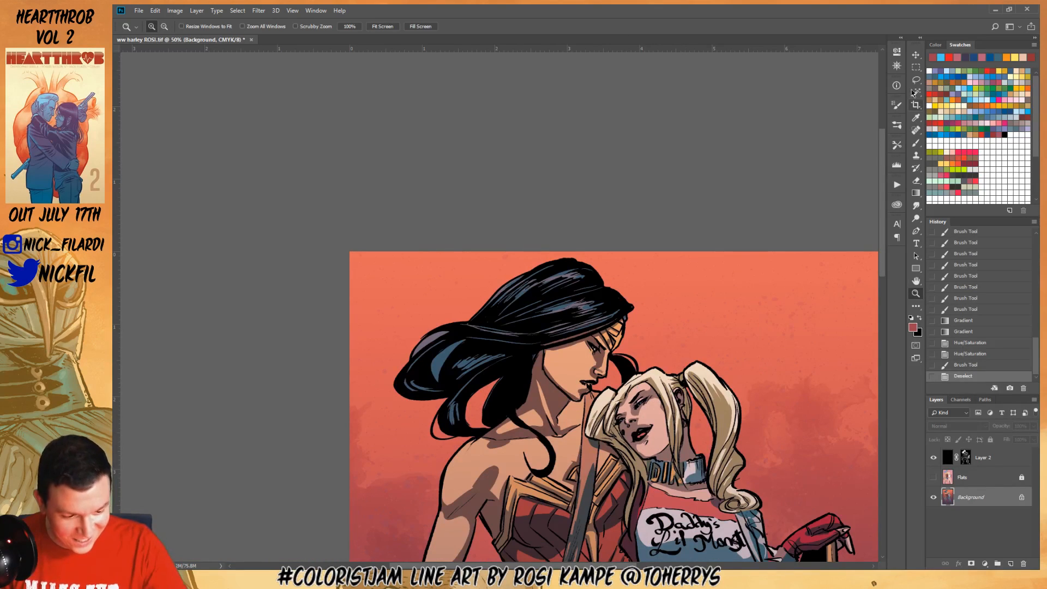
left_click(917, 79)
mouse_move(584, 339)
left_mouse_down()
mouse_move(550, 354)
mouse_move(541, 377)
mouse_move(575, 406)
mouse_move(592, 395)
mouse_move(587, 384)
mouse_move(603, 385)
mouse_move(588, 342)
left_mouse_up()
Shade Wonder Woman's face upward from the jaw with a Normal mode gradient in brown sampled from her neck shadow
left_click(916, 193)
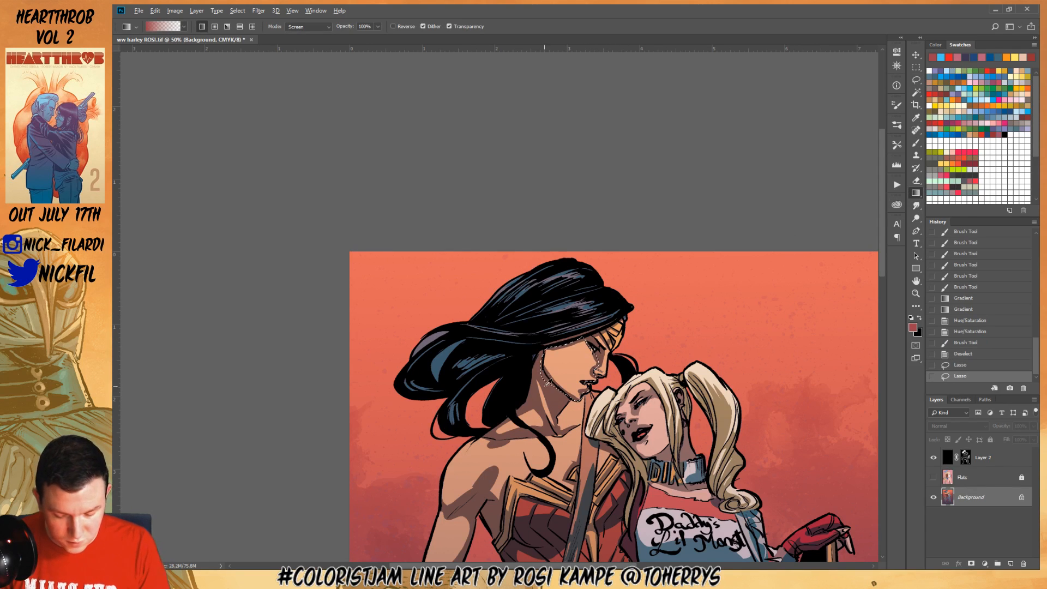
left_click(544, 387, "alt")
left_click_drag(563, 416, 569, 337)
key("ctrl+z")
left_click(300, 27)
left_click(316, 36)
key("ctrl+z")
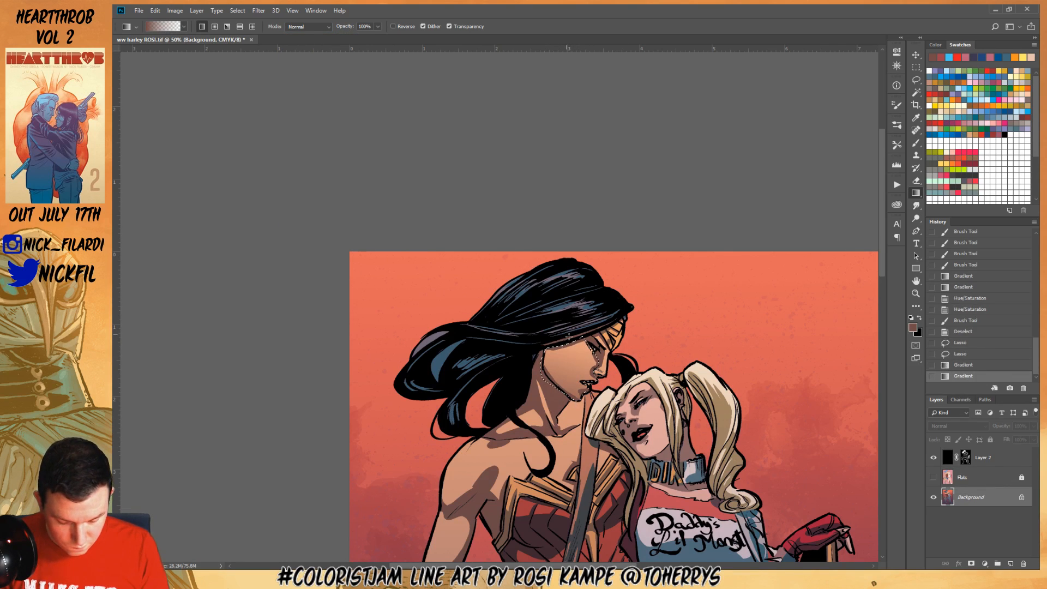
Restore the face selection, deepen it with another brown gradient from the jaw to the forehead, and deselect
key("ctrl+d")
left_click(919, 80)
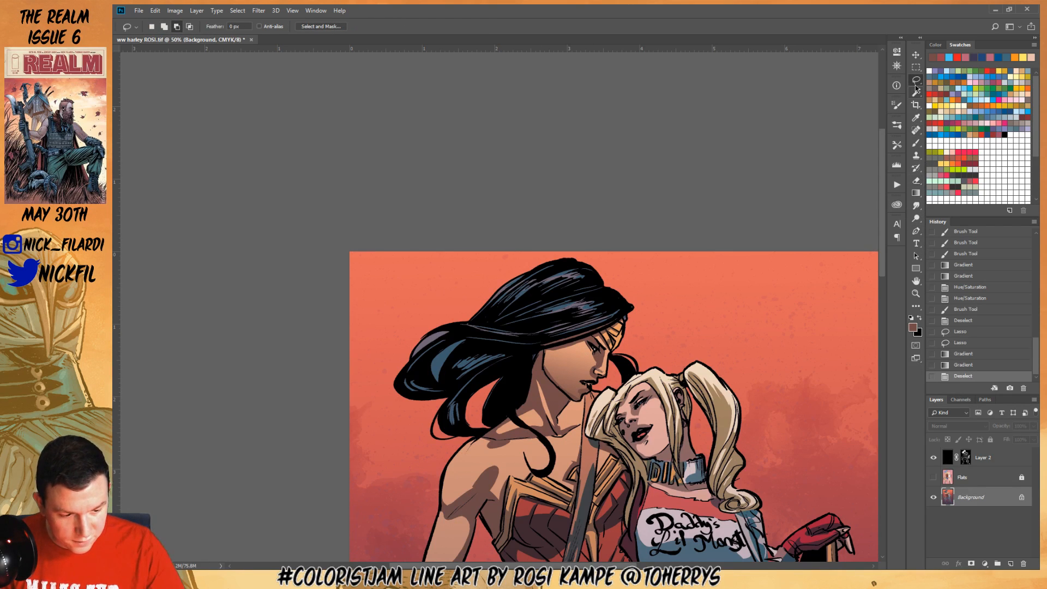
key("ctrl+z")
left_click(917, 195)
left_click_drag(574, 410, 598, 307)
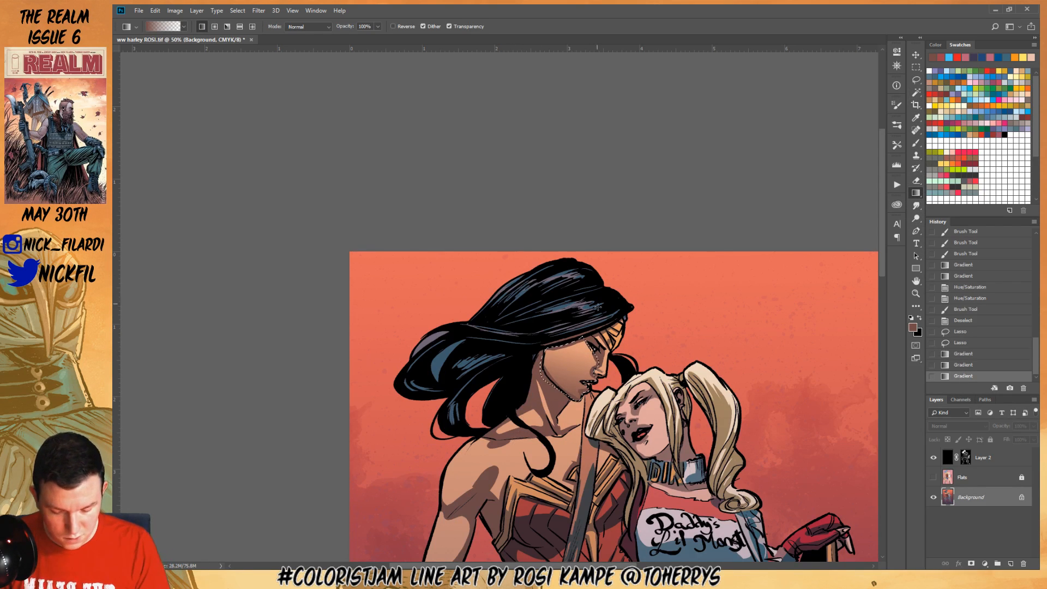
key("ctrl+d")
Lasso Wonder Woman's neck from the jawline down to the shoulders
left_click(917, 281)
left_click_drag(657, 419, 664, 298)
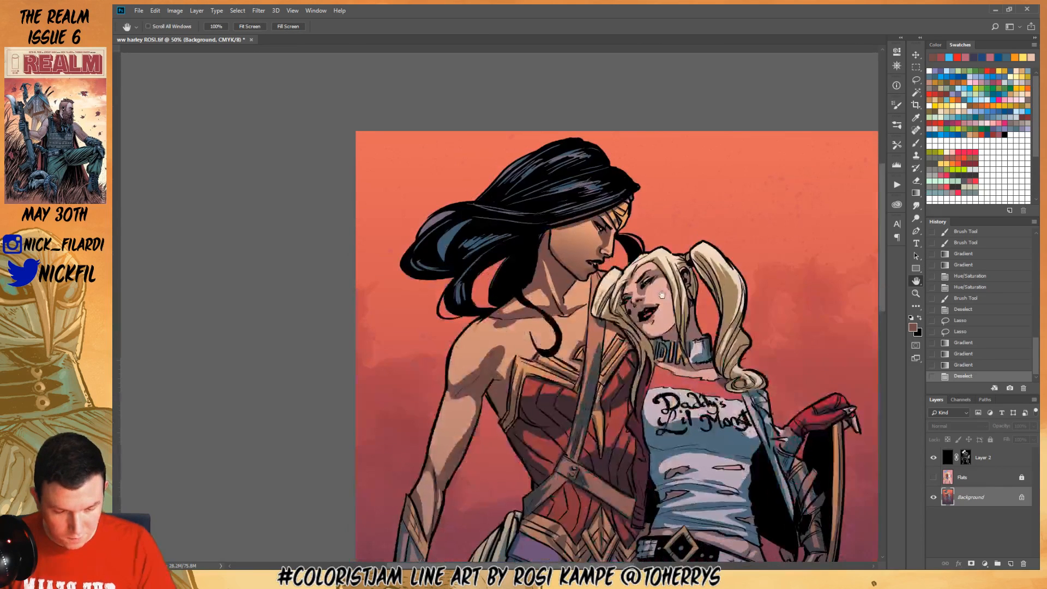
left_click(916, 81)
mouse_move(545, 261)
left_mouse_down()
mouse_move(528, 297)
mouse_move(502, 314)
mouse_move(579, 315)
mouse_move(595, 297)
mouse_move(593, 275)
mouse_move(546, 250)
mouse_move(567, 297)
left_mouse_up()
Shade the selected neck with a brown Normal mode radial gradient in place of the linear attempt
key("g")
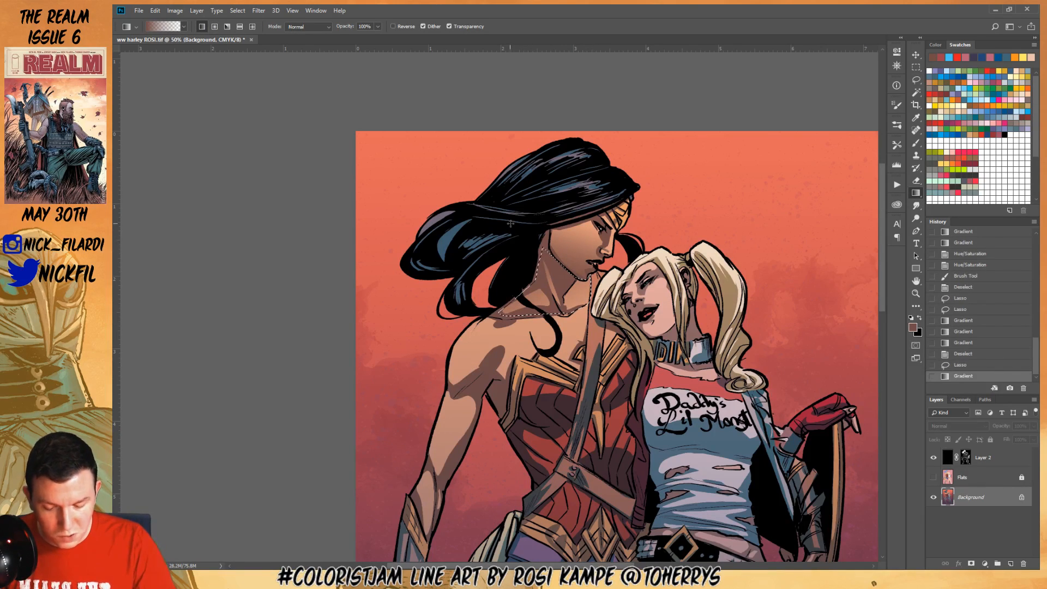
left_click_drag(512, 224, 565, 294)
left_click(214, 26)
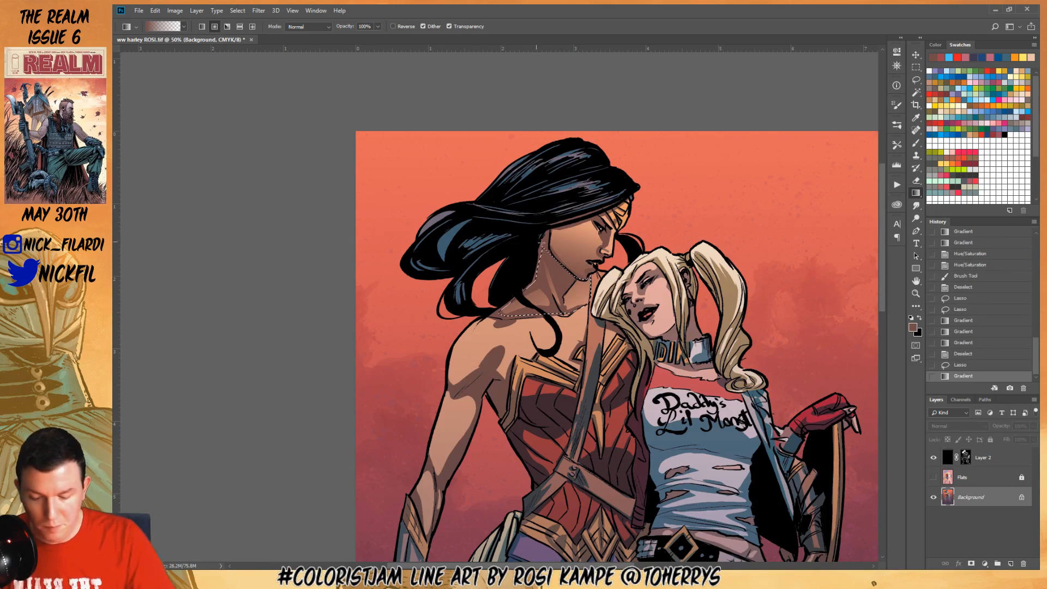
left_click(959, 367)
left_click_drag(550, 261, 579, 303)
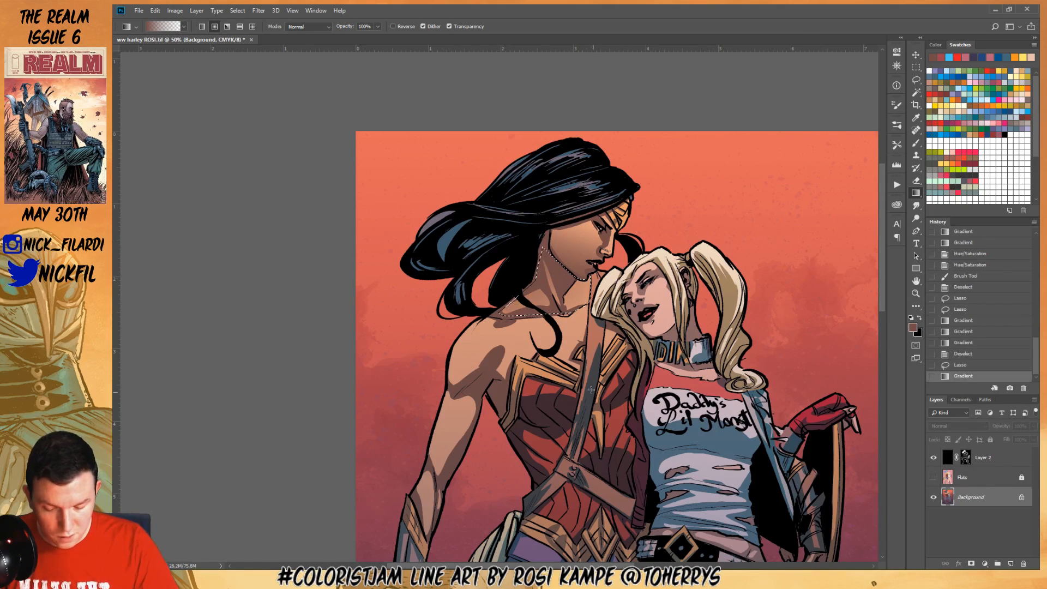
Deepen the selected neck with another brown radial gradient, and lasso Wonder Woman's shoulder and shade it with the same gradient
left_click_drag(520, 248, 558, 297)
key("ctrl+d")
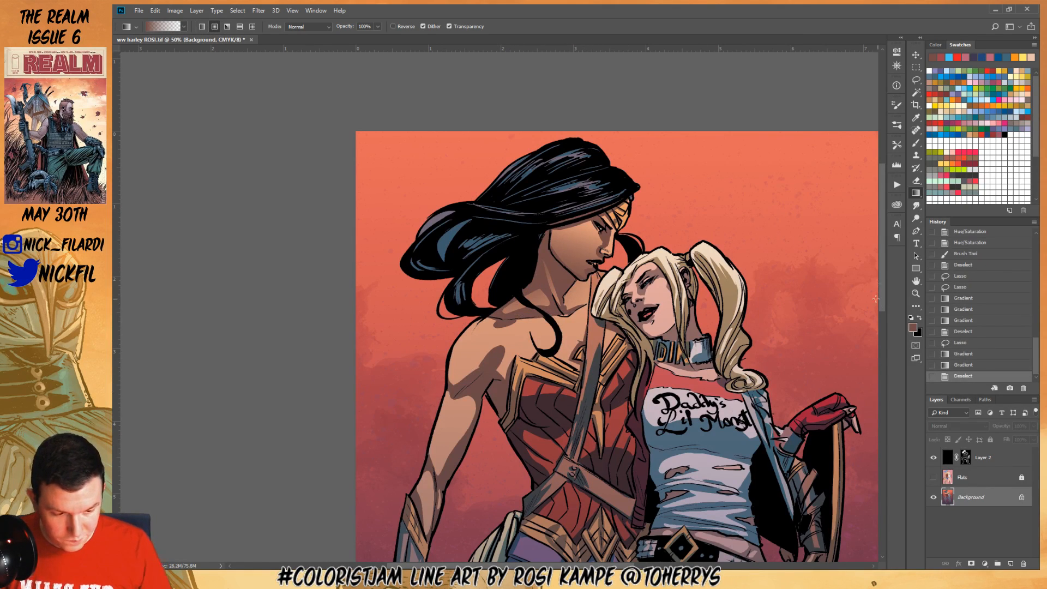
left_click(916, 80)
mouse_move(450, 377)
left_mouse_down()
mouse_move(471, 388)
mouse_move(503, 364)
left_mouse_up()
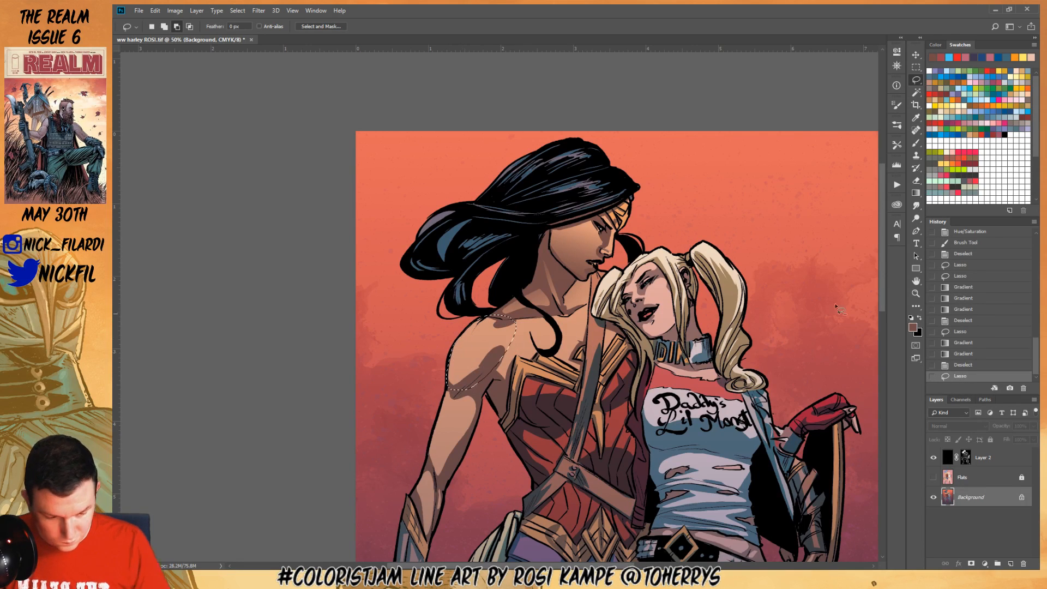
left_click(916, 193)
left_click_drag(434, 416, 498, 307)
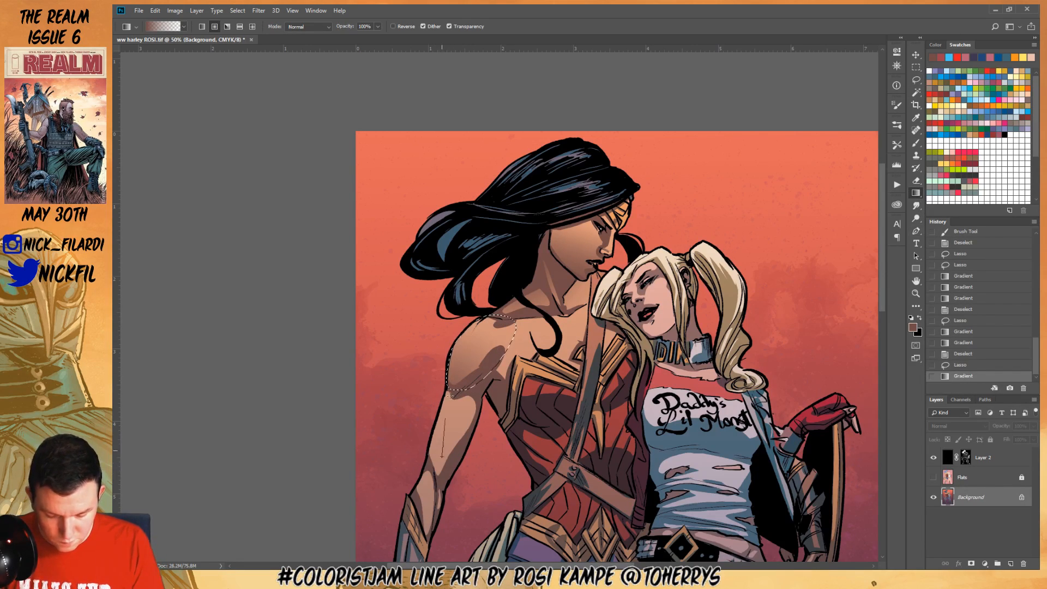
key("ctrl+d")
Lasso the shadow shapes on Wonder Woman's shoulder, collarbone and armpit, fill them with the brown, fade the fill and deselect
left_click(920, 81)
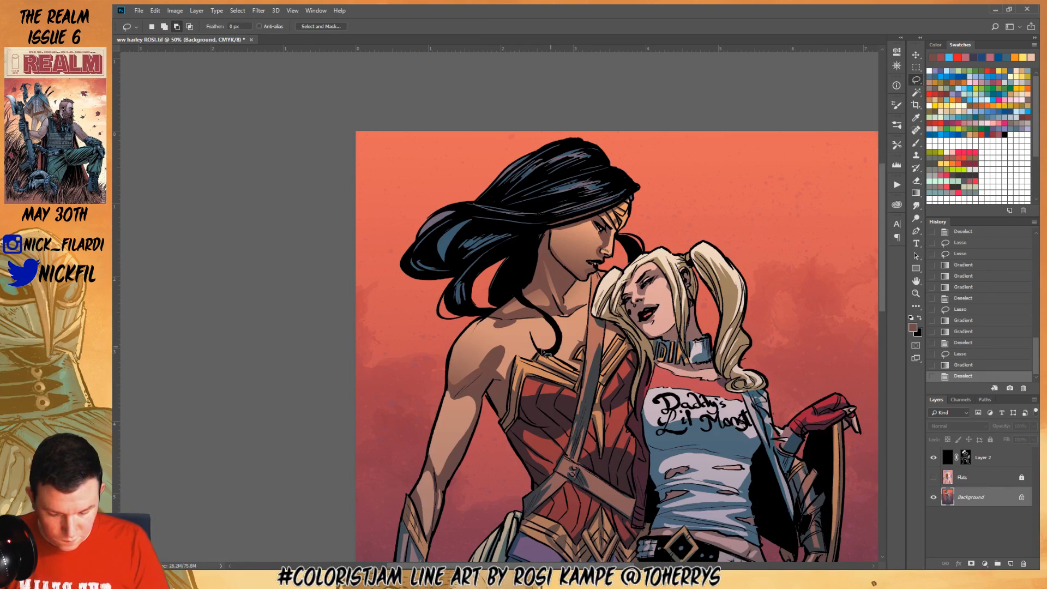
mouse_move(467, 372)
left_mouse_down()
mouse_move(510, 354)
mouse_move(503, 342)
mouse_move(480, 383)
left_mouse_up()
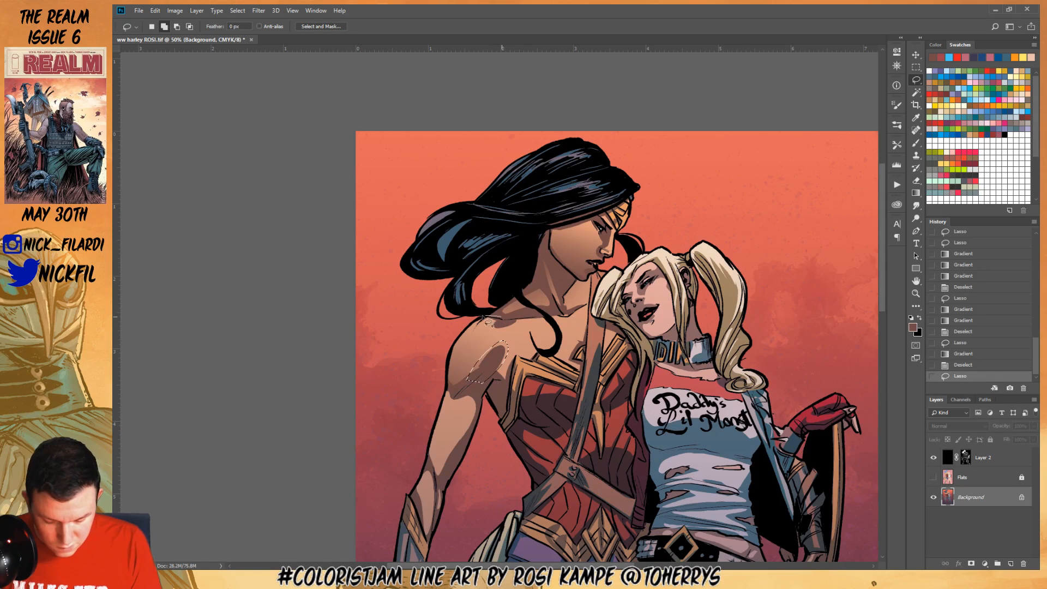
mouse_move(490, 326)
left_mouse_down()
mouse_move(533, 327)
mouse_move(474, 319)
left_mouse_up()
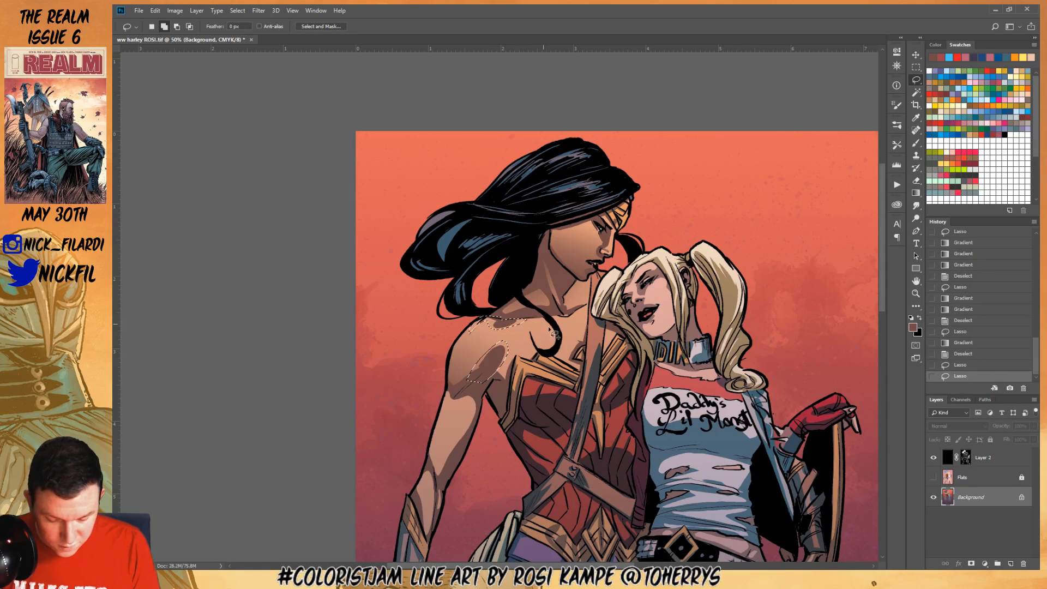
mouse_move(498, 375)
left_mouse_down()
mouse_move(512, 360)
mouse_move(516, 388)
mouse_move(497, 375)
left_mouse_up()
key("alt+BackSpace")
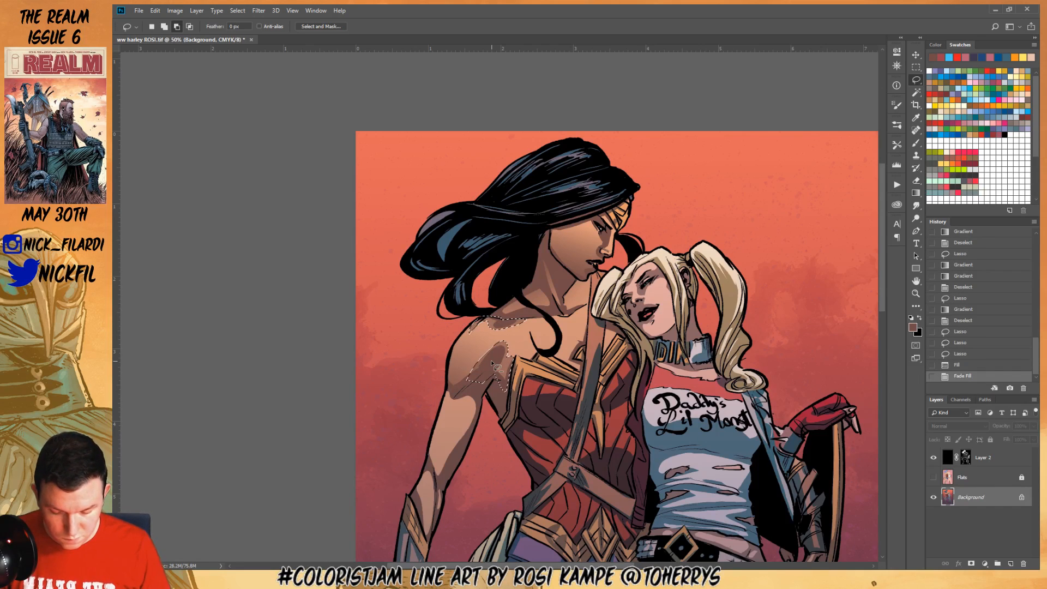
key("ctrl+d")
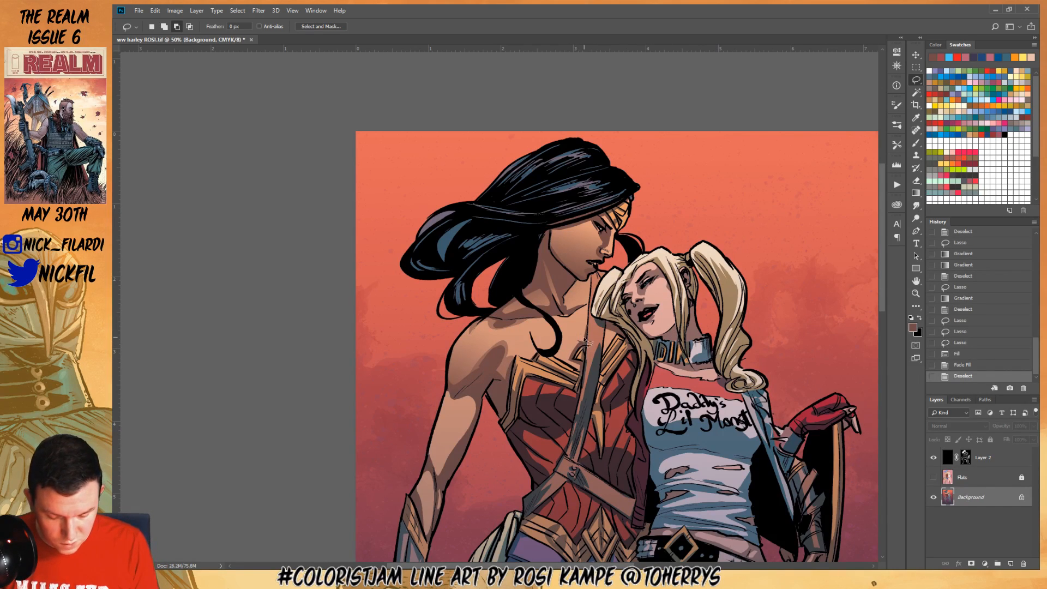
Lasso the small chest shadow above the corset beside the strap, fill it with faded brown and deselect
mouse_move(562, 358)
left_mouse_down()
mouse_move(579, 375)
mouse_move(588, 368)
mouse_move(596, 288)
mouse_move(594, 352)
left_mouse_up()
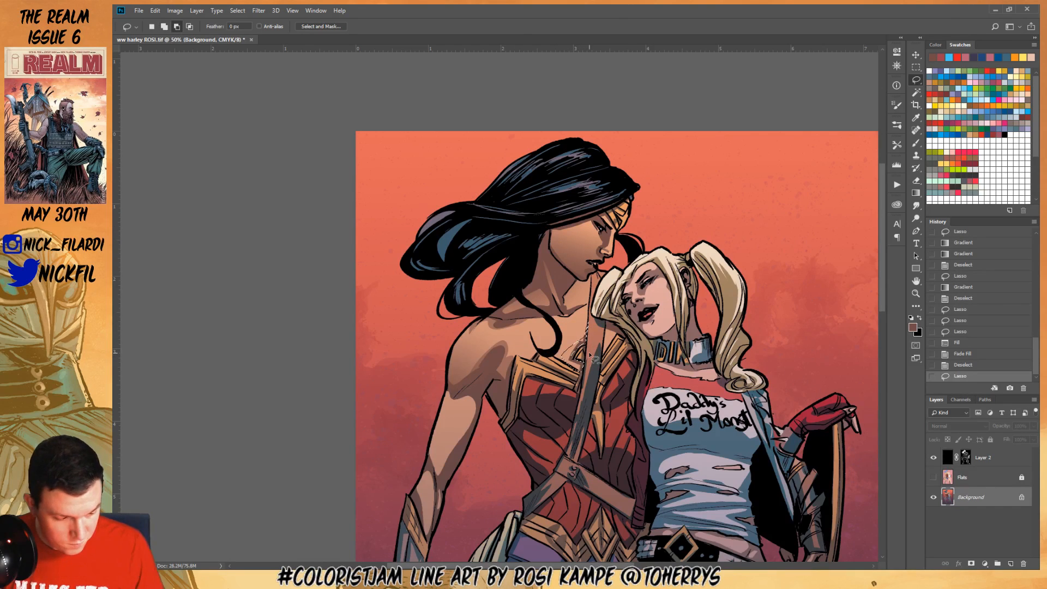
key("alt+BackSpace")
key("ctrl+d")
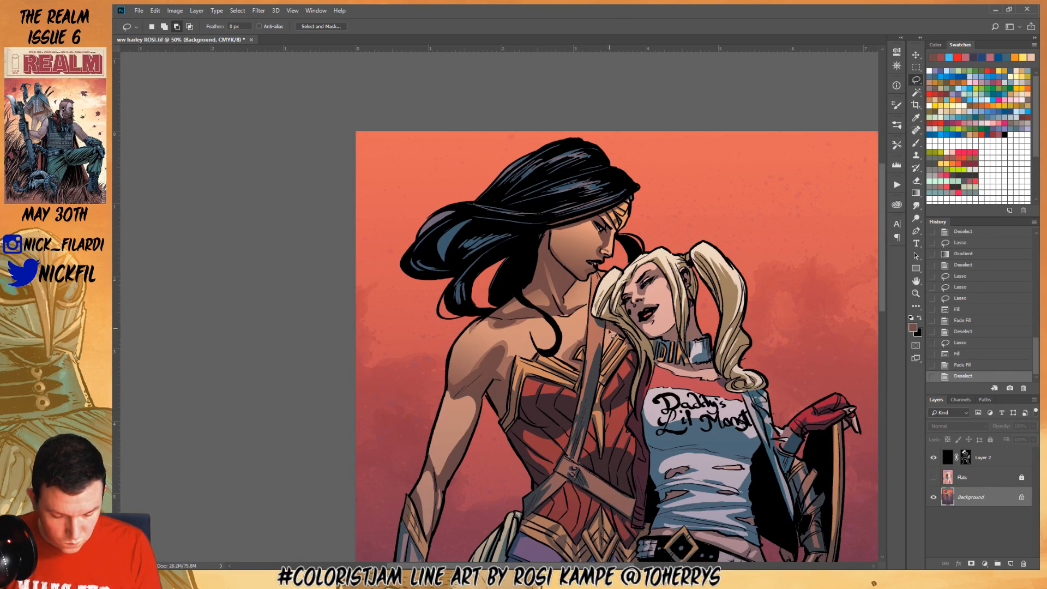
Select Wonder Woman's skin with the Magic Wand on the Flats layer and subtract her face from the selection
left_click(973, 479)
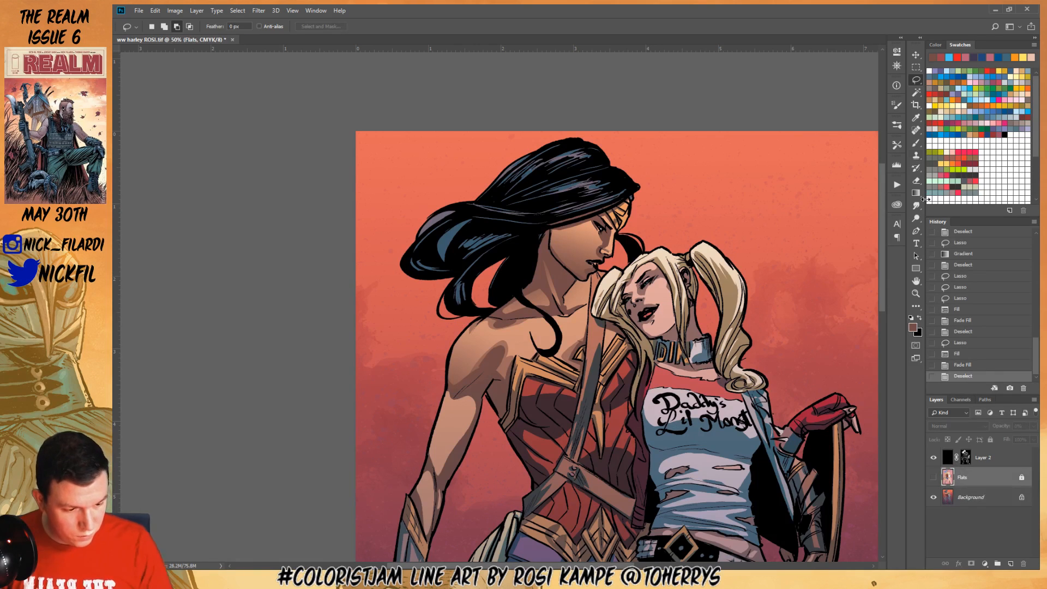
left_click(917, 92)
left_click(570, 317)
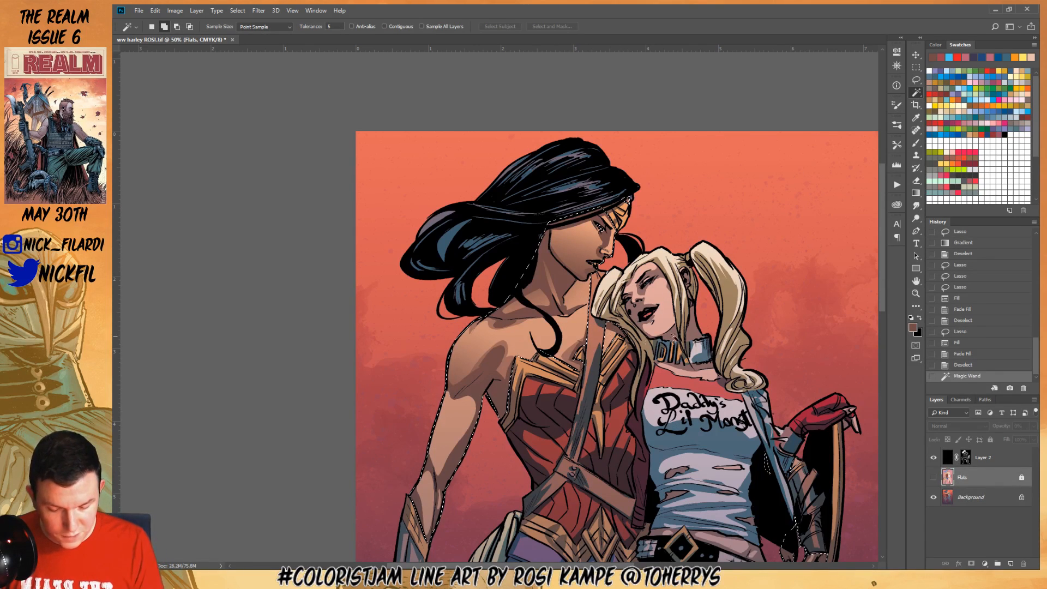
left_click(917, 80)
mouse_move(594, 206)
left_mouse_down()
mouse_move(567, 197)
mouse_move(546, 245)
mouse_move(597, 288)
mouse_move(642, 159)
left_mouse_up()
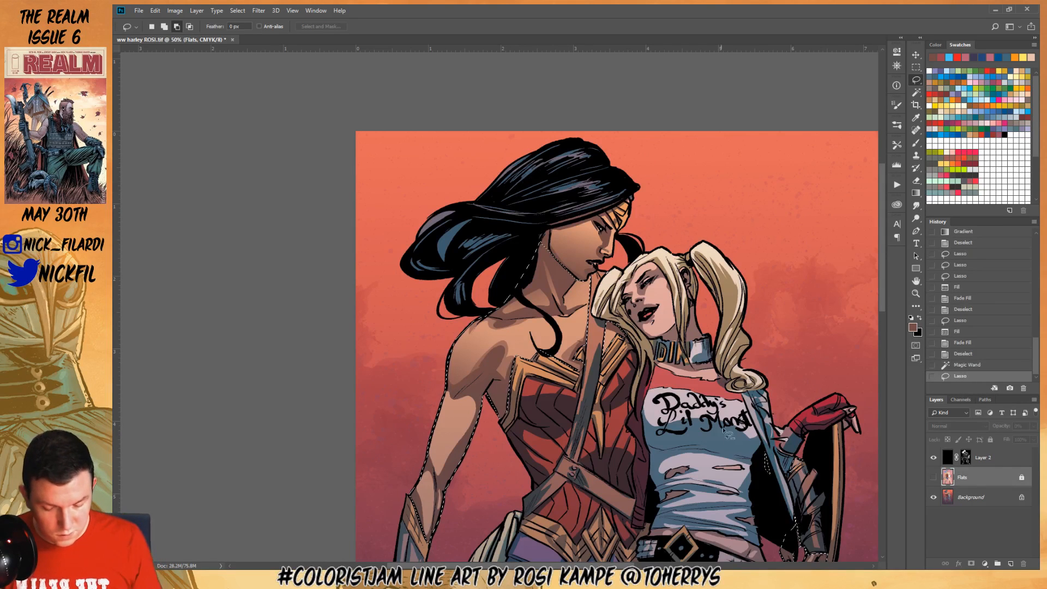
Shade the selected skin on the Background layer with two brown radial gradients starting beside Harley's hair, and deselect
key("g")
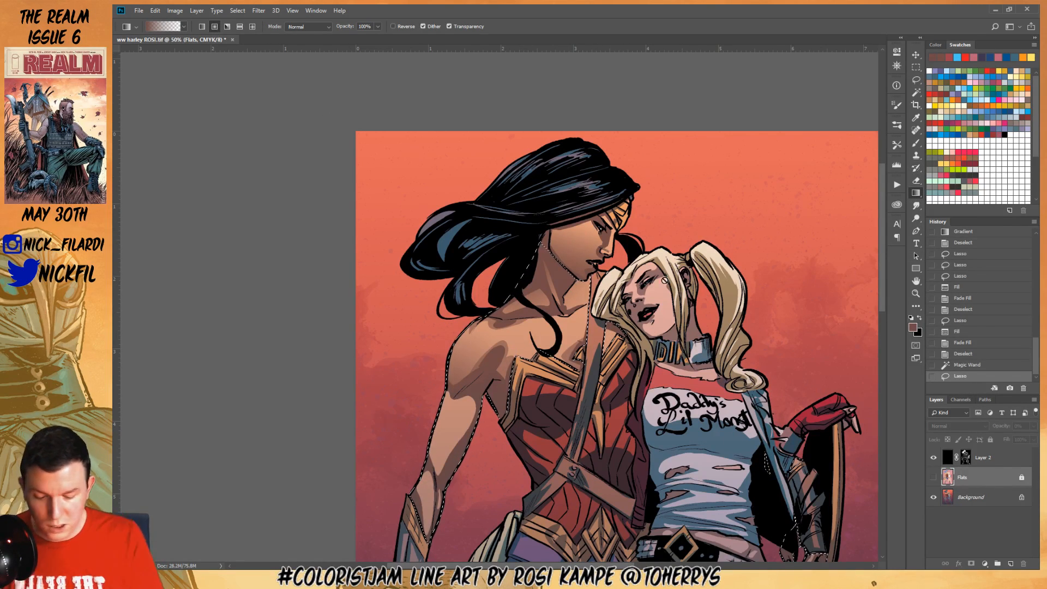
left_click(588, 250)
key("Return")
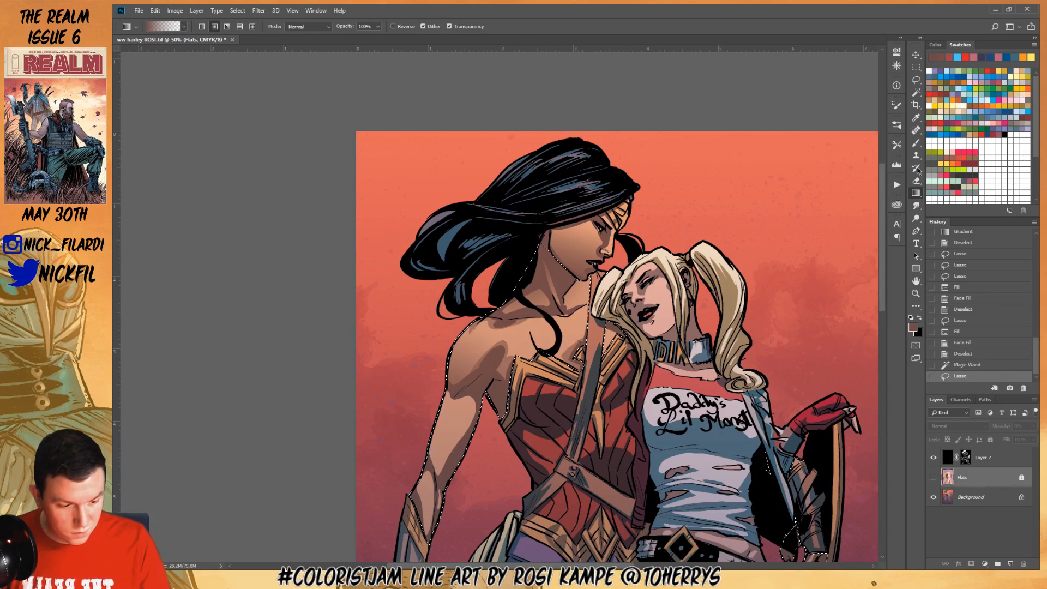
left_click(976, 498)
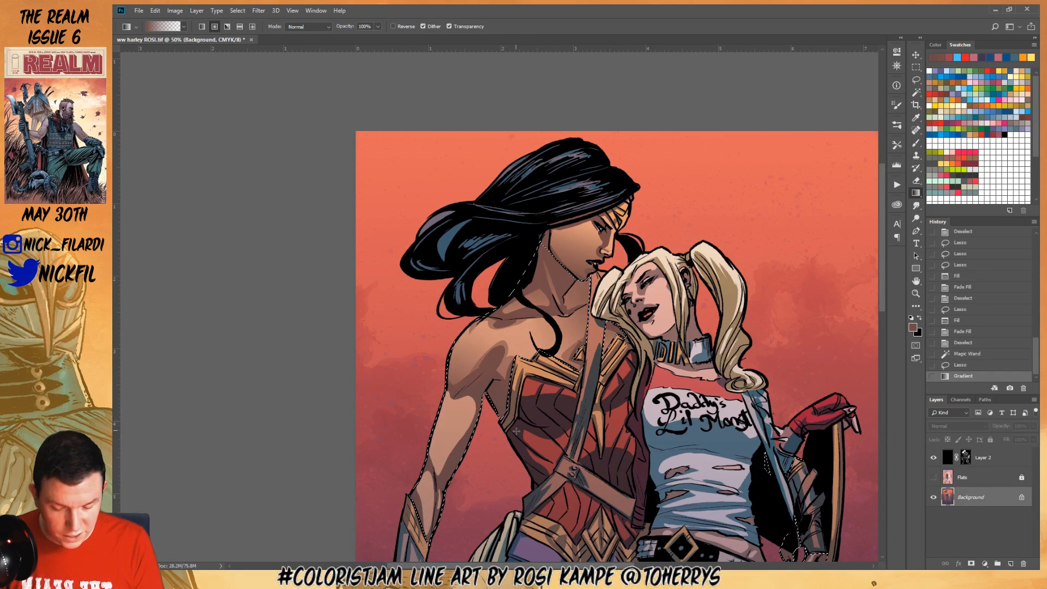
left_click_drag(620, 310, 637, 361)
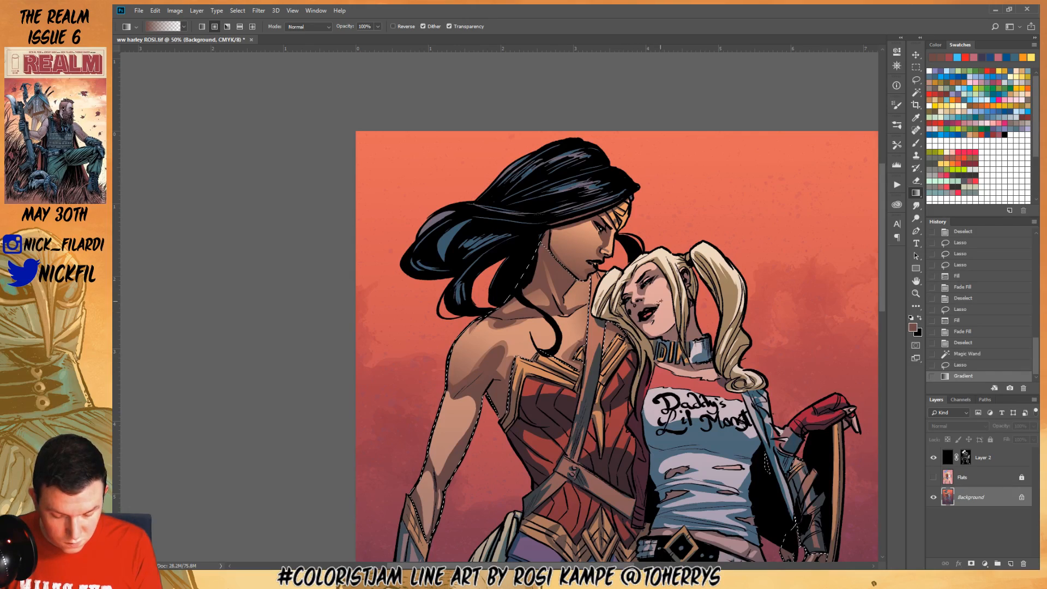
left_click_drag(620, 312, 680, 221)
key("ctrl+d")
Lasso Wonder Woman's upper arm between the shoulder shadow and the elbow, shade it with a brown gradient and deselect
key("space")
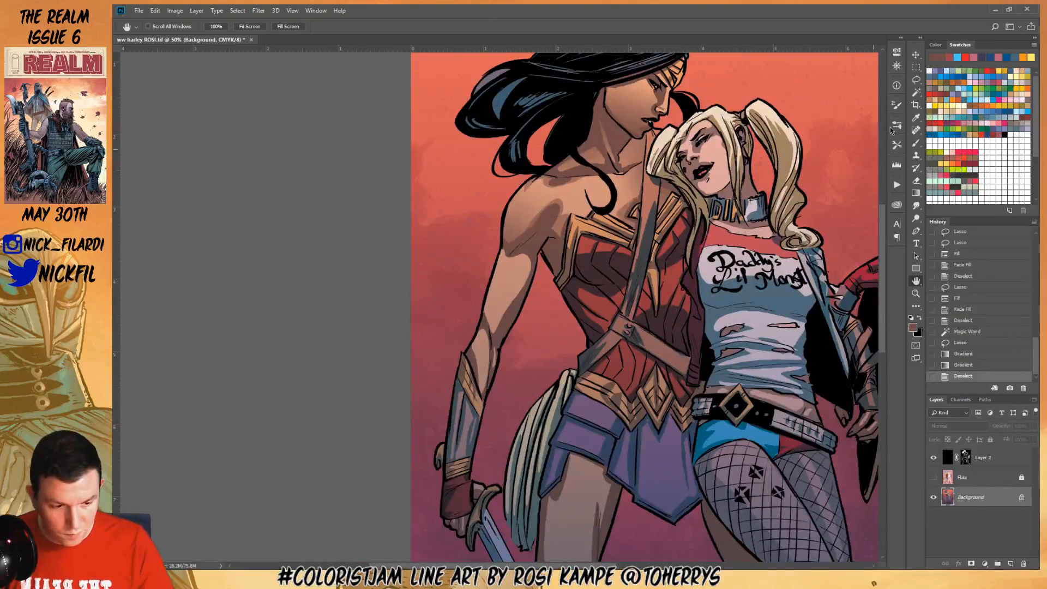
key("l")
mouse_move(504, 246)
left_mouse_down()
mouse_move(480, 304)
mouse_move(496, 340)
mouse_move(522, 244)
left_mouse_up()
left_click_drag(527, 245, 523, 288)
key("alt")
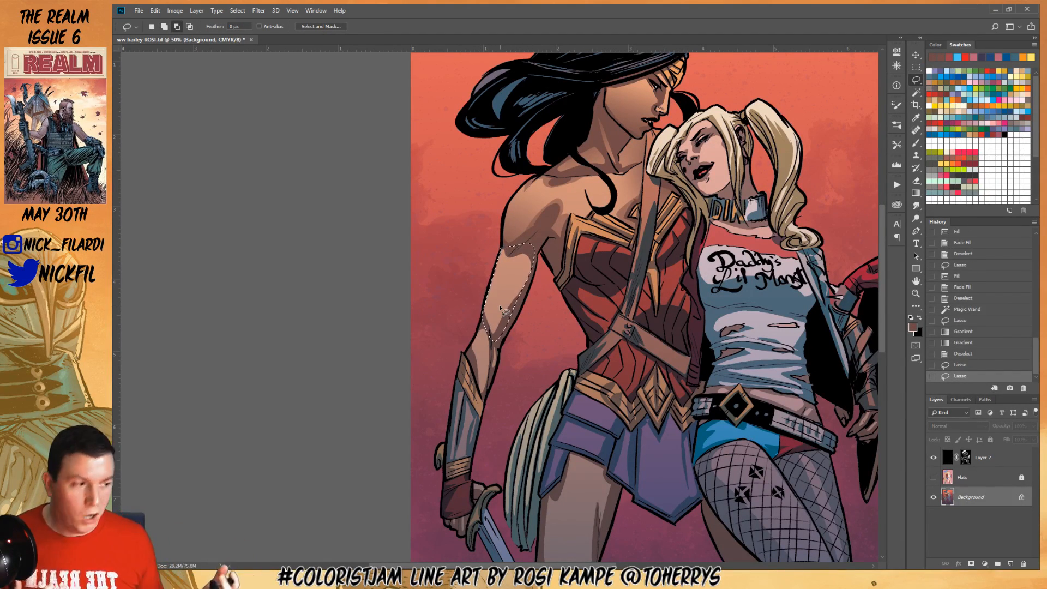
key("g")
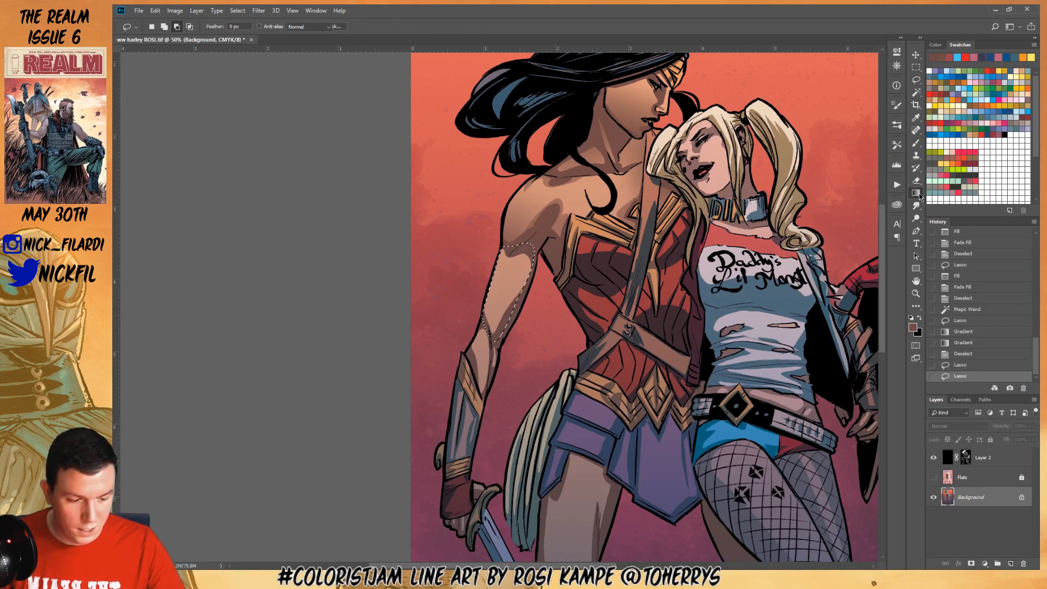
left_click_drag(507, 324, 544, 346)
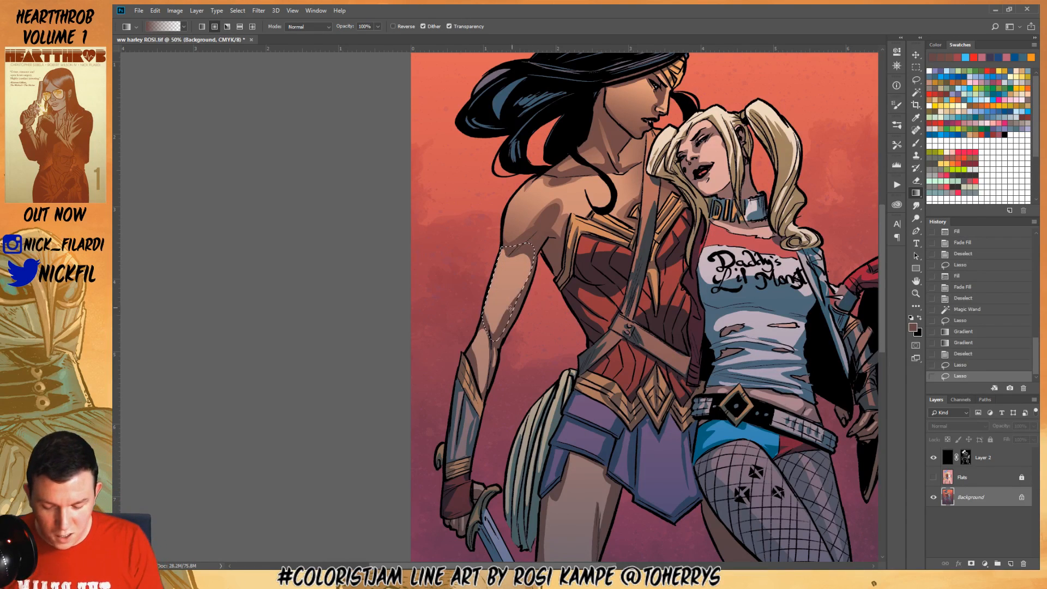
key("ctrl+d")
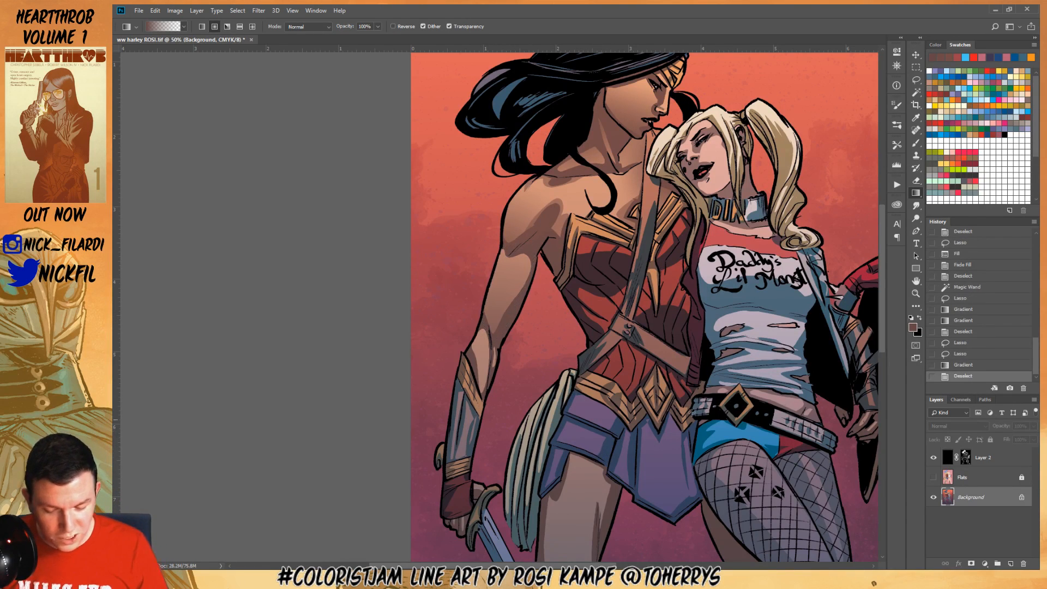
Lasso Wonder Woman's forearm between the elbow and the bracer, shade it with a brown gradient and deselect
left_click(917, 82)
mouse_move(473, 351)
left_mouse_down()
mouse_move(487, 400)
mouse_move(501, 352)
mouse_move(484, 318)
mouse_move(498, 324)
left_mouse_up()
left_click(916, 193)
left_click_drag(513, 415, 487, 262)
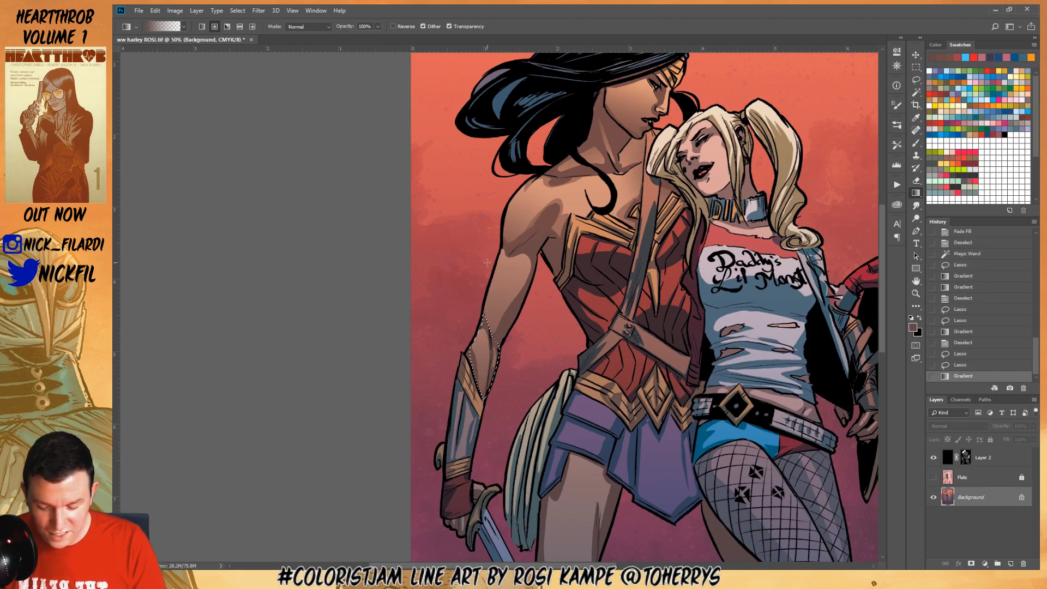
key("ctrl+d")
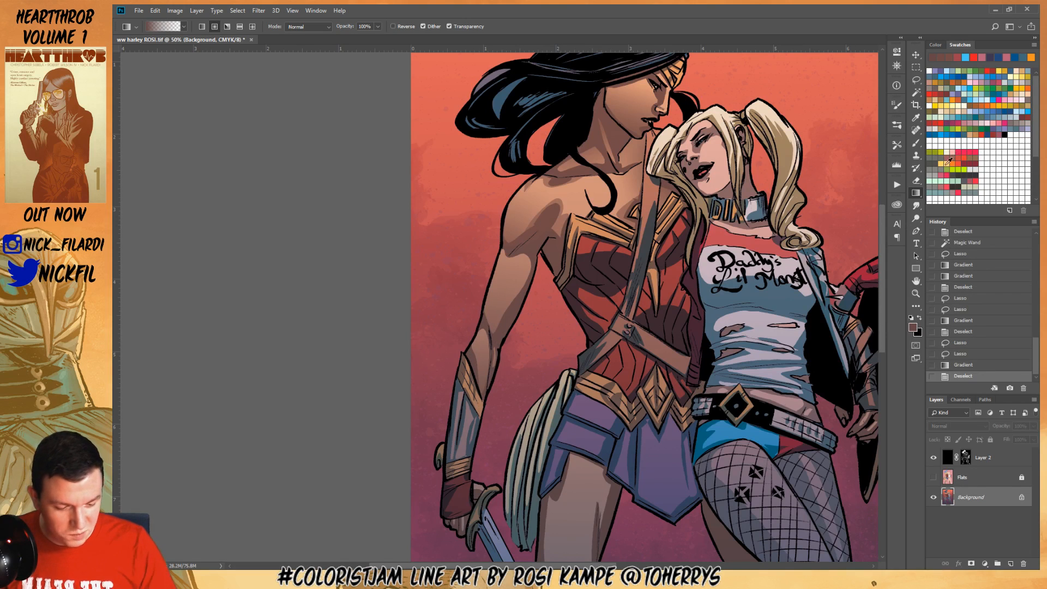
left_click(917, 280)
left_click_drag(664, 313, 577, 367)
left_click(915, 92)
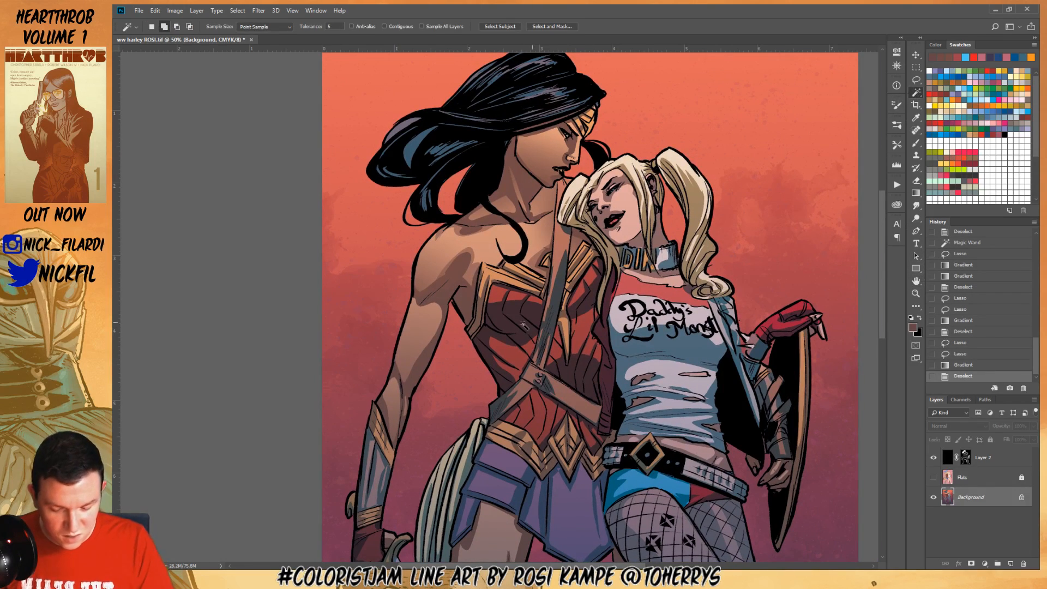
left_click(525, 322)
left_click(539, 418)
left_click(538, 407)
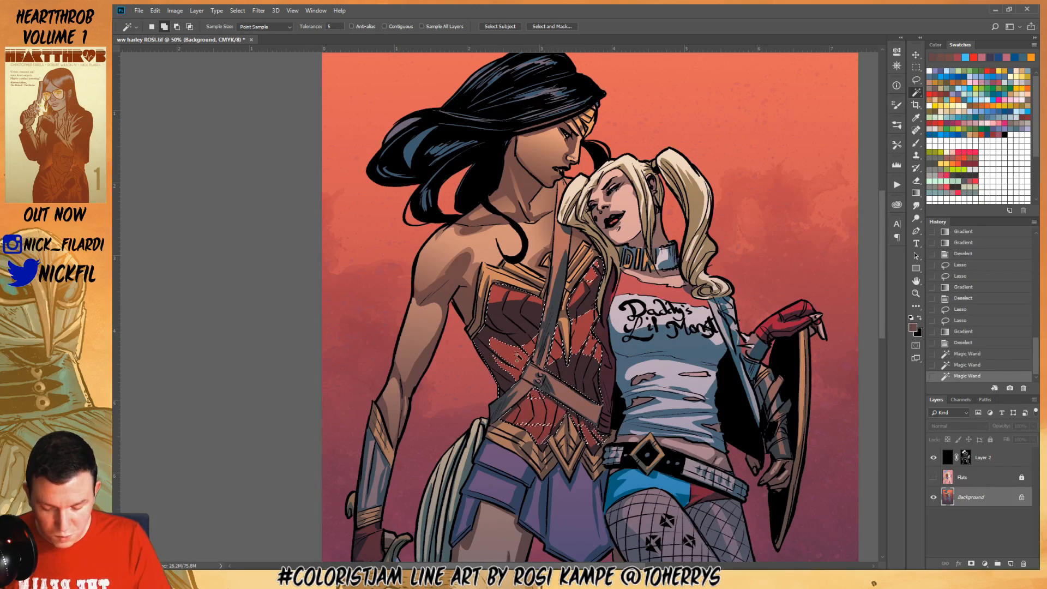
left_click(537, 413)
left_click(537, 430)
left_click(540, 424)
Clear the piecemeal selection, select the whole red corset by its colour on the Flats layer, and return to the Background layer
left_click(974, 478)
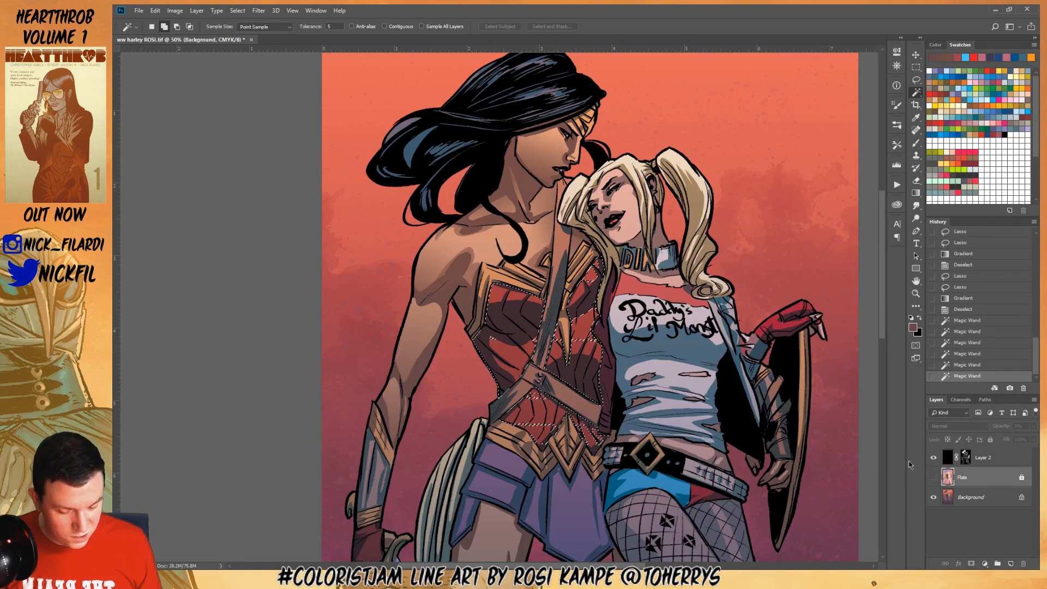
key("ctrl+d")
left_click(512, 332)
left_click(973, 501)
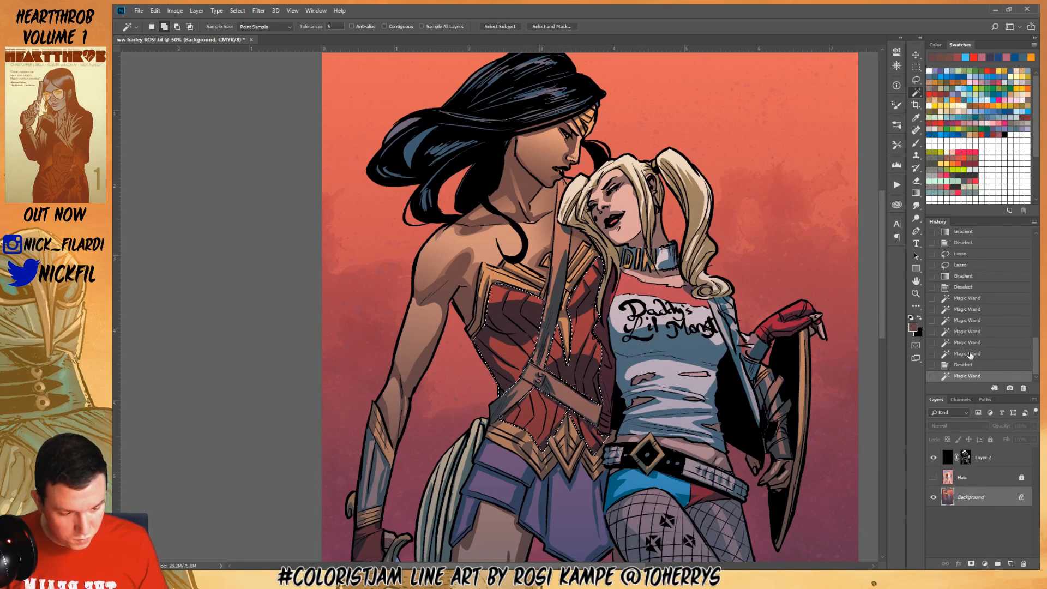
Pick a red as the foreground colour and shade the selected corset with a radial gradient from the chest downward
key("l")
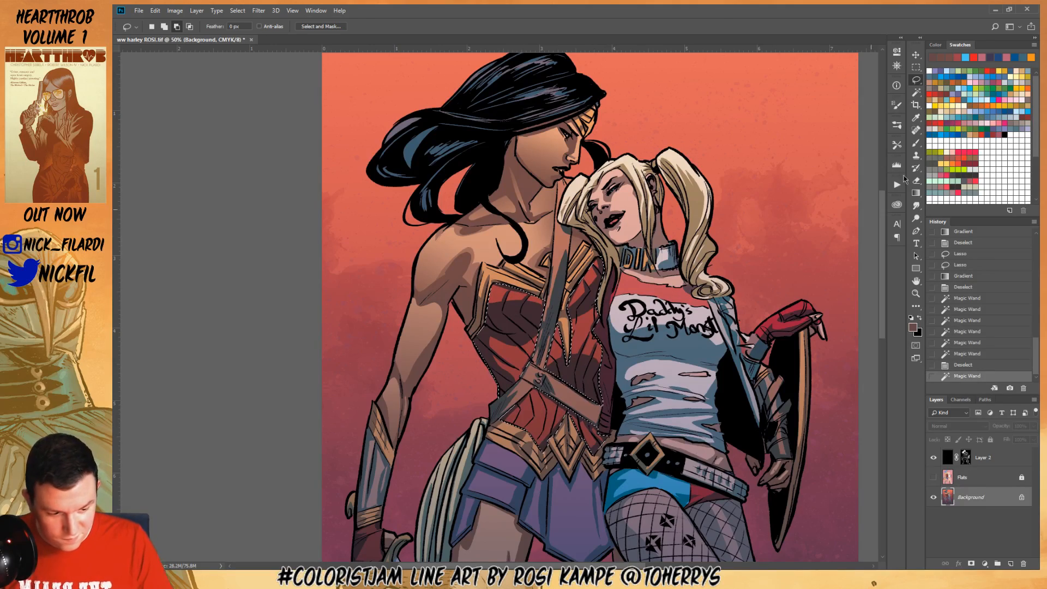
key("b")
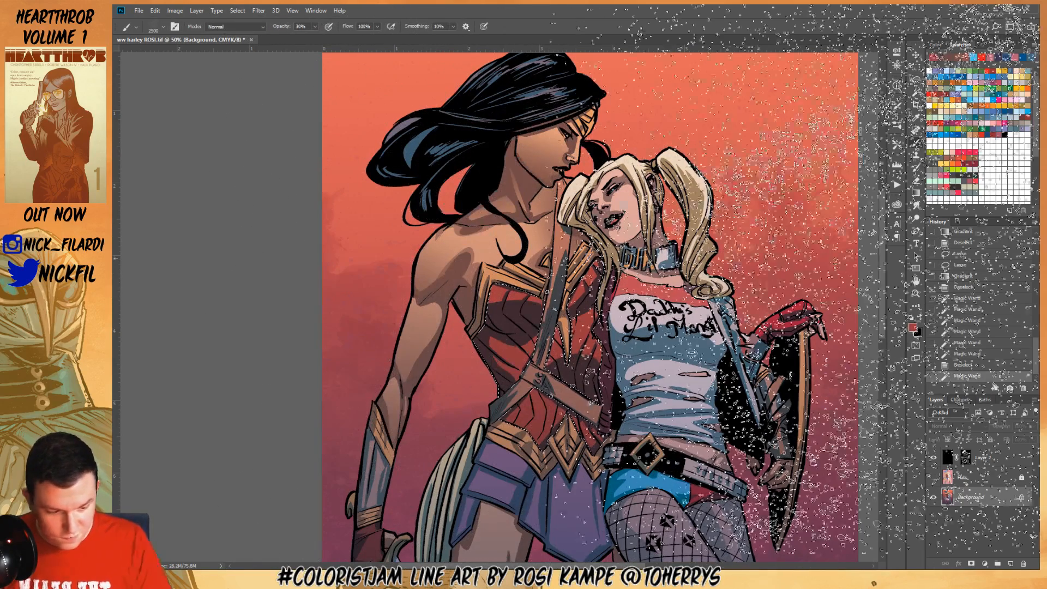
left_click(917, 193)
left_click_drag(537, 197, 567, 425)
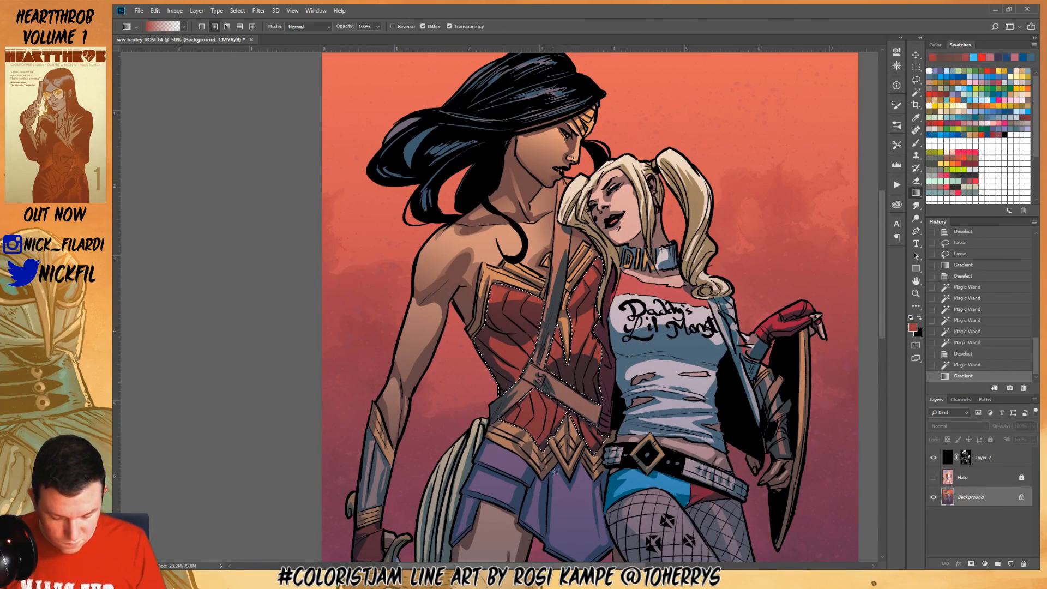
Darken the corset's lower part with a gradient in dark maroon sampled from its shadow, replacing the red attempt, and deselect
left_click_drag(554, 470, 571, 451)
key("ctrl+z")
left_click(582, 365, "alt")
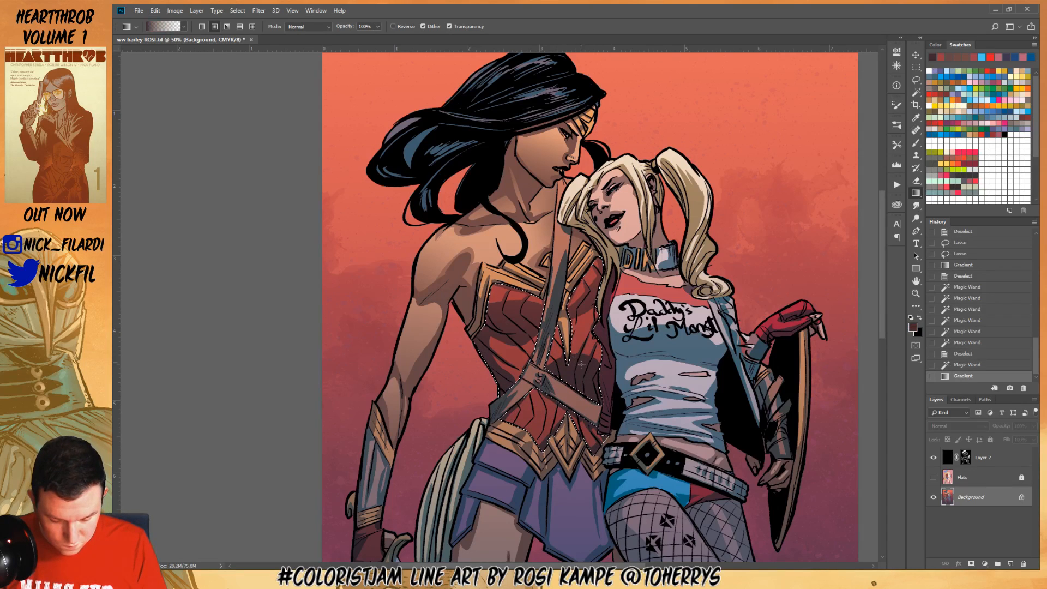
left_click_drag(567, 519, 566, 519)
key("ctrl+d")
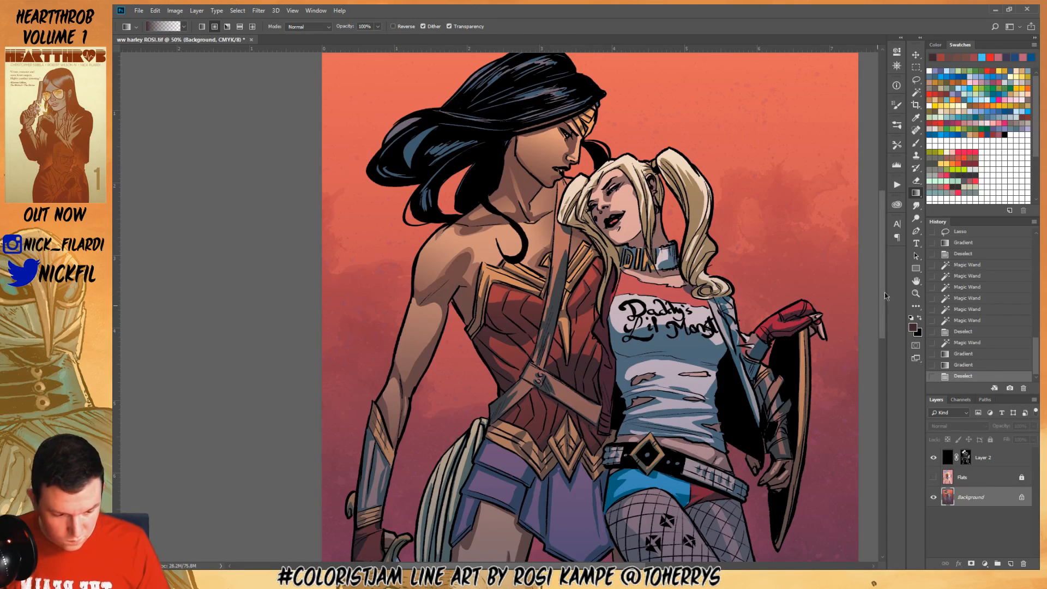
Select Wonder Woman's leather chest and waist straps by their flat colour on the Flats layer
left_click(916, 293)
left_click(627, 389, "alt")
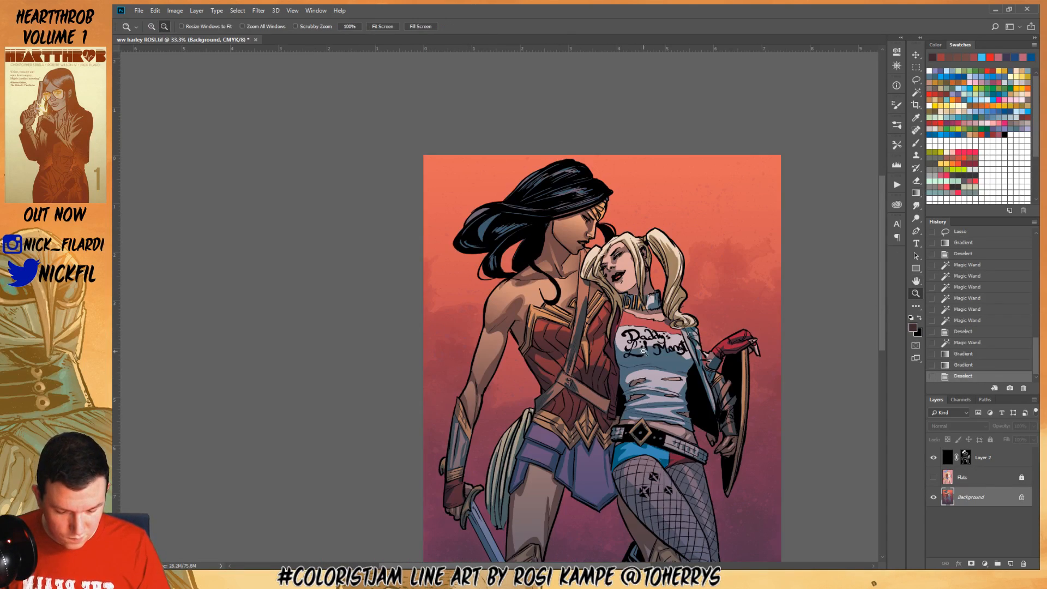
left_click(916, 93)
left_click(582, 295)
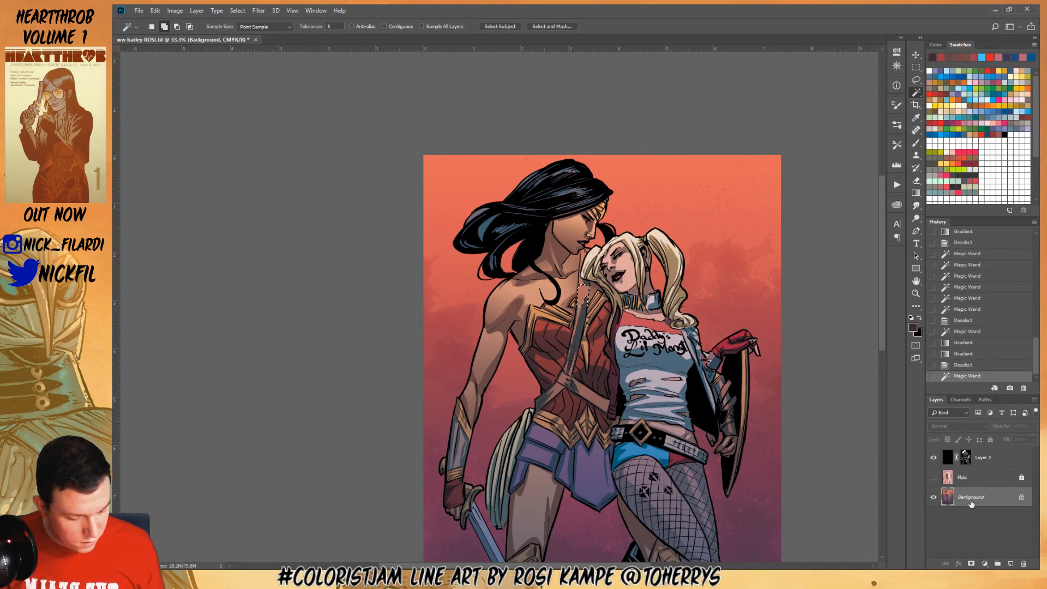
left_click(975, 479)
left_click(582, 295)
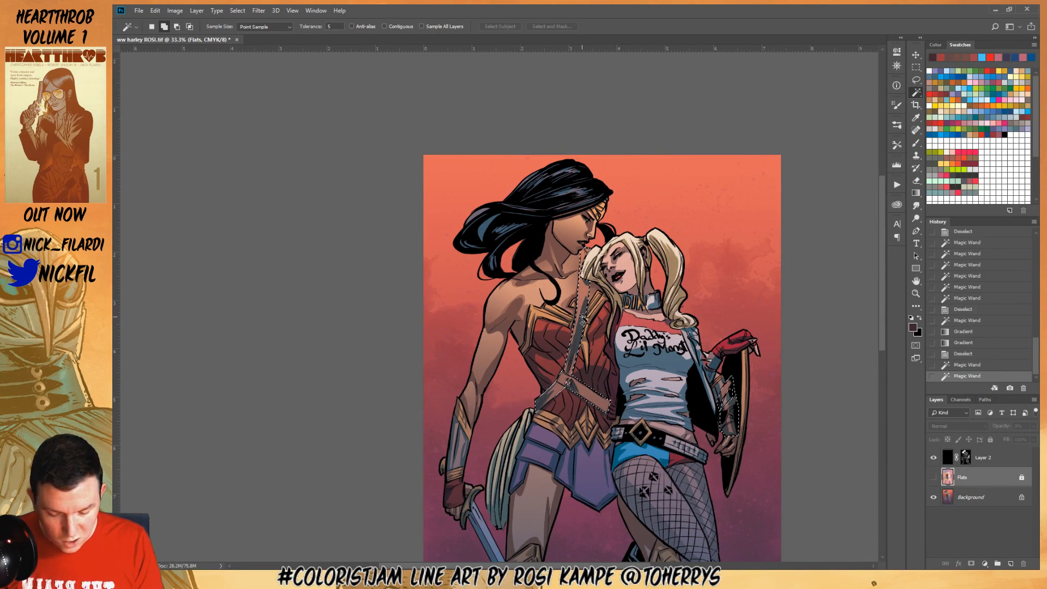
left_click(585, 390)
Pick a red swatch, fill the selected straps with it on the Background layer, fade the fill and deselect
left_click(996, 71)
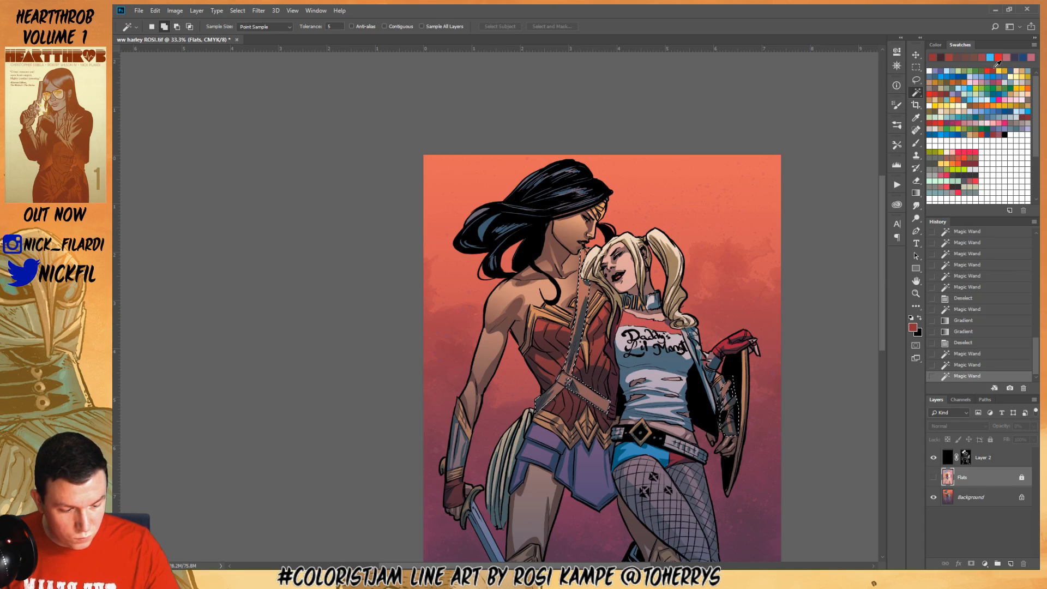
key("alt+BackSpace")
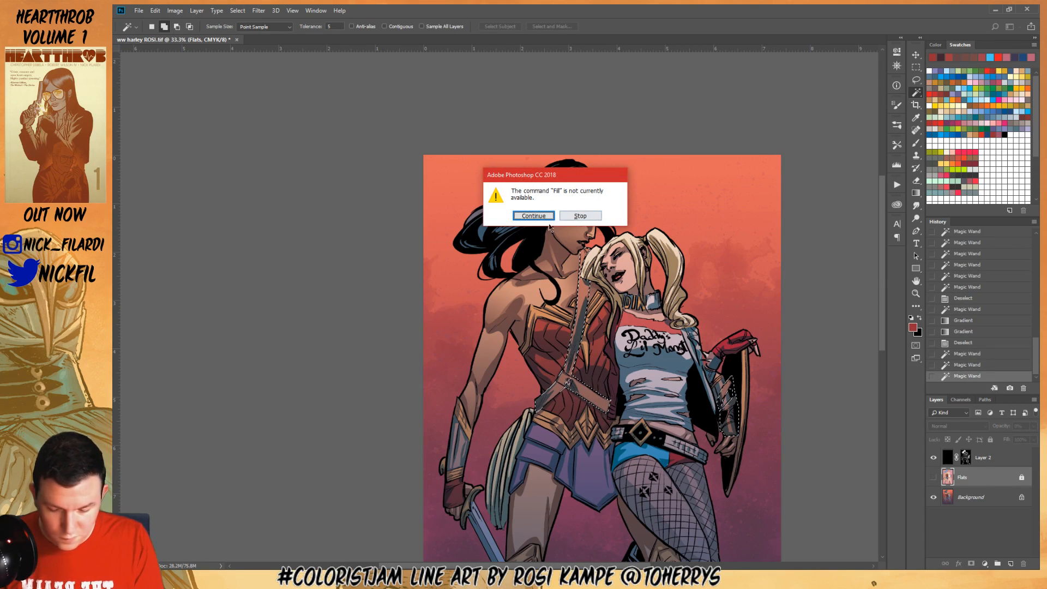
left_click(533, 215)
key("ctrl+shift+f")
left_click(532, 215)
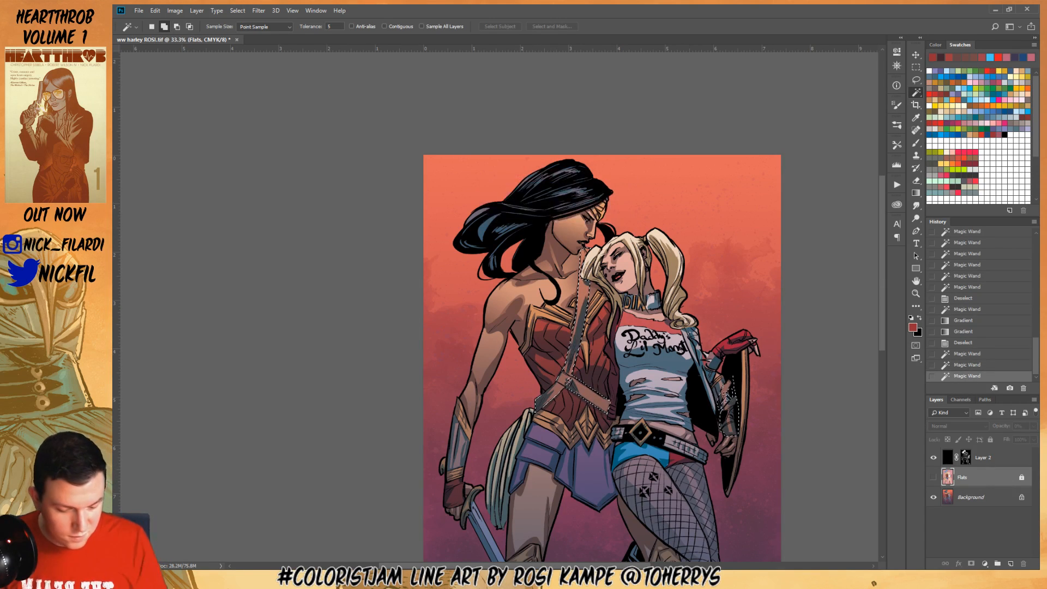
left_click(979, 493)
key("alt+BackSpace")
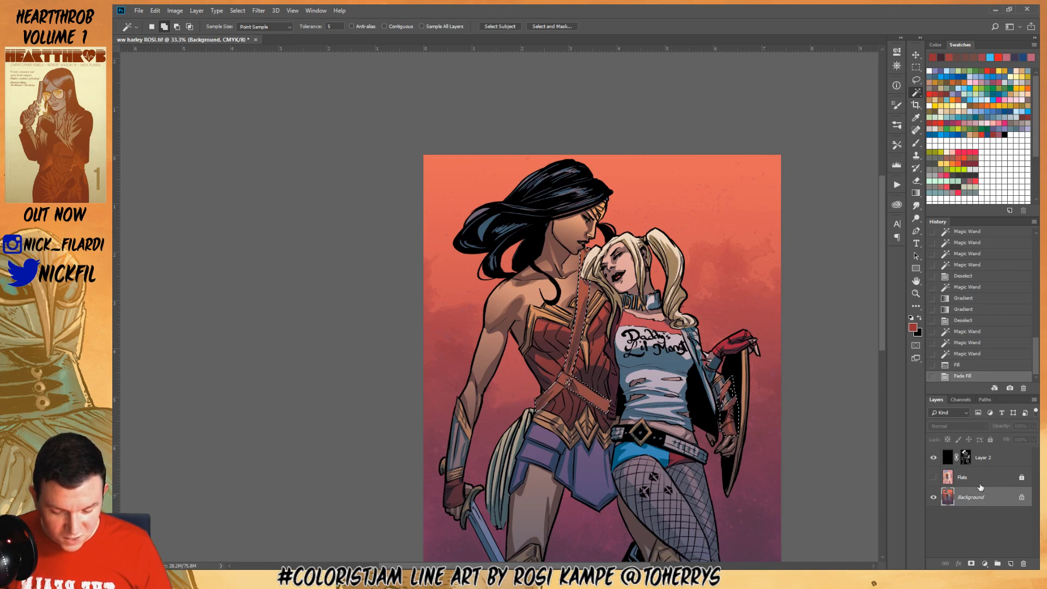
key("ctrl+shift+f")
key("Return")
key("ctrl+d")
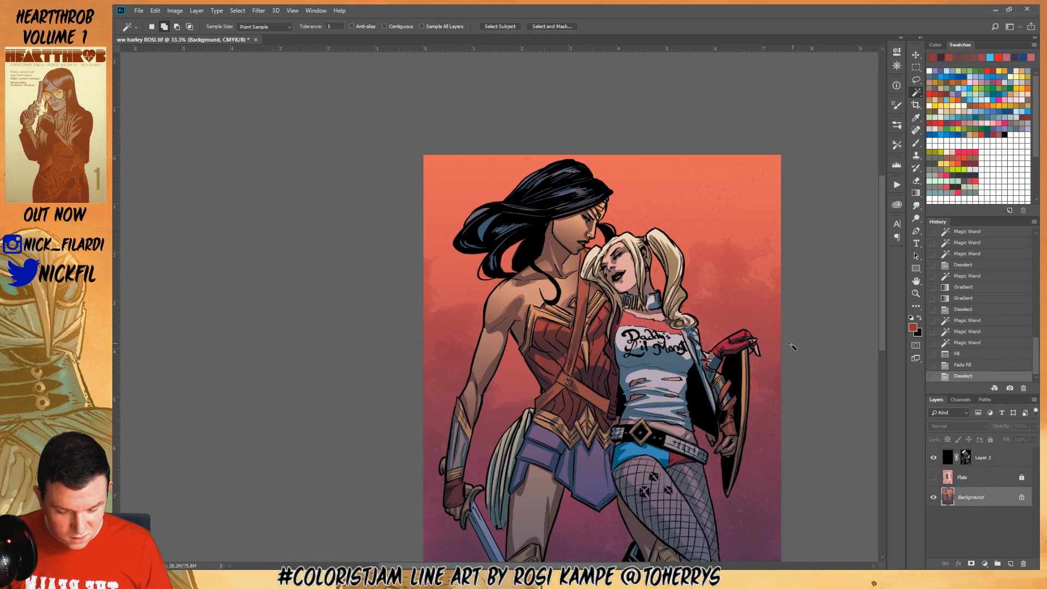
Select the skin tones of Harley Quinn's face, shade them with a radial gradient in a sampled muted pinkish brown, and deselect
left_click(916, 281)
left_click_drag(786, 402, 722, 359)
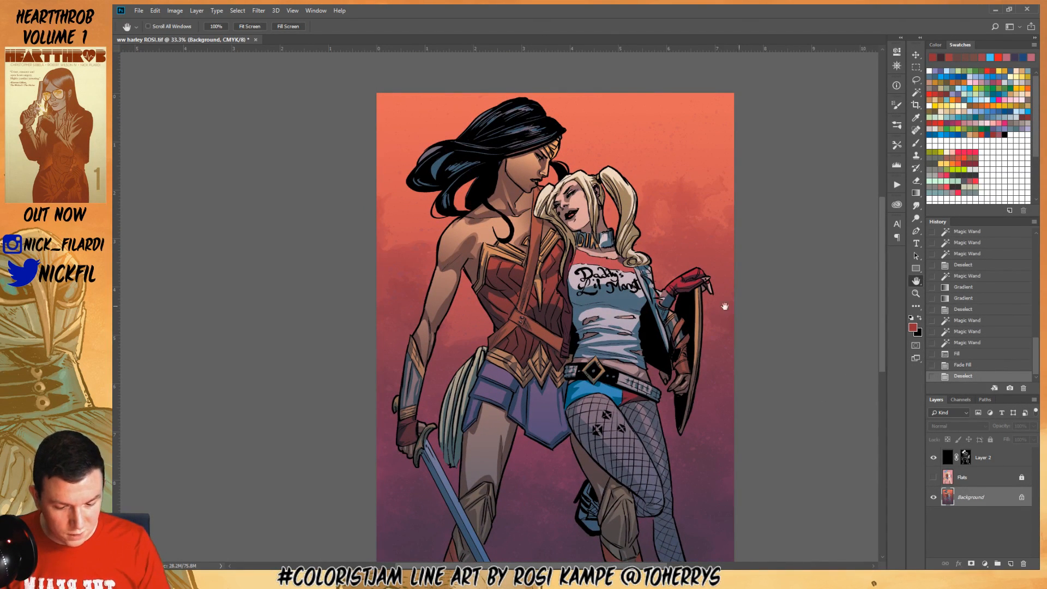
left_click_drag(725, 306, 704, 390)
key("w")
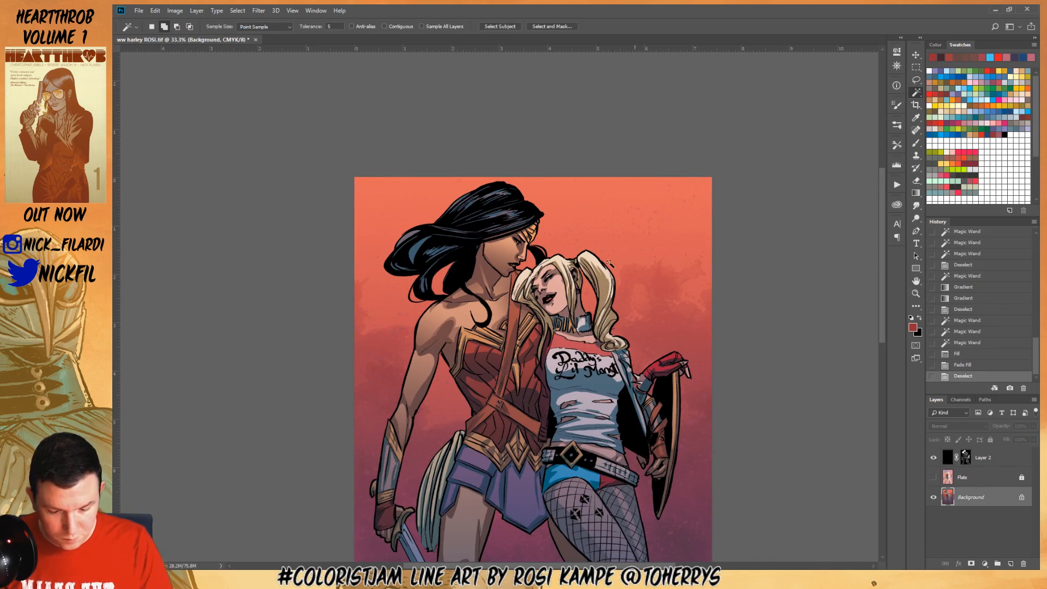
left_click(557, 293)
left_click(549, 275)
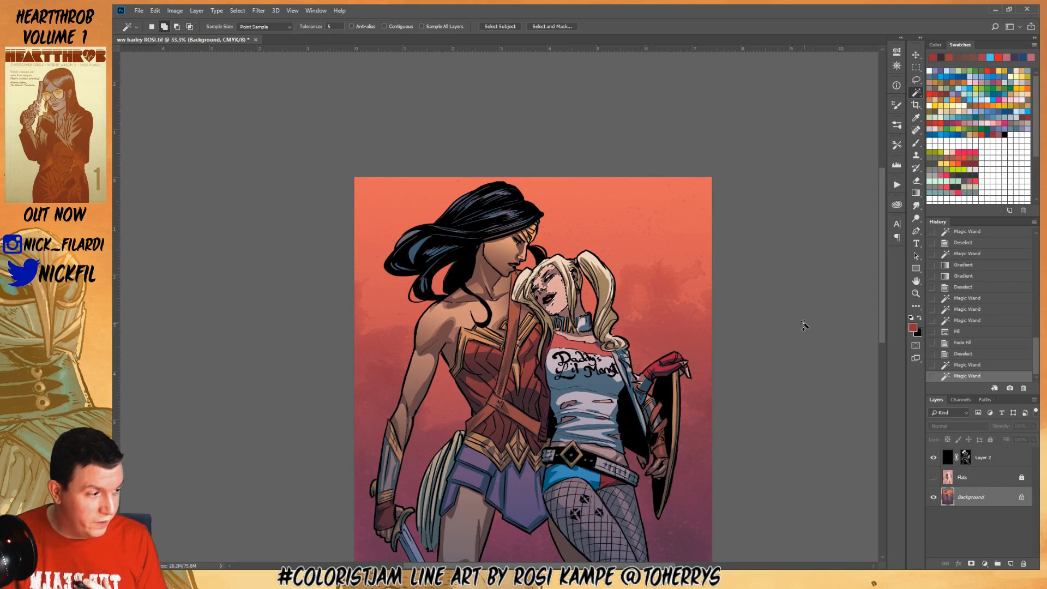
left_click(916, 193)
left_click(582, 308, "alt")
left_click_drag(547, 343, 554, 243)
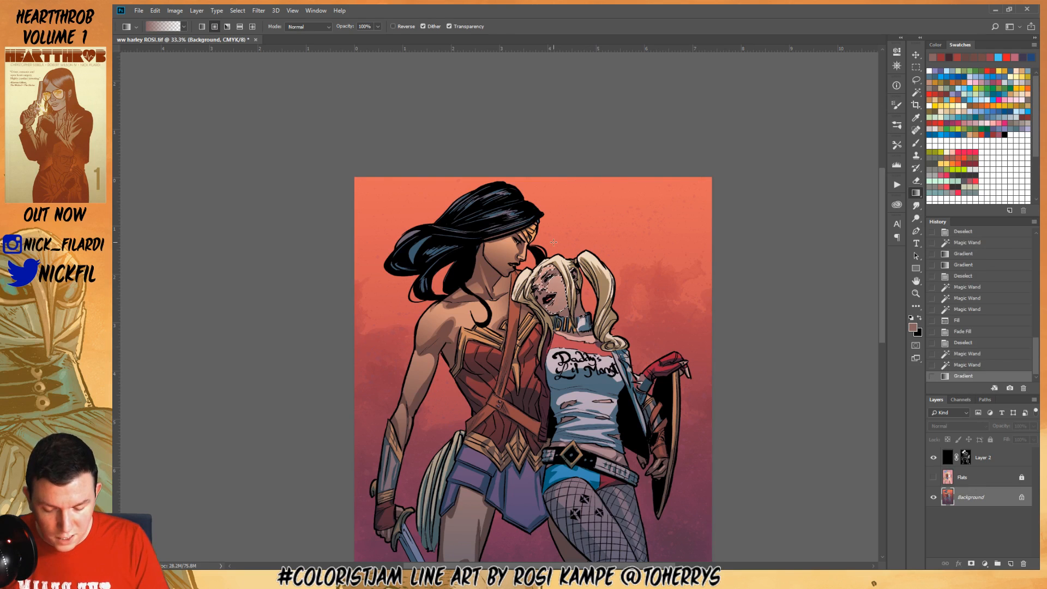
key("ctrl+d")
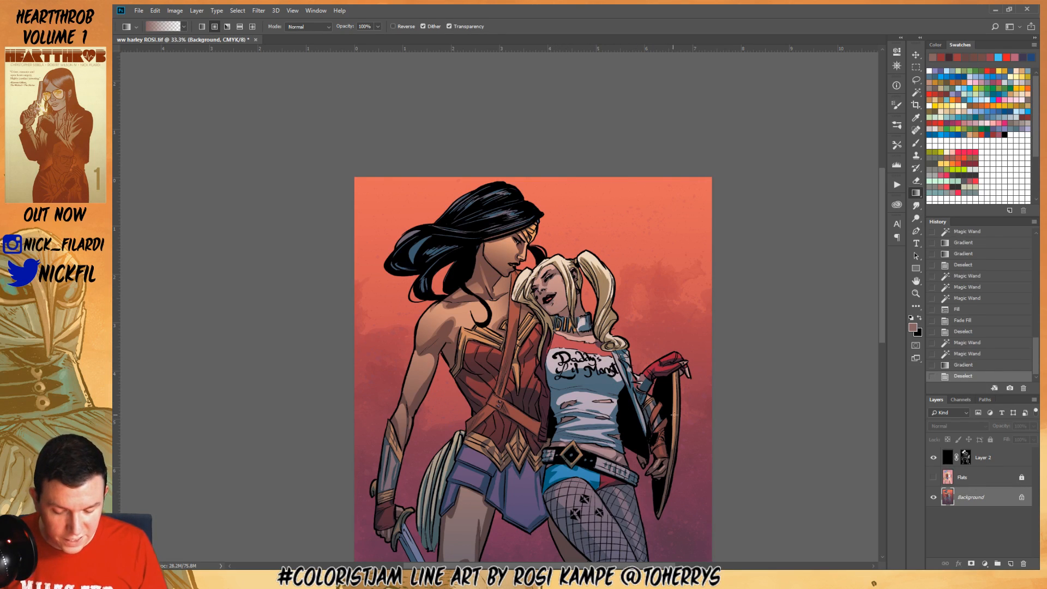
Build up a Magic Wand selection of the light and shadow areas of Harley's torn T-shirt on the Background layer
left_click(916, 280)
left_click_drag(714, 388, 730, 301)
left_click(916, 93)
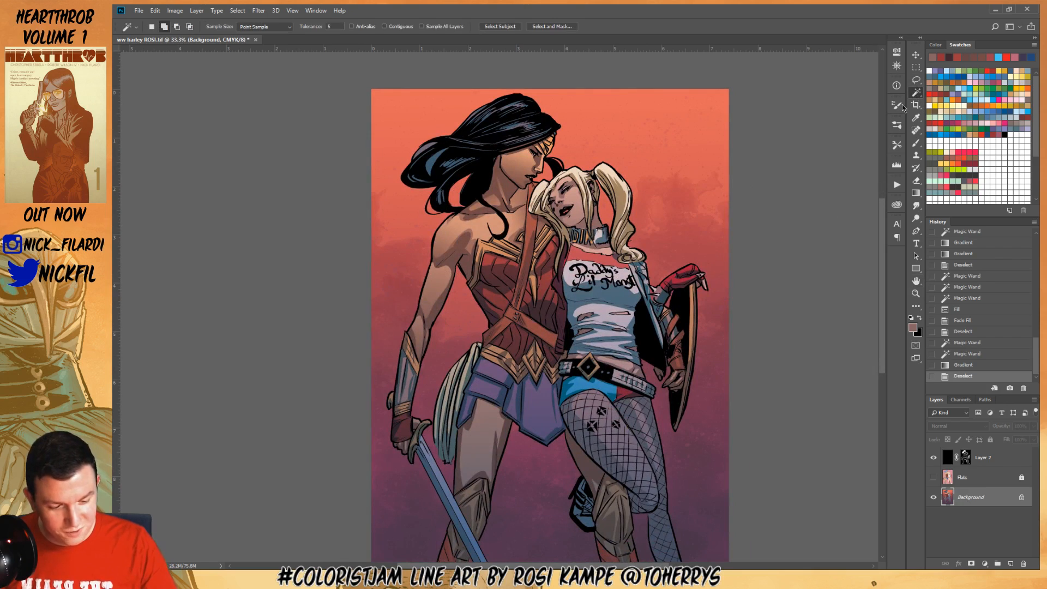
left_click(608, 306)
left_click(629, 294)
left_click(627, 332)
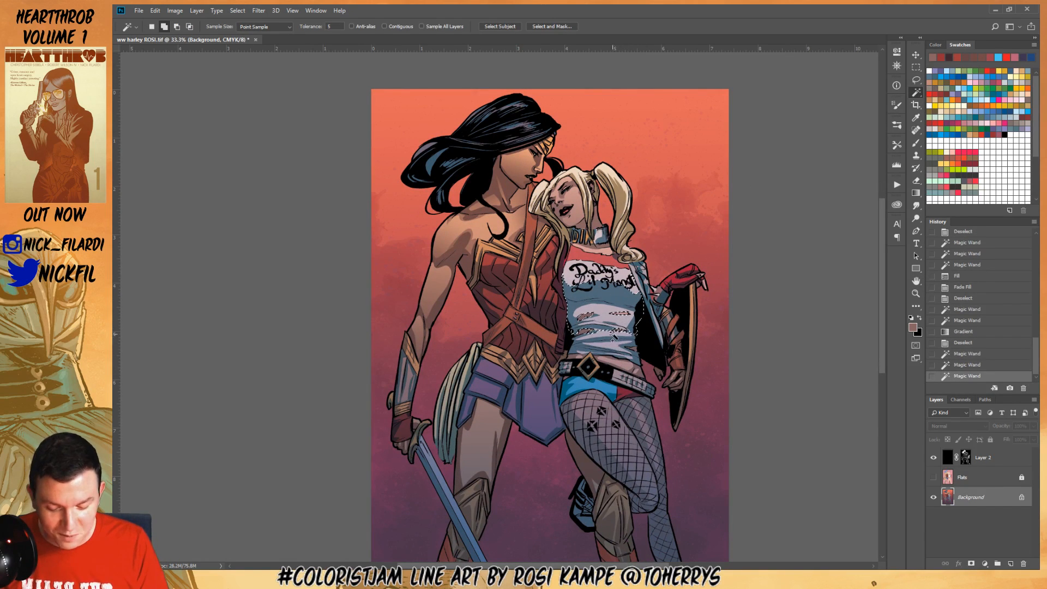
left_click(613, 340)
left_click(616, 349)
left_click(618, 355)
left_click(605, 278)
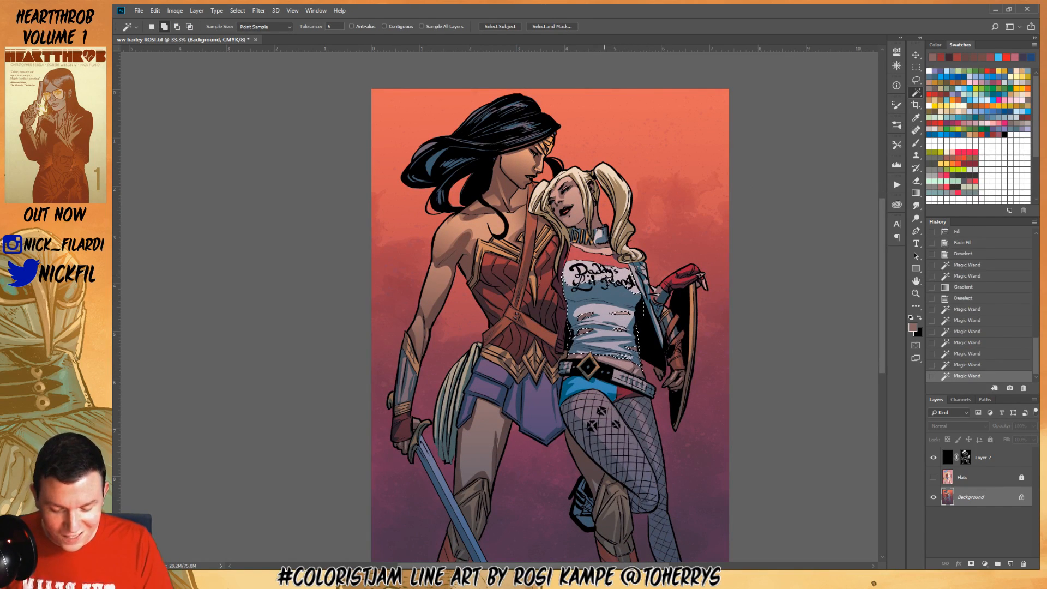
left_click(615, 263)
left_click(642, 301)
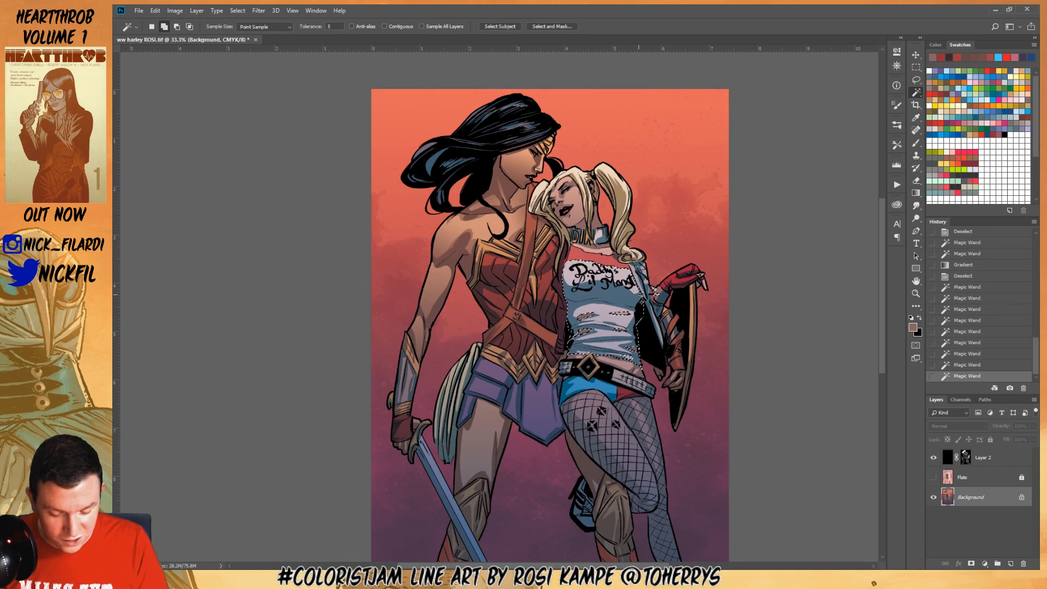
left_click(637, 337)
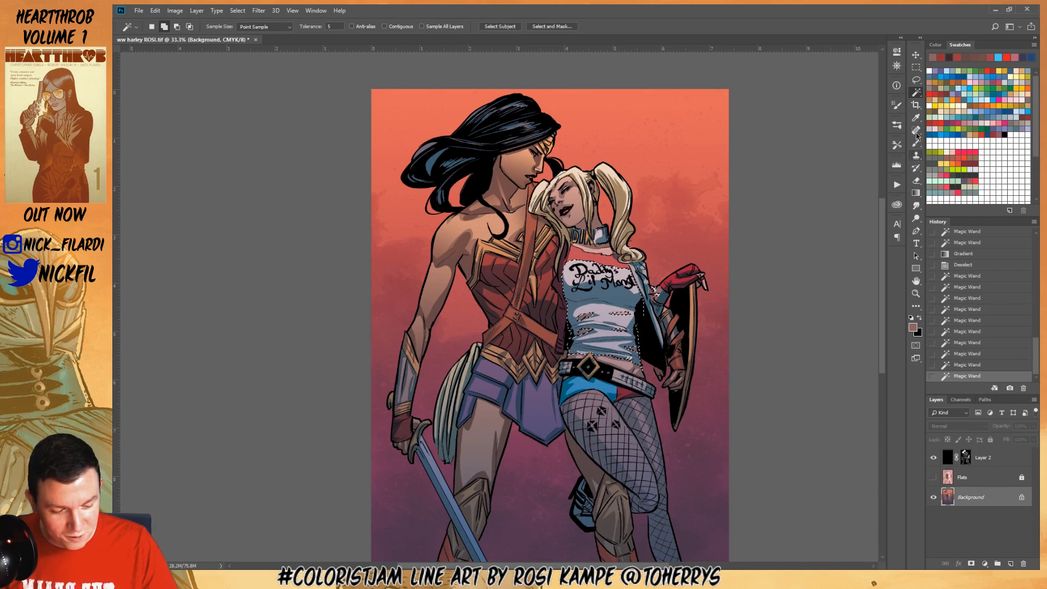
Sample the shirt's blue-grey shadow as the gradient colour, try a Normal-mode gradient from the hips, and undo it
left_click(916, 193)
left_click(636, 358, "alt")
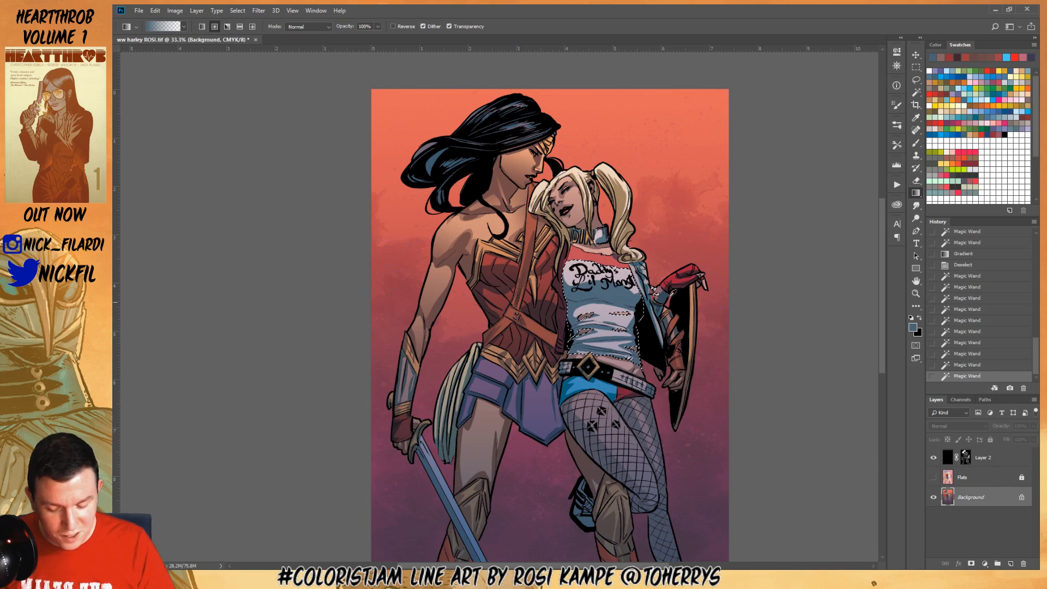
left_click(309, 26)
left_click(322, 36)
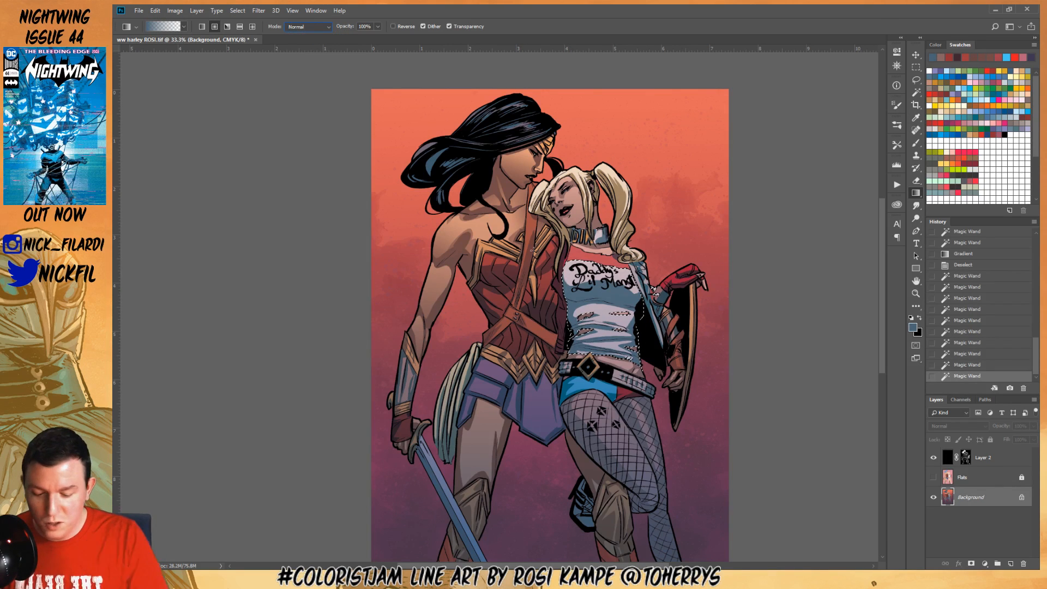
left_click_drag(595, 426, 595, 427)
key("ctrl+z")
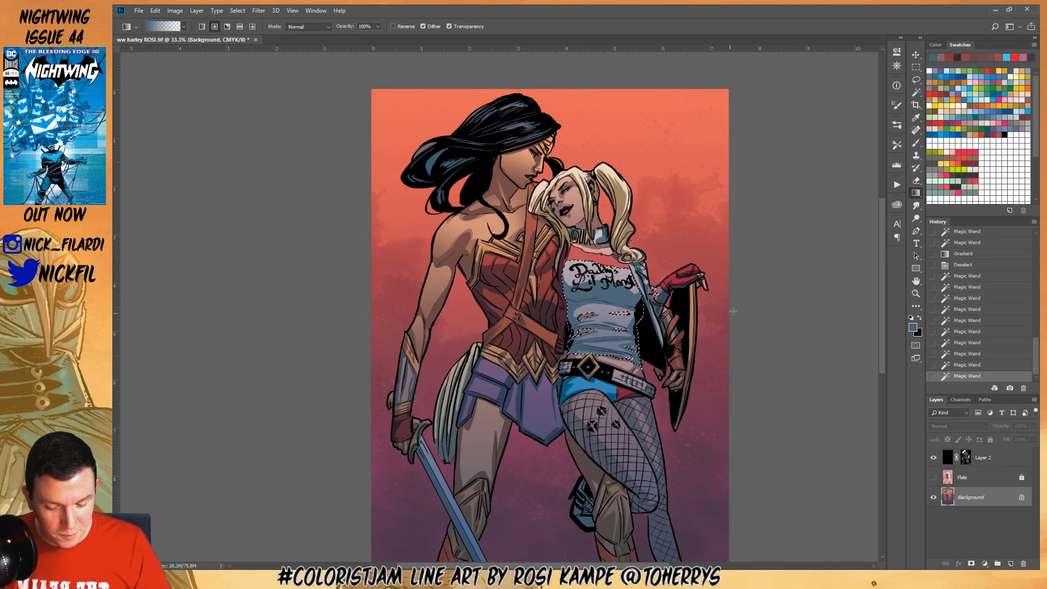
Lasso Harley's jacket and arm area out of the selection, darken the lower shirt with two blue-grey radial gradients, and deselect
key("l")
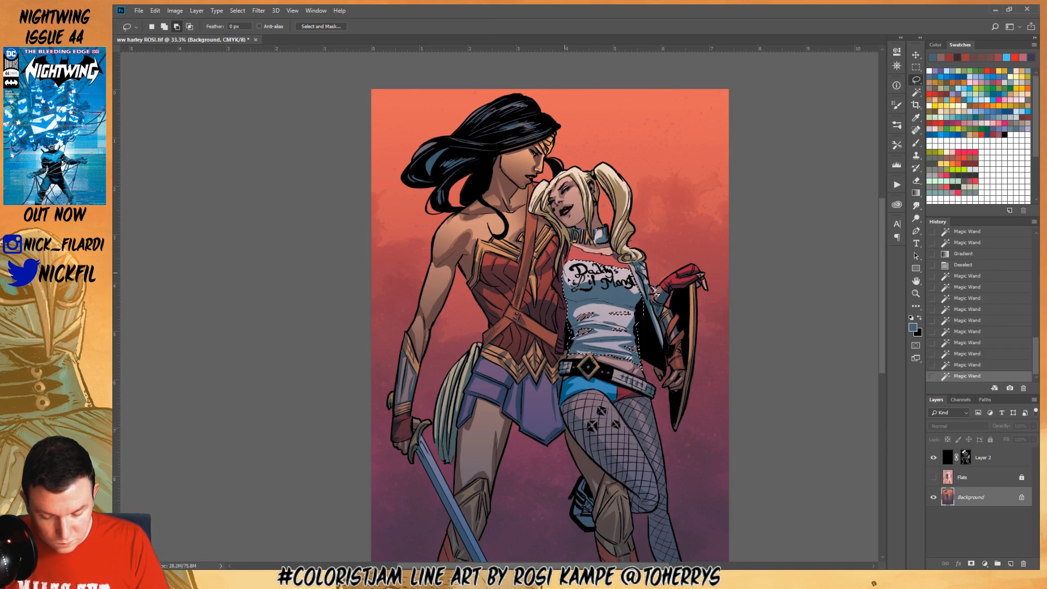
left_click_drag(648, 266, 705, 282)
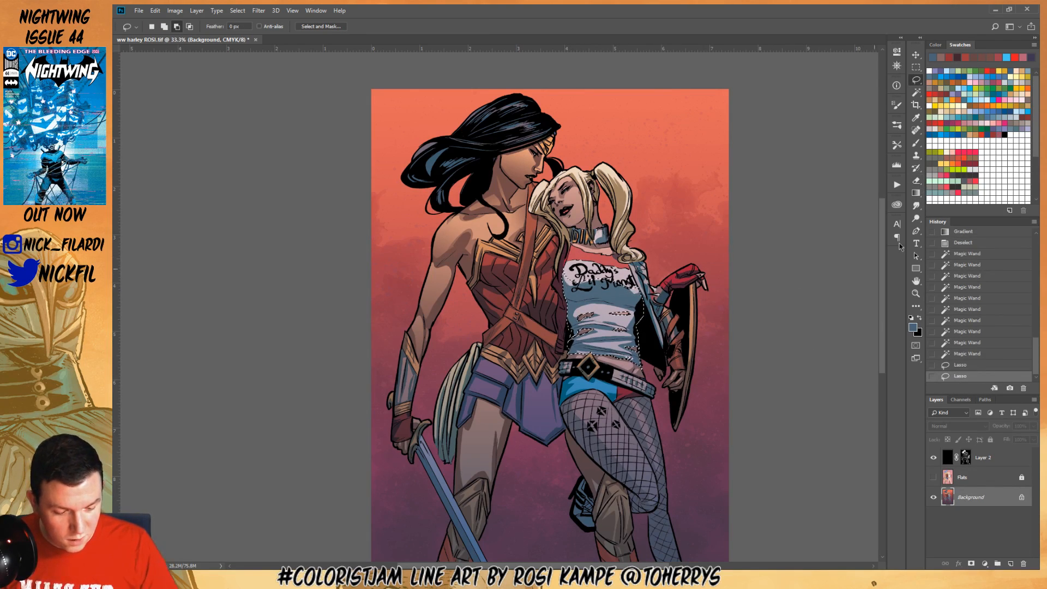
key("g")
left_click_drag(596, 204, 602, 474)
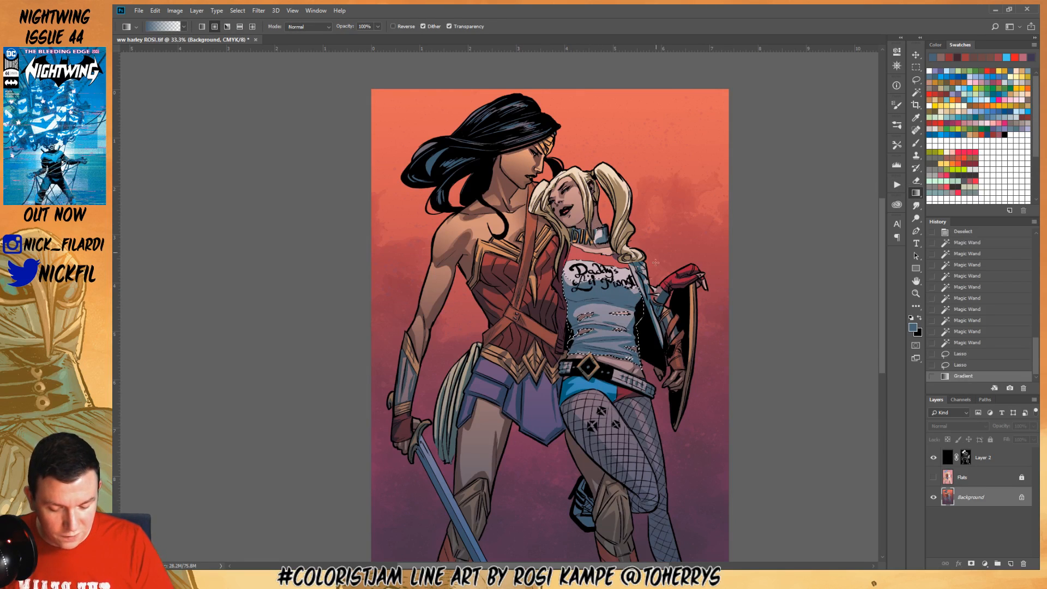
left_click_drag(598, 195, 606, 499)
key("ctrl+d")
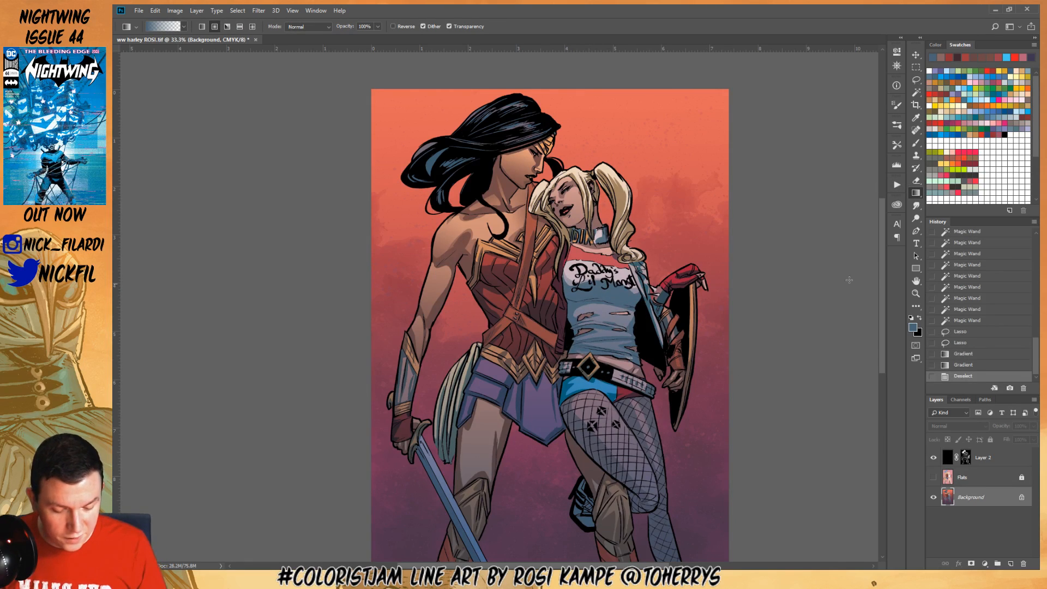
Lasso small areas across Harley's lower shirt, blend them with a gradient in pale pink sampled from the upper shirt, and deselect
left_click(916, 79)
mouse_move(607, 335)
left_mouse_down()
mouse_move(636, 342)
mouse_move(586, 349)
mouse_move(635, 346)
mouse_move(633, 337)
left_mouse_up()
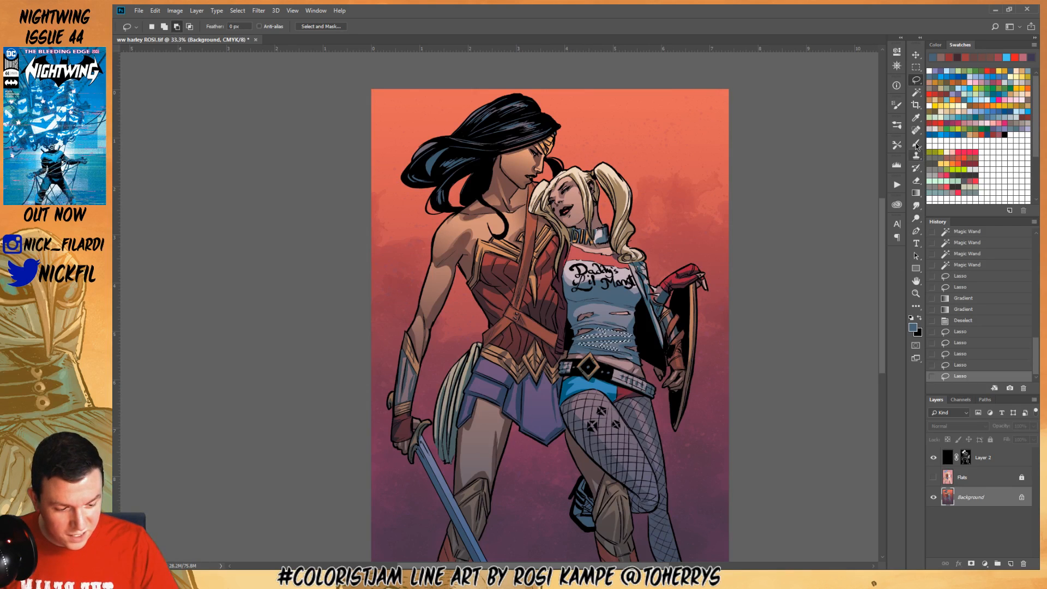
key("g")
left_click(585, 265, "alt")
left_click(584, 265, "alt")
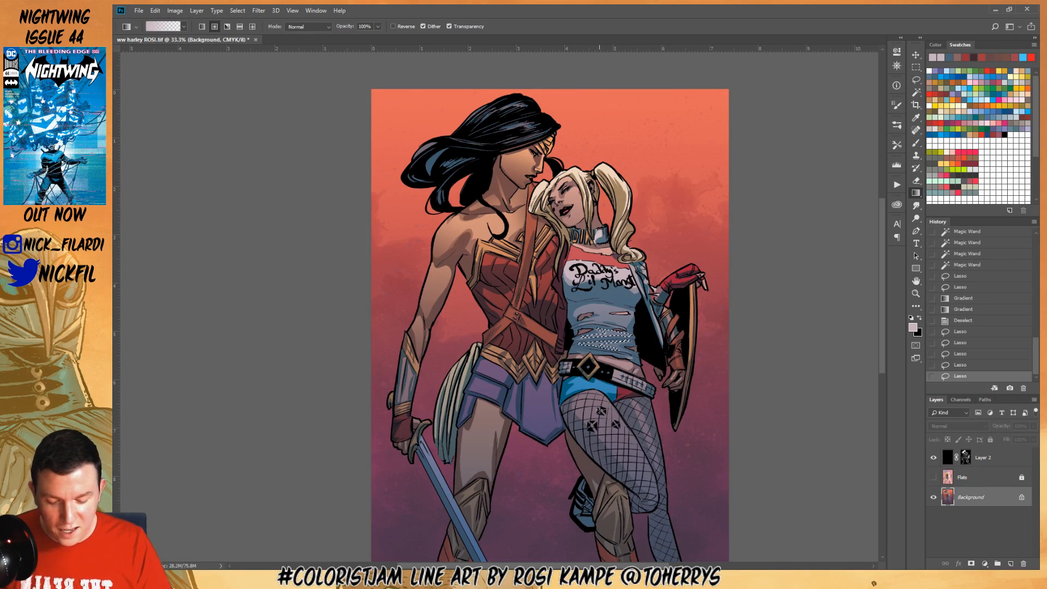
left_click_drag(599, 404, 603, 299)
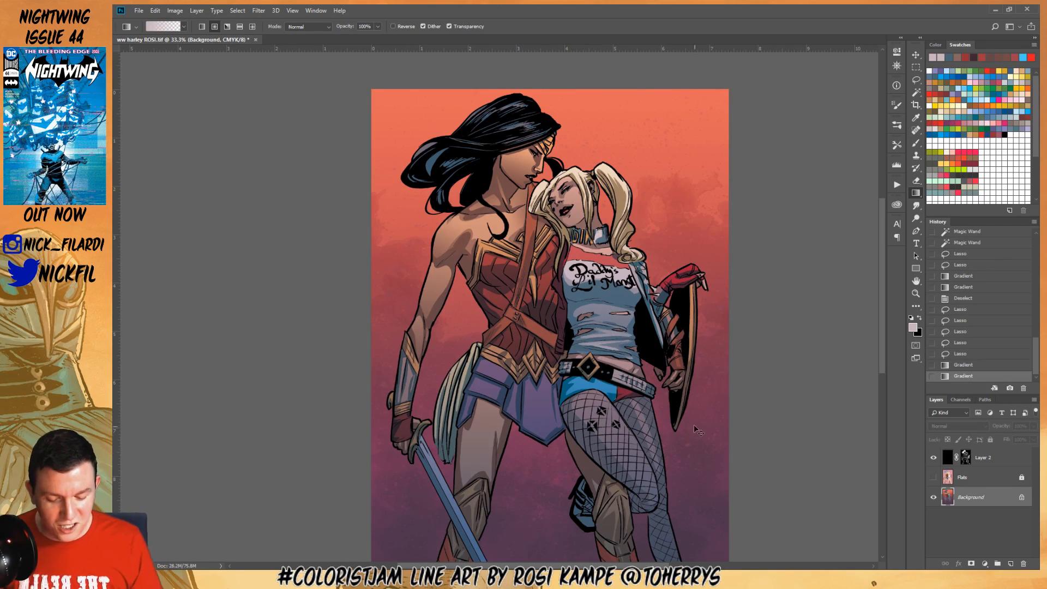
key("ctrl+d")
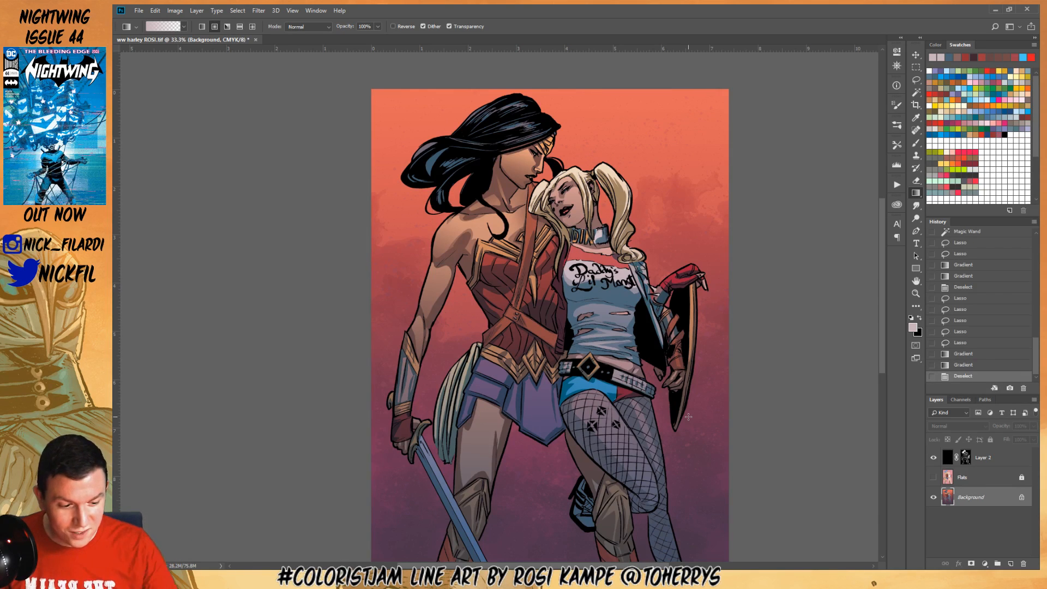
Select all the purple panels and borders of Wonder Woman's skirt with the Magic Wand on the Background layer
key("l")
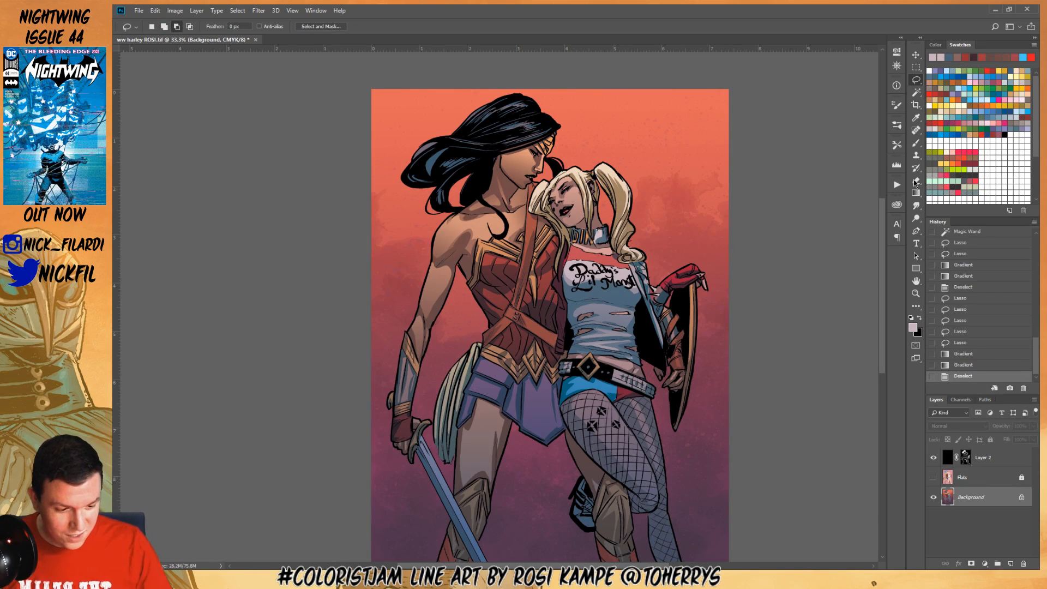
left_click(917, 142)
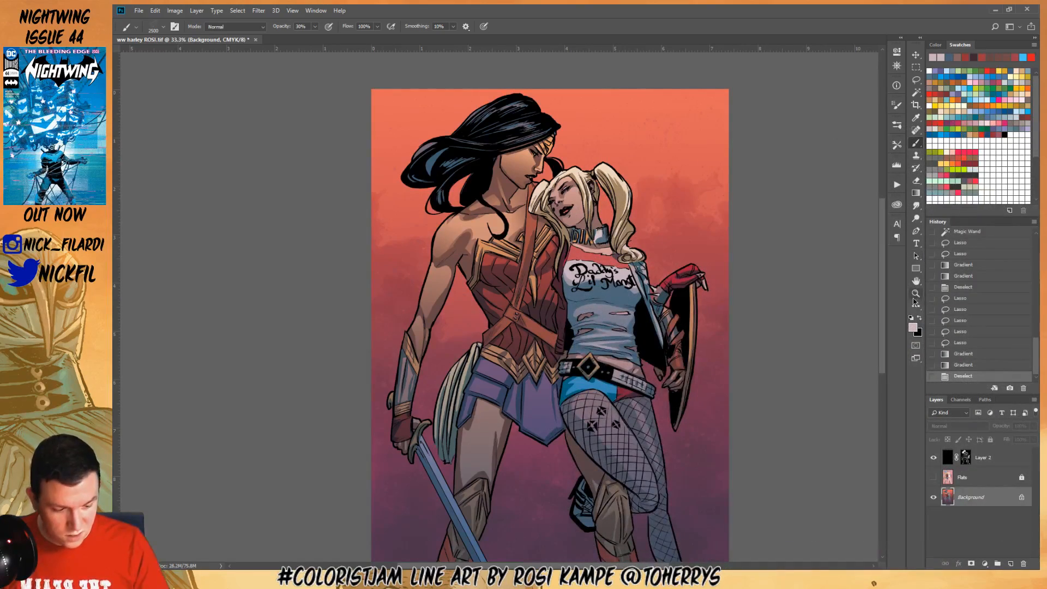
left_click(916, 93)
left_click(534, 400)
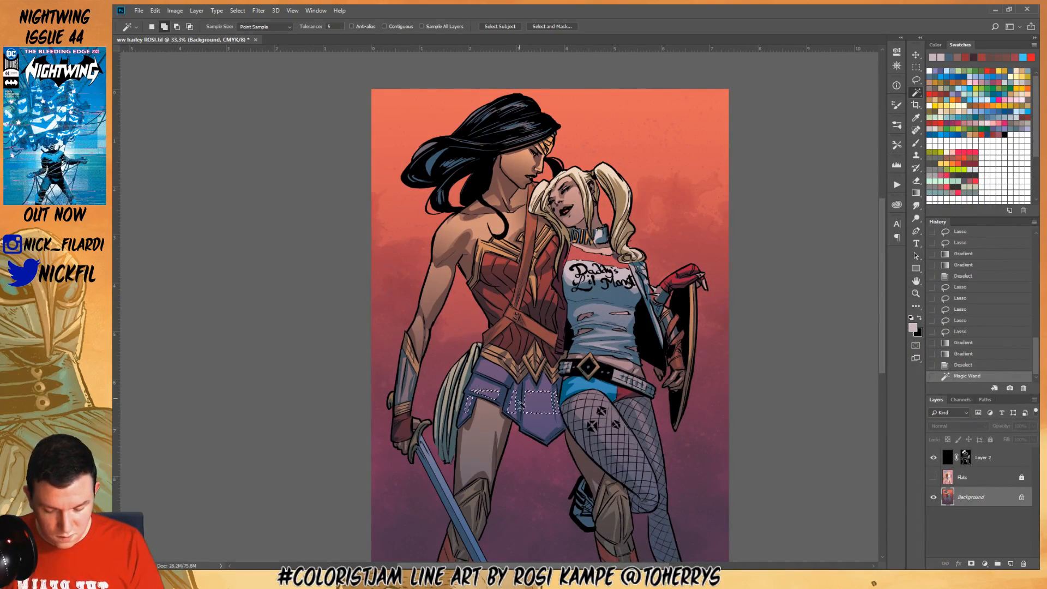
left_click(521, 422)
left_click(469, 406)
left_click(537, 381)
left_click(485, 385)
left_click(534, 419)
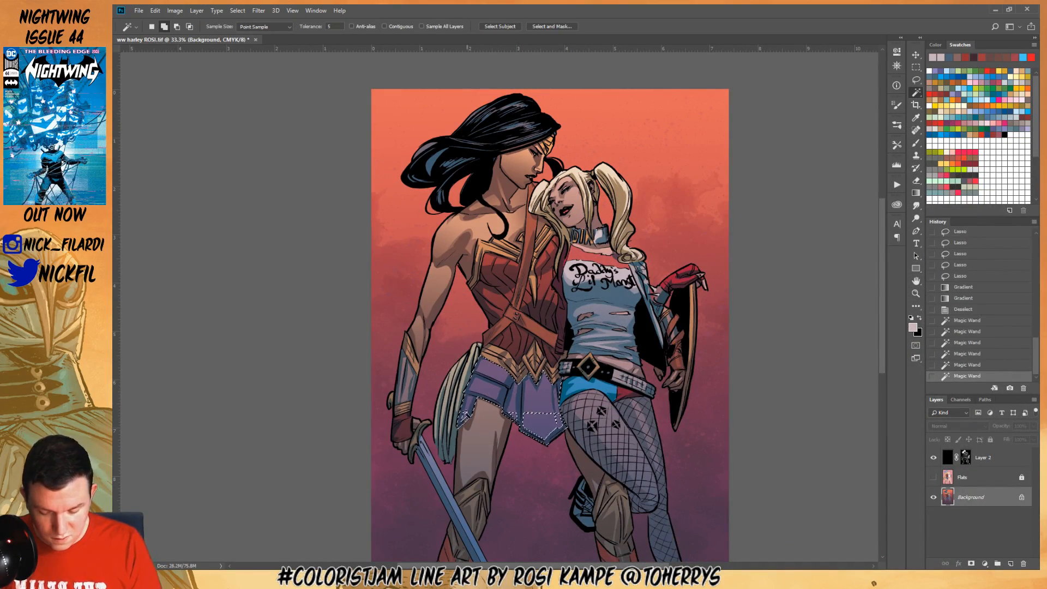
left_click(555, 419)
left_click(543, 434)
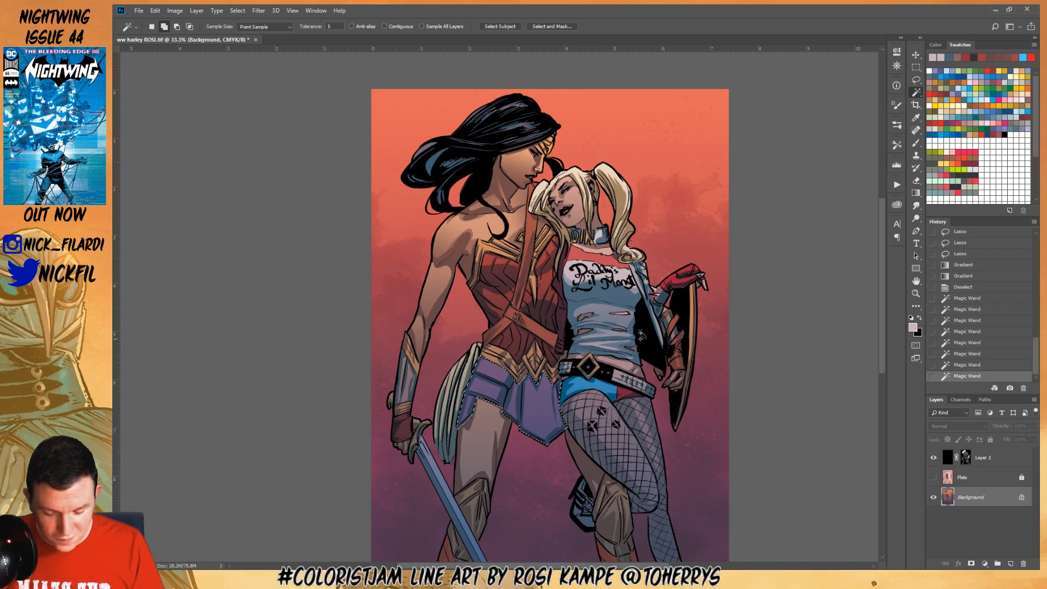
Choose a textured brush from the NORMCORE presets and paint sampled dark blue shading over Wonder Woman's skirt panels at 50% opacity
left_click(918, 144)
left_click(163, 26)
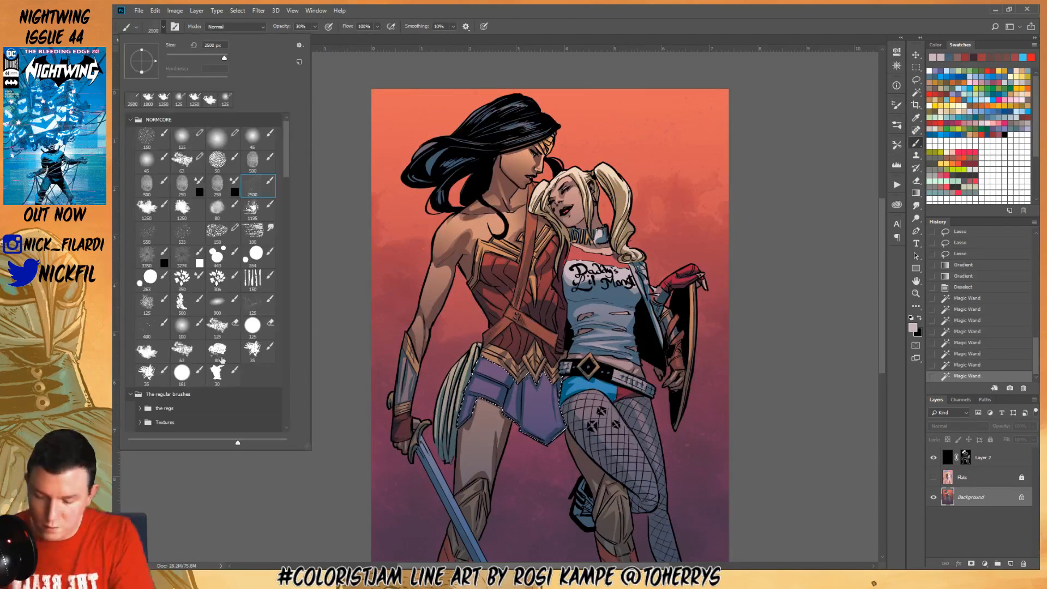
left_click(218, 373)
left_click(502, 377)
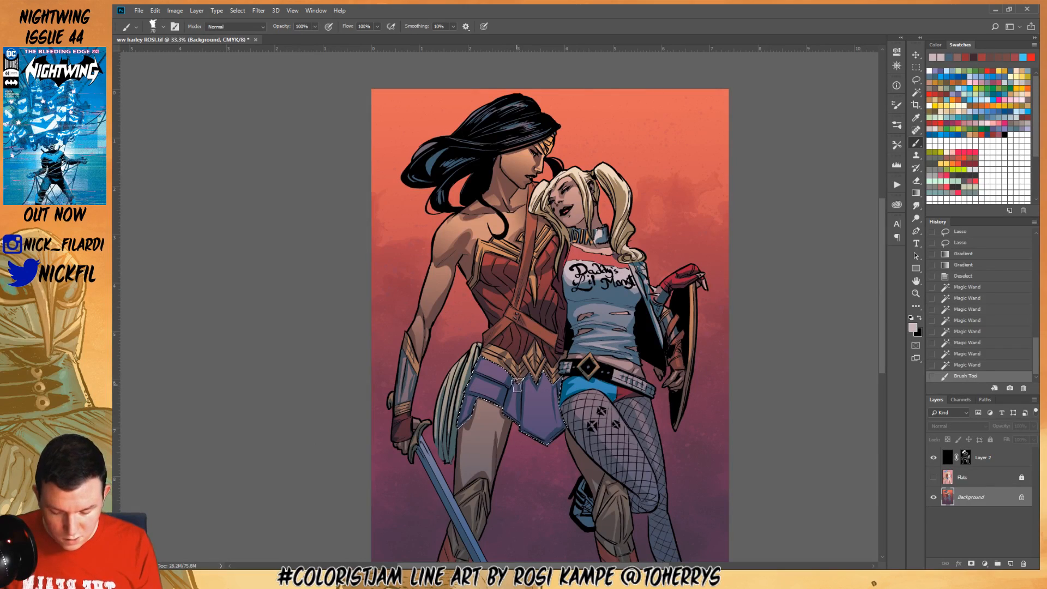
left_click(519, 413, "alt")
mouse_move(519, 439)
left_mouse_down()
mouse_move(544, 399)
mouse_move(564, 426)
left_mouse_up()
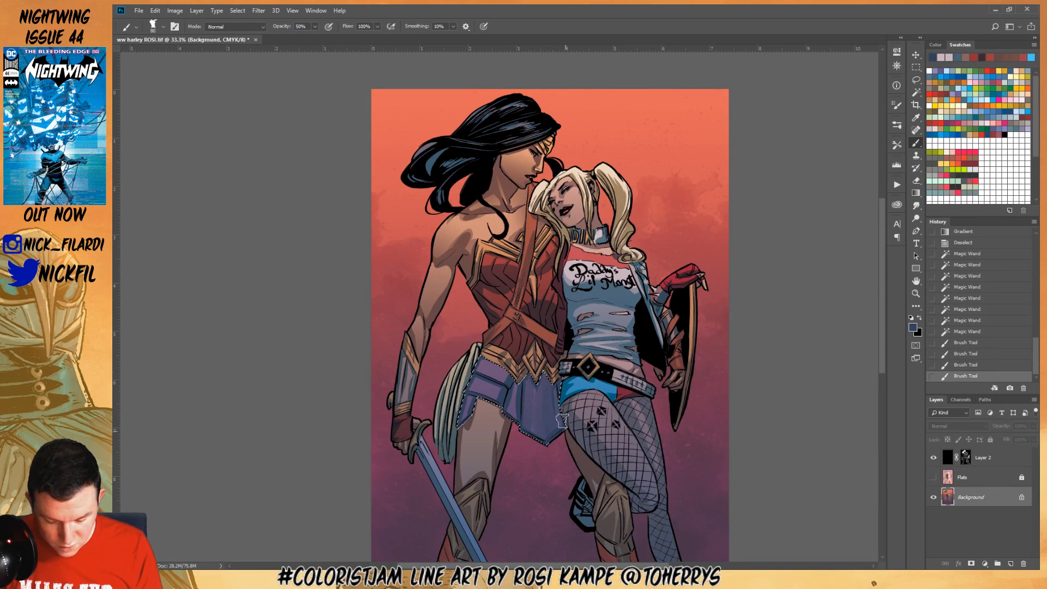
mouse_move(561, 374)
left_mouse_down()
mouse_move(556, 414)
mouse_move(532, 439)
left_mouse_up()
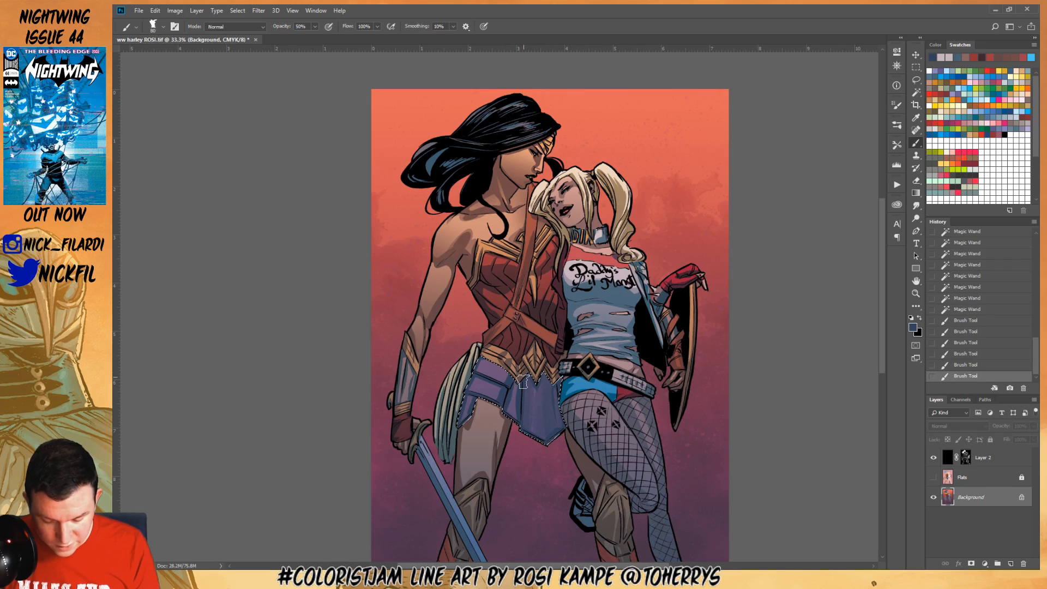
left_click_drag(519, 371, 498, 418)
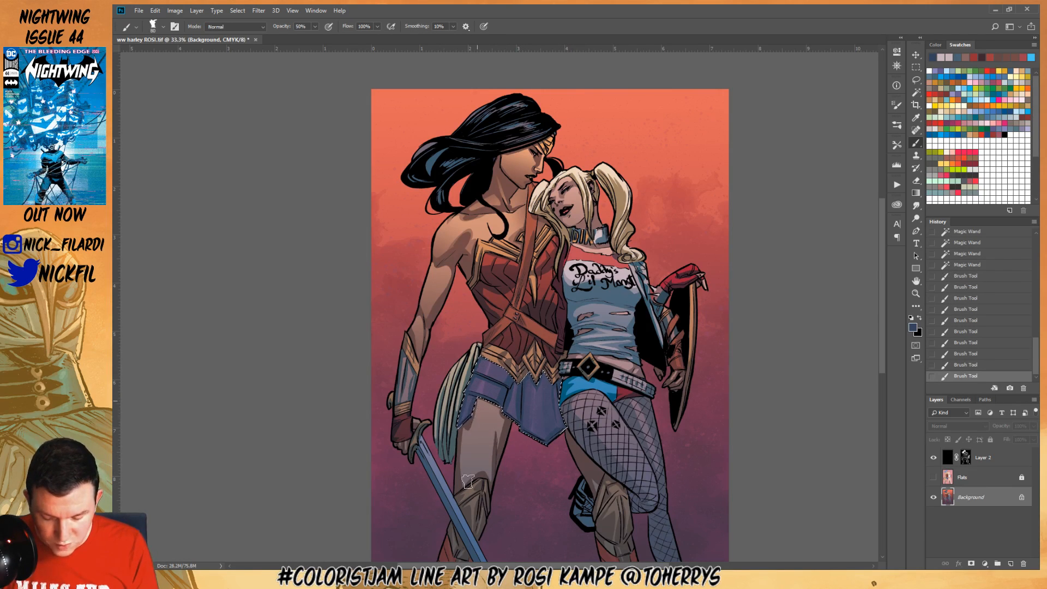
left_click_drag(478, 401, 468, 482)
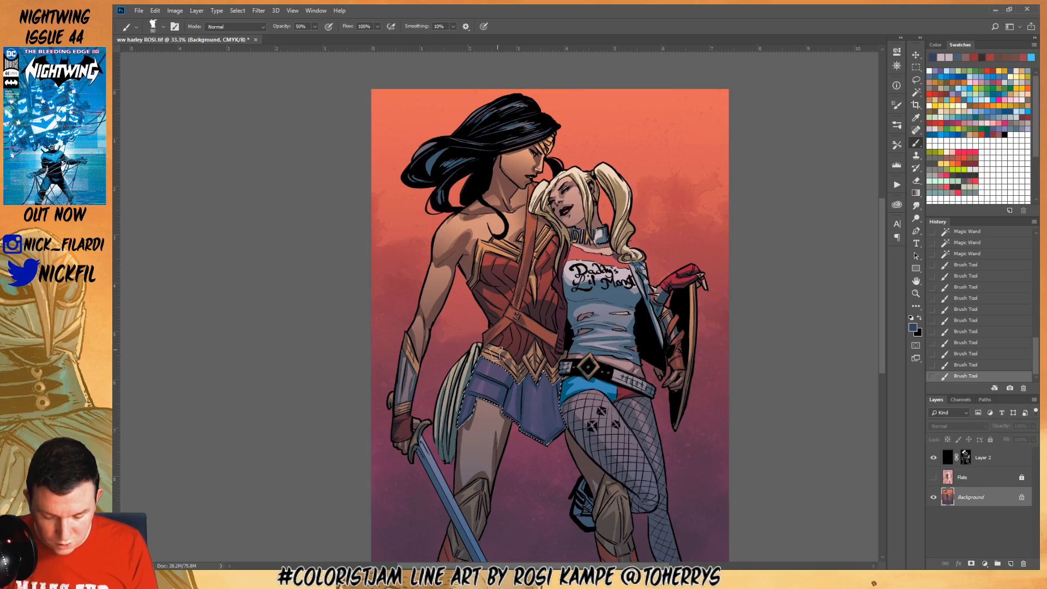
Sample purple from Wonder Woman's skirt, brush it back over the panels to blend the shading, and deselect
left_click(504, 386, "alt")
left_click_drag(495, 406, 540, 355)
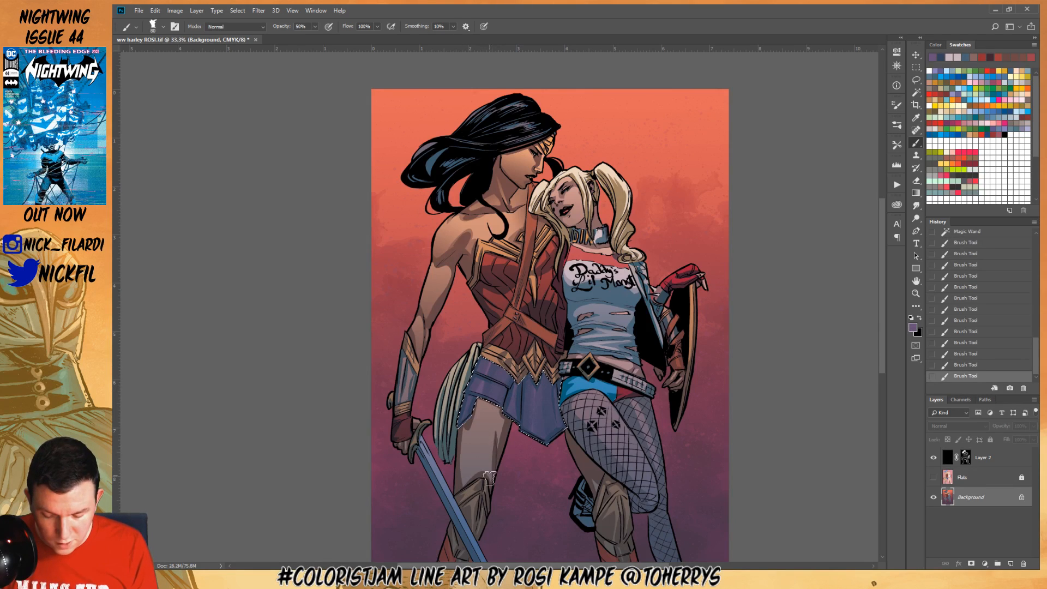
left_click(916, 293)
key("ctrl+minus")
Select all of Wonder Woman's skin with the Magic Wand on the Flats layer
left_click(916, 281)
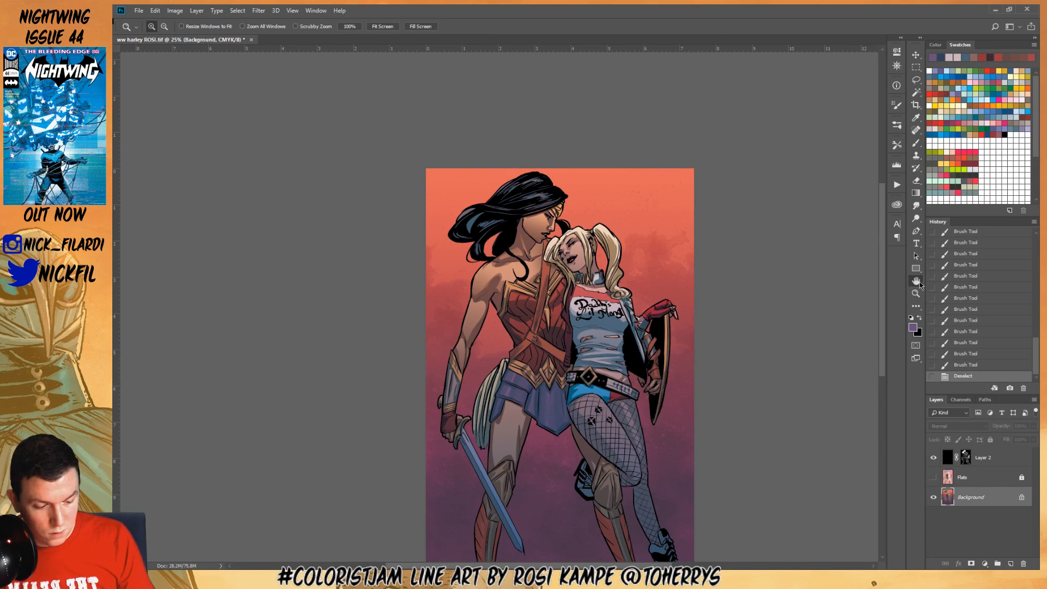
left_click_drag(621, 410, 601, 327)
left_click(917, 94)
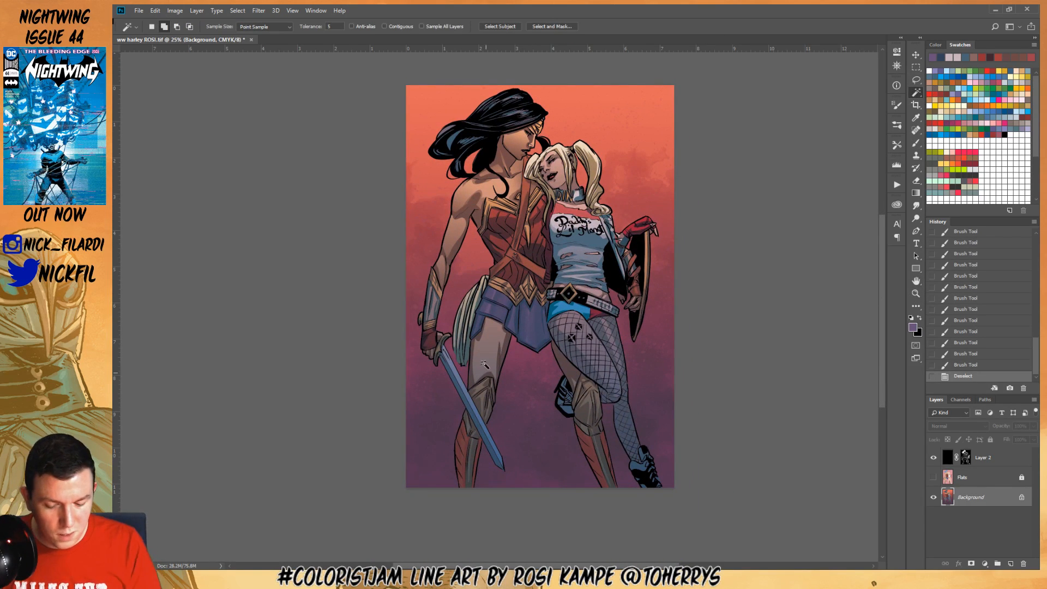
left_click(490, 338)
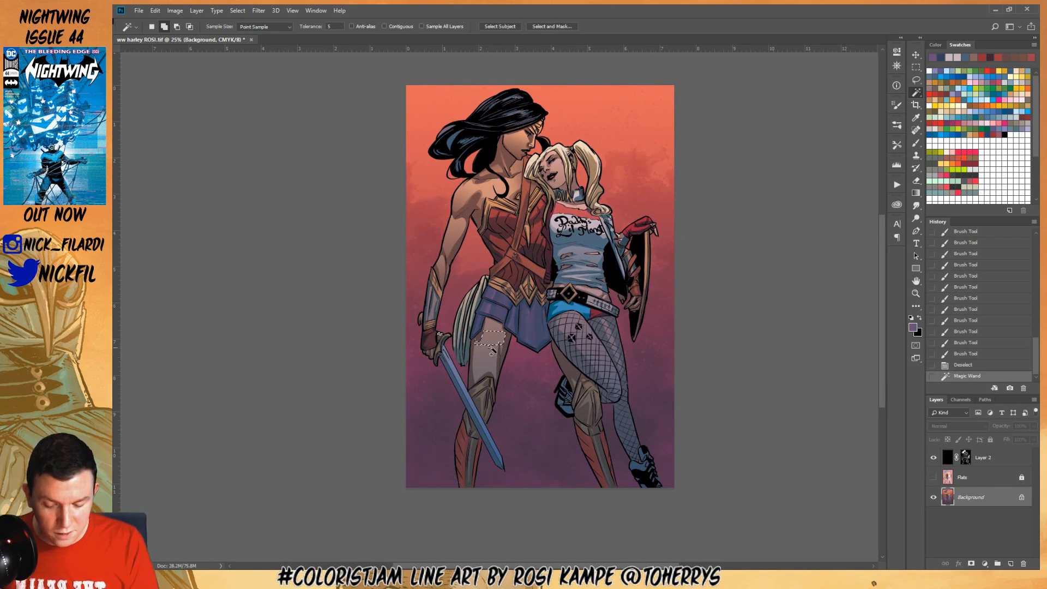
left_click(974, 478)
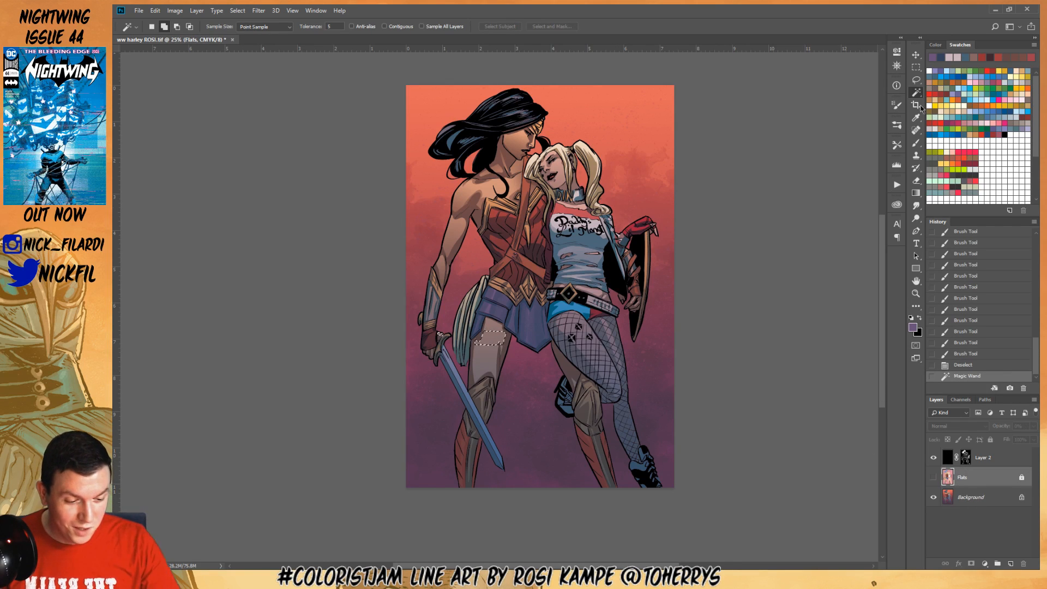
left_click(484, 354)
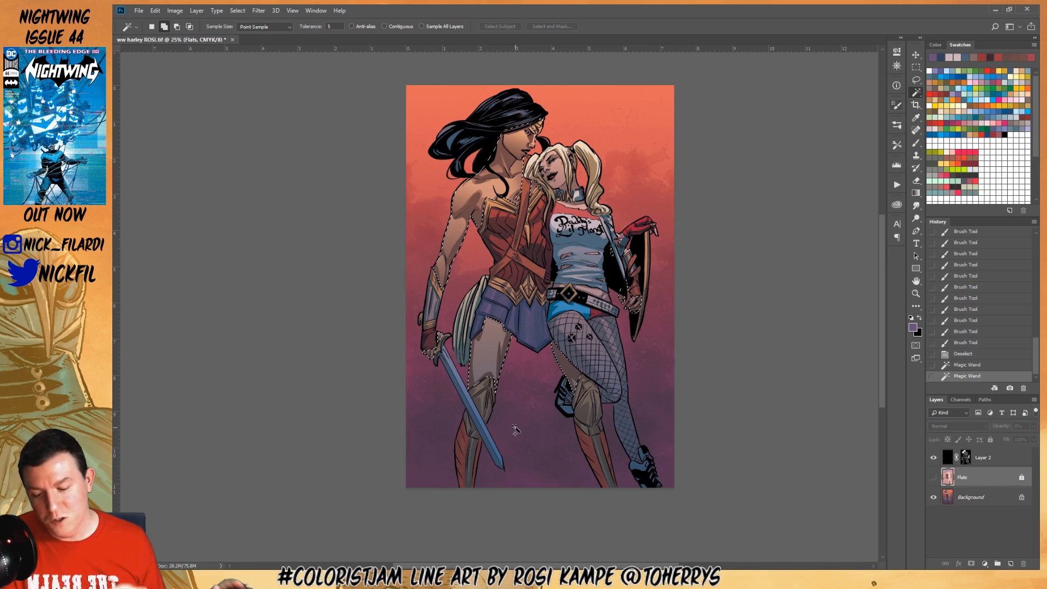
Sample the dark skin shadow and brush it over Wonder Woman's front thigh on the Background layer at 50% opacity
key("b")
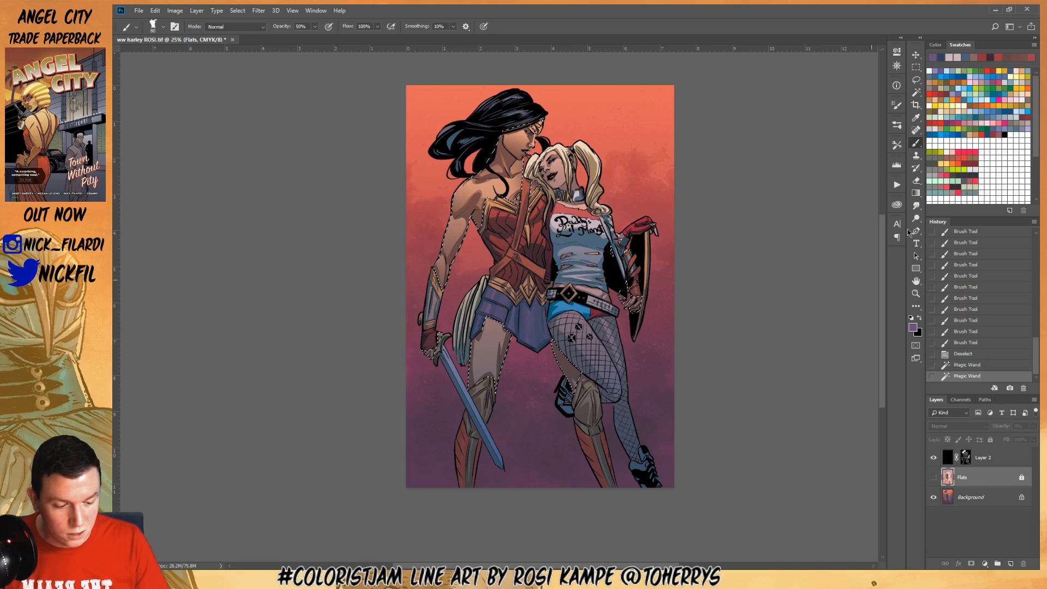
key("g")
left_click(506, 345, "alt")
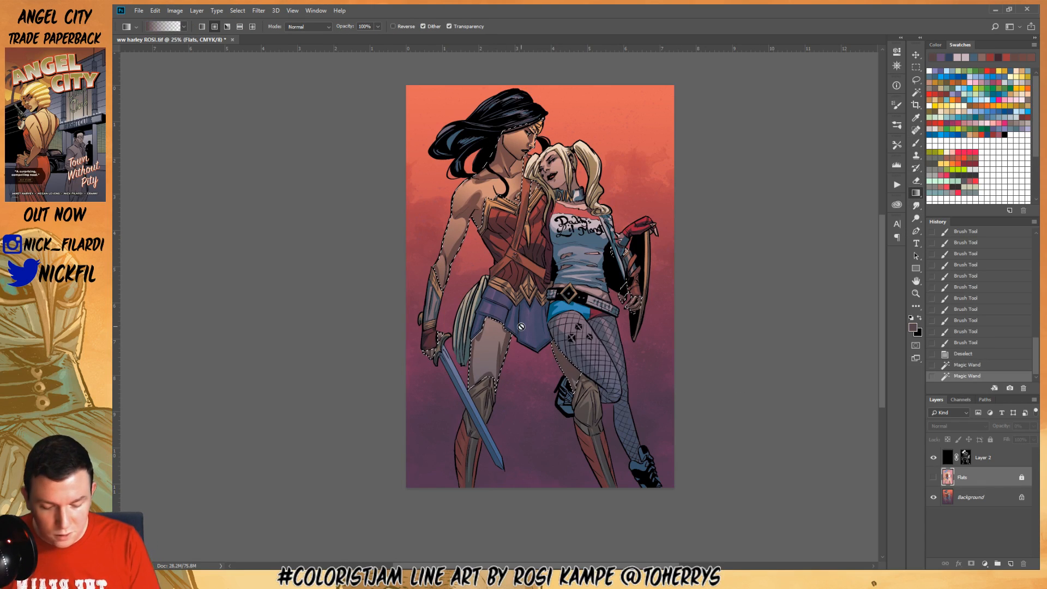
left_click(976, 496)
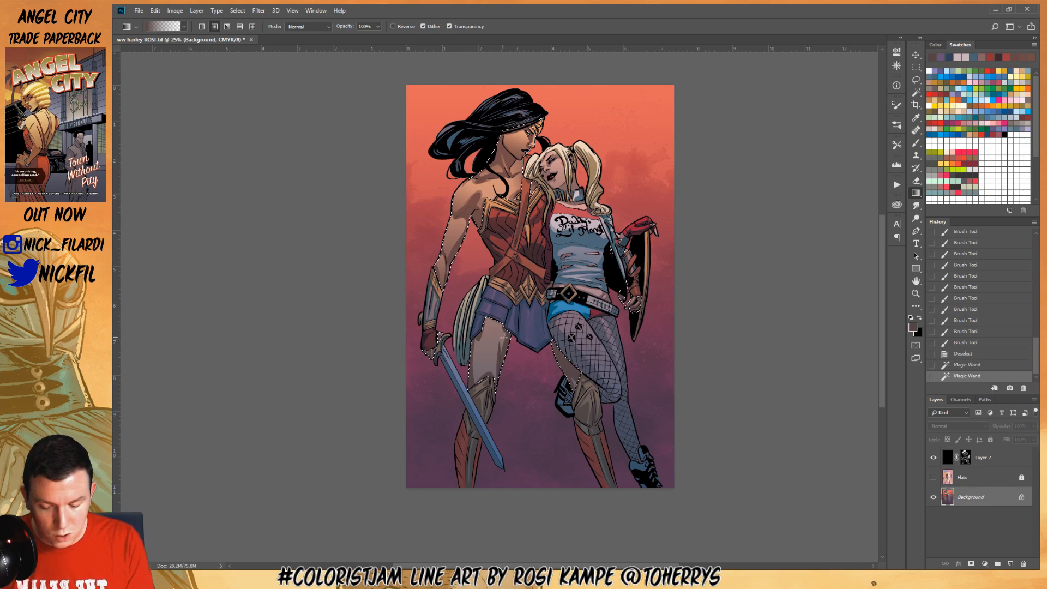
left_click(916, 143)
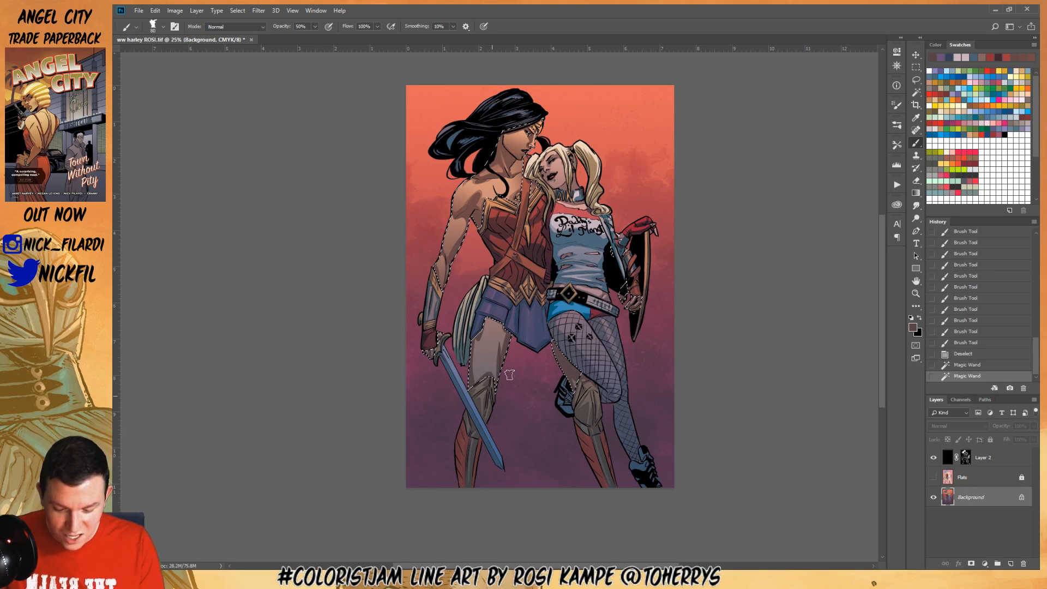
left_click_drag(470, 377, 491, 329)
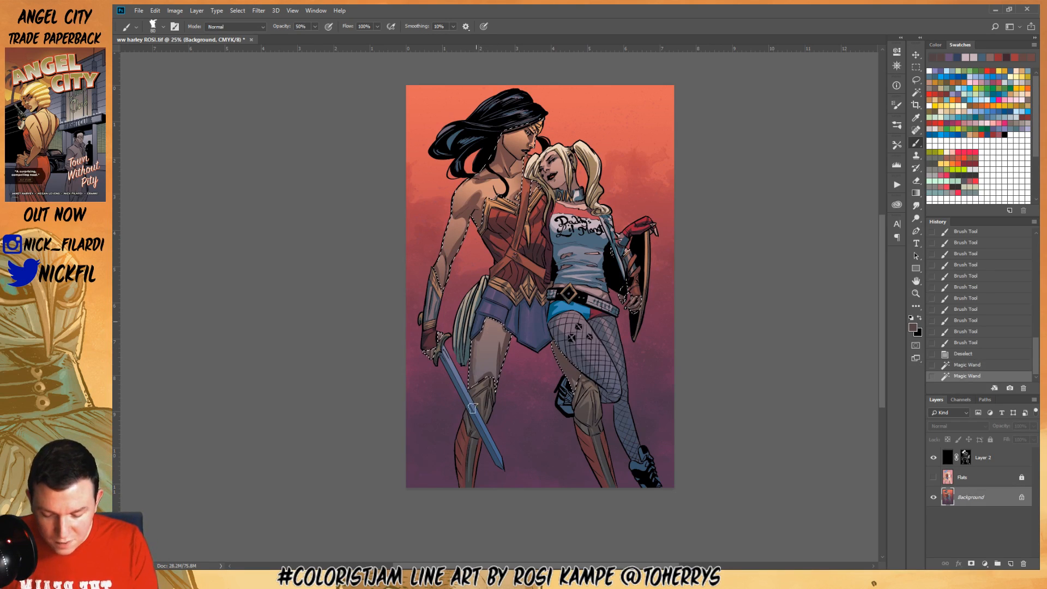
left_click_drag(481, 439, 501, 359)
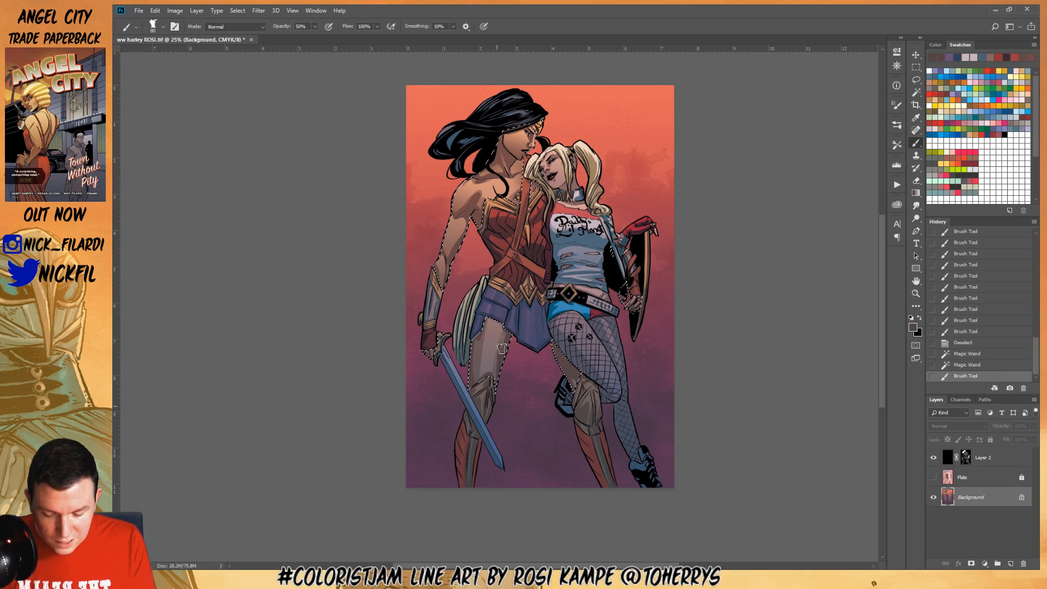
left_click_drag(488, 403, 487, 407)
Resample skin tones from the front thigh and brush them along its outer side, from the skirt hem to the knee
left_click(487, 339, "alt")
left_click_drag(483, 329, 480, 330)
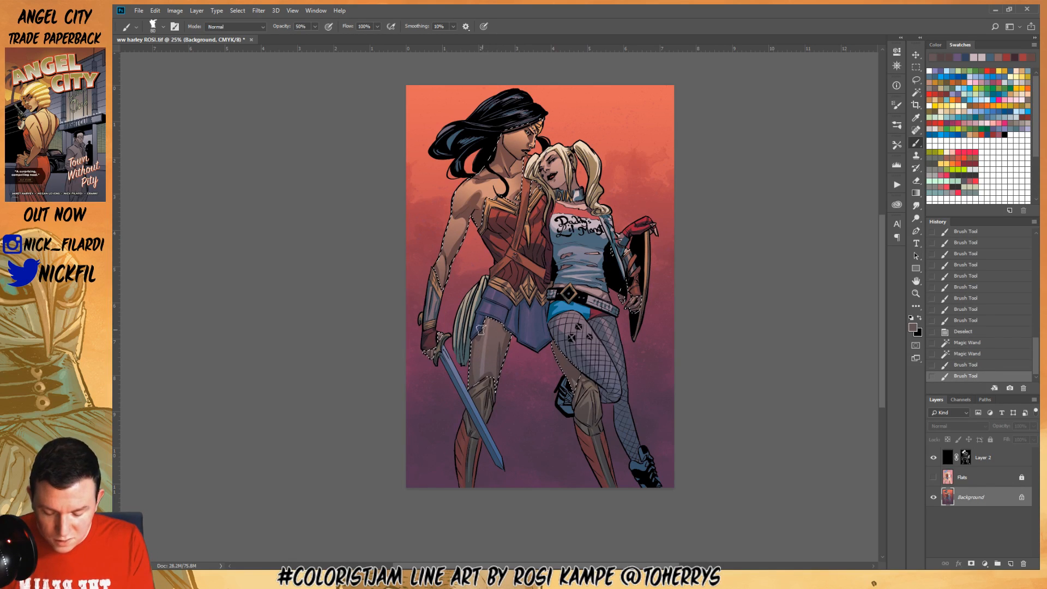
mouse_move(475, 400)
left_mouse_down()
mouse_move(485, 316)
mouse_move(472, 355)
left_mouse_up()
left_click(478, 343, "alt")
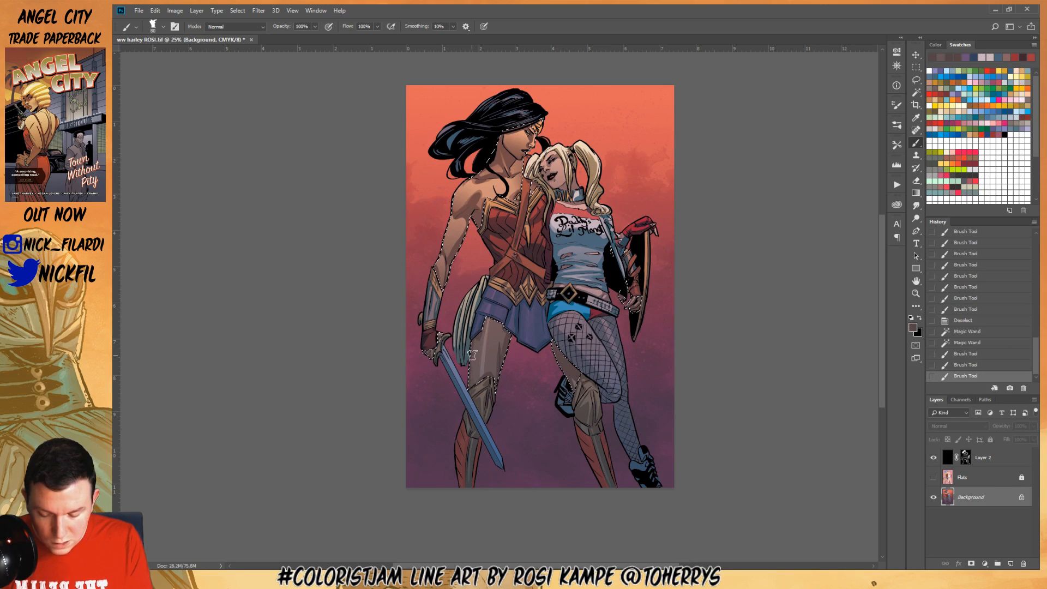
left_click_drag(482, 441, 482, 445)
left_click_drag(483, 339, 483, 445)
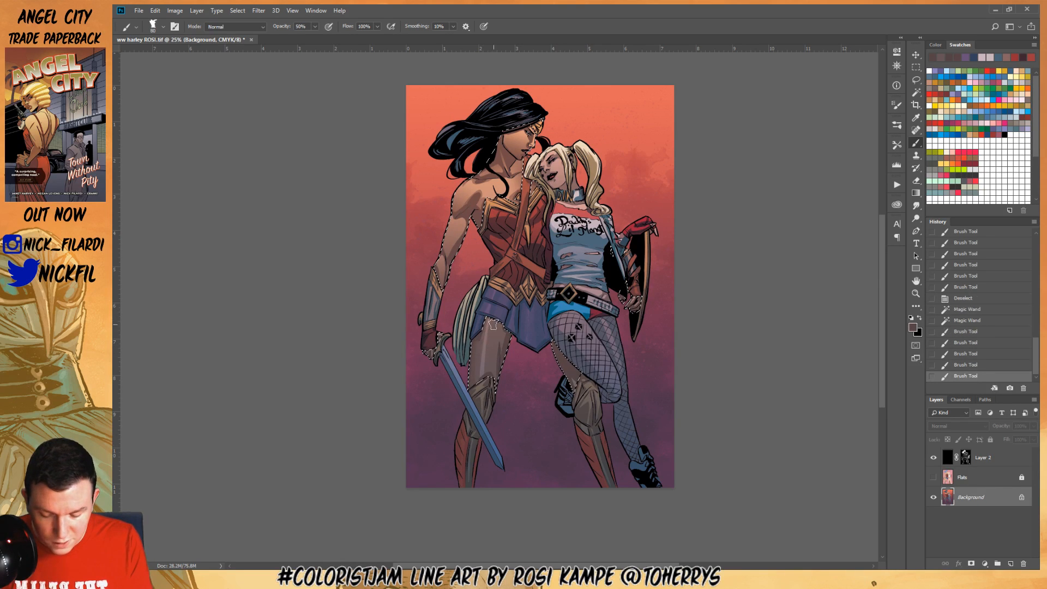
Paint long vertical strokes of a lighter mauve skin tone down the middle of Wonder Woman's front thigh
left_click_drag(481, 344, 480, 386)
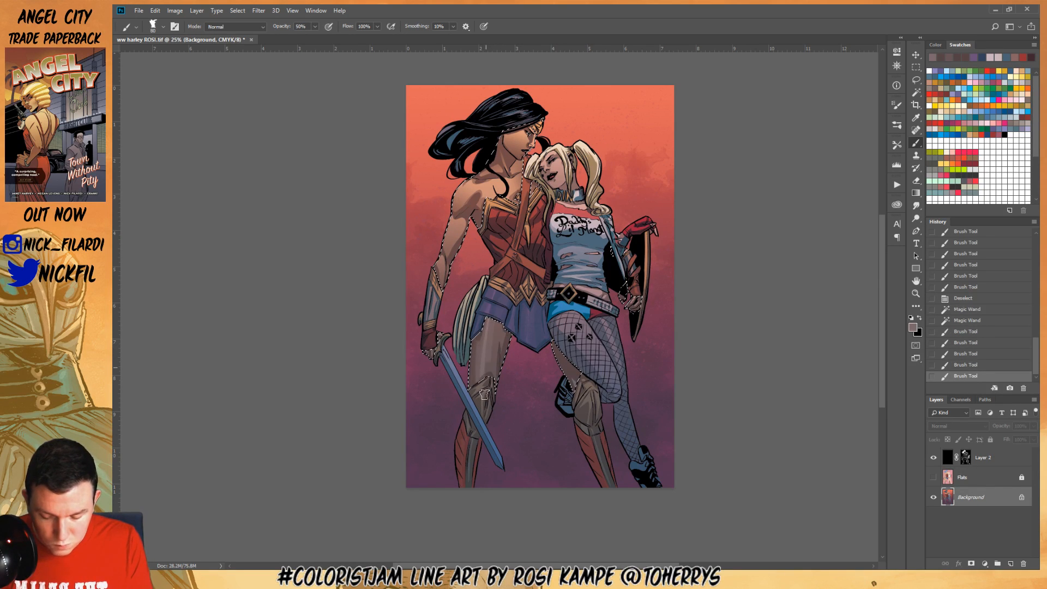
left_click_drag(490, 425, 490, 441)
left_click_drag(486, 343, 489, 437)
left_click_drag(486, 342, 489, 444)
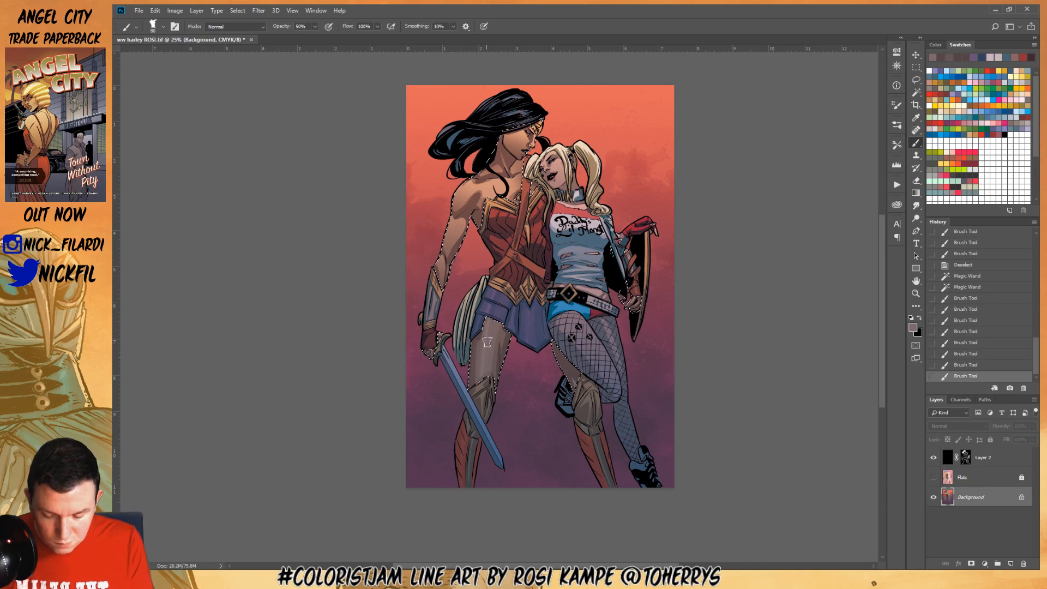
left_click_drag(486, 404, 490, 432)
left_click_drag(491, 338, 492, 432)
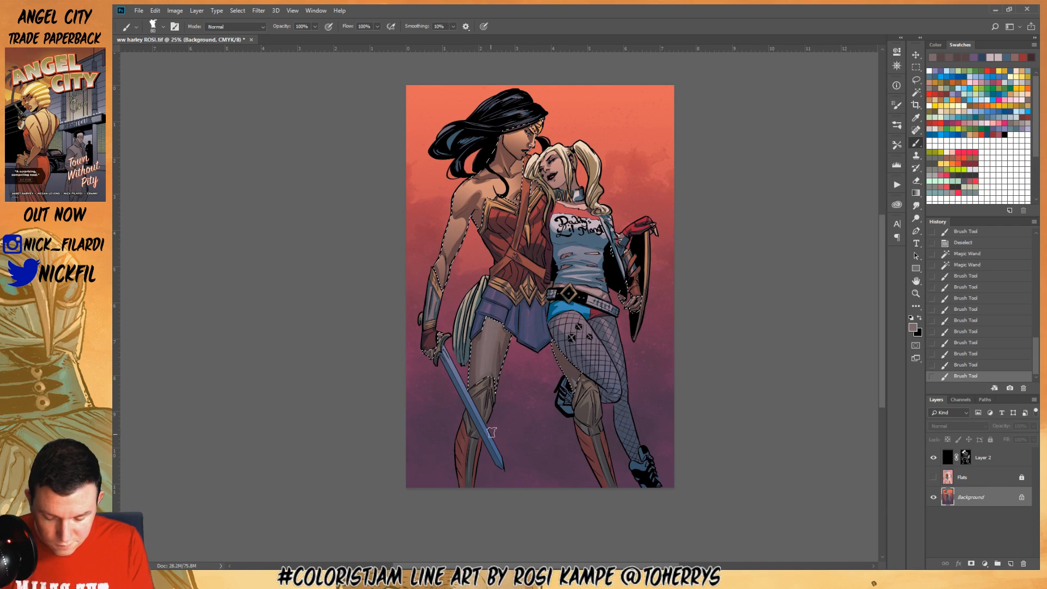
Shade the inner side of the front thigh with sampled shadow, blend with tones sampled from both thighs, and deselect
left_click(501, 360, "alt")
key("5")
left_click_drag(507, 333, 501, 463)
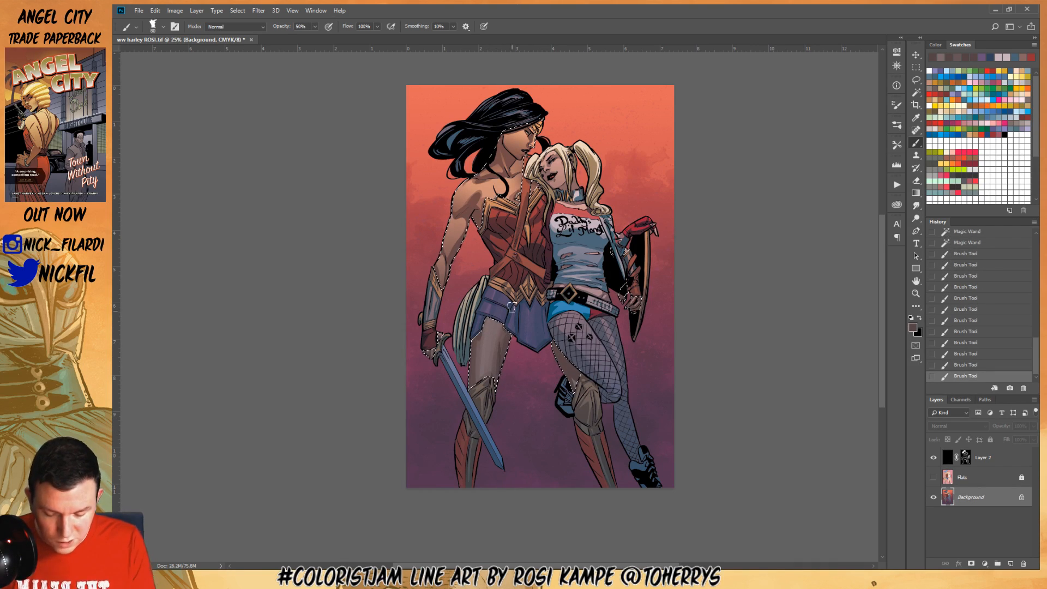
left_click(491, 355, "alt")
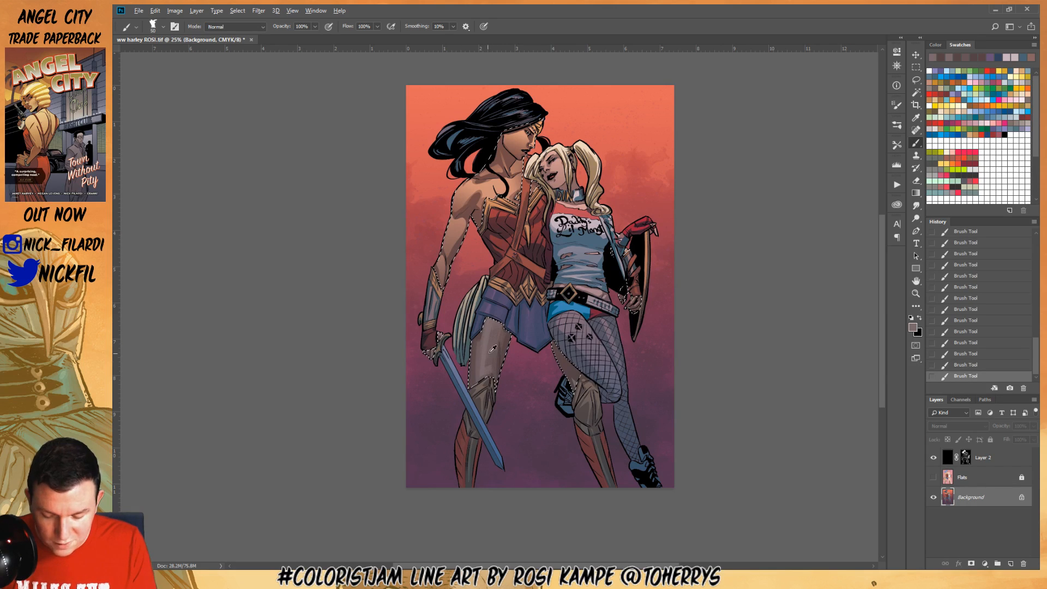
left_click(493, 349, "alt")
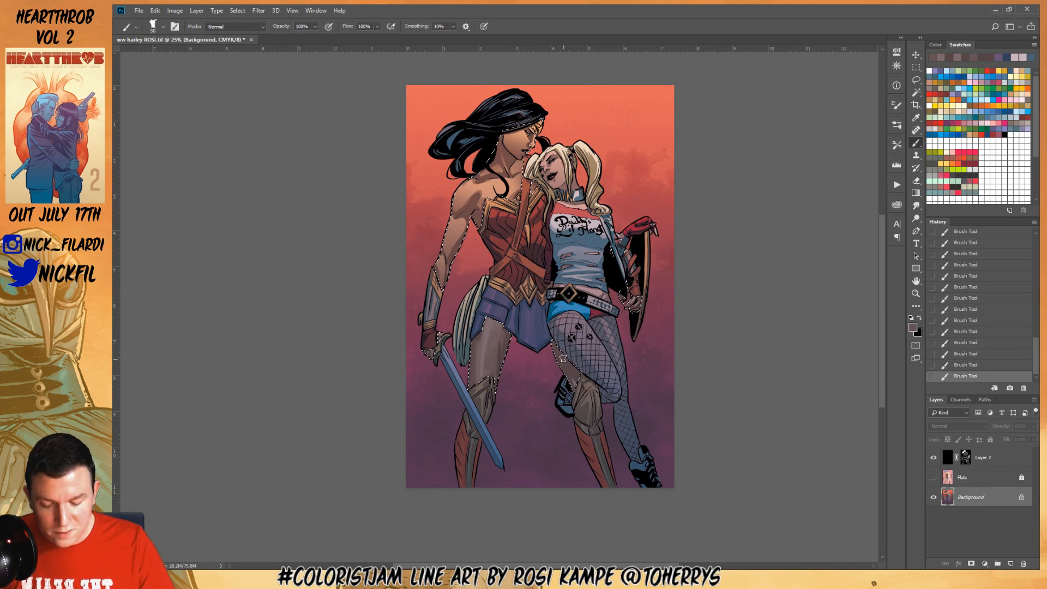
left_click(574, 372, "alt")
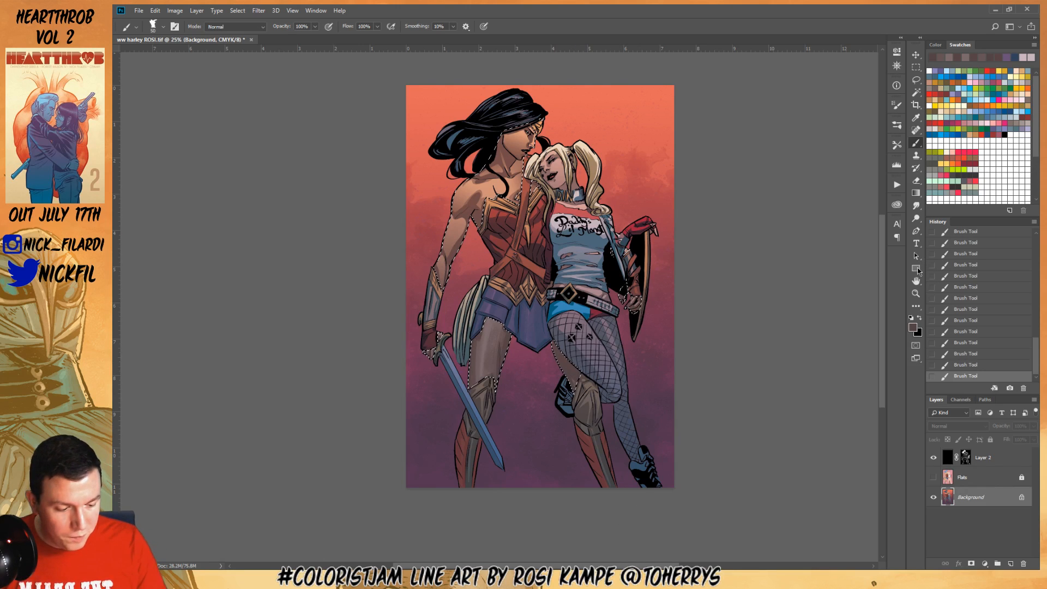
key("space")
left_click_drag(513, 411, 544, 435)
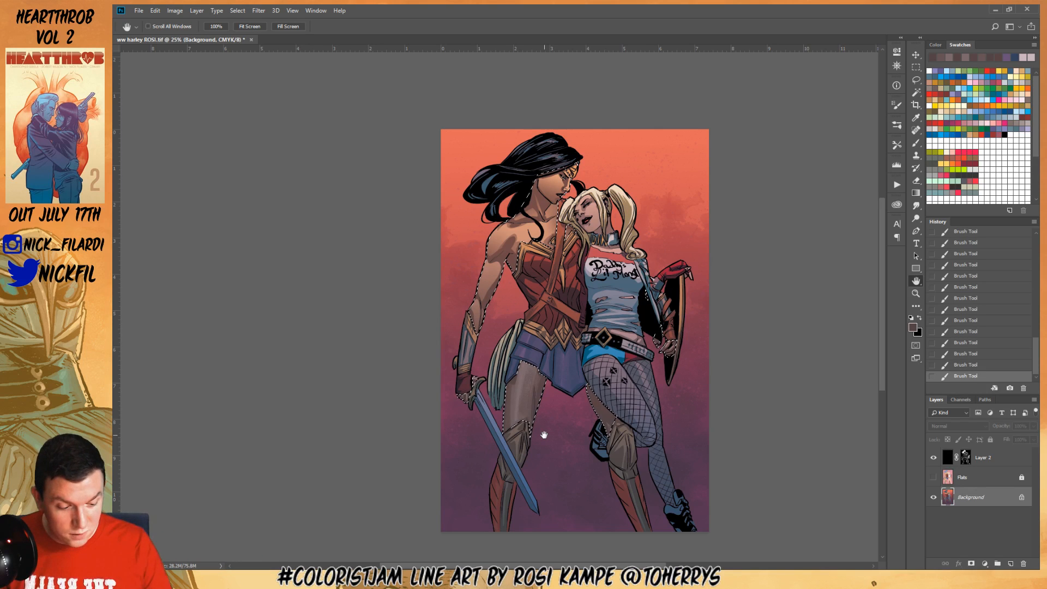
left_click_drag(544, 435, 714, 379)
key("ctrl+d")
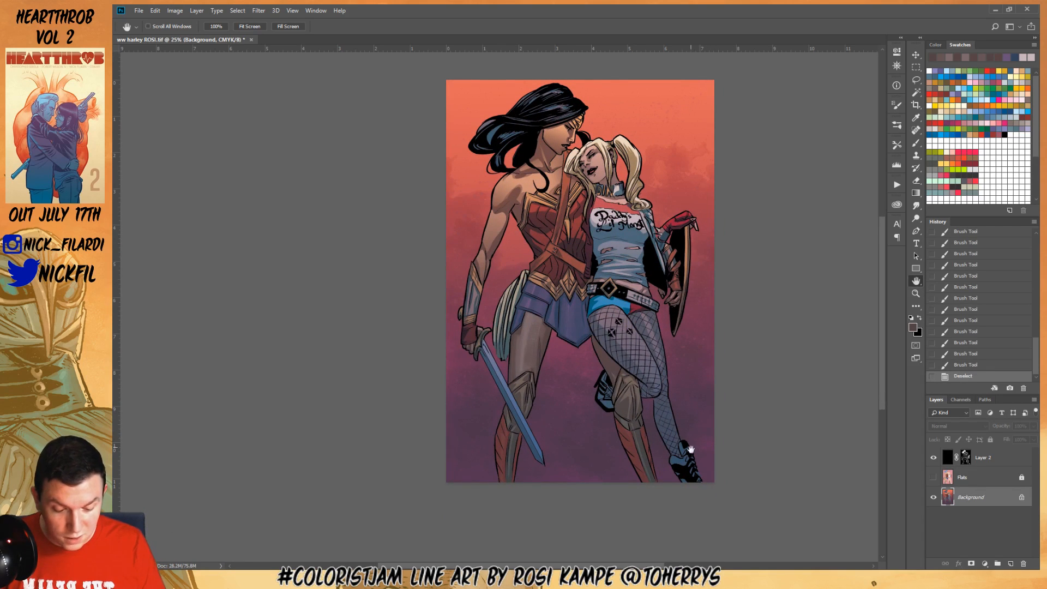
Examine the shading on both figures up close, from the faces and torsos down to the legs
left_click(912, 192)
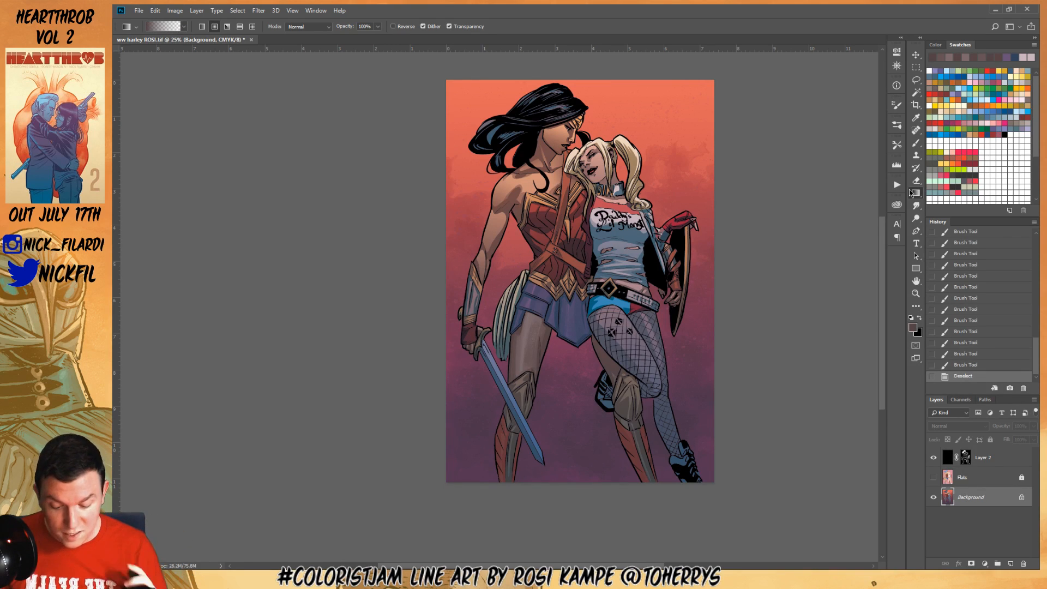
left_click(916, 80)
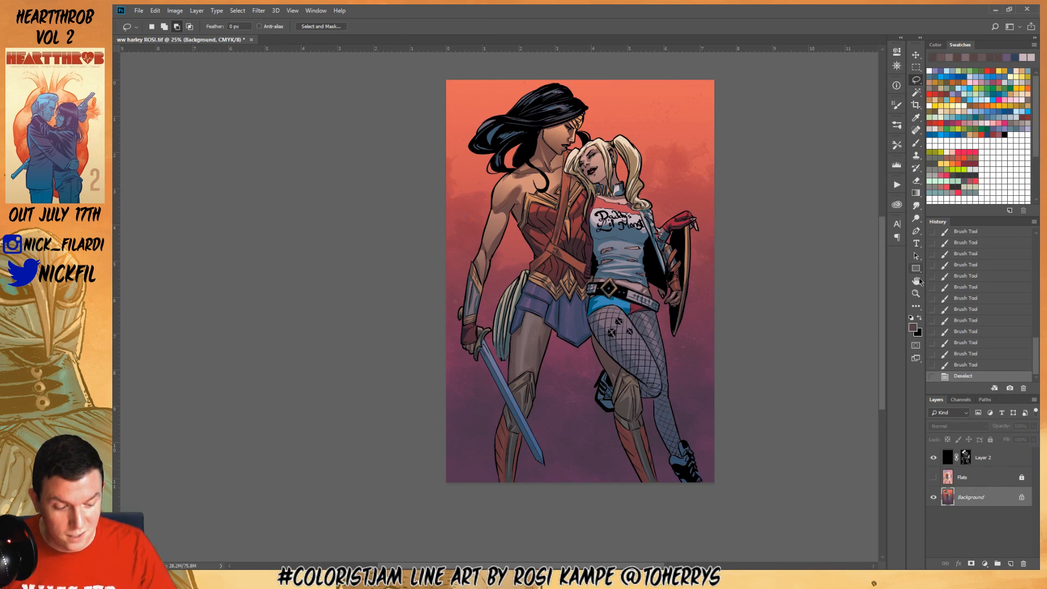
left_click(916, 280)
left_click_drag(697, 318, 703, 435)
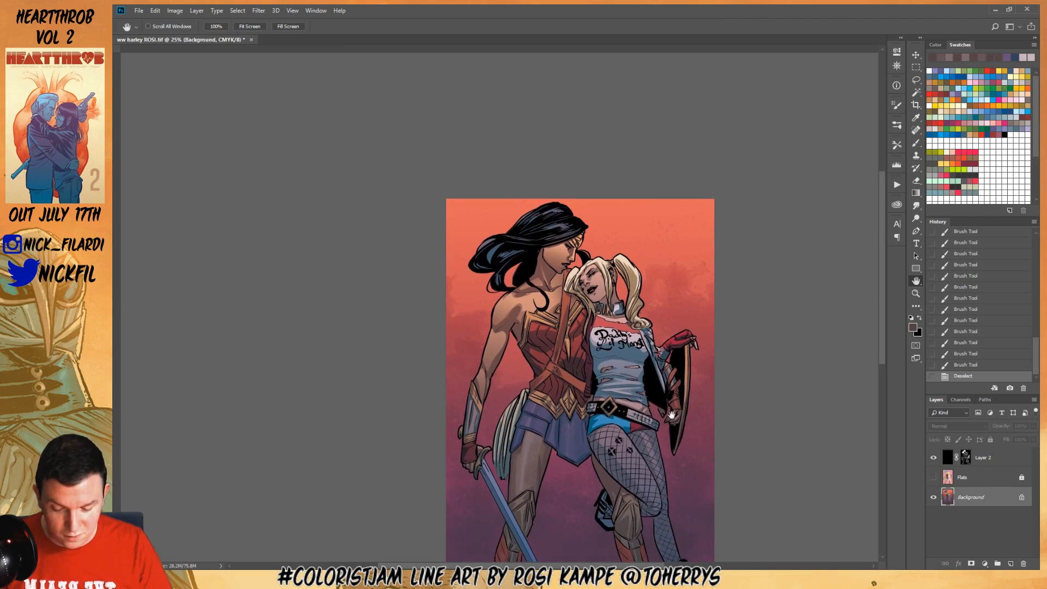
left_click(917, 293)
left_click(525, 298)
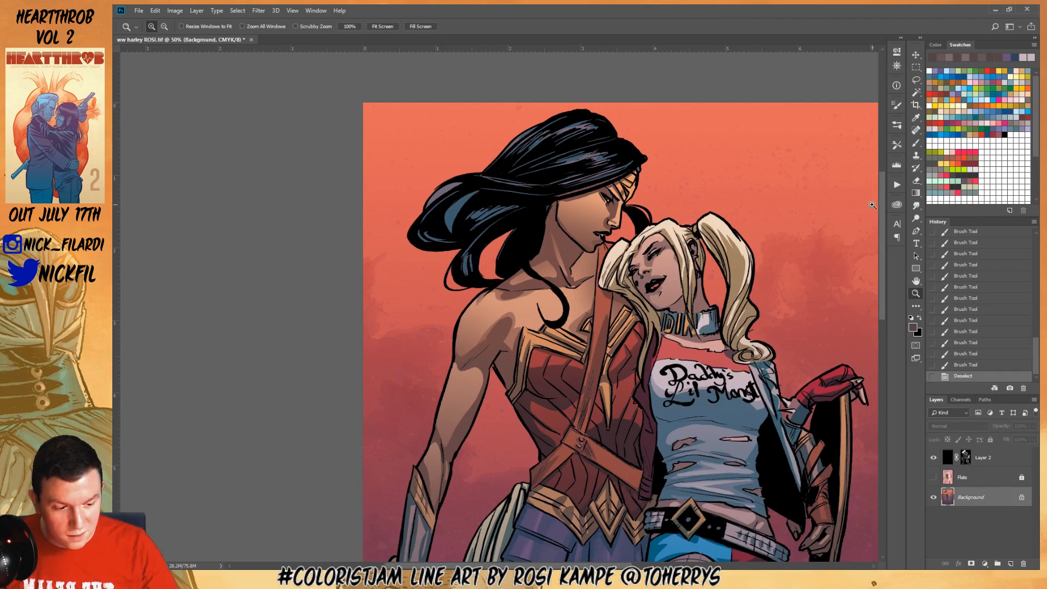
left_click(917, 142)
left_click(916, 281)
left_click_drag(767, 440, 669, 130)
left_click(917, 293)
left_click(660, 343, "alt")
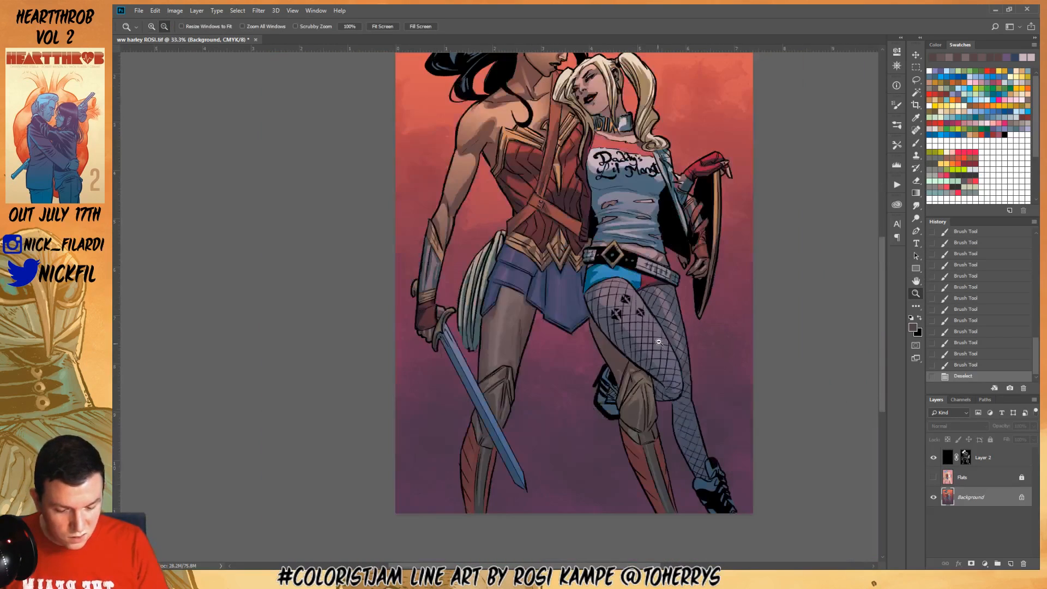
Select the blue half of Harley's shorts, shade it with a sampled darker blue at 50% brush opacity, and deselect
left_click(916, 143)
left_click(917, 93)
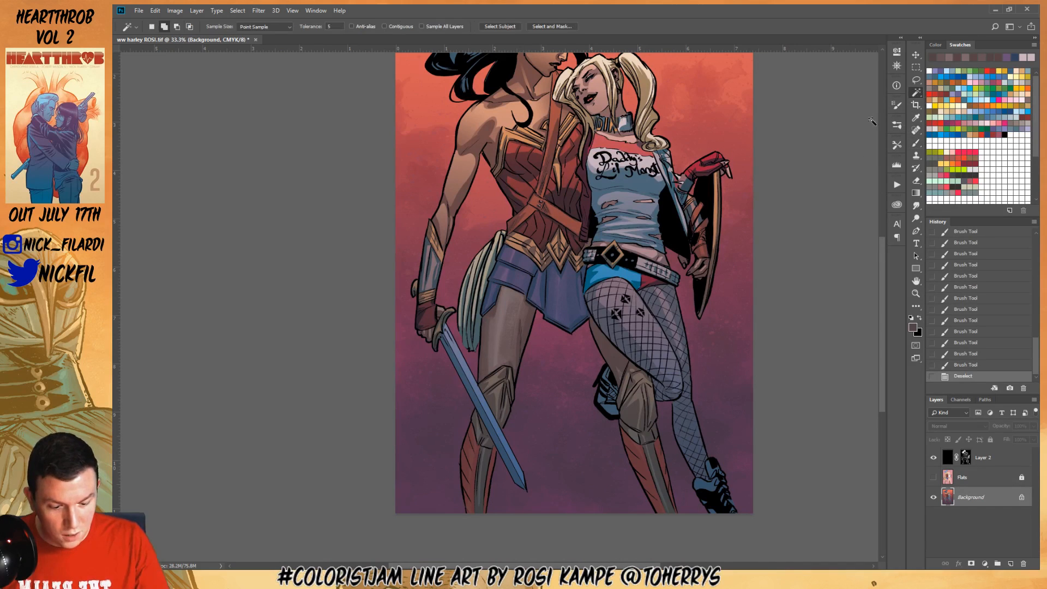
left_click(619, 273)
left_click(594, 285, "shift")
key("b")
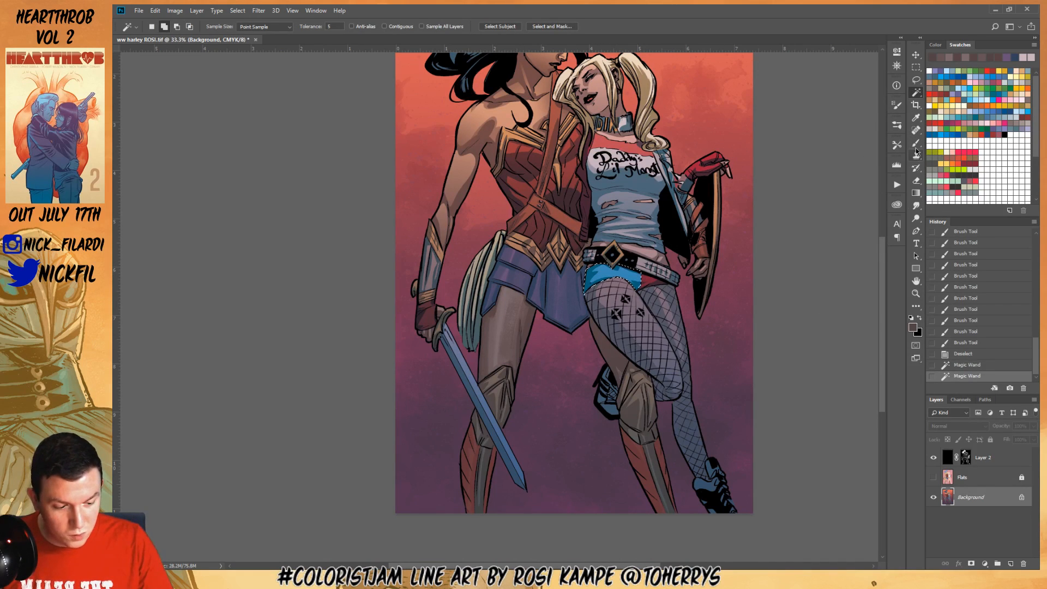
left_click(592, 282, "alt")
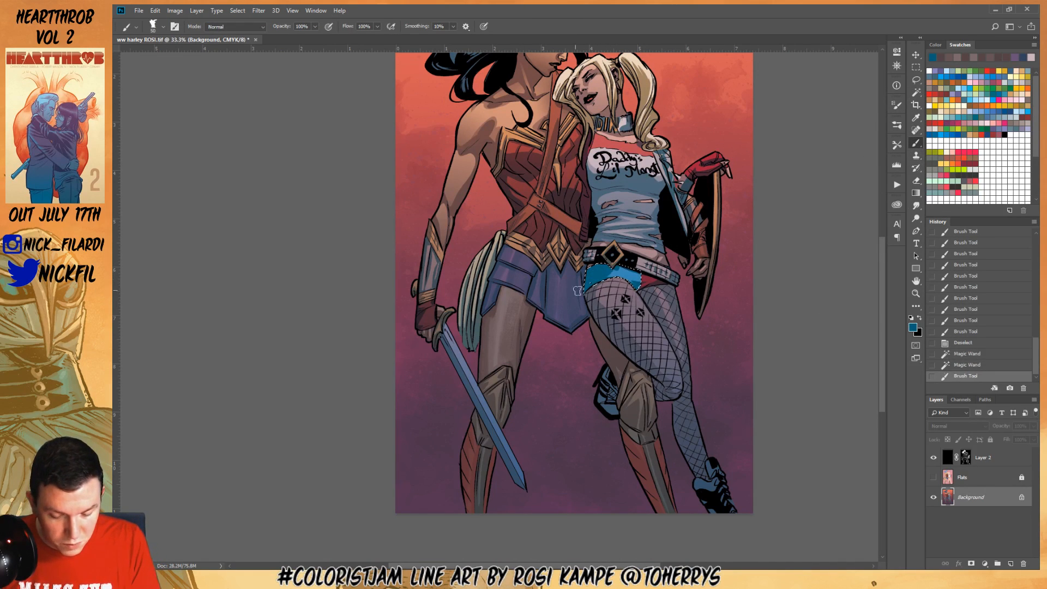
key("5")
mouse_move(591, 279)
left_mouse_down()
mouse_move(617, 260)
mouse_move(592, 268)
mouse_move(601, 255)
mouse_move(636, 263)
mouse_move(614, 270)
mouse_move(644, 277)
mouse_move(633, 296)
left_mouse_up()
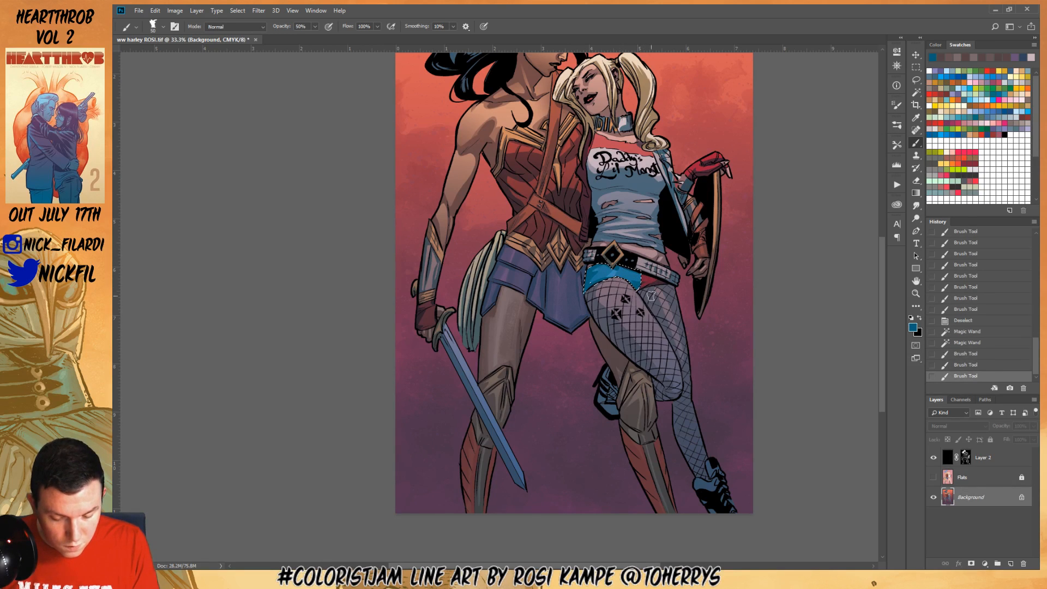
key("ctrl+d")
Select the red half of Harley's shorts, brush it with a sampled dark red shadow tone, and deselect
left_click(916, 93)
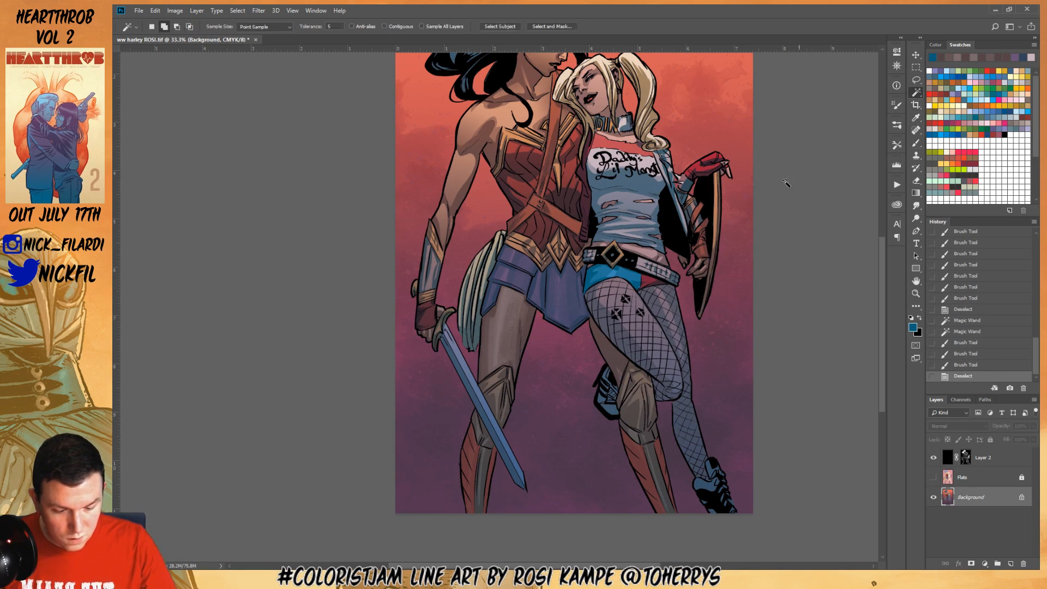
left_click(647, 284)
left_click(660, 279, "shift")
left_click(916, 143)
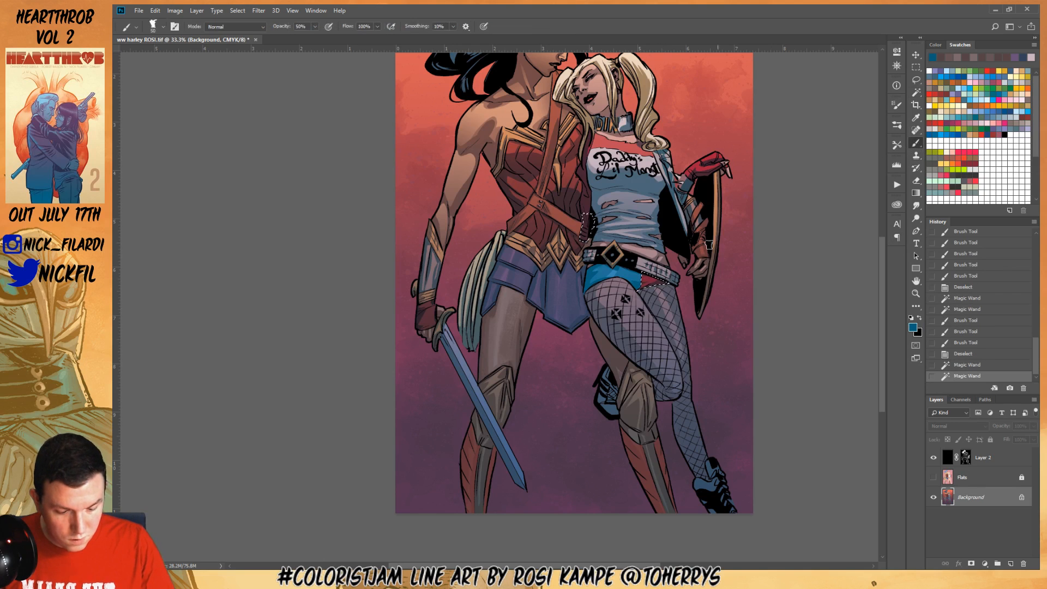
left_click(658, 275, "alt")
mouse_move(652, 281)
left_mouse_down()
mouse_move(639, 273)
mouse_move(638, 292)
left_mouse_up()
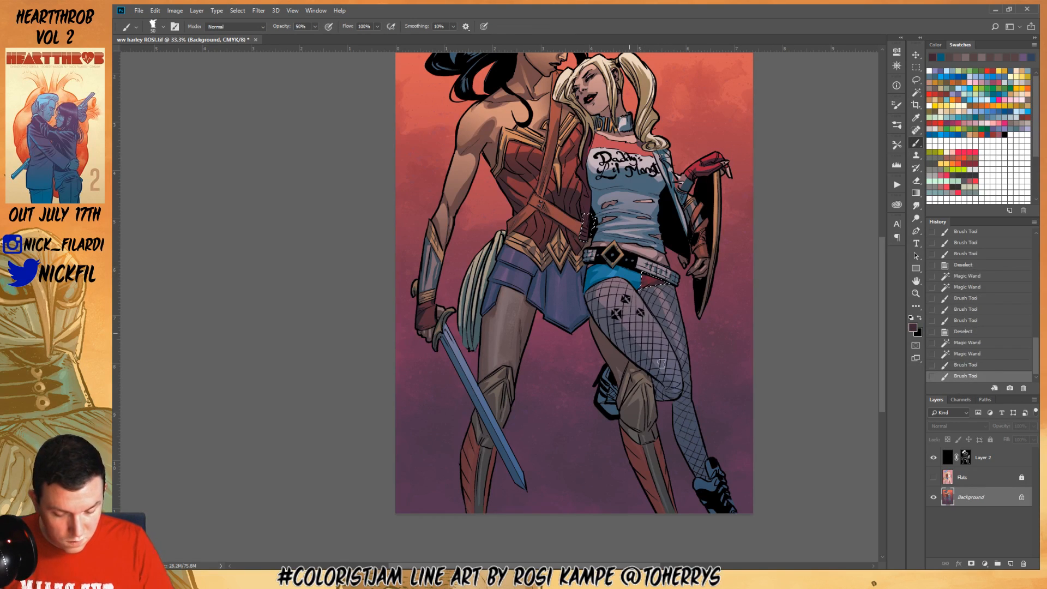
key("ctrl+d")
Select the bare skin areas of Harley's midriff between the torn shirt and the belt
left_click(916, 280)
left_click_drag(785, 303, 772, 393)
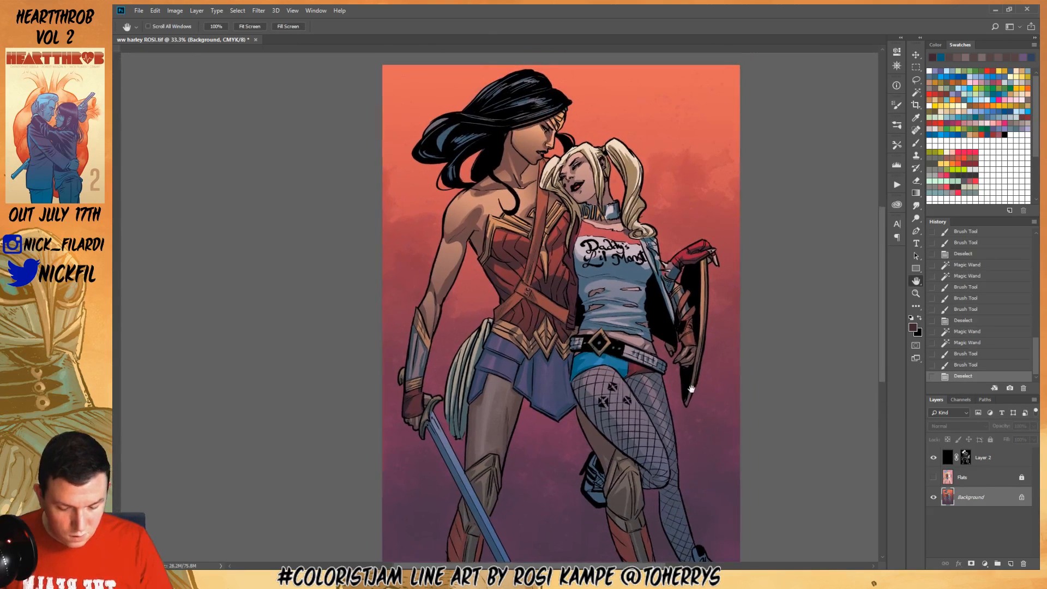
left_click(916, 93)
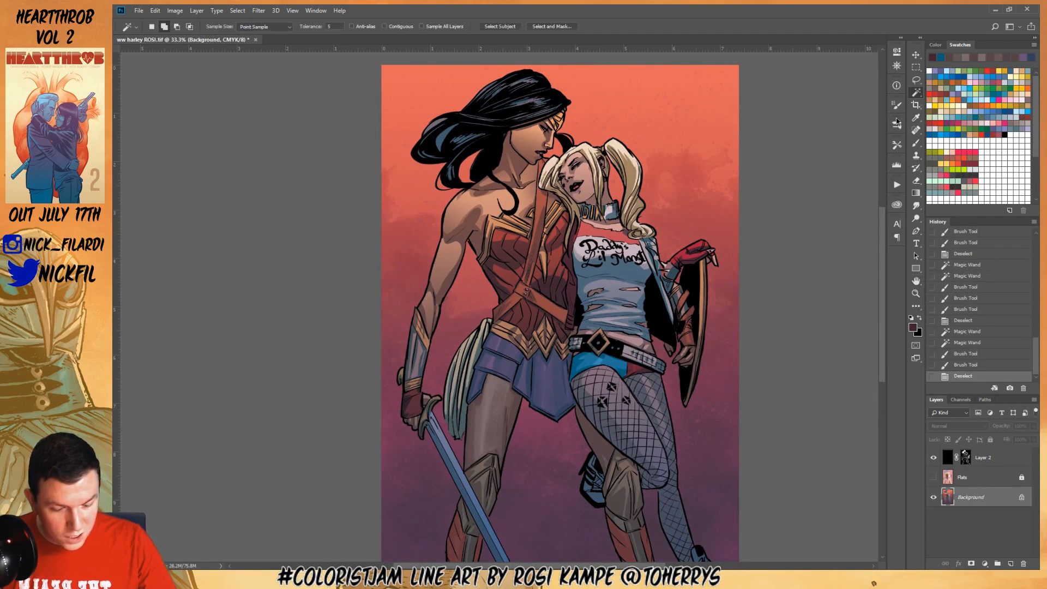
left_click(628, 336)
left_click(622, 338)
left_click(646, 348)
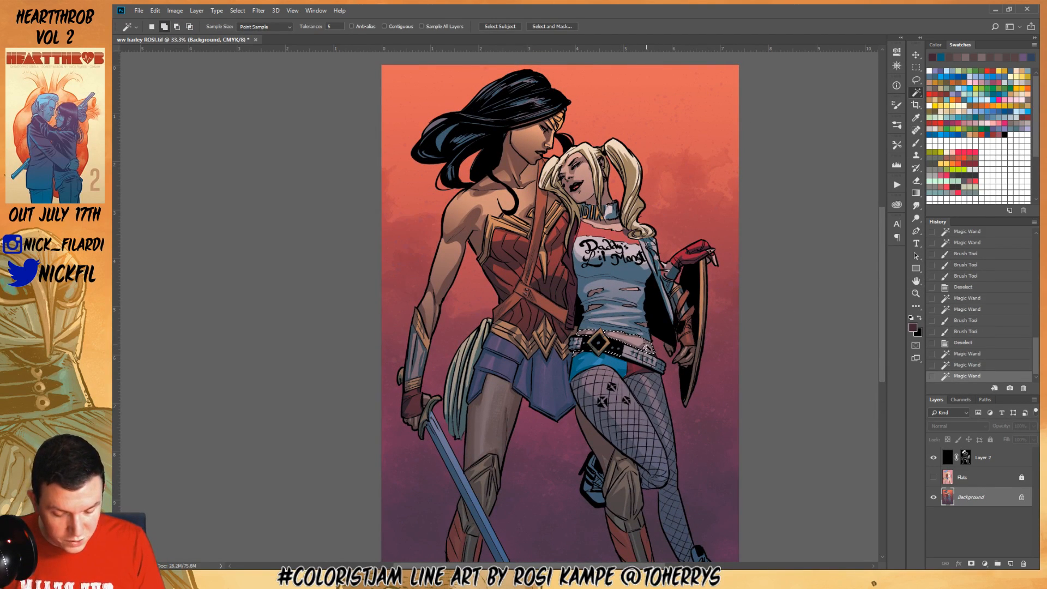
left_click(644, 349)
left_click(916, 143)
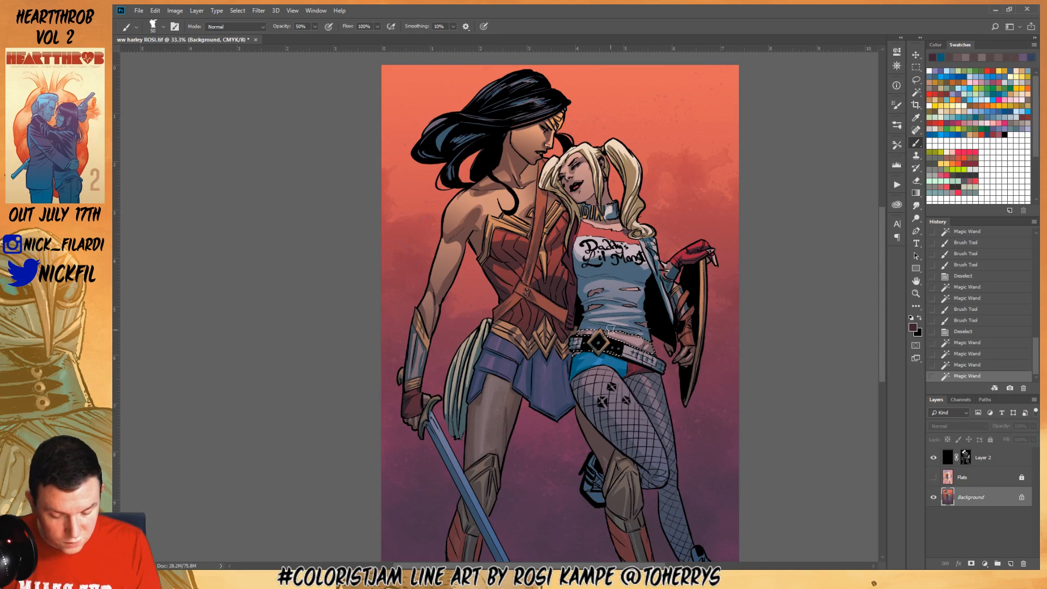
Undo the first midriff stroke, brush the skin with tones sampled from the midriff, and deselect
mouse_move(611, 329)
left_mouse_down()
mouse_move(677, 336)
mouse_move(649, 350)
mouse_move(617, 327)
mouse_move(657, 345)
left_mouse_up()
key("ctrl+z")
left_click(622, 333, "alt")
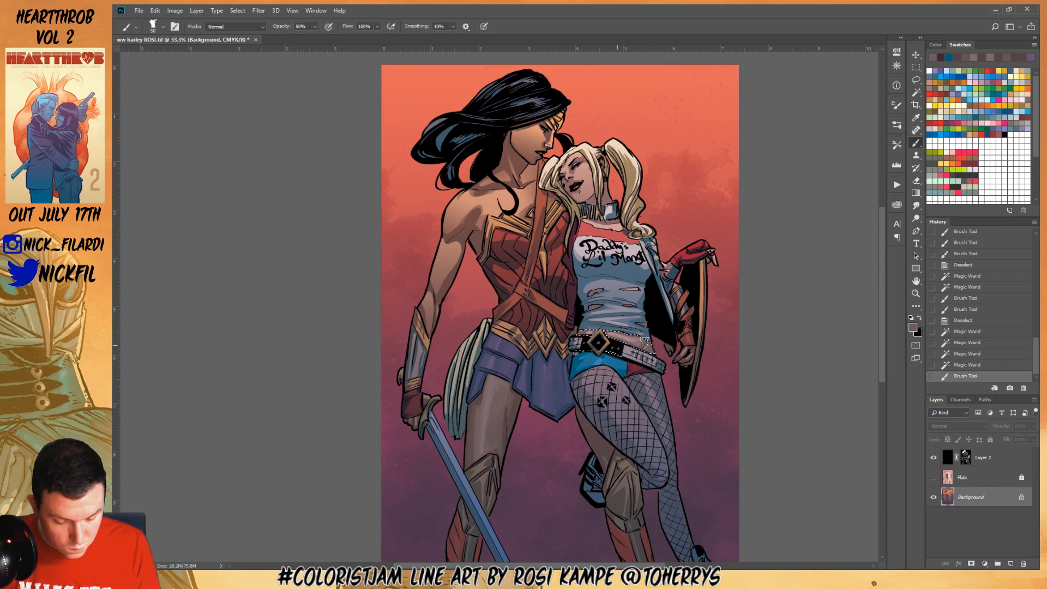
mouse_move(652, 349)
left_mouse_down()
mouse_move(614, 329)
mouse_move(577, 351)
mouse_move(581, 334)
left_mouse_up()
left_click(615, 330, "alt")
key("ctrl+d")
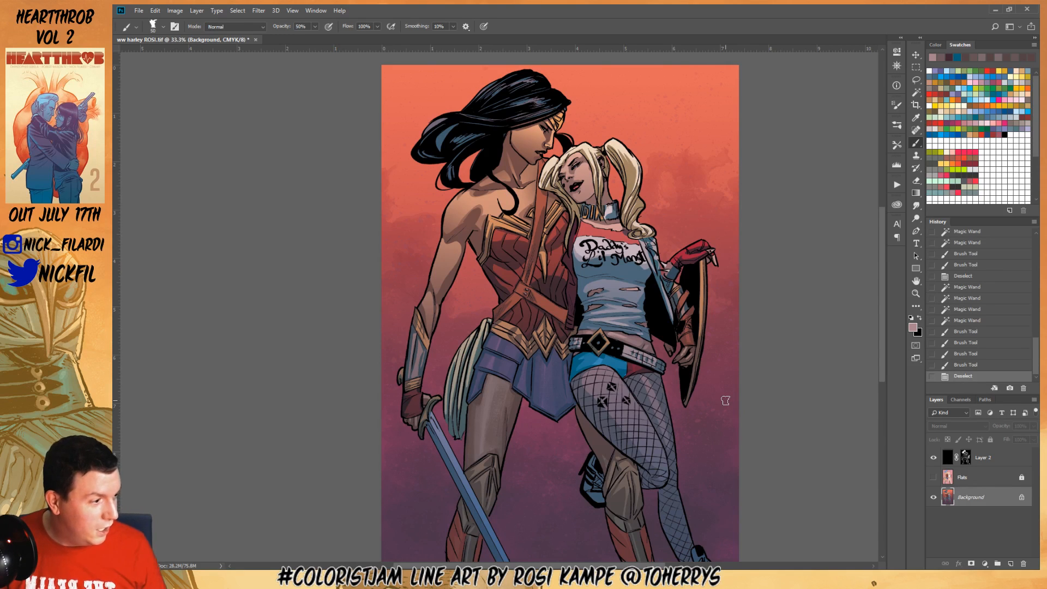
Brush sampled blue-gray tones onto Harley's shirt at up to 100% opacity, and roll back the last several strokes
left_click(916, 280)
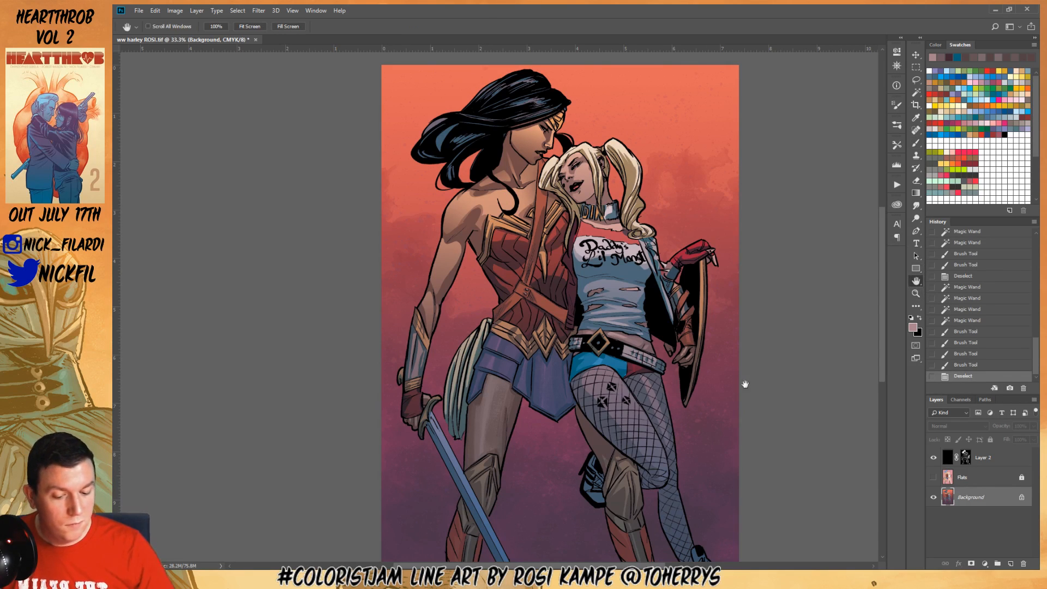
left_click_drag(709, 404, 685, 436)
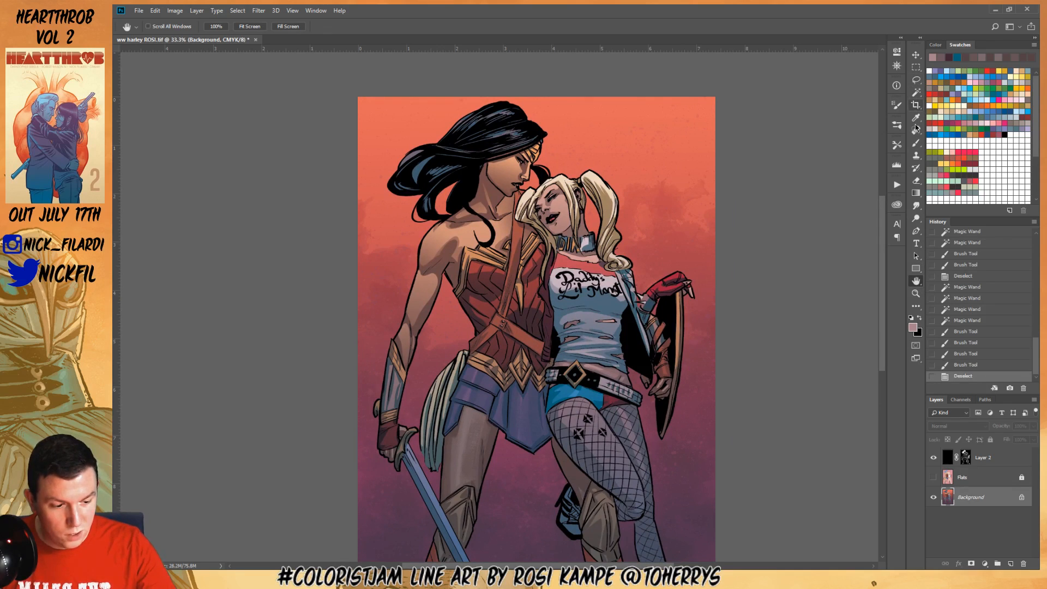
left_click(916, 143)
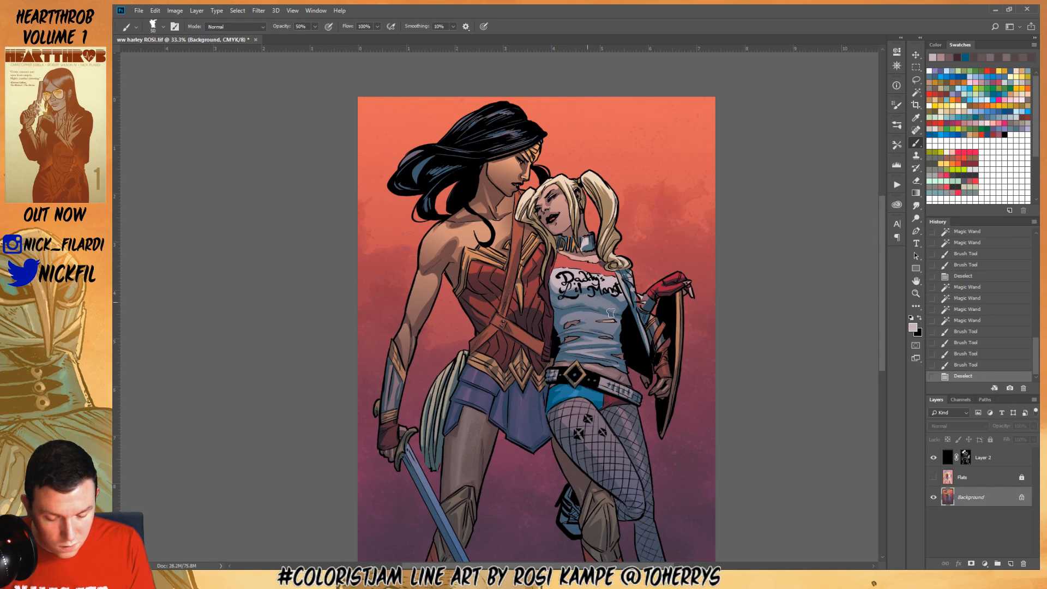
mouse_move(597, 295)
left_mouse_down()
mouse_move(620, 310)
mouse_move(581, 296)
mouse_move(626, 314)
mouse_move(557, 303)
mouse_move(622, 309)
mouse_move(610, 321)
mouse_move(584, 307)
left_mouse_up()
left_click(583, 295, "alt")
key("0")
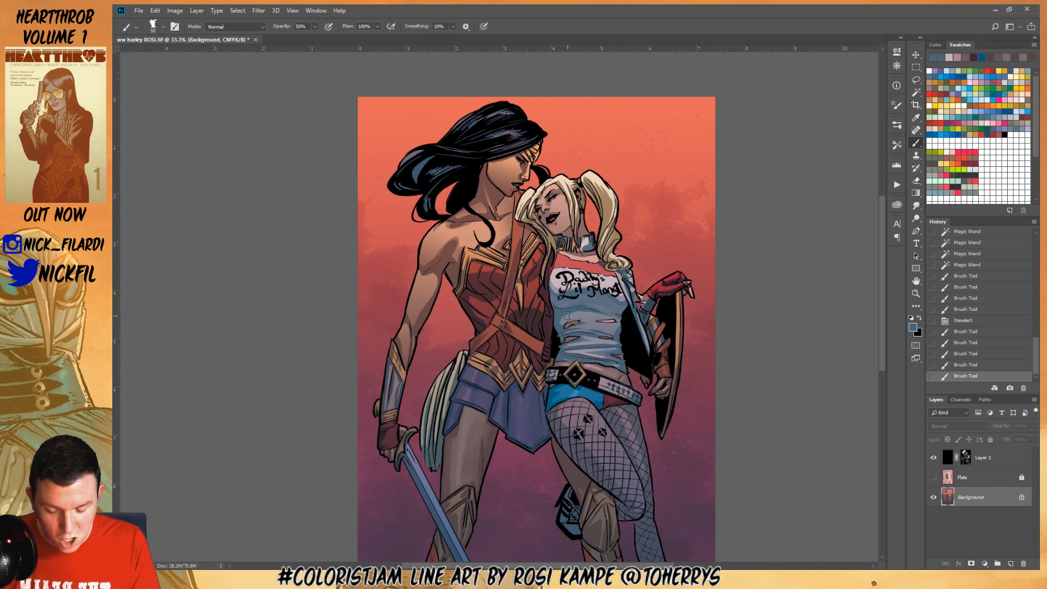
left_click_drag(565, 317, 596, 323)
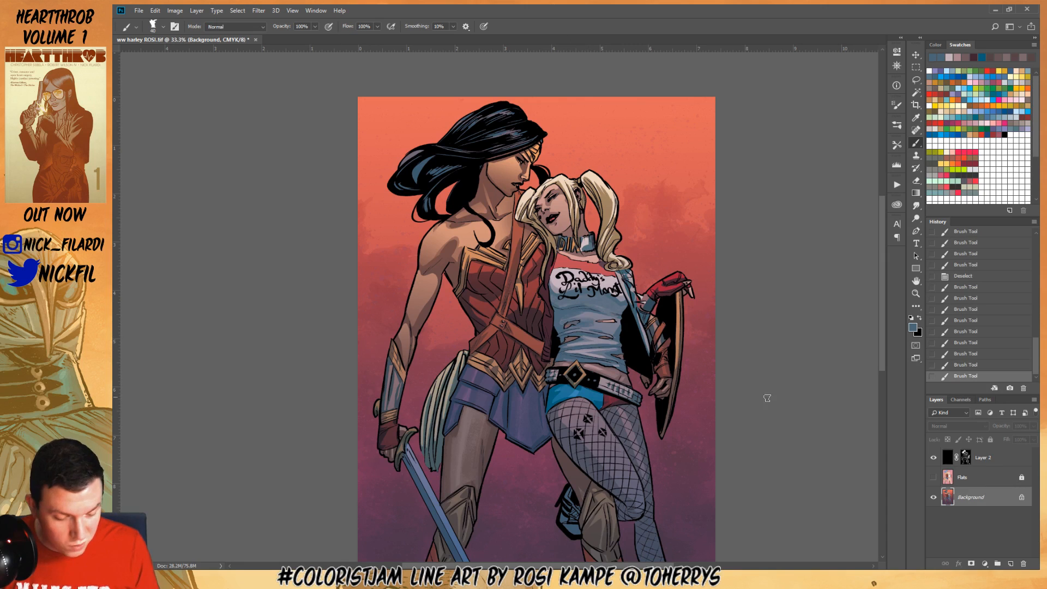
left_click(971, 287)
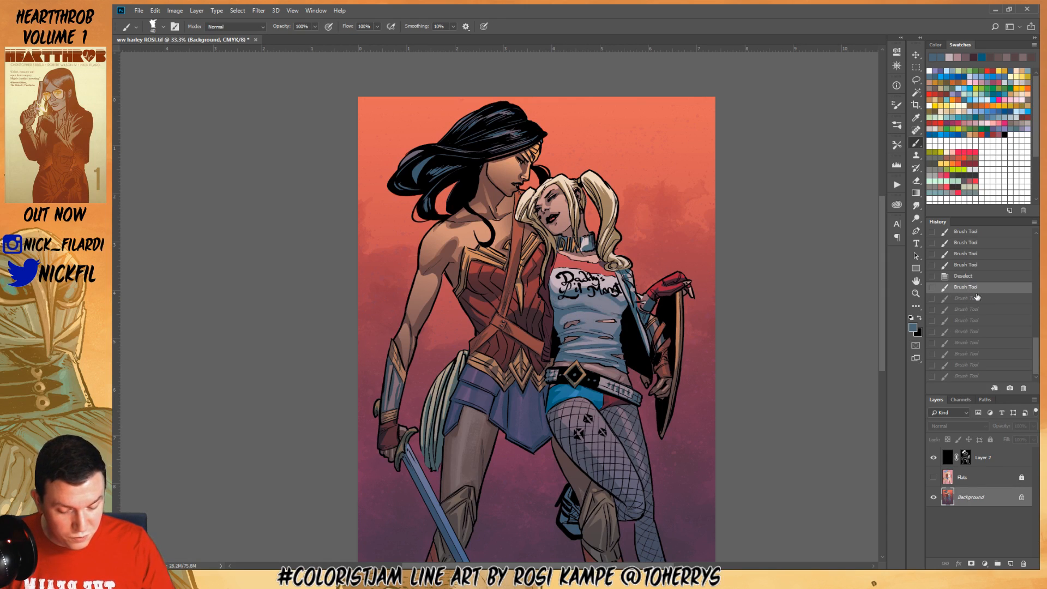
left_click(971, 323)
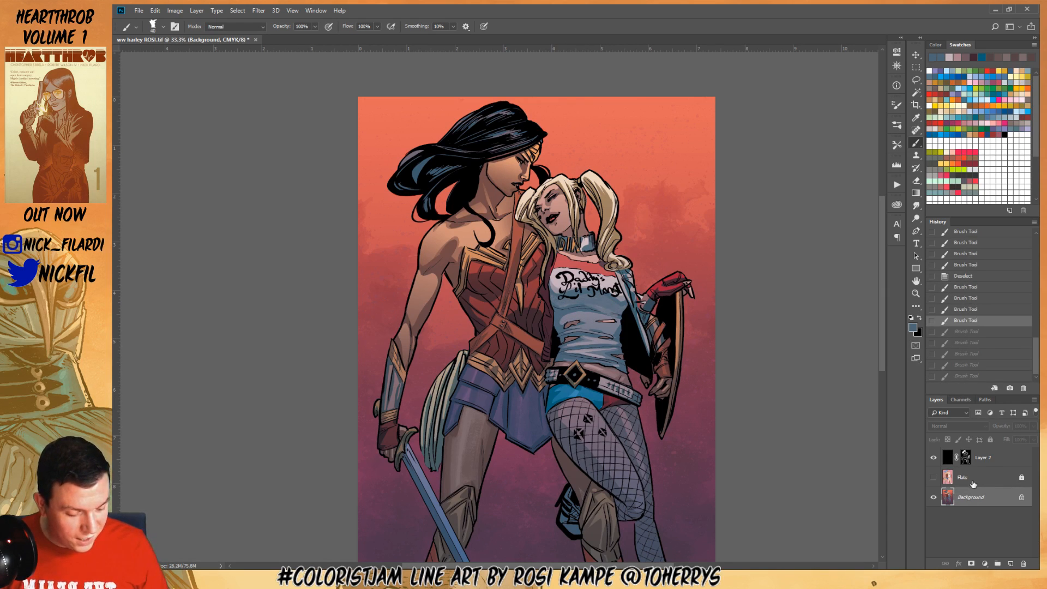
Select Harley's shirt from the Flats layer, brush folds and shading onto it on the Background layer, and deselect
left_click(917, 92)
left_click(621, 327)
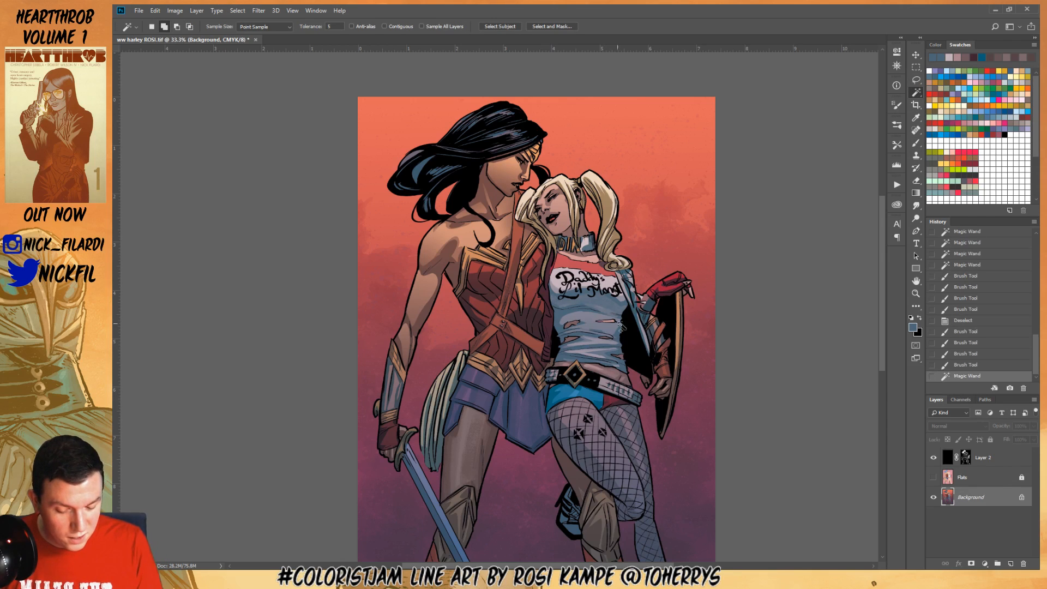
key("ctrl+z")
left_click(612, 349)
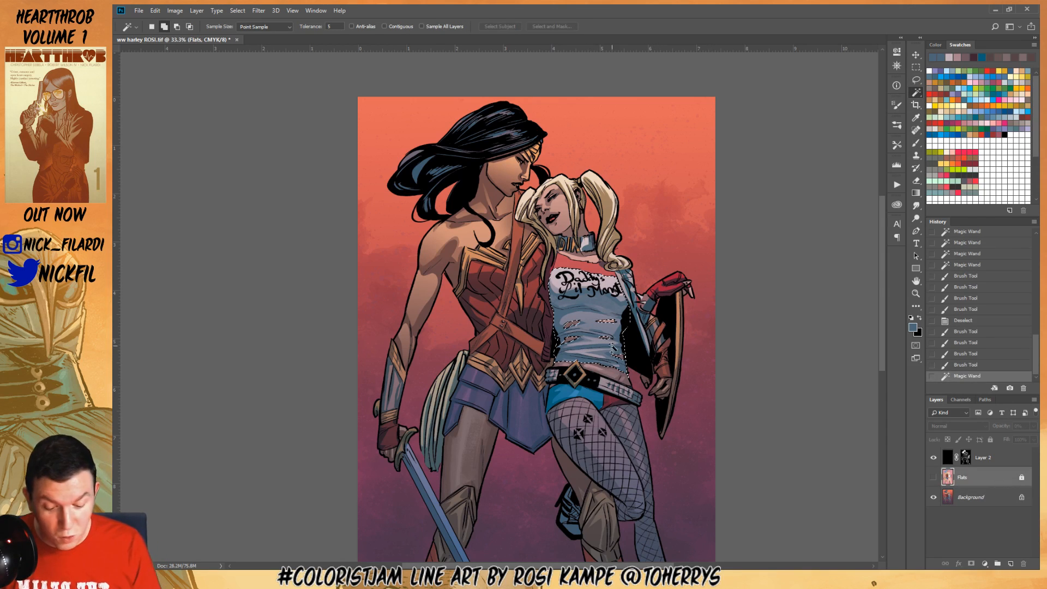
left_click(973, 498)
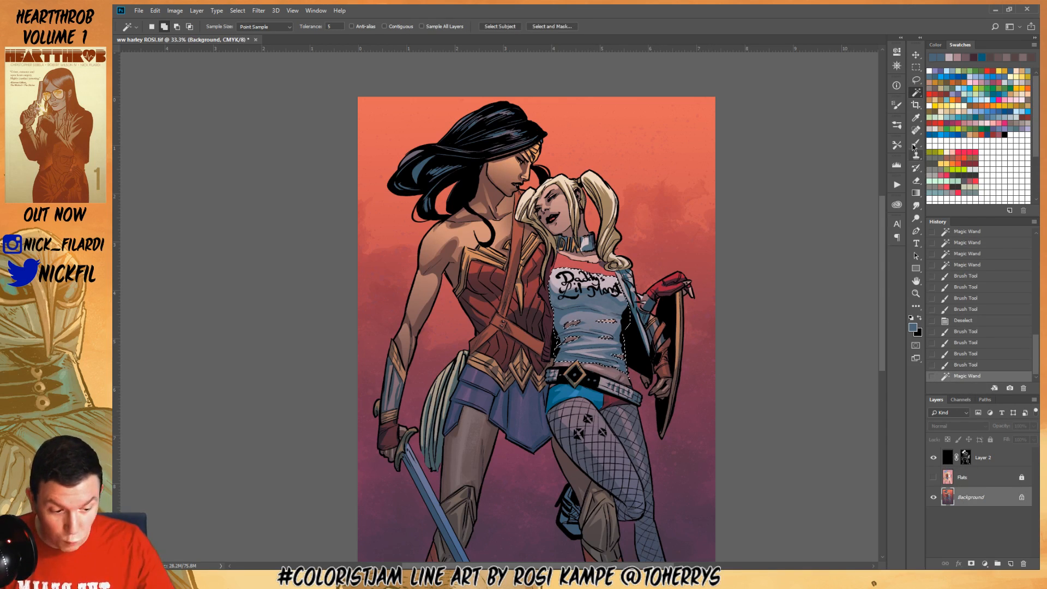
key("b")
mouse_move(576, 316)
left_mouse_down()
mouse_move(594, 345)
mouse_move(607, 321)
mouse_move(623, 337)
mouse_move(558, 340)
mouse_move(612, 329)
left_mouse_up()
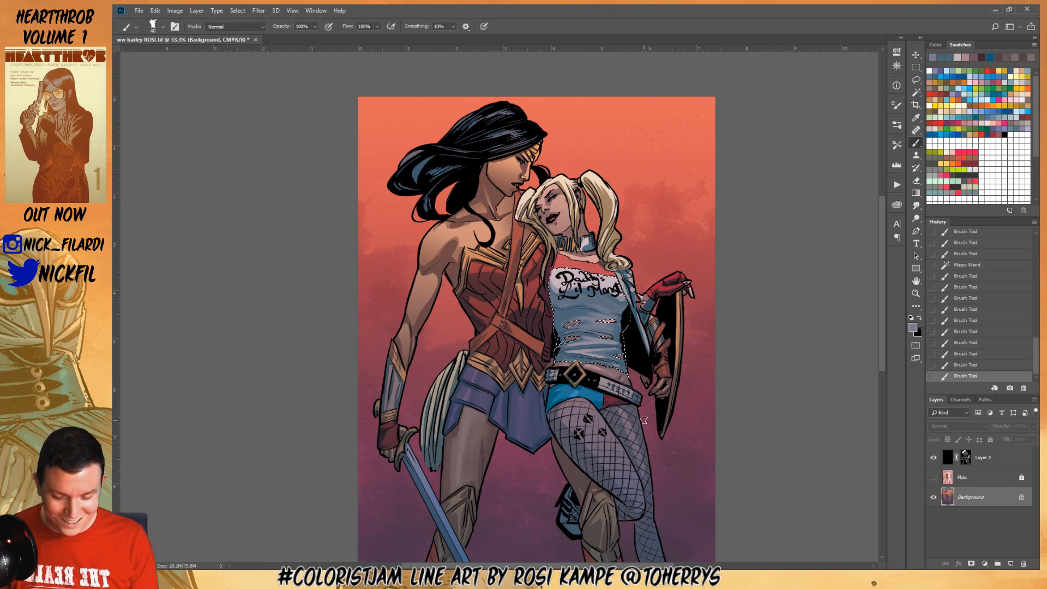
mouse_move(604, 336)
left_mouse_down()
mouse_move(622, 351)
mouse_move(606, 368)
mouse_move(600, 360)
left_mouse_up()
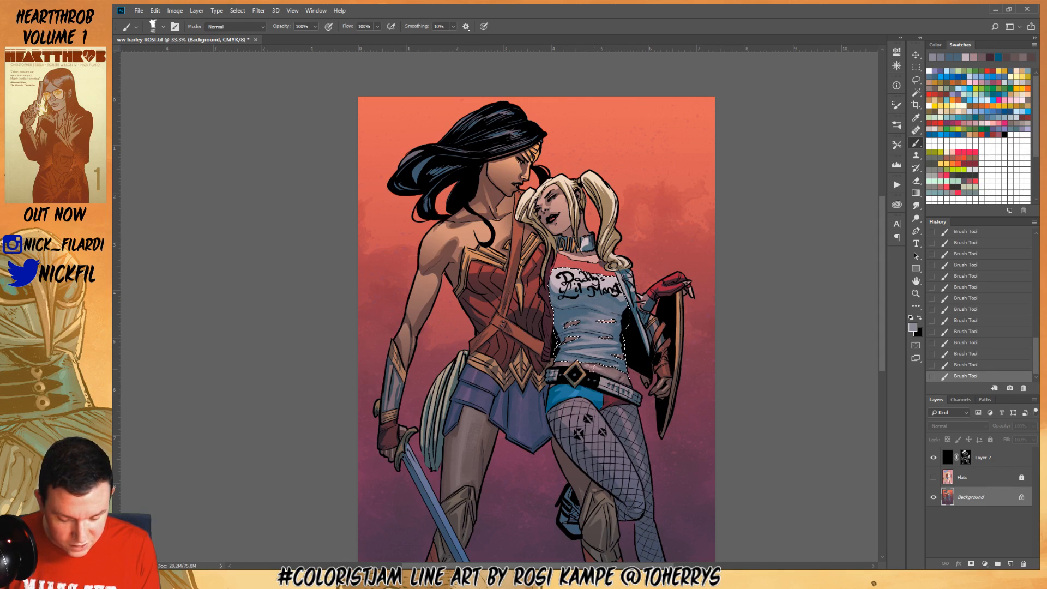
key("ctrl+d")
Outline the upper part of Harley's shirt around the lettering and subtract the red neckline from the selection
key("space")
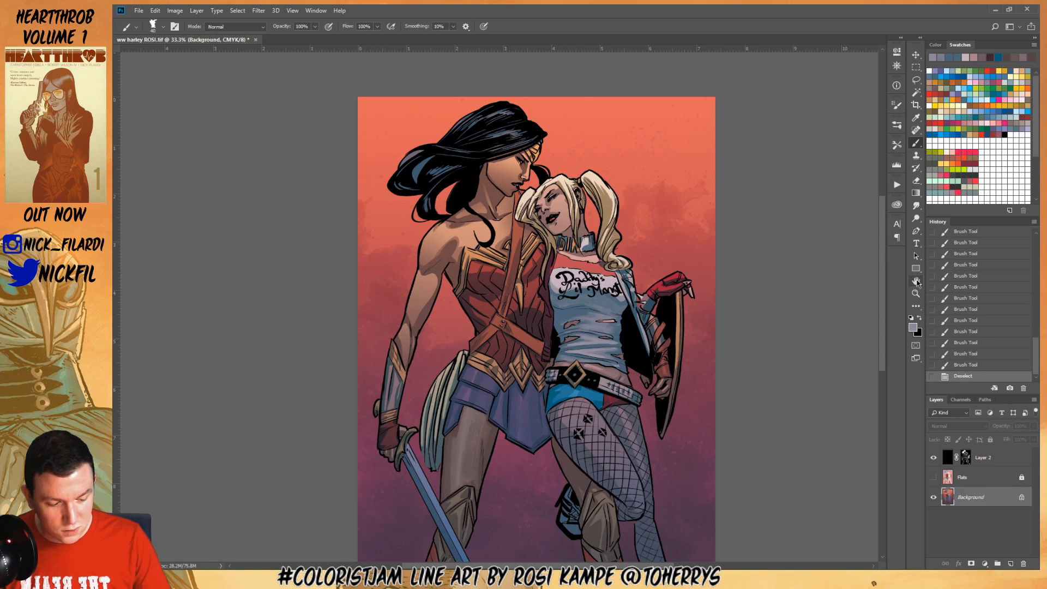
mouse_move(656, 341)
left_mouse_down()
mouse_move(666, 325)
mouse_move(714, 316)
mouse_move(681, 418)
mouse_move(696, 401)
mouse_move(722, 419)
left_mouse_up()
left_click(916, 80)
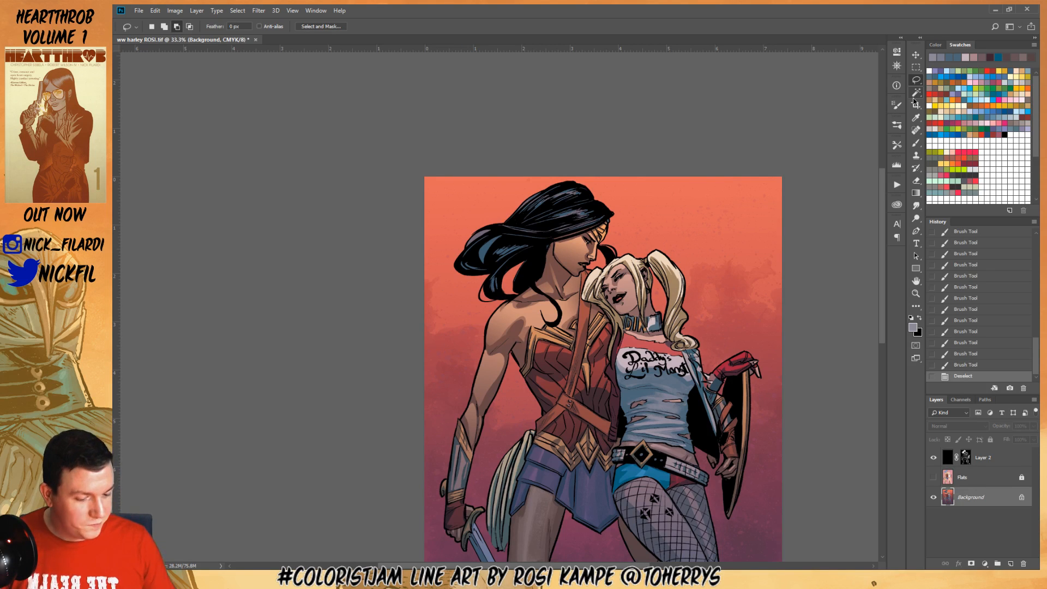
left_click(917, 280)
left_click_drag(714, 403, 634, 359)
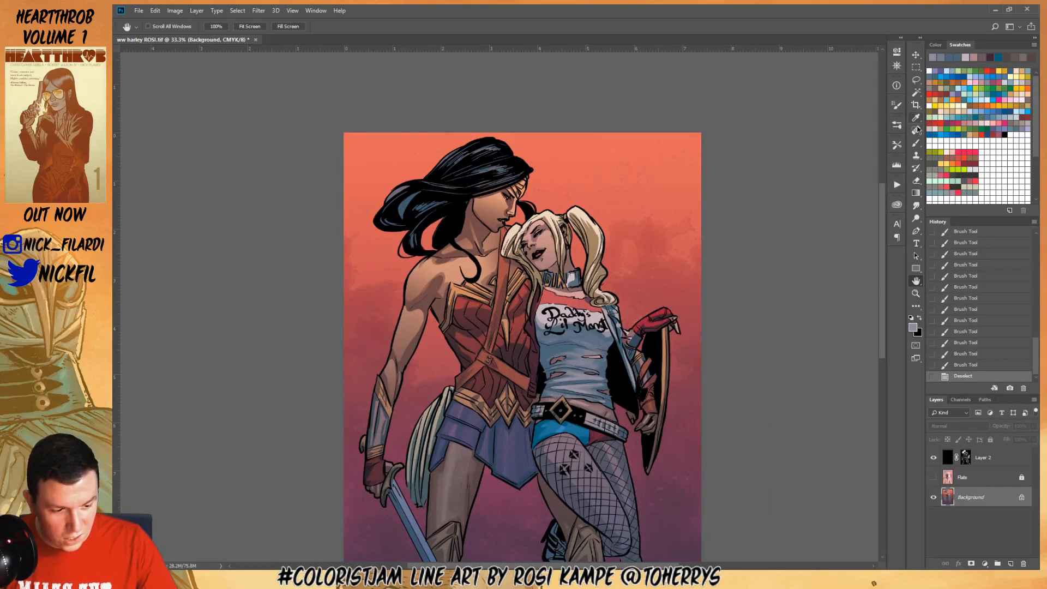
left_click(917, 80)
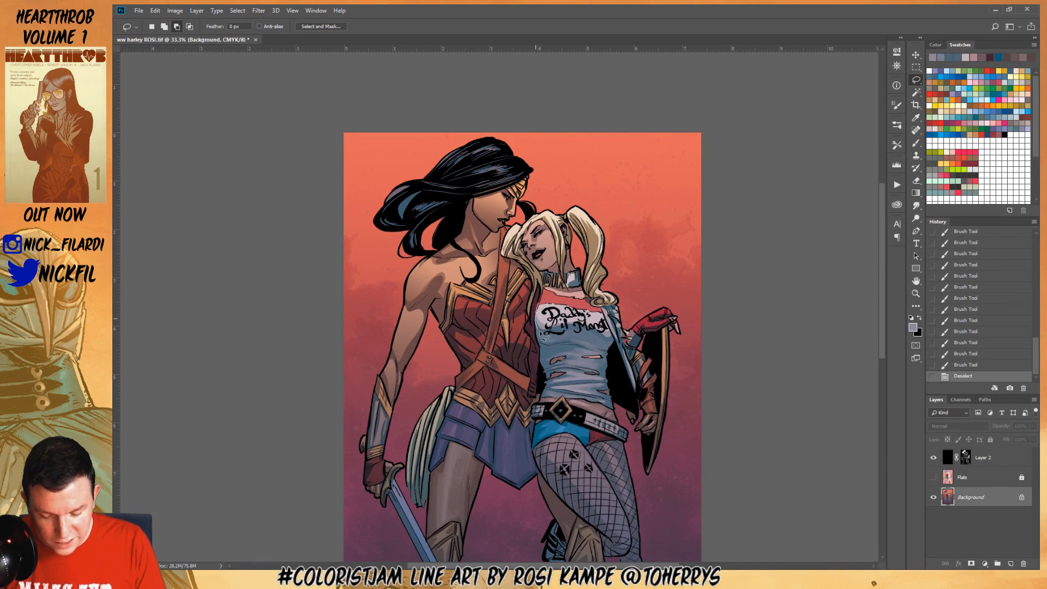
mouse_move(543, 334)
left_mouse_down()
mouse_move(618, 339)
mouse_move(607, 322)
mouse_move(540, 307)
left_mouse_up()
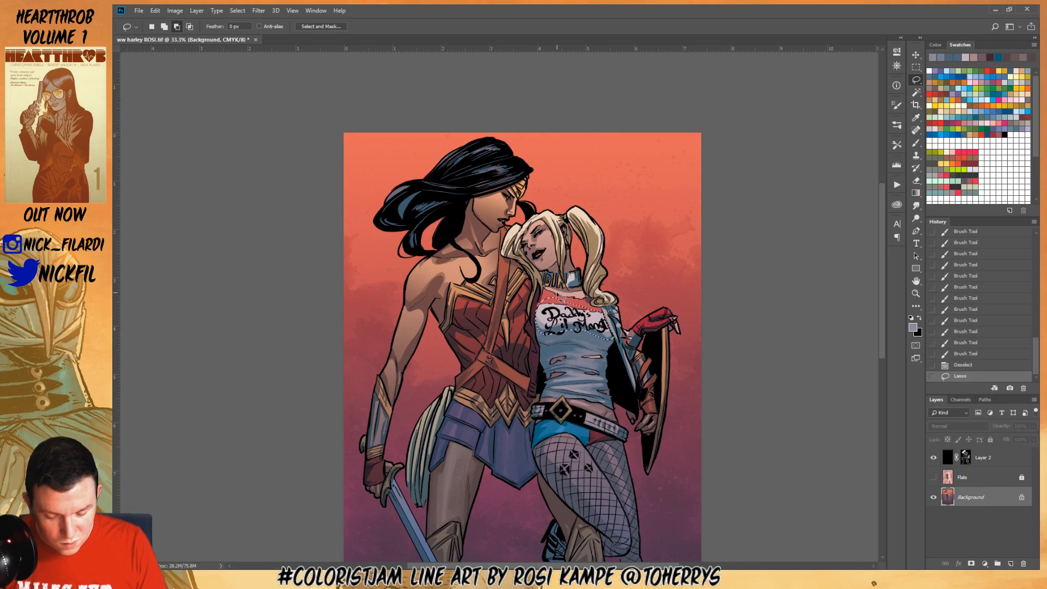
left_click(916, 92)
left_click(561, 303, "alt")
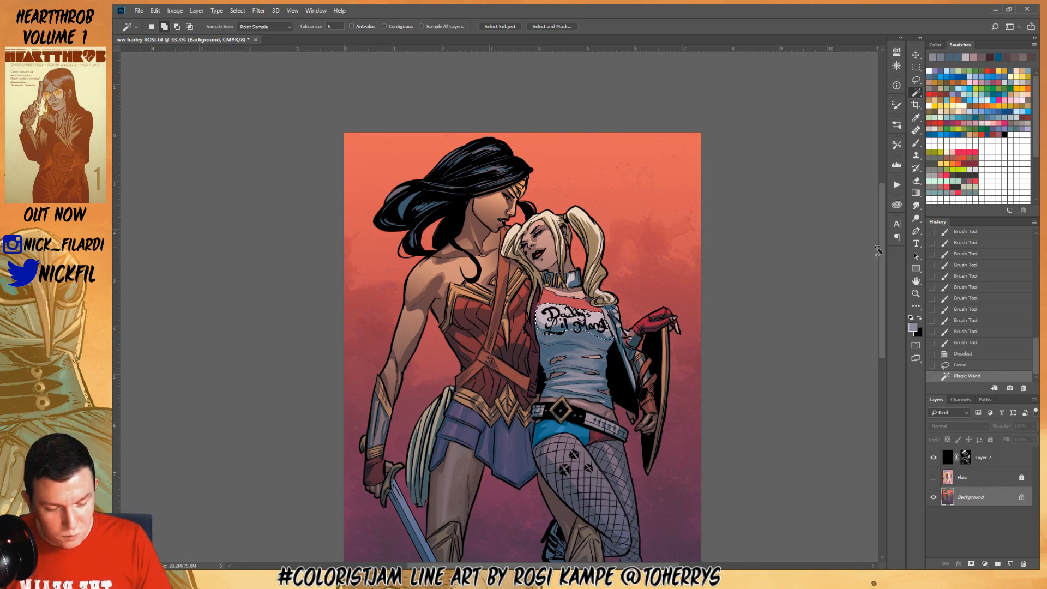
Lighten the selected upper shirt with two pale yellow radial gradients in Screen mode, and deselect
left_click(916, 193)
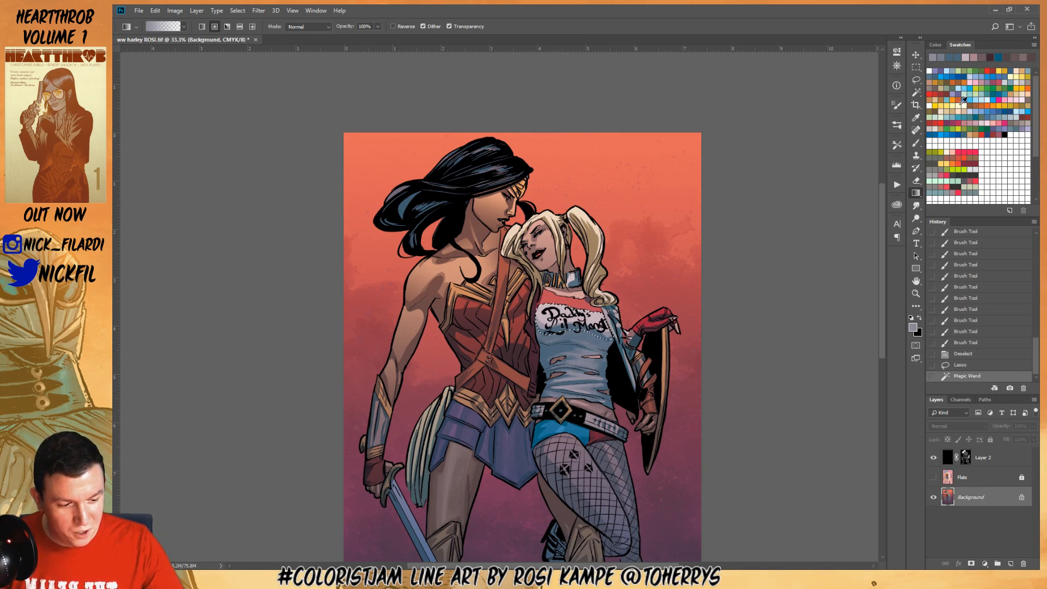
left_click(976, 89)
left_click(308, 26)
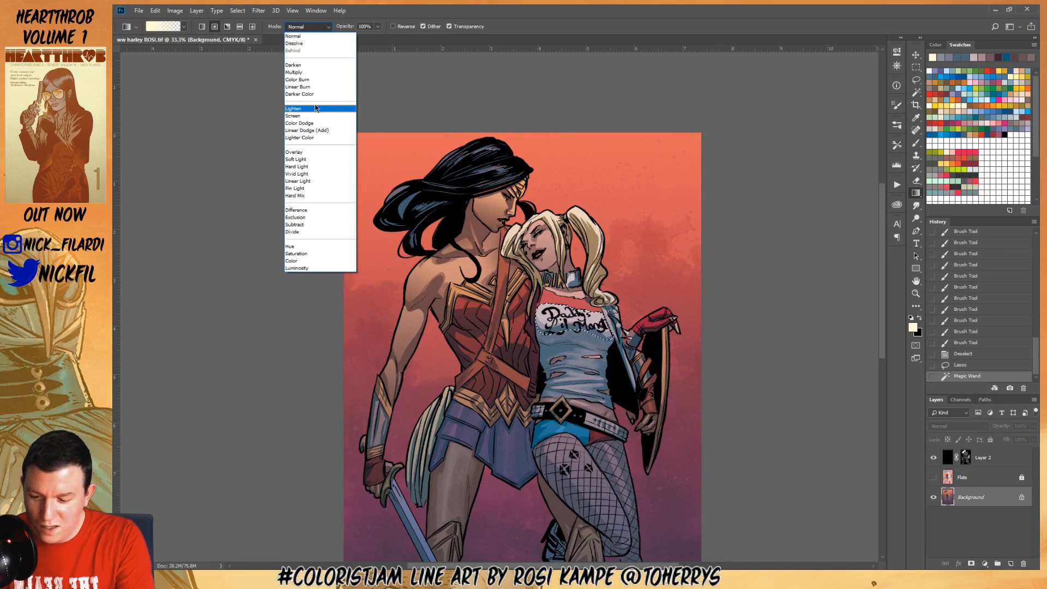
left_click(305, 109)
left_click_drag(526, 238, 573, 327)
left_click_drag(586, 273, 576, 330)
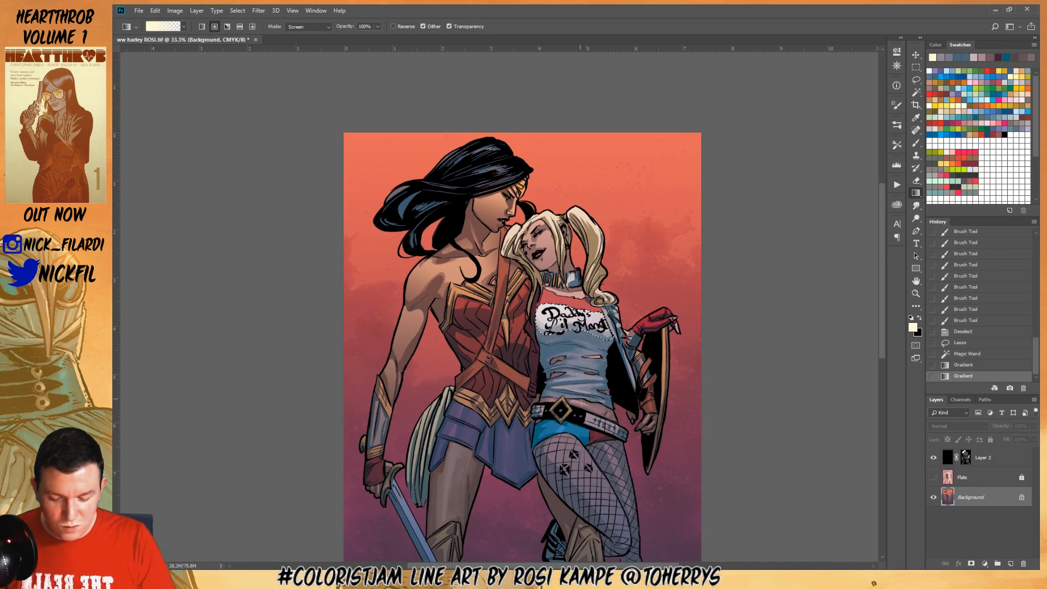
key("ctrl+d")
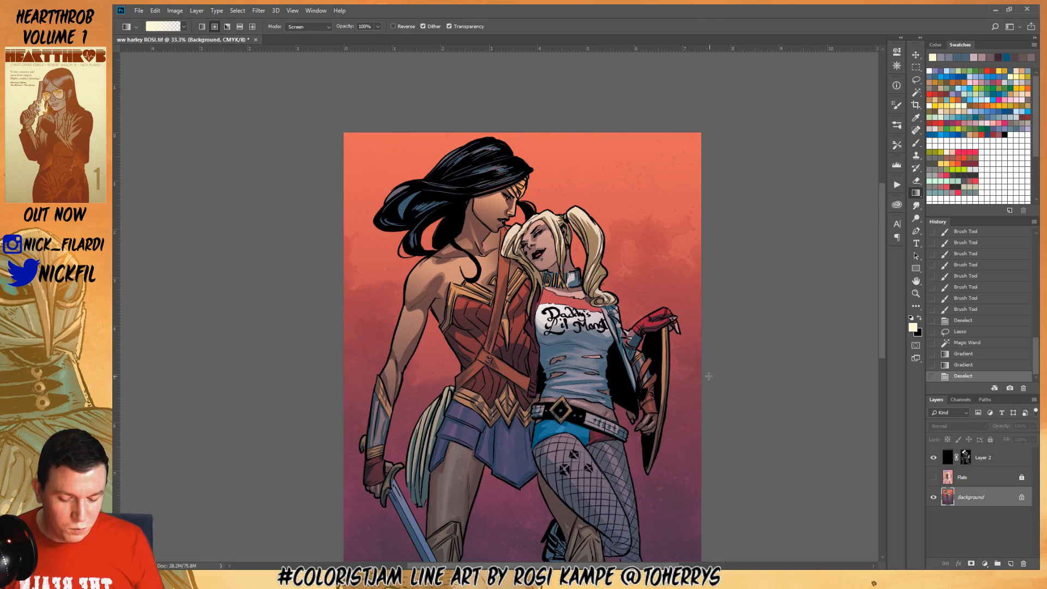
Restore the upper shirt selection, add another pale yellow radial gradient in Screen mode, and deselect
key("ctrl+z")
left_click_drag(660, 381, 605, 363)
key("ctrl+d")
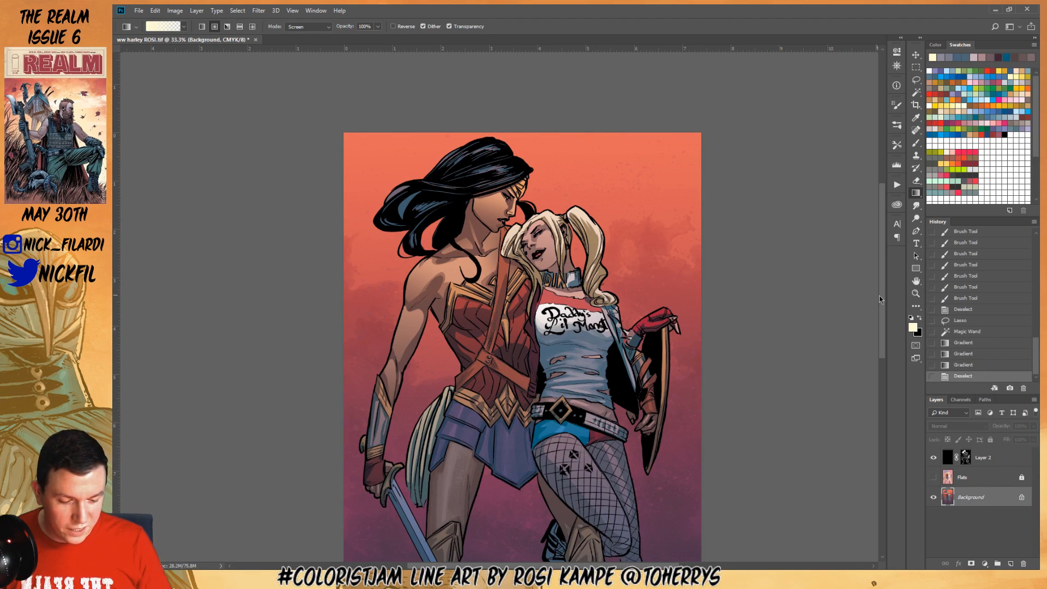
Brush reddish-brown tones sampled from Wonder Woman's chest strap along its length at 50% opacity
left_click(916, 80)
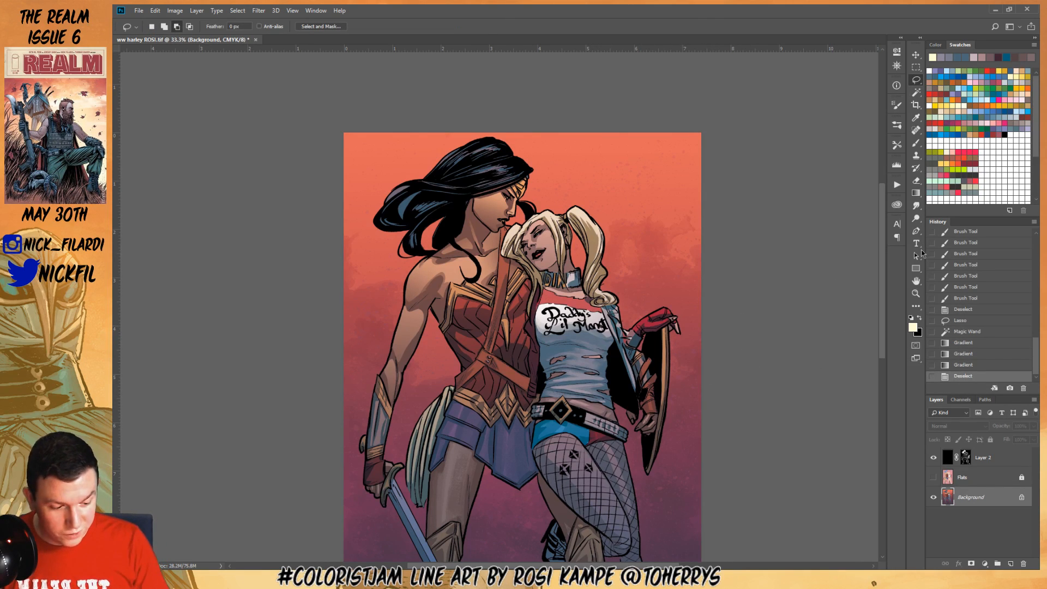
left_click(916, 281)
left_click_drag(659, 299, 723, 342)
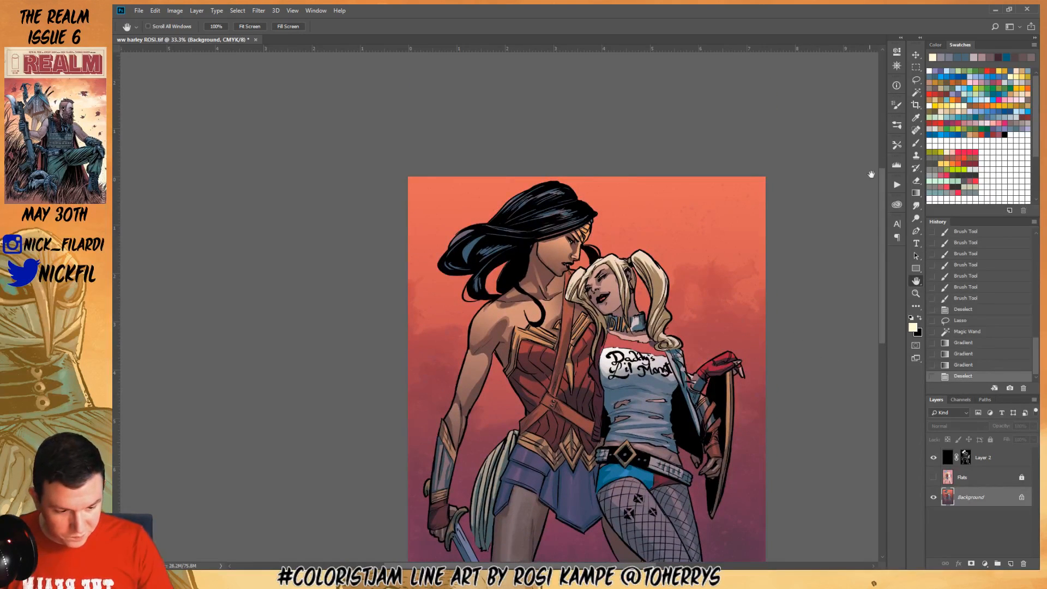
key("l")
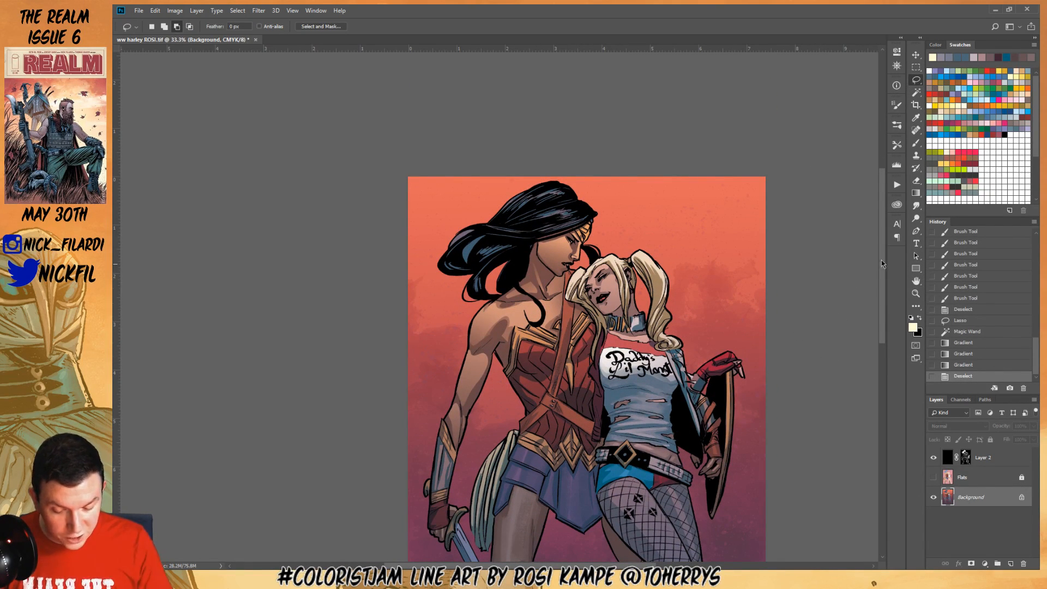
left_click(916, 143)
left_click(569, 317, "alt")
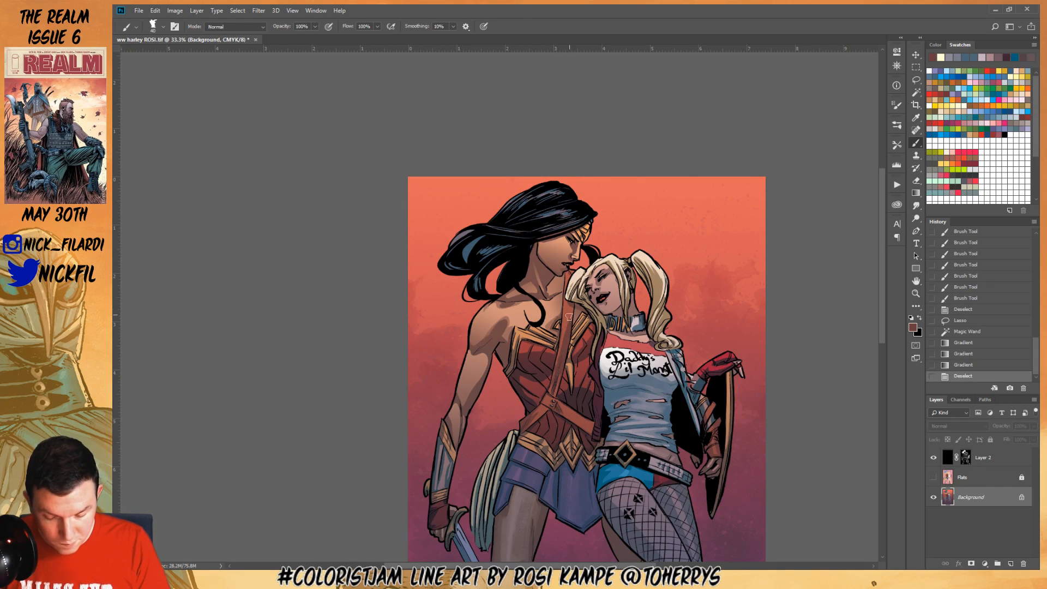
key("5")
mouse_move(571, 307)
left_mouse_down()
mouse_move(560, 360)
mouse_move(562, 349)
left_mouse_up()
left_click(568, 305, "alt")
left_click_drag(567, 307, 551, 382)
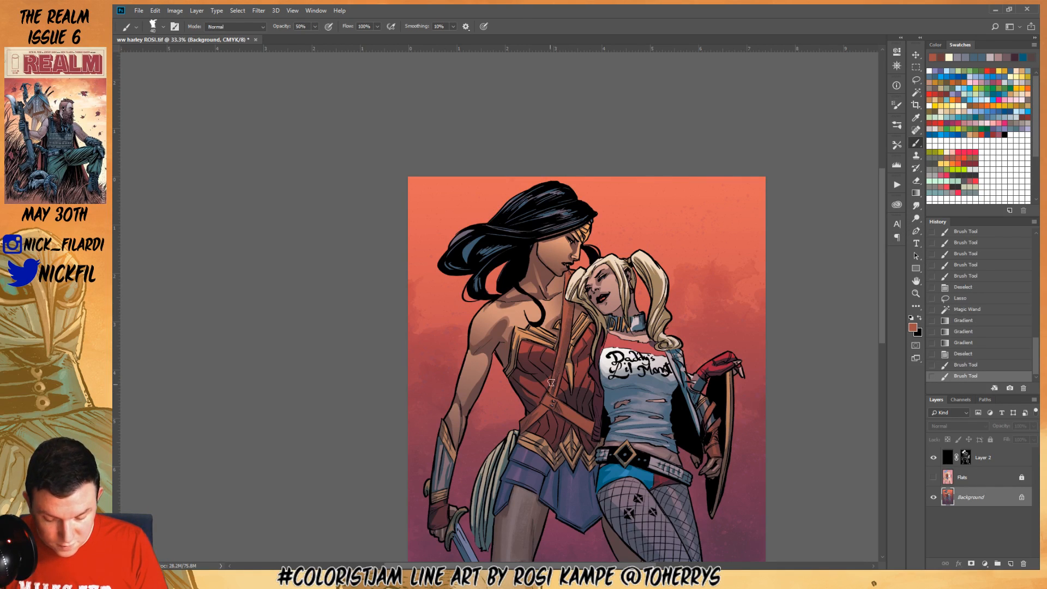
left_click_drag(568, 327, 553, 409)
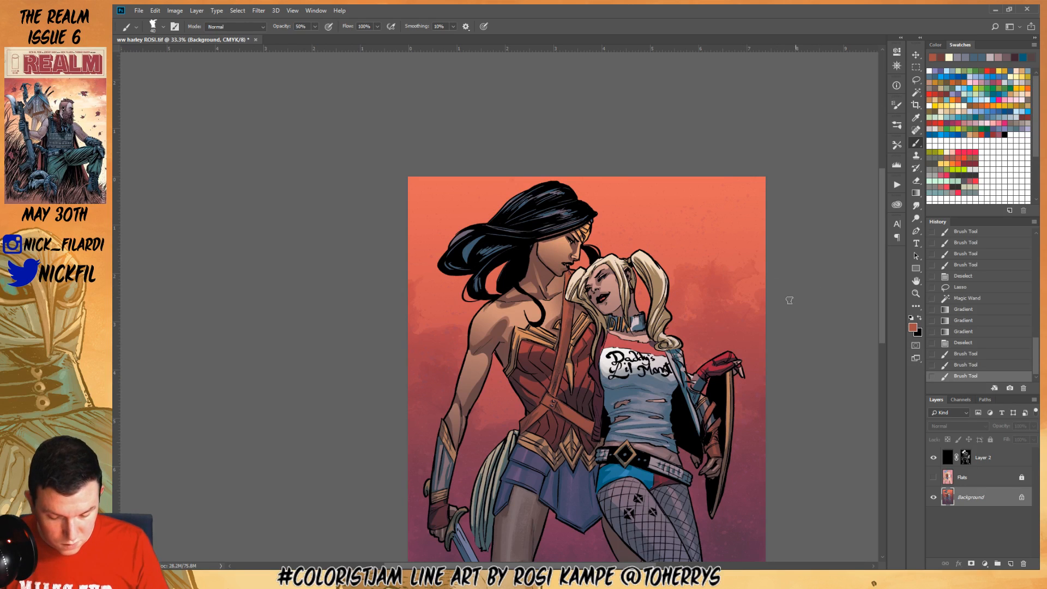
Select Harley's hair from the Flats layer, pencil white highlights onto it on the Background layer, and deselect
left_click(919, 91)
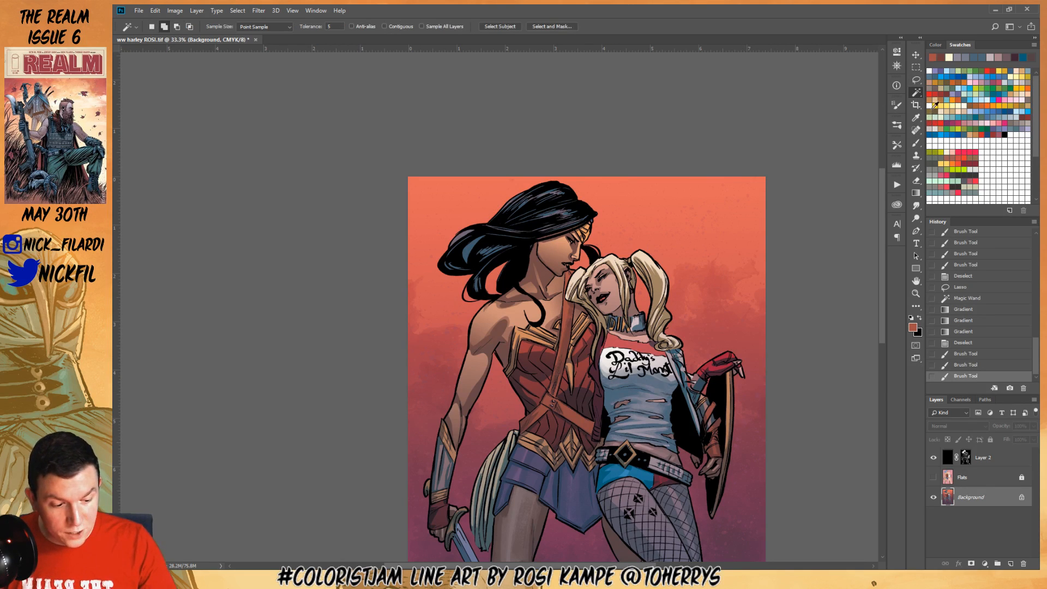
left_click(931, 107)
left_click(917, 144, "alt")
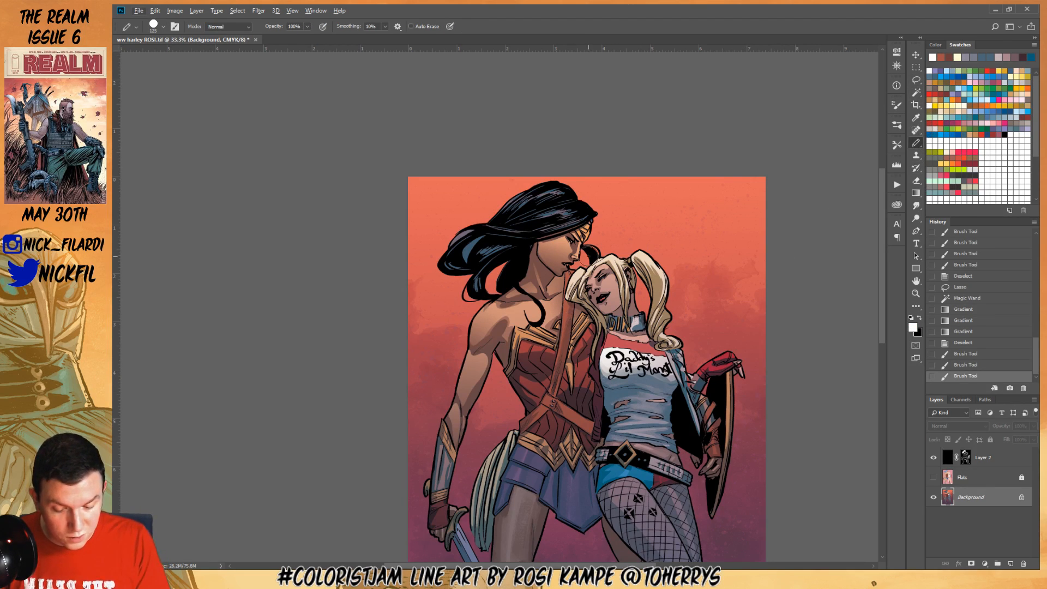
left_click(961, 479)
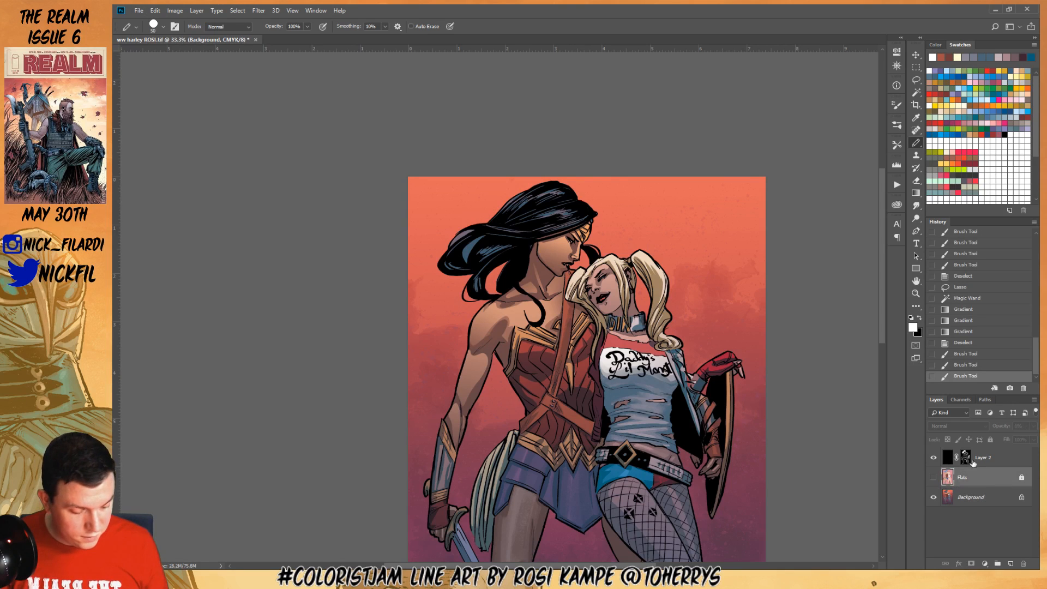
left_click(917, 92)
left_click(642, 264)
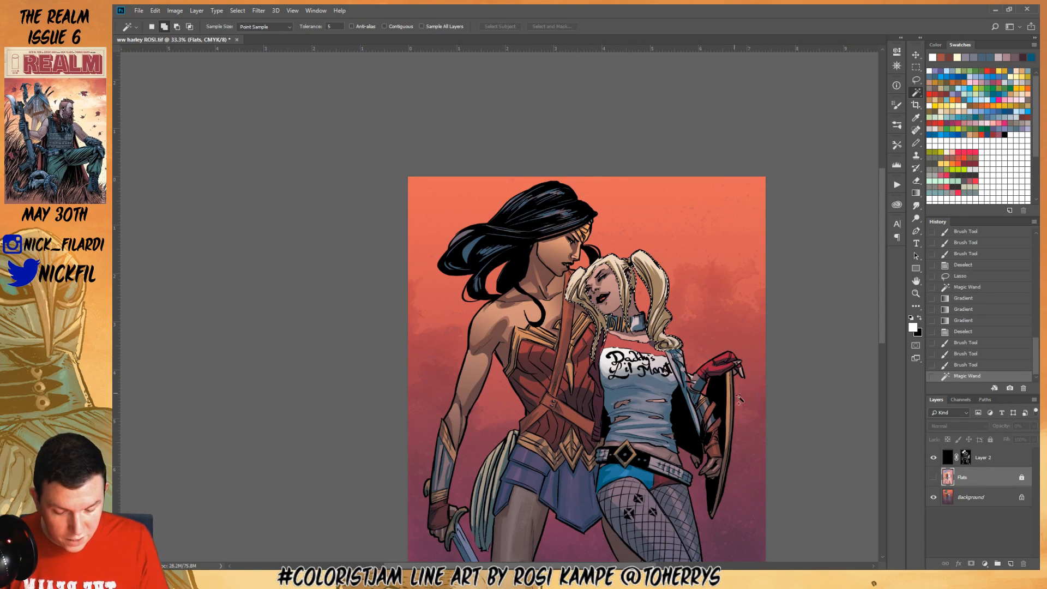
left_click(971, 497)
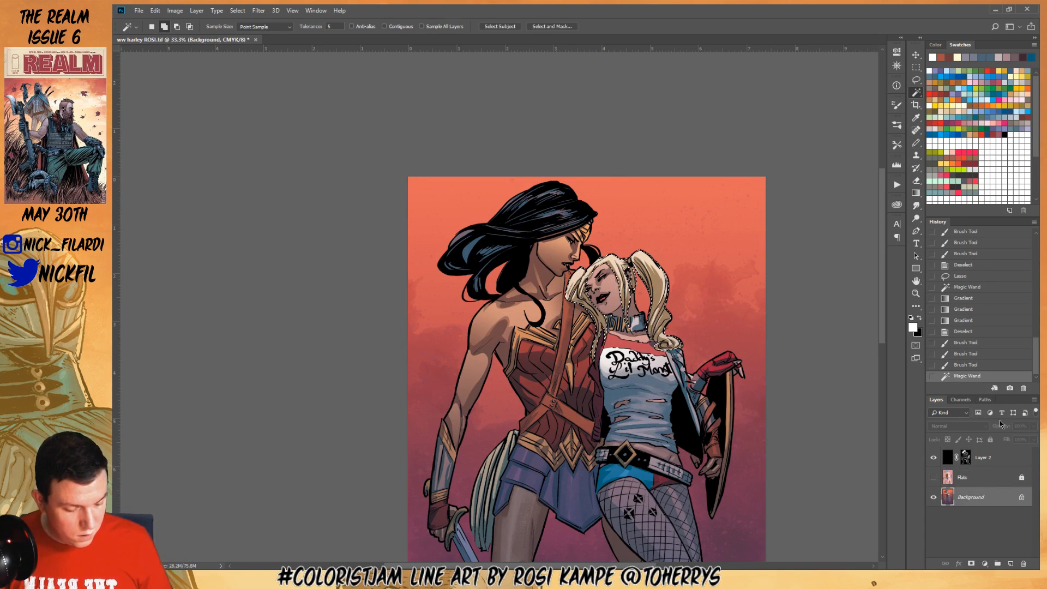
key("b")
mouse_move(572, 276)
left_mouse_down()
mouse_move(657, 253)
mouse_move(648, 249)
mouse_move(641, 257)
mouse_move(661, 273)
mouse_move(644, 255)
mouse_move(626, 277)
left_mouse_up()
key("ctrl+d")
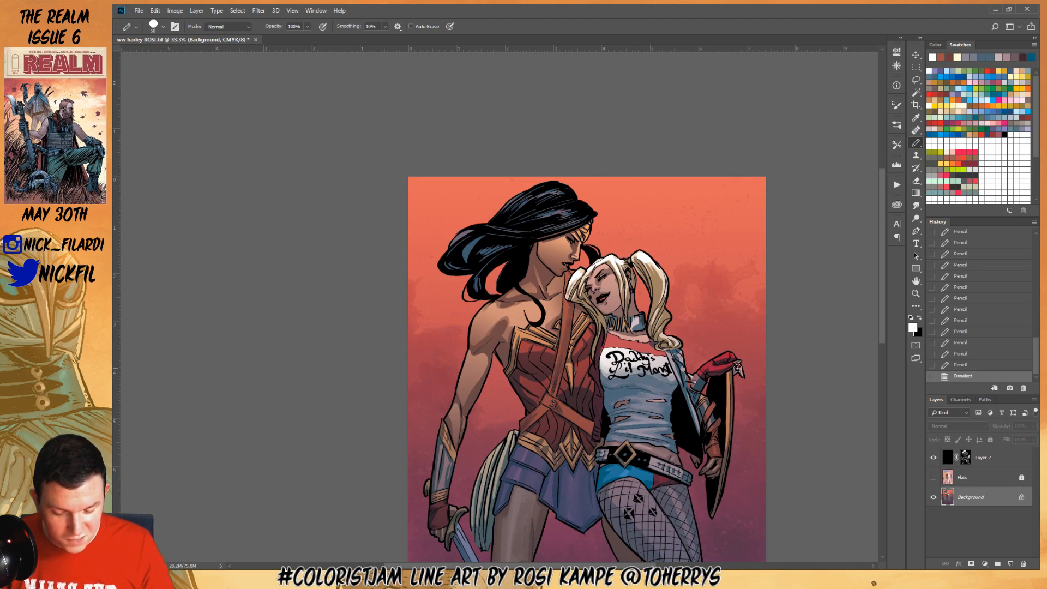
Soften the highlights on Harley's ponytail with Pencil strokes in a sampled light beige at 50% opacity
key("z")
left_click(632, 282)
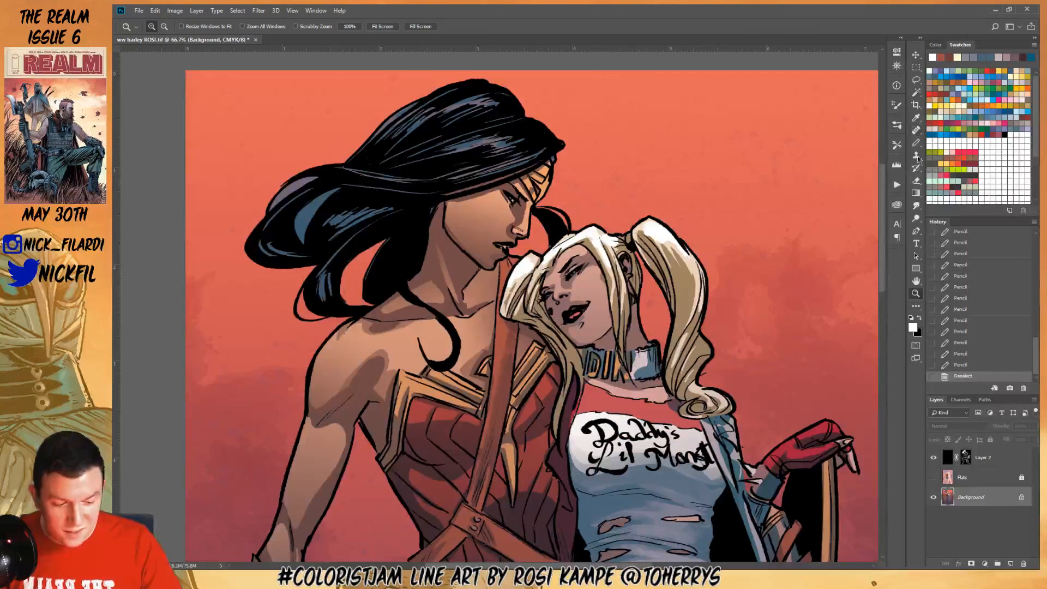
key("b")
left_click(643, 251, "alt")
key("5")
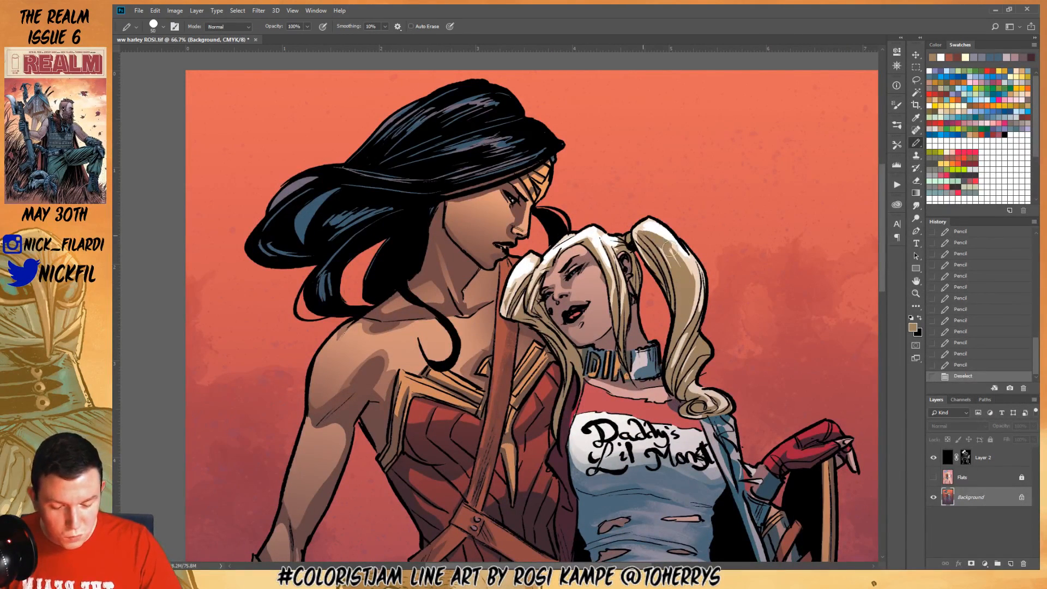
left_click(661, 247, "alt")
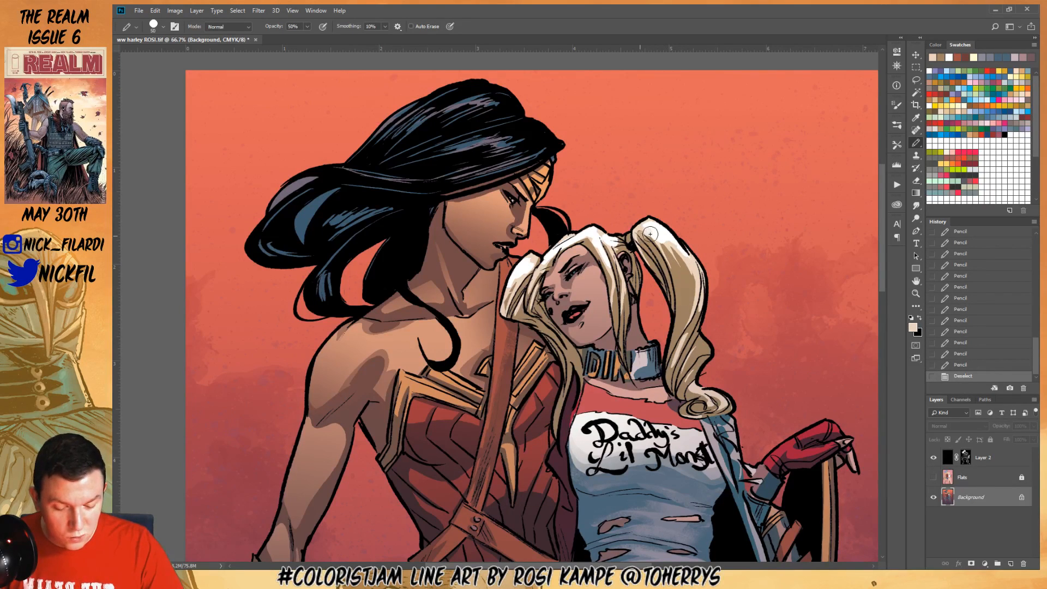
left_click_drag(690, 280, 677, 388)
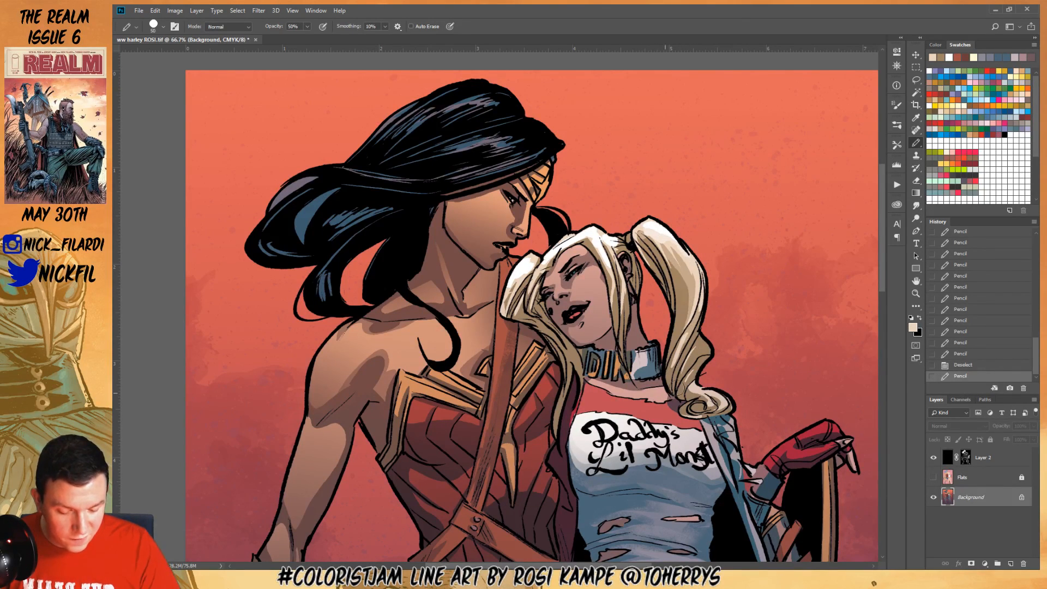
left_click_drag(698, 345, 691, 333)
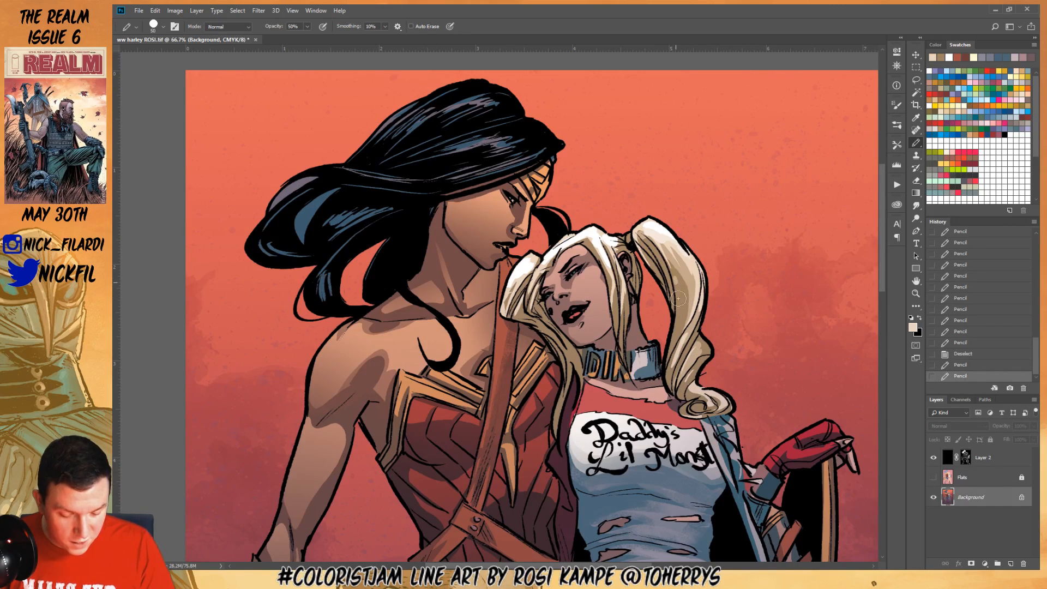
left_click_drag(678, 298, 675, 338)
Pencil the same light beige onto the hair strands framing Harley's face and the long lock over her shoulder
left_click_drag(619, 318, 622, 345)
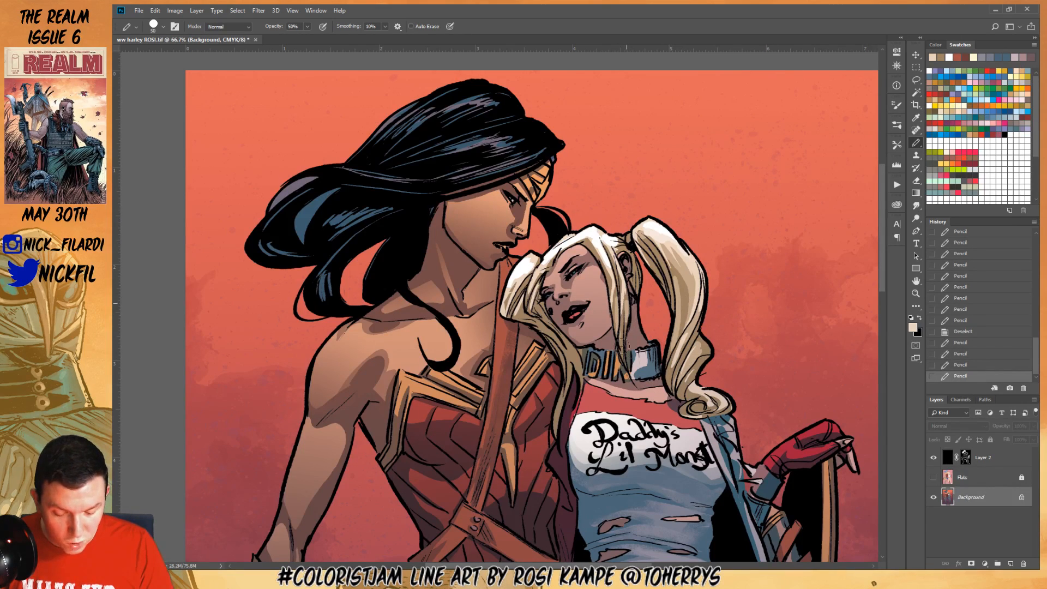
left_click_drag(628, 303, 632, 341)
mouse_move(631, 246)
left_mouse_down()
mouse_move(621, 232)
mouse_move(623, 248)
left_mouse_up()
mouse_move(538, 305)
left_mouse_down()
mouse_move(566, 355)
mouse_move(521, 317)
mouse_move(553, 332)
mouse_move(575, 362)
mouse_move(565, 393)
left_mouse_up()
left_click_drag(561, 334, 573, 364)
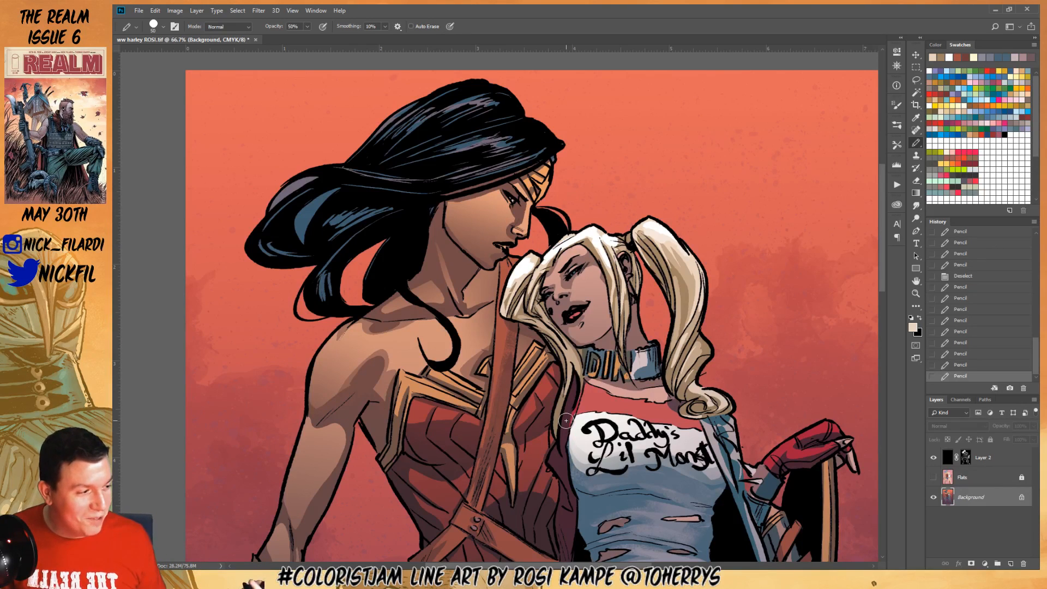
Sample a darker tan from Harley's hair and pencil shading onto the lower ponytail and its curl
key("z")
left_click(640, 353, "alt")
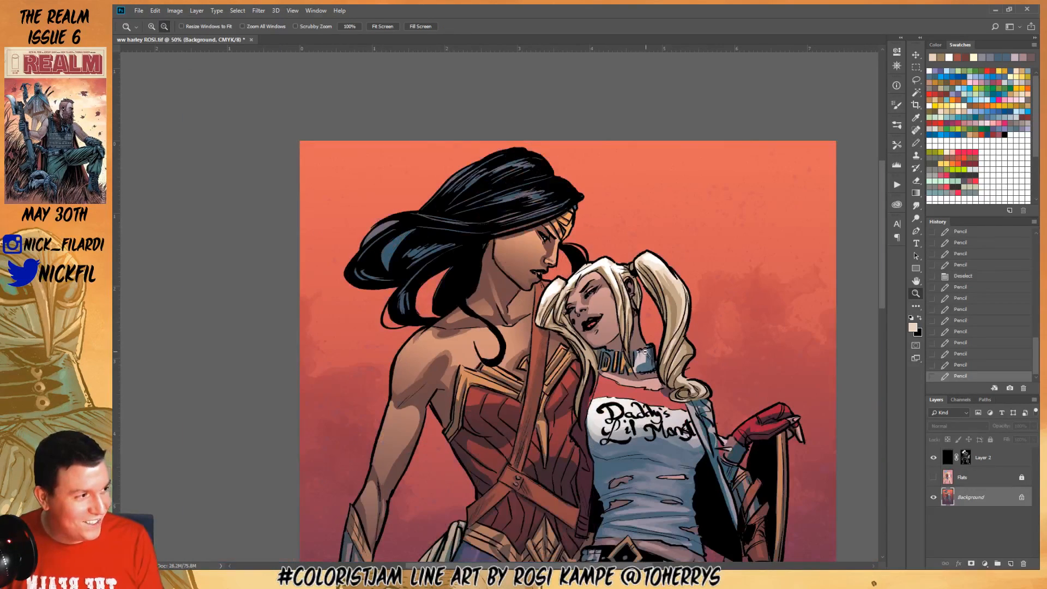
key("space")
left_click_drag(648, 360, 640, 287)
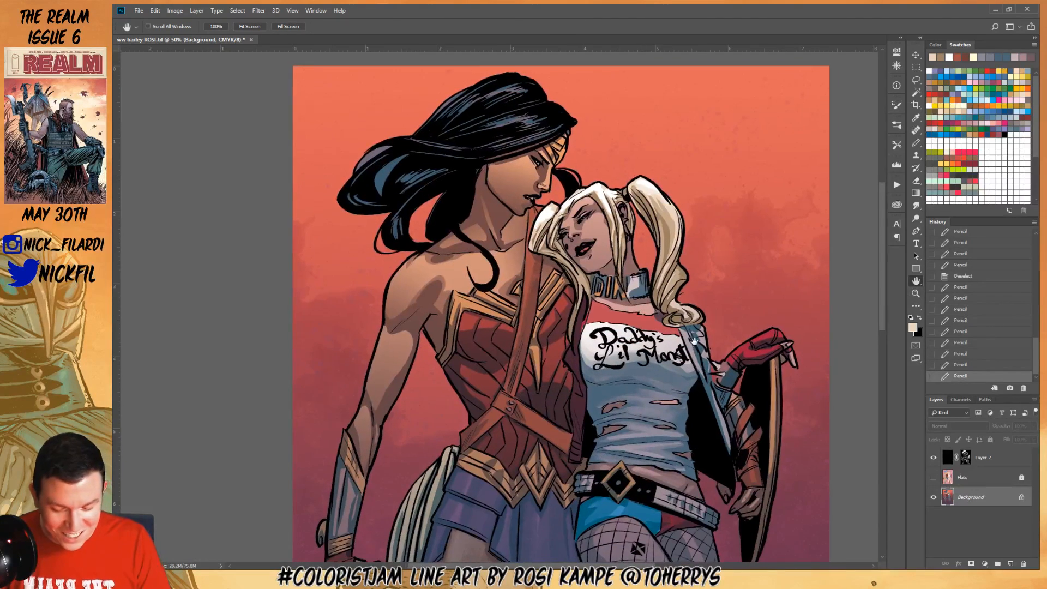
left_click_drag(687, 331, 682, 407)
left_click(916, 143)
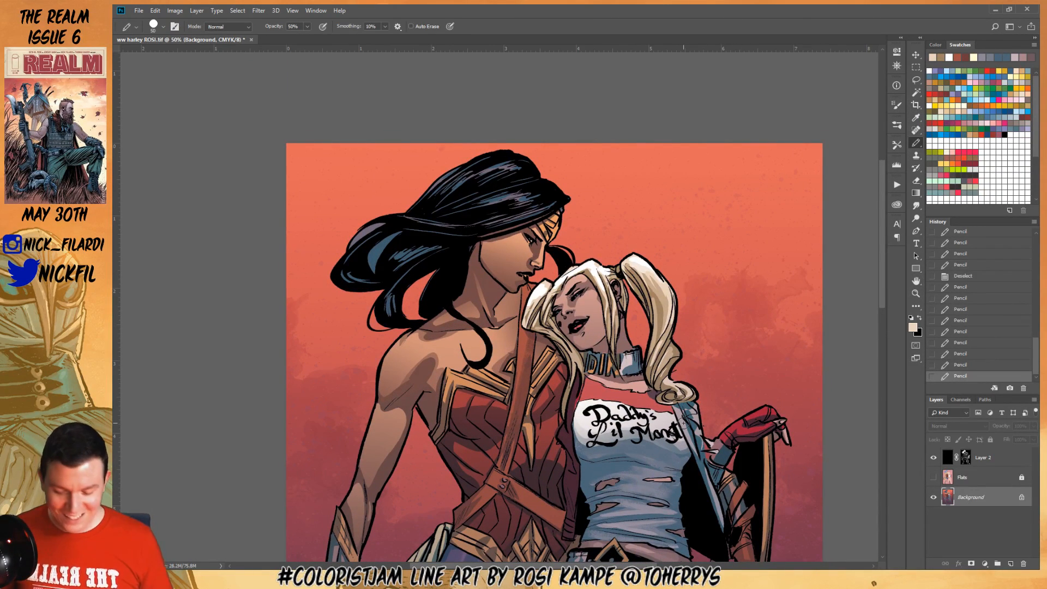
left_click(652, 369, "alt")
mouse_move(651, 367)
left_mouse_down()
mouse_move(662, 337)
mouse_move(674, 349)
left_mouse_up()
mouse_move(658, 369)
left_mouse_down()
mouse_move(677, 379)
mouse_move(664, 384)
mouse_move(678, 385)
mouse_move(666, 384)
mouse_move(696, 395)
left_mouse_up()
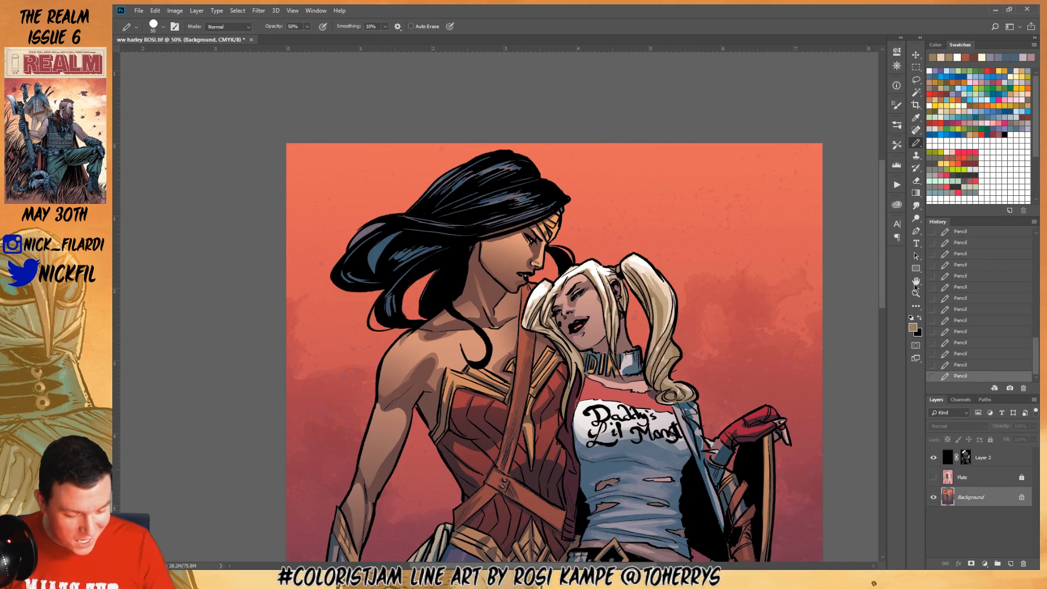
Sample white from Harley's hair and pencil more highlights onto it at 100% opacity
left_click(916, 293)
left_click(591, 383, "alt")
left_click(922, 144)
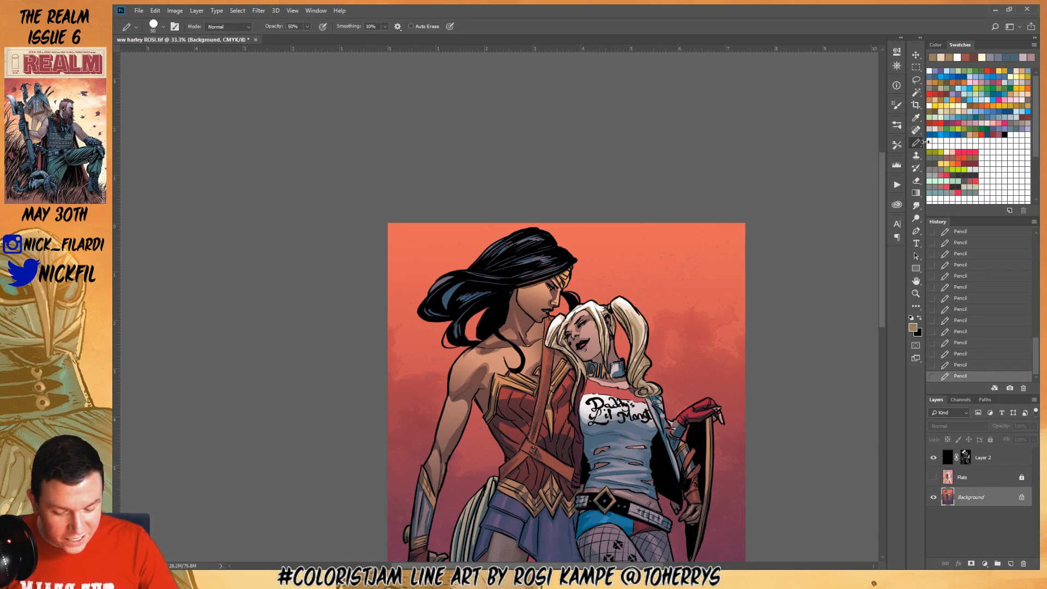
left_click(588, 305, "alt")
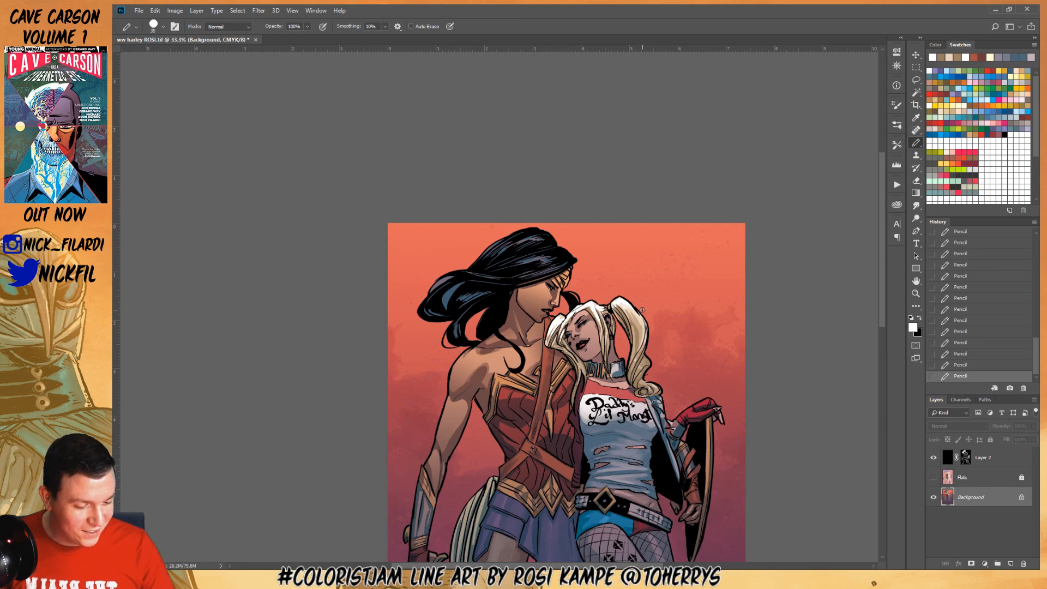
key("h")
mouse_move(673, 304)
left_mouse_down()
mouse_move(692, 323)
mouse_move(678, 308)
left_mouse_up()
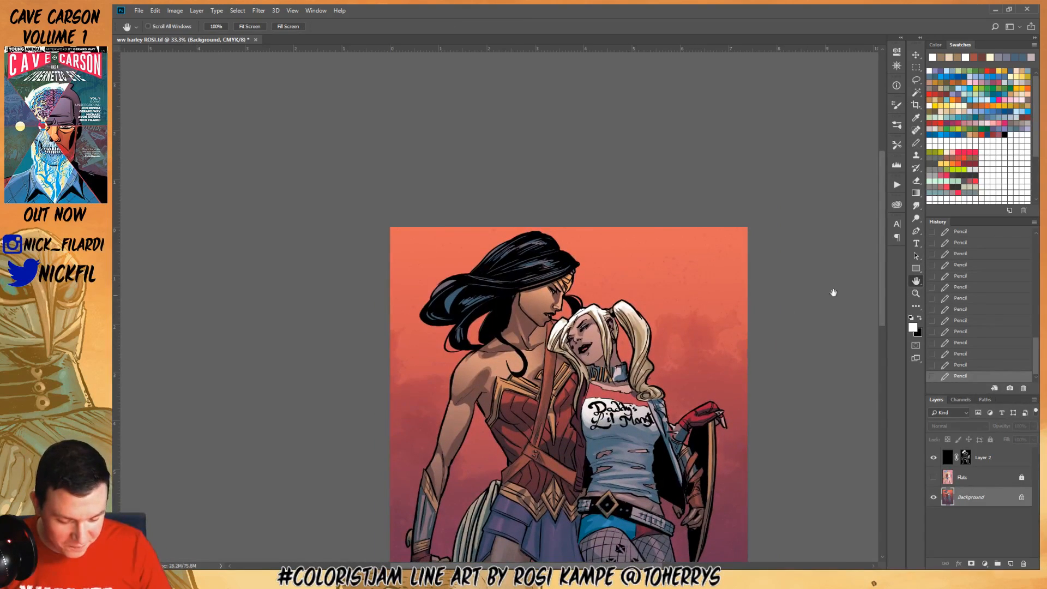
Select the lettering on Harley's collar, fill it with red, and fade the fill
left_click(917, 80)
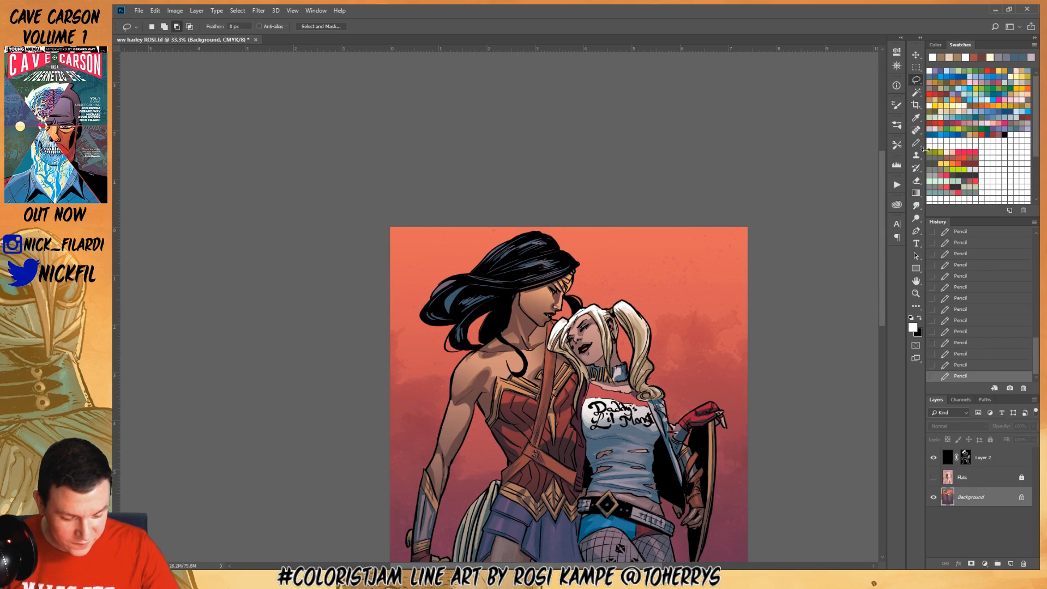
left_click(917, 293)
left_click(641, 321)
left_click(916, 93)
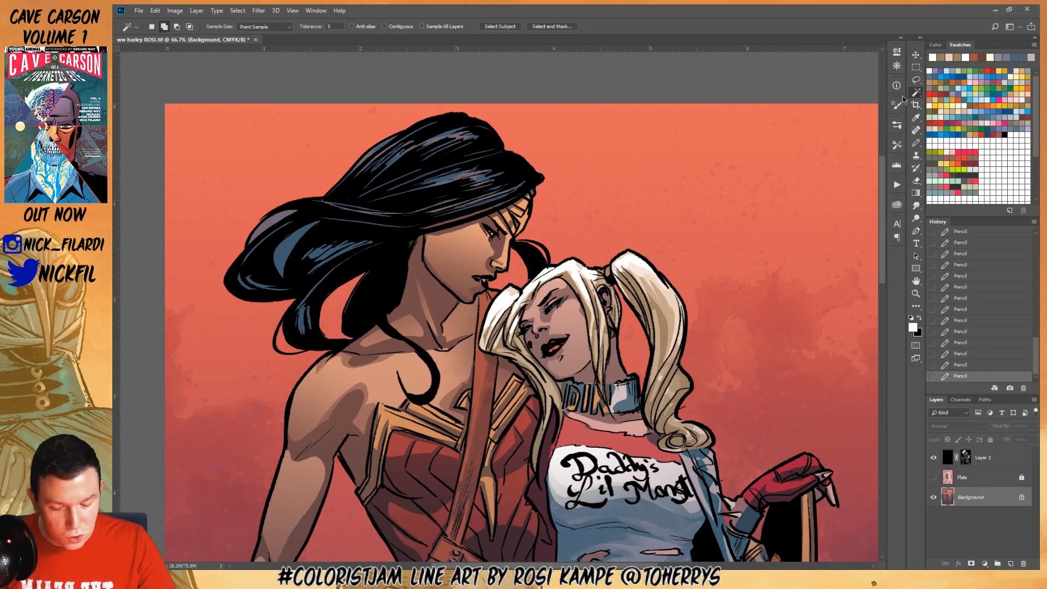
left_click(572, 398)
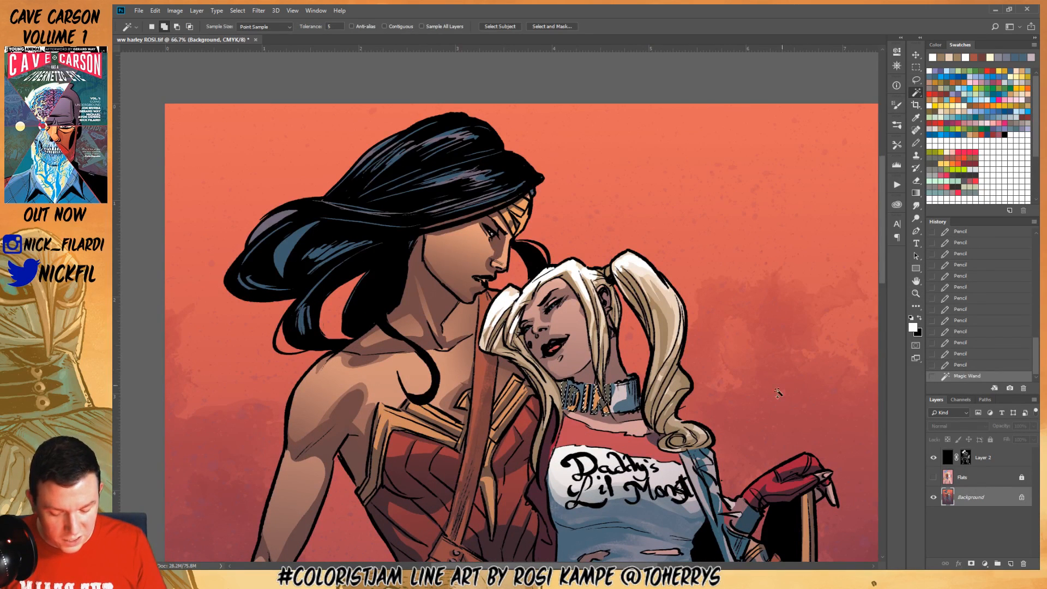
left_click(988, 69)
key("alt+BackSpace")
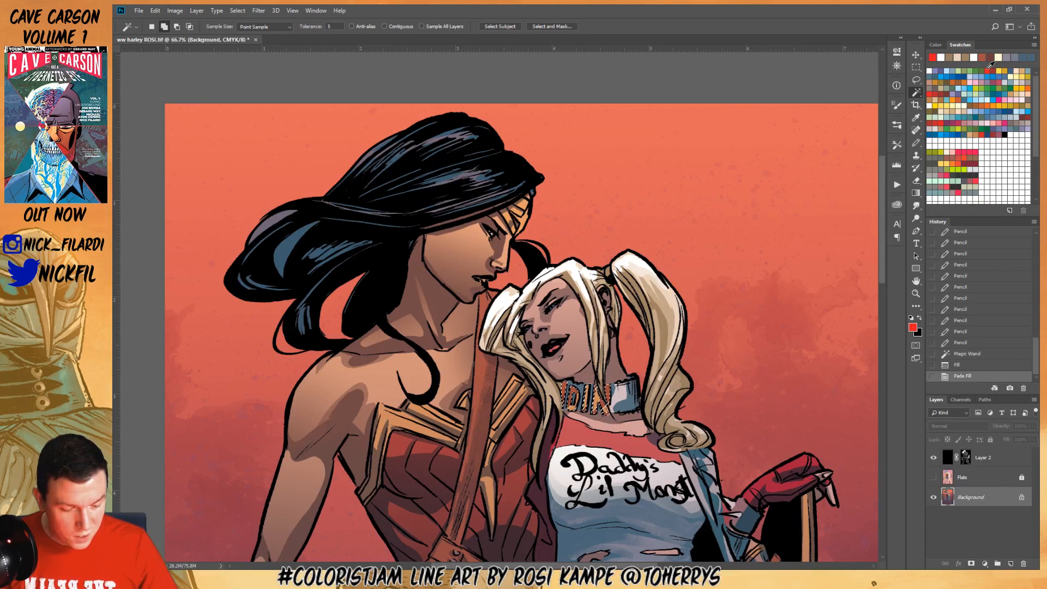
left_click(916, 295)
left_click(728, 417, "alt")
left_click(728, 417, "alt")
left_click(728, 416, "alt")
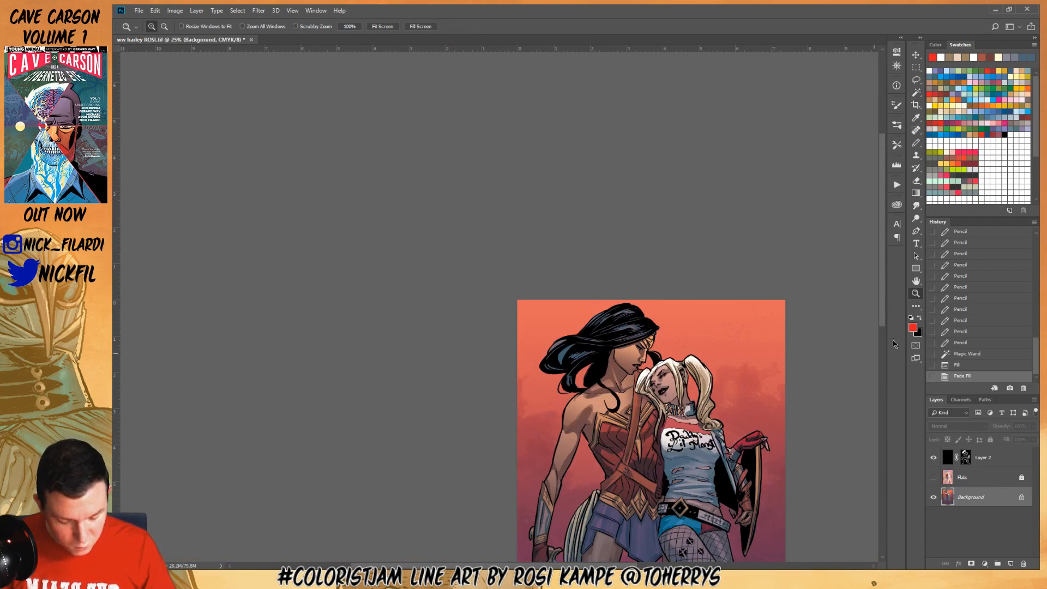
left_click(916, 281)
left_click_drag(742, 436, 696, 357)
key("ctrl+d")
left_click(917, 293)
left_click(601, 345)
left_click(601, 346)
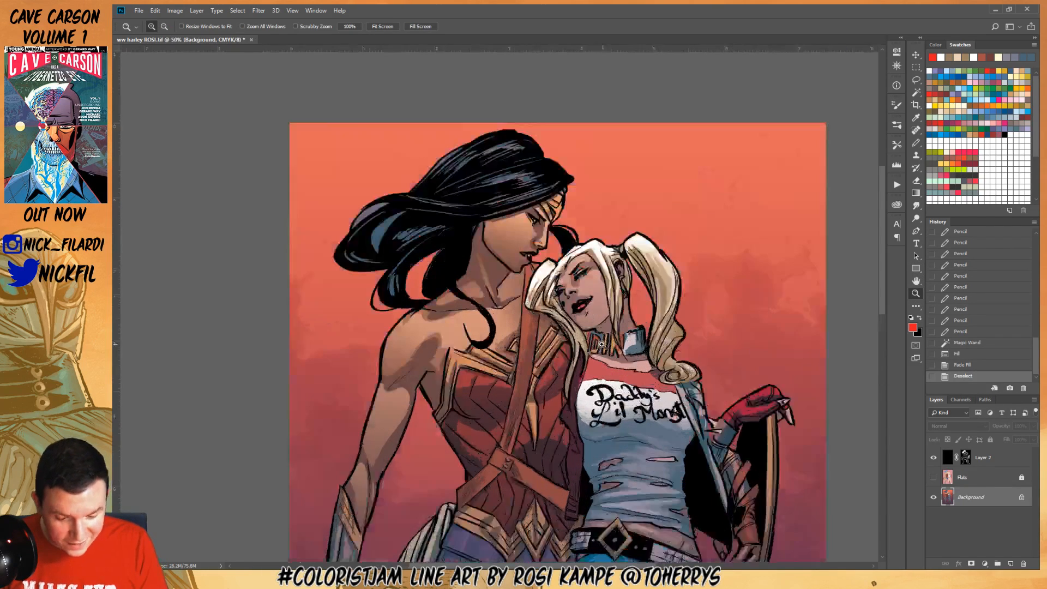
left_click(600, 344)
key("ctrl+z")
Sample orange from Harley's collar and, with nothing selected, pencil highlights in Screen mode onto its lettering, undoing the last stroke
left_click(916, 92)
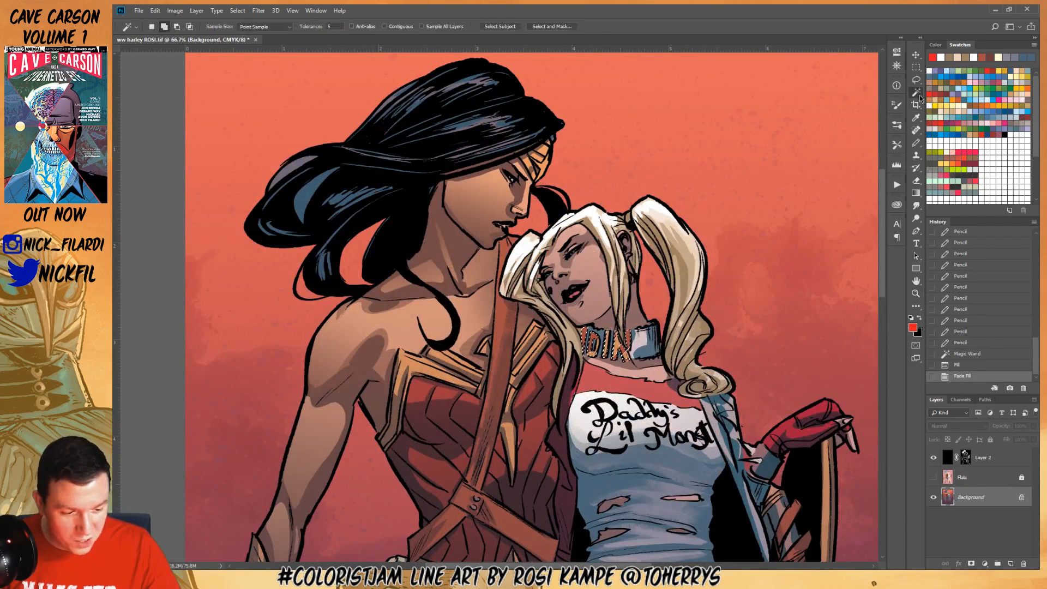
left_click(917, 142)
left_click(624, 353, "alt")
key("bracketleft")
key("bracketleft")
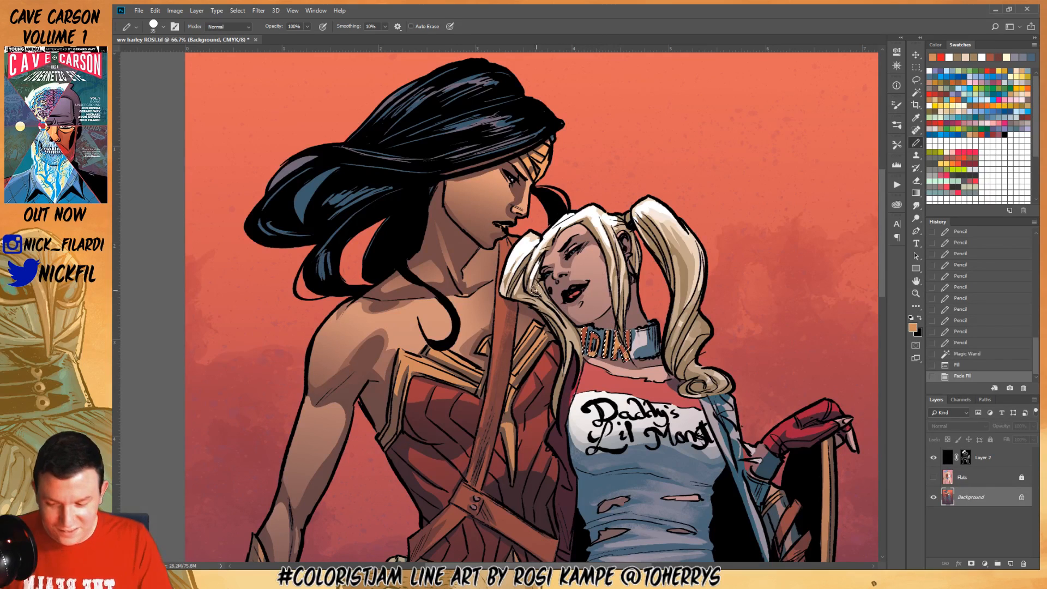
left_click(232, 26)
left_click(229, 124)
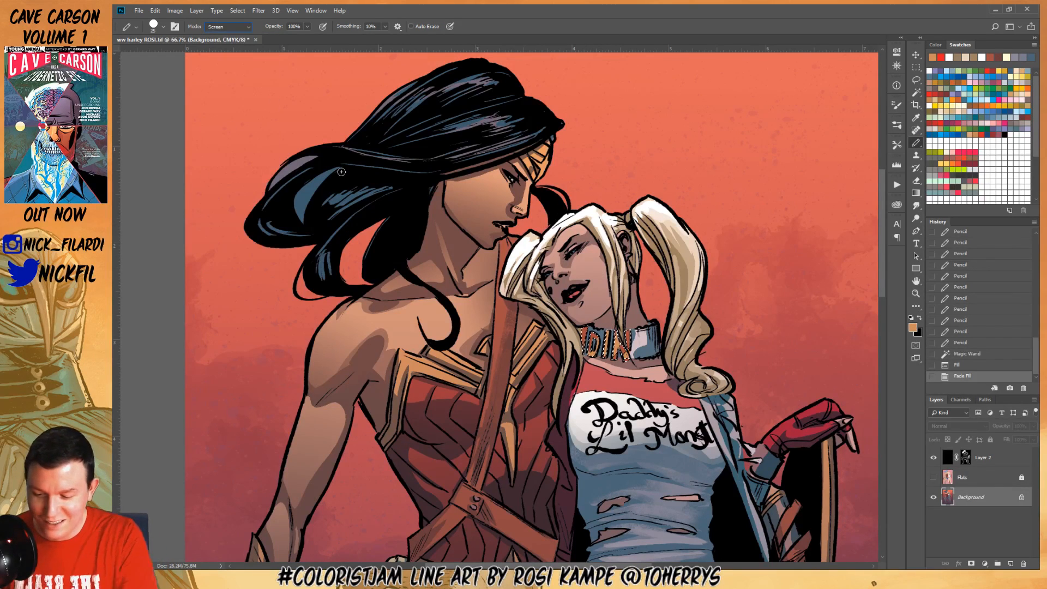
key("ctrl+d")
mouse_move(596, 338)
left_mouse_down()
mouse_move(597, 378)
mouse_move(615, 333)
mouse_move(594, 337)
mouse_move(591, 354)
mouse_move(617, 345)
mouse_move(609, 355)
mouse_move(608, 333)
mouse_move(642, 334)
left_mouse_up()
left_click(598, 337, "alt")
key("ctrl+z")
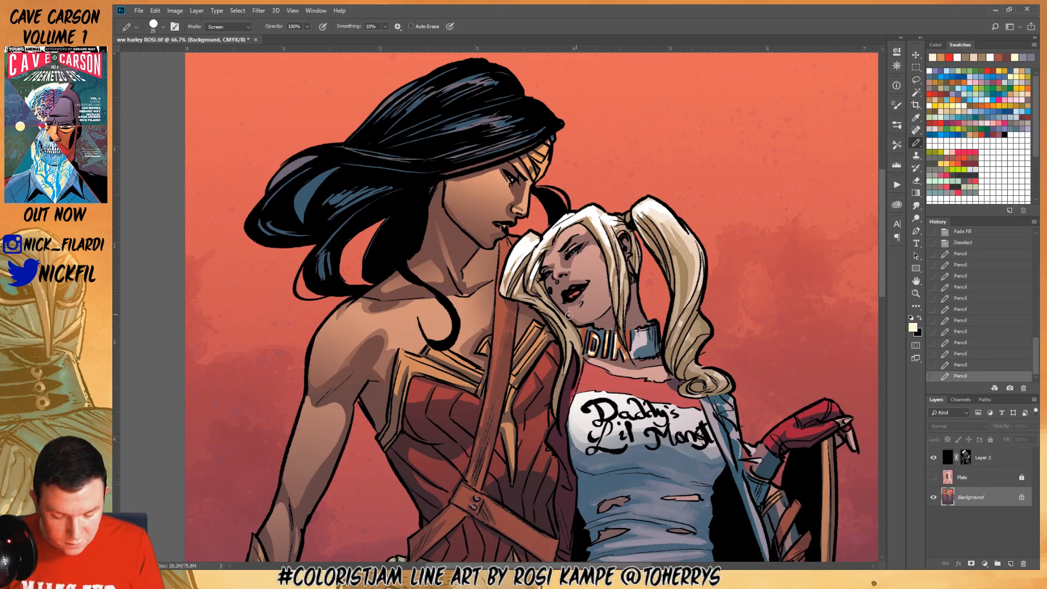
Sample light grey from the collar's metal clasp and pencil highlights onto it at 50% opacity, restoring 100% when done
left_click(642, 340, "alt")
key("5")
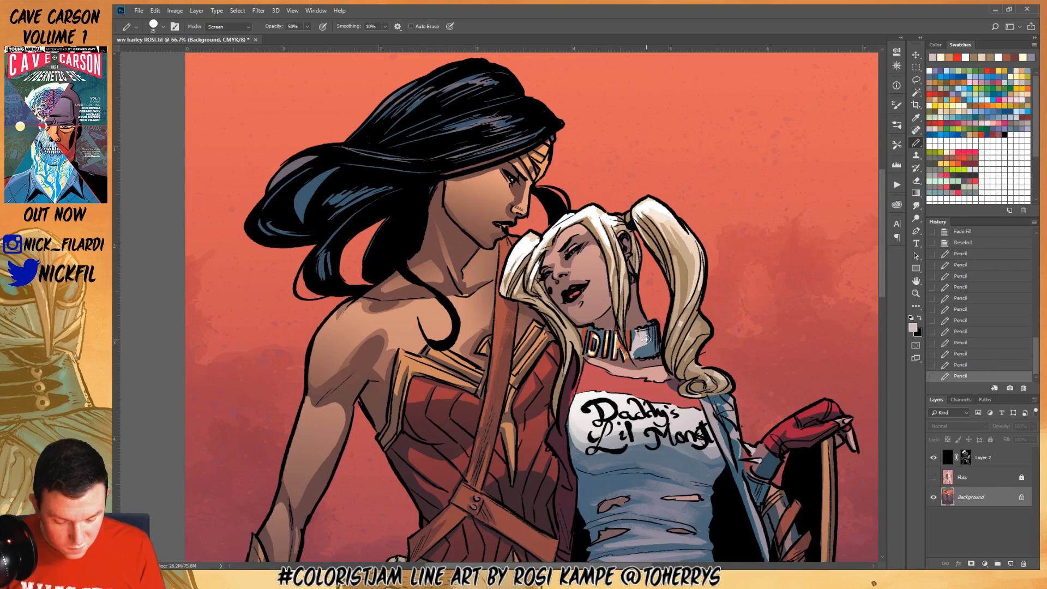
mouse_move(647, 330)
left_mouse_down()
mouse_move(646, 355)
mouse_move(636, 356)
left_mouse_up()
key("0")
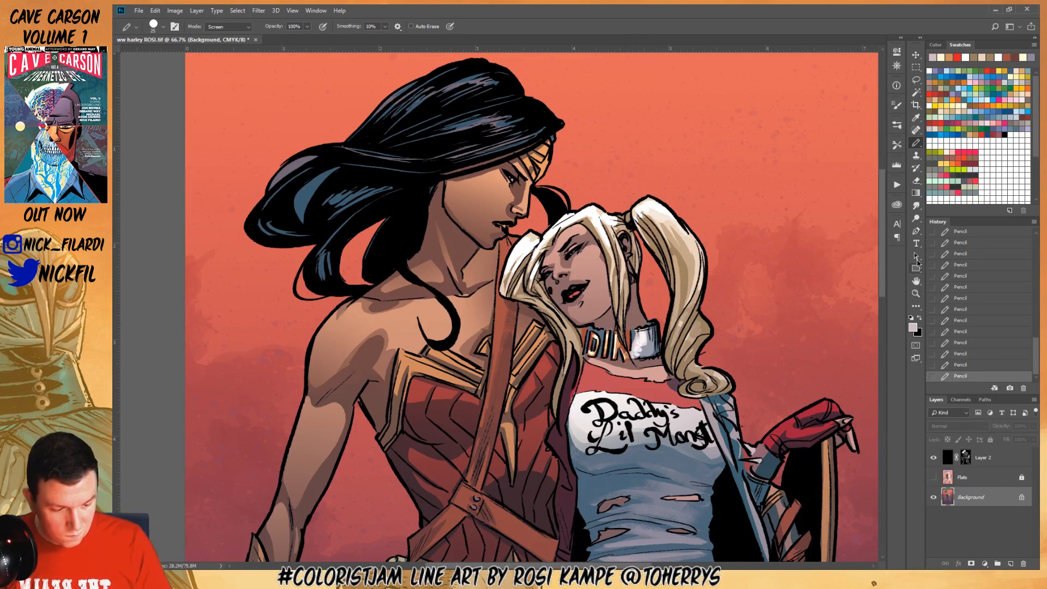
Lasso the lit areas of Harley's face, including her forehead, cheek and nose
left_click(916, 280)
mouse_move(541, 353)
left_mouse_down()
mouse_move(604, 390)
mouse_move(578, 405)
left_mouse_up()
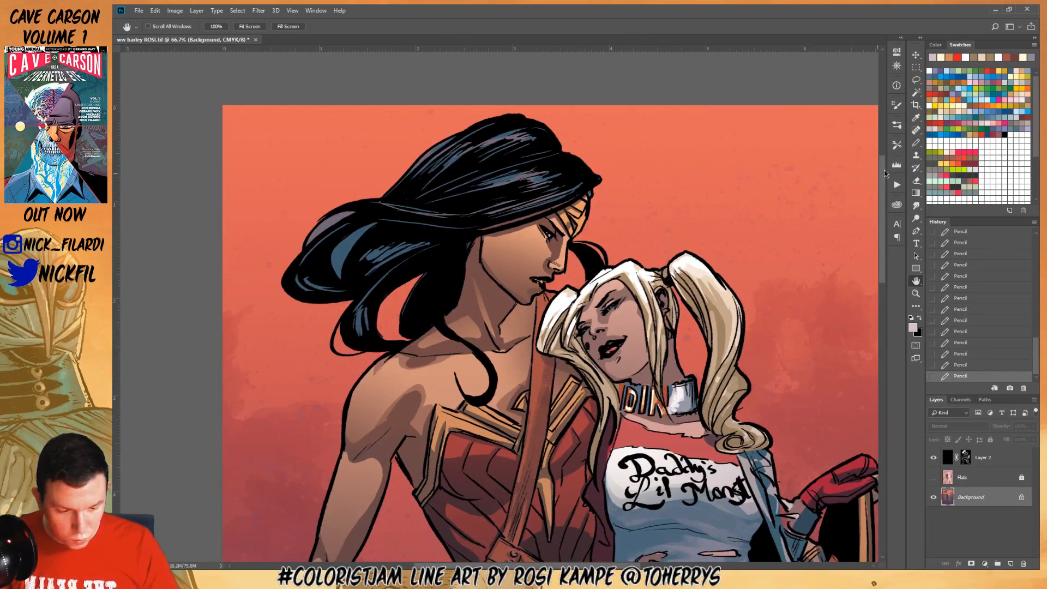
left_click(916, 80)
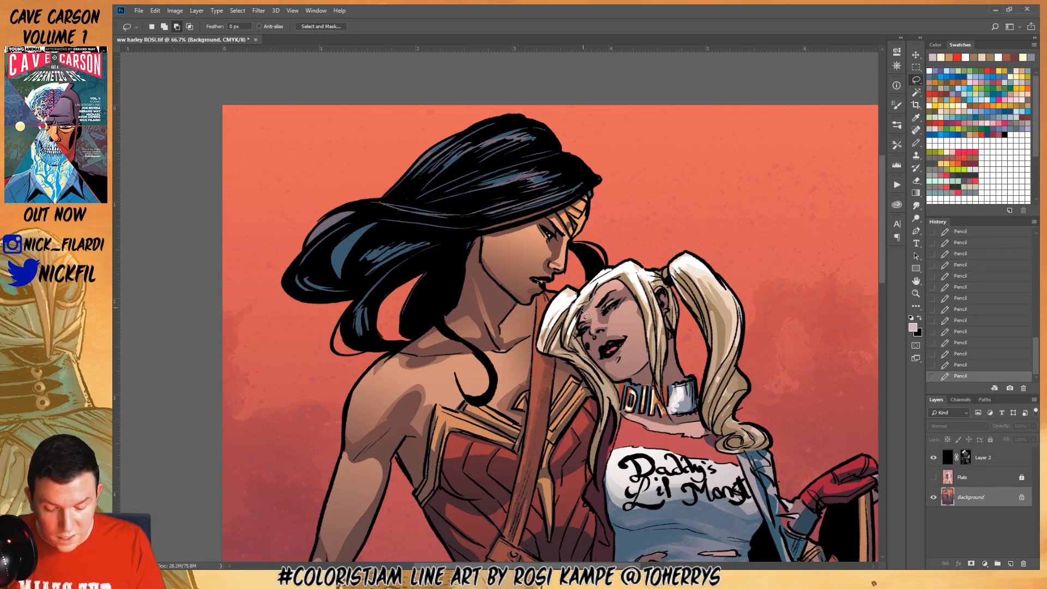
mouse_move(599, 318)
left_mouse_down()
mouse_move(619, 281)
mouse_move(588, 292)
mouse_move(594, 304)
mouse_move(615, 270)
mouse_move(615, 292)
mouse_move(599, 306)
mouse_move(628, 300)
mouse_move(600, 345)
mouse_move(609, 343)
mouse_move(599, 371)
mouse_move(622, 344)
mouse_move(611, 385)
mouse_move(648, 383)
mouse_move(654, 354)
mouse_move(630, 272)
mouse_move(607, 319)
mouse_move(611, 297)
mouse_move(630, 295)
left_mouse_up()
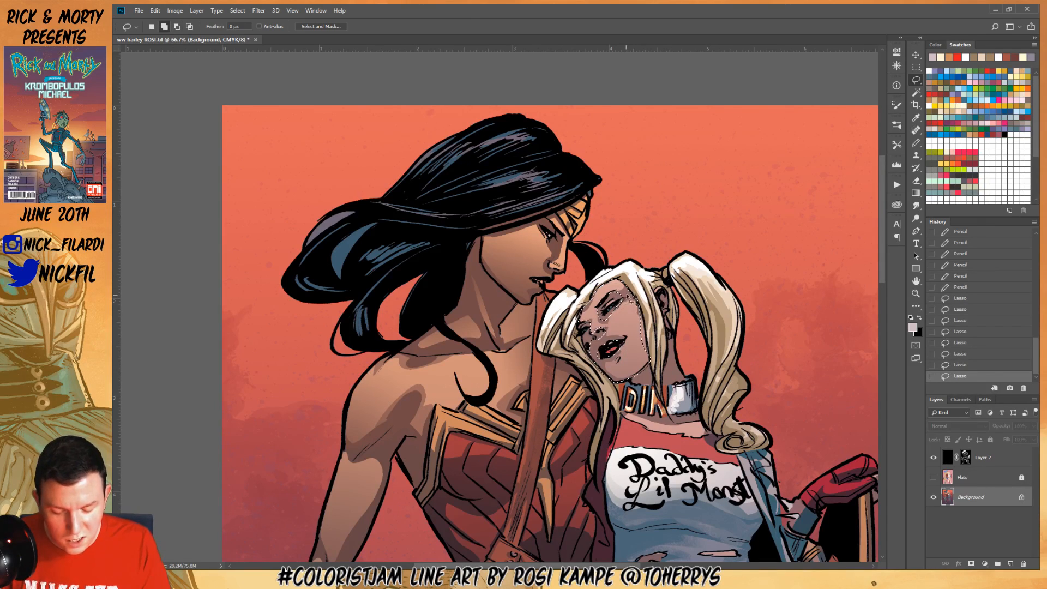
Lighten the selected areas of Harley's face with pale pink gradients in Screen mode and clear the selection
left_click(916, 192)
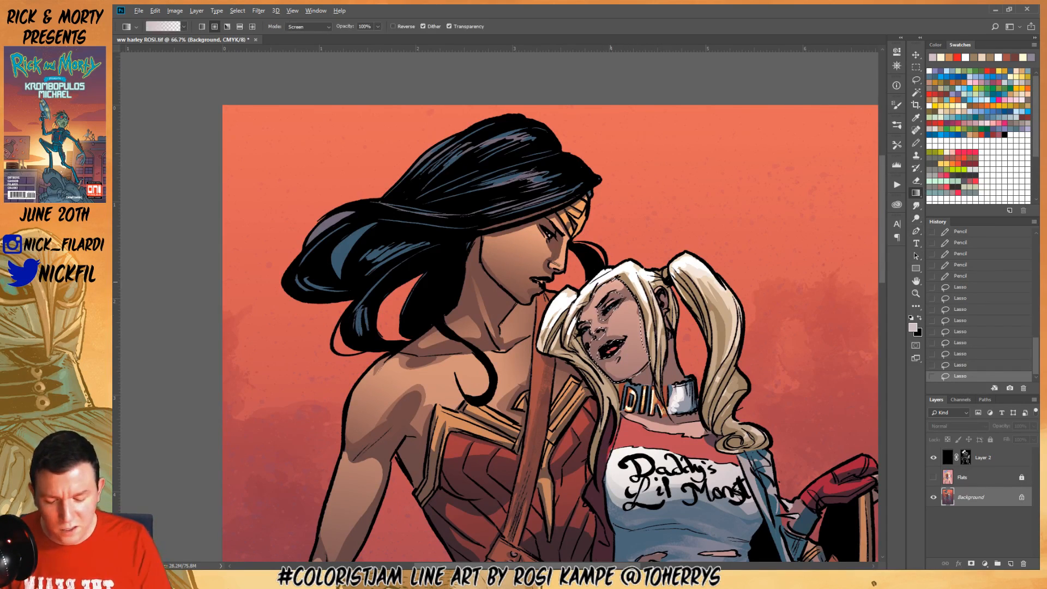
left_click(298, 27)
left_click(303, 116)
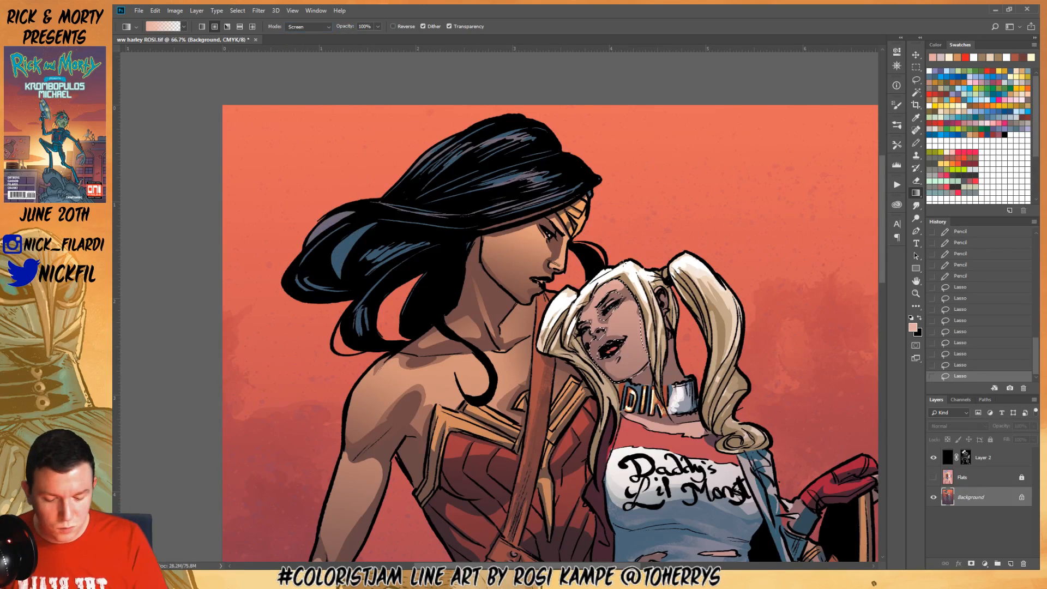
left_click_drag(624, 325, 626, 230)
left_click_drag(638, 306, 631, 236)
key("ctrl+d")
Sample skin tones from Harley's face and pencil small touches around her mouth and chin in Screen mode
left_click(916, 142)
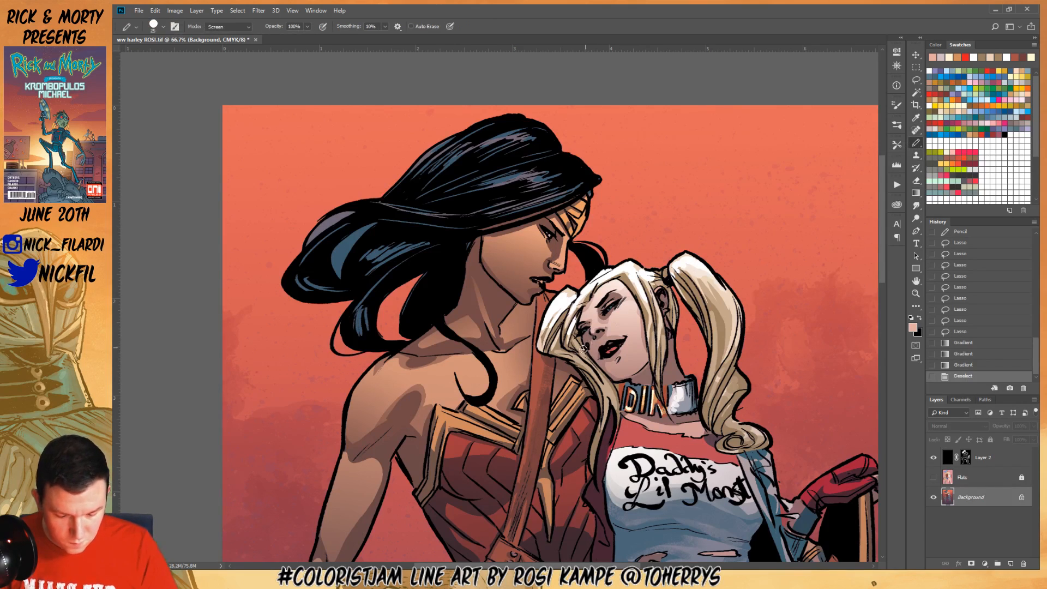
left_click(616, 310, "alt")
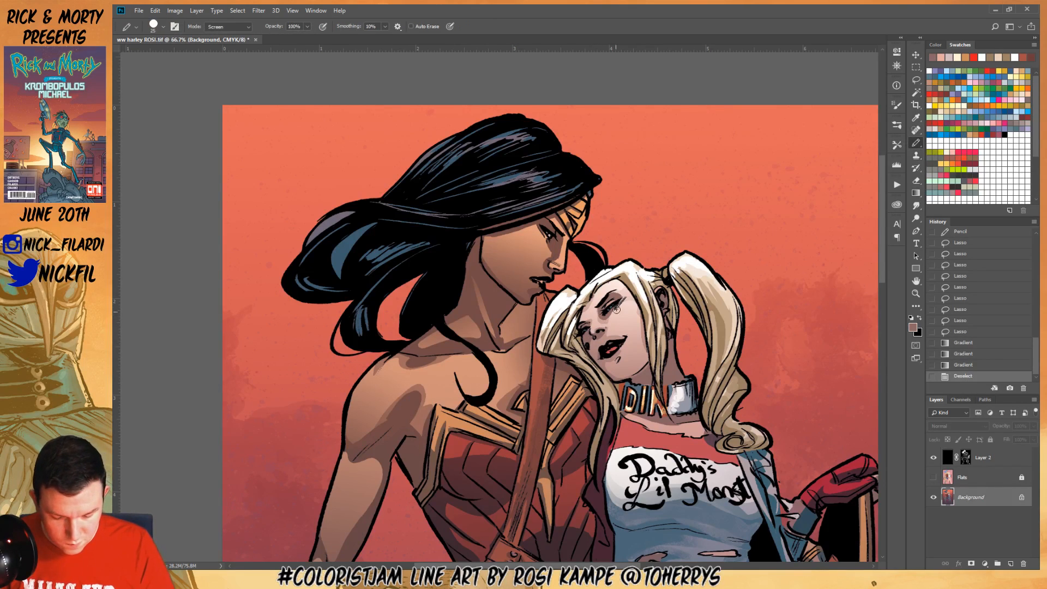
left_click(598, 355, "alt")
mouse_move(598, 355)
left_mouse_down()
mouse_move(584, 325)
mouse_move(618, 347)
left_mouse_up()
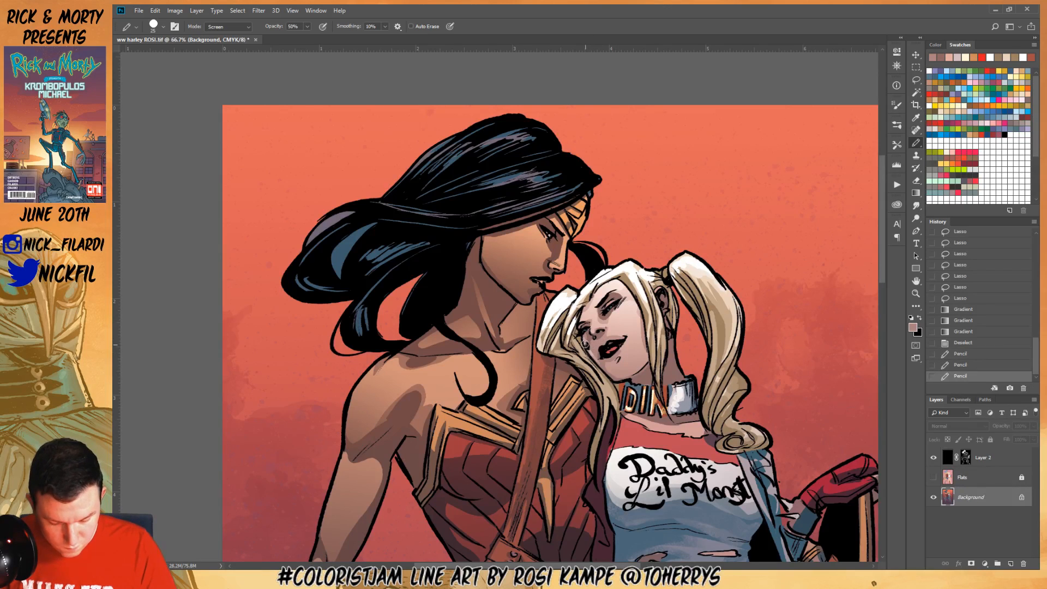
left_click(608, 374)
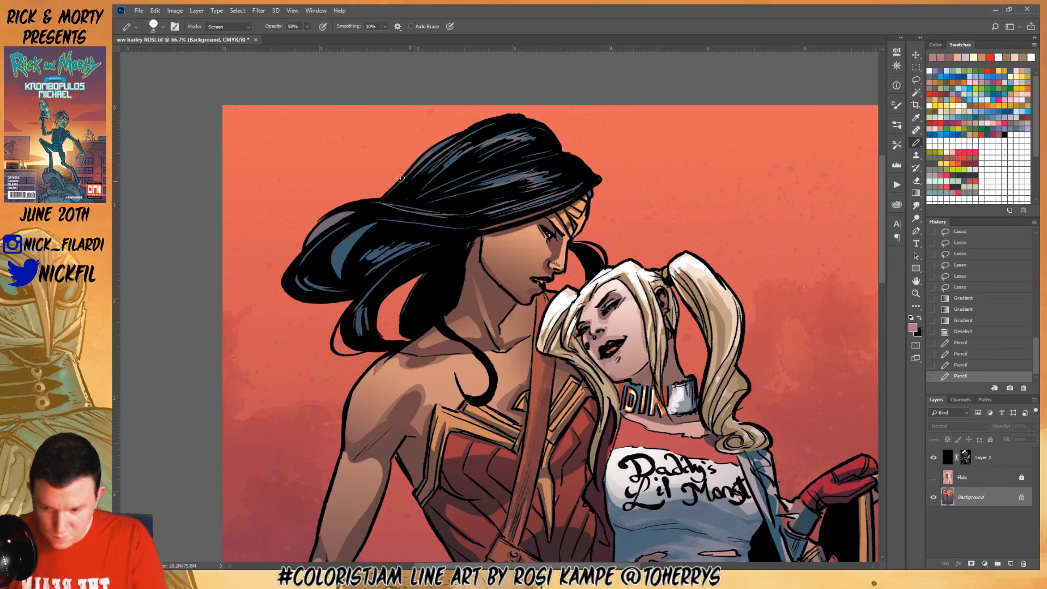
Choose the 30 px textured brush and select Harley's skin by its flat colour on the Flats layer
left_click(155, 30)
left_click(227, 374)
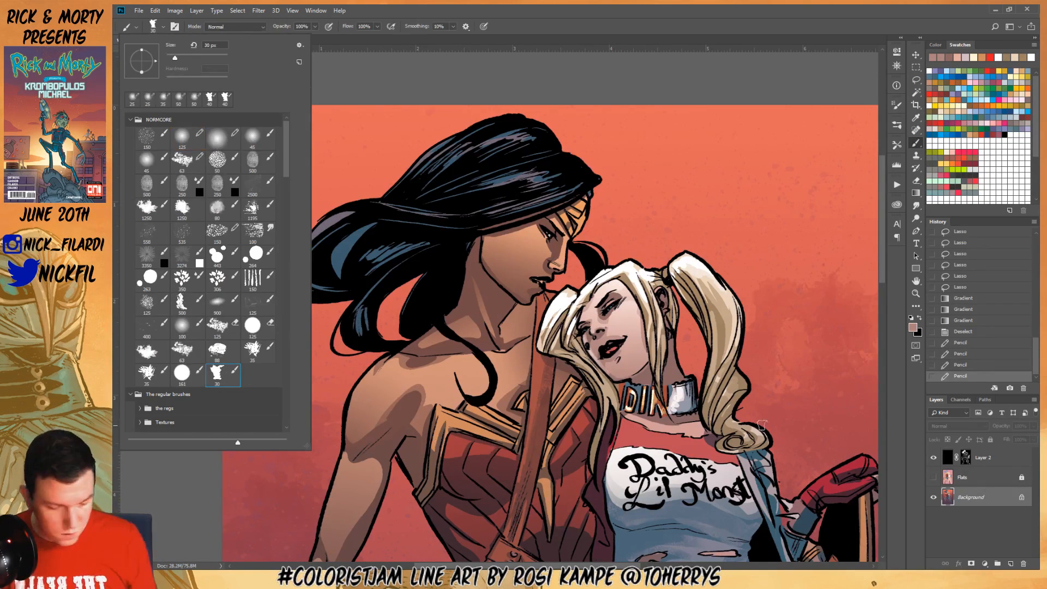
left_click(980, 485)
left_click(980, 484)
left_click(917, 93)
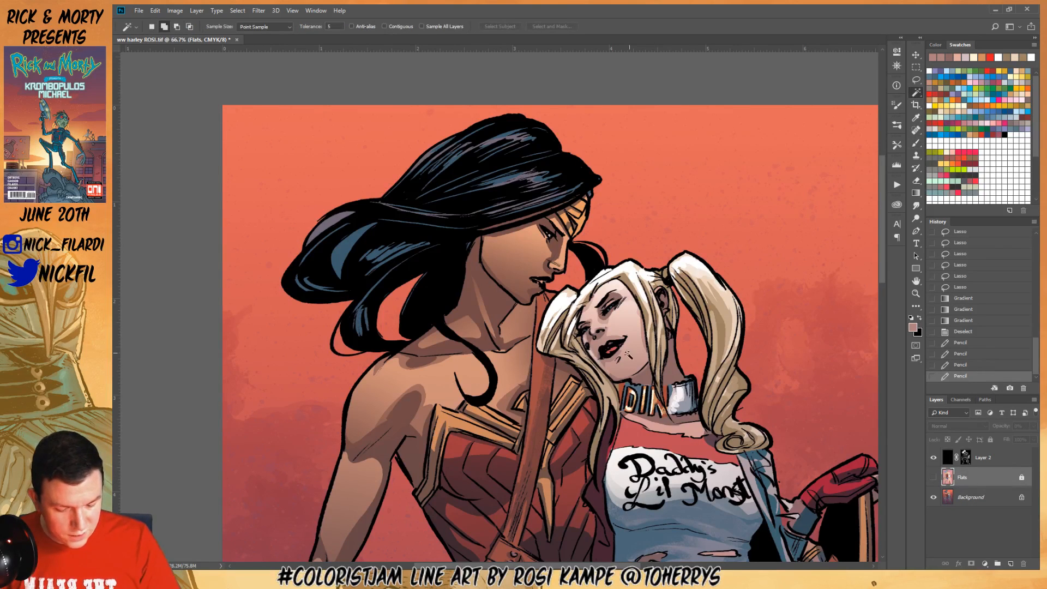
left_click(727, 357)
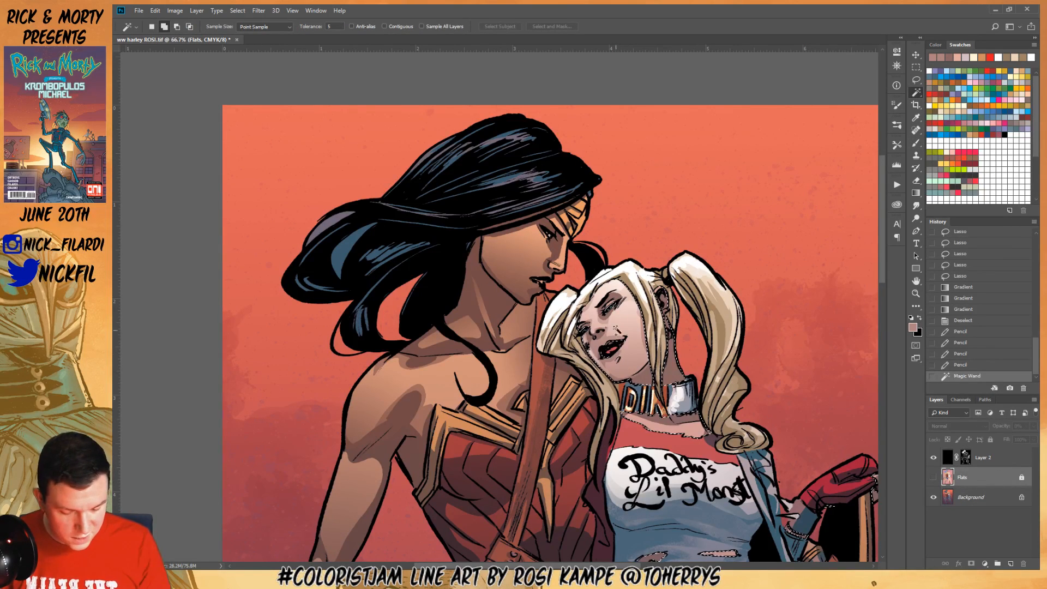
left_click(916, 143)
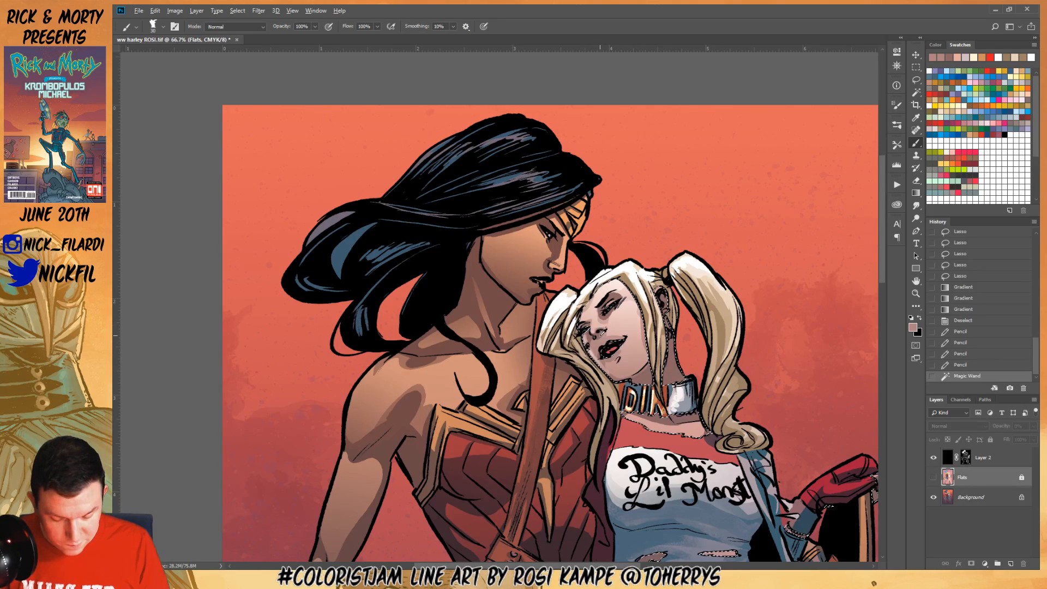
On the Background layer, brush sampled darker and lighter skin tones onto Harley's nose, chin, eye area and forehead
left_click(604, 334)
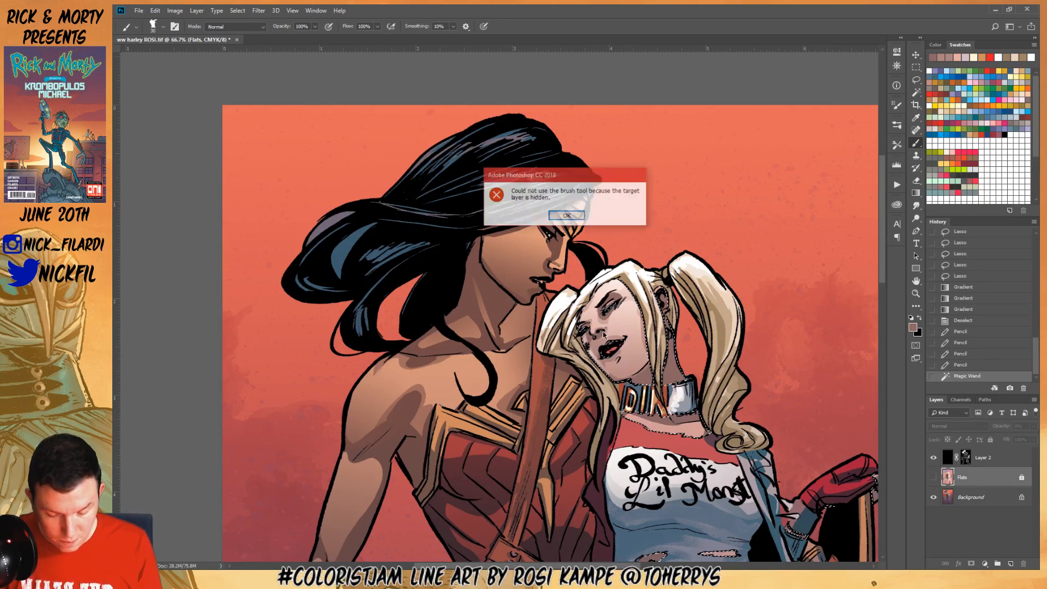
left_click(567, 215)
left_click(982, 497)
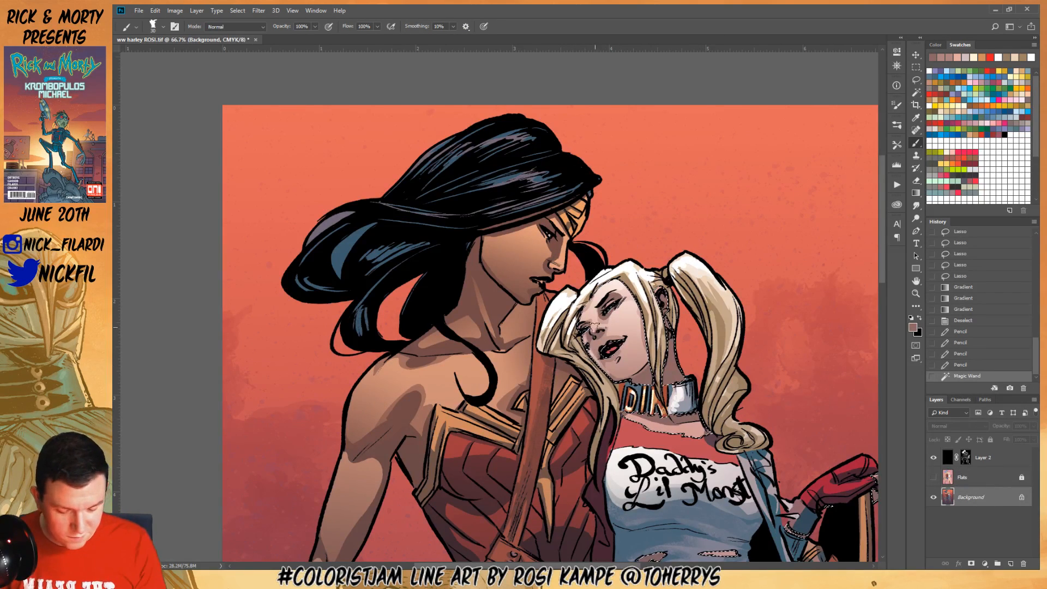
mouse_move(600, 334)
left_mouse_down()
mouse_move(600, 349)
mouse_move(623, 339)
mouse_move(629, 350)
mouse_move(620, 376)
mouse_move(608, 363)
mouse_move(656, 373)
mouse_move(618, 380)
left_mouse_up()
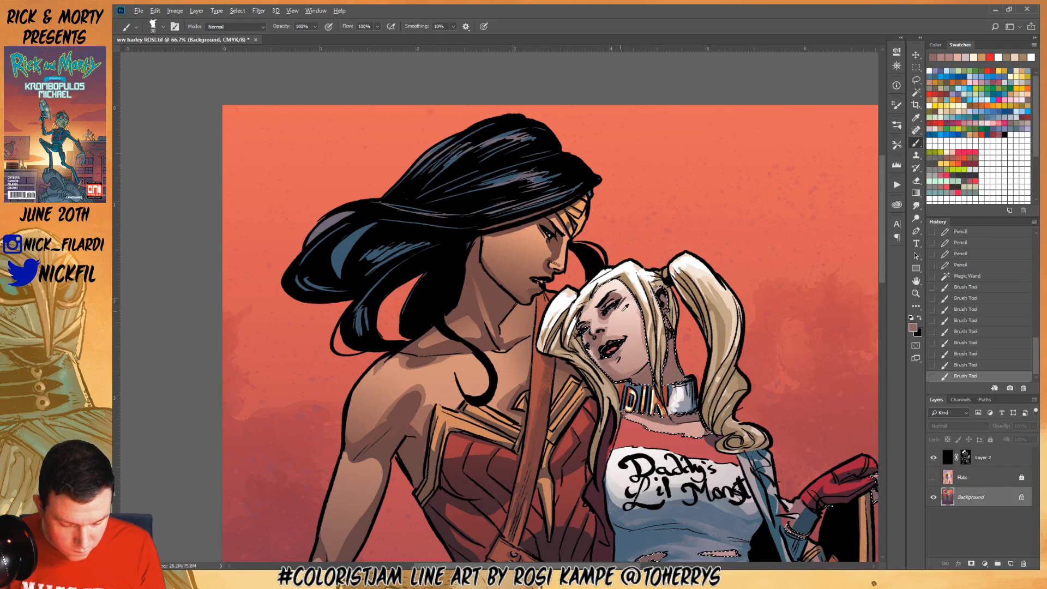
left_click(625, 320, "alt")
left_click_drag(603, 318, 620, 297)
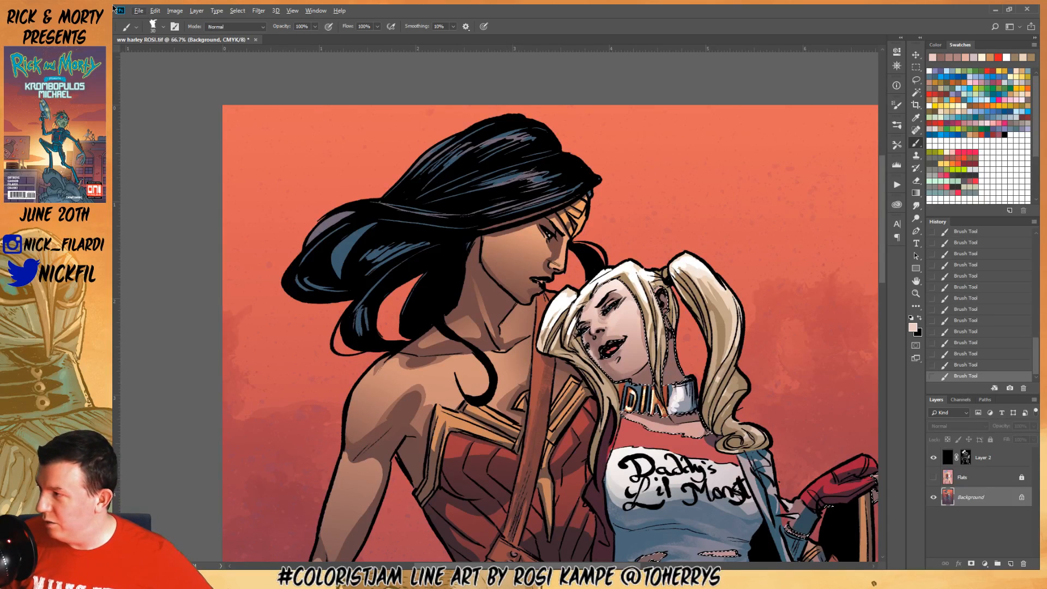
key("ctrl+h")
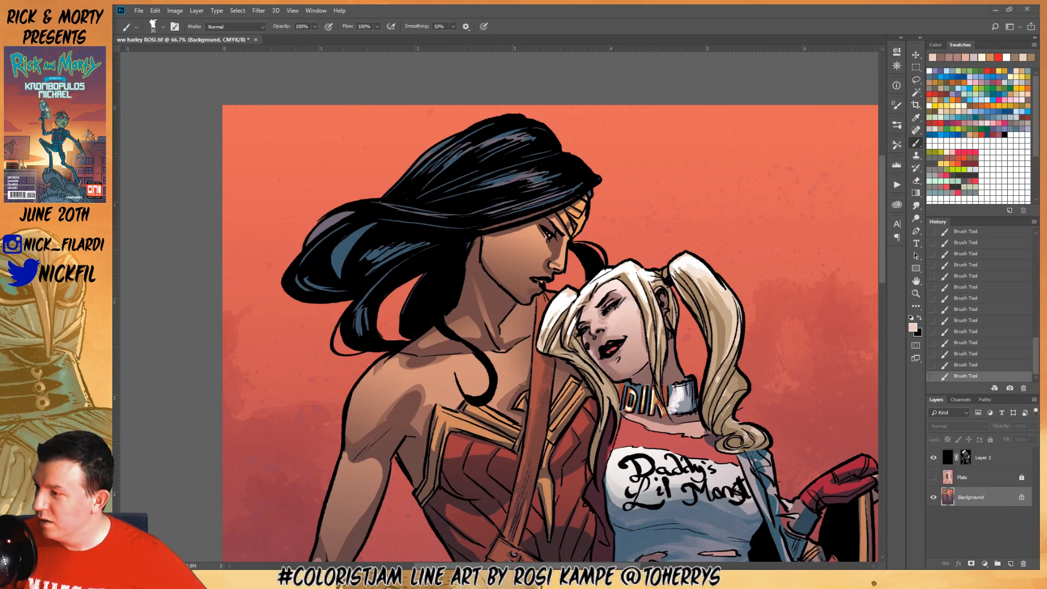
Switch to Discord, view the tram street illustration shared in art-i-found-online, and move the window off the artwork
left_click_drag(112, 11, 455, 55)
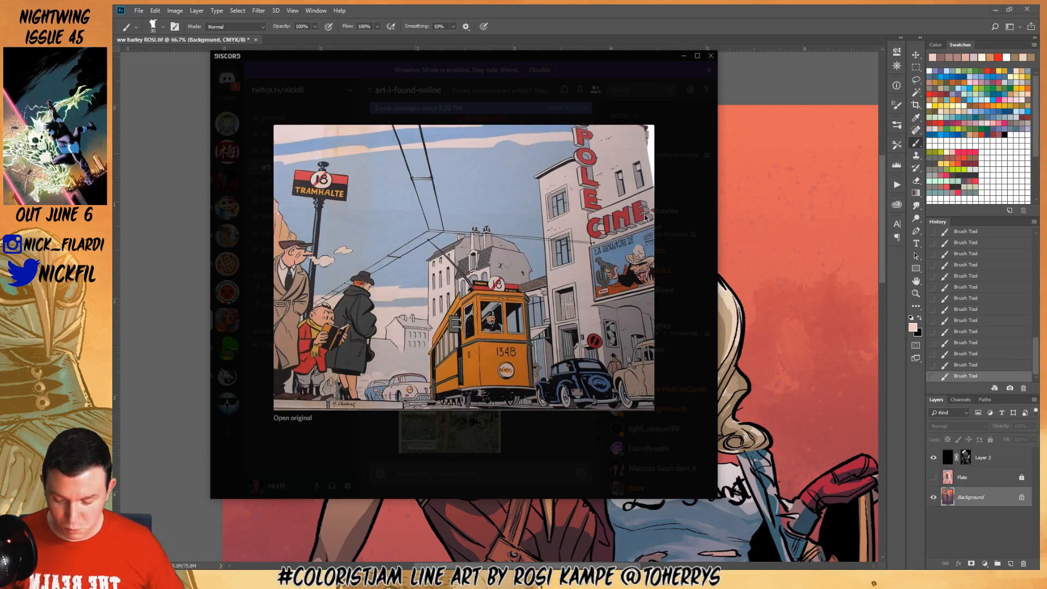
left_click(492, 80)
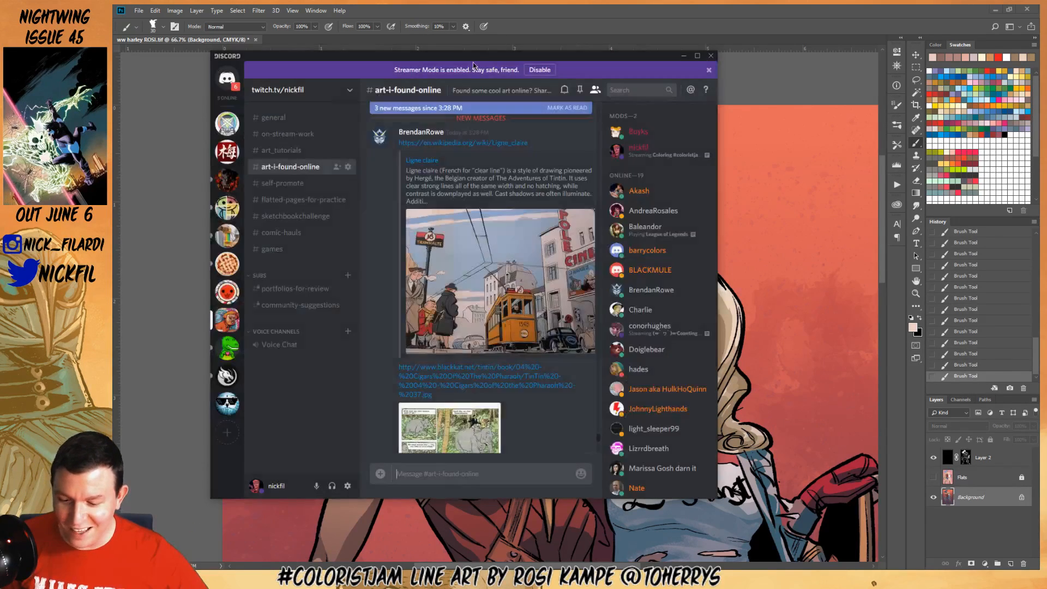
left_click_drag(481, 57, 0, 142)
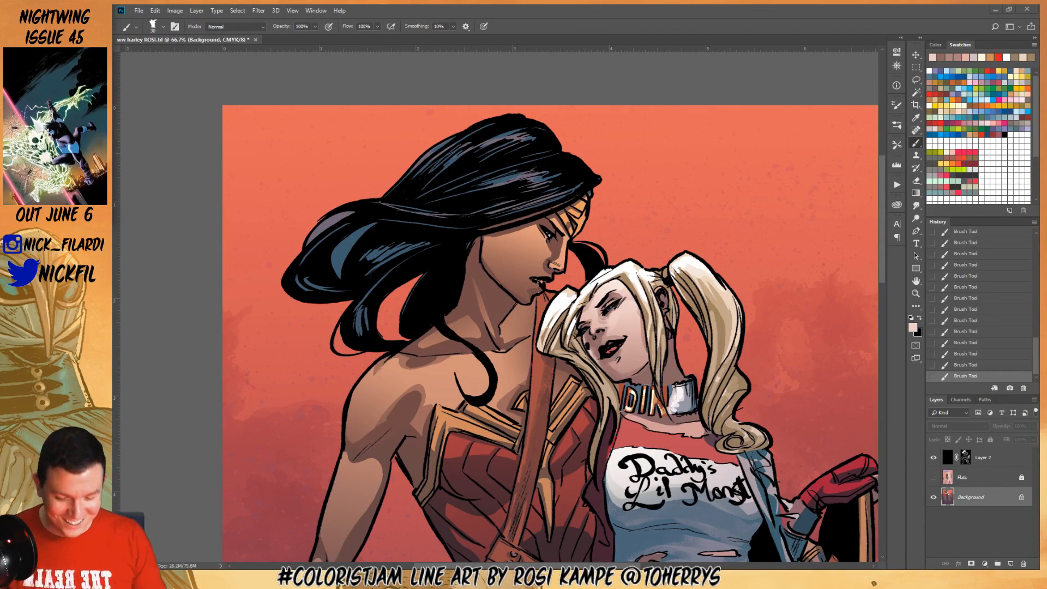
Back in Photoshop, brush sampled pink and tan skin tones onto Harley's cheek, neck and chin to blend the shading
left_click(628, 320)
left_click(635, 323, "alt")
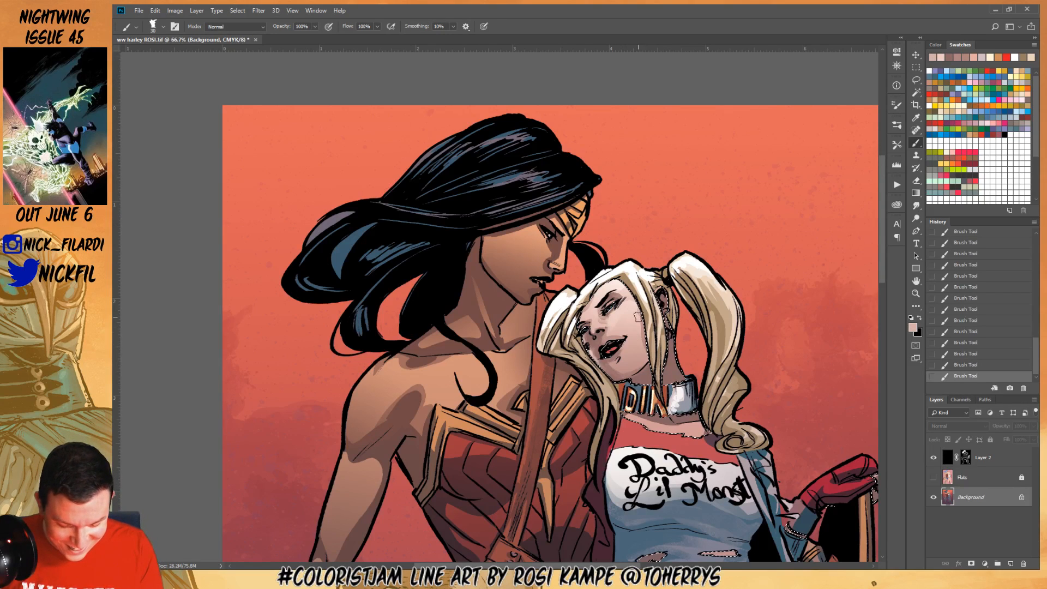
left_click(644, 333, "alt")
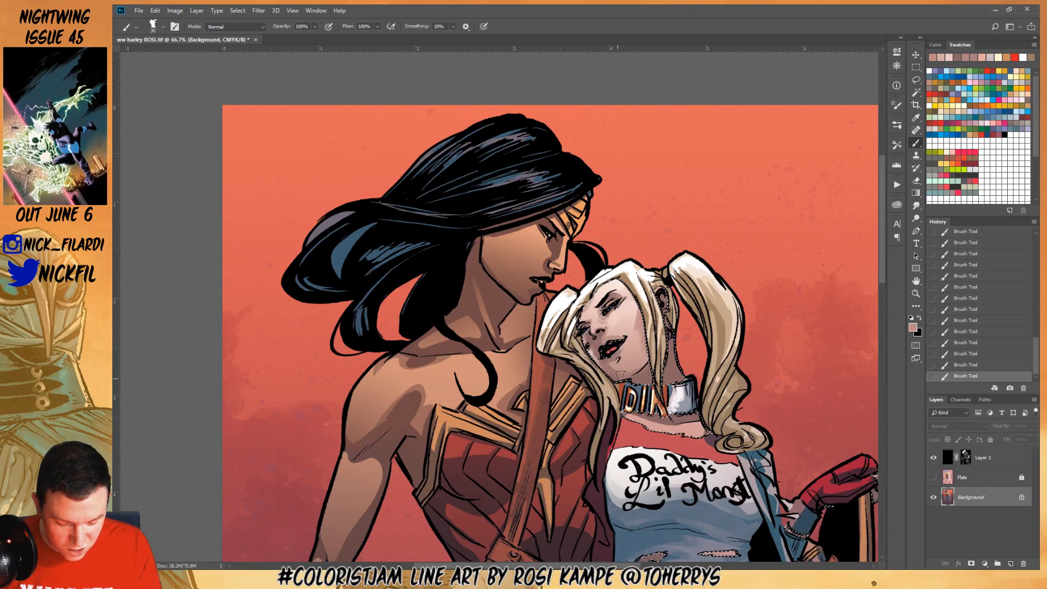
left_click(675, 361, "alt")
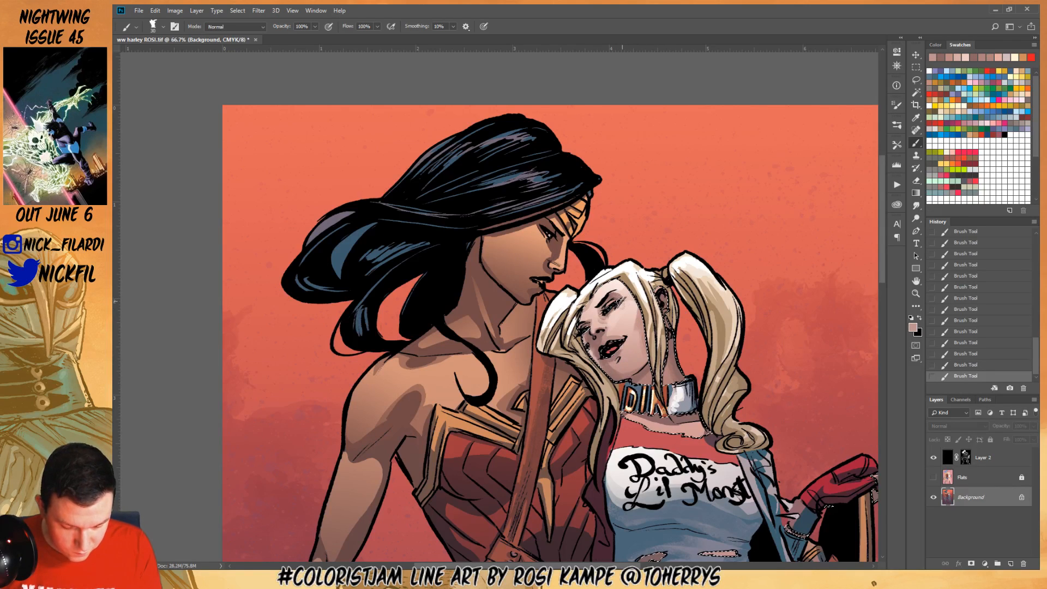
left_click(620, 364, "alt")
left_click(622, 369, "alt")
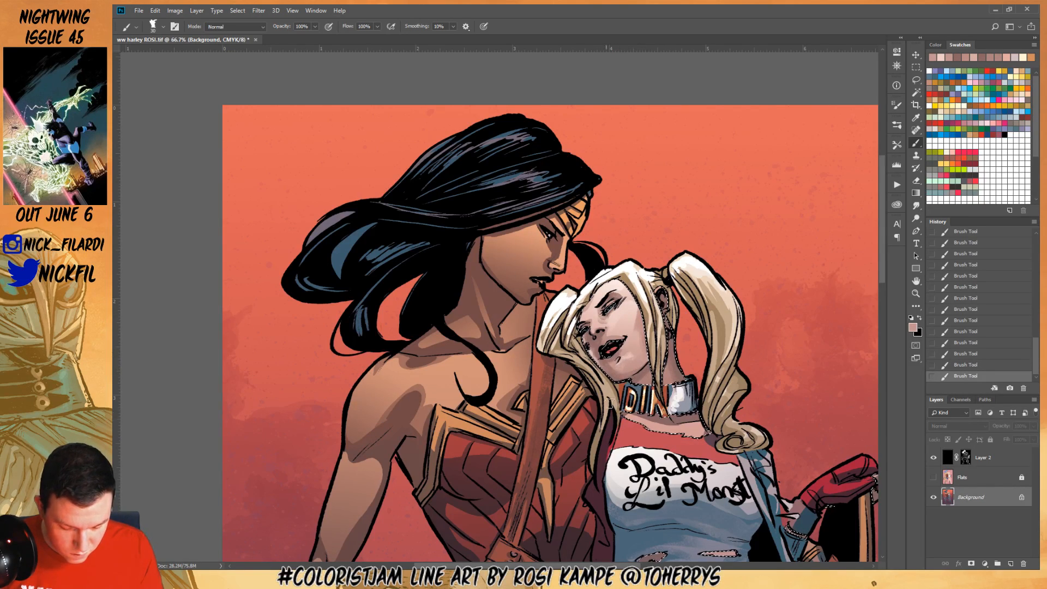
left_click(619, 363, "alt")
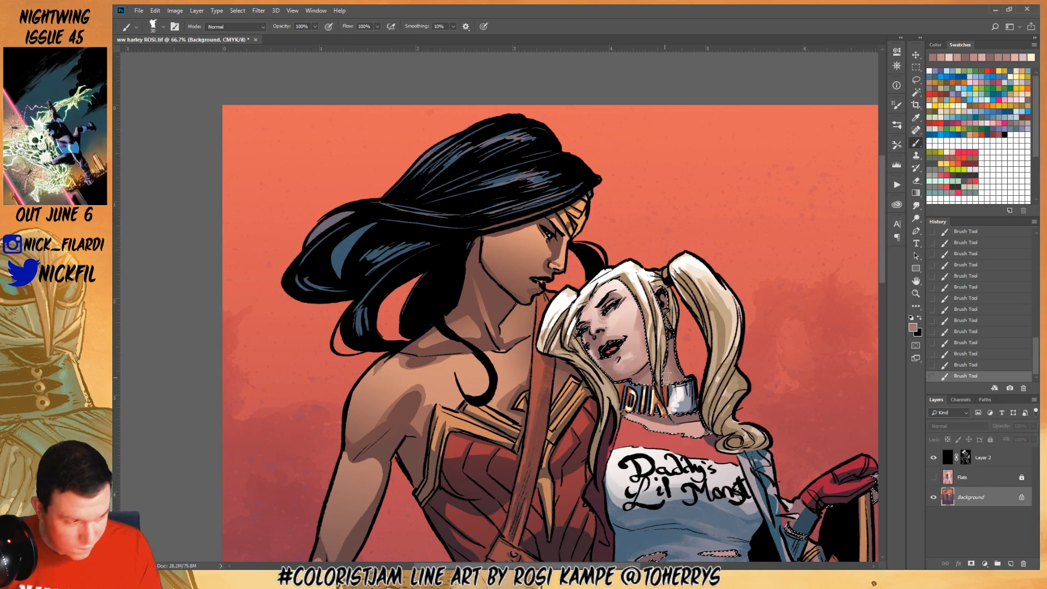
Adjust the brush size and paint sampled light skin tones around Harley's nose, eye and forehead
key("[")
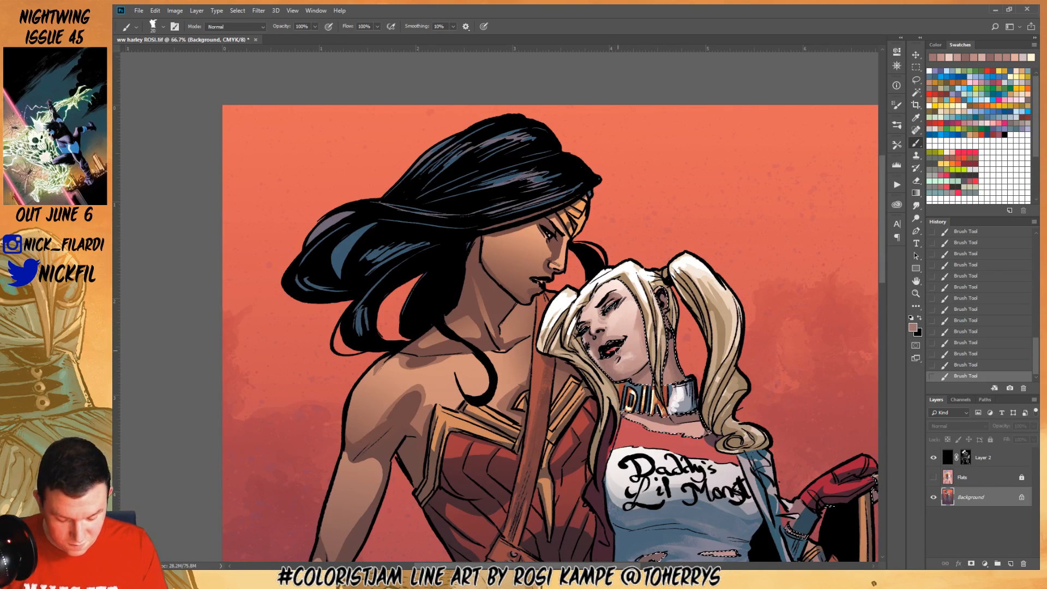
left_click(609, 335, "alt")
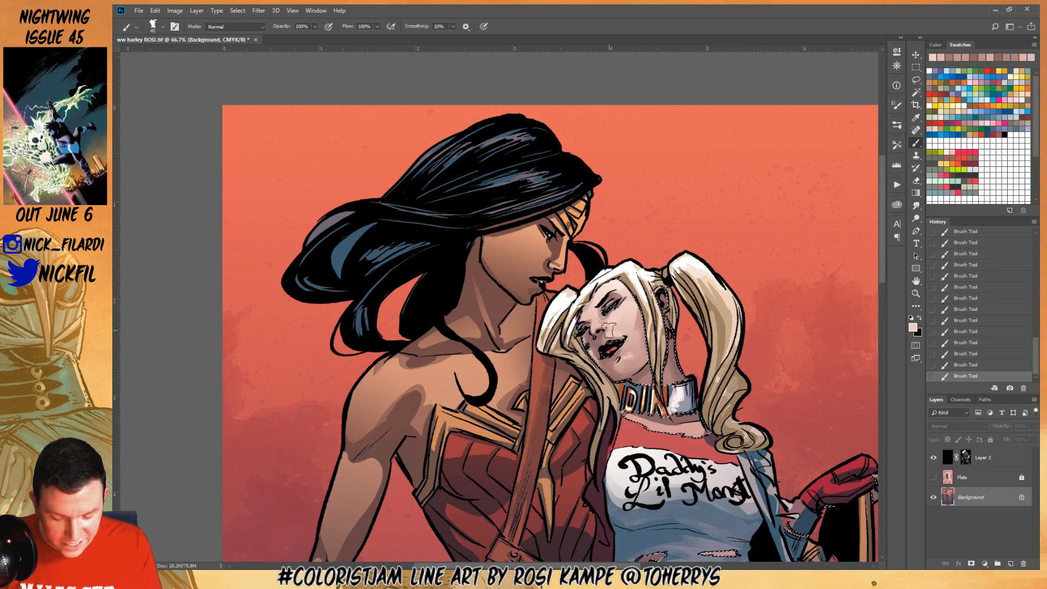
left_click(628, 312, "alt")
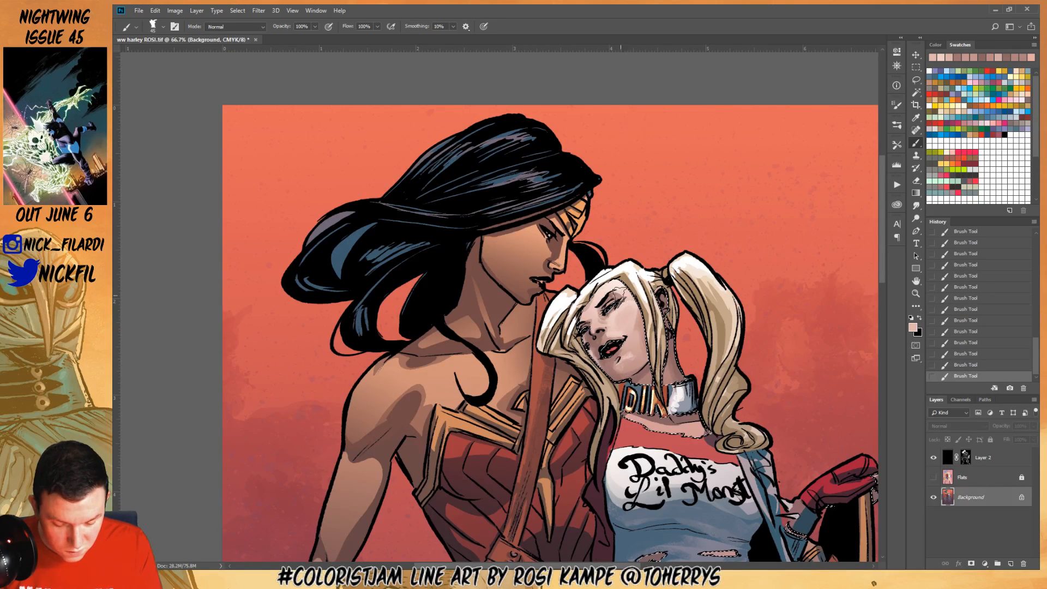
left_click(610, 291, "alt")
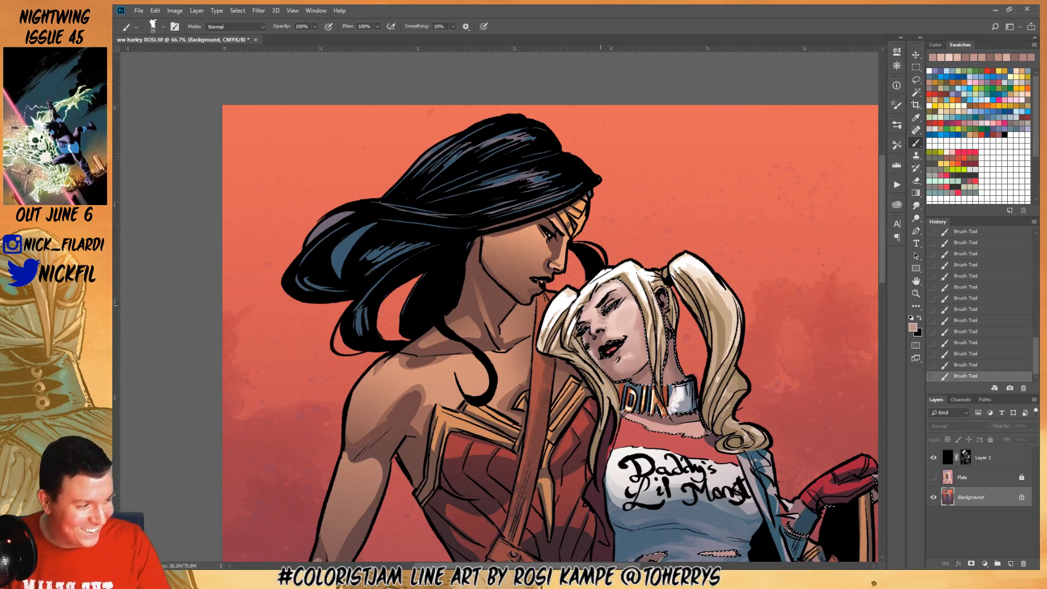
Sample Harley's pale skin tone and paint highlights on her face with the Pencil in Screen mode at 50% opacity
left_click(609, 289, "alt")
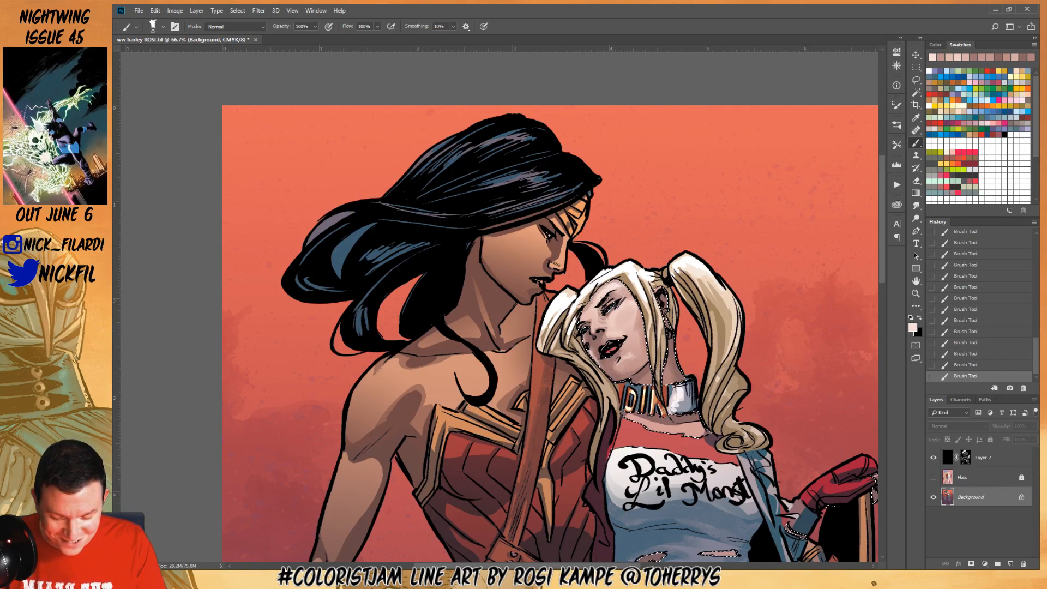
key("shift+b")
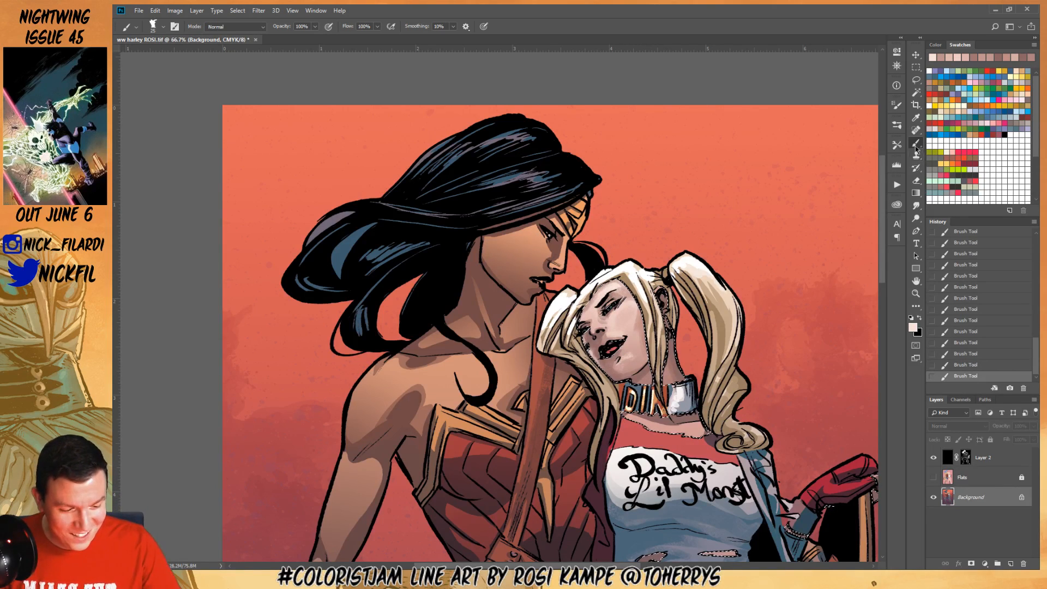
left_click_drag(606, 314, 599, 330)
key("0")
mouse_move(598, 327)
left_mouse_down()
mouse_move(598, 317)
mouse_move(623, 326)
mouse_move(632, 355)
mouse_move(623, 339)
left_mouse_up()
key("ctrl+z")
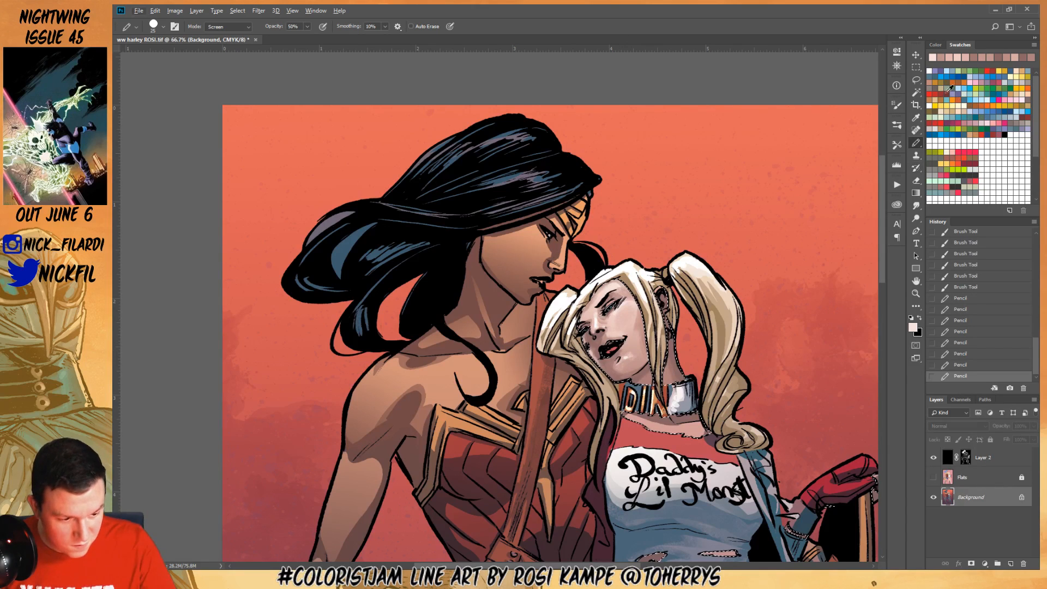
Clear the selection and add a cream highlight to Harley's lips with the Pencil at 100% opacity
left_click(968, 101)
key("0")
key("ctrl+d")
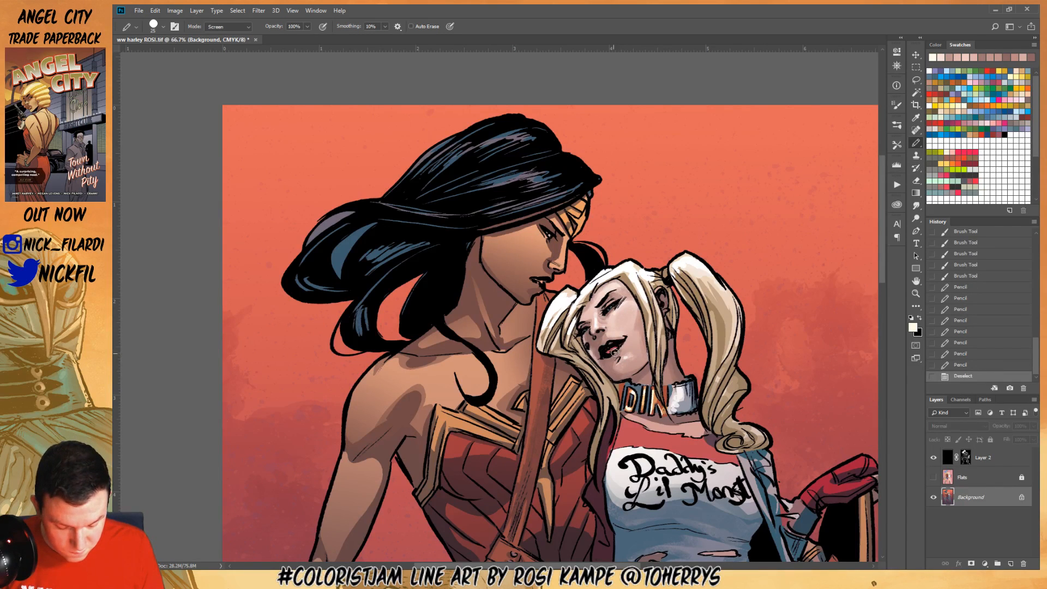
left_click_drag(612, 348, 622, 344)
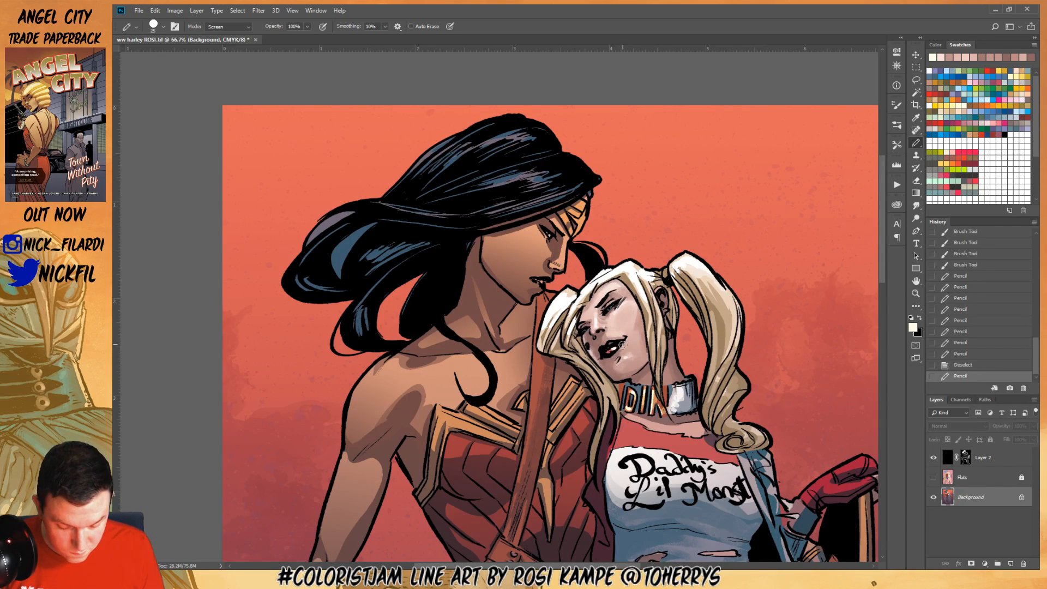
Lasso Harley's cheek and fill it with a Normal-mode gradient in her sampled pale skin tone, then deselect
left_click(917, 295)
left_click(616, 377, "alt")
left_click(616, 377, "alt")
left_click(916, 281)
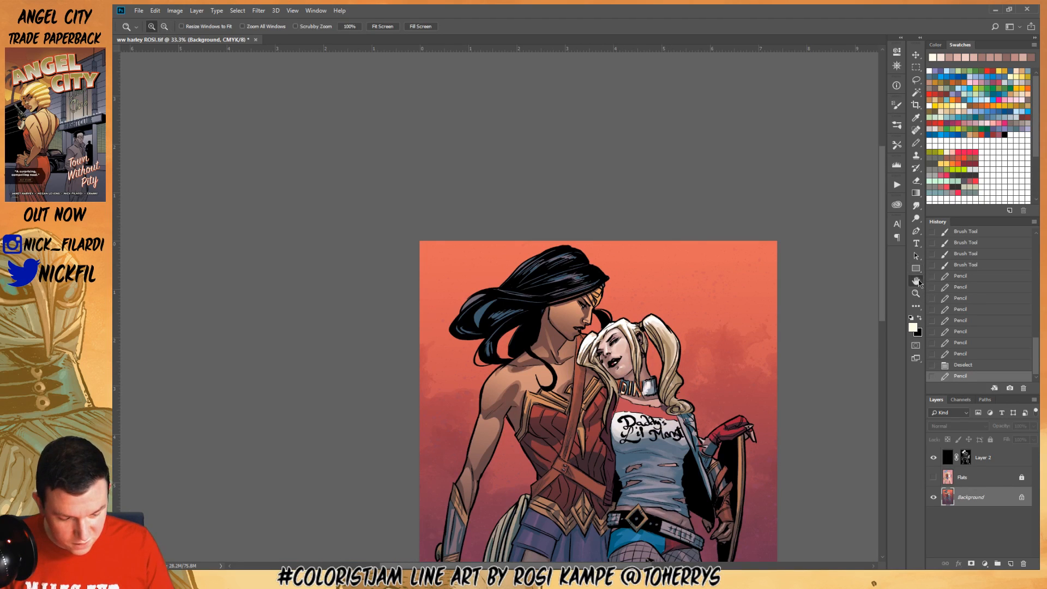
left_click_drag(695, 401, 662, 318)
left_click(917, 294)
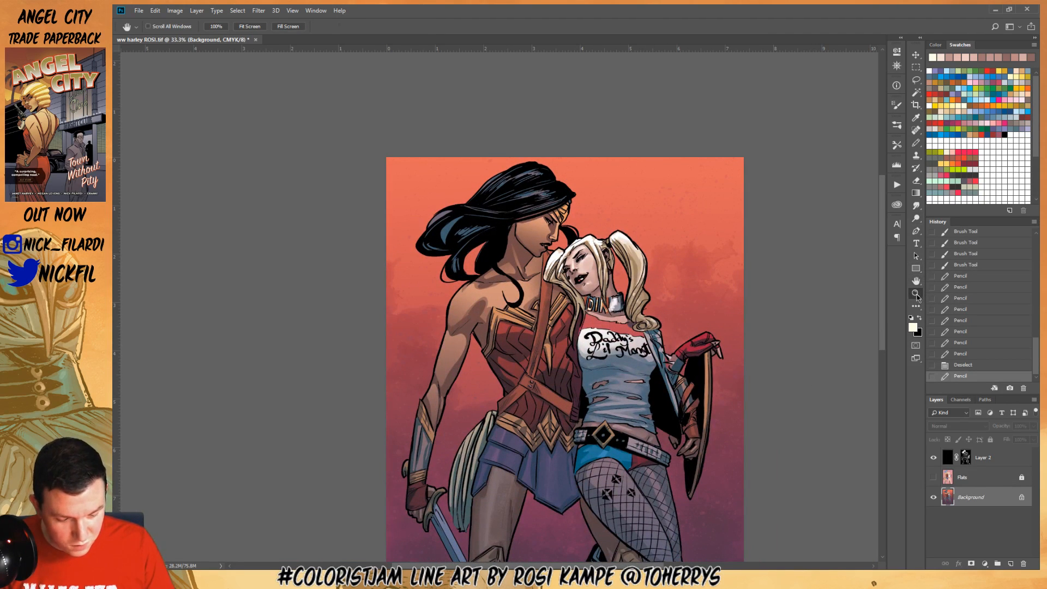
left_click(684, 315)
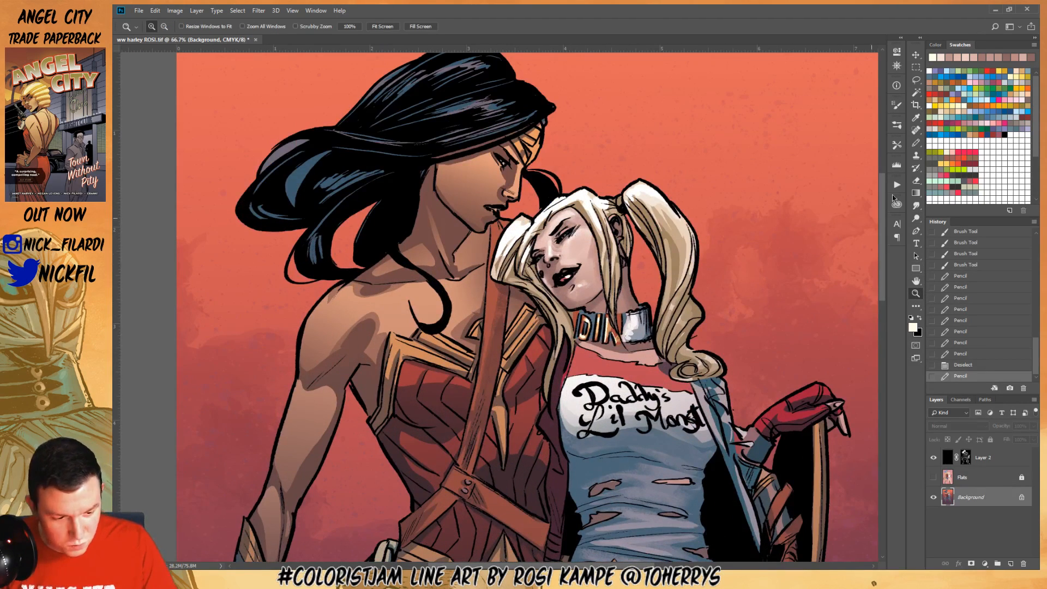
key("l")
mouse_move(565, 240)
left_mouse_down()
mouse_move(564, 268)
mouse_move(589, 266)
mouse_move(593, 232)
mouse_move(570, 225)
mouse_move(547, 240)
mouse_move(547, 257)
mouse_move(578, 276)
left_mouse_up()
left_click(916, 193)
left_click(579, 237, "alt")
key("ctrl+z")
left_click(312, 28)
left_click(319, 36)
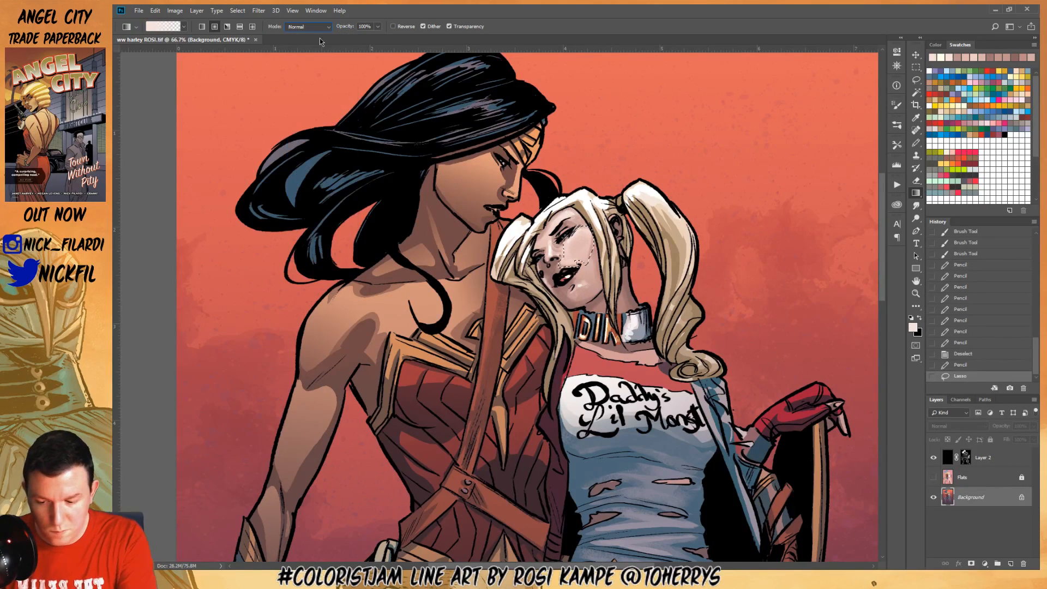
left_click_drag(584, 229, 586, 253)
key("ctrl+d")
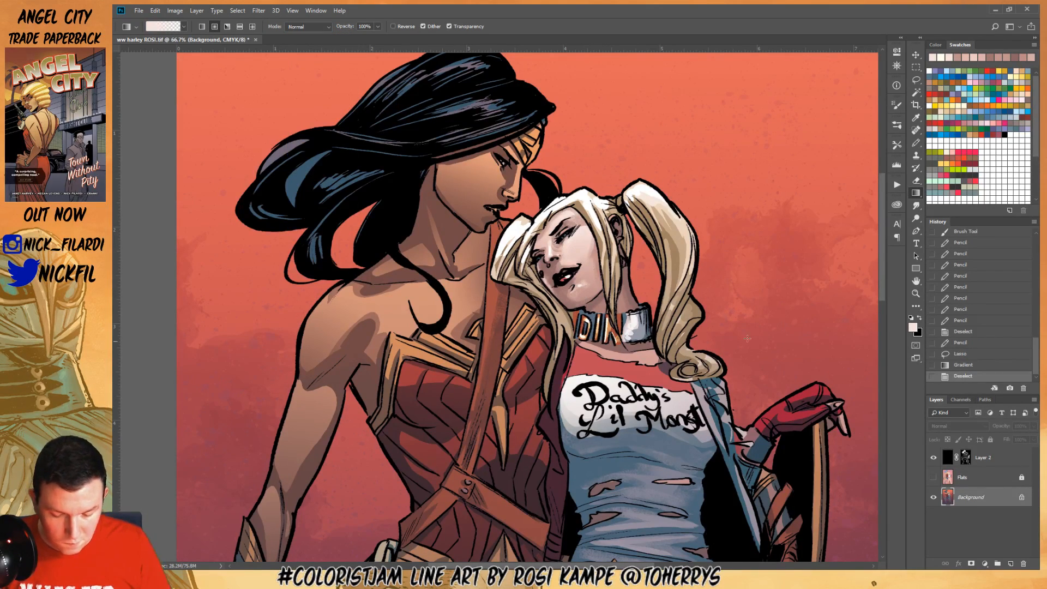
Lasso the highlight area on Harley's chin, lighten it with a pale skin gradient, and deselect
left_click(916, 80)
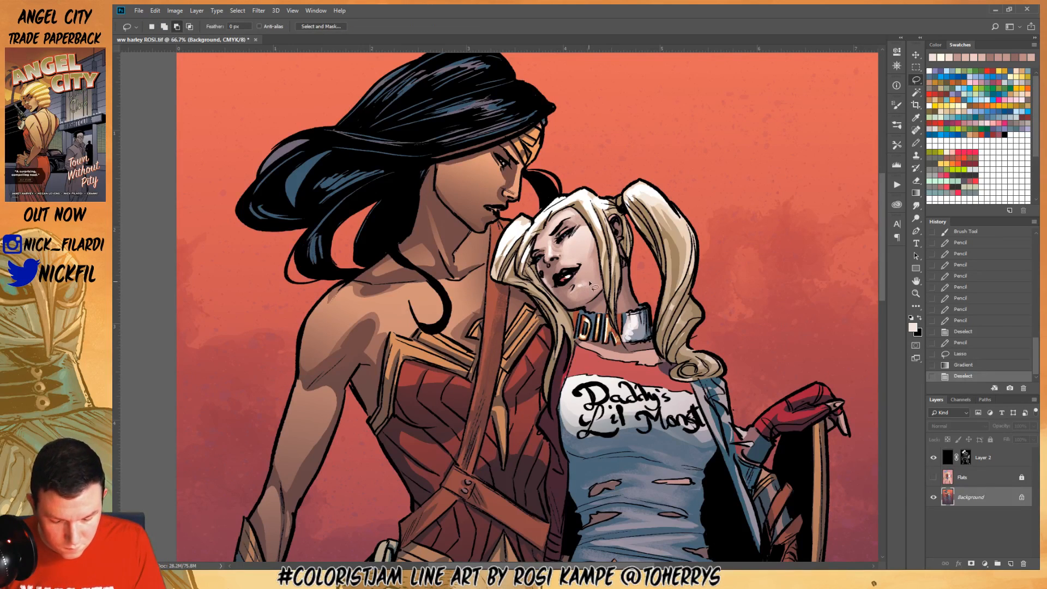
left_click_drag(572, 302, 598, 290)
mouse_move(571, 291)
left_mouse_down()
mouse_move(570, 302)
mouse_move(591, 296)
mouse_move(579, 291)
left_mouse_up()
left_click(916, 192)
key("ctrl+z")
left_click(963, 367)
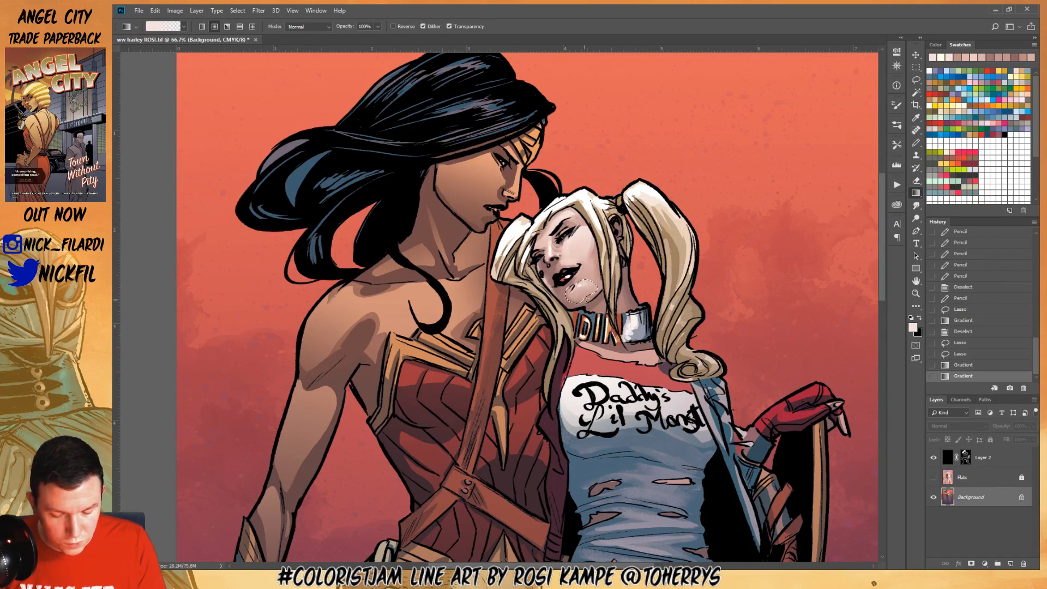
key("ctrl+d")
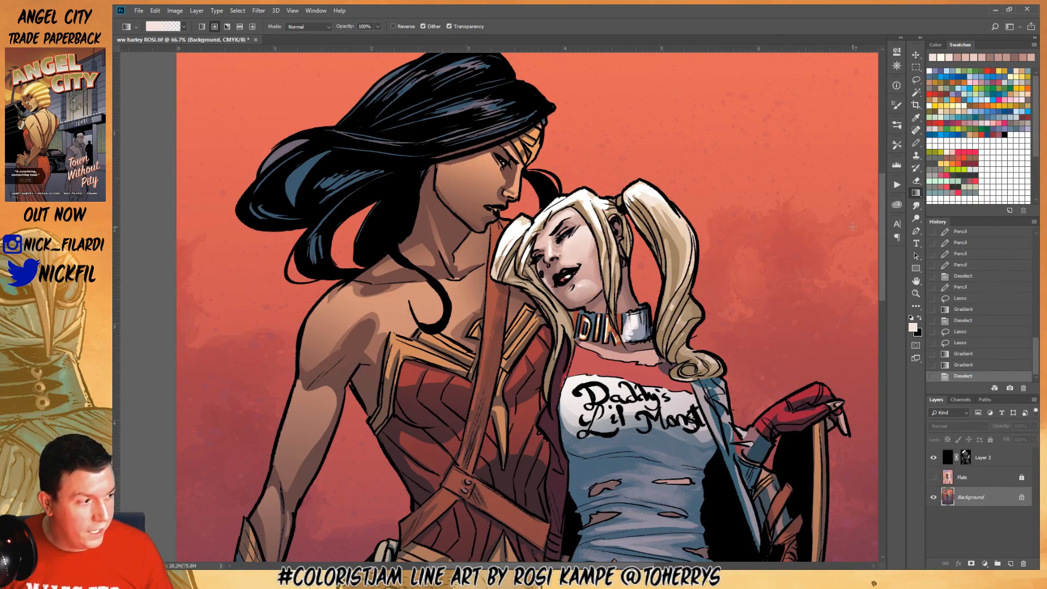
Blend the shading along Harley's chin and jaw with the 30 px NORMCORE brush, using skin tones sampled from her face
key("b")
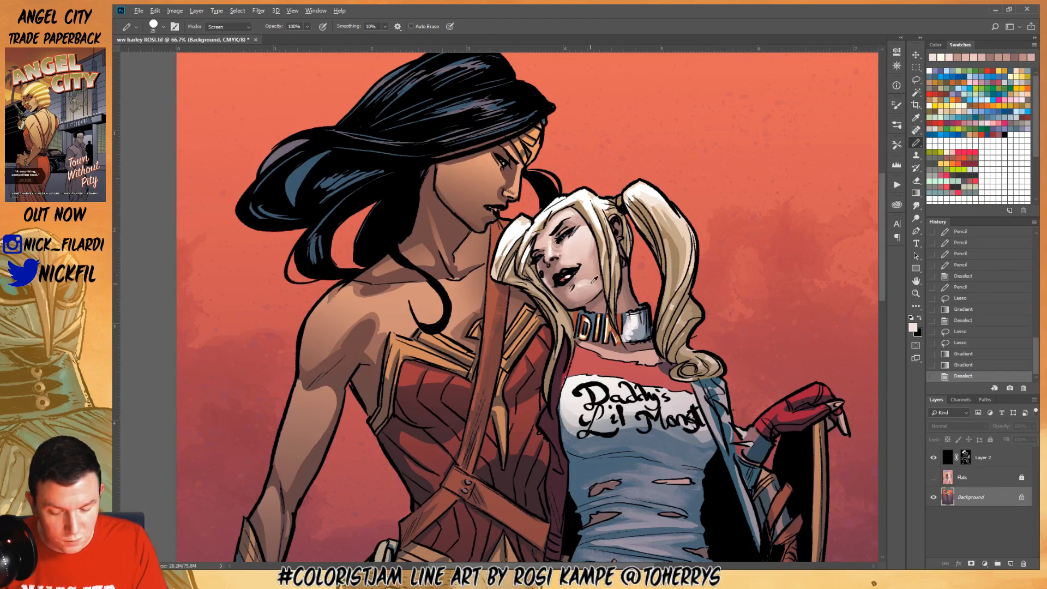
left_click(154, 26)
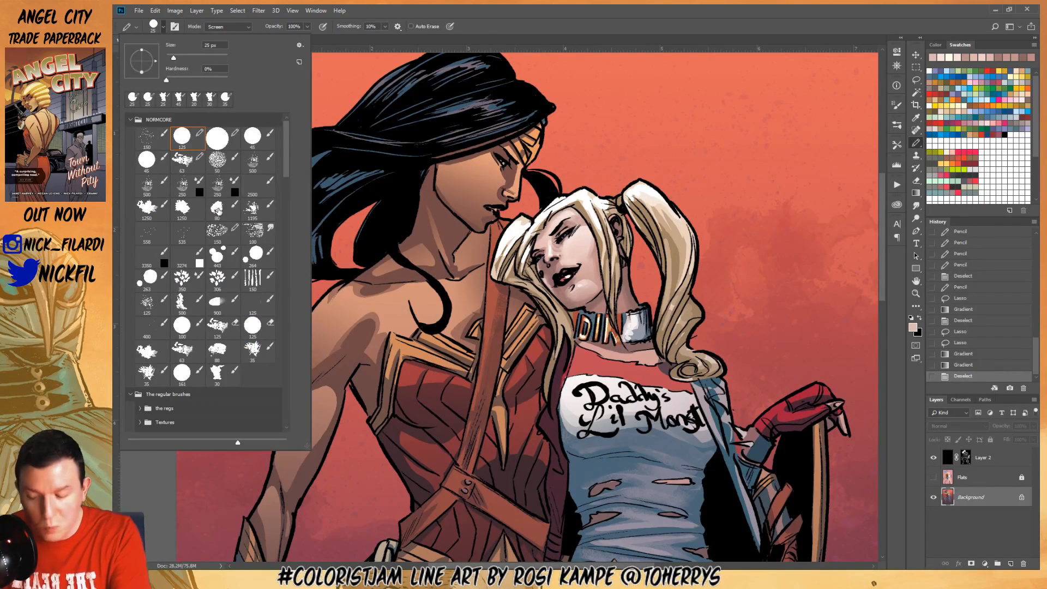
left_click(219, 374)
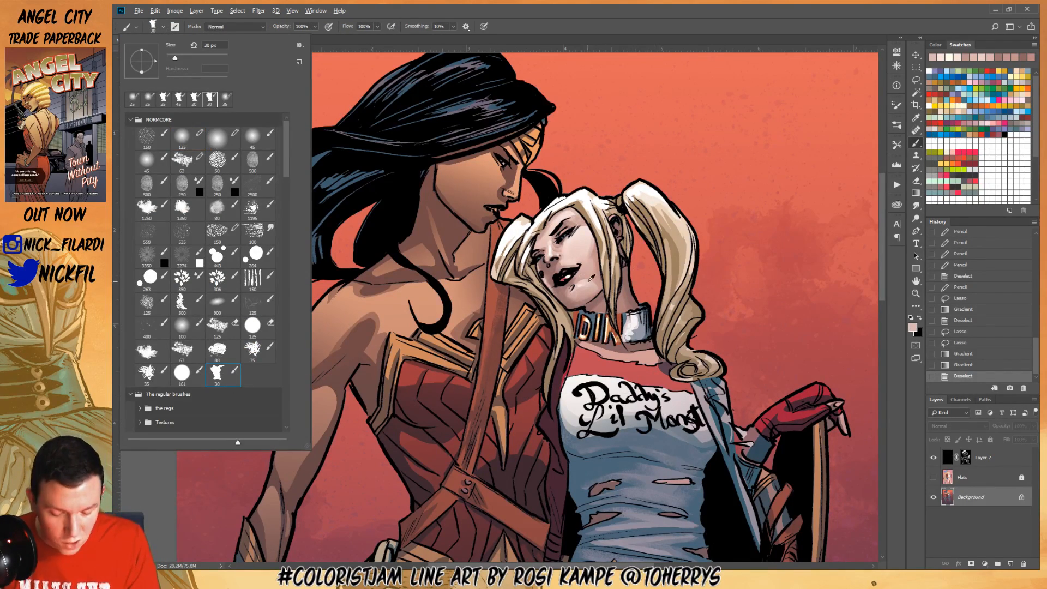
left_click(589, 280, "alt")
mouse_move(586, 279)
left_mouse_down()
mouse_move(580, 300)
mouse_move(568, 300)
mouse_move(584, 296)
left_mouse_up()
left_click(594, 274, "alt")
mouse_move(589, 289)
left_mouse_down()
mouse_move(576, 303)
mouse_move(593, 295)
left_mouse_up()
left_click(597, 275, "alt")
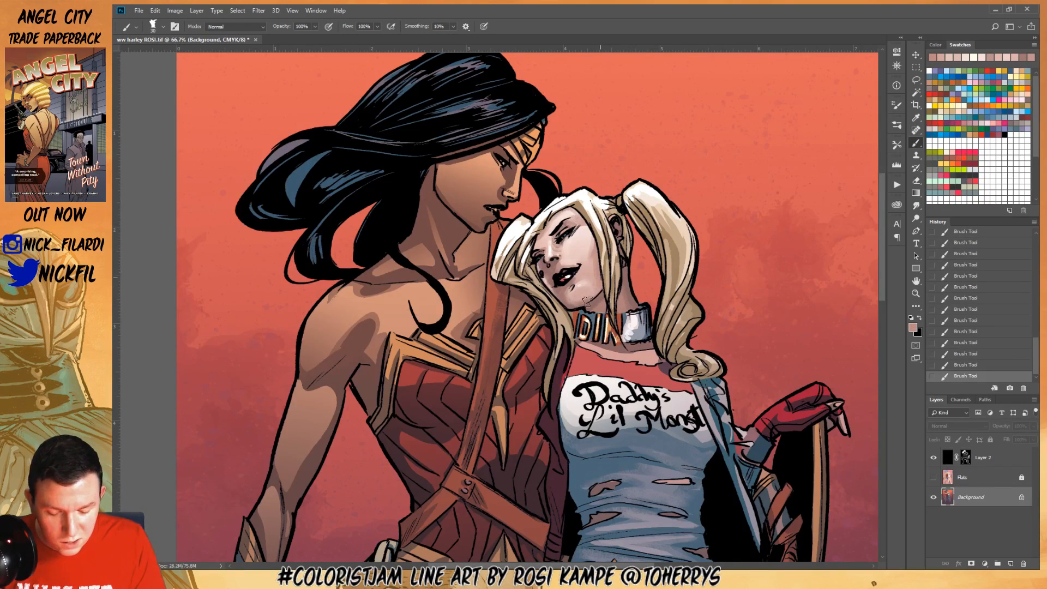
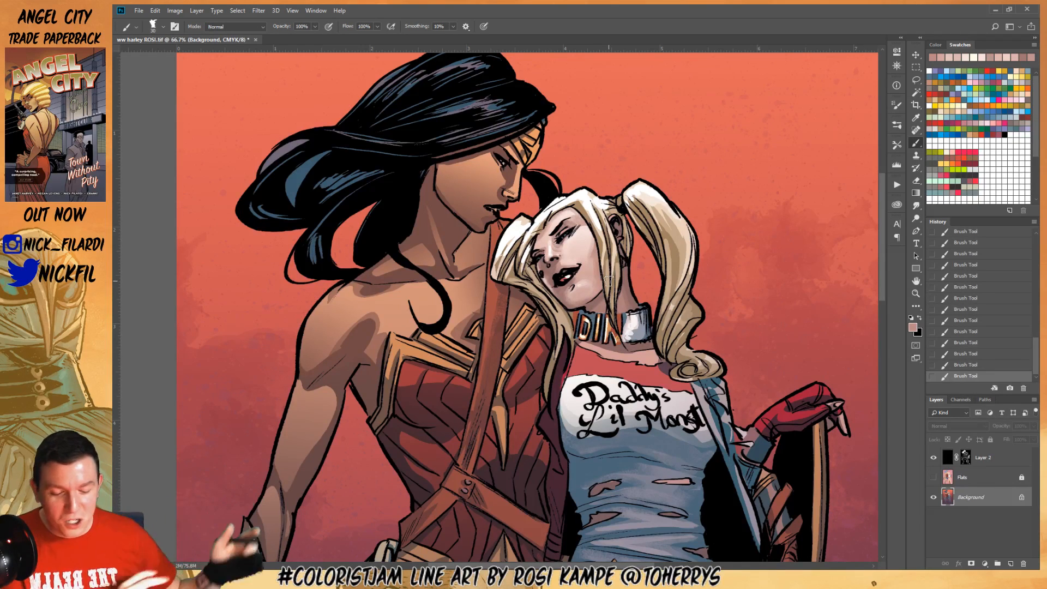
Highlight the front strands of Harley's hair with sampled light tones, using the Pencil in Screen mode at 50% opacity
key("z")
left_click(594, 387, "alt")
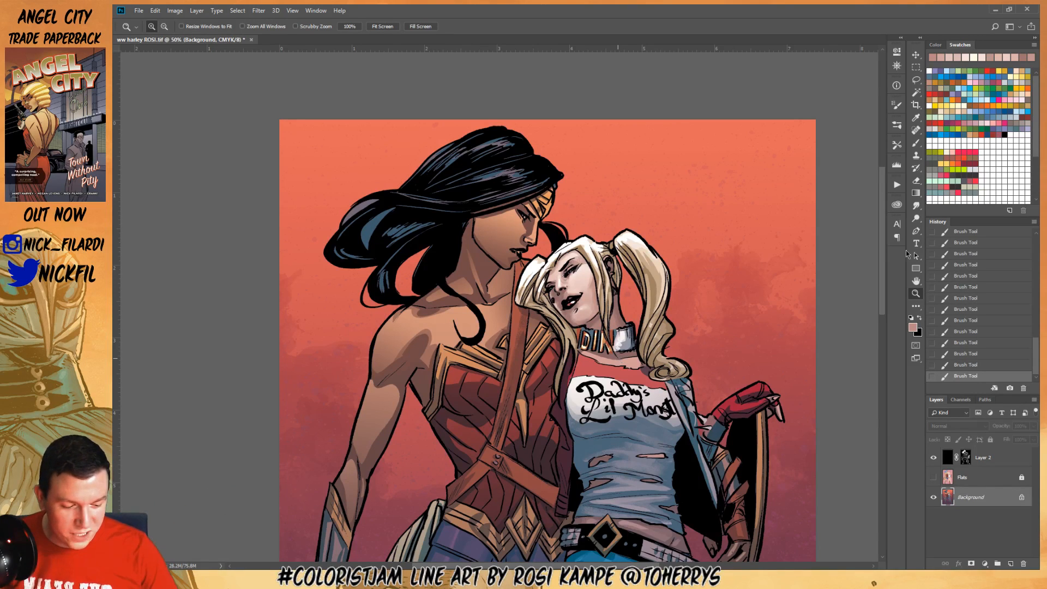
left_click(916, 281)
left_click_drag(612, 366, 642, 383)
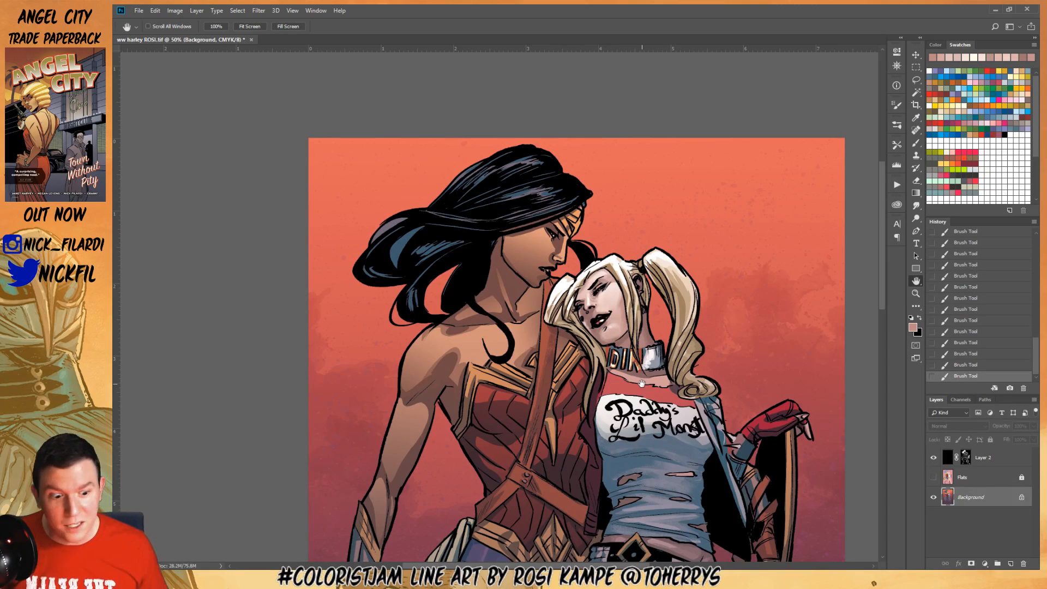
key("b")
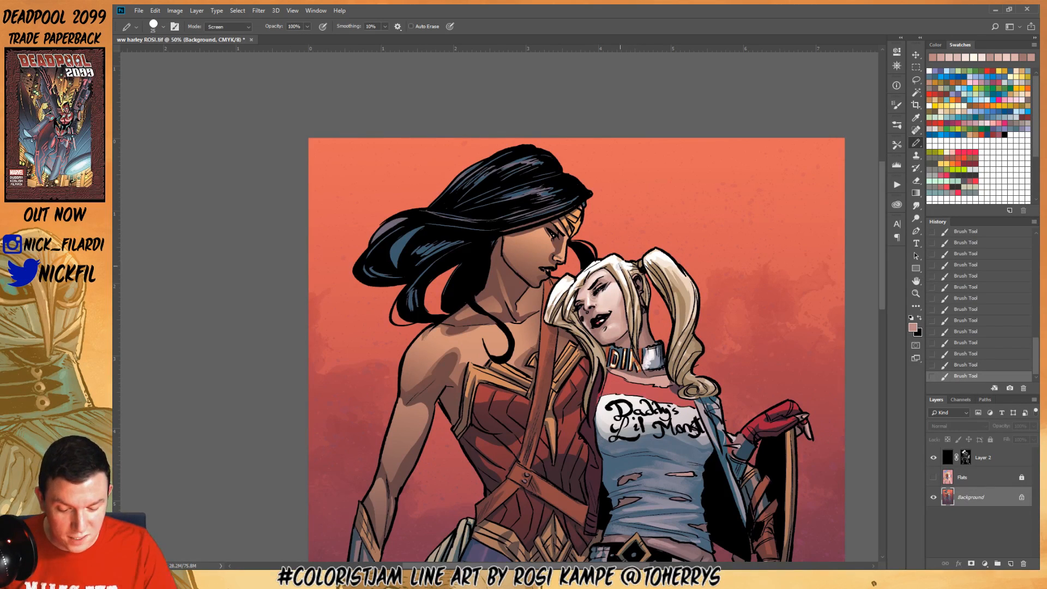
left_click(615, 257, "alt")
key("5")
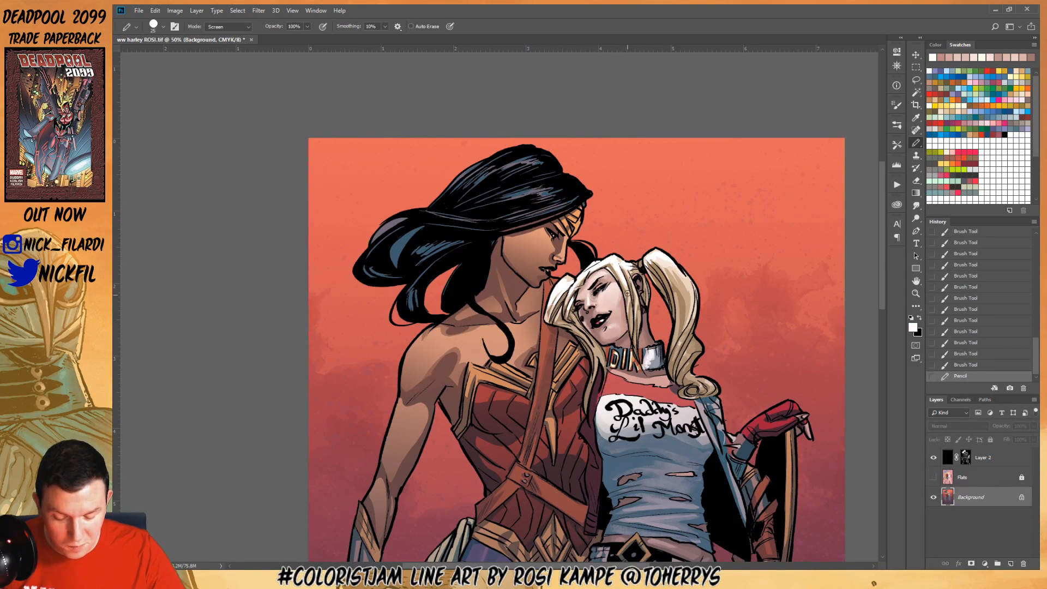
left_click(616, 261, "alt")
left_click_drag(616, 261, 627, 308)
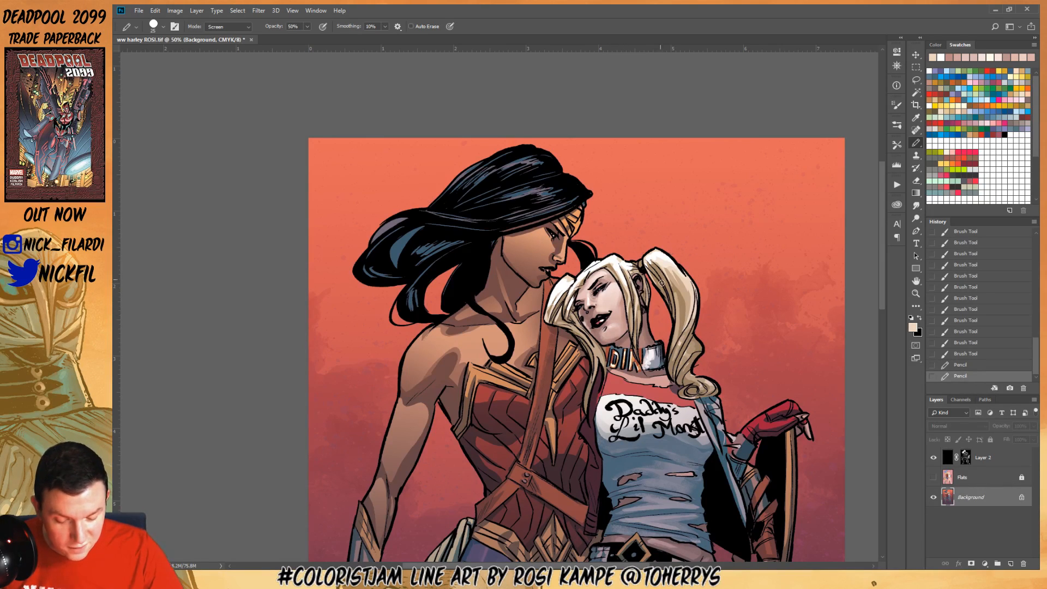
Brighten Harley's ponytail with long Pencil strokes in the light hair tone and a sampled tan
left_click_drag(654, 273, 675, 339)
left_click(681, 300, "alt")
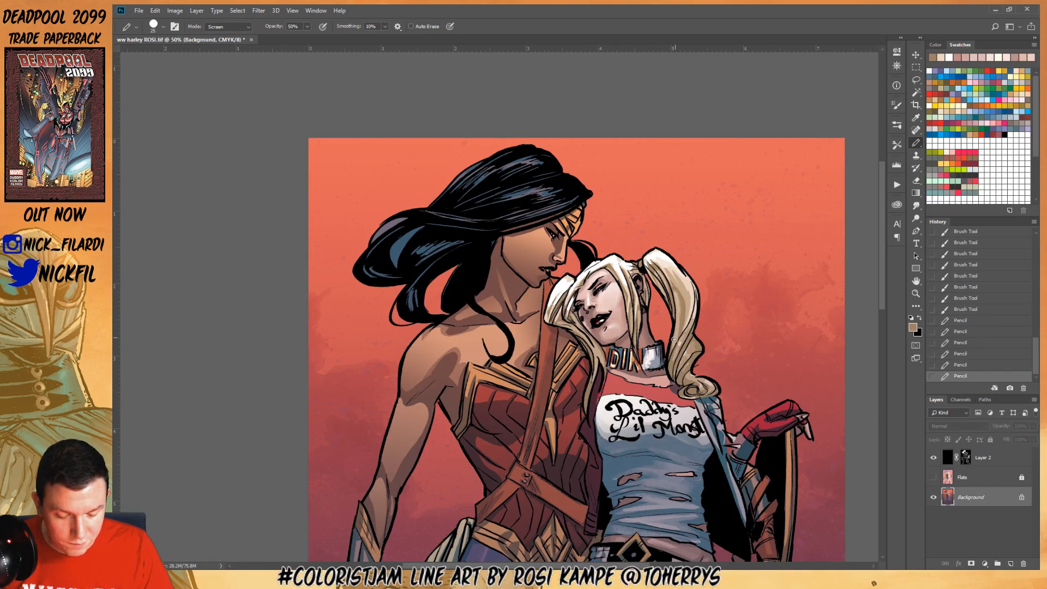
left_click_drag(676, 290, 678, 332)
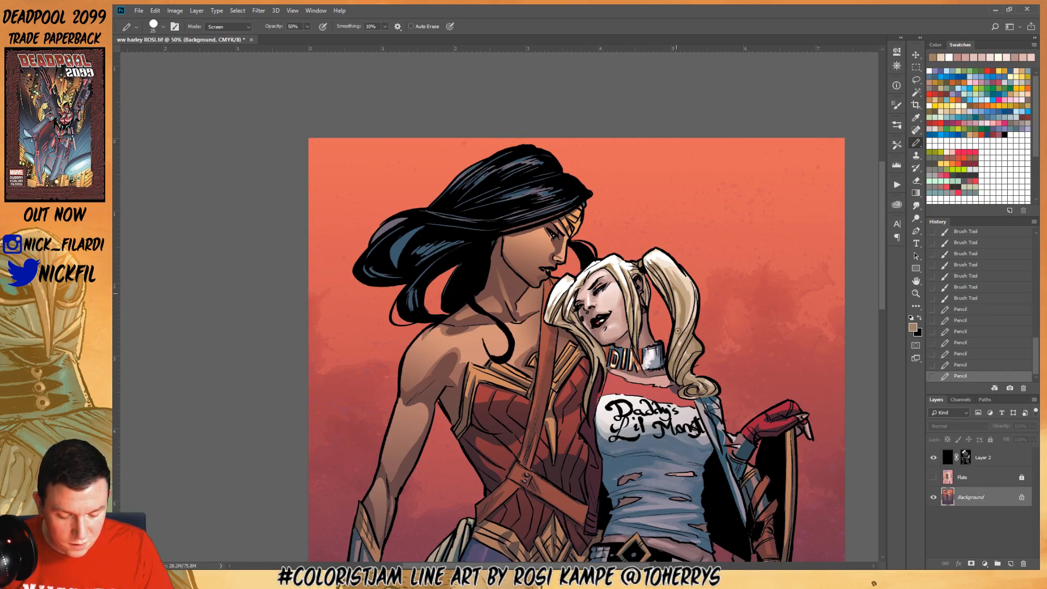
Paint along Harley's blue jacket with sampled blues, using the Pencil in Normal mode at 50% opacity
left_click(916, 80)
left_click(916, 281)
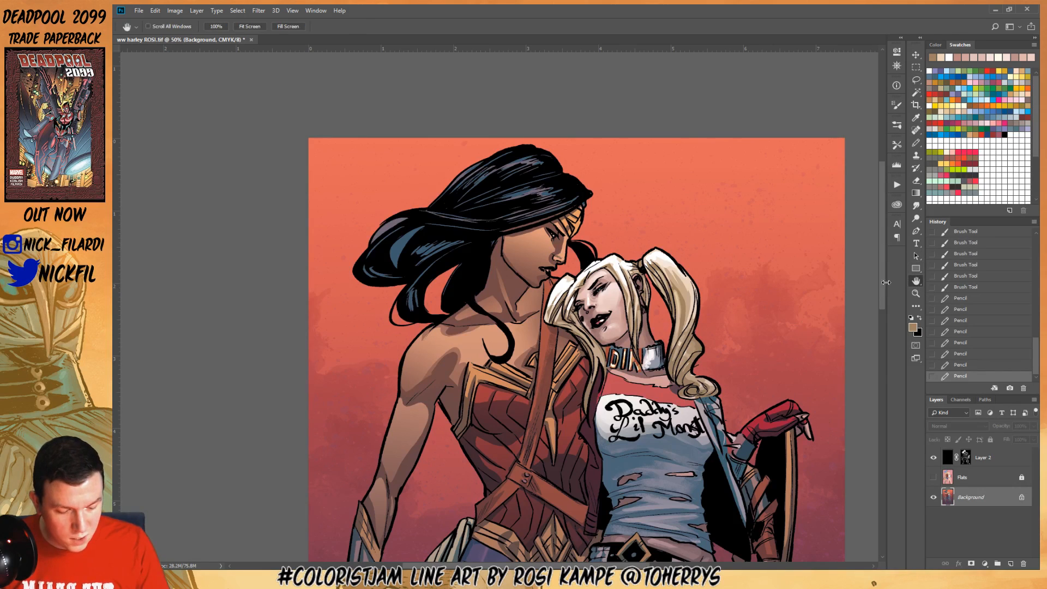
left_click_drag(864, 315, 824, 250)
left_click(917, 143)
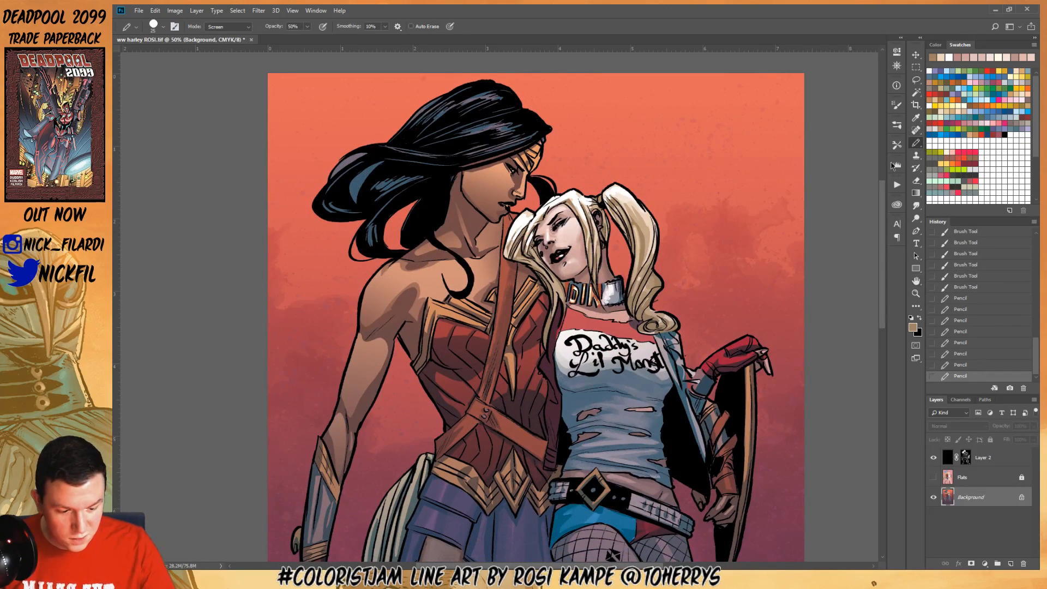
left_click(674, 337, "alt")
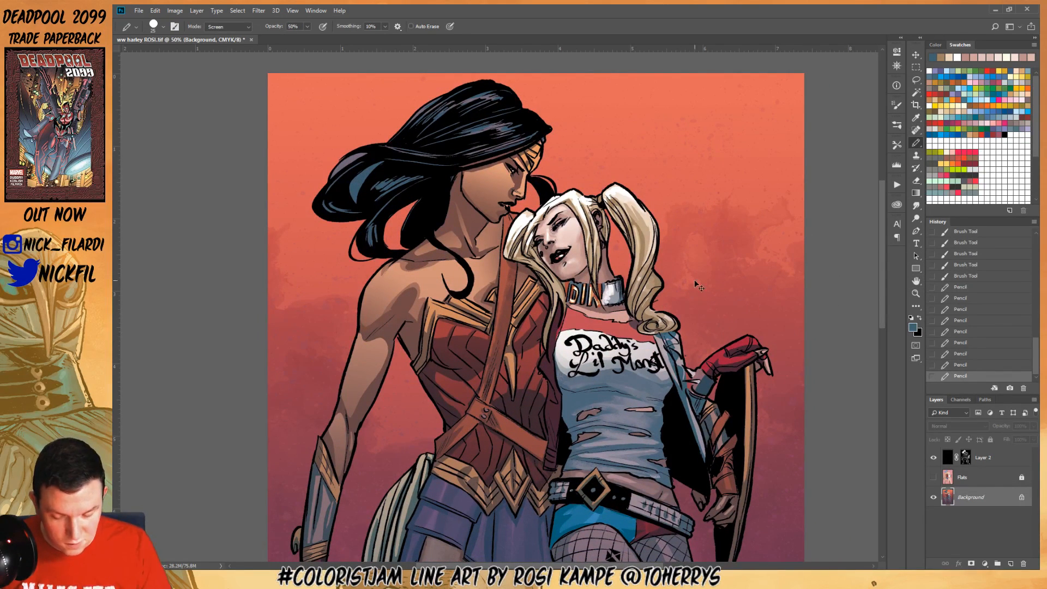
left_click(228, 26)
left_click(237, 40)
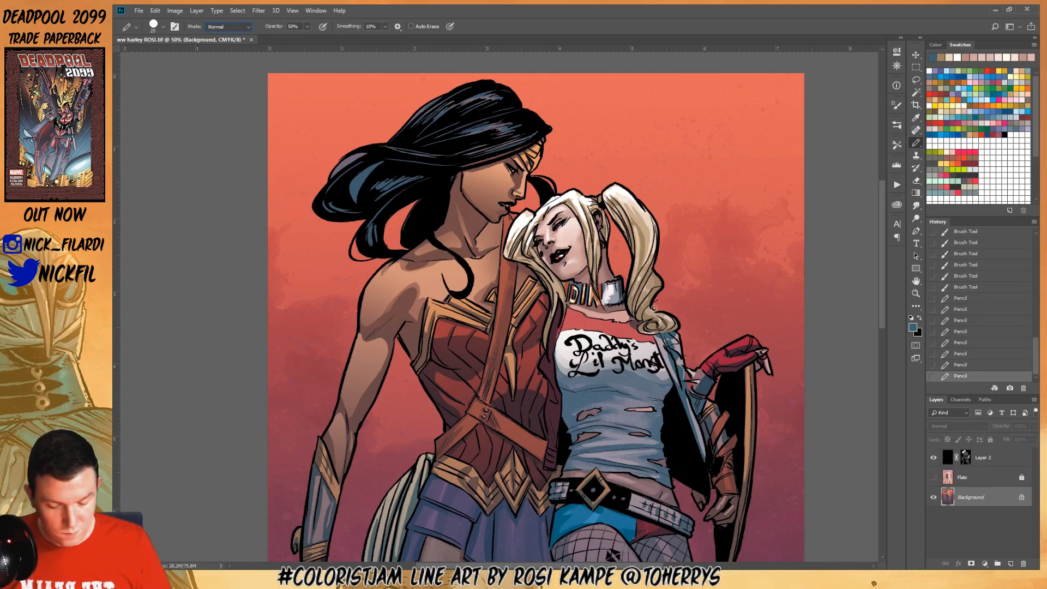
mouse_move(666, 350)
left_mouse_down()
mouse_move(681, 342)
mouse_move(679, 378)
mouse_move(697, 388)
left_mouse_up()
left_click(710, 380, "alt")
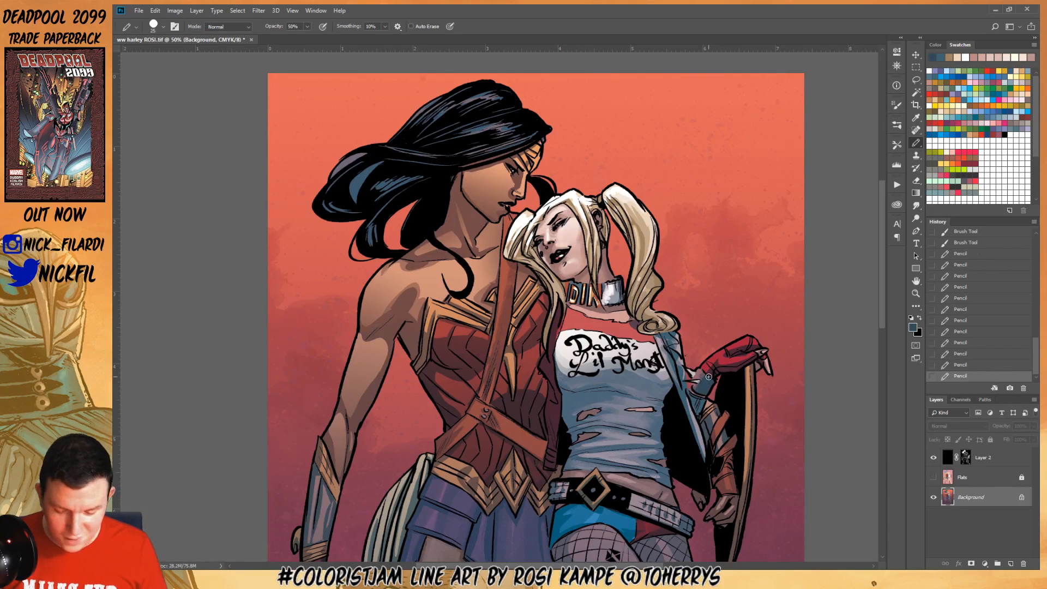
Lasso the inner part of Harley's ponytail, shade it with a gradient in a sampled tan hair tone, and deselect
left_click(916, 280)
left_click_drag(814, 174, 876, 230)
left_click(916, 79)
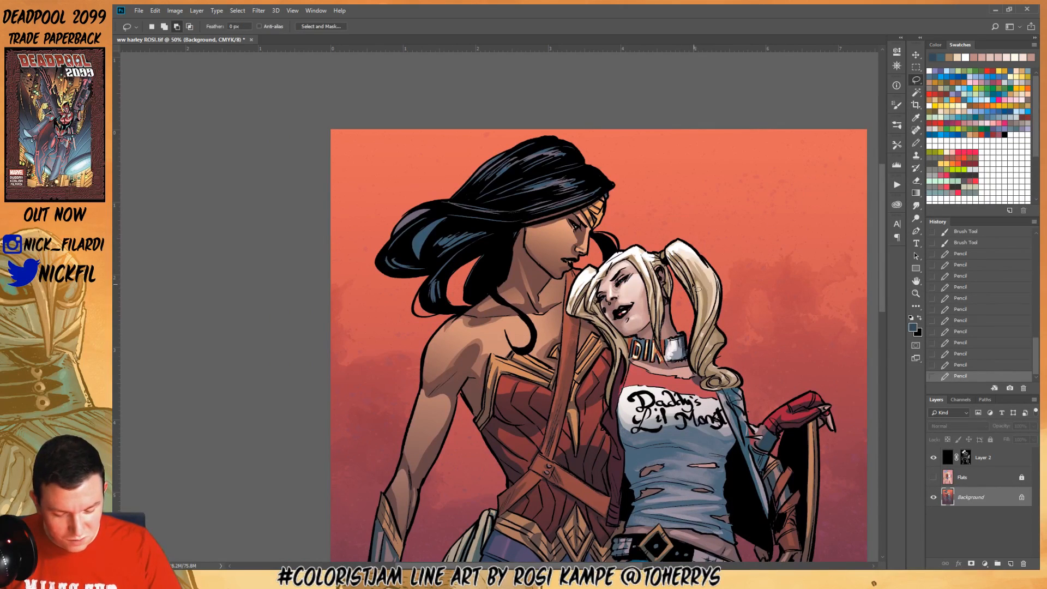
mouse_move(700, 283)
left_mouse_down()
mouse_move(707, 310)
mouse_move(695, 357)
mouse_move(701, 280)
left_mouse_up()
left_click(915, 193)
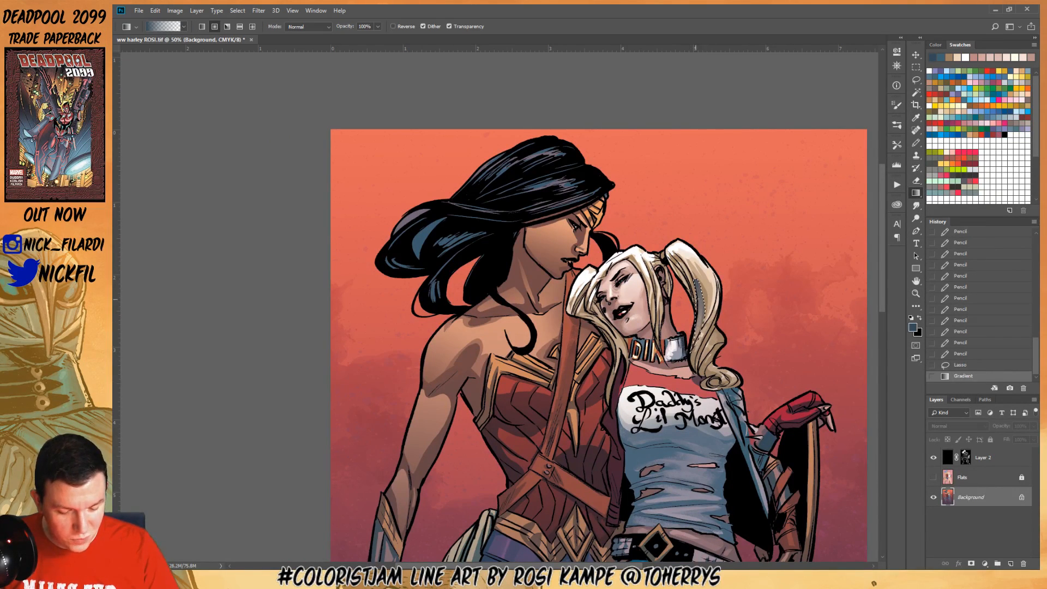
left_click(705, 294, "alt")
left_click_drag(692, 299, 708, 317)
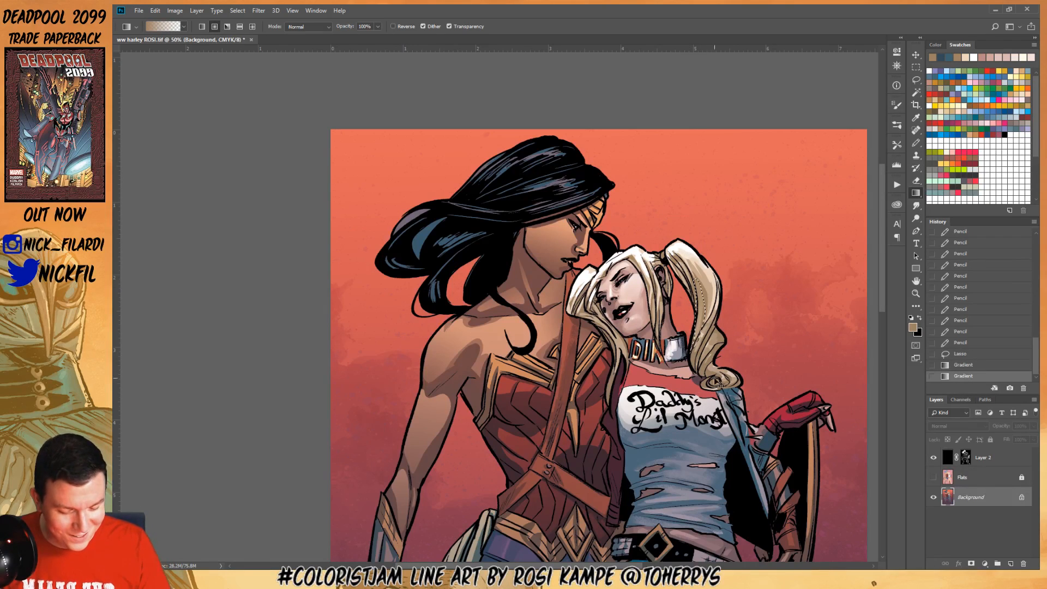
key("ctrl+d")
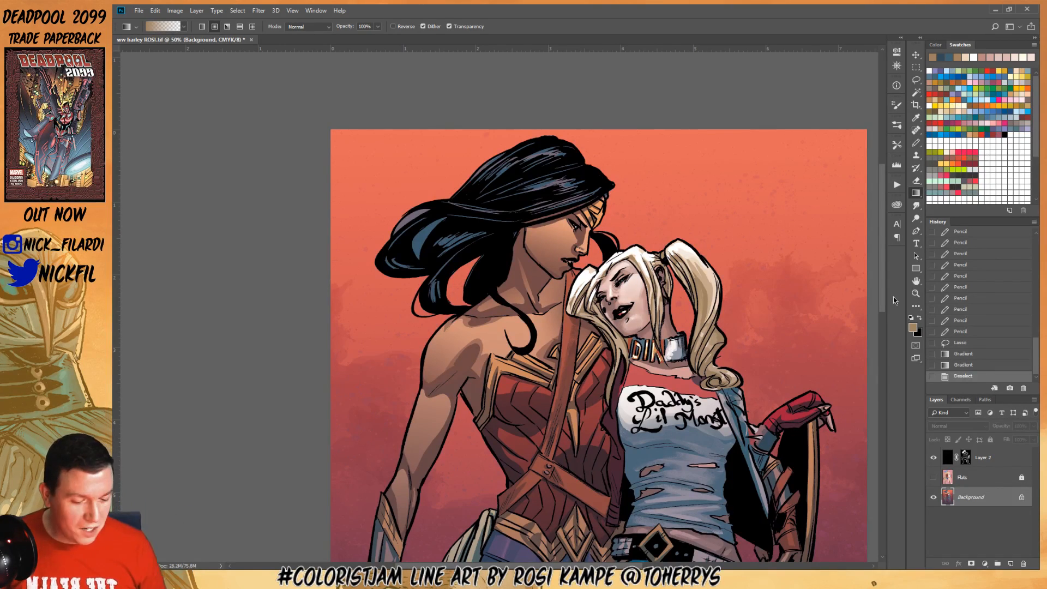
Paint Harley's face with sampled skin tones and a near-white highlight, using the Pencil in Normal mode at 50% and 100% opacity
left_click(917, 282)
left_click_drag(748, 403, 767, 424)
left_click(916, 143)
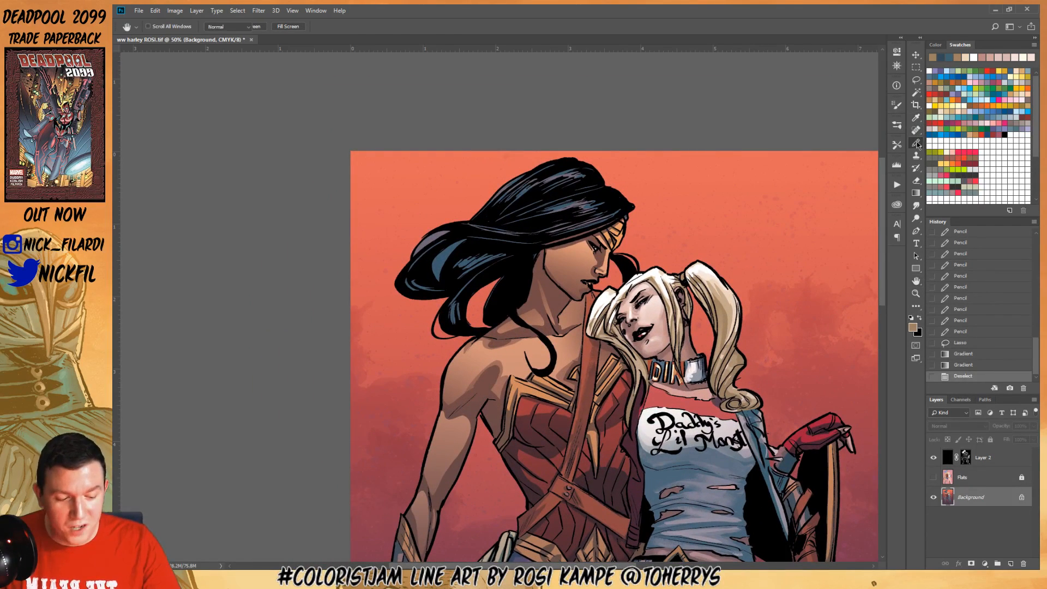
left_click(642, 304, "alt")
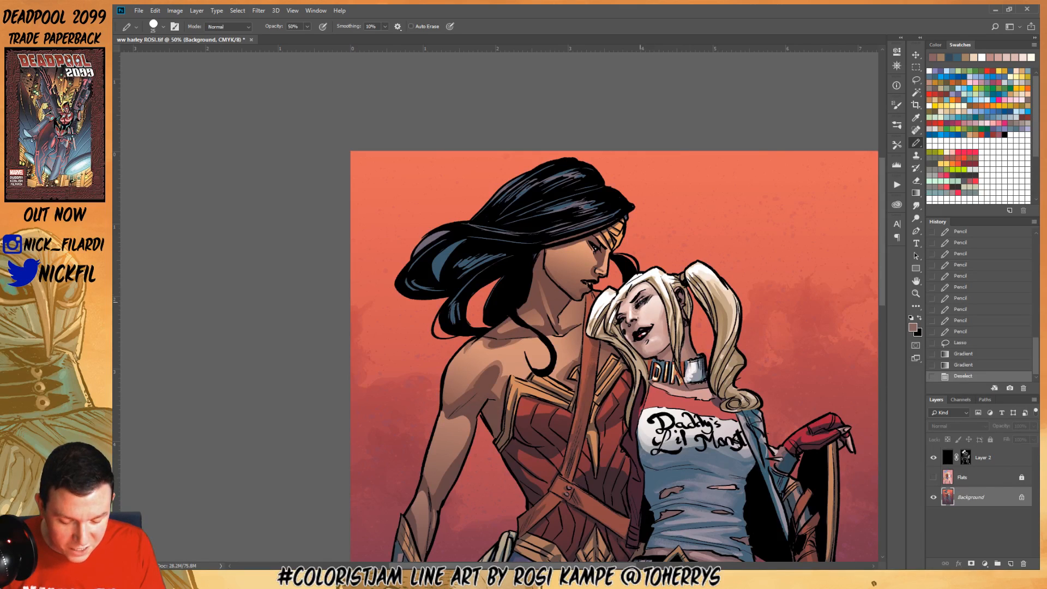
mouse_move(640, 302)
left_mouse_down()
mouse_move(653, 287)
mouse_move(624, 319)
mouse_move(655, 288)
left_mouse_up()
left_click(643, 288, "alt")
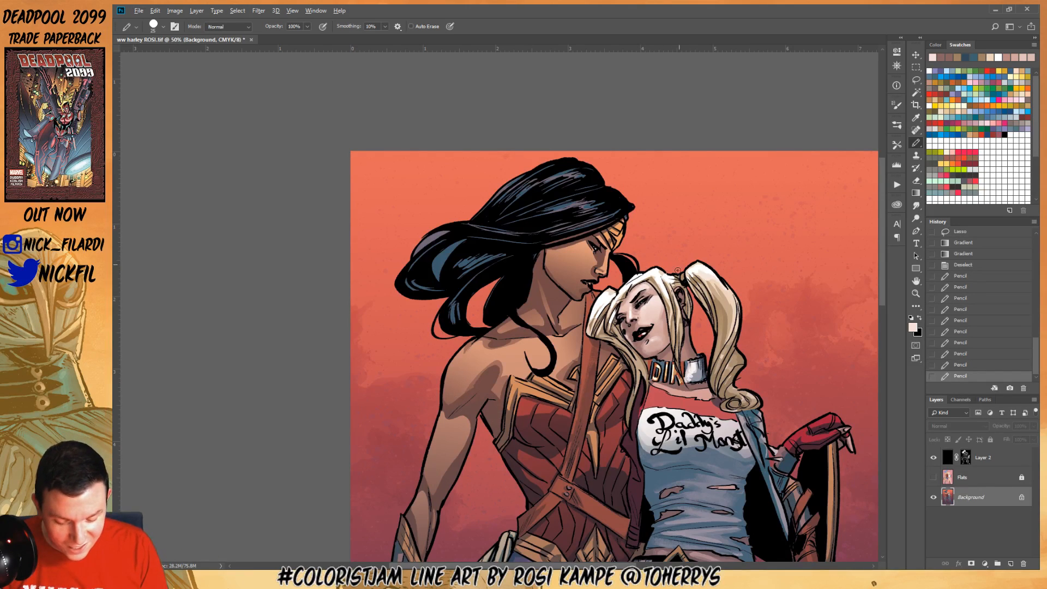
left_click(655, 270, "alt")
left_click_drag(643, 283, 653, 282)
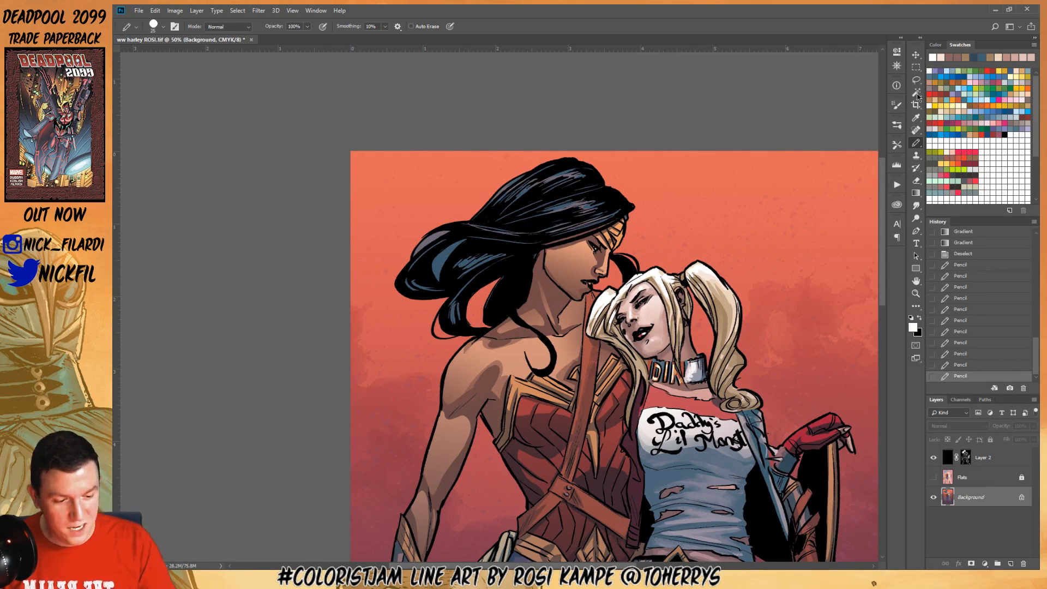
Lasso an area of Harley's face, lighten it with a near-white gradient in Normal mode, and deselect
left_click(917, 79)
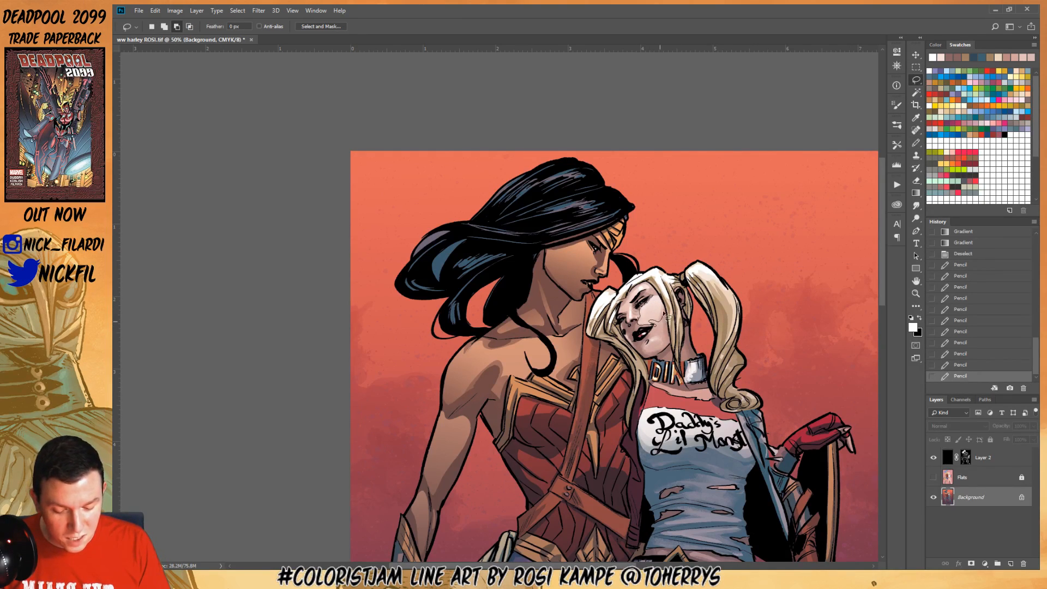
mouse_move(667, 315)
left_mouse_down()
mouse_move(654, 296)
mouse_move(670, 294)
mouse_move(659, 322)
left_mouse_up()
key("g")
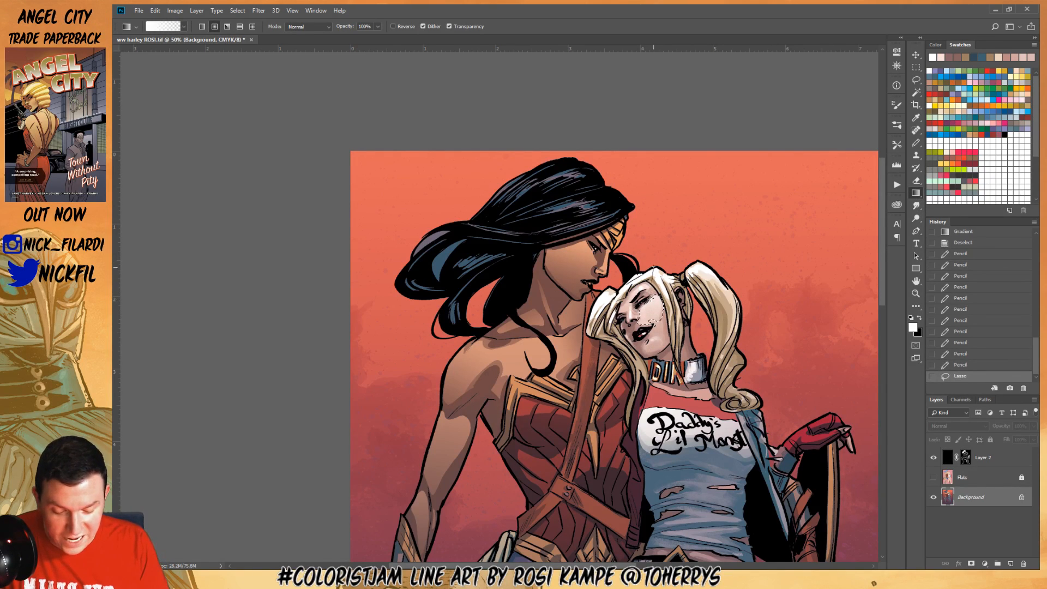
left_click_drag(653, 267, 652, 307)
key("ctrl+d")
Blend the highlights and shading on Harley's face with sampled light and pinkish skin tones, using the Pencil starting at 50% opacity
left_click(917, 143)
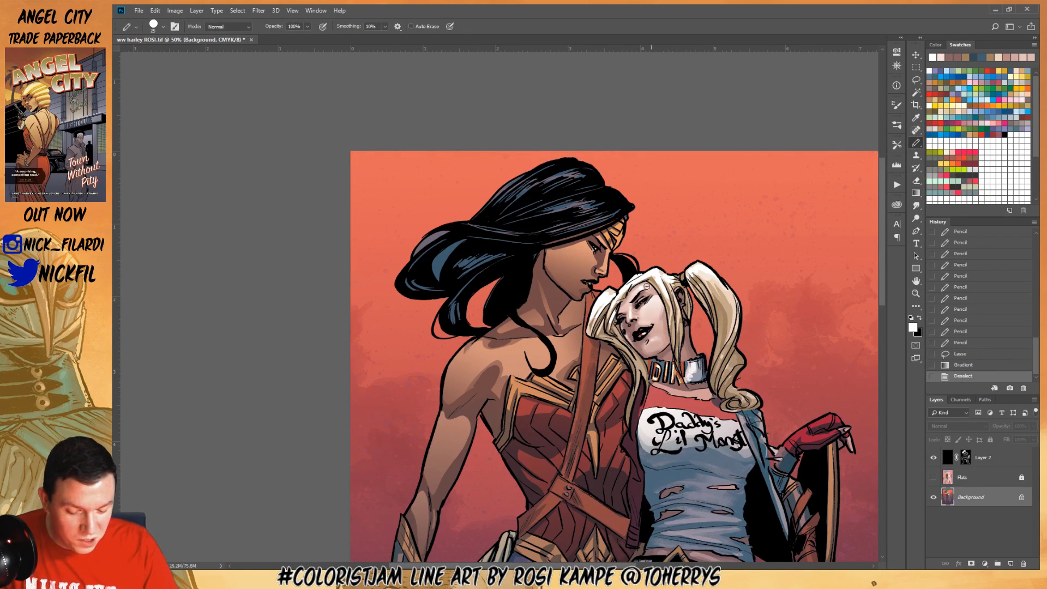
left_click(658, 294, "alt")
key("5")
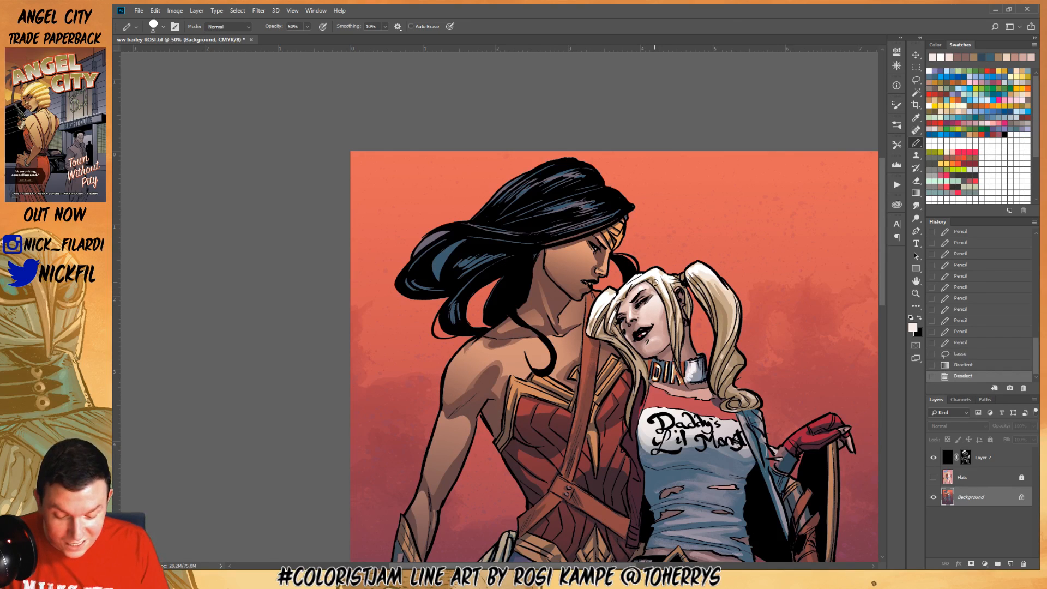
left_click_drag(654, 294, 669, 358)
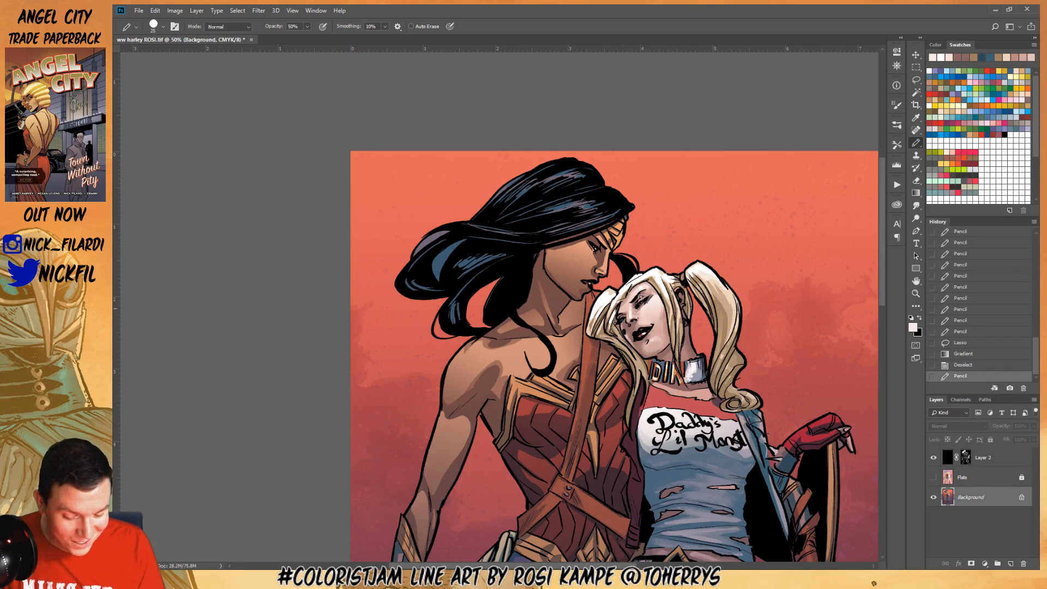
left_click(635, 319, "alt")
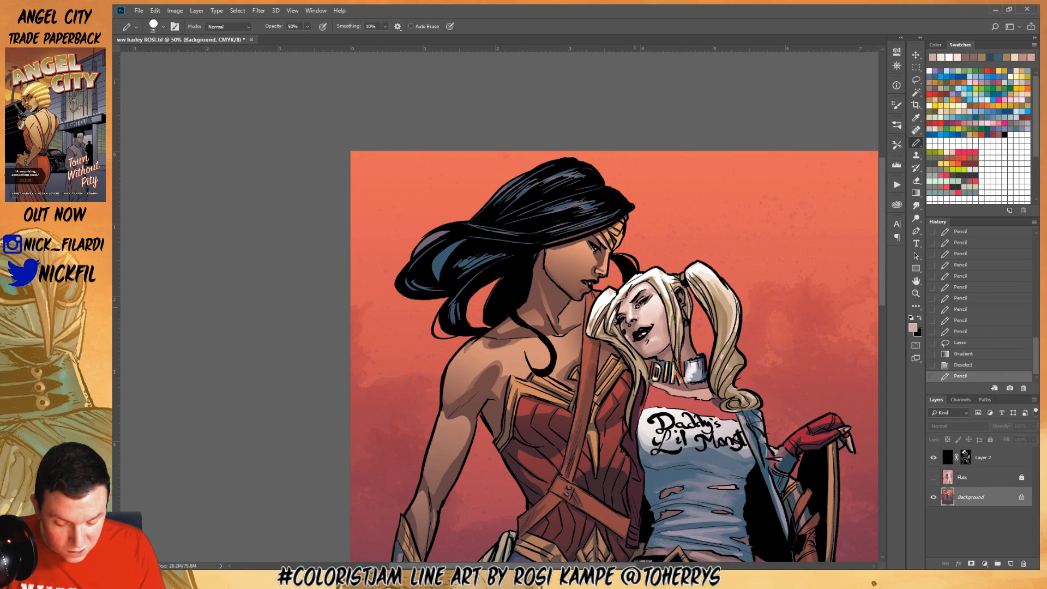
mouse_move(637, 307)
left_mouse_down()
mouse_move(643, 297)
mouse_move(630, 327)
left_mouse_up()
left_click_drag(628, 316, 629, 326)
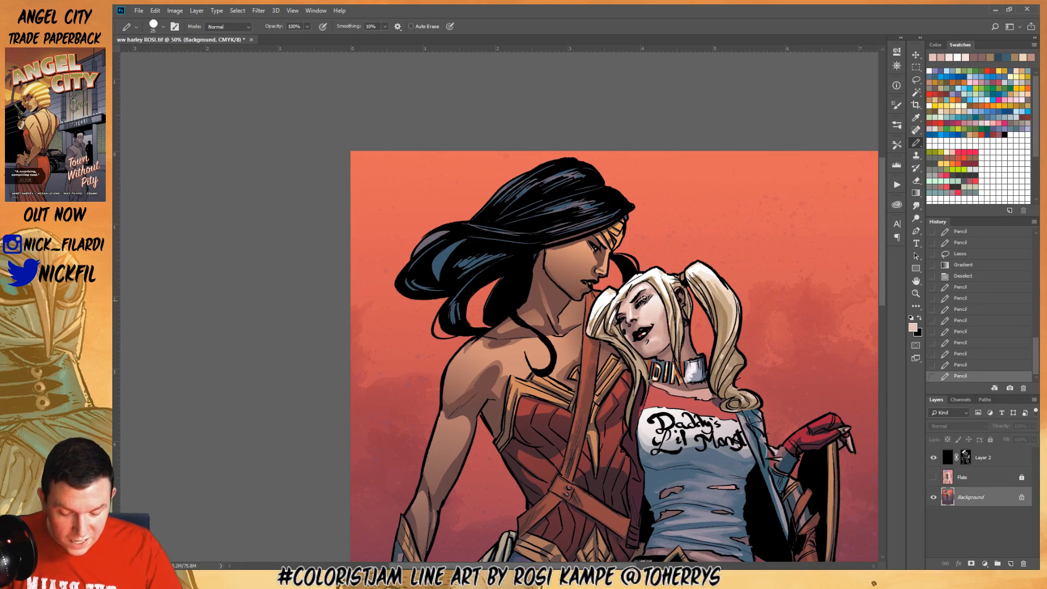
Select Harley's hair from the Flats layer with the Magic Wand and lasso away everything except the long ponytail
key("h")
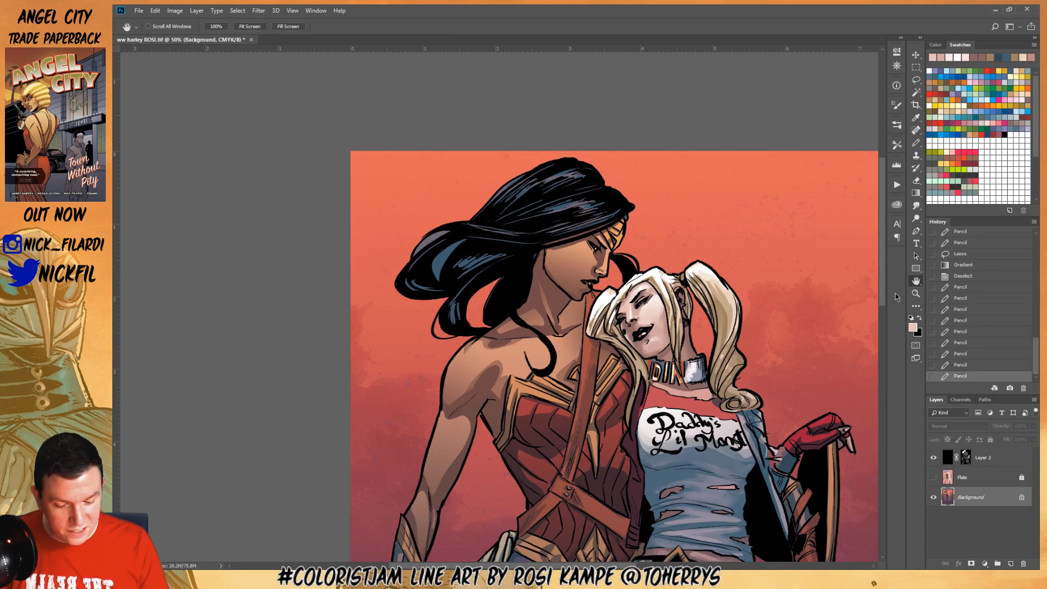
left_click_drag(864, 352, 789, 356)
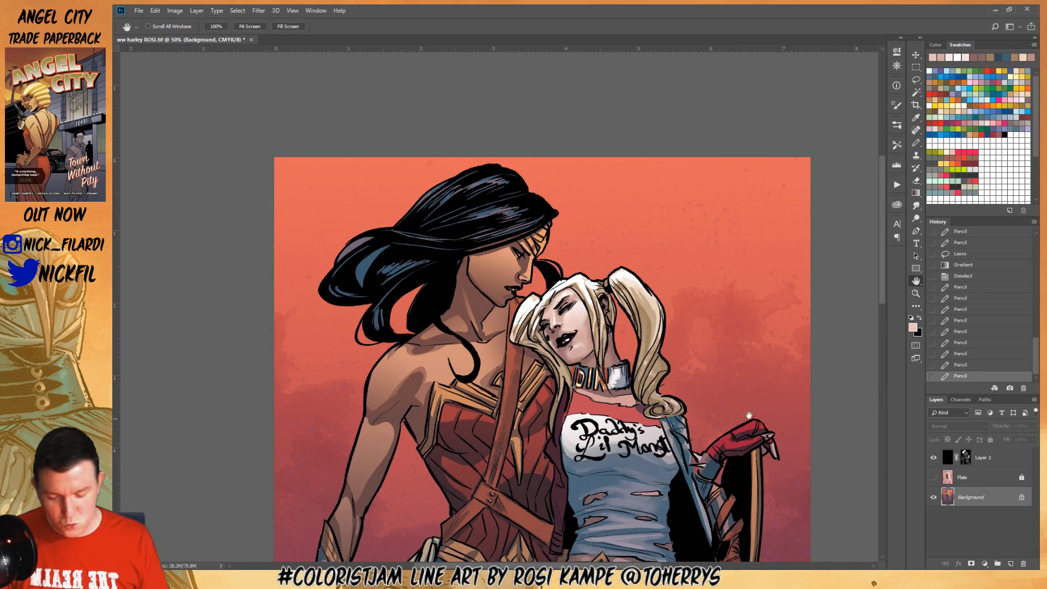
left_click(963, 478)
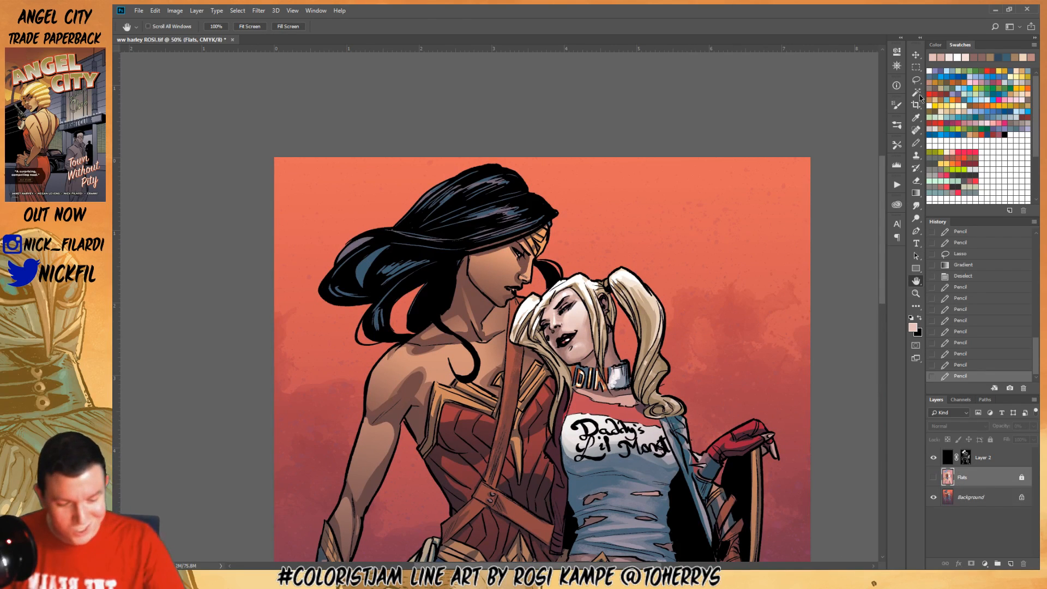
key("w")
left_click(647, 365)
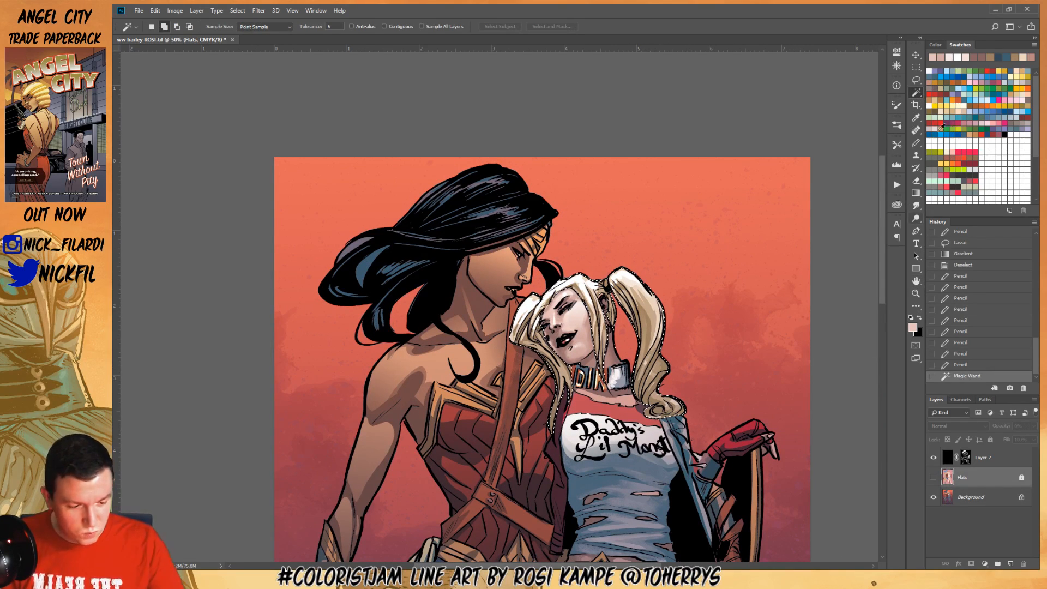
key("l")
mouse_move(577, 247)
left_mouse_down()
mouse_move(483, 371)
mouse_move(607, 455)
mouse_move(605, 391)
mouse_move(625, 325)
mouse_move(617, 303)
mouse_move(637, 255)
mouse_move(577, 247)
left_mouse_up()
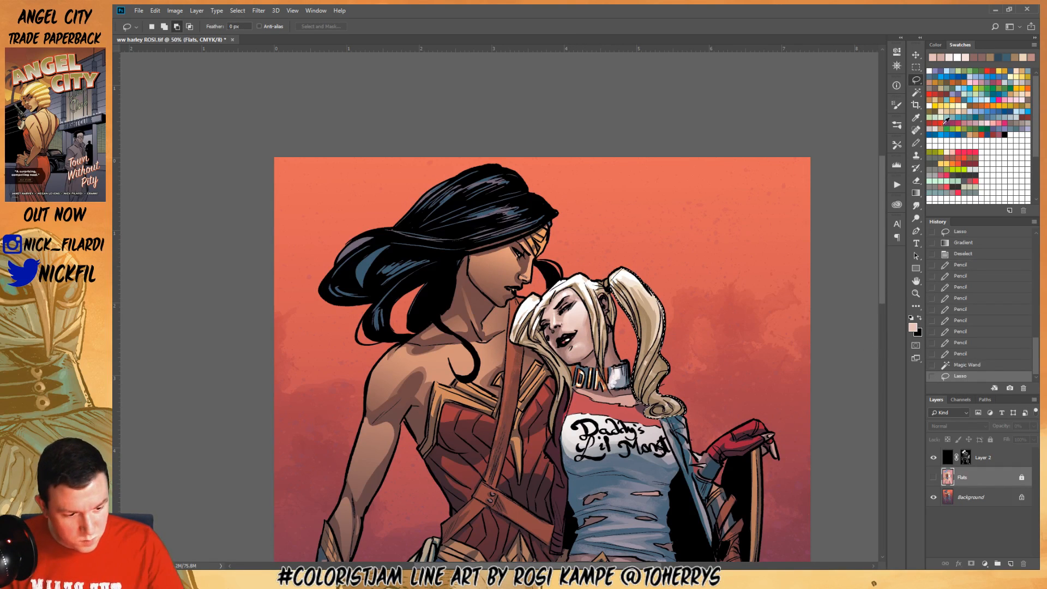
Tint the ponytail's lower end on the Background layer with a bright blue radial gradient in Overlay mode, and deselect
left_click(948, 70)
key("g")
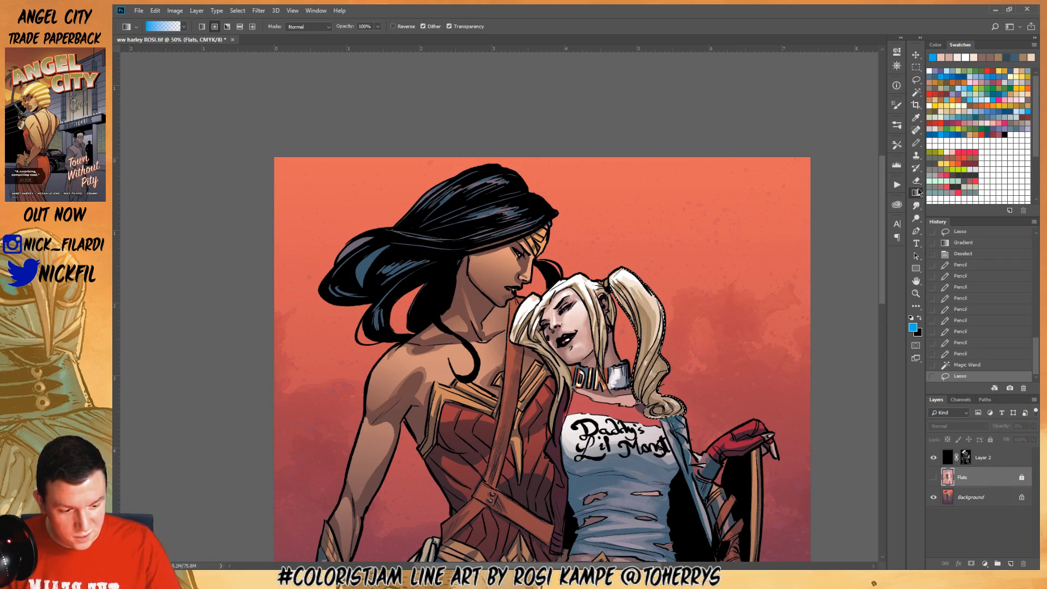
left_click(214, 26)
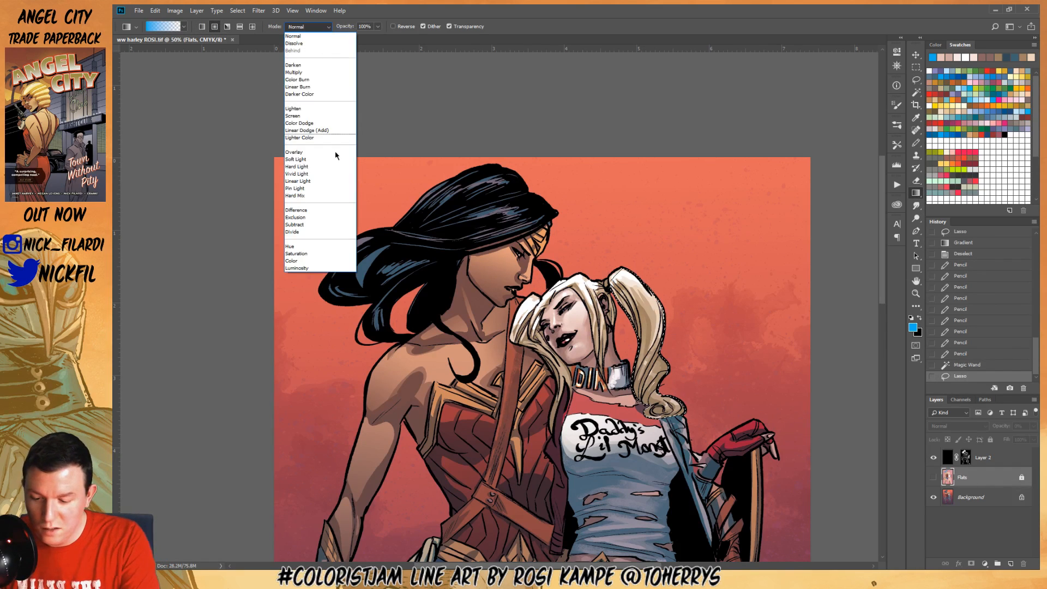
left_click(316, 27)
left_click(325, 152)
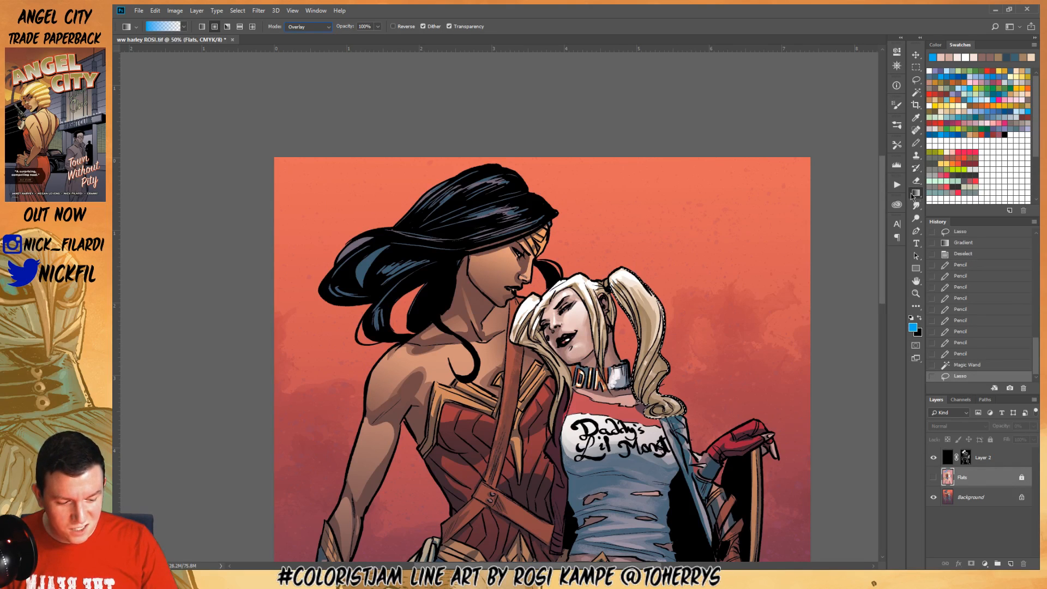
left_click(653, 431)
left_click(579, 221)
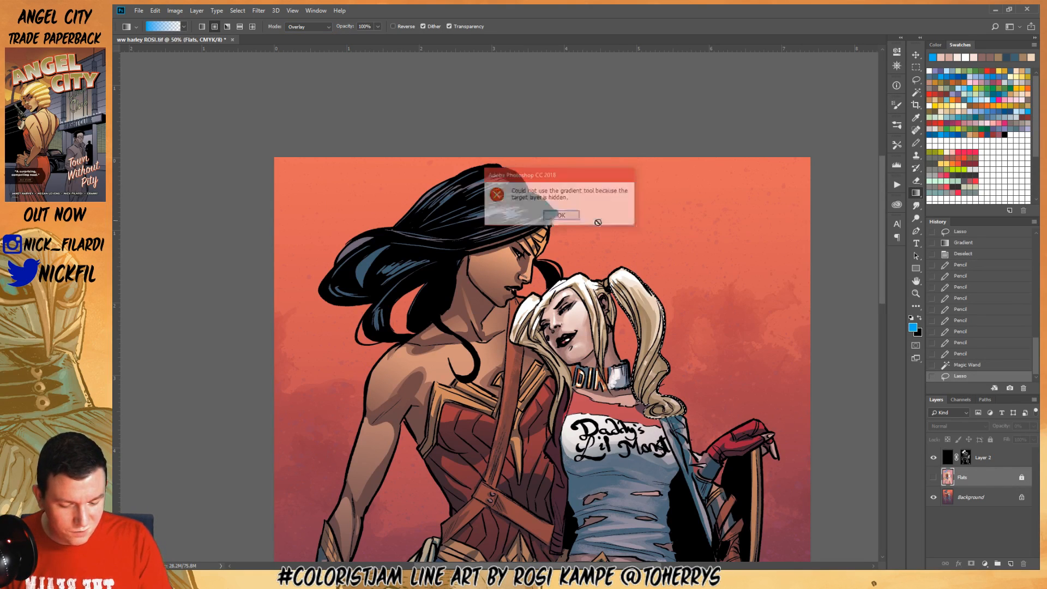
left_click(972, 497)
left_click_drag(675, 509, 686, 306)
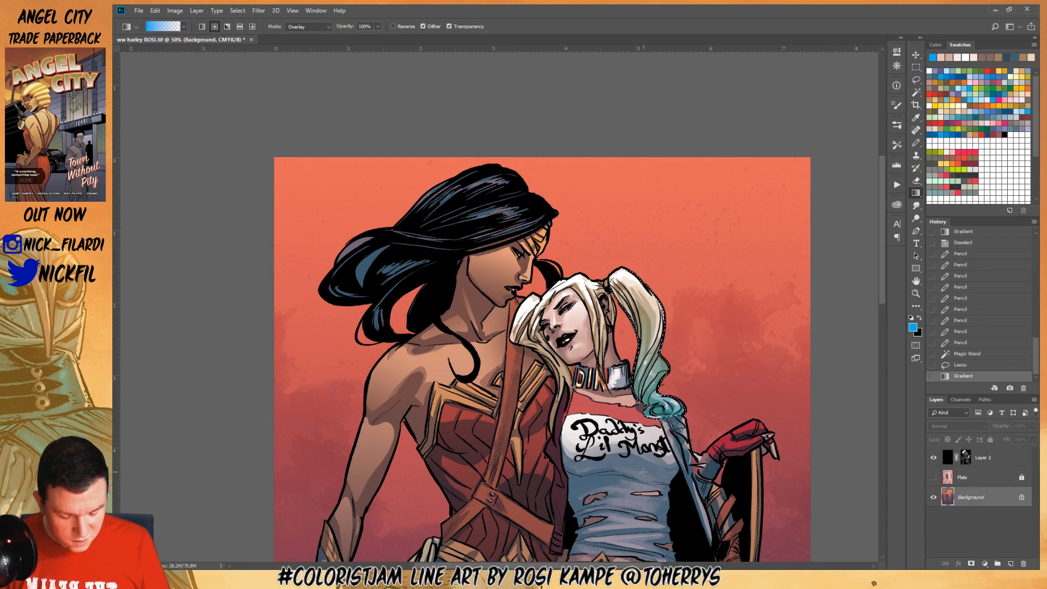
key("ctrl+d")
Select Harley's hair from the Flats layer again and lasso away the ponytail and crown, keeping the front strands
key("l")
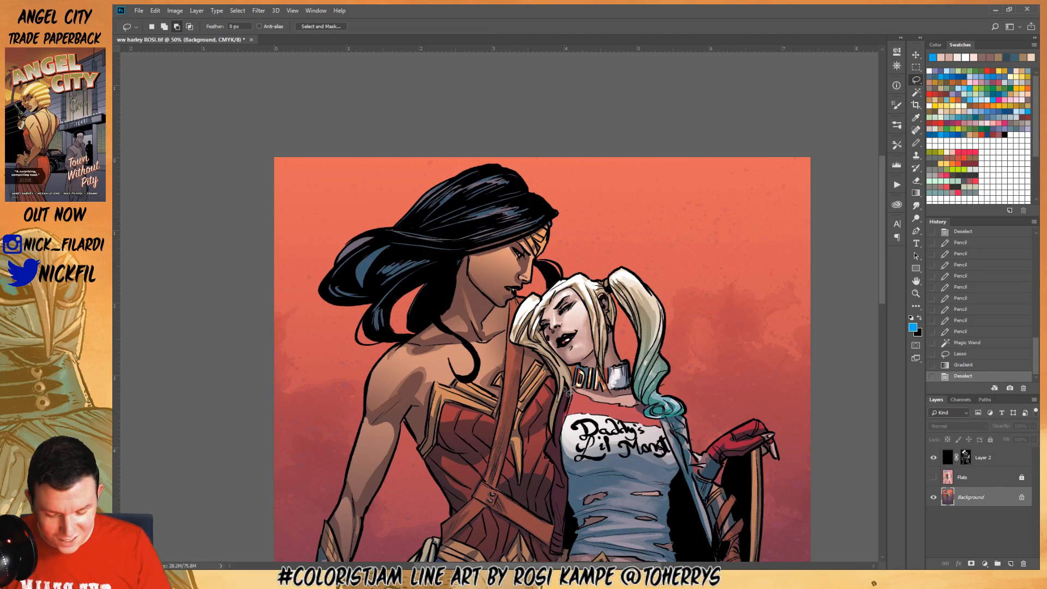
left_click(971, 478)
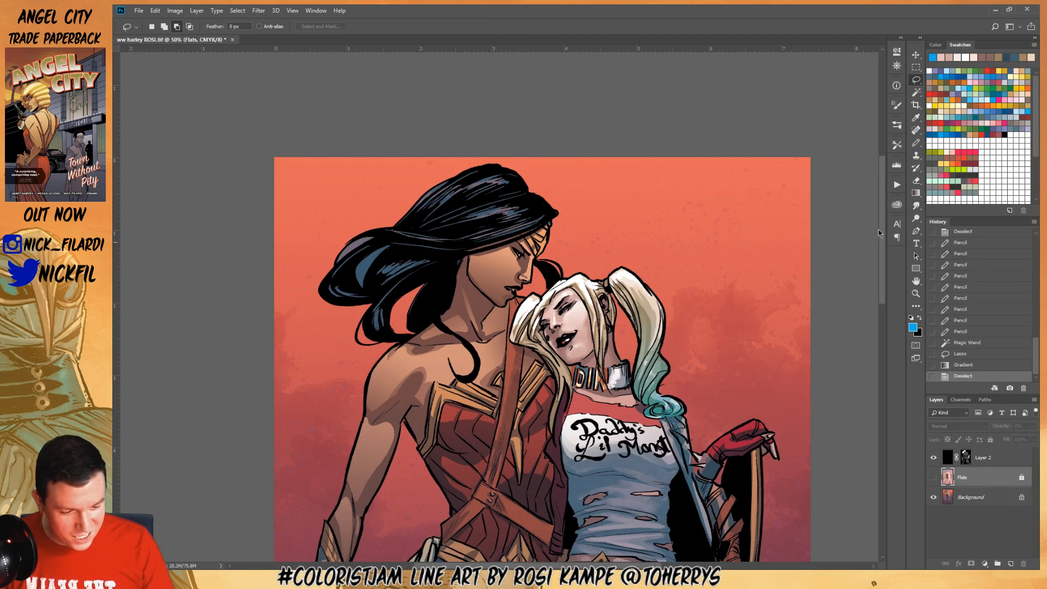
left_click(917, 93)
left_click(521, 329)
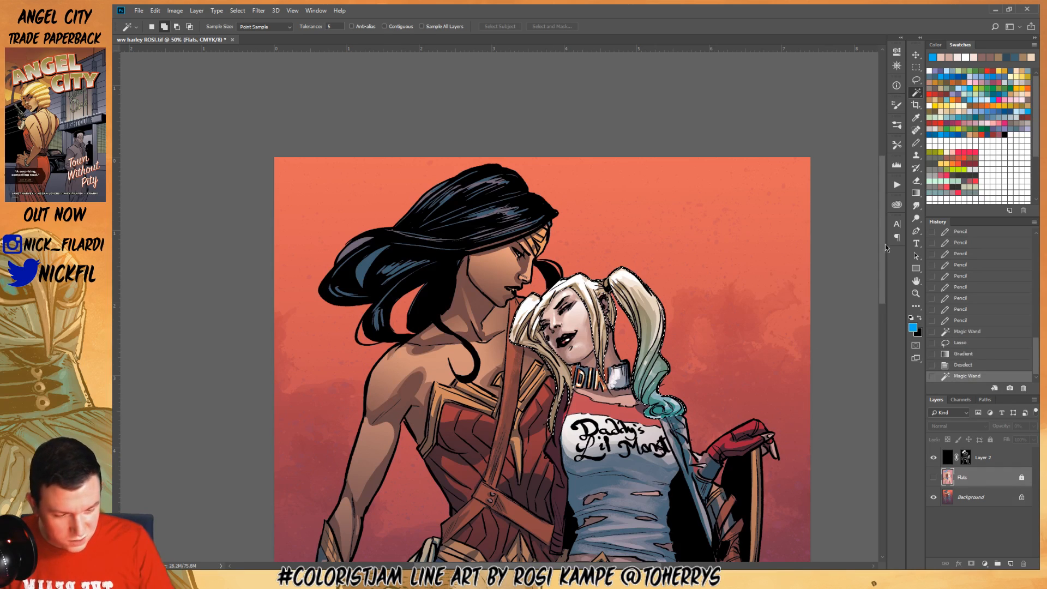
left_click(916, 79)
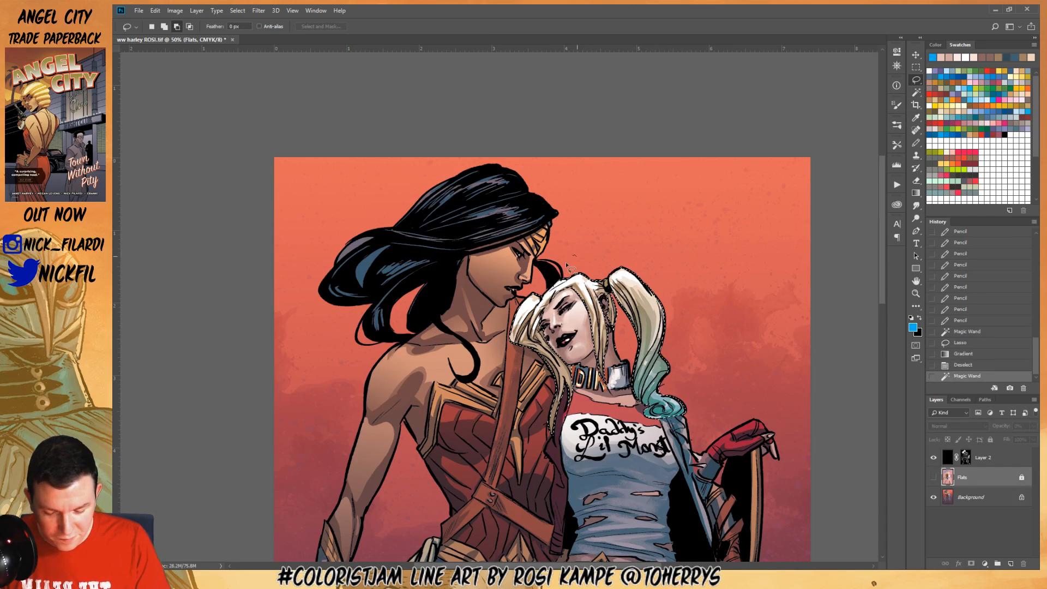
mouse_move(566, 266)
left_mouse_down()
mouse_move(718, 347)
mouse_move(611, 246)
left_mouse_up()
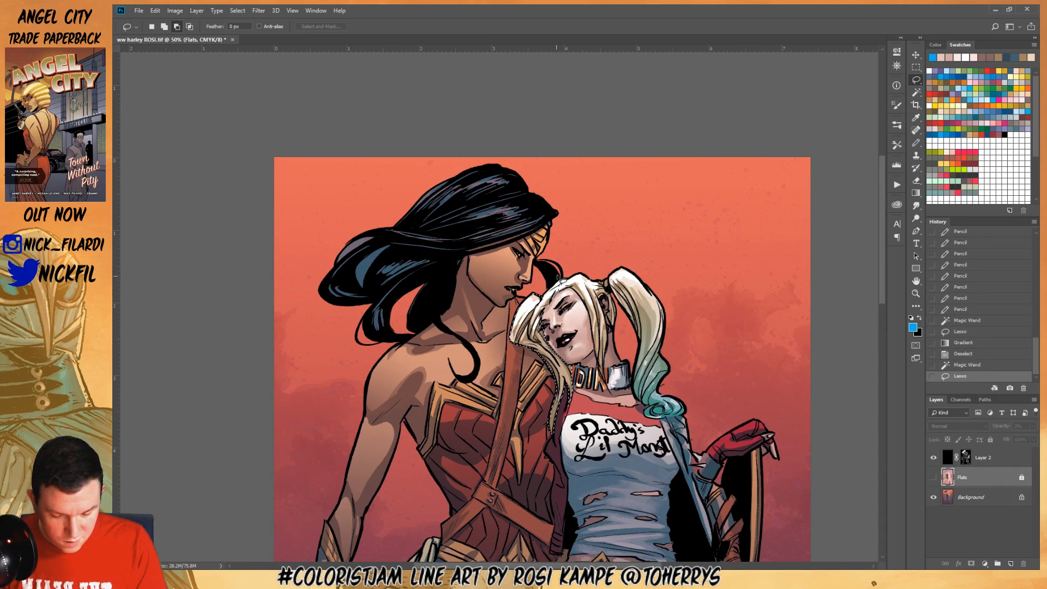
mouse_move(552, 274)
left_mouse_down()
mouse_move(589, 248)
mouse_move(573, 256)
left_mouse_up()
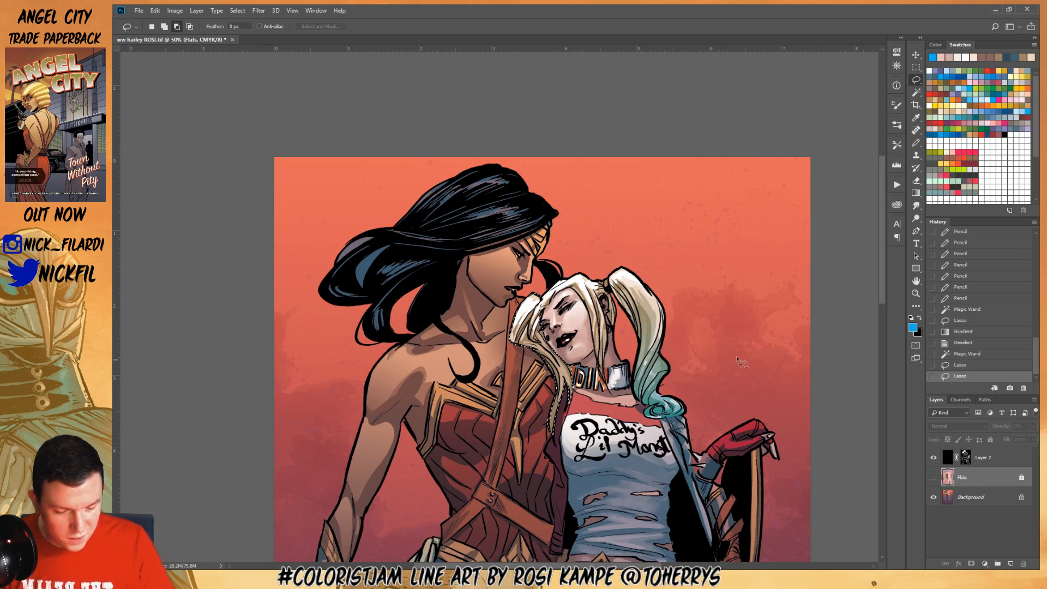
Tint the lower end of the front strands on the Background layer with a red gradient in Overlay mode, and deselect
left_click(987, 71)
left_click(917, 193)
left_click(562, 441)
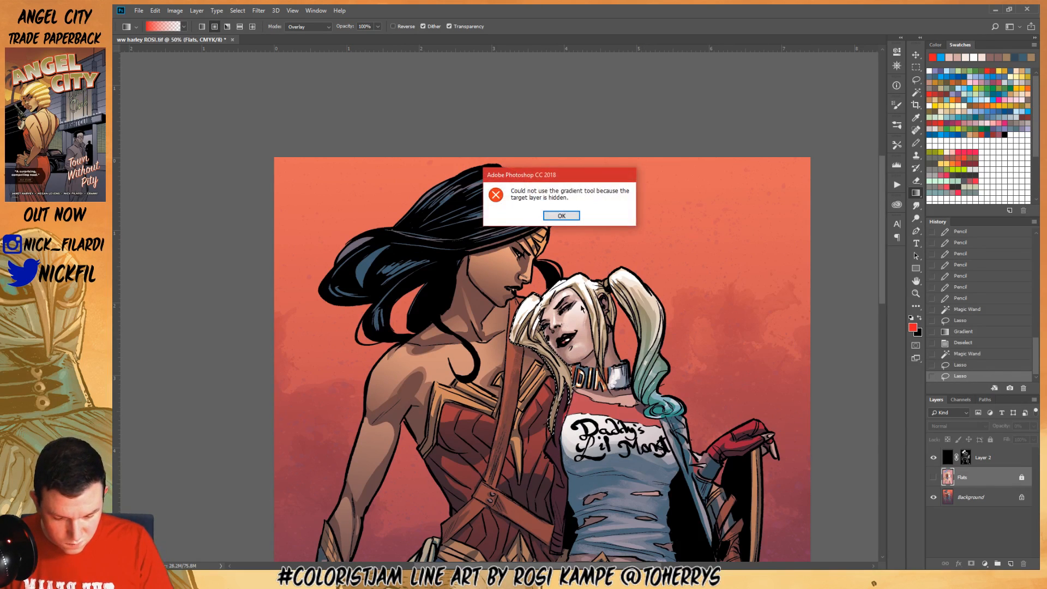
left_click(561, 215)
left_click(974, 497)
left_click_drag(559, 416, 548, 272)
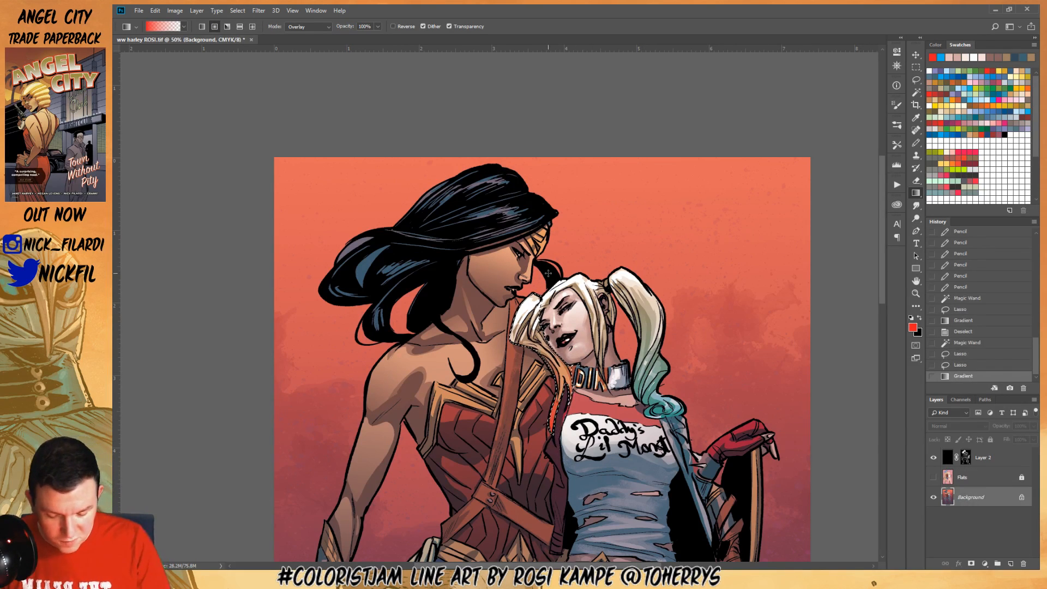
key("ctrl+d")
Examine the whole illustration with the tinted hair at 16.7% zoom, and return to both figures' upper bodies at 50%
left_click(916, 280)
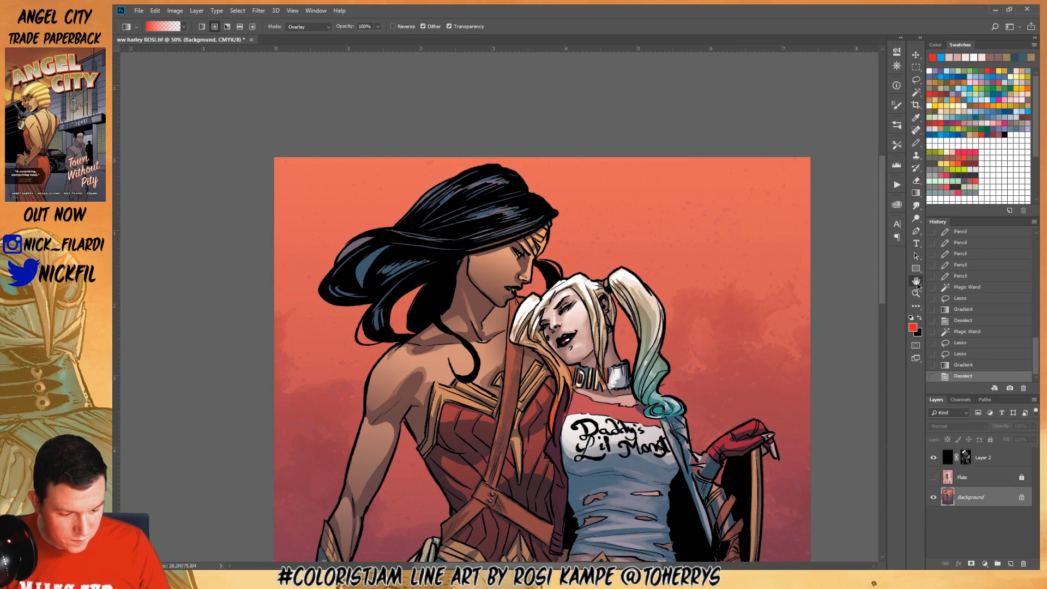
left_click_drag(573, 358, 674, 373)
key("ctrl+r")
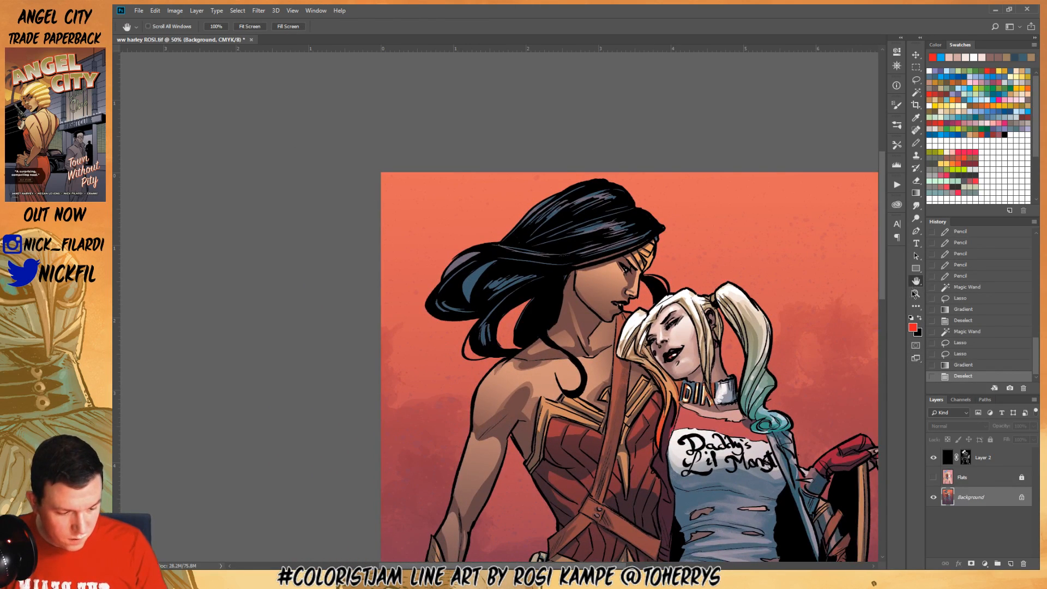
left_click(916, 293)
scroll(685, 394, "down", 3)
left_click(920, 281)
left_click_drag(747, 429, 647, 342)
left_click_drag(670, 384, 672, 409)
left_click(917, 293)
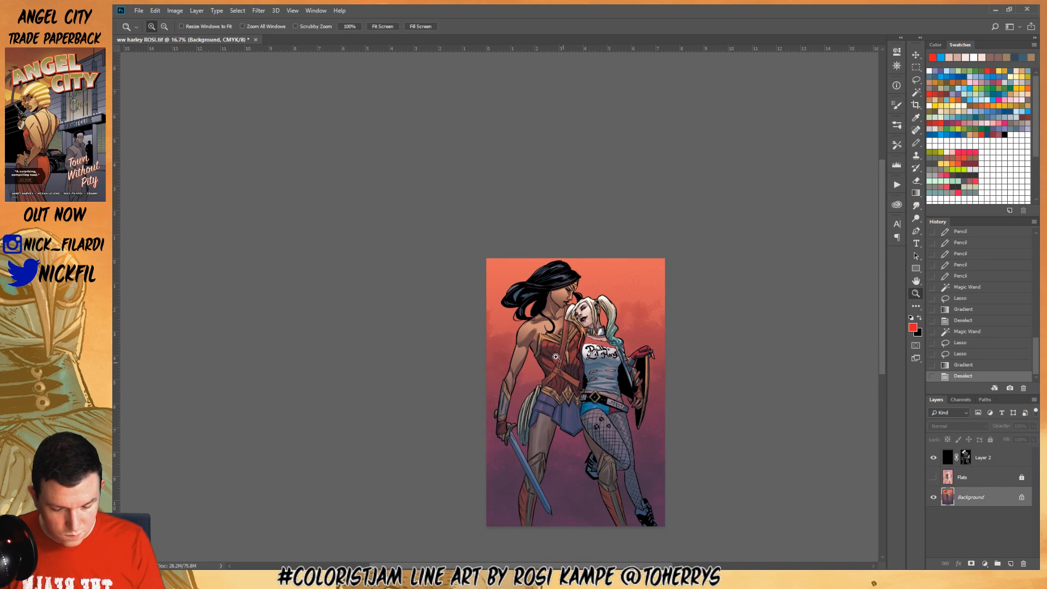
key("ctrl+plus")
key("ctrl+plus")
key("ctrl+plus")
left_click(916, 281)
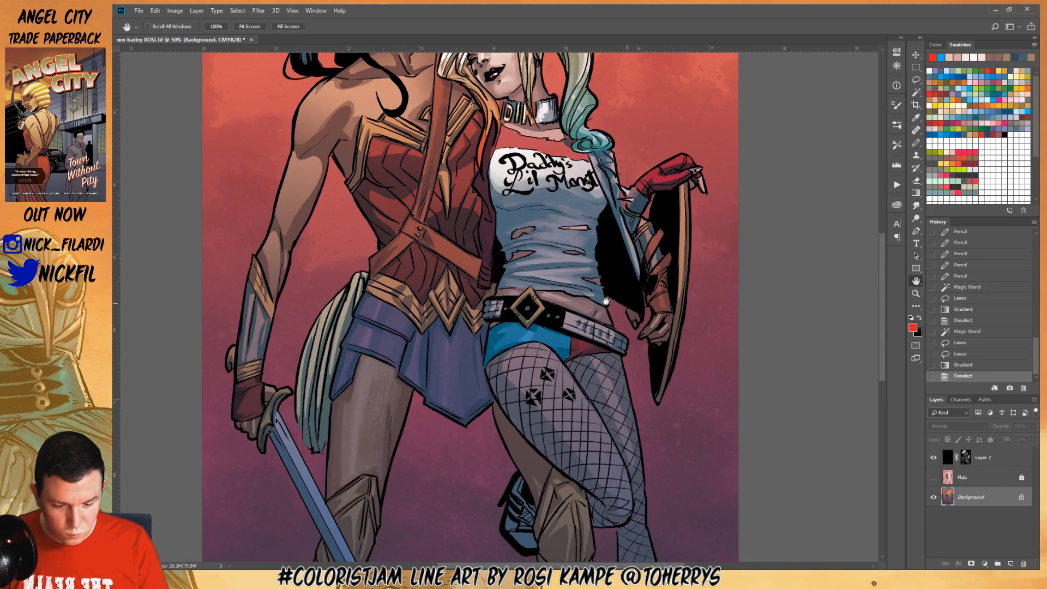
left_click_drag(543, 208, 622, 407)
Paint over Harley's raised red glove with a sampled red, using the Pencil in Normal mode at 50% opacity
left_click(916, 142)
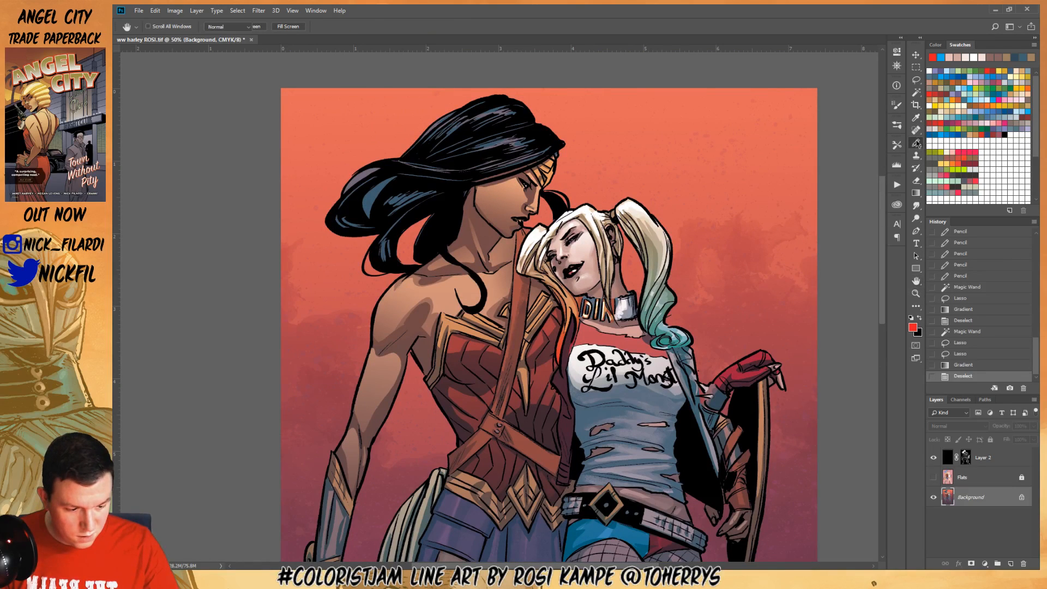
left_click(731, 374, "alt")
mouse_move(719, 387)
left_mouse_down()
mouse_move(738, 370)
mouse_move(769, 375)
mouse_move(768, 365)
mouse_move(748, 368)
left_mouse_up()
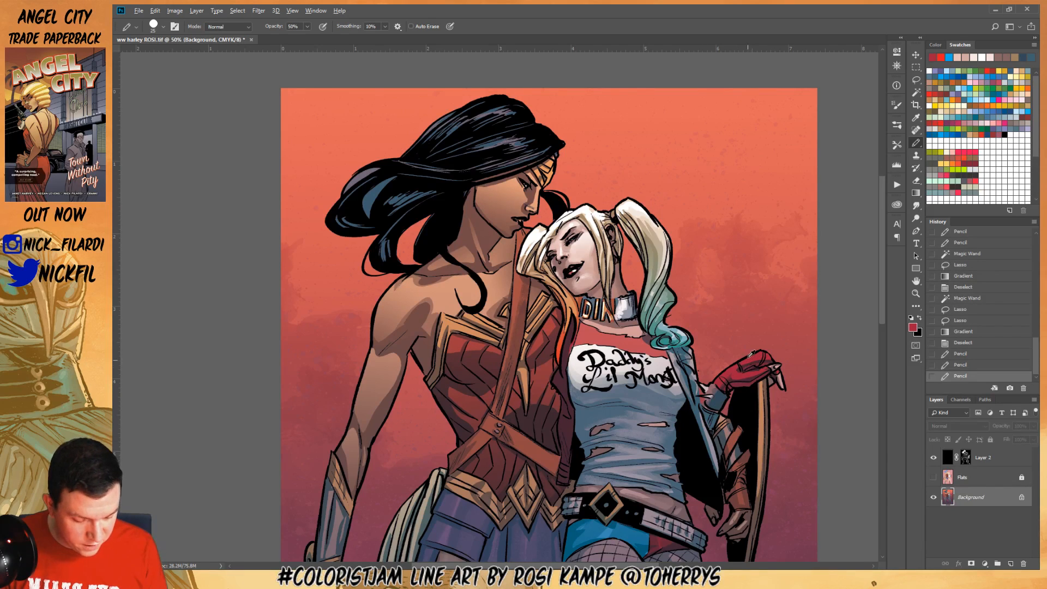
Touch up Harley's forearm just below the raised red glove with sampled colors, using the Pencil at 50% opacity
key("0")
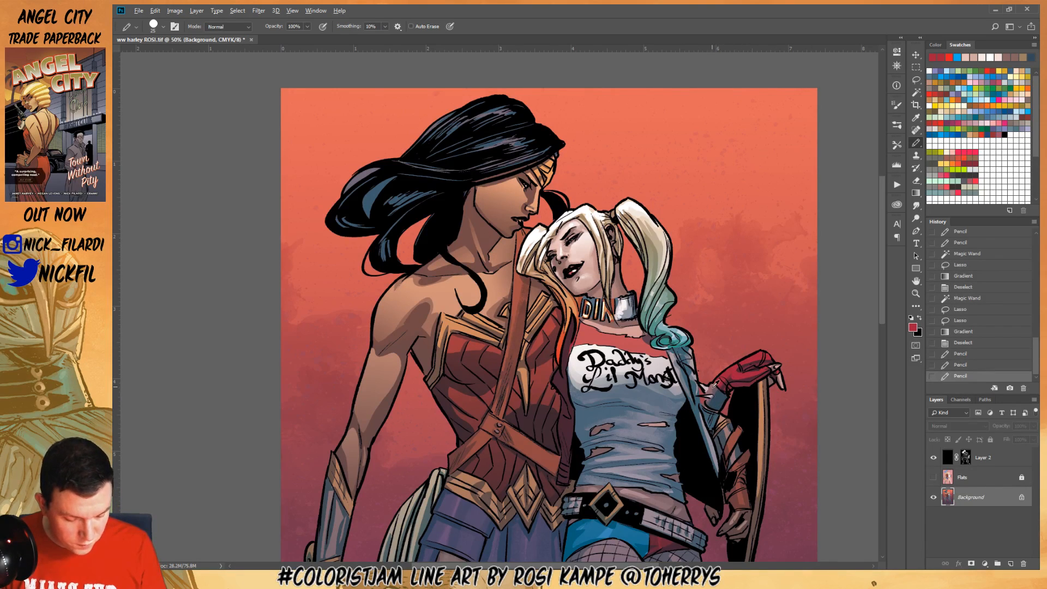
left_click(716, 385, "alt")
key("5")
left_click_drag(723, 399, 714, 428)
left_click(718, 414, "alt")
left_click(712, 429, "alt")
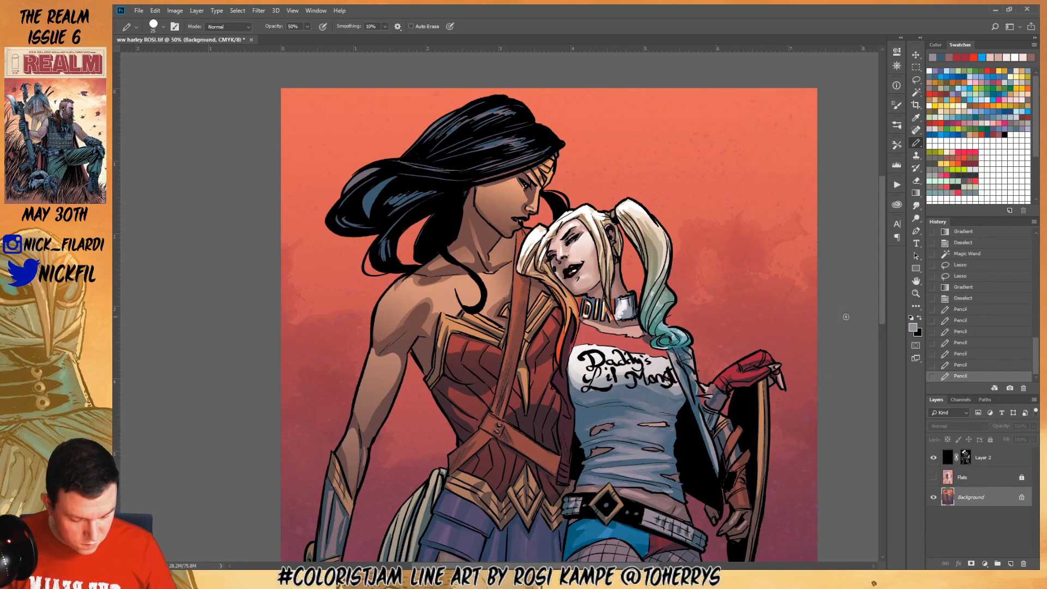
Add a white highlight to the upper part of the shield's rim beneath Harley's raised glove, using the Pencil at 100% opacity
key("space")
left_click_drag(775, 389, 697, 297)
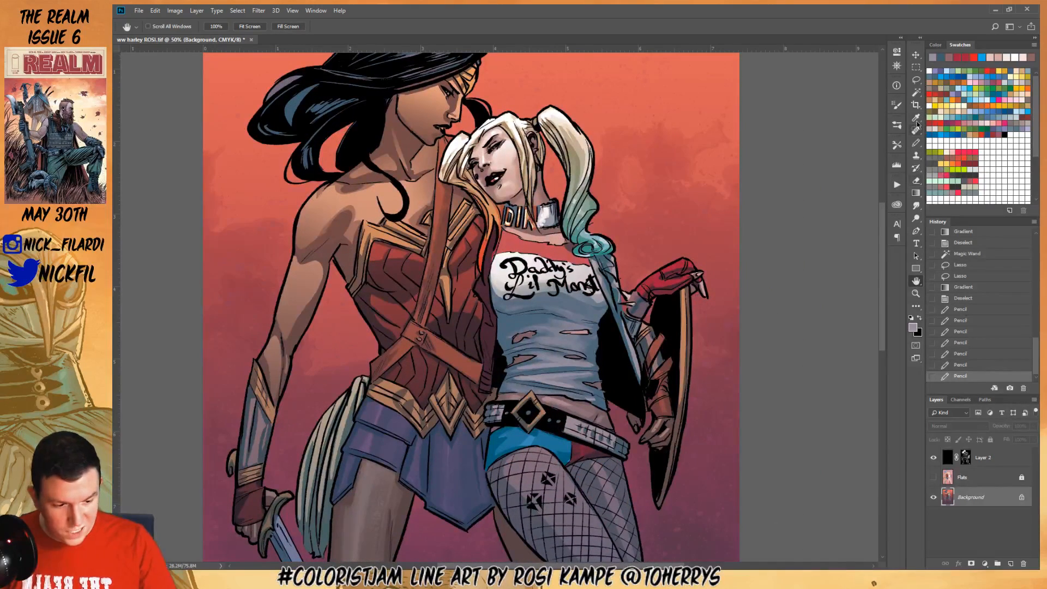
left_click(457, 148, "alt")
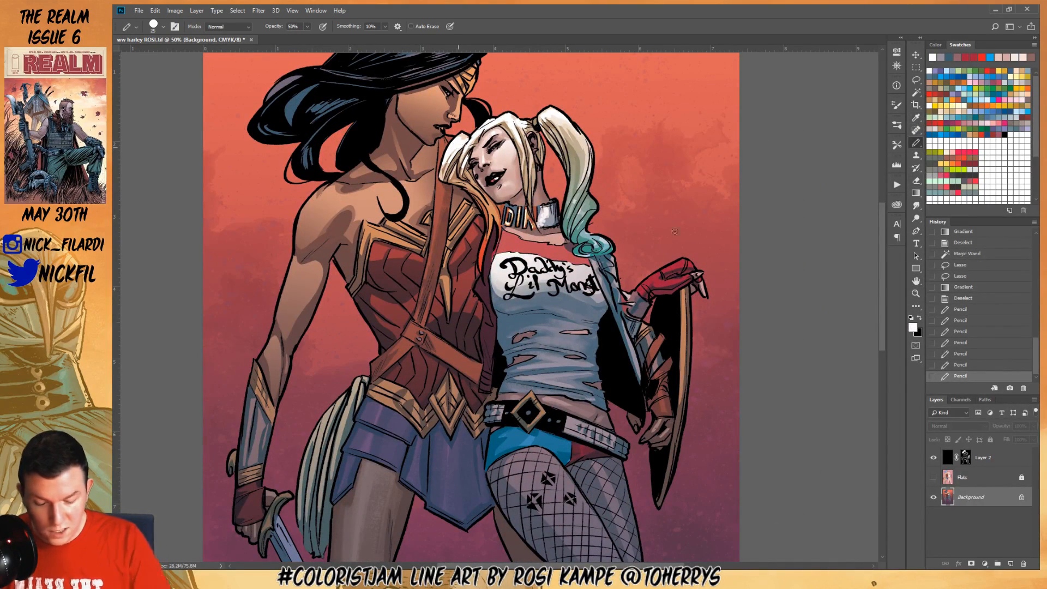
key("0")
left_click_drag(683, 306, 683, 338)
left_click(684, 325)
Glaze the white highlight and upper rim of the shield with a yellow swatch, using the Pencil at 30% opacity
key("5")
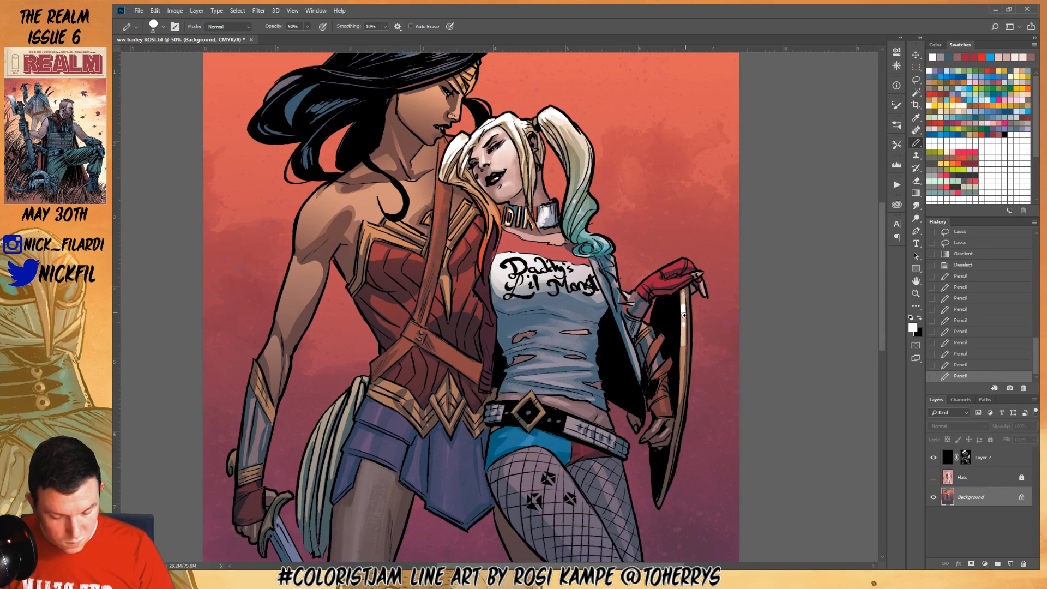
left_click(943, 107)
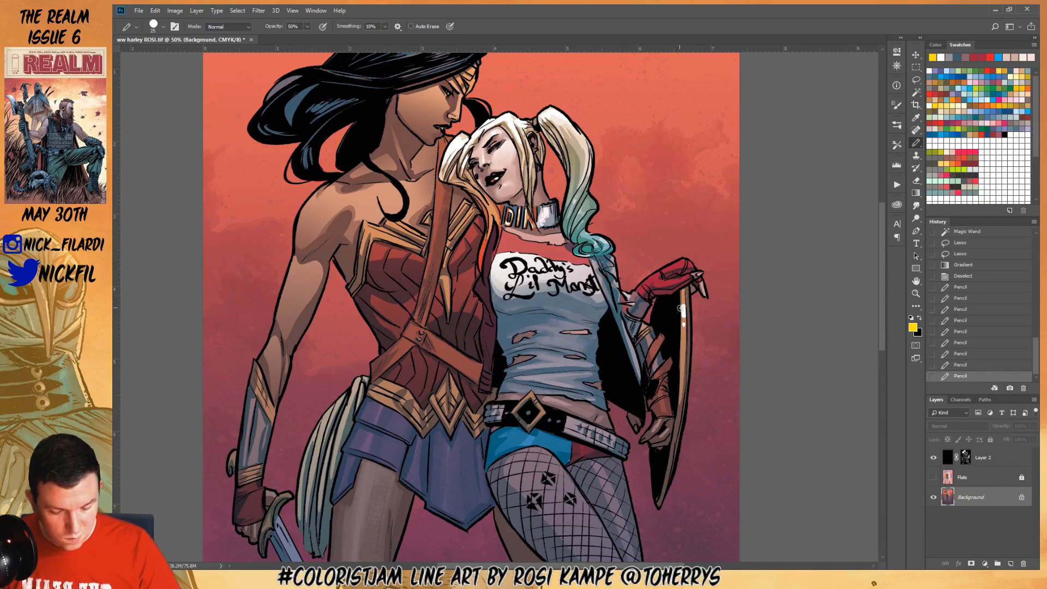
left_click_drag(683, 293, 682, 349)
left_click_drag(683, 301, 683, 352)
key("ctrl+alt+z")
key("ctrl+alt+z")
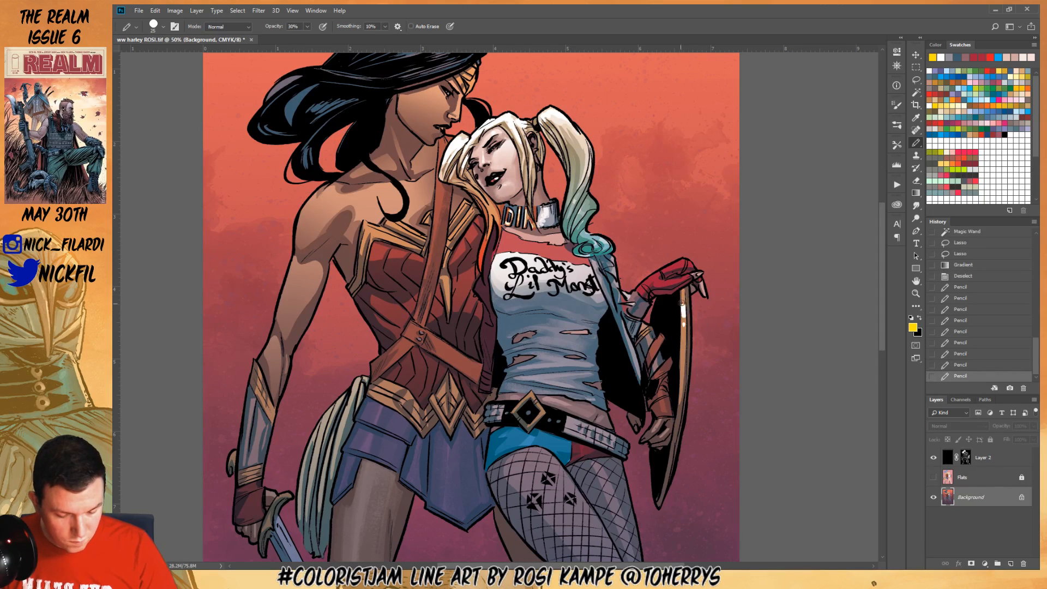
key("3")
left_click_drag(683, 291, 683, 360)
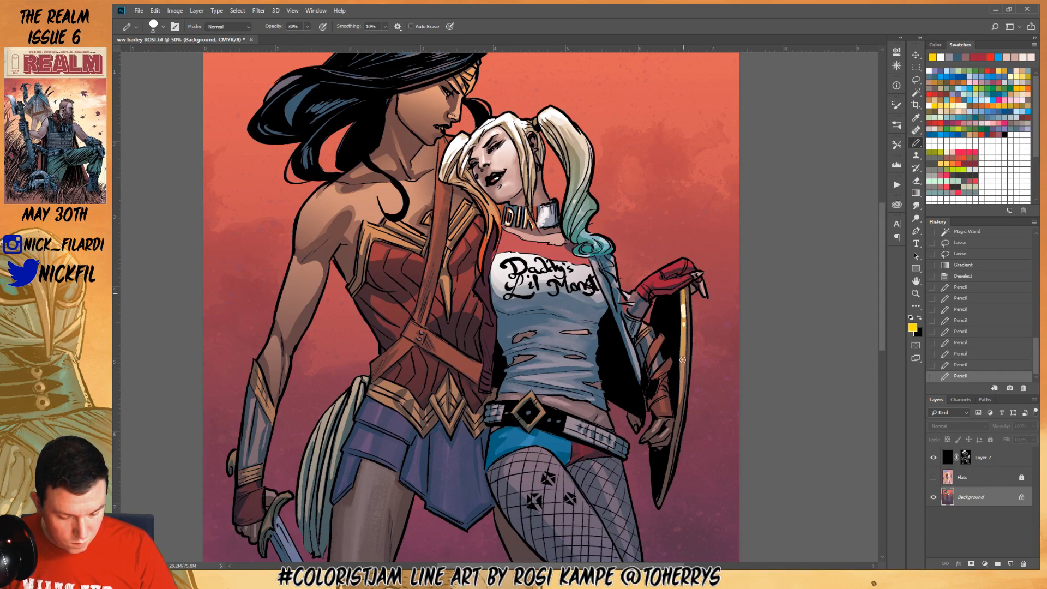
Paint a sampled brown skin tone over the base of Wonder Woman's neck, using the Pencil at 30% opacity
left_click(917, 293)
key("ctrl+minus")
left_click(916, 280)
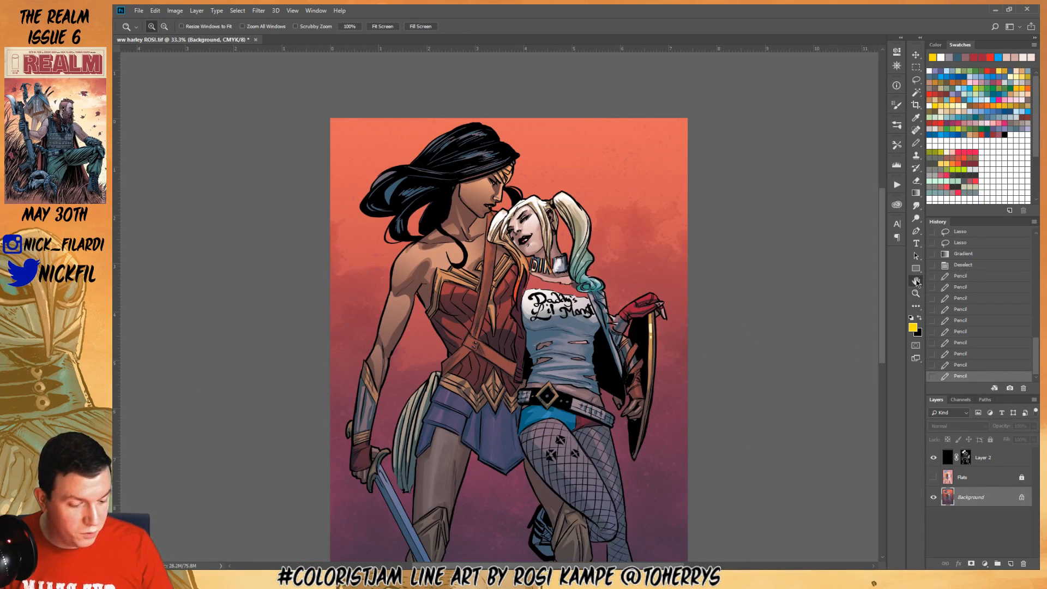
left_click_drag(470, 335, 518, 377)
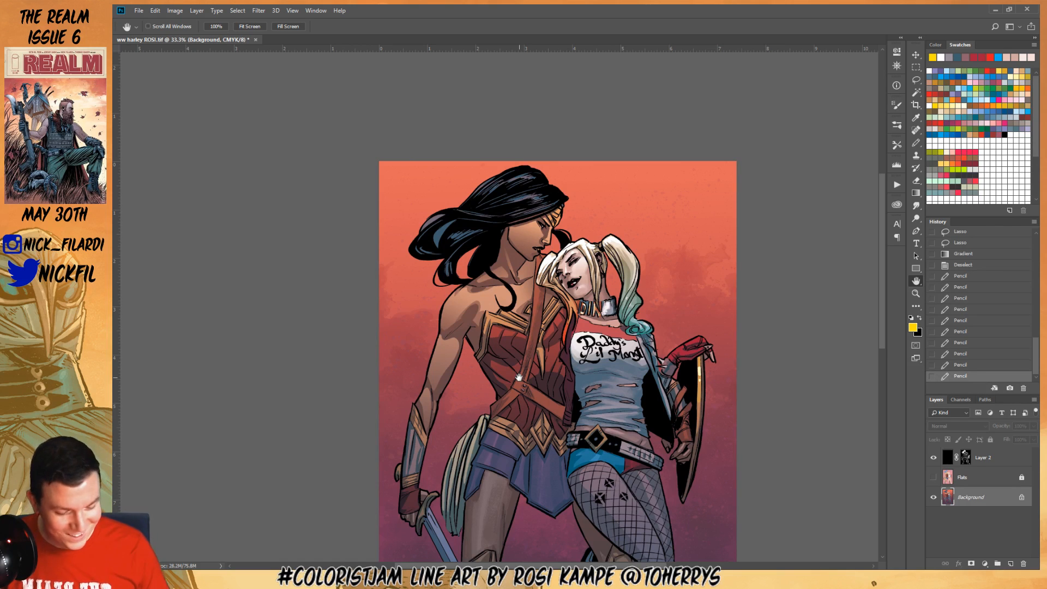
left_click_drag(554, 362, 599, 437)
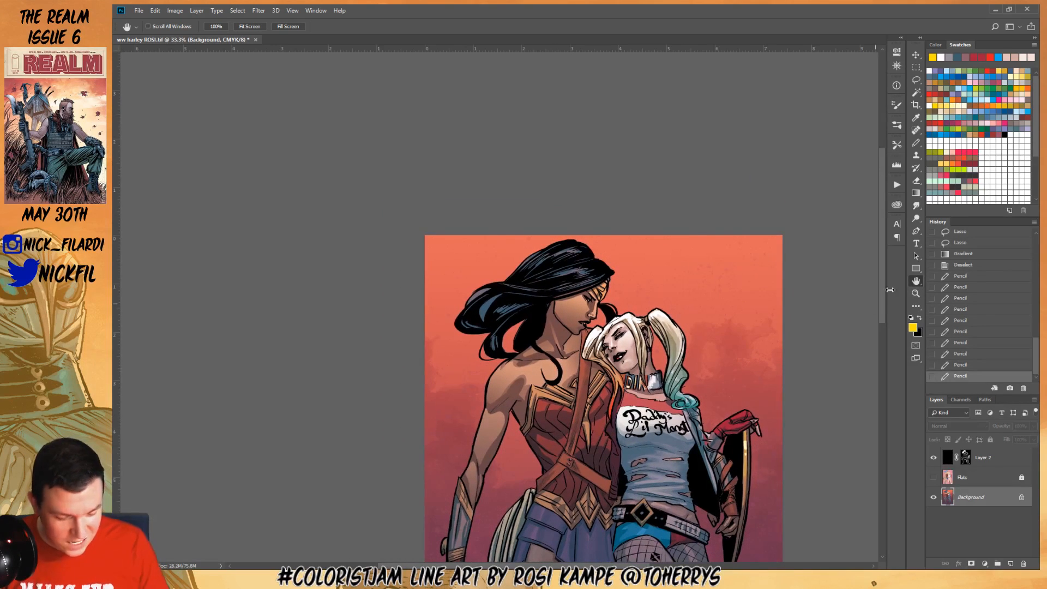
left_click(916, 293)
left_click(555, 363)
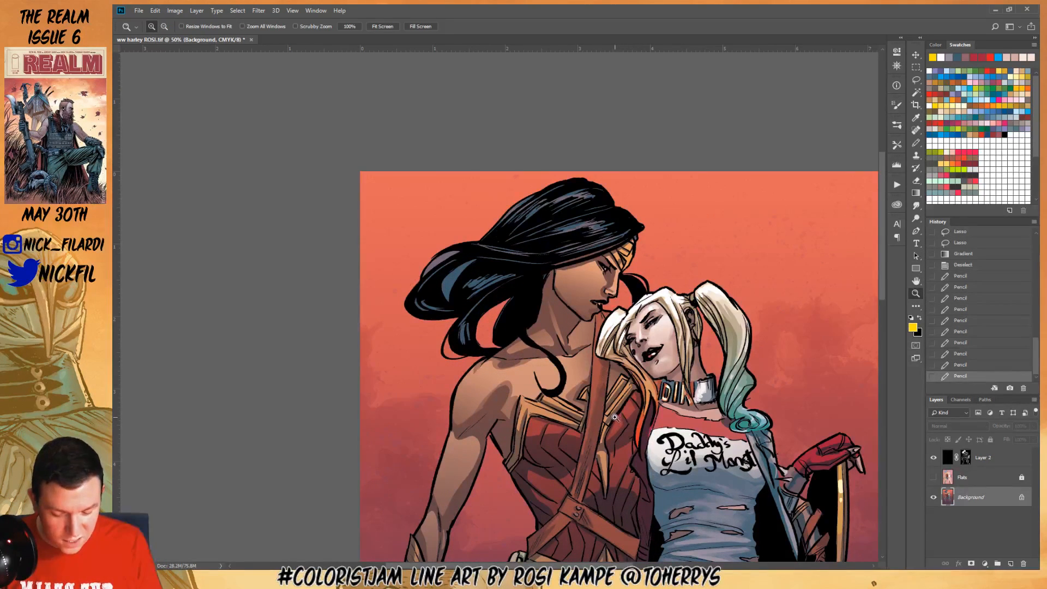
left_click(916, 142)
left_click(571, 318, "alt")
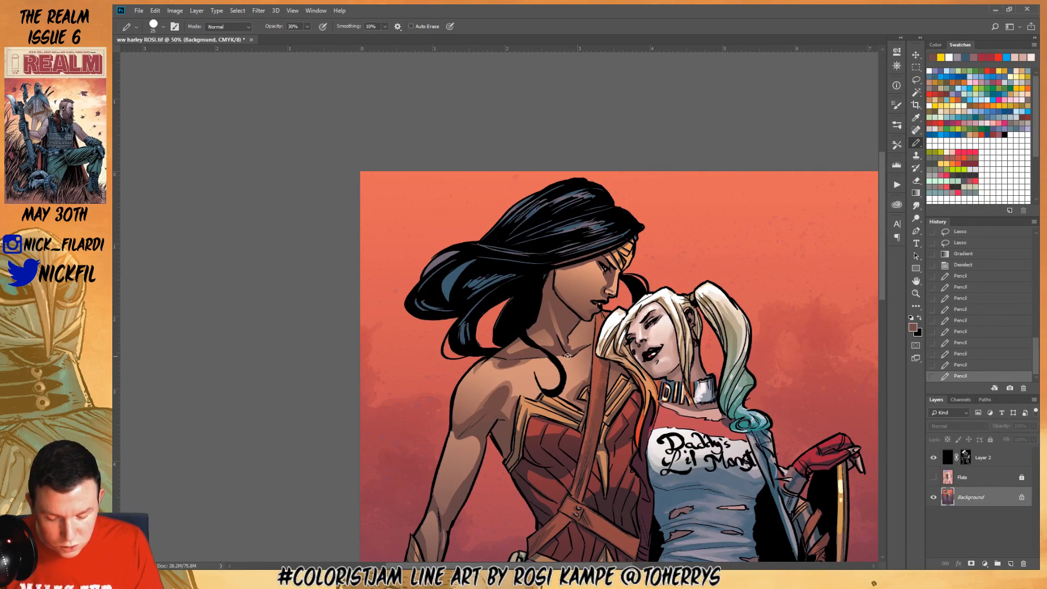
left_click_drag(569, 355, 582, 338)
key("0")
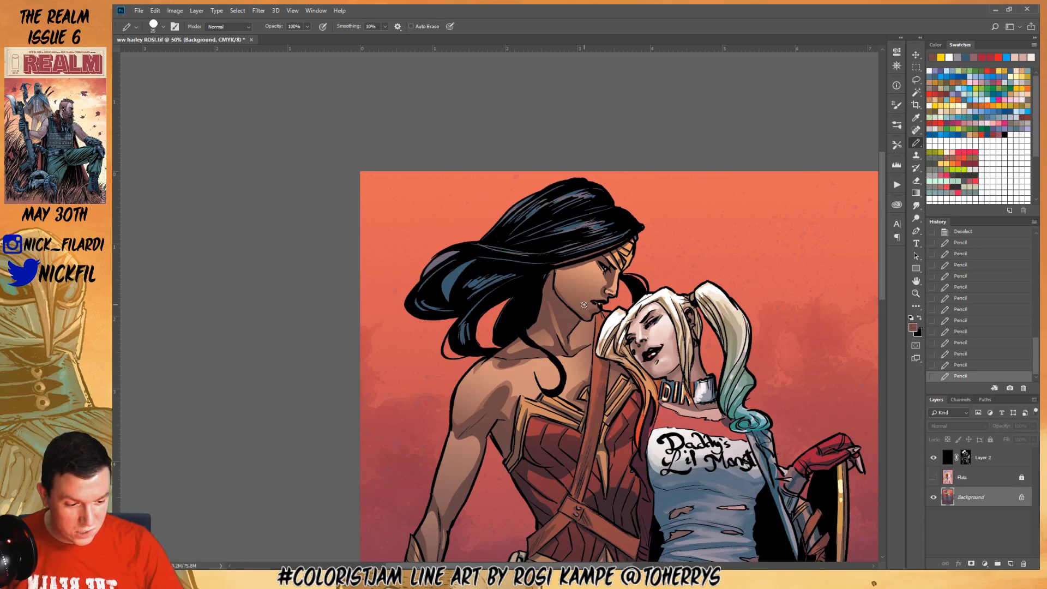
Select Wonder Woman's skin from the Flats layer with the Magic Wand
left_click(916, 80)
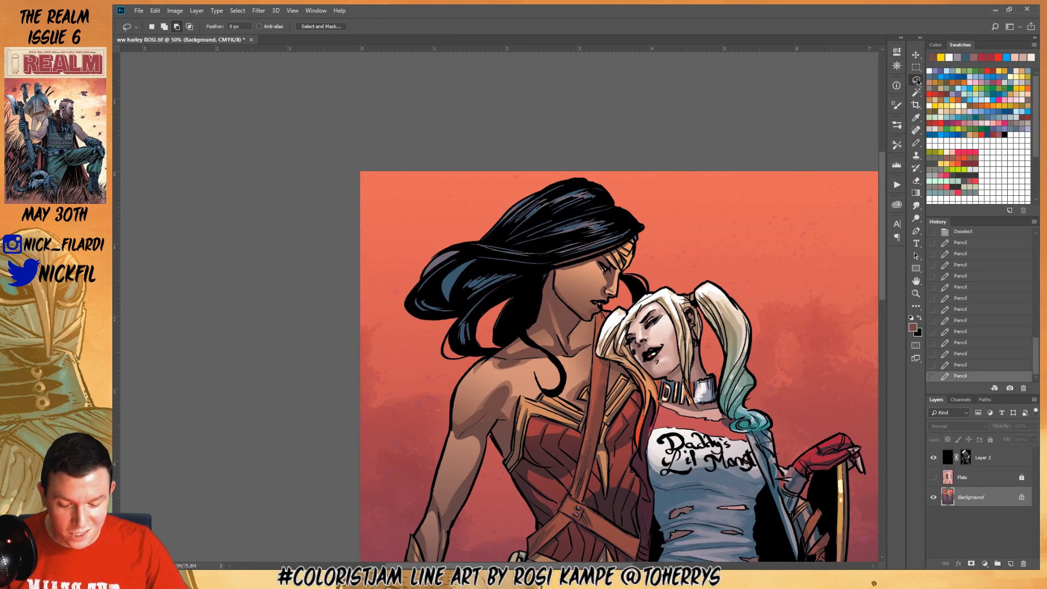
left_click(917, 282)
mouse_move(763, 327)
left_mouse_down()
mouse_move(710, 334)
mouse_move(690, 383)
left_mouse_up()
left_click(919, 81)
left_click(918, 81)
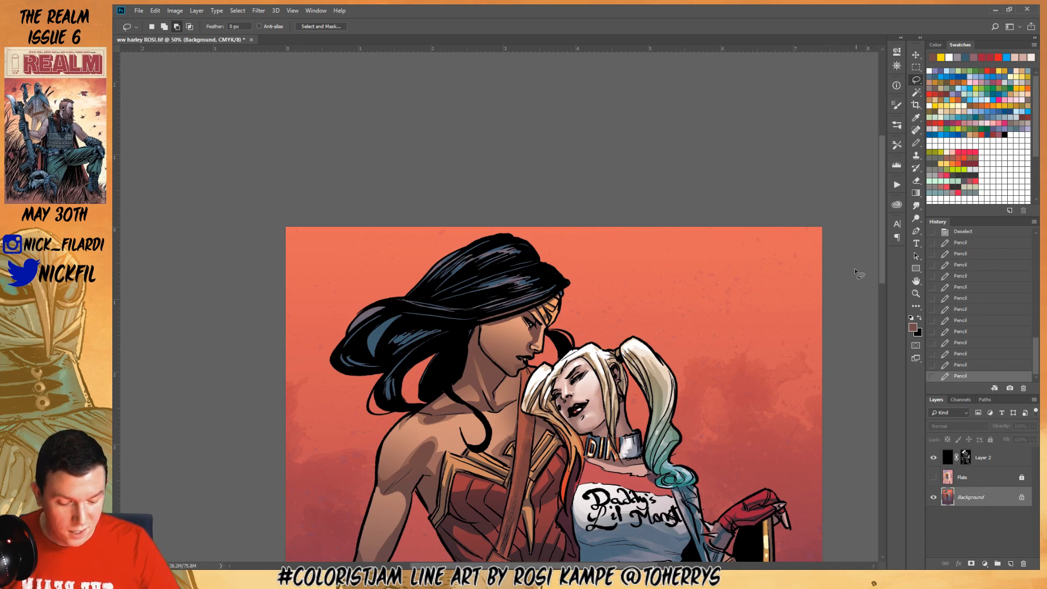
left_click(970, 482)
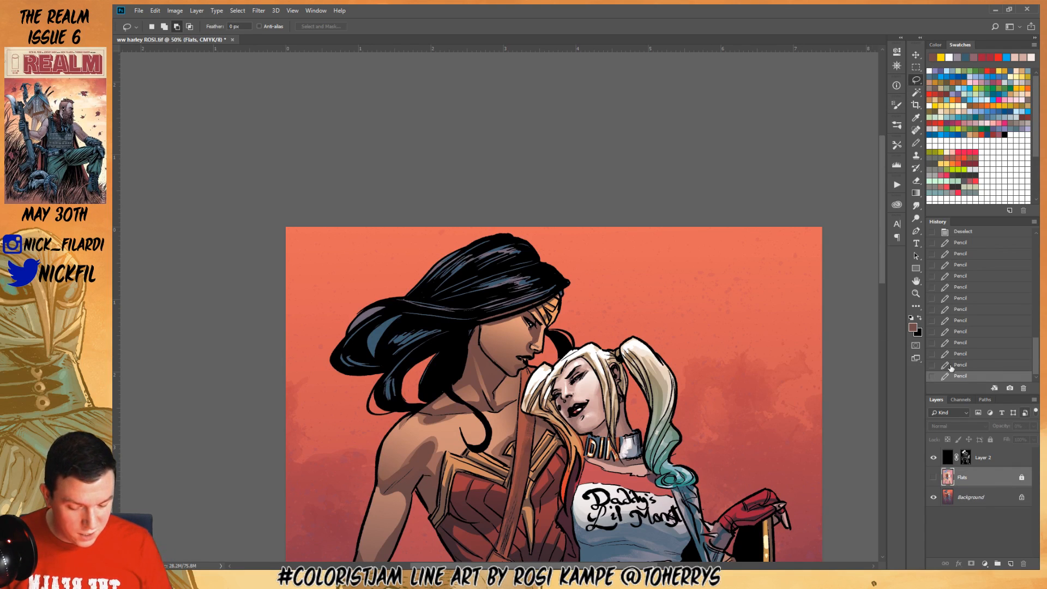
left_click(917, 93)
left_click(522, 325)
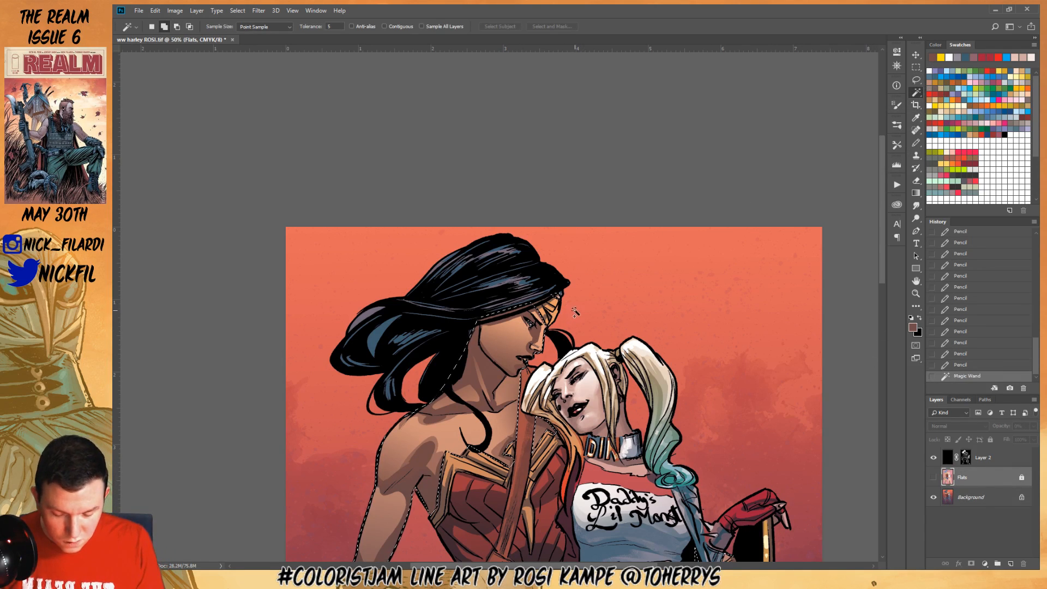
left_click(918, 144)
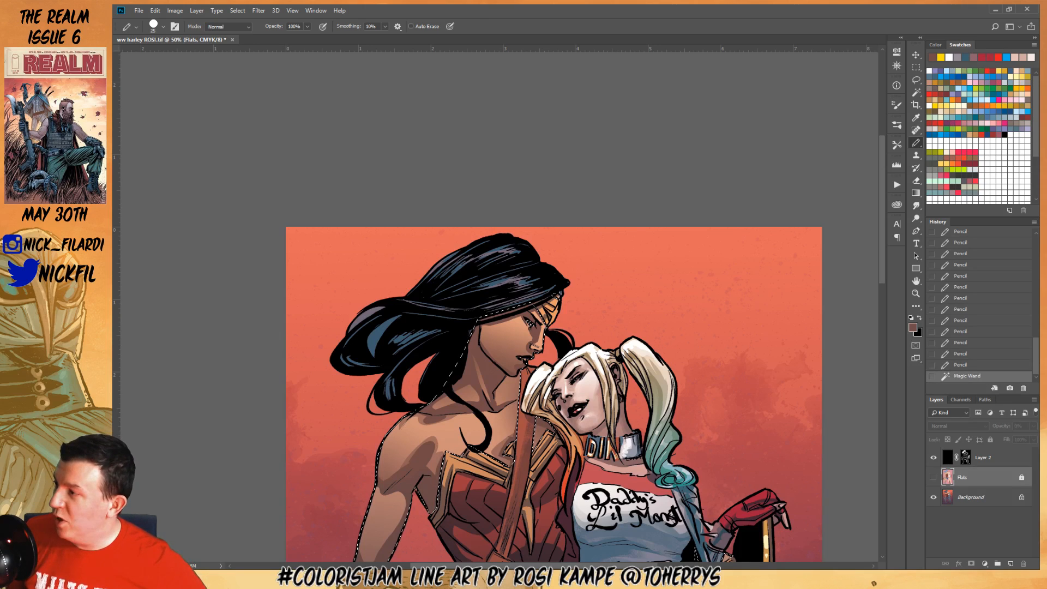
key("ctrl+h")
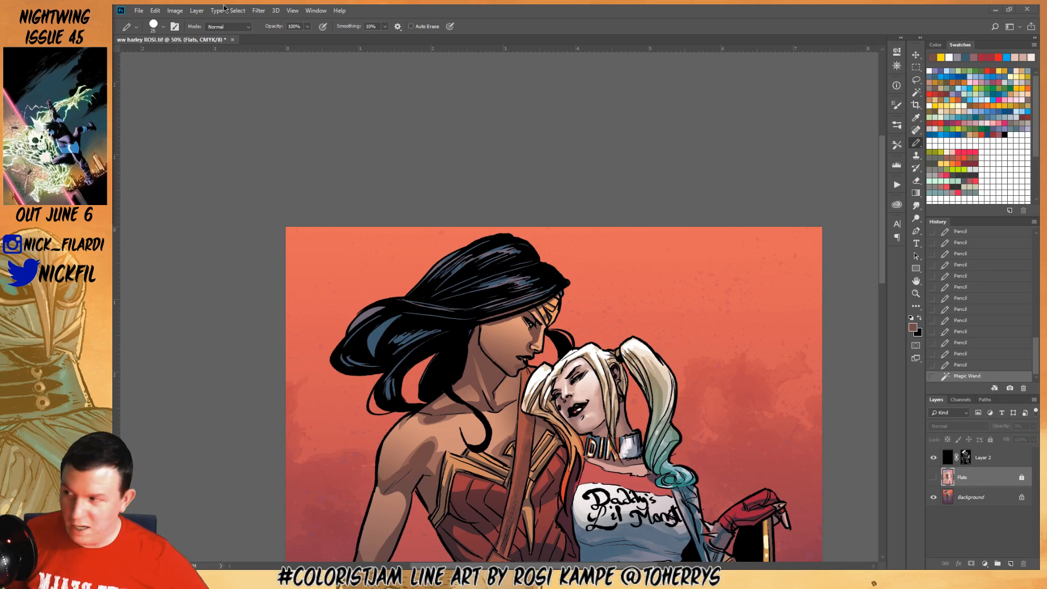
Switch to the browser, look through the comic covers in the unknown.png image, close it and return to Photoshop
key("alt+Tab")
left_click_drag(82, 26, 320, 78)
left_click(537, 263)
scroll(537, 263, "up", 3)
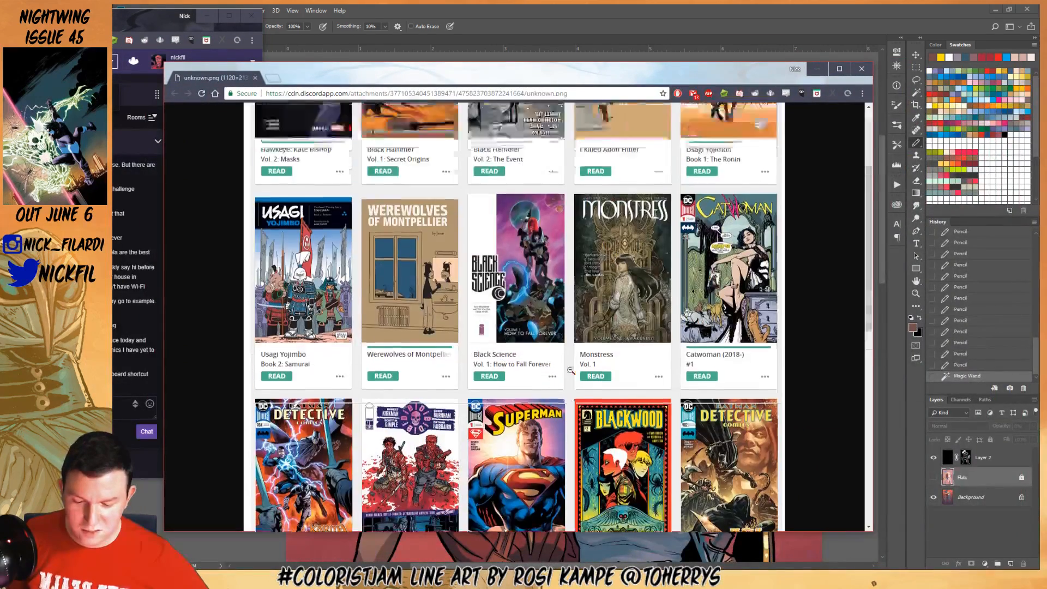
scroll(700, 382, "down", 8)
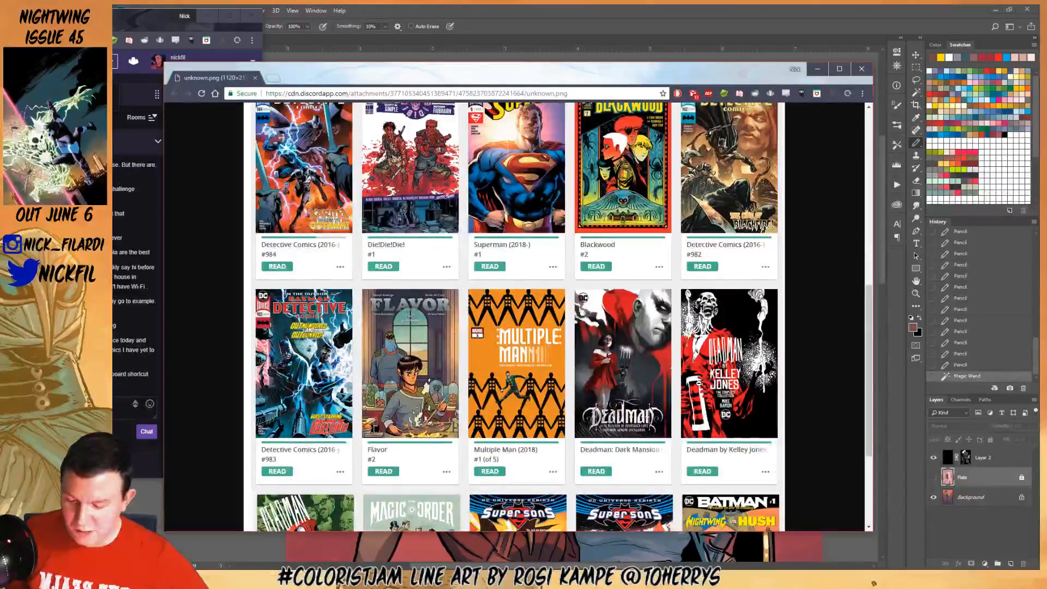
scroll(699, 382, "down", 3)
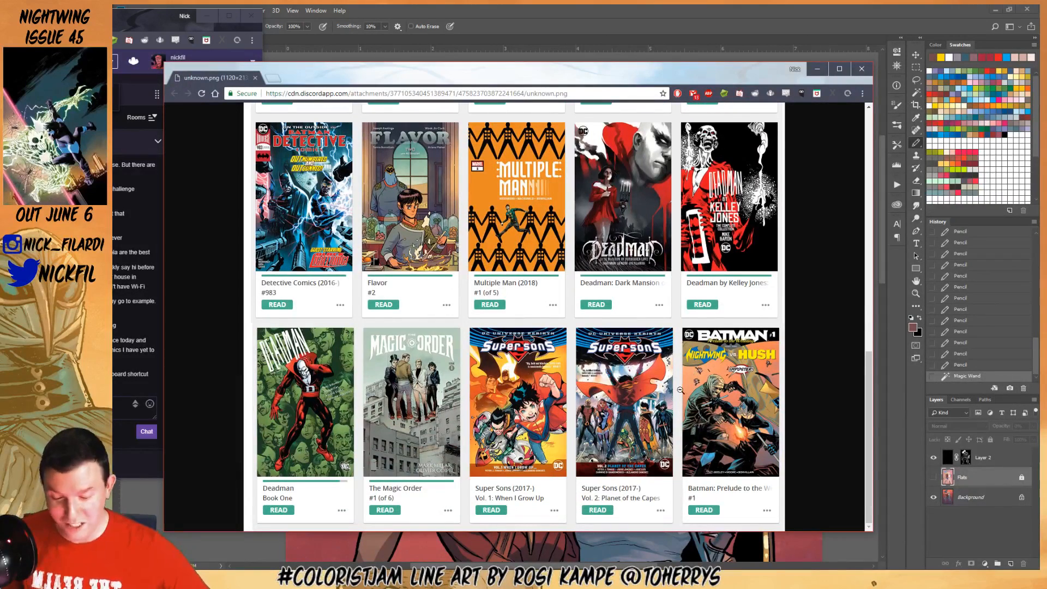
left_click(255, 78)
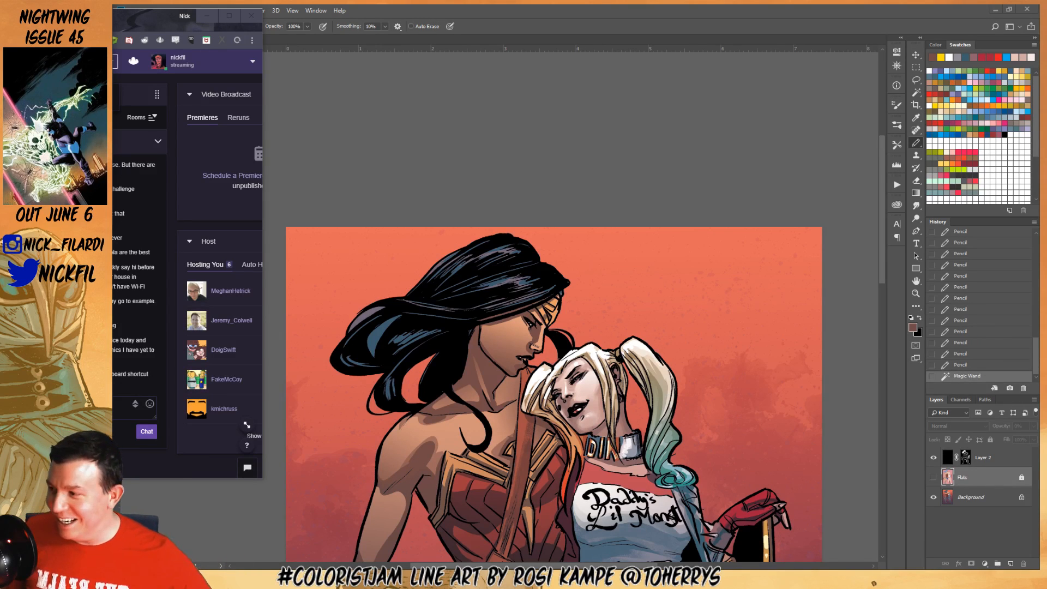
key("alt+Tab")
key("alt+Tab")
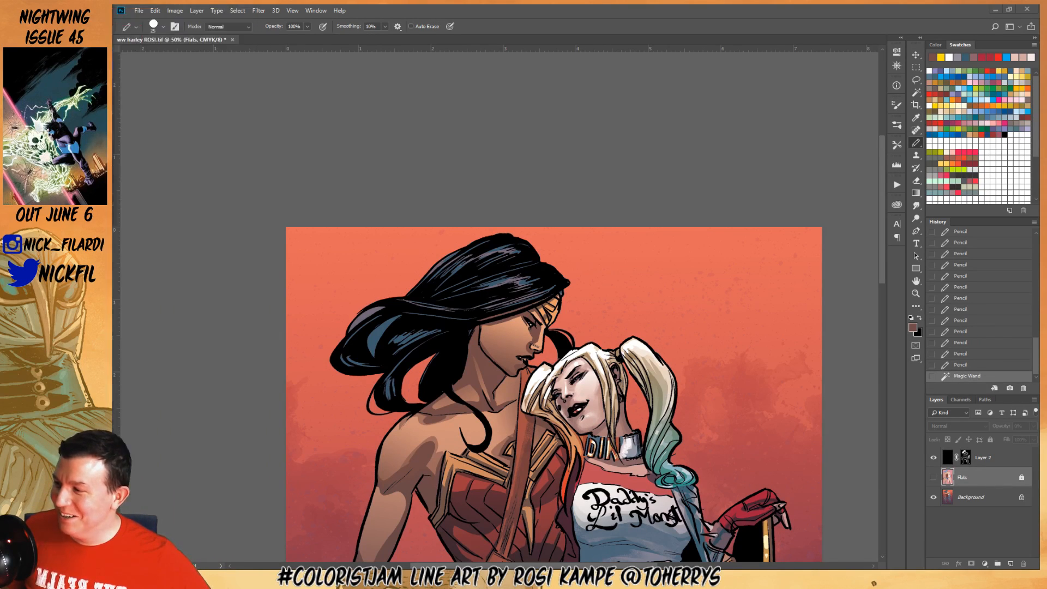
left_click(349, 142)
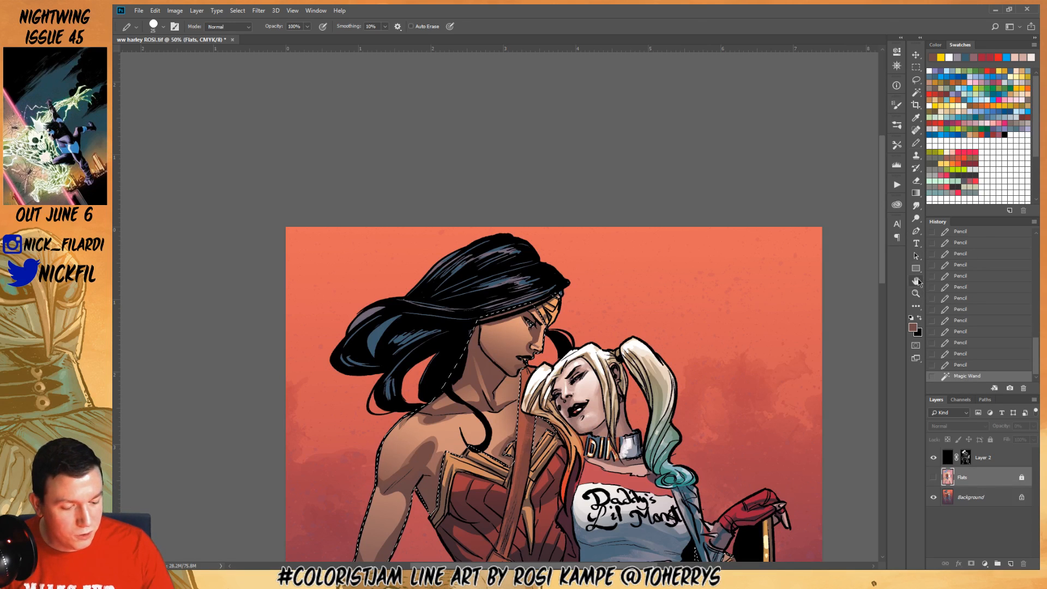
Display the overlay of the tablet's express key and pen assignments, examine it, and close it
key("space")
left_click_drag(713, 411, 752, 382)
left_click_drag(595, 352, 593, 351)
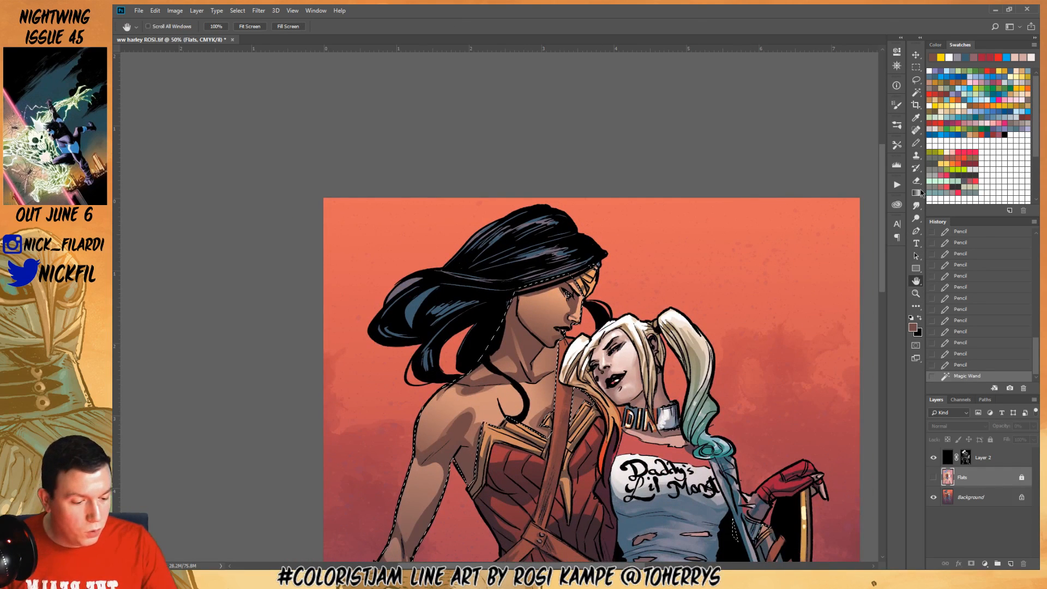
left_click(919, 143)
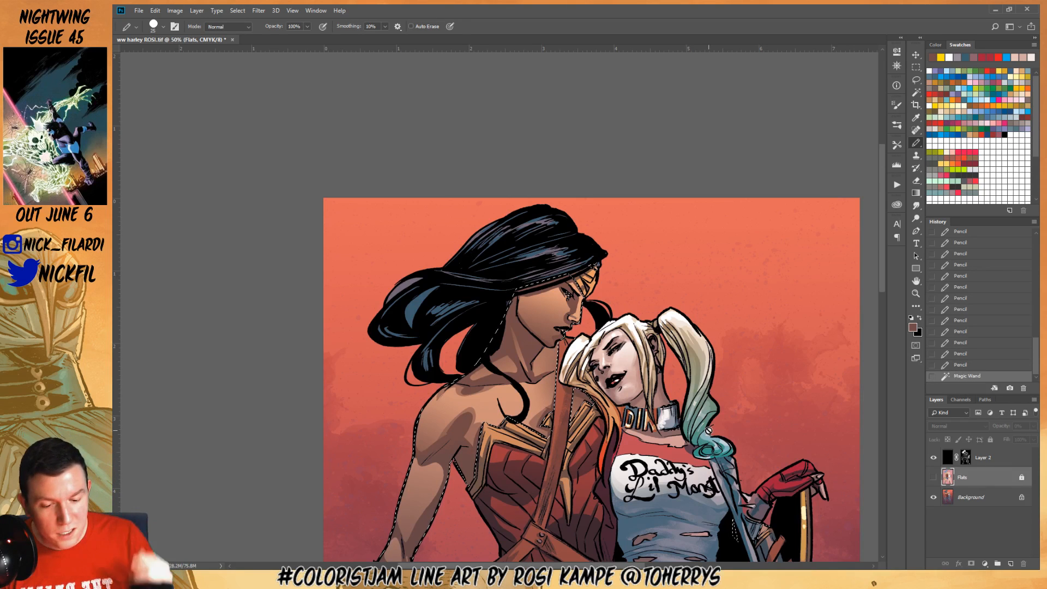
key("F1")
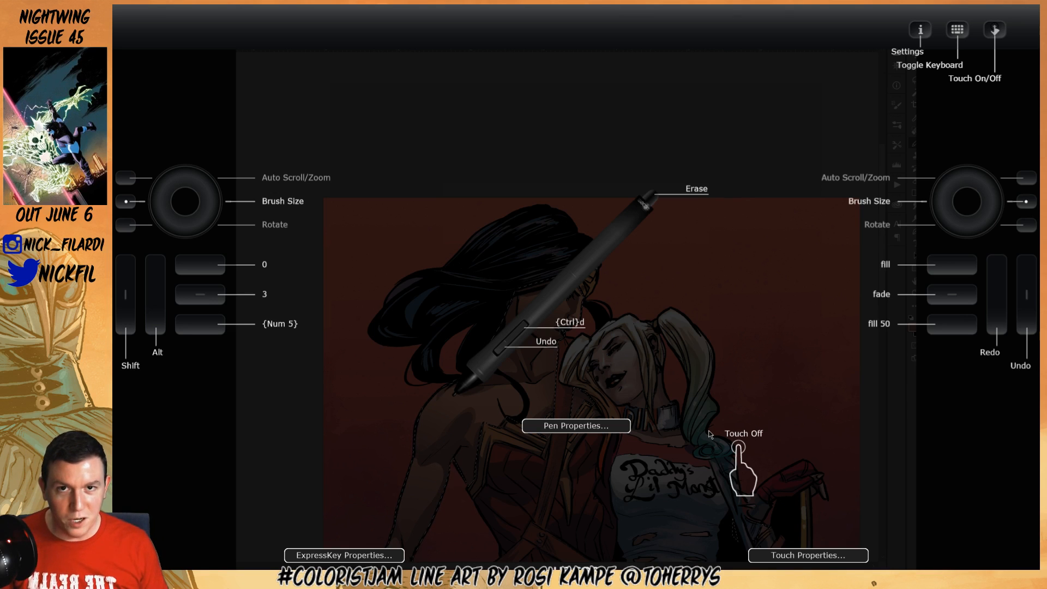
left_click(470, 104)
left_click(916, 281)
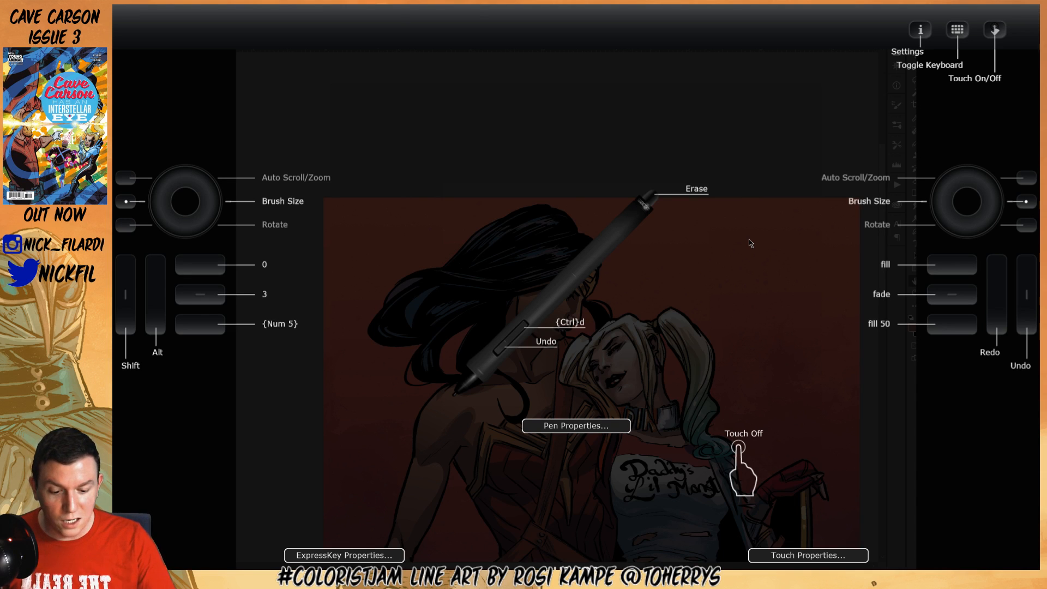
left_click(507, 108)
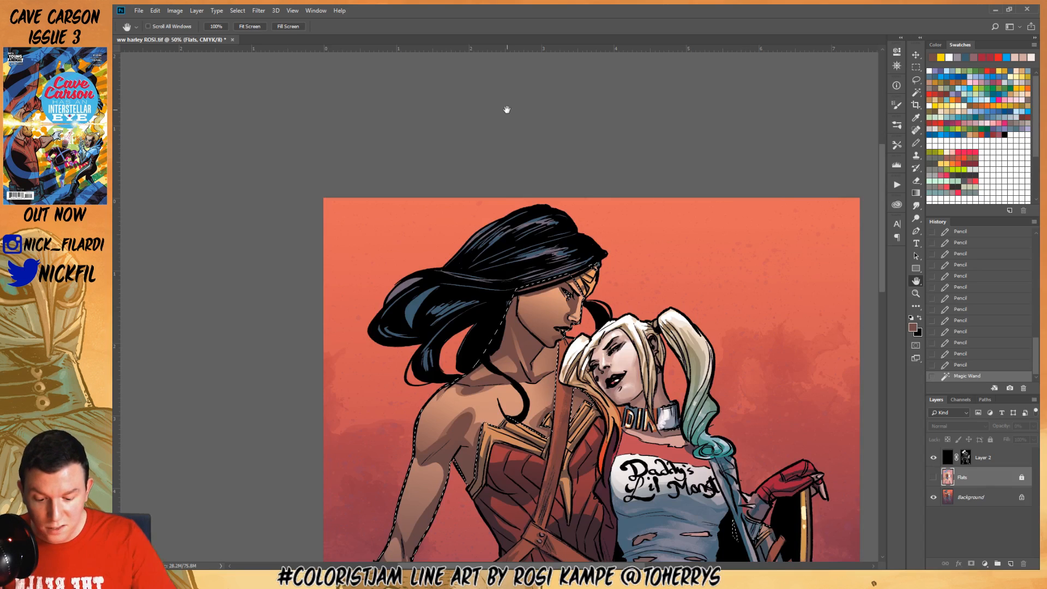
Clear the current selection and reselect Wonder Woman's skin from the Flats layer with the Magic Wand
left_click_drag(669, 348, 660, 319)
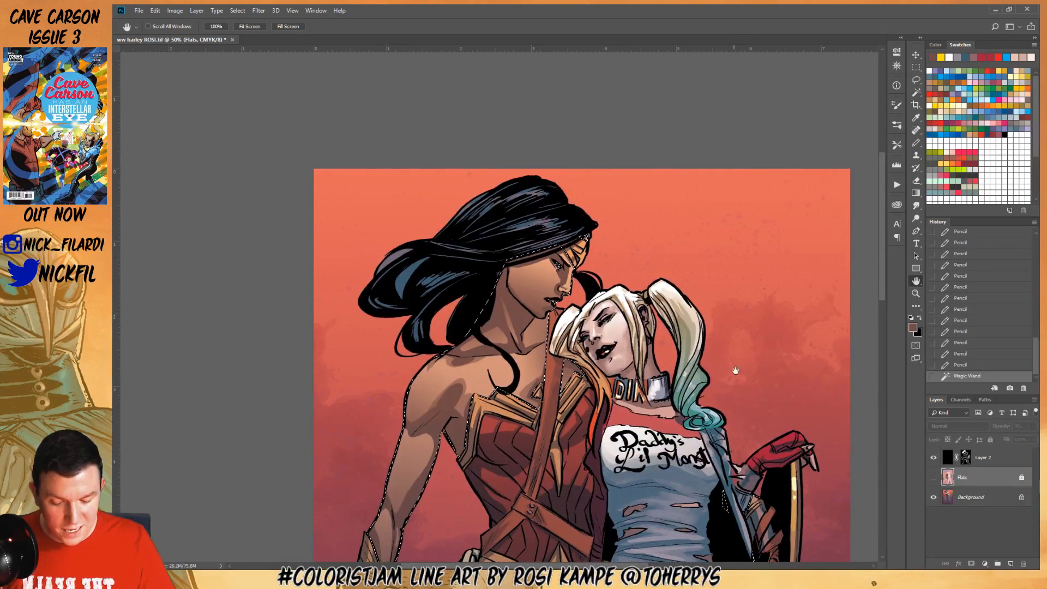
key("ctrl+d")
left_click(917, 80)
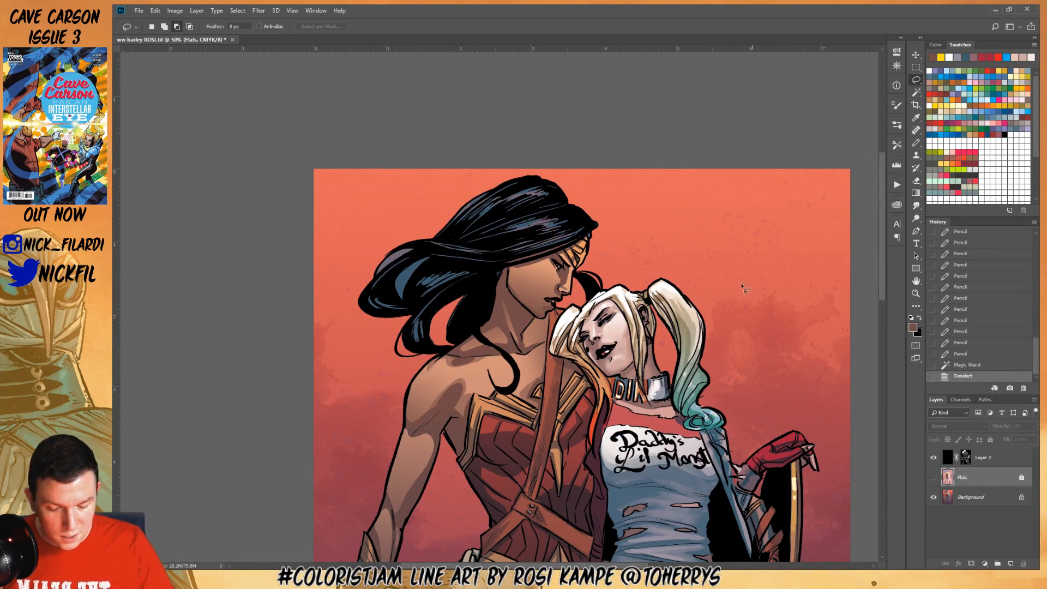
mouse_move(554, 261)
left_mouse_down()
mouse_move(521, 266)
mouse_move(513, 295)
mouse_move(548, 319)
mouse_move(562, 273)
left_mouse_up()
key("ctrl+d")
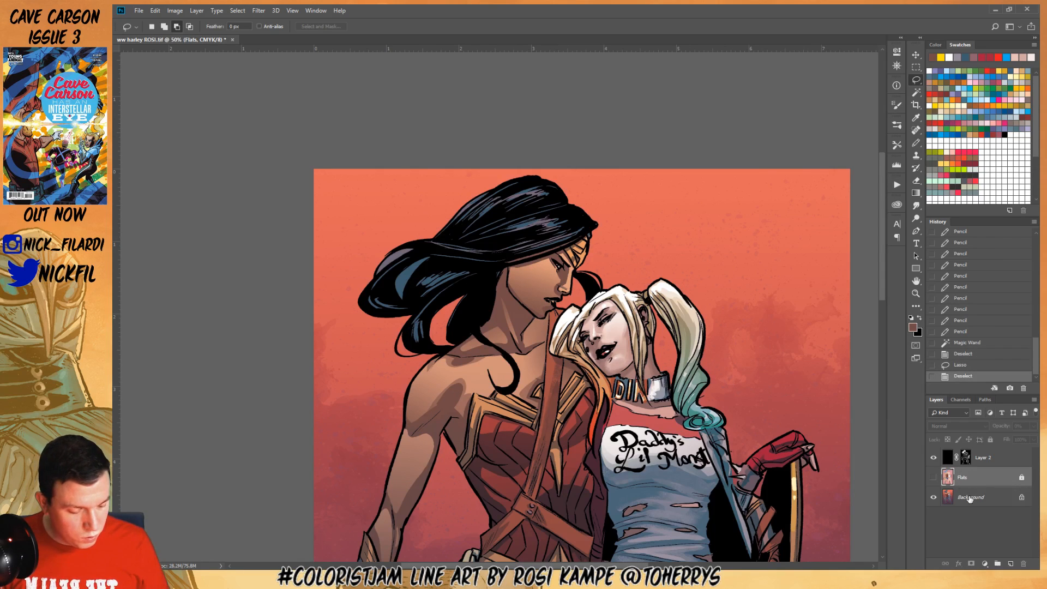
left_click(916, 93)
left_click(513, 313)
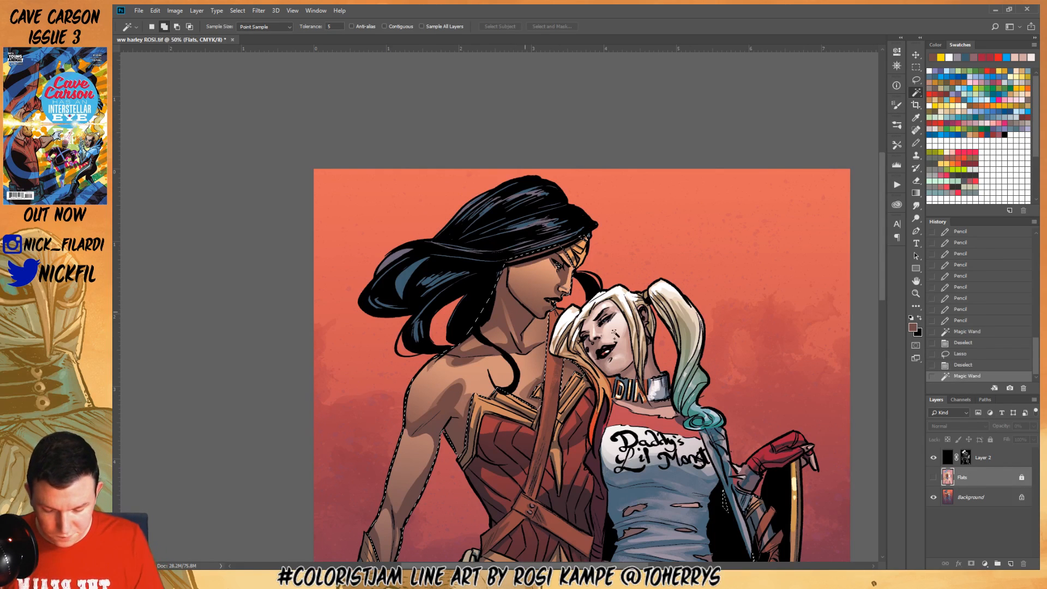
Subtract Wonder Woman's neck, chest and shoulder from the skin selection with the Lasso, keeping her face selected
left_click(917, 281)
left_click_drag(689, 401, 696, 361)
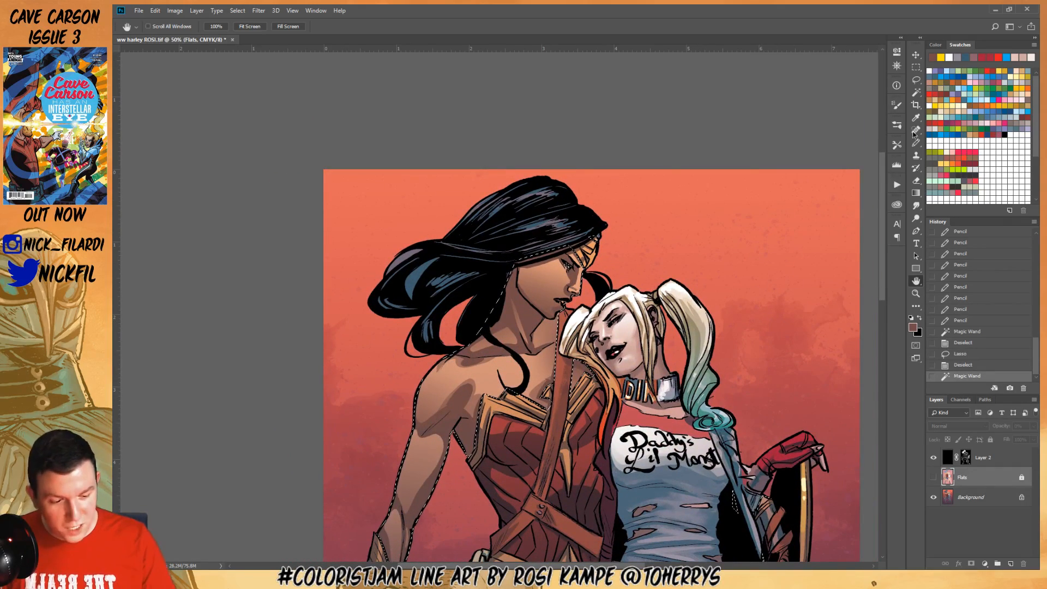
left_click(917, 81)
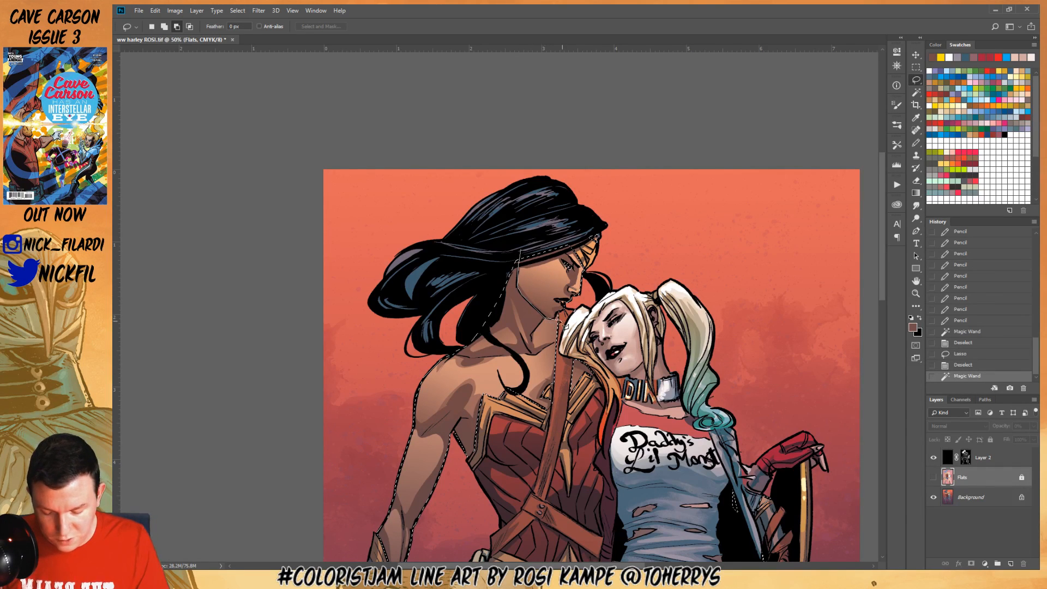
mouse_move(580, 316)
left_mouse_down()
mouse_move(489, 477)
mouse_move(517, 246)
left_mouse_up()
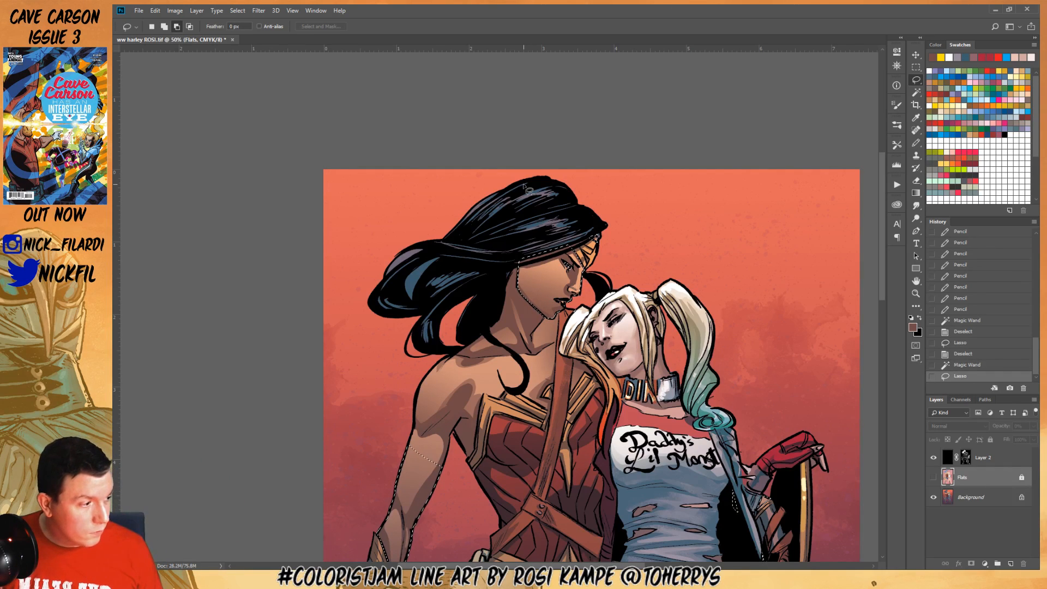
Subtract the remaining arm, leg and shield-hand areas with the Lasso so only Wonder Woman's face stays selected
left_click(916, 280)
scroll(620, 411, "down", 1)
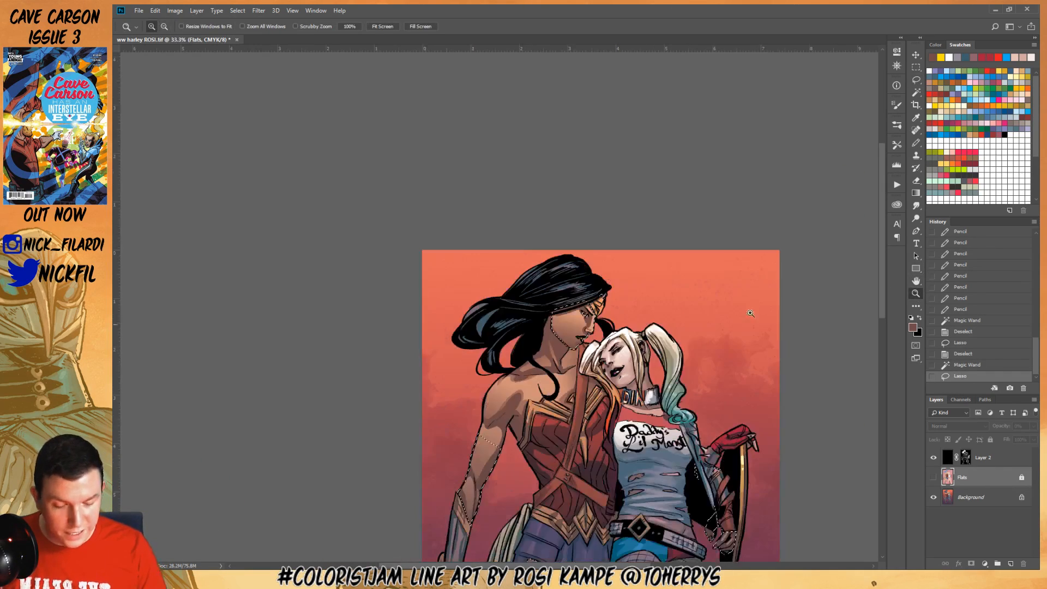
mouse_move(835, 314)
left_mouse_down()
mouse_move(810, 223)
mouse_move(822, 210)
left_mouse_up()
key("l")
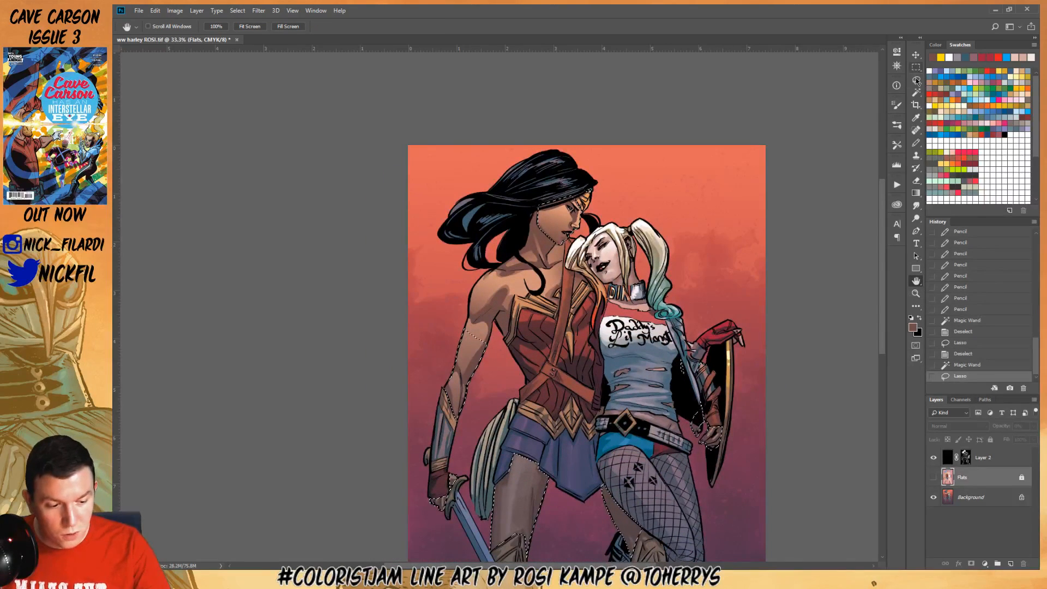
mouse_move(506, 296)
left_mouse_down()
mouse_move(436, 556)
mouse_move(753, 398)
mouse_move(756, 230)
left_mouse_up()
left_click(916, 281)
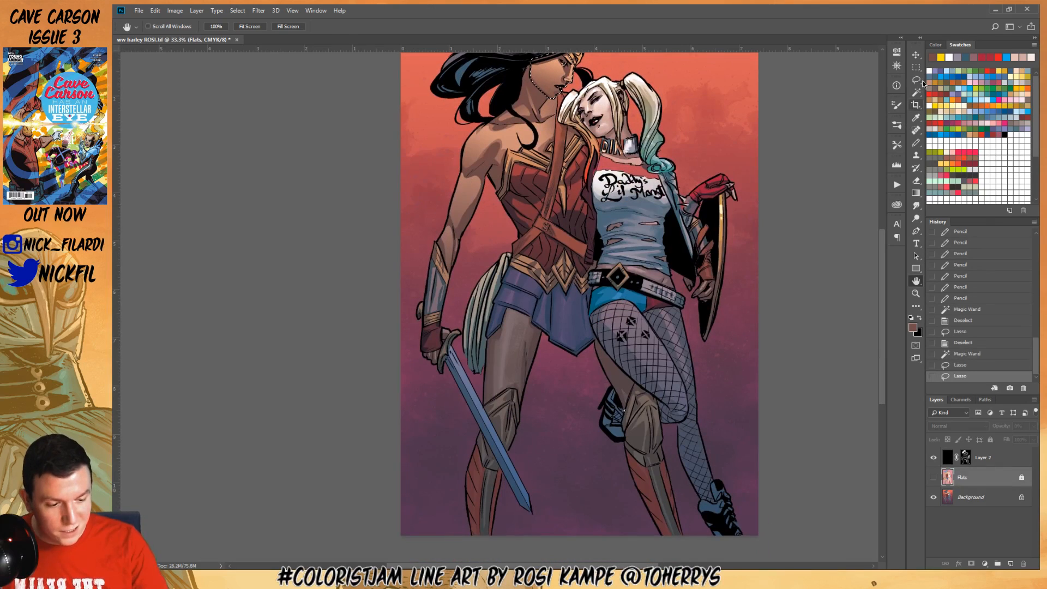
left_click(916, 81)
mouse_move(673, 316)
left_mouse_down()
mouse_move(541, 491)
mouse_move(719, 336)
left_mouse_up()
Switch from the Pencil to the Brush tool in Normal mode and make the Background layer active
left_click(916, 280)
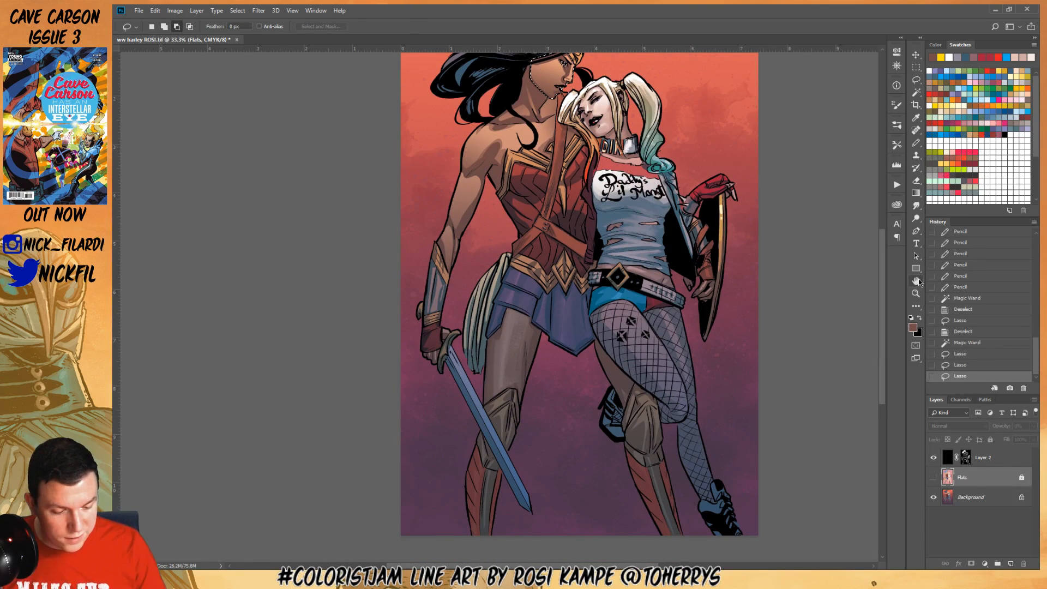
left_click_drag(578, 196, 585, 443)
left_click(917, 294)
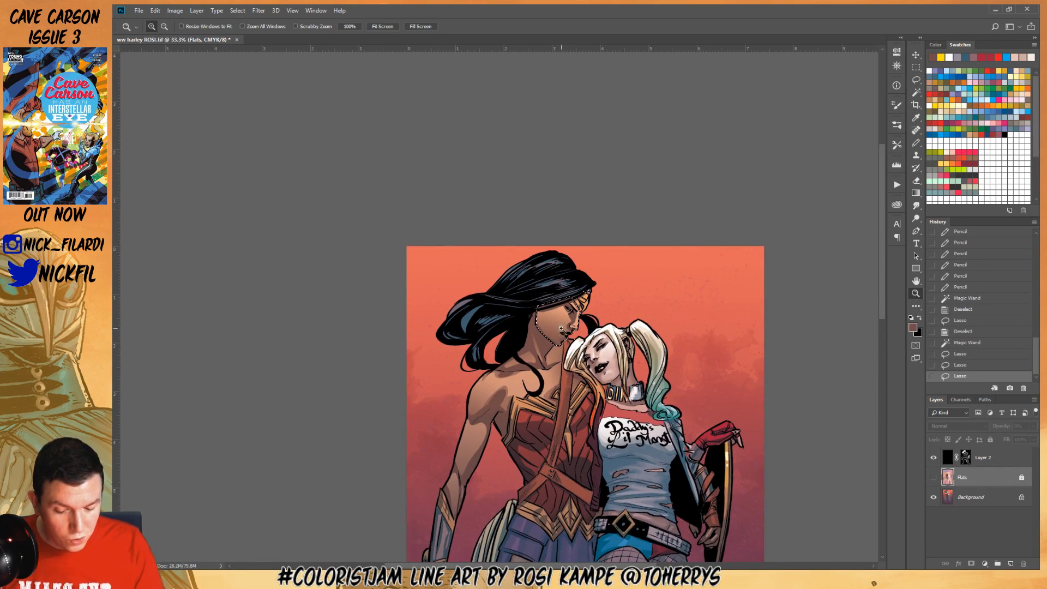
left_click(562, 328)
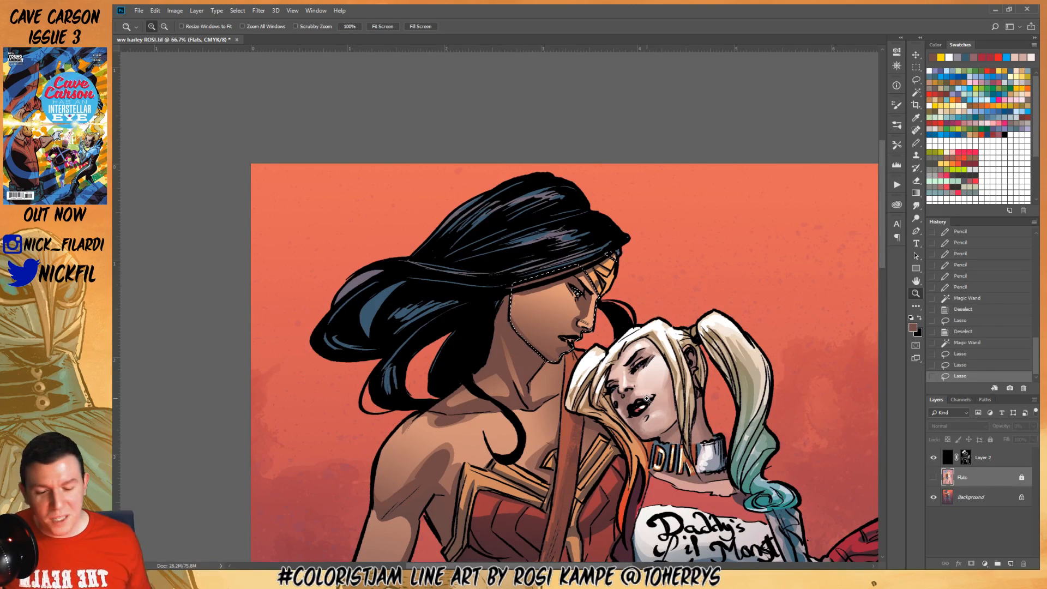
left_click(916, 143)
left_click(224, 27)
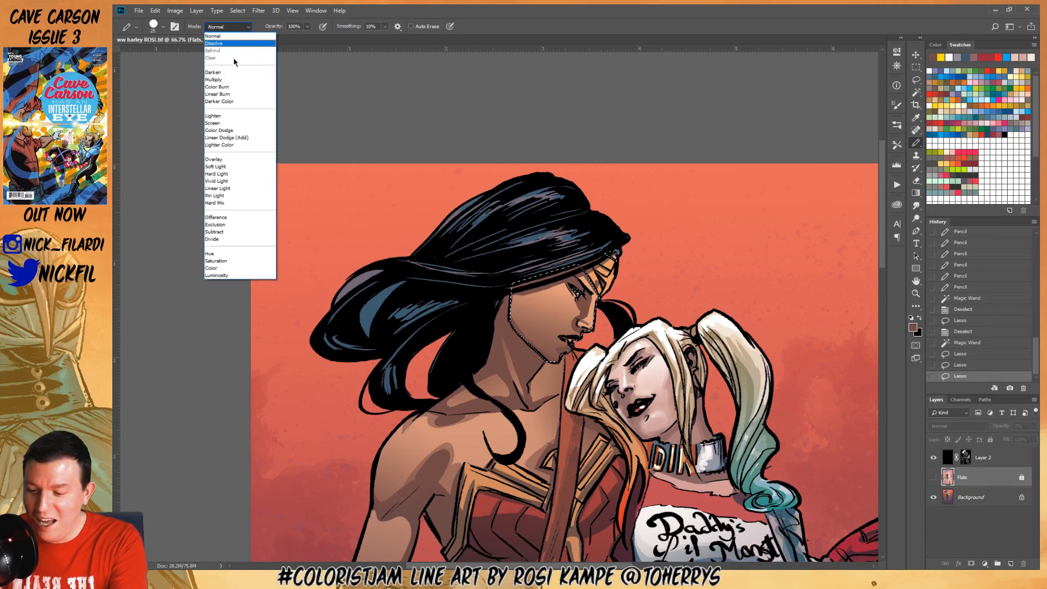
left_click(246, 29)
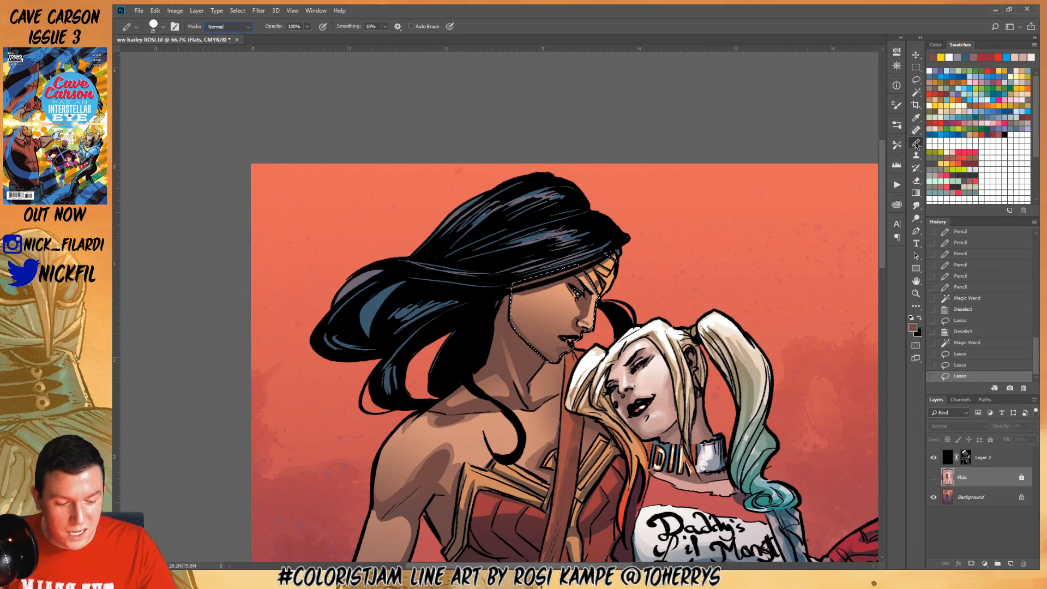
key("shift+b")
key("shift+b")
key("shift+b")
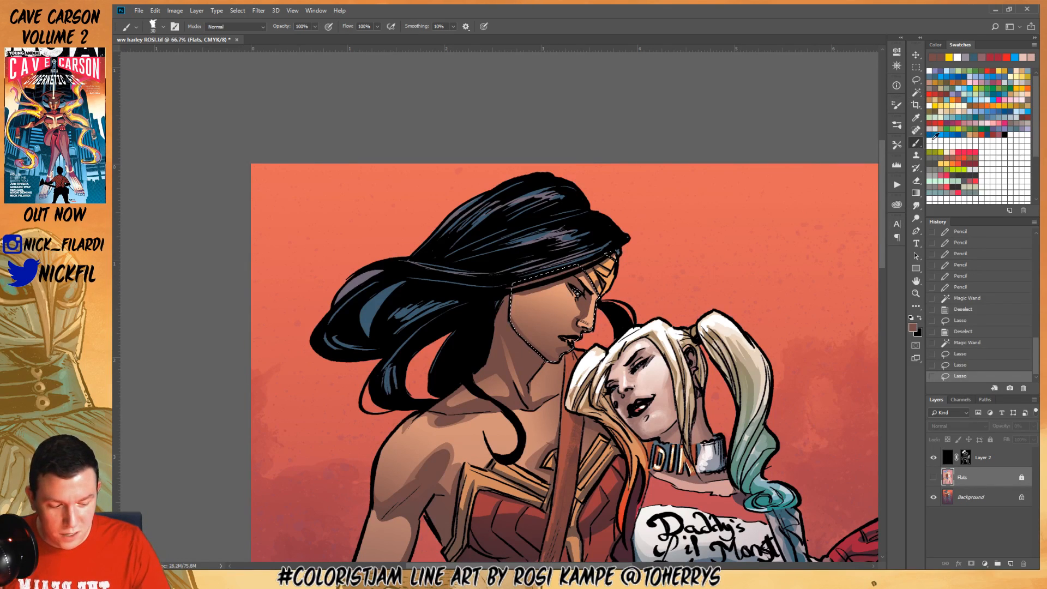
left_click(982, 495)
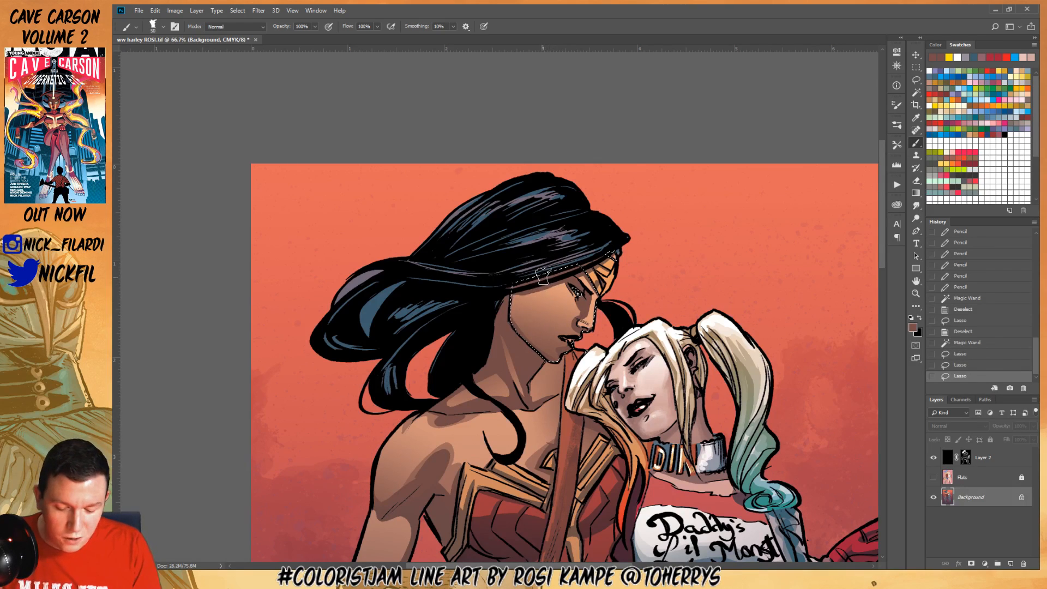
Brush shading over Wonder Woman's forehead, cheek and jaw within the face selection, using 50% opacity
mouse_move(543, 277)
left_mouse_down()
mouse_move(544, 303)
mouse_move(595, 308)
left_mouse_up()
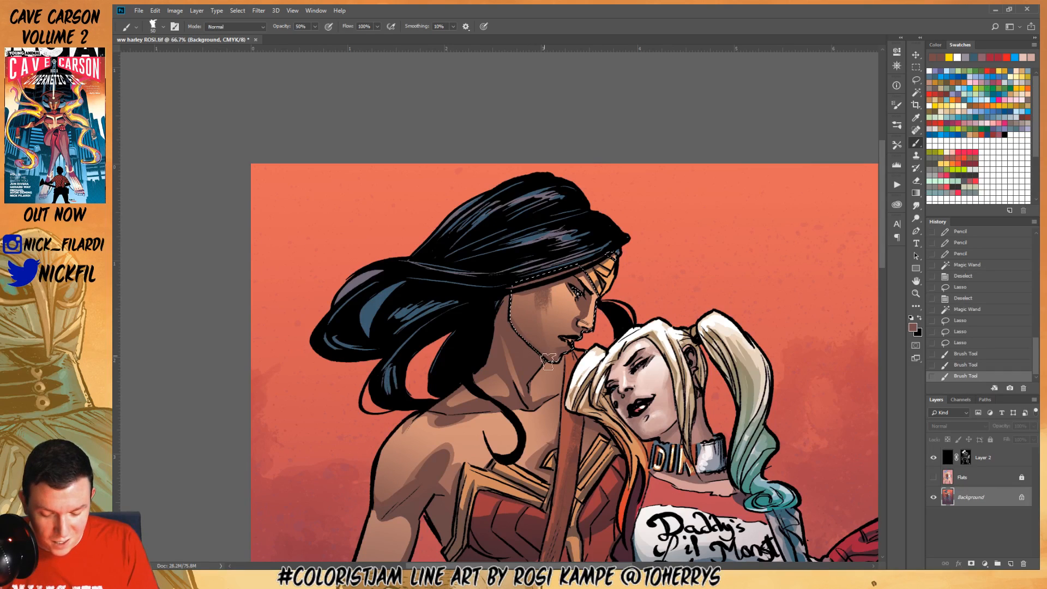
left_click_drag(529, 279, 528, 308)
left_click_drag(529, 314, 530, 342)
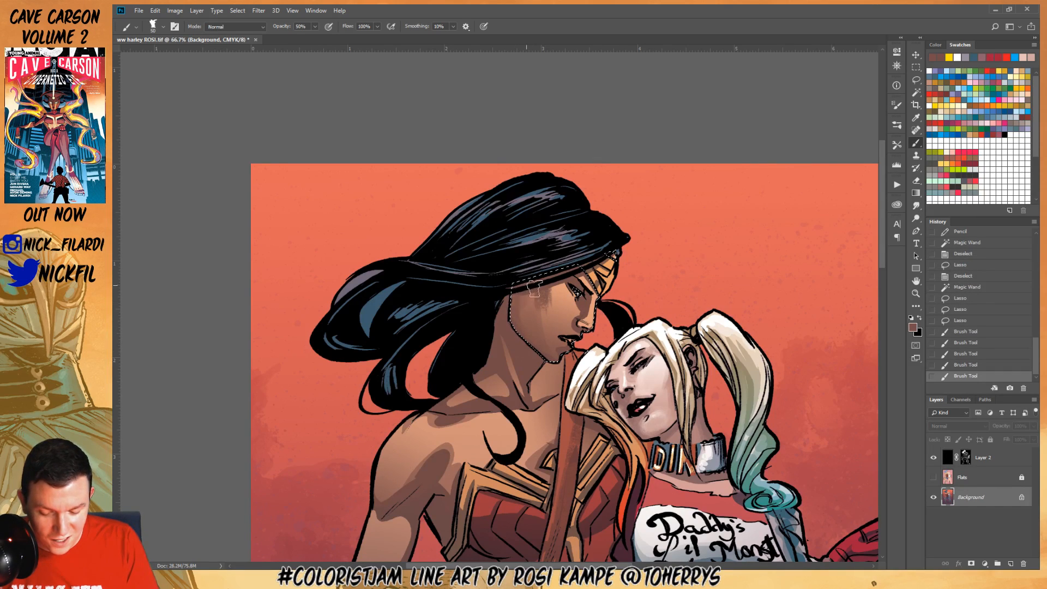
left_click_drag(529, 297, 528, 321)
mouse_move(537, 291)
left_mouse_down()
mouse_move(535, 319)
mouse_move(552, 312)
mouse_move(542, 311)
left_mouse_up()
left_click(569, 297, "alt")
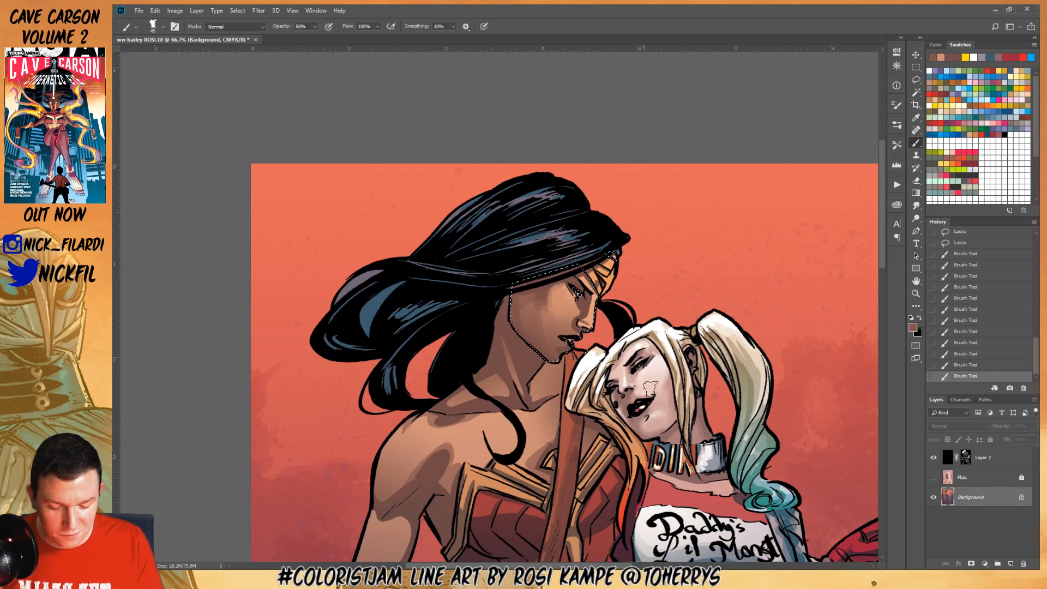
Blend Wonder Woman's cheek and jaw shading with brush strokes in light and dark skin tones sampled from her face
left_click(917, 293)
left_click(840, 305, "alt")
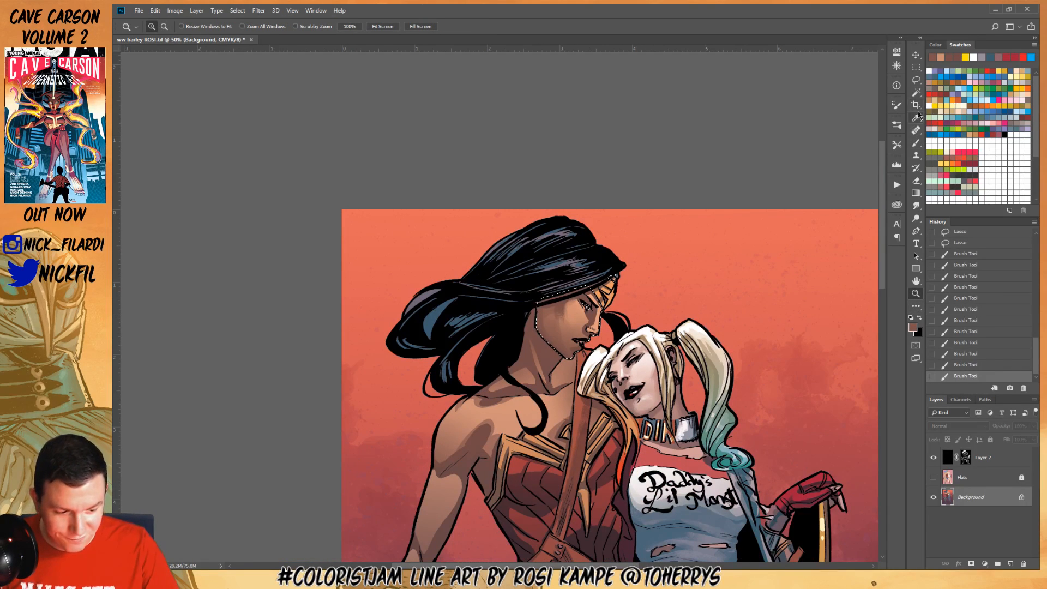
left_click(916, 143)
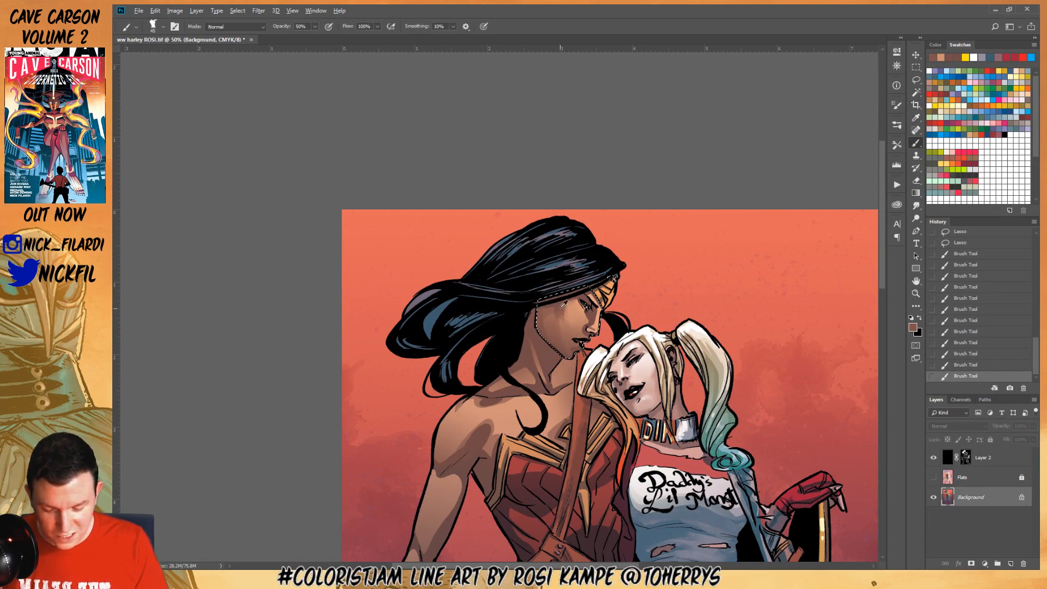
left_click(557, 317, "alt")
mouse_move(559, 321)
left_mouse_down()
mouse_move(553, 344)
mouse_move(575, 297)
mouse_move(542, 362)
left_mouse_up()
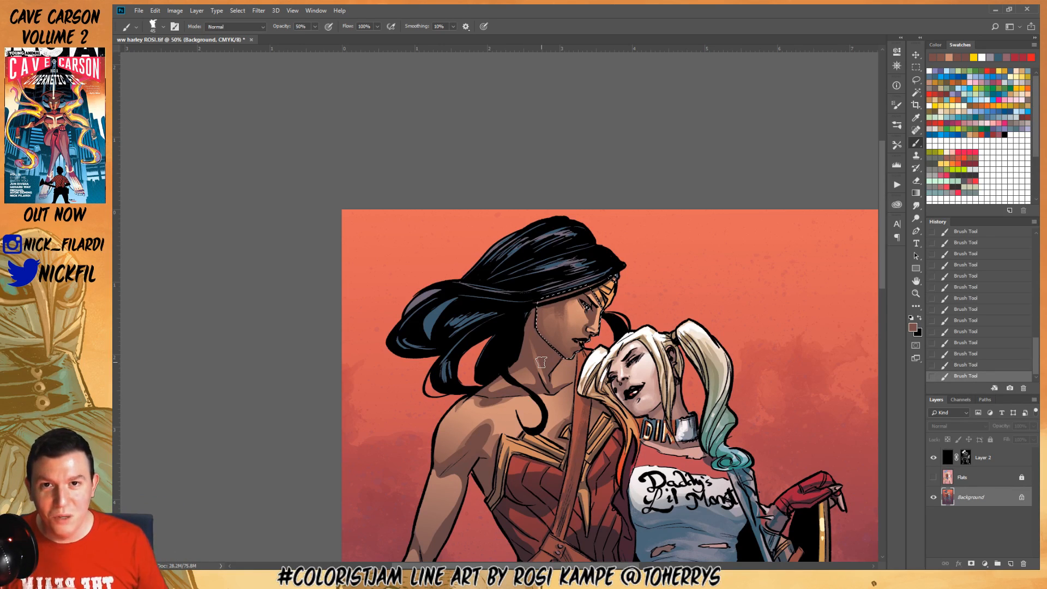
left_click(549, 324, "alt")
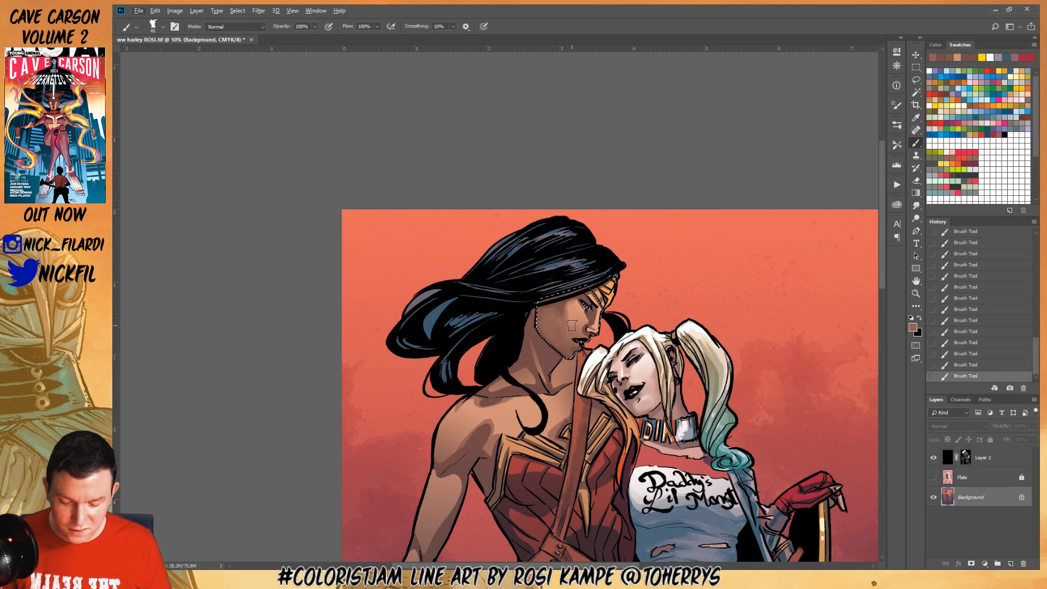
left_click(564, 308, "alt")
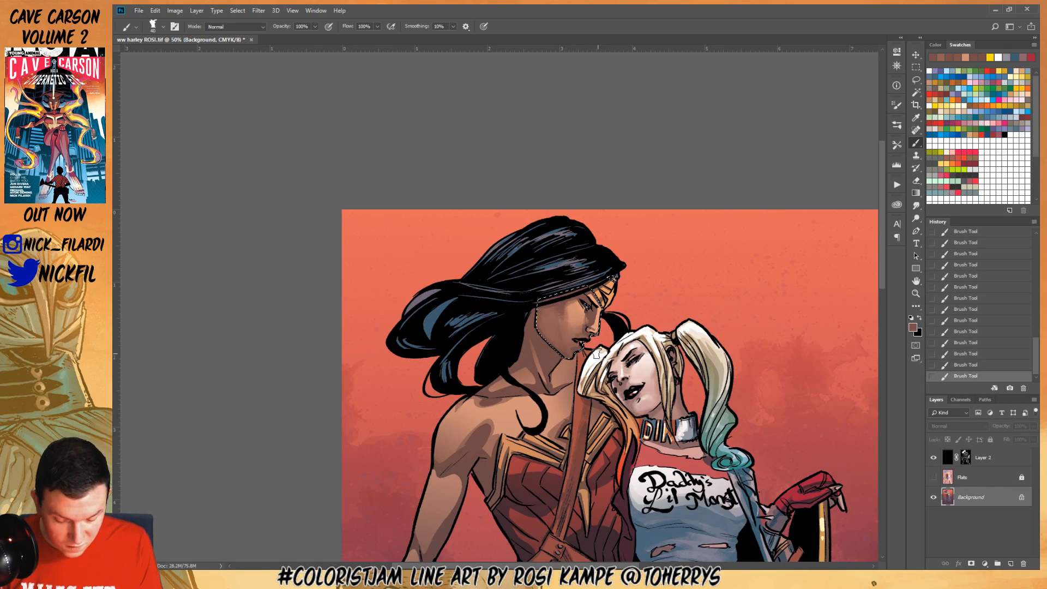
left_click(594, 336, "alt")
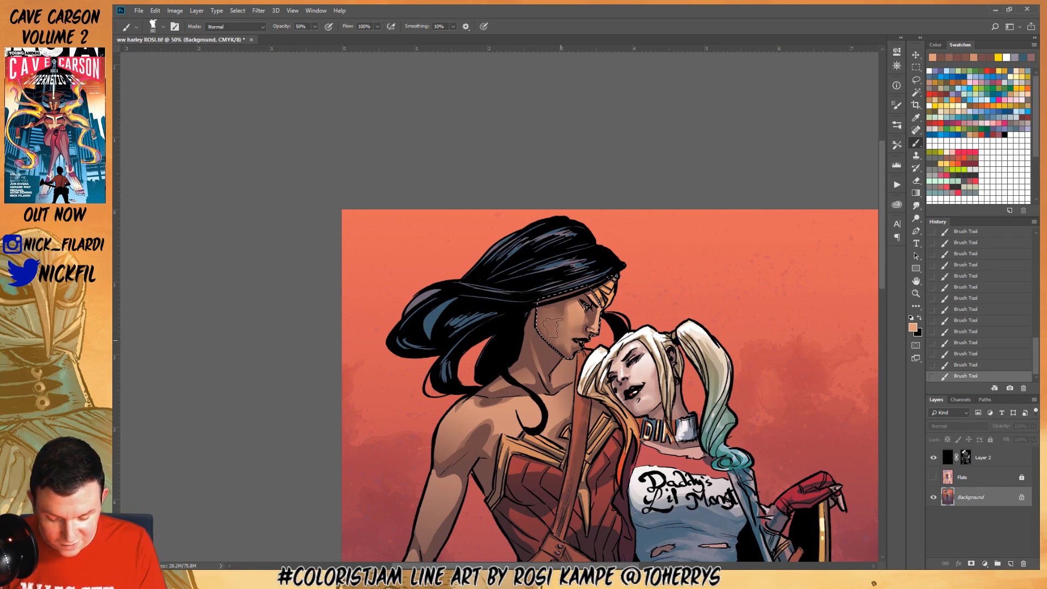
left_click(545, 315, "alt")
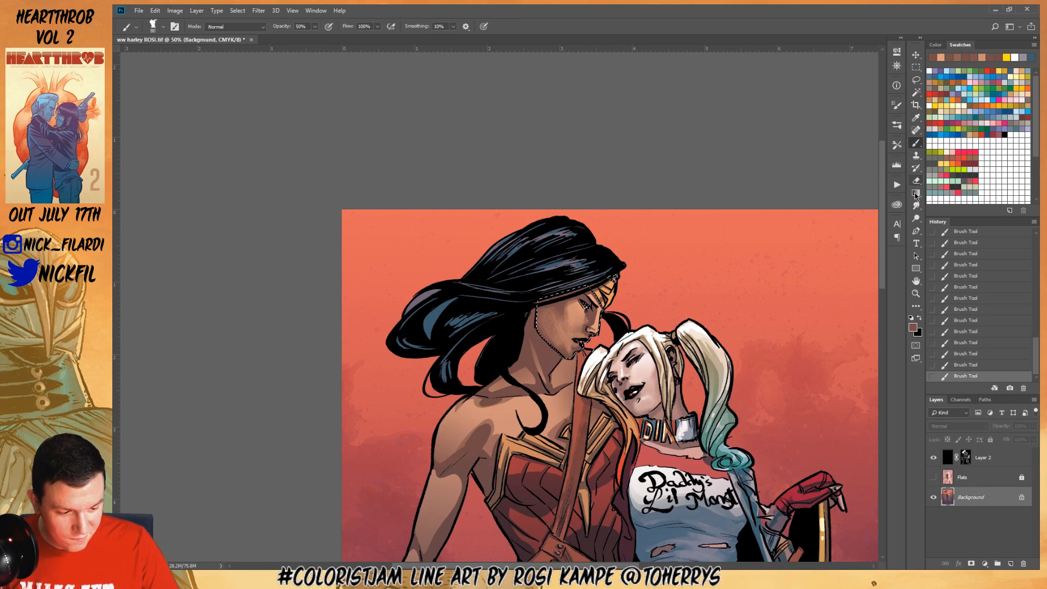
Apply a Normal-mode radial gradient in the dark skin tone across the selected face, and clear the selection
key("g")
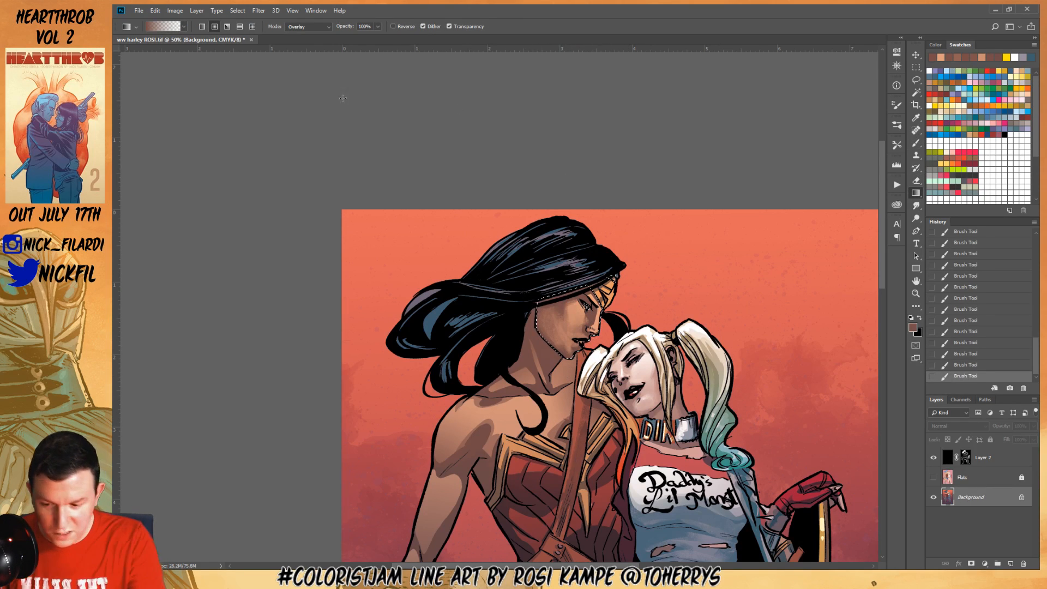
left_click(319, 28)
left_click(320, 36)
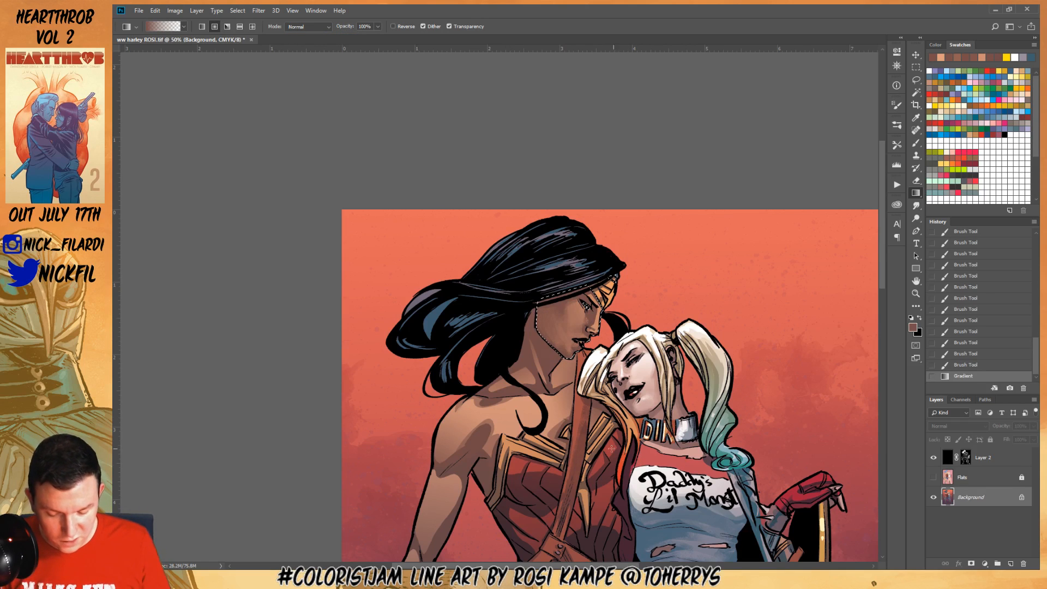
left_click_drag(497, 352, 642, 442)
key("ctrl+d")
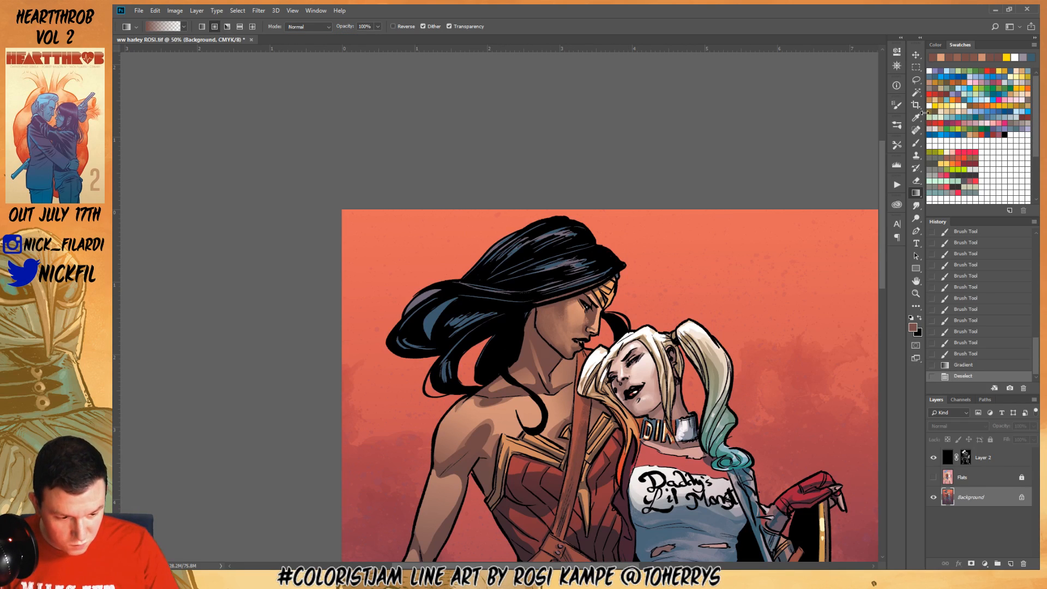
Lasso the cheek and jaw area, apply a gradient in a lighter skin tone sampled from the face, and deselect
left_click(916, 81)
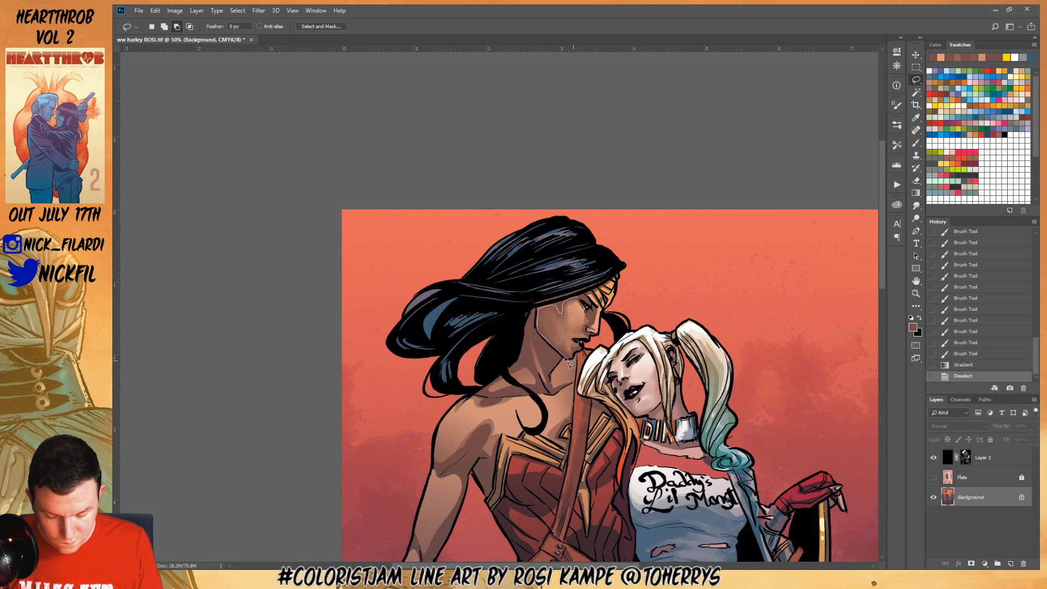
mouse_move(573, 351)
left_mouse_down()
mouse_move(591, 343)
mouse_move(582, 299)
mouse_move(550, 405)
left_mouse_up()
left_click(916, 193)
key("ctrl+z")
left_click(598, 321, "alt")
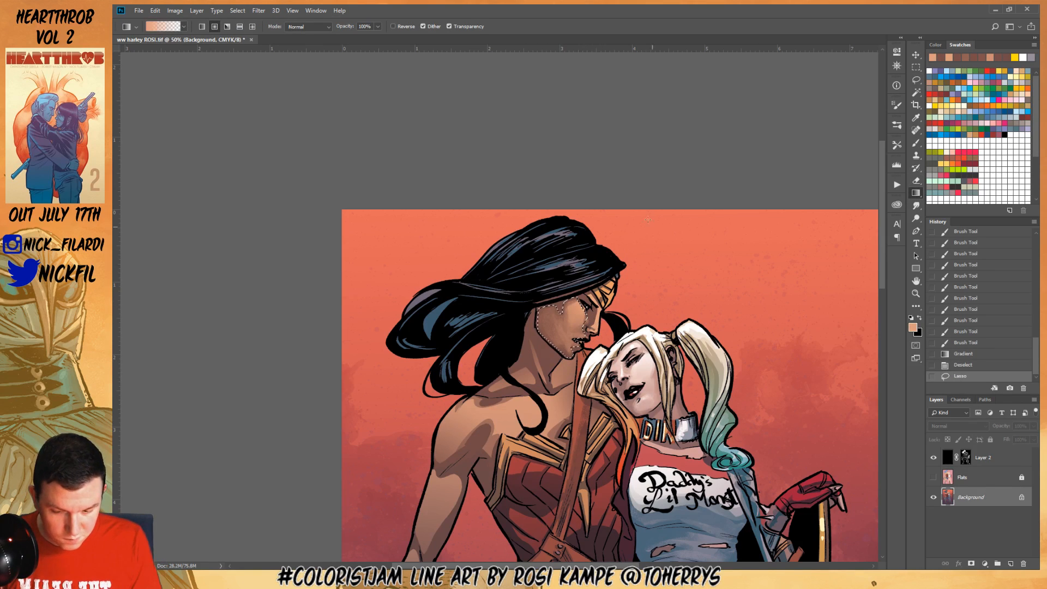
left_click_drag(623, 315, 528, 389)
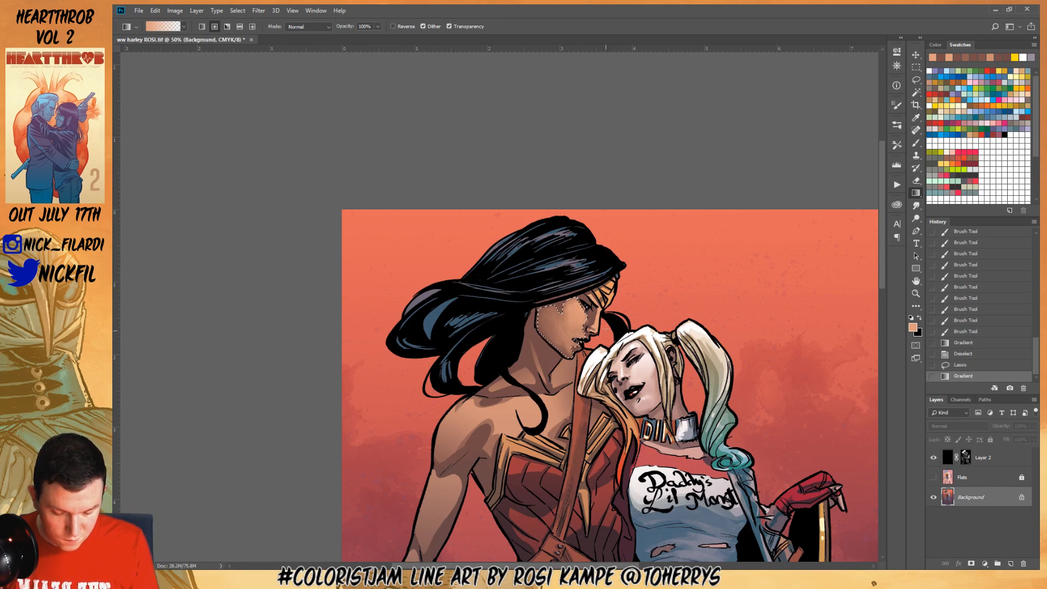
key("ctrl+d")
Soften the light-to-shadow transition on Wonder Woman's cheek with 50% opacity brush strokes, alternating sampled dark and light skin tones
left_click(916, 145)
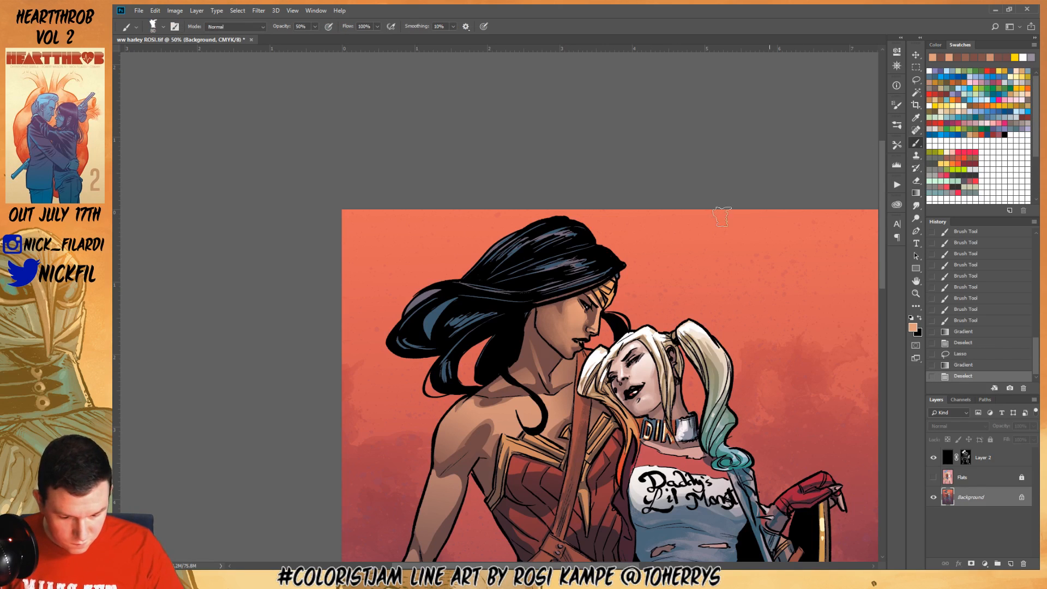
left_click(561, 309, "alt")
left_click_drag(565, 343, 565, 334)
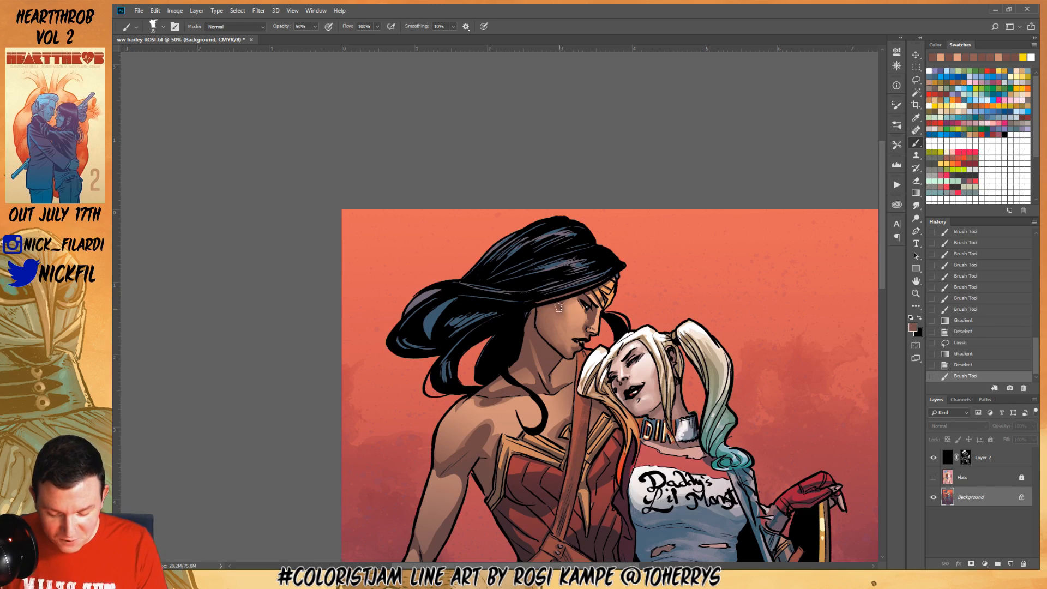
mouse_move(558, 307)
left_mouse_down()
mouse_move(575, 322)
mouse_move(562, 335)
left_mouse_up()
left_click(572, 309, "alt")
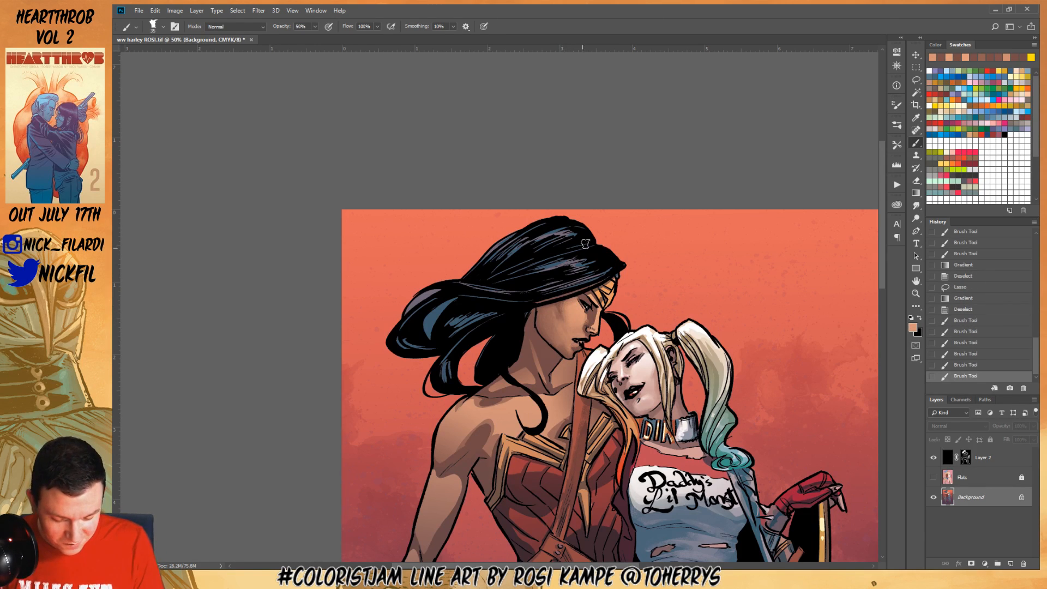
left_click(568, 320, "alt")
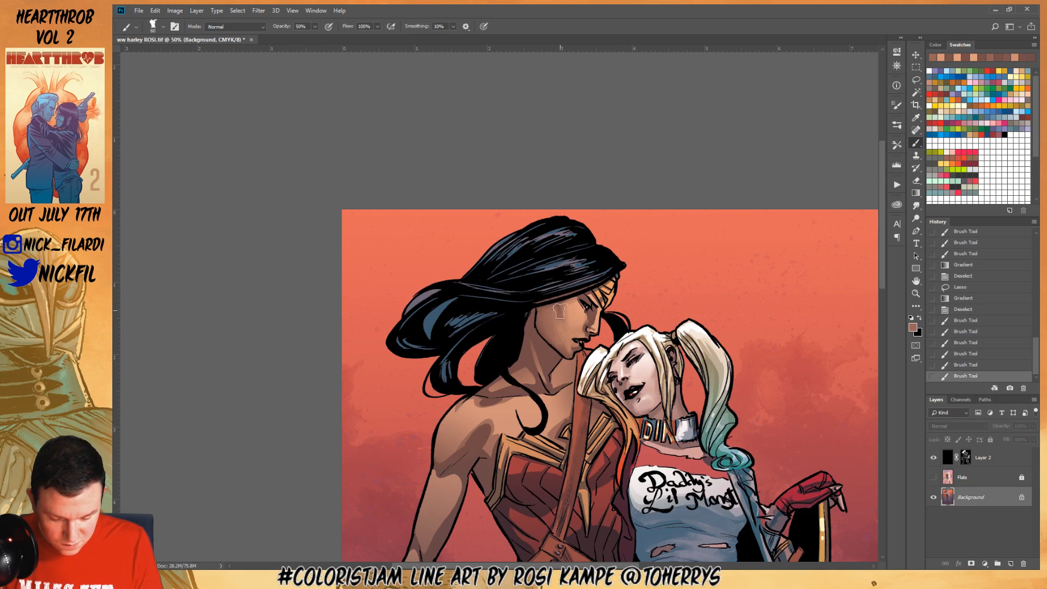
left_click_drag(558, 333, 558, 347)
left_click(577, 316, "alt")
left_click(559, 305, "alt")
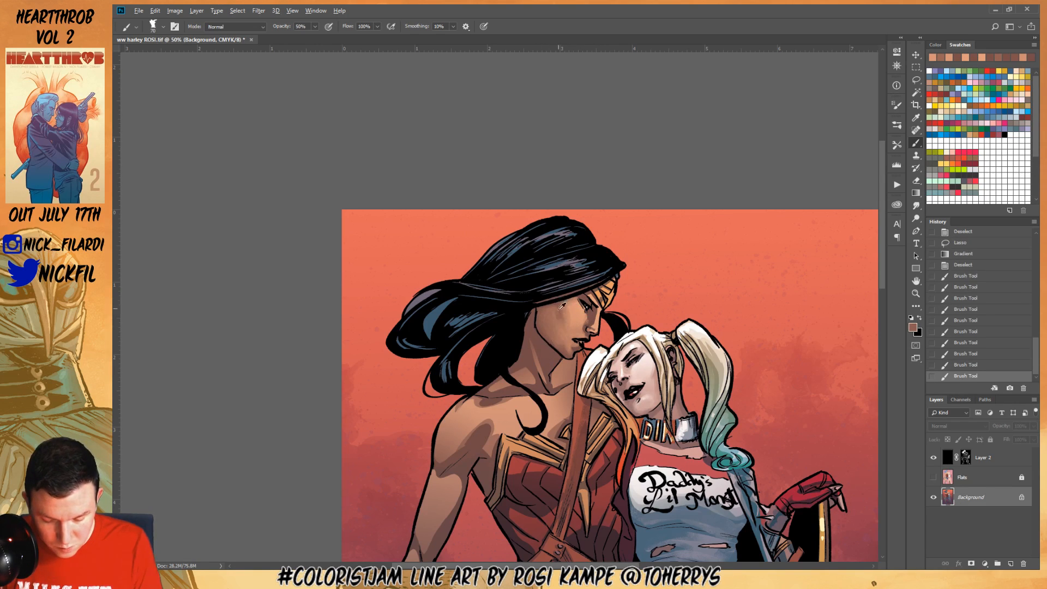
mouse_move(558, 307)
left_mouse_down()
mouse_move(559, 339)
mouse_move(541, 319)
mouse_move(556, 340)
mouse_move(559, 309)
mouse_move(547, 331)
mouse_move(564, 346)
mouse_move(575, 314)
mouse_move(580, 356)
mouse_move(570, 322)
mouse_move(559, 340)
left_mouse_up()
left_click(579, 319, "alt")
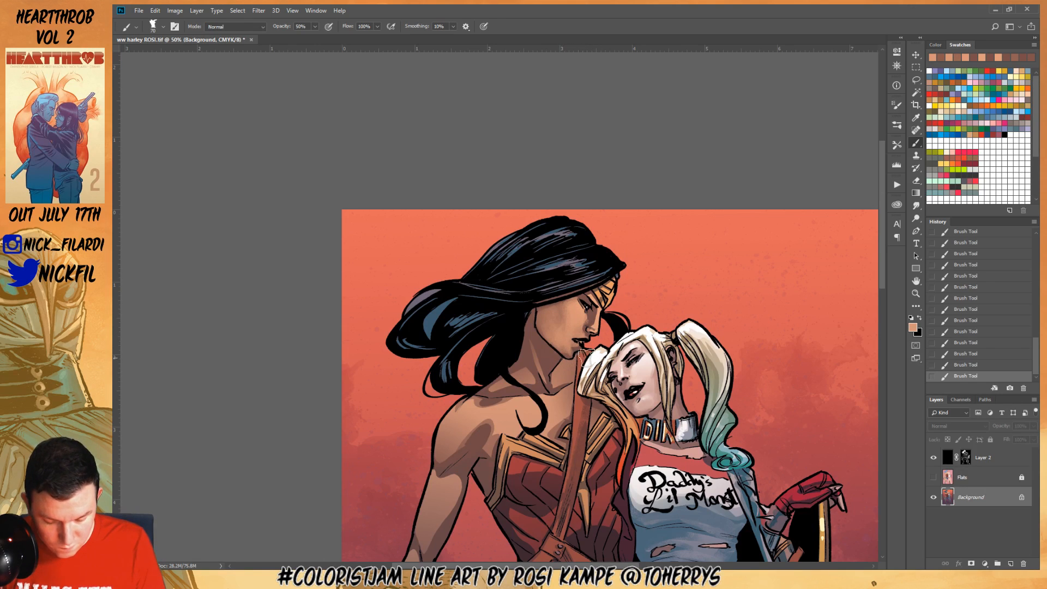
Blend the shading around Wonder Woman's nose, mouth and chin with a smaller 50% opacity brush, alternating skin tones sampled from her face
left_click(594, 318, "alt")
key("bracketleft")
left_click(600, 309, "alt")
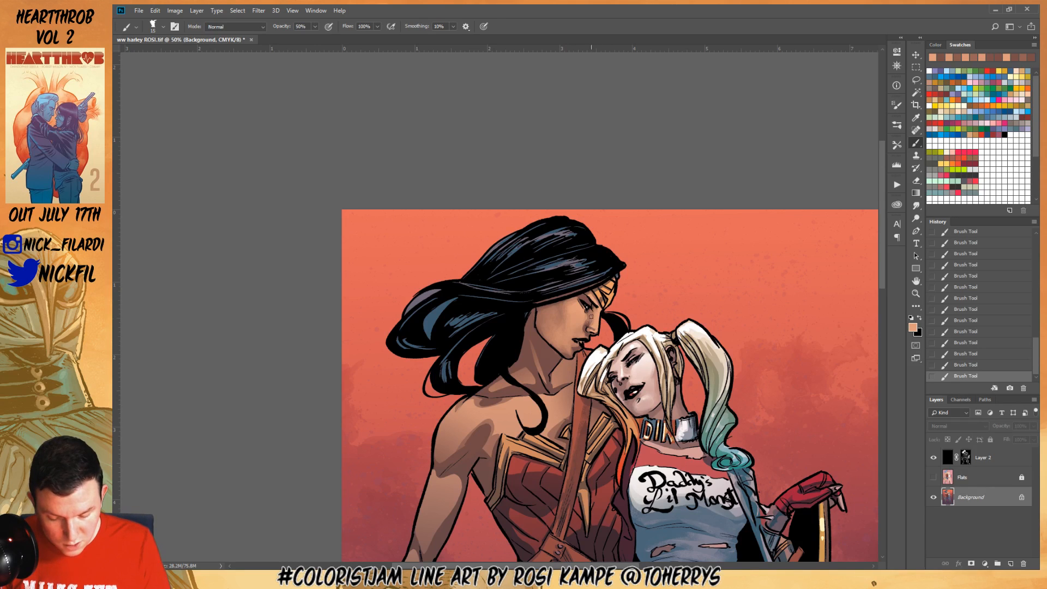
left_click_drag(584, 326, 587, 330)
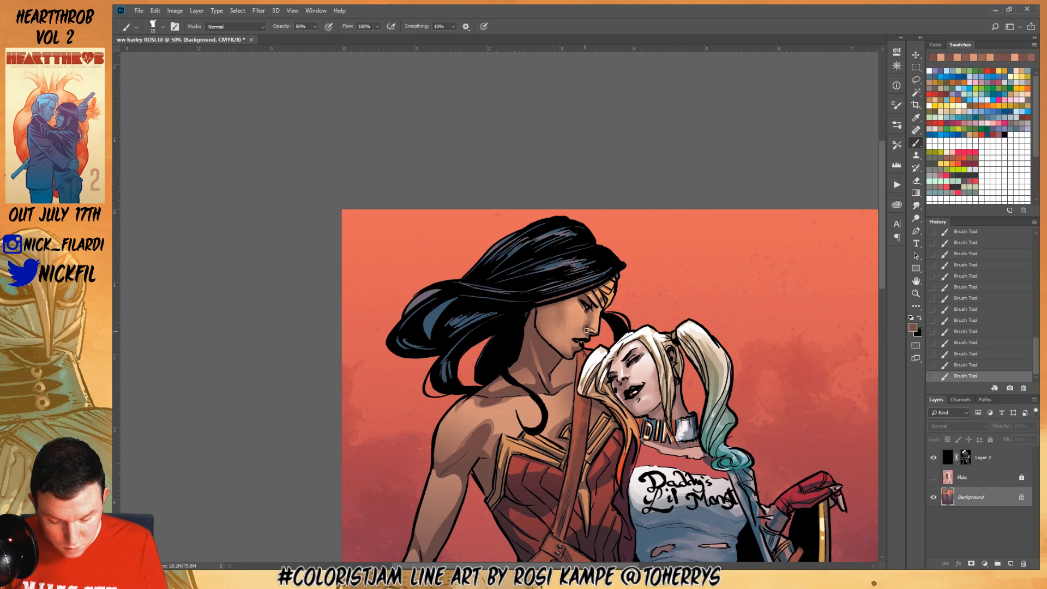
left_click(579, 335, "alt")
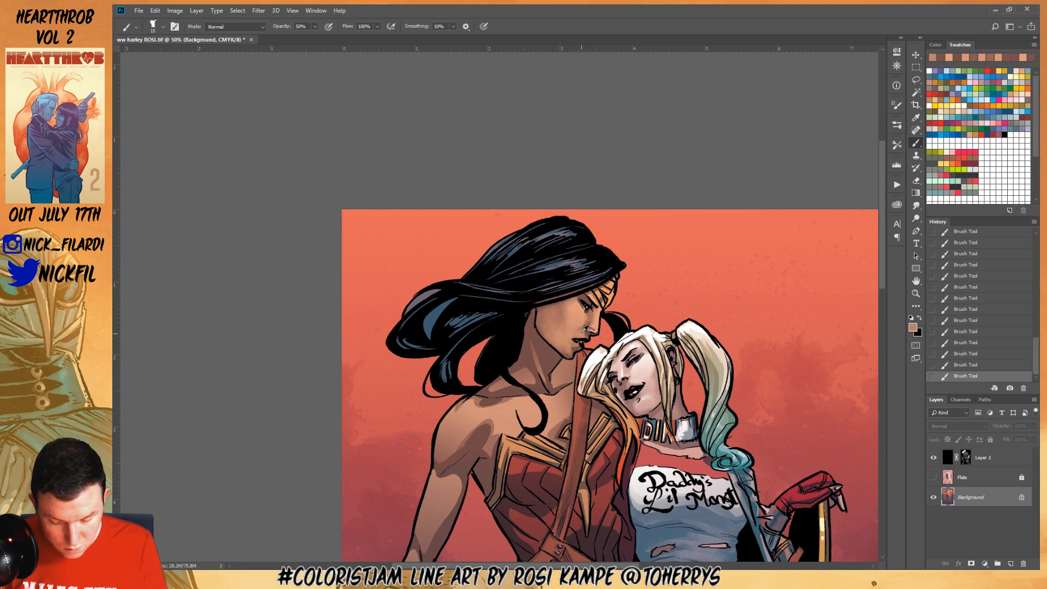
left_click(580, 331, "alt")
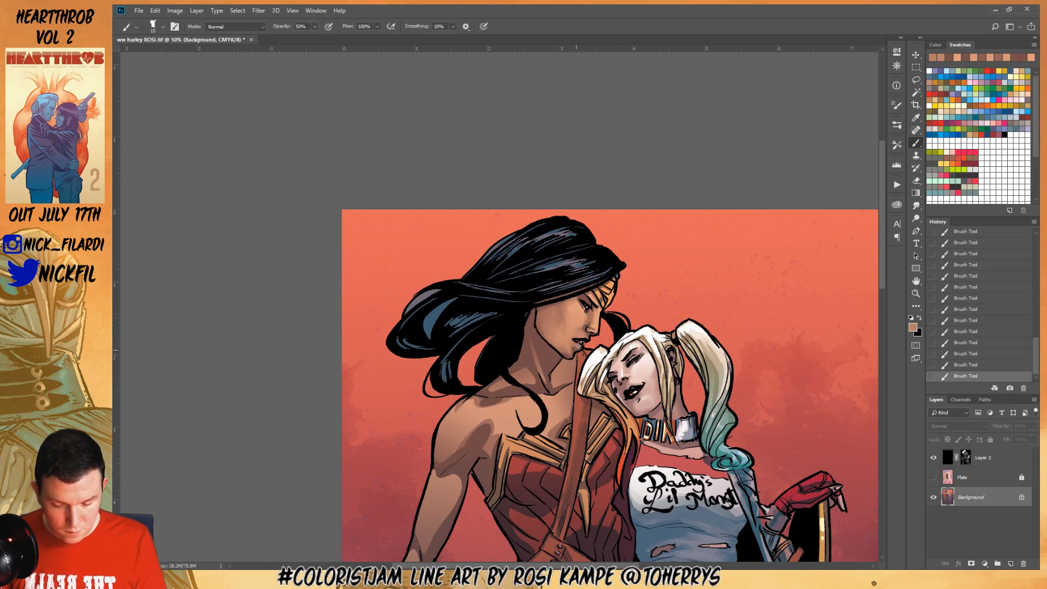
left_click(578, 345, "alt")
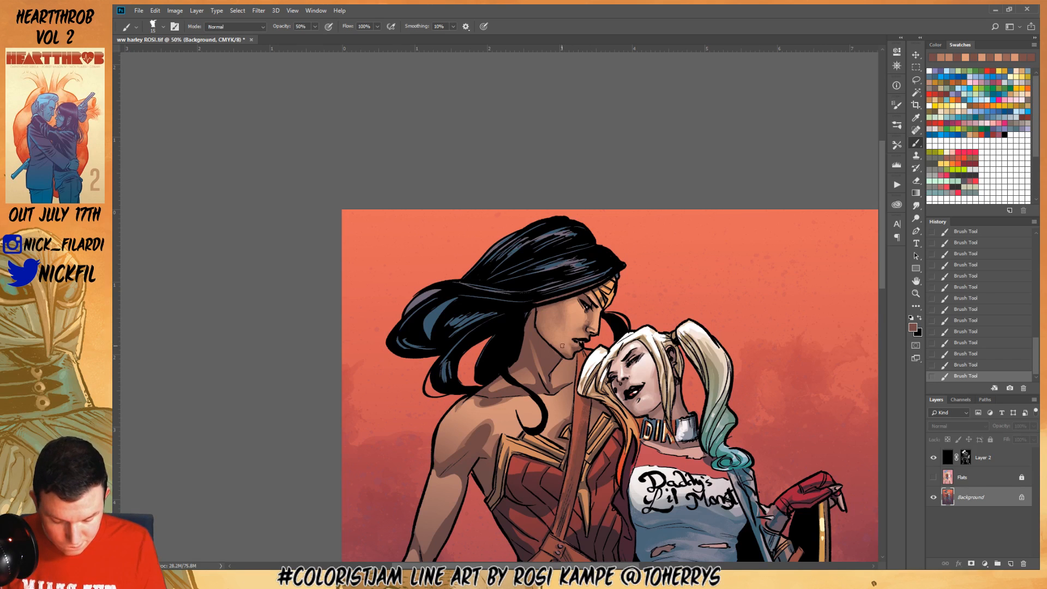
left_click(566, 338, "alt")
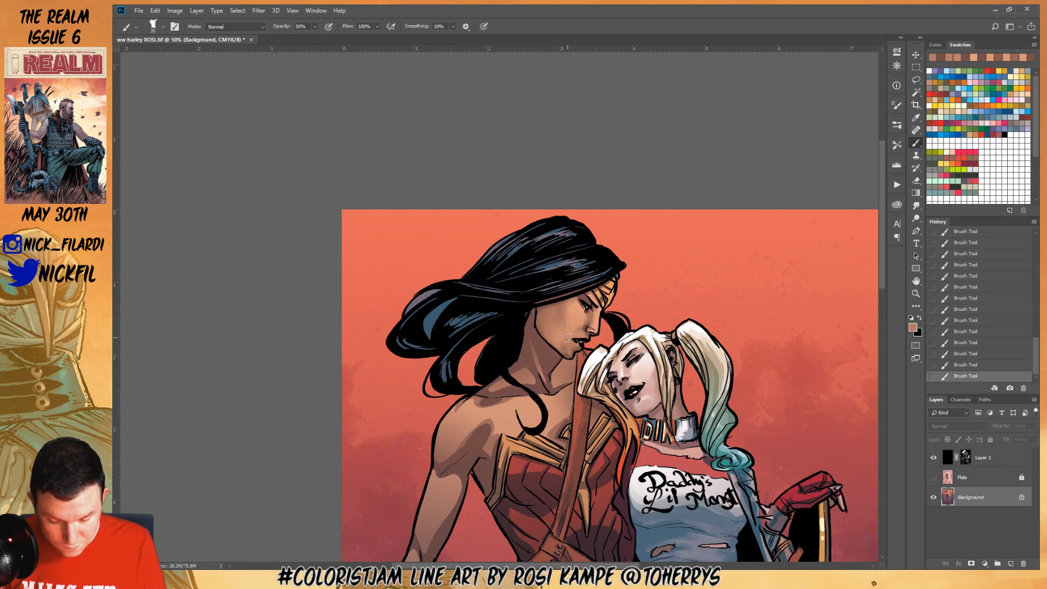
left_click(566, 345, "alt")
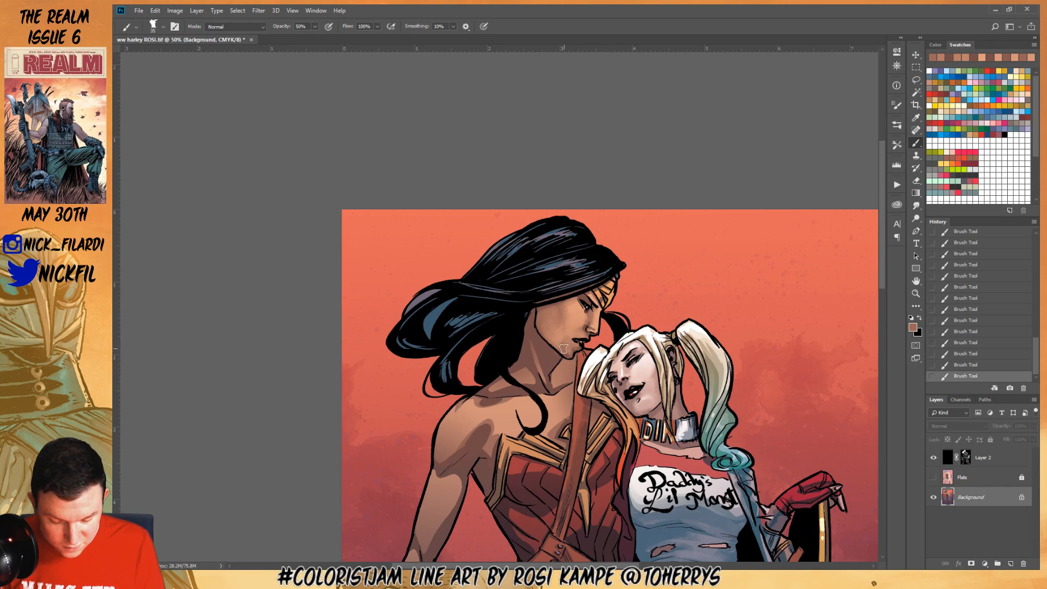
Lasso the nose area of Wonder Woman's face
left_click(917, 280)
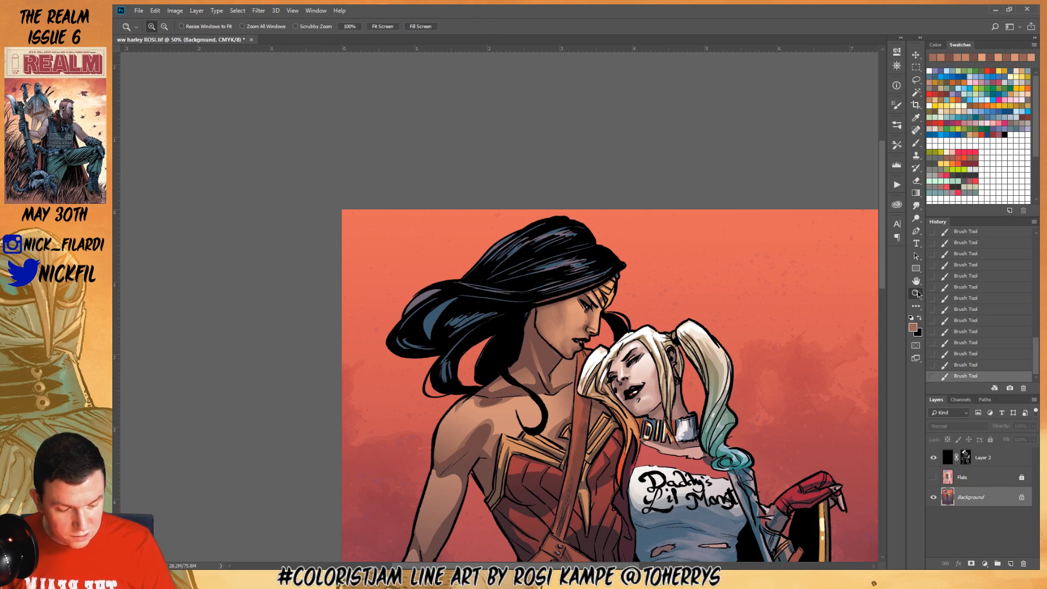
left_click_drag(762, 355, 743, 411)
key("z")
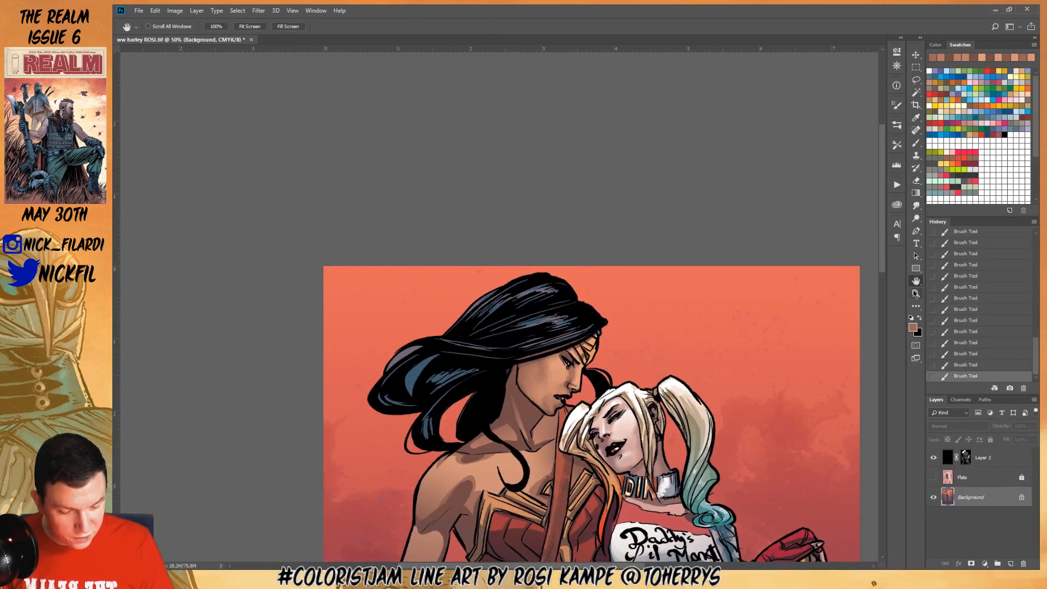
left_click(551, 397)
left_click(916, 280)
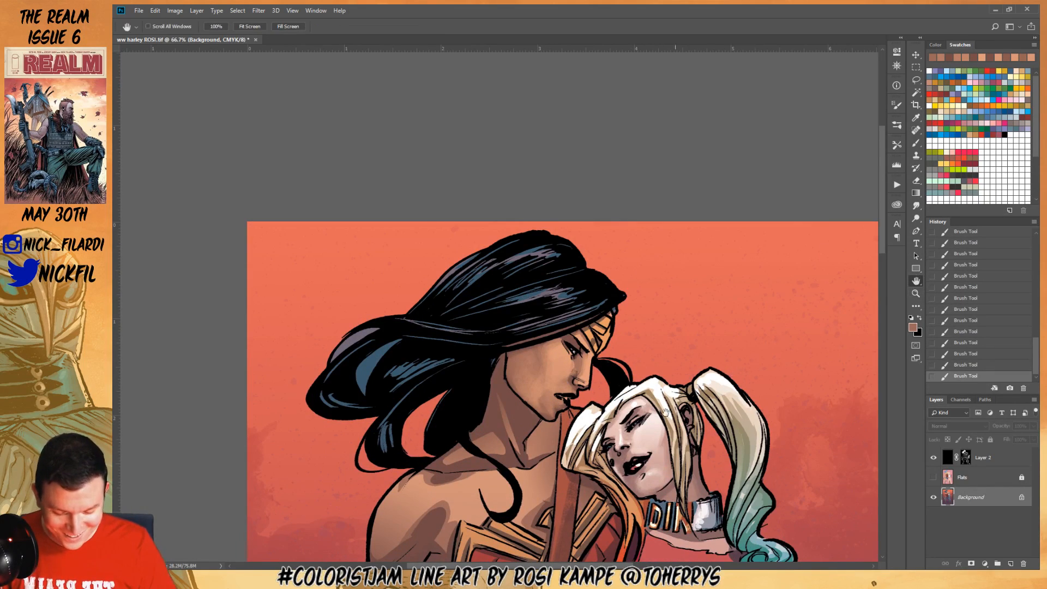
left_click_drag(656, 409, 636, 315)
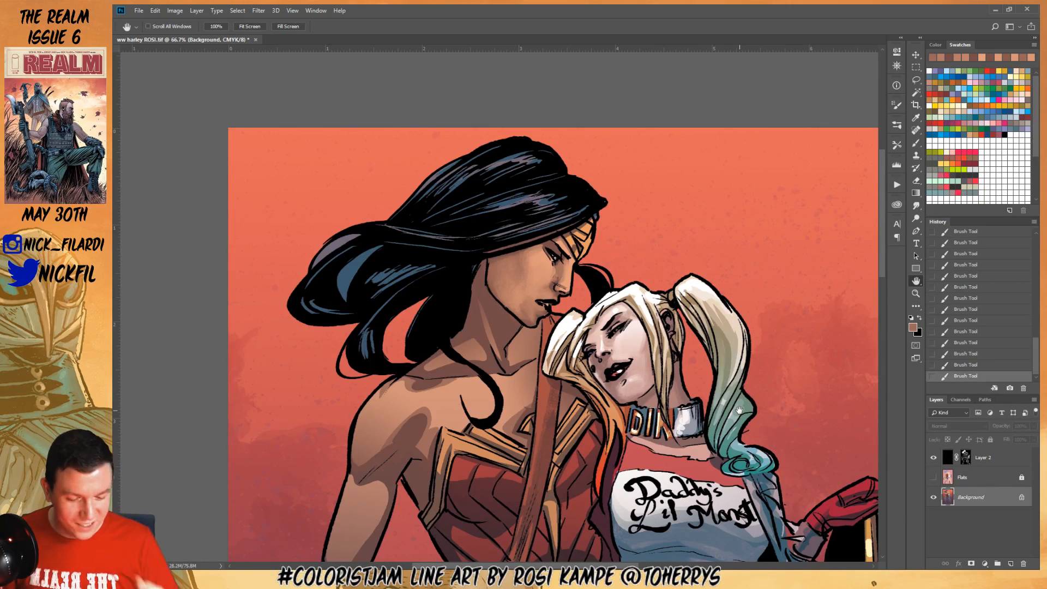
mouse_move(689, 343)
left_mouse_down()
mouse_move(734, 395)
mouse_move(735, 385)
left_mouse_up()
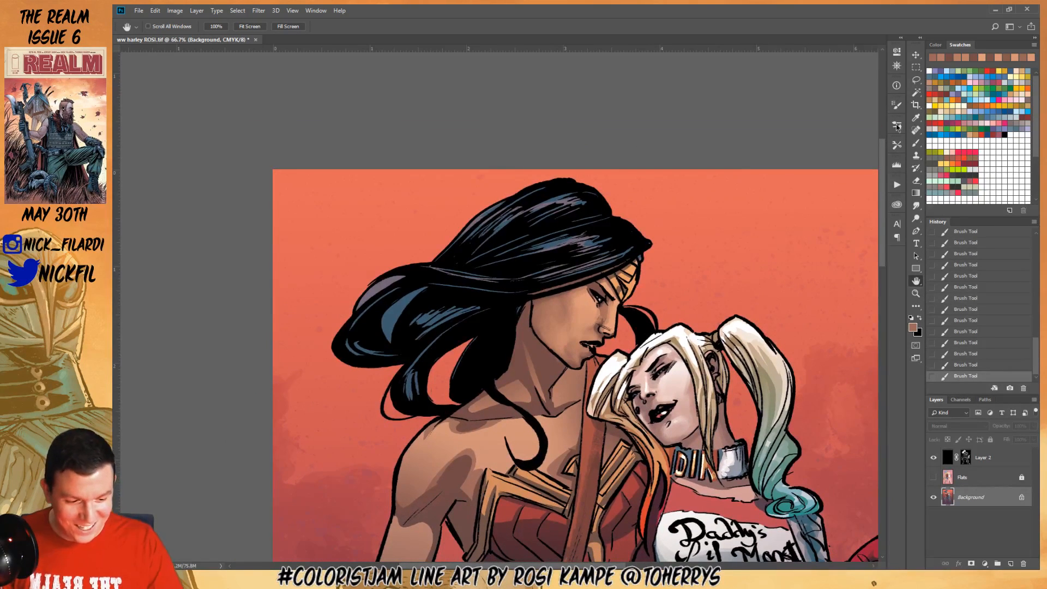
left_click(917, 80)
left_click_drag(604, 327, 614, 306)
Apply Screen-mode radial gradients in a recently used light skin tone over the selected nose area, and deselect
left_click(917, 197)
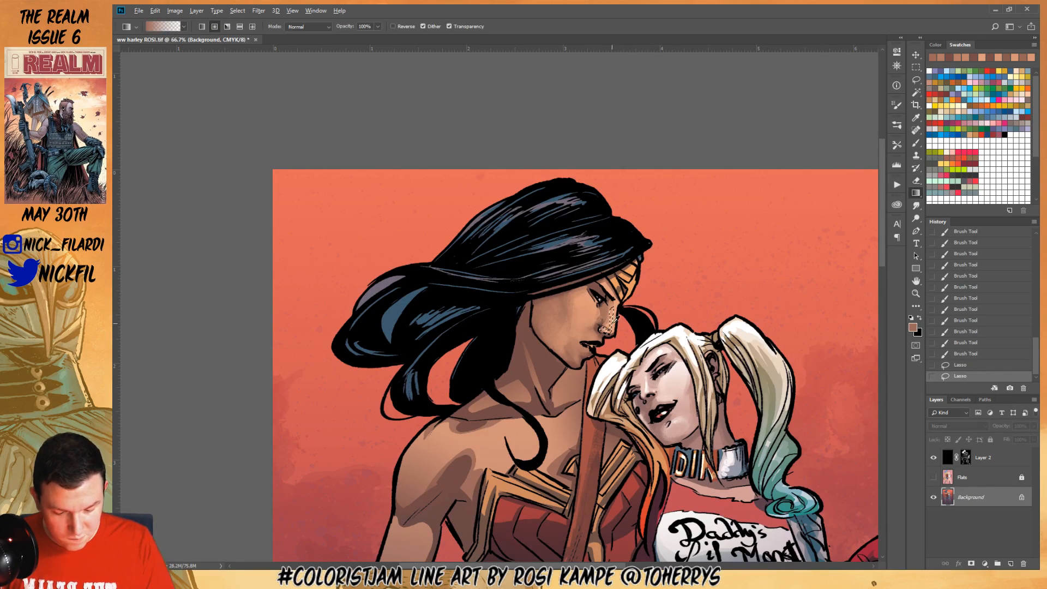
left_click(979, 57)
left_click(308, 26)
left_click(305, 116)
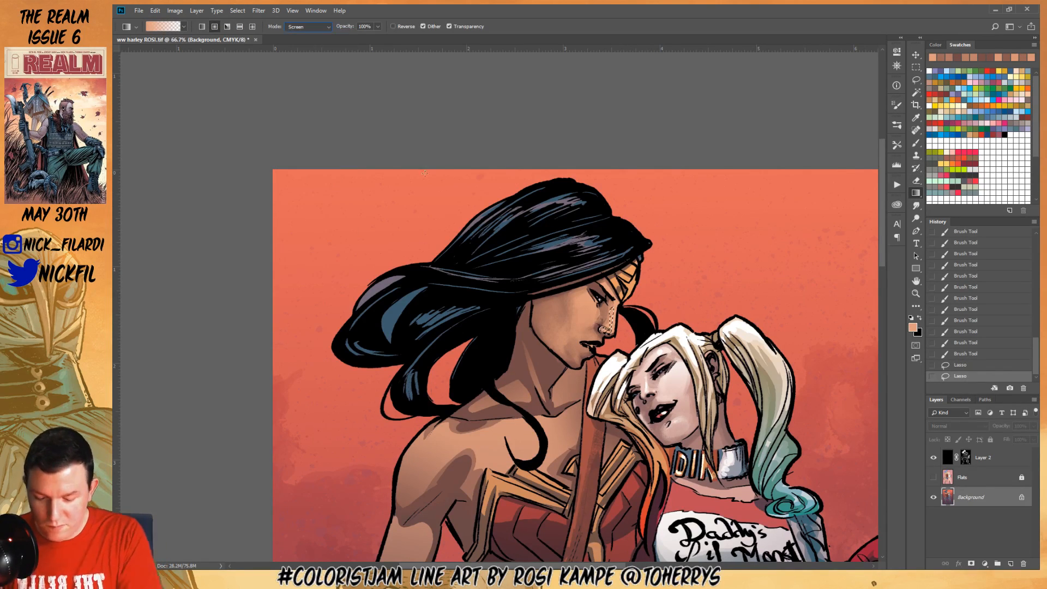
left_click_drag(609, 329, 607, 354)
left_click_drag(609, 329, 606, 369)
key("ctrl+d")
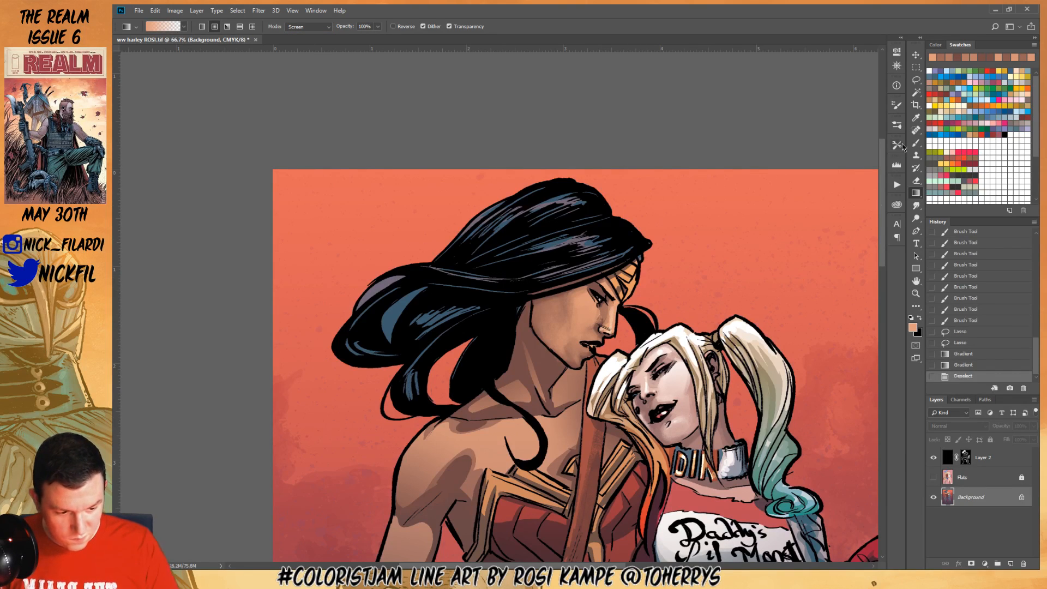
Lasso Wonder Woman's upper cheek and eye area, apply Screen gradients in the orange-red sampled from the background, and deselect
left_click(917, 79)
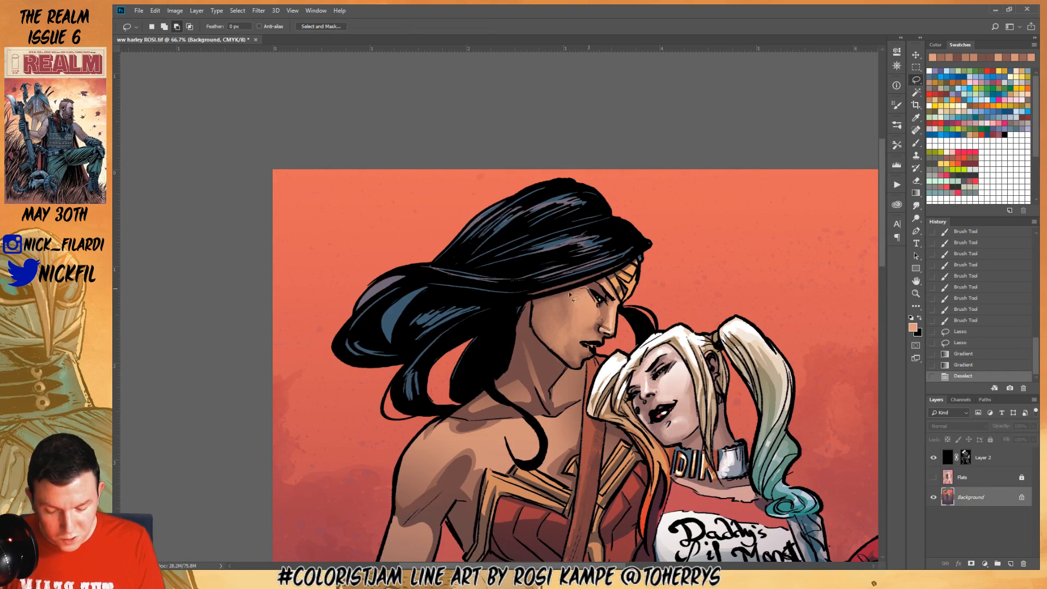
mouse_move(570, 296)
left_mouse_down()
mouse_move(580, 337)
mouse_move(601, 308)
mouse_move(570, 295)
mouse_move(589, 290)
mouse_move(585, 268)
left_mouse_up()
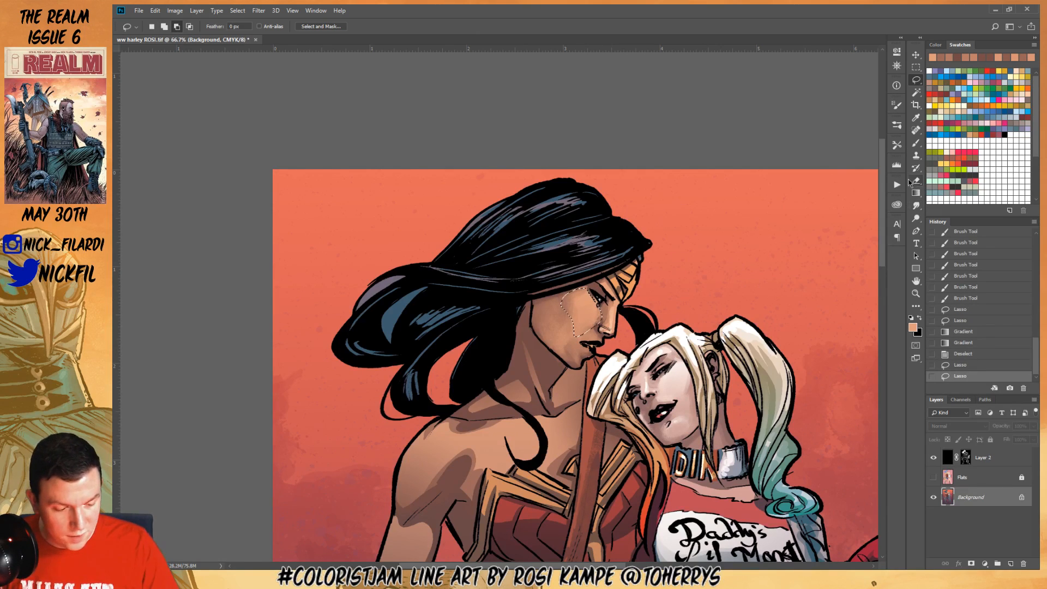
left_click(916, 193)
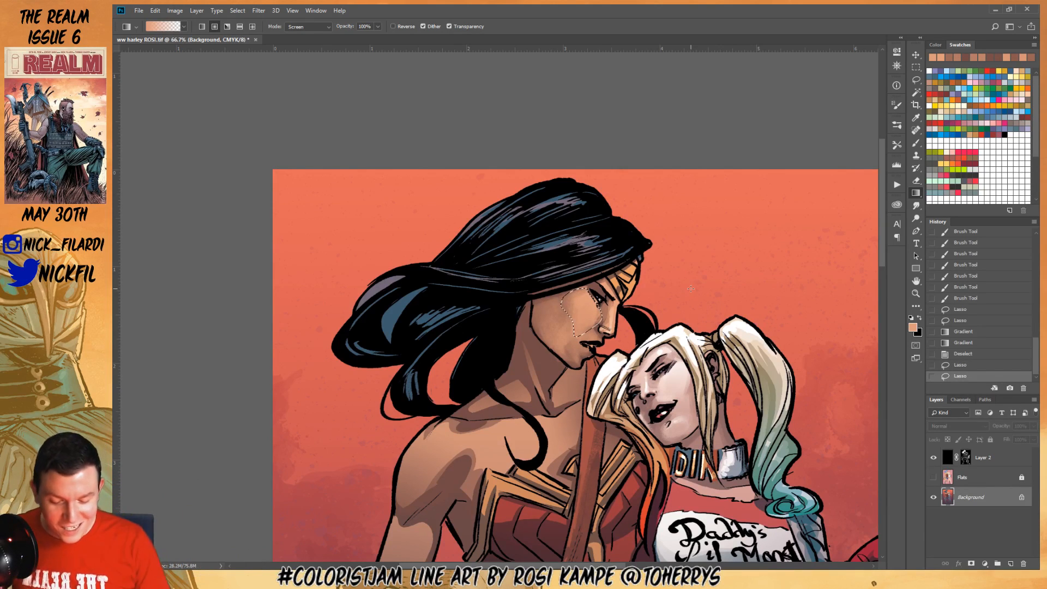
left_click(671, 278, "alt")
left_click_drag(596, 248, 594, 318)
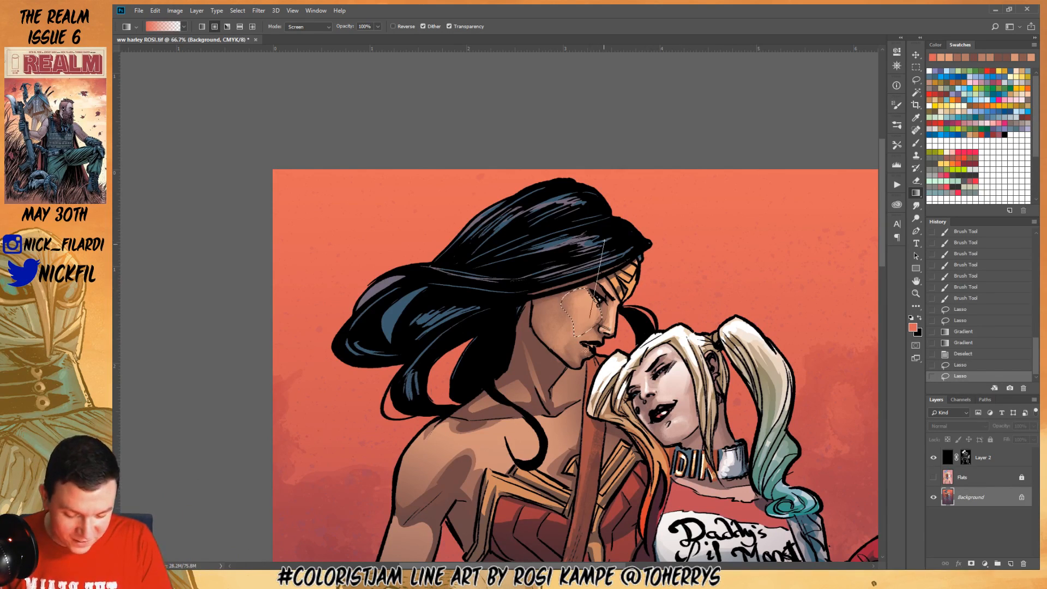
mouse_move(594, 268)
left_mouse_down()
mouse_move(592, 309)
mouse_move(586, 300)
left_mouse_up()
key("ctrl+d")
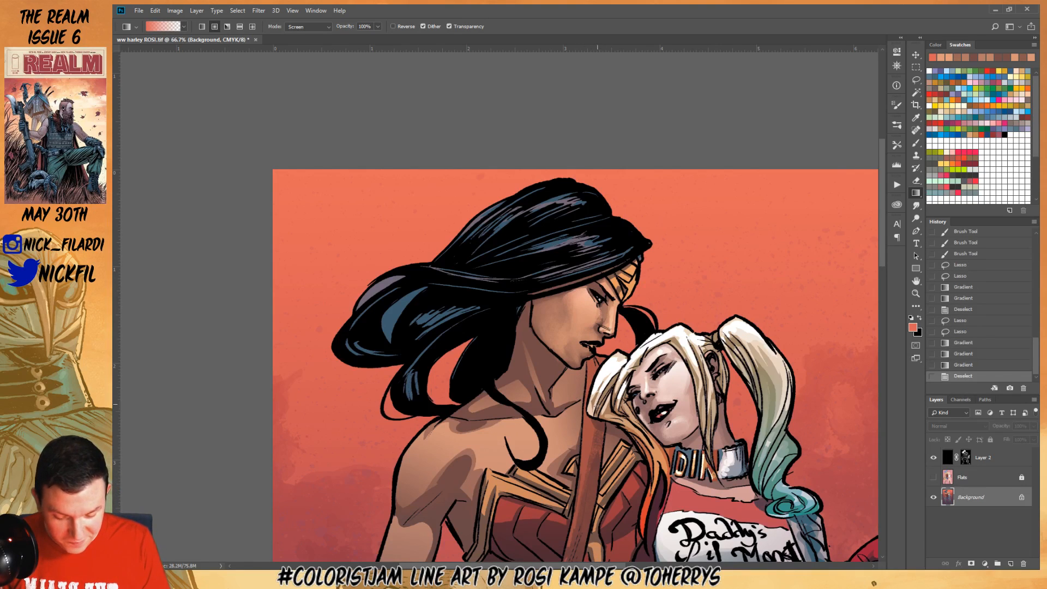
Lasso Wonder Woman's face, apply one long Screen gradient in the same orange-red down across it, and clear the selection
key("z")
left_click(729, 371, "alt")
left_click(697, 369, "alt")
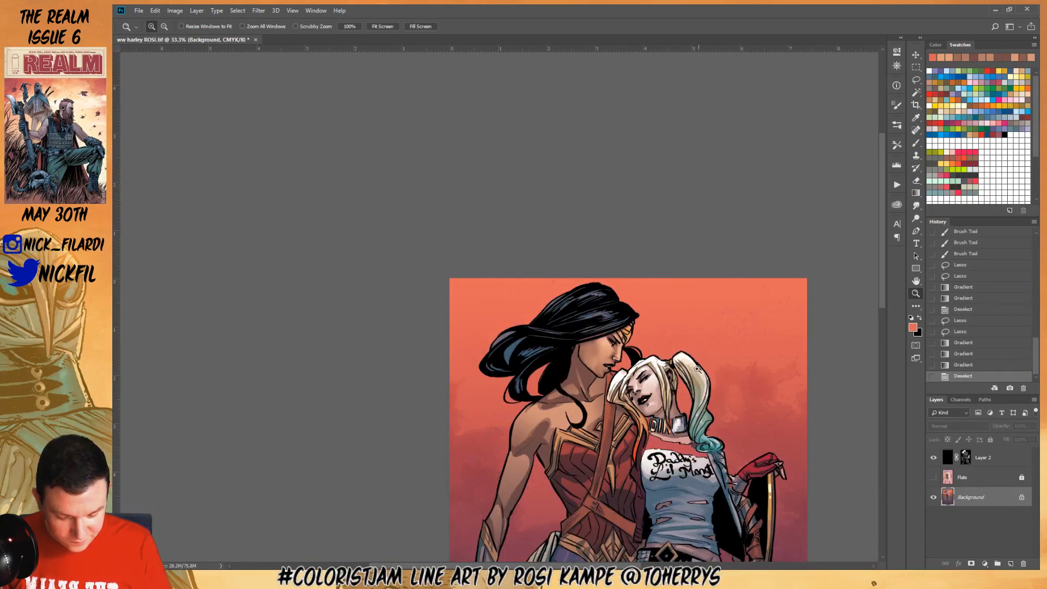
key("l")
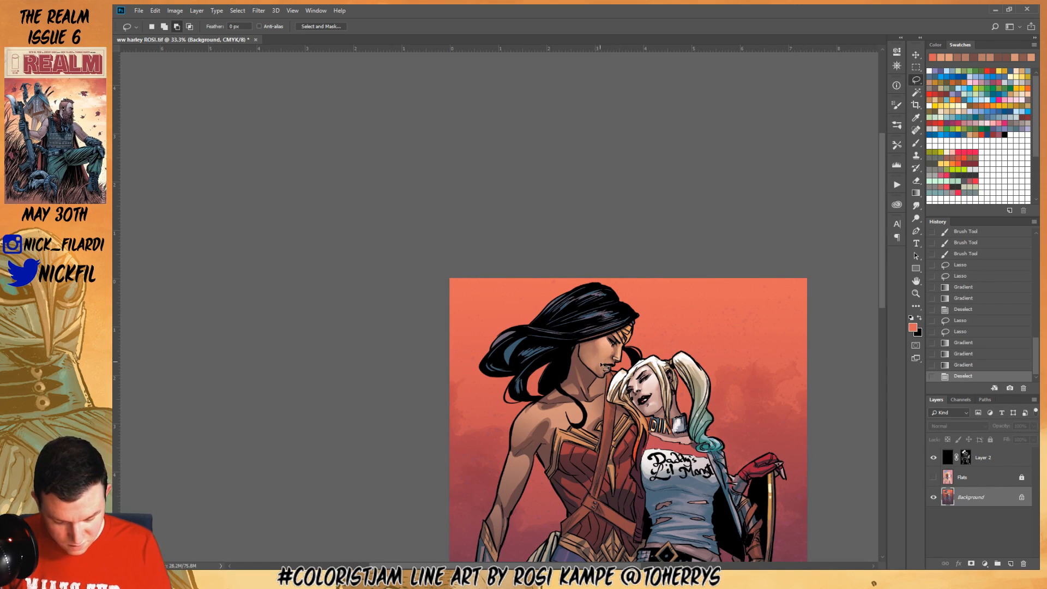
mouse_move(579, 353)
left_mouse_down()
mouse_move(607, 380)
mouse_move(620, 367)
mouse_move(606, 360)
mouse_move(611, 335)
mouse_move(607, 363)
left_mouse_up()
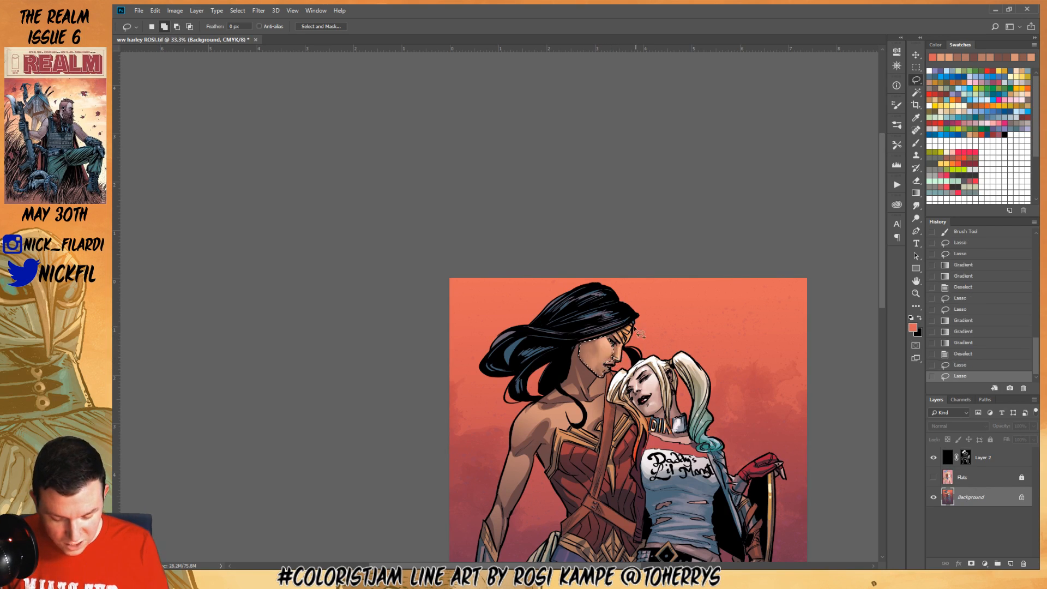
left_click(916, 279)
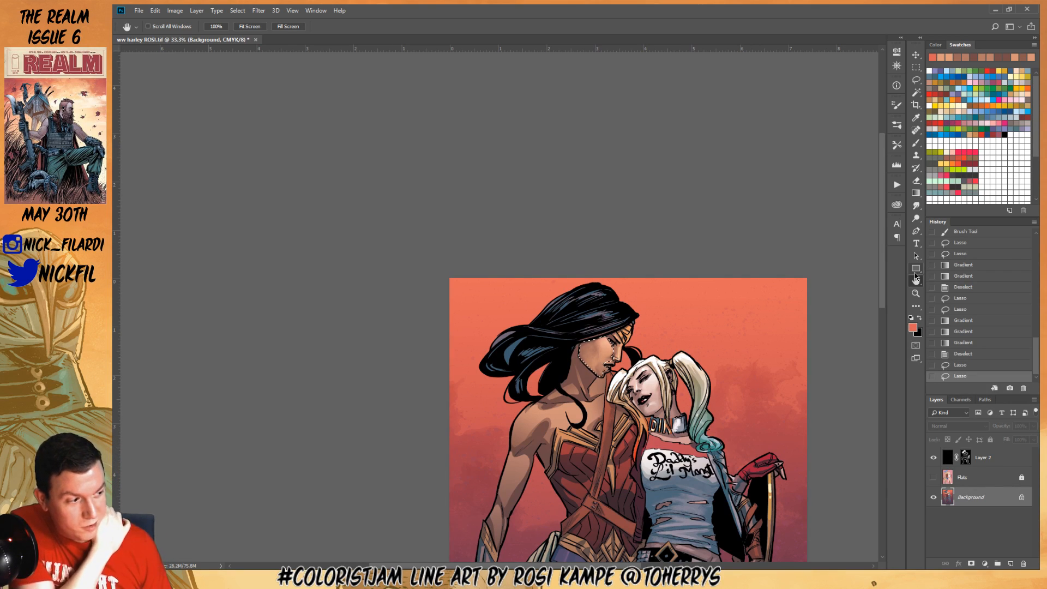
key("g")
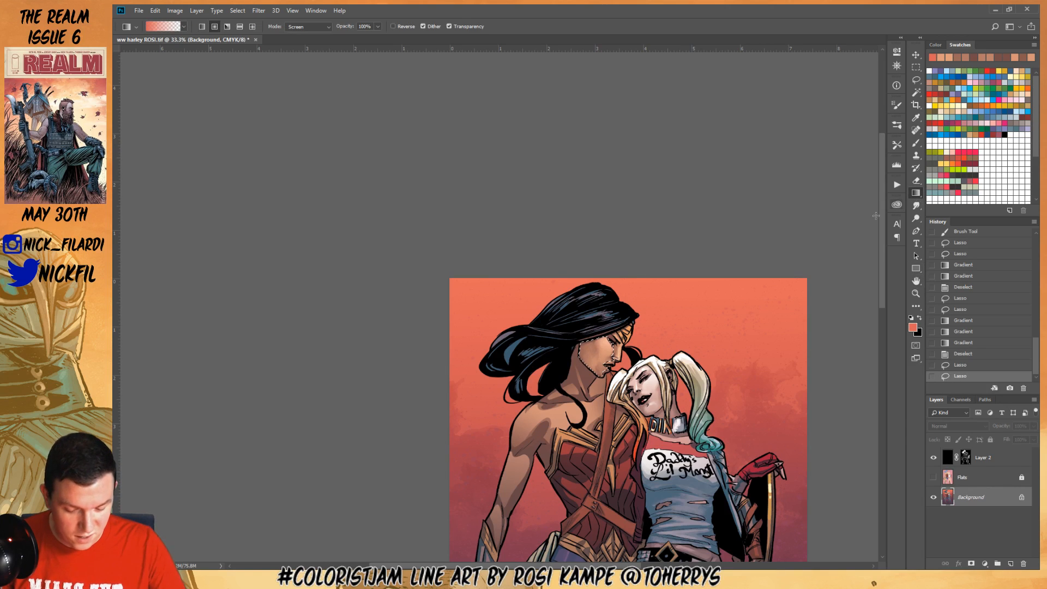
left_click_drag(601, 317, 595, 431)
key("ctrl+d")
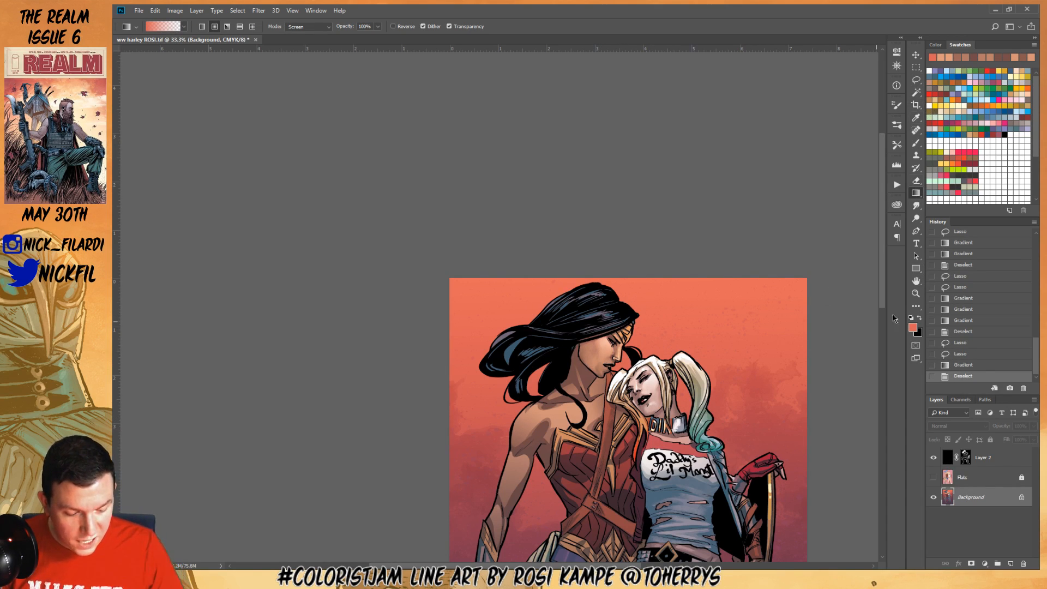
Paint small highlights beside Wonder Woman's eye and on her nose with a 50% opacity brush in a light pink sampled near the eye
left_click(916, 293)
left_click(628, 349)
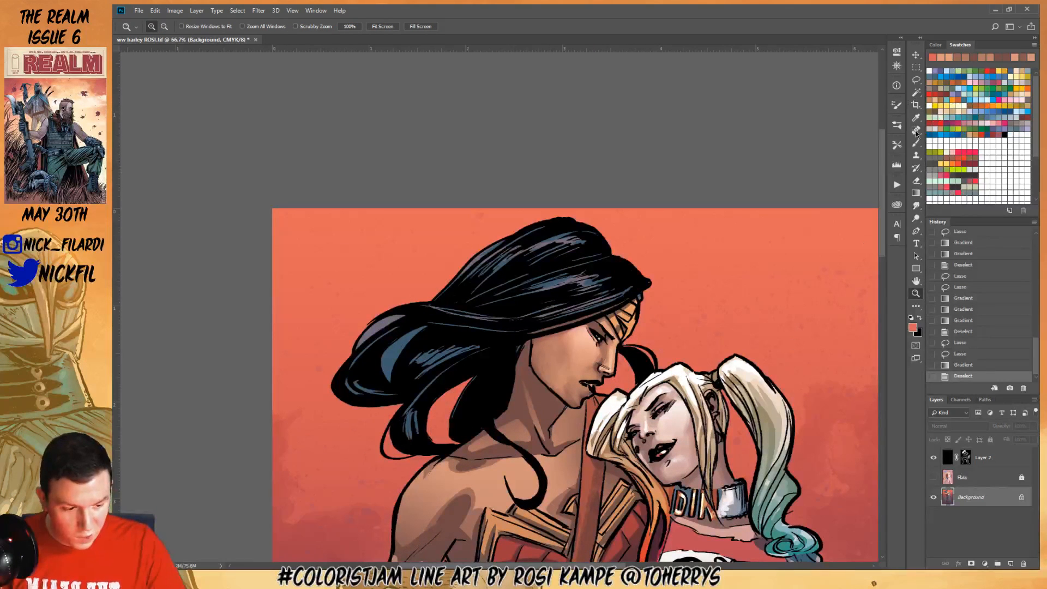
left_click(916, 142)
left_click(597, 330, "alt")
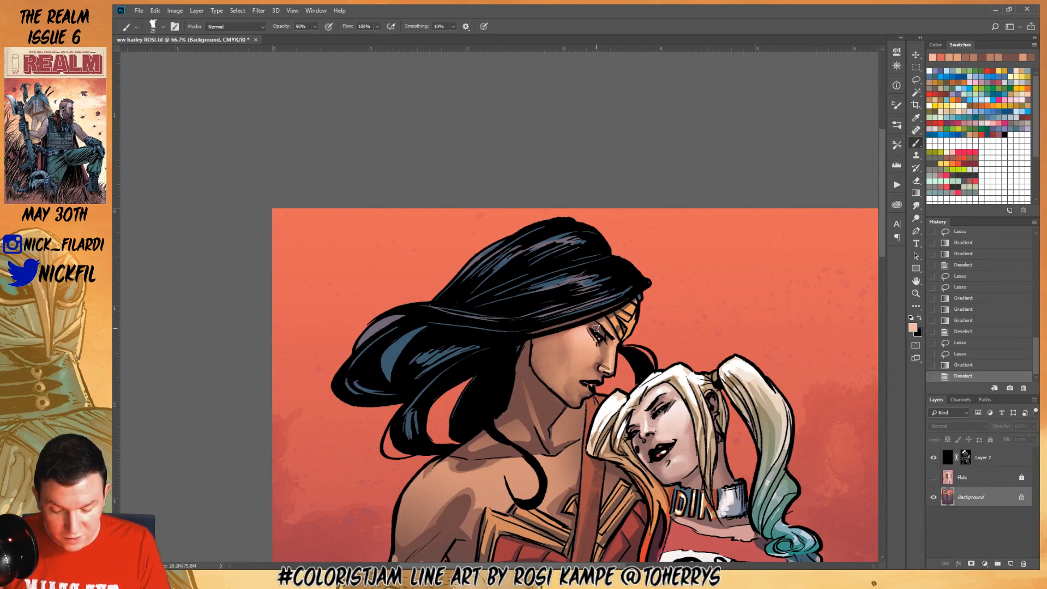
key("bracketleft")
key("bracketleft")
key("bracketleft")
left_click_drag(603, 334, 600, 329)
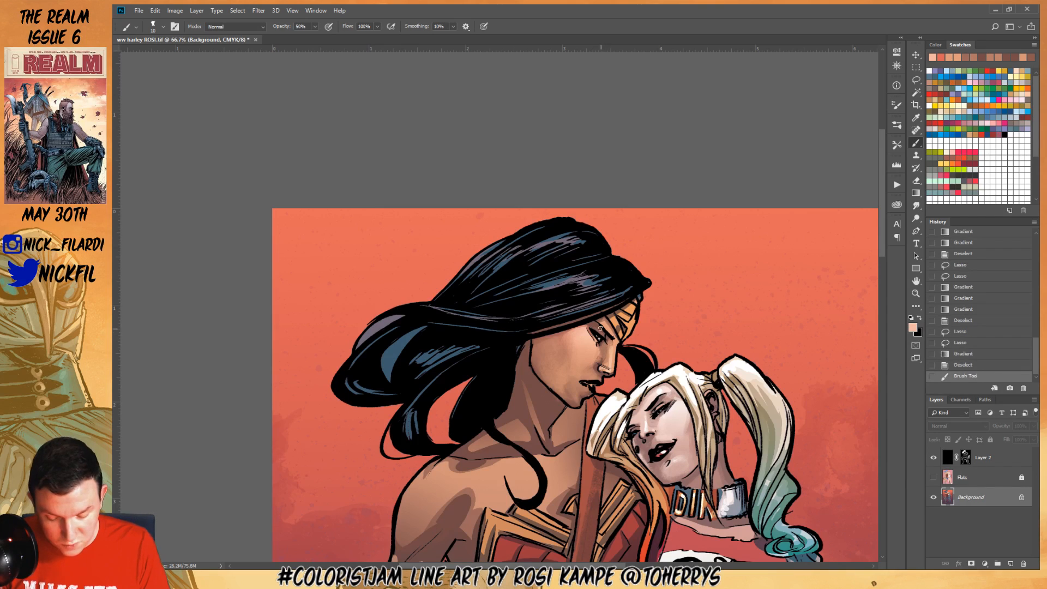
key("bracketright")
key("bracketright")
left_click(606, 352)
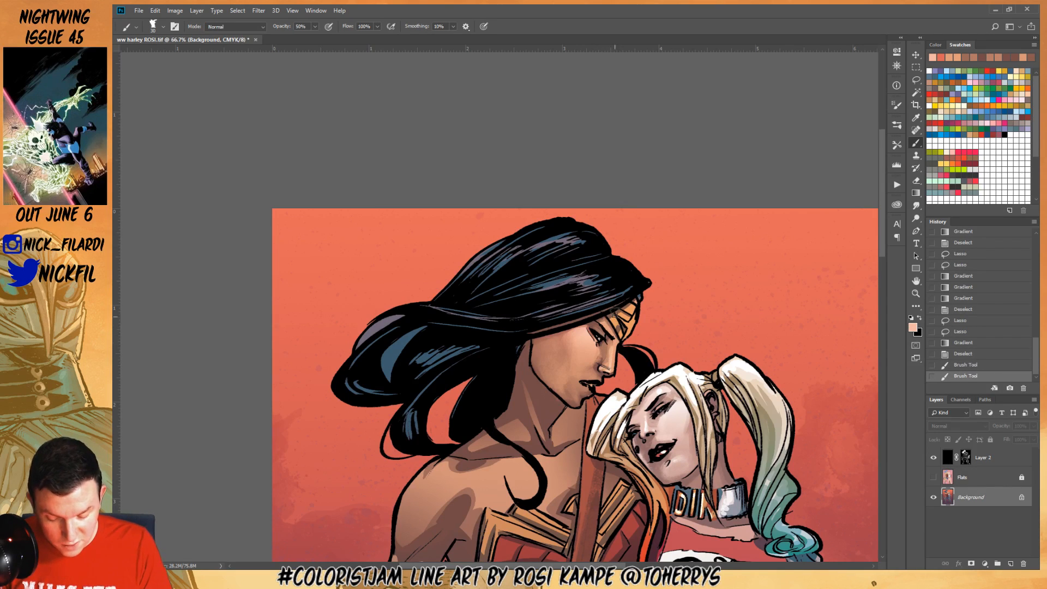
Sample skin tones from Wonder Woman's nose and paint over the nose tip with the brush at 100% opacity
left_click(612, 349, "alt")
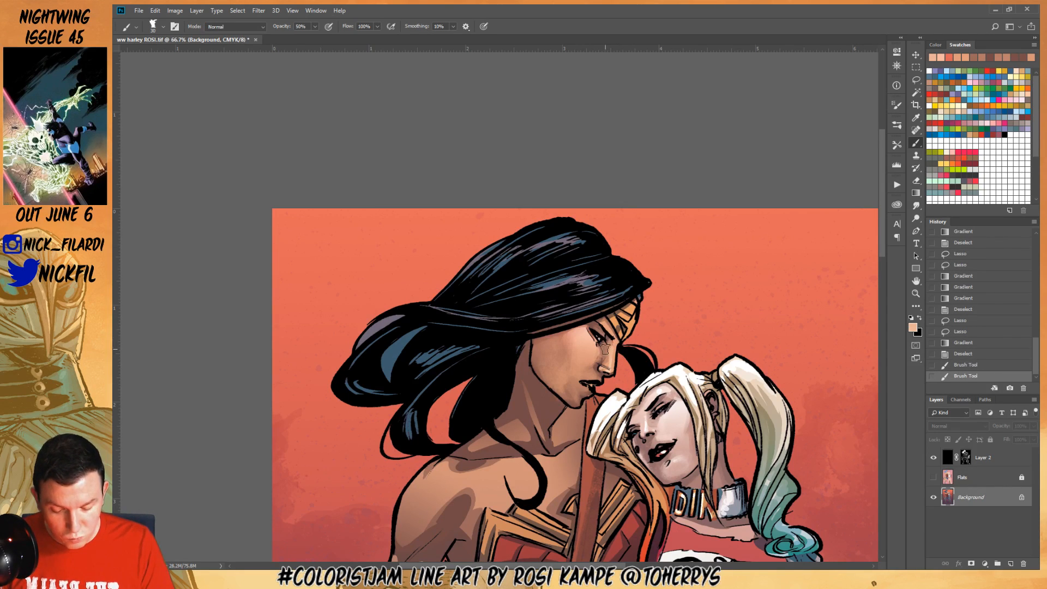
left_click(608, 354, "alt")
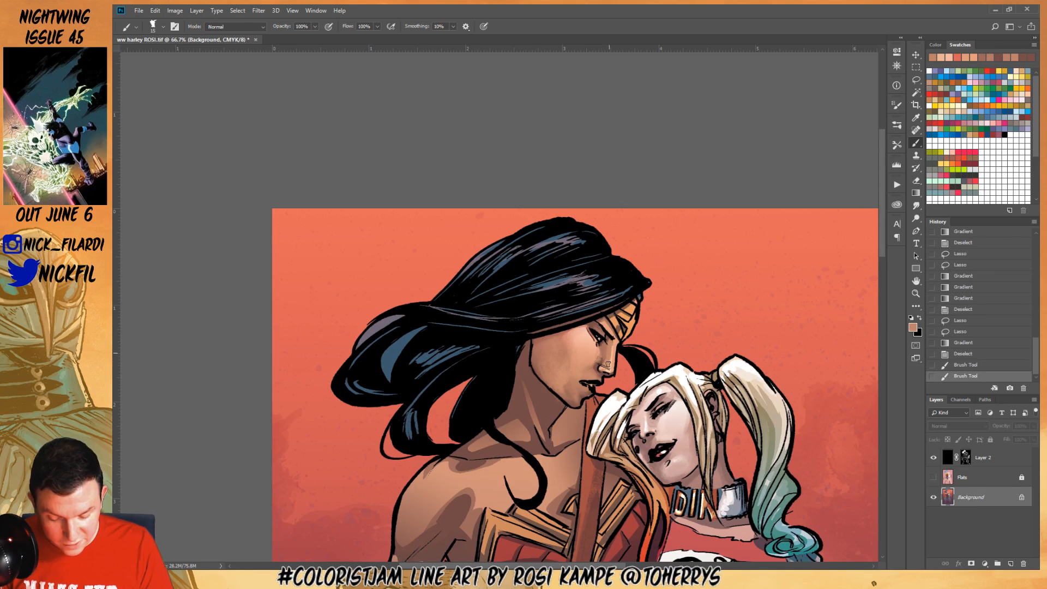
left_click_drag(608, 364, 625, 367)
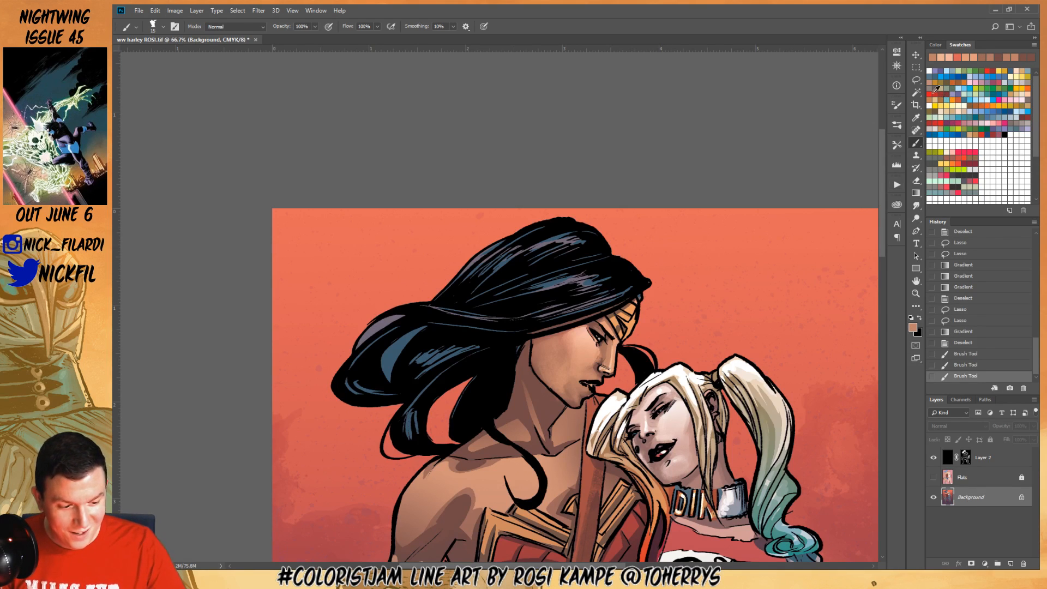
Draw a white highlight on the tip of Wonder Woman's nose with the Pencil tool
left_click(930, 71)
key("shift+b")
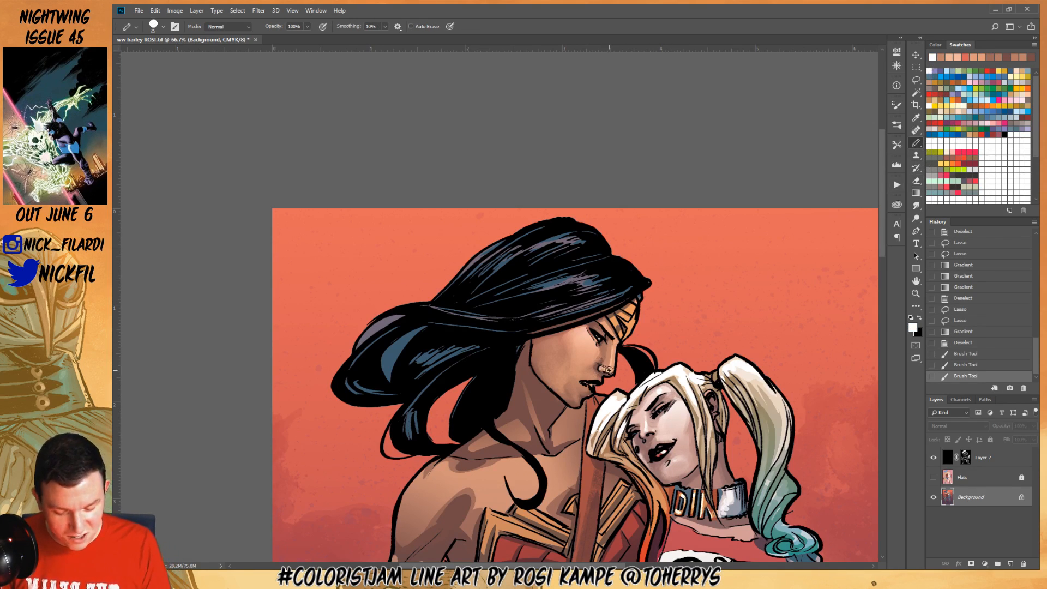
left_click_drag(610, 371, 602, 367)
key("ctrl+z")
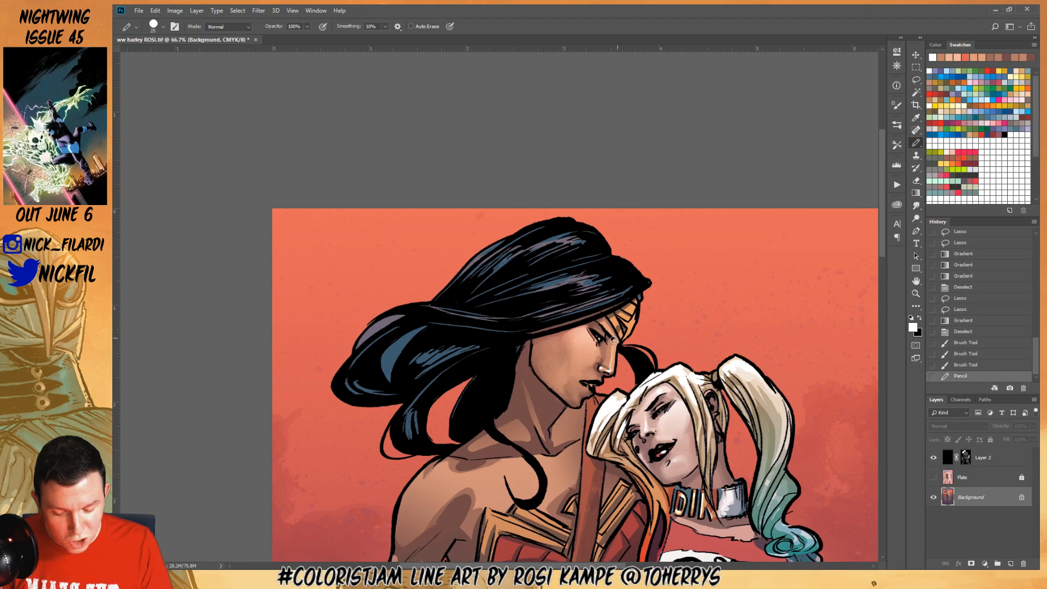
Draw a white highlight along the bridge of Wonder Woman's nose with the Pencil tool
left_click_drag(614, 340, 608, 371)
left_click(916, 294)
left_click(633, 385, "alt")
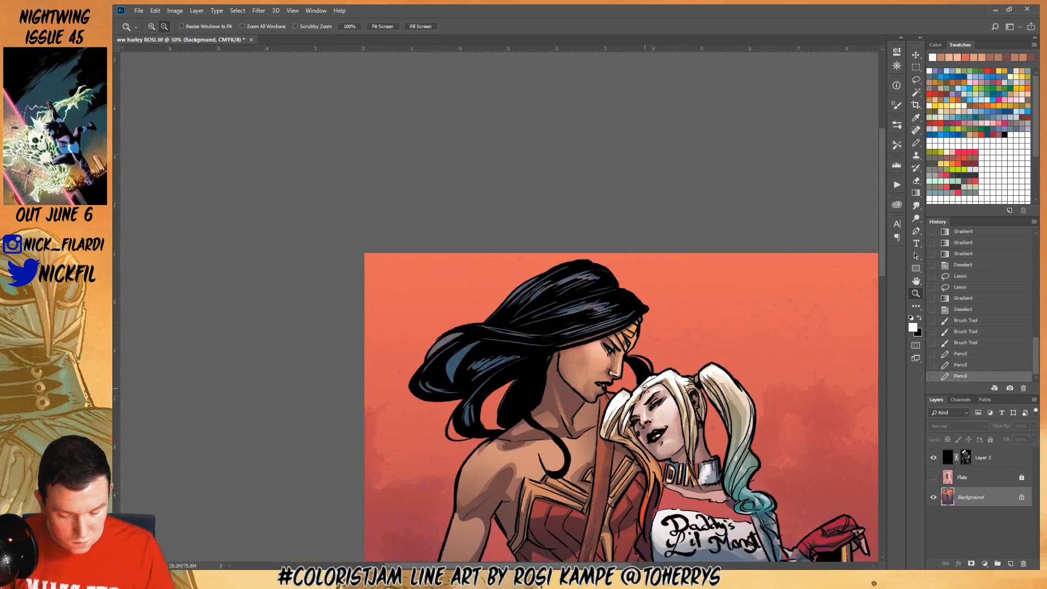
left_click(643, 392, "alt")
left_click(630, 377)
left_click(630, 377)
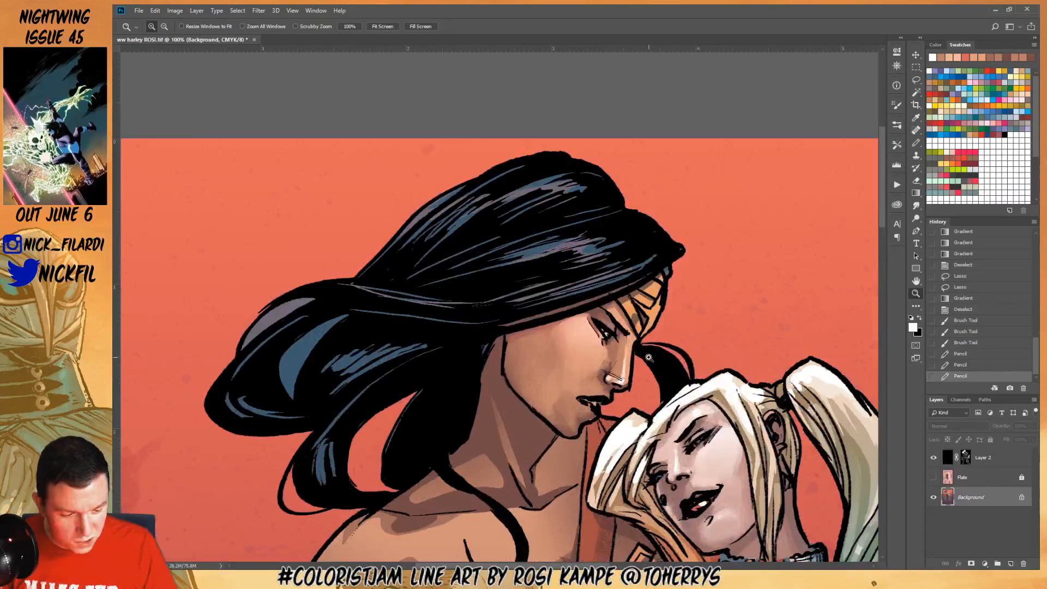
Sample the skin tone on Wonder Woman's nose and soften the nose highlight with the Pencil at 50% opacity
key("b")
left_click(625, 358, "alt")
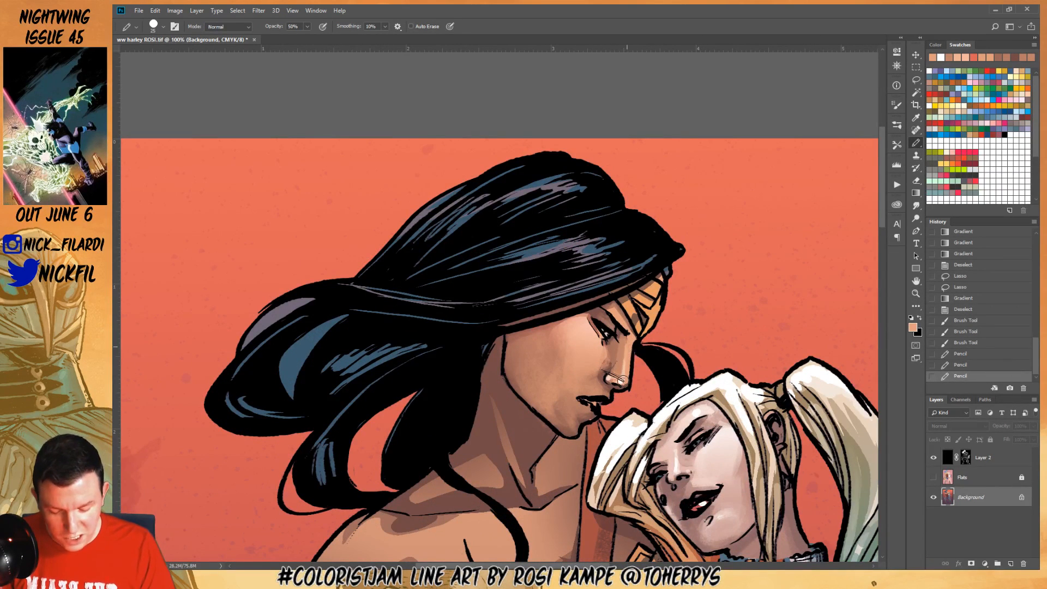
left_click(608, 377)
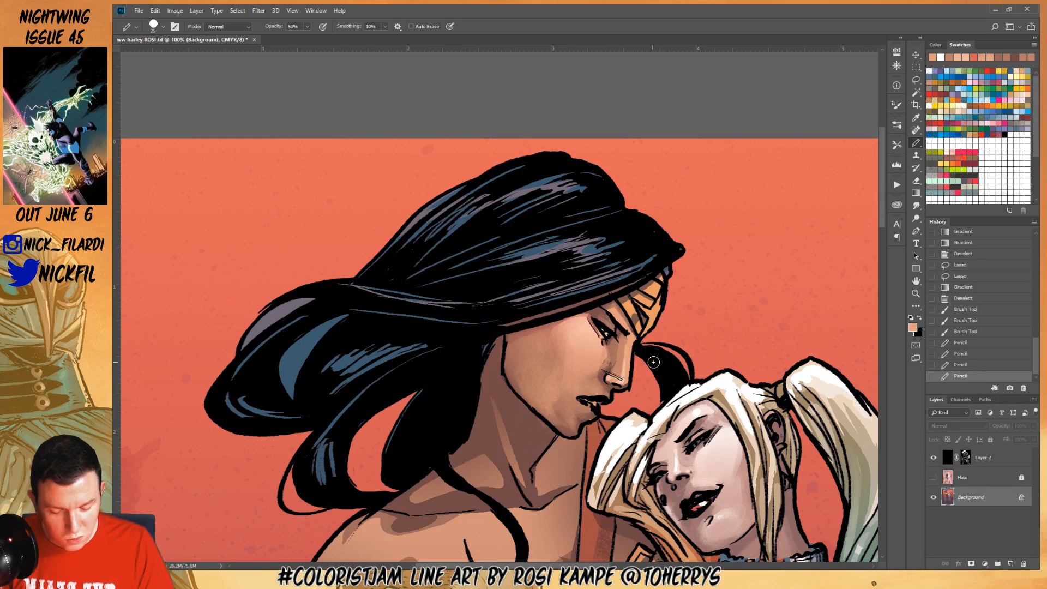
Lasso Wonder Woman's tiara, apply Screen gradients in a bright orange swatch color across it, and clear the selection
left_click(916, 81)
mouse_move(661, 276)
left_mouse_down()
mouse_move(623, 309)
mouse_move(631, 321)
mouse_move(625, 308)
mouse_move(655, 311)
mouse_move(661, 275)
left_mouse_up()
key("shift")
mouse_move(649, 321)
left_mouse_down()
mouse_move(645, 337)
mouse_move(664, 312)
left_mouse_up()
key("g")
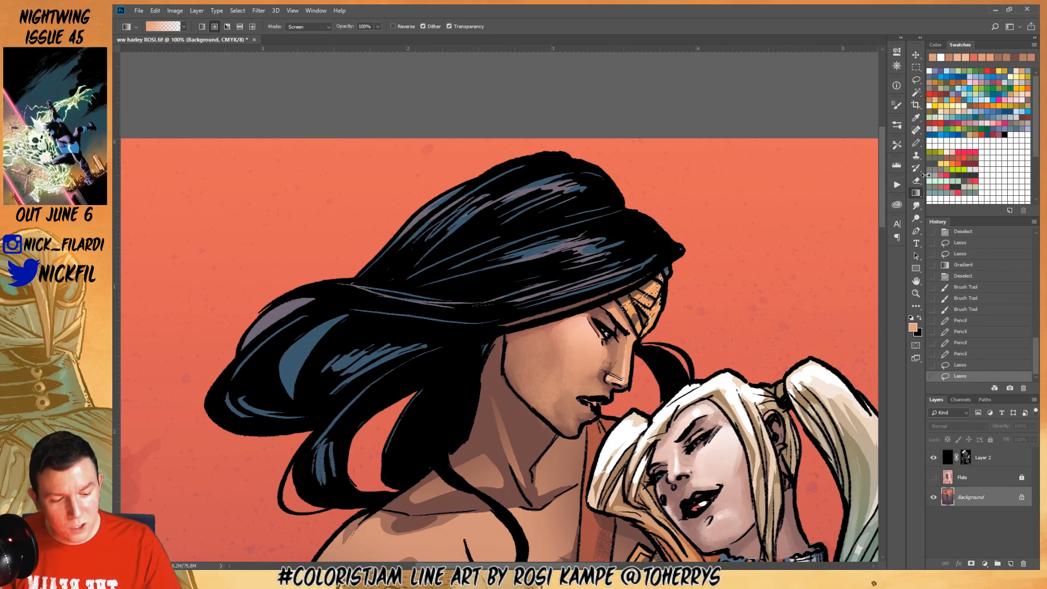
left_click(952, 100)
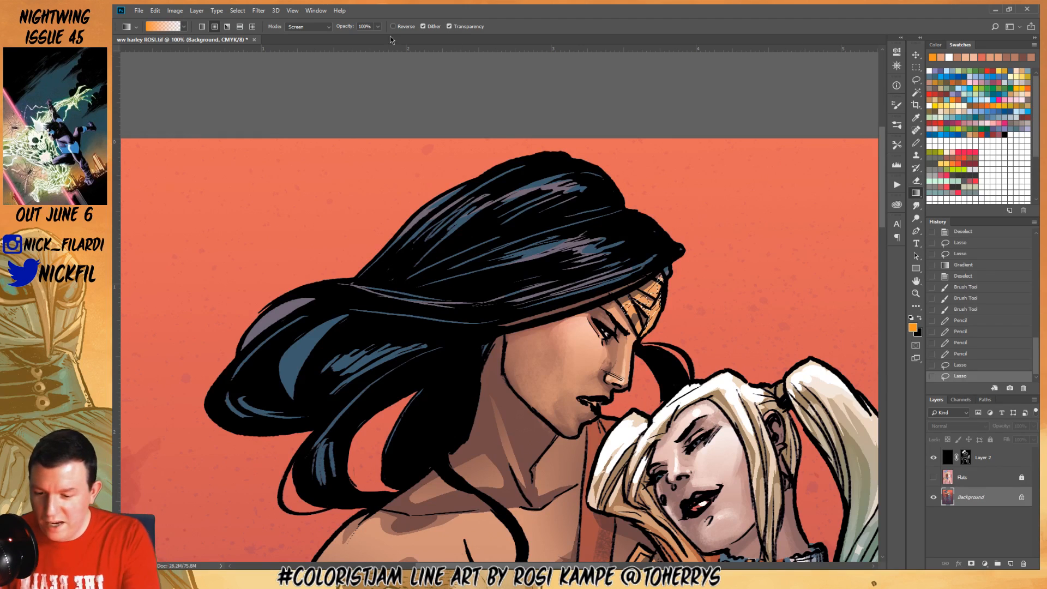
left_click(315, 28)
left_click(579, 153)
left_click_drag(652, 292, 654, 353)
key("ctrl+d")
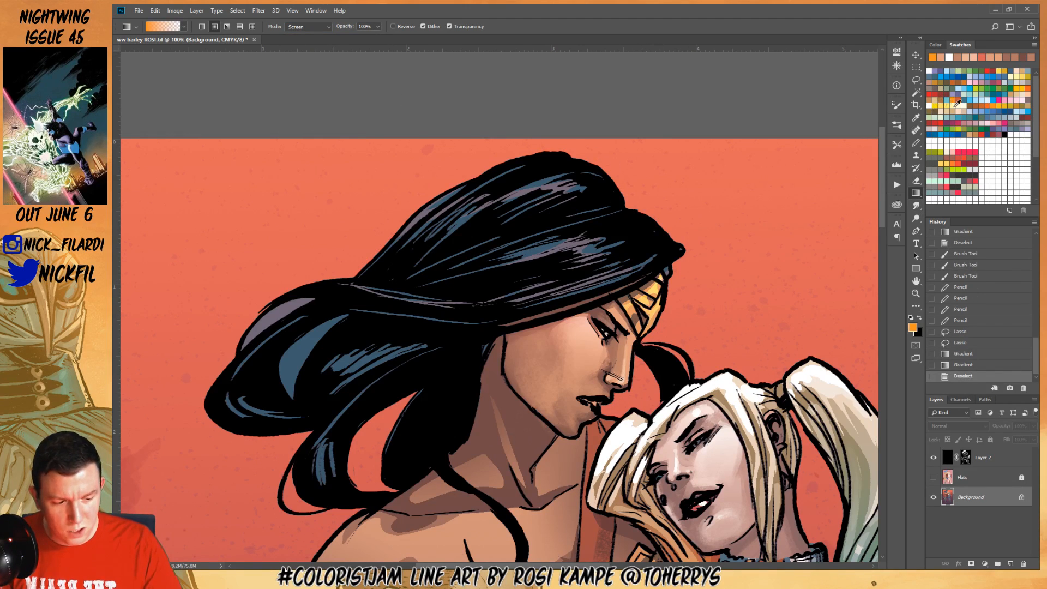
Draw pale yellow highlights on Wonder Woman's tiara with the Pencil at 100% opacity
left_click(988, 116)
left_click(917, 146)
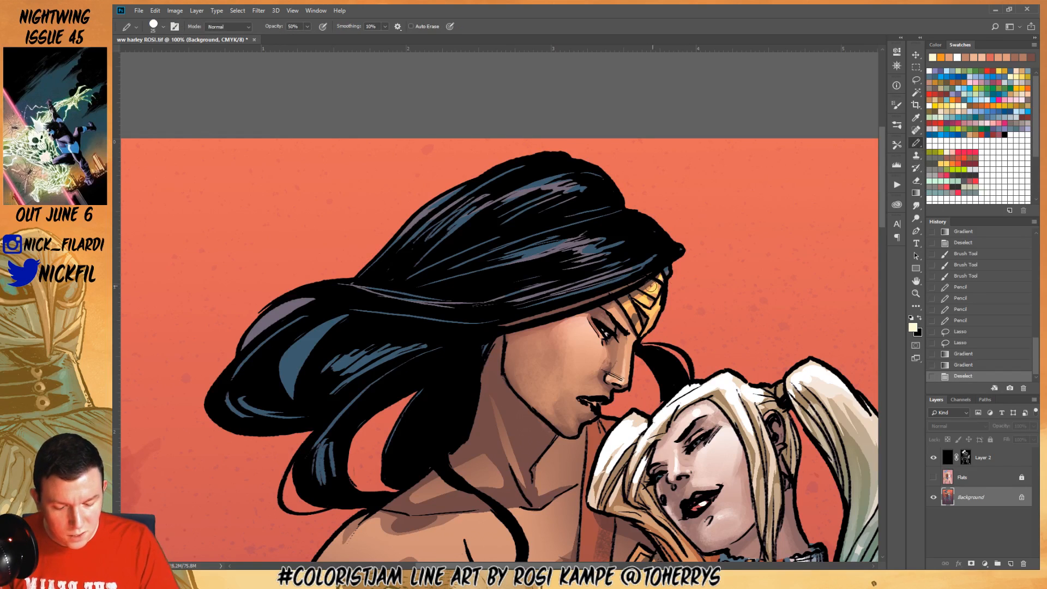
mouse_move(656, 285)
left_mouse_down()
mouse_move(653, 307)
mouse_move(640, 301)
mouse_move(657, 299)
left_mouse_up()
key("ctrl+z")
key("0")
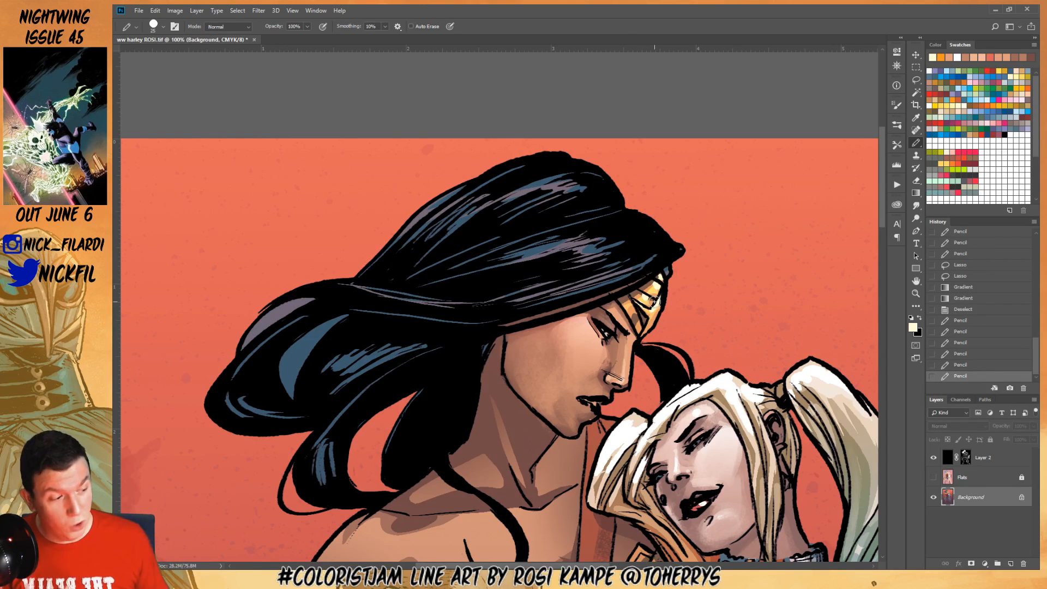
Sample a brown beside Wonder Woman's brow and dab it at the tiara's lower edge with the Pencil at 50% opacity
key("z")
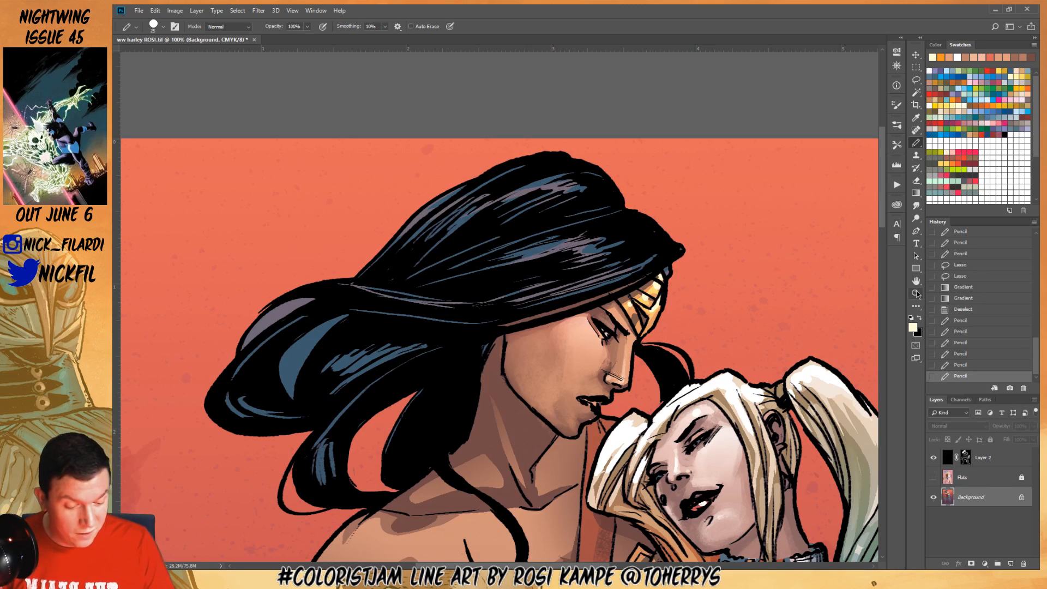
left_click(645, 392, "alt")
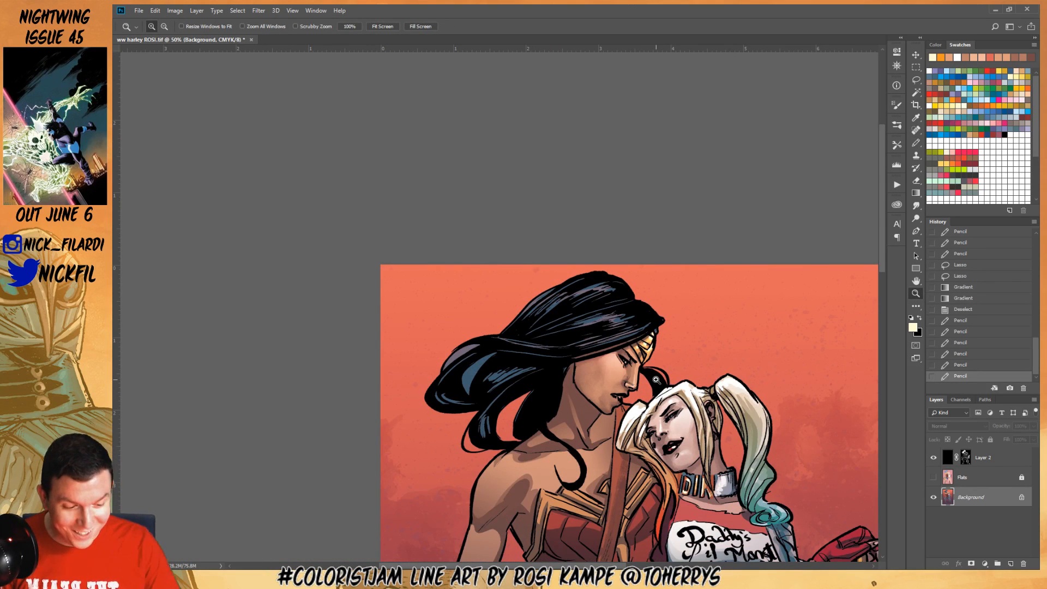
left_click(917, 143)
left_click(638, 354, "alt")
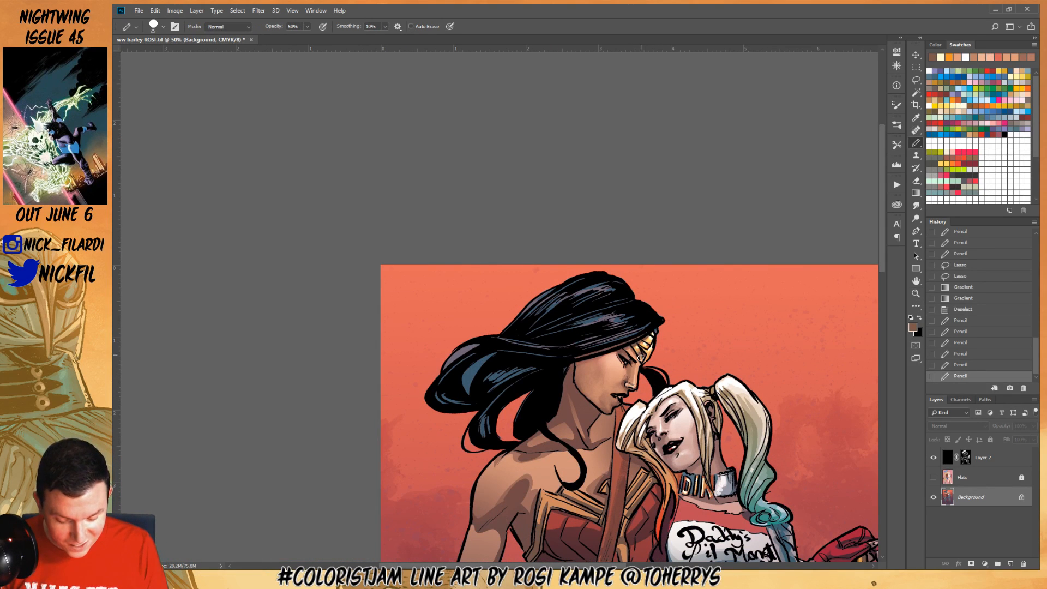
left_click(641, 357)
Choose the bright orange swatch and select the gold armor areas from the Flats layer with the Magic Wand
left_click(917, 280)
left_click_drag(791, 491, 731, 378)
left_click(954, 98)
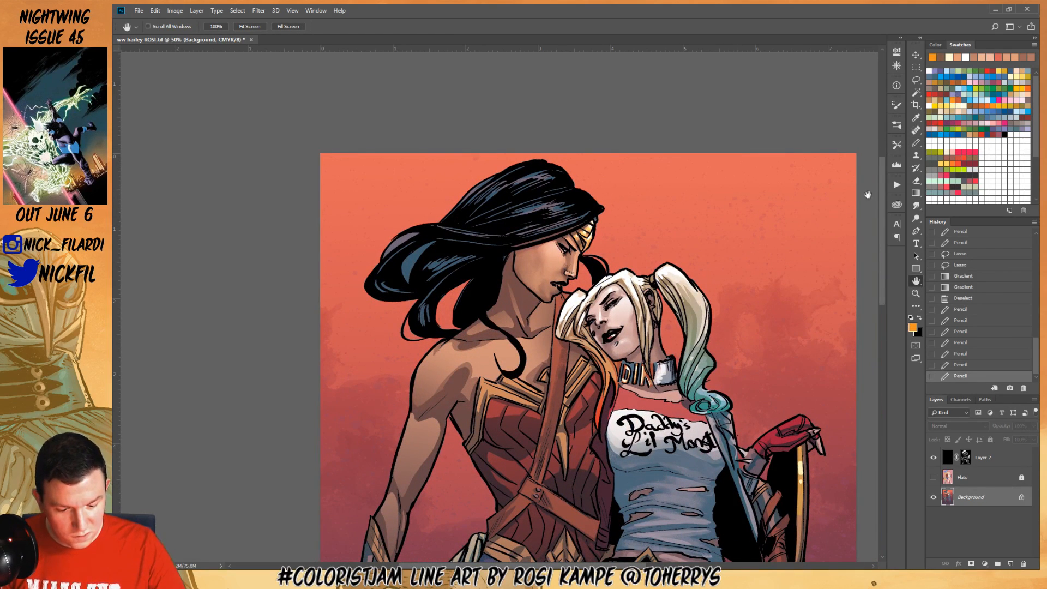
key("alt+bracketright")
left_click(918, 93)
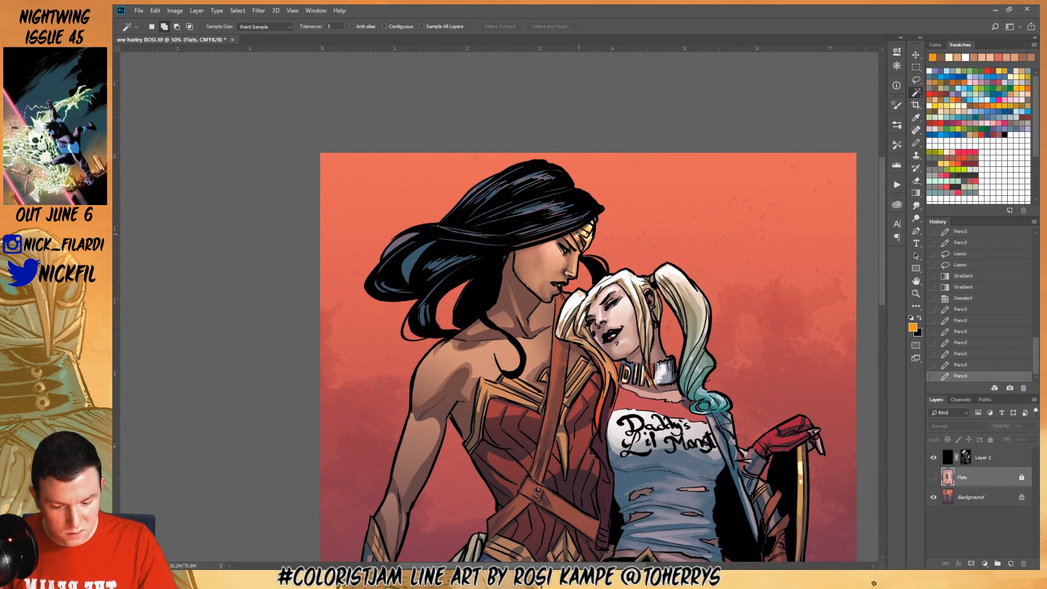
left_click(587, 234)
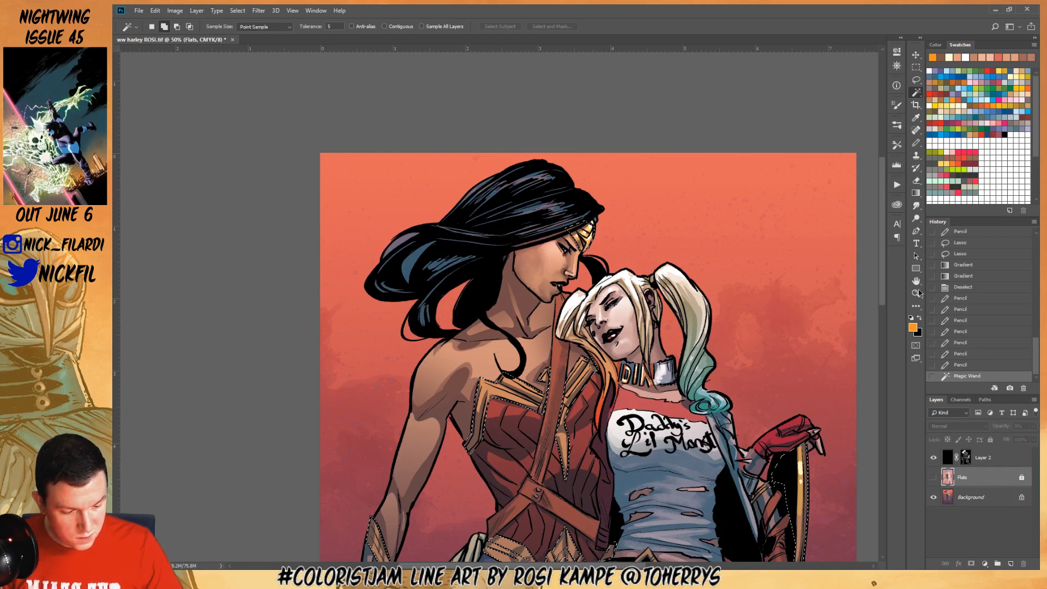
On the Background layer, paint orange over the tiara with a larger Pencil at 30% opacity and clear the selection
left_click(916, 143)
left_click(974, 497)
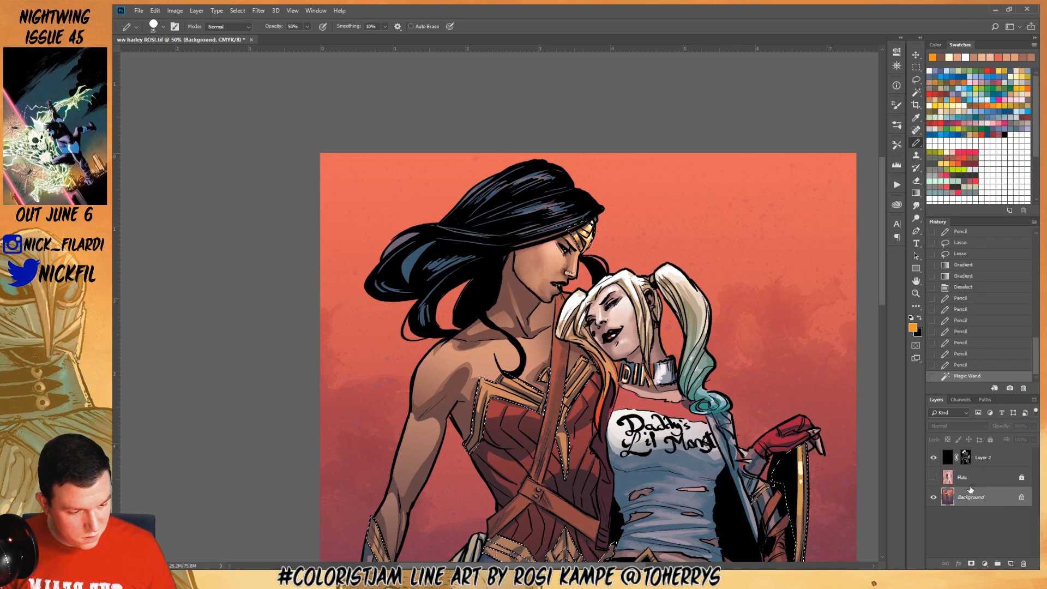
key("3")
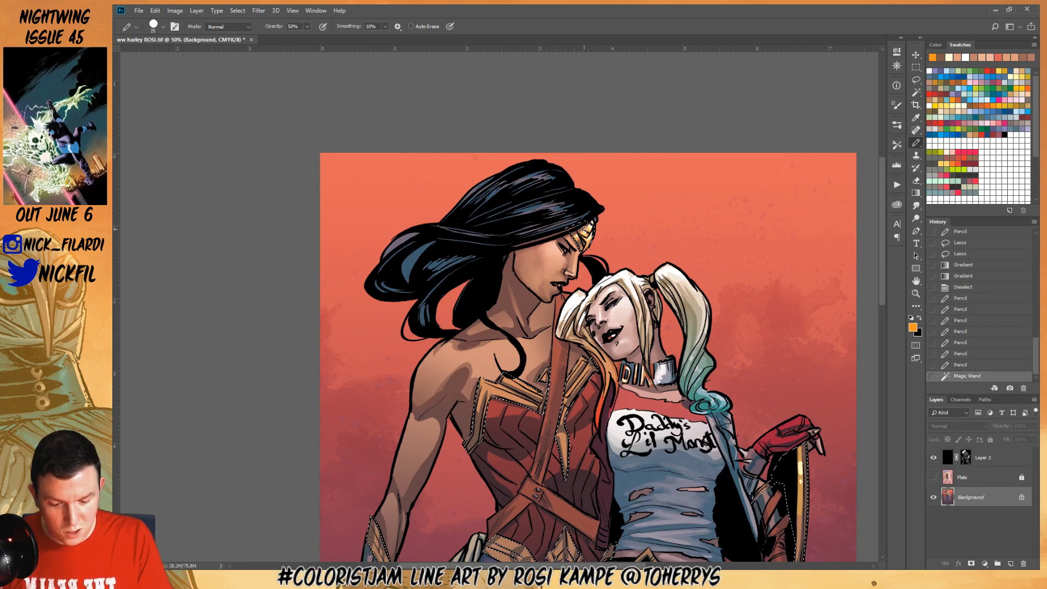
key("bracketright")
key("bracketright")
key("bracketright")
key("bracketright")
key("bracketright")
key("bracketright")
key("bracketright")
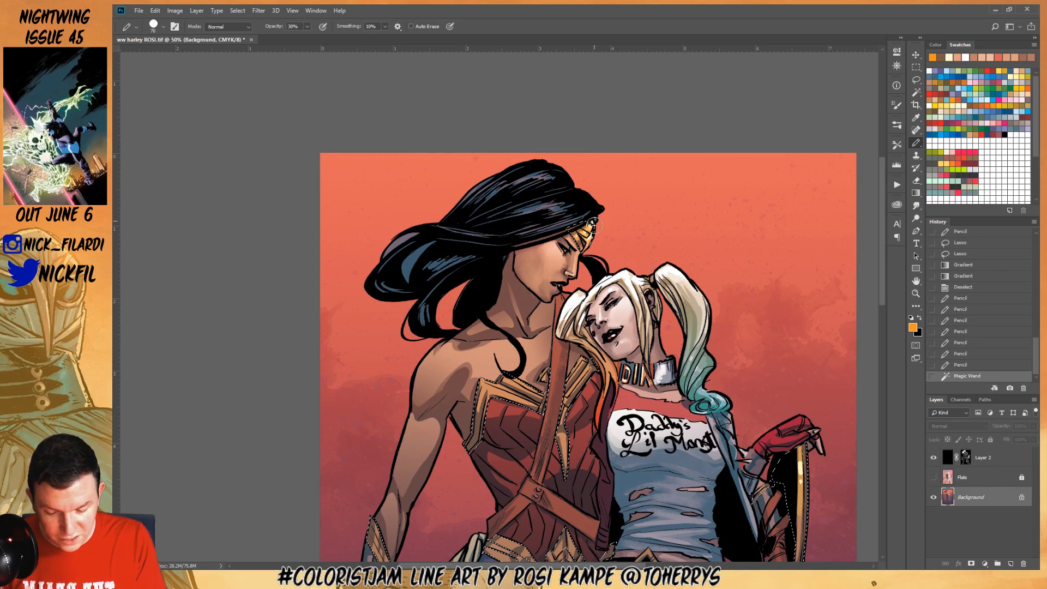
mouse_move(580, 254)
left_mouse_down()
mouse_move(572, 220)
mouse_move(597, 213)
mouse_move(598, 263)
left_mouse_up()
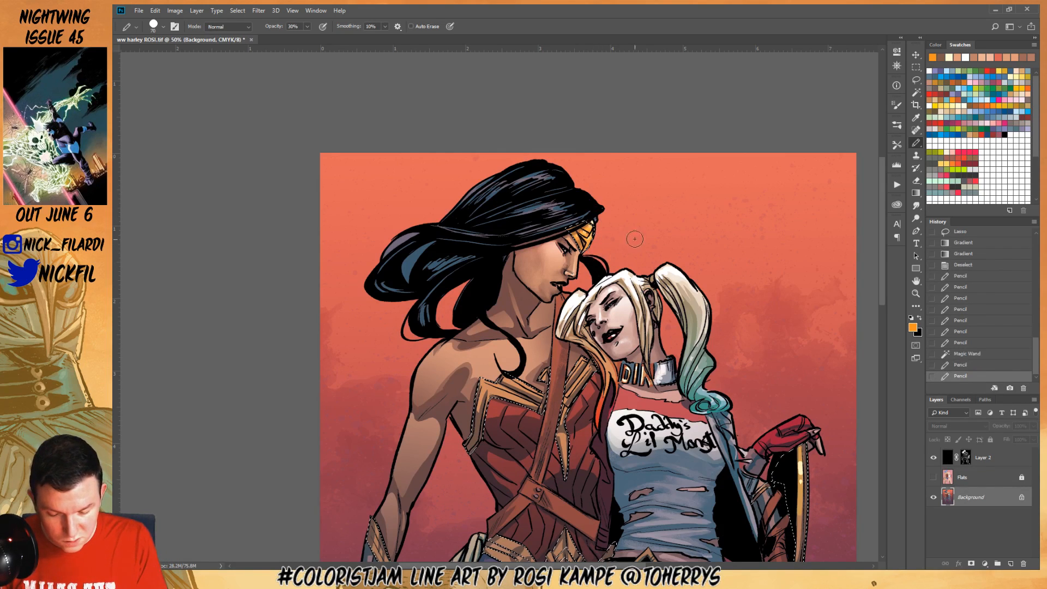
key("ctrl+d")
Lasso an area around the tiara, paint it with a light pink sampled near the eye at 100% opacity, and deselect
left_click(916, 79)
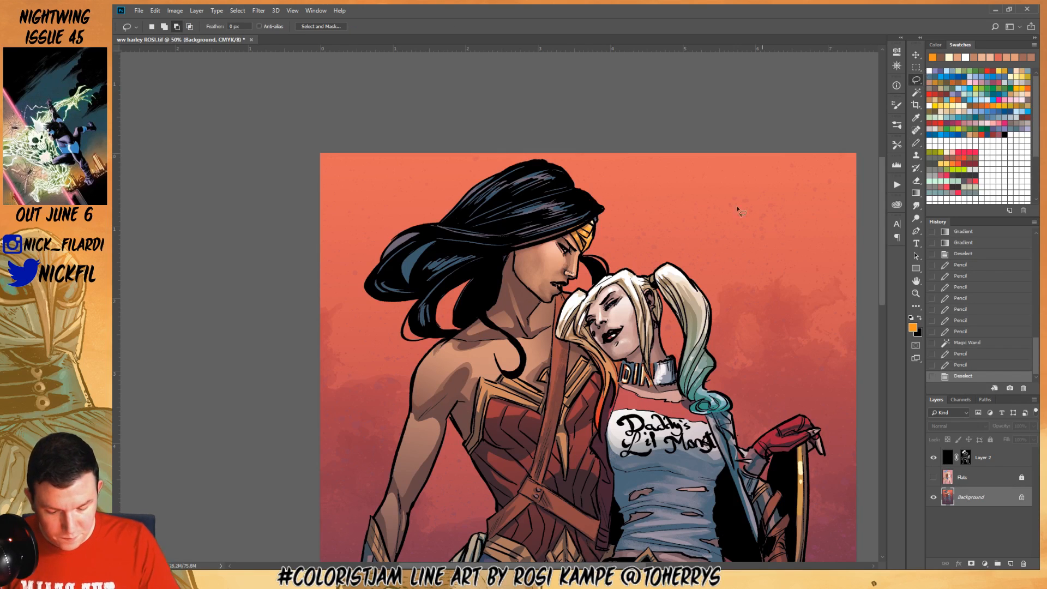
left_click_drag(595, 225, 592, 224)
left_click(916, 143)
left_click(565, 247, "alt")
key("0")
key("ctrl+d")
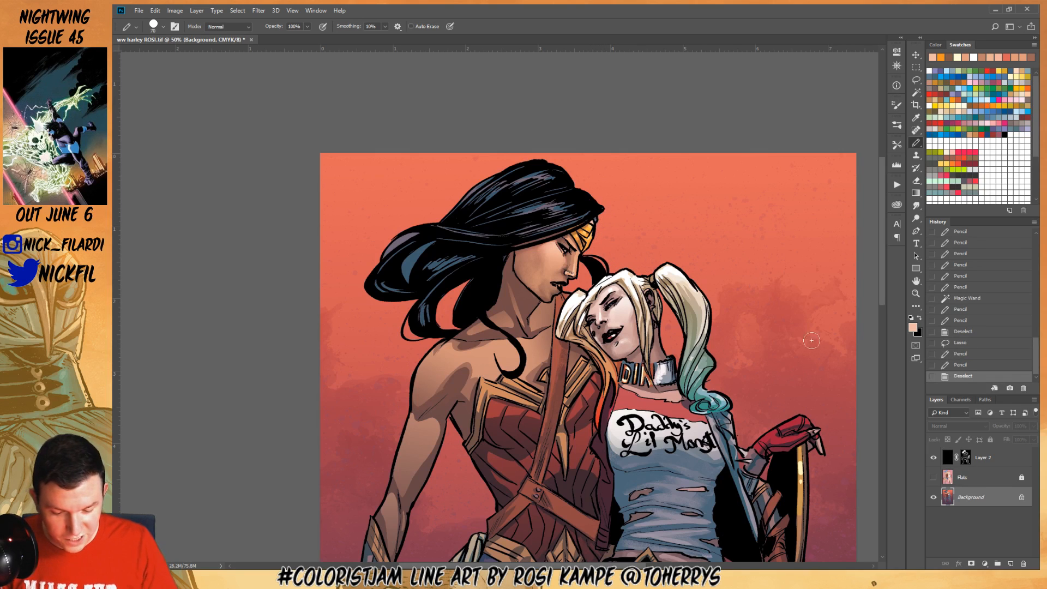
Paint dark red accents on Wonder Woman's and Harley Quinn's lips with the Pencil at 100% opacity
left_click(916, 280)
left_click_drag(660, 444, 636, 419)
left_click(988, 71)
left_click(917, 143)
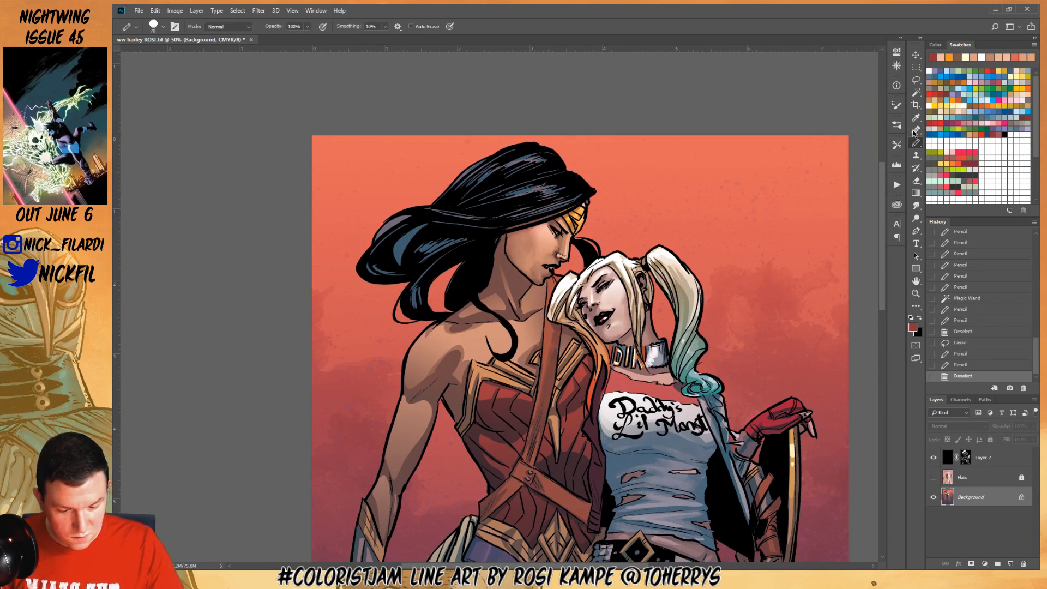
left_click_drag(547, 266, 559, 267)
left_click(559, 245)
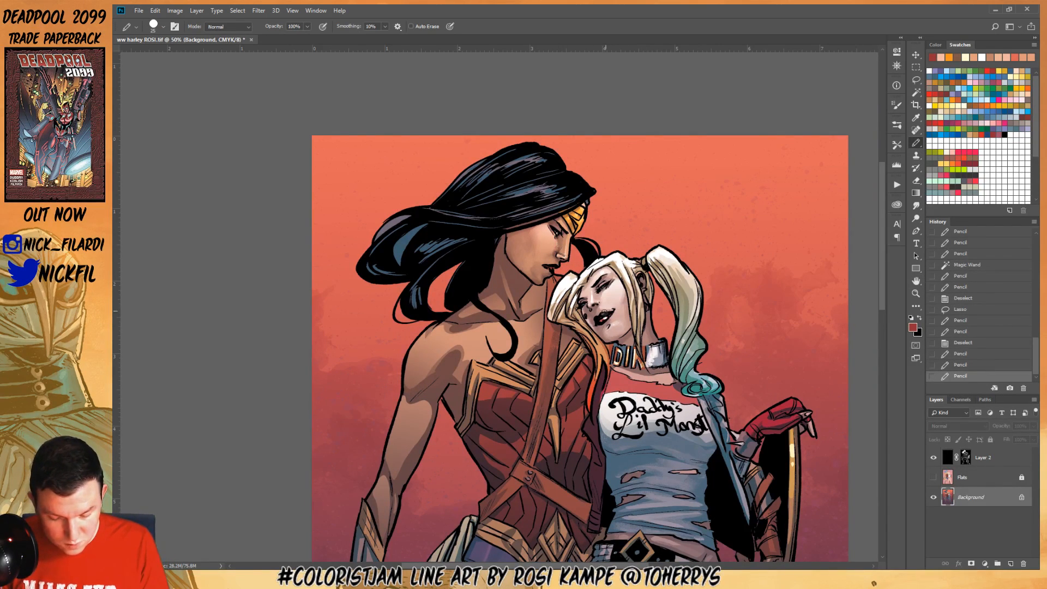
left_click(602, 320)
left_click(607, 319)
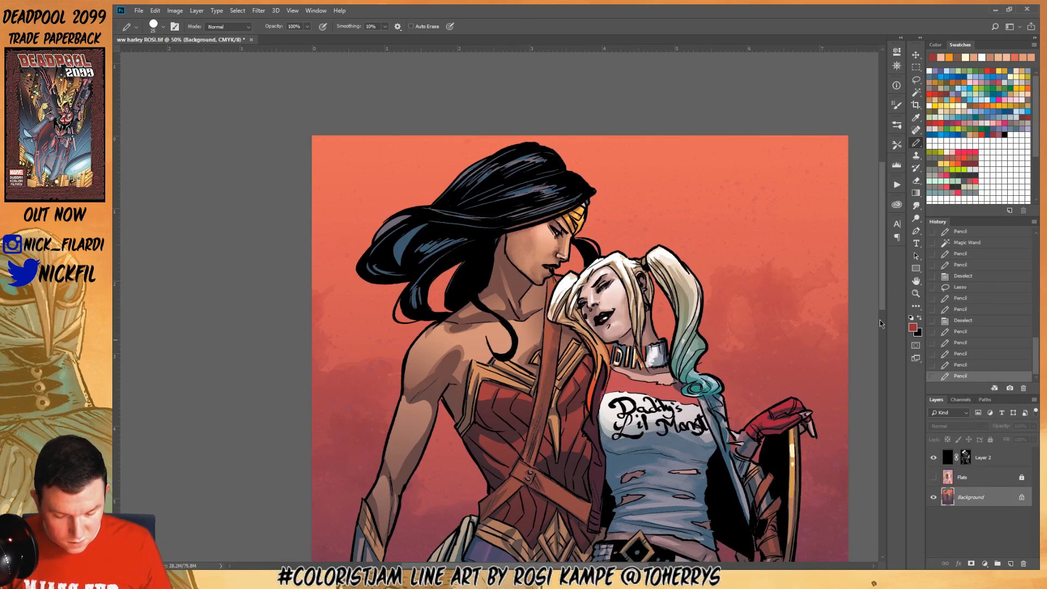
Examine the overall coloring of both figures from their heads down to their legs
left_click(916, 280)
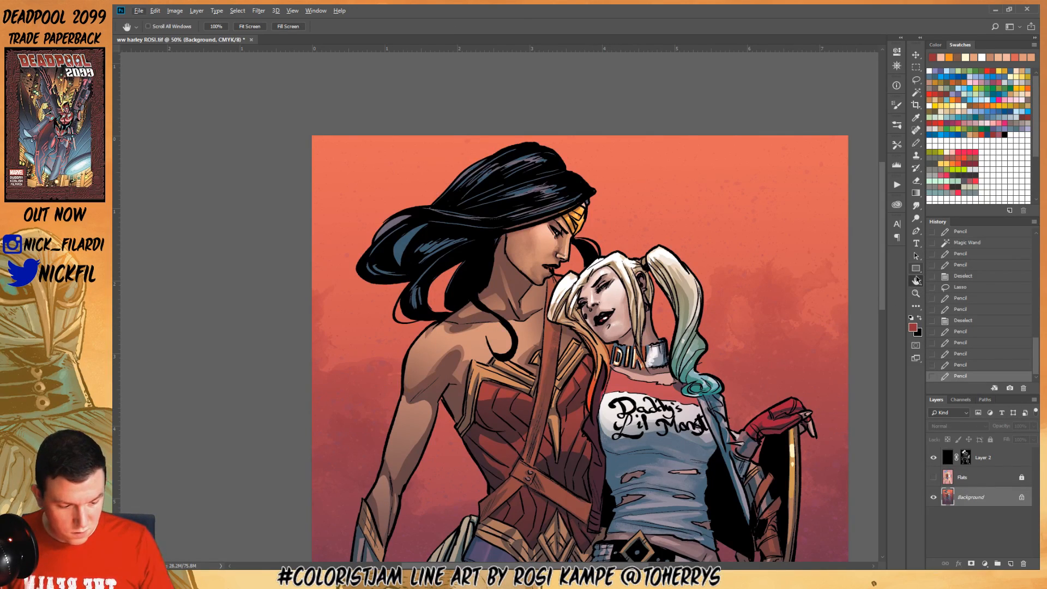
left_click_drag(568, 392, 662, 349)
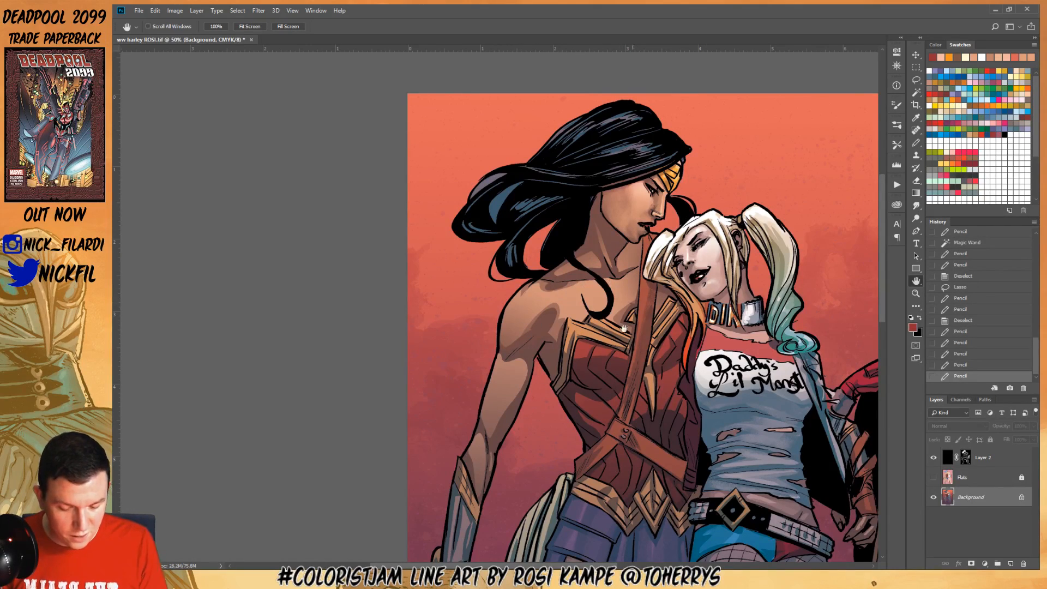
left_click_drag(741, 414, 649, 295)
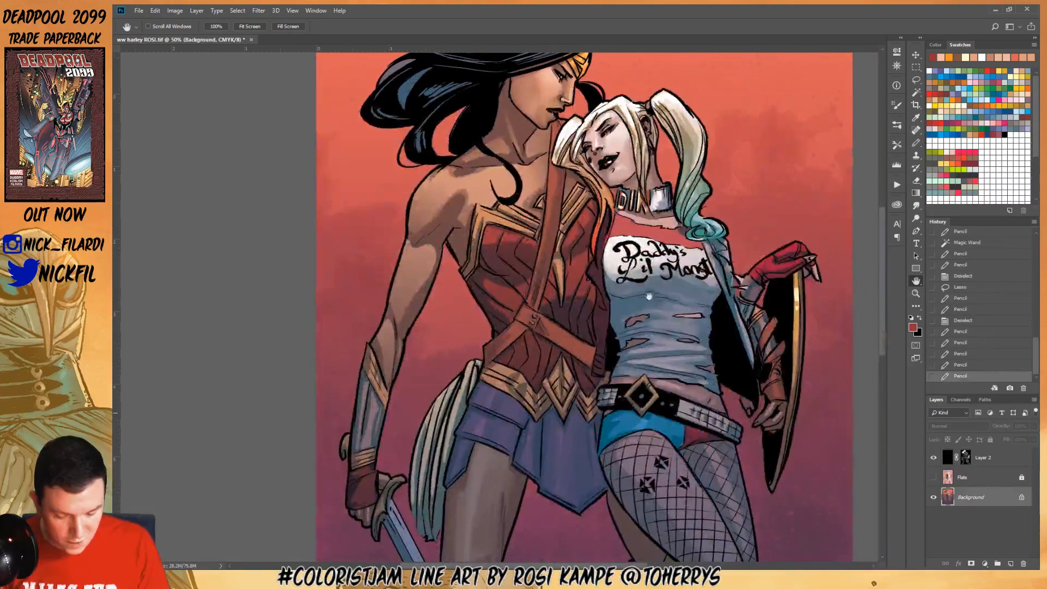
left_click(916, 294)
left_click(662, 398)
left_click(663, 398)
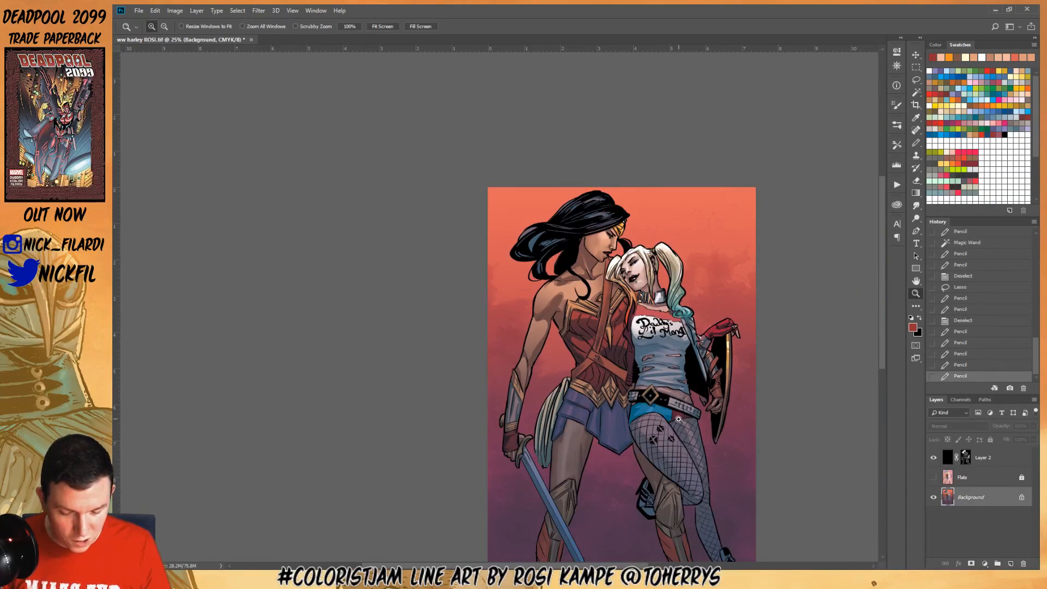
left_click(628, 306)
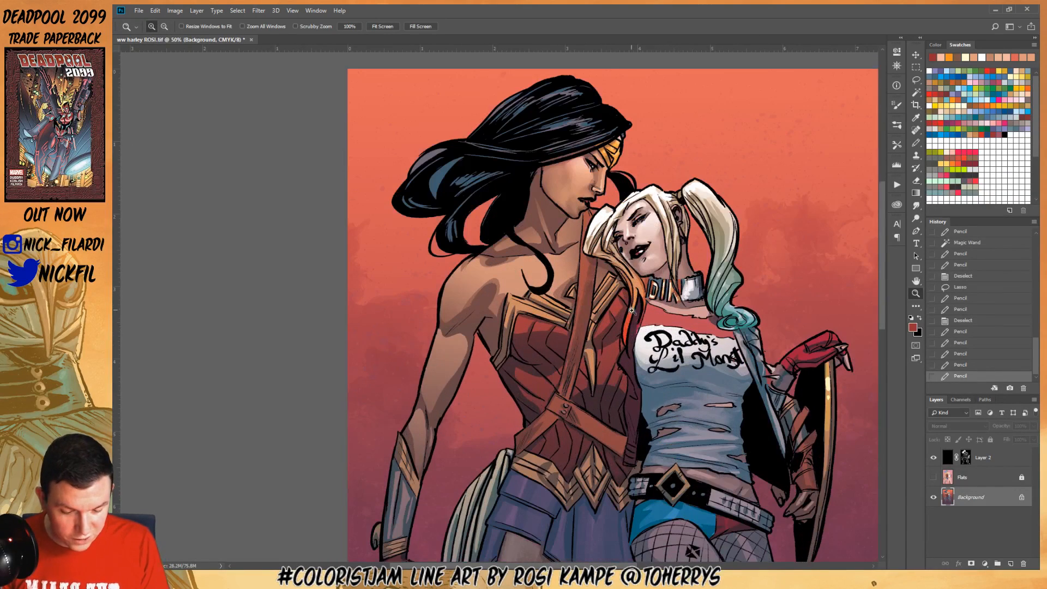
left_click(916, 281)
left_click_drag(704, 326, 679, 382)
Lasso Wonder Woman's neck and apply Screen gradients across it in a brown sampled from the neck shadow
left_click(916, 79)
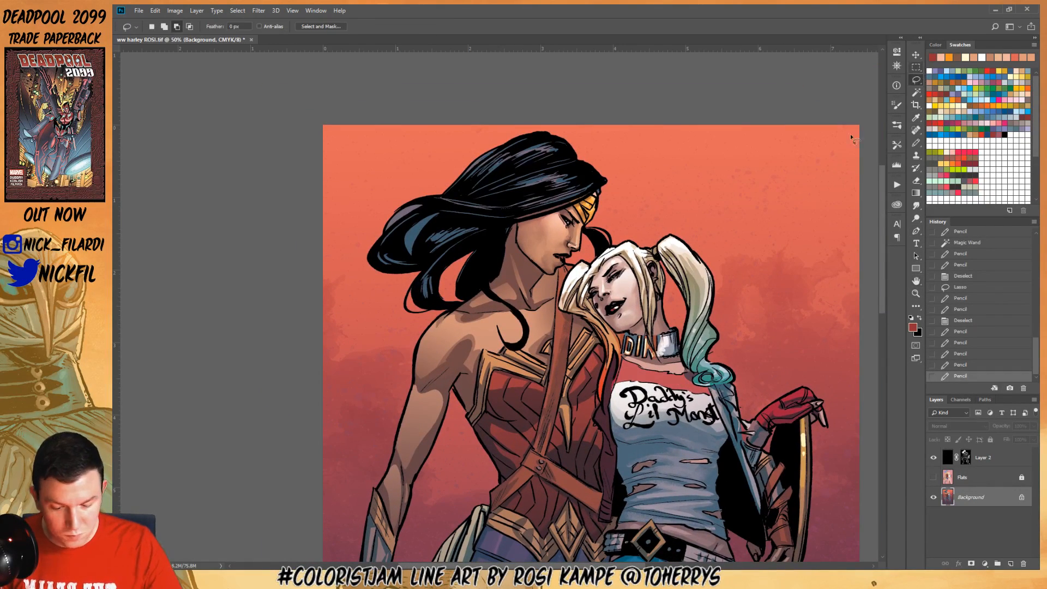
mouse_move(467, 307)
left_mouse_down()
mouse_move(507, 273)
mouse_move(511, 251)
mouse_move(543, 282)
left_mouse_up()
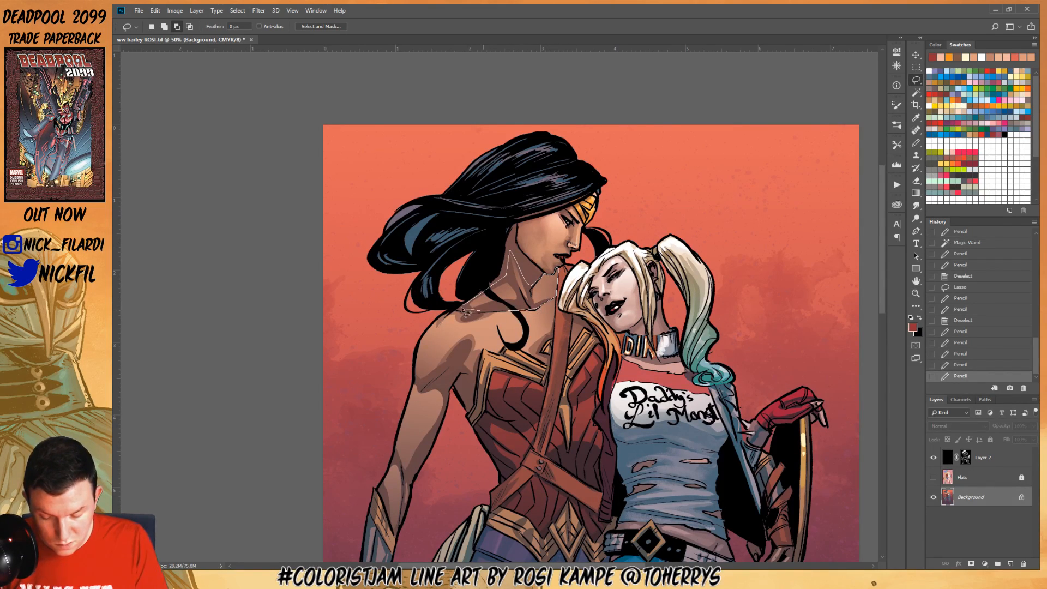
left_click_drag(463, 310, 462, 307)
left_click(916, 193)
left_click(519, 286, "alt")
left_click_drag(527, 306, 571, 384)
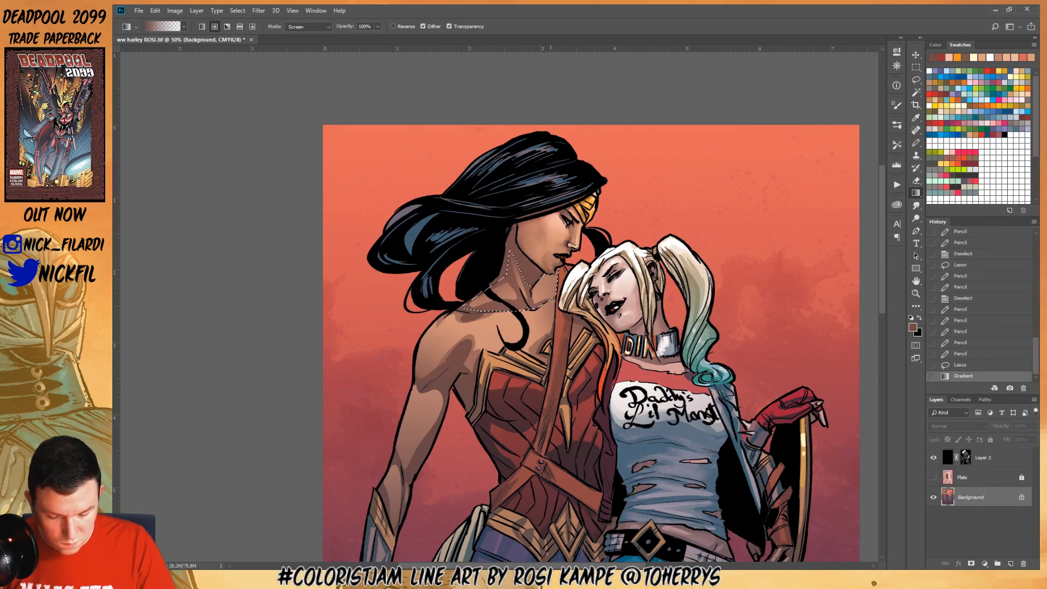
left_click_drag(552, 301, 532, 255)
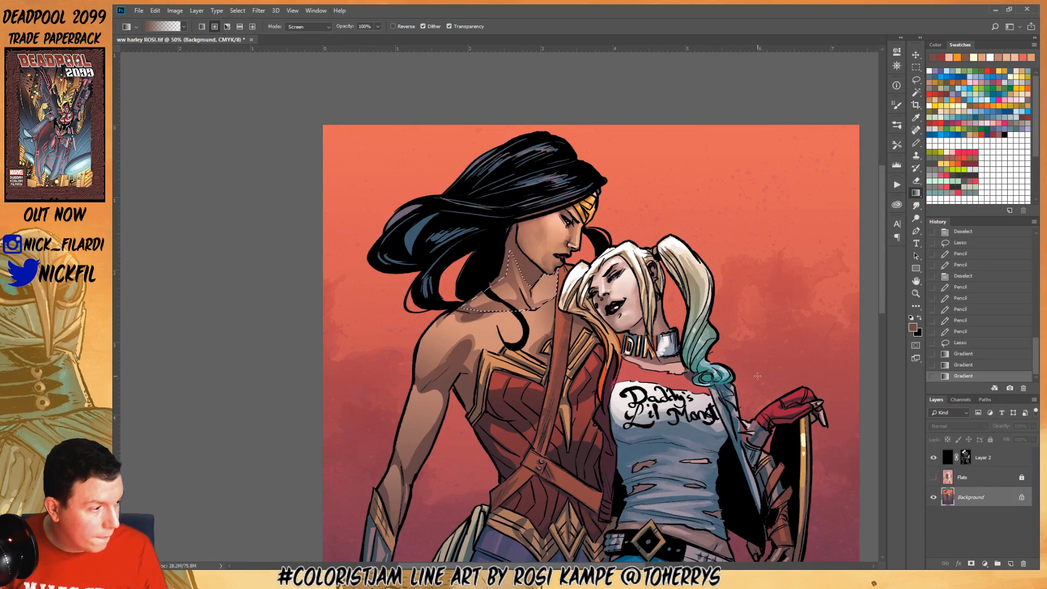
Subtract the jaw area from Wonder Woman's neck selection with the Lasso and choose the 30 px NORMCORE brush
key("l")
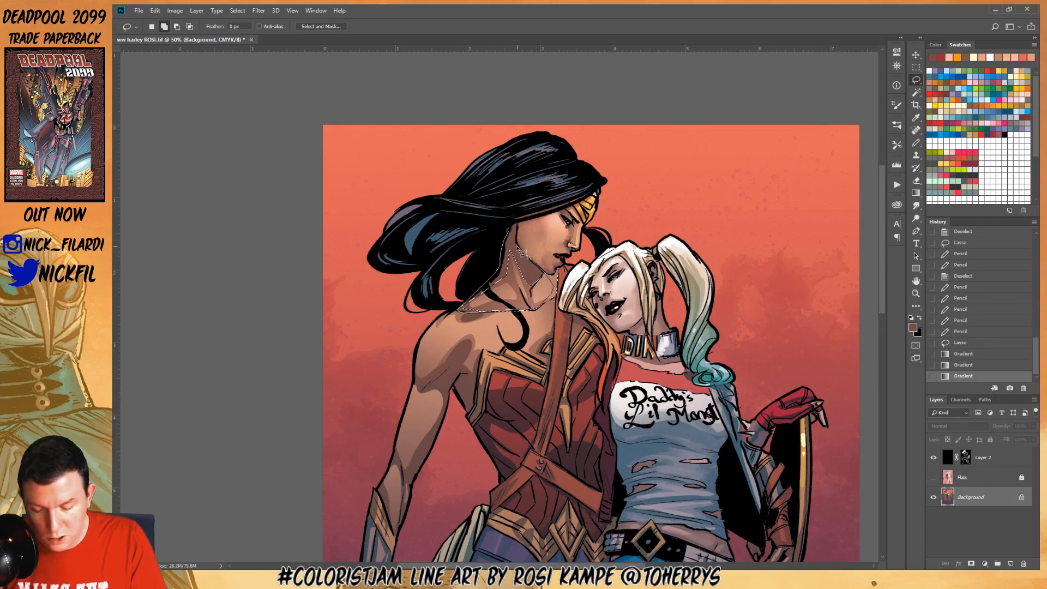
left_click_drag(523, 231, 521, 229)
key("b")
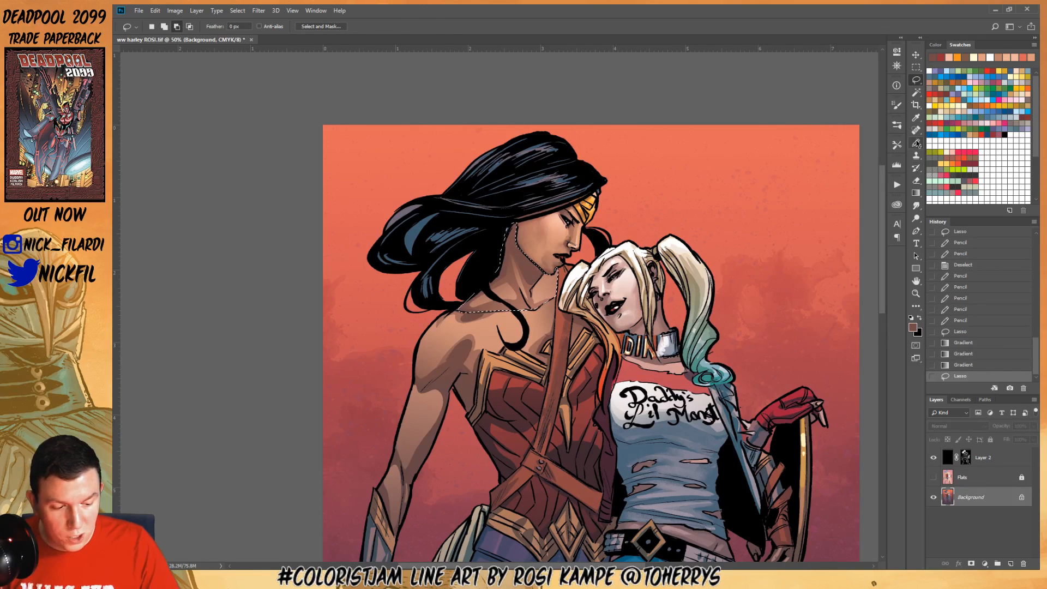
left_click(153, 26)
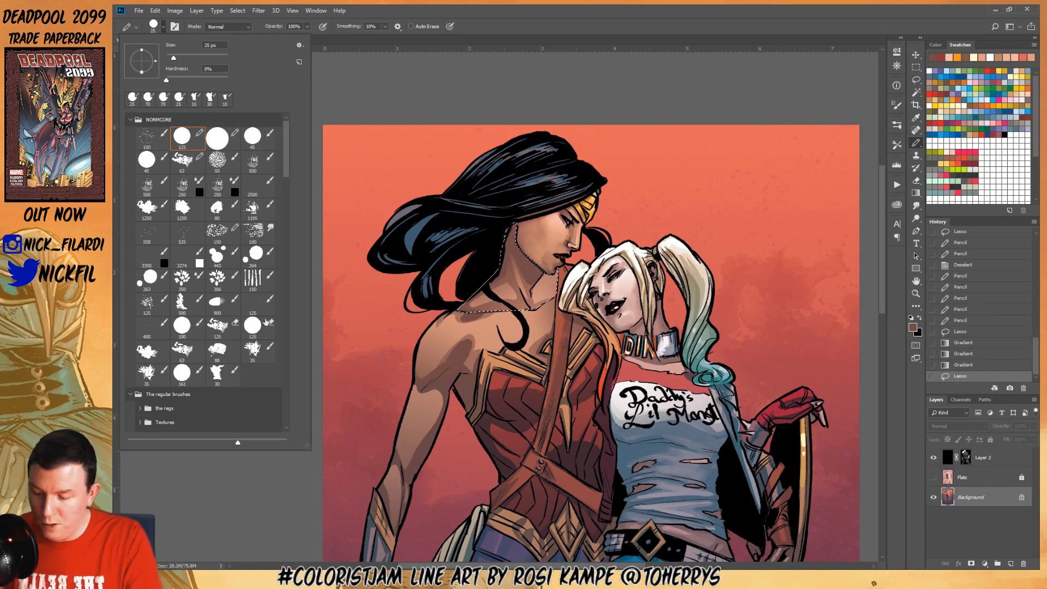
left_click(217, 375)
left_click(762, 315)
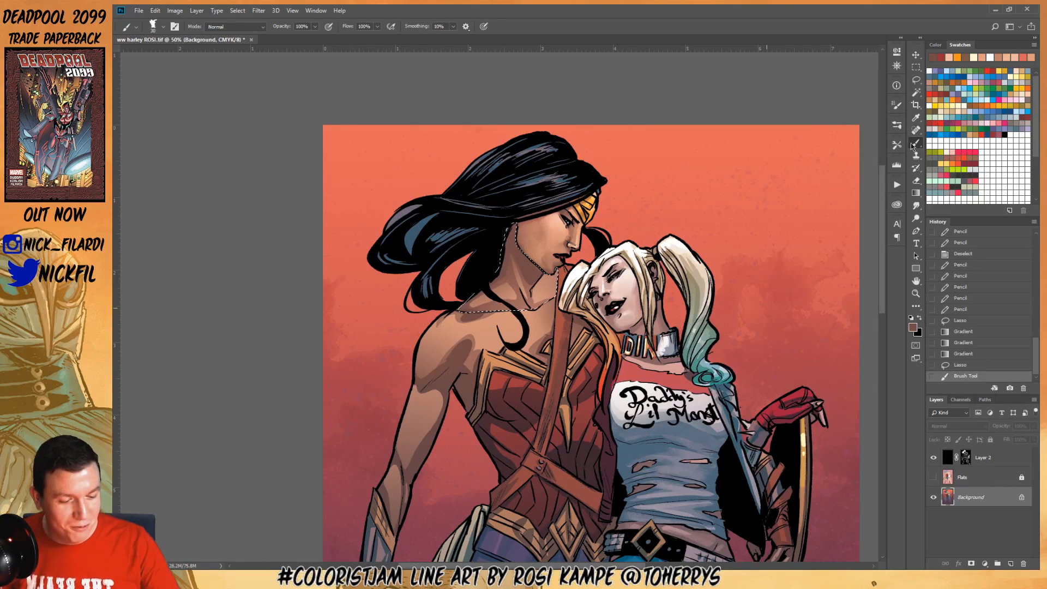
Paint brown shadow strokes under Wonder Woman's jaw and down her neck with the brush at 100% opacity
left_click_drag(515, 220, 521, 224)
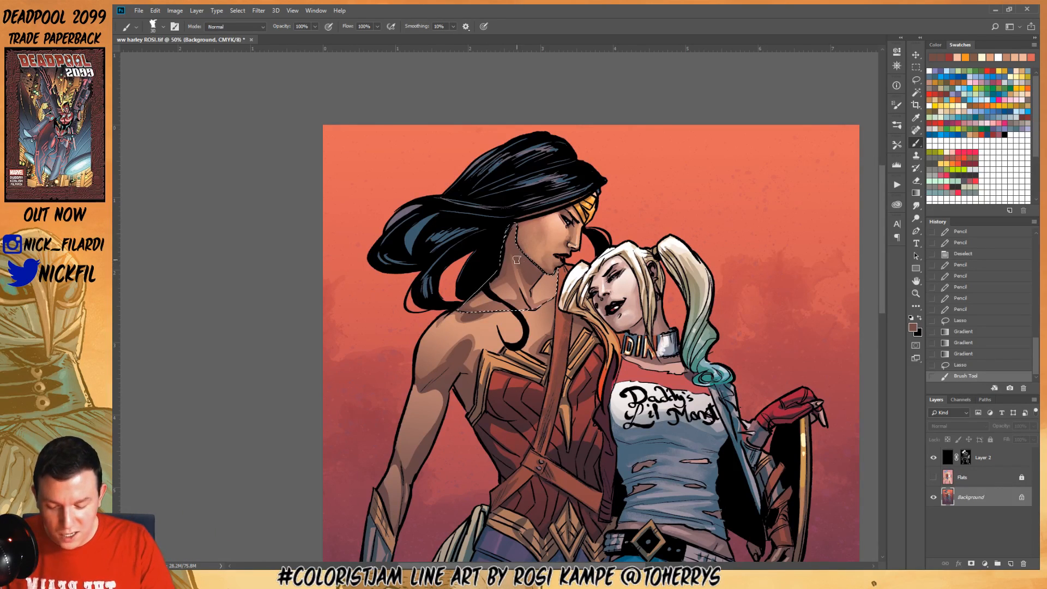
mouse_move(518, 260)
left_mouse_down()
mouse_move(530, 278)
mouse_move(514, 284)
left_mouse_up()
left_click_drag(504, 247, 519, 282)
left_click(505, 229, "alt")
key("ctrl+z")
Enlarge the brush and blend the neck's light and shadow areas with skin tones sampled from the neck and collarbone
key("]")
key("]")
key("]")
key("]")
key("]")
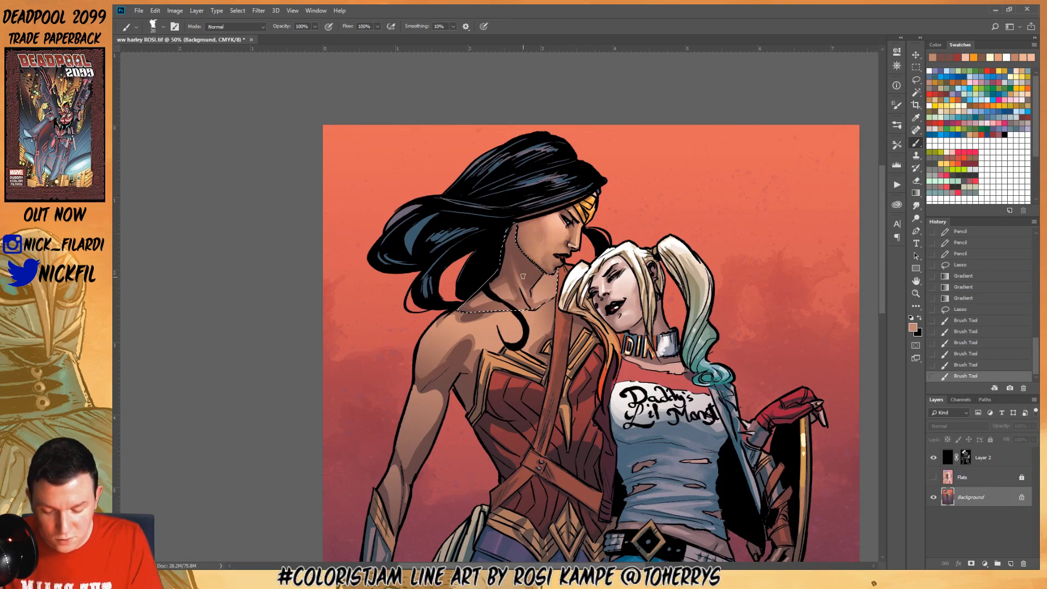
mouse_move(511, 255)
left_mouse_down()
mouse_move(516, 277)
mouse_move(537, 273)
mouse_move(527, 298)
mouse_move(534, 272)
mouse_move(502, 300)
left_mouse_up()
left_click(522, 265, "alt")
left_click(505, 294, "alt")
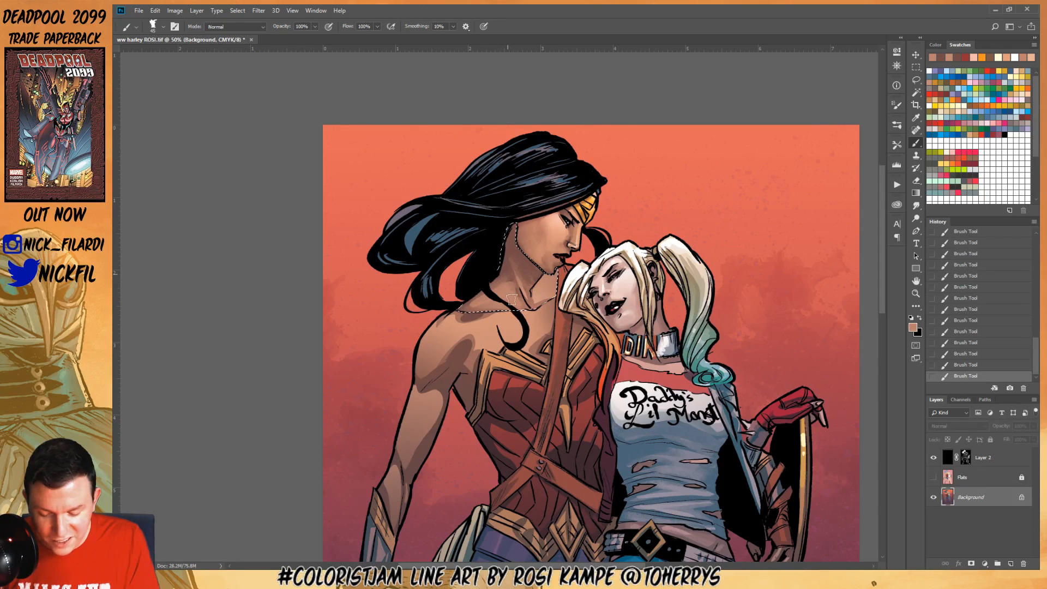
left_click(541, 296, "alt")
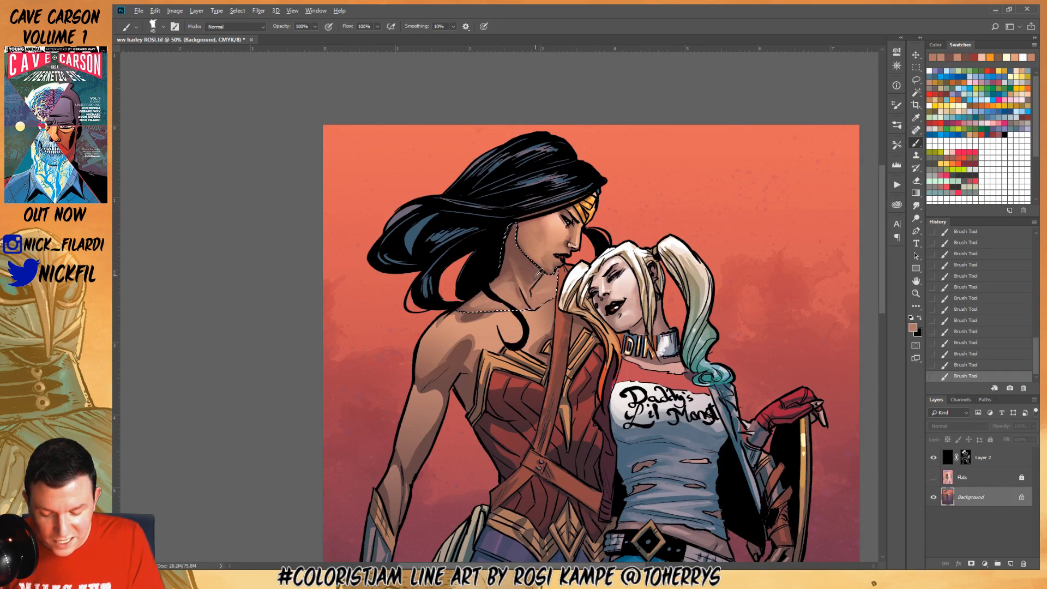
left_click(527, 293, "alt")
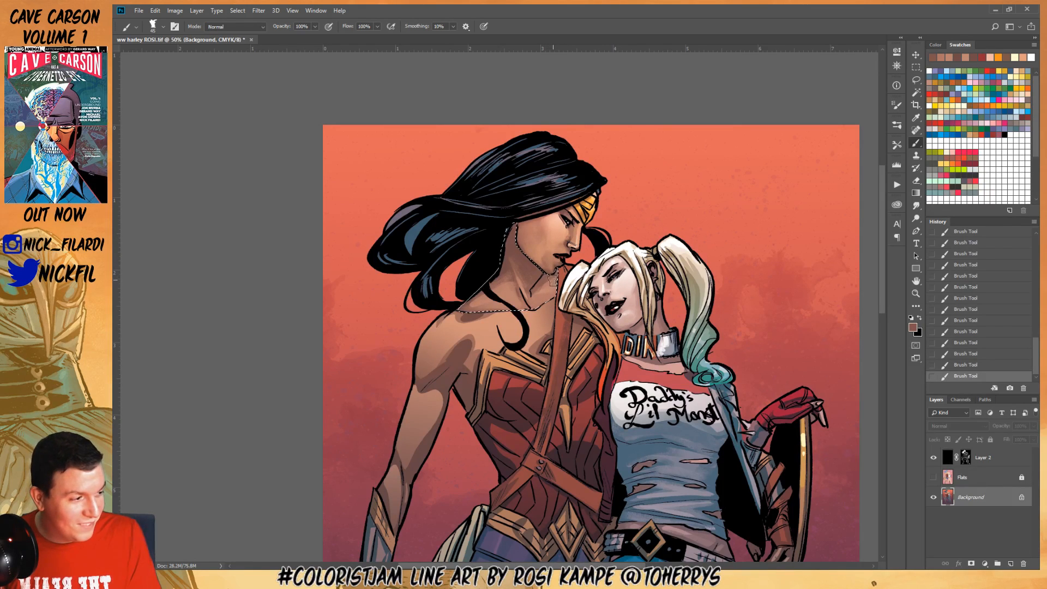
left_click(563, 275, "alt")
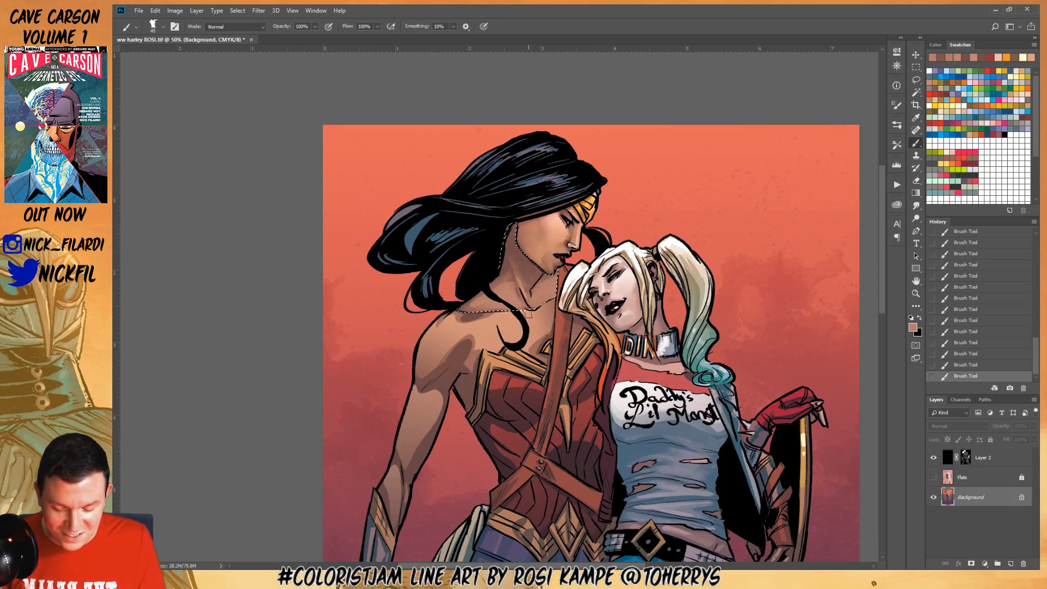
Refine the throat shading with a smaller brush and a brown sampled from the neck, and deselect
key("bracketleft")
key("bracketleft")
key("bracketleft")
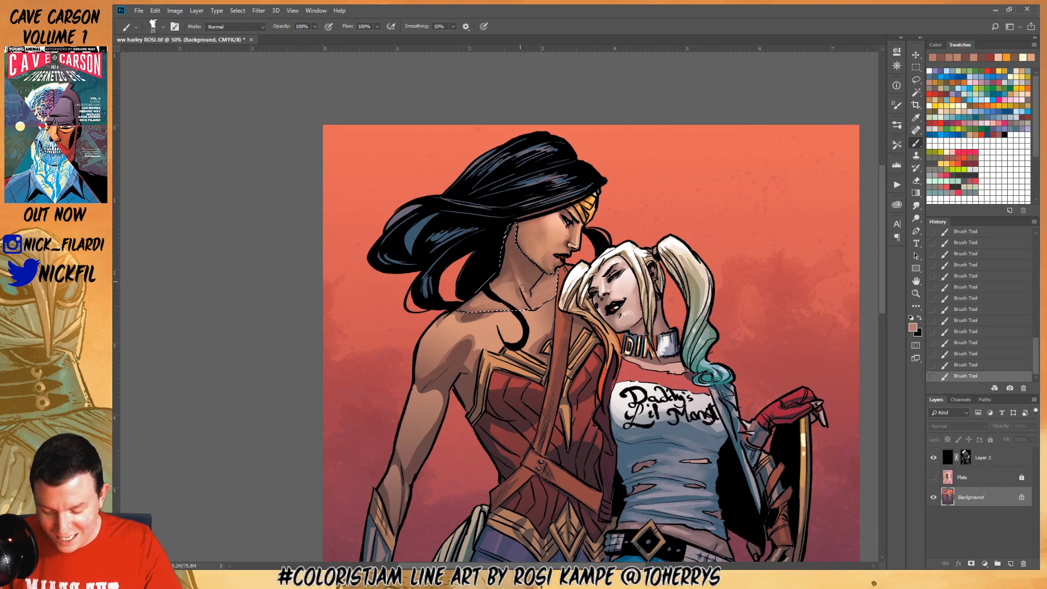
left_click(527, 279, "alt")
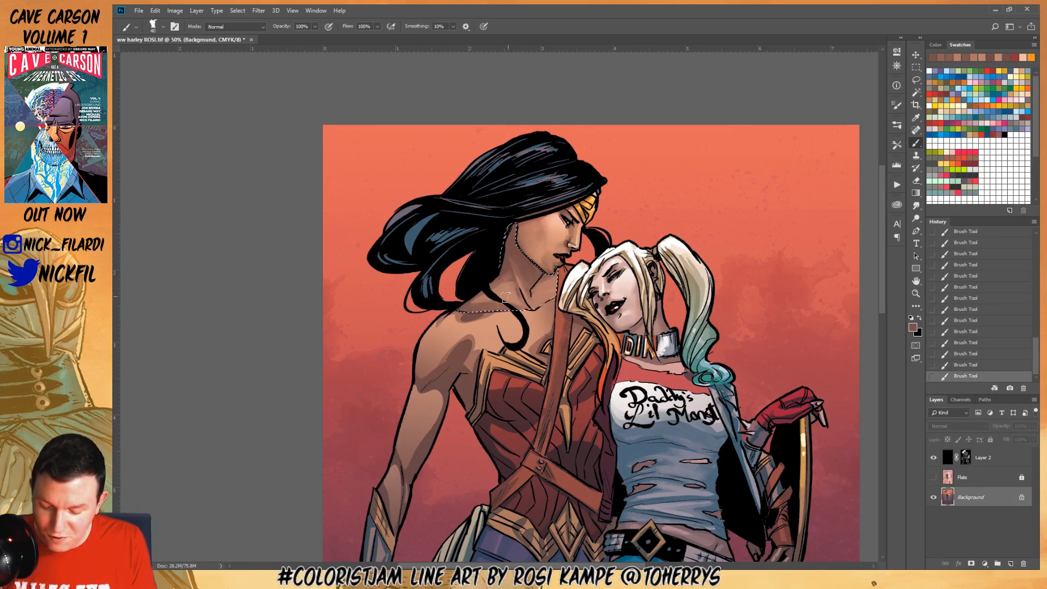
key("ctrl+d")
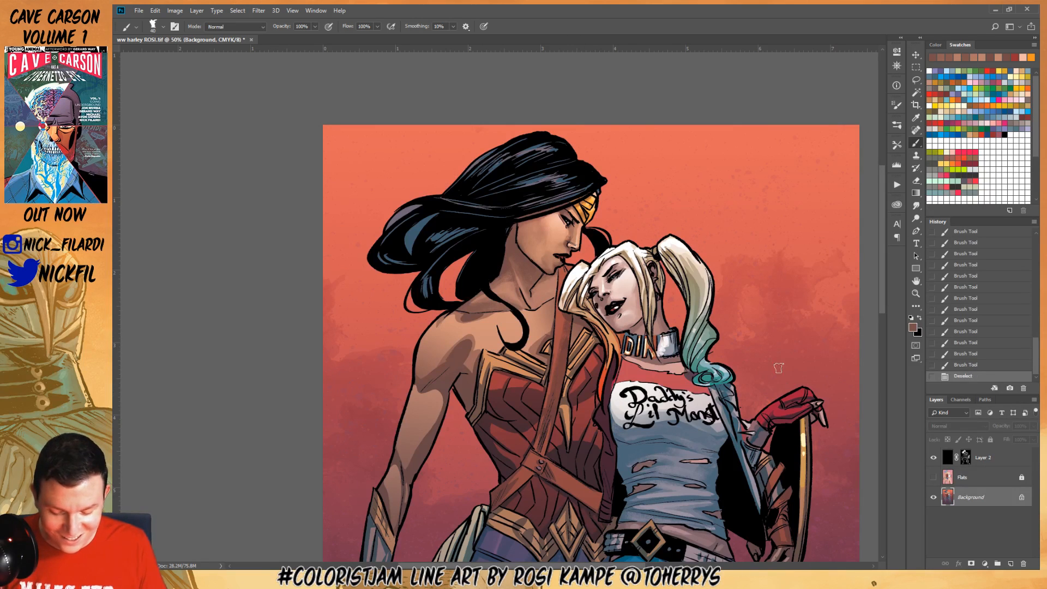
Try to lasso an area around Wonder Woman's neck and collarbone
left_click(916, 293)
left_click(560, 380, "alt")
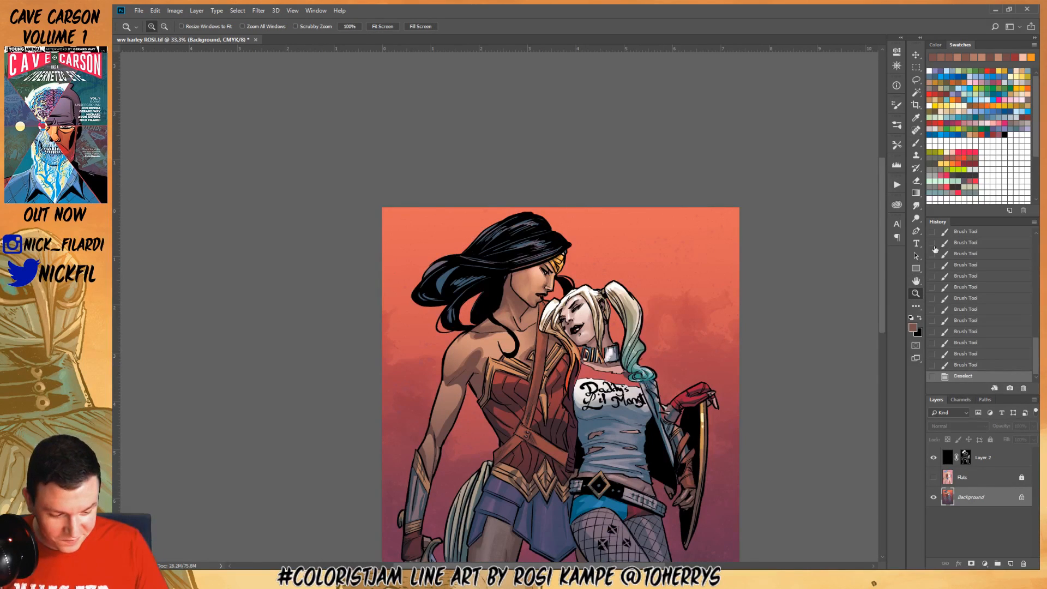
key("h")
left_click_drag(560, 369, 642, 326)
key("l")
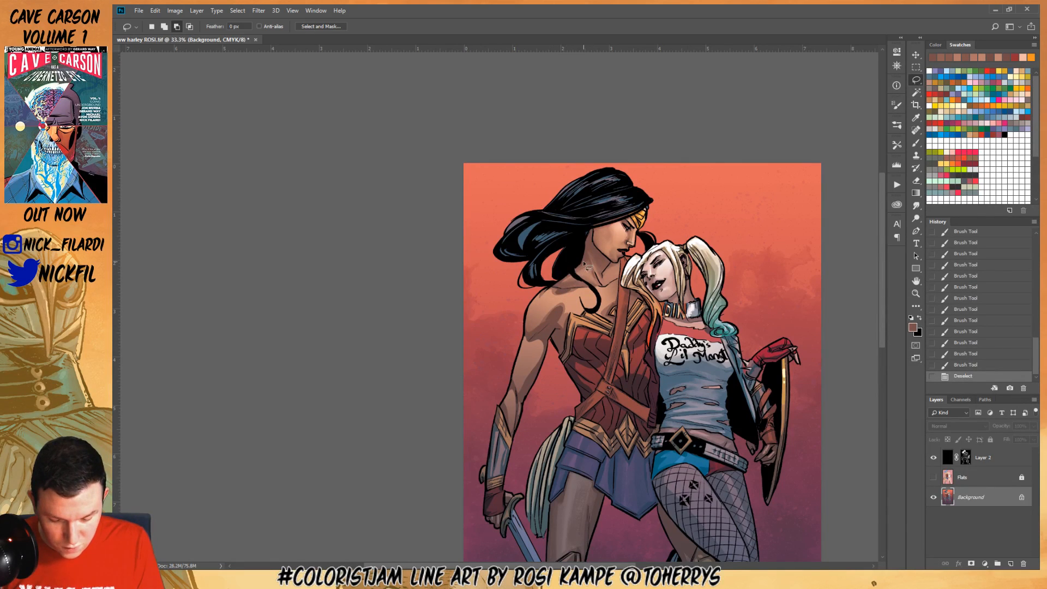
mouse_move(583, 264)
left_mouse_down()
mouse_move(530, 324)
mouse_move(606, 299)
mouse_move(567, 289)
mouse_move(594, 256)
mouse_move(588, 281)
left_mouse_up()
key("ctrl+z")
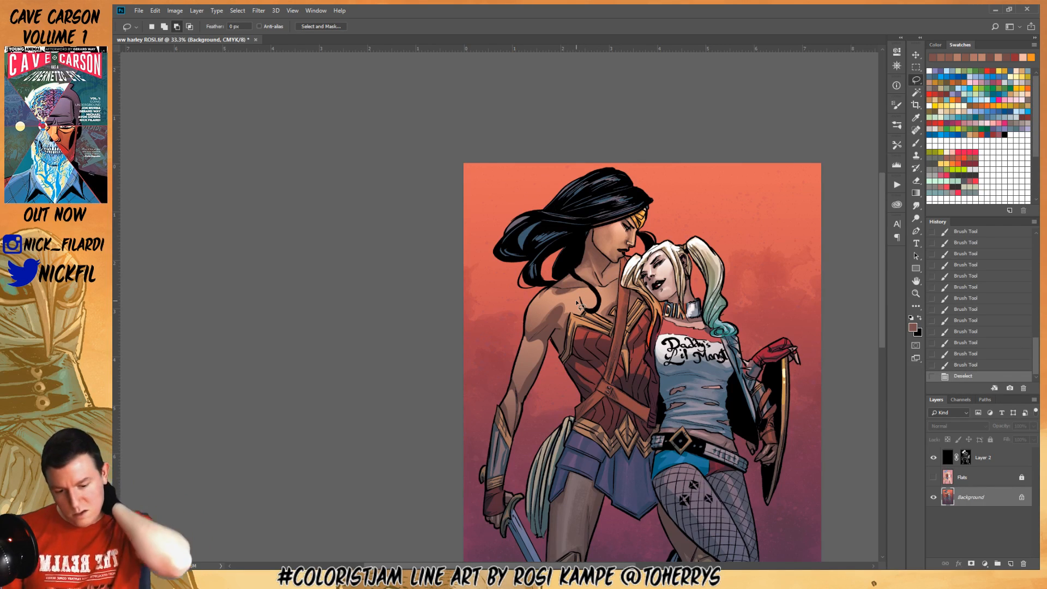
Create a new layer above the Background and ready the Pencil with a pale cream swatch
left_click(916, 93)
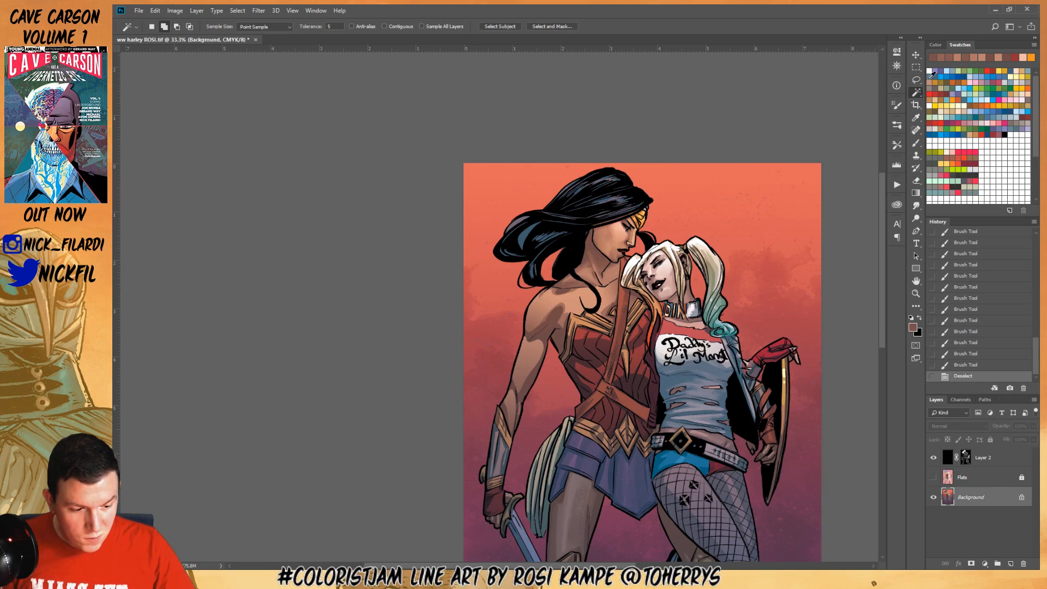
left_click(963, 99)
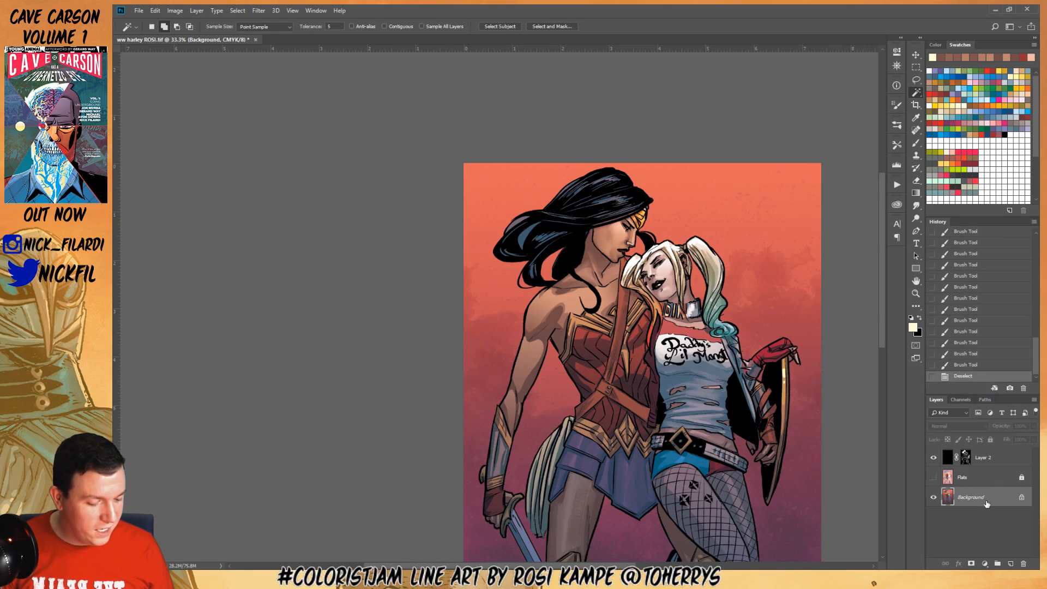
left_click(1010, 564)
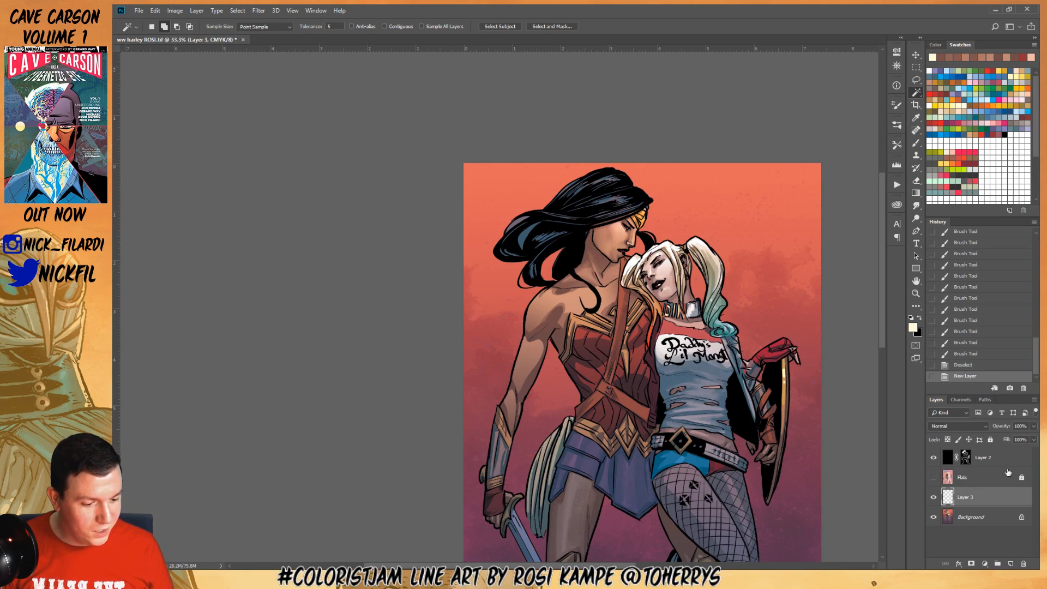
left_click(916, 143)
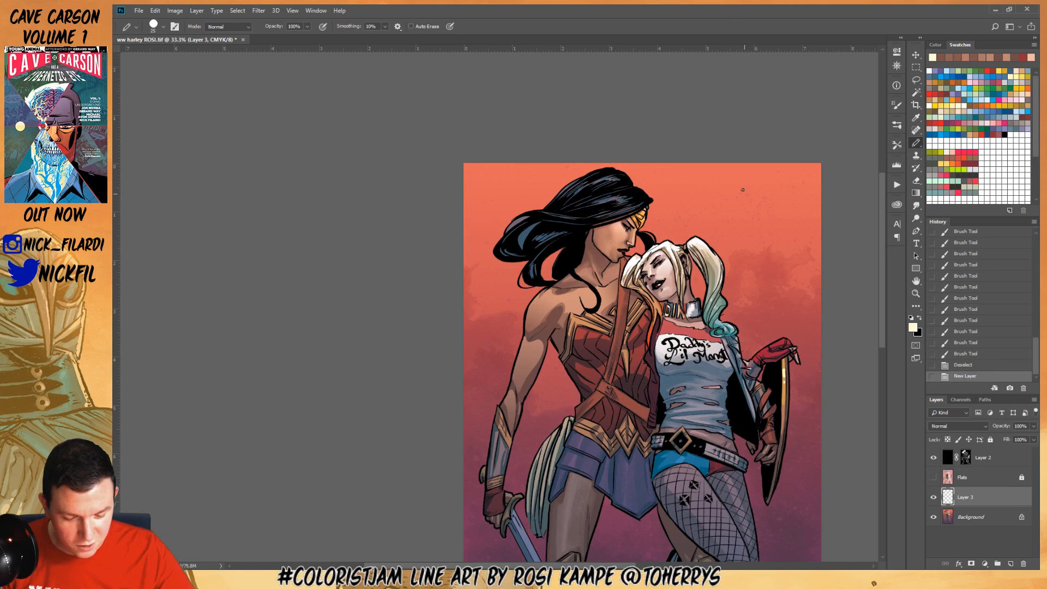
Sketch a rough explanatory diagram in pale cream lines above Harley Quinn's head, and delete its layer
mouse_move(740, 187)
left_mouse_down()
mouse_move(749, 229)
mouse_move(780, 223)
left_mouse_up()
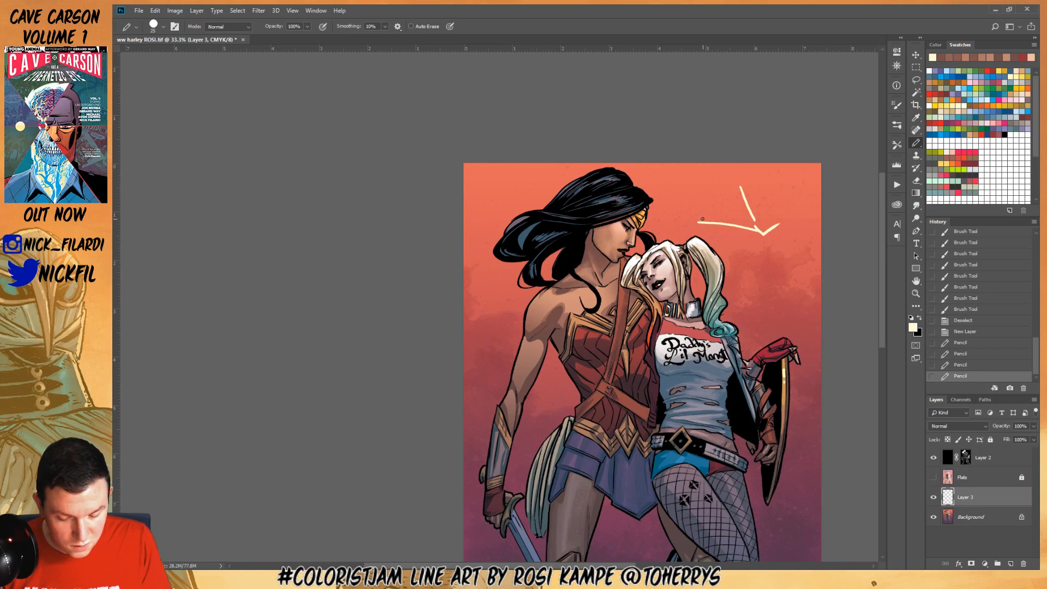
mouse_move(702, 219)
left_mouse_down()
mouse_move(666, 240)
mouse_move(721, 228)
left_mouse_up()
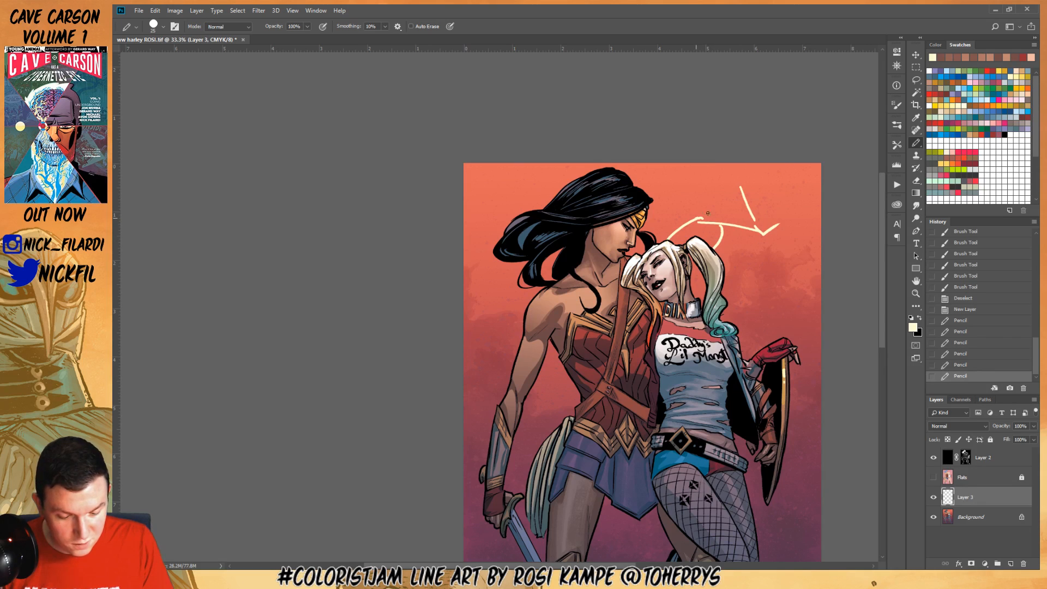
left_click_drag(700, 221, 733, 199)
mouse_move(733, 175)
left_mouse_down()
mouse_move(724, 219)
mouse_move(748, 219)
mouse_move(698, 220)
mouse_move(682, 243)
mouse_move(701, 222)
mouse_move(716, 225)
mouse_move(714, 237)
mouse_move(721, 222)
mouse_move(758, 238)
left_mouse_up()
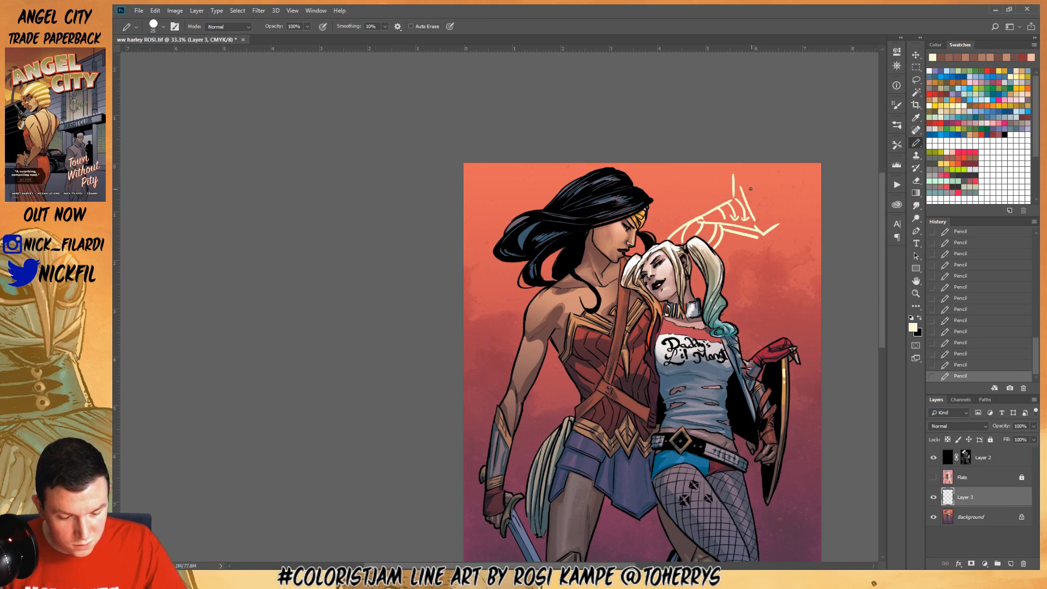
left_click_drag(746, 182, 763, 224)
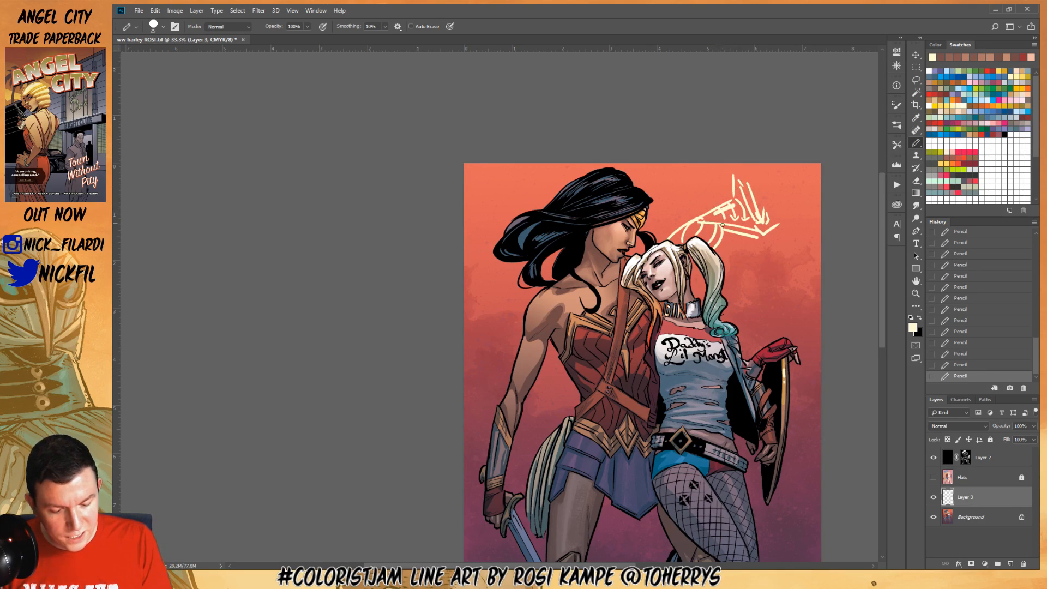
mouse_move(721, 217)
left_mouse_down()
mouse_move(755, 227)
mouse_move(723, 222)
mouse_move(772, 237)
mouse_move(749, 240)
left_mouse_up()
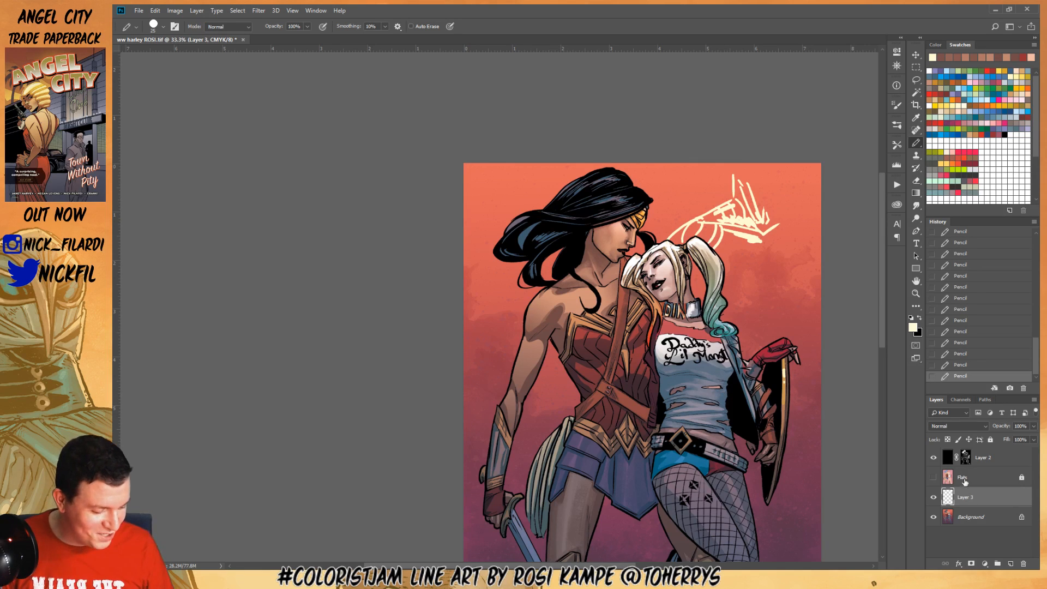
mouse_move(994, 500)
left_mouse_down()
mouse_move(992, 524)
mouse_move(1024, 564)
left_mouse_up()
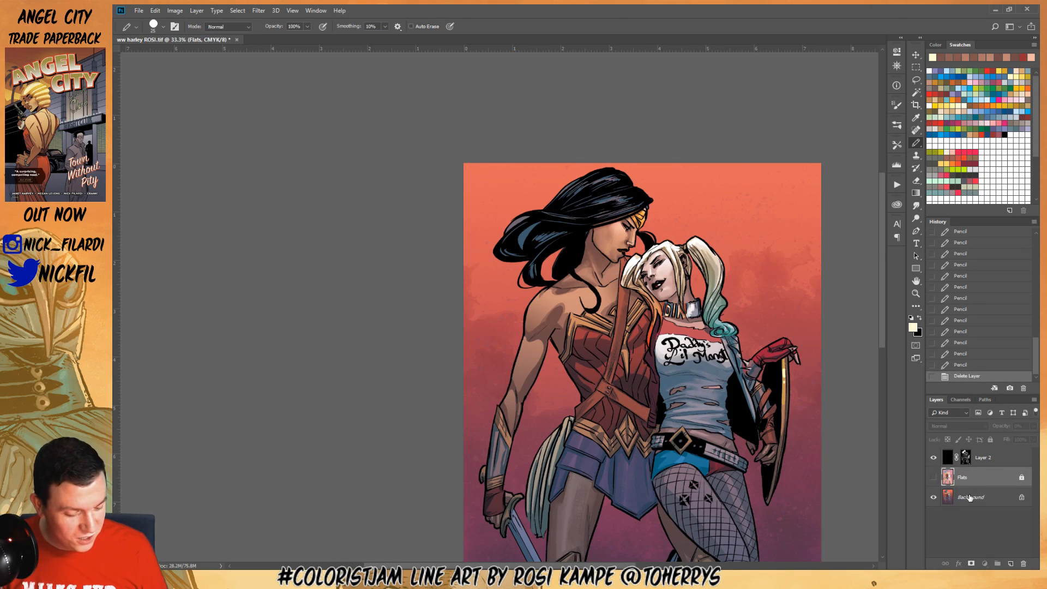
Lasso the lower neck on the Background layer and apply Screen gradients in a light tan sampled from Wonder Woman's skin
left_click(917, 81)
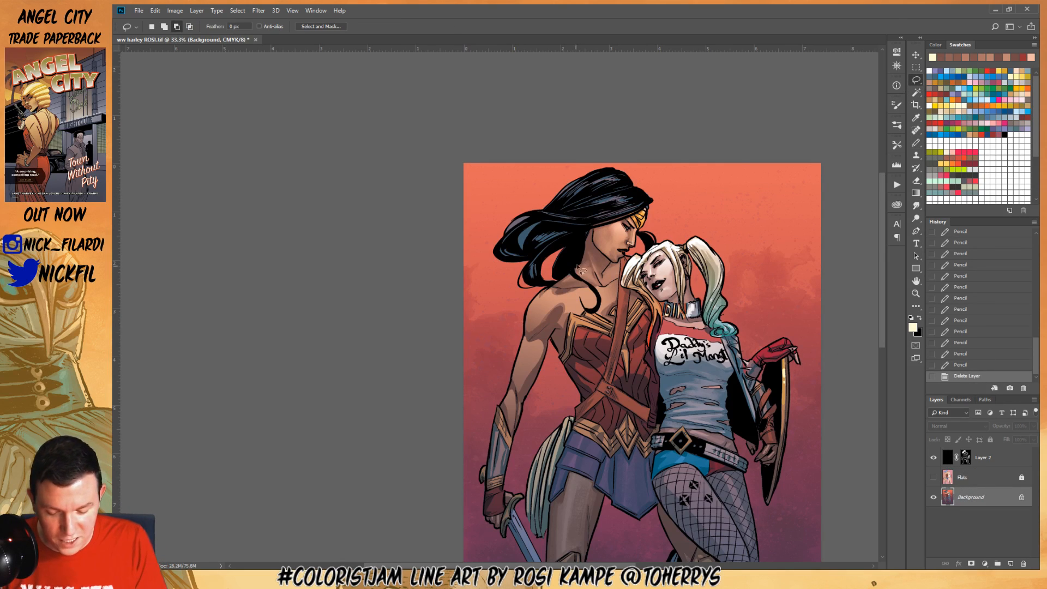
mouse_move(581, 266)
left_mouse_down()
mouse_move(553, 287)
mouse_move(602, 287)
mouse_move(582, 267)
left_mouse_up()
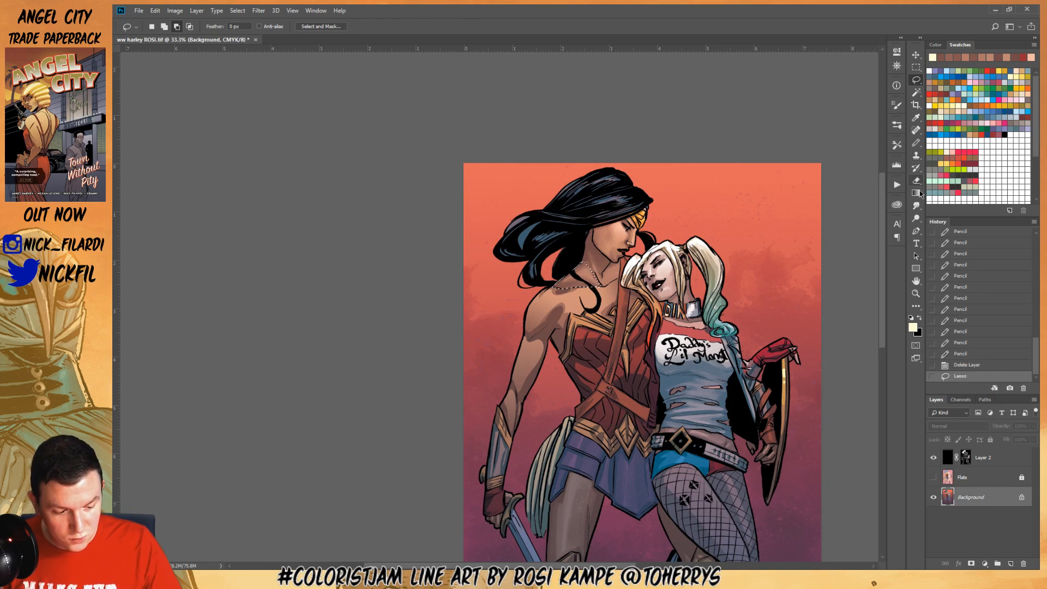
left_click(917, 193)
left_click(577, 289, "alt")
left_click(605, 271, "alt")
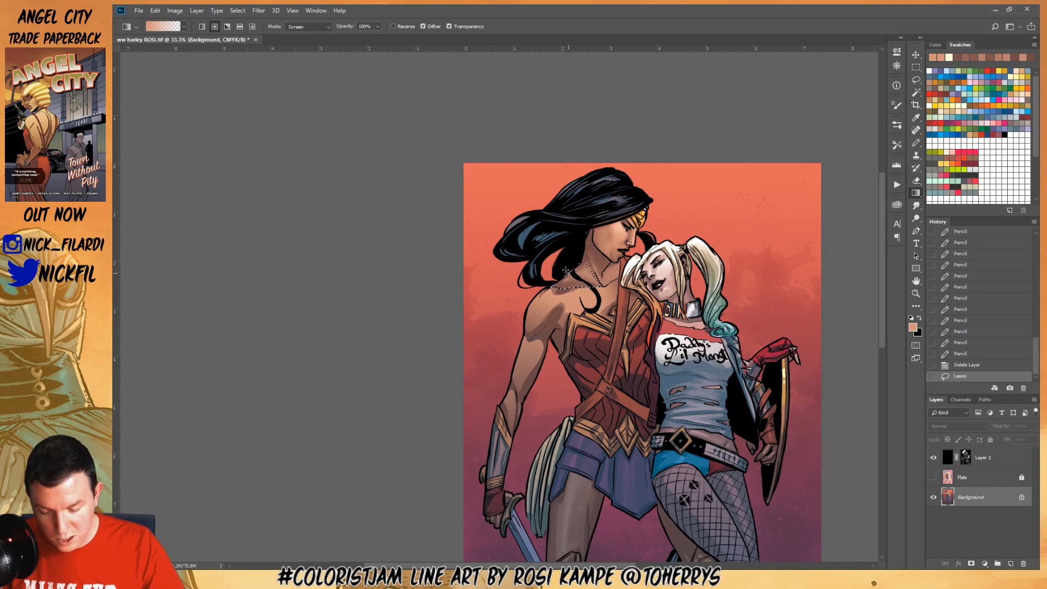
left_click_drag(575, 275, 599, 296)
key("ctrl+z")
left_click_drag(565, 259, 570, 284)
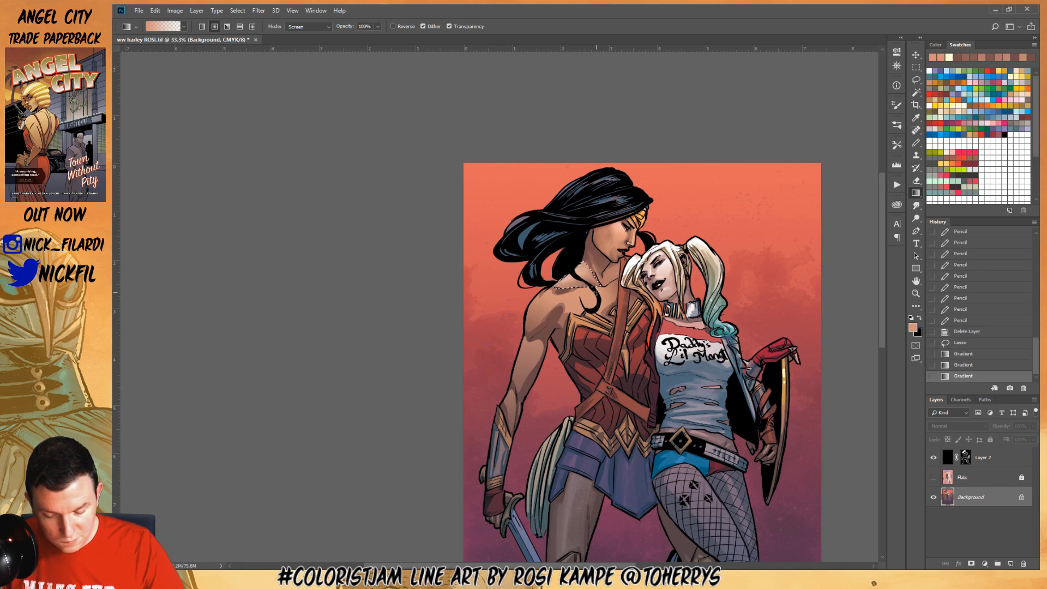
Apply Normal-mode gradients to the lower neck in a dark brown sampled from the shadow under the jaw, and deselect
left_click(590, 250, "alt")
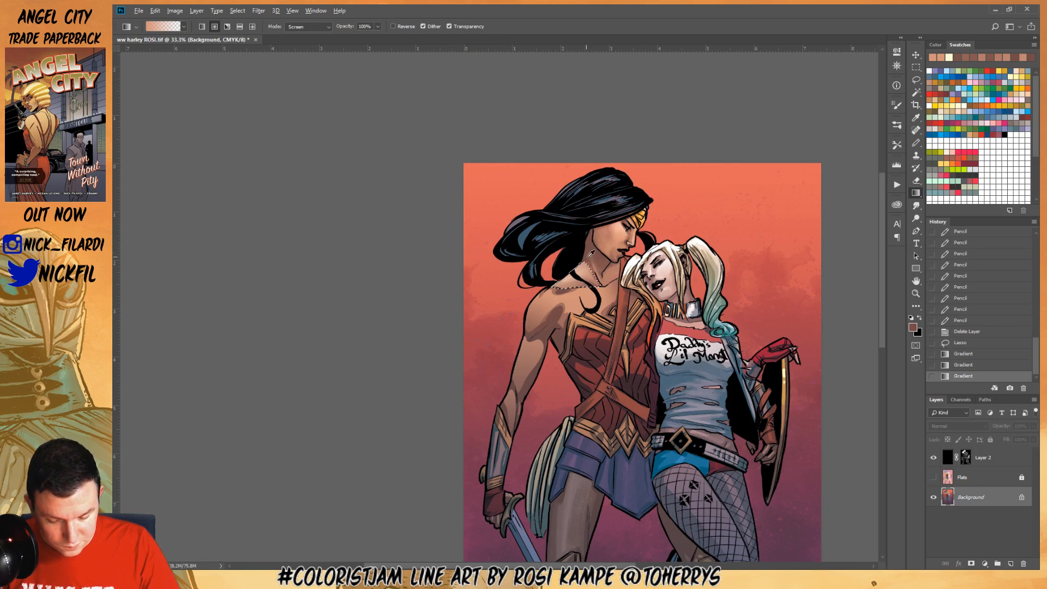
left_click(308, 26)
left_click(306, 38)
mouse_move(595, 280)
left_mouse_down()
mouse_move(581, 266)
mouse_move(590, 296)
left_mouse_up()
key("ctrl+d")
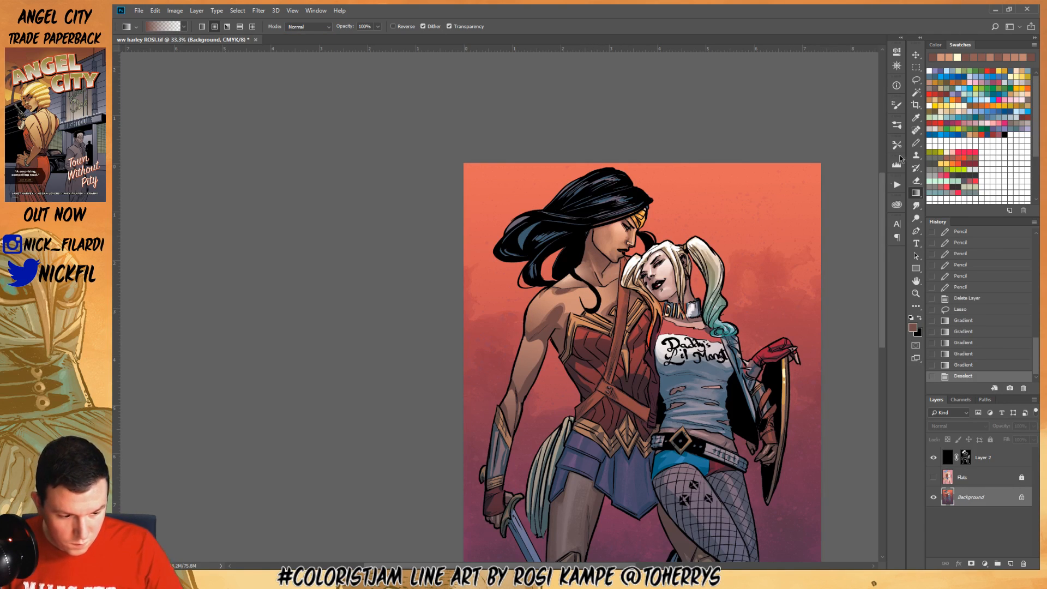
Choose a textured brush preset and paint dark brown shading over Wonder Woman's lower neck and collarbone on the Background layer
key("b")
left_click(163, 27)
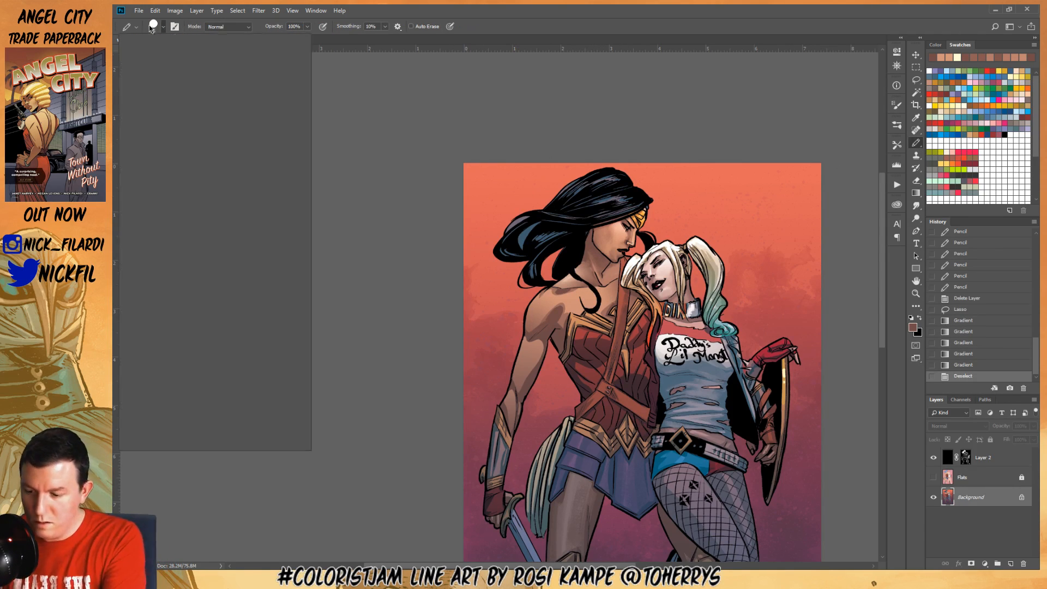
double_click(219, 372)
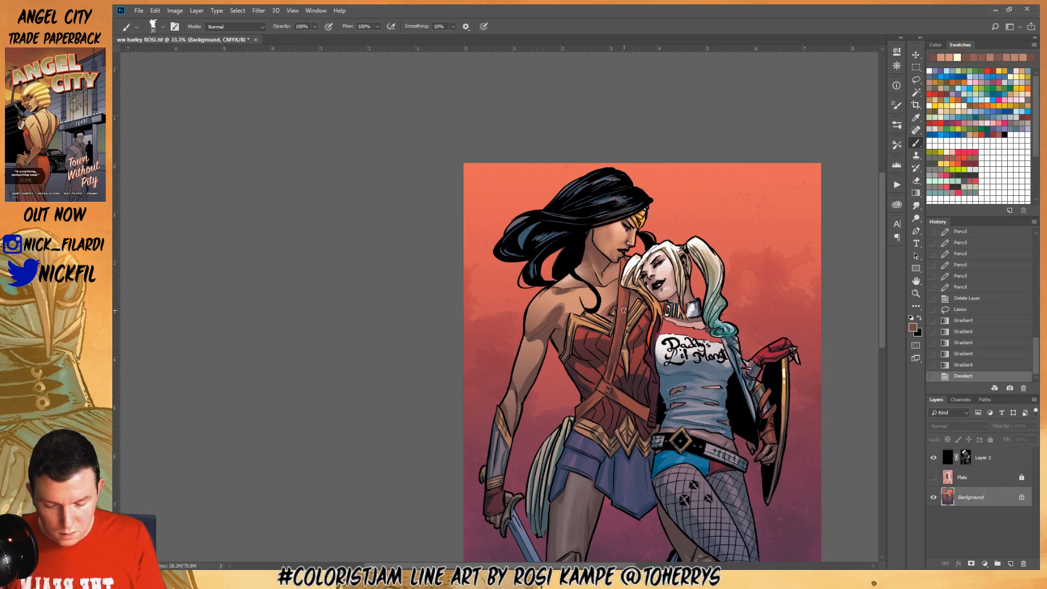
left_click(586, 268)
left_click(608, 300)
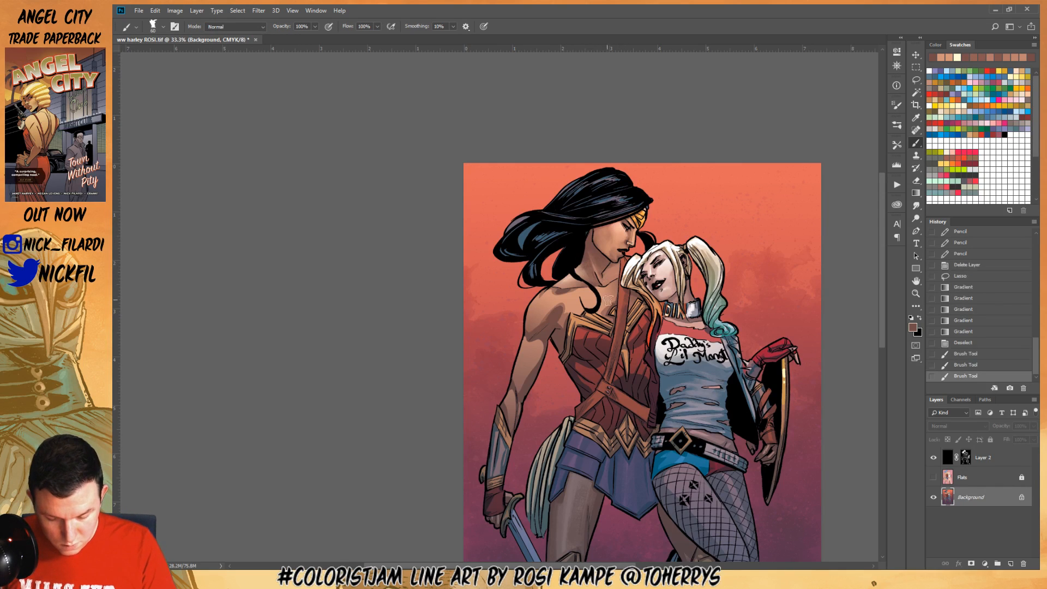
left_click_drag(588, 279, 556, 300)
mouse_move(592, 281)
left_mouse_down()
mouse_move(571, 280)
mouse_move(582, 265)
mouse_move(565, 277)
left_mouse_up()
Blend the shadow edges beside the hair at the neck base with sampled skin tones, using the brush at 50% opacity
left_click(577, 274, "alt")
left_click(590, 280, "alt")
mouse_move(576, 269)
left_mouse_down()
mouse_move(562, 279)
mouse_move(589, 260)
mouse_move(572, 286)
left_mouse_up()
left_click_drag(577, 279, 585, 272)
left_click(568, 278, "alt")
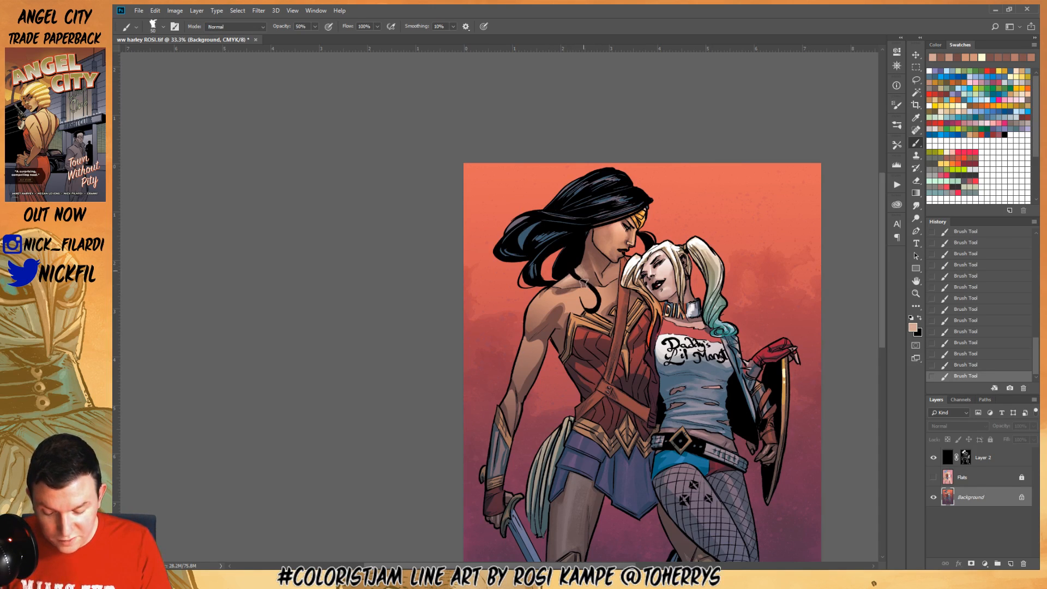
Refine the collarbone and upper chest shading with alternating shadow browns and light skin tones sampled from the neck and face
left_click(605, 282, "alt")
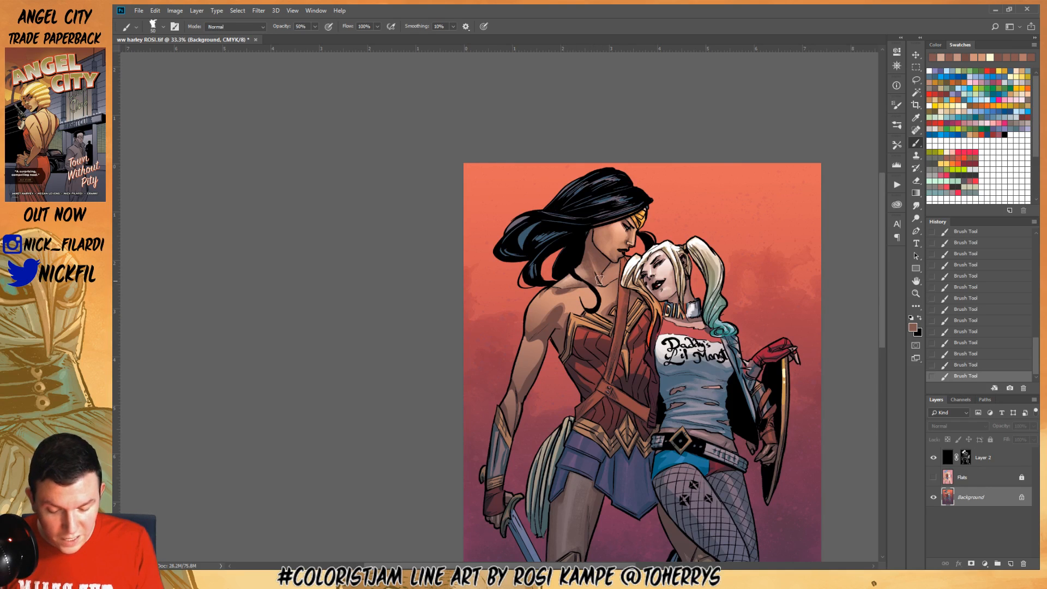
left_click(626, 228, "alt")
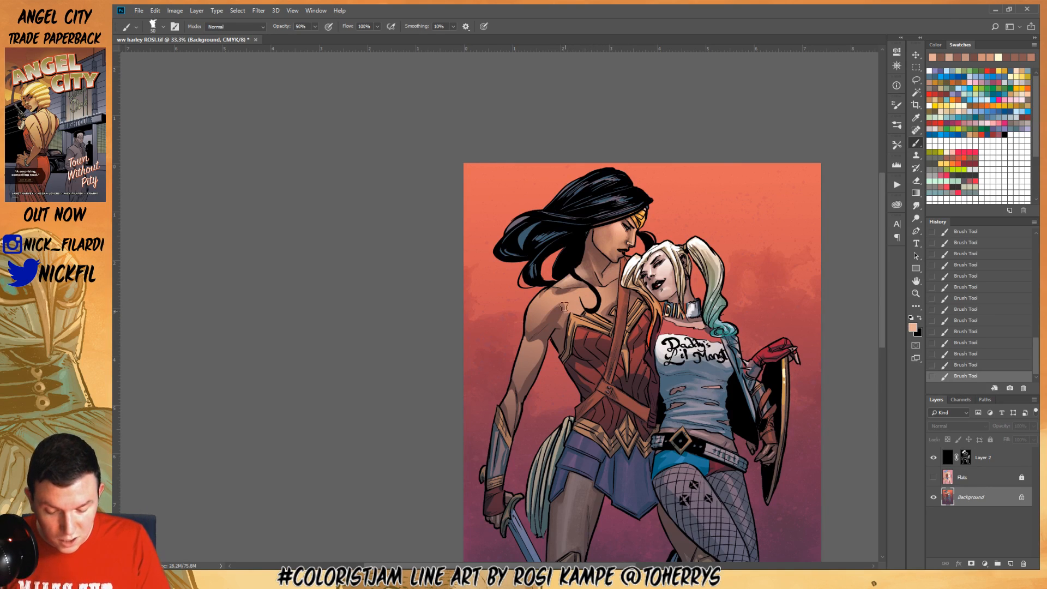
left_click(574, 274, "alt")
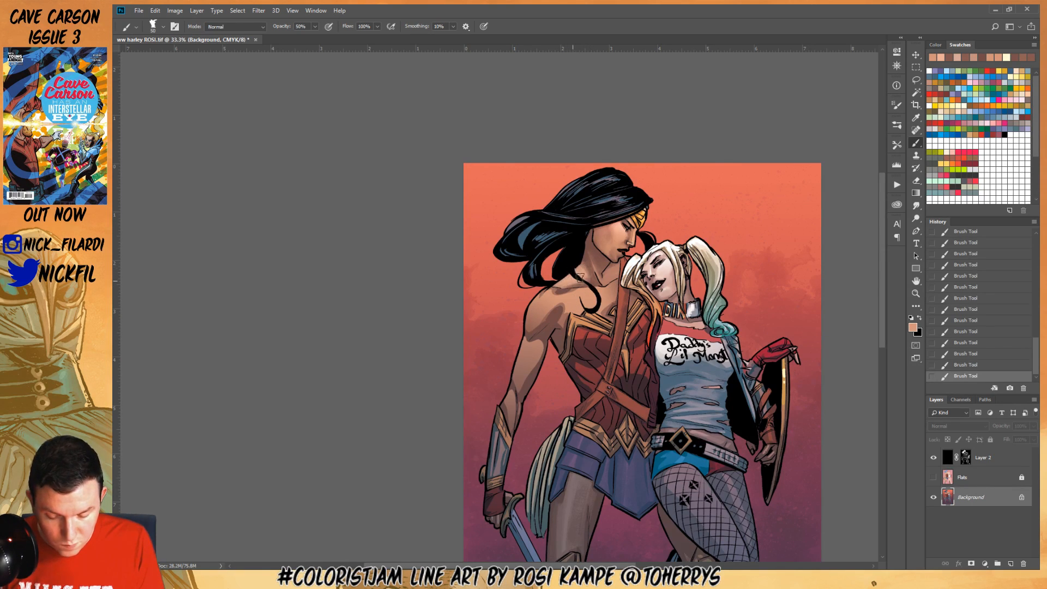
left_click(596, 274, "alt")
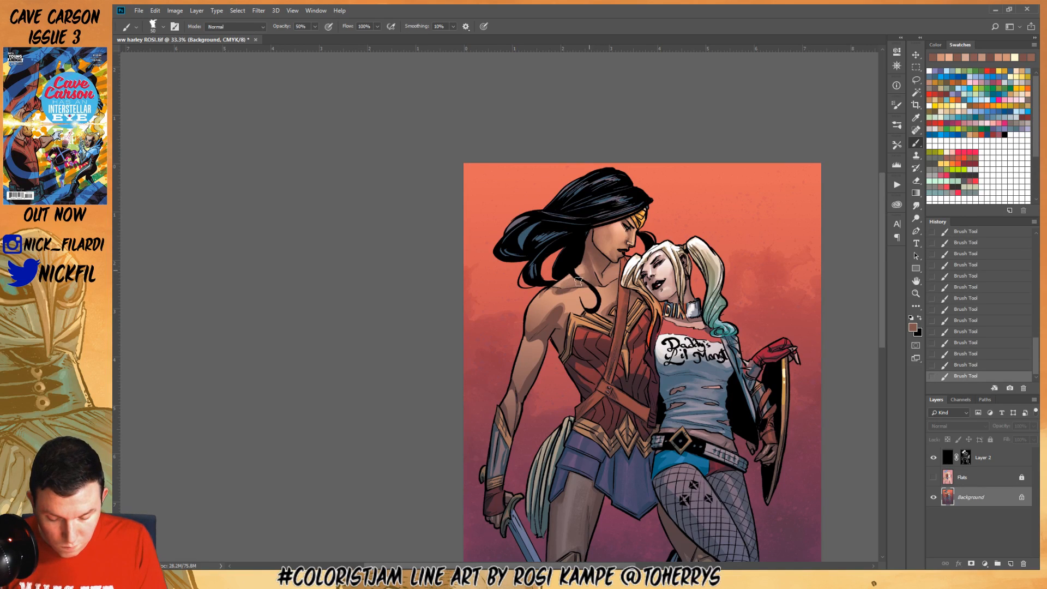
left_click(567, 277, "alt")
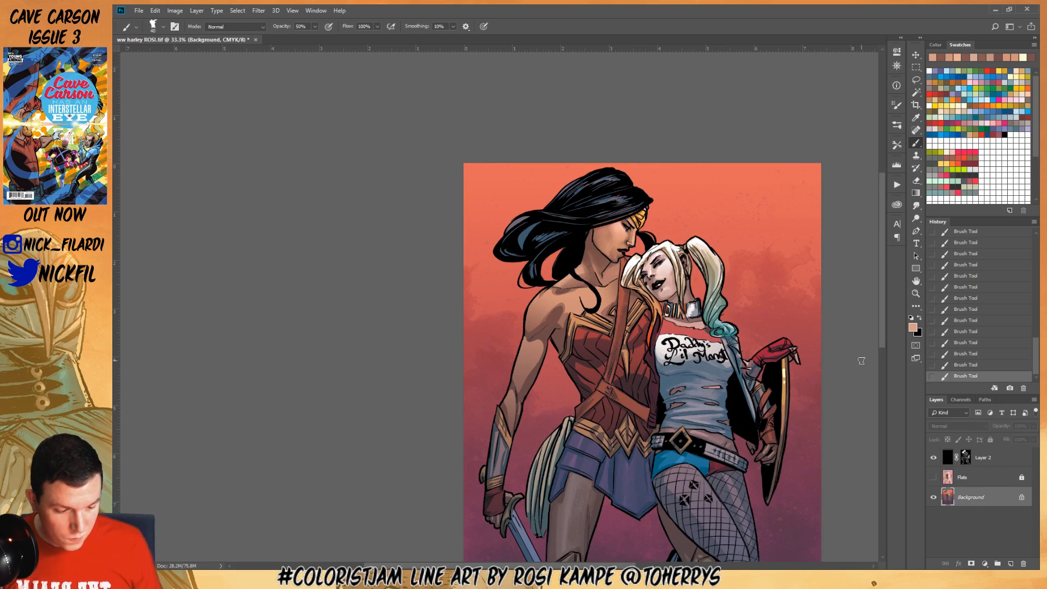
key("h")
left_click_drag(582, 322, 575, 307)
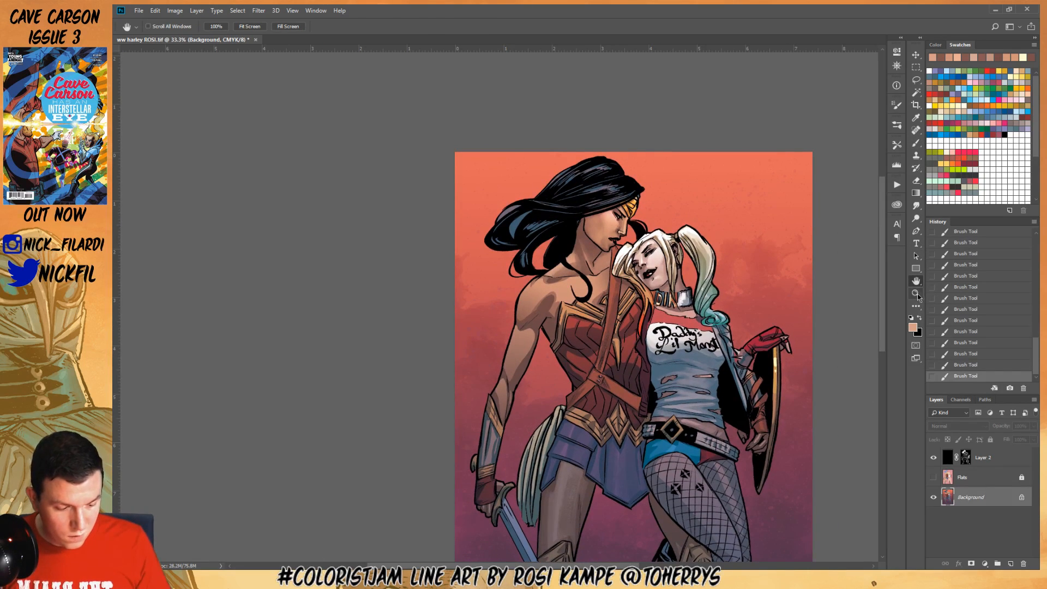
key("z")
left_click(589, 296)
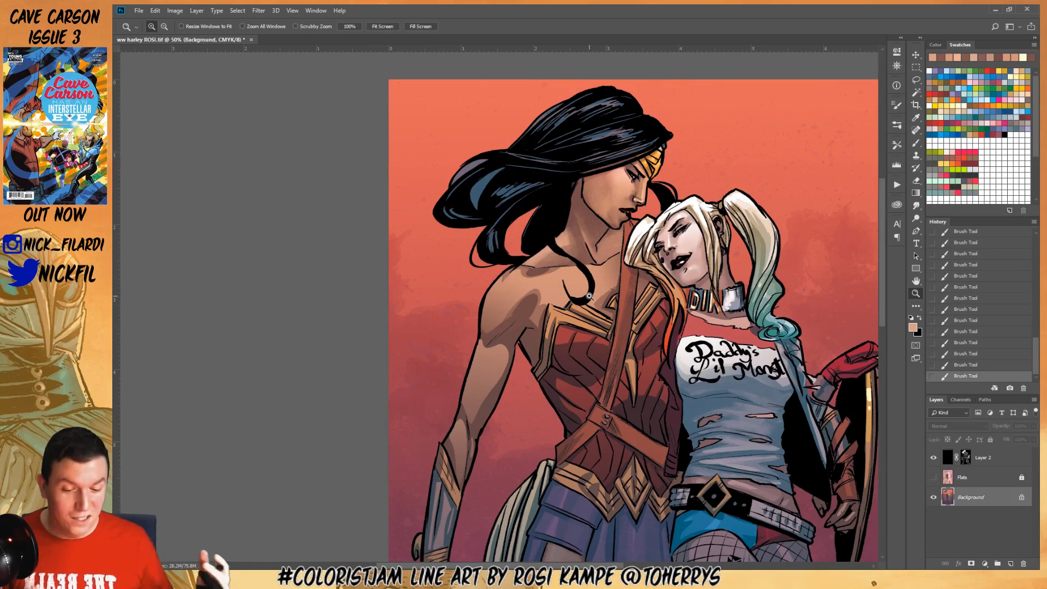
left_click(916, 283)
mouse_move(617, 327)
left_mouse_down()
mouse_move(598, 267)
mouse_move(637, 327)
left_mouse_up()
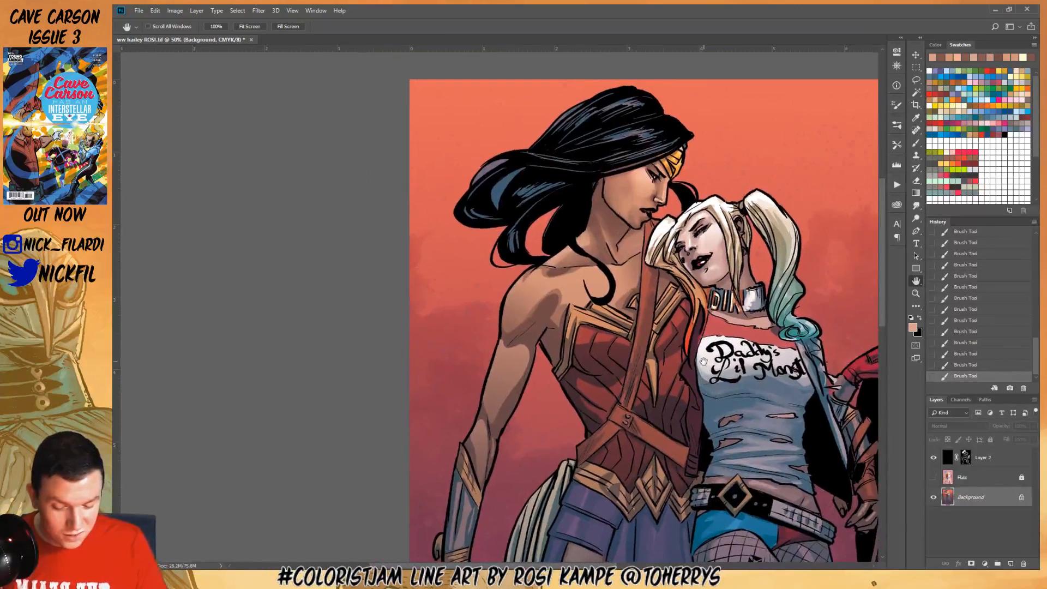
left_click(917, 79)
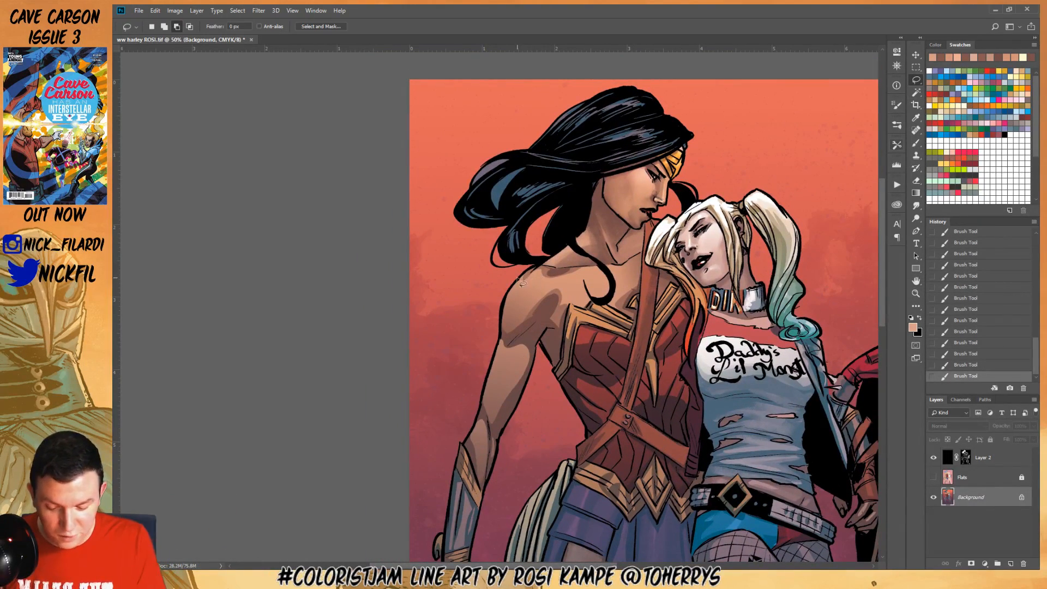
mouse_move(522, 282)
left_mouse_down()
mouse_move(507, 303)
mouse_move(542, 310)
mouse_move(562, 306)
mouse_move(559, 296)
left_mouse_up()
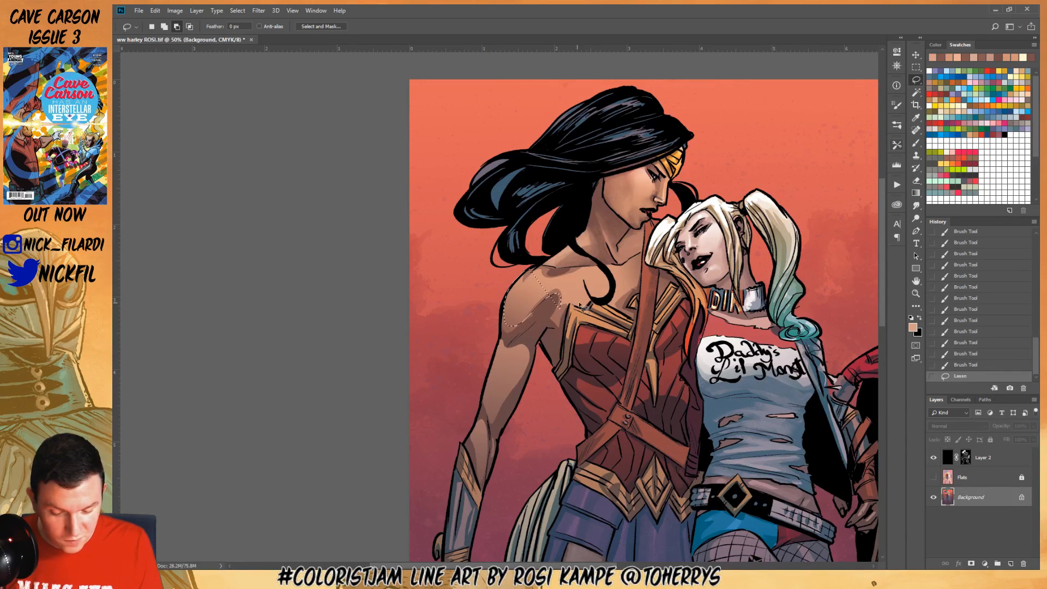
key("ctrl+z")
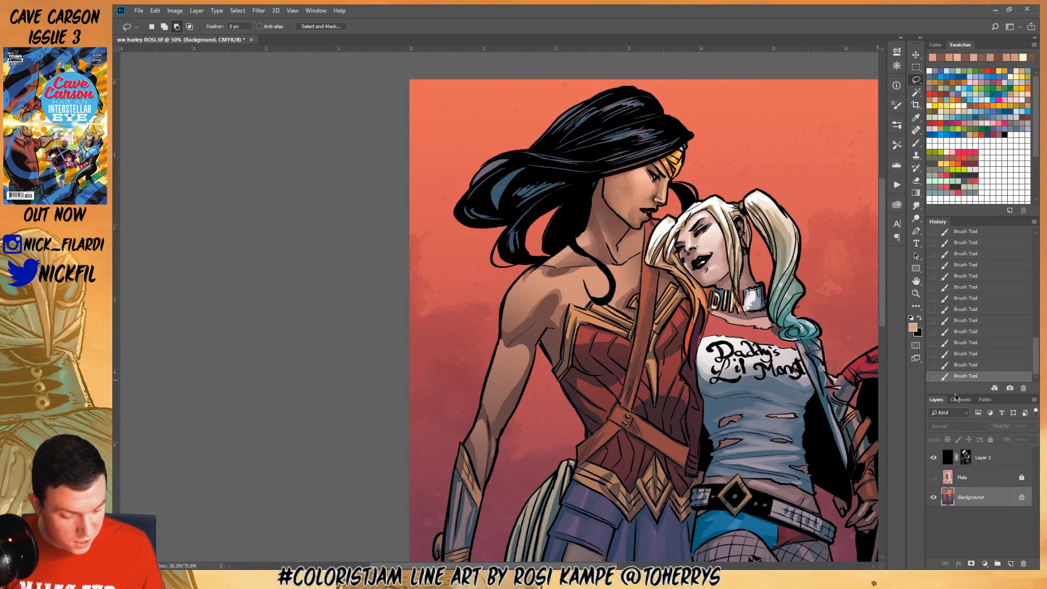
Paint over the neck base and shoulder slope with brown and light skin tones sampled from Wonder Woman's neck
left_click(917, 144)
left_click(611, 252, "alt")
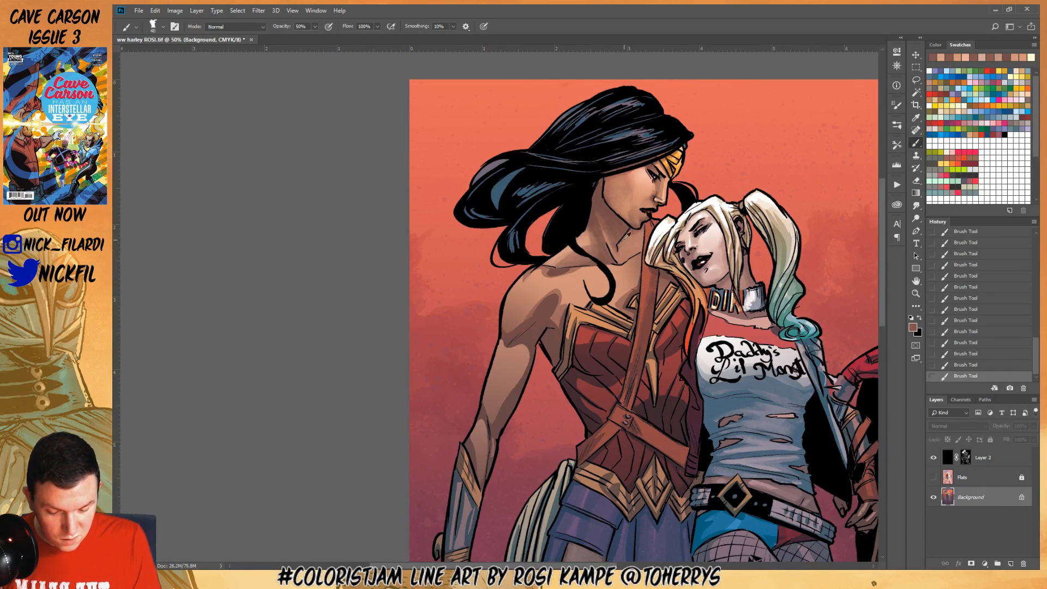
left_click(570, 252, "alt")
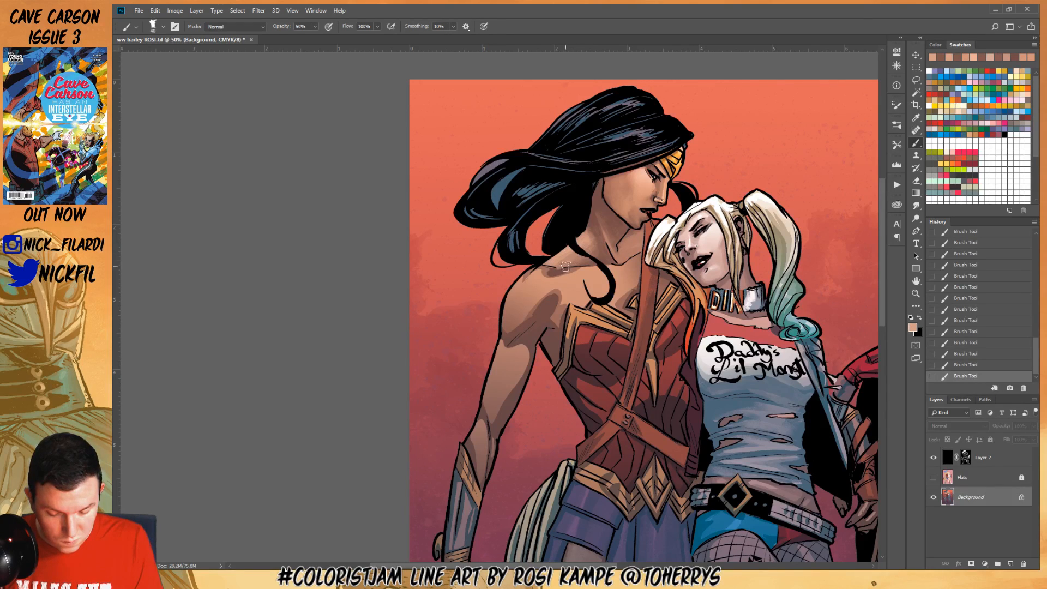
left_click(580, 242, "alt")
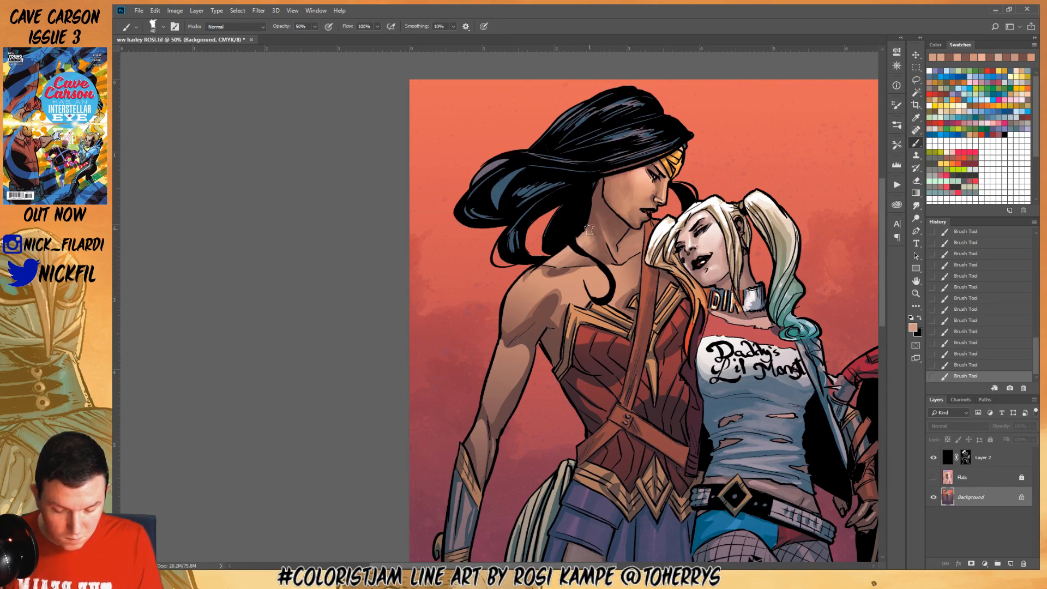
Soften the collarbone shadow at 50% brush opacity with brown and mid skin tones sampled from the shadow and upper chest
key("0")
left_click(567, 266, "alt")
key("5")
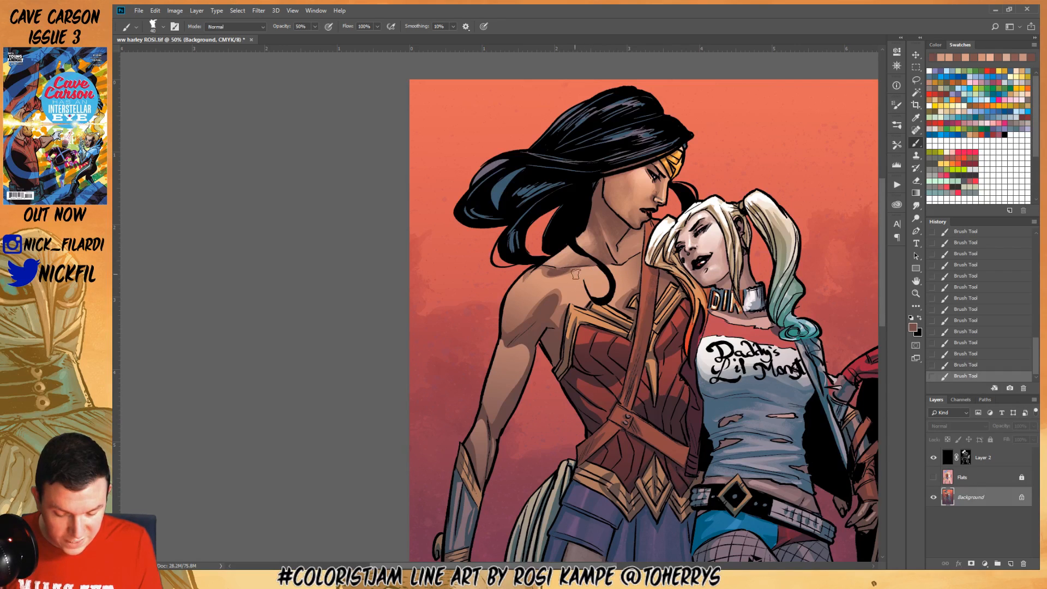
left_click(622, 270, "alt")
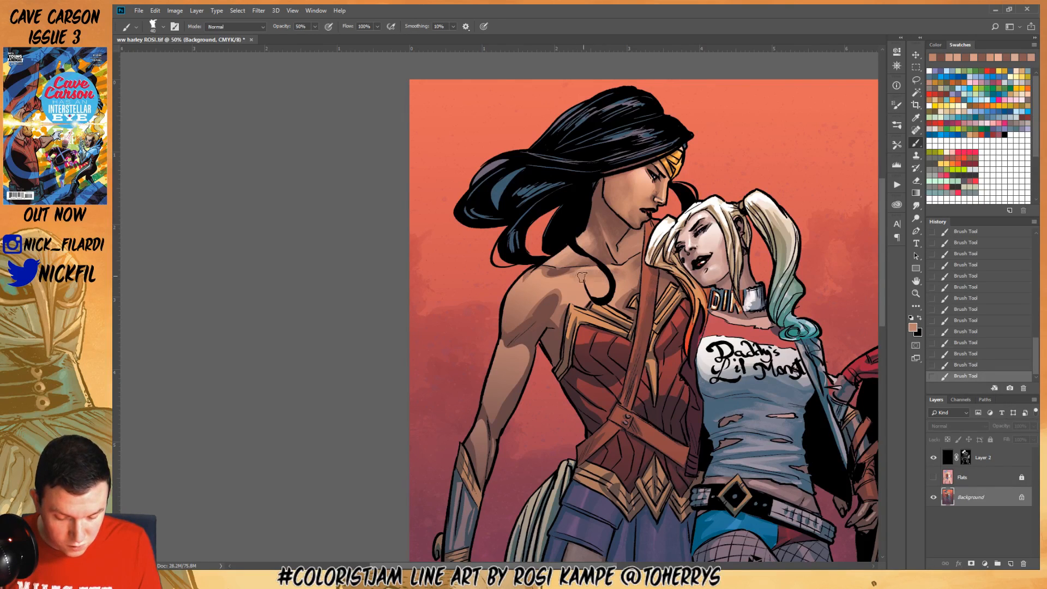
left_click(598, 286, "alt")
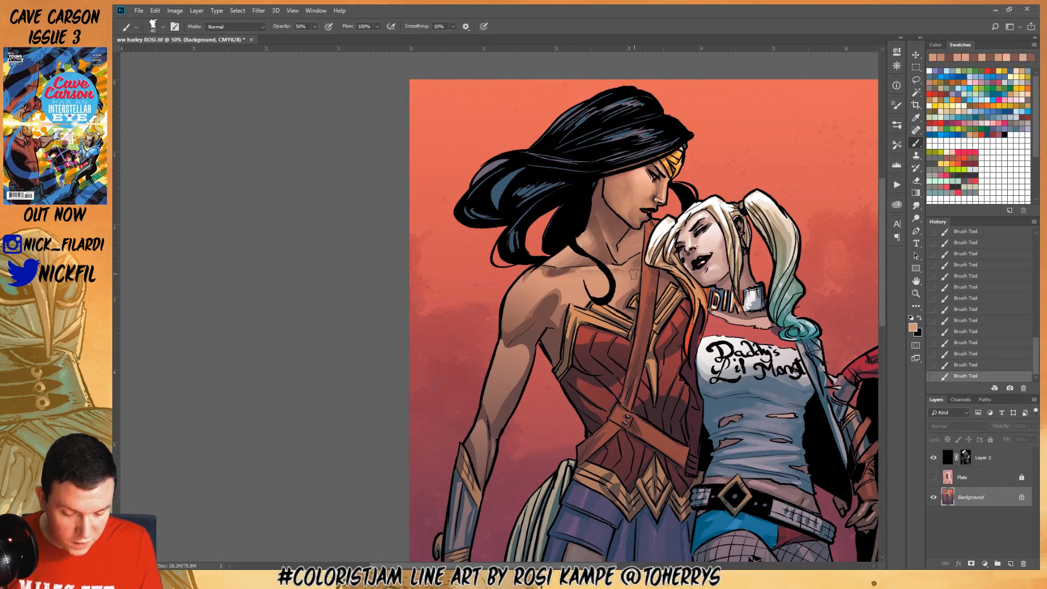
Lasso a thin strip along the collarbone, lighten it with Screen gradients in the sampled skin tone, and deselect
left_click(916, 81)
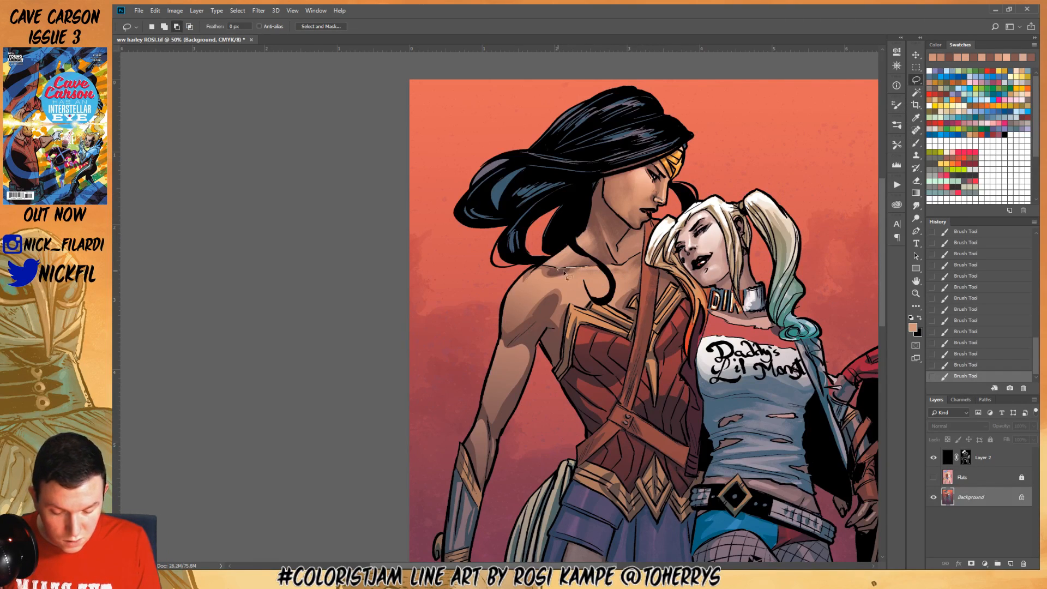
mouse_move(616, 275)
left_mouse_down()
mouse_move(648, 259)
mouse_move(627, 266)
left_mouse_up()
key("g")
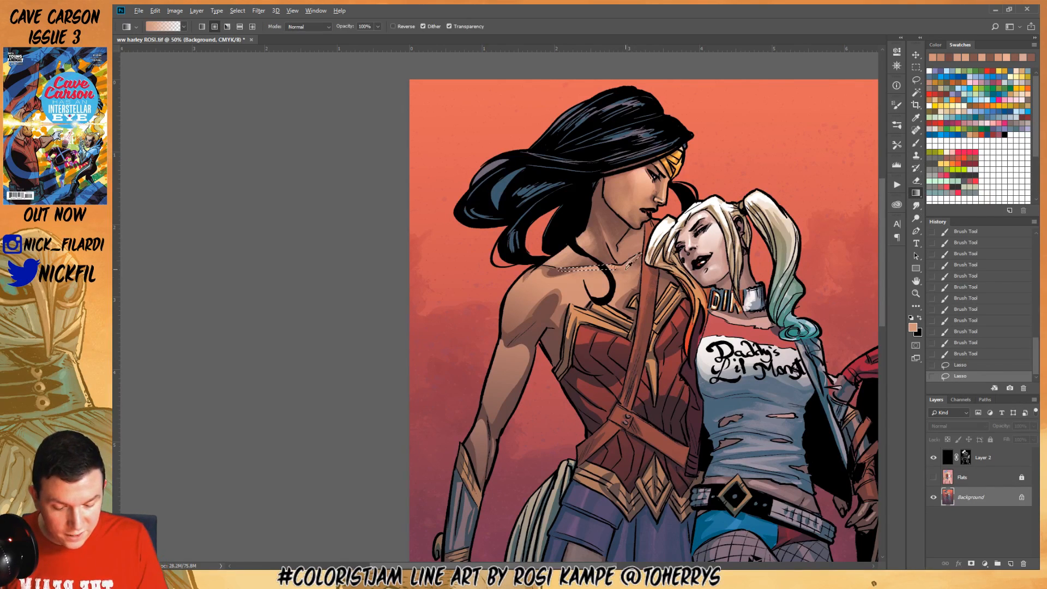
left_click(308, 26)
left_click(322, 113)
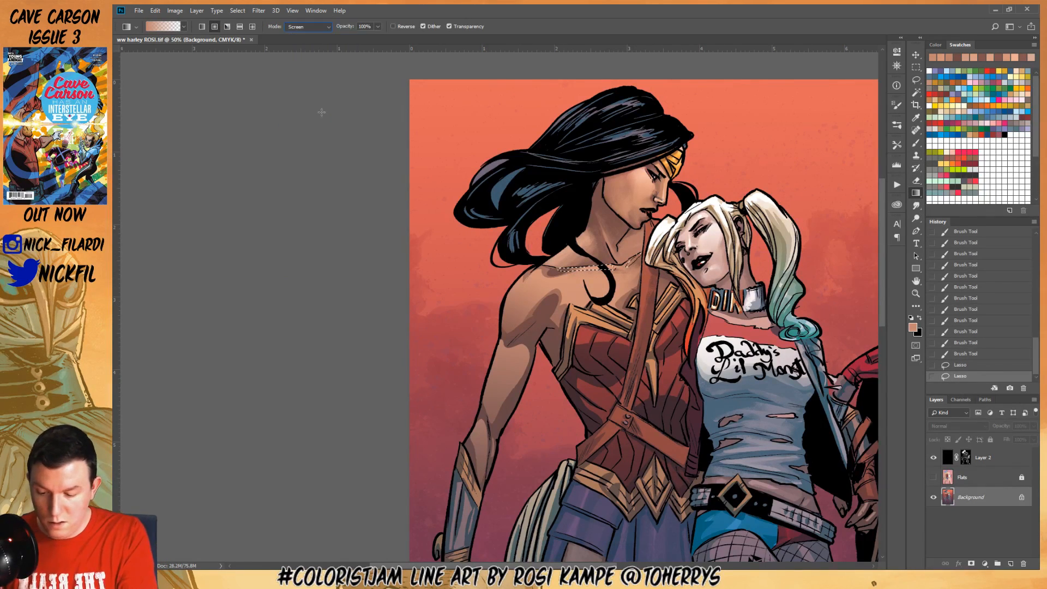
left_click_drag(615, 273, 596, 347)
key("ctrl+d")
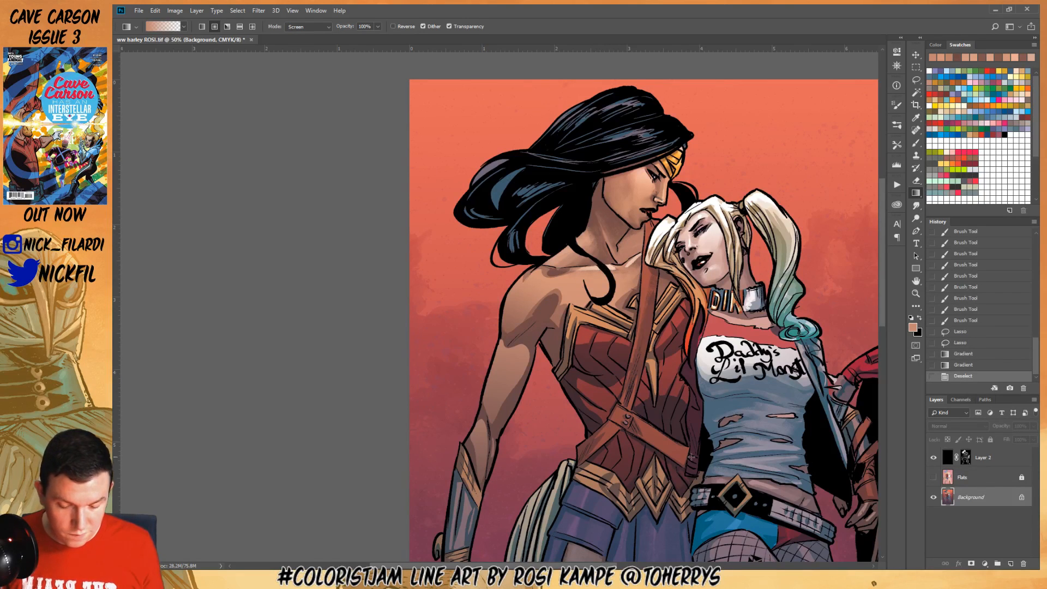
Paint the collarbone's edge toward the shoulder strap in the current light tan, using an enlarged brush at 100% opacity
left_click(916, 143)
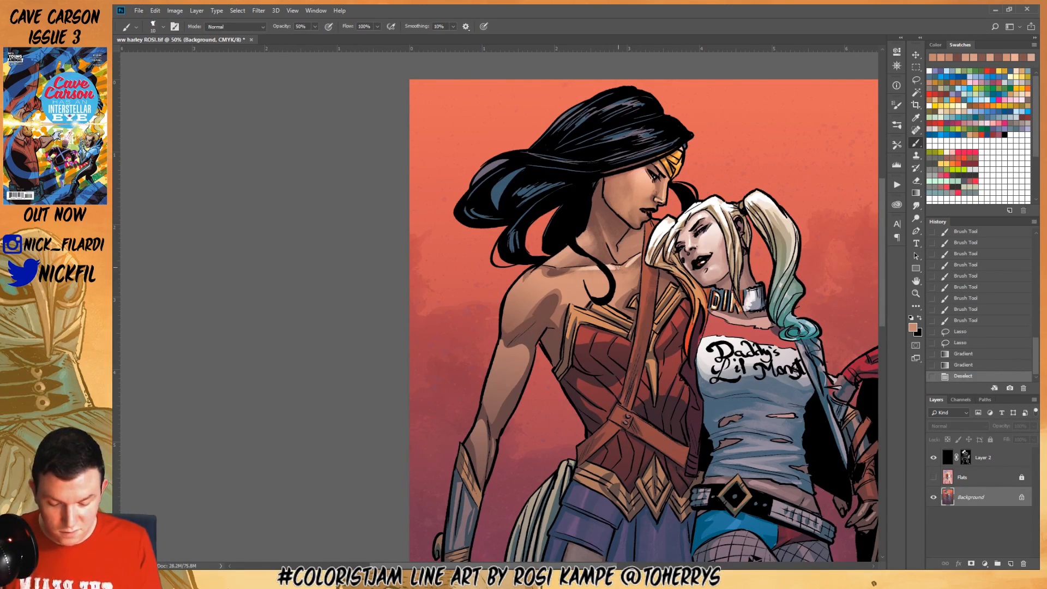
mouse_move(609, 266)
left_mouse_down()
mouse_move(626, 269)
mouse_move(601, 272)
mouse_move(637, 258)
left_mouse_up()
key("ctrl+z")
key("]")
key("]")
key("]")
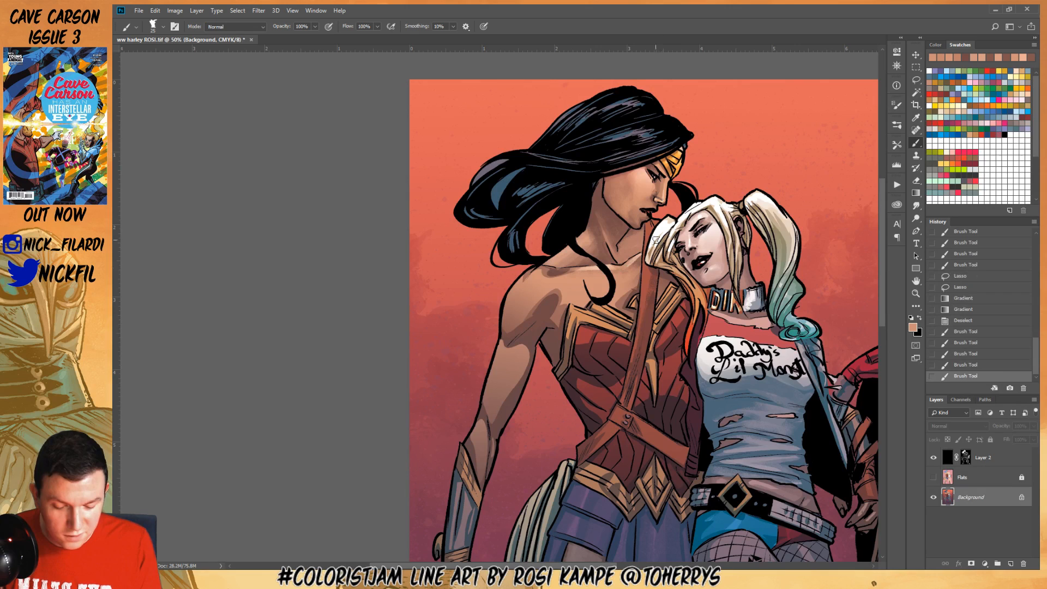
Touch up the hollow between neck and collarbone with a sampled shadow brown and a pale skin tone
left_click(637, 261, "alt")
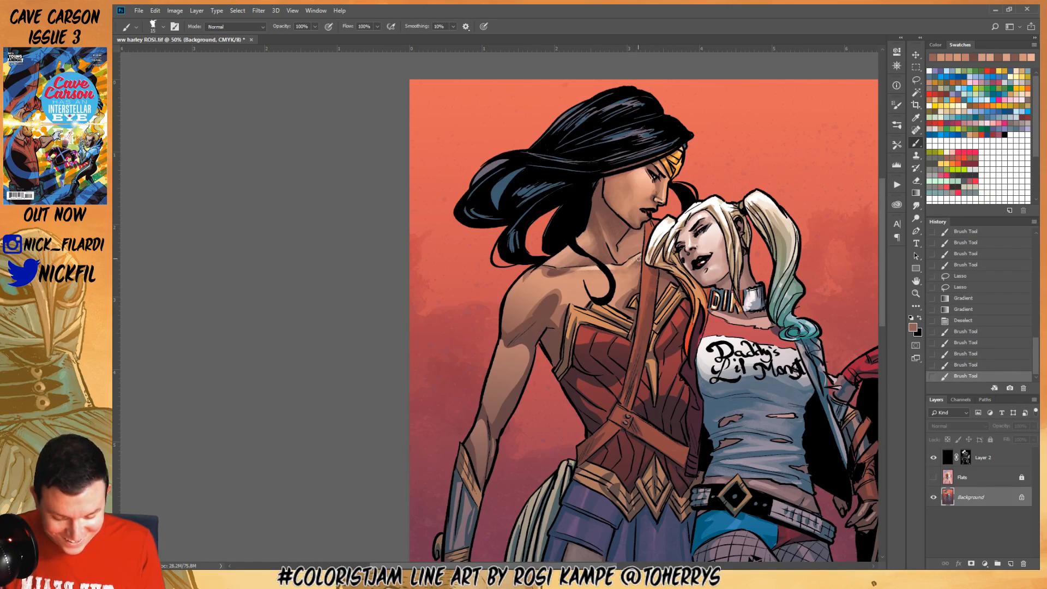
mouse_move(638, 259)
left_mouse_down()
mouse_move(619, 280)
mouse_move(567, 269)
mouse_move(611, 233)
mouse_move(617, 258)
mouse_move(585, 240)
mouse_move(563, 256)
left_mouse_up()
left_click(595, 263, "alt")
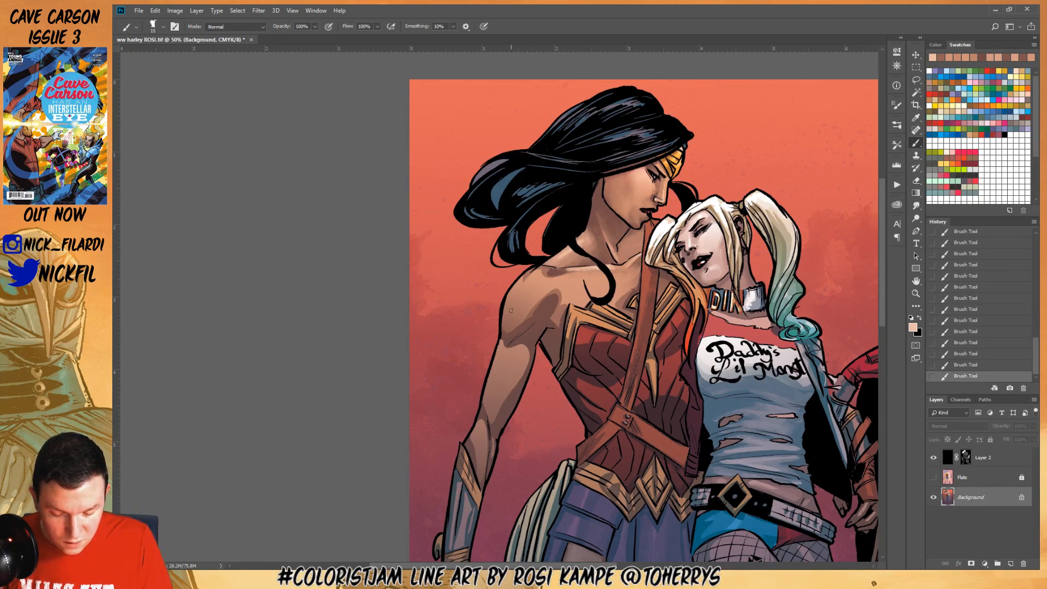
Rework the shadow on Wonder Woman's shoulder and upper chest, alternating a sampled shadow brown and a light skin tone
left_click(916, 295)
left_click(608, 346, "alt")
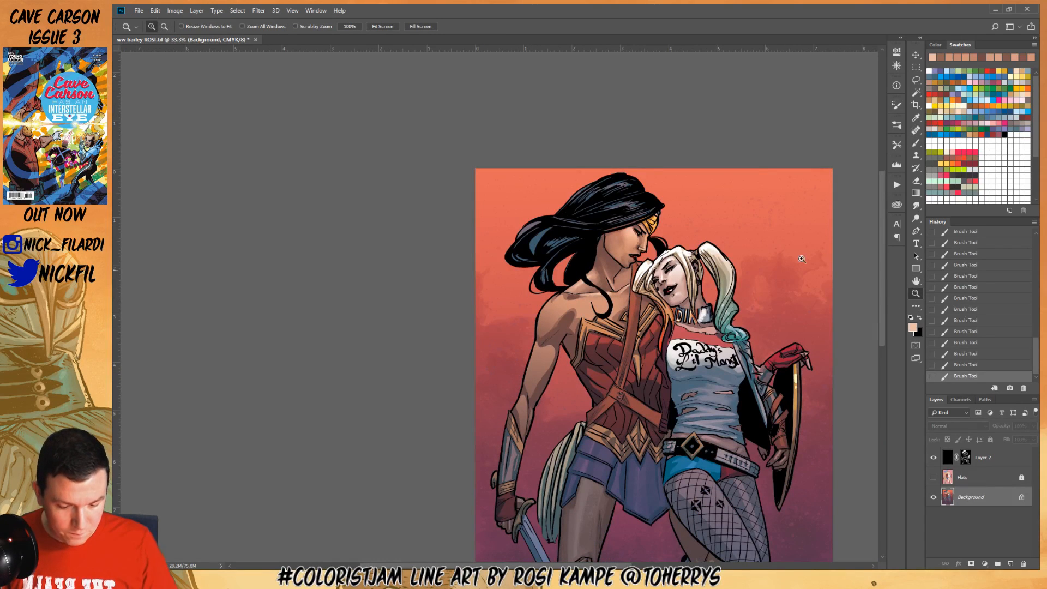
left_click(916, 80)
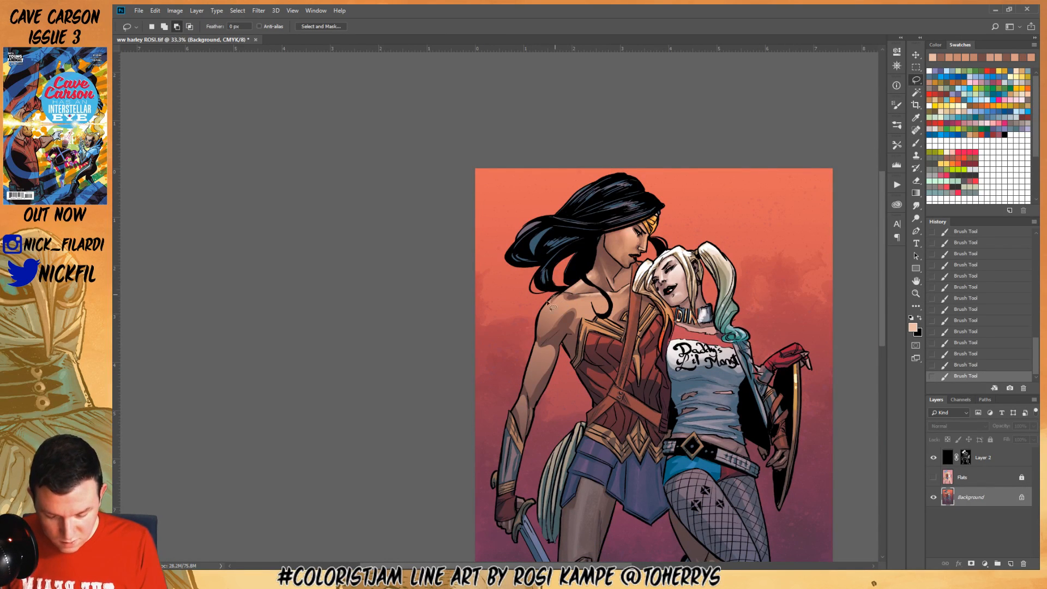
left_click(917, 143)
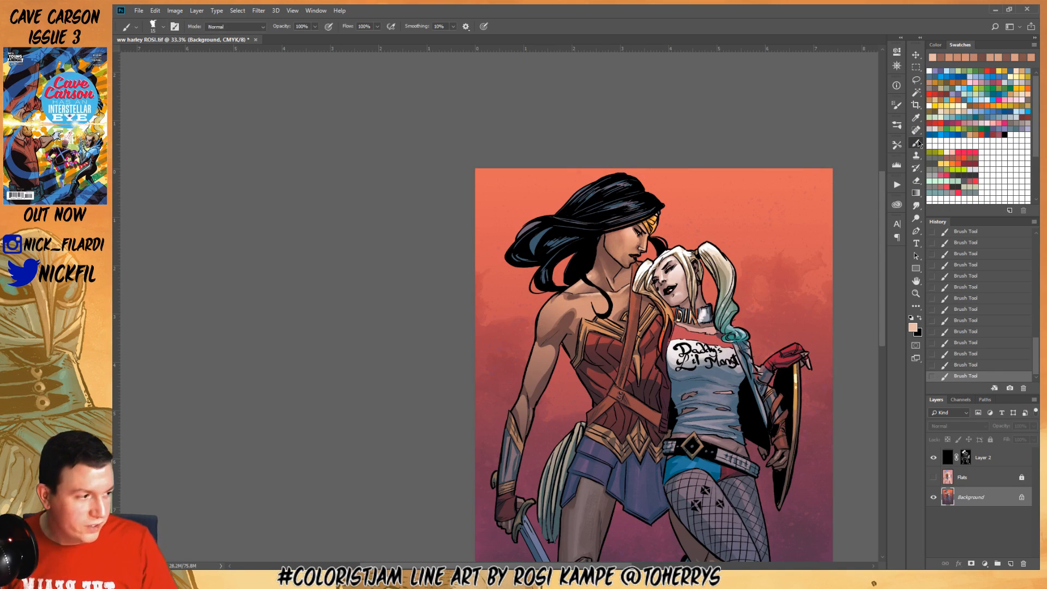
left_click(566, 319, "alt")
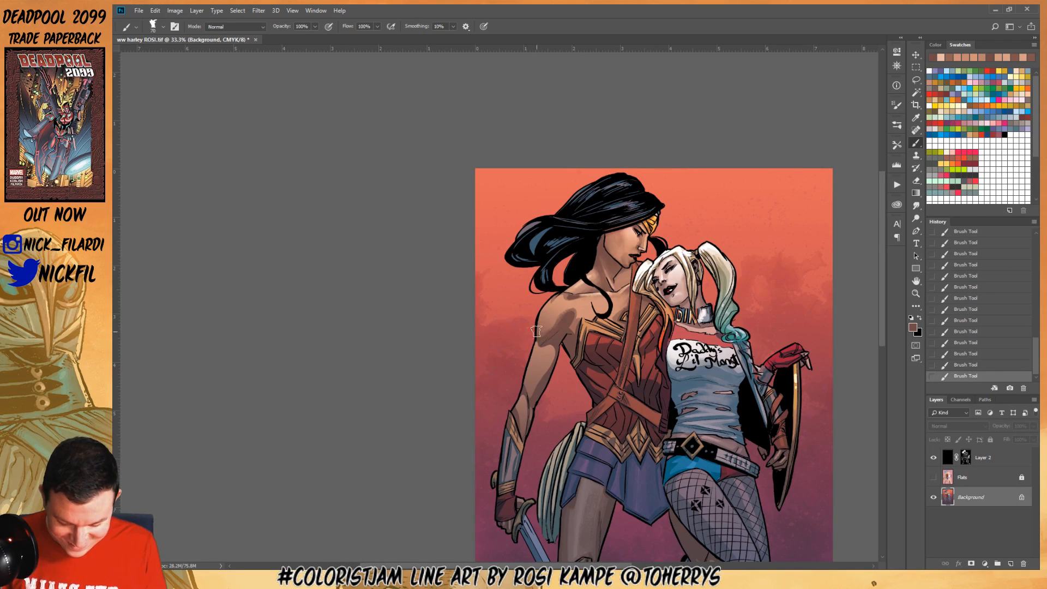
left_click(568, 307, "alt")
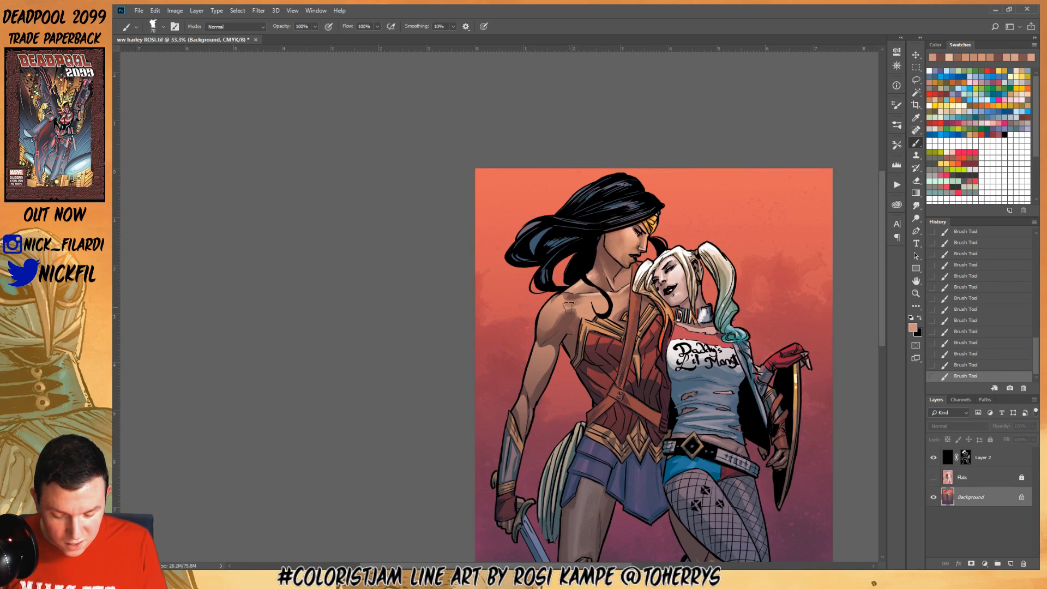
mouse_move(570, 308)
left_mouse_down()
mouse_move(552, 326)
mouse_move(571, 307)
mouse_move(554, 306)
mouse_move(543, 326)
mouse_move(544, 310)
mouse_move(541, 331)
mouse_move(577, 328)
left_mouse_up()
left_click(562, 333, "alt")
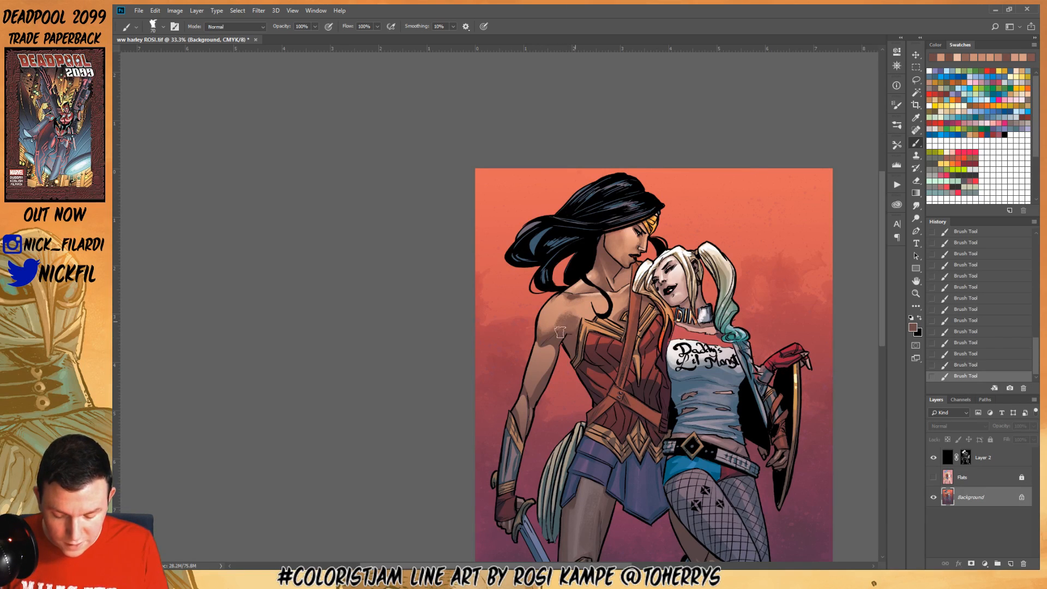
Undo the last collarbone stroke and paint light over the shoulder cap with a tan sampled from the upper chest
mouse_move(592, 293)
left_mouse_down()
mouse_move(585, 315)
mouse_move(561, 305)
mouse_move(573, 302)
left_mouse_up()
left_click(599, 291, "alt")
key("ctrl+z")
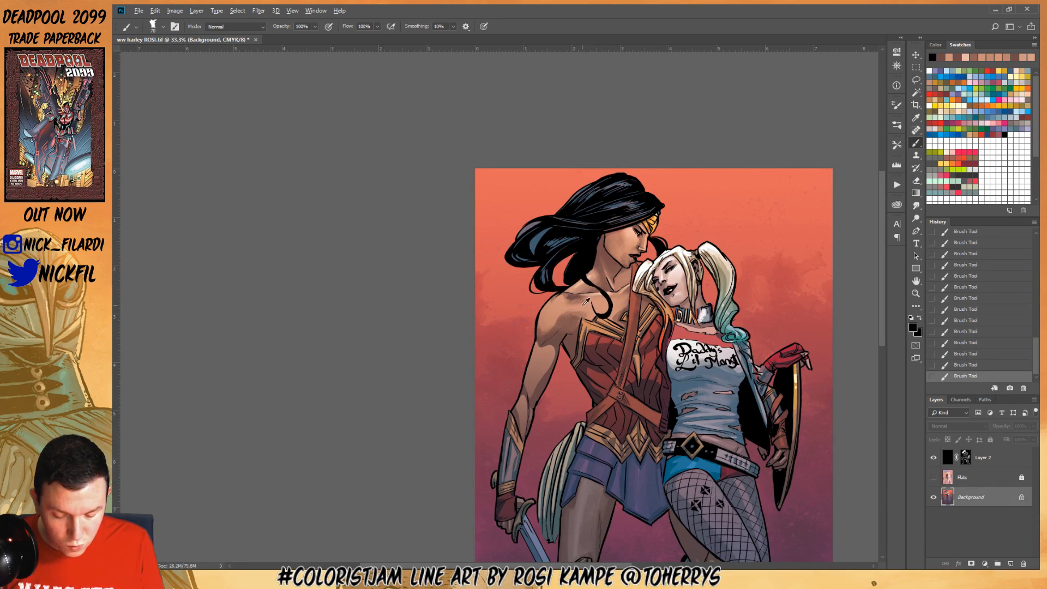
left_click(584, 303, "alt")
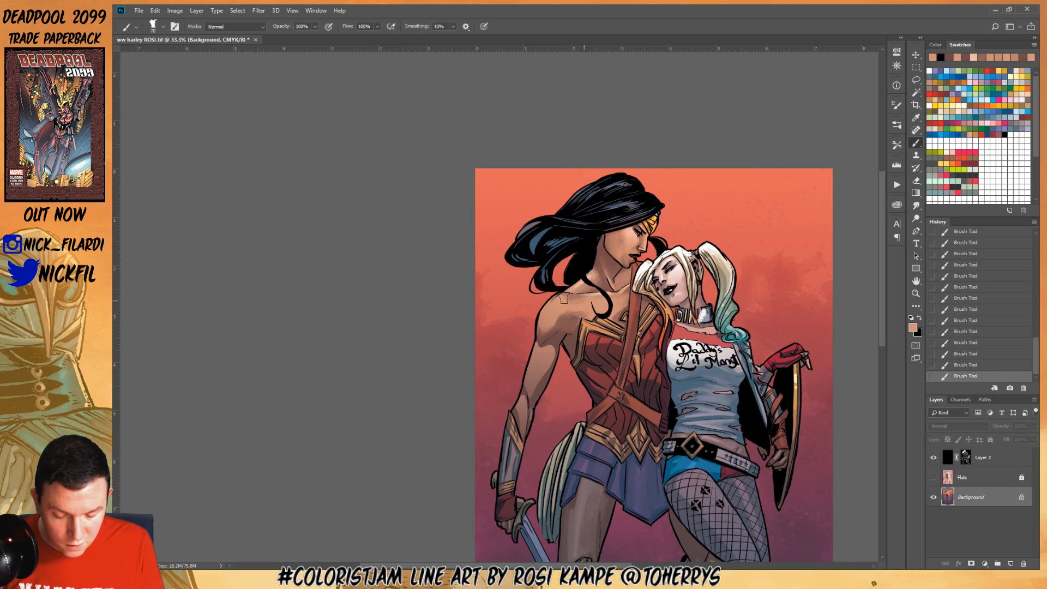
left_click_drag(541, 334, 567, 306)
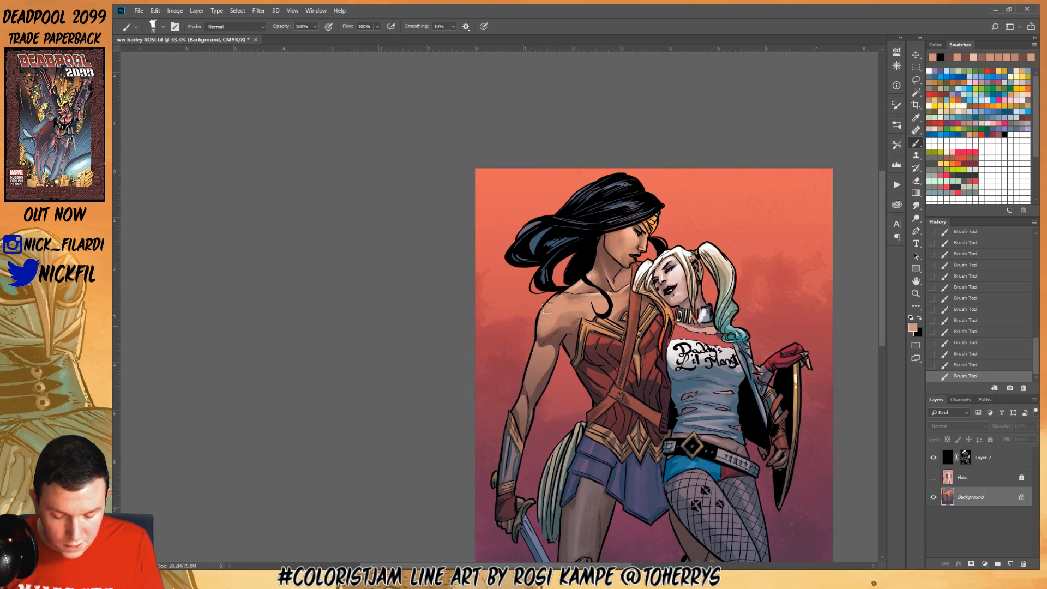
Blend the light and shadow on Wonder Woman's upper arm at 50% brush opacity with browns and tans sampled from the arm
left_click(544, 376, "alt")
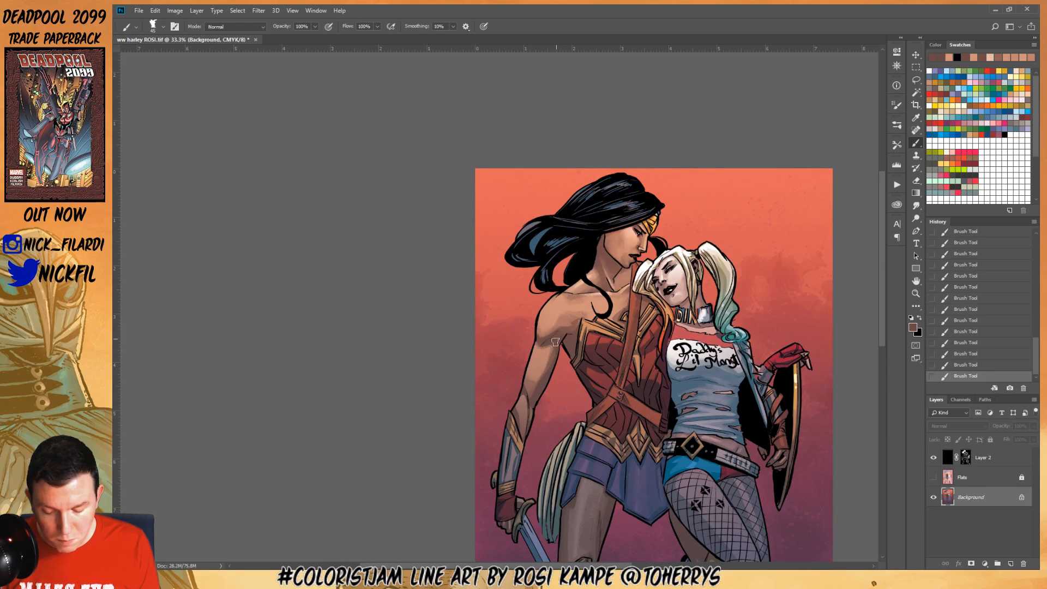
left_click(544, 359, "alt")
key("5")
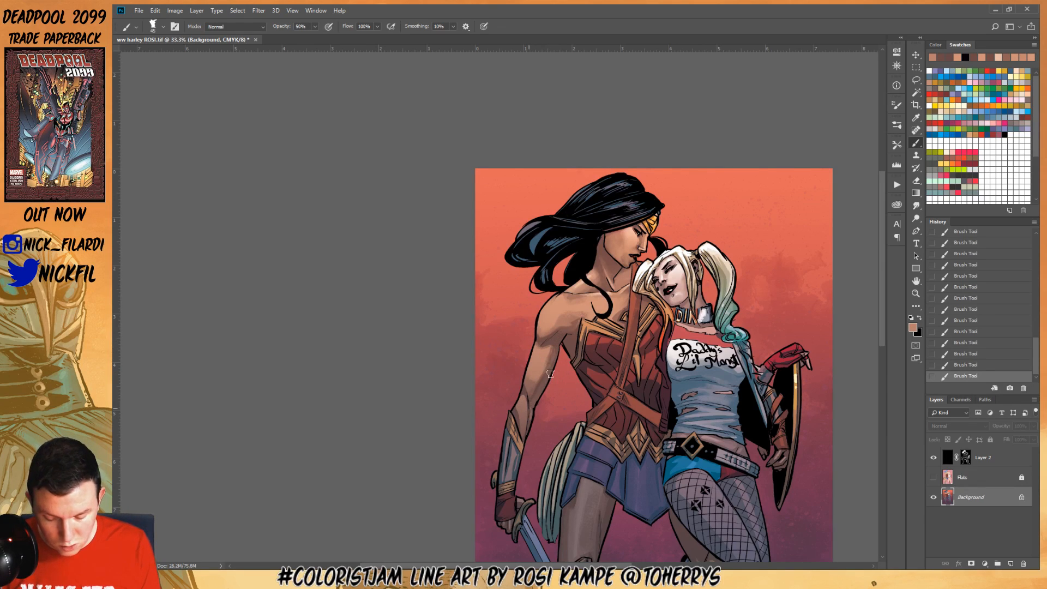
left_click(529, 387, "alt")
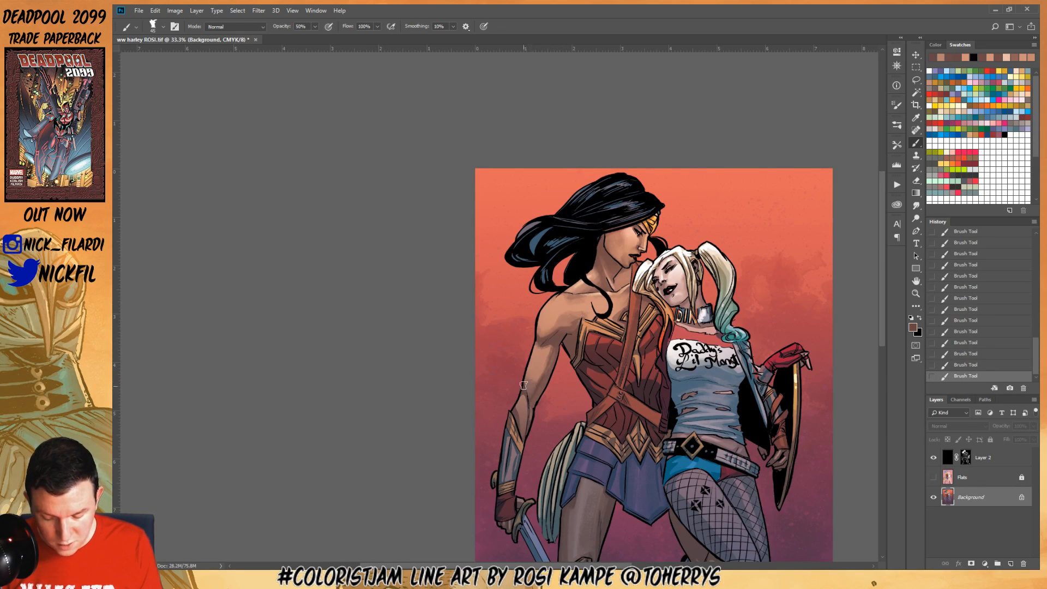
left_click(546, 349, "alt")
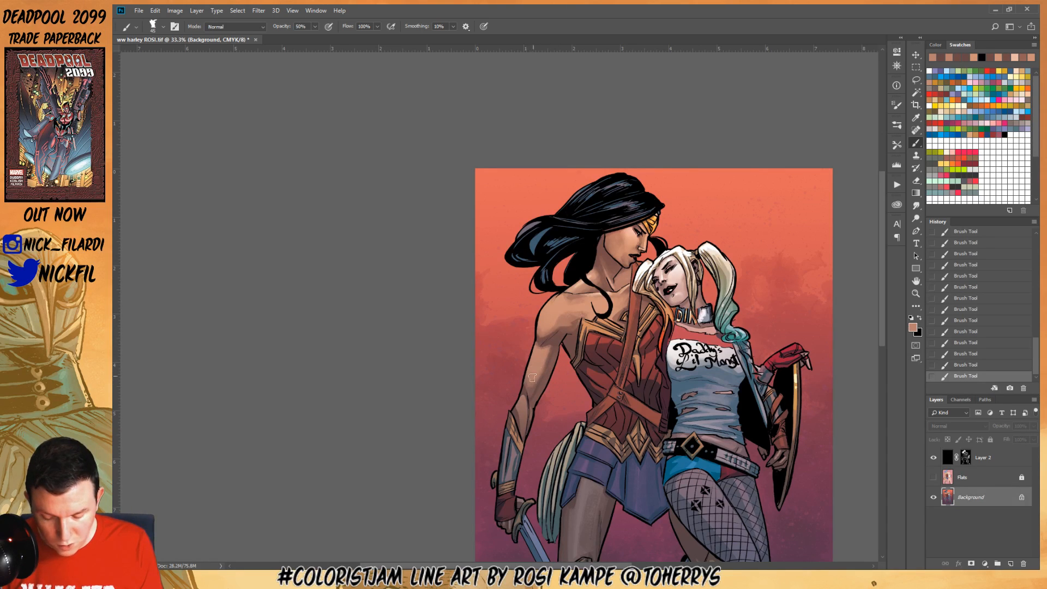
left_click(531, 361, "alt")
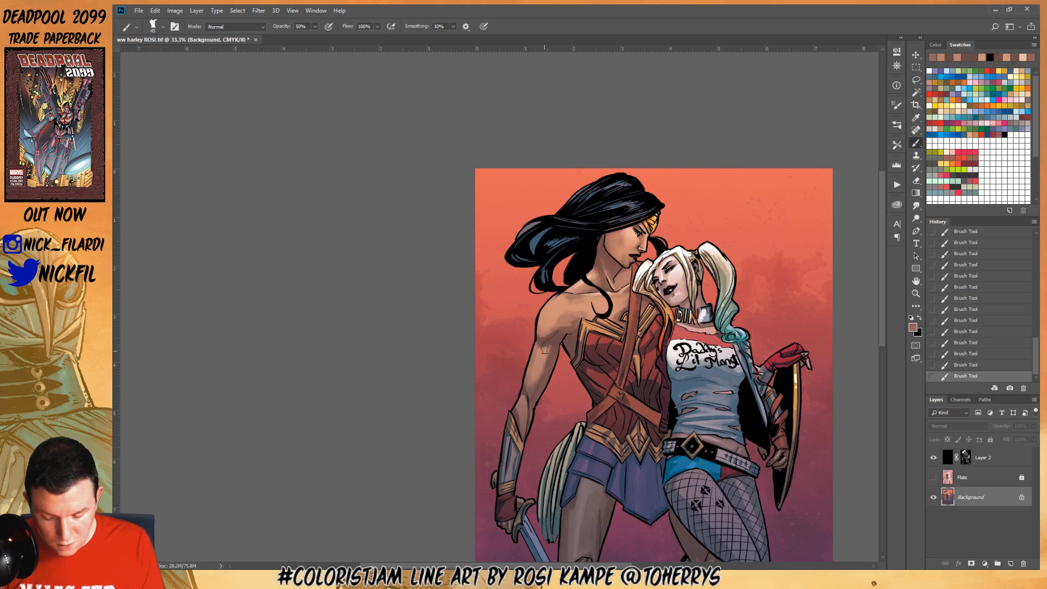
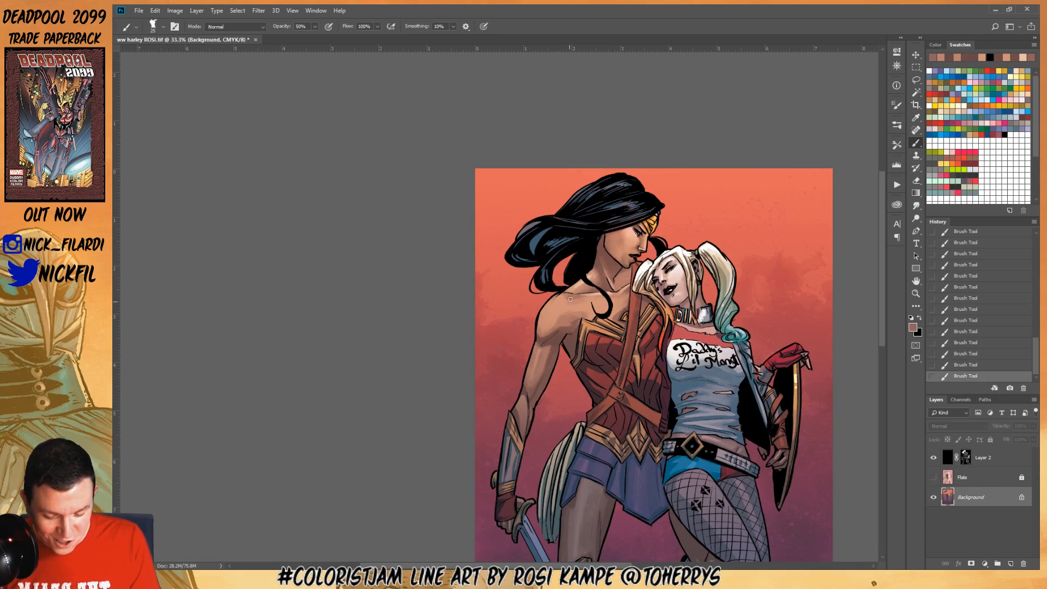
Refine the upper arm's muscle shading with a pale tone sampled beside the neck and mid and dark browns from the arm
left_click(587, 280, "alt")
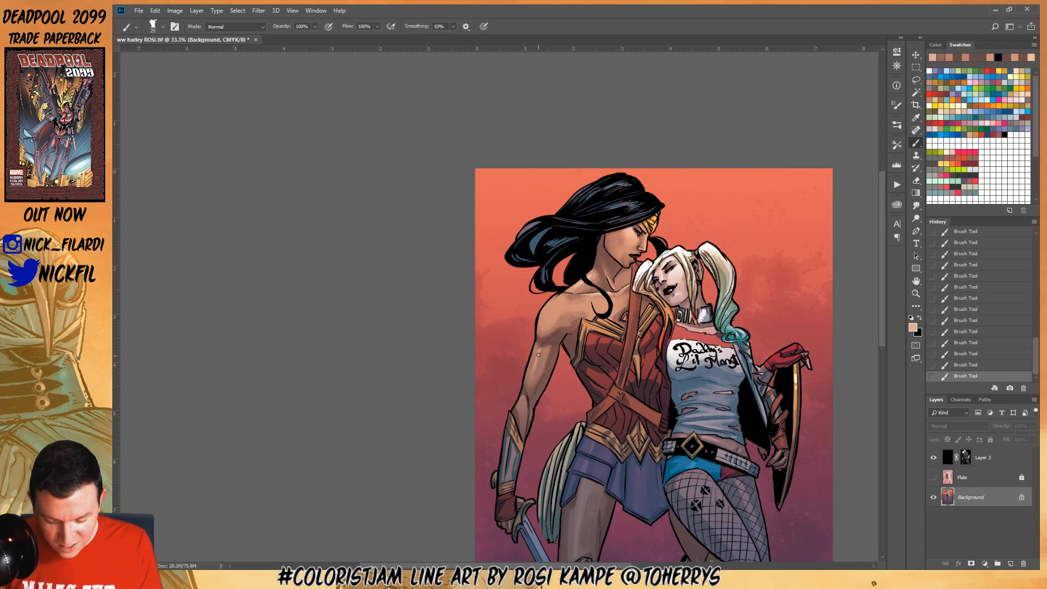
left_click(527, 386, "alt")
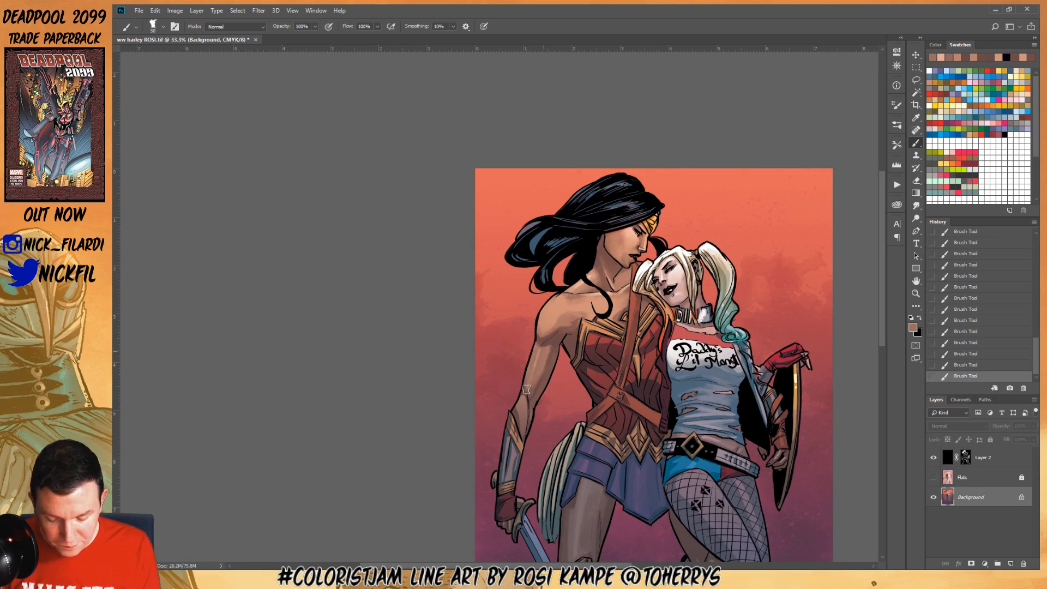
left_click(545, 330, "alt")
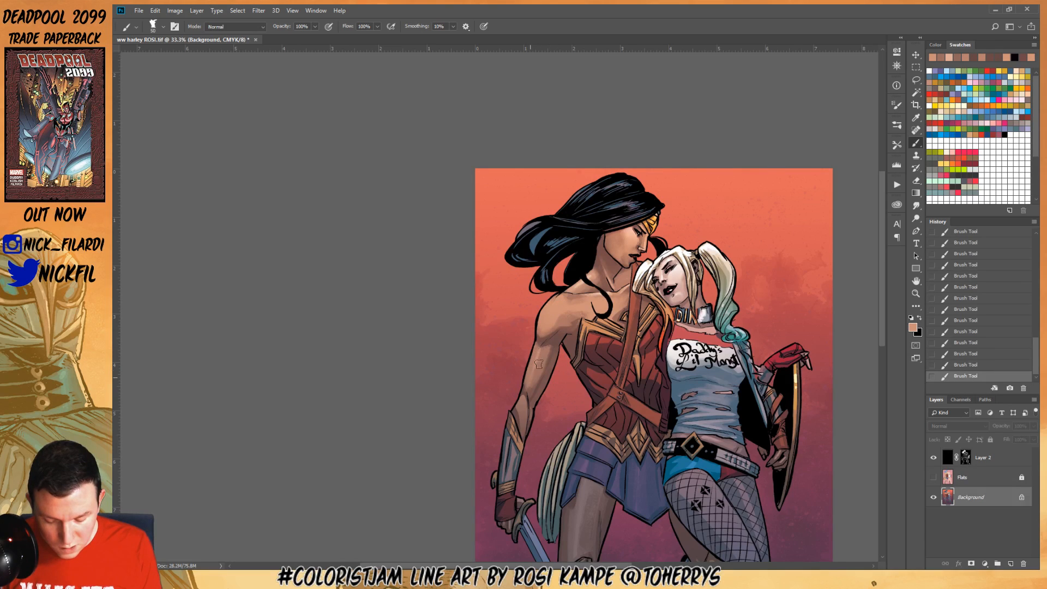
left_click(528, 385, "alt")
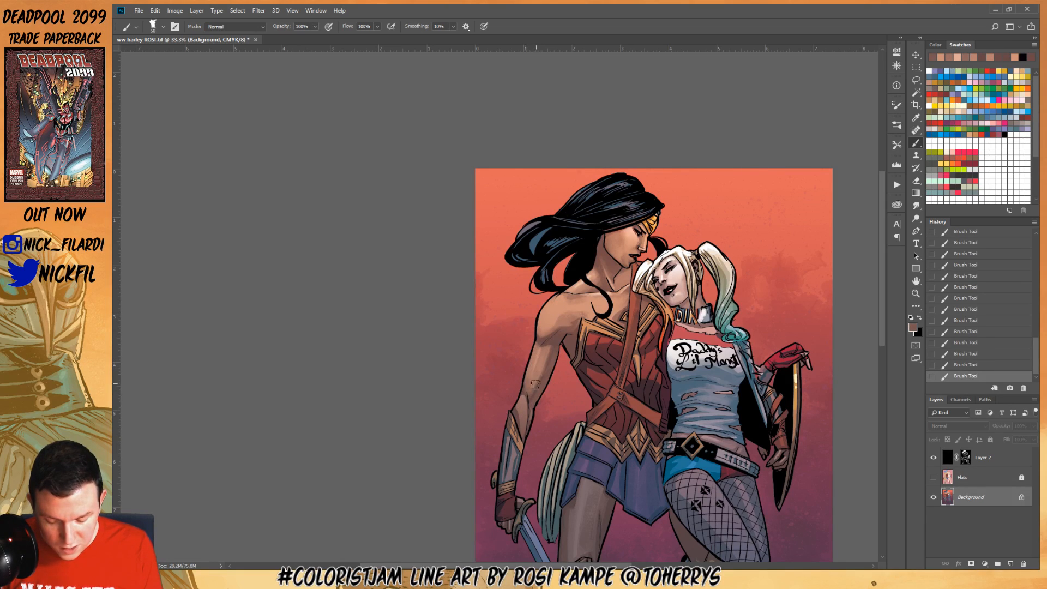
left_click(553, 355, "alt")
left_click(552, 340, "alt")
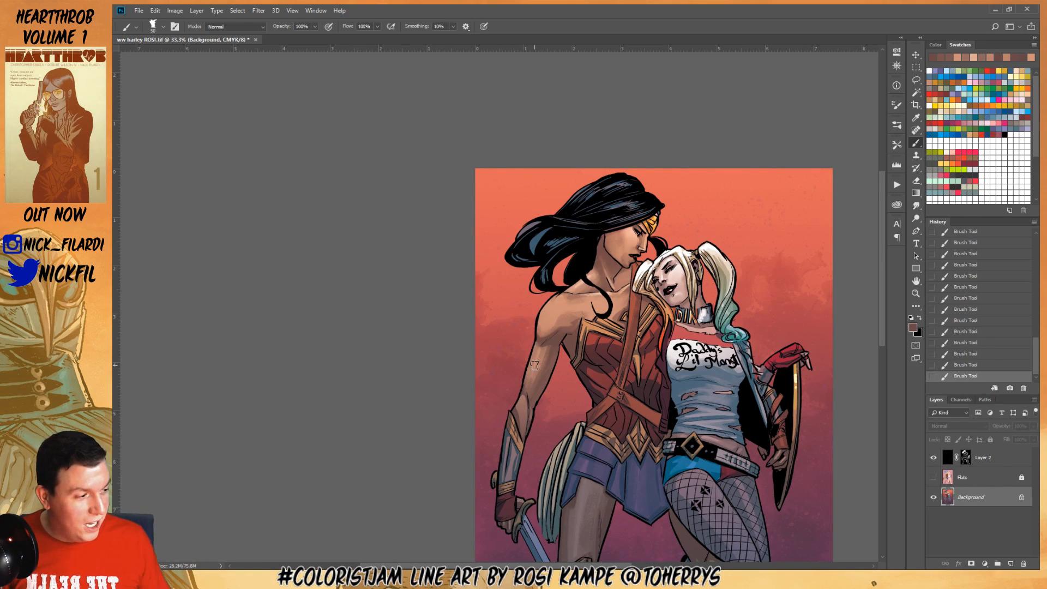
Smooth the transition between shoulder and upper arm with mid brown and tan tones sampled from the shoulder
left_click(561, 322, "alt")
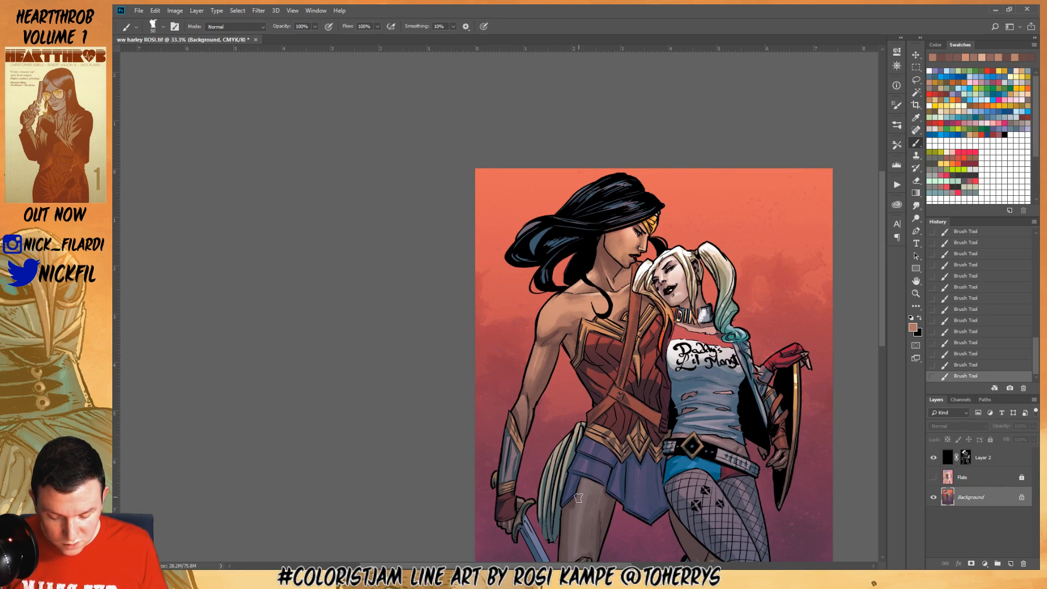
left_click(543, 334, "alt")
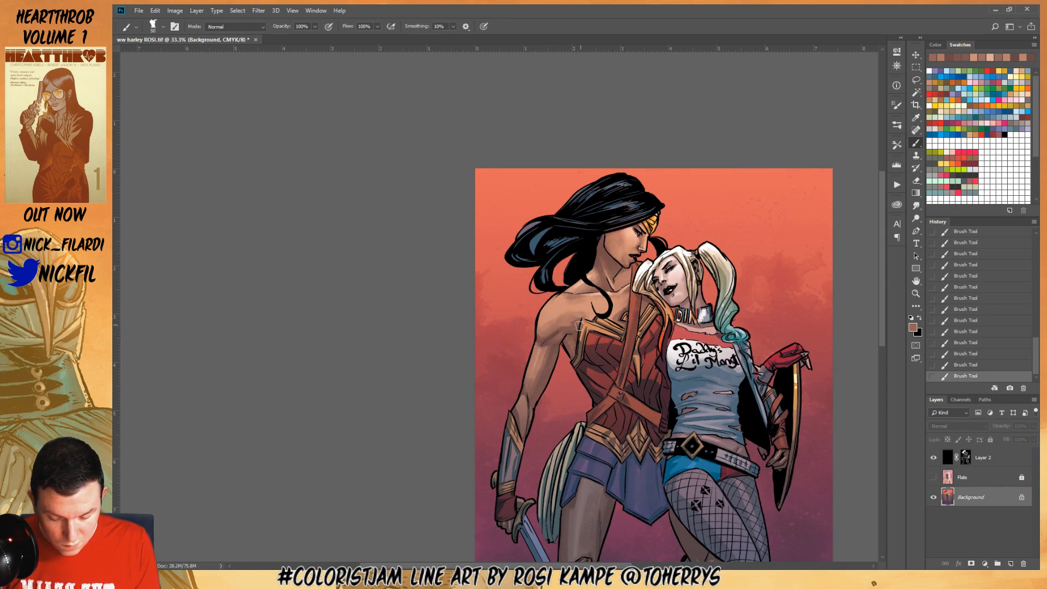
left_click(549, 322, "alt")
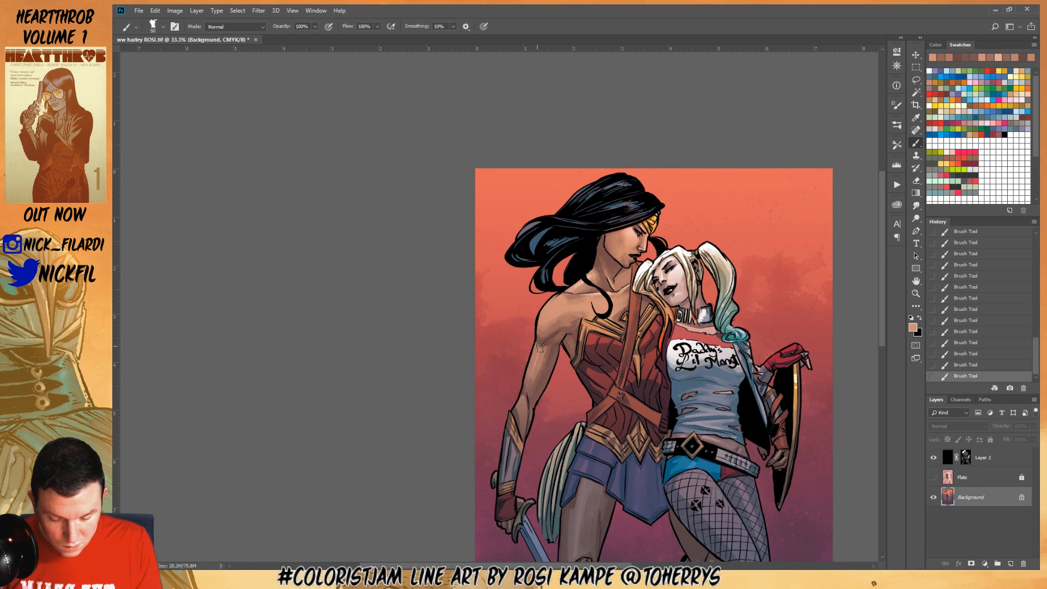
Lighten the top of the shoulder and the collarbone with sampled pale and light skin tones, using an enlarged brush
left_click(582, 282, "alt")
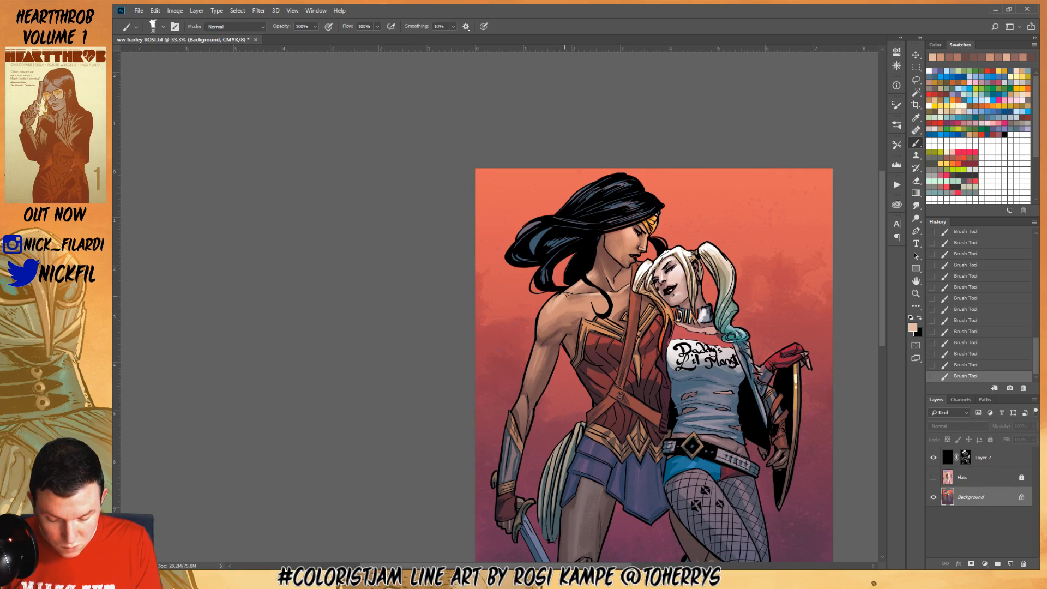
left_click(577, 295, "alt")
key("]")
key("]")
key("]")
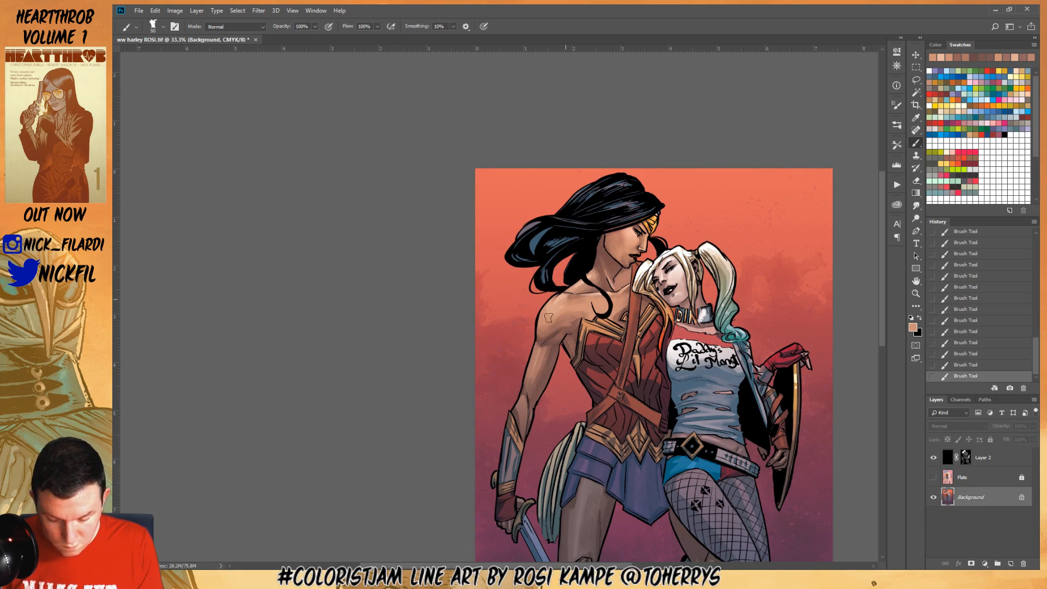
left_click(559, 300, "alt")
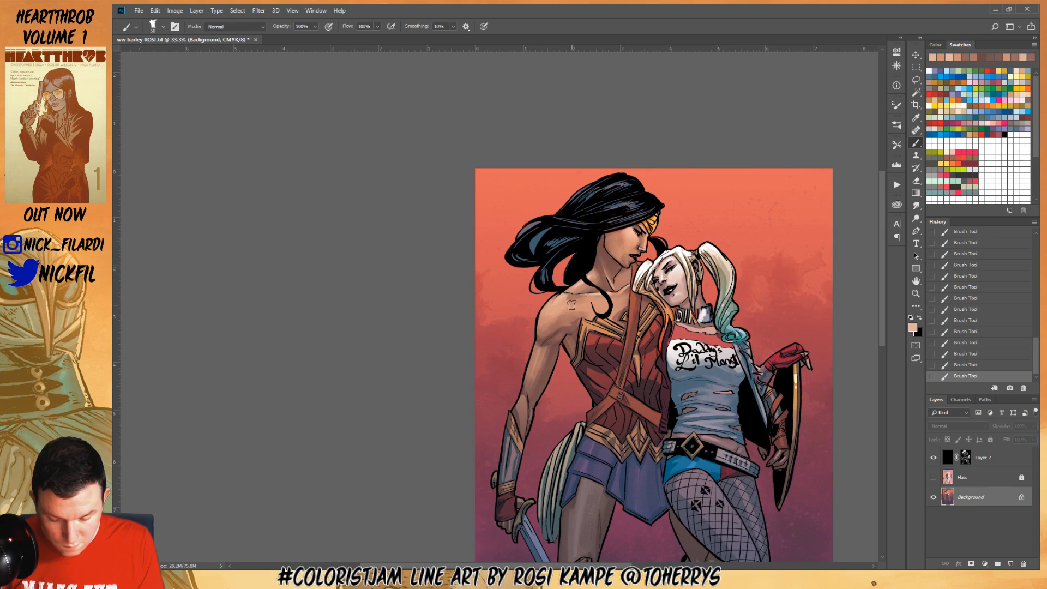
left_click(551, 321, "alt")
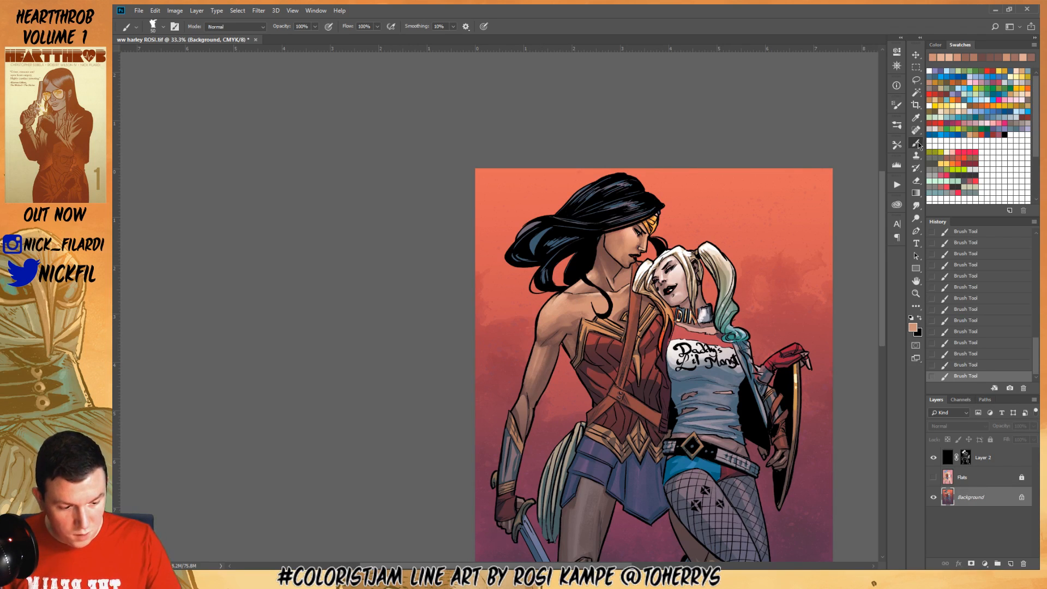
Add highlights along the shoulder, collarbone and neck with the Pencil tool in Screen mode, using a sampled pale skin tone
left_click(583, 284, "alt")
left_click(921, 142, "alt")
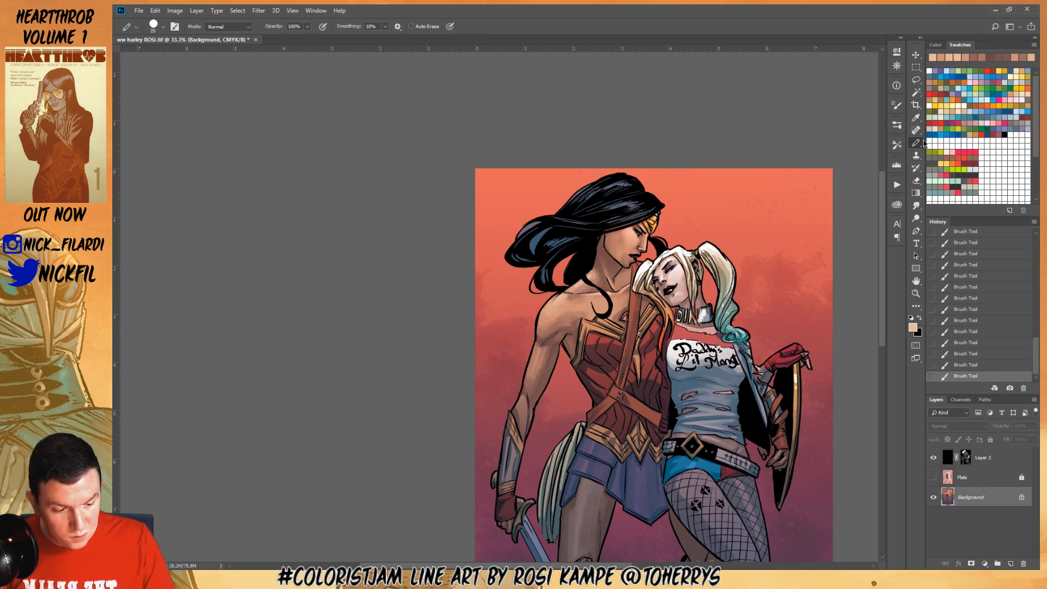
left_click(605, 261, "alt")
left_click(229, 26)
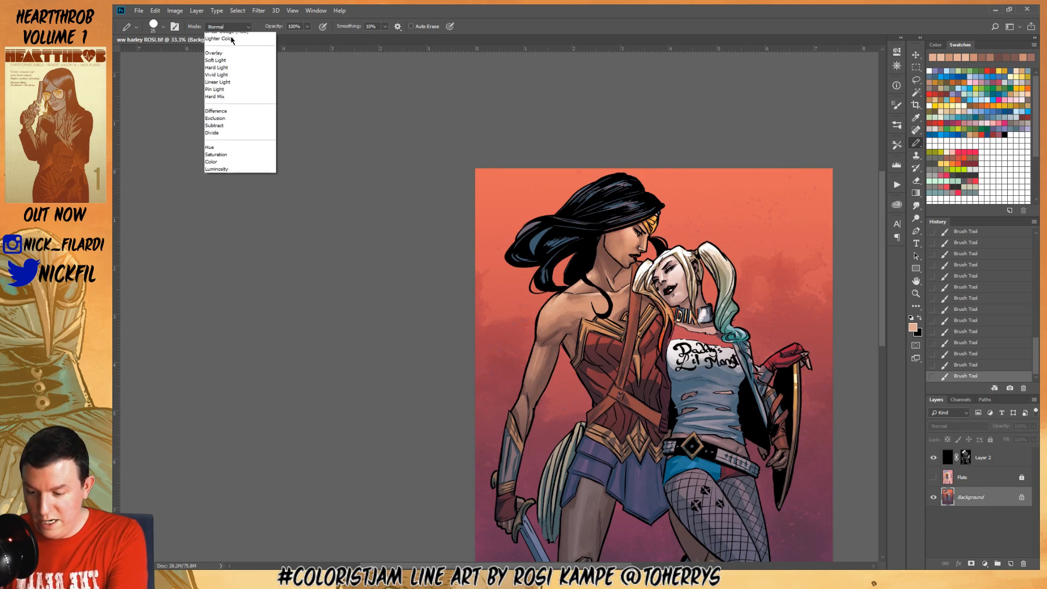
left_click(243, 127)
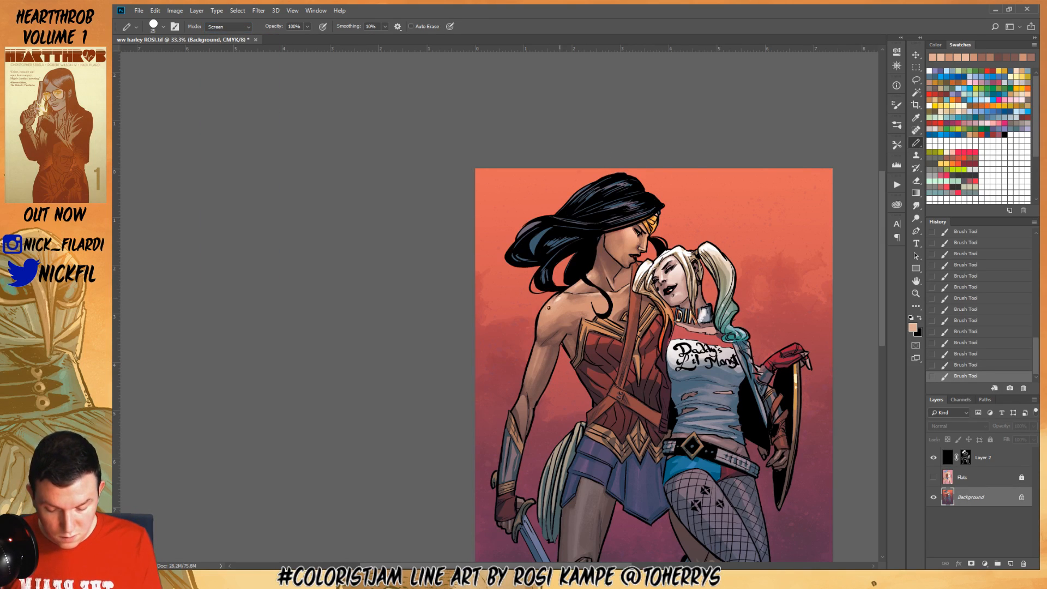
left_click_drag(549, 308, 563, 302)
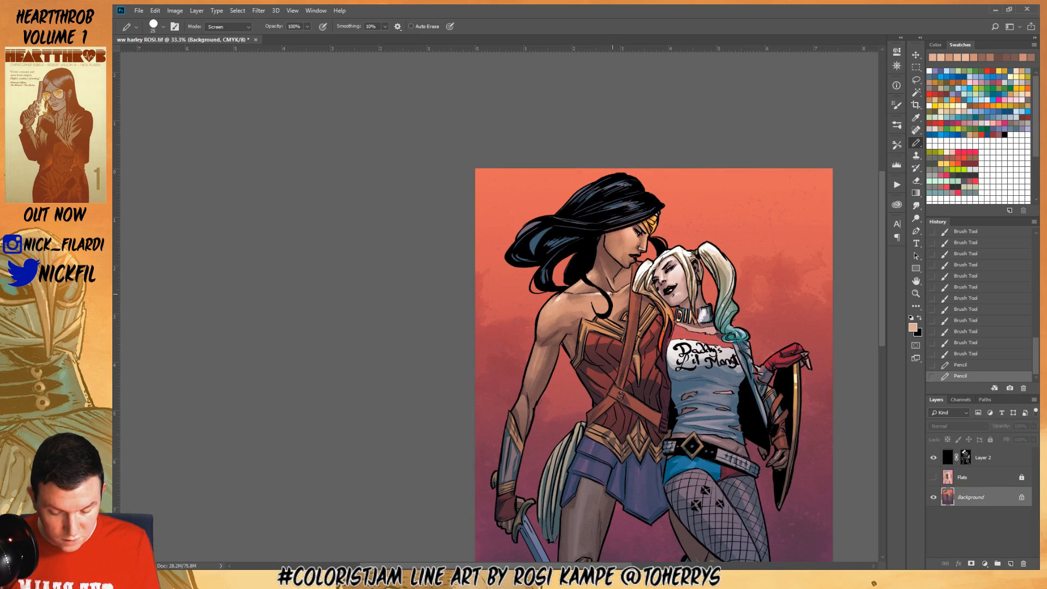
mouse_move(623, 288)
left_mouse_down()
mouse_move(586, 292)
mouse_move(599, 262)
left_mouse_up()
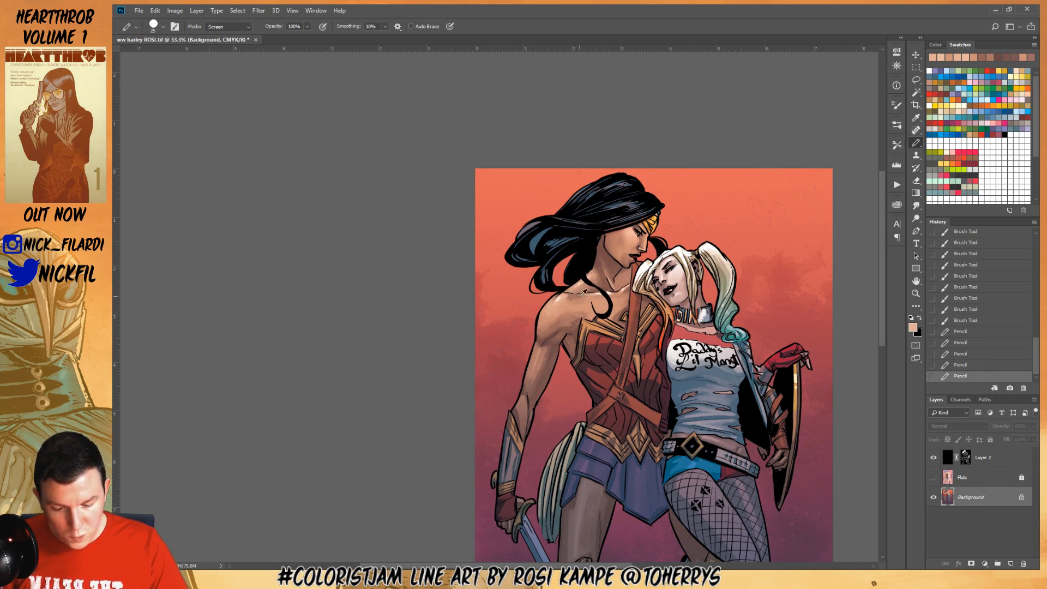
left_click(620, 271, "alt")
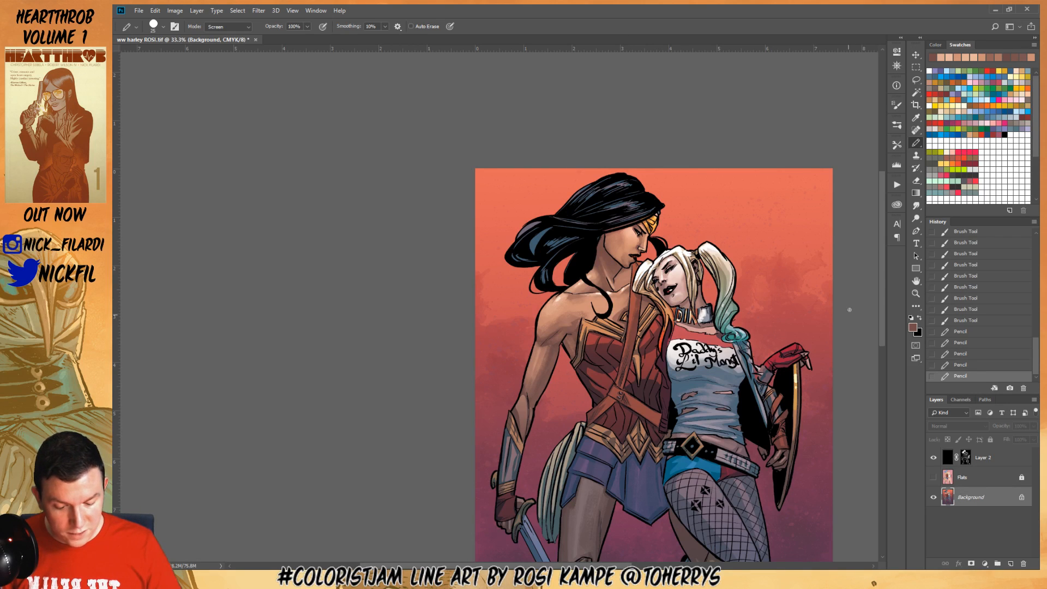
Review the whole illustration at 16.7% zoom to judge the rendered skin against the rest of the figures
key("z")
left_click(649, 388, "alt")
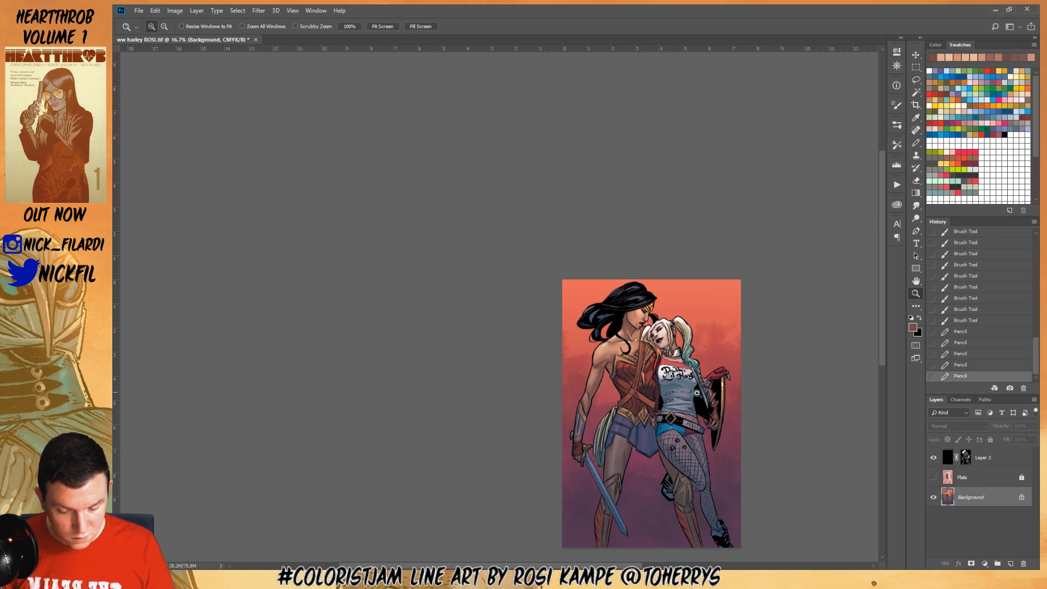
left_click(648, 384)
left_click(620, 388, "alt")
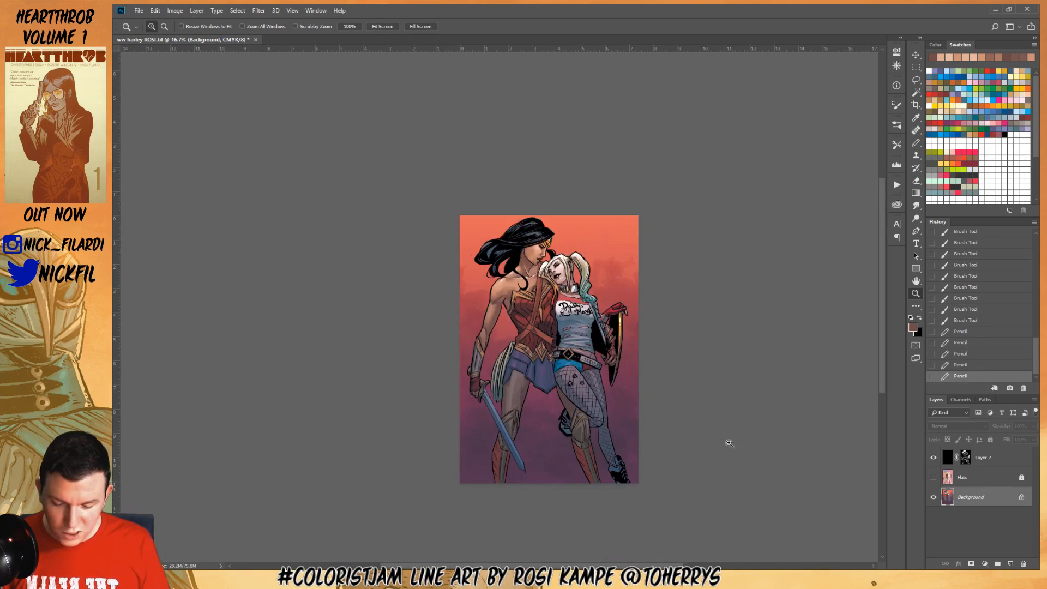
Refine the shading around Wonder Woman's collarbone and upper chest using the Pencil tool in Normal mode
left_click(514, 278)
left_click(529, 307)
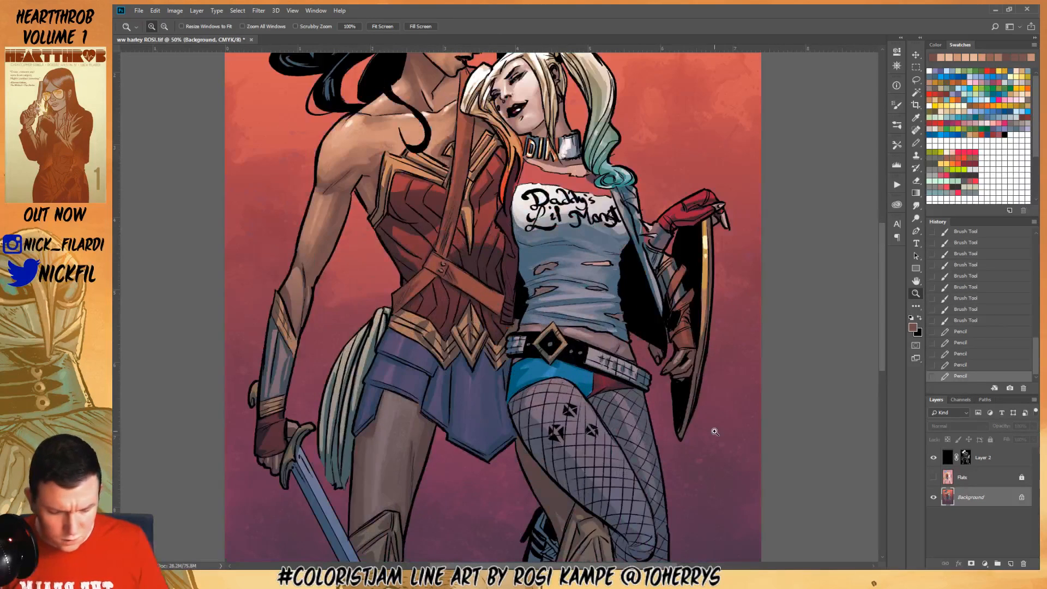
key("h")
left_click_drag(442, 171, 568, 463)
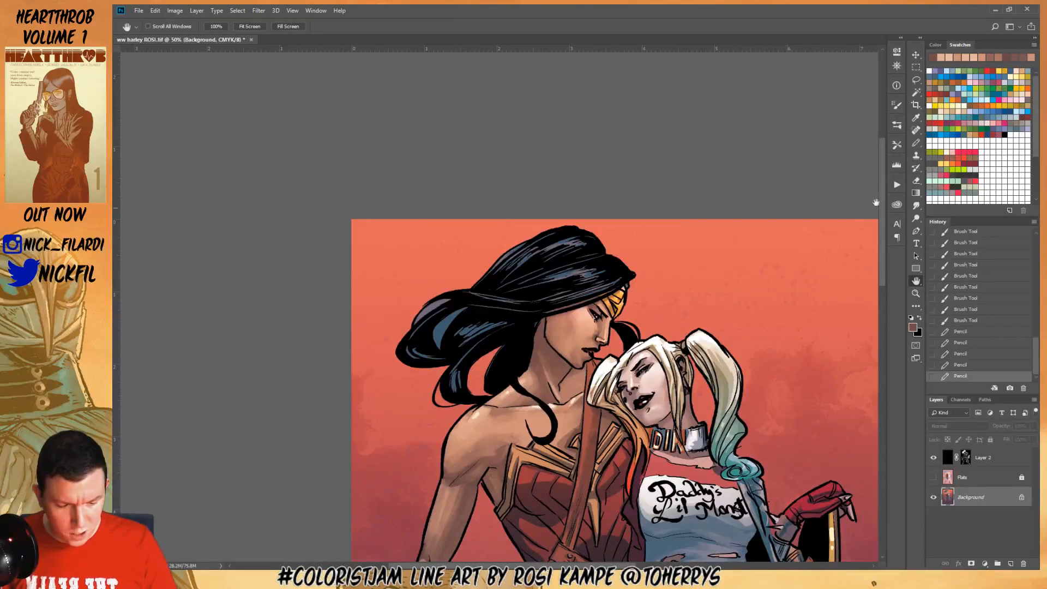
left_click_drag(655, 397, 659, 296)
left_click(916, 142)
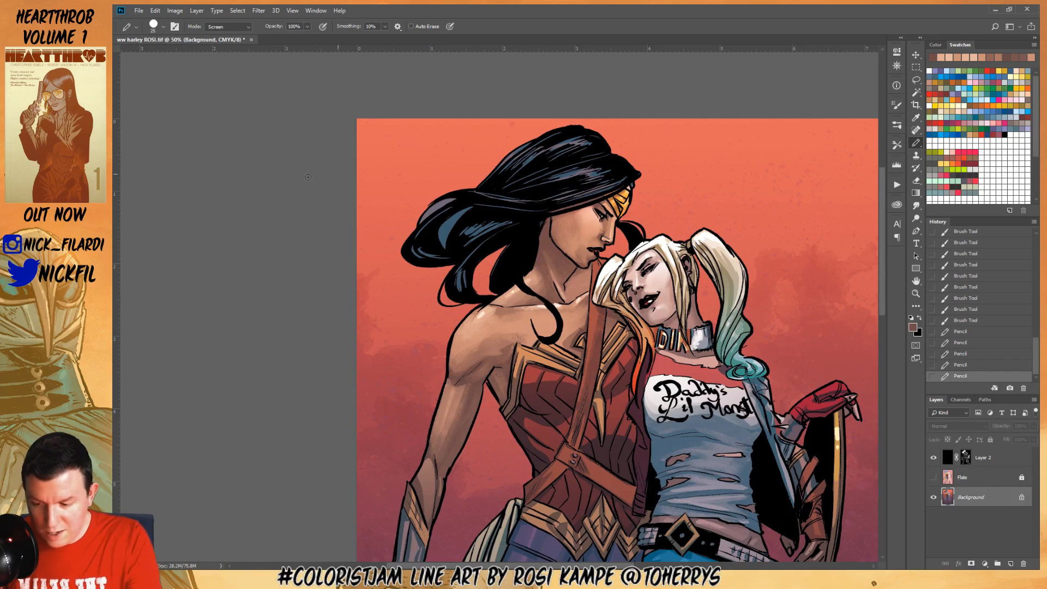
left_click(228, 26)
left_click(223, 39)
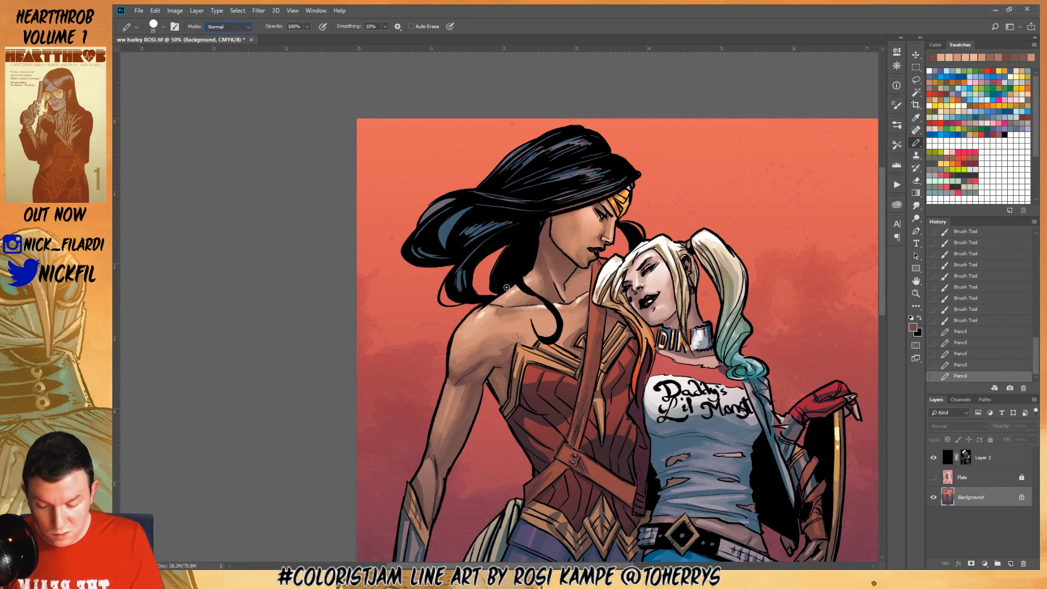
mouse_move(528, 302)
left_mouse_down()
mouse_move(576, 295)
mouse_move(582, 317)
mouse_move(518, 305)
mouse_move(578, 291)
mouse_move(572, 361)
mouse_move(535, 305)
mouse_move(551, 339)
left_mouse_up()
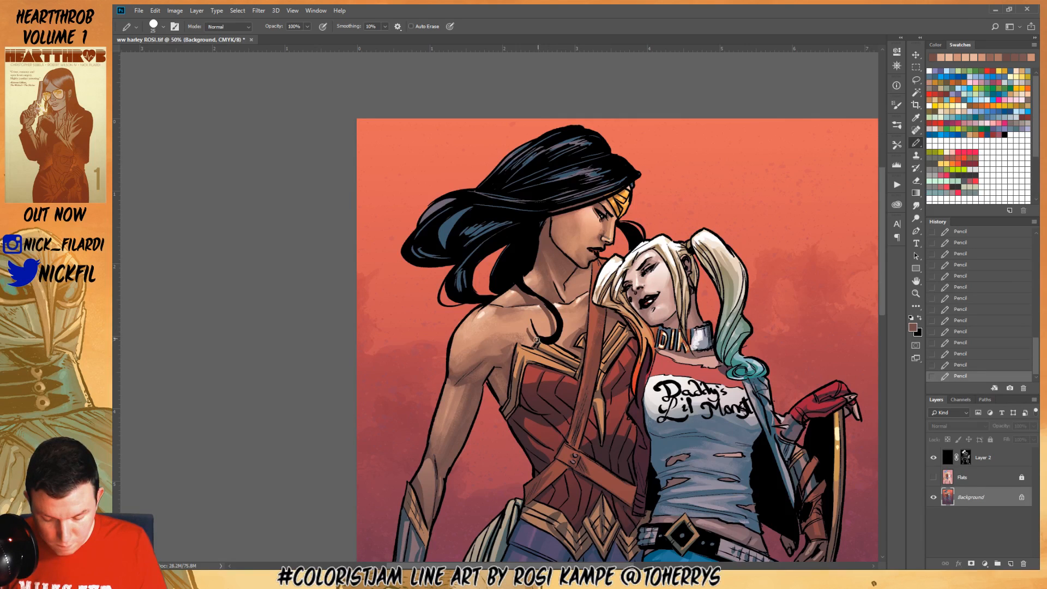
Choose a textured brush preset in Normal mode and dab brown shading onto Wonder Woman's forearm near the elbow
key("z")
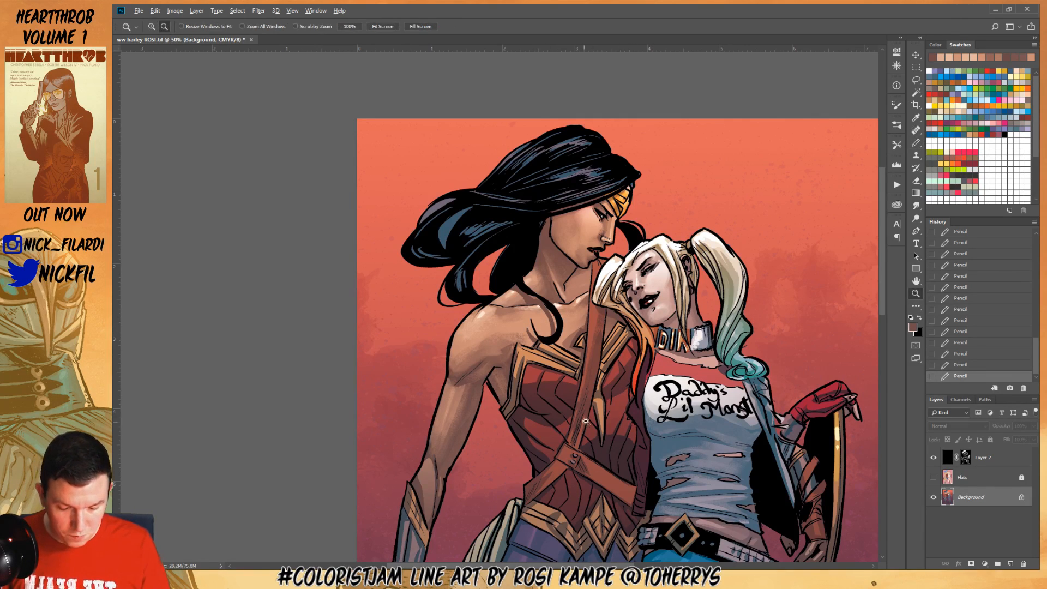
left_click(595, 420, "alt")
left_click(916, 280)
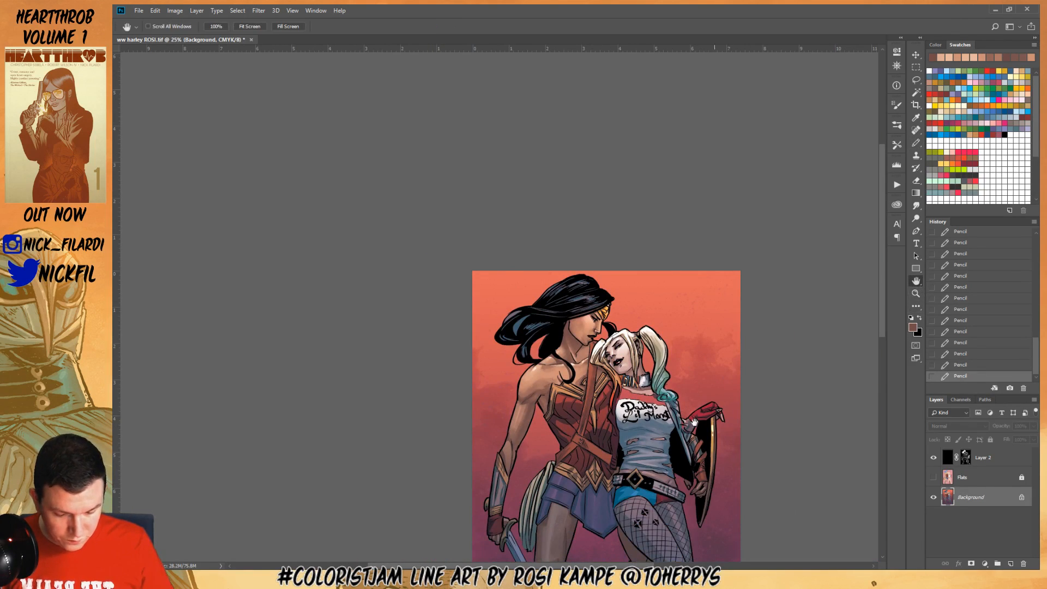
left_click_drag(638, 440, 621, 296)
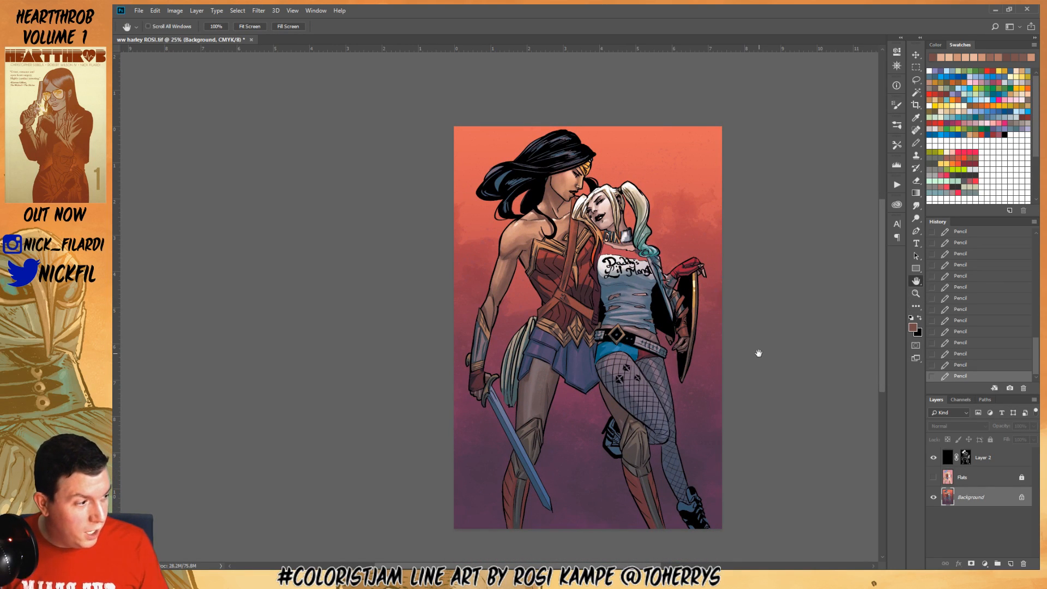
left_click(916, 143)
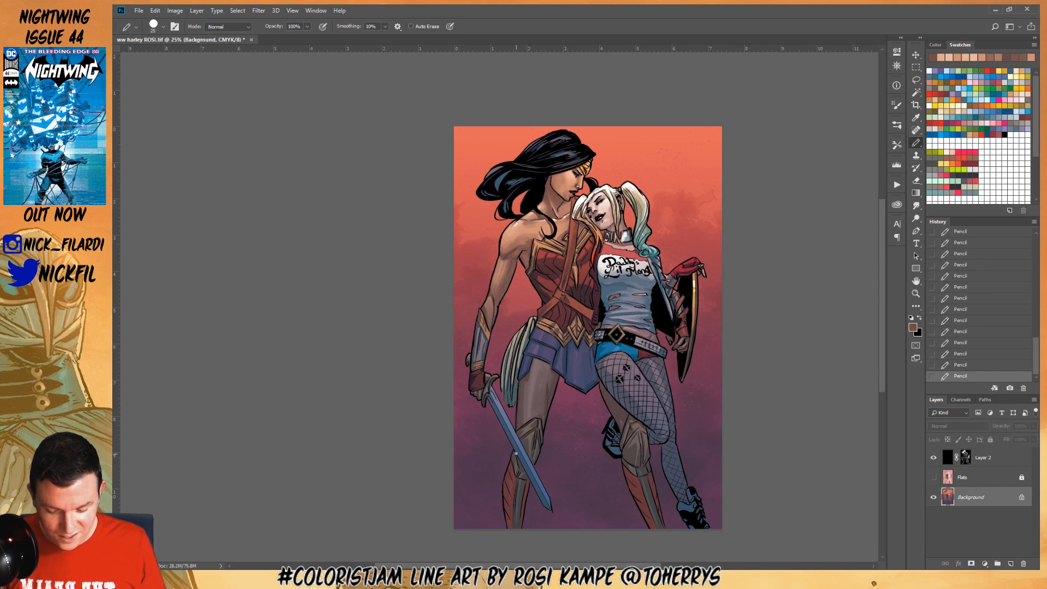
left_click(227, 26)
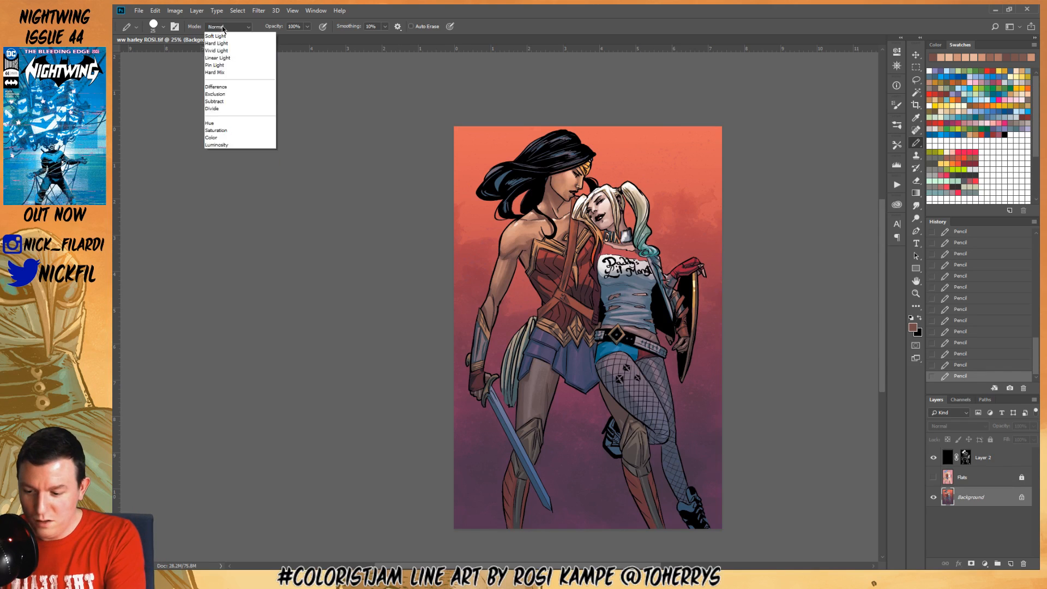
left_click(213, 36)
left_click(155, 27)
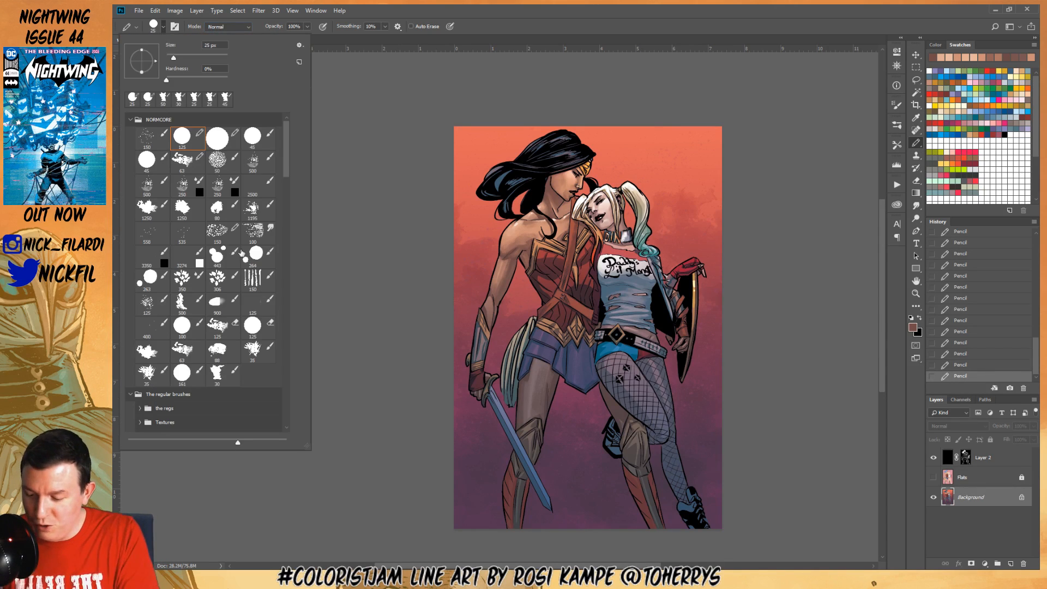
left_click(217, 375)
left_click(434, 437)
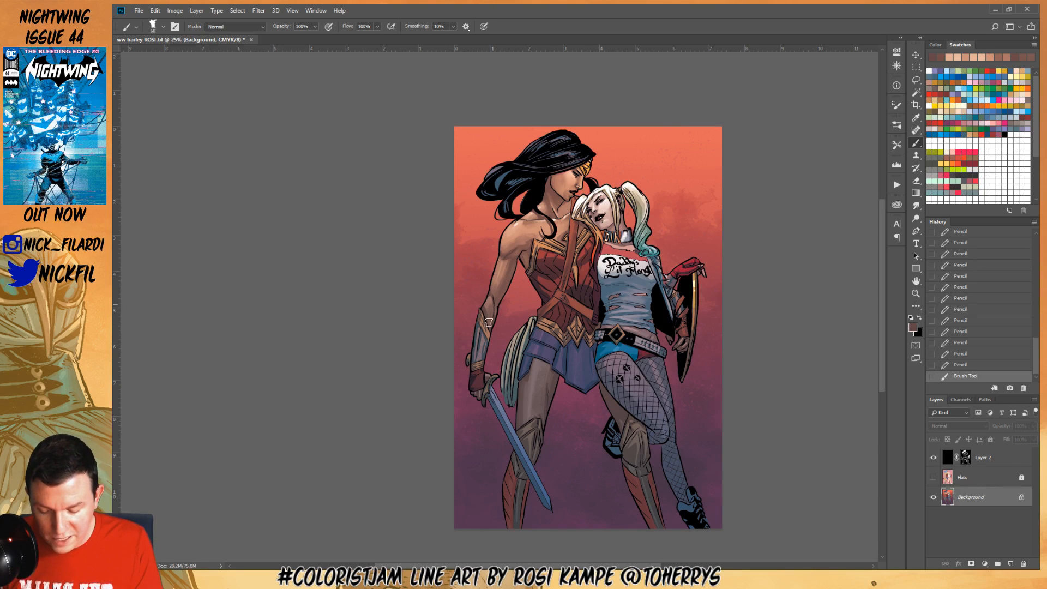
left_click(486, 324)
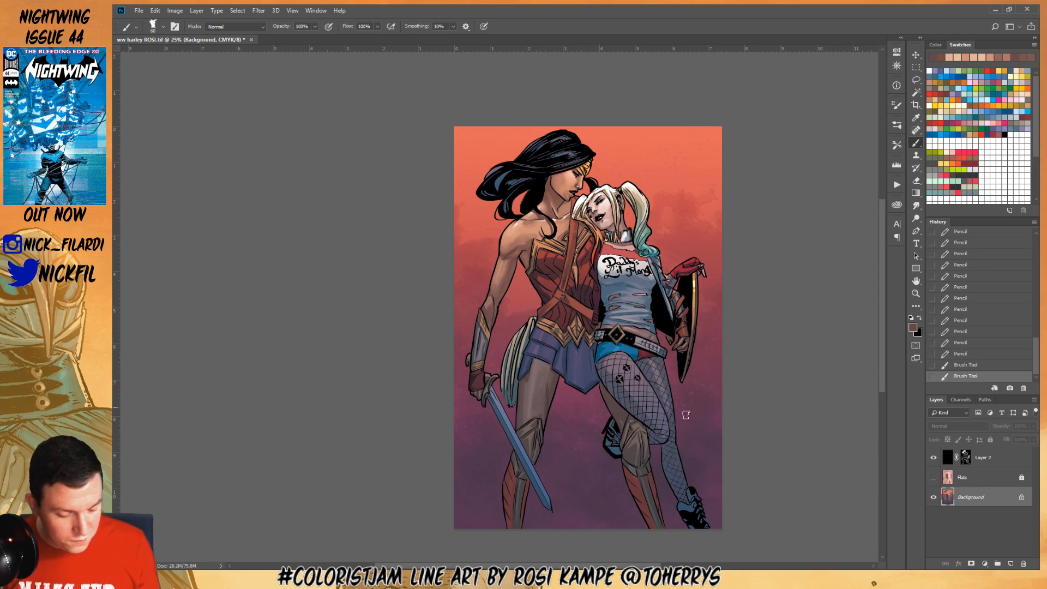
Select Wonder Woman's skin areas with the Magic Wand on the Flats layer, then make the Background layer active for painting
left_click(972, 479)
key("w")
left_click(506, 303)
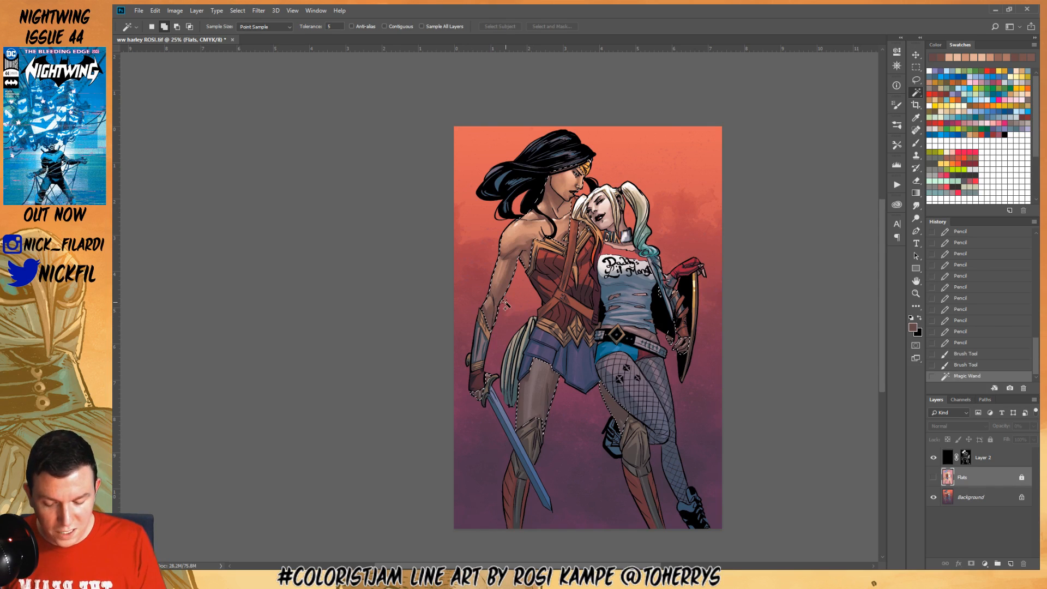
key("b")
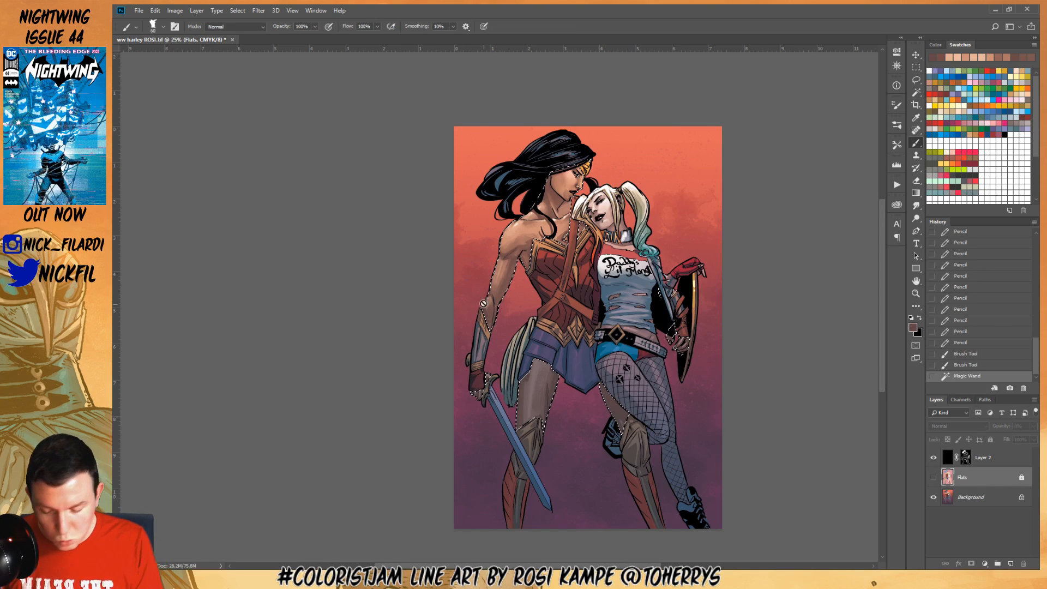
left_click(483, 305)
left_click(566, 215)
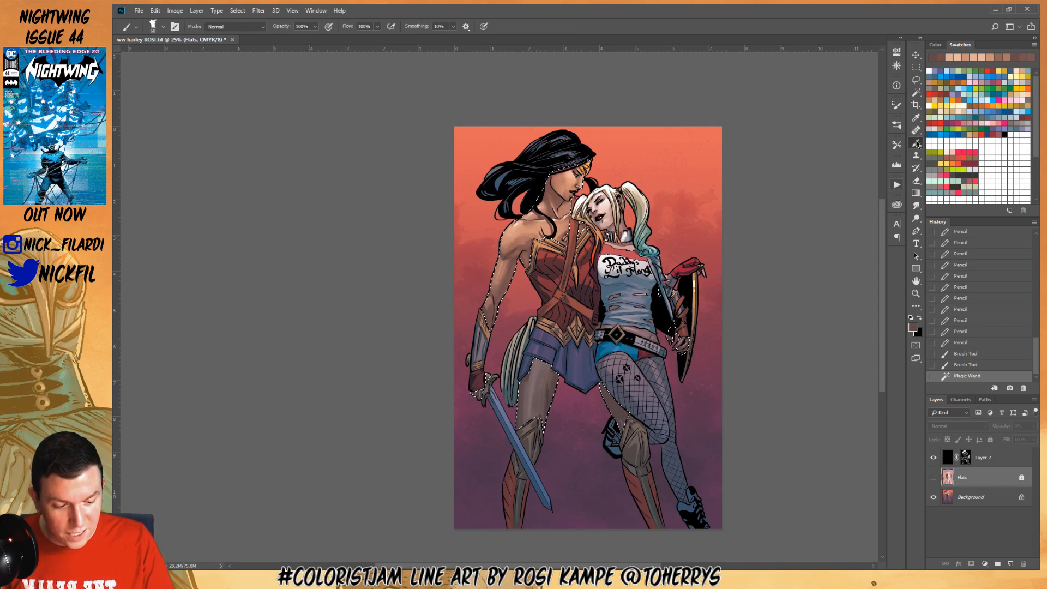
left_click(971, 497)
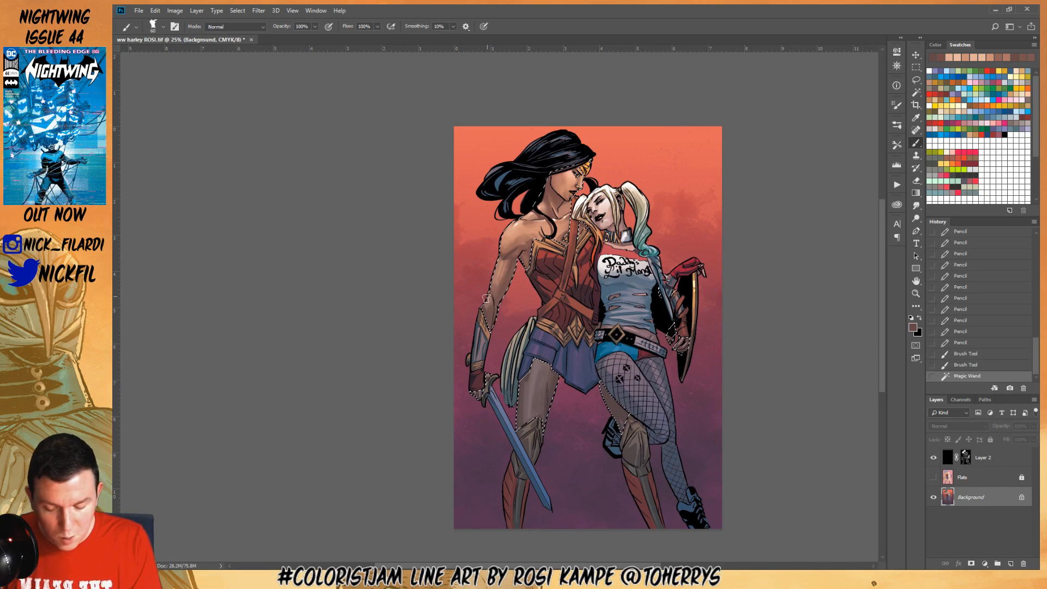
Brush sampled skin tones over Wonder Woman's forearm and shoulder within the selection, then deselect
left_click(477, 315)
left_click(489, 299, "alt")
left_click_drag(490, 301, 483, 337)
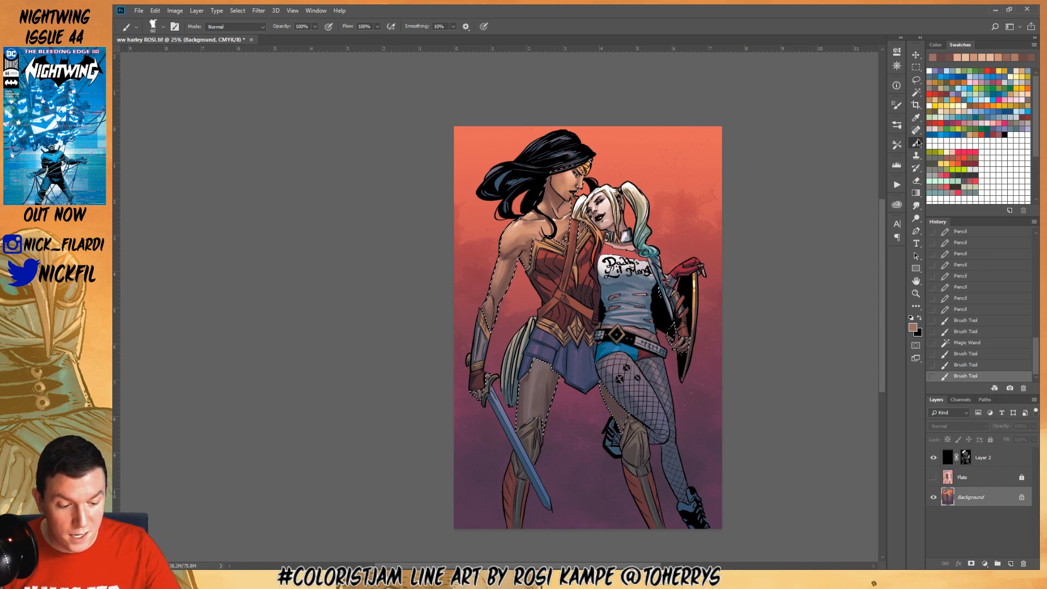
left_click_drag(515, 240, 512, 267)
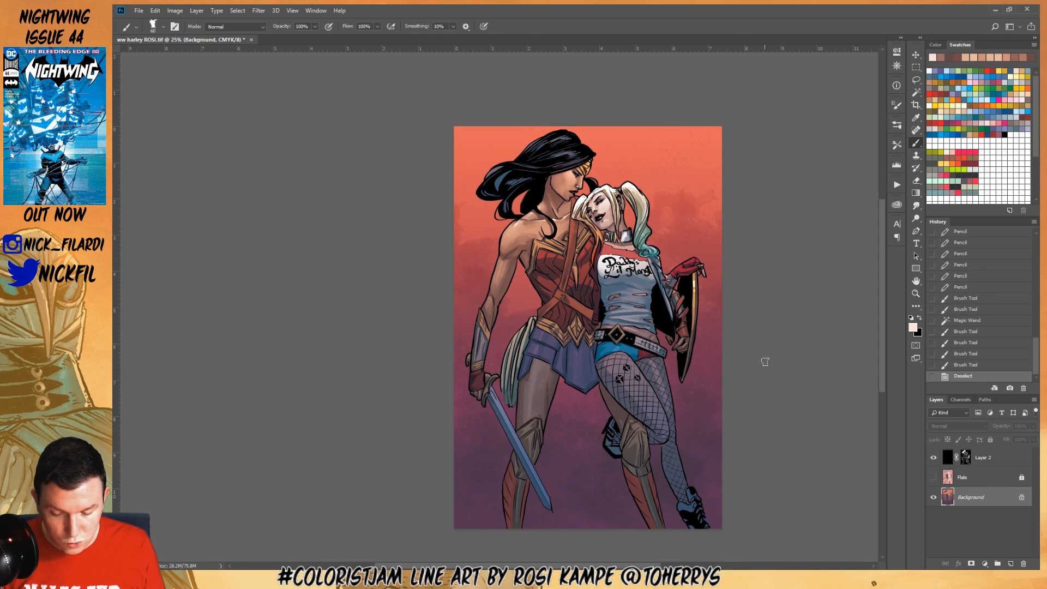
key("ctrl+d")
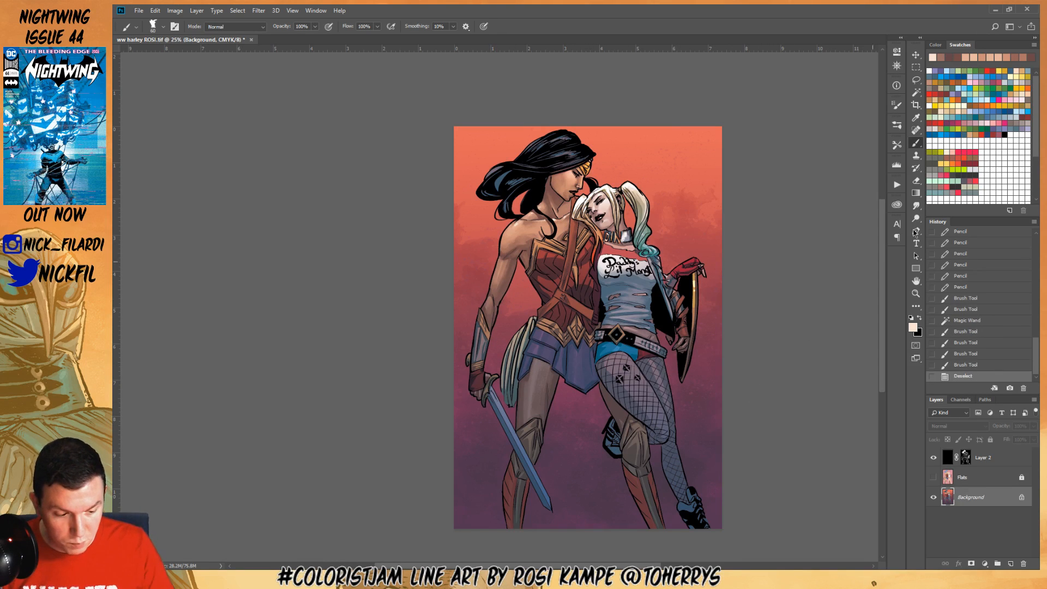
Select the gold armor trim with the Magic Wand on the Flats layer and subtract the area around the tiara with the Lasso
key("z")
left_click(533, 292)
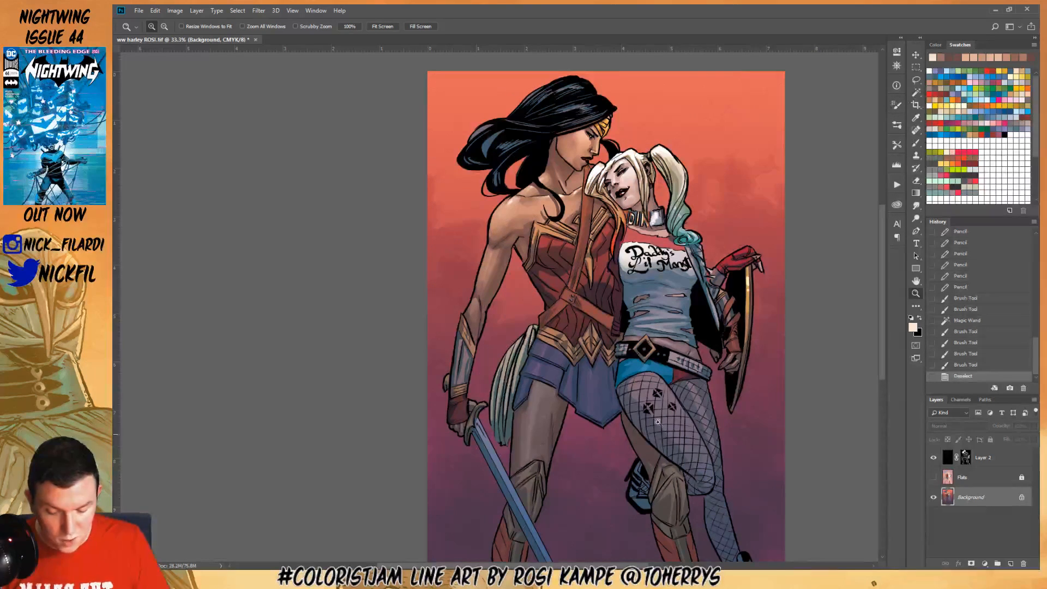
left_click(917, 281)
left_click_drag(645, 284, 650, 371)
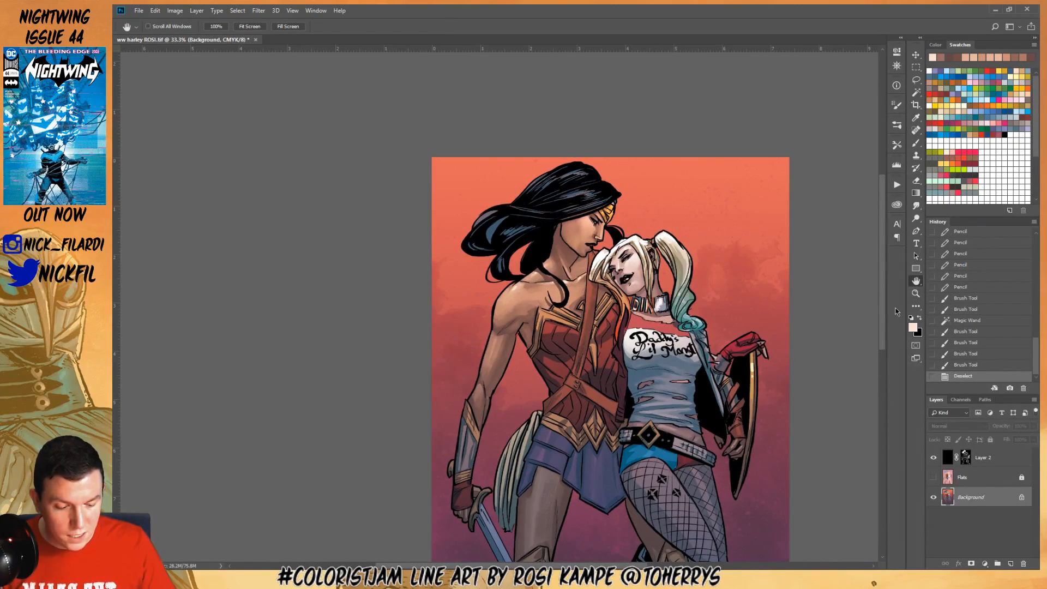
left_click(916, 293)
left_click(567, 356)
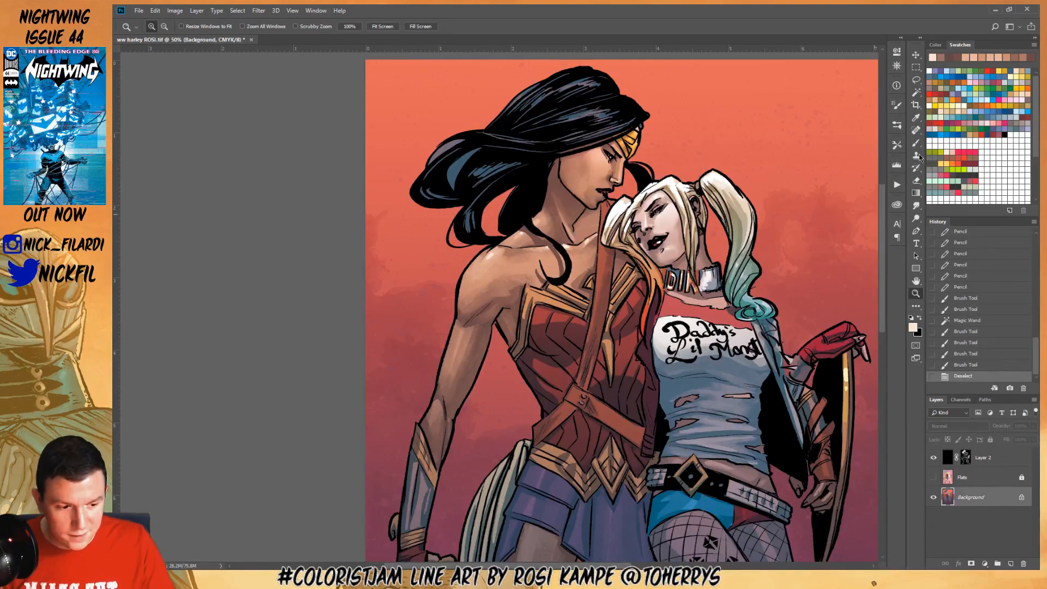
left_click(916, 80)
left_click(956, 478)
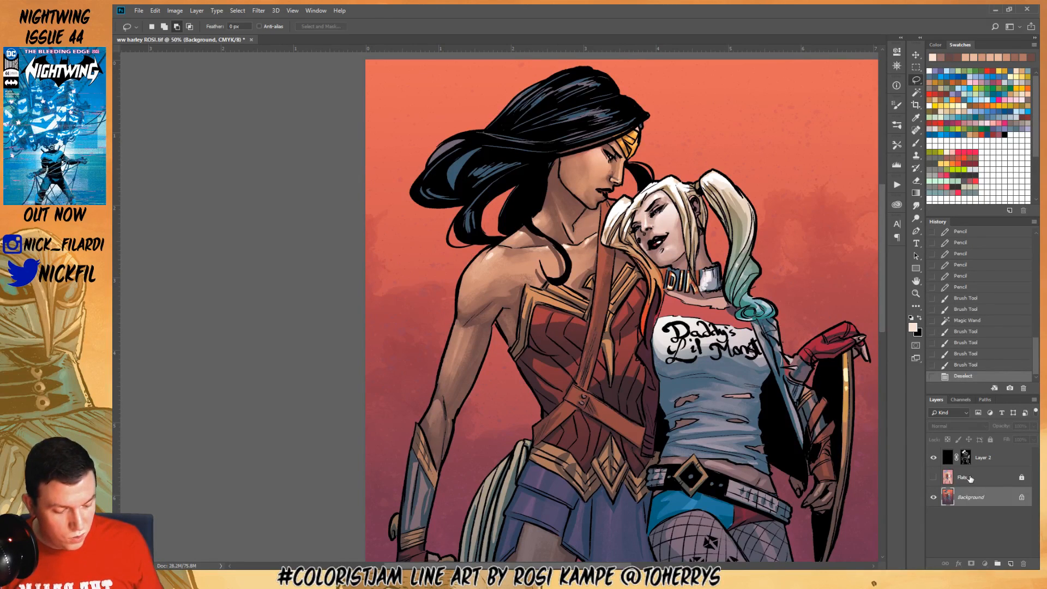
left_click(916, 93)
left_click(636, 280)
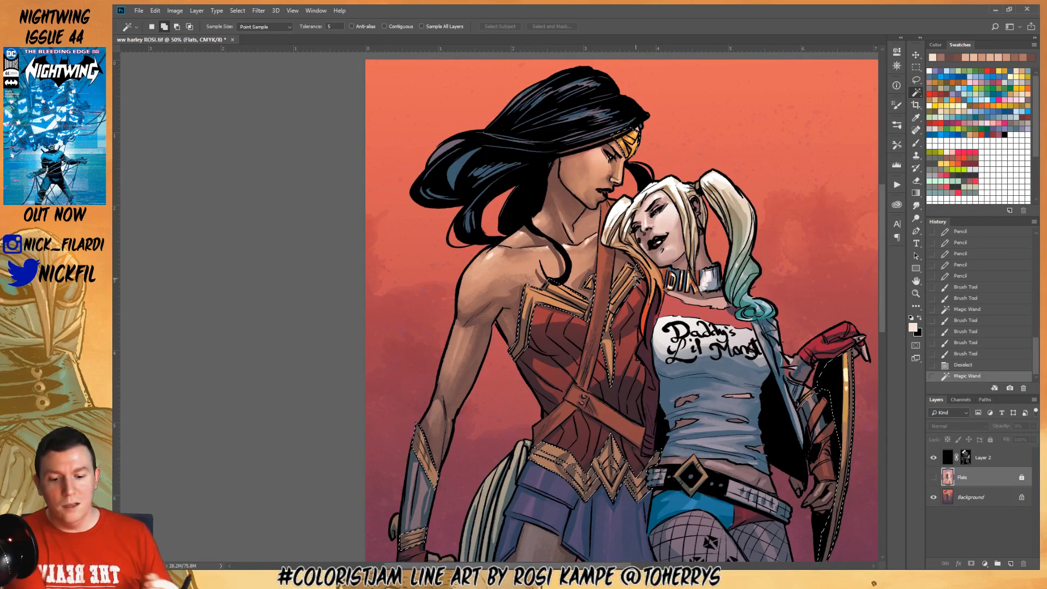
left_click(917, 80)
mouse_move(670, 109)
left_mouse_down()
mouse_move(618, 185)
mouse_move(675, 131)
left_mouse_up()
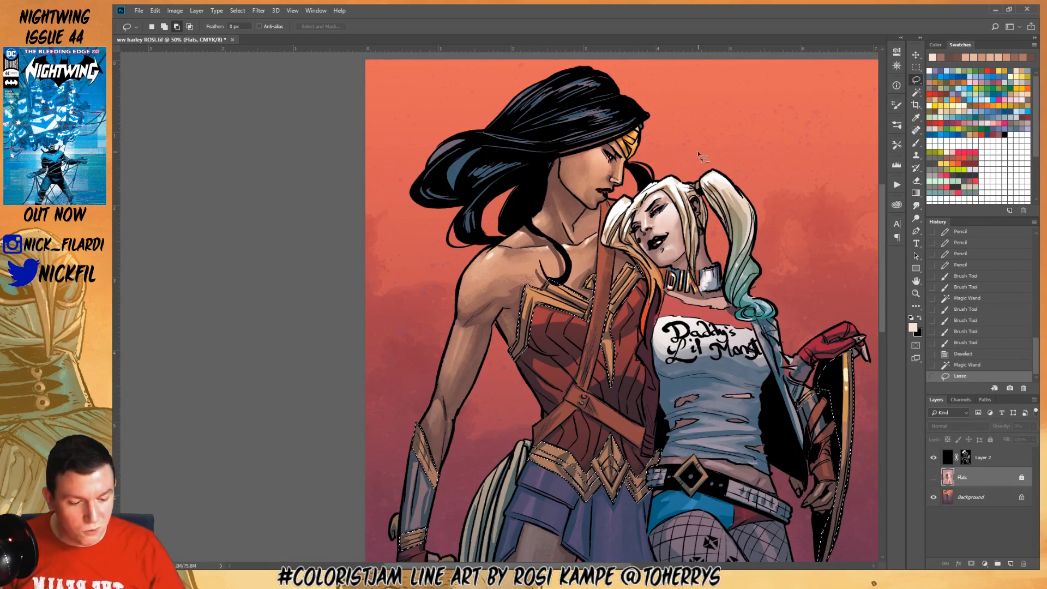
Apply radial gradients in Screen mode with an orange swatch over the selected gold chest trim on the Background layer
left_click(916, 143)
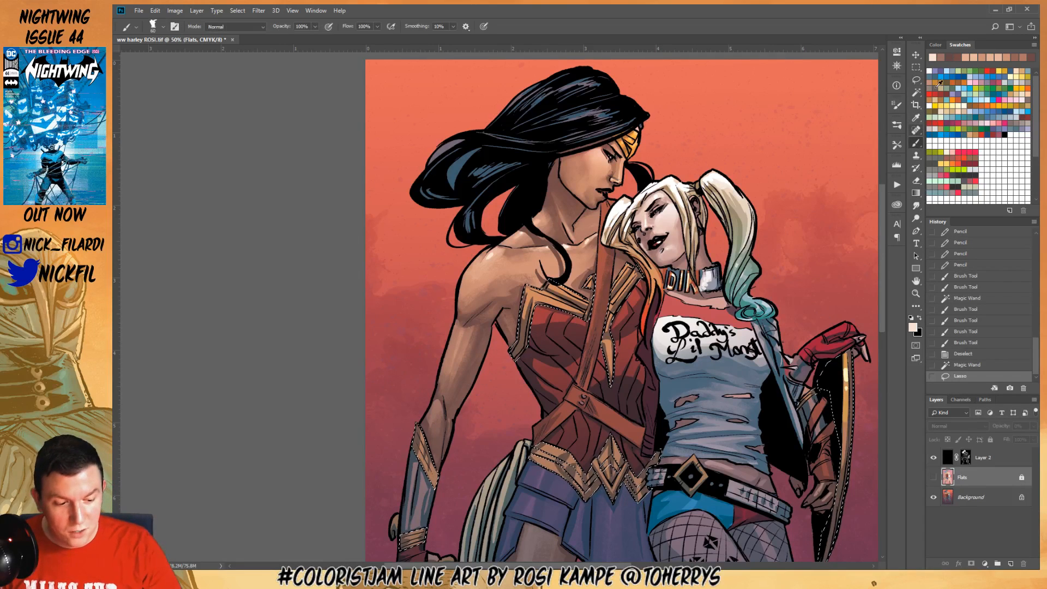
left_click(916, 79)
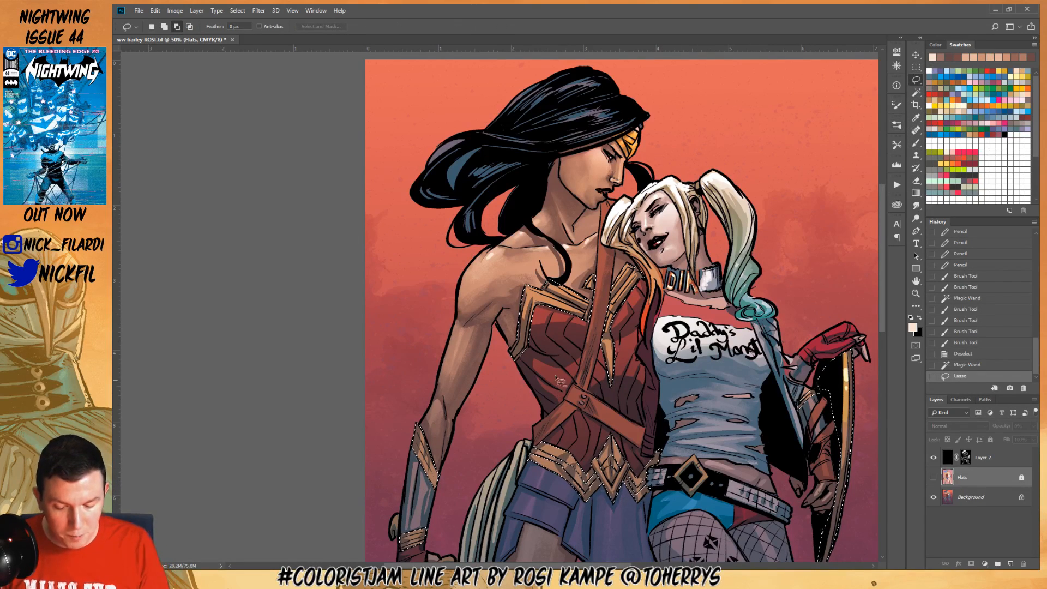
left_click(916, 193)
left_click(524, 332, "alt")
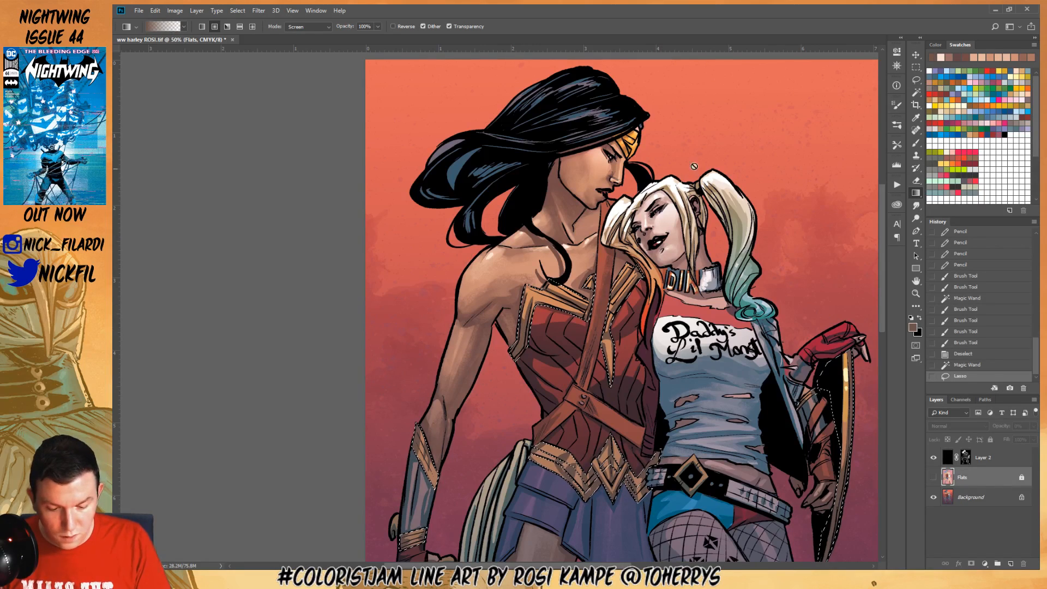
left_click(957, 92)
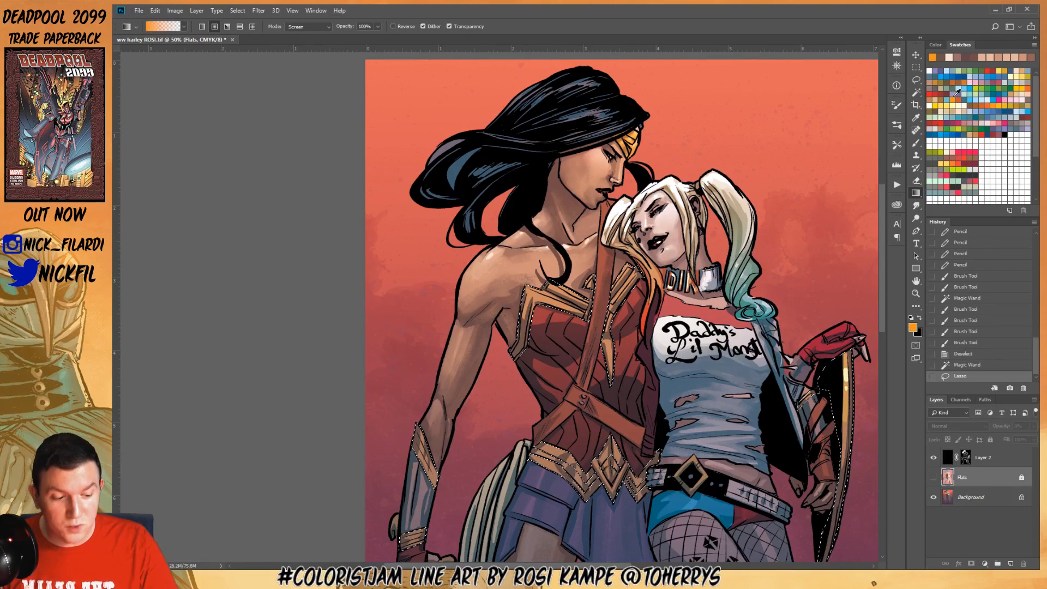
left_click(917, 293)
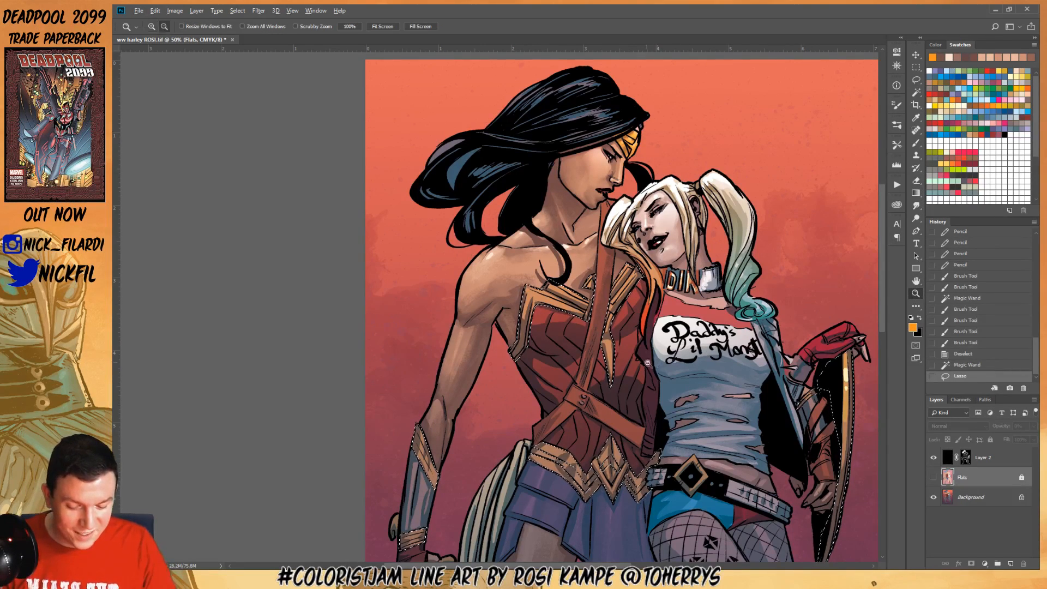
left_click(649, 363, "alt")
left_click(917, 193)
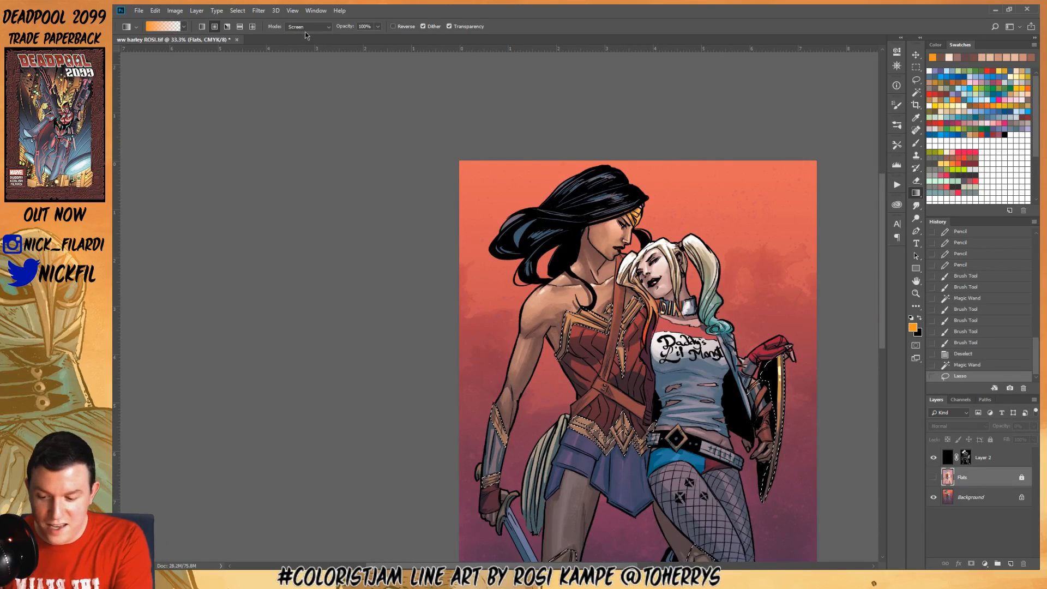
left_click(582, 284)
left_click(567, 218)
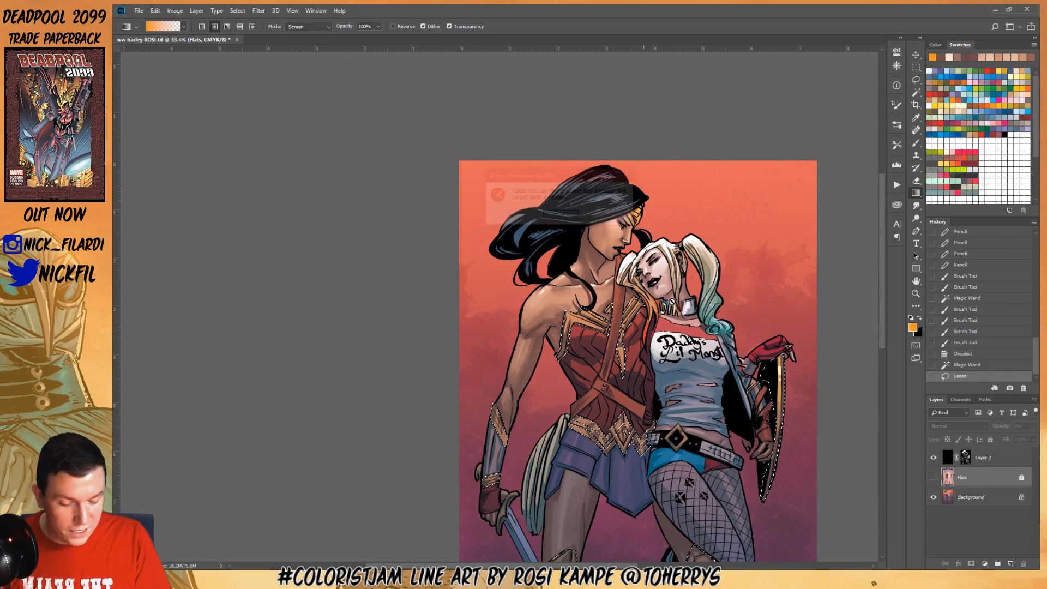
left_click(971, 497)
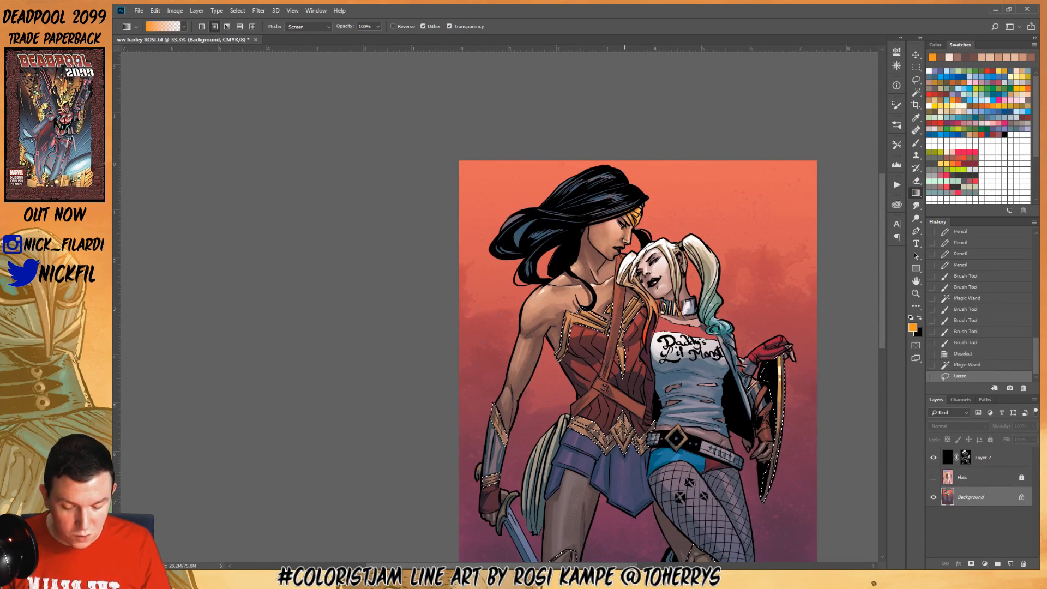
left_click_drag(596, 279, 584, 426)
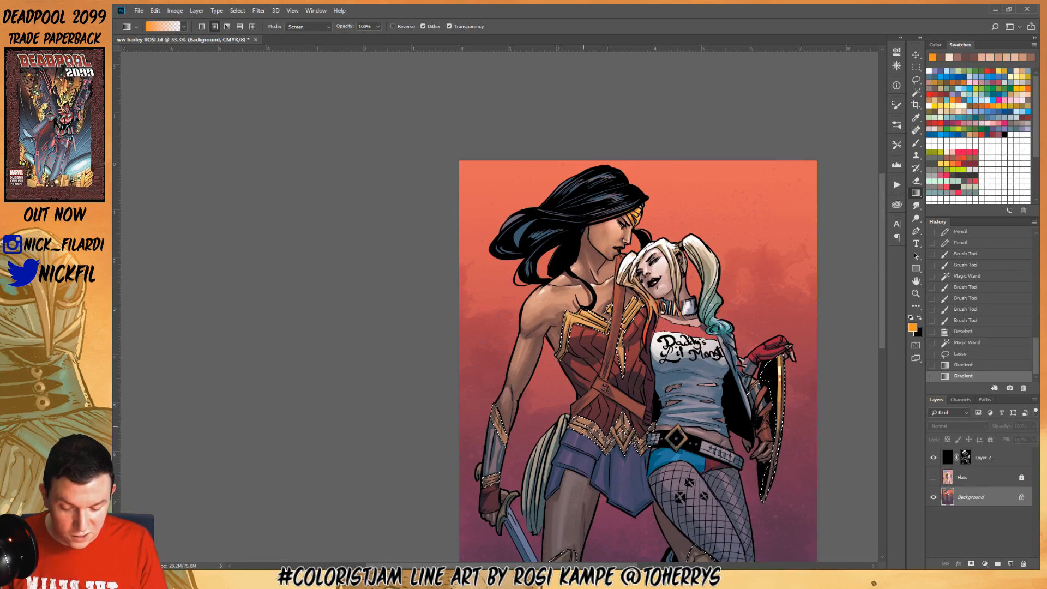
key("5")
left_click_drag(507, 428, 504, 509)
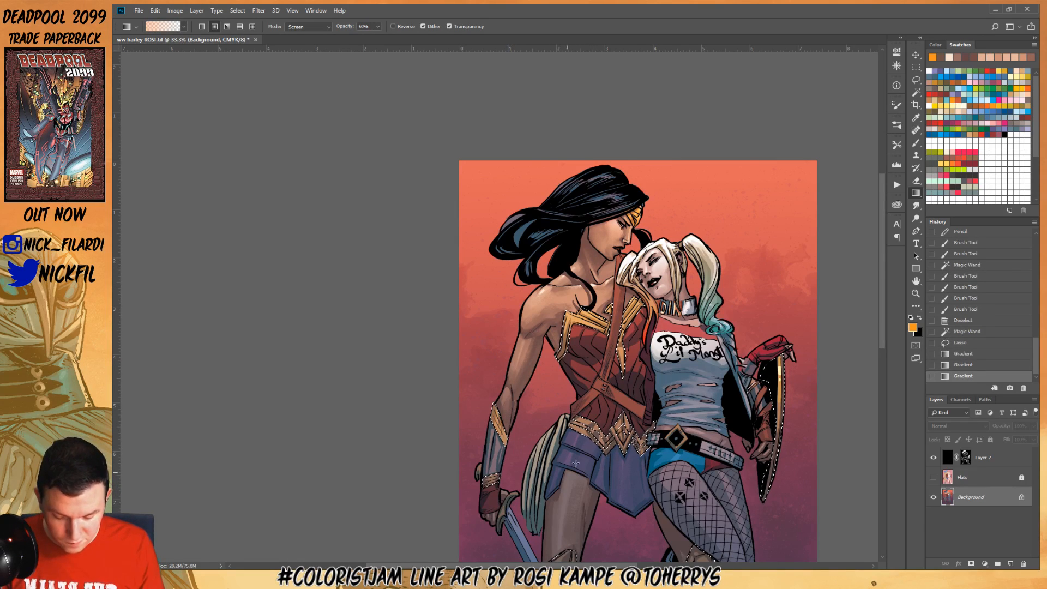
key("ctrl+z")
Apply 30% opacity radial Screen gradients over the selected gold belt, forearm bracer and shield rim, then deselect
left_click_drag(596, 406, 589, 517)
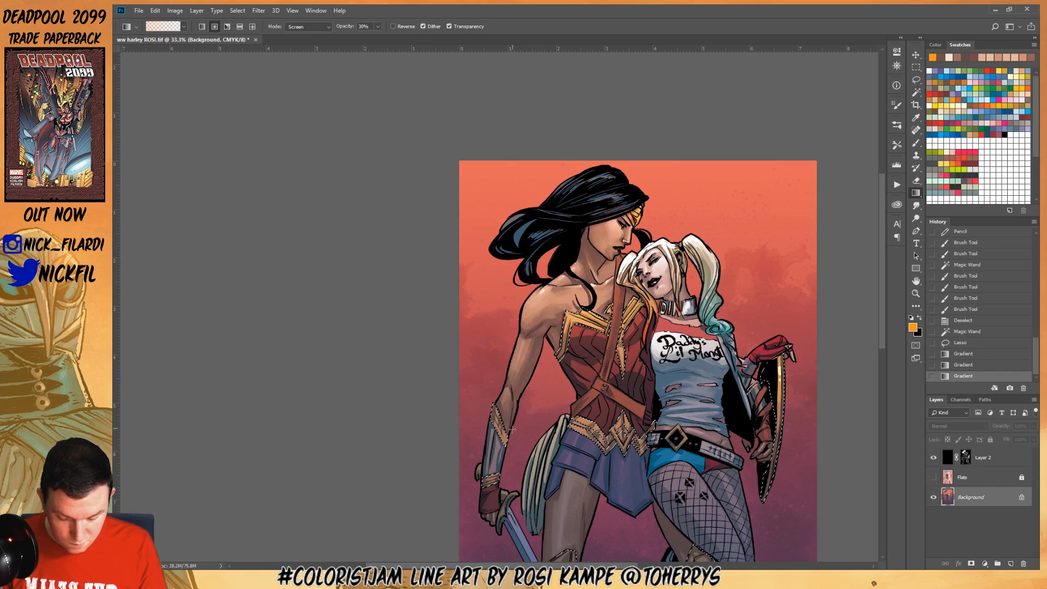
left_click_drag(514, 429, 507, 528)
left_click_drag(501, 476, 508, 505)
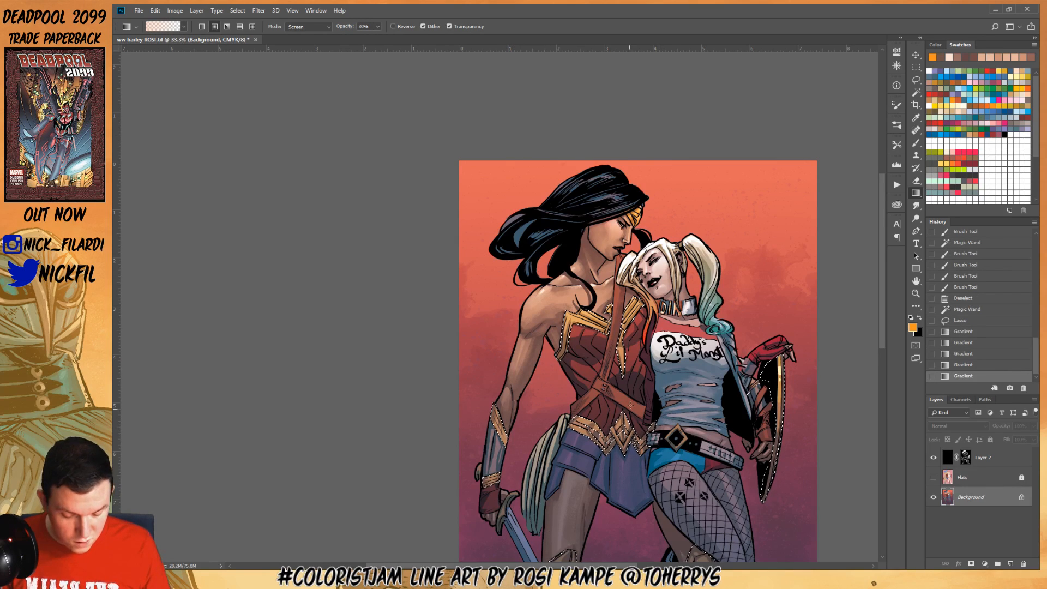
left_click_drag(631, 405, 661, 513)
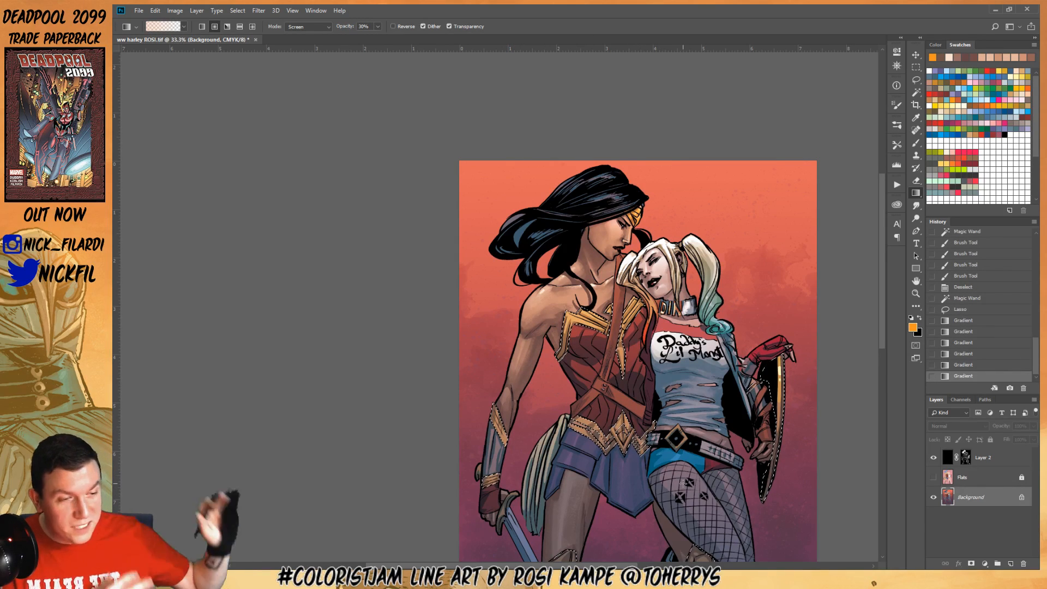
left_click_drag(766, 383, 777, 476)
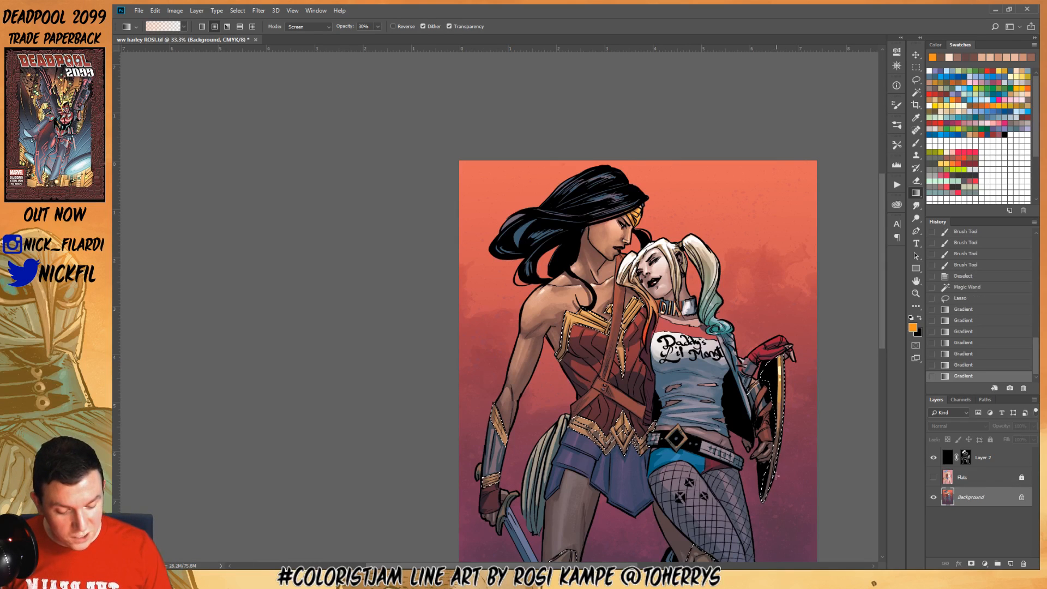
key("z")
key("ctrl+d")
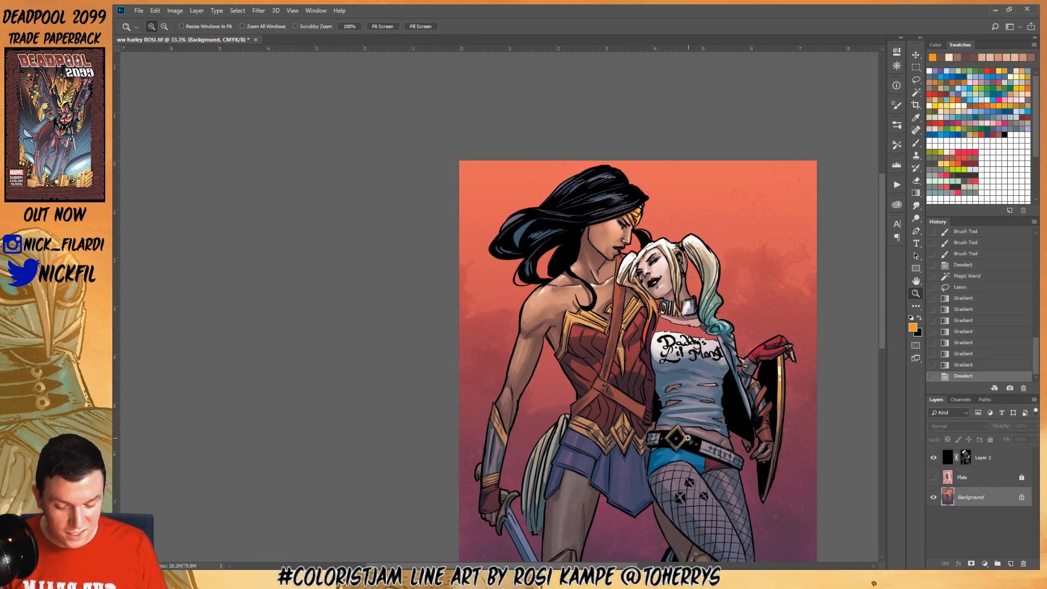
Lasso the inner faces of the gold chest trim along the upper edge and side of Wonder Woman's bodice
left_click(916, 143)
key("z")
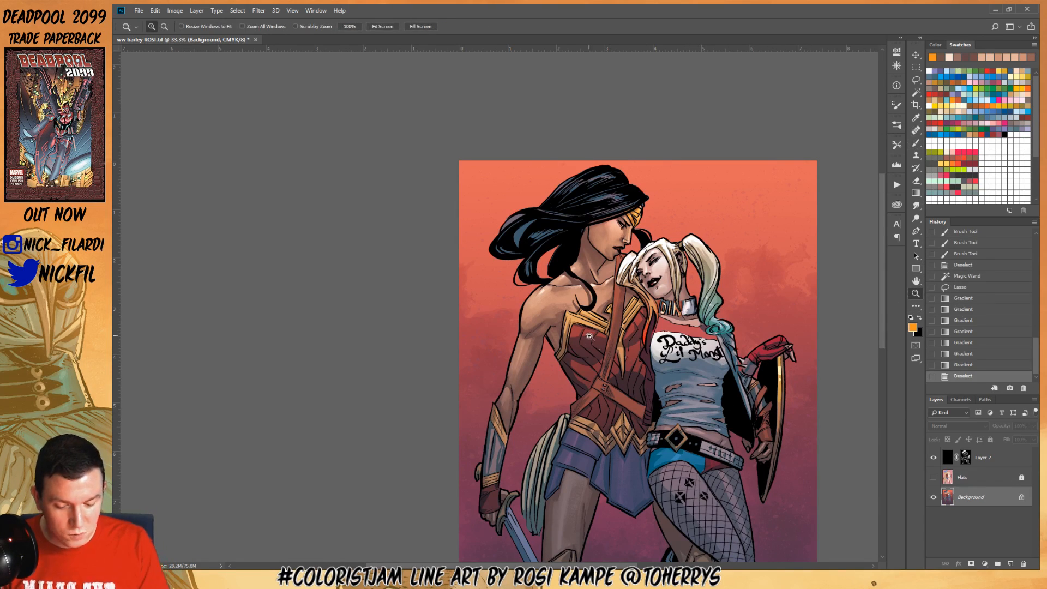
triple_click(590, 337)
left_click(916, 80)
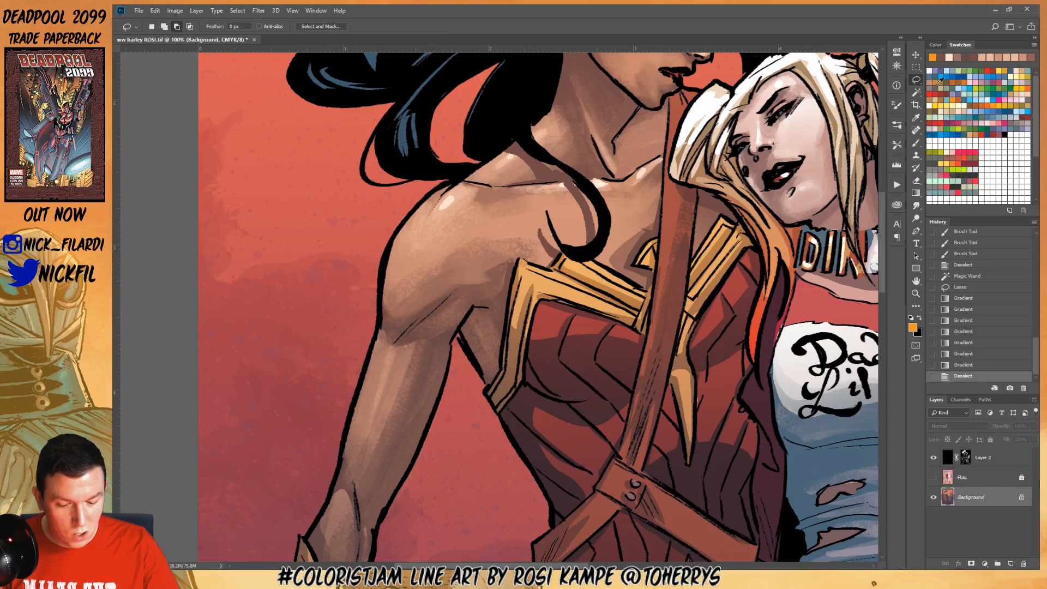
mouse_move(526, 268)
left_mouse_down()
mouse_move(514, 334)
mouse_move(515, 307)
mouse_move(526, 316)
mouse_move(513, 335)
mouse_move(532, 282)
mouse_move(636, 324)
mouse_move(544, 297)
mouse_move(521, 351)
left_mouse_up()
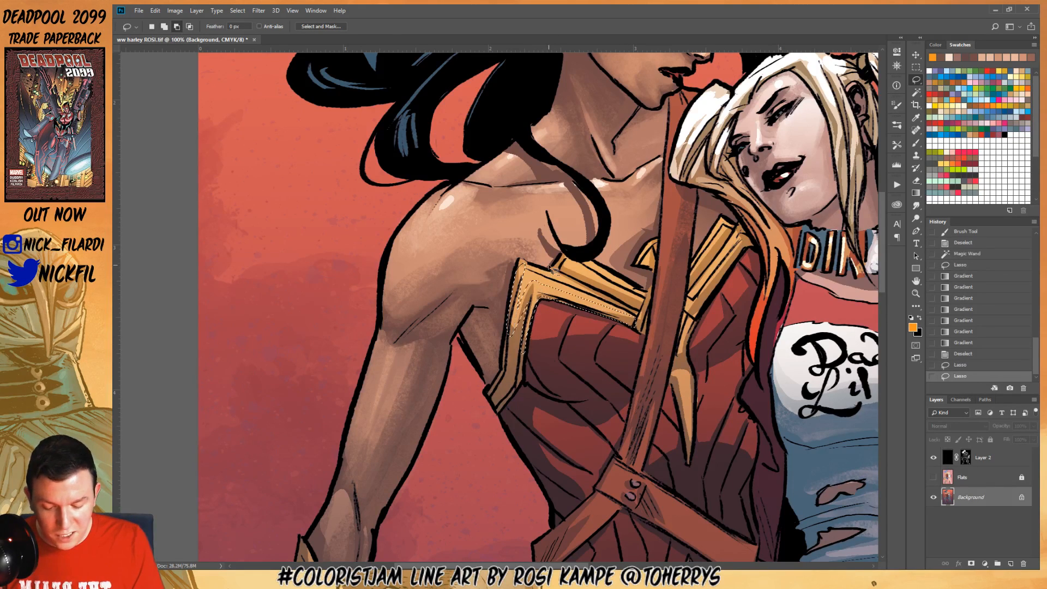
Fill the selected shadow area of the gold bodice trim with a brown sampled from the trim, and deselect
key("g")
left_click(507, 378, "alt")
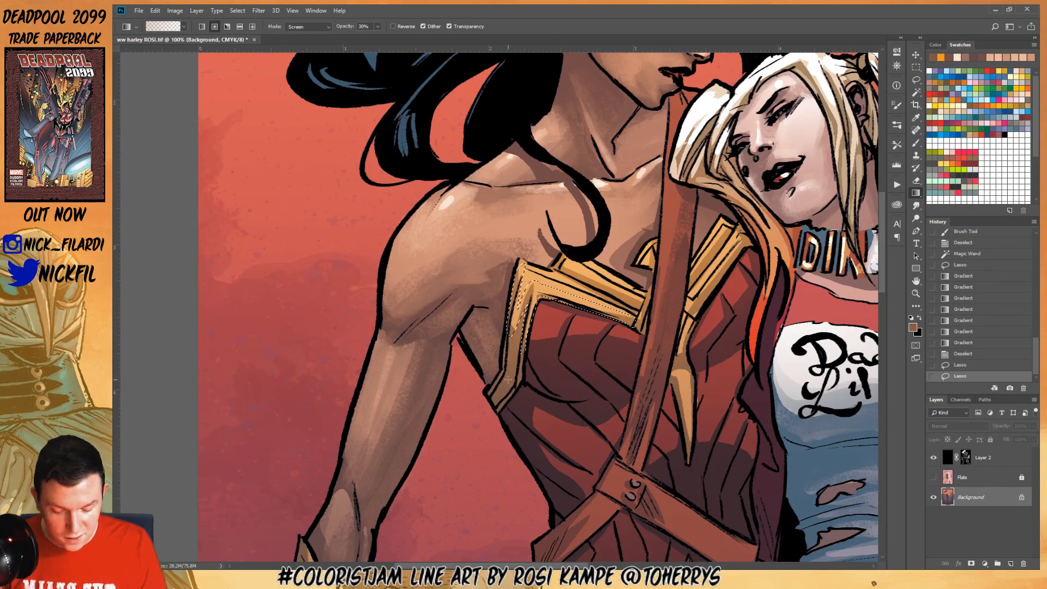
key("alt+BackSpace")
key("ctrl+d")
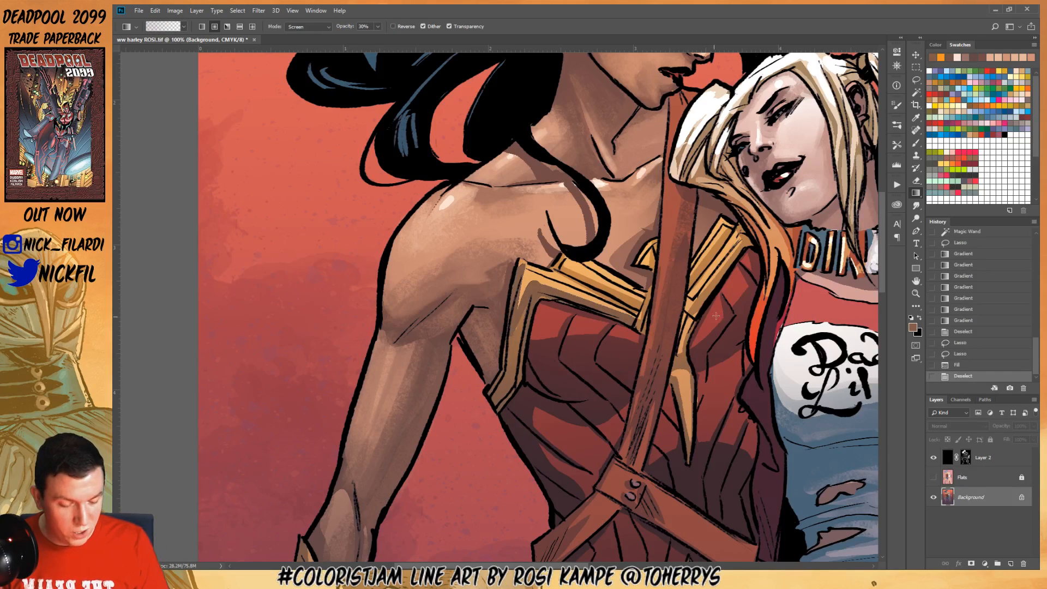
Pencil brown shadow strokes along the gold bodice trim from the armpit side across to the strap
left_click(916, 143)
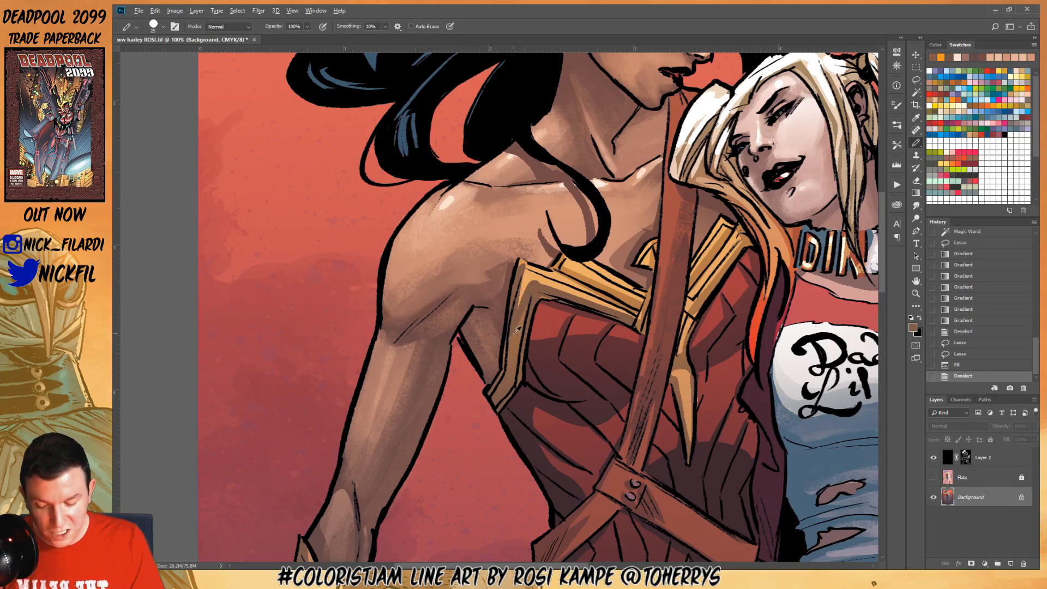
left_click_drag(521, 312, 513, 334)
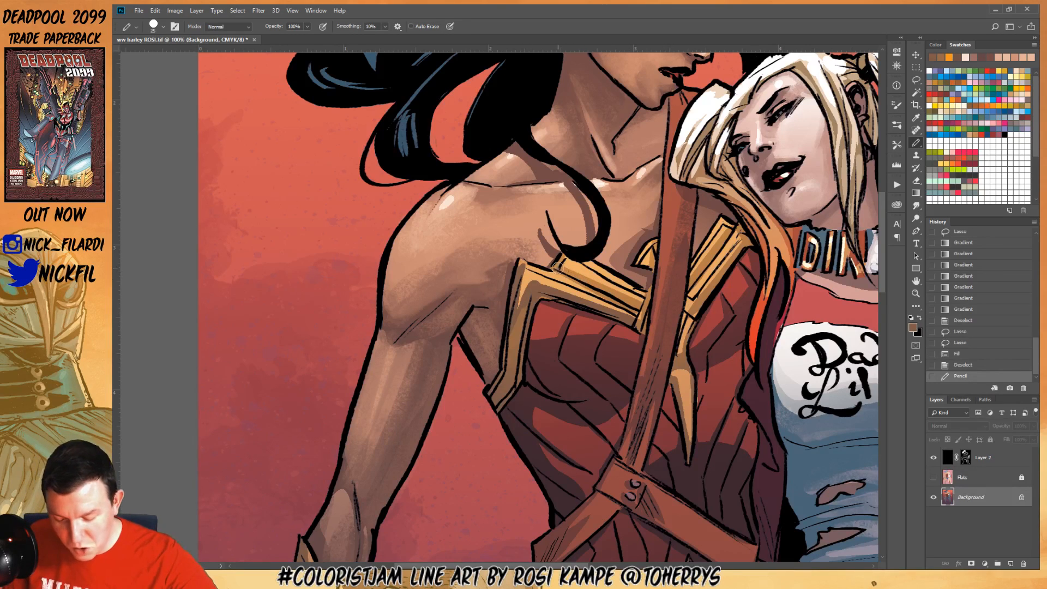
mouse_move(549, 262)
left_mouse_down()
mouse_move(631, 306)
mouse_move(611, 270)
mouse_move(649, 268)
mouse_move(635, 310)
mouse_move(648, 312)
mouse_move(647, 339)
left_mouse_up()
left_click_drag(689, 310, 697, 313)
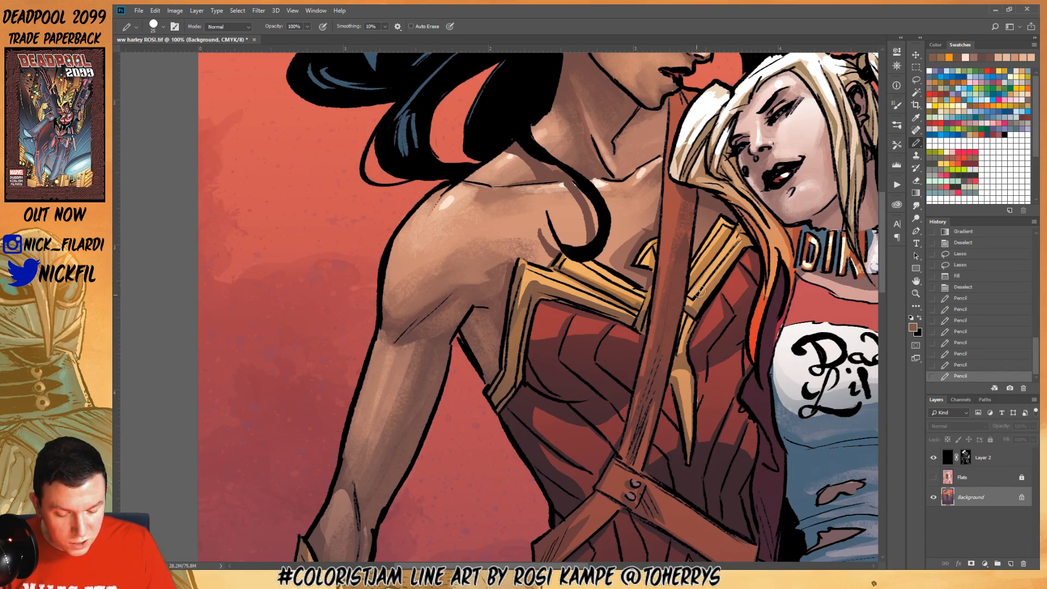
Redo the brown pencil shadow on the gold trim between the strap and the blonde hair, and sample its gold at 50% opacity
mouse_move(740, 242)
left_mouse_down()
mouse_move(693, 310)
mouse_move(744, 238)
mouse_move(725, 263)
mouse_move(736, 230)
mouse_move(744, 235)
mouse_move(734, 210)
mouse_move(724, 230)
mouse_move(735, 238)
mouse_move(715, 250)
mouse_move(726, 232)
mouse_move(690, 280)
left_mouse_up()
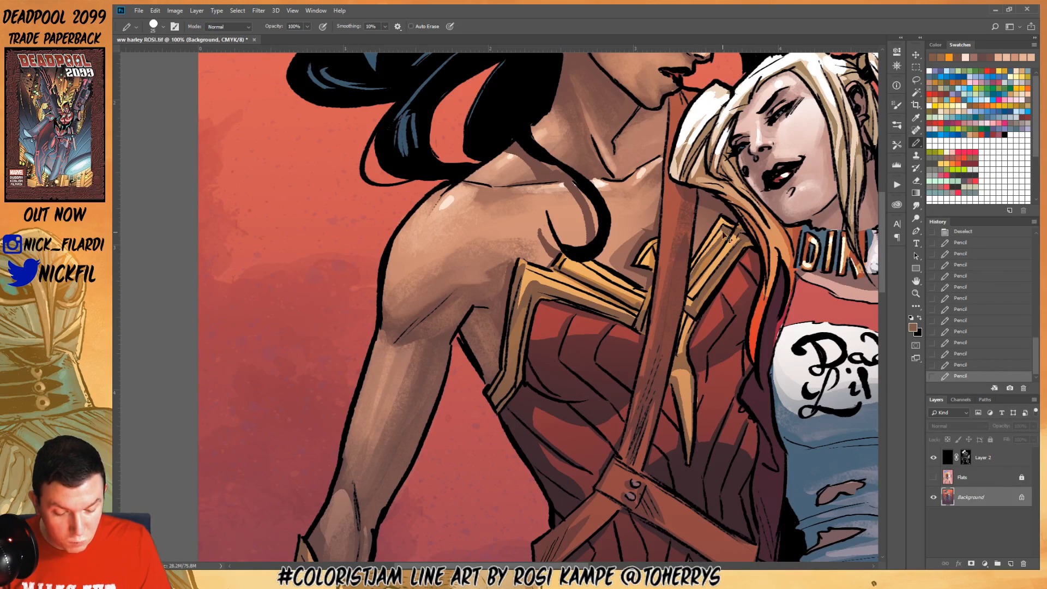
key("ctrl+z")
mouse_move(726, 233)
left_mouse_down()
mouse_move(689, 280)
mouse_move(707, 275)
mouse_move(722, 241)
mouse_move(688, 288)
left_mouse_up()
left_click(711, 258, "alt")
key("5")
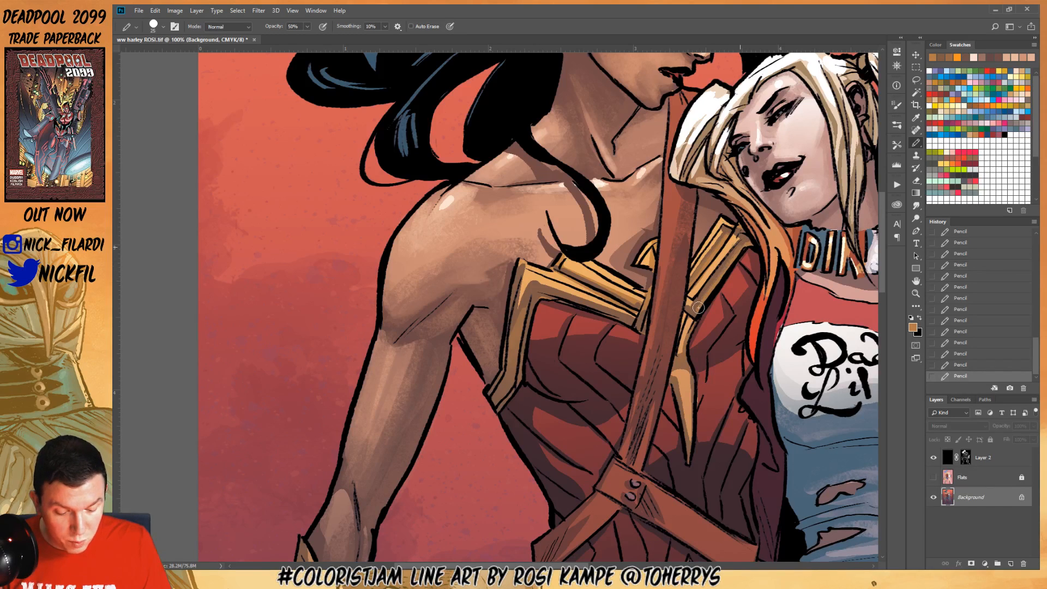
Shade the gold spike hanging from the trim down to its tip with sampled brown tones, using the Pencil at 100% opacity
left_click(647, 315, "alt")
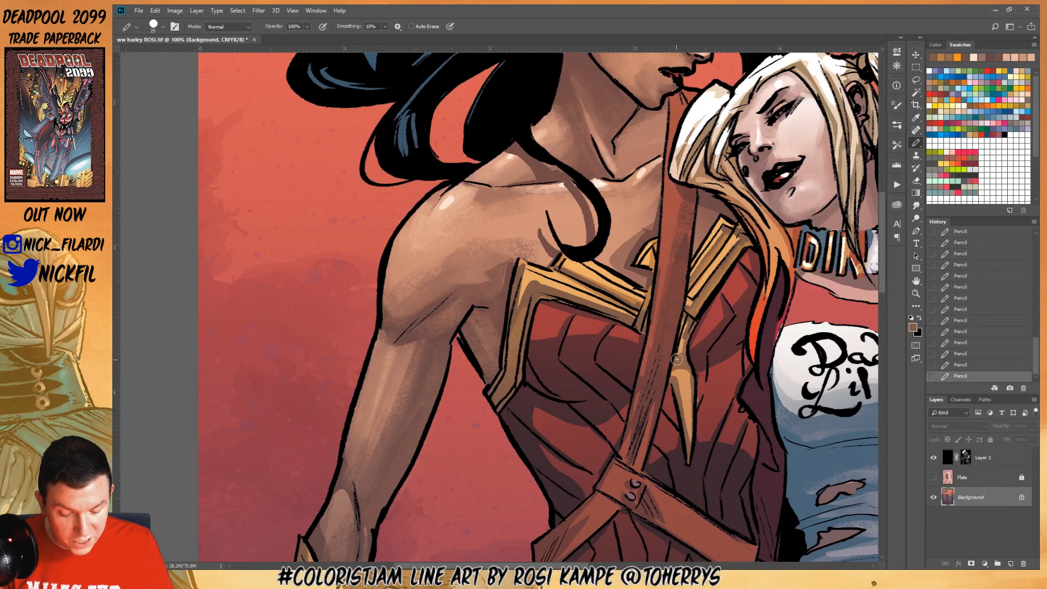
key("5")
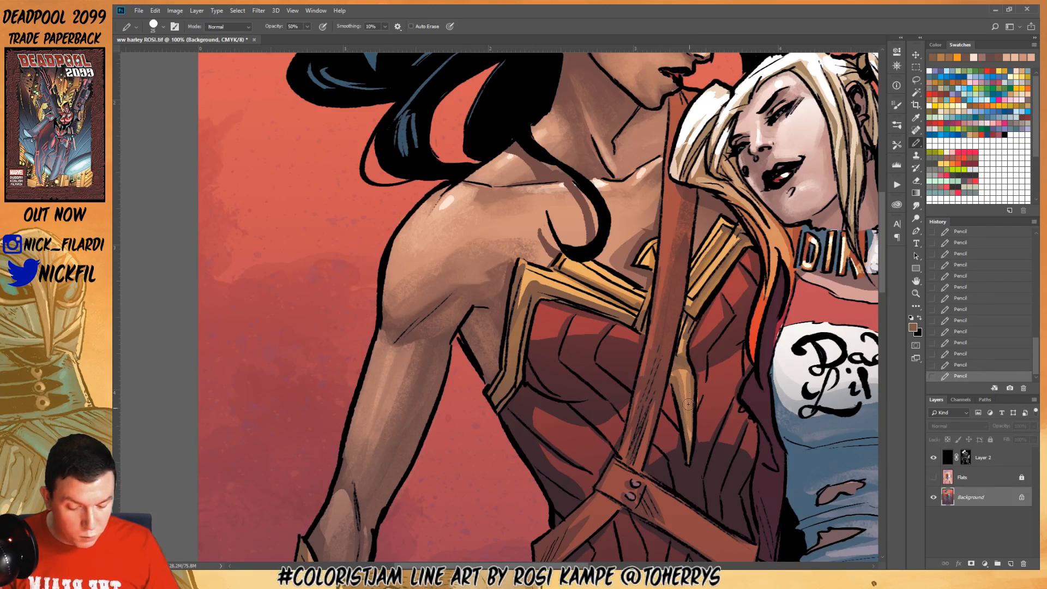
key("0")
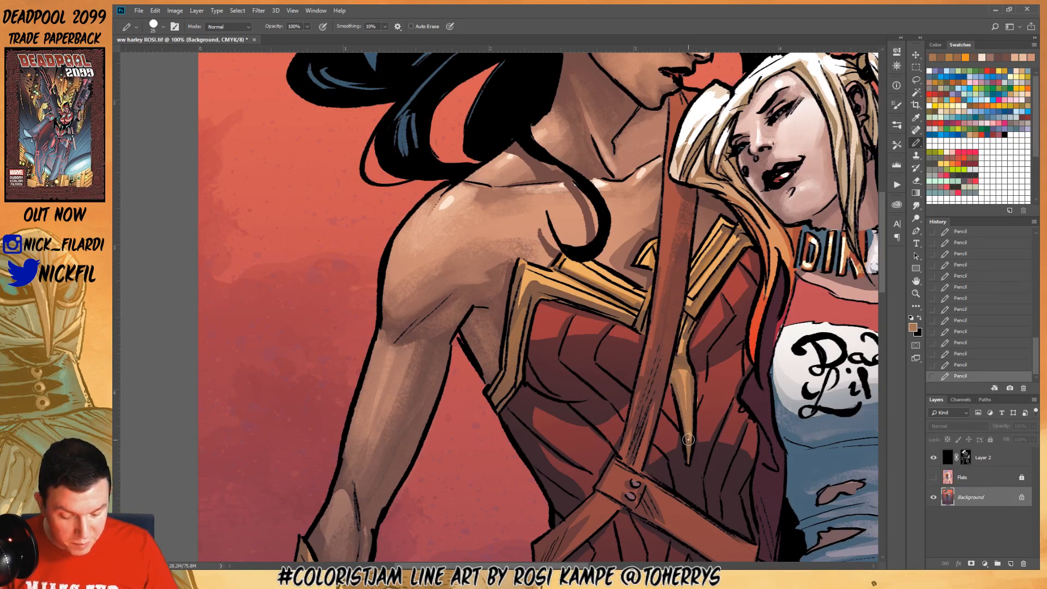
left_click_drag(689, 427, 688, 437)
left_click(684, 378, "alt")
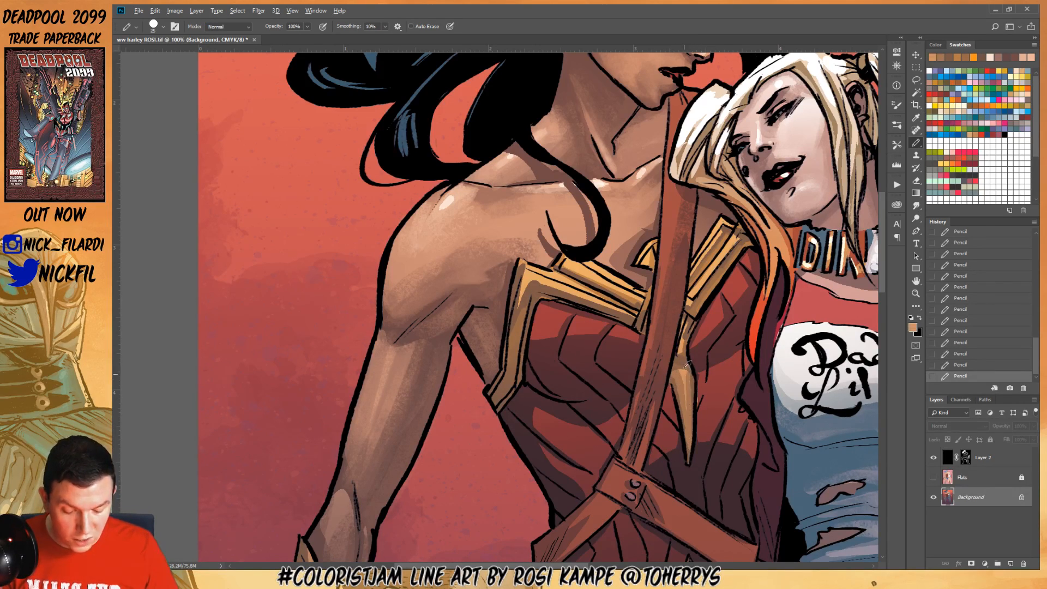
Add a light gold highlight to the upper part of the hanging spike with a smaller pencil and a color sampled from the trim
left_click(582, 269, "alt")
key("bracketleft")
key("bracketleft")
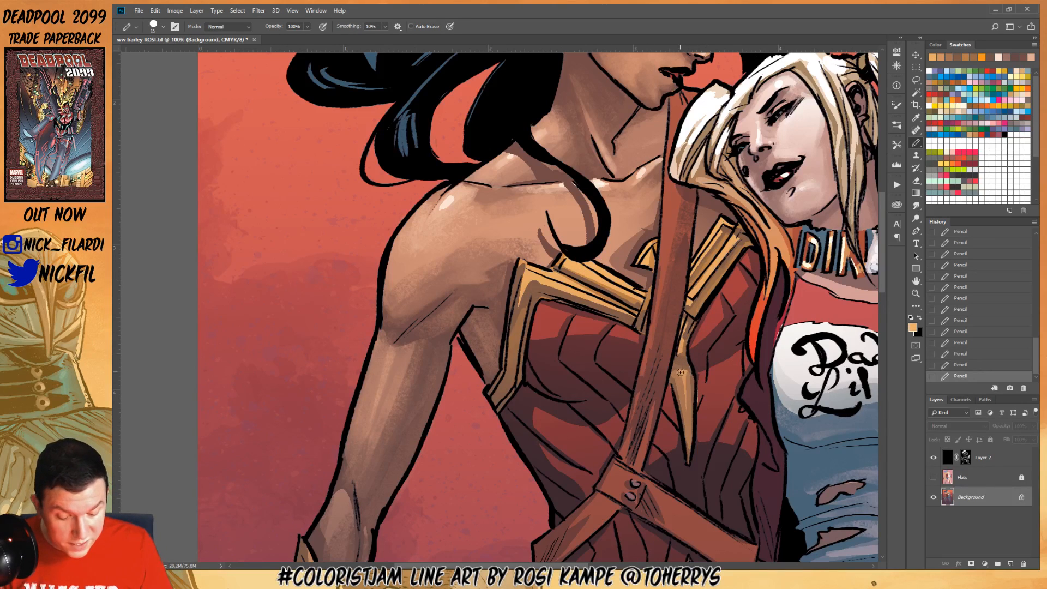
left_click_drag(680, 372, 691, 375)
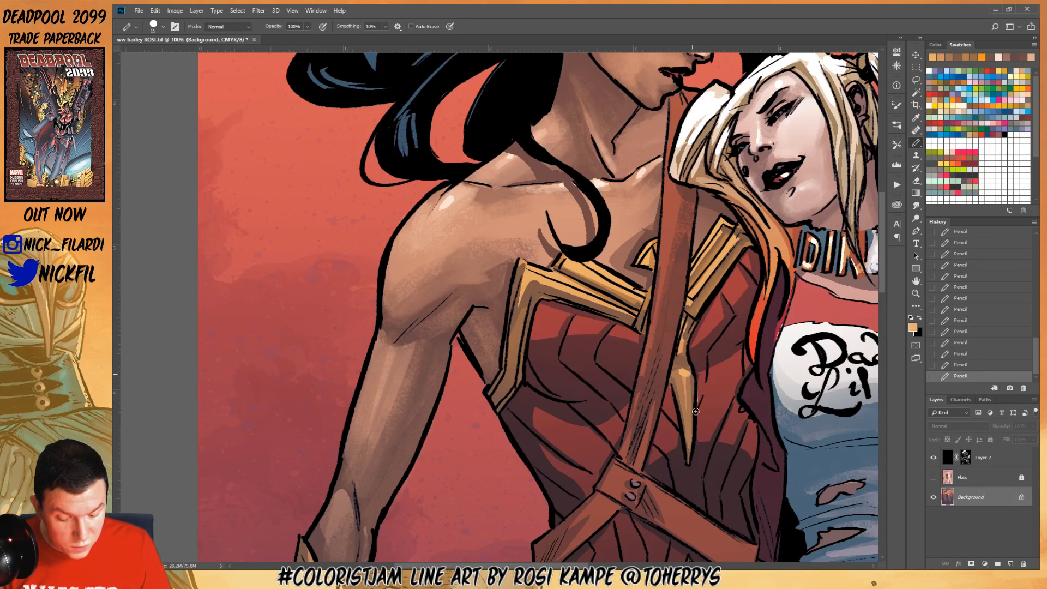
Lasso the upper bands of the gold bodice trim between the armpit and the strap
left_click(916, 293)
left_click(599, 406, "alt")
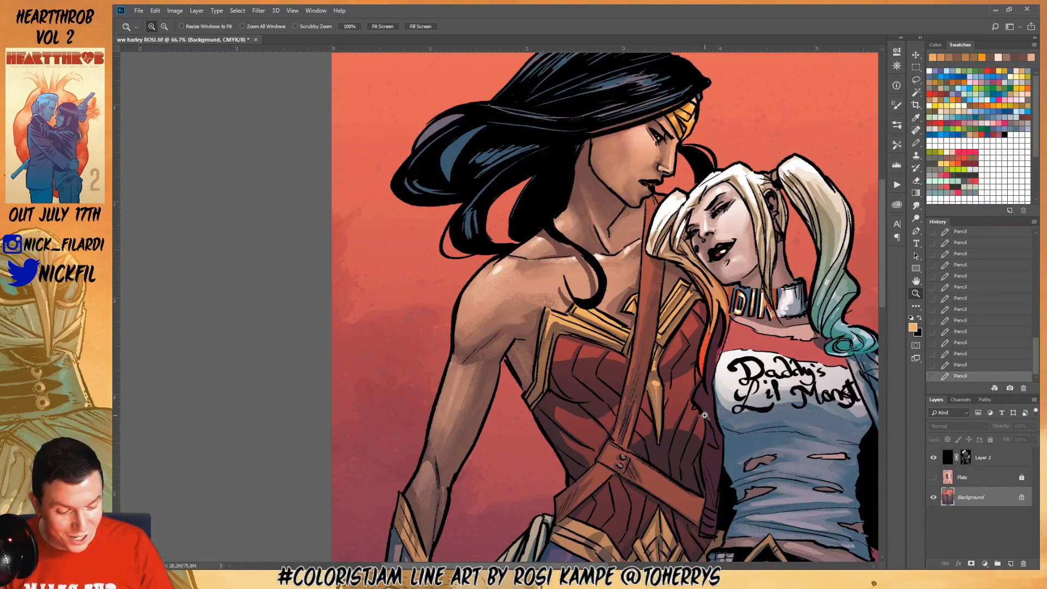
left_click(916, 281)
left_click_drag(753, 350, 733, 378)
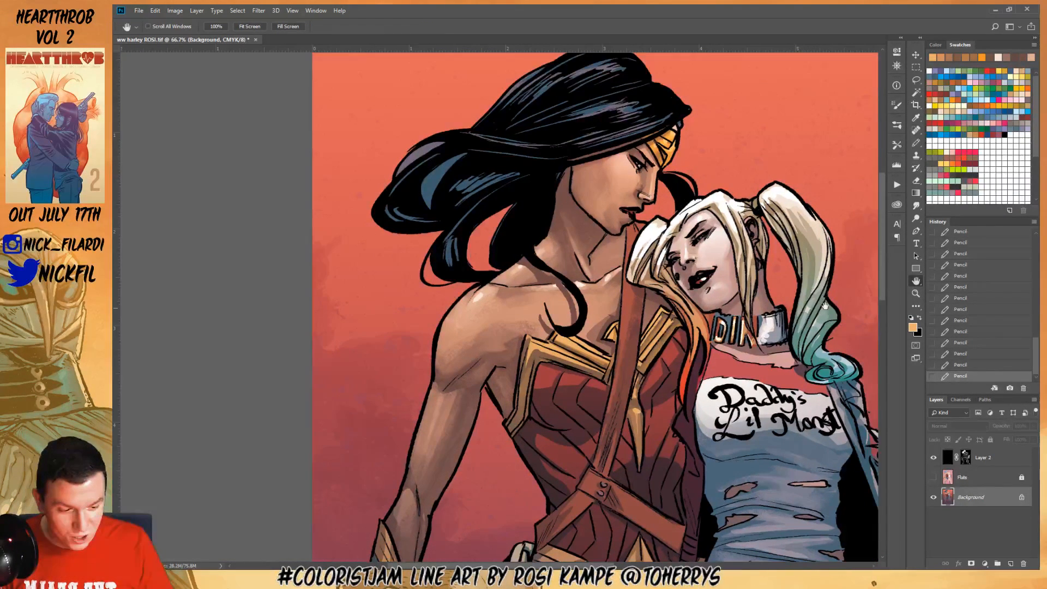
key("w")
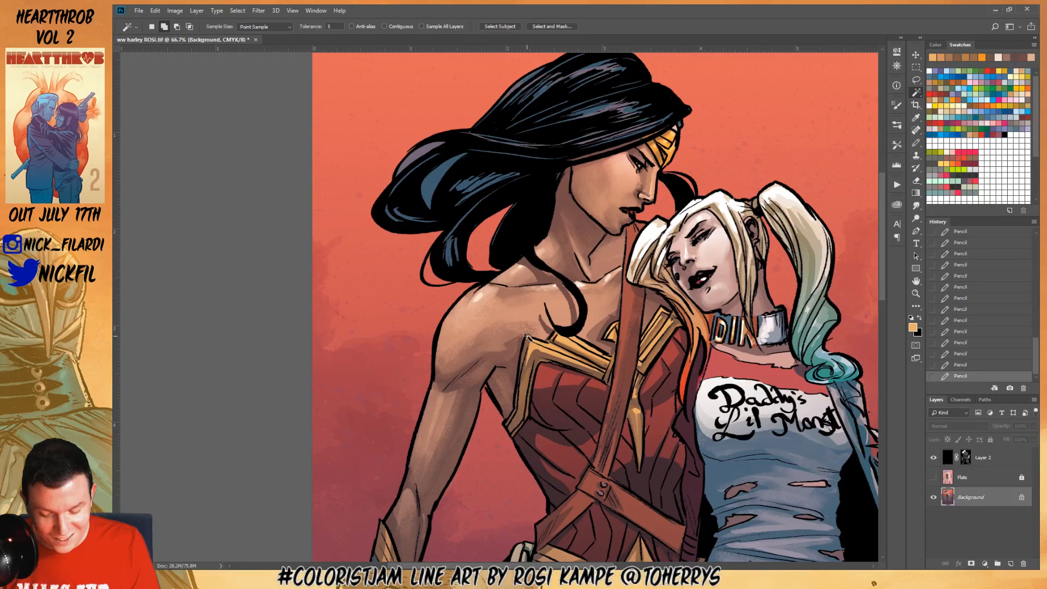
key("l")
mouse_move(527, 338)
left_mouse_down()
mouse_move(530, 365)
mouse_move(600, 376)
mouse_move(527, 336)
mouse_move(566, 335)
mouse_move(598, 360)
mouse_move(572, 332)
mouse_move(596, 354)
mouse_move(609, 354)
mouse_move(612, 327)
mouse_move(610, 339)
left_mouse_up()
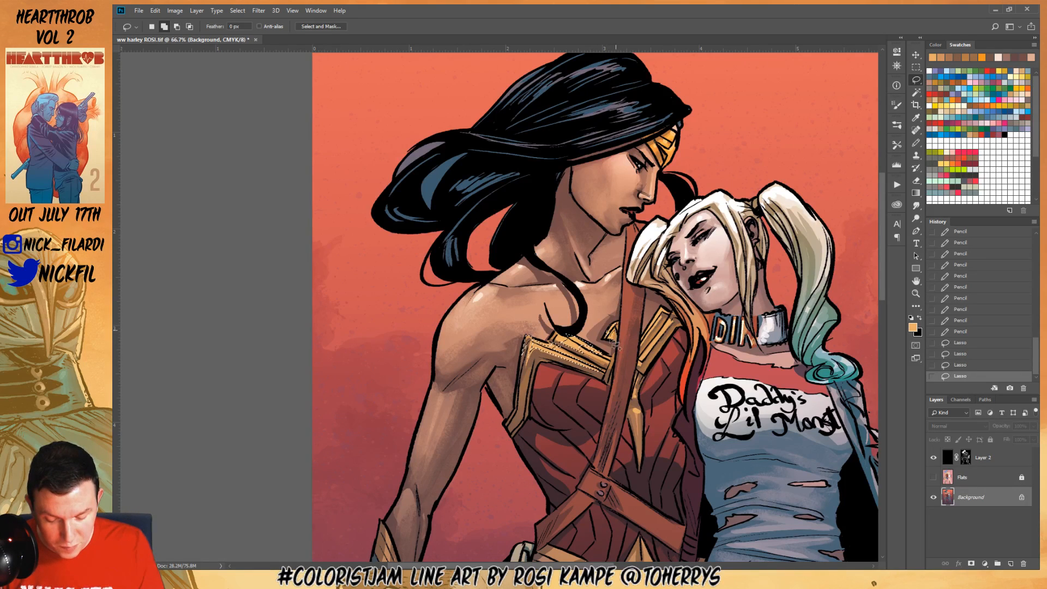
Lighten the selected gold trim with a gradient in Screen mode
key("g")
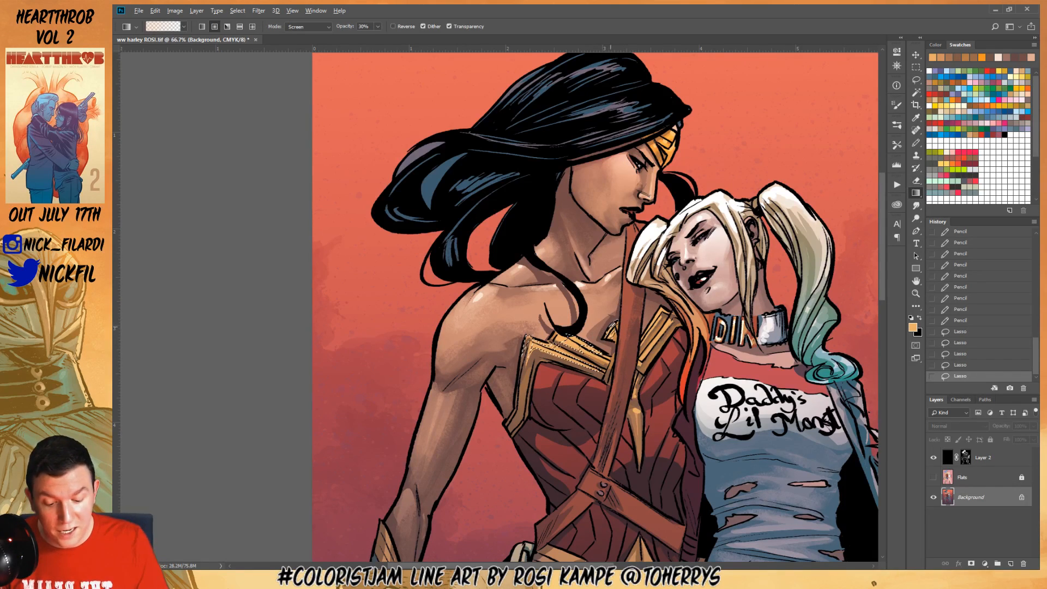
left_click(309, 26)
left_click(309, 115)
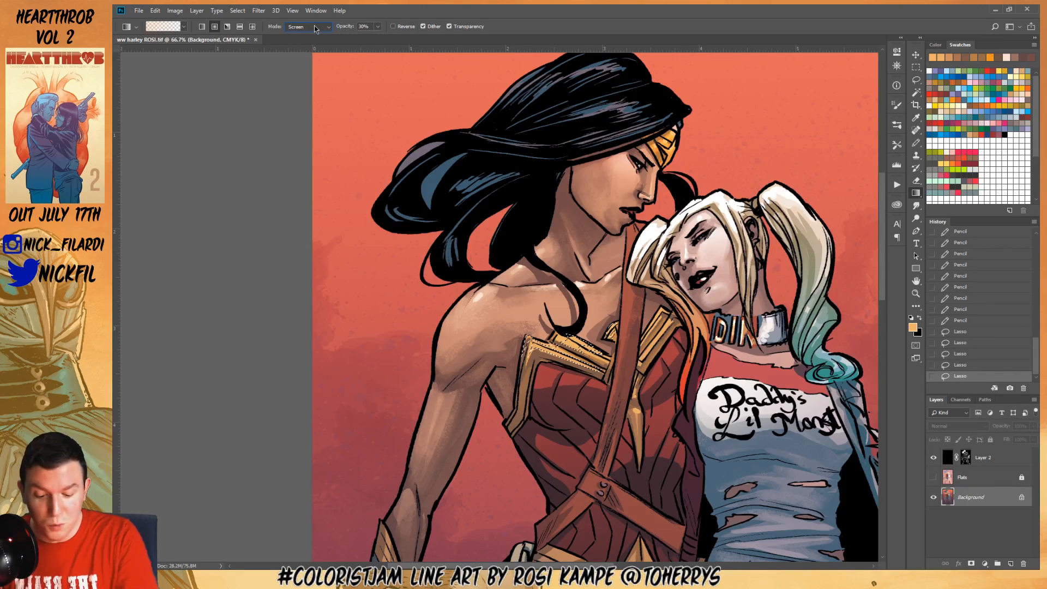
mouse_move(578, 338)
left_mouse_down()
mouse_move(581, 303)
mouse_move(582, 317)
left_mouse_up()
Brighten the selected trim with a Screen gradient at 100% opacity in a lighter gold sampled from it, and deselect
key("0")
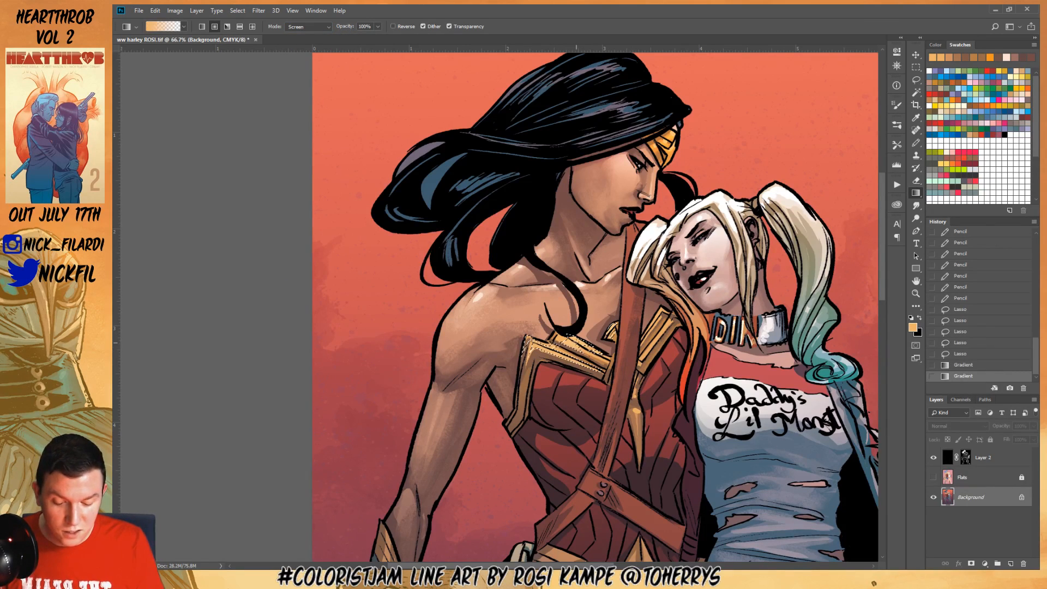
left_click(585, 348, "alt")
left_click(303, 26)
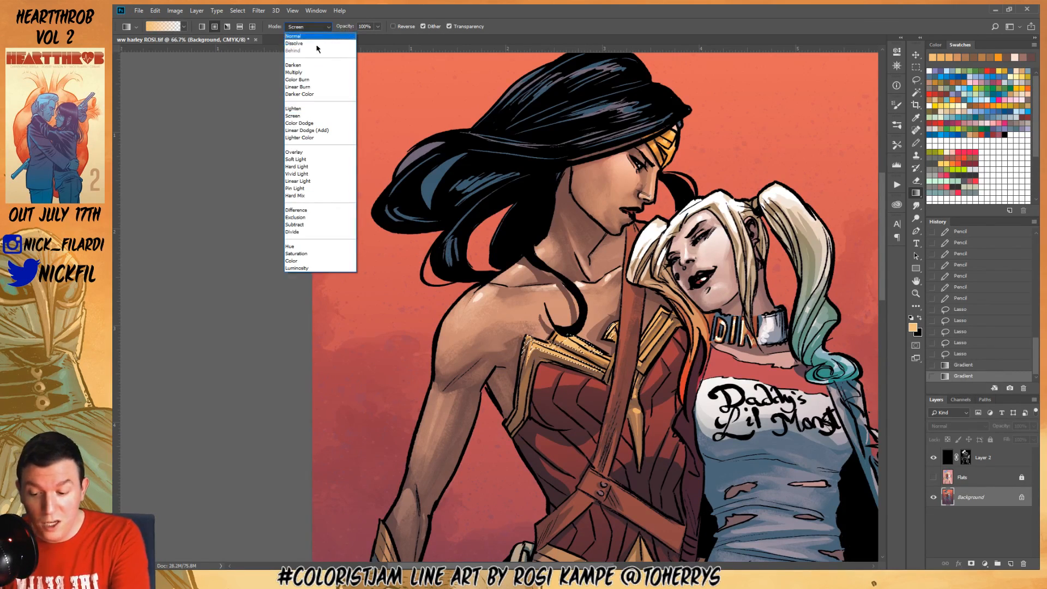
left_click(317, 117)
left_click_drag(540, 349, 581, 330)
key("ctrl+d")
Pencil sampled gold strokes along the trim's upper edge up to the strap, in Normal mode at 50% opacity
left_click(917, 142)
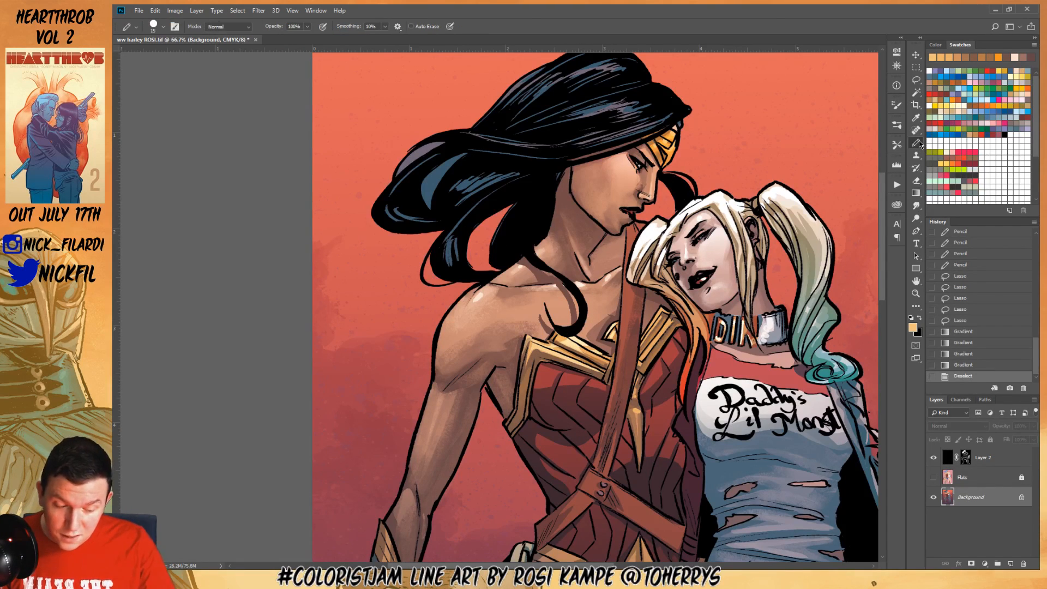
left_click(589, 351, "alt")
left_click(228, 27)
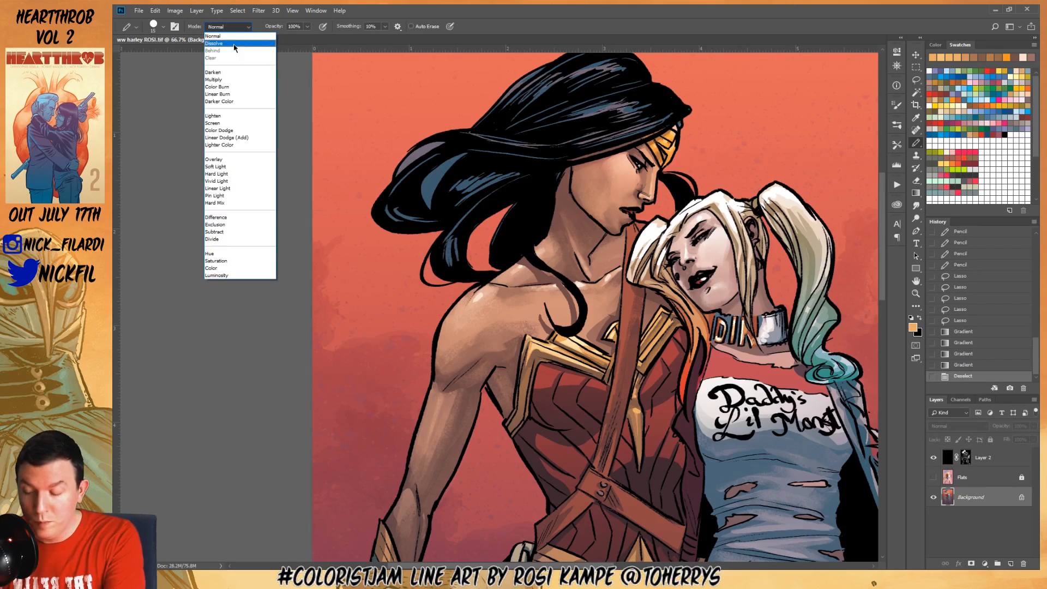
left_click(235, 37)
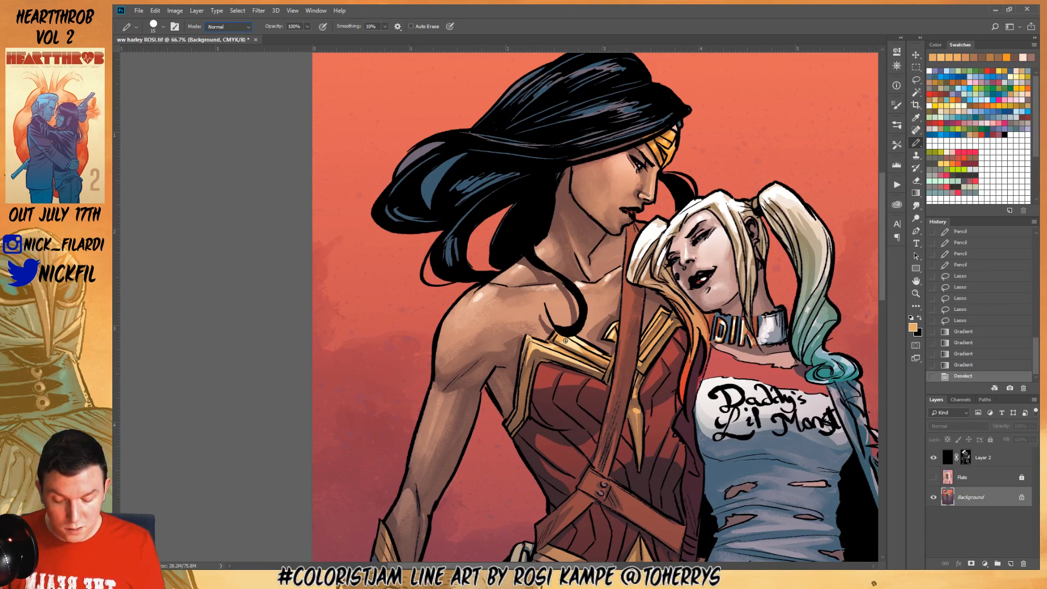
key("5")
left_click_drag(566, 335, 610, 353)
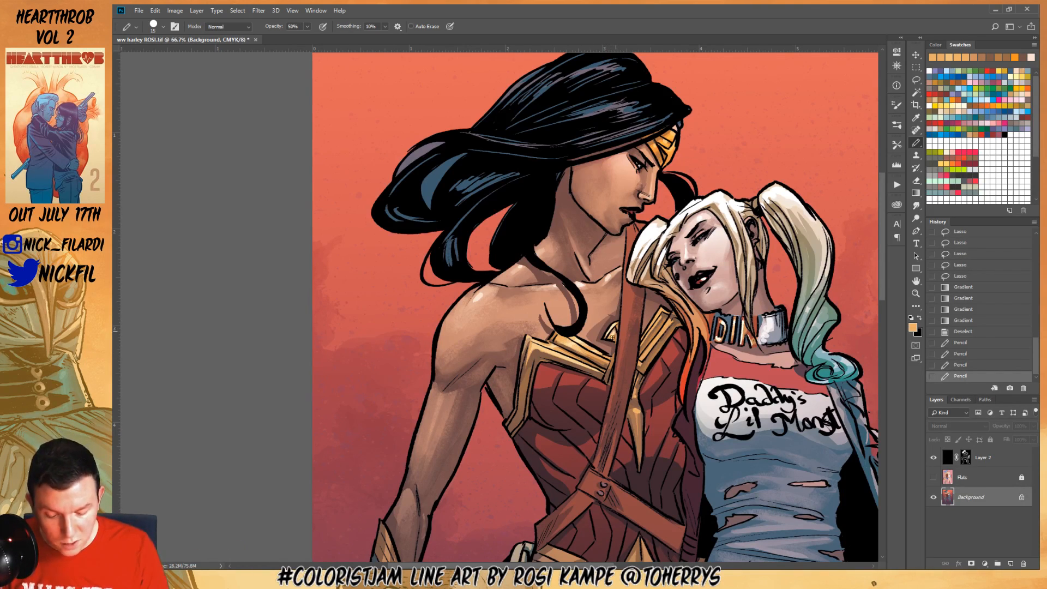
left_click_drag(612, 338, 622, 315)
Lasso the lower band of the gold trim, add an orange Screen gradient at its outer corner, and deselect
left_click(540, 356, "alt")
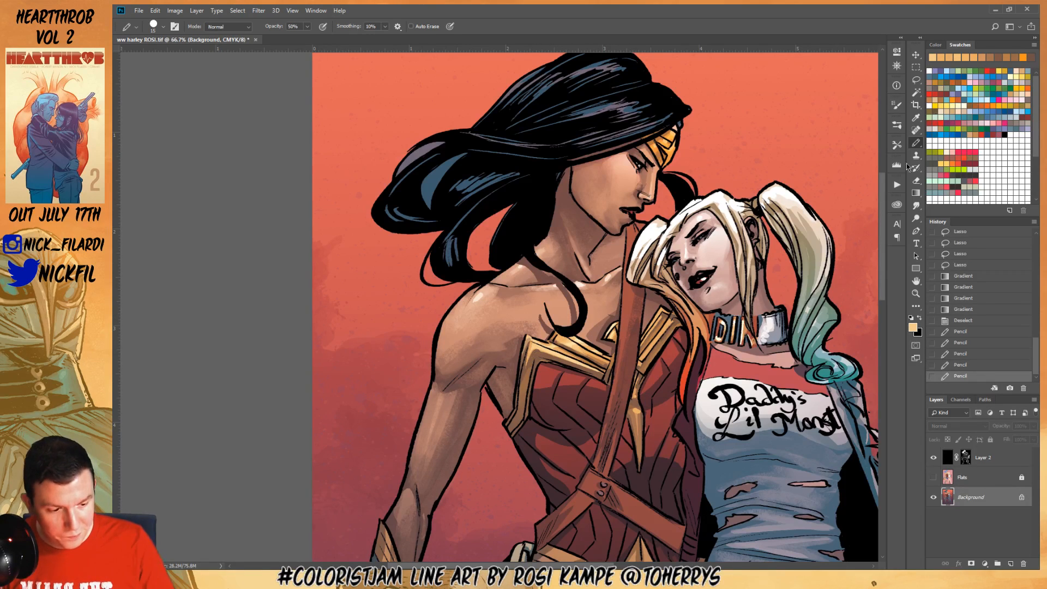
left_click(955, 99)
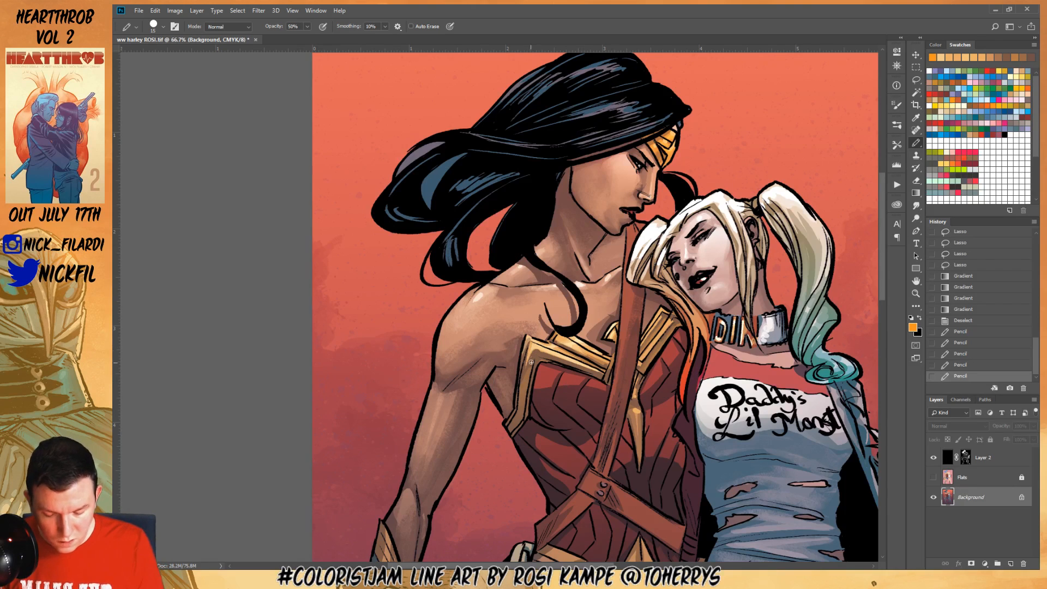
left_click(916, 80)
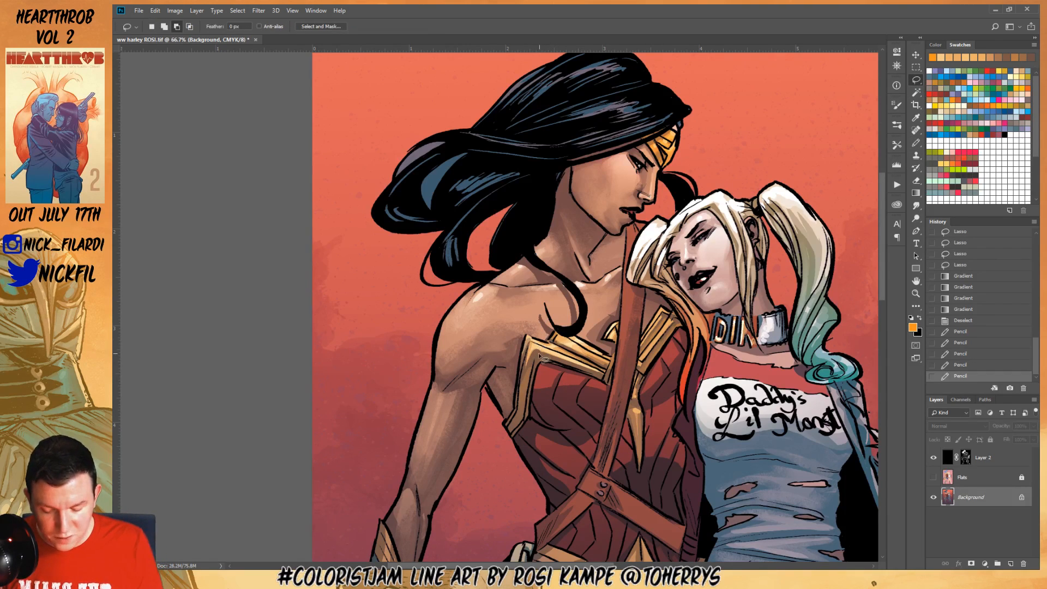
mouse_move(533, 370)
left_mouse_down()
mouse_move(522, 396)
mouse_move(544, 361)
mouse_move(603, 376)
left_mouse_up()
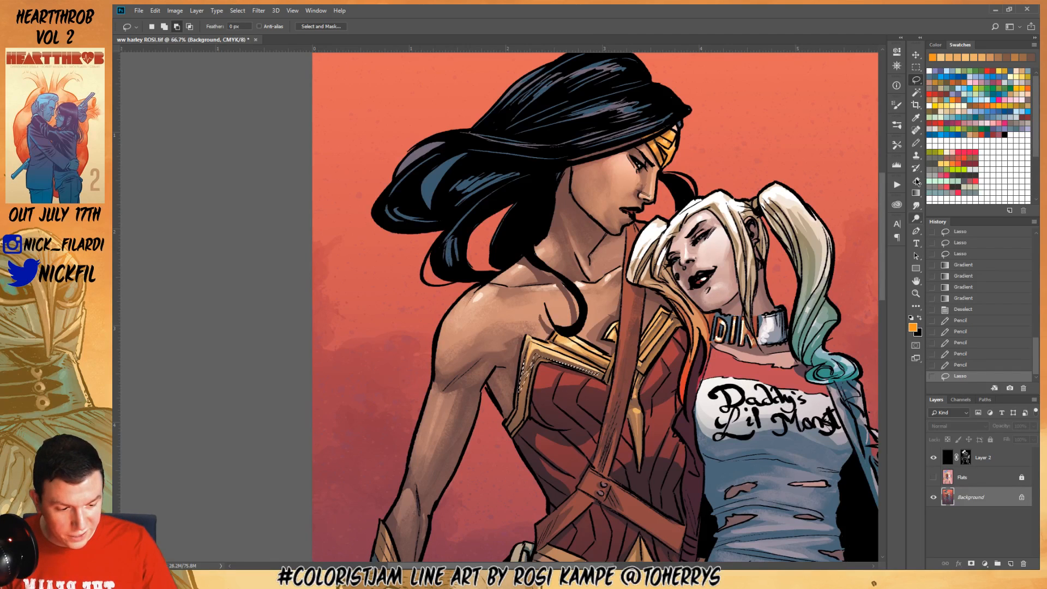
left_click(916, 193)
left_click_drag(525, 370, 535, 399)
key("ctrl+d")
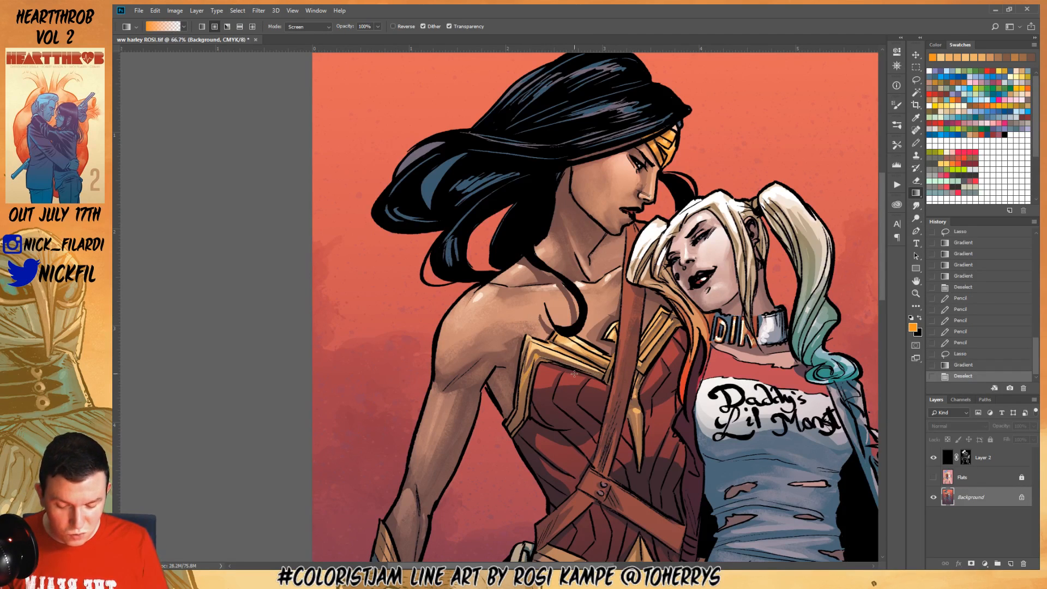
Dot pale cream pencil highlights at 100% opacity along the gold bodice trim on both sides of the strap
left_click(916, 292)
left_click(630, 397, "alt")
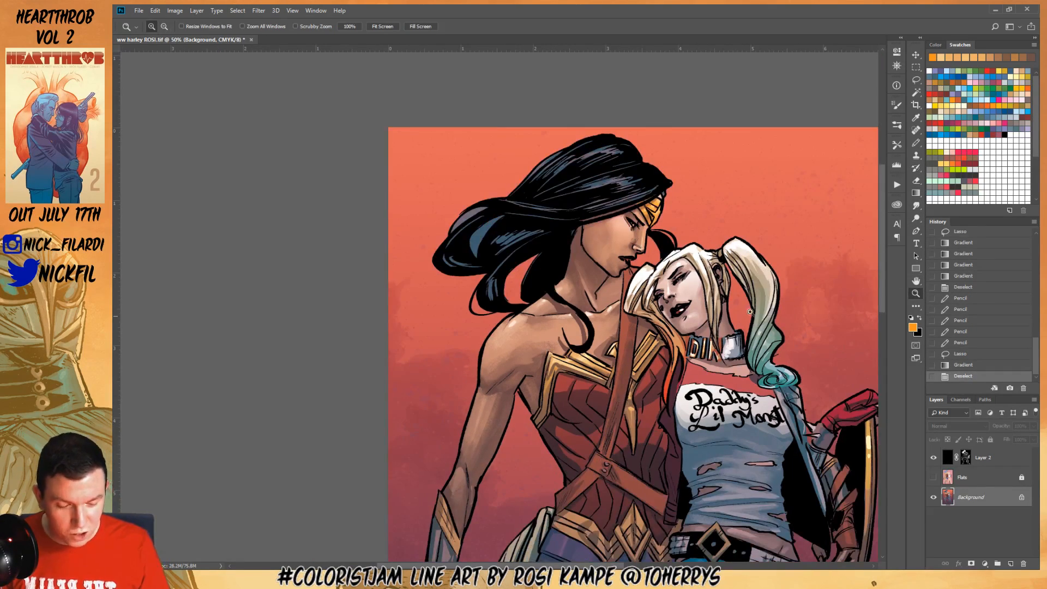
left_click(966, 105)
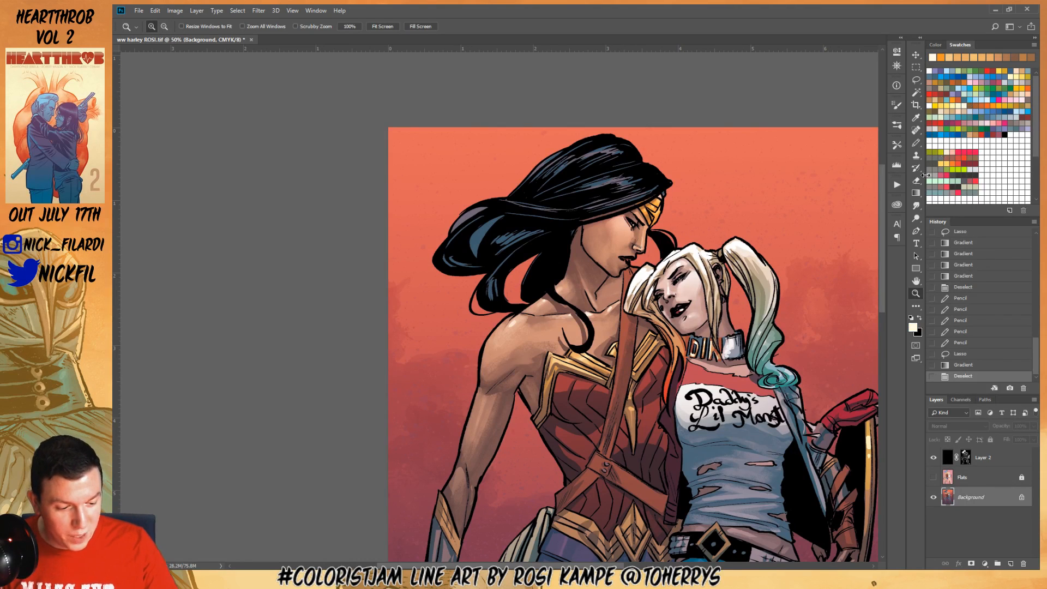
left_click(917, 143)
left_click(567, 360)
left_click(601, 349)
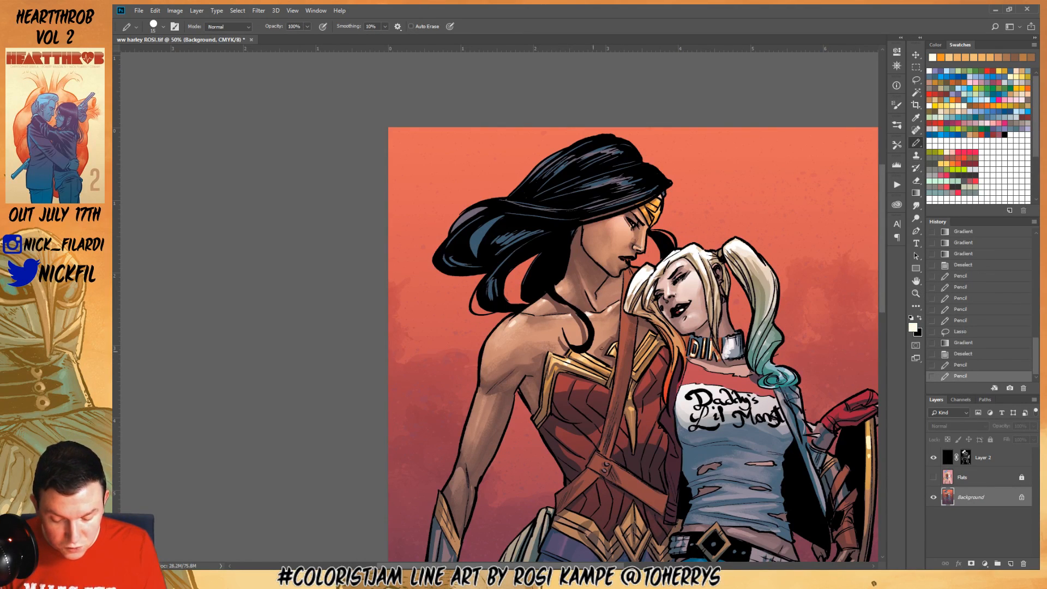
left_click(587, 354)
left_click(589, 355)
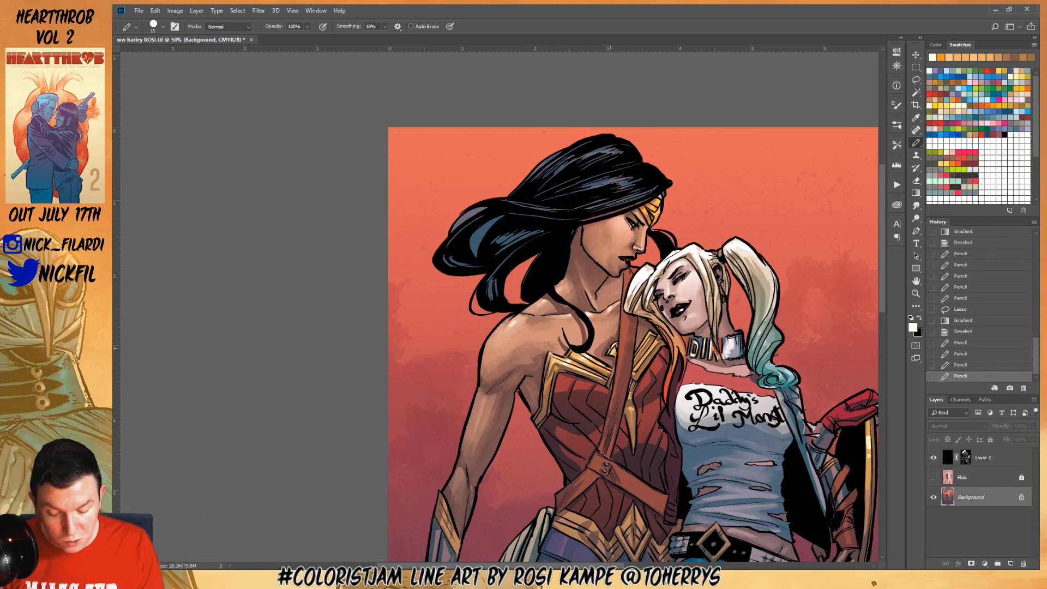
left_click(611, 347)
left_click(633, 329)
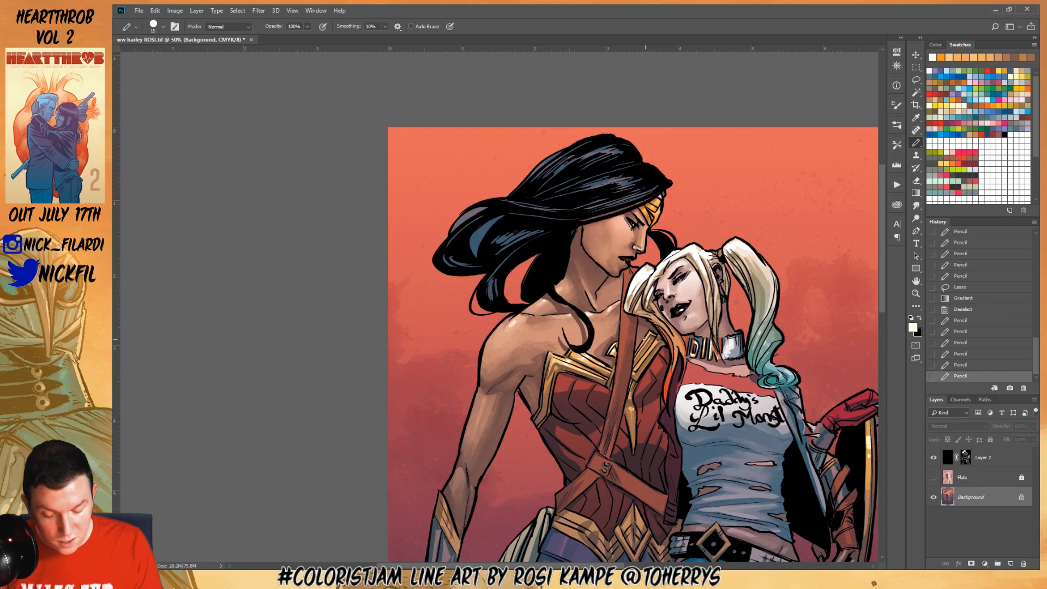
Pencil pale cream and sampled gold highlights along the gold bodice trim beside the strap, in Normal mode at 100% opacity
left_click(649, 338)
left_click(659, 337)
left_click(669, 331)
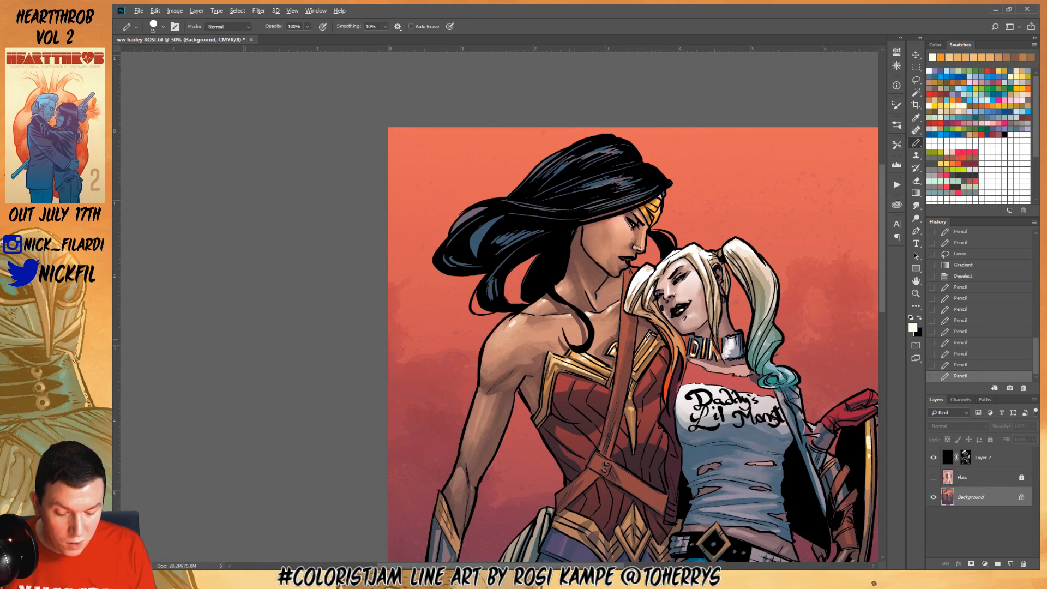
left_click(650, 334, "alt")
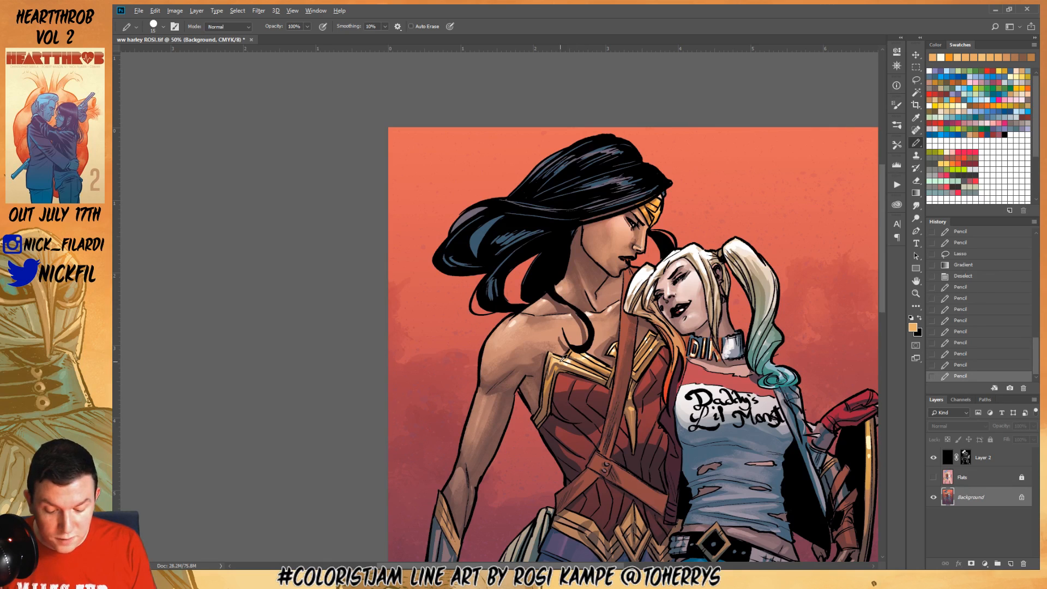
left_click(228, 26)
left_click(229, 39)
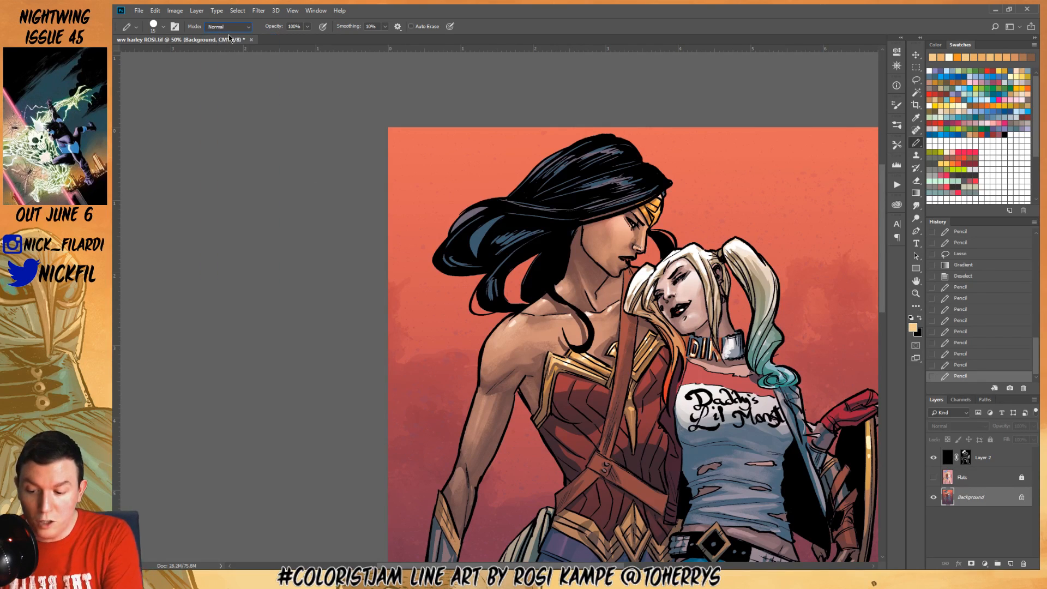
mouse_move(646, 339)
left_mouse_down()
mouse_move(637, 370)
mouse_move(672, 331)
left_mouse_up()
left_click(660, 336, "alt")
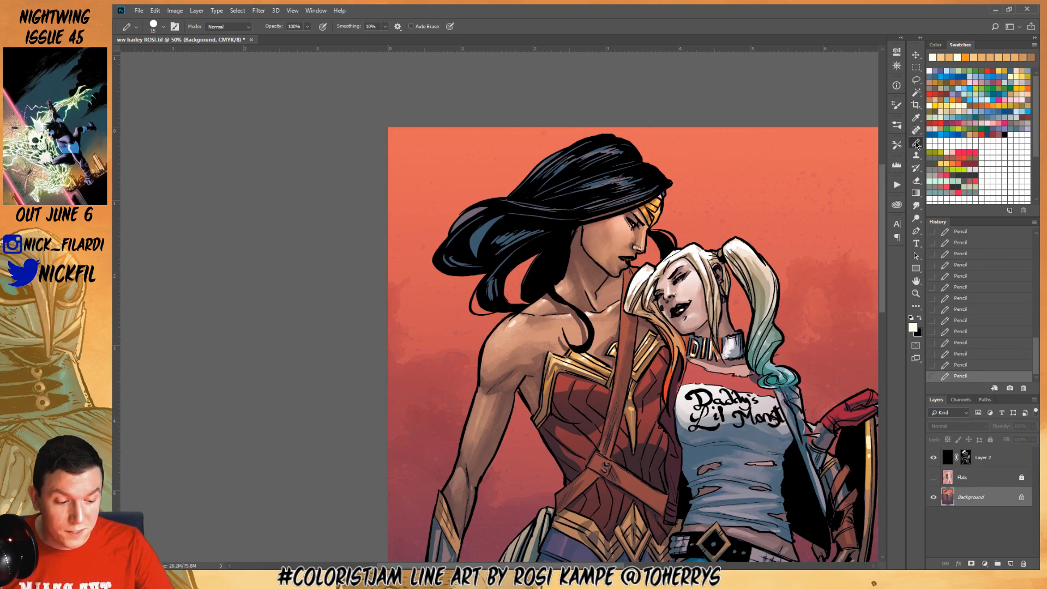
Sample skin tones from the dark-haired heroine's chest and neck for the pencil, in Normal mode at 50% opacity
left_click(586, 314, "alt")
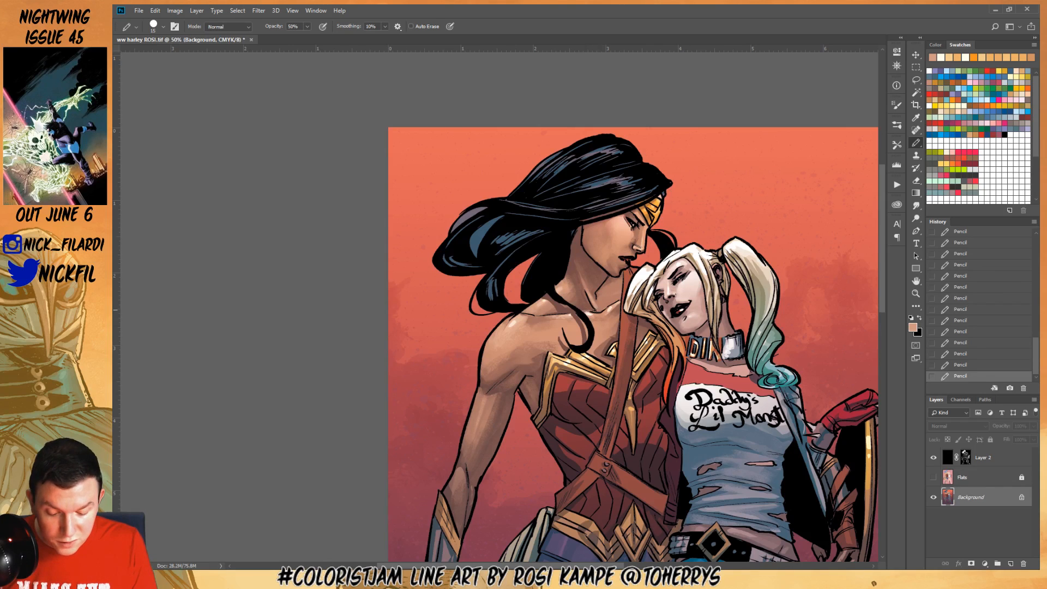
left_click(606, 300, "alt")
left_click(229, 26)
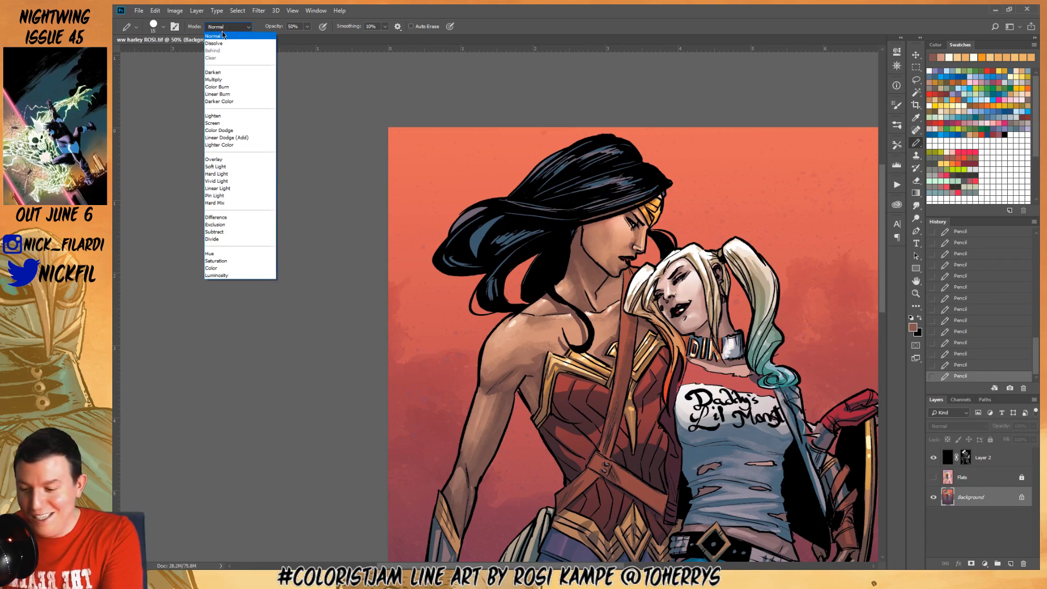
left_click(231, 29)
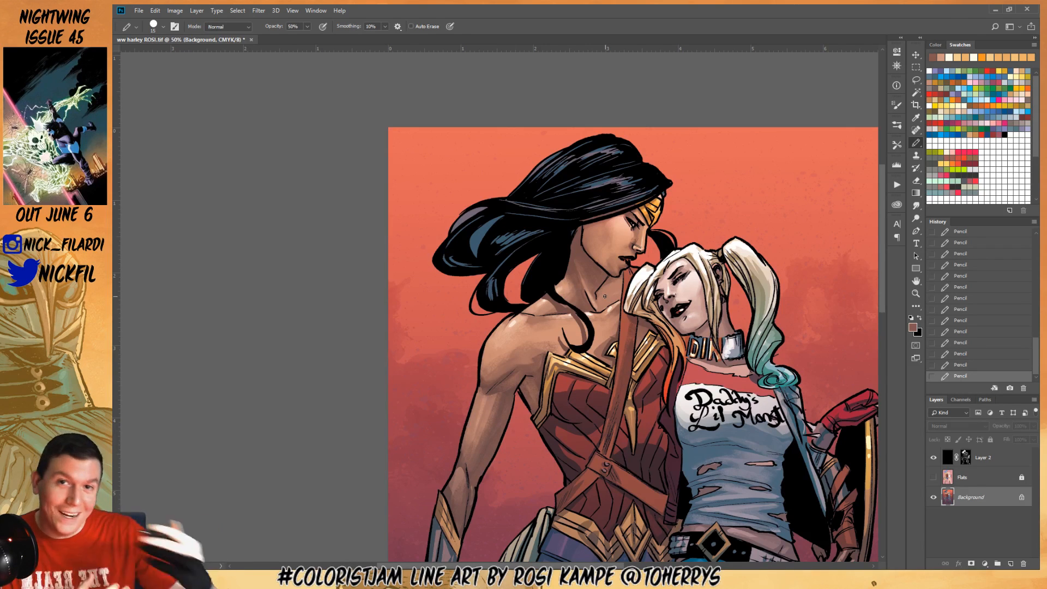
Pencil sampled blue-gray tones on the blonde woman's metal collar, first at 50% and then at 100% opacity
left_click(915, 279)
left_click_drag(638, 444, 610, 327)
left_click(916, 293)
left_click(650, 405, "alt")
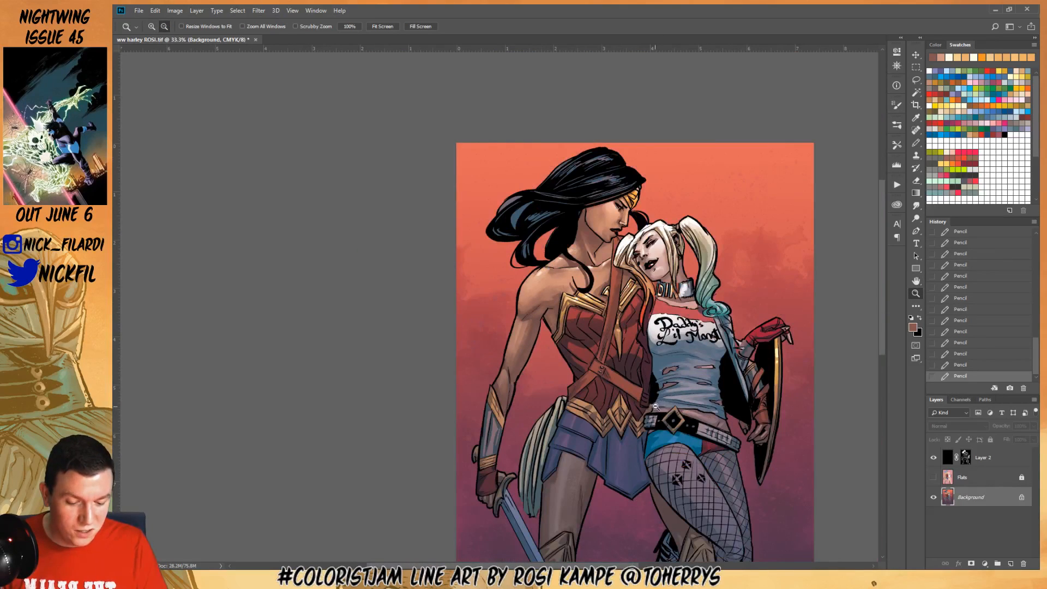
left_click(916, 143)
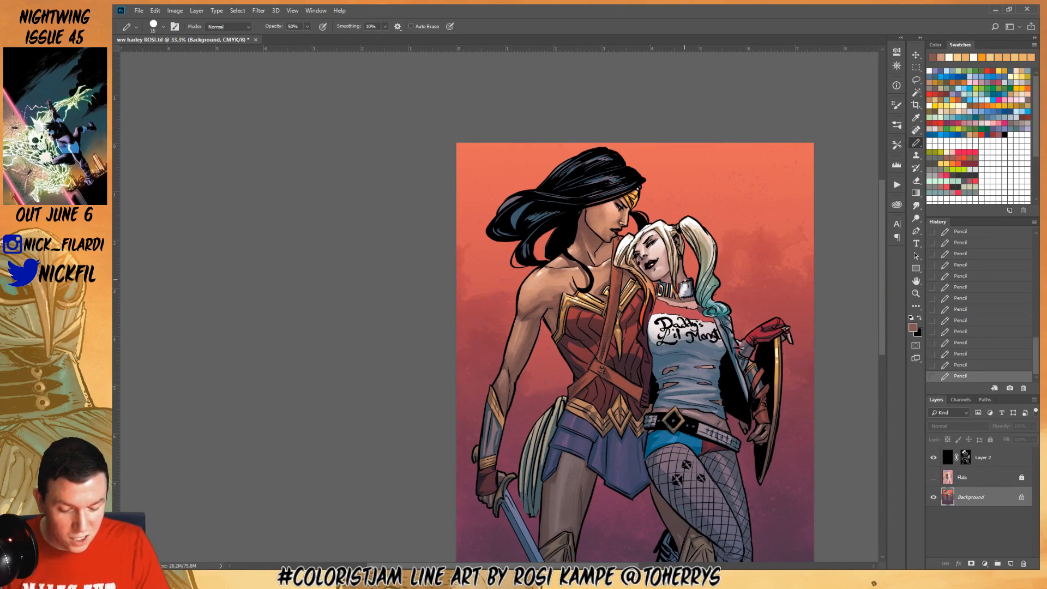
left_click(686, 285, "alt")
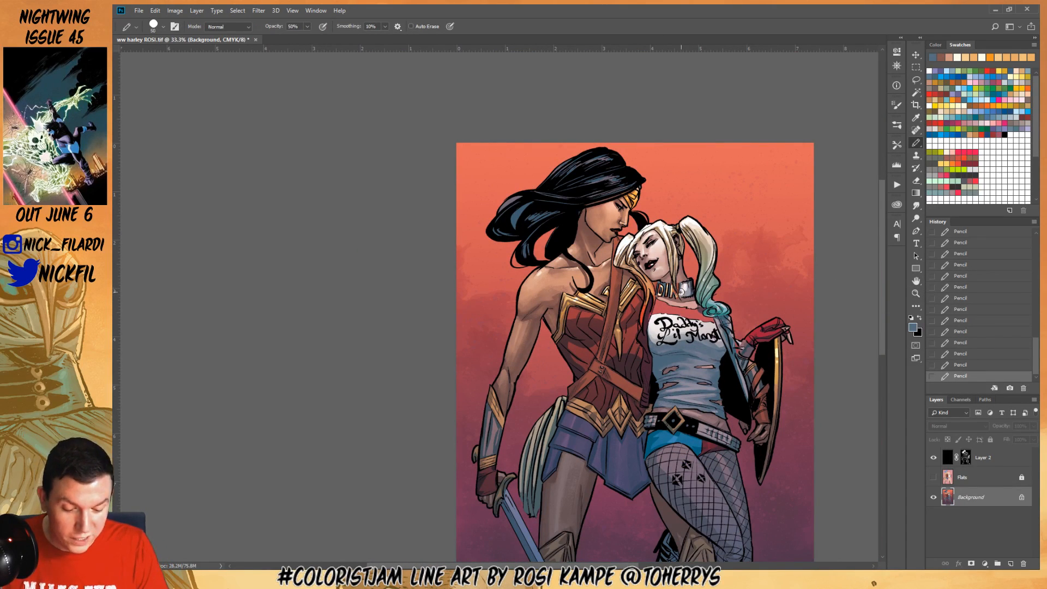
left_click_drag(681, 292, 692, 287)
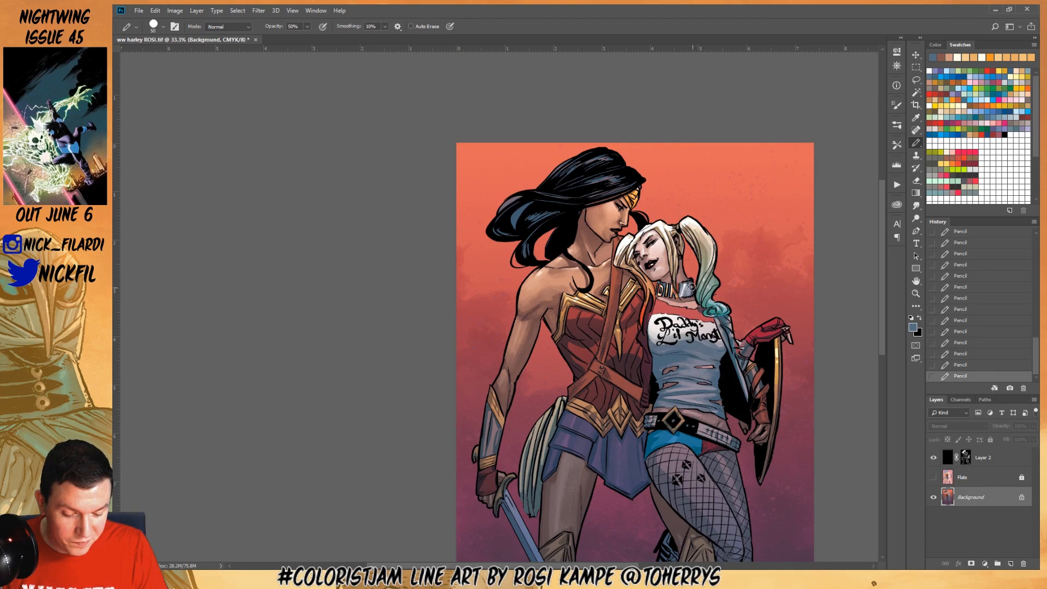
left_click(685, 295, "alt")
key("0")
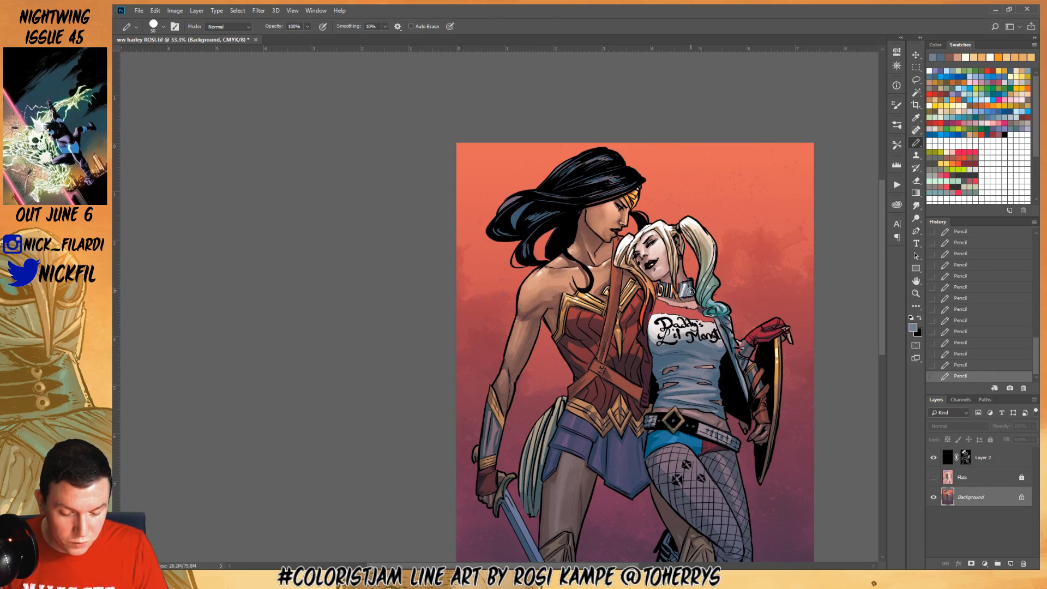
left_click(686, 290, "alt")
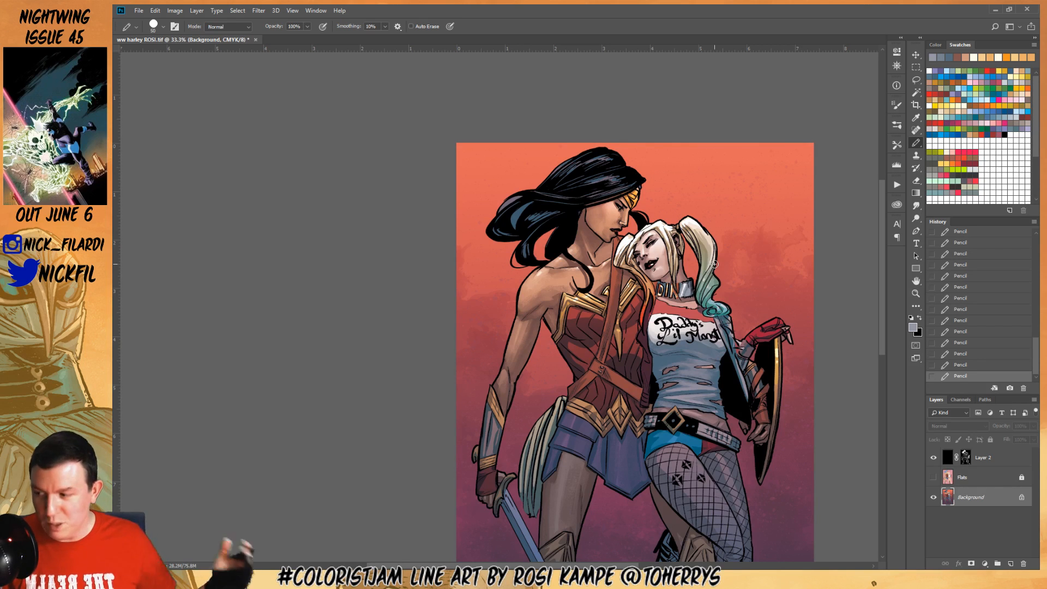
Review the coloring of both figures across the whole illustration, from heads to boots
key("h")
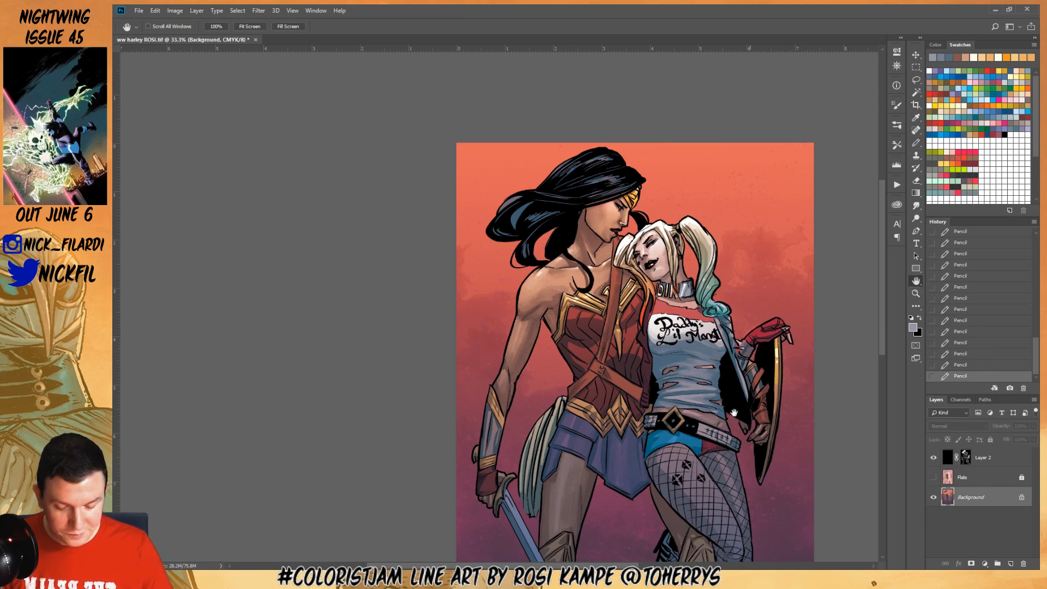
mouse_move(686, 430)
left_mouse_down()
mouse_move(619, 420)
mouse_move(667, 409)
left_mouse_up()
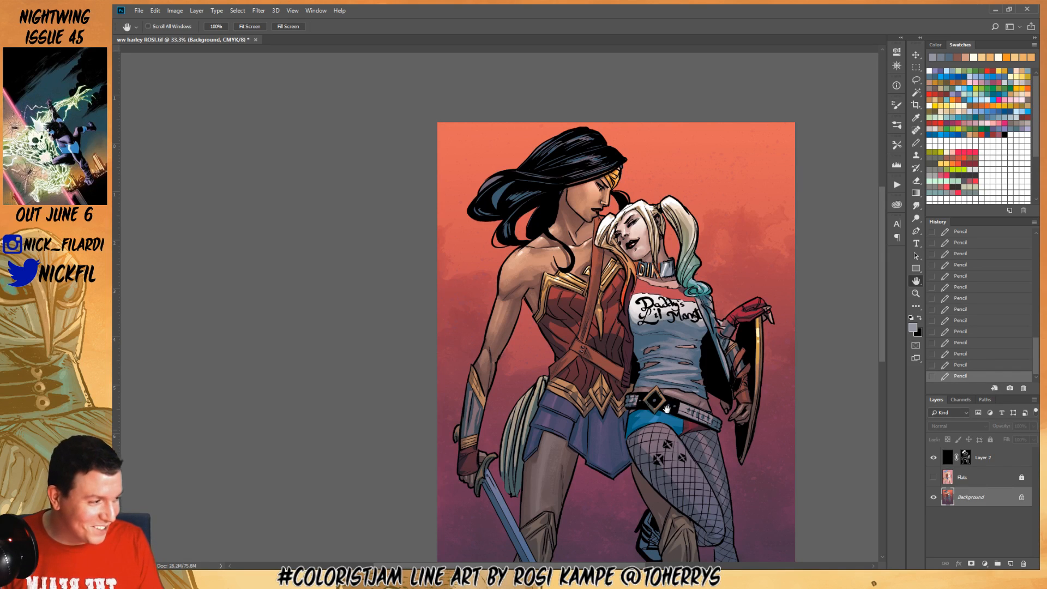
left_click_drag(667, 409, 646, 376)
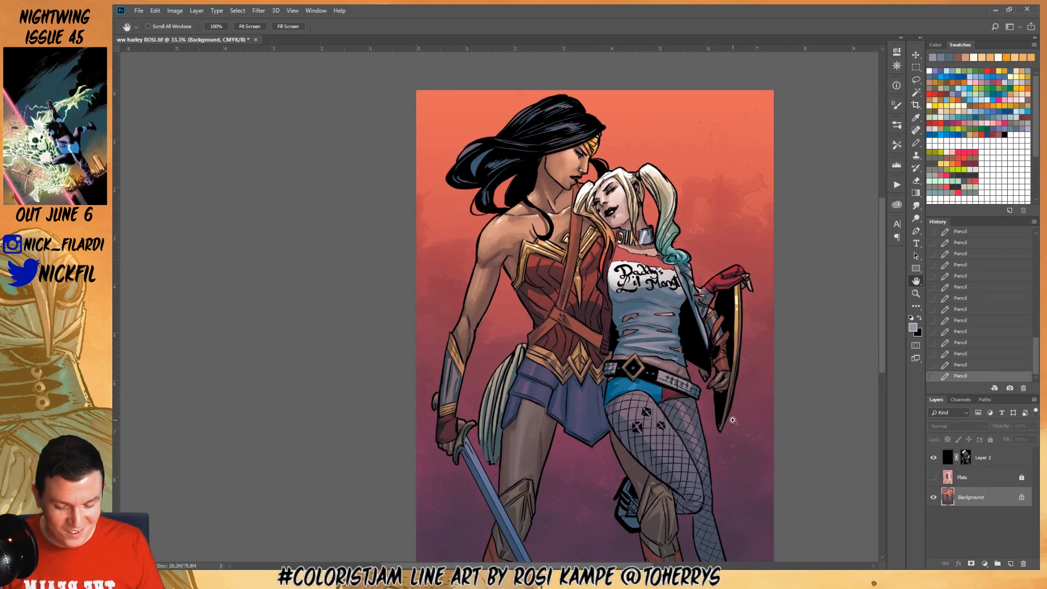
left_click_drag(605, 420, 573, 439)
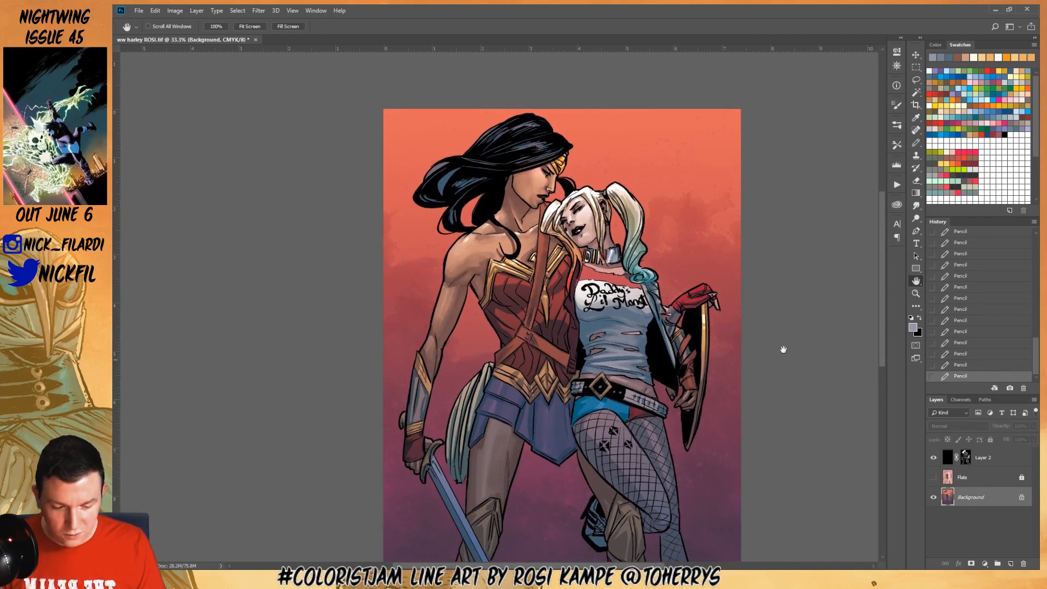
left_click(918, 295)
left_click(640, 375, "alt")
left_click(642, 377, "alt")
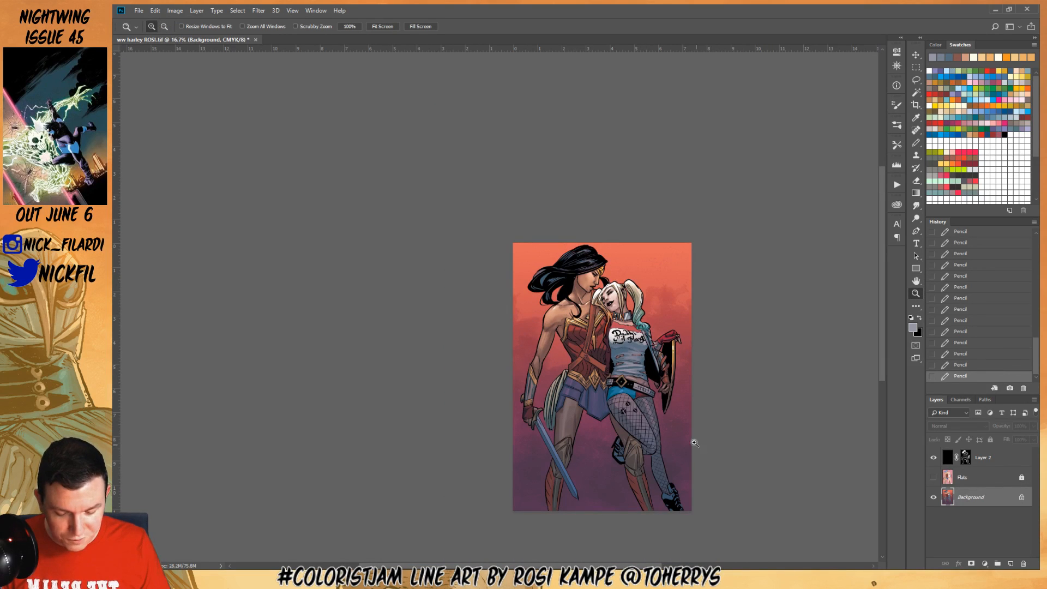
left_click(620, 379)
Select the blonde woman's skin areas with the Magic Wand, using the Flats layer
key("b")
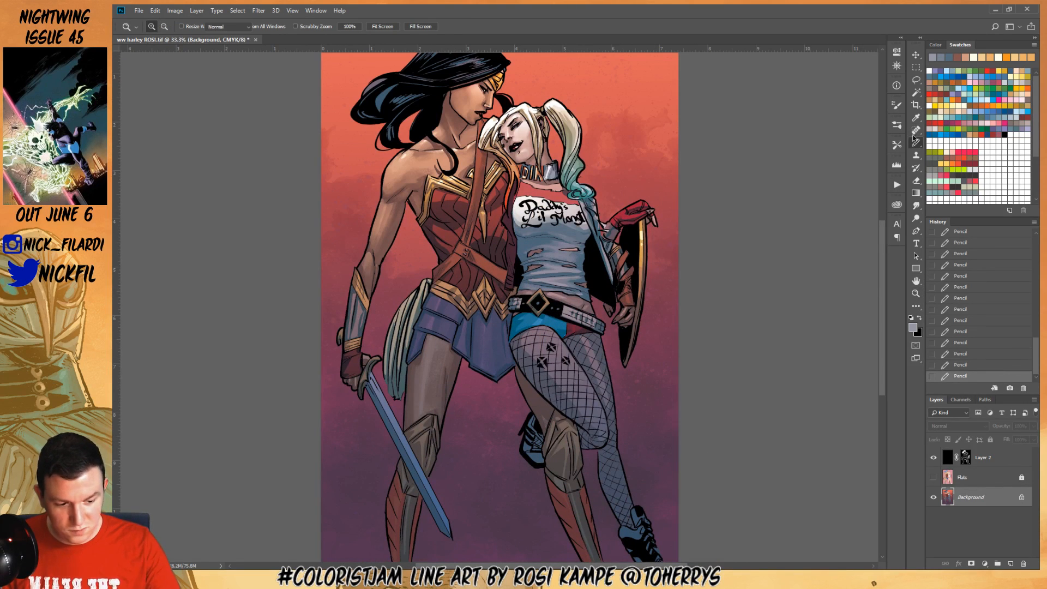
left_click(156, 27)
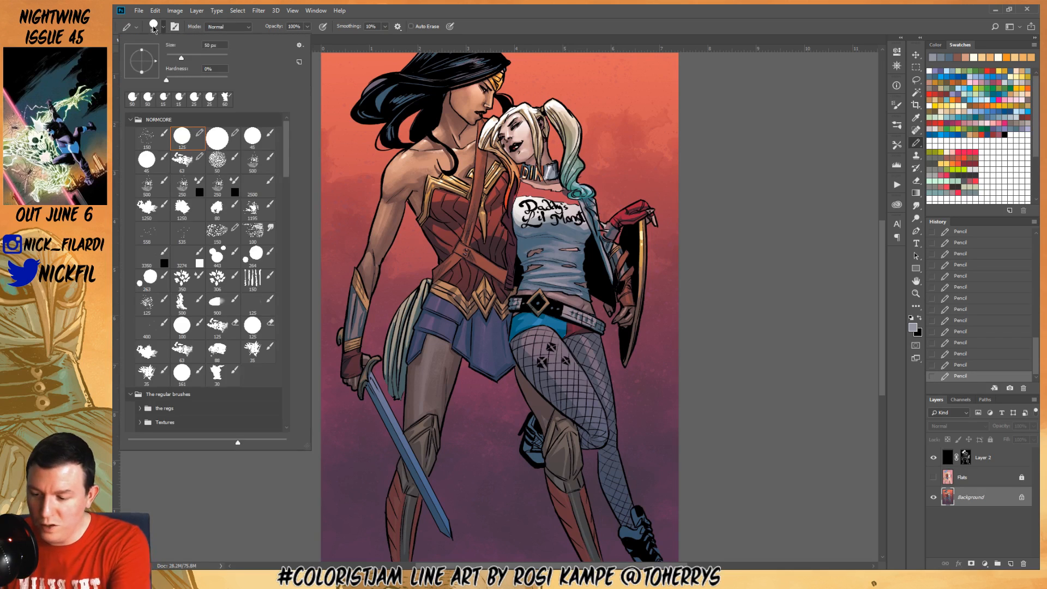
left_click(917, 92)
left_click(564, 380)
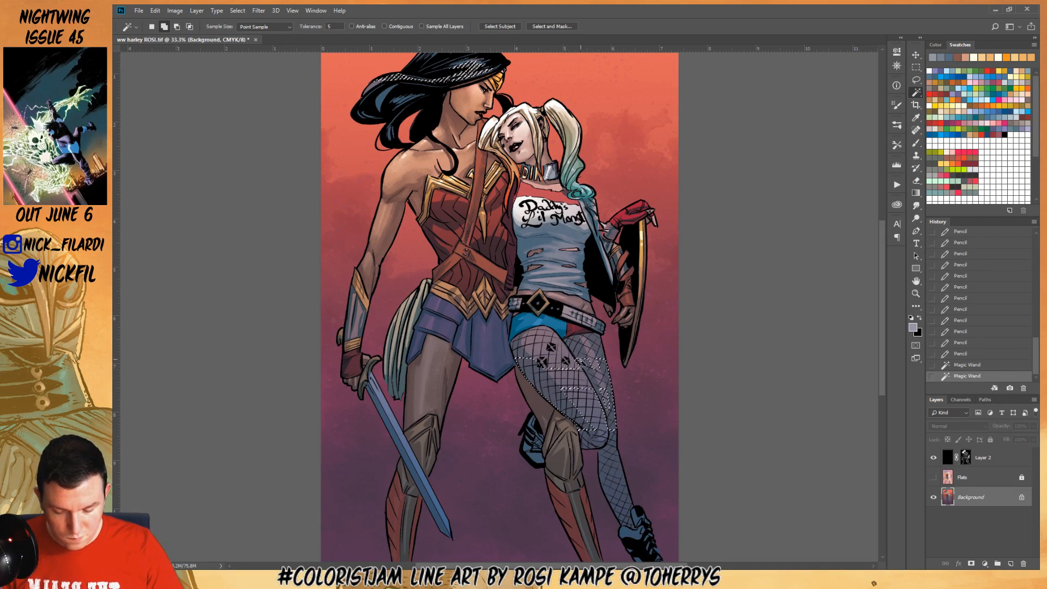
left_click(963, 477)
left_click(585, 273)
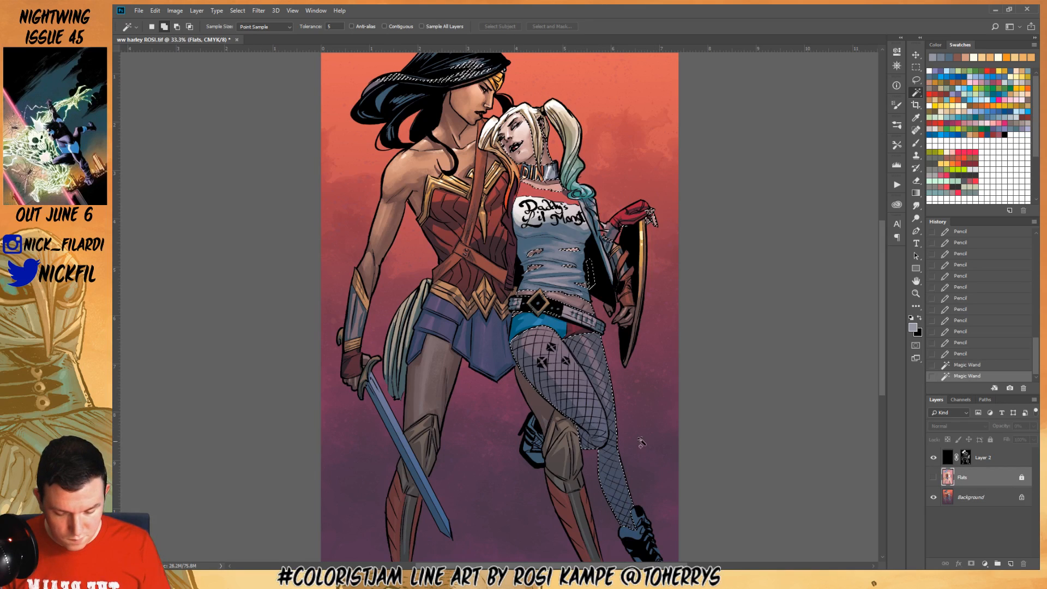
Lasso the blonde woman's upper-body areas out of the selection, keeping only her fishnet legs selected
left_click(916, 80)
mouse_move(597, 139)
left_mouse_down()
mouse_move(493, 79)
mouse_move(587, 325)
mouse_move(695, 203)
mouse_move(649, 139)
left_mouse_up()
mouse_move(584, 83)
left_mouse_down()
mouse_move(332, 72)
mouse_move(546, 99)
left_mouse_up()
left_click_drag(589, 138, 590, 138)
Brush sampled dark blue-gray shading over the selected fishnet legs on the Background layer, using an enlarged brush at 50% opacity
left_click(916, 193)
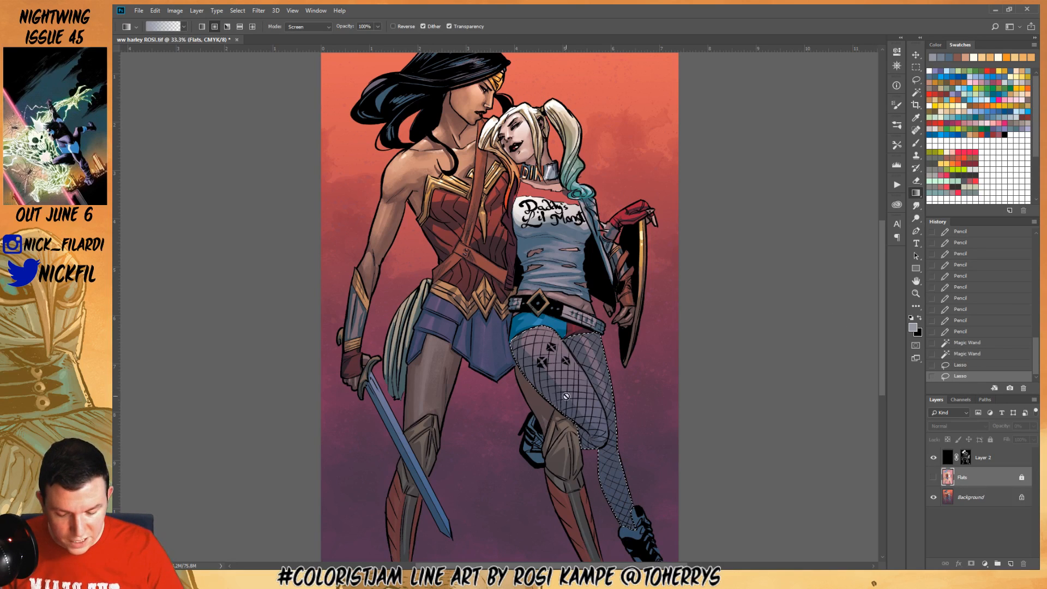
left_click(917, 144)
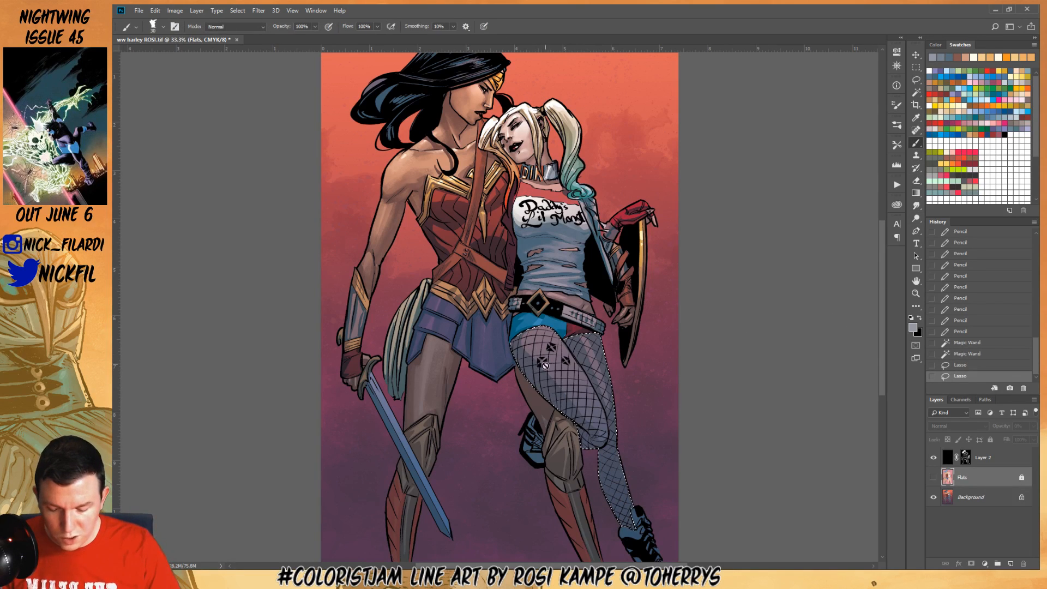
left_click(522, 310, "alt")
key("bracketright")
key("bracketright")
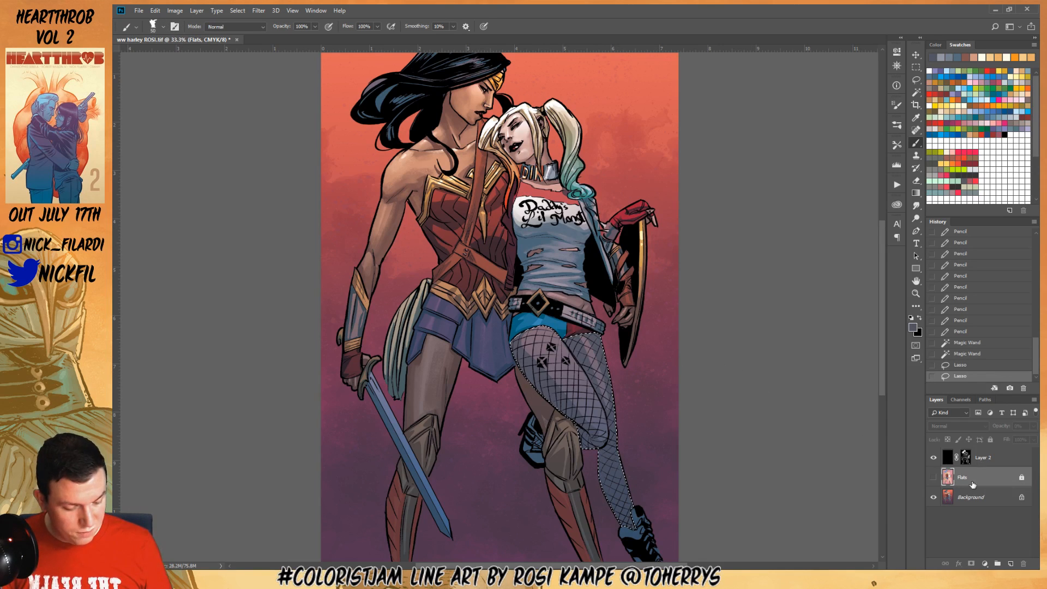
key("alt+bracketleft")
mouse_move(535, 354)
left_mouse_down()
mouse_move(567, 360)
mouse_move(619, 435)
left_mouse_up()
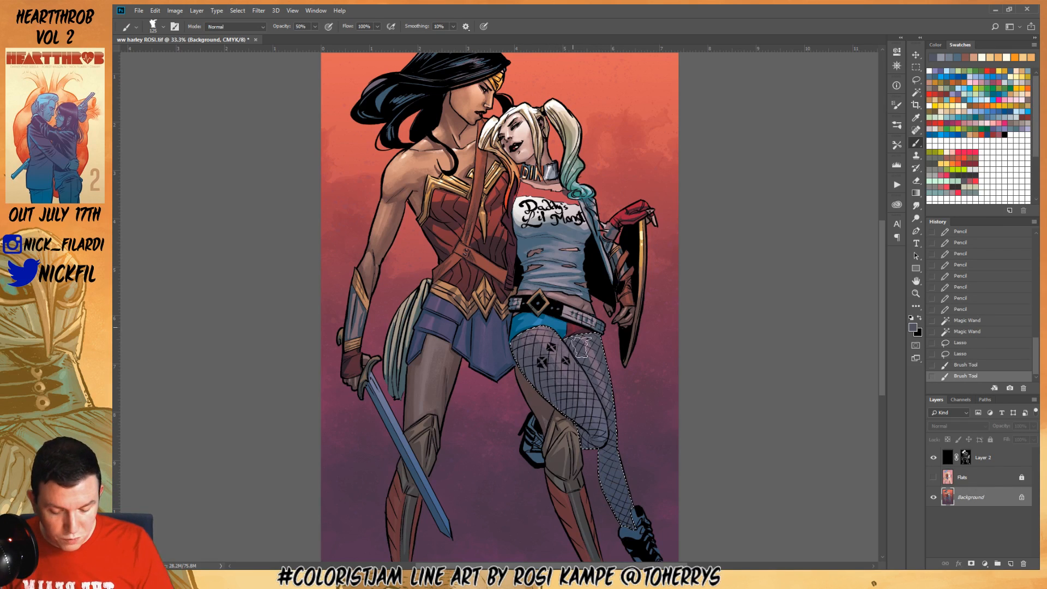
mouse_move(580, 345)
left_mouse_down()
mouse_move(609, 502)
mouse_move(610, 346)
mouse_move(585, 322)
mouse_move(627, 462)
left_mouse_up()
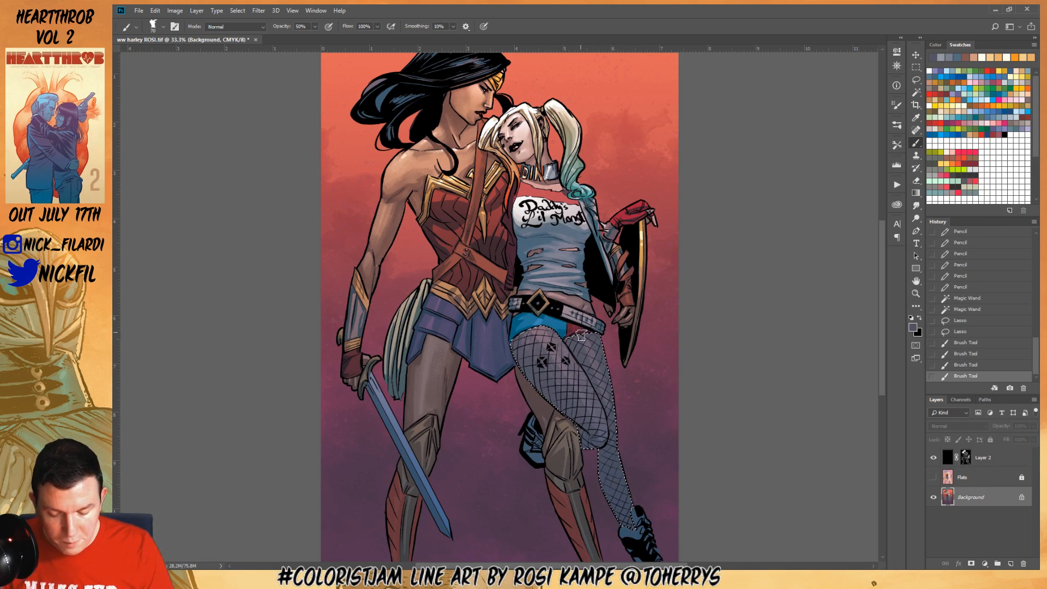
left_click_drag(581, 336, 599, 357)
left_click_drag(601, 396, 614, 431)
mouse_move(570, 342)
left_mouse_down()
mouse_move(570, 376)
mouse_move(600, 401)
mouse_move(616, 469)
mouse_move(593, 433)
mouse_move(609, 474)
left_mouse_up()
Brush a sampled mauve skin tone around the bent knee of the fishnet legs at 100% opacity, and sample a darker thigh shade
left_click(547, 342, "alt")
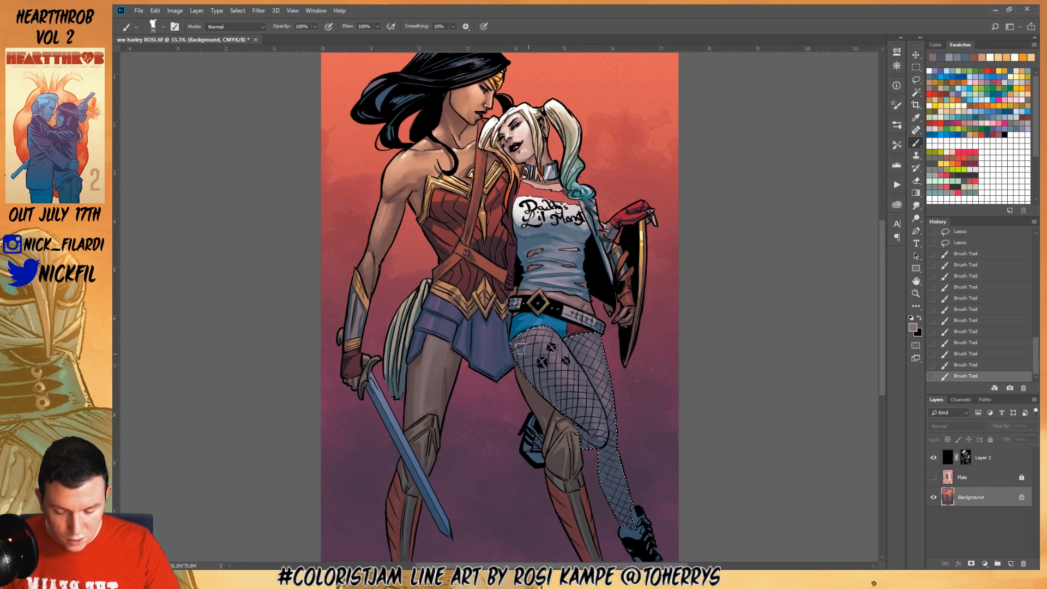
left_click_drag(596, 445, 599, 448)
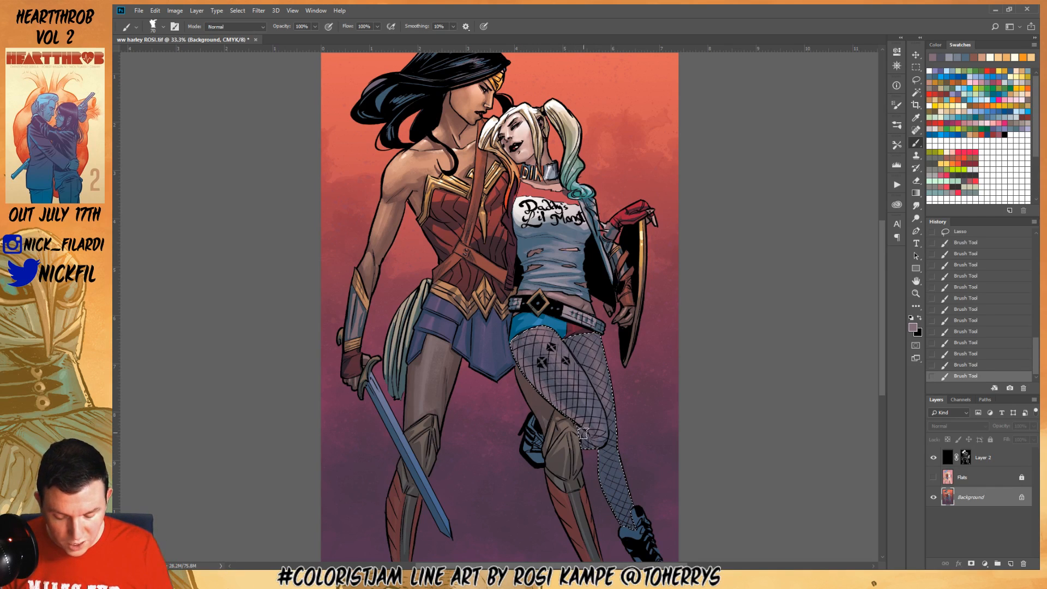
left_click_drag(567, 407, 593, 443)
left_click(518, 349, "alt")
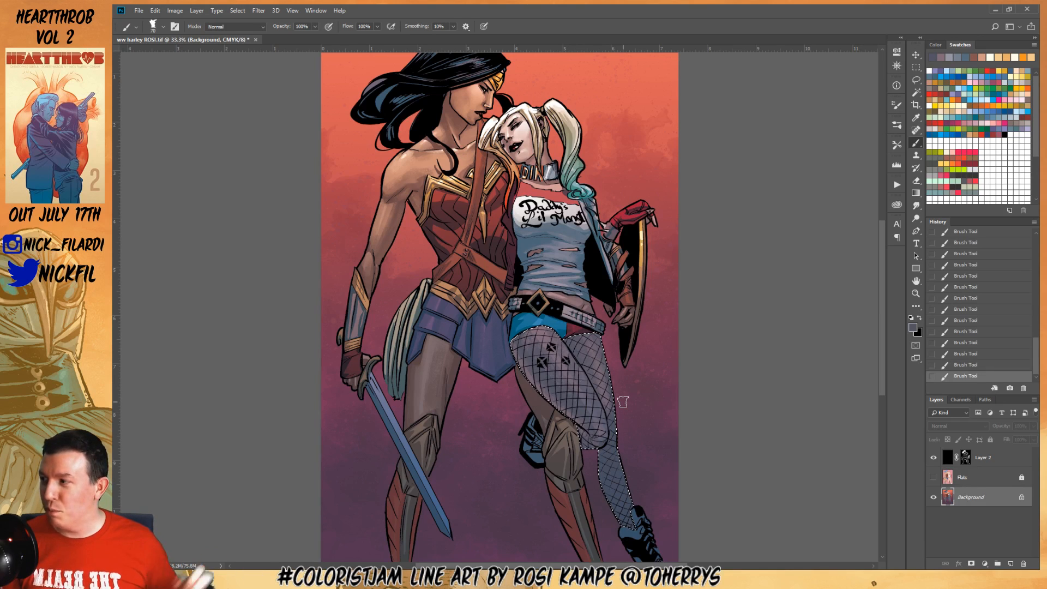
Try a near-black brush in Screen mode on the selected fishnet legs, and set the brush back to Normal mode
left_click(916, 283)
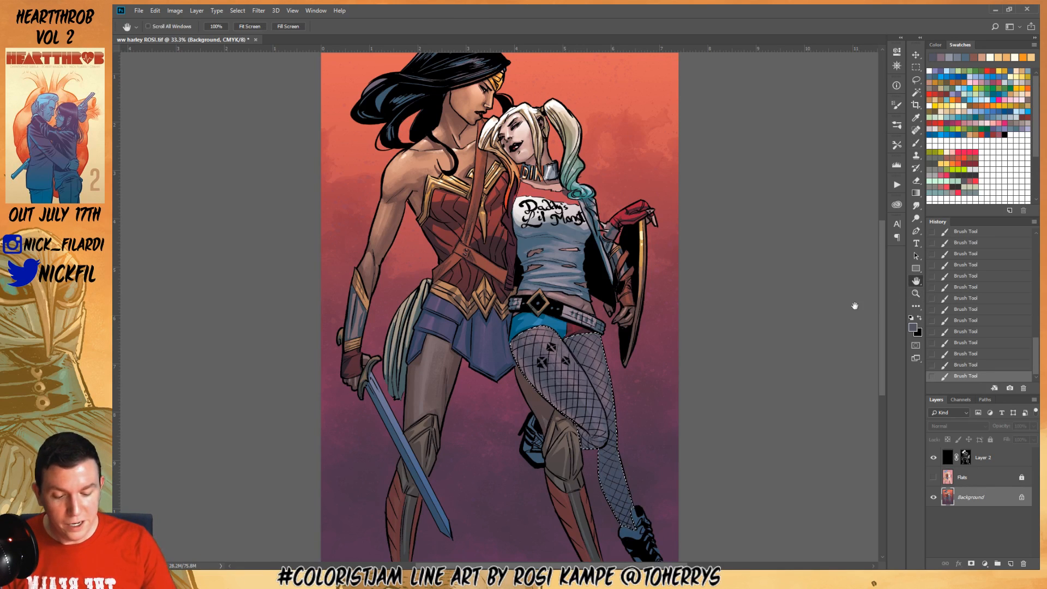
left_click_drag(566, 399, 601, 397)
left_click(916, 144)
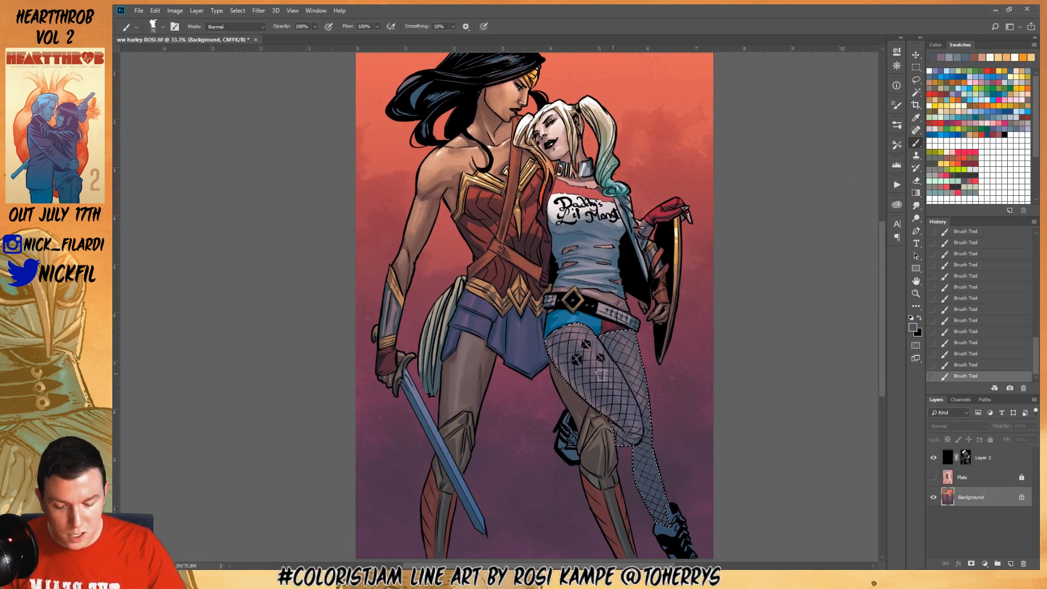
left_click(231, 26)
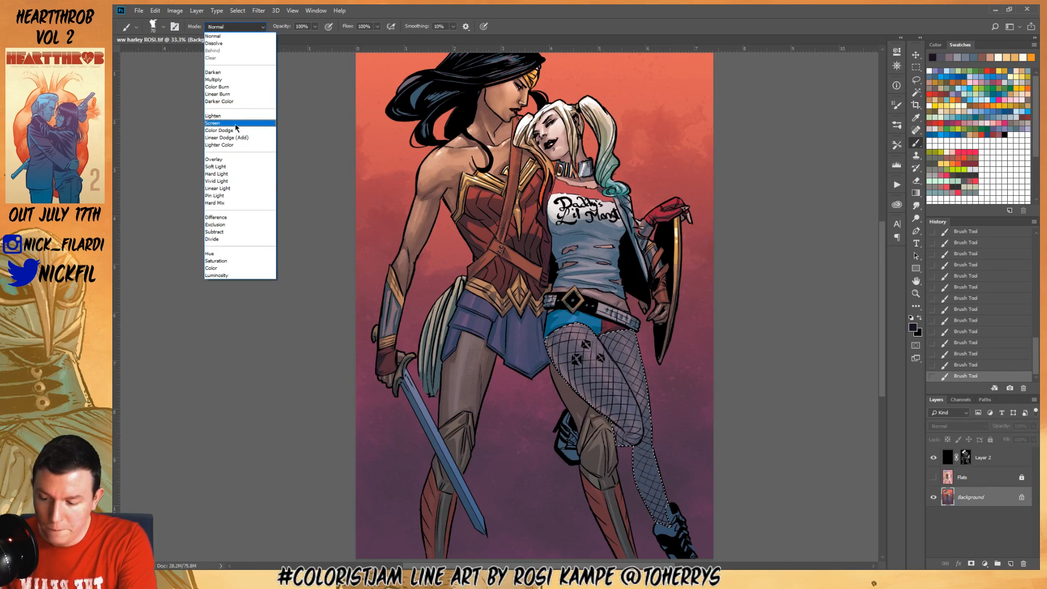
left_click(238, 126)
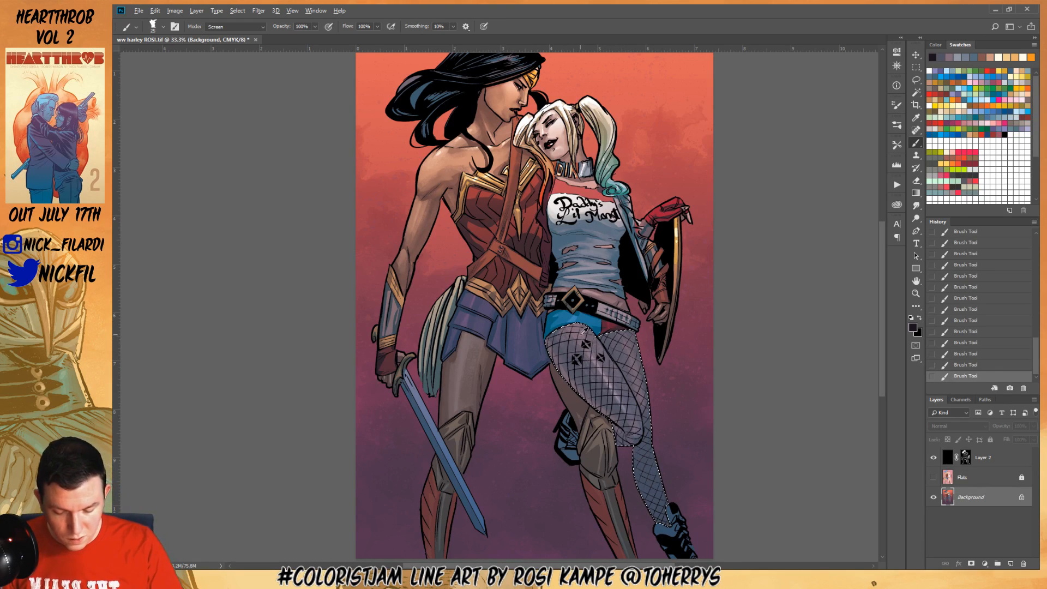
left_click(234, 26)
left_click(223, 28)
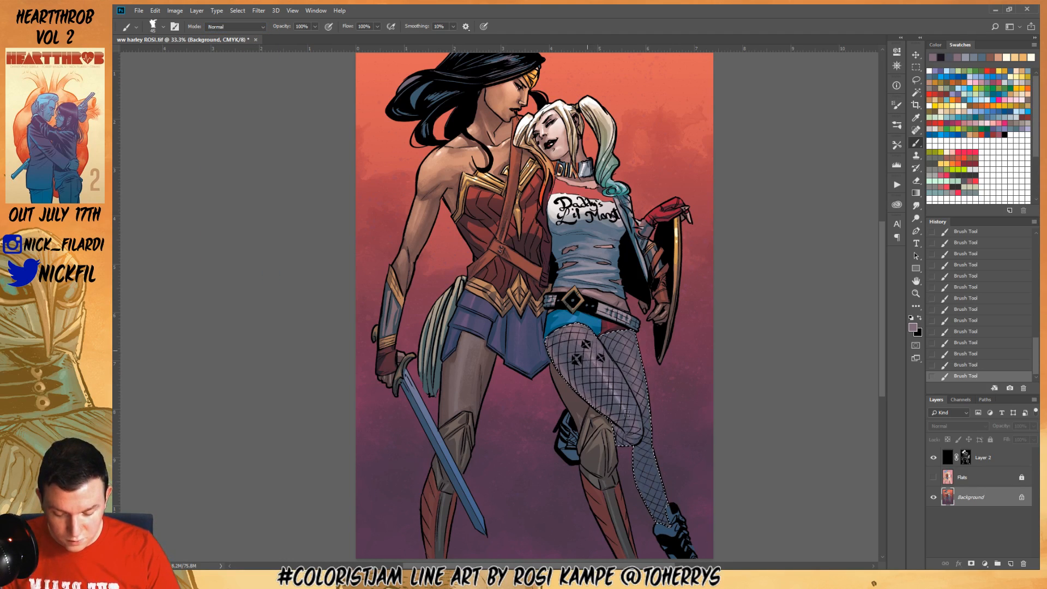
Clear the fishnet-leg selection and view the whole illustration
key("ctrl+d")
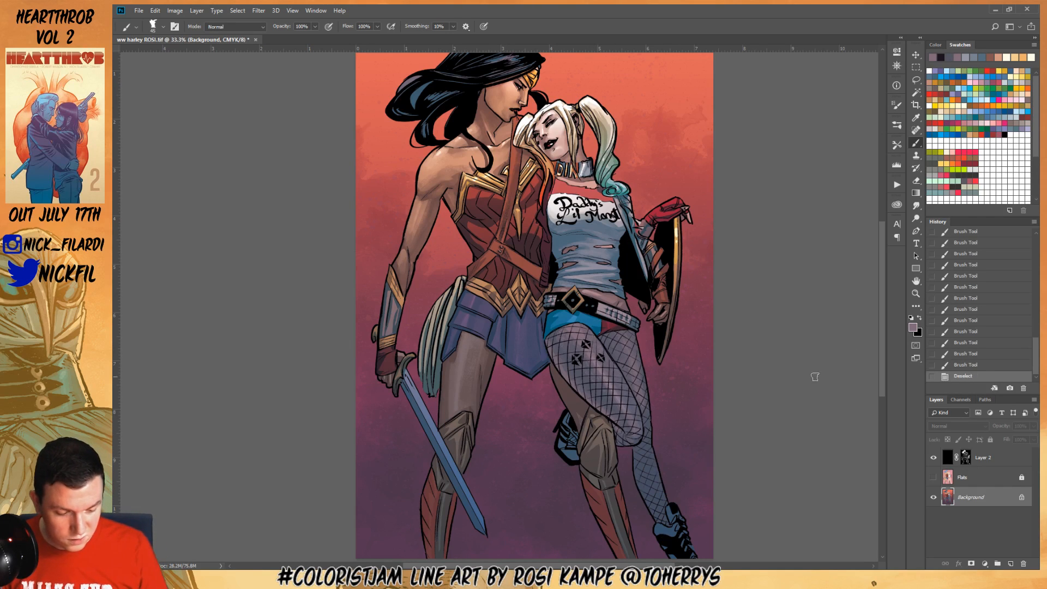
key("z")
left_click(641, 413, "alt")
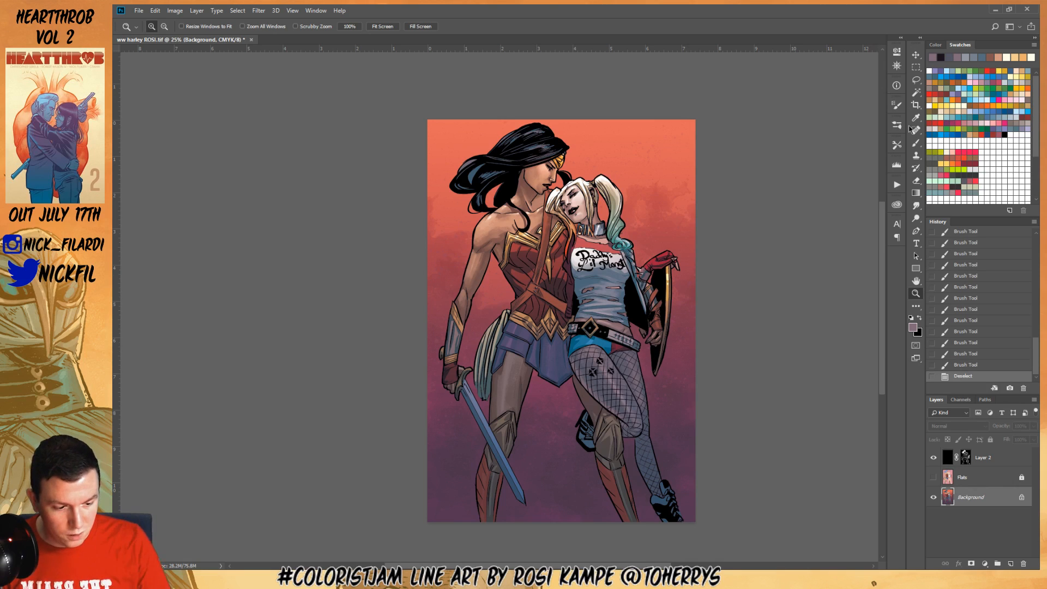
left_click(916, 91)
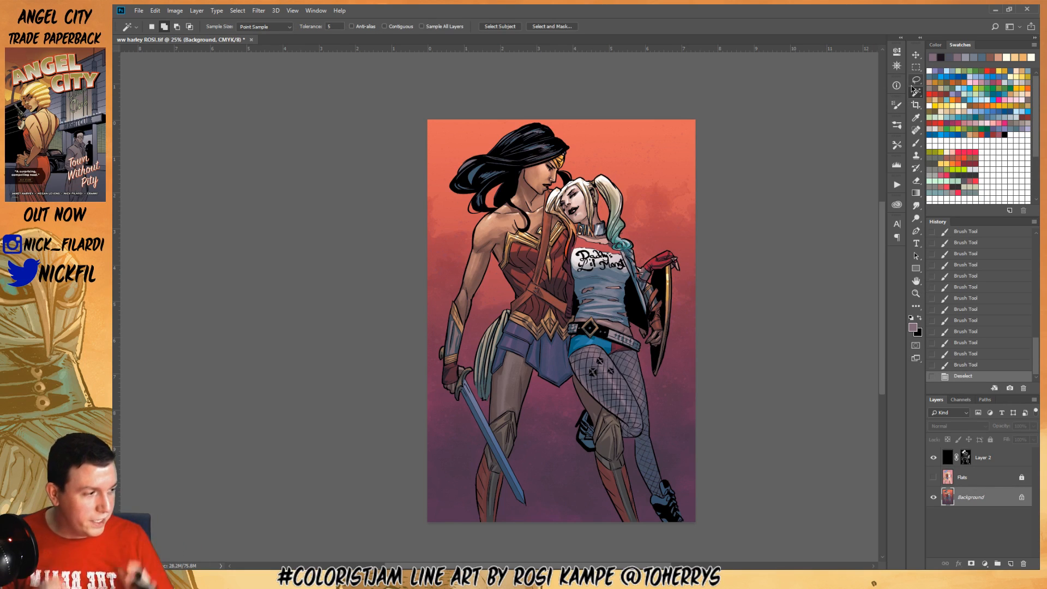
left_click(917, 281)
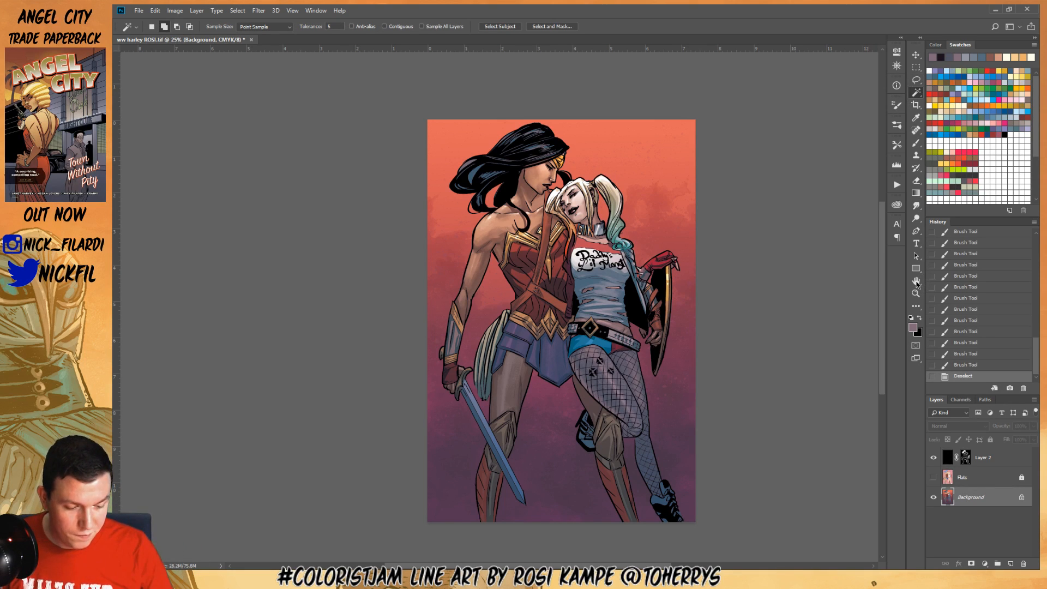
left_click_drag(664, 421, 673, 388)
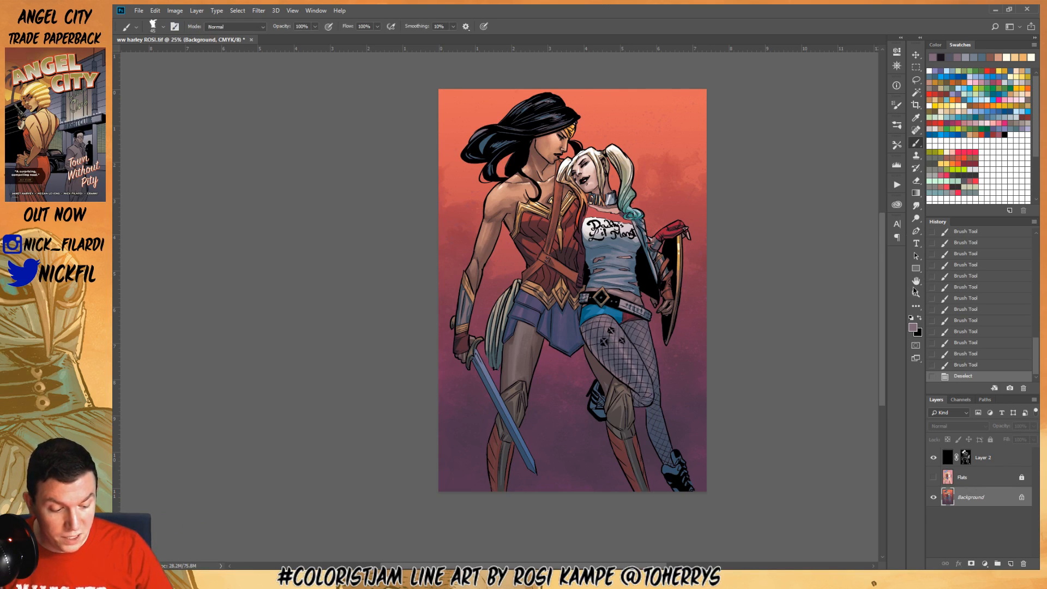
scroll(633, 433, "up", 3)
key("w")
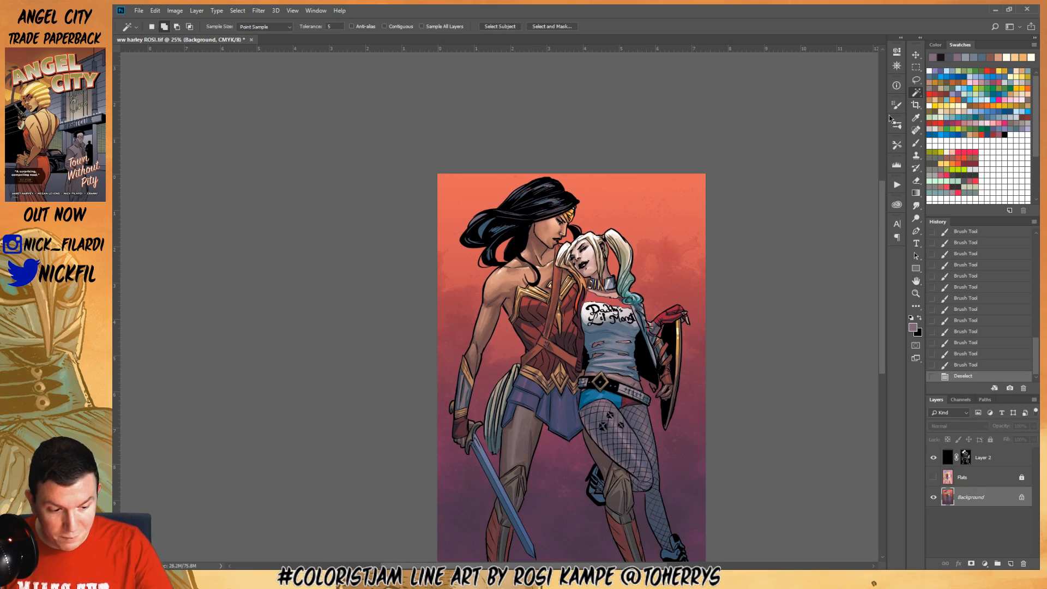
left_click(565, 326)
key("ctrl+d")
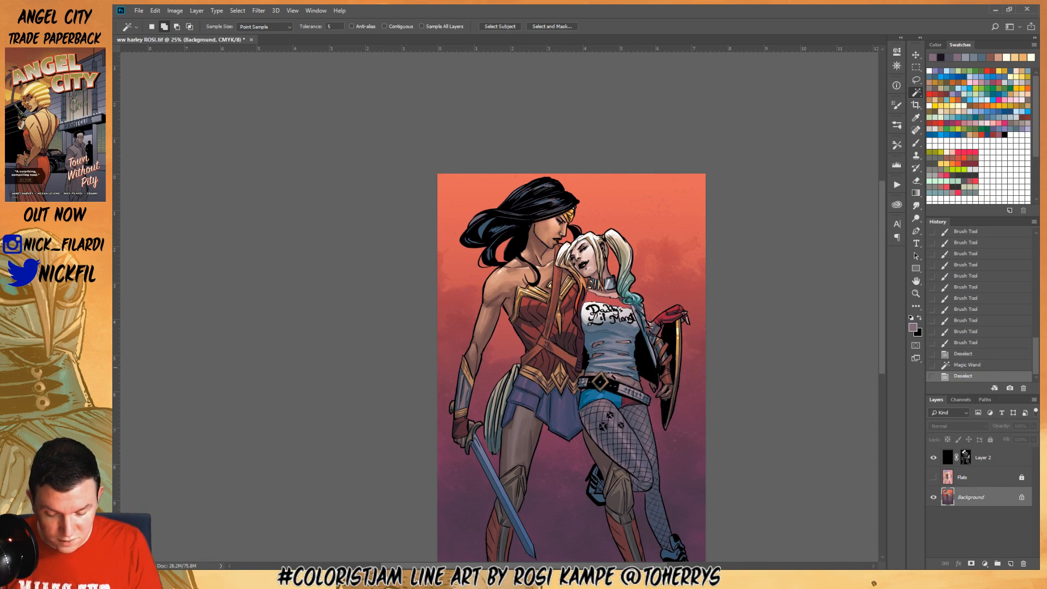
Lasso highlight shapes along the upper edges of the dark-haired woman's red bodice cups, below the gold trim
left_click(916, 292)
left_click(515, 306)
left_click(514, 305)
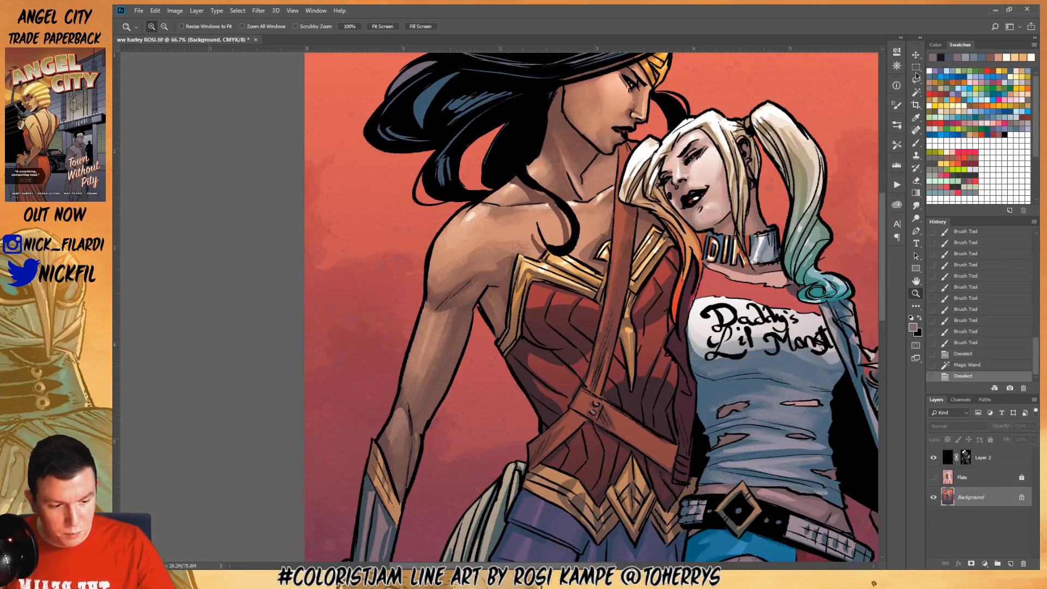
key("l")
mouse_move(530, 282)
left_mouse_down()
mouse_move(525, 323)
mouse_move(598, 317)
mouse_move(601, 305)
mouse_move(530, 281)
left_mouse_up()
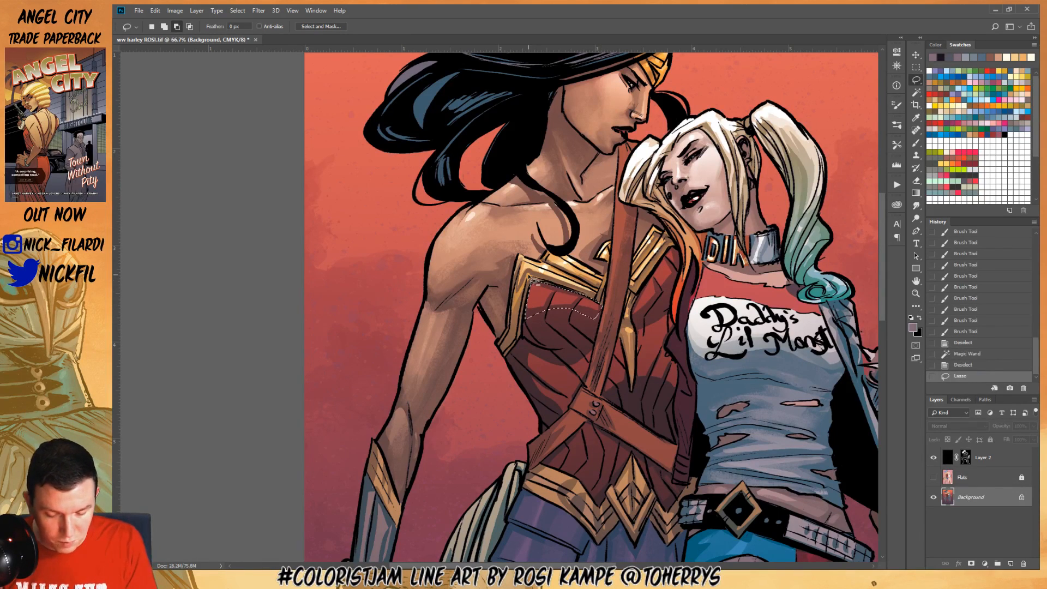
mouse_move(671, 250)
left_mouse_down()
mouse_move(633, 304)
mouse_move(642, 328)
mouse_move(686, 282)
mouse_move(683, 243)
left_mouse_up()
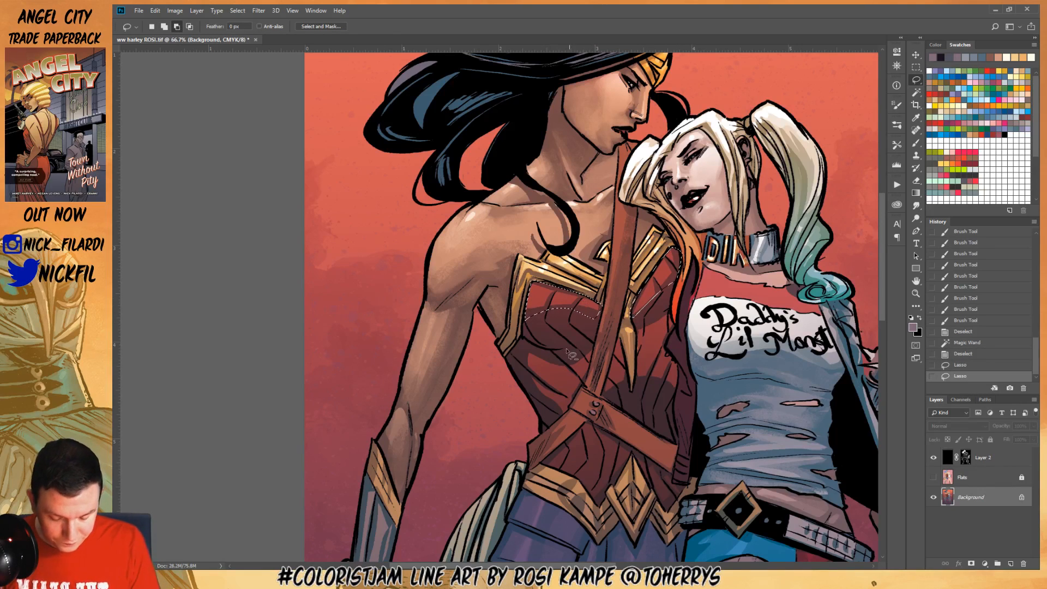
Apply a bright red gradient in Screen mode over the lassoed bodice highlights and clear the selection
left_click(916, 194)
left_click(987, 71)
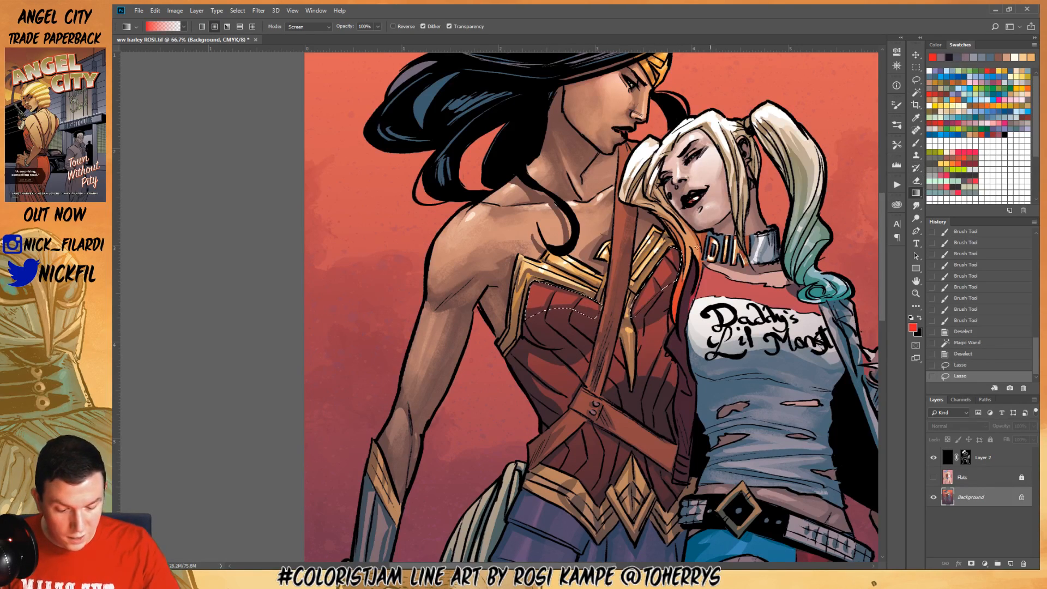
left_click_drag(599, 272, 605, 431)
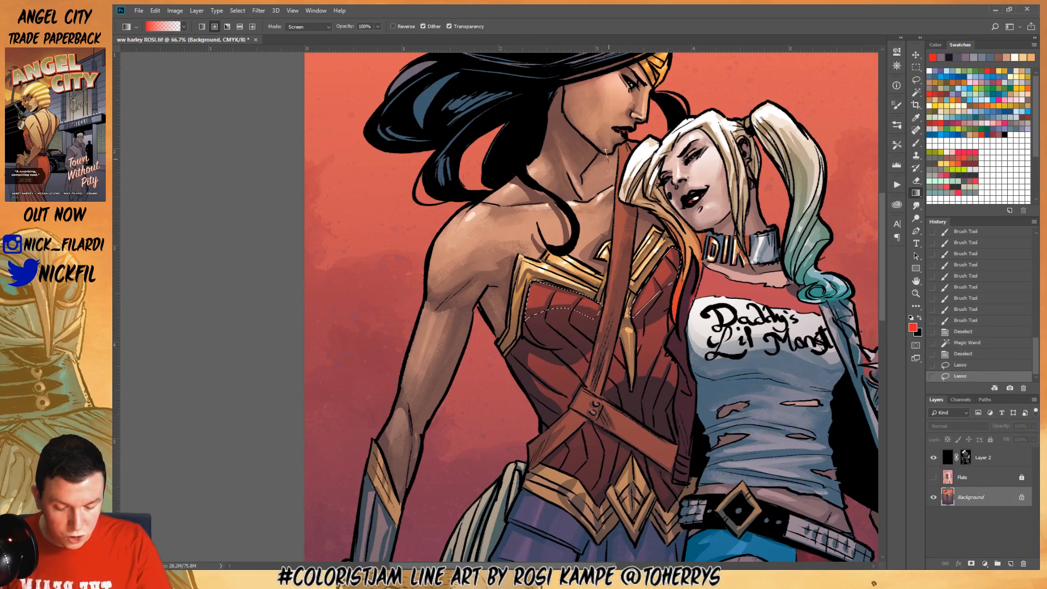
key("ctrl+d")
Lasso shapes across the lower bodice cups and down the side of the waist, trimming them along the seam lines
left_click(916, 80)
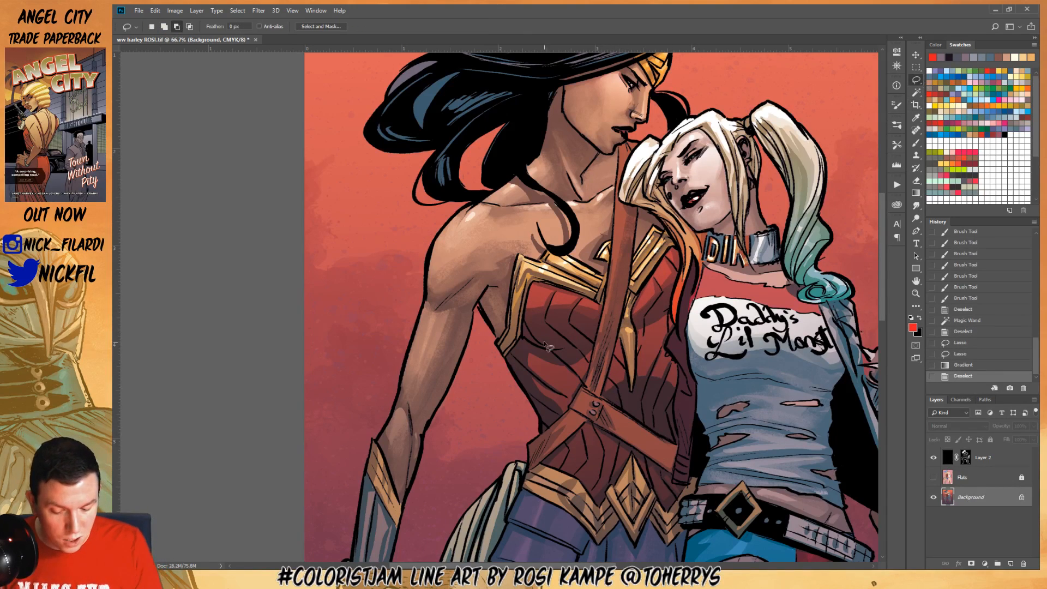
mouse_move(528, 344)
left_mouse_down()
mouse_move(589, 330)
mouse_move(595, 367)
mouse_move(553, 346)
left_mouse_up()
mouse_move(636, 322)
left_mouse_down()
mouse_move(667, 310)
mouse_move(628, 329)
left_mouse_up()
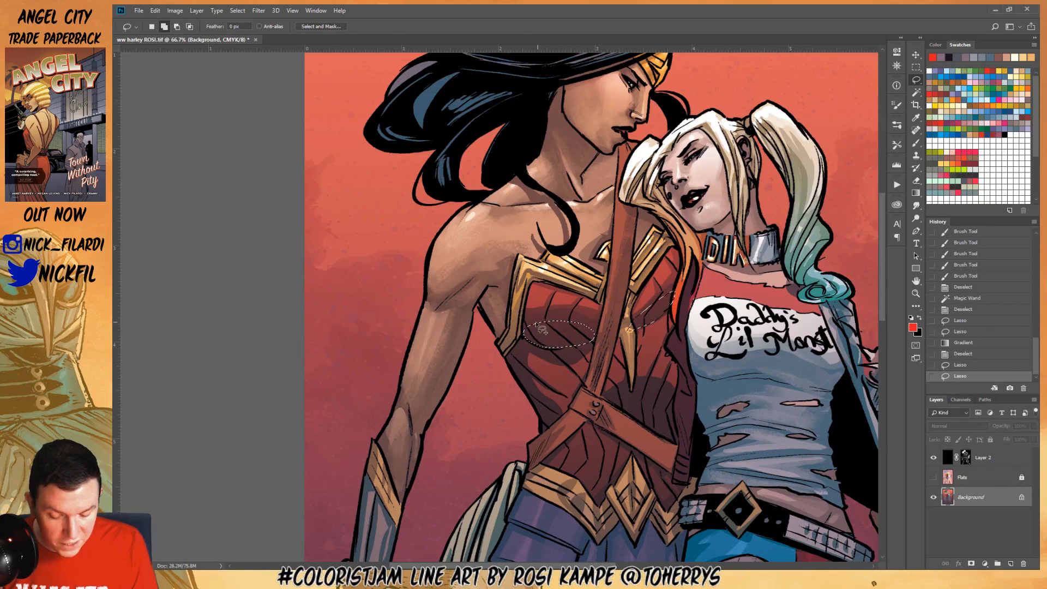
mouse_move(541, 329)
left_mouse_down()
mouse_move(589, 349)
mouse_move(559, 363)
mouse_move(520, 339)
mouse_move(542, 415)
mouse_move(527, 353)
mouse_move(594, 344)
mouse_move(579, 340)
left_mouse_up()
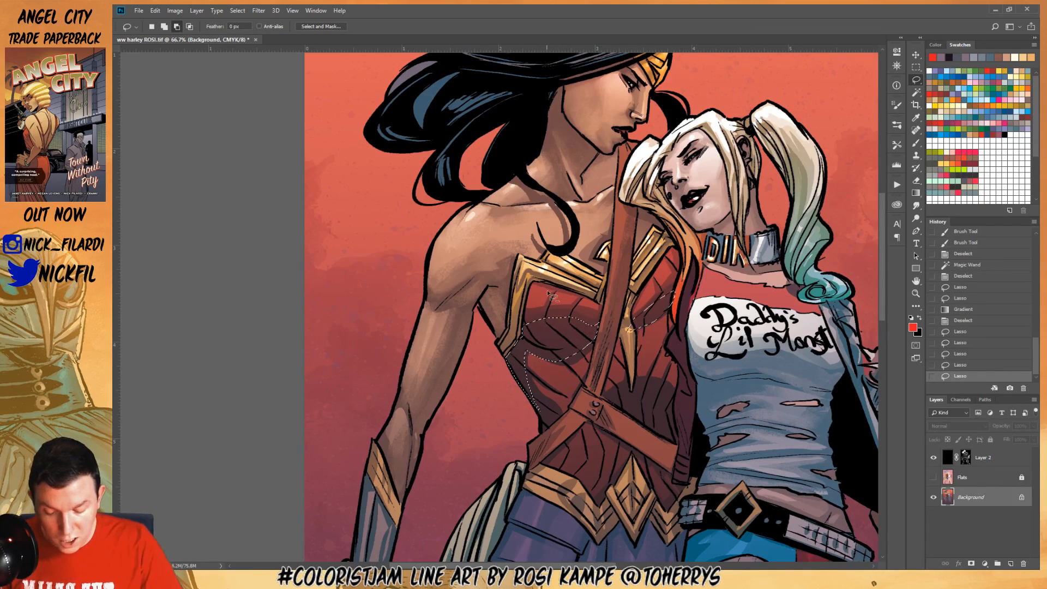
mouse_move(577, 318)
left_mouse_down()
mouse_move(601, 286)
mouse_move(585, 307)
mouse_move(655, 273)
left_mouse_up()
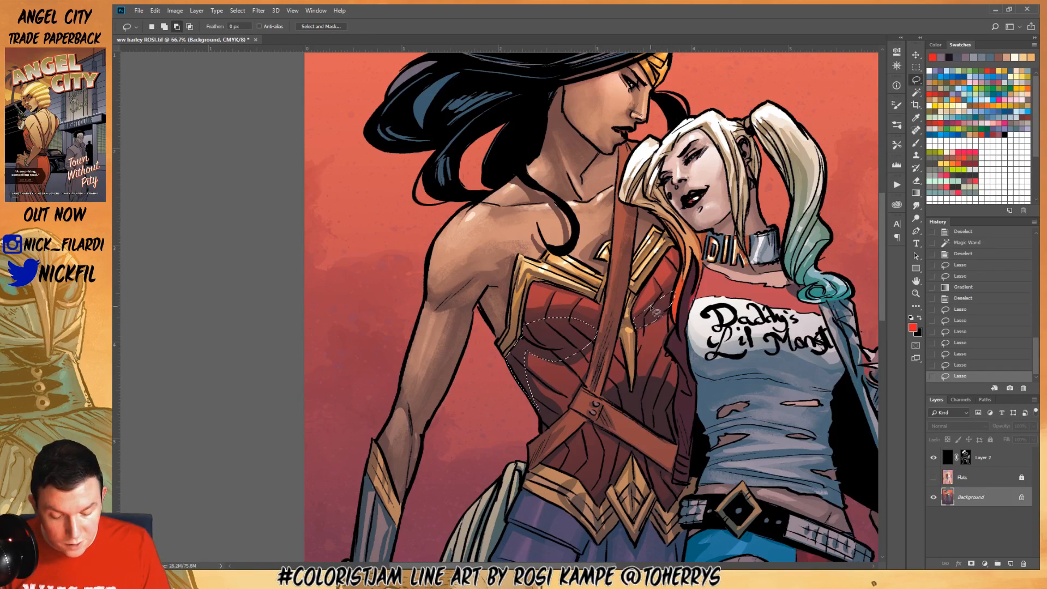
left_click_drag(648, 325, 677, 292)
mouse_move(652, 325)
left_mouse_down()
mouse_move(675, 283)
mouse_move(674, 295)
mouse_move(677, 283)
mouse_move(697, 299)
mouse_move(658, 329)
left_mouse_up()
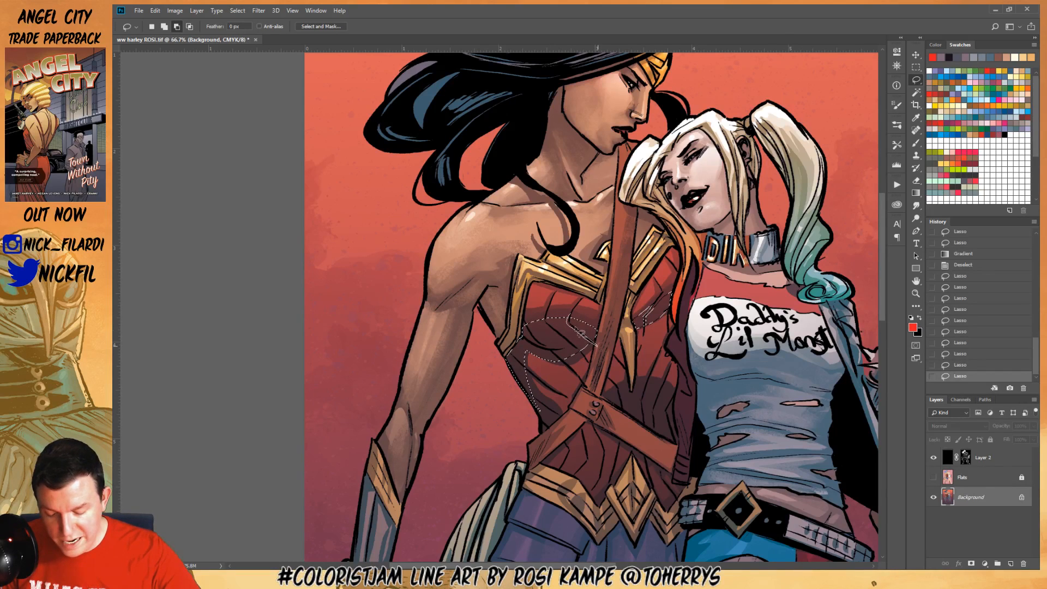
mouse_move(582, 310)
left_mouse_down()
mouse_move(532, 336)
mouse_move(529, 303)
left_mouse_up()
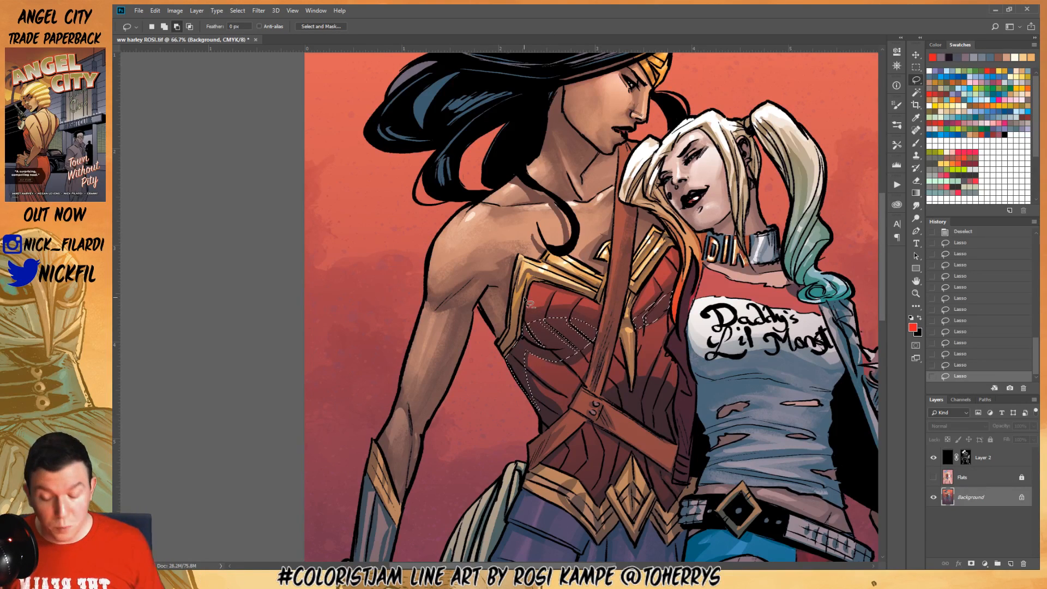
left_click_drag(533, 346, 512, 326)
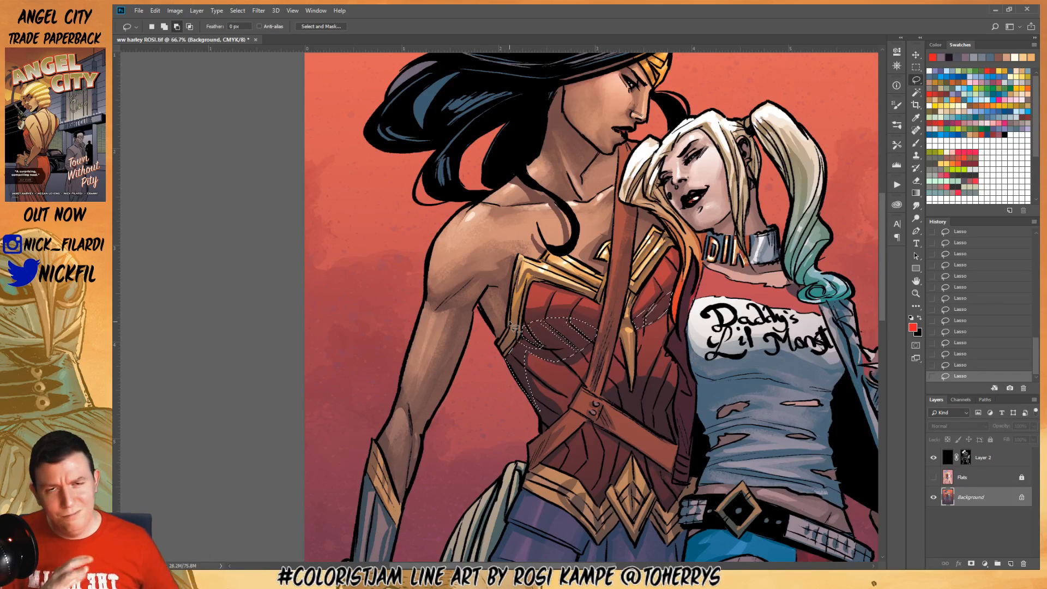
Apply a gradient of a red sampled from the bodice in Screen mode over the lassoed shapes, and deselect
left_click(917, 192)
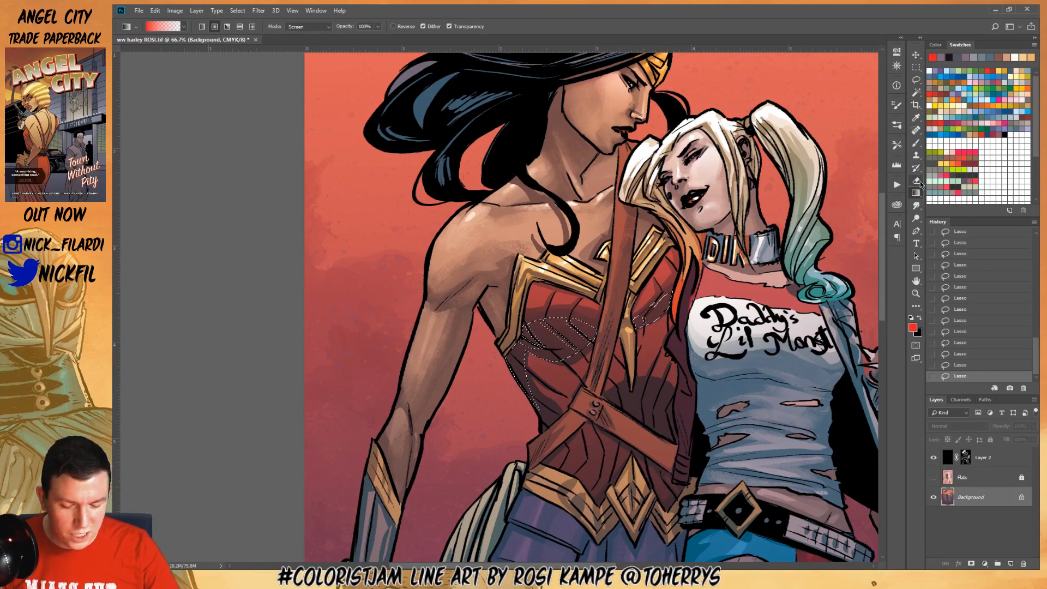
left_click(647, 310, "alt")
left_click_drag(600, 204, 611, 431)
key("ctrl+d")
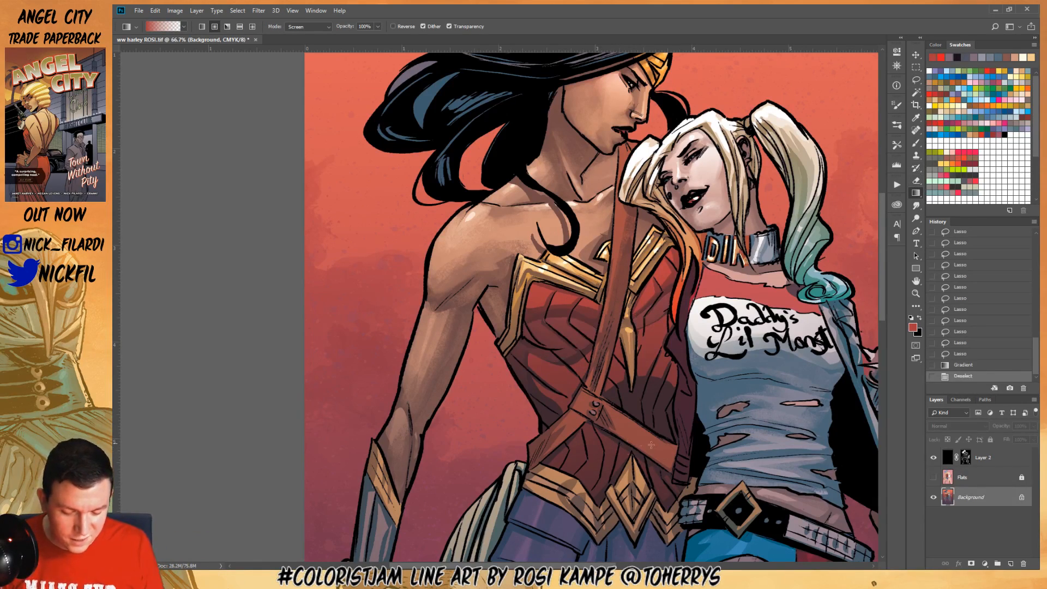
left_click(916, 292)
left_click(645, 355, "alt")
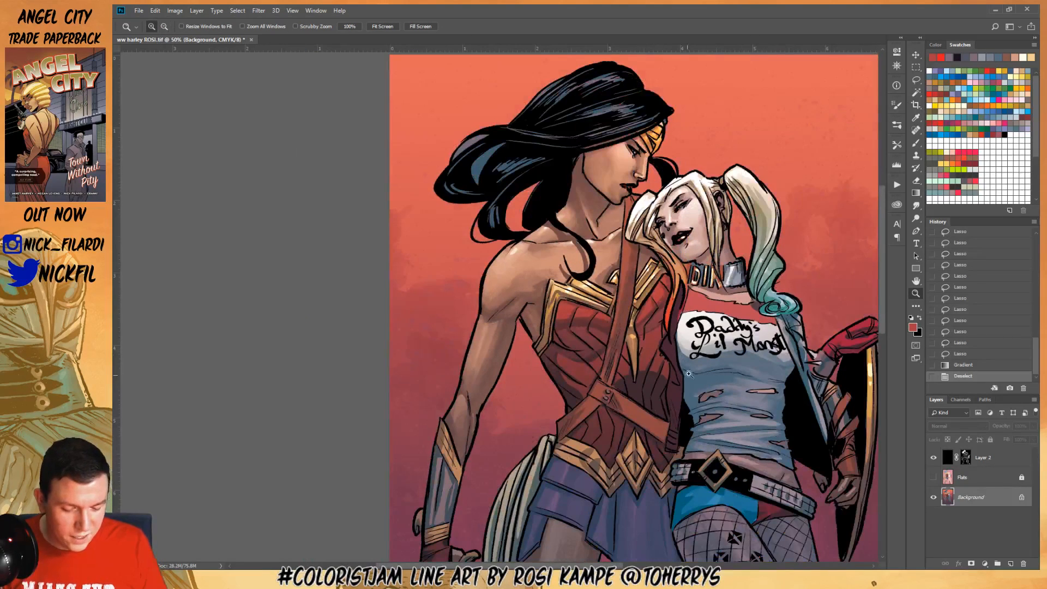
Restore the lassoed bodice selection with its edges hidden, and brush dark red tones inside it on the Background layer before deselecting
key("ctrl+z")
key("b")
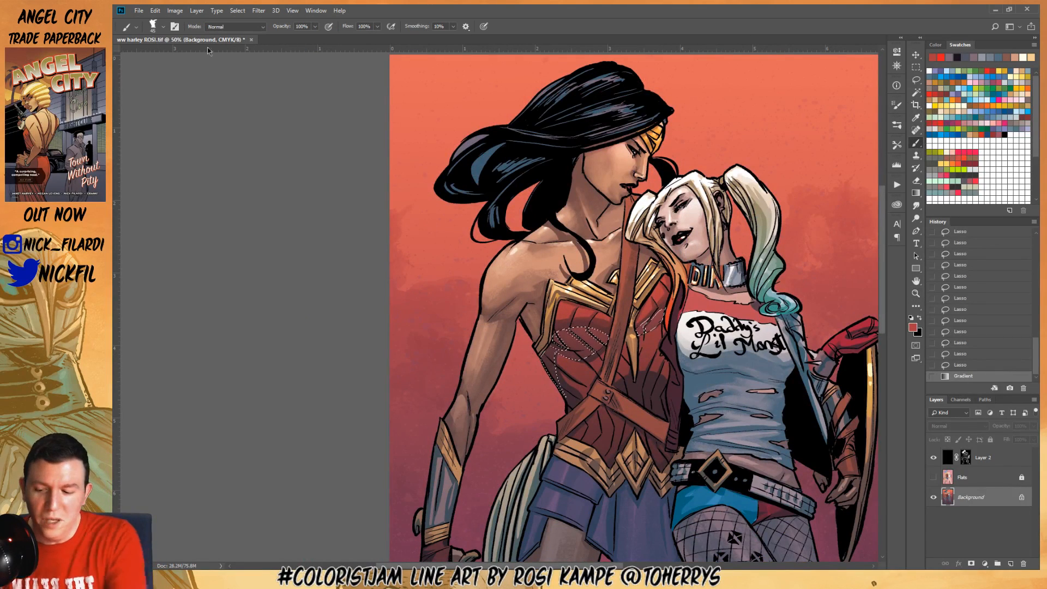
left_click(155, 28)
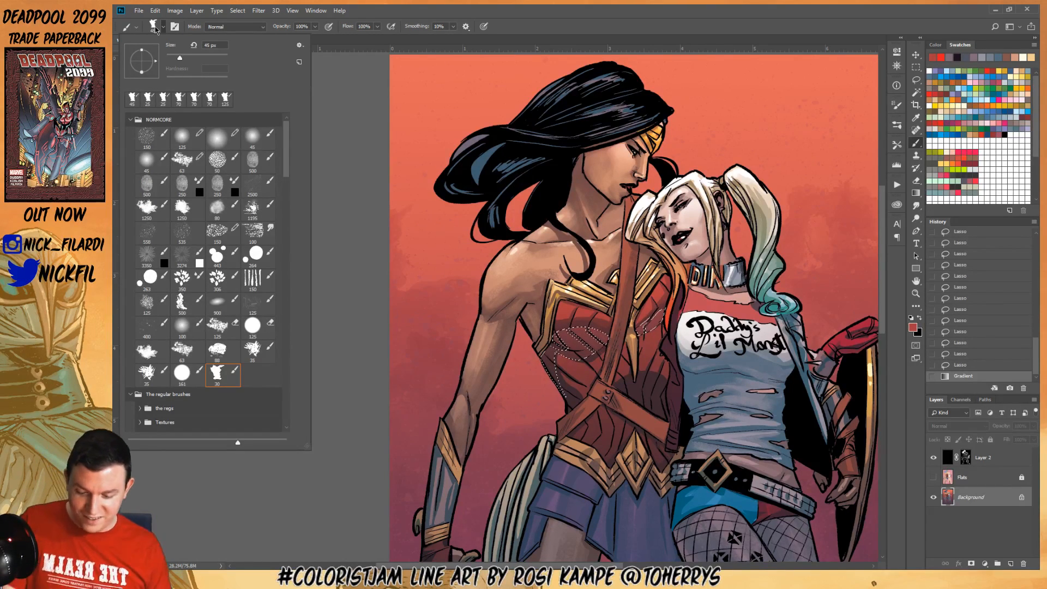
key("ctrl+h")
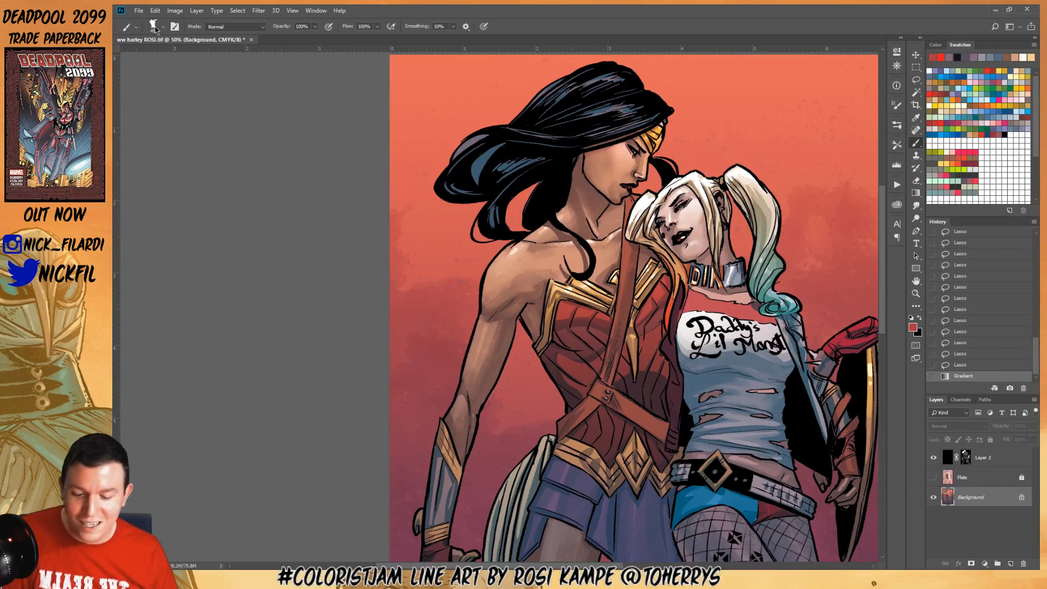
left_click(581, 323)
mouse_move(580, 327)
left_mouse_down()
mouse_move(582, 351)
mouse_move(557, 343)
mouse_move(597, 355)
mouse_move(572, 358)
mouse_move(556, 343)
mouse_move(607, 357)
mouse_move(597, 333)
mouse_move(617, 326)
mouse_move(594, 335)
left_mouse_up()
mouse_move(648, 298)
left_mouse_down()
mouse_move(669, 300)
mouse_move(666, 327)
mouse_move(689, 324)
left_mouse_up()
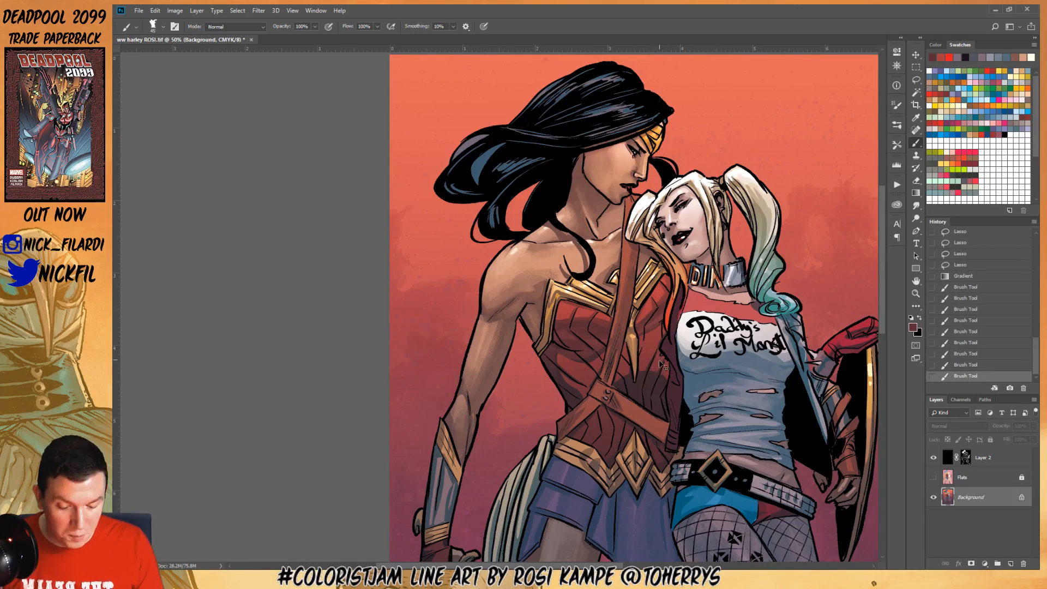
key("ctrl+d")
left_click(919, 93)
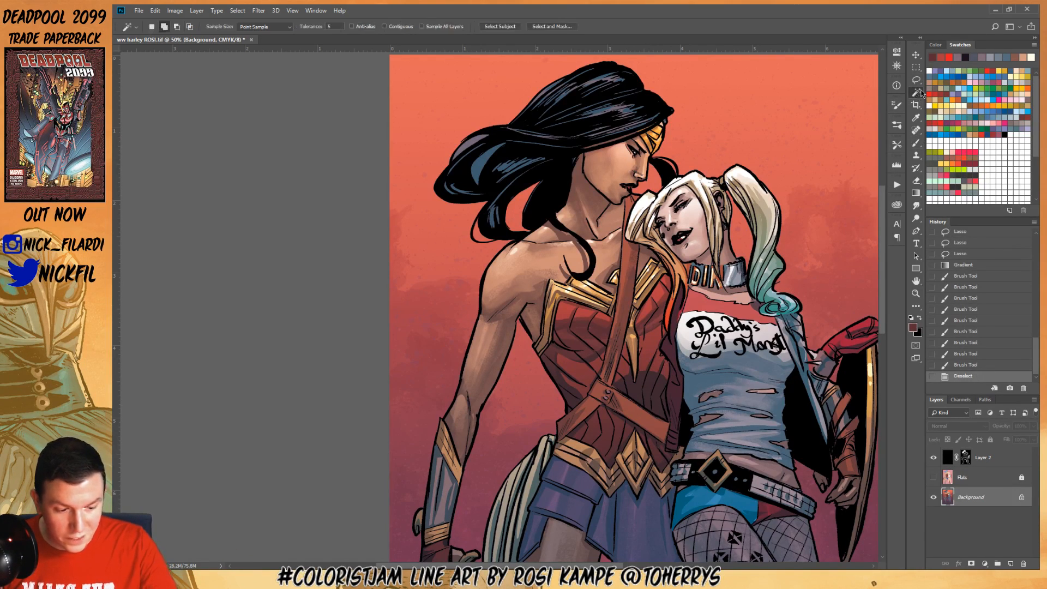
left_click(717, 277)
left_click(717, 277)
key("ctrl+d")
Select the red bodice with the Magic Wand on the Flats layer, and return to the Background layer with the Brush tool
left_click(978, 476)
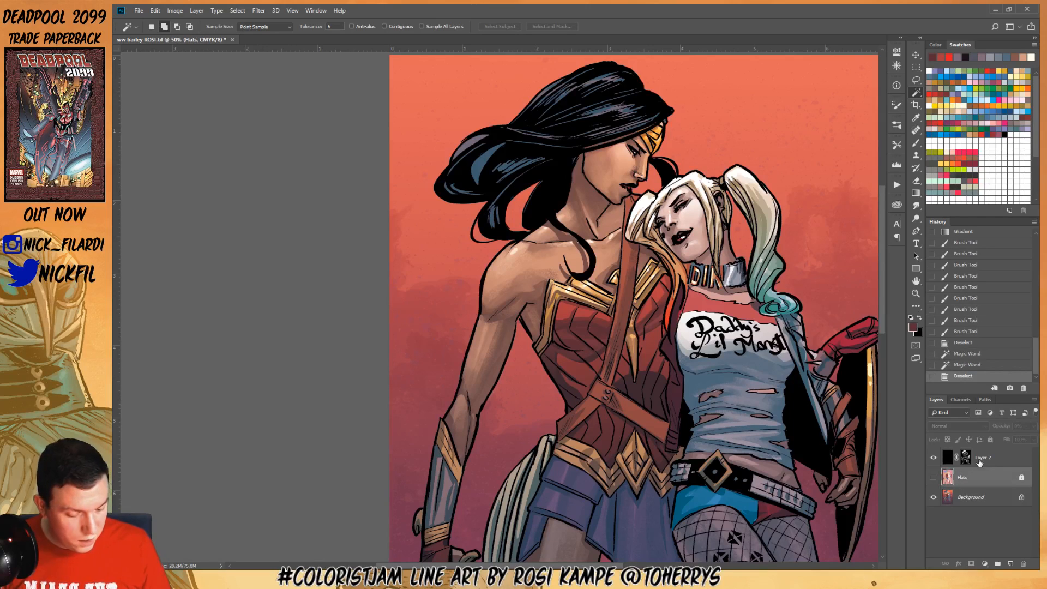
left_click(637, 372)
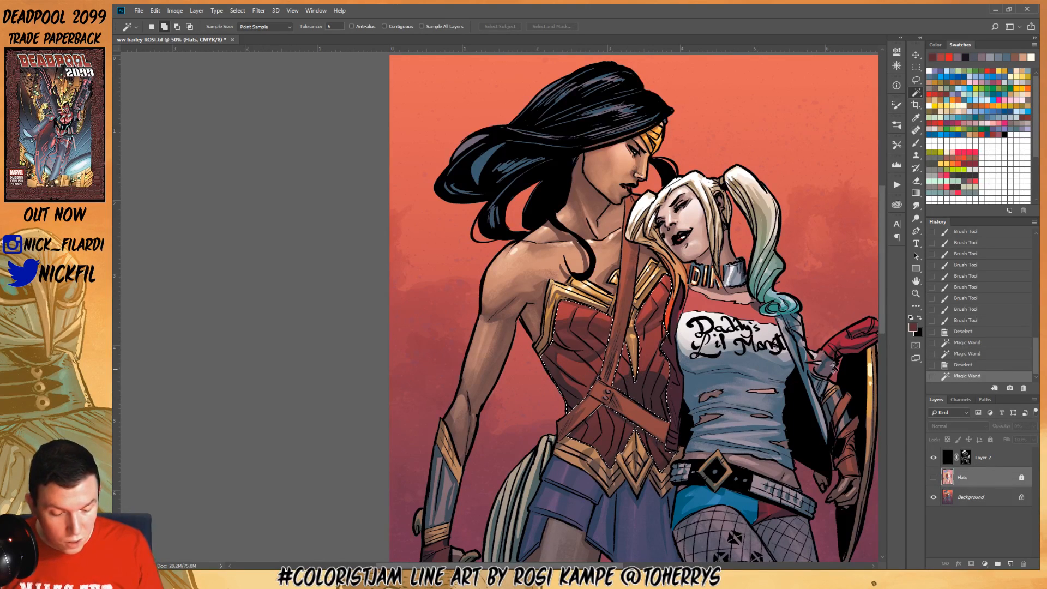
left_click(916, 193)
left_click(916, 143)
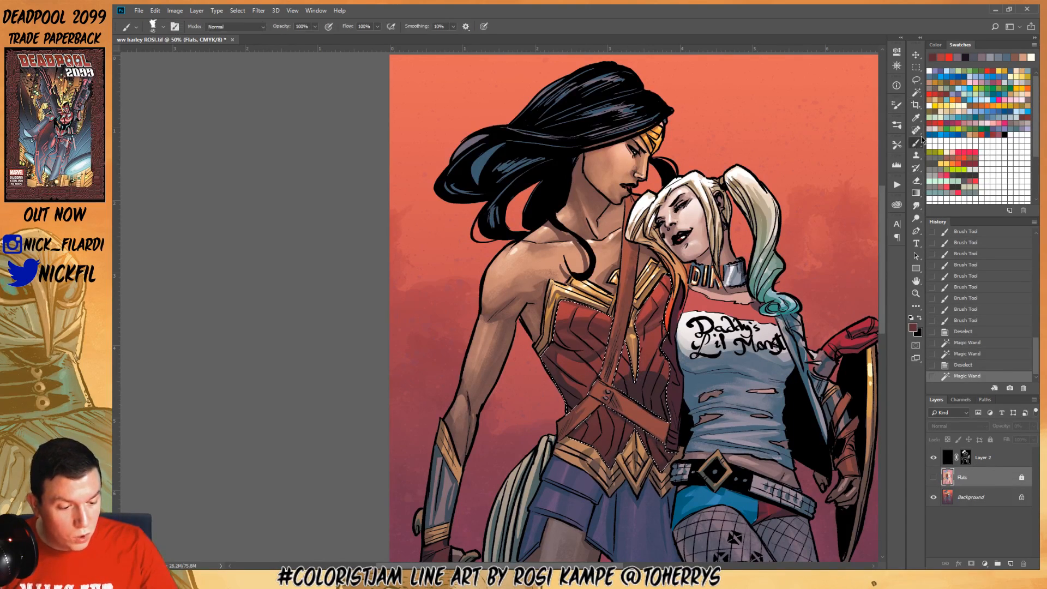
left_click(973, 497)
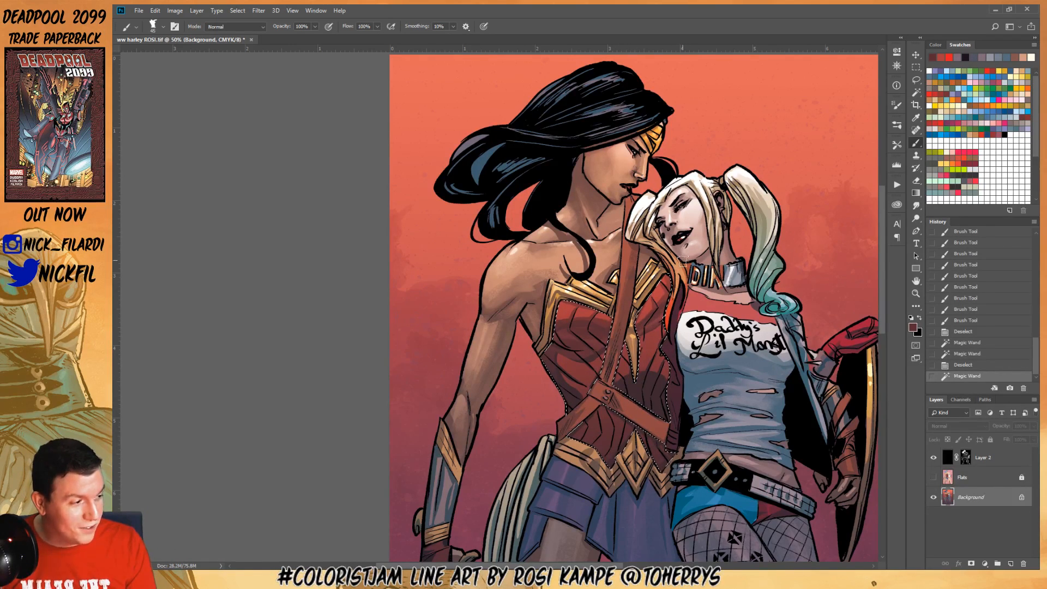
Brush sampled dark red shading over the selected bodice and its side beside the blonde woman, lowering the brush opacity to 50%
left_click_drag(580, 313, 598, 402)
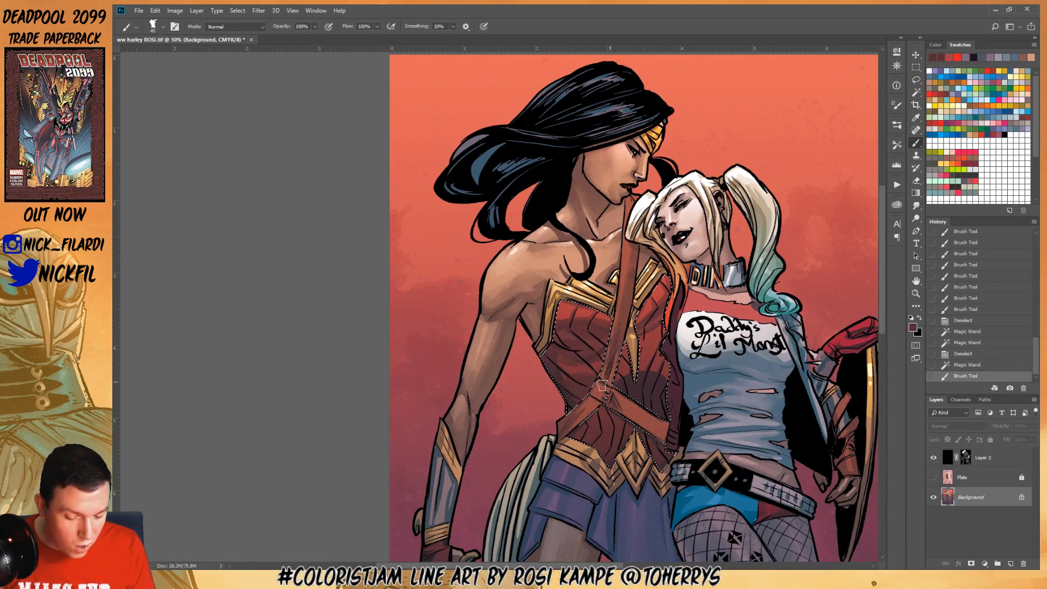
mouse_move(631, 368)
left_mouse_down()
mouse_move(643, 336)
mouse_move(696, 341)
left_mouse_up()
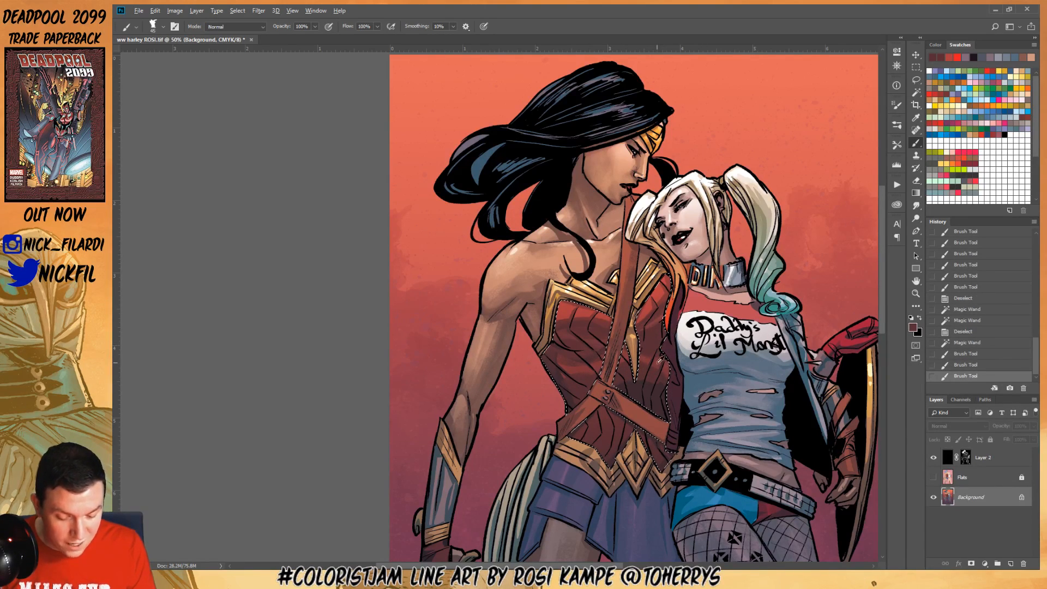
key("5")
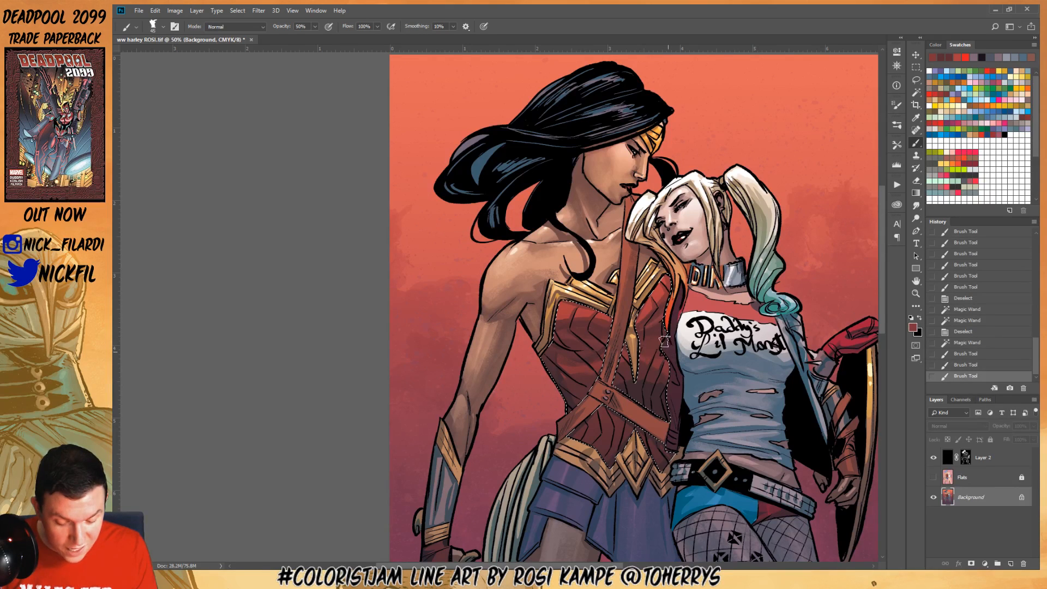
mouse_move(676, 348)
left_mouse_down()
mouse_move(649, 368)
mouse_move(648, 346)
mouse_move(638, 399)
mouse_move(629, 375)
mouse_move(642, 402)
mouse_move(655, 379)
mouse_move(648, 402)
mouse_move(668, 417)
mouse_move(656, 391)
mouse_move(678, 425)
left_mouse_up()
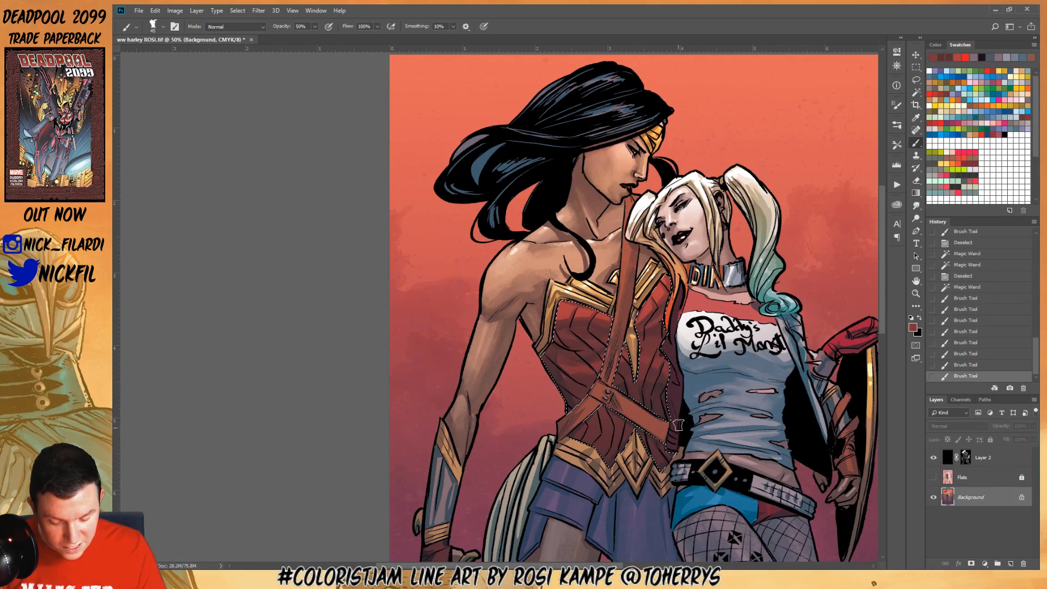
Brush dark red shading sampled from the artwork into the lower folds of the dark-haired woman's bodice, using a smaller brush for the details
left_click_drag(615, 385, 607, 427)
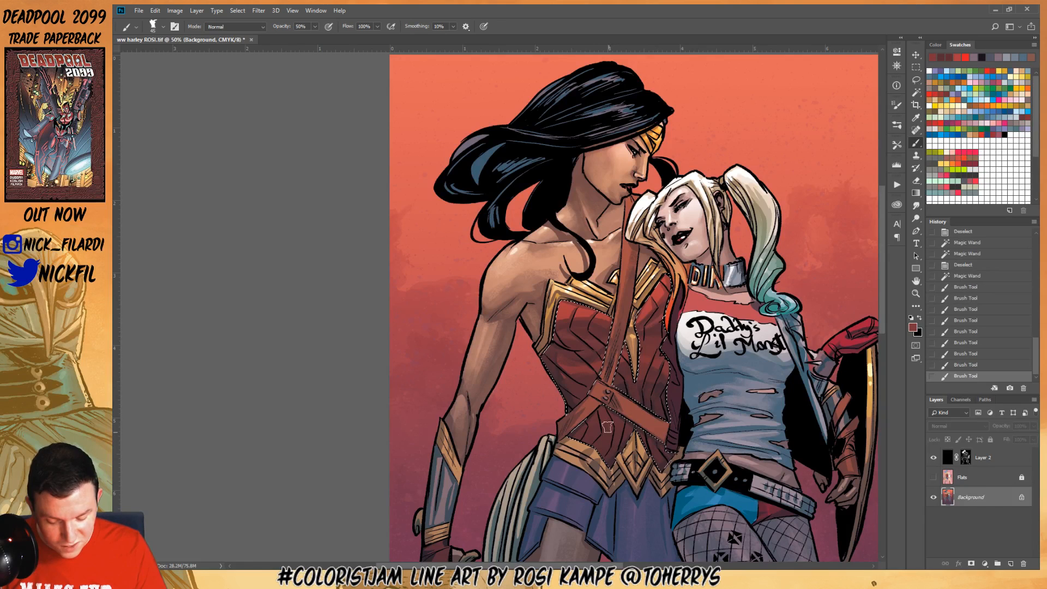
left_click(565, 390, "alt")
key("bracketleft")
key("bracketleft")
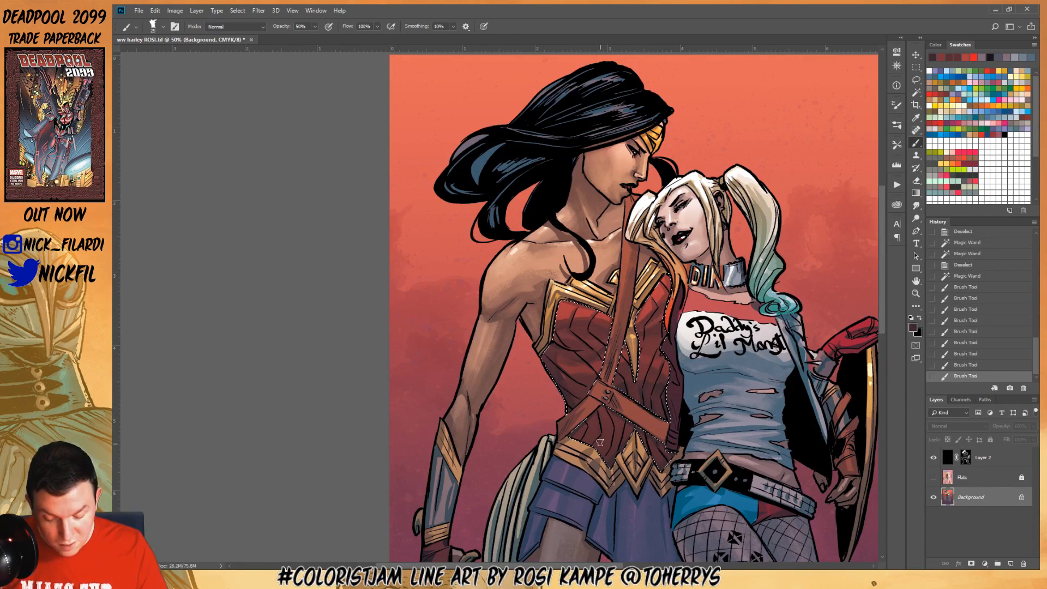
left_click_drag(600, 443, 639, 404)
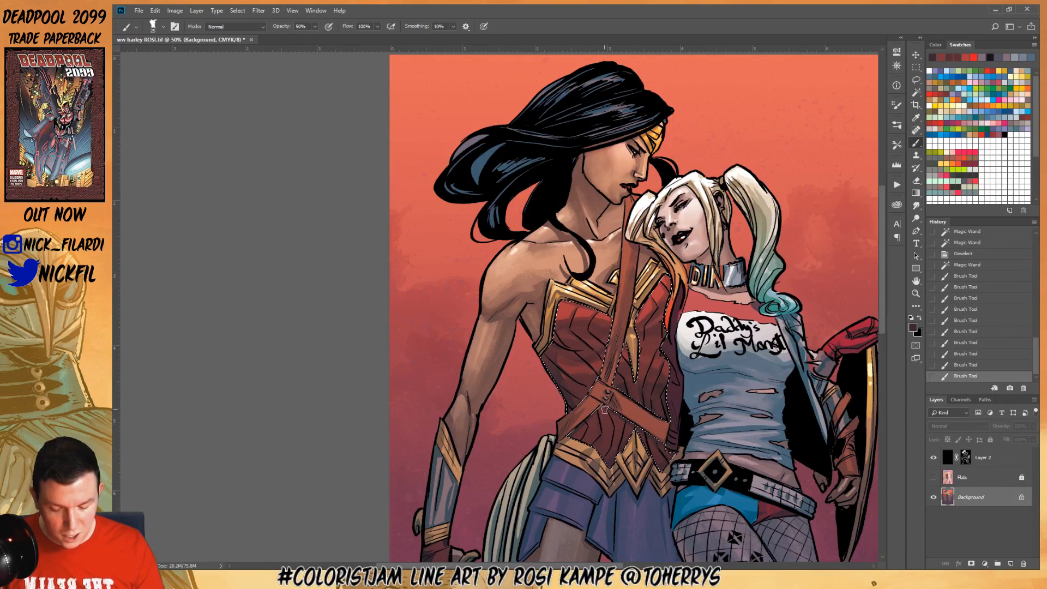
left_click_drag(615, 428, 623, 429)
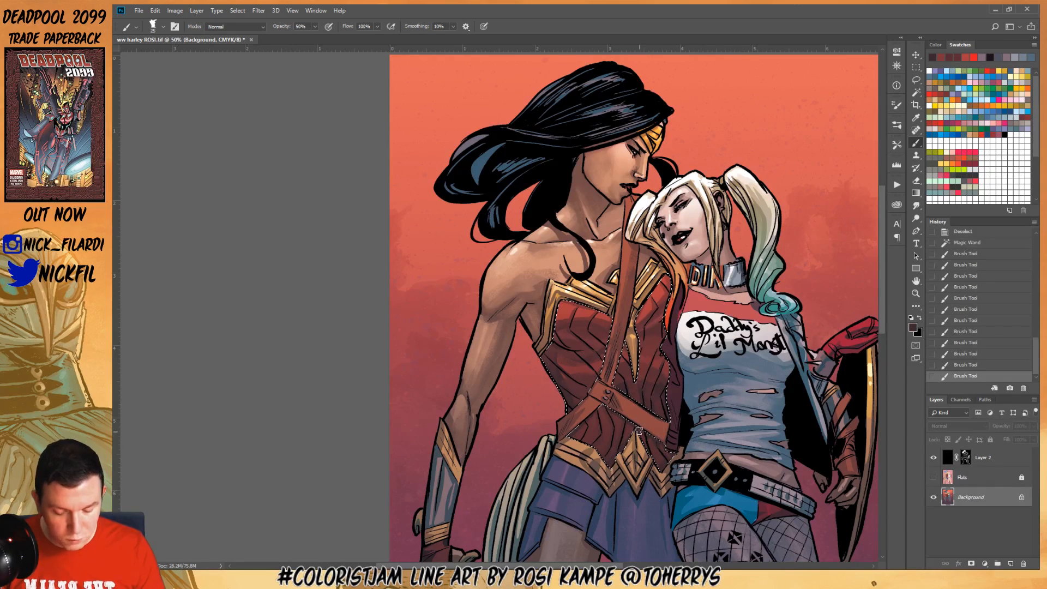
left_click_drag(639, 431, 658, 443)
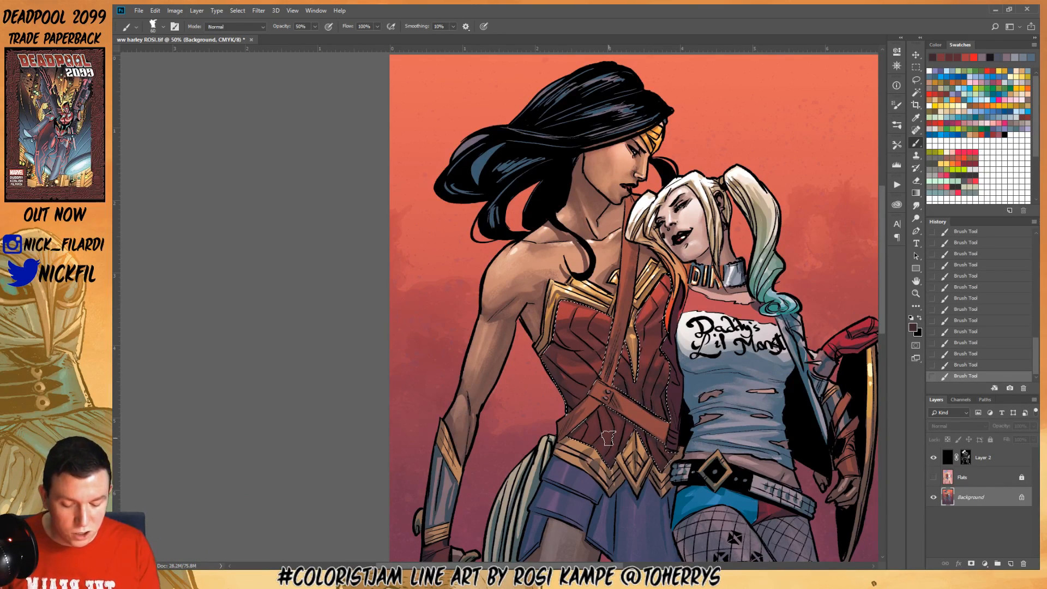
Apply a bright red gradient in Screen mode over the selected bodice, and deselect
left_click(577, 367, "alt")
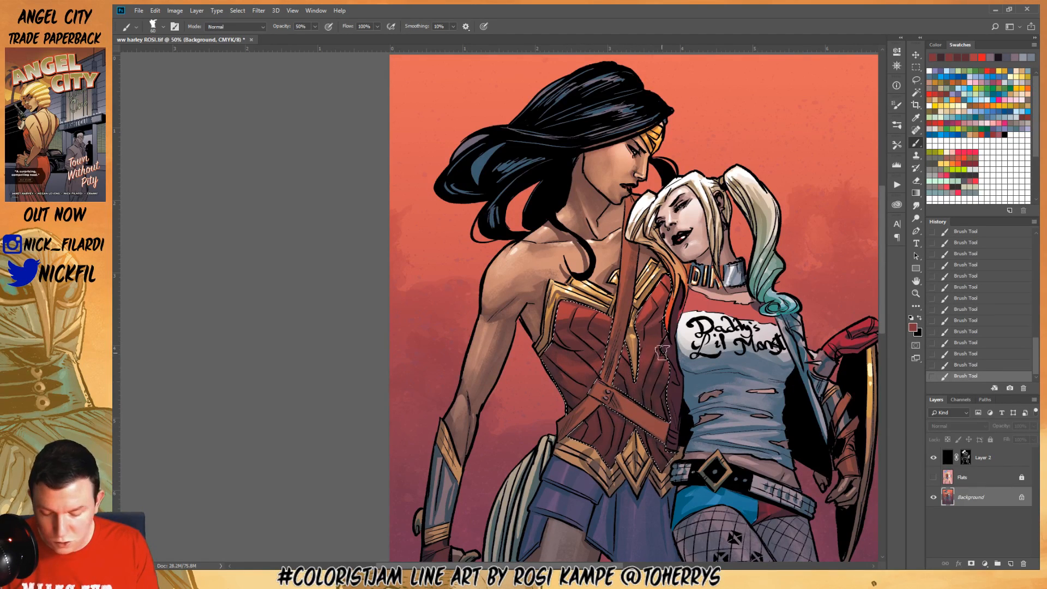
key("ctrl+d")
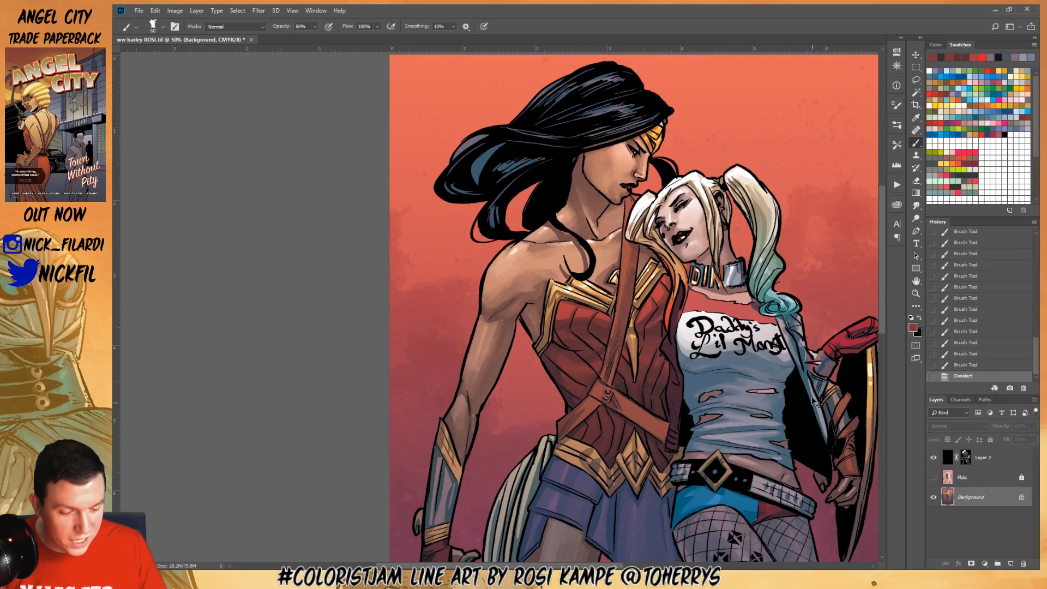
key("ctrl+z")
left_click(987, 70)
key("g")
left_click_drag(669, 319, 618, 462)
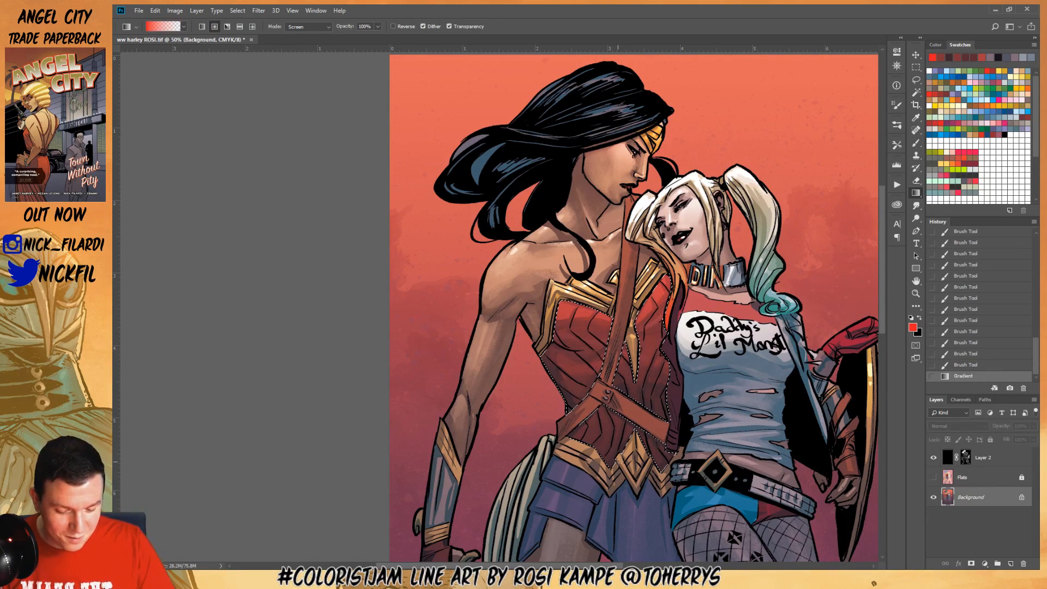
key("ctrl+d")
Select the strands of the coiled rope at the dark-haired woman's hip with the Magic Wand
left_click(916, 281)
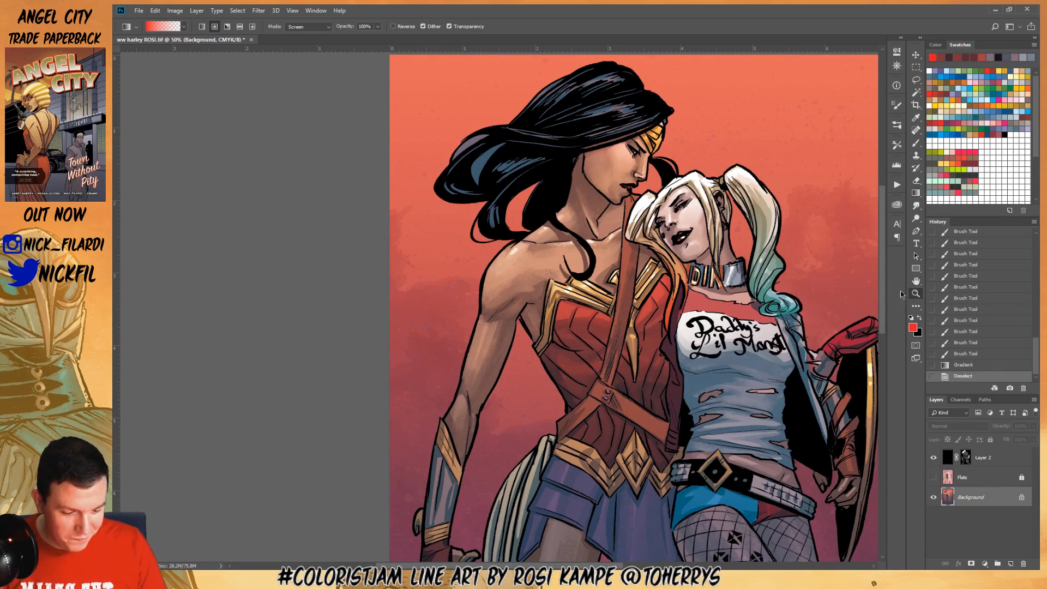
key("ctrl+minus")
left_click_drag(644, 528, 623, 431)
key("w")
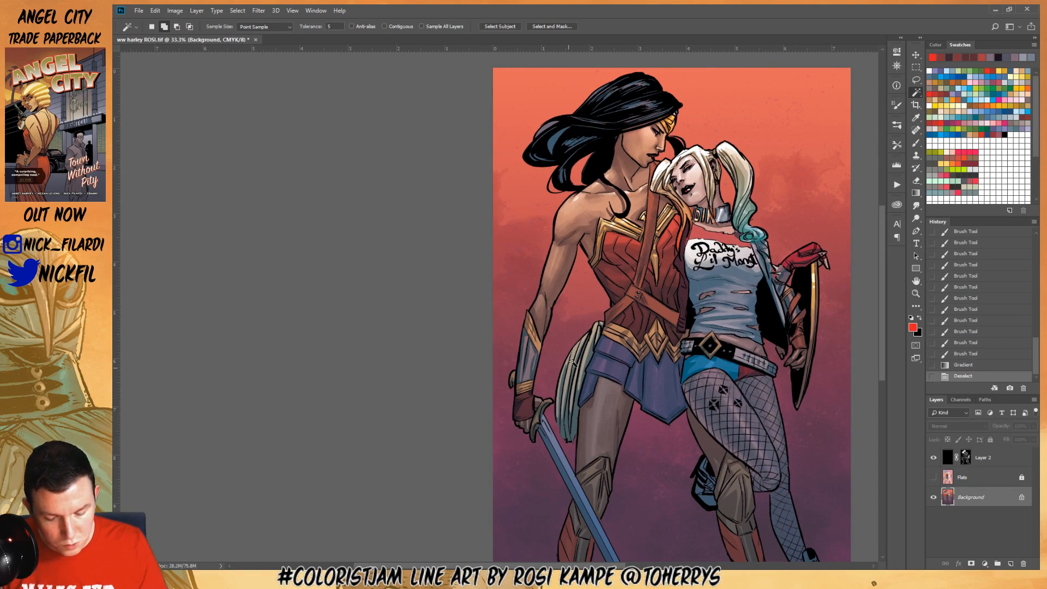
left_click(594, 363)
left_click(574, 361)
left_click(577, 371)
left_click(578, 381)
left_click(574, 394)
left_click(571, 406)
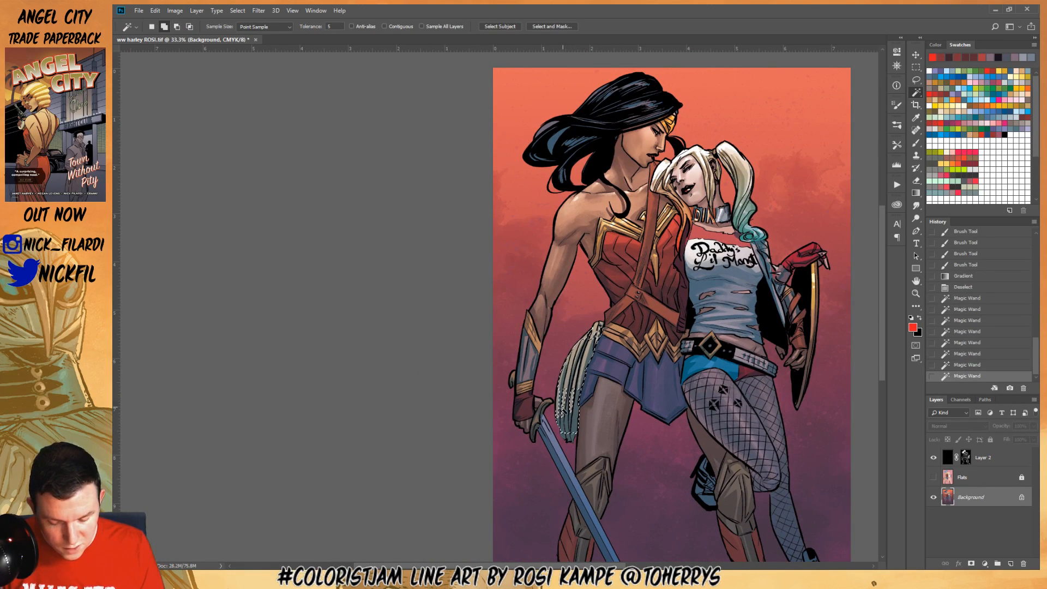
left_click(567, 415)
left_click(564, 405)
left_click(560, 395)
left_click(599, 327)
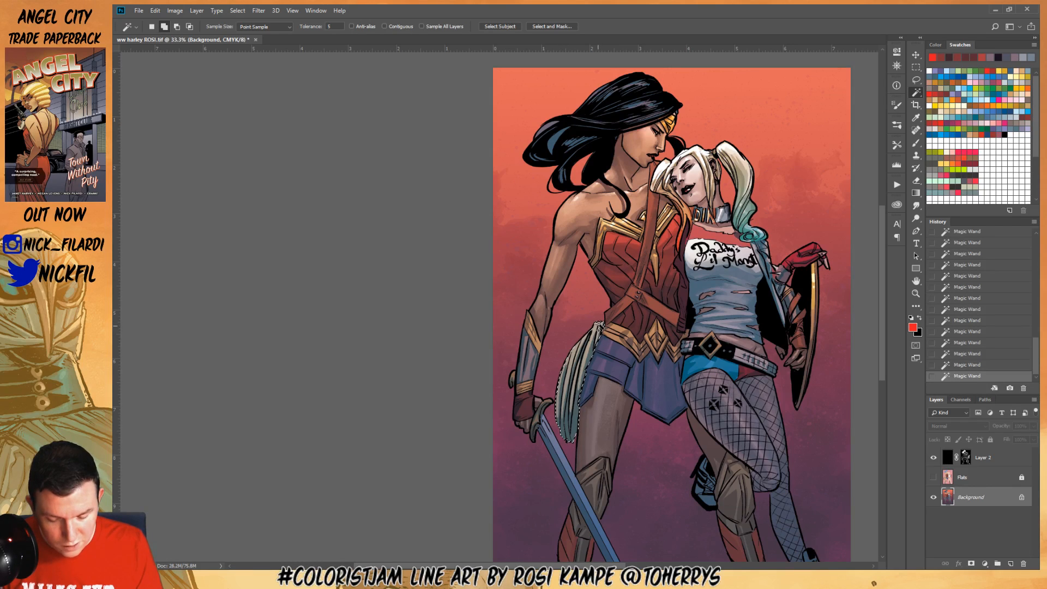
Apply two orange gradients in Screen mode over the selected rope, and deselect
left_click(958, 96)
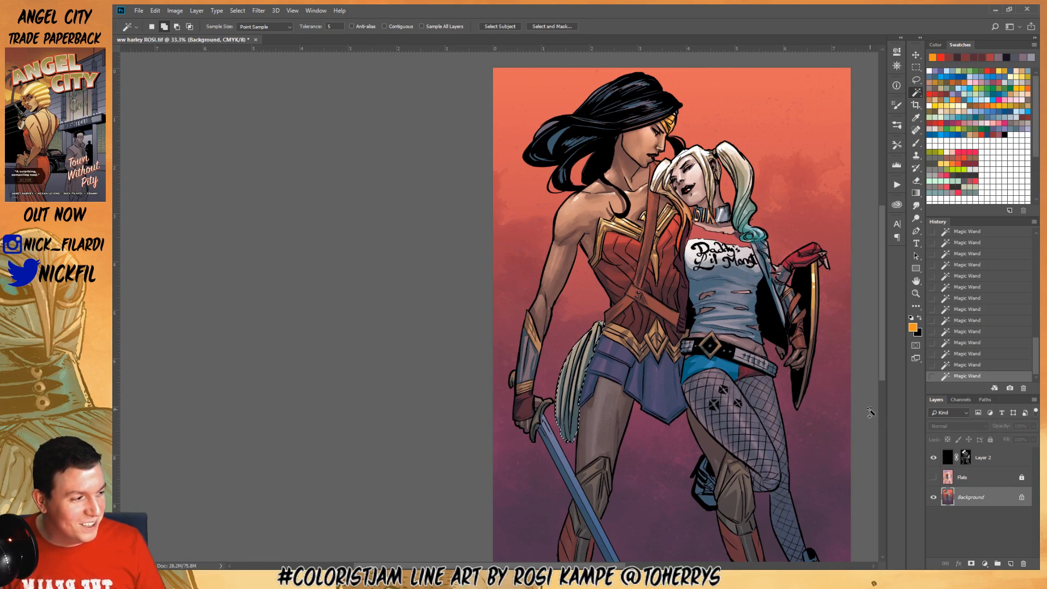
left_click(916, 194)
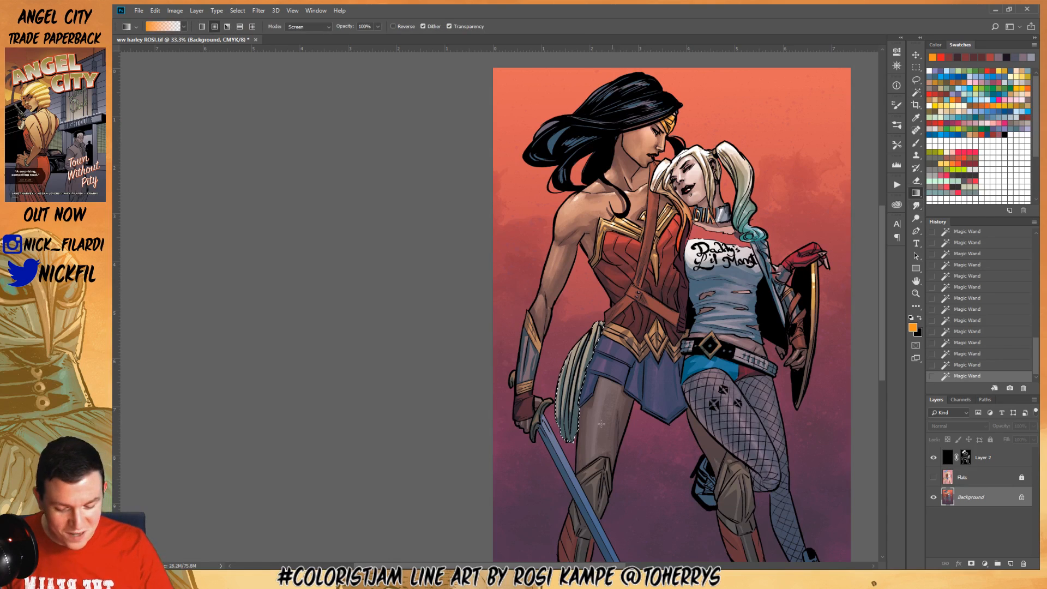
left_click_drag(578, 338, 582, 484)
left_click_drag(564, 312, 557, 501)
key("ctrl+d")
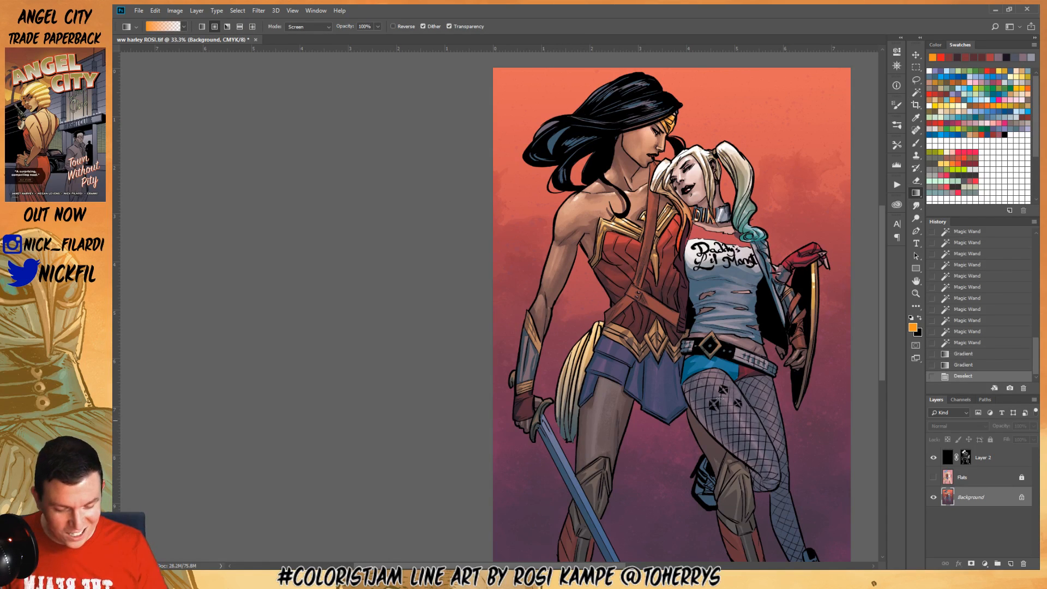
Restore the rope selection and draw highlights on its upper strands with the Pencil in Screen mode at 50% opacity, using a sampled pale gold
left_click(916, 143)
left_click(235, 27)
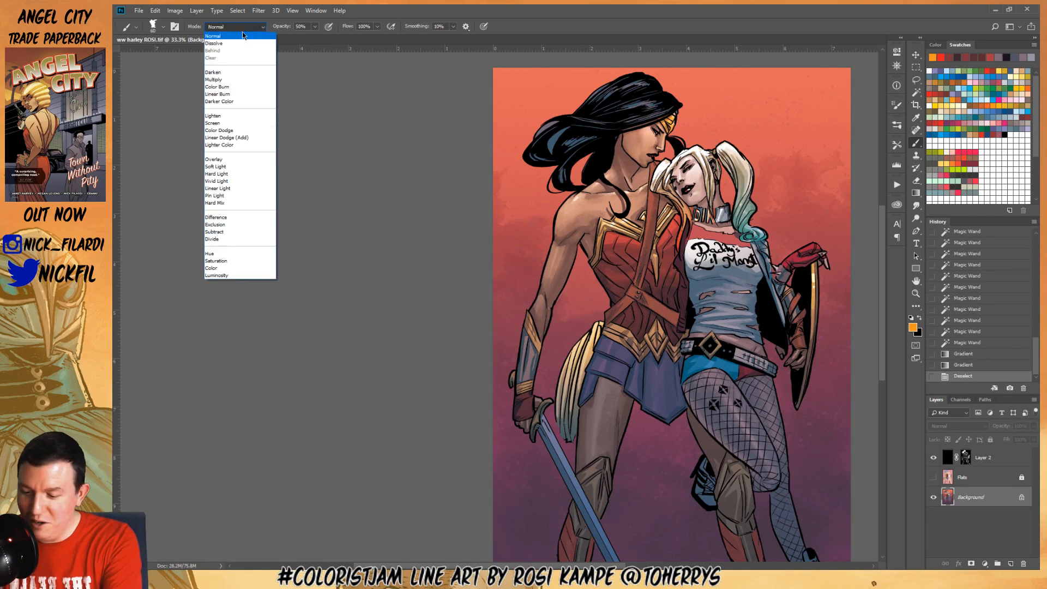
left_click(233, 112)
key("ctrl+z")
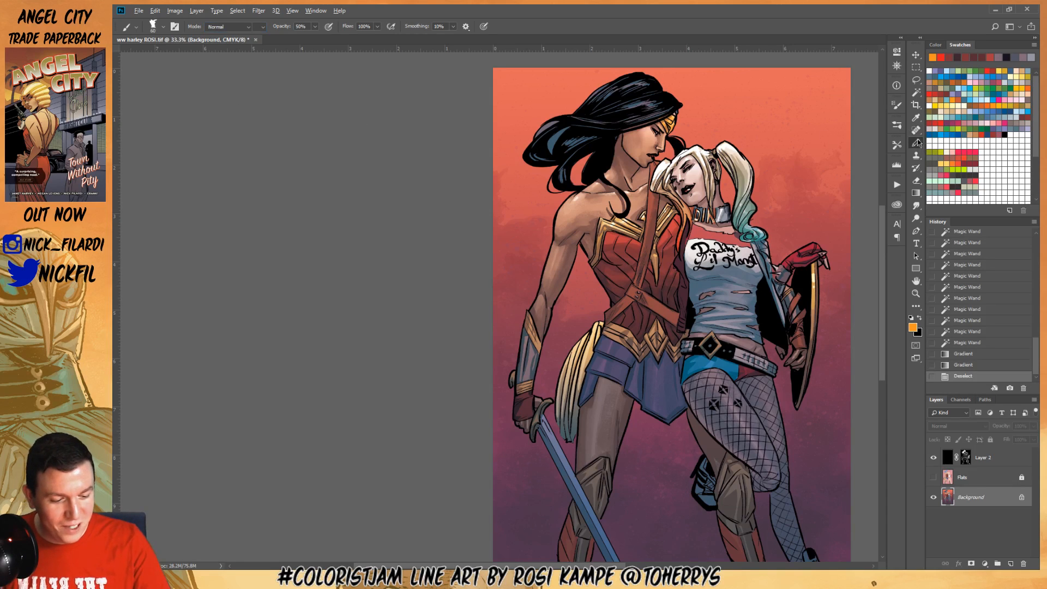
key("shift+b")
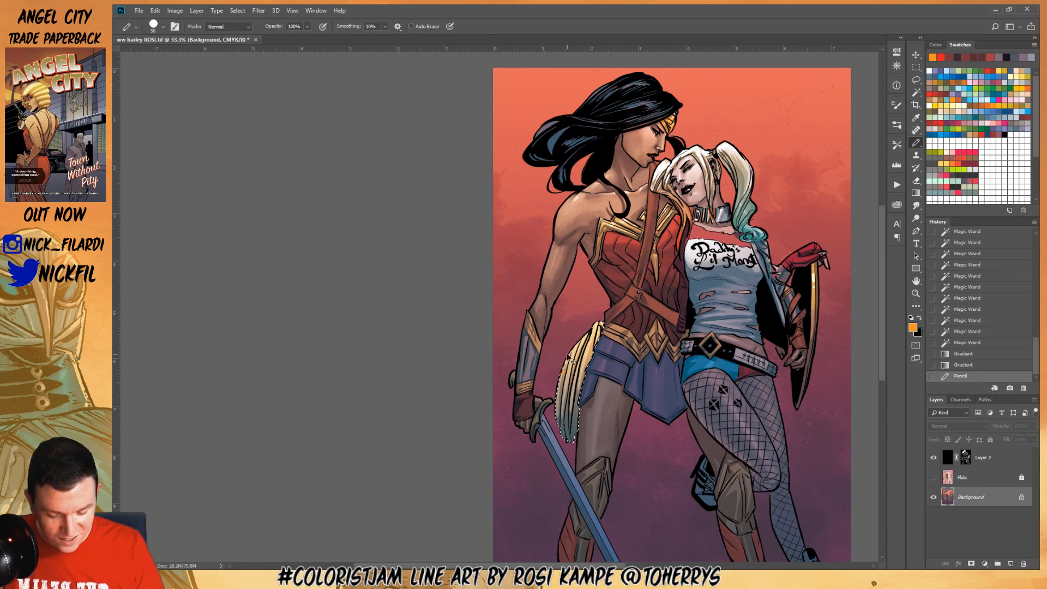
left_click(565, 371, "alt")
left_click(212, 27)
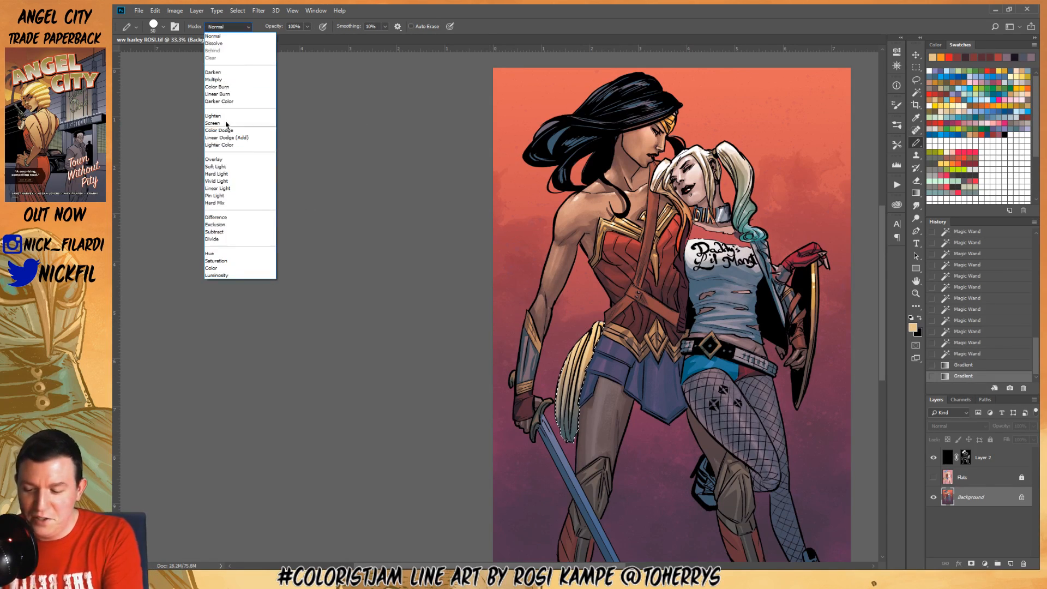
left_click(231, 111)
left_click_drag(564, 370, 590, 345)
left_click_drag(590, 345, 594, 336)
left_click_drag(596, 334, 598, 325)
left_click_drag(571, 357, 566, 385)
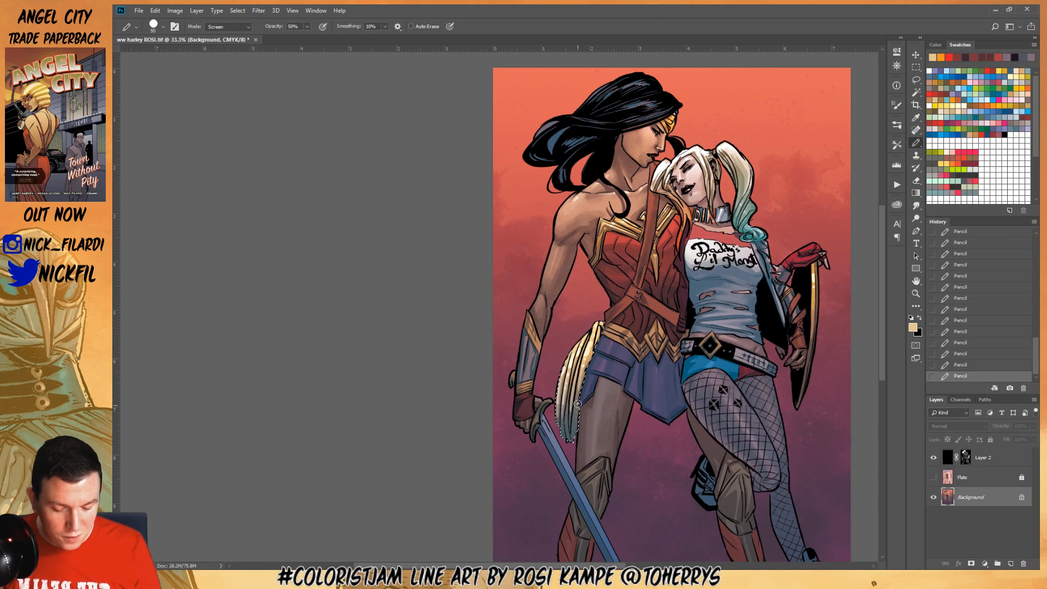
Touch up the rope with the Pencil, using orange in Screen mode at 30% opacity and a sampled dark gray in Normal mode at 50%
left_click(958, 94)
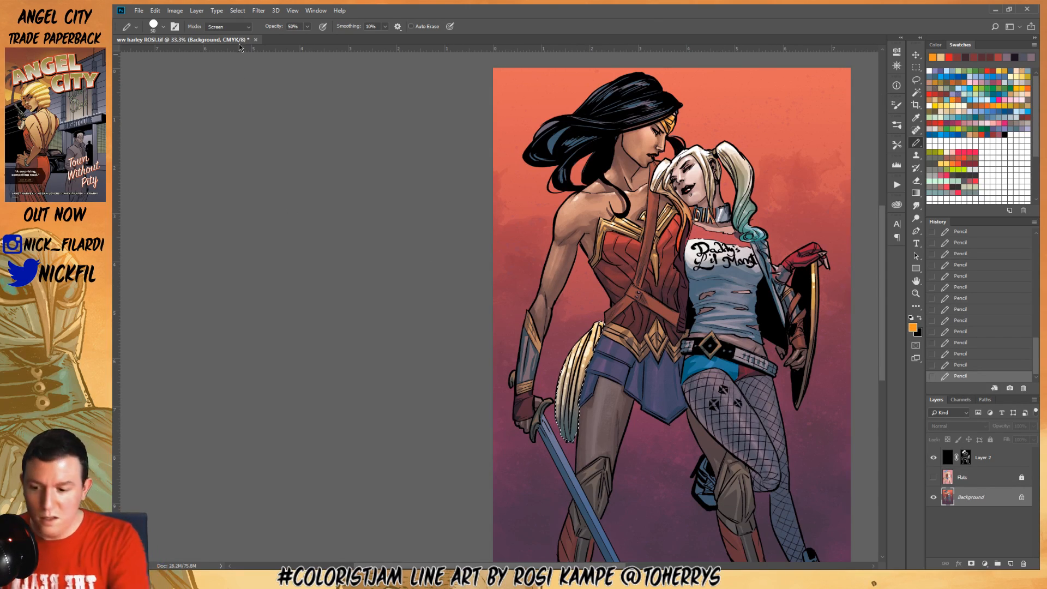
left_click(240, 28)
left_click(246, 28)
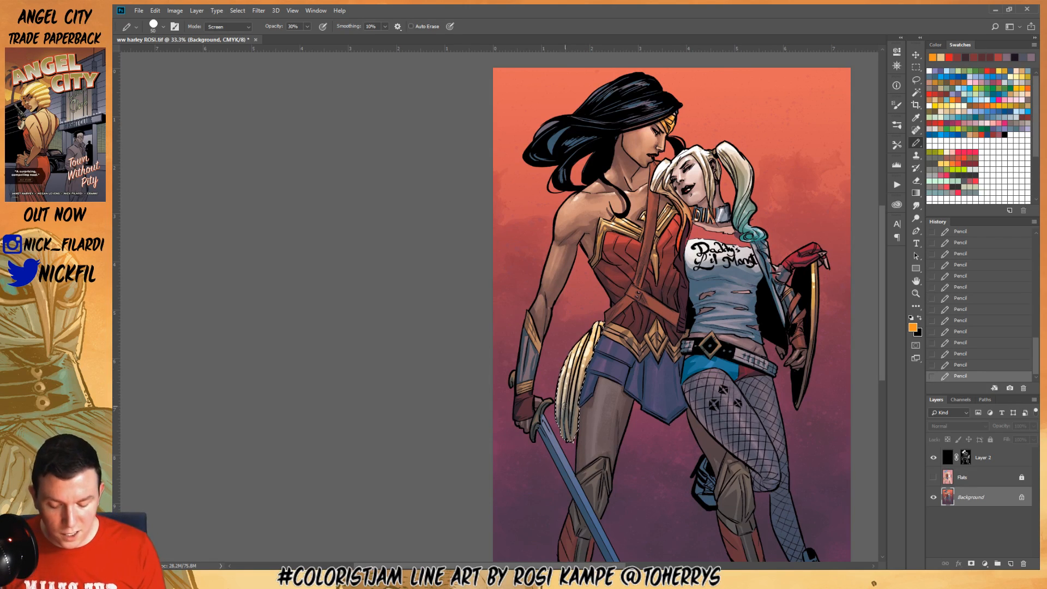
left_click(574, 376, "alt")
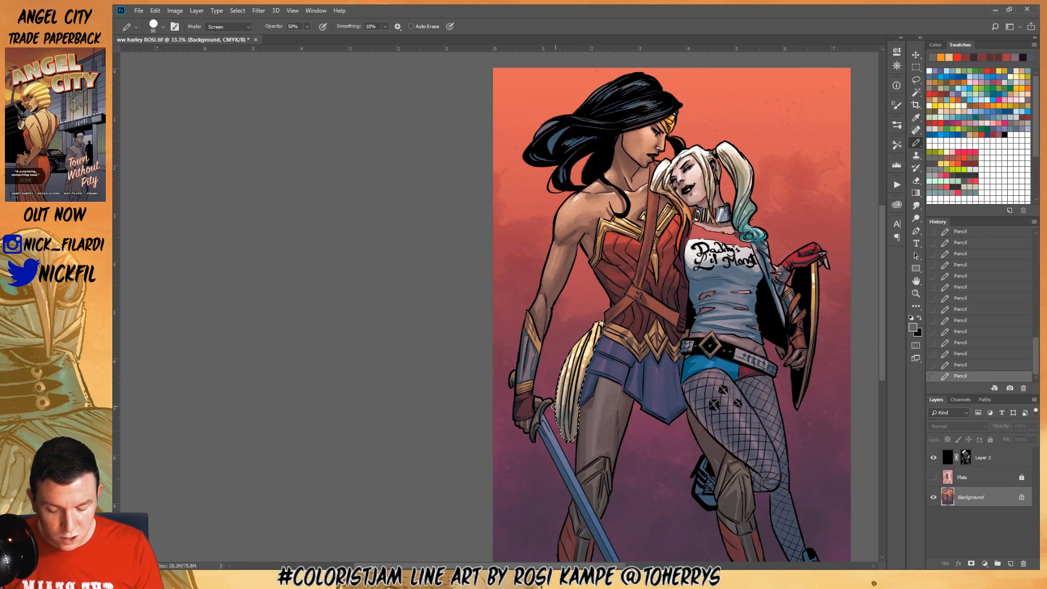
left_click(226, 26)
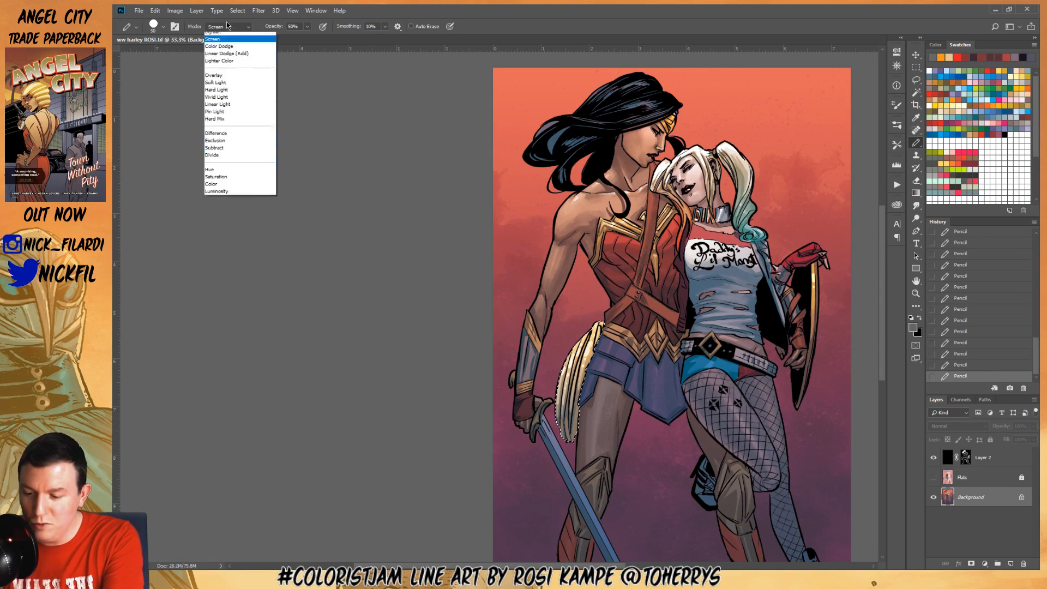
left_click(236, 37)
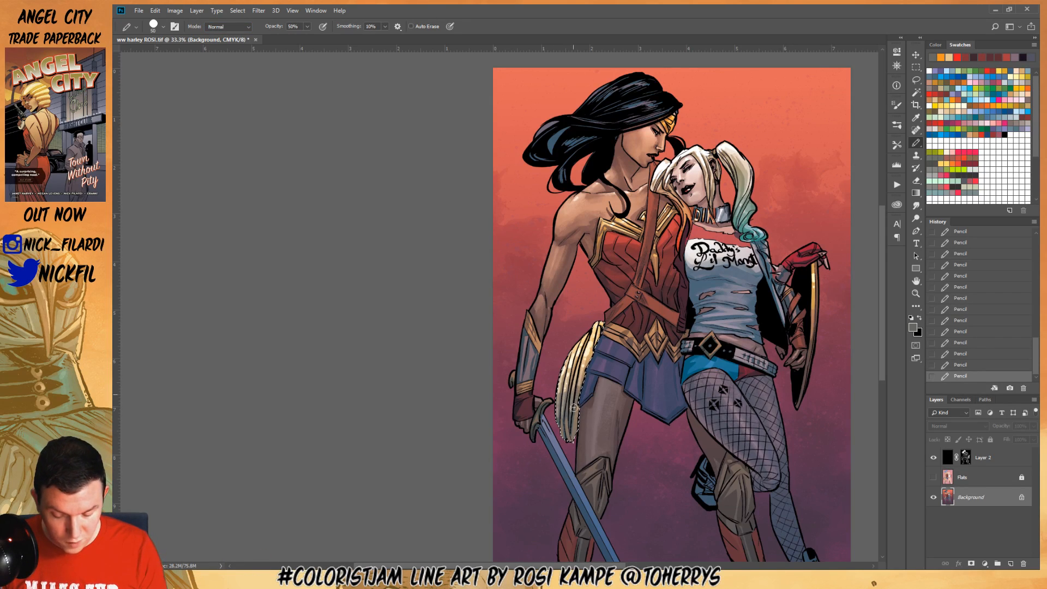
Warm the selected rope with a Color Balance of +49 red and -40 yellow in the midtones, and deselect
left_click(955, 91)
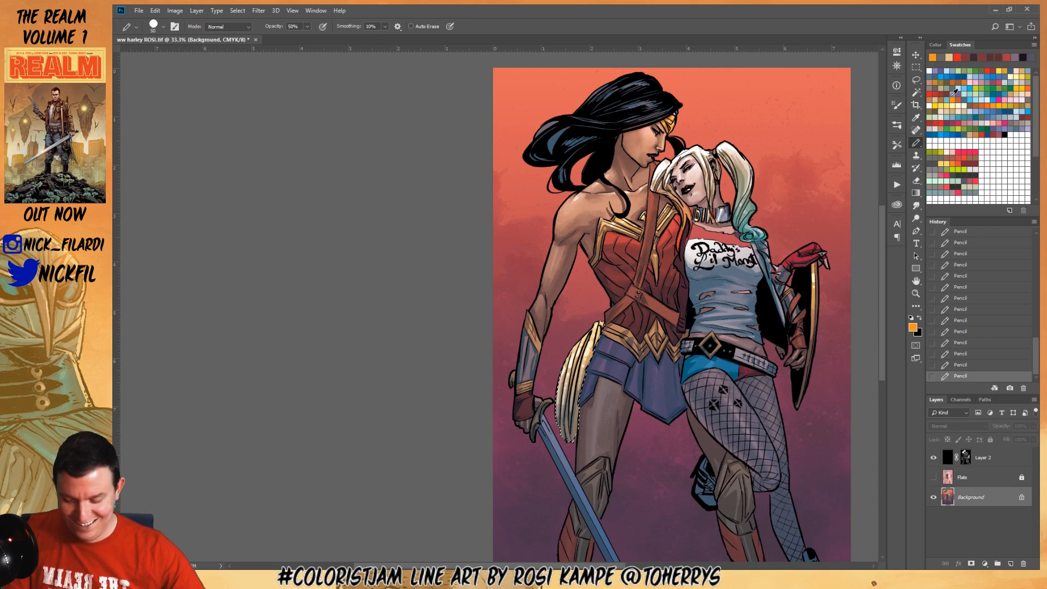
key("i")
key("ctrl+b")
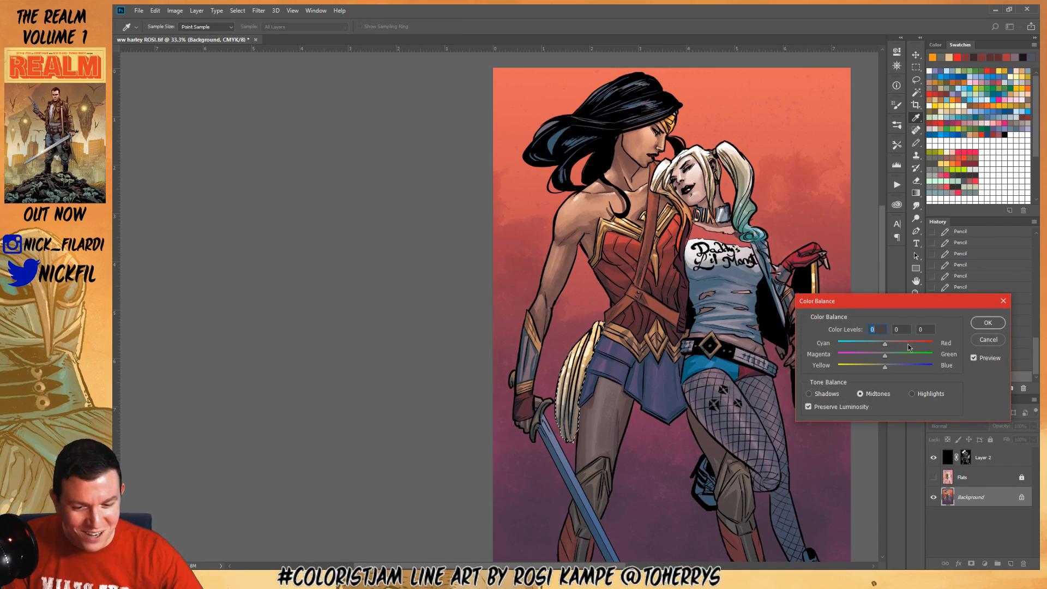
left_click_drag(872, 368, 867, 368)
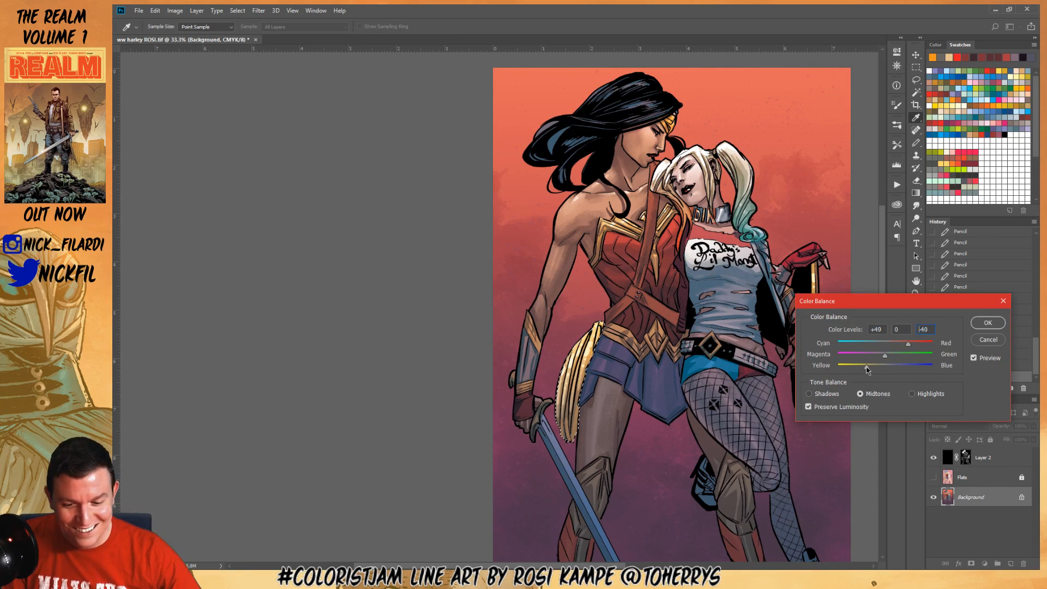
left_click(991, 325)
key("ctrl+d")
Draw a rim light along the outer edge of the bodice's waist above the rope with the Pencil at 100% opacity, using yellow sampled from the rope
key("z")
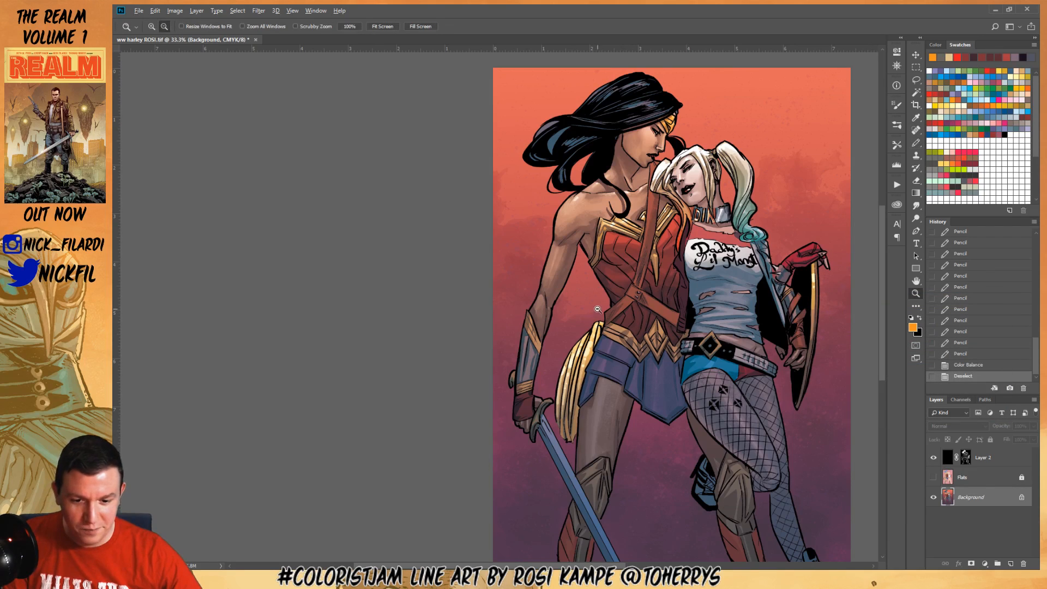
left_click(597, 308, "alt")
left_click(596, 308, "alt")
left_click_drag(585, 325, 606, 401)
left_click(606, 401)
left_click(598, 383)
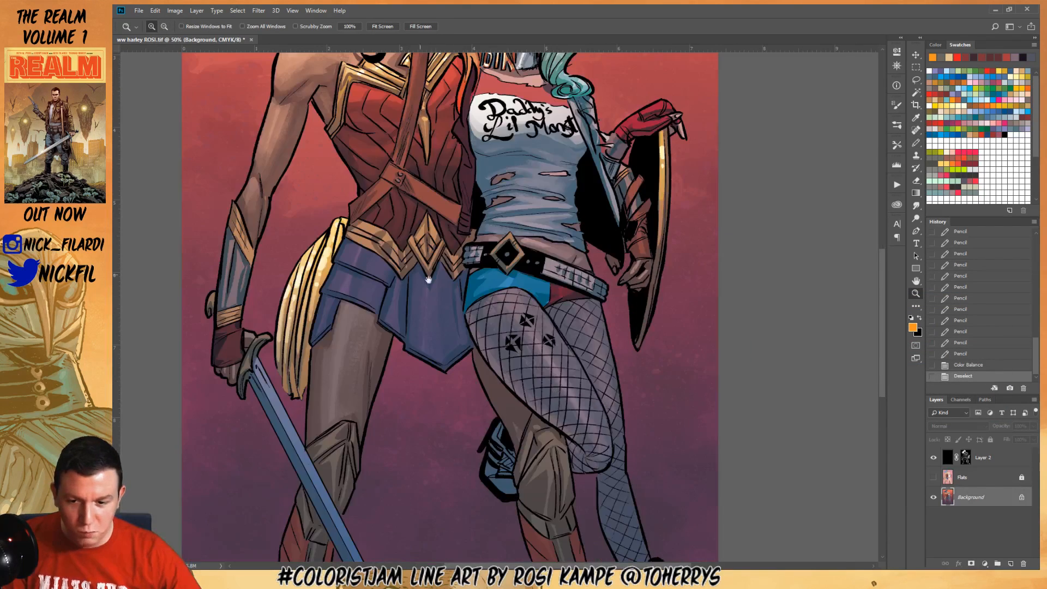
left_click_drag(412, 270, 665, 463)
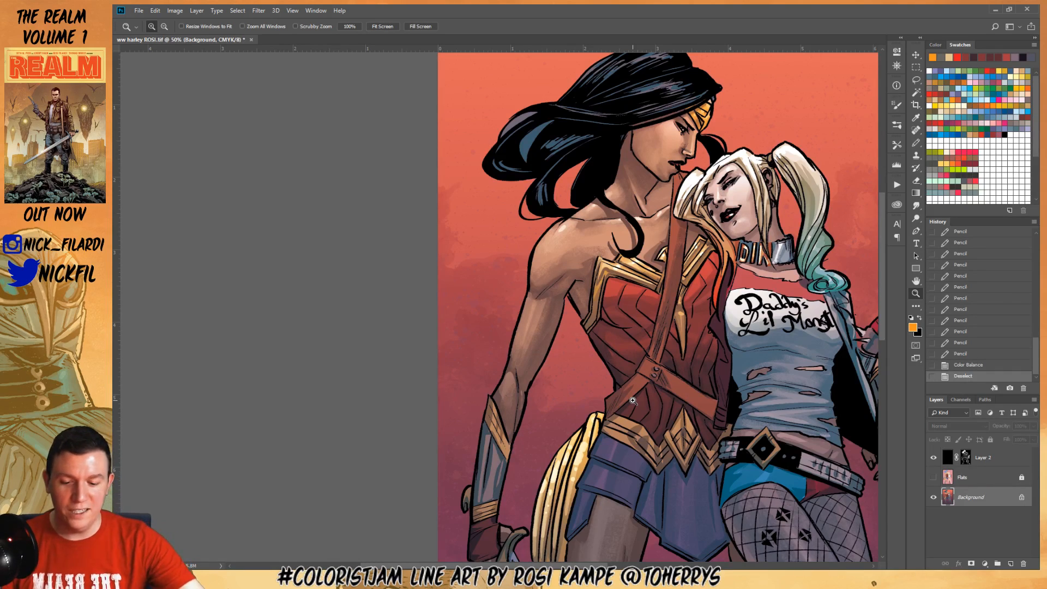
key("b")
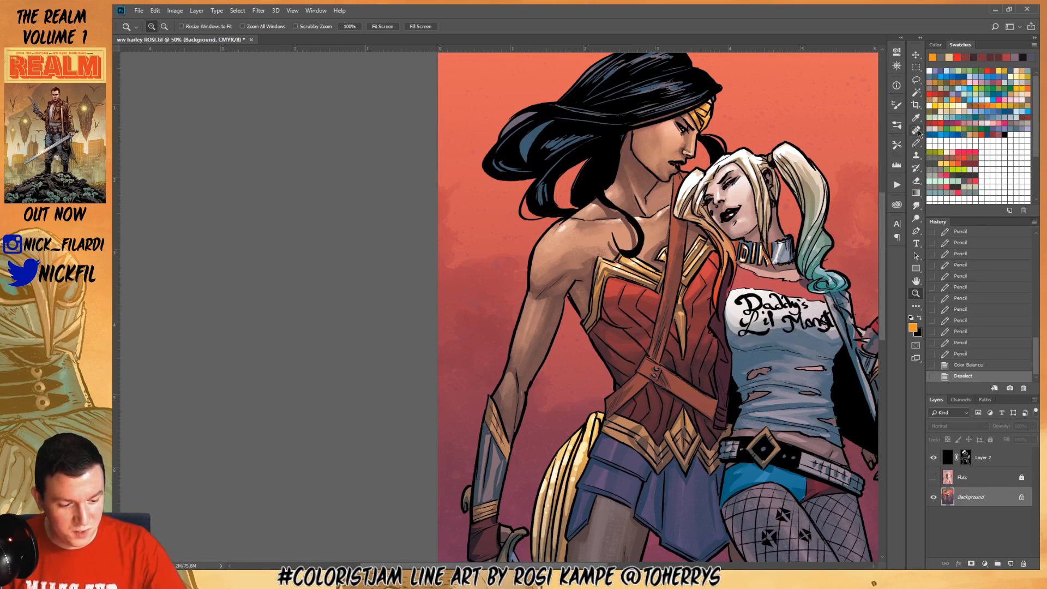
left_click(594, 425, "alt")
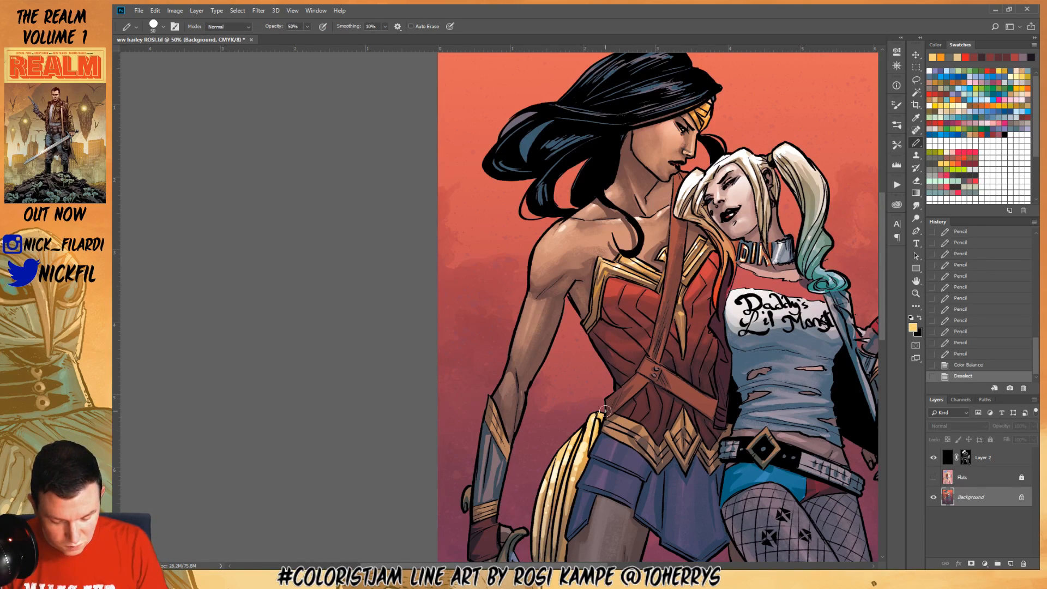
mouse_move(599, 432)
left_mouse_down()
mouse_move(593, 451)
mouse_move(601, 433)
left_mouse_up()
key("ctrl+z")
key("0")
left_click_drag(604, 421, 606, 410)
key("ctrl+z")
mouse_move(607, 404)
left_mouse_down()
mouse_move(607, 413)
mouse_move(617, 391)
left_mouse_up()
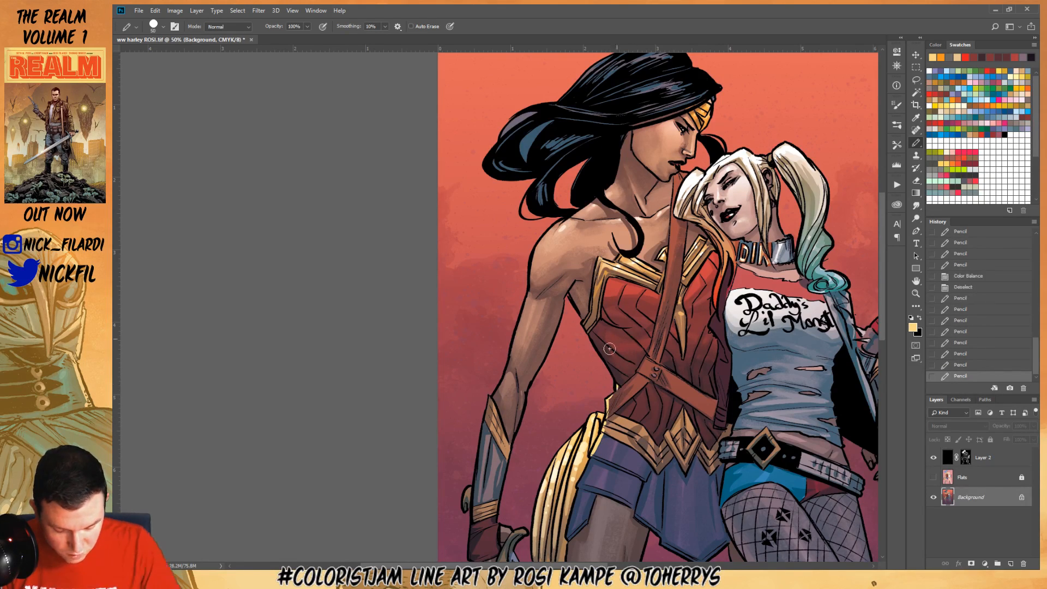
mouse_move(591, 336)
left_mouse_down()
mouse_move(614, 371)
mouse_move(607, 365)
left_mouse_up()
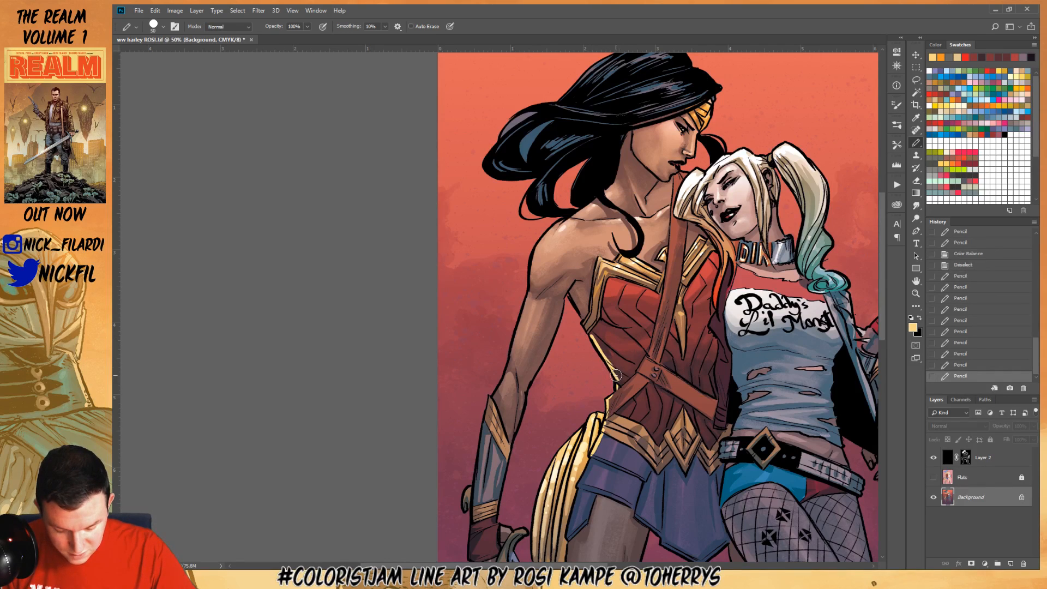
Extend the yellow rim light along the bodice's side and down the outer edge of the thigh beside the rope with the Pencil at 100% opacity
mouse_move(588, 328)
left_mouse_down()
mouse_move(605, 327)
mouse_move(588, 332)
left_mouse_up()
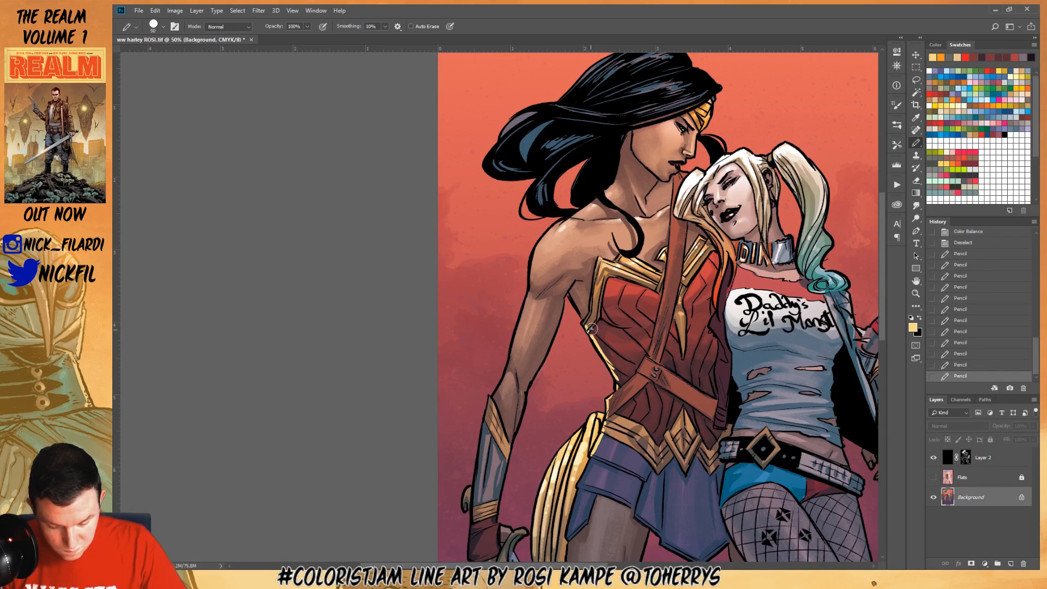
left_click(916, 281)
mouse_move(636, 456)
left_mouse_down()
mouse_move(638, 297)
mouse_move(589, 315)
left_mouse_up()
key("b")
mouse_move(587, 318)
left_mouse_down()
mouse_move(568, 378)
mouse_move(570, 368)
mouse_move(581, 434)
mouse_move(572, 389)
mouse_move(562, 478)
left_mouse_up()
Draw yellow rim light on the arm's inner edge and the sword's guard with the Pencil, alternating between 50% and 100% opacity
key("5")
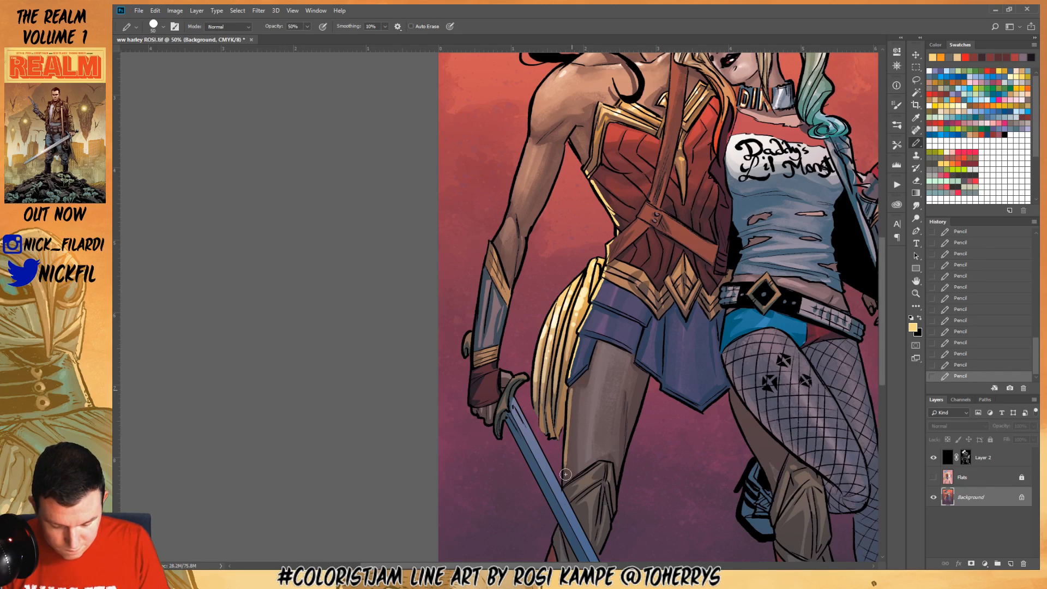
left_click_drag(514, 256, 494, 354)
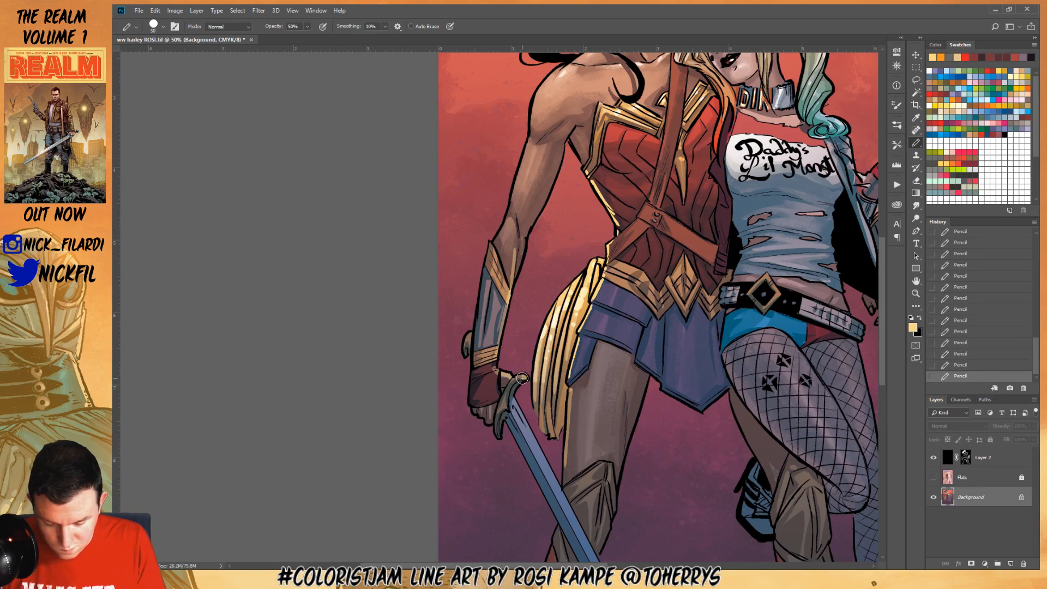
key("0")
left_click_drag(526, 377, 512, 393)
key("5")
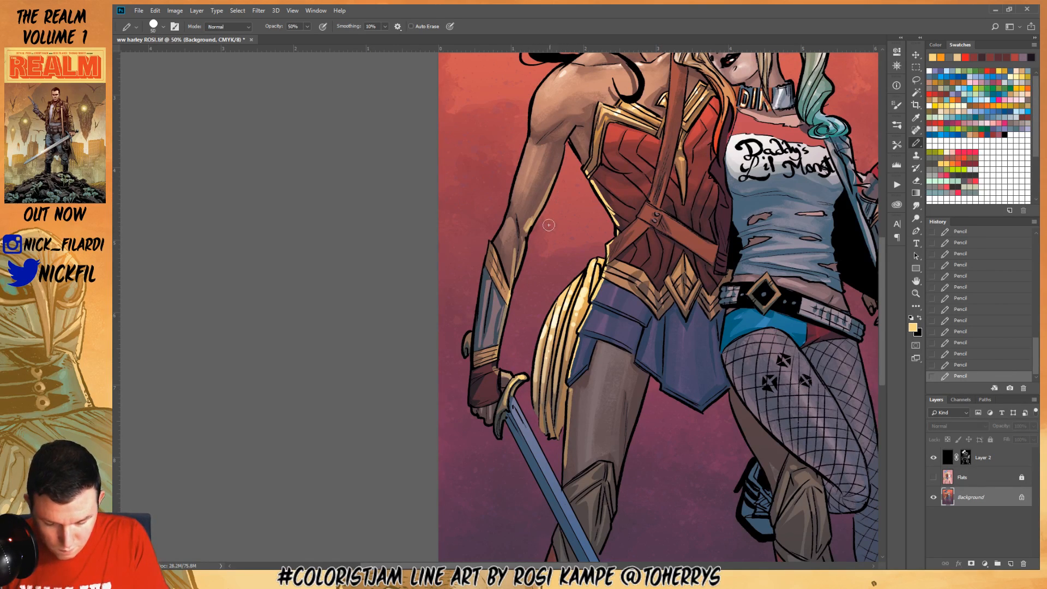
Choose a textured brush from the NORMCORE set and paint the golden rim light on the arm's inner edge above the elbow
left_click(917, 293)
left_click(669, 376, "alt")
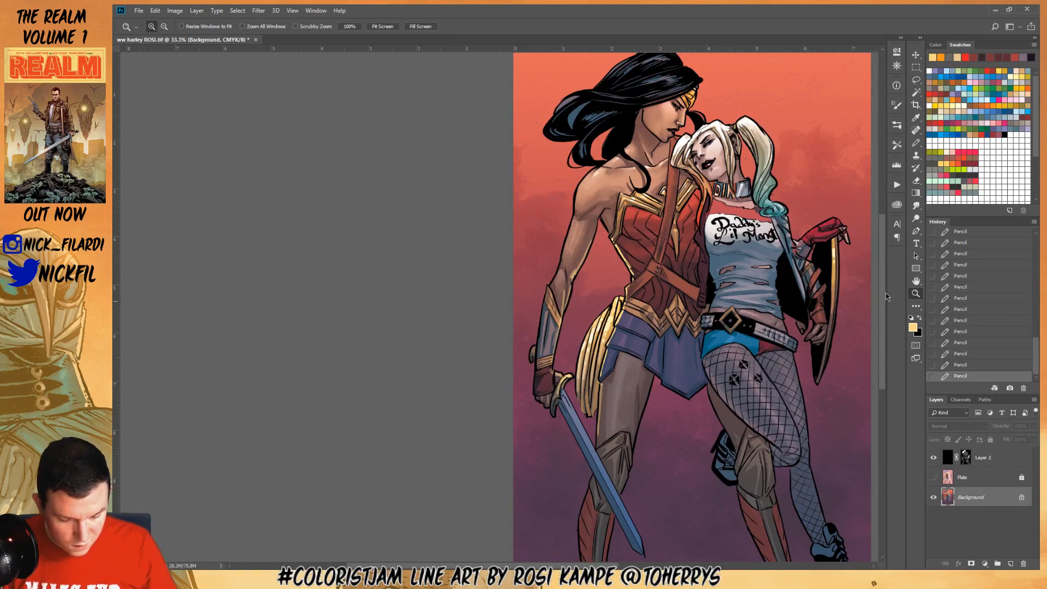
left_click(916, 281)
left_click_drag(638, 361, 627, 451)
left_click(916, 293)
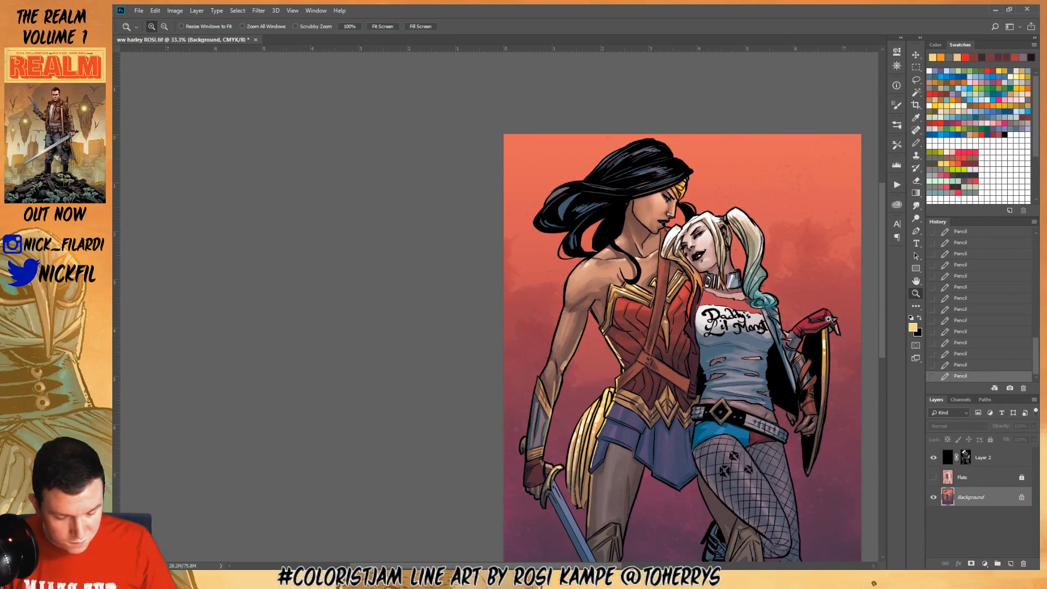
left_click(574, 363)
left_click(916, 143)
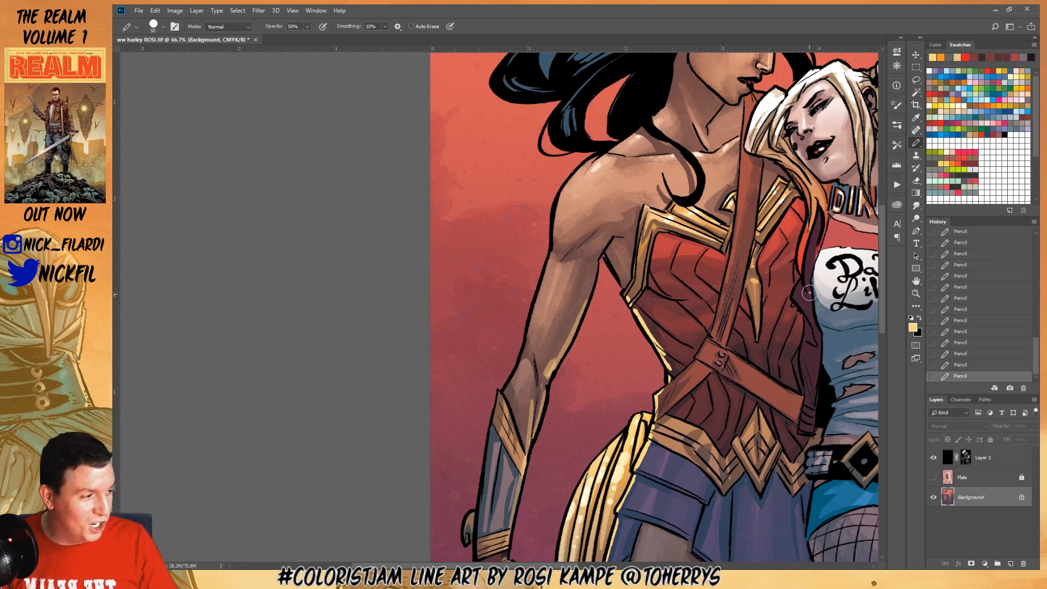
left_click(158, 26)
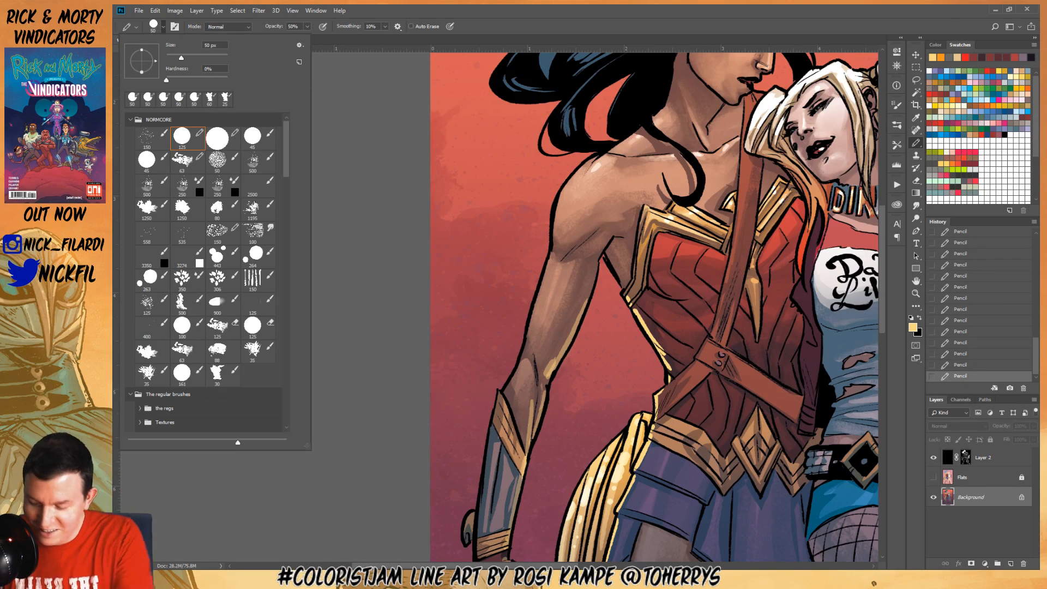
double_click(218, 377)
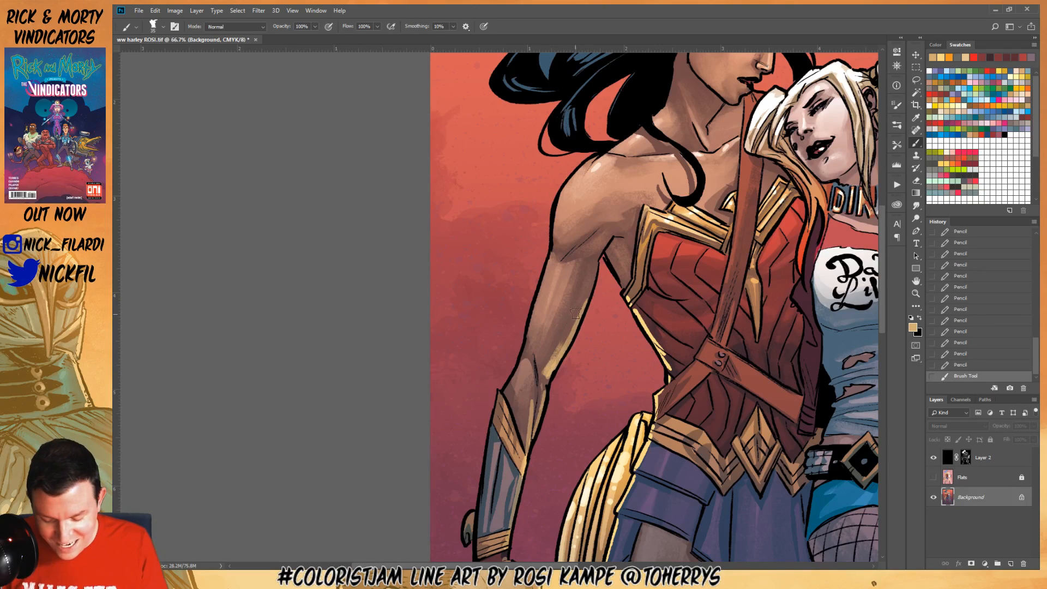
left_click_drag(576, 313, 561, 336)
left_click_drag(550, 374, 569, 333)
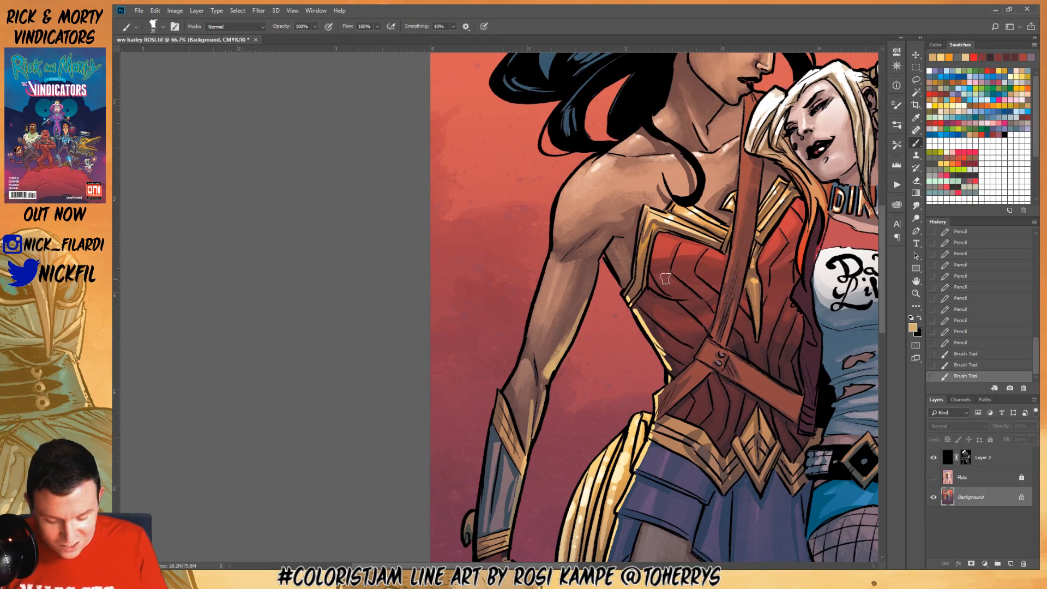
Add a pale yellow highlight at the elbow and blend the lit edge down to the bracer with sampled arm colors
left_click(963, 100)
mouse_move(547, 375)
left_mouse_down()
mouse_move(566, 342)
mouse_move(543, 381)
left_mouse_up()
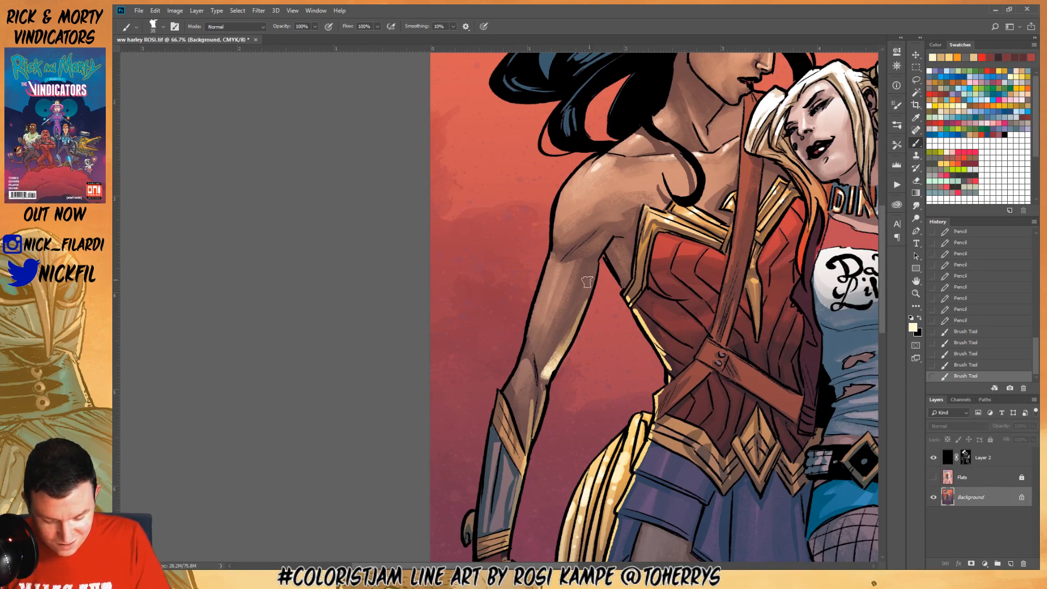
left_click(556, 352, "alt")
left_click_drag(580, 306, 544, 367)
mouse_move(569, 322)
left_mouse_down()
mouse_move(532, 386)
mouse_move(537, 376)
left_mouse_up()
mouse_move(539, 376)
left_mouse_down()
mouse_move(575, 304)
mouse_move(524, 444)
left_mouse_up()
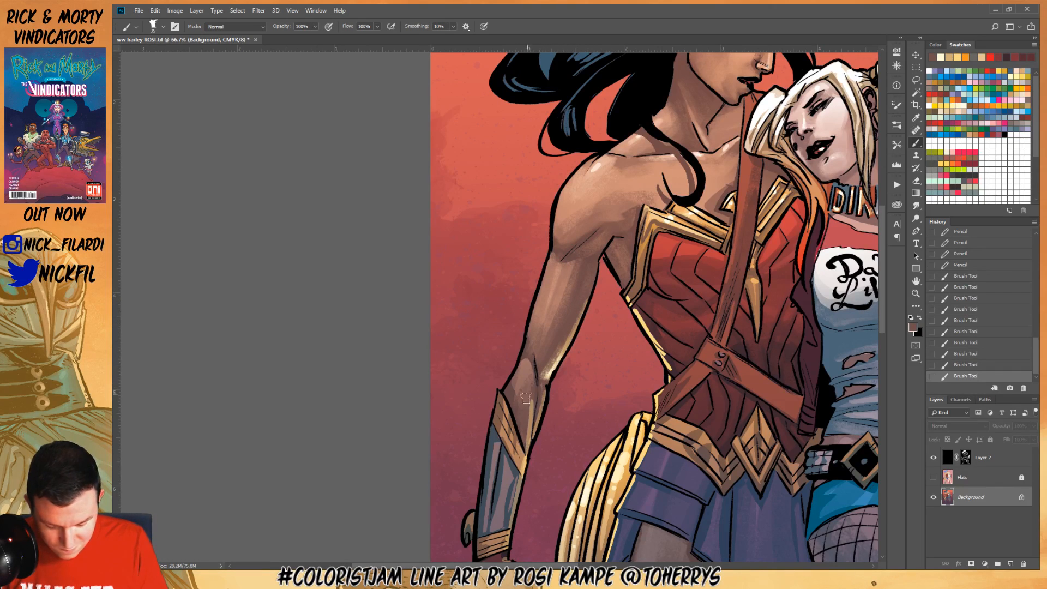
left_click_drag(527, 399, 523, 453)
Brighten the rim light along the bodice's waist with sampled yellow and pale rope color, and refine its inner edge with sampled dark red
key("space")
left_click_drag(637, 462, 550, 391)
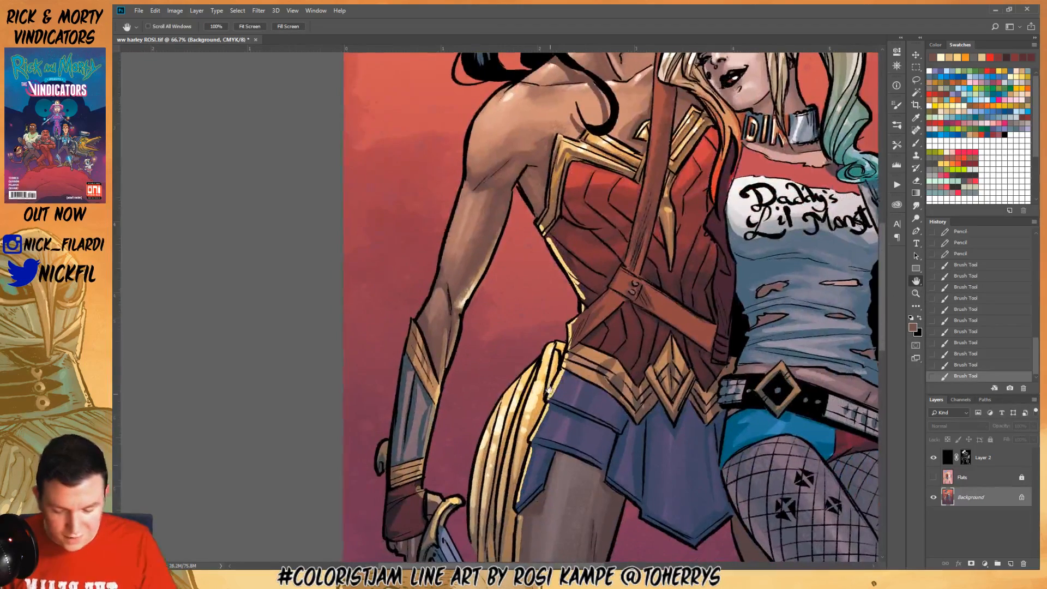
left_click(554, 244, "alt")
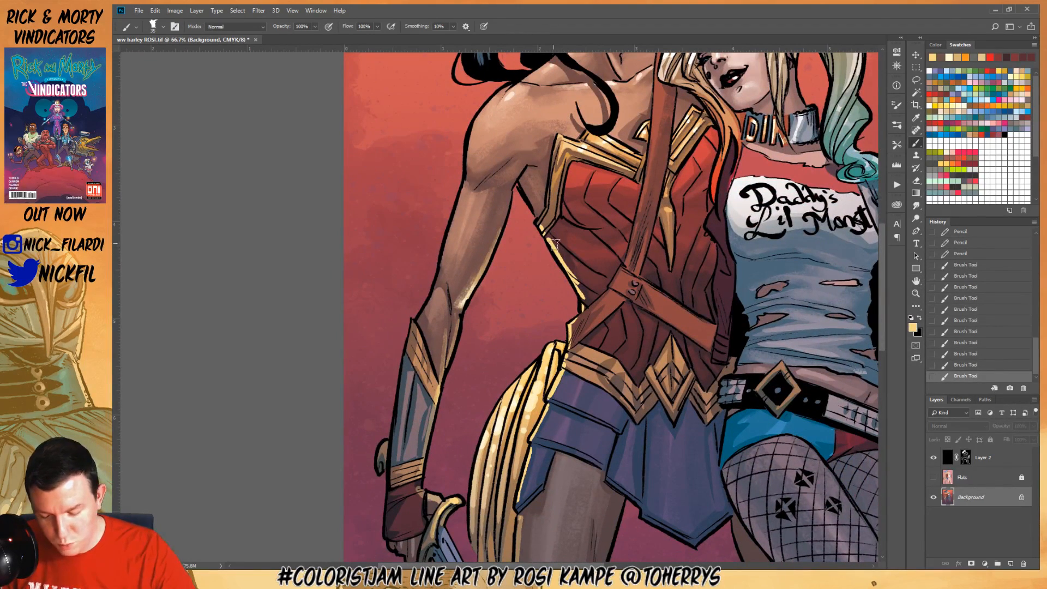
left_click_drag(551, 237, 589, 299)
left_click(532, 396, "alt")
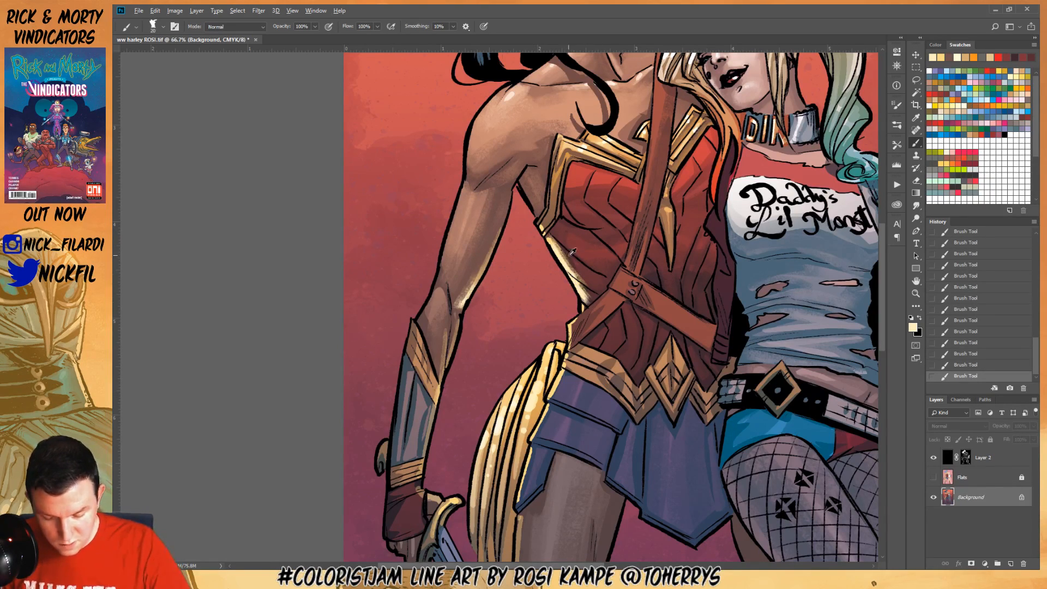
left_click(569, 254, "alt")
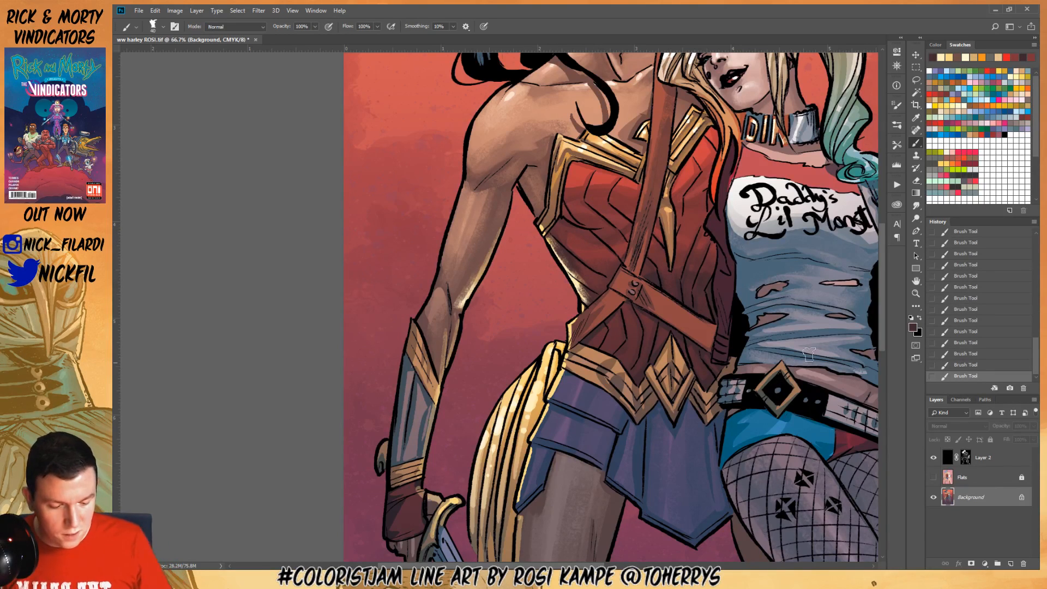
Touch up the lit edge of the bodice's gold side trim below the armpit with sampled yellow and brown
left_click(916, 280)
left_click_drag(787, 238, 830, 301)
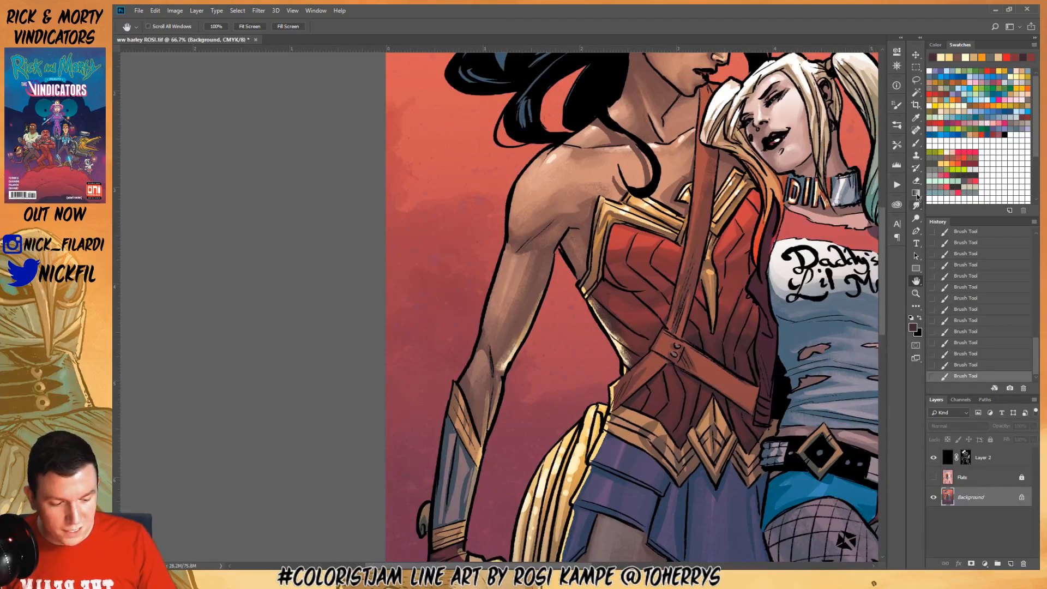
left_click(917, 143)
left_click(589, 287, "alt")
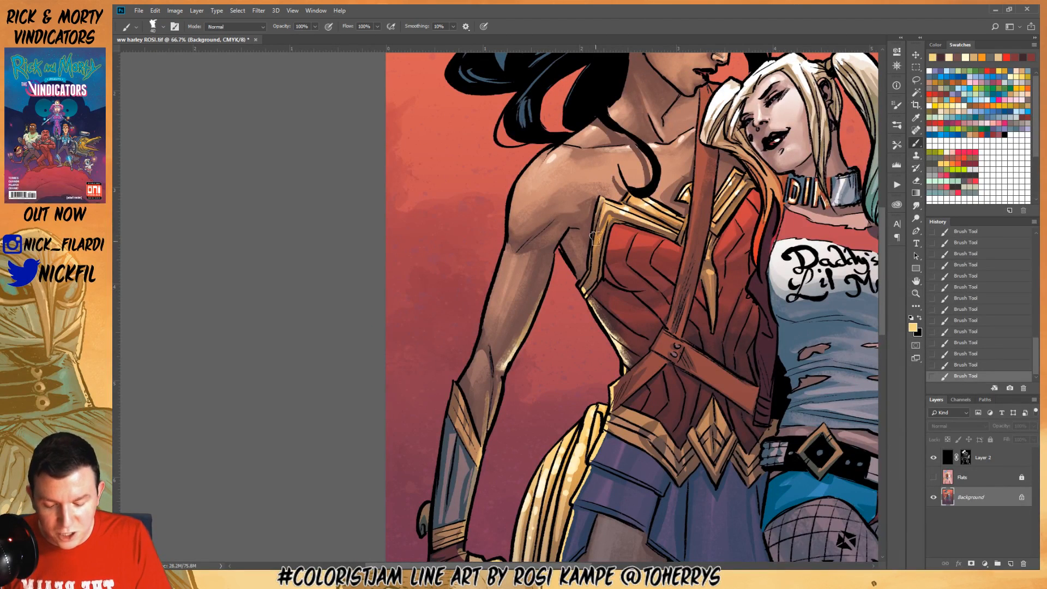
left_click(590, 277, "alt")
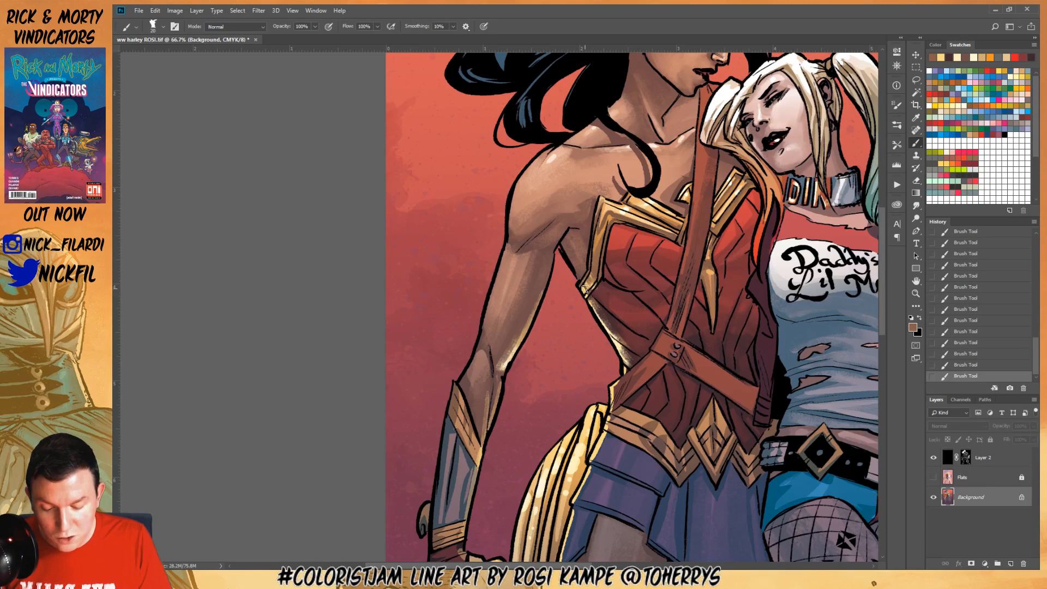
Paint rim light on the leather strap's lower end above the rope with sampled yellow, shaping it with sampled reddish brown
left_click(917, 281)
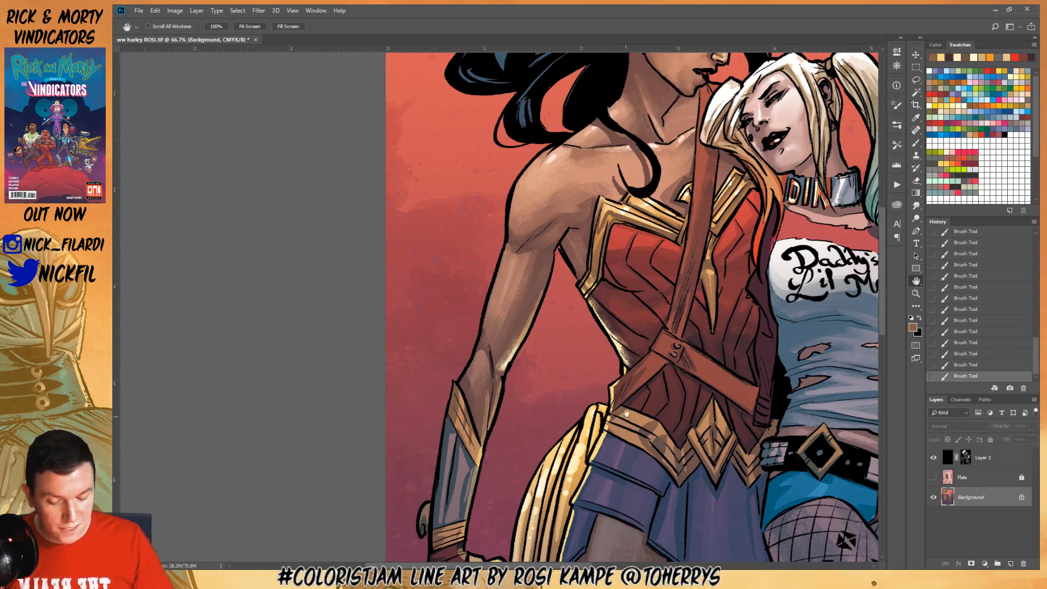
left_click_drag(631, 410, 604, 257)
left_click(917, 144)
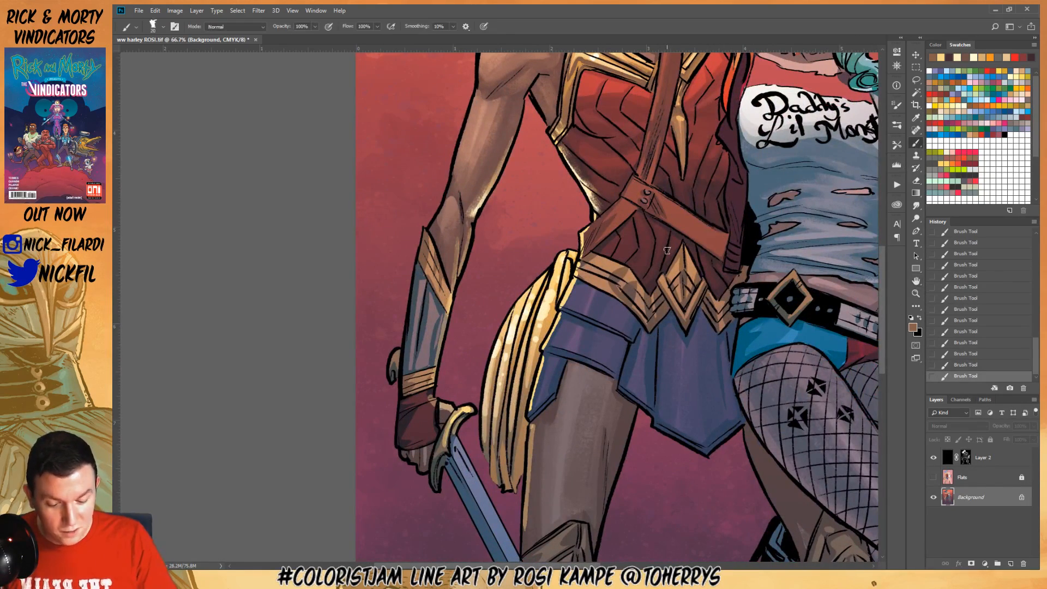
left_click(584, 233, "alt")
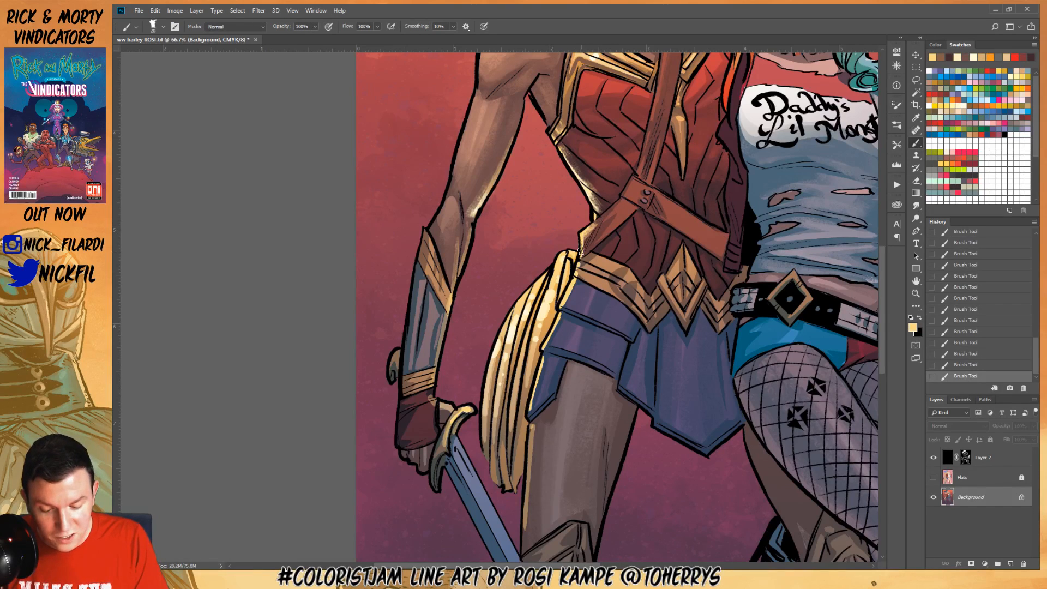
left_click(599, 229, "alt")
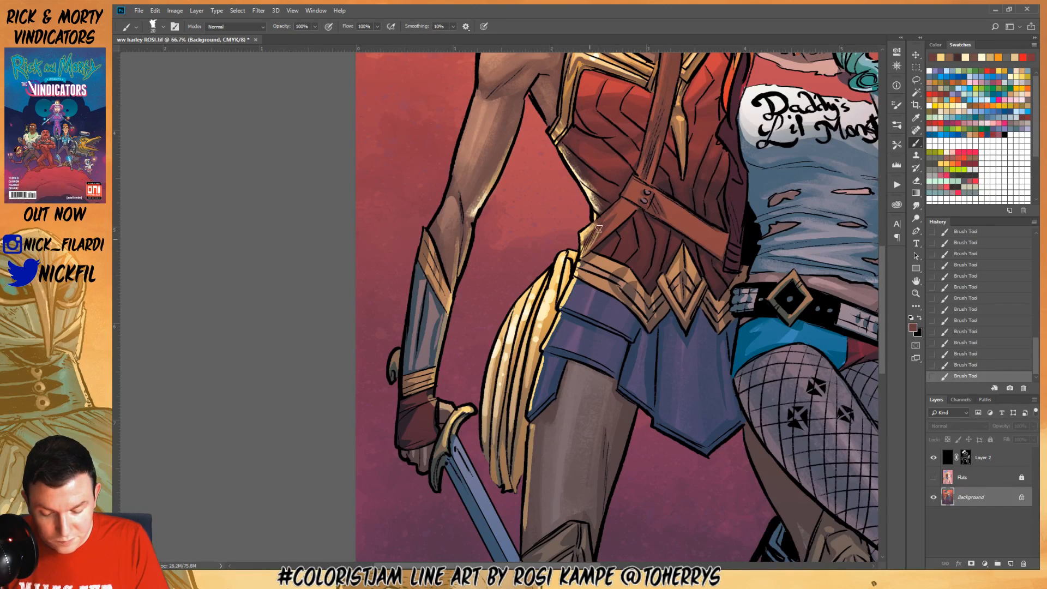
mouse_move(599, 229)
left_mouse_down()
mouse_move(585, 257)
mouse_move(608, 211)
mouse_move(585, 243)
left_mouse_up()
left_click(585, 232, "alt")
left_click(590, 235, "alt")
Clean up the strap's lit edge with sampled yellow and background red, and shade the gold belt's upper edge with sampled brown
left_click(585, 233, "alt")
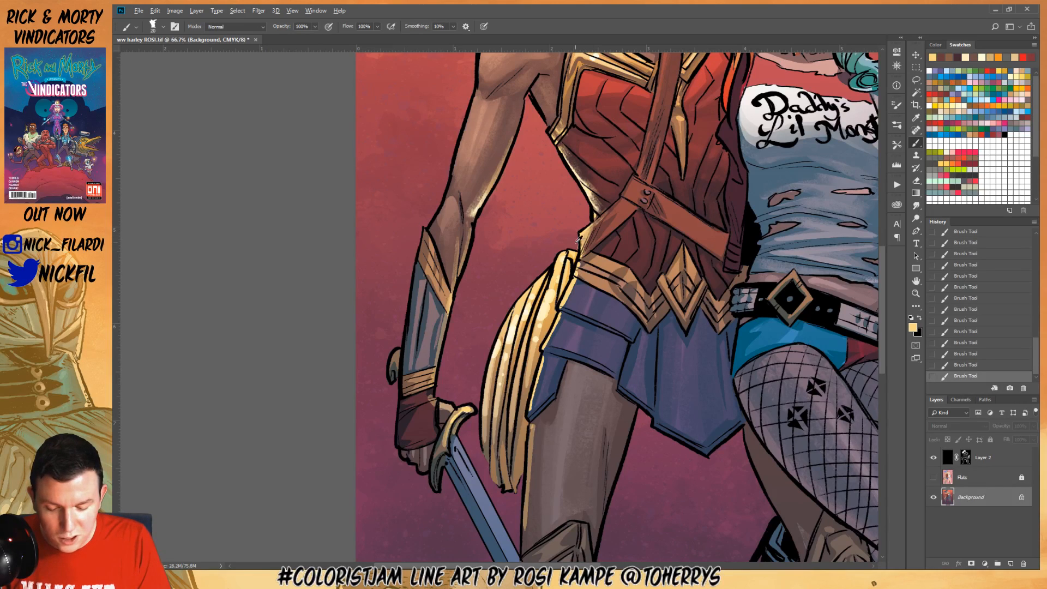
left_click(578, 246, "alt")
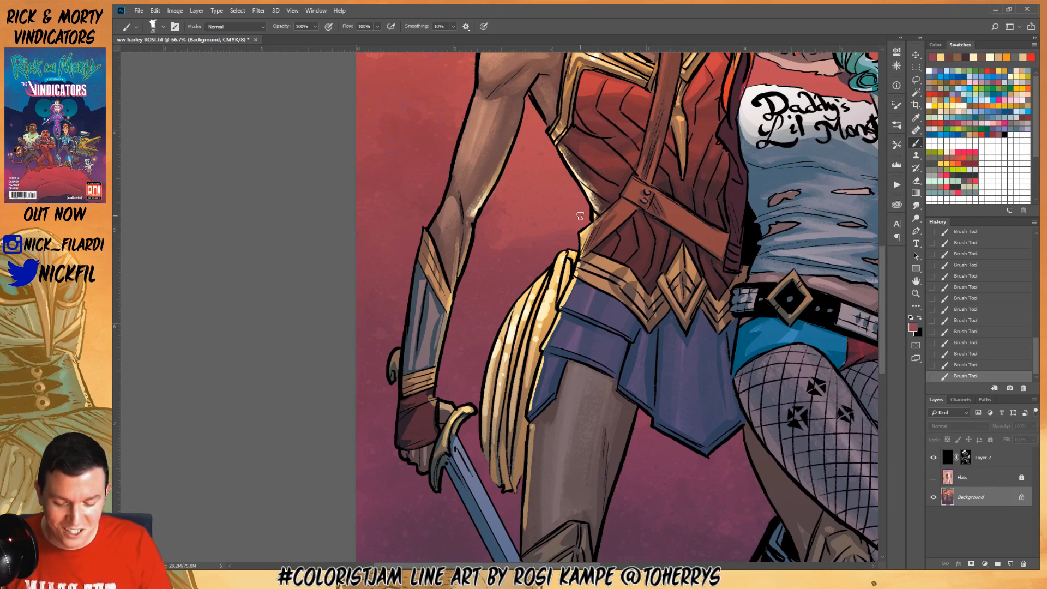
left_click(583, 264, "alt")
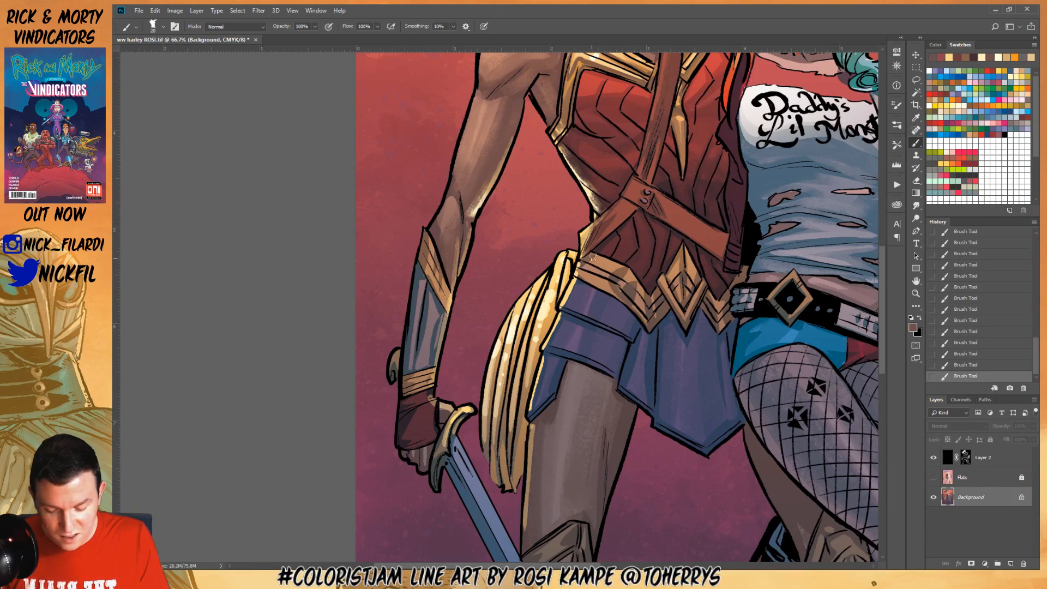
mouse_move(595, 256)
left_mouse_down()
mouse_move(586, 283)
mouse_move(608, 262)
left_mouse_up()
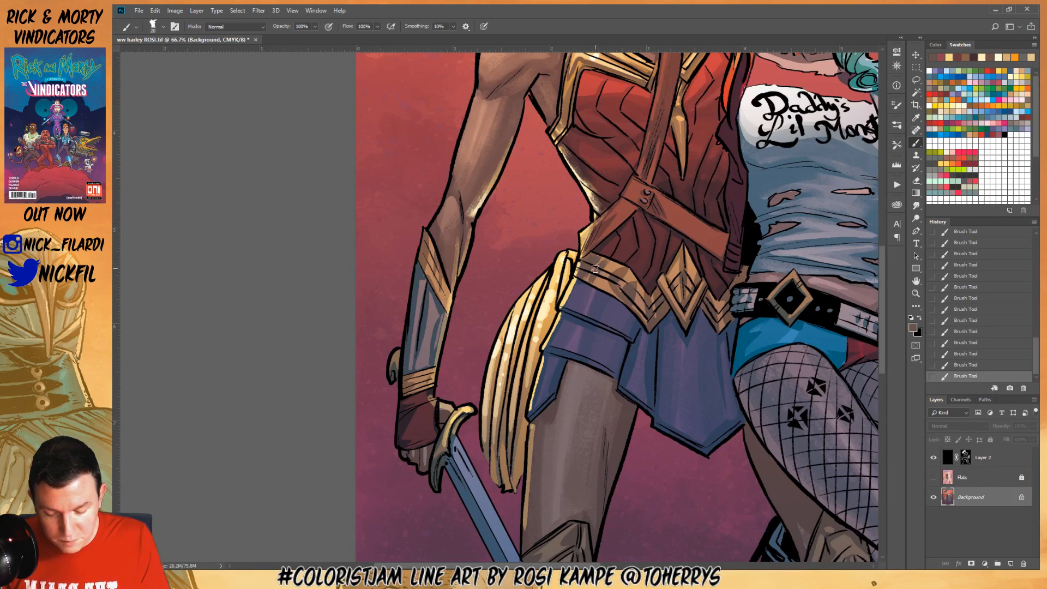
Lasso the gold band on the bracer, lighten it with a tan gradient in Screen mode, and deselect
left_click(916, 80)
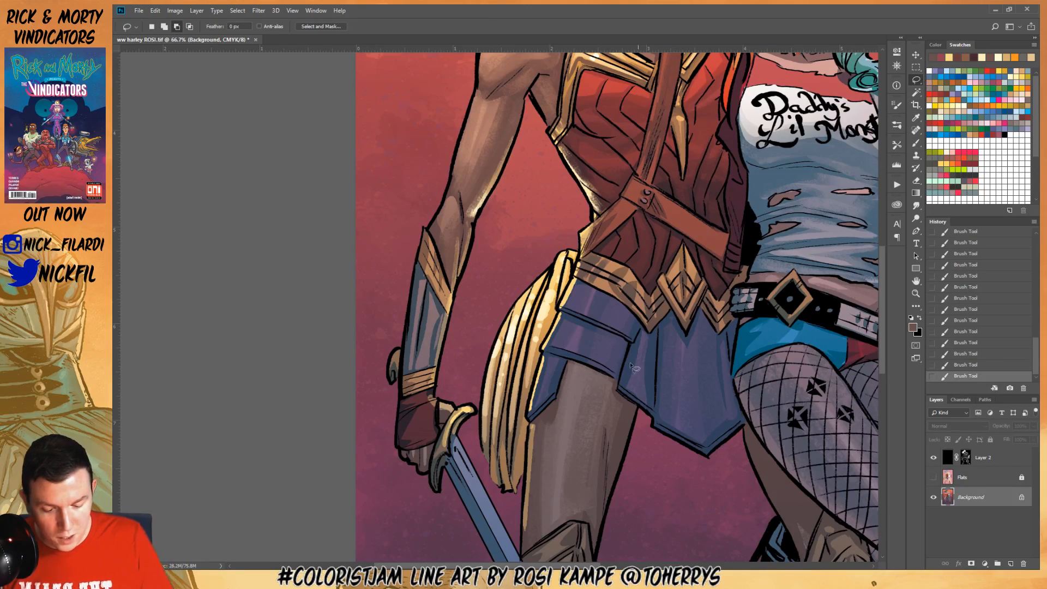
left_click(917, 294)
left_click(608, 378, "alt")
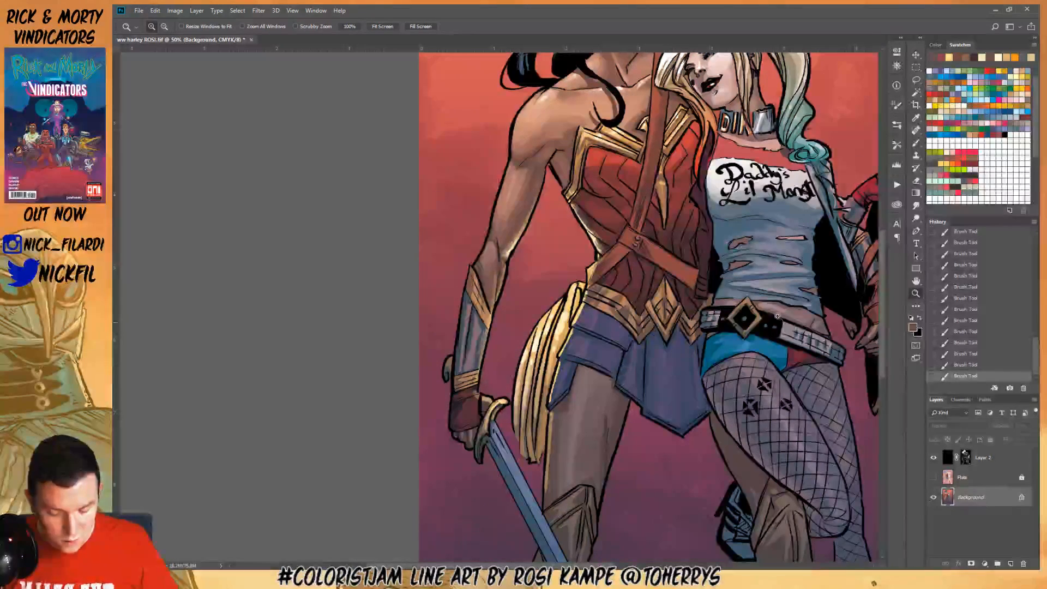
left_click(916, 79)
mouse_move(472, 267)
left_mouse_down()
mouse_move(490, 333)
mouse_move(491, 278)
left_mouse_up()
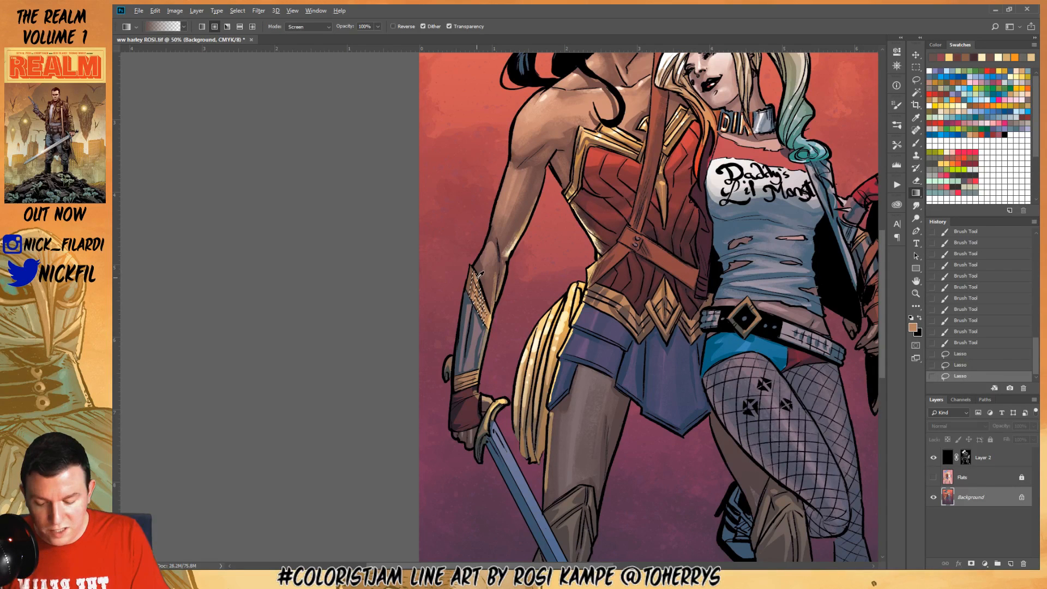
left_click(917, 193)
left_click(308, 26)
left_click(314, 114)
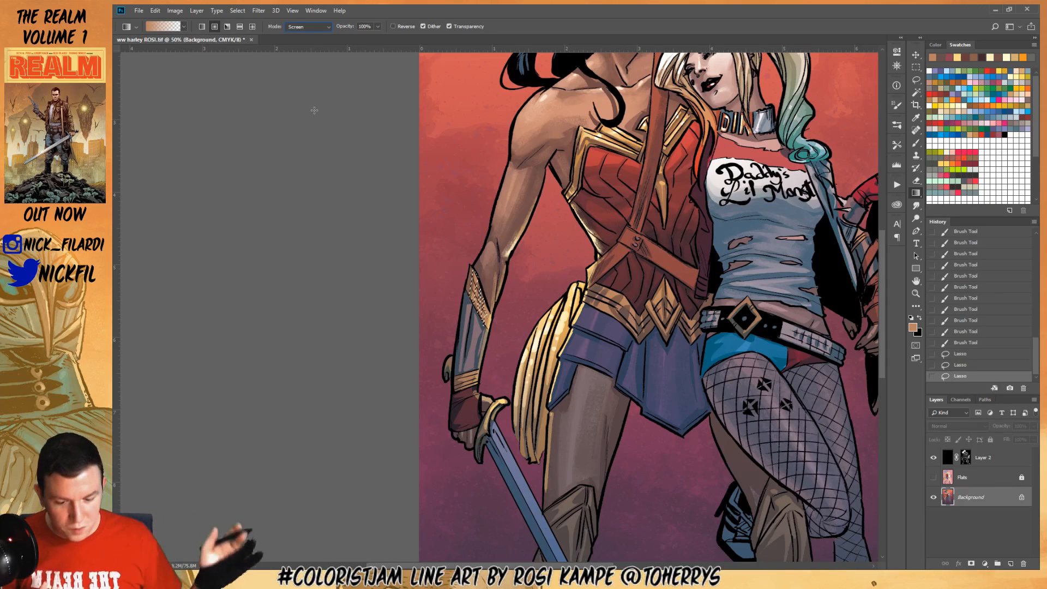
left_click_drag(473, 273, 478, 337)
key("ctrl+d")
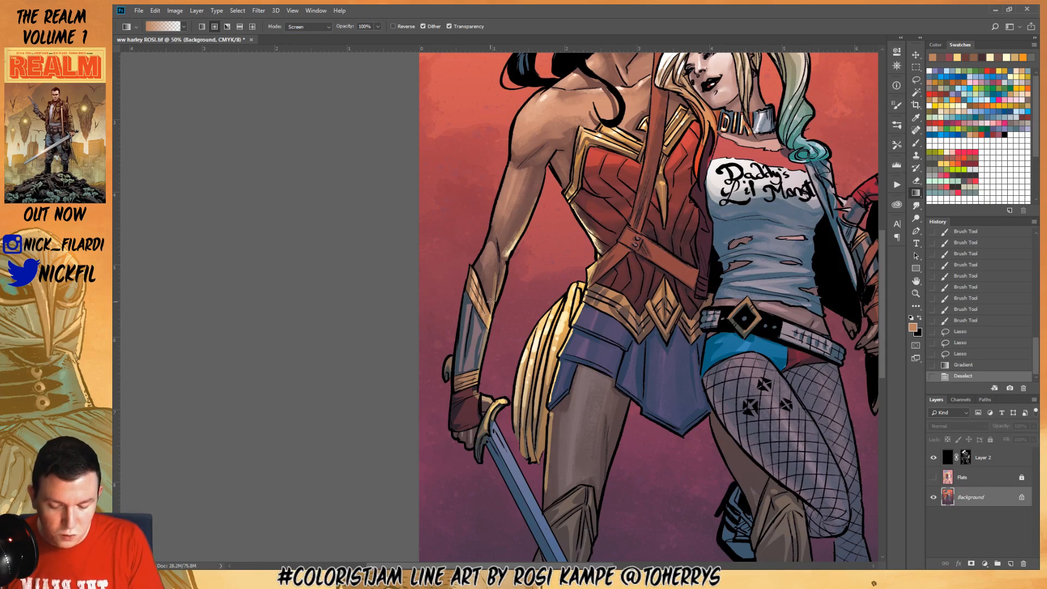
Lasso the bracer's silver plates on the dark-haired woman's forearm, lighten them with a sampled greyish mauve gradient in Screen mode, and deselect
left_click(916, 143)
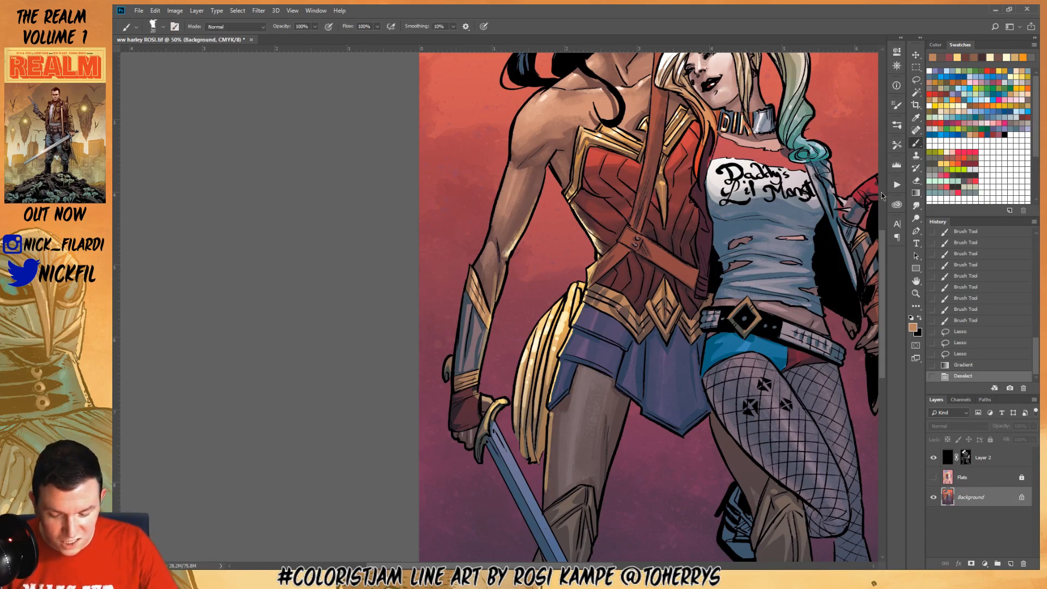
left_click(917, 80)
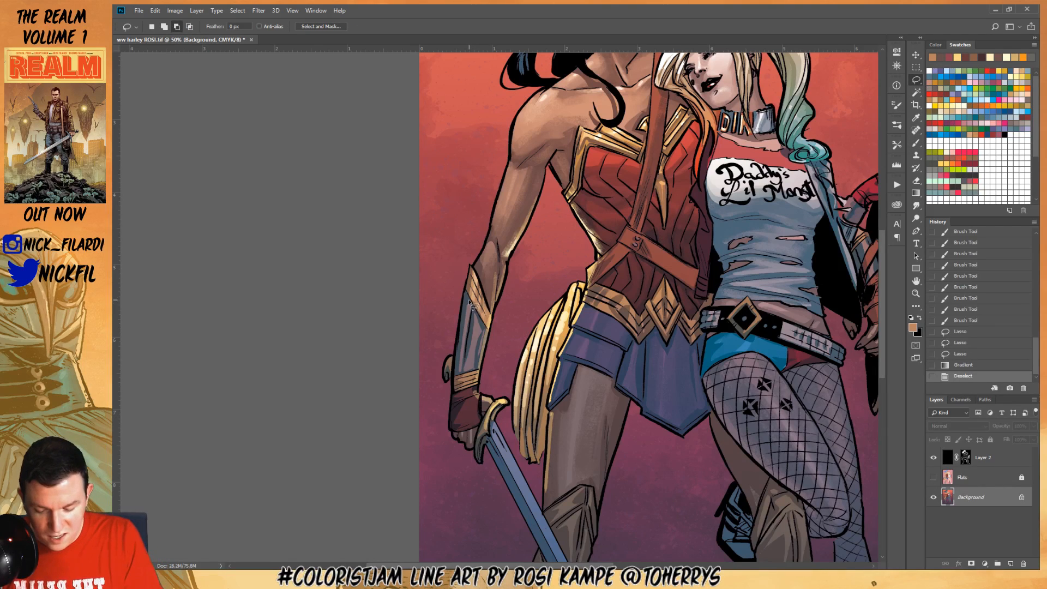
mouse_move(468, 298)
left_mouse_down()
mouse_move(460, 375)
mouse_move(469, 300)
mouse_move(463, 371)
mouse_move(476, 371)
mouse_move(478, 315)
mouse_move(489, 325)
mouse_move(477, 368)
mouse_move(485, 328)
left_mouse_up()
key("g")
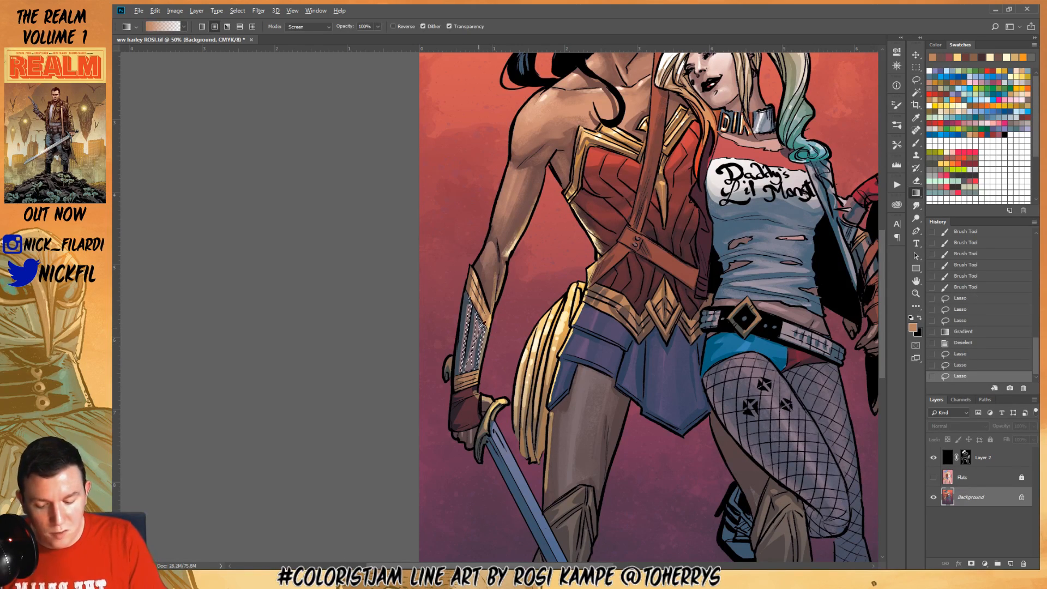
left_click(469, 393, "alt")
left_click_drag(470, 376, 473, 349)
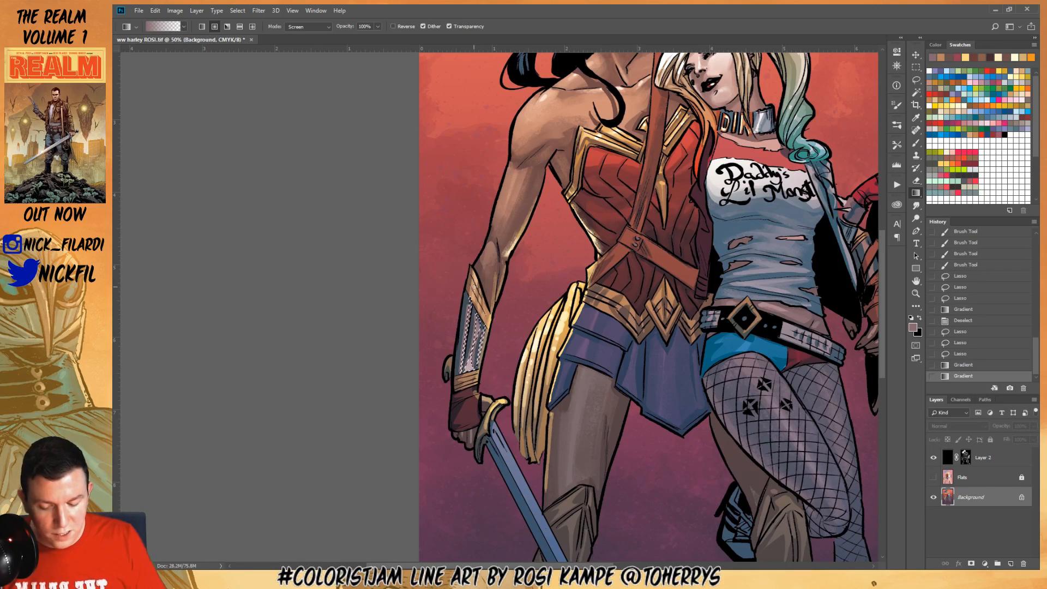
key("ctrl+d")
Select all the color areas of the sword blade with the Magic Wand, lighten them with sampled blue gradients in Screen mode, and deselect
left_click(916, 292)
left_click(622, 422, "alt")
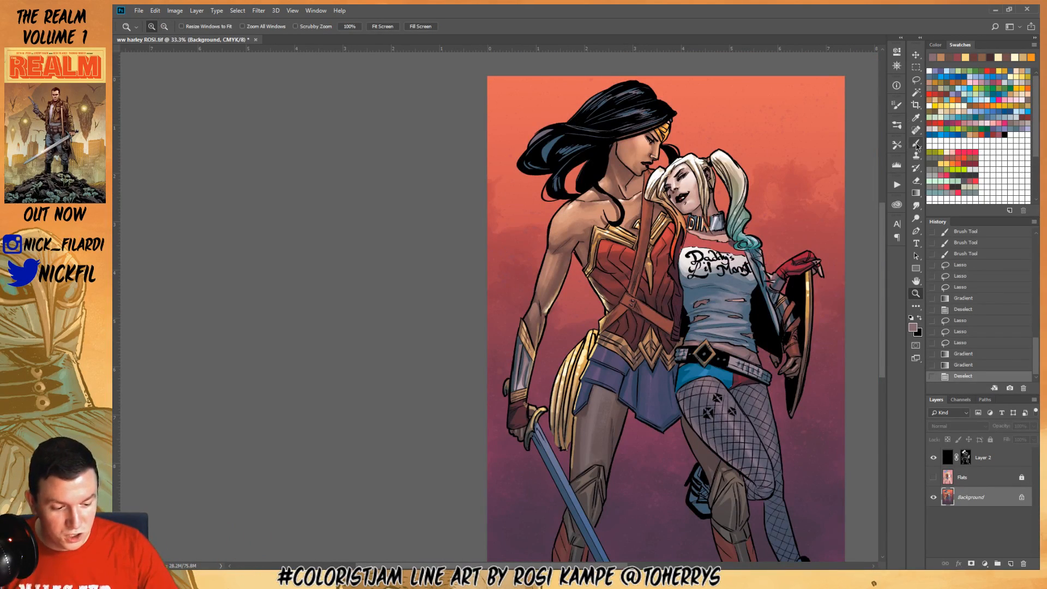
left_click(916, 92)
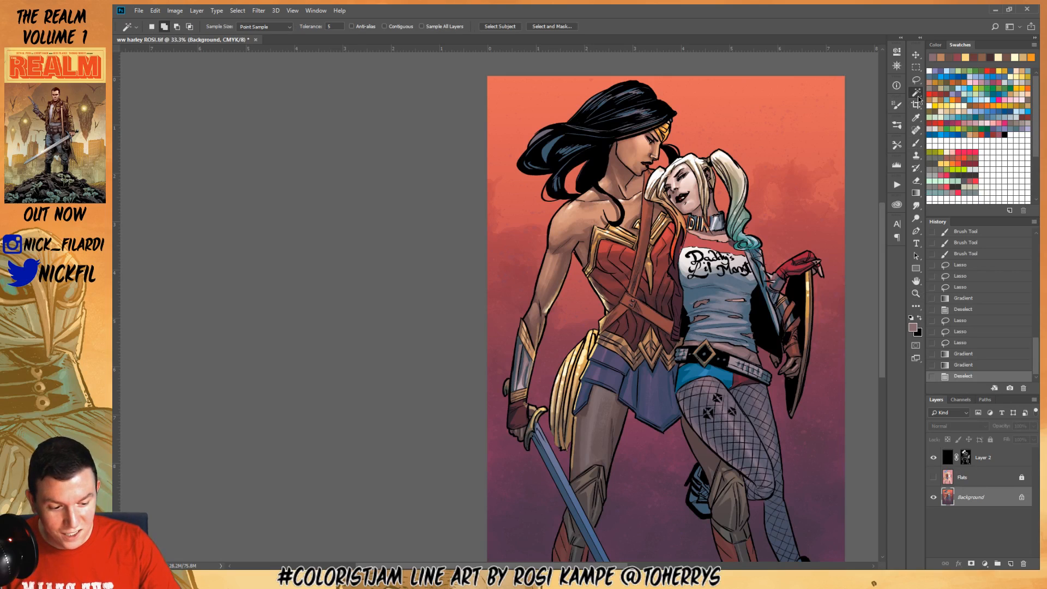
left_click(548, 458)
left_click(567, 480)
left_click(580, 510)
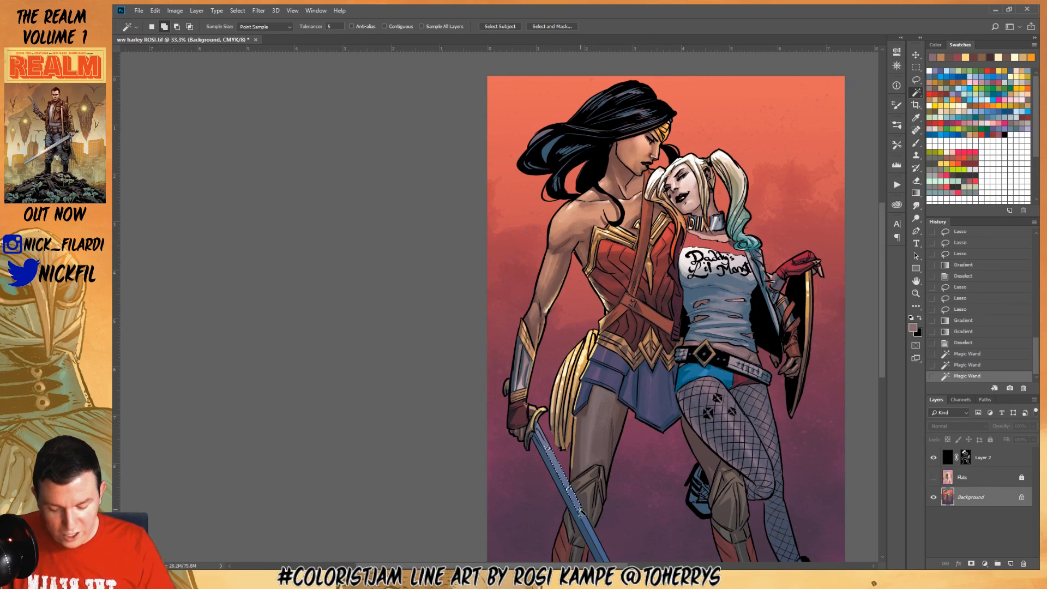
left_click(584, 515)
left_click(570, 492)
left_click(561, 474)
left_click(553, 457)
left_click(544, 440)
left_click(540, 431)
left_click(592, 531)
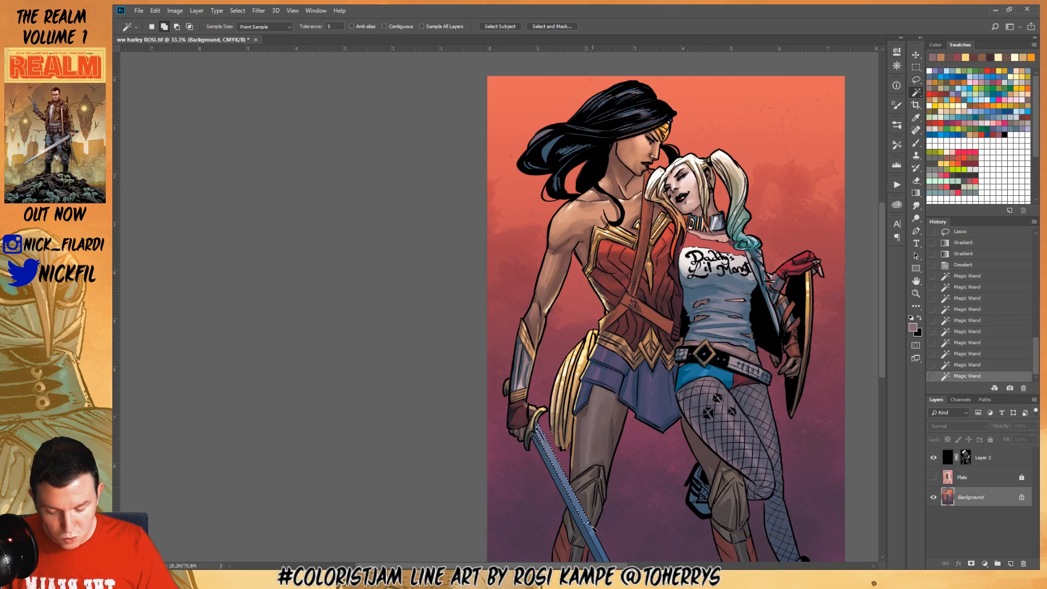
left_click(592, 532)
left_click(603, 552)
left_click(596, 543)
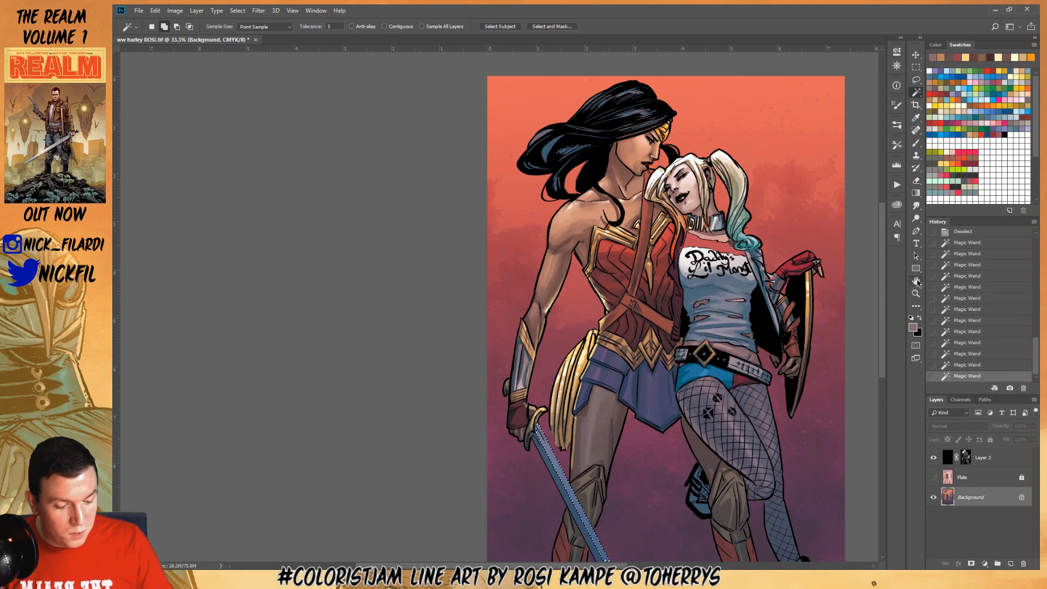
left_click(916, 282)
left_click_drag(650, 423, 557, 339)
left_click(916, 193)
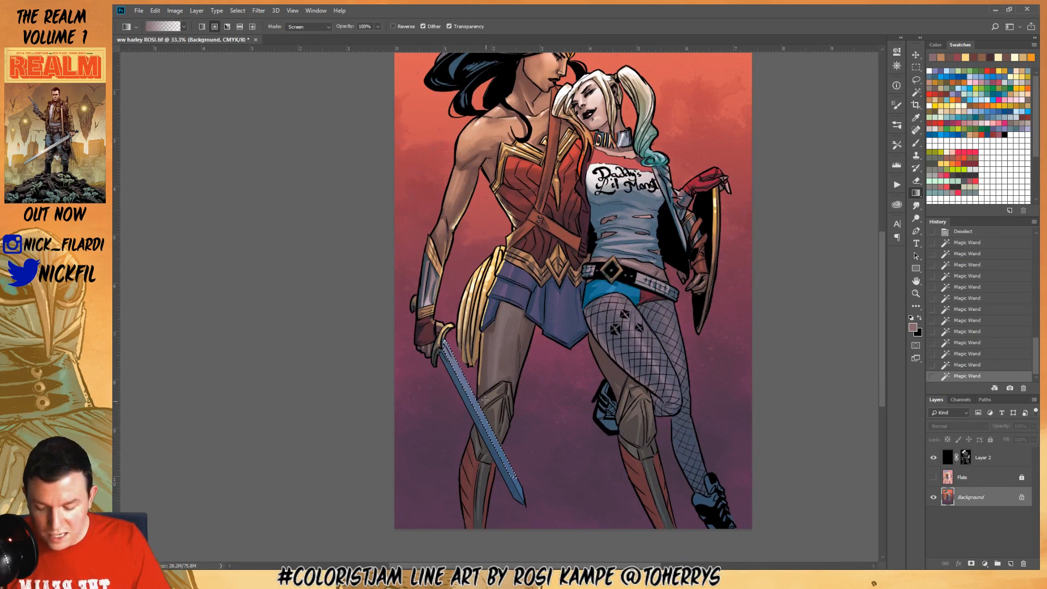
left_click(475, 395, "alt")
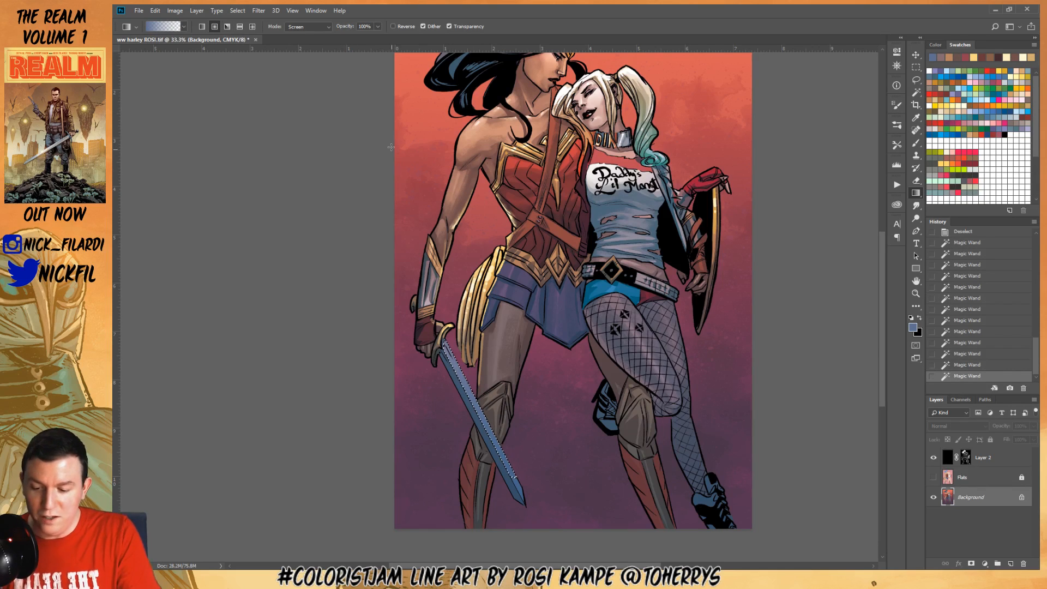
left_click_drag(472, 397, 474, 518)
left_click_drag(472, 397, 471, 499)
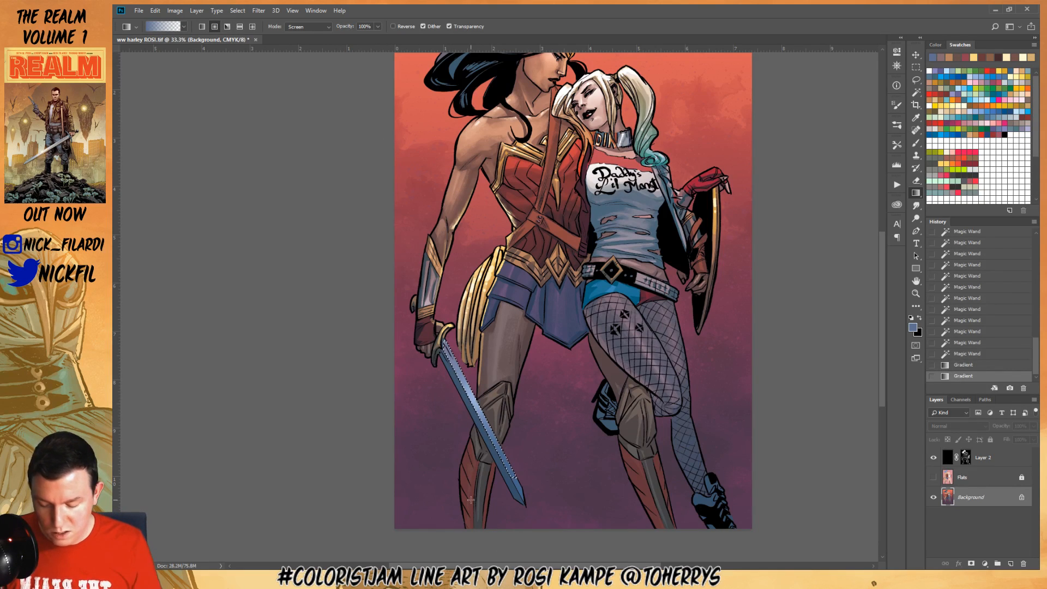
key("ctrl+d")
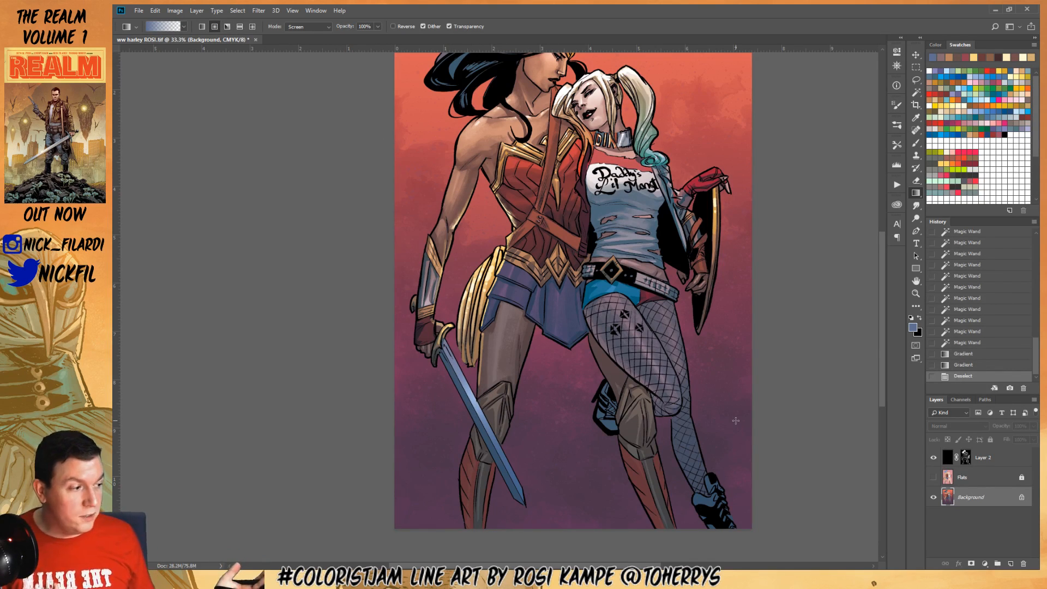
Select the blade's darker side by color with the Magic Wand, brush sampled light blue along its length with an enlarged brush, and deselect
left_click(916, 92)
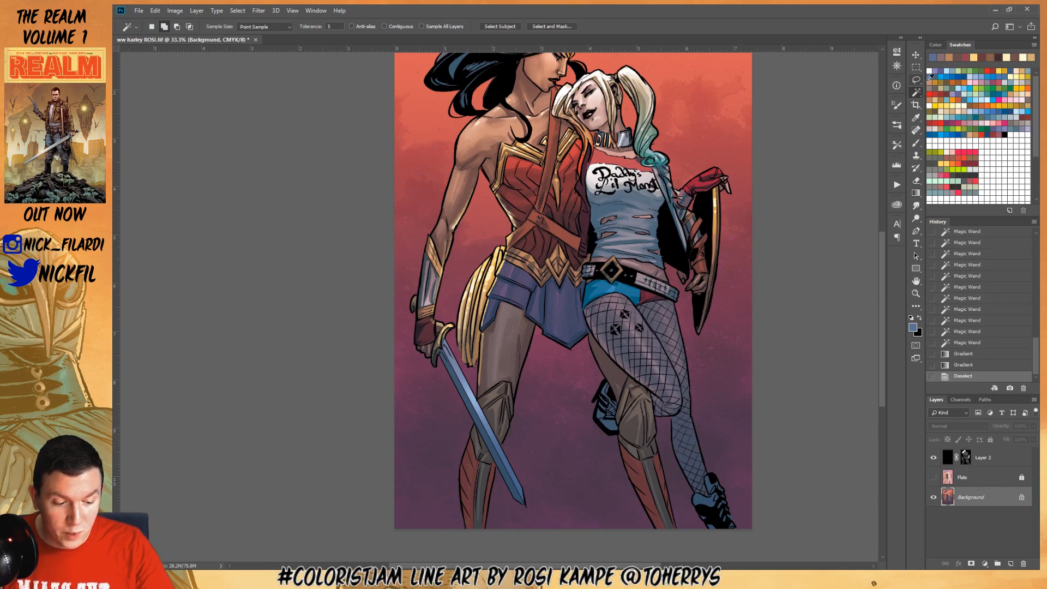
left_click(466, 398)
left_click(495, 462)
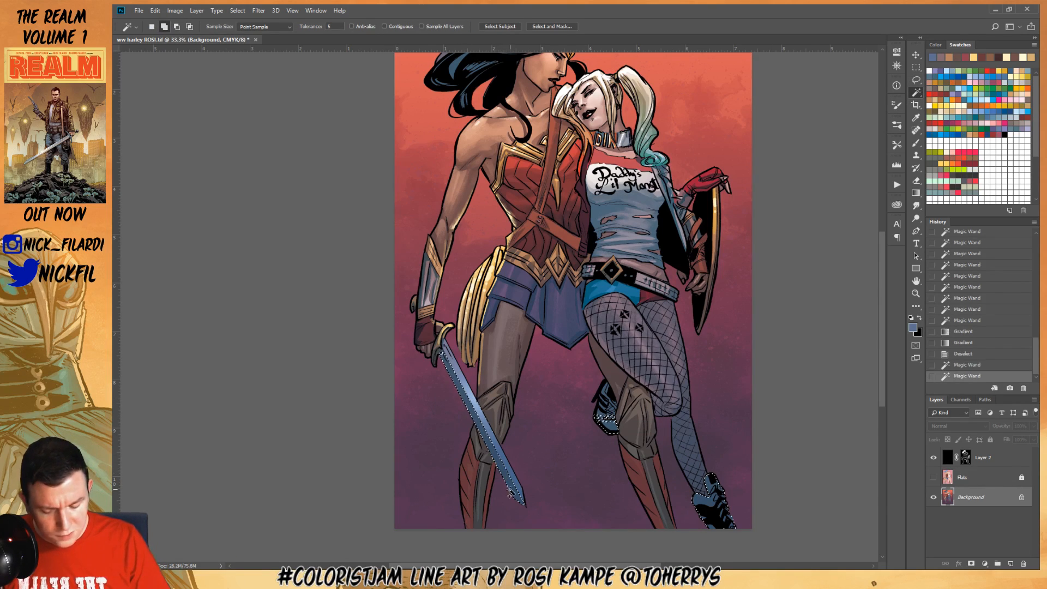
left_click(607, 401)
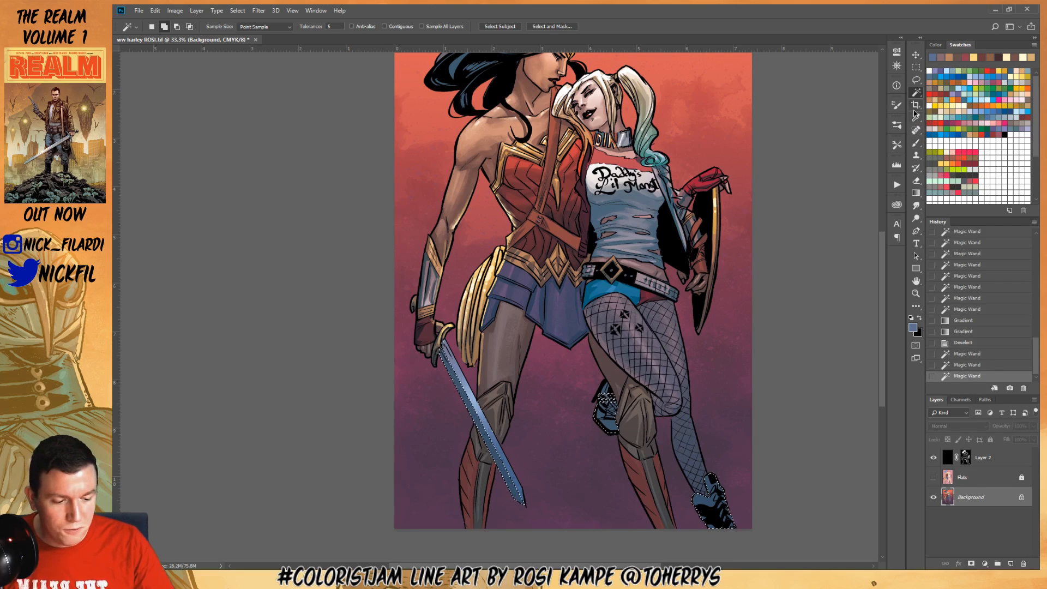
left_click(917, 143)
left_click(463, 377, "alt")
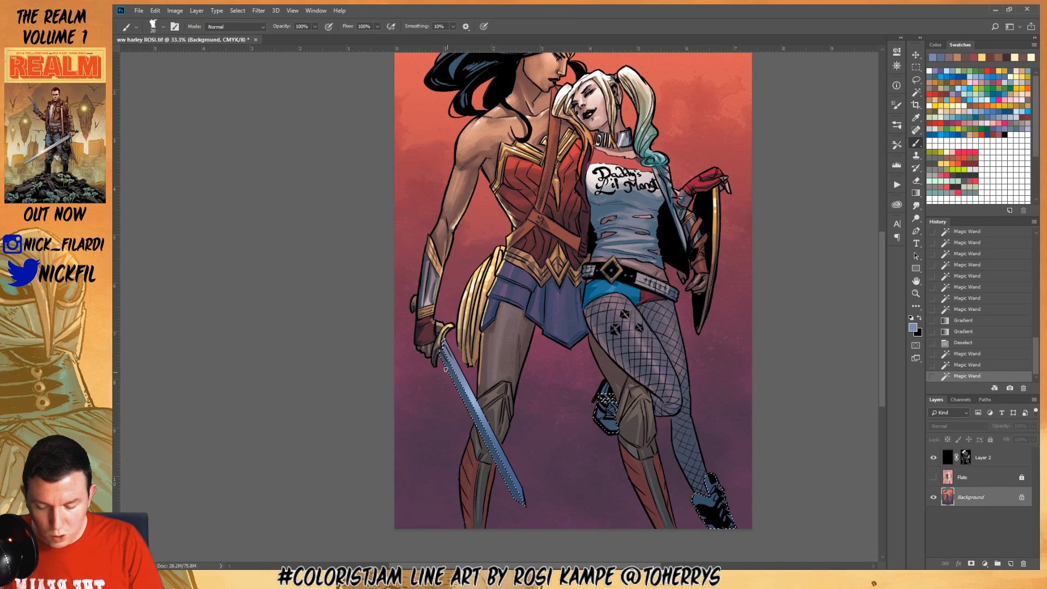
key("bracketright")
key("bracketright")
key("bracketright")
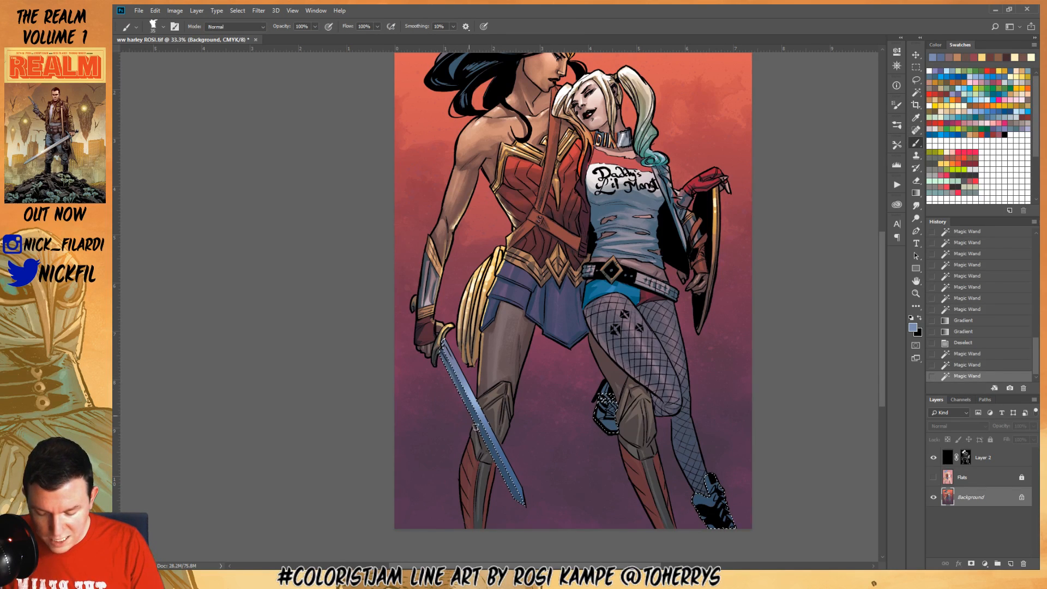
left_click_drag(467, 406, 527, 524)
key("ctrl+d")
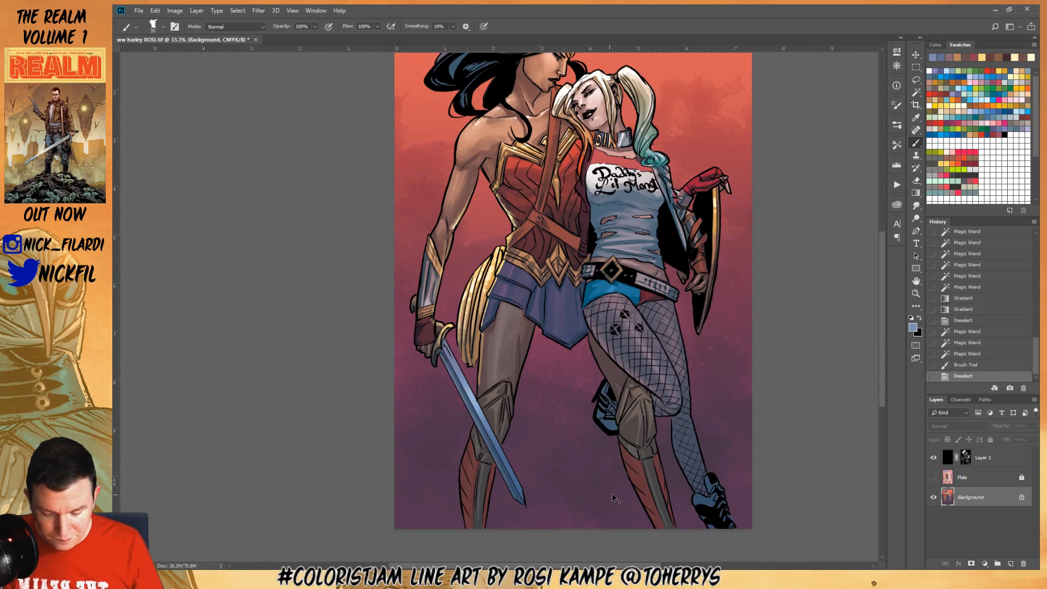
Shade the outer edge of the silver bracer with brush strokes in a sampled dark slate blue
left_click(916, 280)
left_click_drag(570, 431, 601, 459)
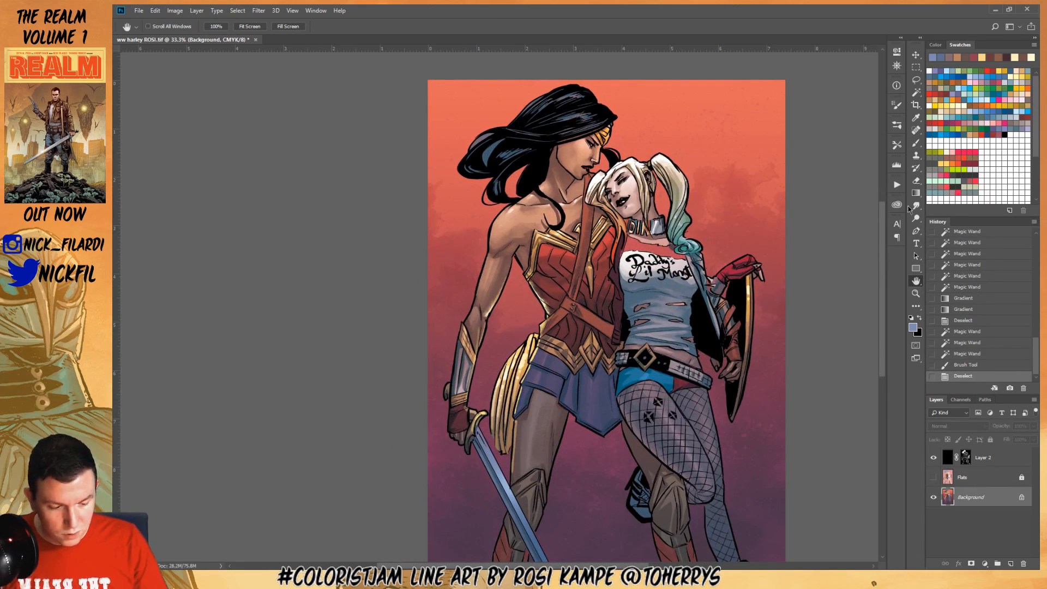
left_click(917, 293)
left_click(622, 398, "alt")
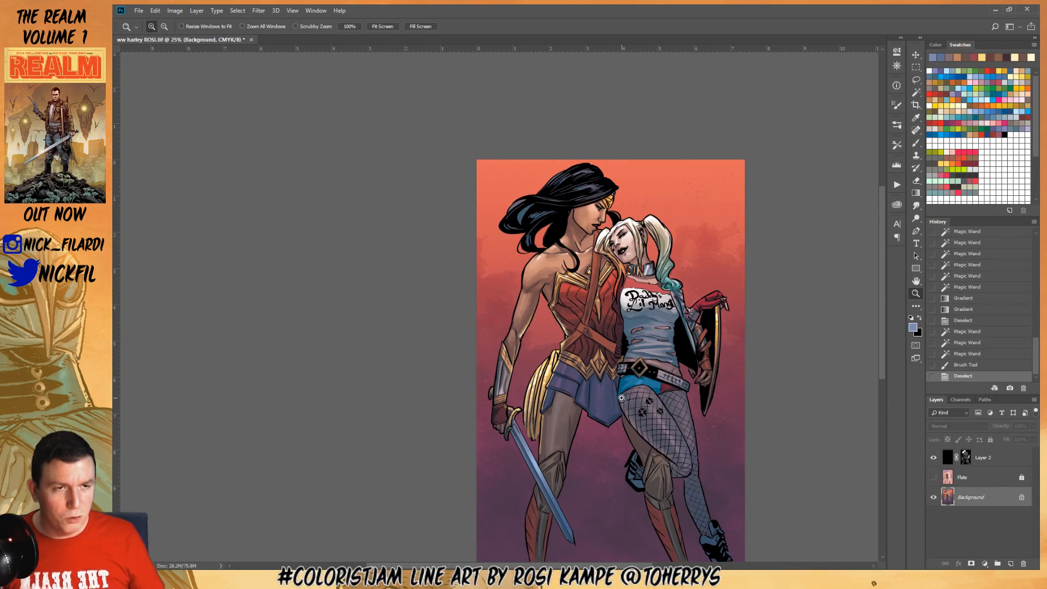
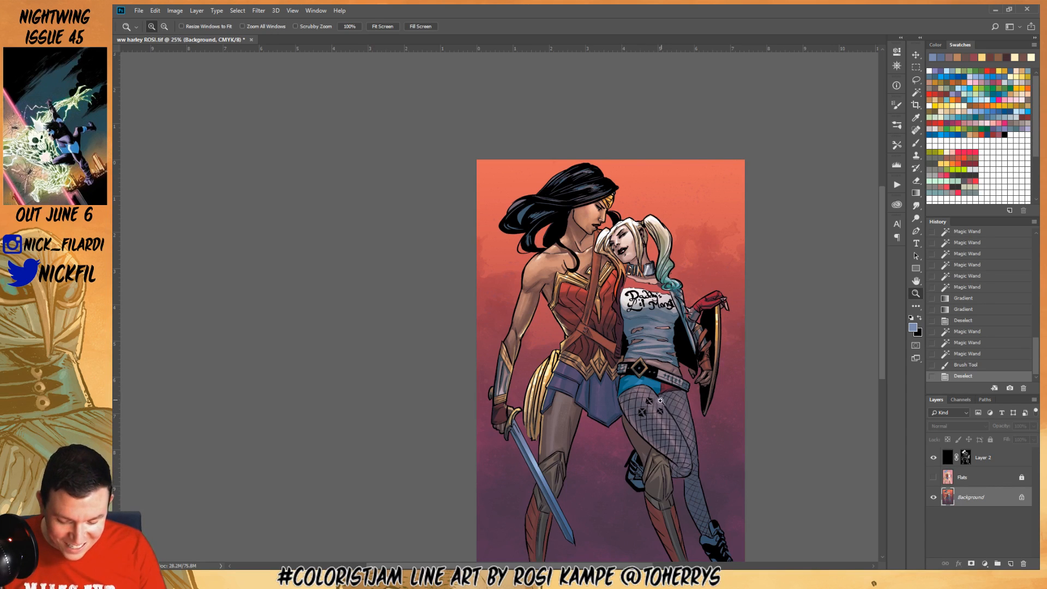
left_click(919, 195)
left_click(917, 293)
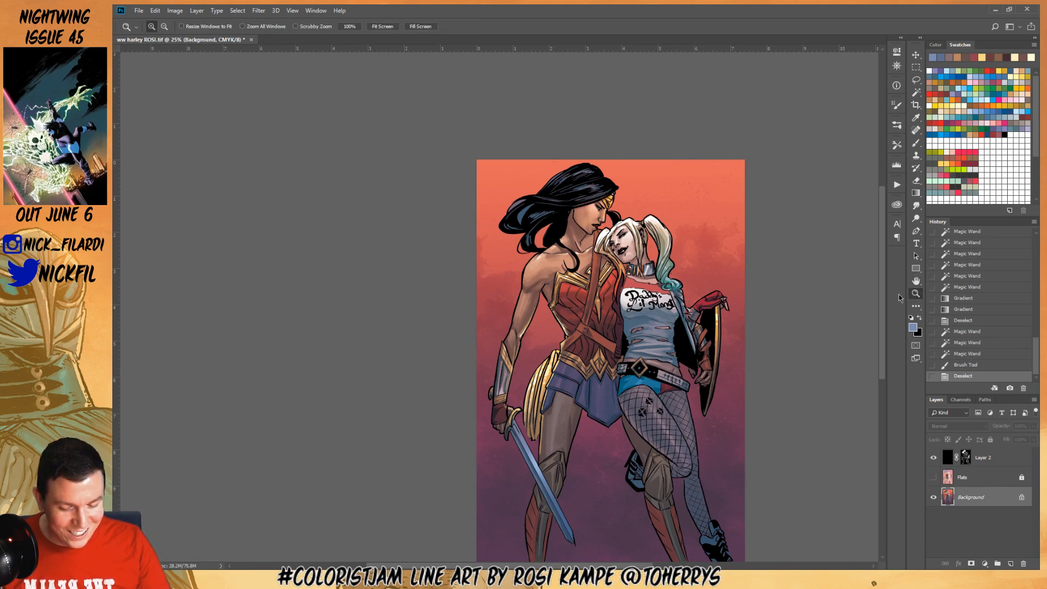
left_click(543, 408)
left_click(916, 143)
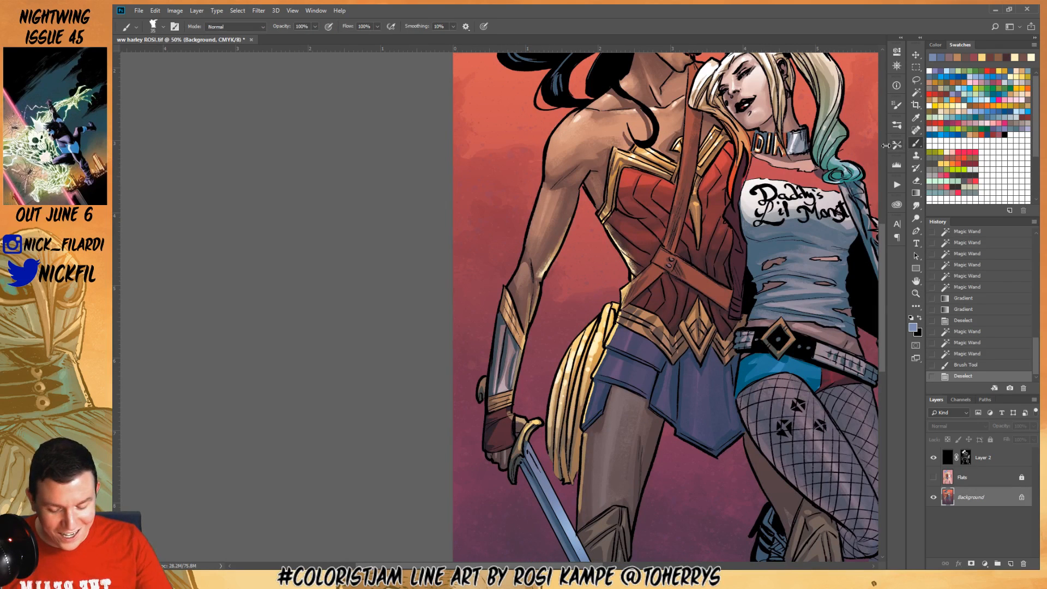
left_click(500, 329, "alt")
left_click_drag(500, 328, 488, 397)
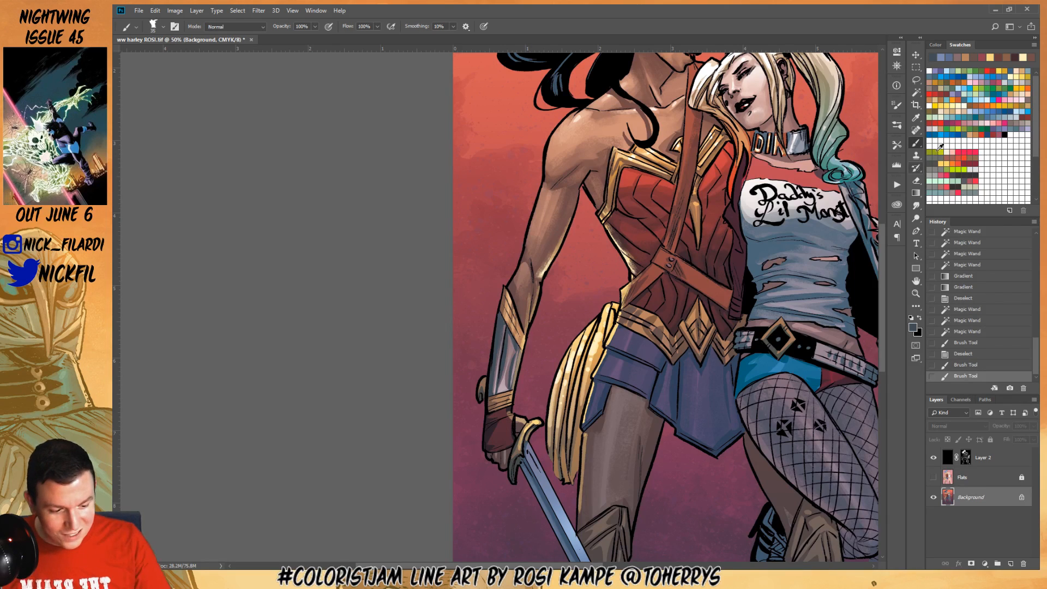
Add highlights to the sword's pommel and guard with the Pencil at 100% opacity, using yellows sampled from the golden rope and guard
left_click(919, 145, "alt")
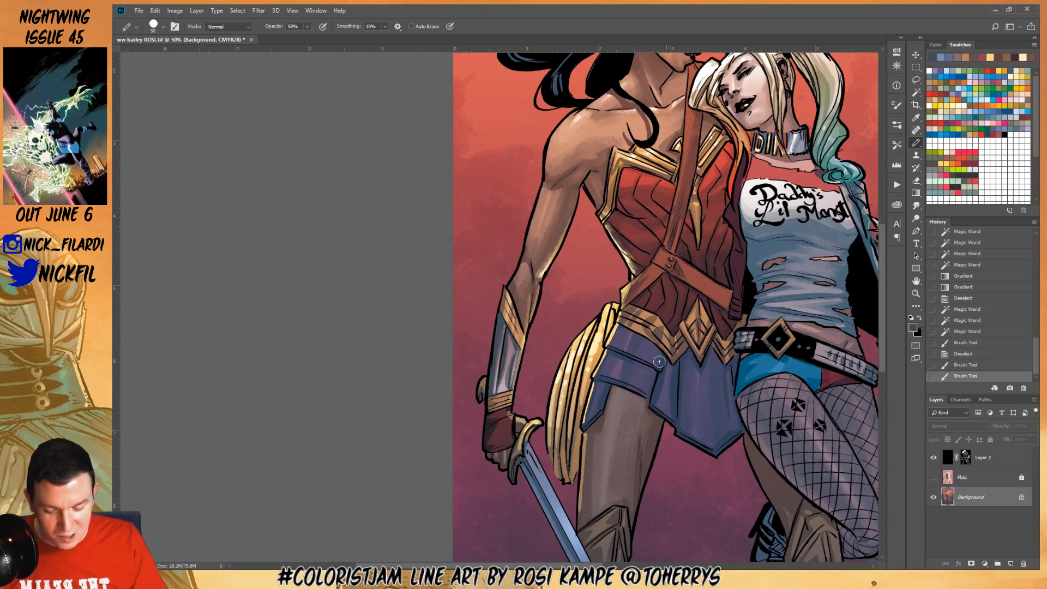
left_click(573, 348, "alt")
key("0")
left_click_drag(485, 380, 483, 385)
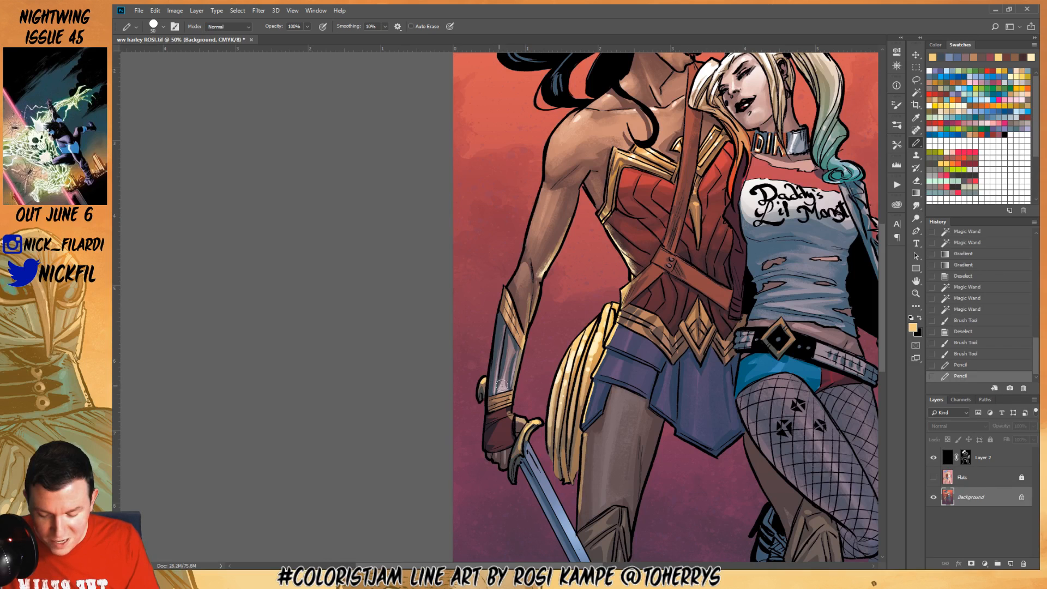
left_click(537, 424, "alt")
mouse_move(538, 423)
left_mouse_down()
mouse_move(524, 439)
mouse_move(536, 424)
left_mouse_up()
left_click(563, 371, "alt")
Pencil highlights onto the bracer's gold wrist band with a light tan sampled from the bracer
left_click(916, 293)
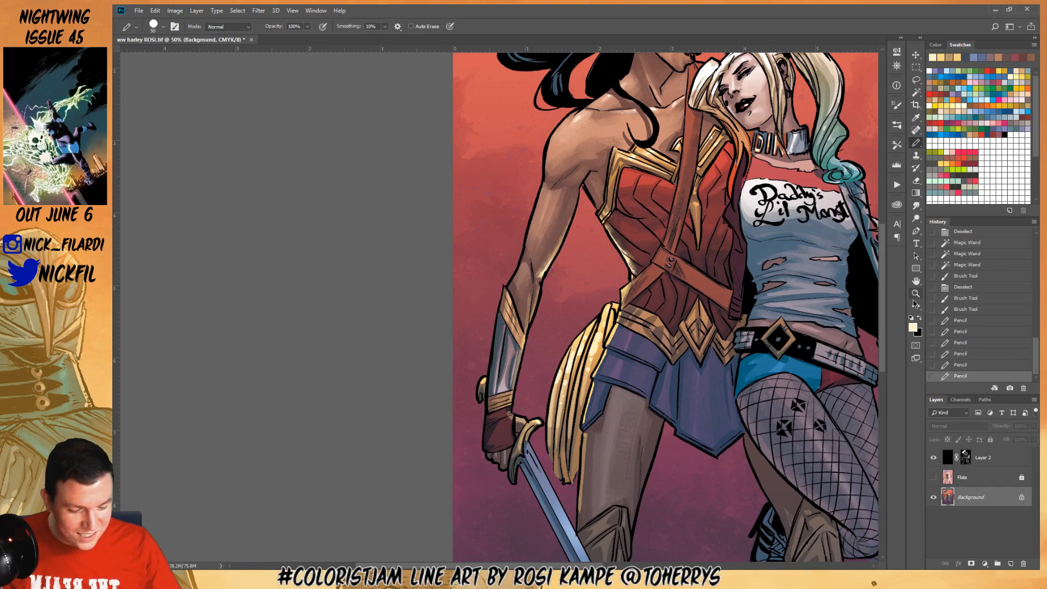
left_click(764, 417, "alt")
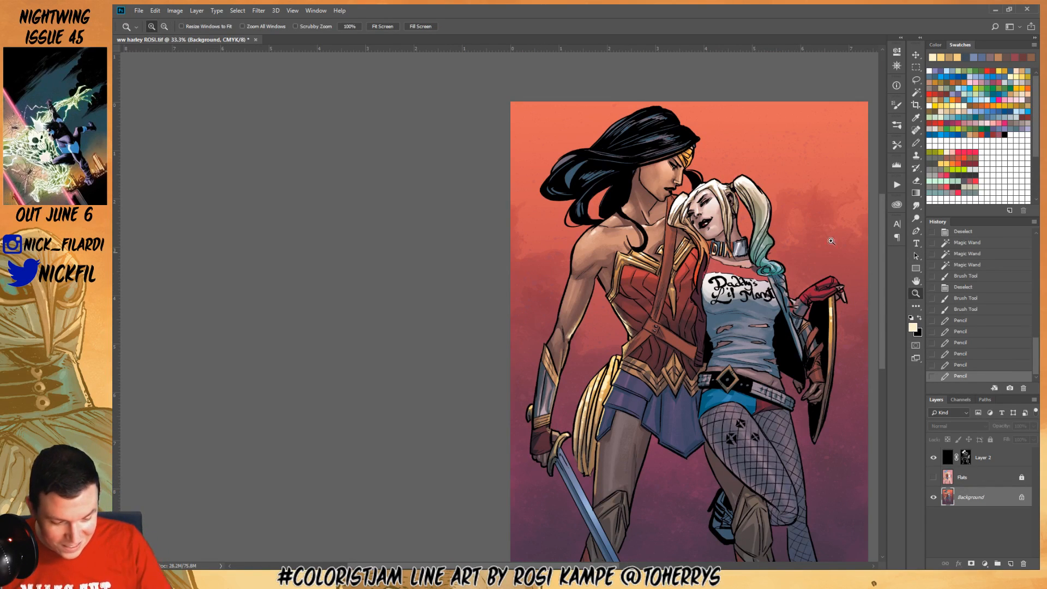
left_click(916, 143)
left_click(554, 382, "alt")
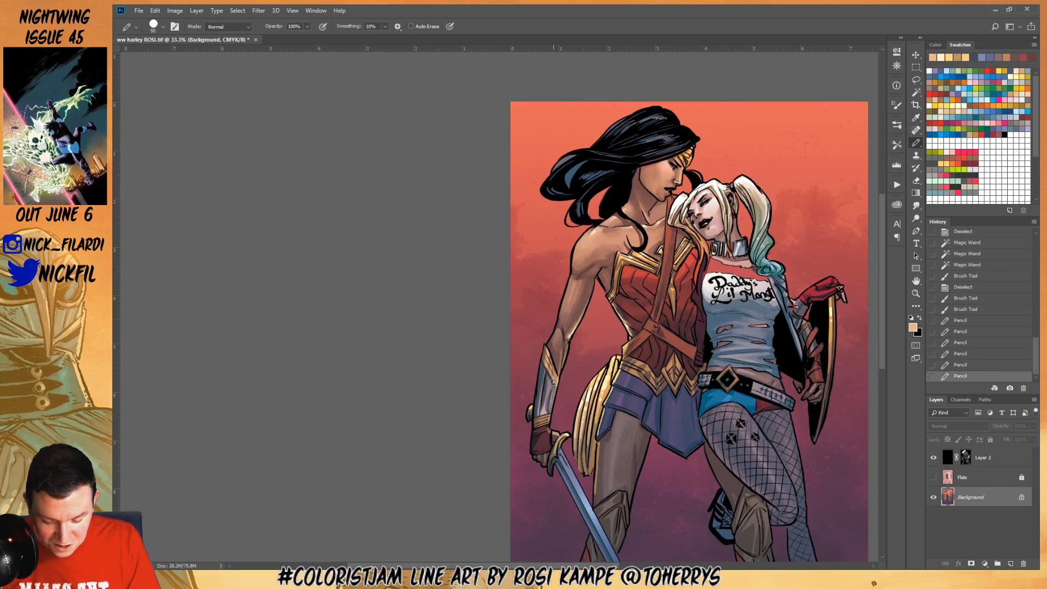
mouse_move(543, 416)
left_mouse_down()
mouse_move(543, 425)
mouse_move(552, 417)
left_mouse_up()
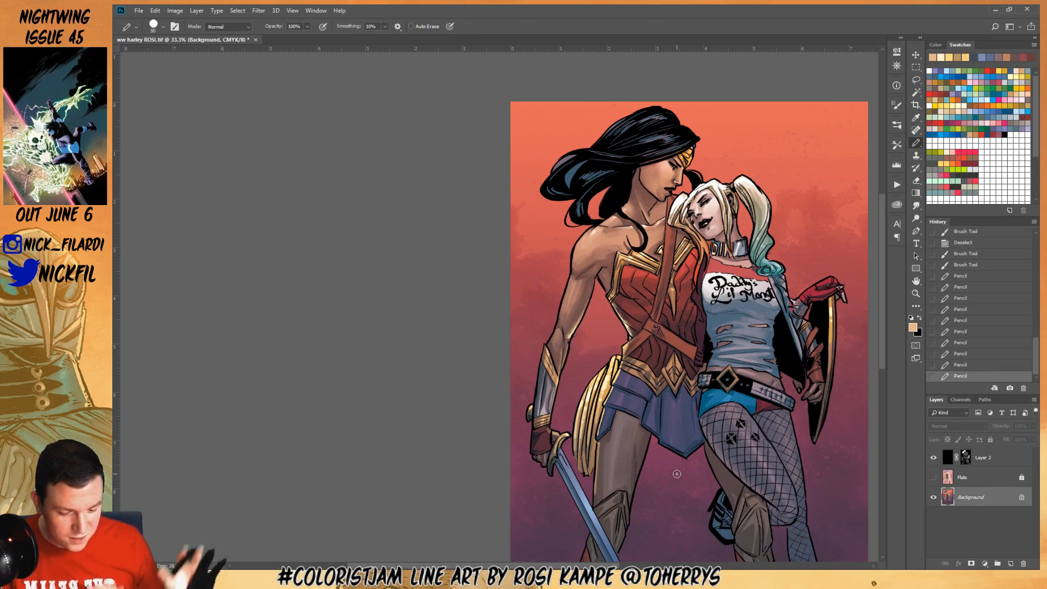
Examine the whole illustration at reduced size to judge the overall color and lighting
left_click(917, 282)
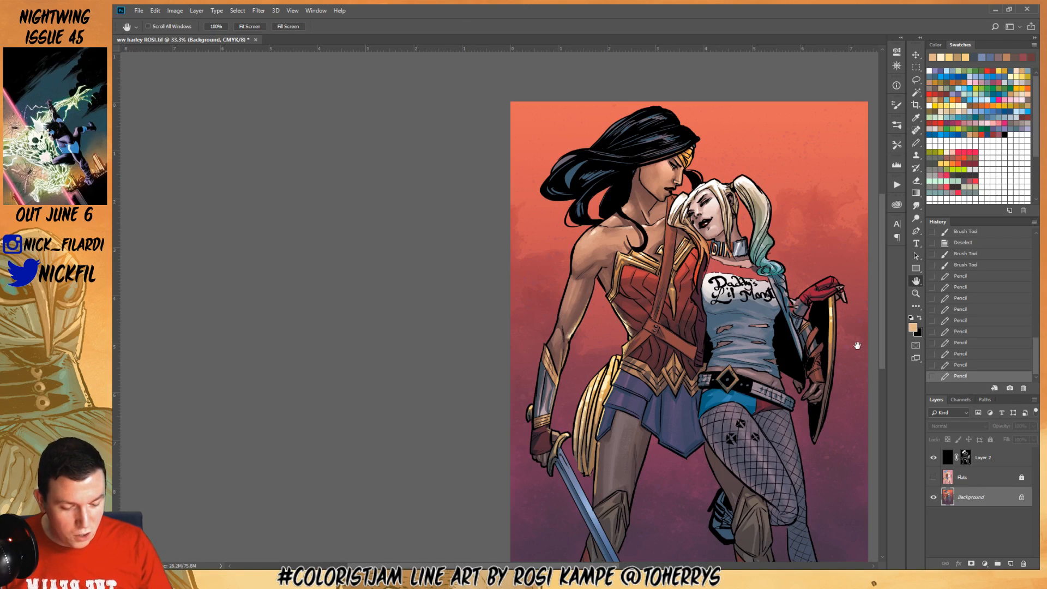
left_click_drag(776, 412, 618, 403)
left_click(915, 296)
left_click(659, 412, "alt")
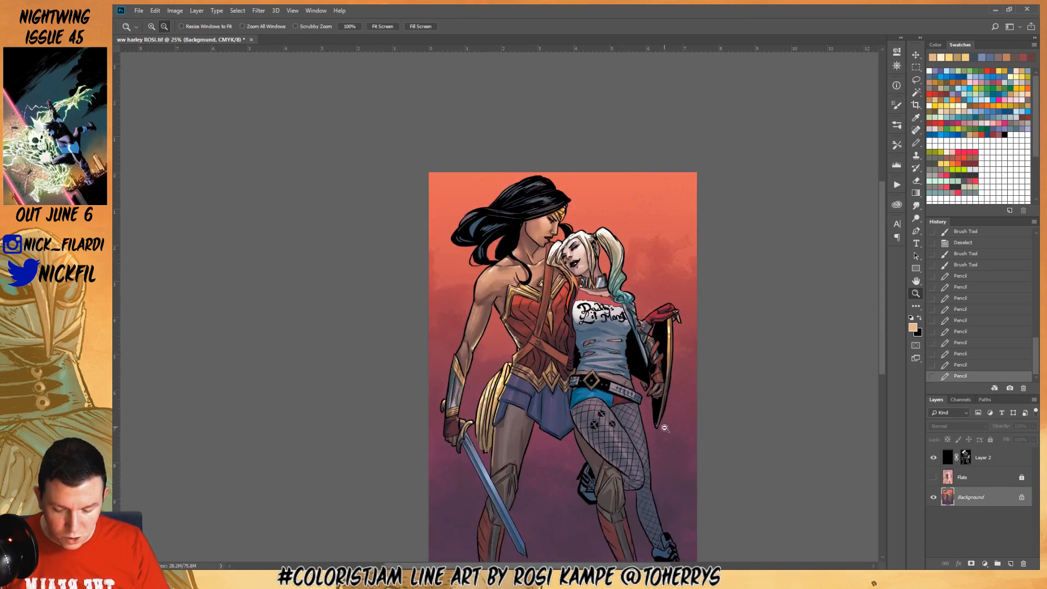
left_click(666, 427, "alt")
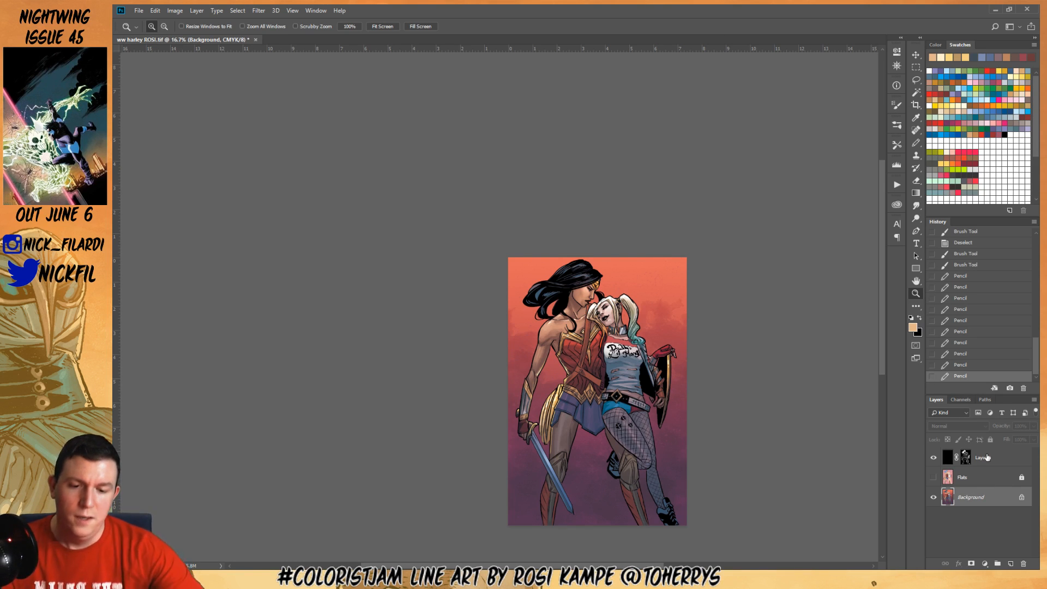
left_click_drag(675, 413, 597, 357)
left_click(552, 288, "alt")
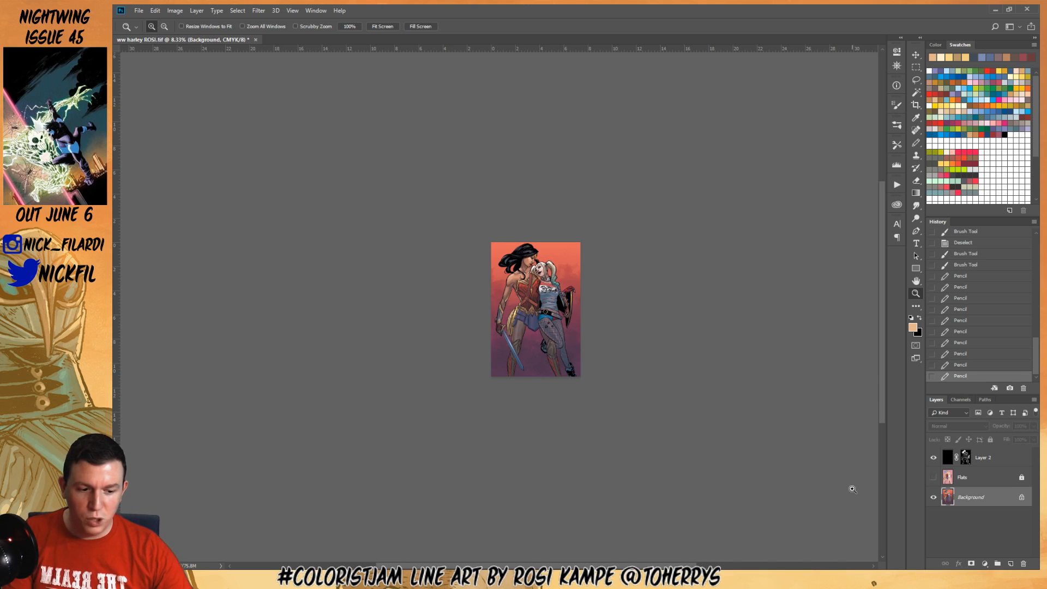
Apply a Color Balance to the Background layer's highlights with cyan-red at +14 and yellow-blue at about -16
key("ctrl+b")
left_click_drag(892, 295, 725, 247)
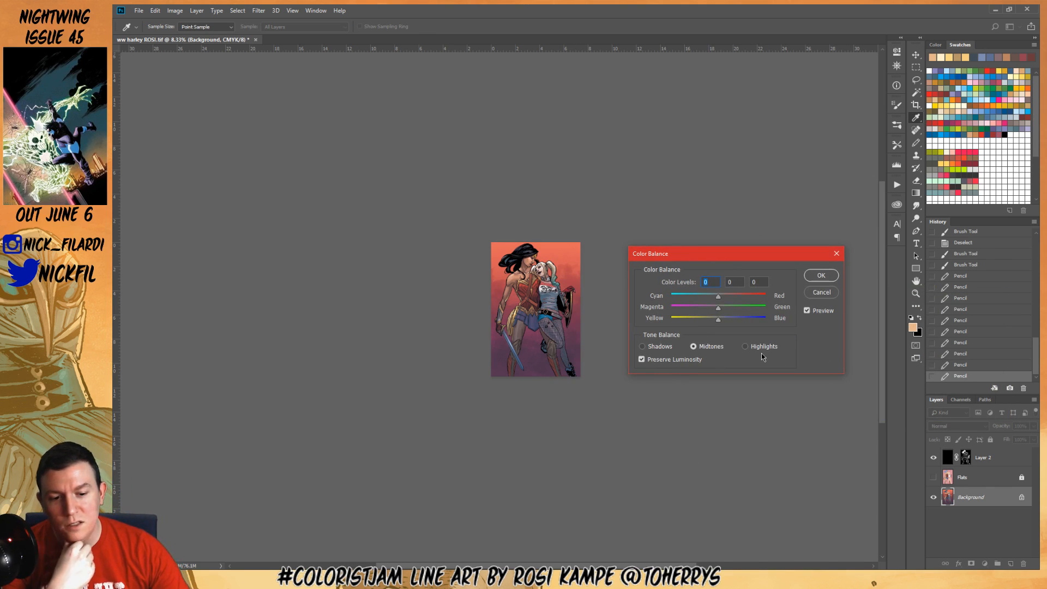
left_click_drag(722, 298, 725, 299)
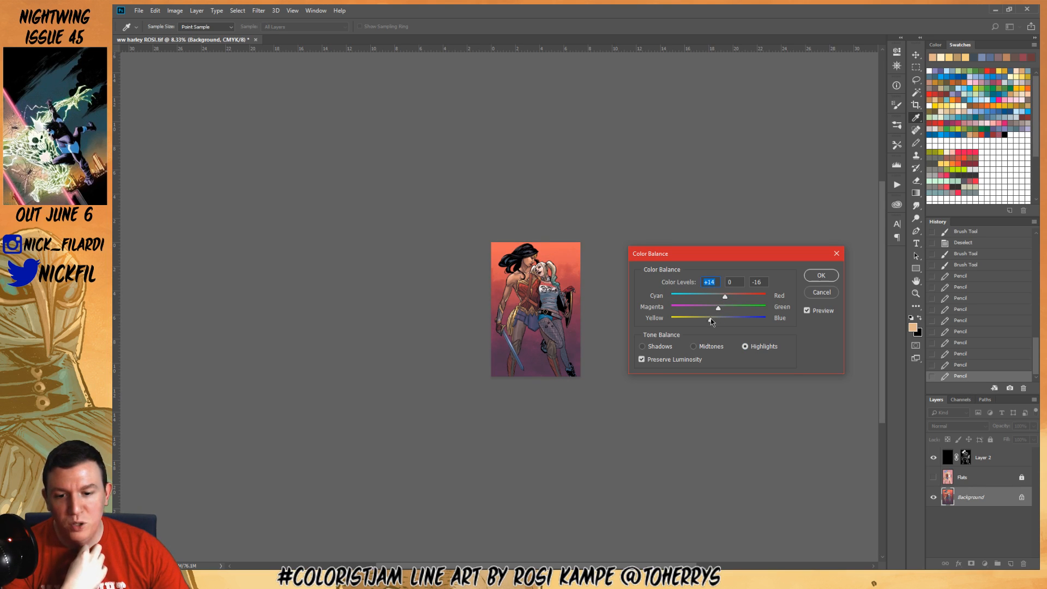
left_click(710, 320)
left_click(822, 278)
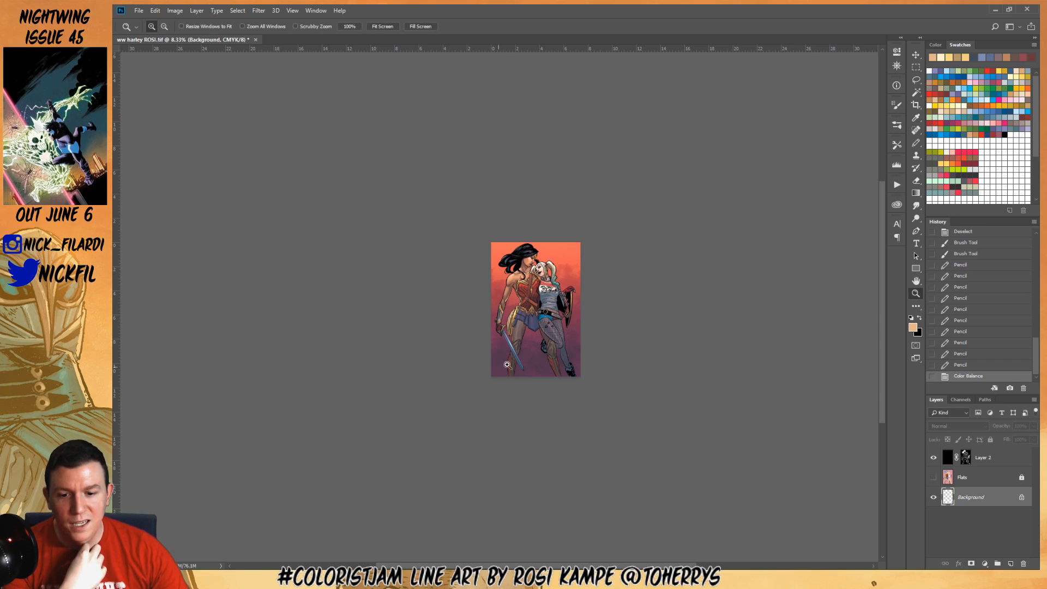
Lasso the upper part of the golden rope at the dark-haired woman's hip
key("z")
left_click(528, 286)
left_click(528, 286)
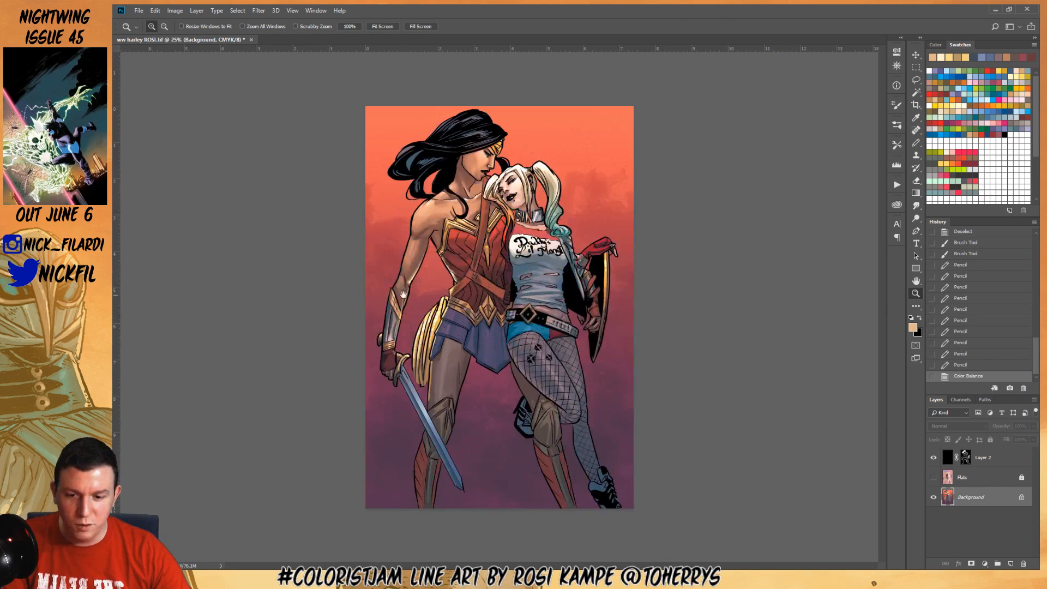
left_click(429, 327)
left_click_drag(417, 318, 551, 382)
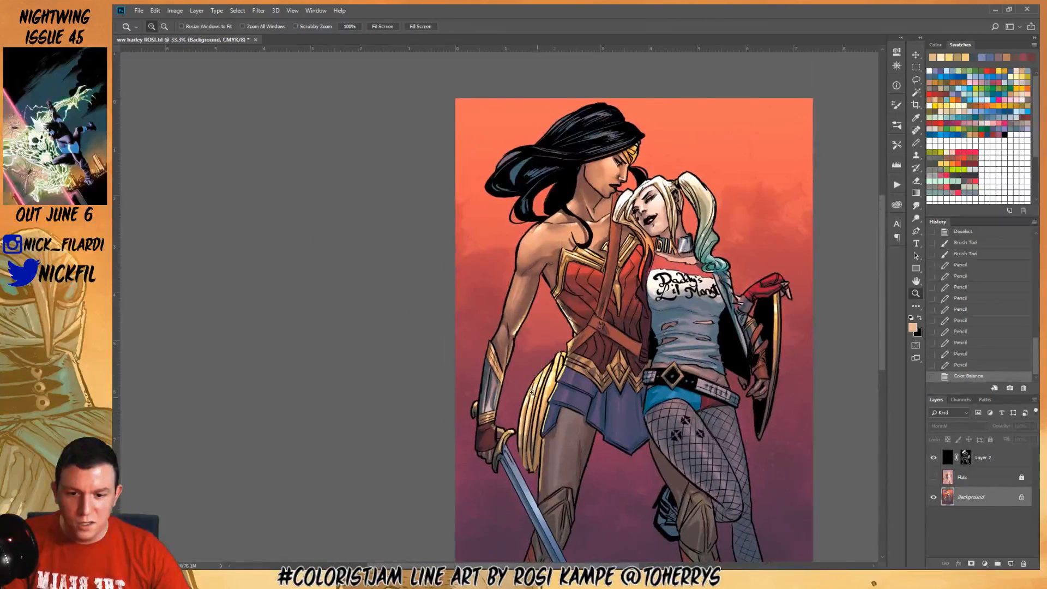
left_click(533, 354)
key("l")
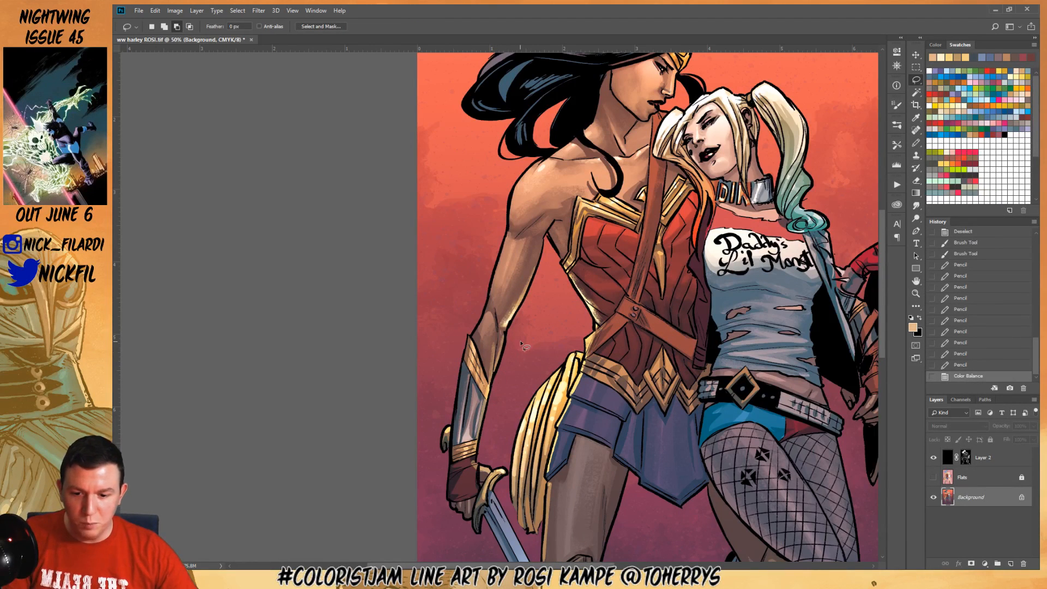
mouse_move(521, 342)
left_mouse_down()
mouse_move(507, 491)
mouse_move(522, 399)
mouse_move(515, 458)
mouse_move(553, 456)
mouse_move(580, 369)
mouse_move(574, 331)
left_mouse_up()
Extend the lasso selection over the rope's top, where it meets the waist and skirt
key("z")
mouse_move(589, 510)
left_mouse_down()
mouse_move(635, 449)
mouse_move(538, 359)
mouse_move(561, 385)
left_mouse_up()
left_click(619, 401)
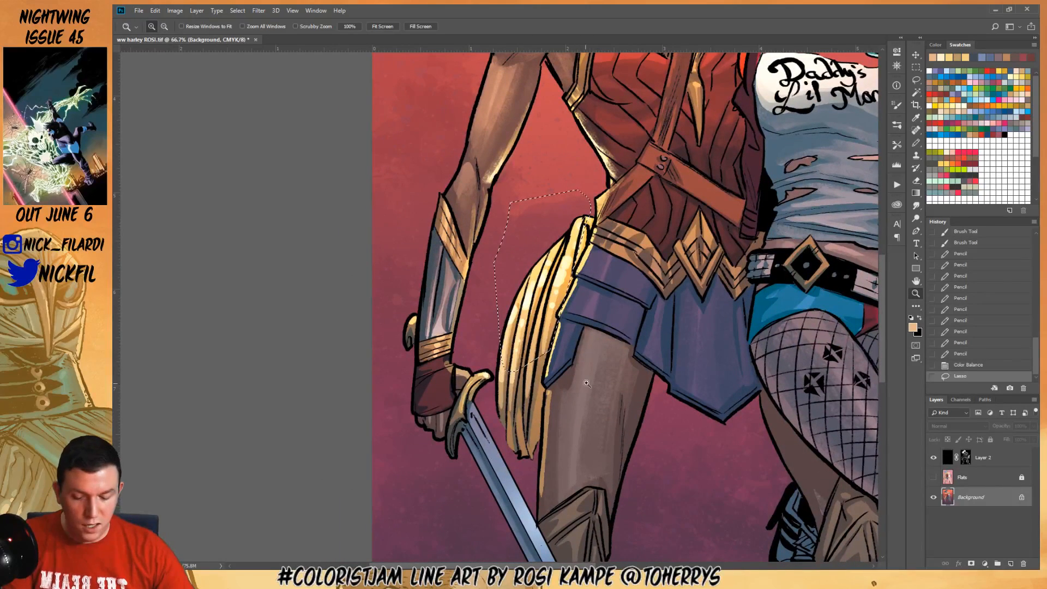
key("l")
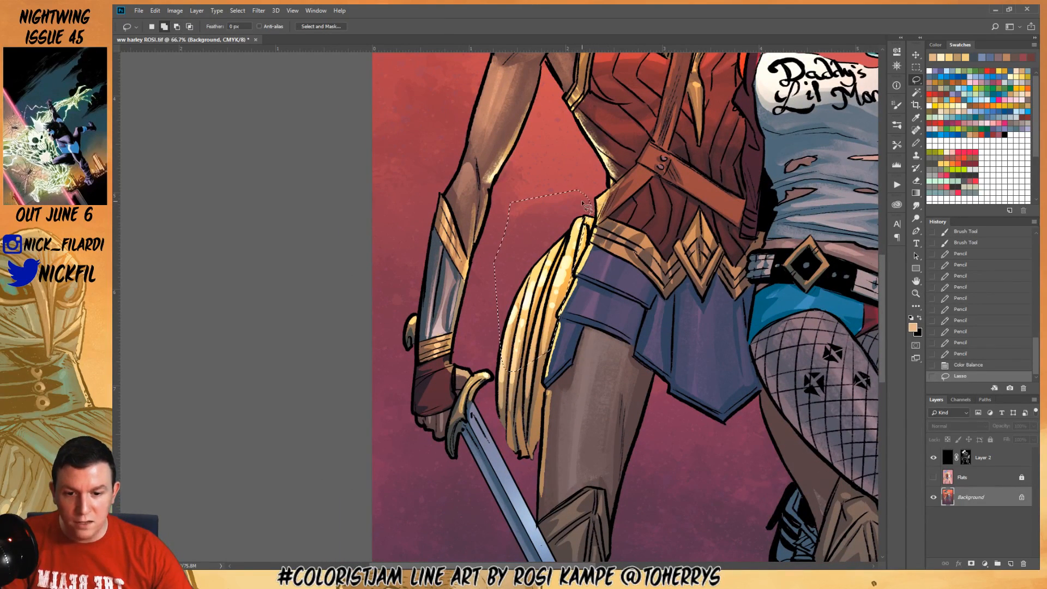
mouse_move(583, 202)
left_mouse_down()
mouse_move(597, 228)
mouse_move(563, 288)
left_mouse_up()
Refine the rope selection with the Lasso so it follows the edge of the blue skirt
key("z")
left_click(584, 277)
left_click(581, 277)
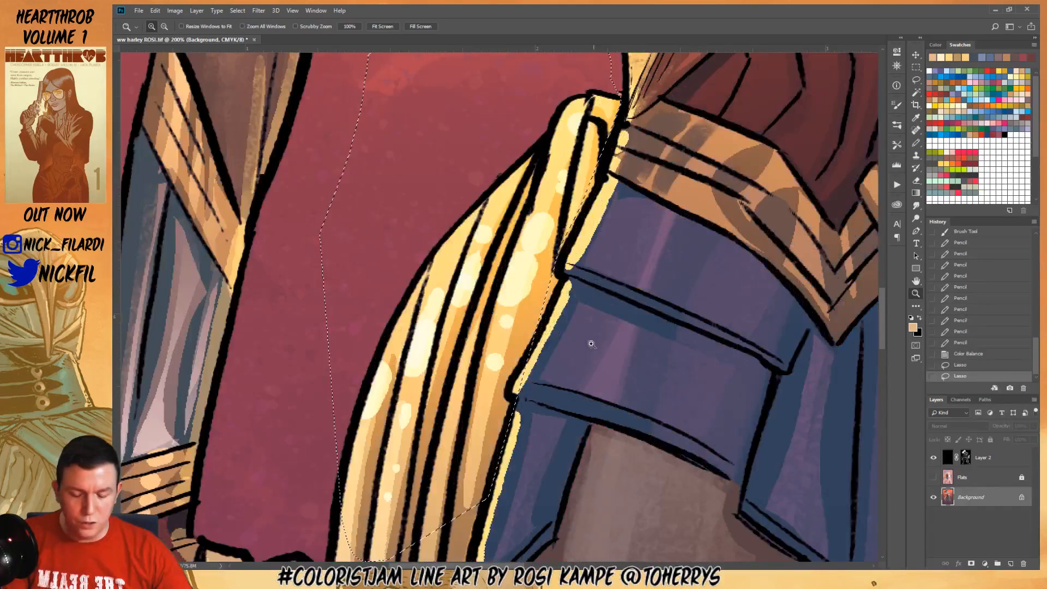
key("l")
mouse_move(560, 370)
left_mouse_down()
mouse_move(620, 358)
mouse_move(651, 322)
left_mouse_up()
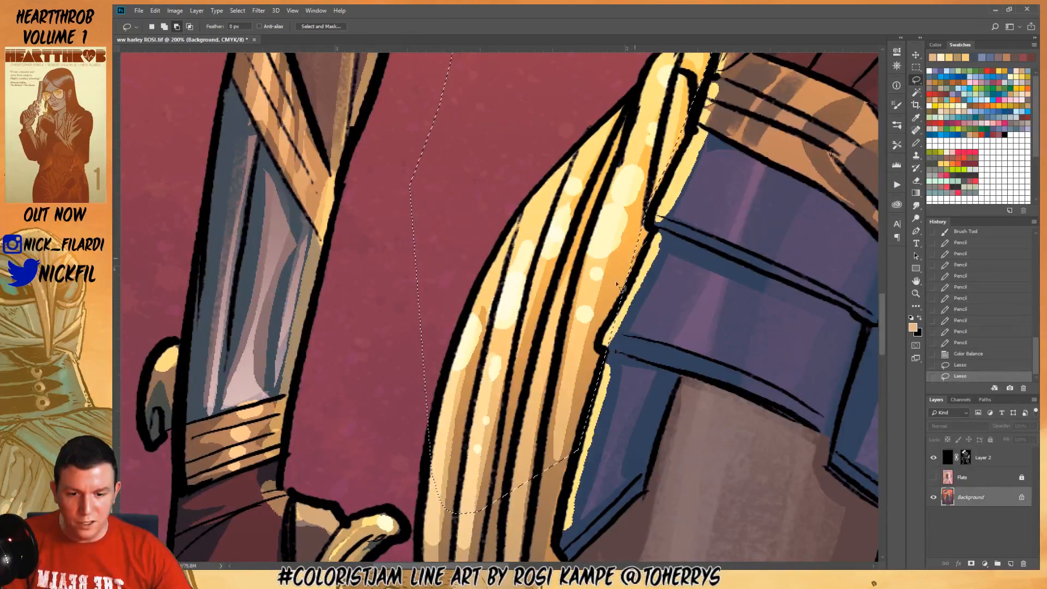
mouse_move(617, 283)
left_mouse_down()
mouse_move(607, 408)
mouse_move(724, 305)
left_mouse_up()
left_click_drag(613, 397, 659, 255)
mouse_move(626, 212)
left_mouse_down()
mouse_move(593, 376)
mouse_move(691, 308)
left_mouse_up()
left_click_drag(589, 375, 621, 206)
Add the rope's lower end, down to its frayed tip beside the thigh, to the selection
mouse_move(626, 115)
left_mouse_down()
mouse_move(609, 357)
mouse_move(622, 411)
mouse_move(609, 483)
mouse_move(565, 481)
mouse_move(511, 420)
mouse_move(470, 306)
mouse_move(488, 181)
mouse_move(489, 230)
mouse_move(490, 125)
left_mouse_up()
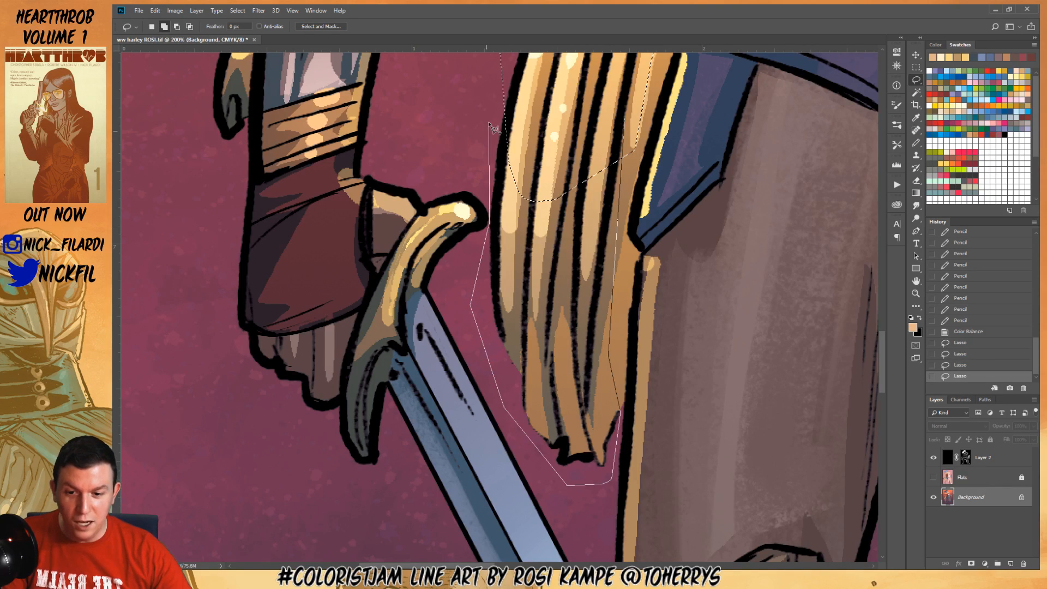
left_click(489, 124, "alt")
left_click(526, 57, "alt")
left_click_drag(610, 146, 528, 410)
left_click(551, 191, "alt")
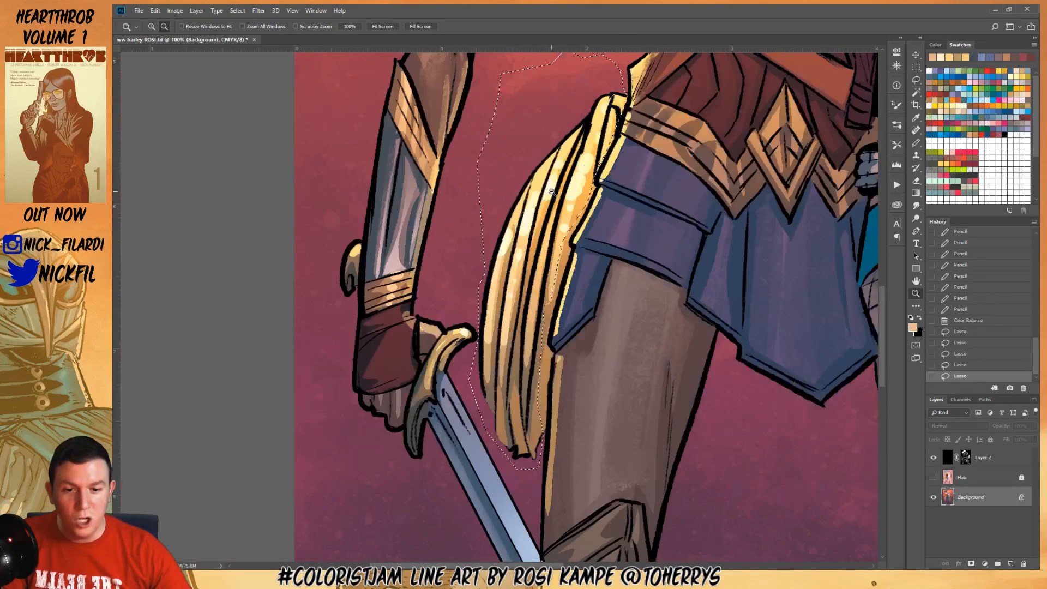
left_click(551, 192, "alt")
Recolor the selected rope's line art on Layer 2 by filling it with an orange swatch
left_click_drag(782, 111, 762, 286)
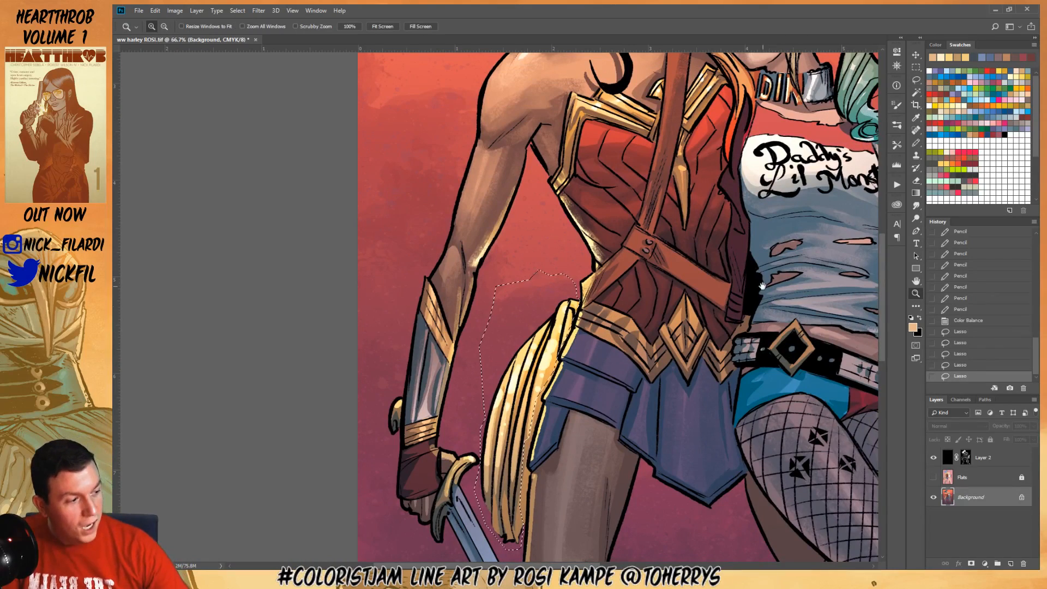
left_click_drag(663, 293, 596, 310)
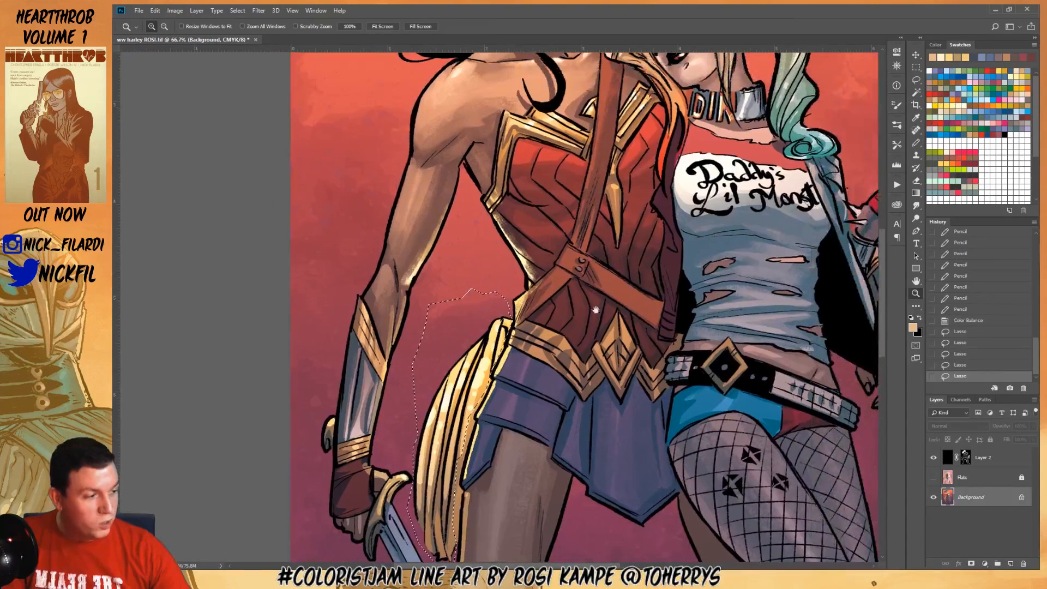
left_click(959, 96)
key("alt+BackSpace")
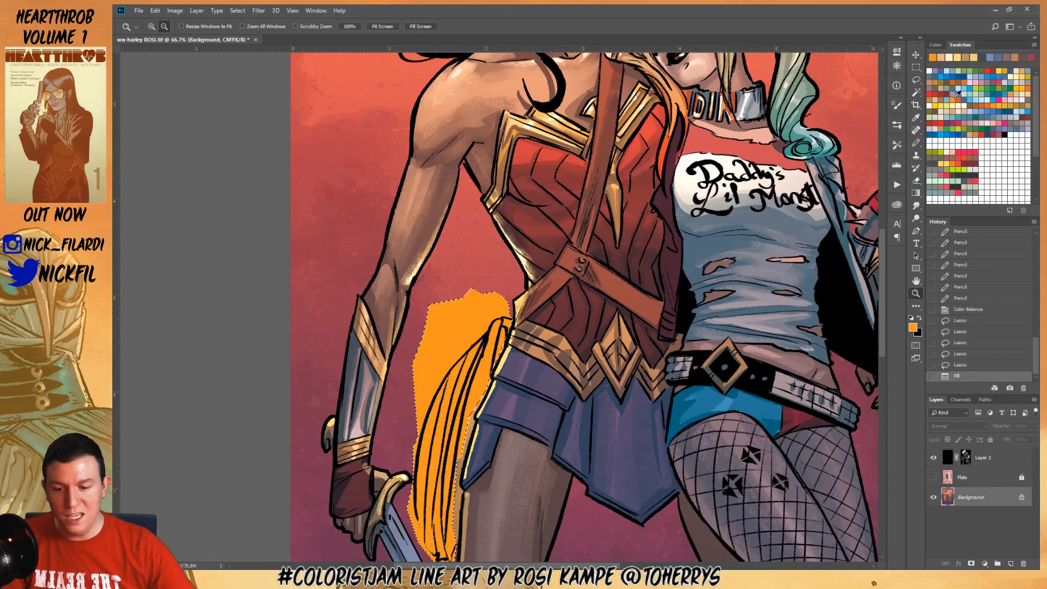
left_click(988, 458)
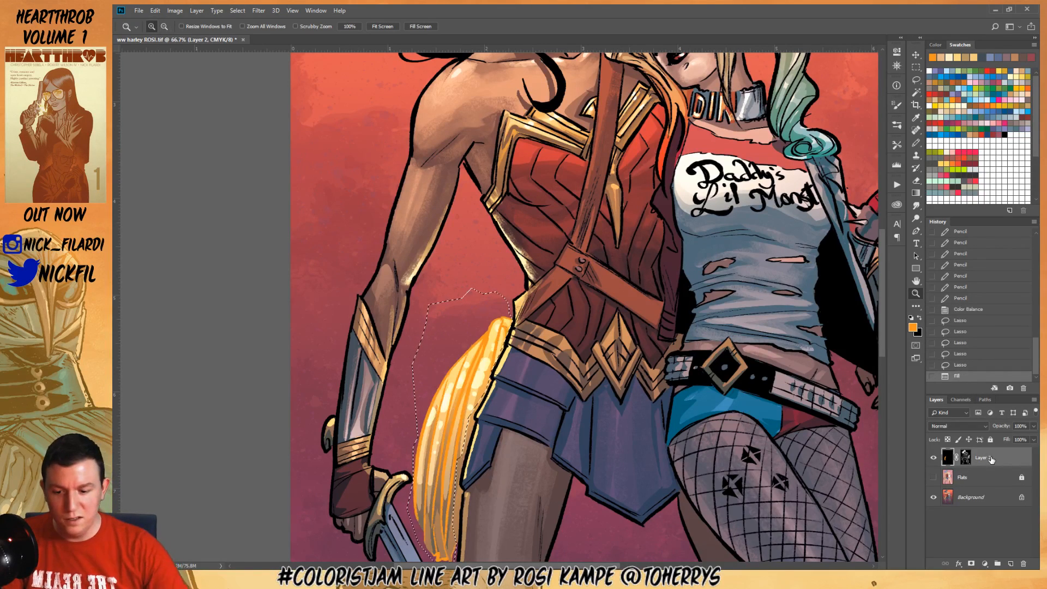
Darken the lower rope's line art with dark red radial gradients in Normal mode at 100% opacity
left_click(532, 372, "alt")
left_click(531, 371, "alt")
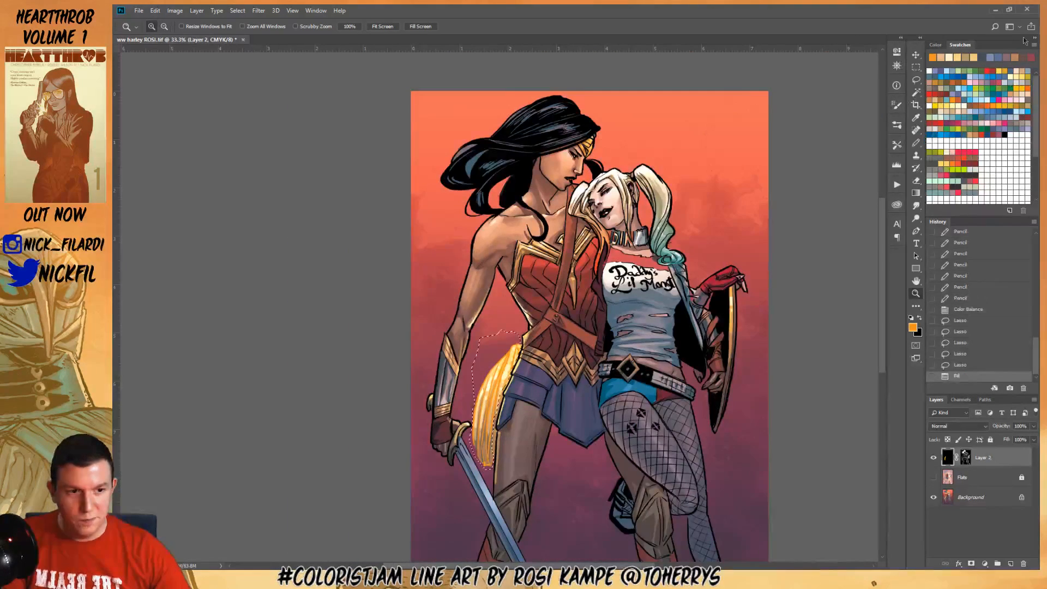
left_click(997, 64)
key("g")
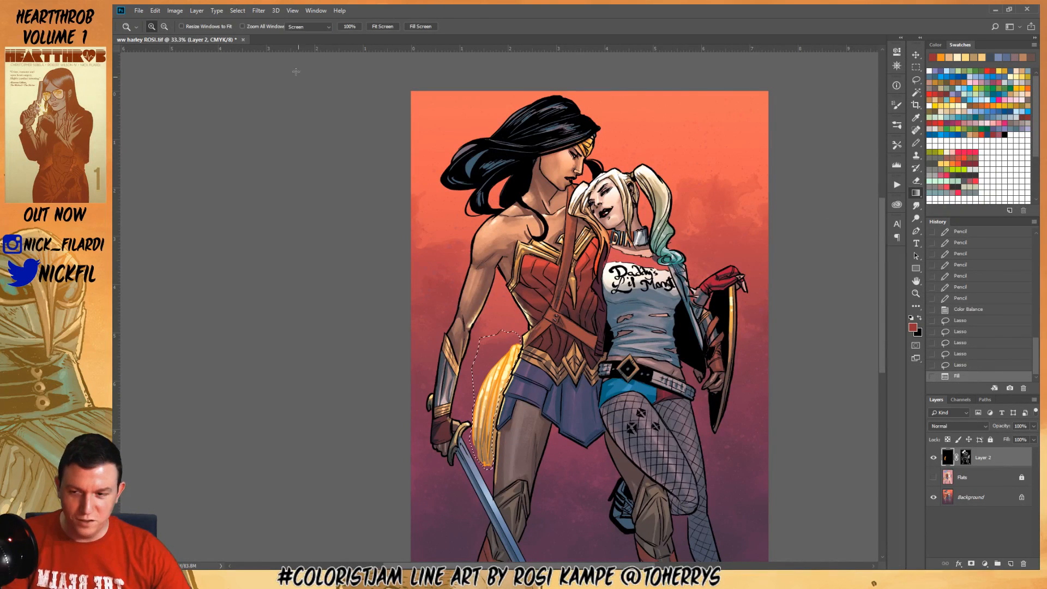
left_click(309, 26)
left_click(321, 36)
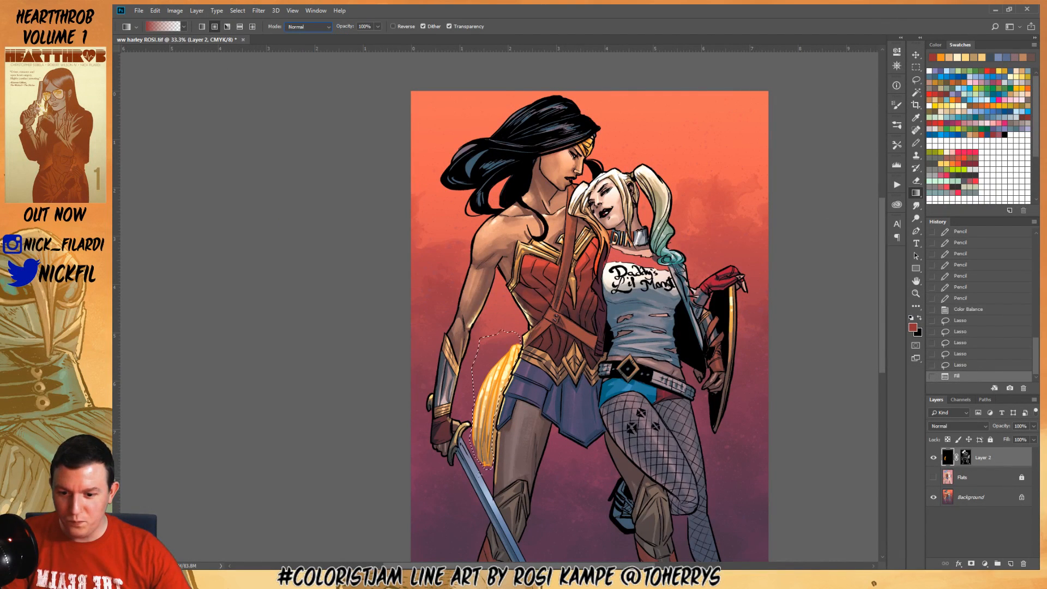
left_click_drag(468, 476, 491, 385)
left_click_drag(485, 479, 495, 433)
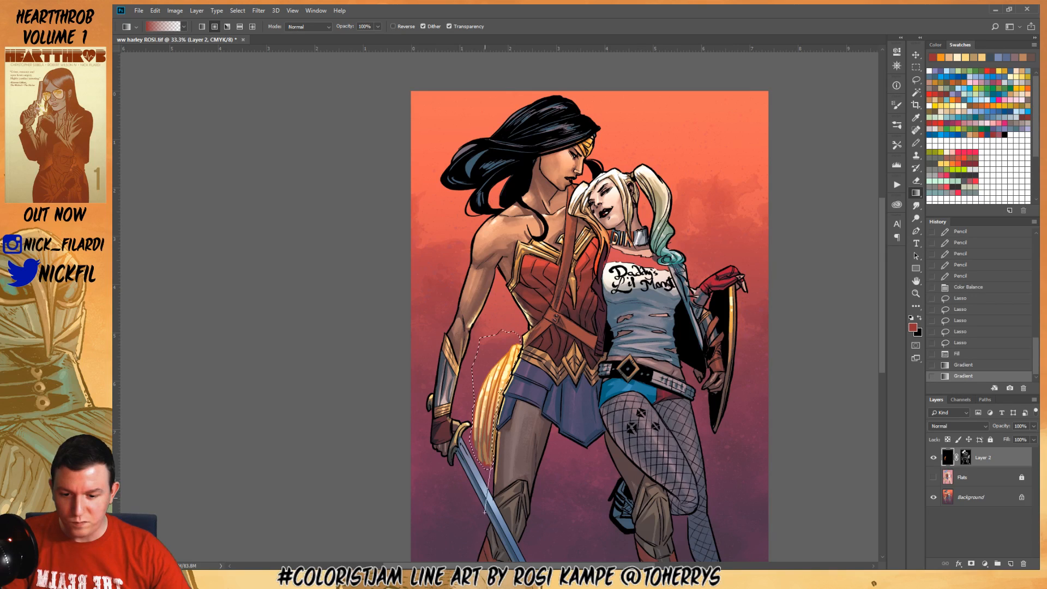
left_click_drag(485, 513, 496, 436)
Blend the bottom of the rope's line art into black with another gradient and clear the selection
key("d")
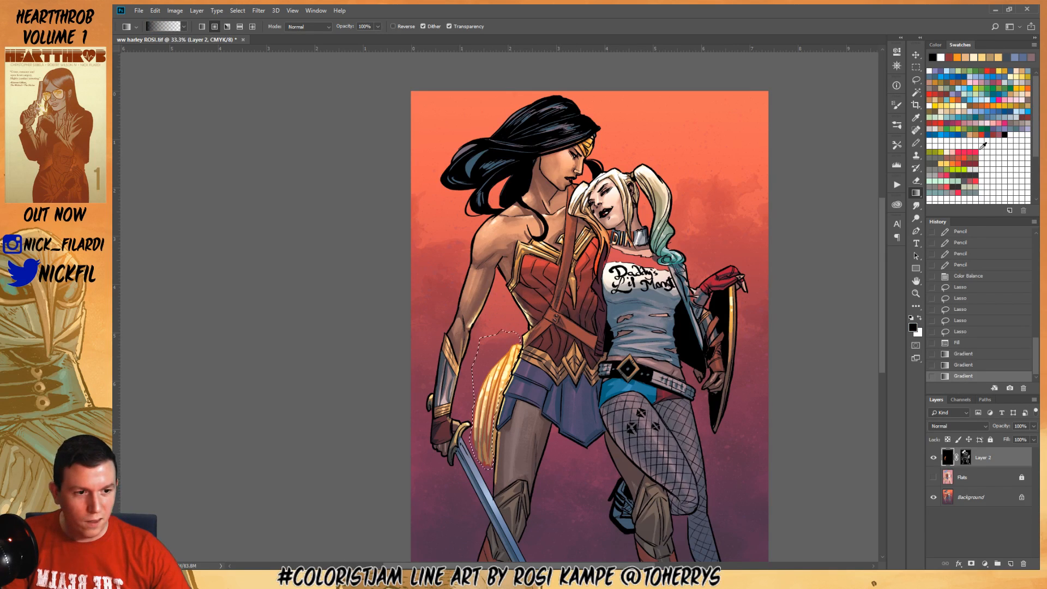
scroll(983, 146, "down", 5)
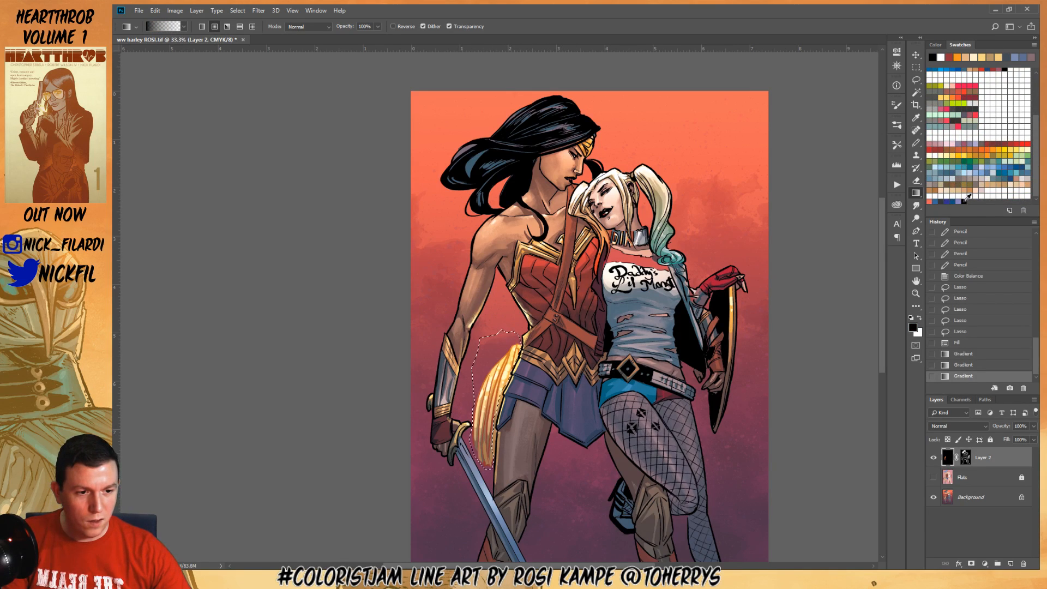
left_click(966, 199)
left_click_drag(470, 522, 473, 472)
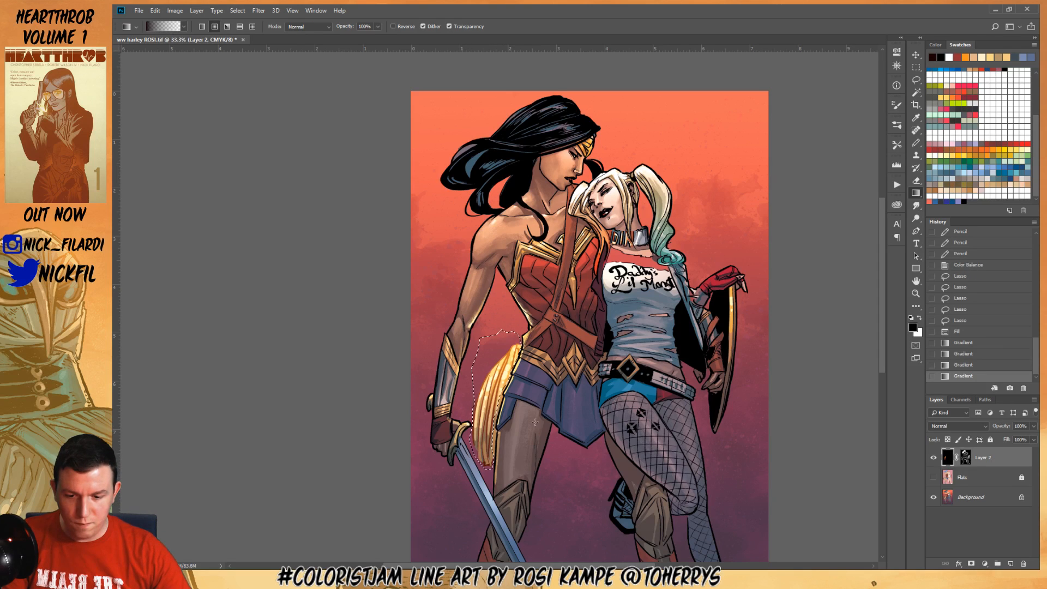
key("ctrl+d")
Examine the recolored rope outlines against the whole figures, then the two women's heads and shoulders
left_click_drag(495, 411, 531, 343)
left_click(531, 344, "alt")
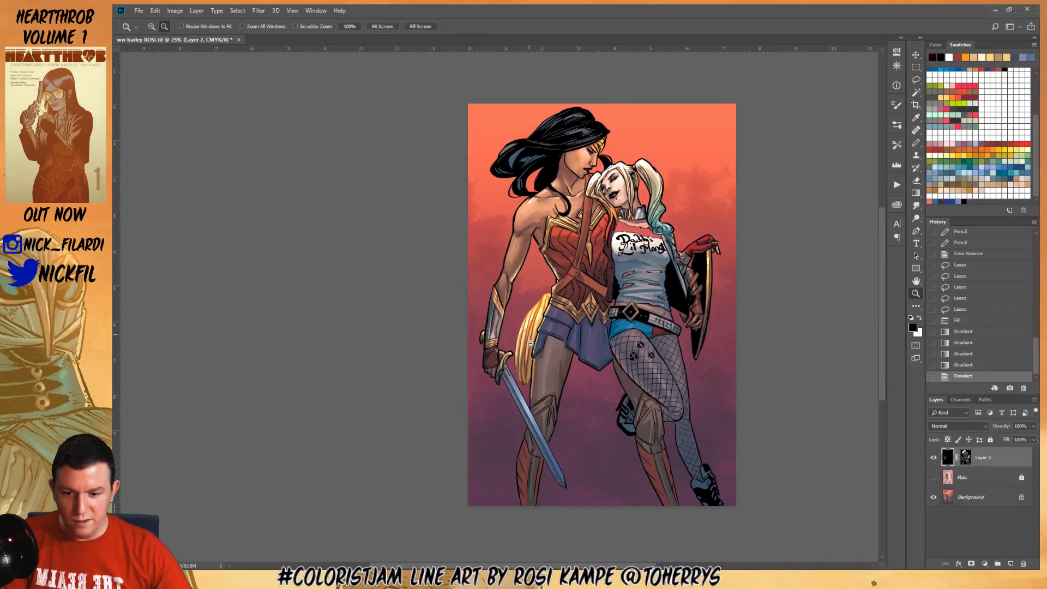
left_click_drag(554, 432, 577, 485)
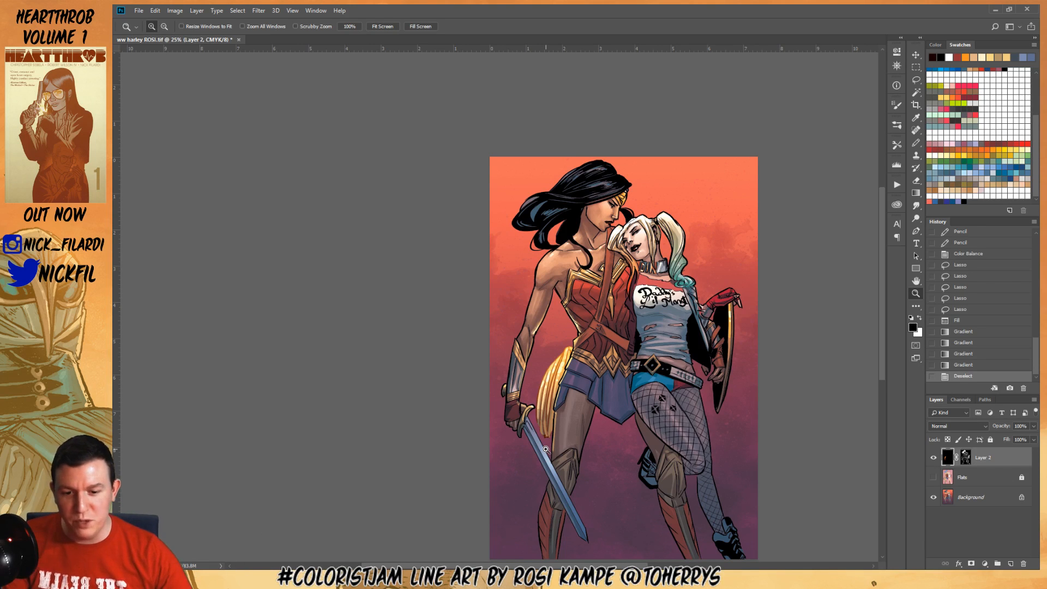
left_click_drag(556, 353, 551, 440)
left_click(621, 337, "alt")
mouse_move(614, 450)
left_mouse_down()
mouse_move(595, 334)
mouse_move(614, 466)
left_mouse_up()
left_click(600, 335)
left_click(600, 335)
left_click(599, 335)
left_click_drag(416, 149, 582, 484)
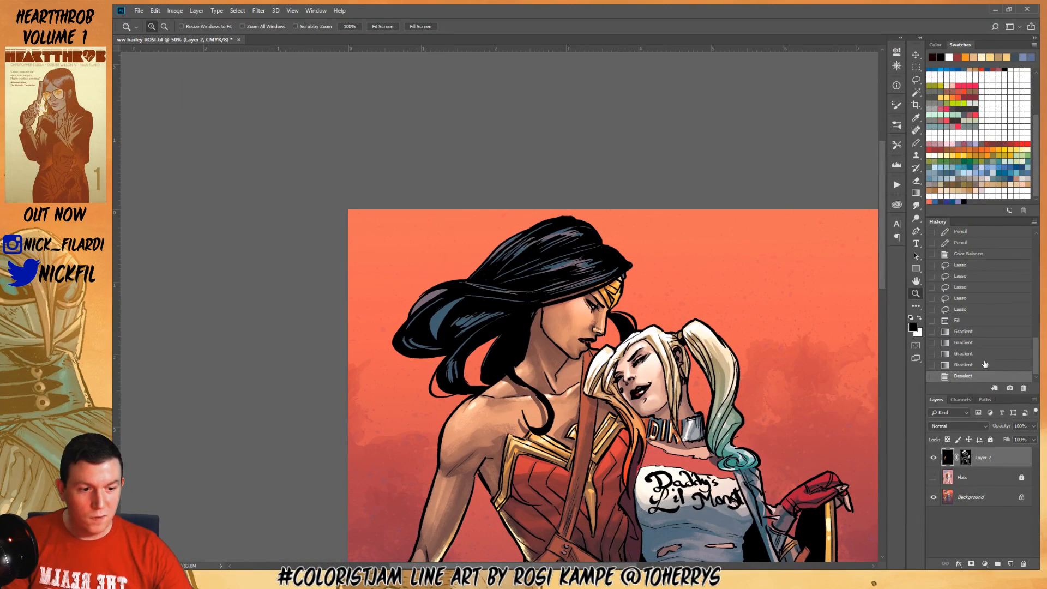
Add a new top layer in Screen blend mode and sample the orange-red background as the gradient color
left_click(1011, 563)
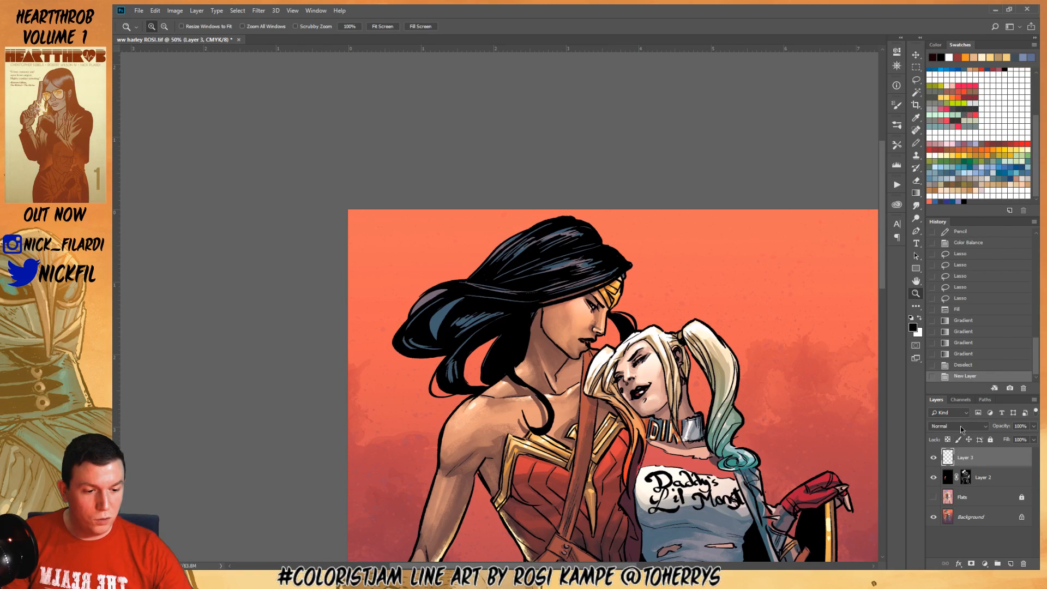
left_click(959, 426)
left_click(944, 264)
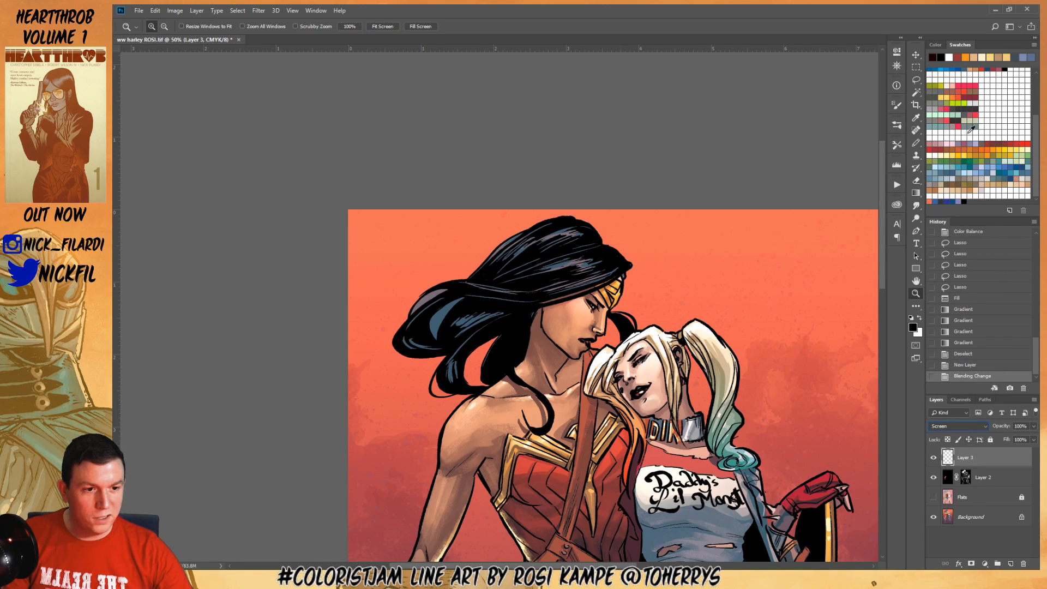
scroll(971, 129, "up", 5)
left_click(940, 100)
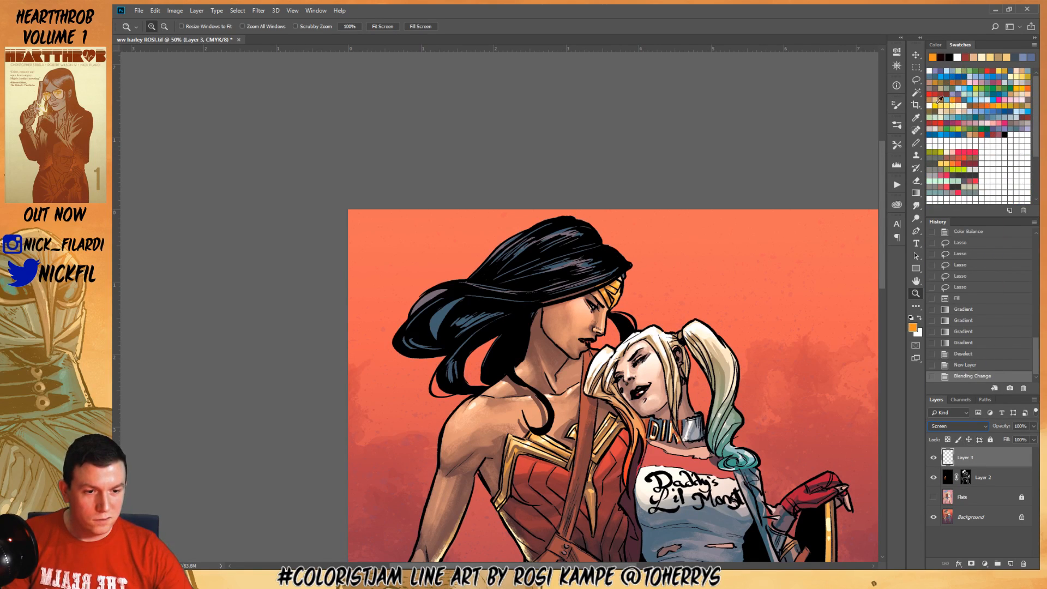
left_click(687, 246, "alt")
key("g")
left_click(688, 248, "alt")
key("z")
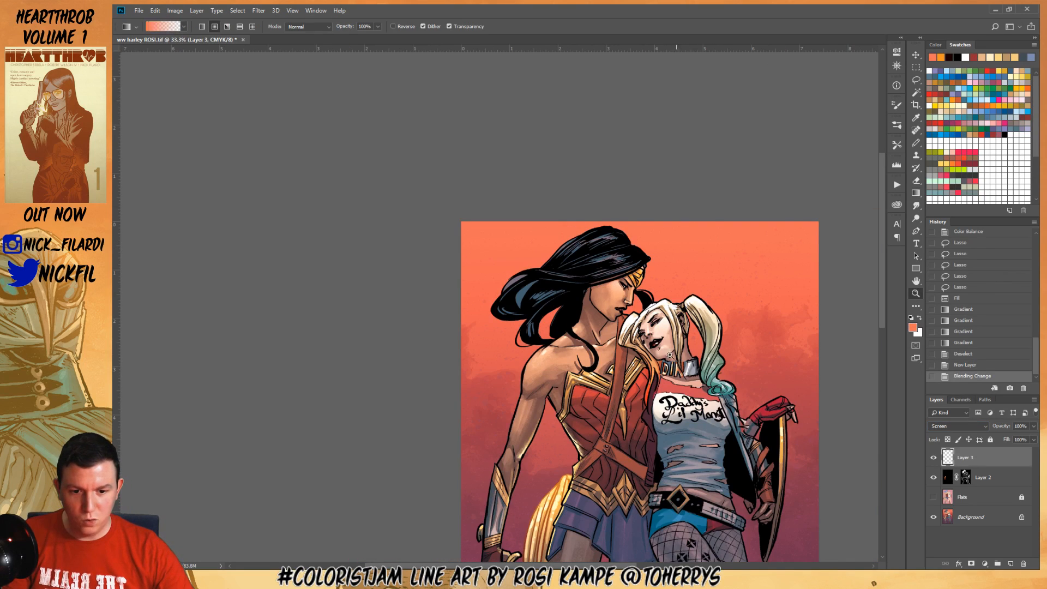
Try an orange-red radial gradient over the dark-haired woman's head on the Screen layer, and undo it
left_click(698, 360)
key("g")
left_click_drag(597, 256, 574, 295)
key("ctrl+z")
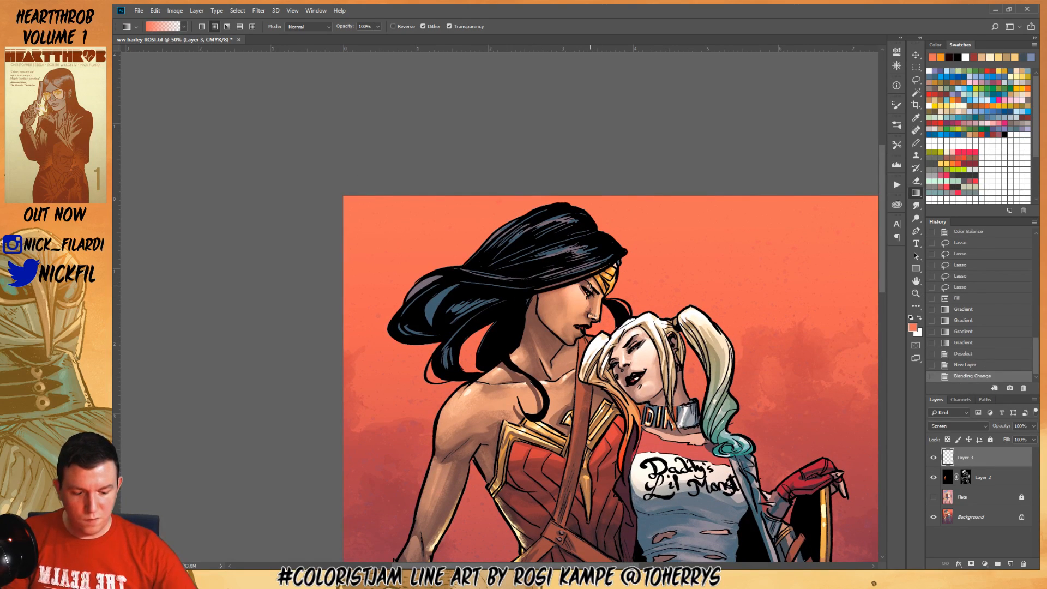
Set the gradient to Screen mode at 100% opacity and apply an orange-red glow over the dark-haired woman's face
key("5")
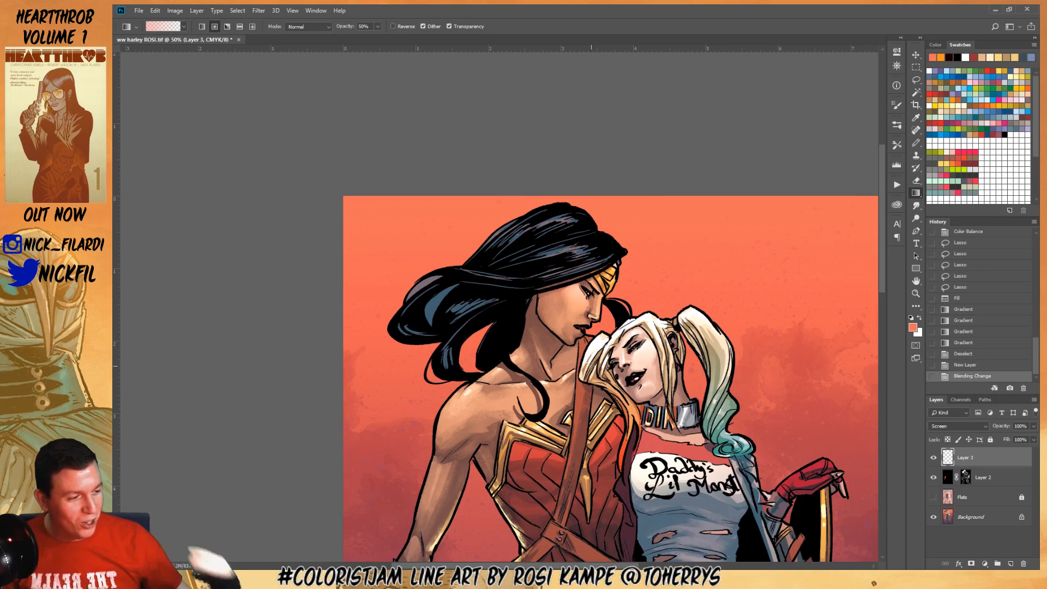
left_click_drag(450, 171, 398, 165)
left_click(328, 26)
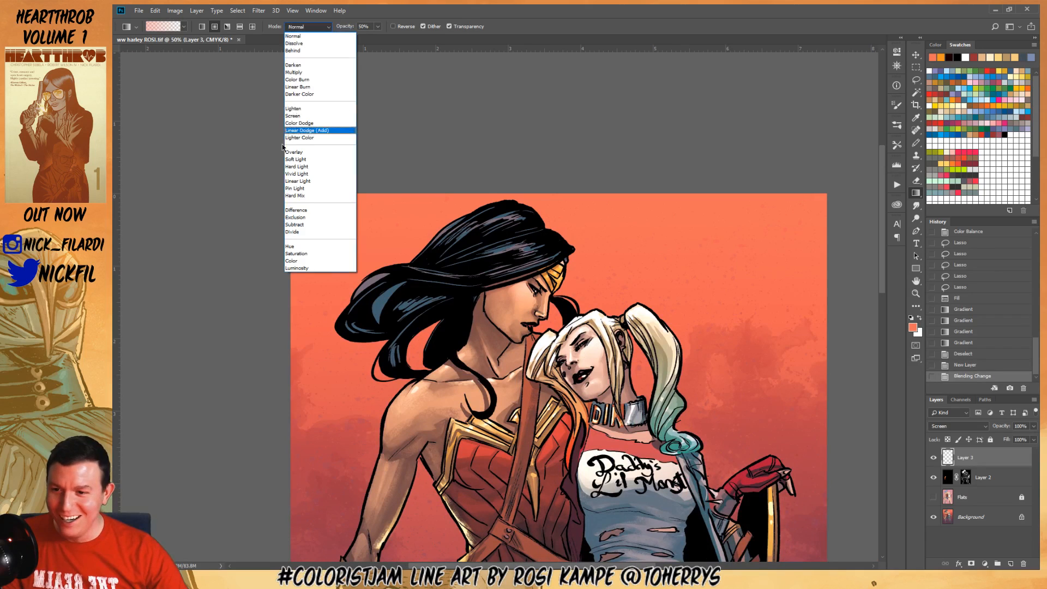
left_click(311, 116)
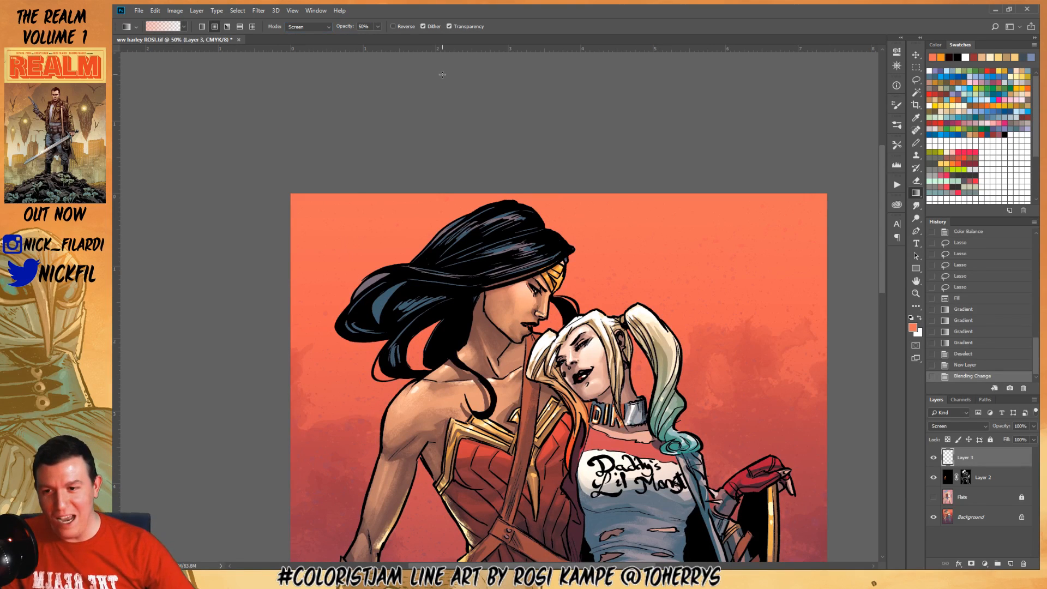
key("0")
left_click_drag(522, 295, 551, 328)
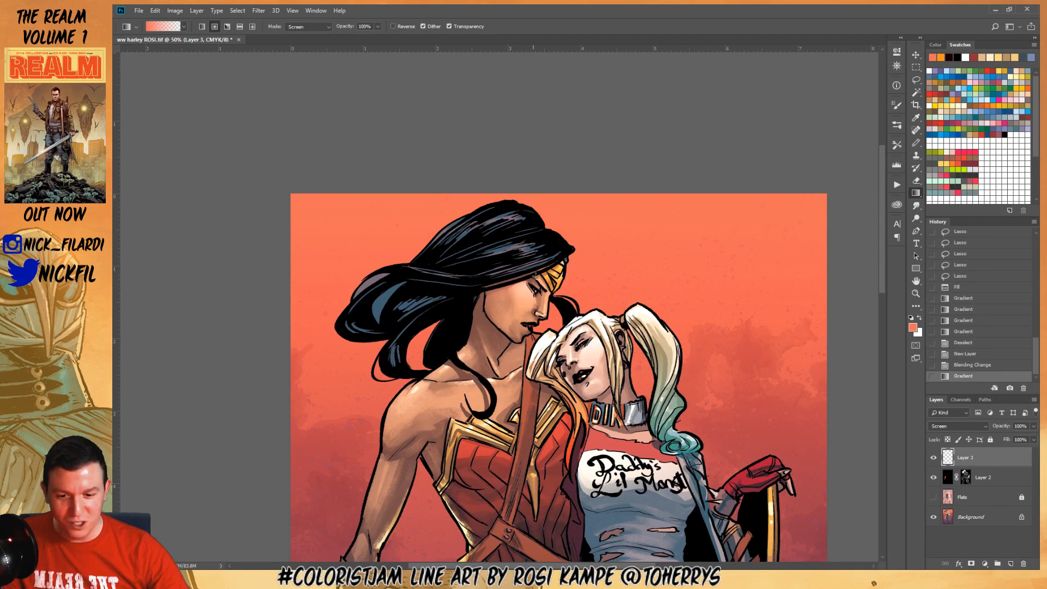
Replace the full-strength glow on the dark-haired woman's face with orange-red radial gradients at 50% opacity
key("ctrl+z")
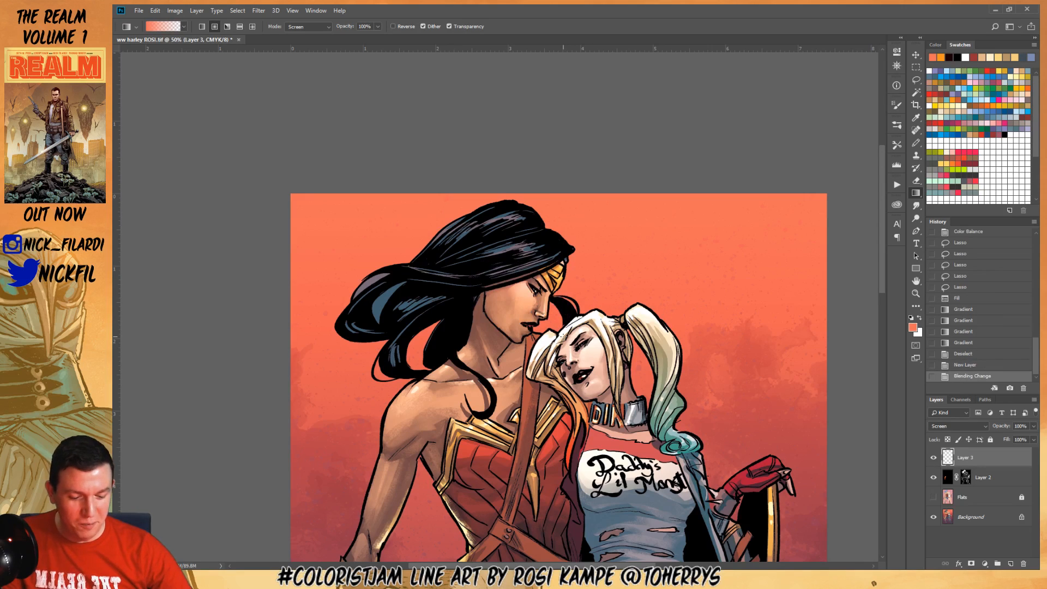
key("5")
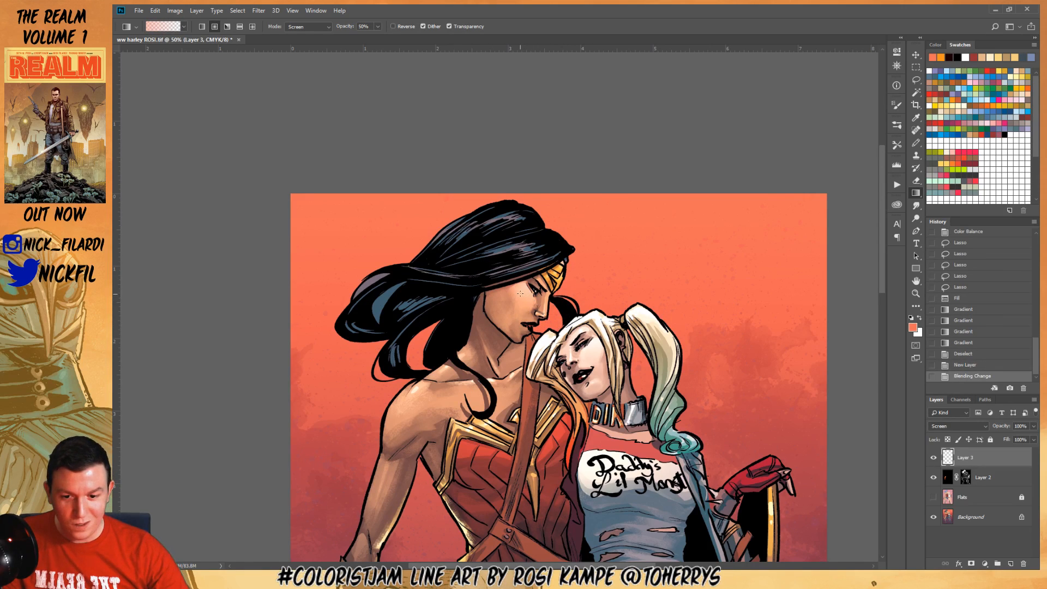
left_click_drag(520, 293, 531, 252)
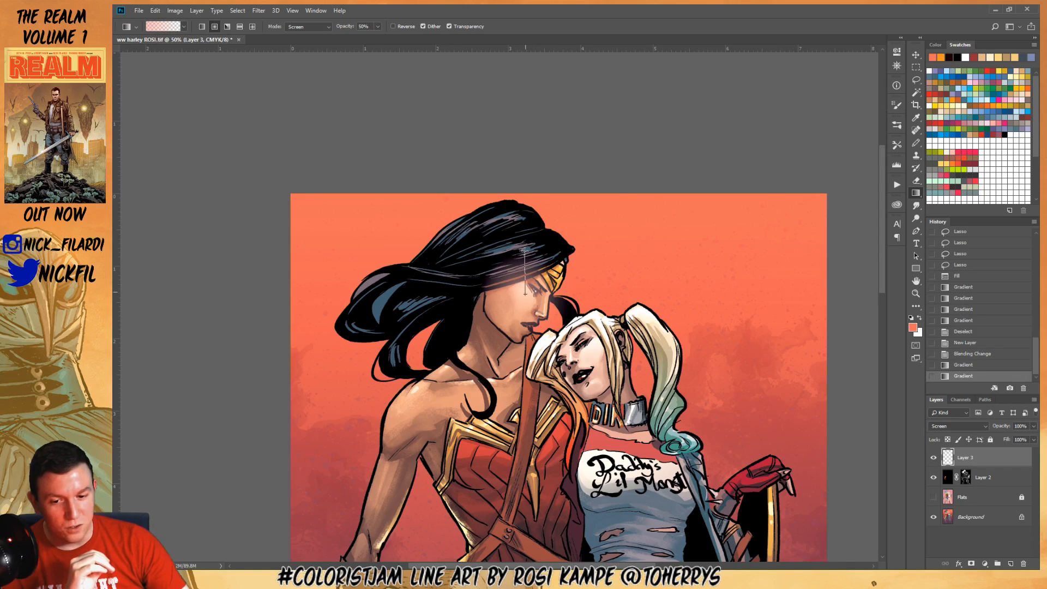
left_click_drag(524, 250, 526, 253)
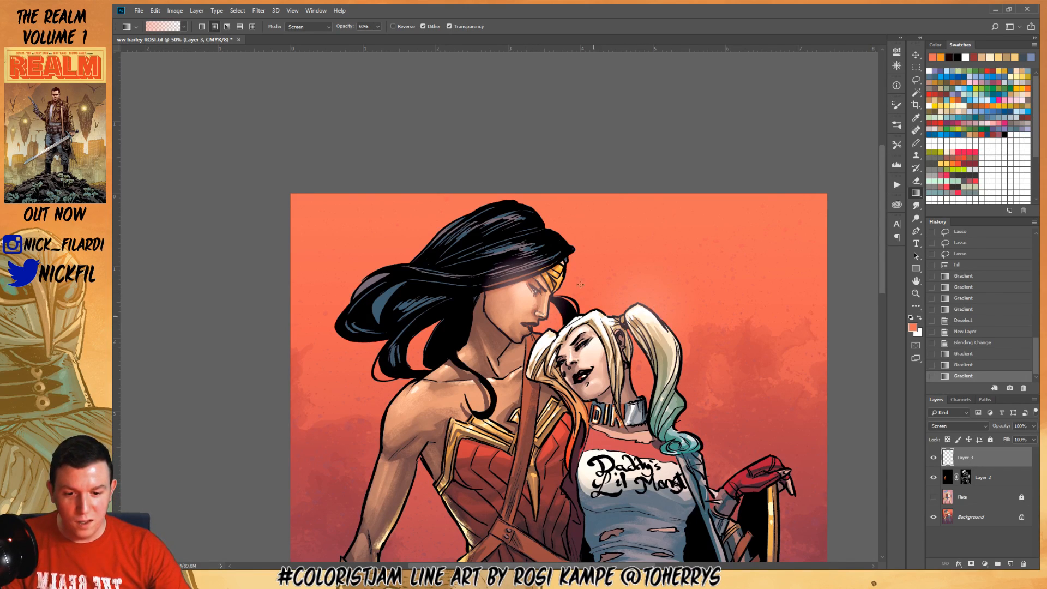
Build up orange-red glows at 50% opacity around the blonde woman's hair and face on the Screen layer
left_click_drag(596, 316, 683, 322)
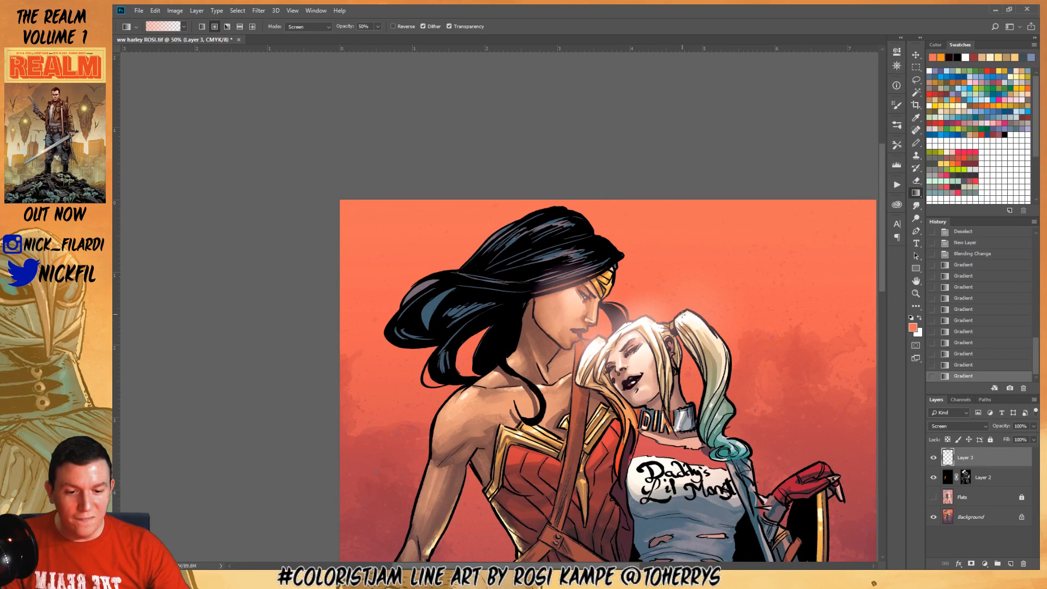
left_click_drag(670, 269, 669, 266)
left_click_drag(663, 413, 662, 369)
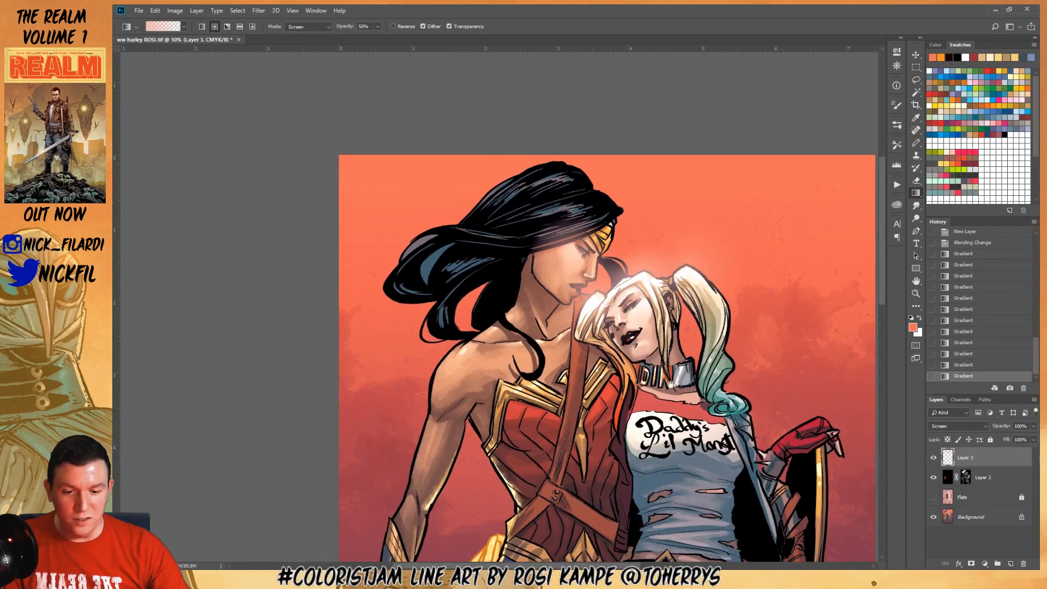
left_click_drag(643, 310, 653, 336)
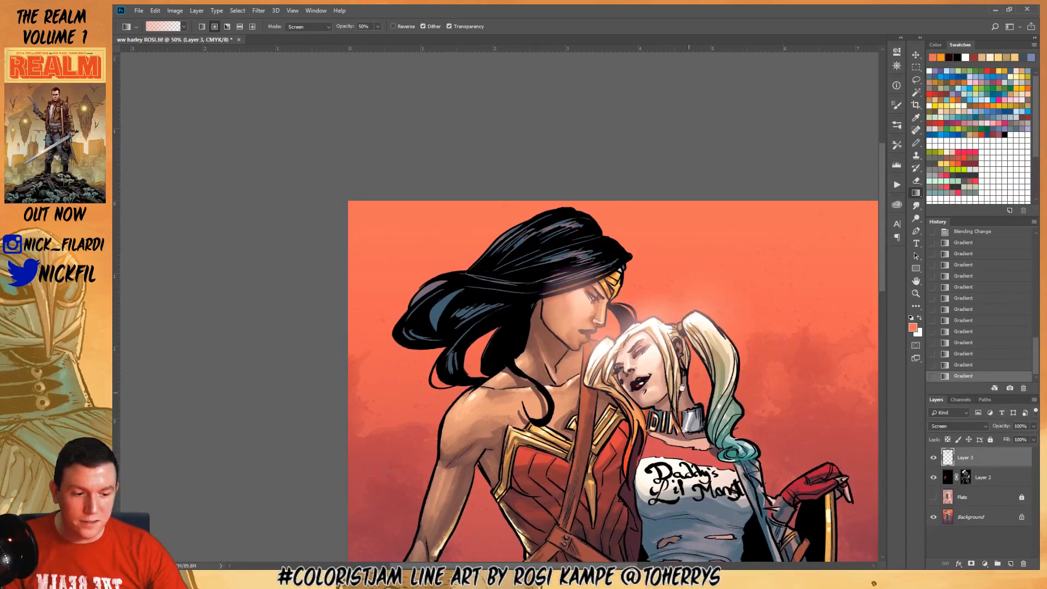
left_click_drag(681, 387, 638, 360)
Select Layer 2 and choose the rich black swatch (C20 M80 Y80 K100) as the foreground color
left_click(986, 478)
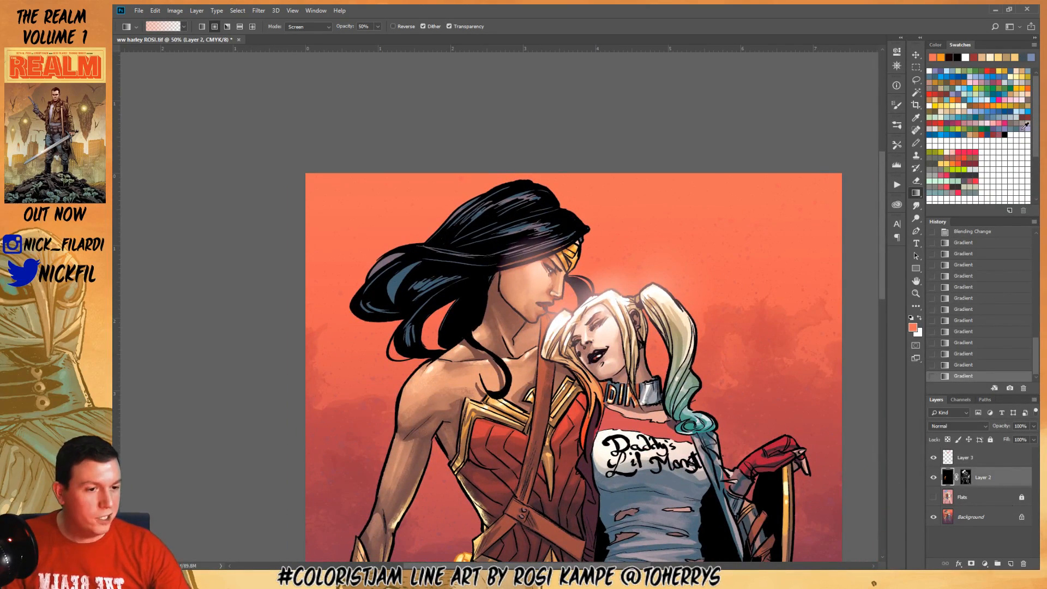
scroll(1015, 145, "down", 4)
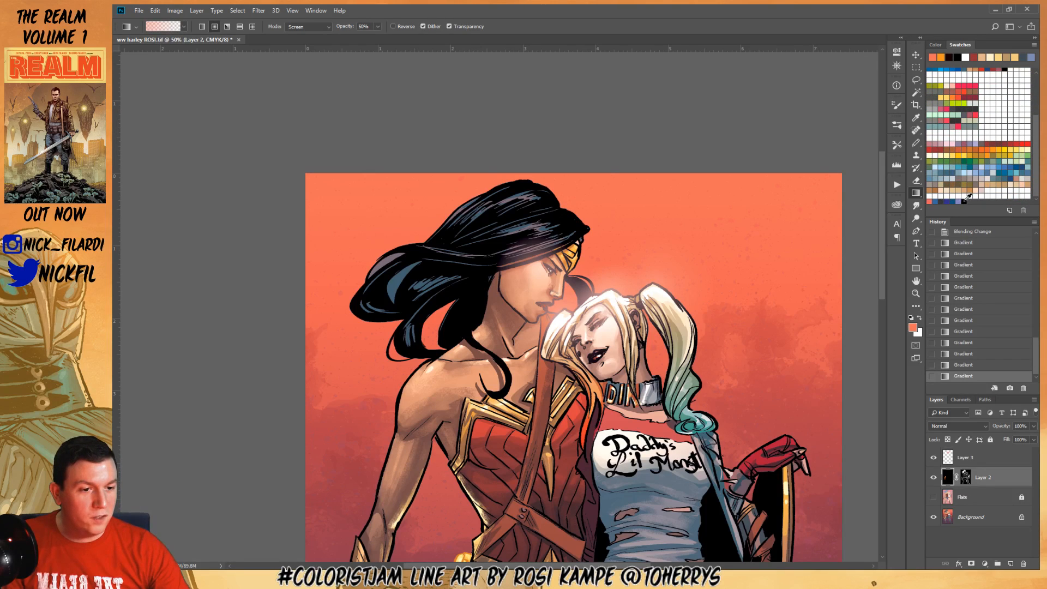
left_click(964, 202)
Try the foreground color with K at 0%, and restore K to 100%
left_click(913, 327)
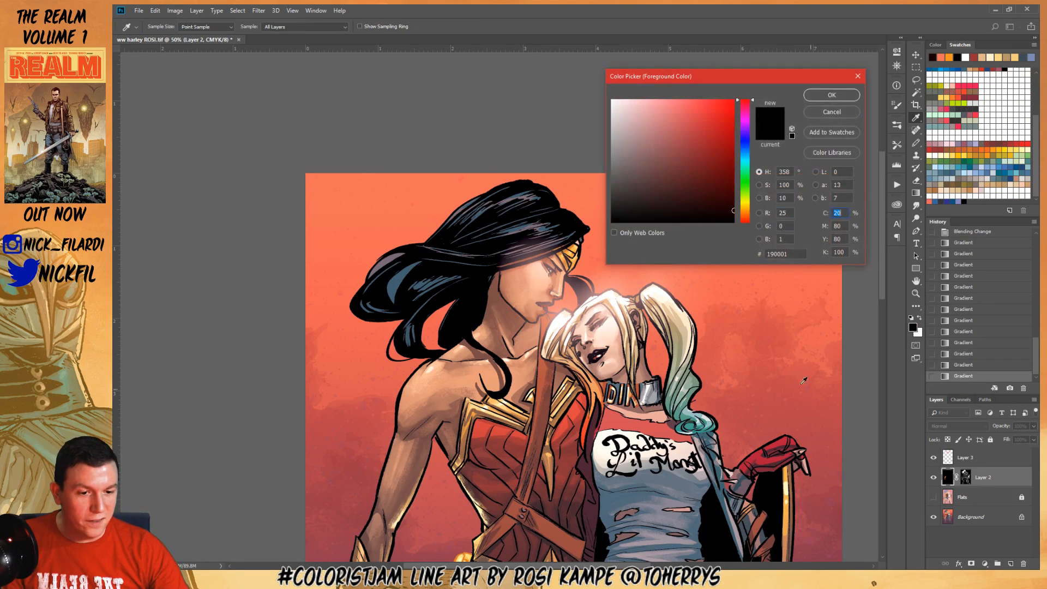
left_click(839, 251)
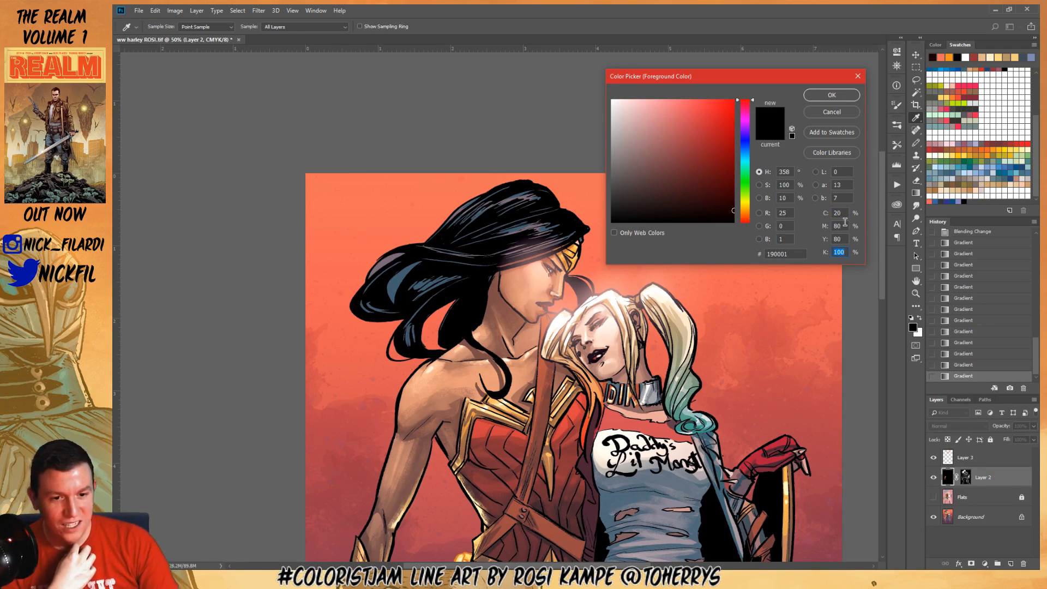
key("BackSpace")
type("0")
key("Return")
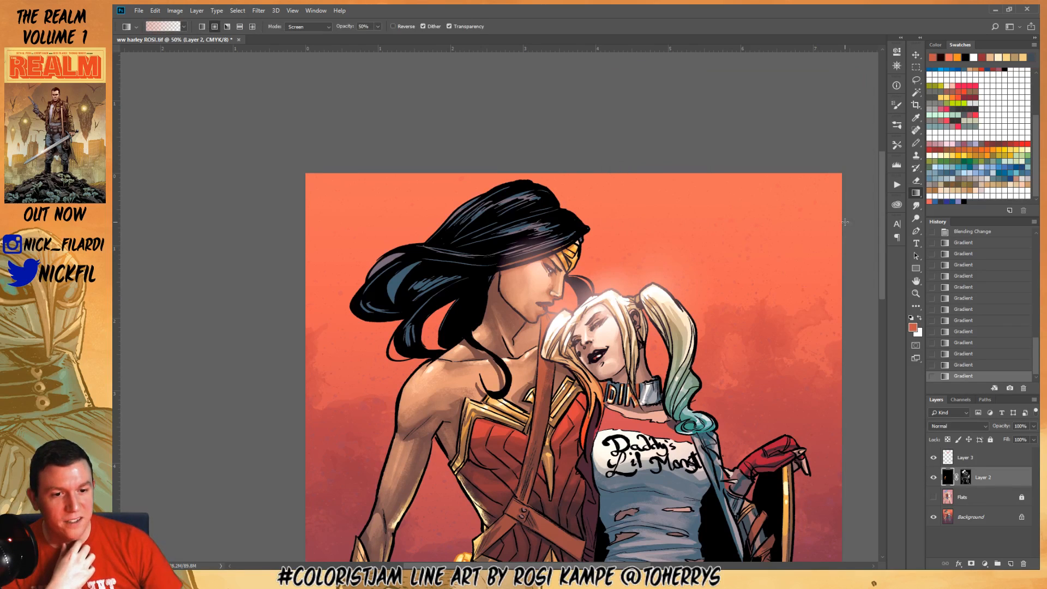
left_click(913, 328)
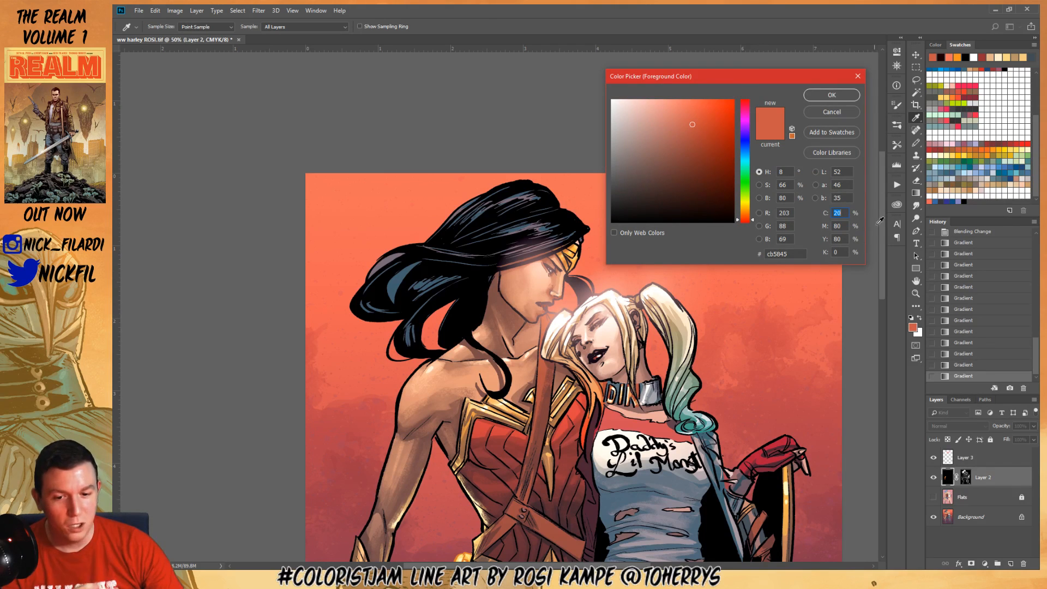
left_click(840, 252)
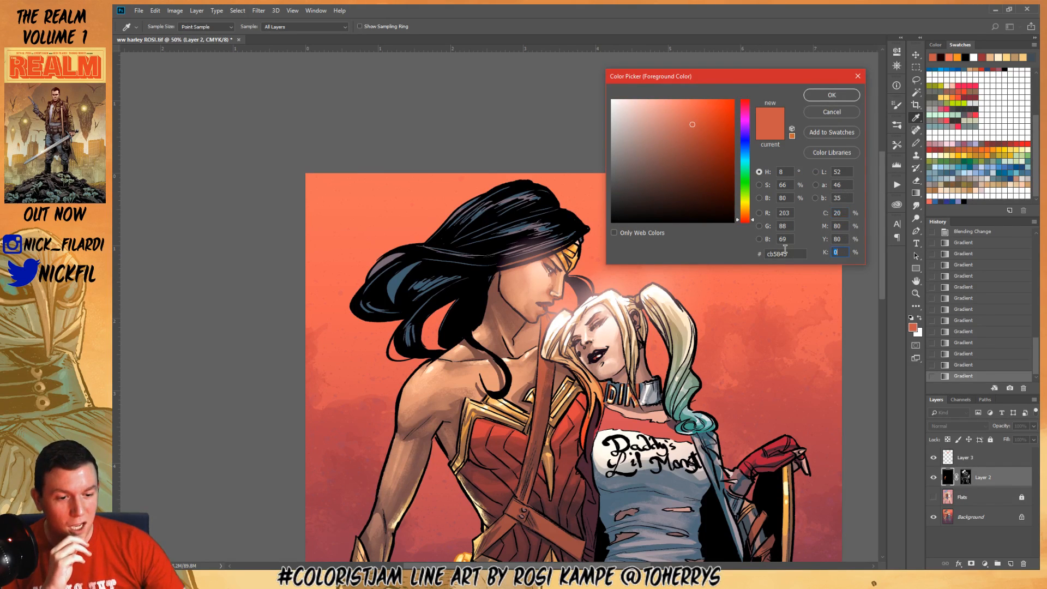
type("100")
key("Return")
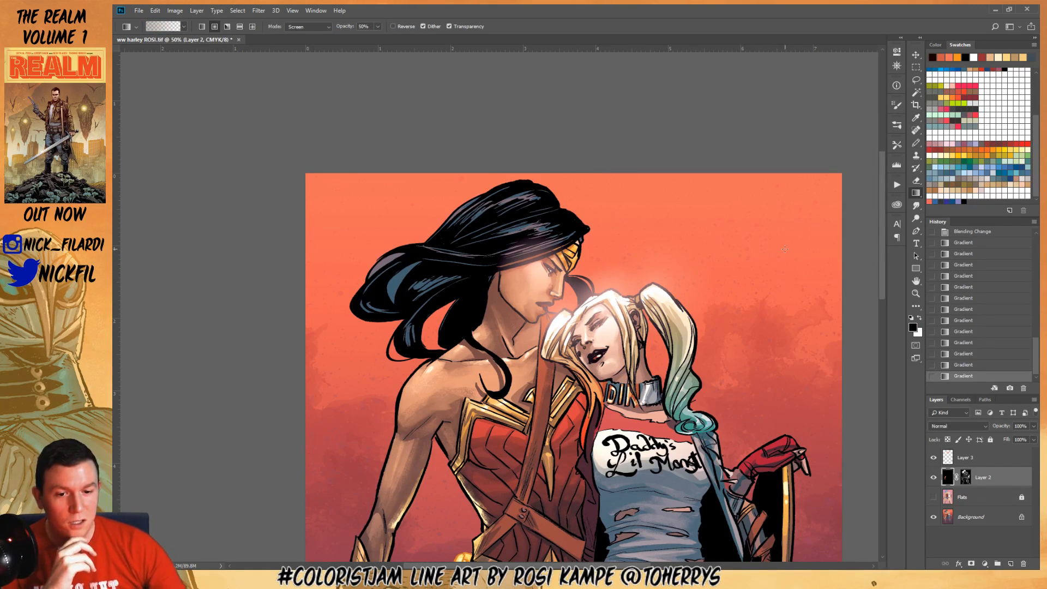
Select the black area of Layer 2 with the Magic Wand and draw a Normal-mode gradient over the dark-haired woman's face
key("w")
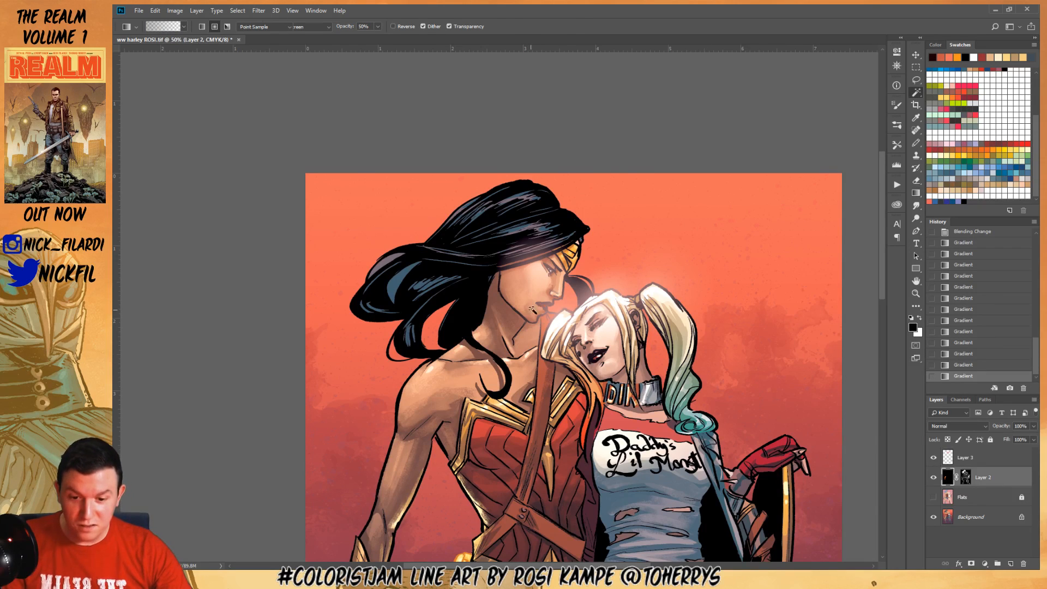
left_click(566, 270)
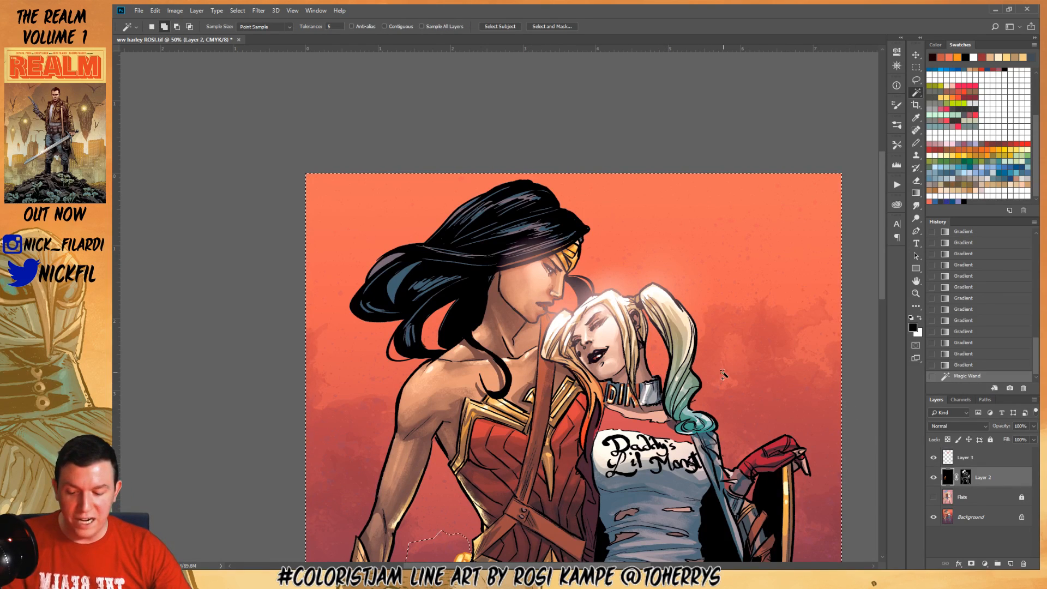
key("g")
left_click(302, 27)
left_click(301, 35)
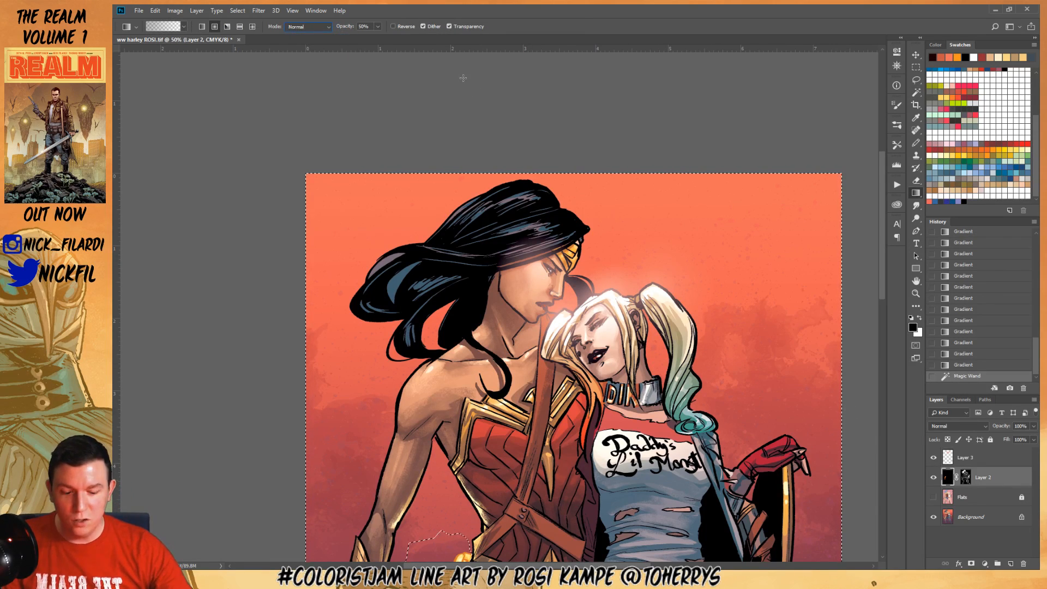
left_click_drag(540, 268, 539, 188)
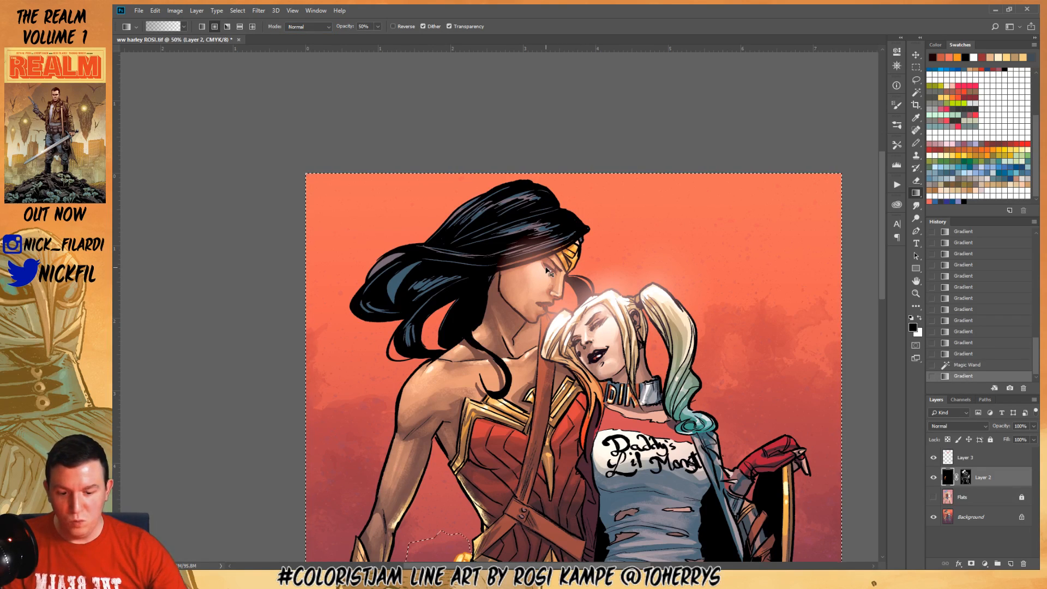
Set the gradient to 100% opacity and apply rich black gradients on Layer 2 over both women's heads
key("ctrl+d")
key("0")
left_click_drag(545, 267, 544, 186)
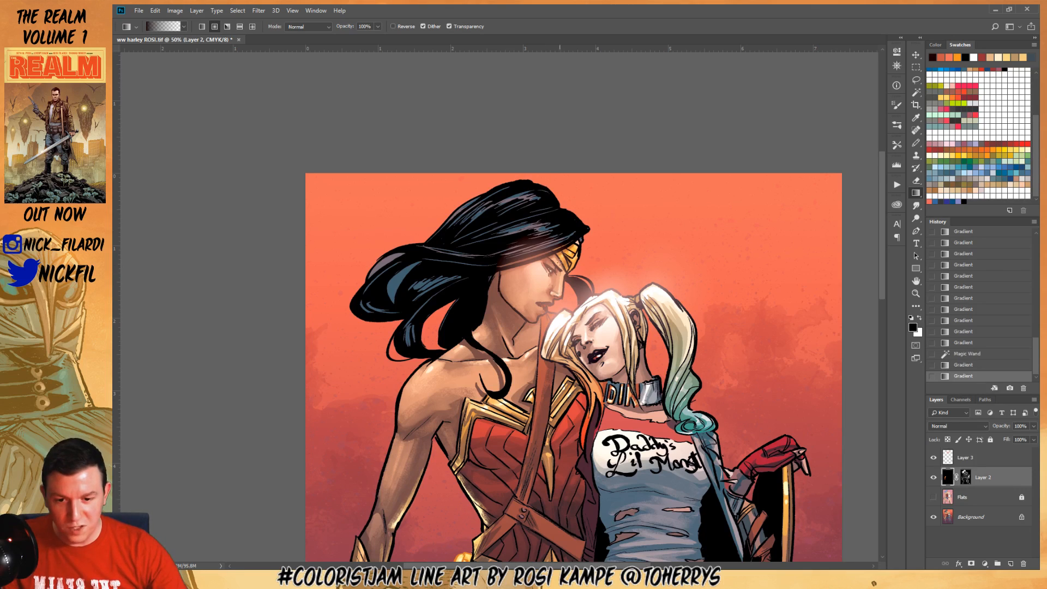
left_click_drag(549, 255, 547, 191)
left_click_drag(598, 322, 597, 268)
mouse_move(659, 303)
left_mouse_down()
mouse_move(643, 249)
mouse_move(654, 246)
left_mouse_up()
mouse_move(566, 319)
left_mouse_down()
mouse_move(579, 243)
mouse_move(558, 273)
left_mouse_up()
left_click_drag(627, 244, 600, 280)
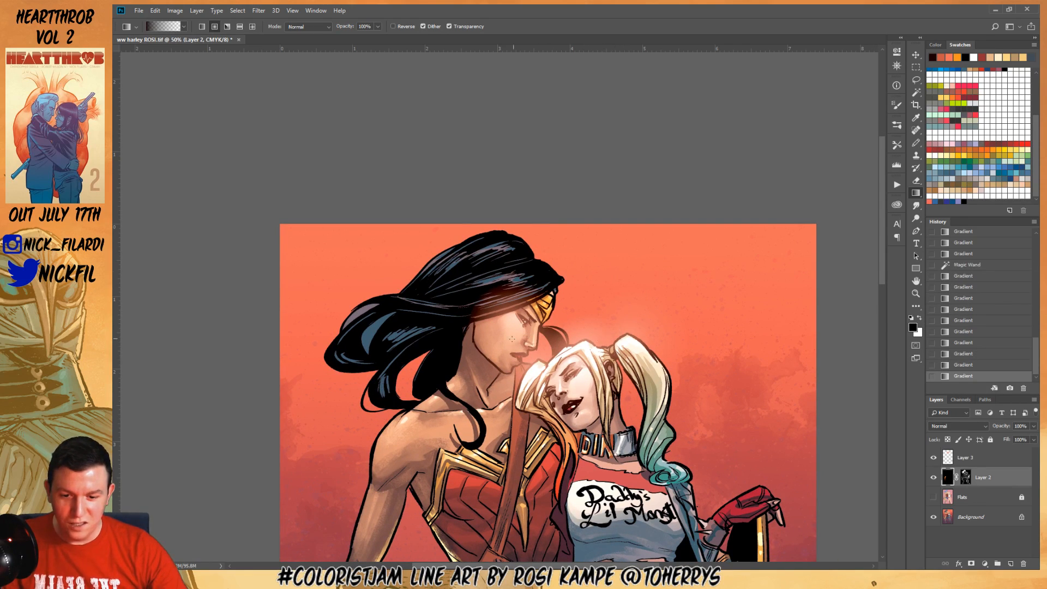
Add more rich black radial gradients to the line-color layer around the faces and the blonde woman's ponytail
left_click_drag(553, 326, 547, 109)
key("z")
left_click(566, 198, "alt")
key("g")
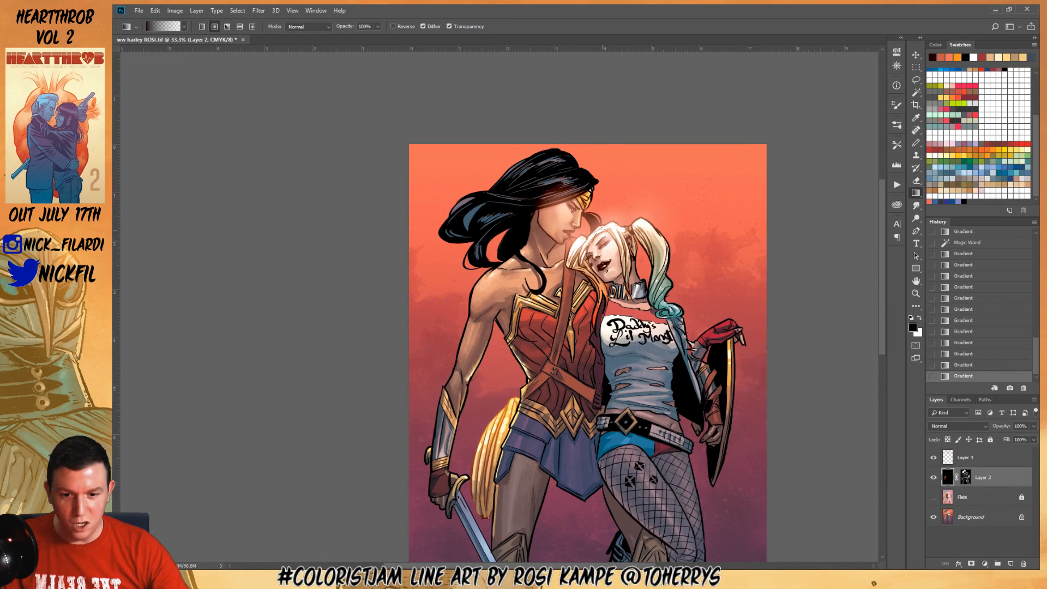
left_click_drag(643, 224, 633, 168)
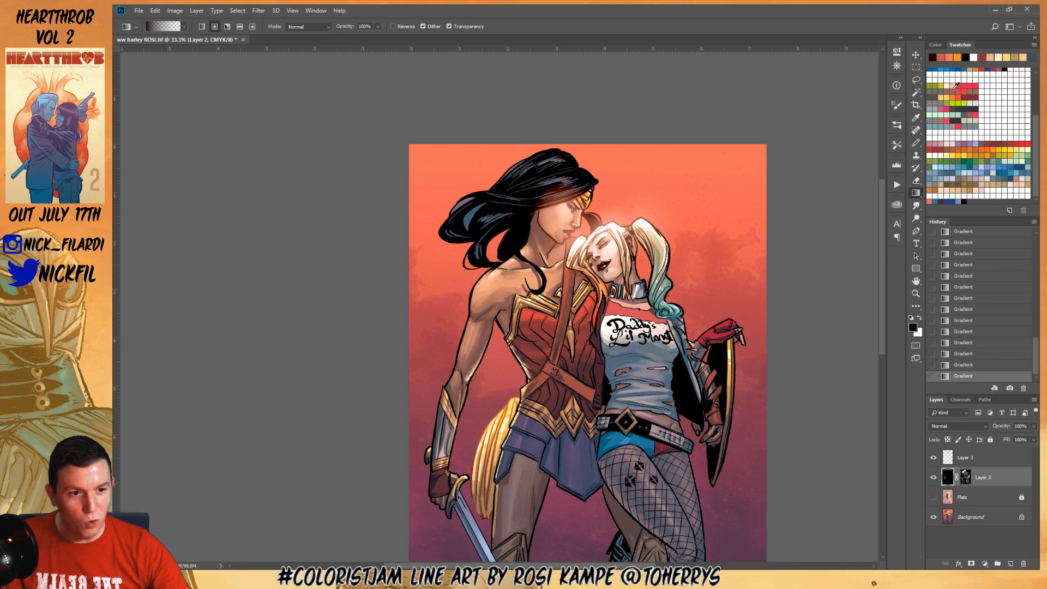
Pick an orange swatch and shift the hue of the Screen glow on Layer 3 by +27 using Hue/Saturation
left_click(965, 150)
left_click(975, 457)
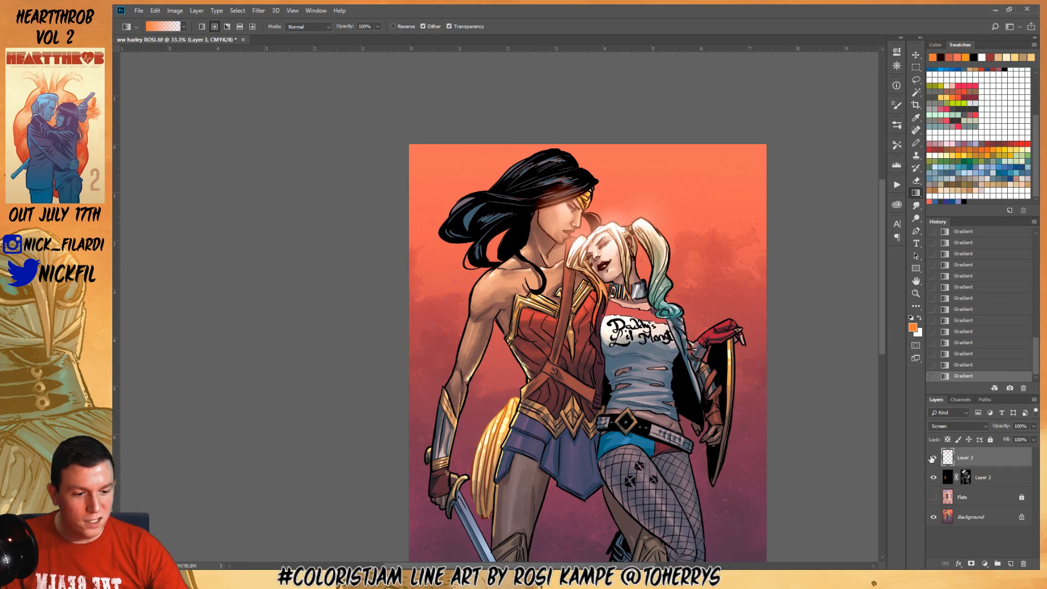
left_click(968, 427)
left_click(969, 427)
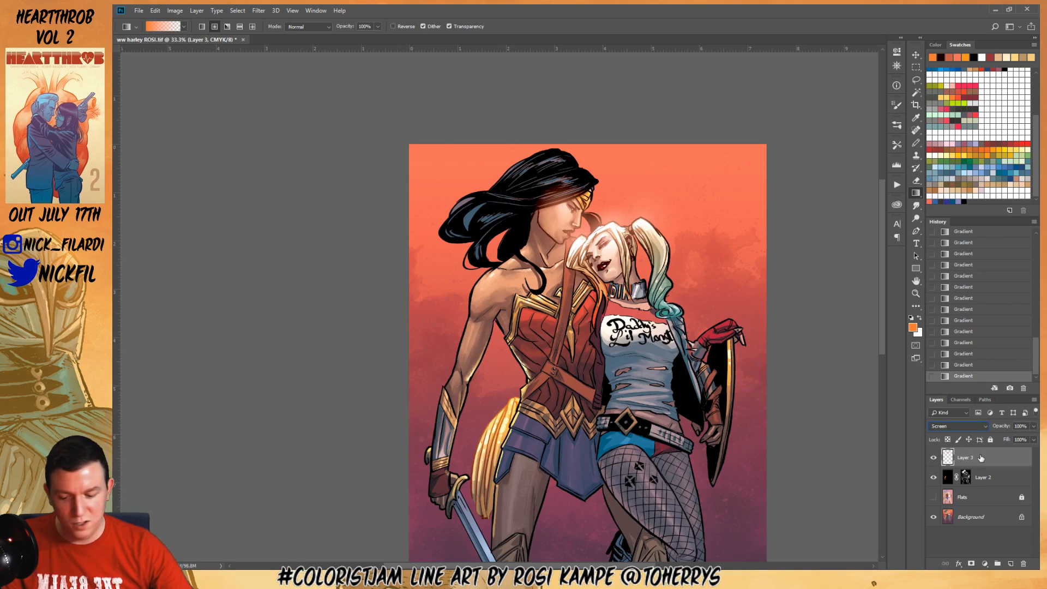
key("ctrl+u")
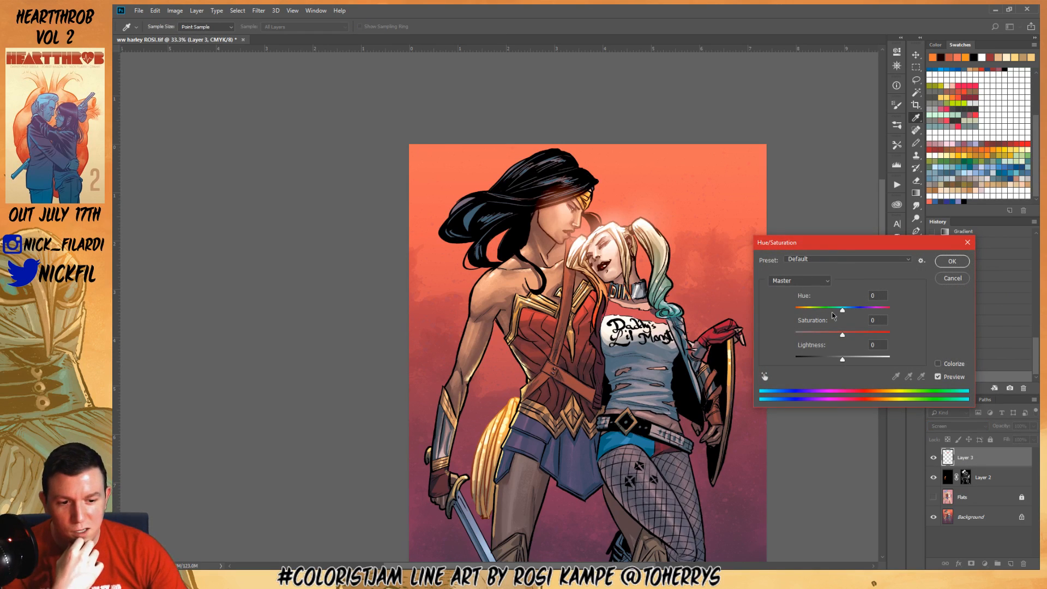
left_click_drag(834, 315, 855, 316)
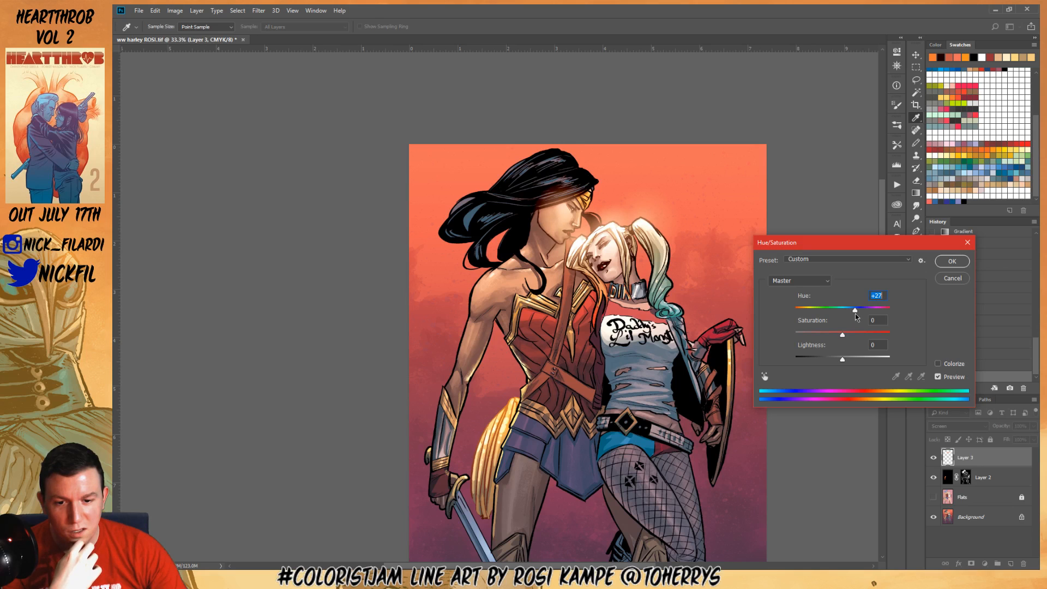
left_click(963, 261)
Set the gradient opacity to 50%, try an orange glow over the shield's gold edge, and undo it
left_click_drag(625, 271, 627, 324)
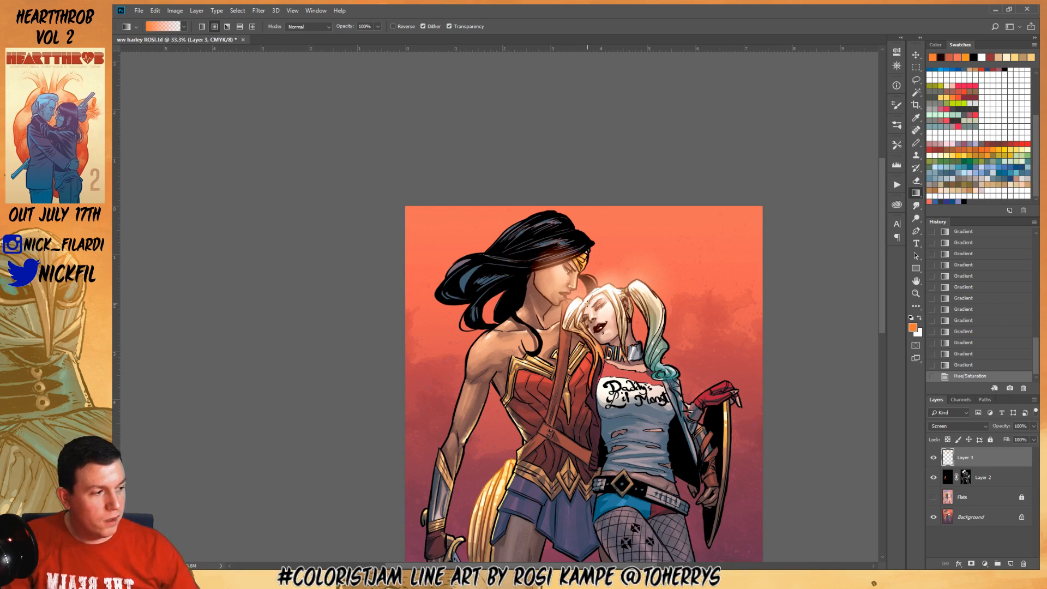
mouse_move(663, 417)
left_mouse_down()
mouse_move(676, 397)
mouse_move(665, 409)
left_mouse_up()
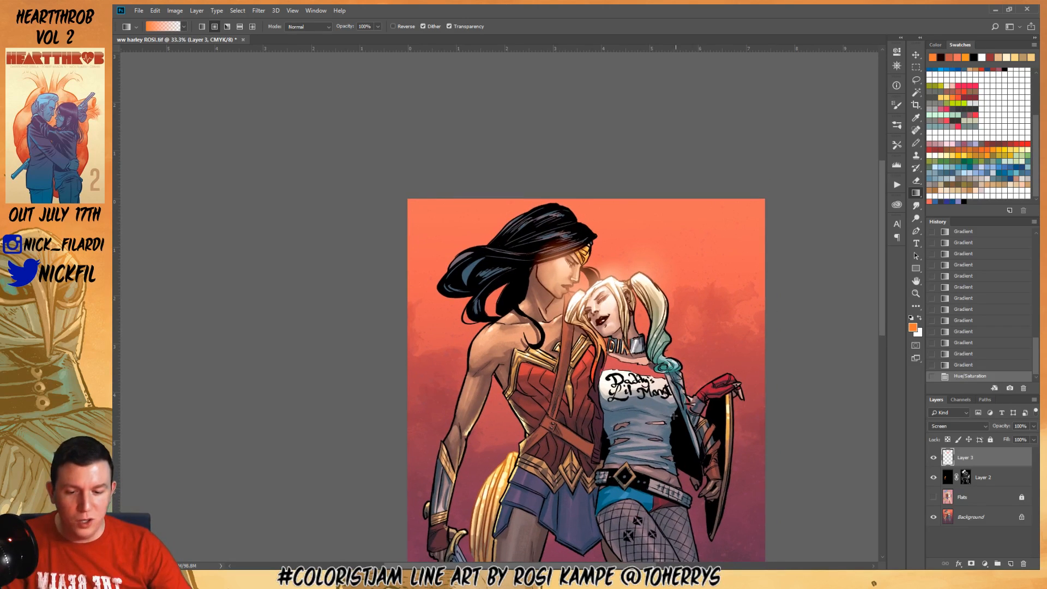
key("5")
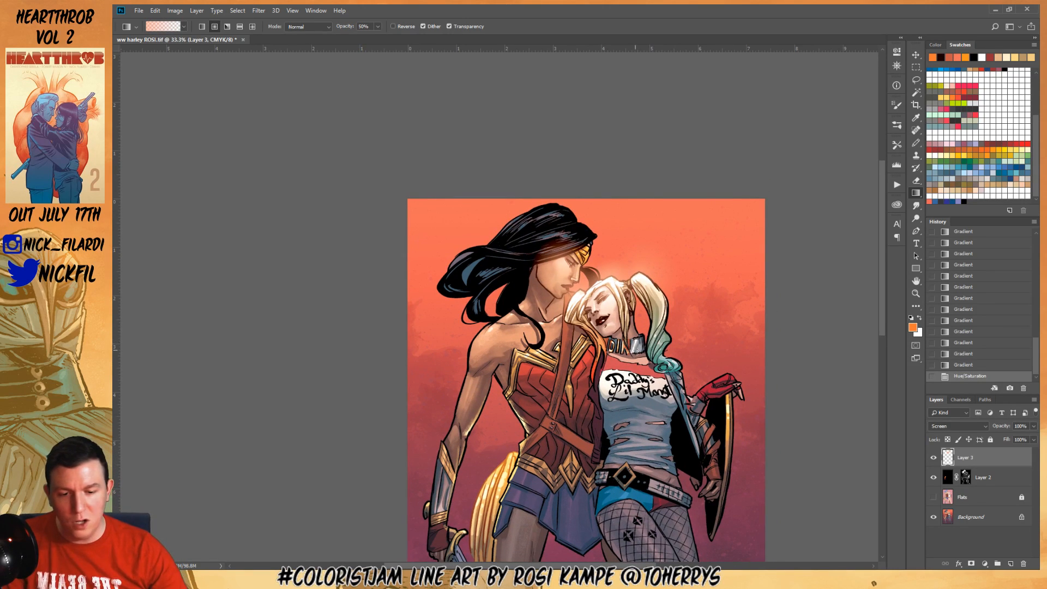
left_click_drag(727, 409, 740, 421)
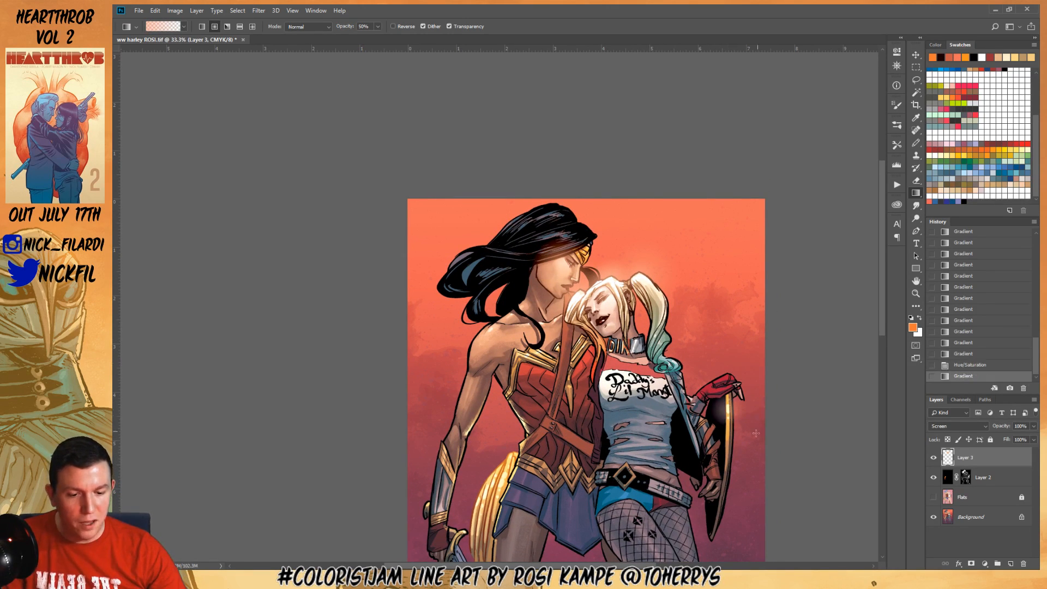
key("ctrl+z")
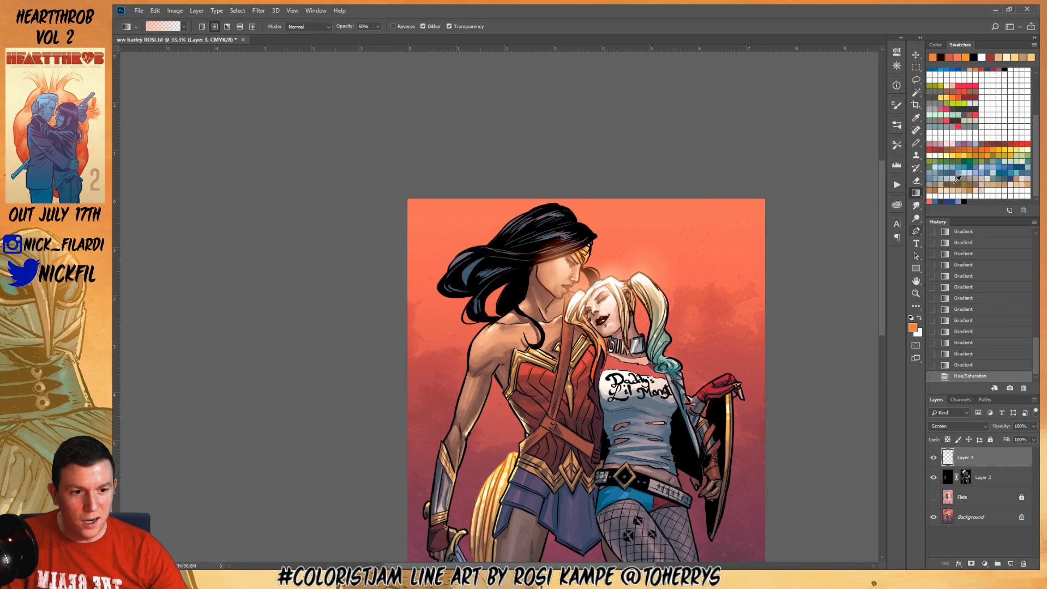
Pick a yellower orange swatch and add a radial glow on the shield's gold edge, undoing the extra gradient pass
scroll(965, 139, "up", 3)
scroll(965, 140, "up", 2)
left_click(953, 97)
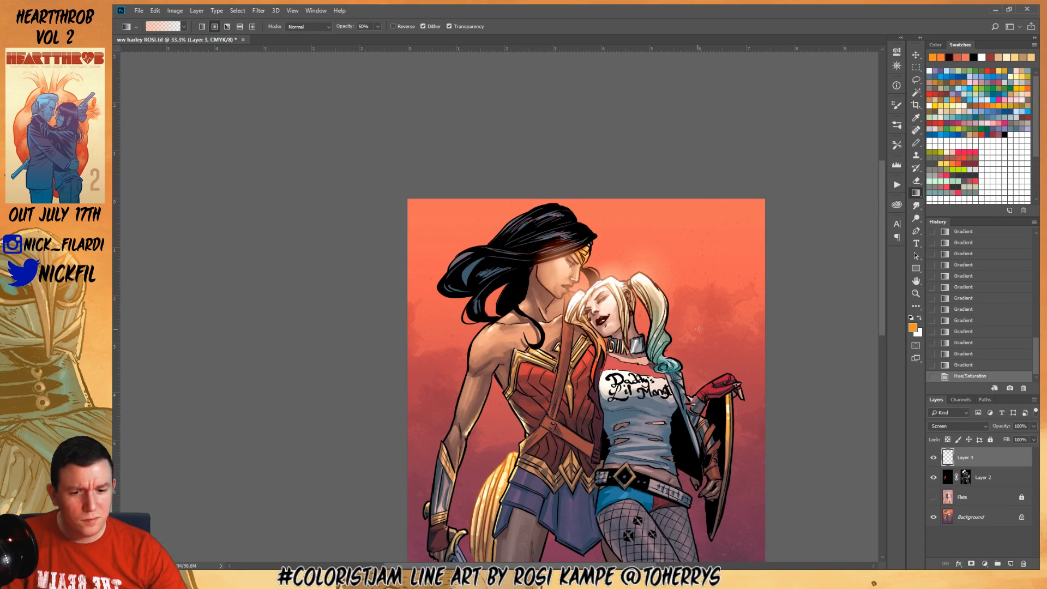
left_click_drag(729, 410, 754, 369)
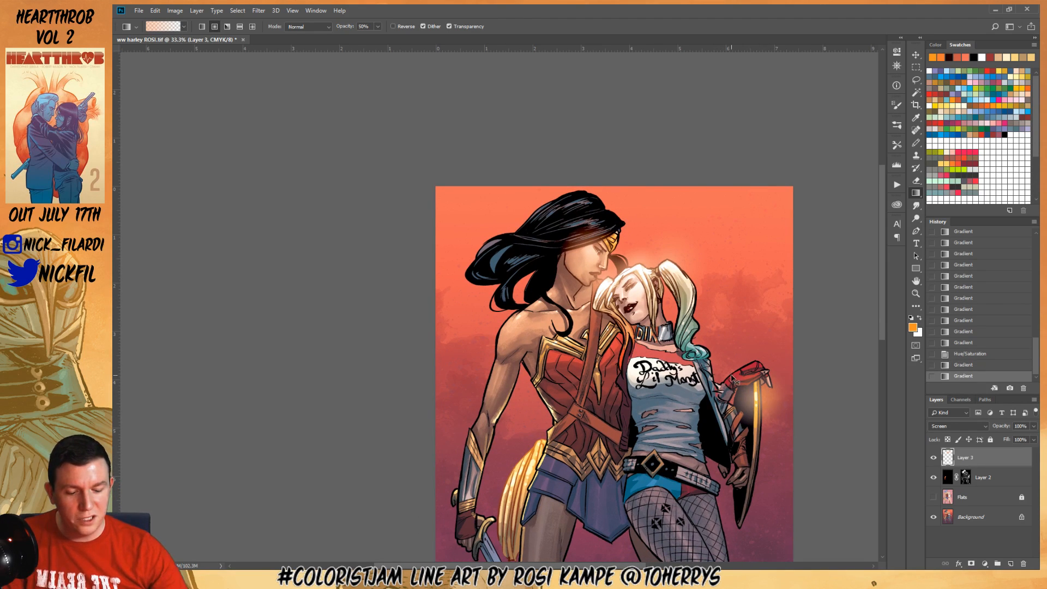
key("ctrl+z")
left_click_drag(573, 388, 642, 340)
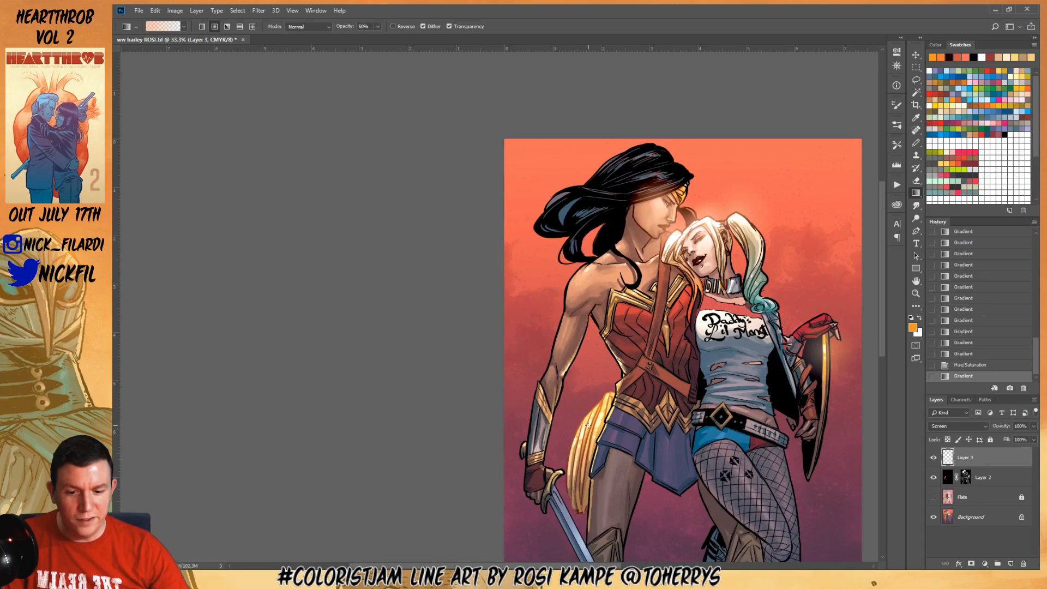
Try an orange glow over the golden lasso, undo it, compare the artwork without Layer 3, and clear the selection
left_click_drag(588, 427, 589, 382)
key("ctrl+z")
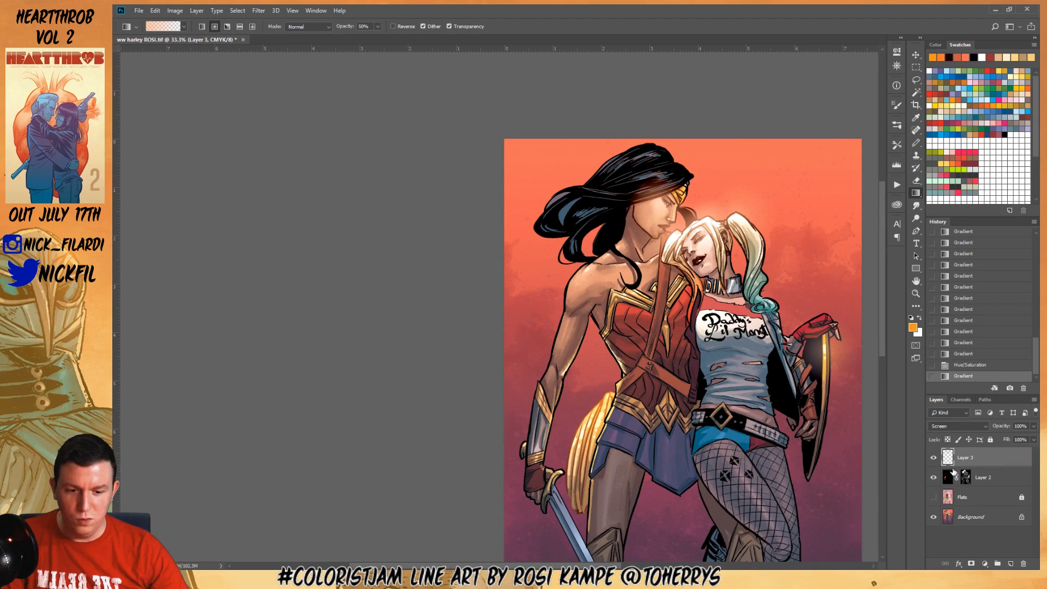
left_click(934, 458)
left_click(934, 458)
key("ctrl+d")
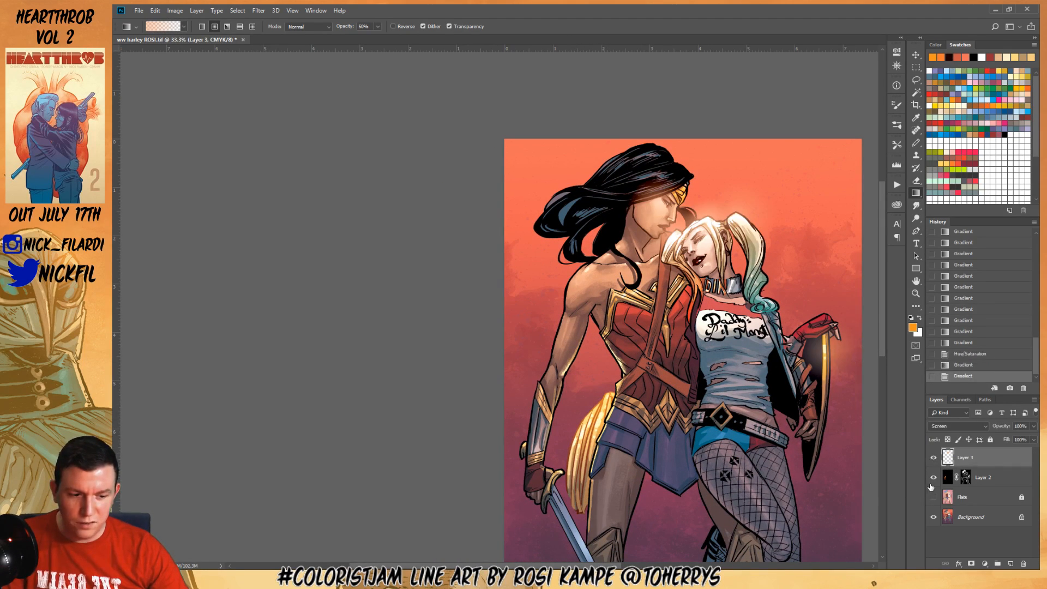
Compare the artwork without Layer 2 and try Magic Wand selections on Layer 3 and Layer 2, clearing each one
left_click(934, 478)
left_click(933, 478)
key("w")
left_click(837, 431)
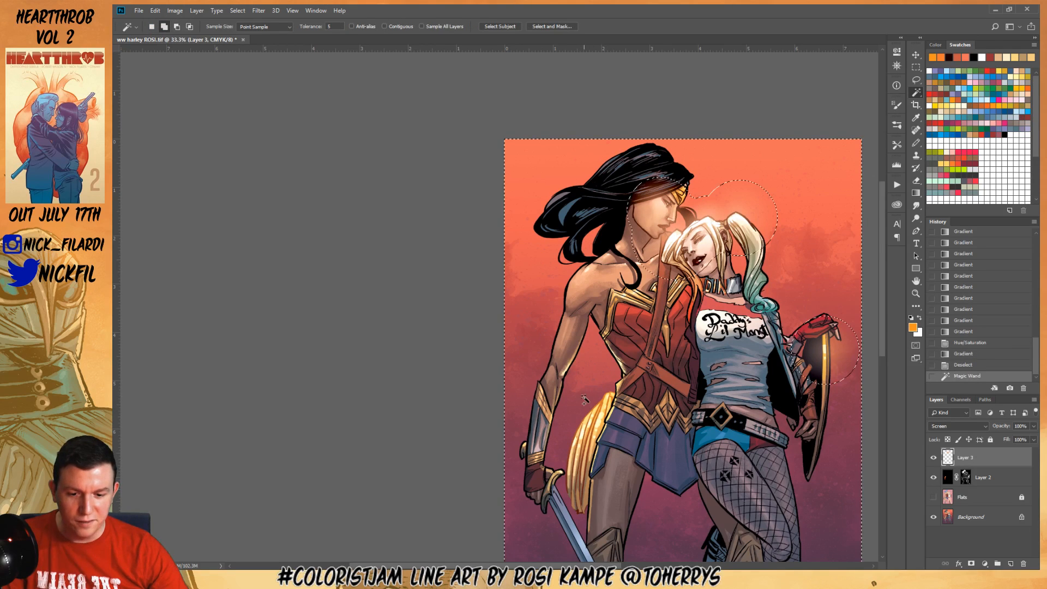
key("ctrl+d")
left_click(982, 477)
left_click(594, 424)
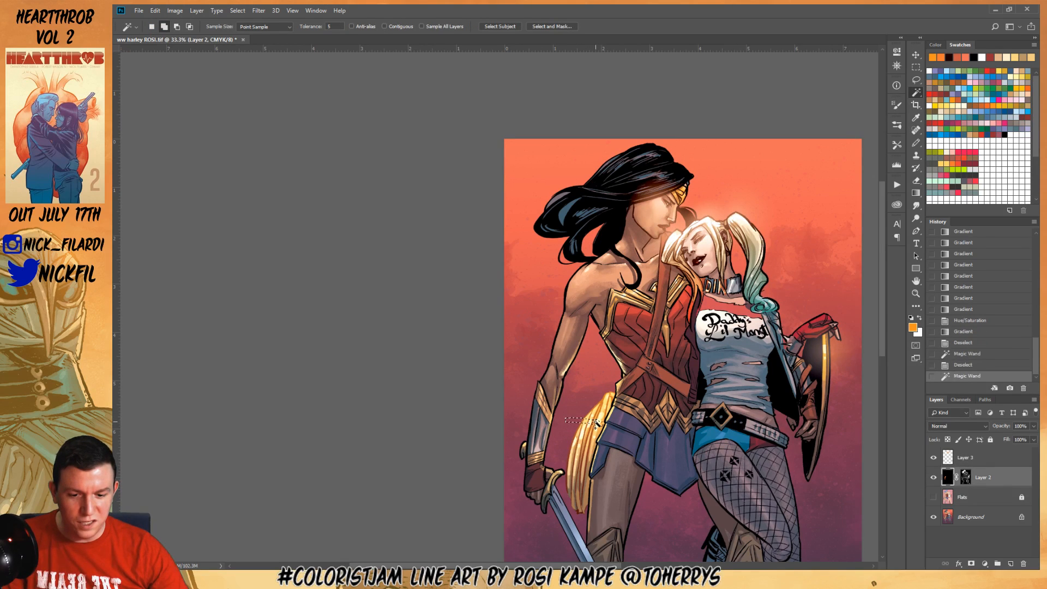
key("ctrl+d")
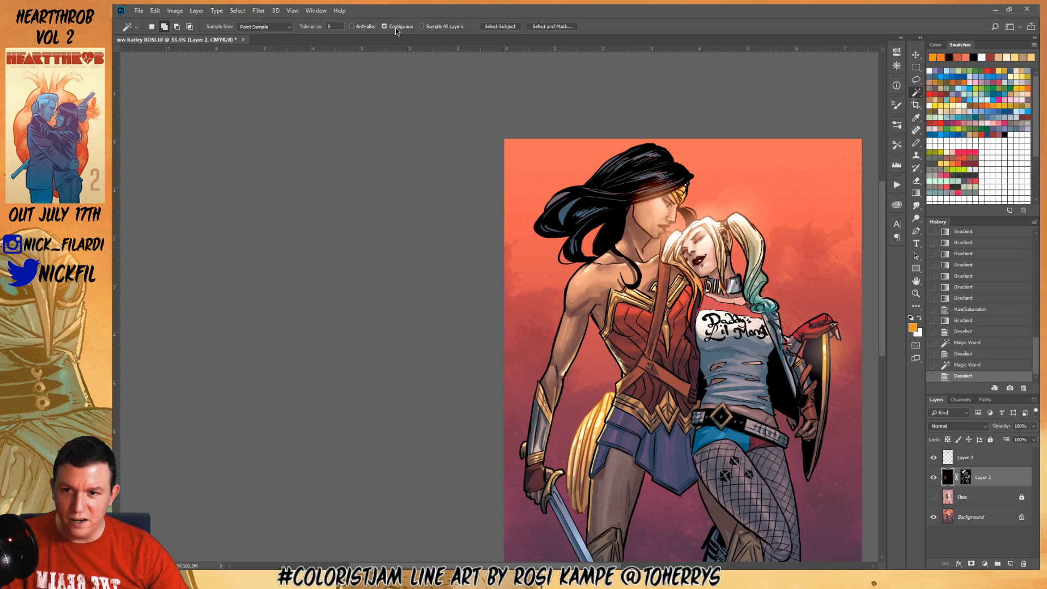
Try isolating the background beside the golden lasso on Layer 2 with a contiguous Magic Wand and a freehand selection, clearing both
left_click(544, 307)
key("z")
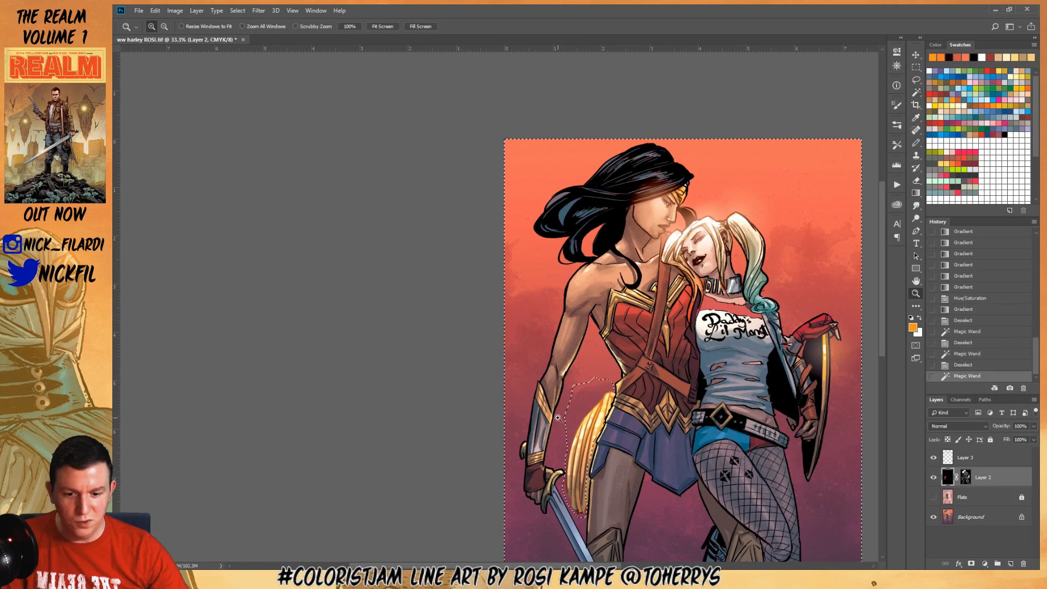
left_click(561, 411)
left_click(561, 410)
key("l")
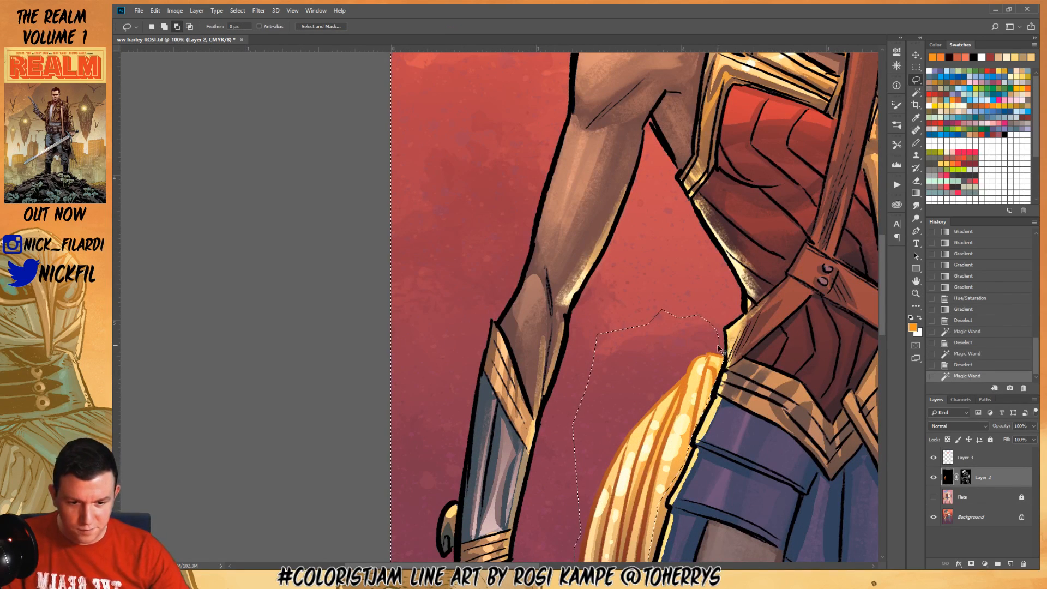
key("ctrl+d")
mouse_move(727, 355)
left_mouse_down()
mouse_move(692, 357)
mouse_move(680, 389)
mouse_move(683, 378)
mouse_move(586, 482)
mouse_move(628, 441)
mouse_move(575, 479)
mouse_move(641, 264)
mouse_move(654, 263)
left_mouse_up()
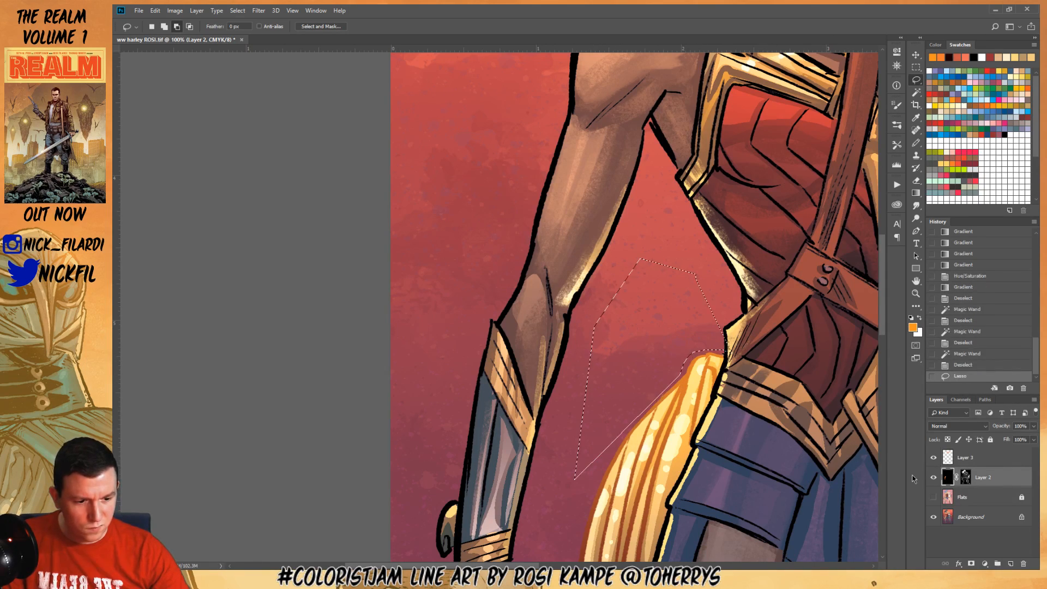
key("ctrl+d")
left_click(934, 481)
left_click(930, 480)
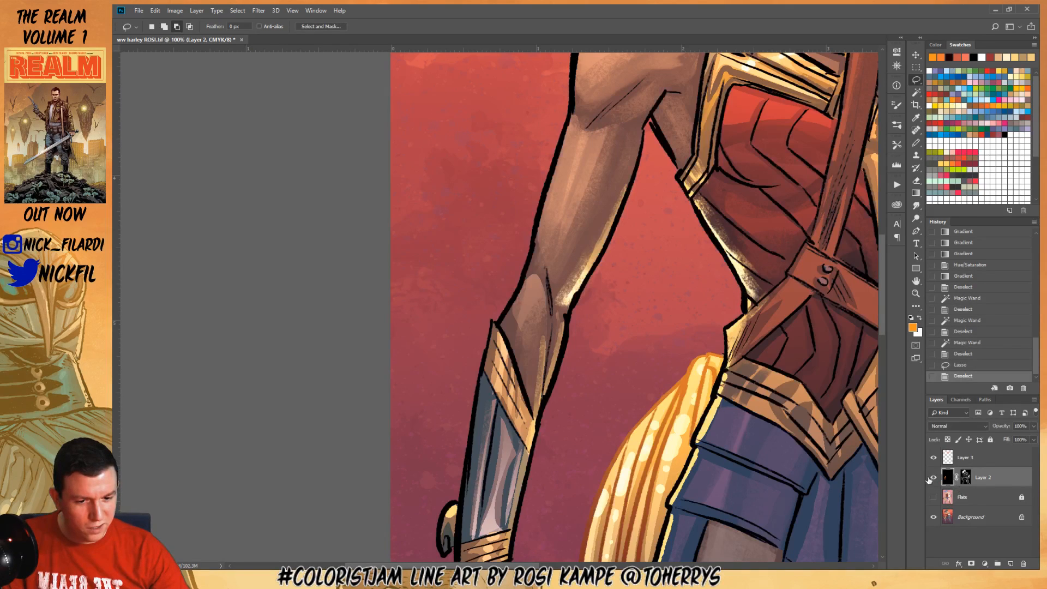
Try an orange radial glow over the golden lasso on Layer 3 and undo it
left_click(976, 460)
key("g")
left_click_drag(686, 408, 671, 407)
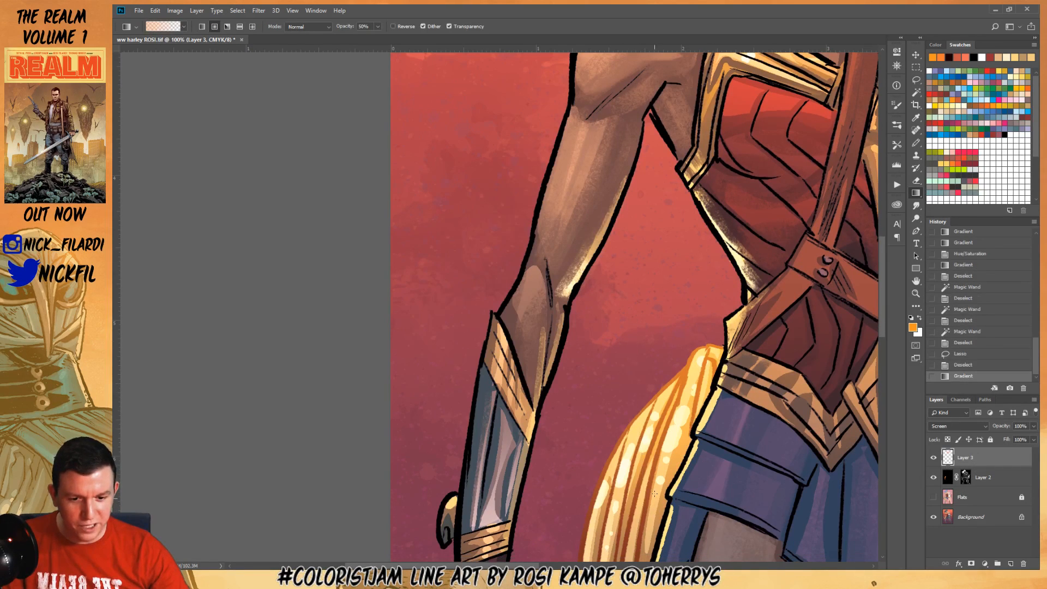
key("z")
scroll(674, 377, "down", 3)
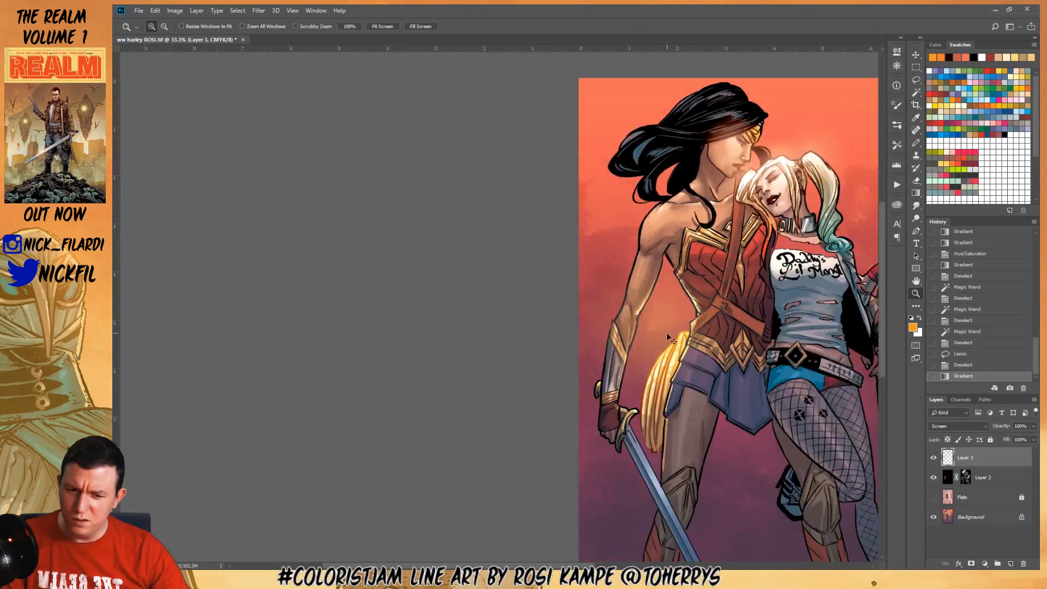
key("ctrl+z")
Reset to the default colors, try black gradients on Layer 3 near the golden lasso and the dark-haired woman's chest, and undo them
key("d")
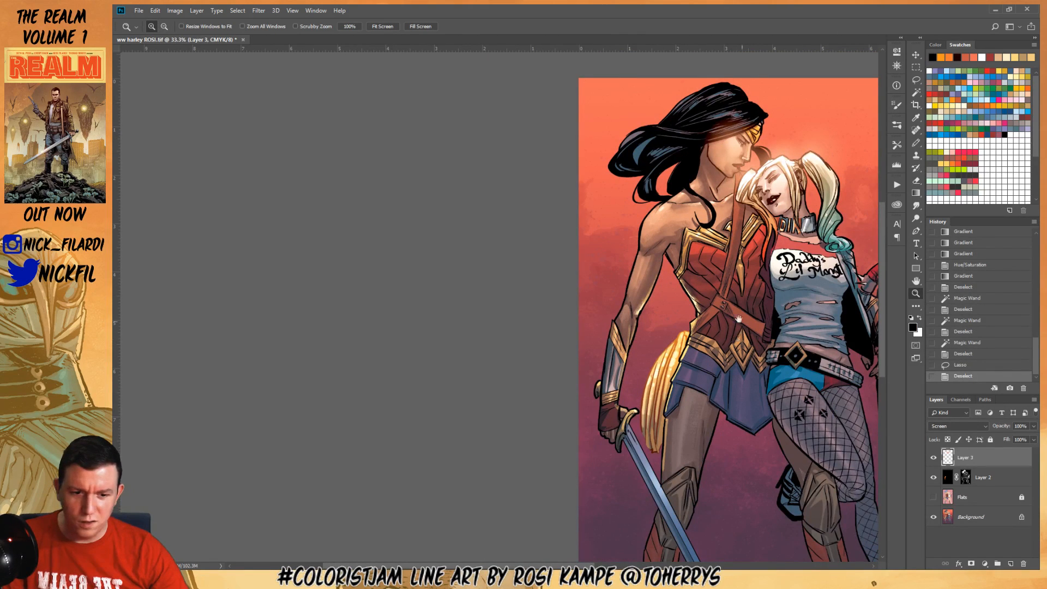
scroll(670, 347, "down", 2)
key("f")
key("f")
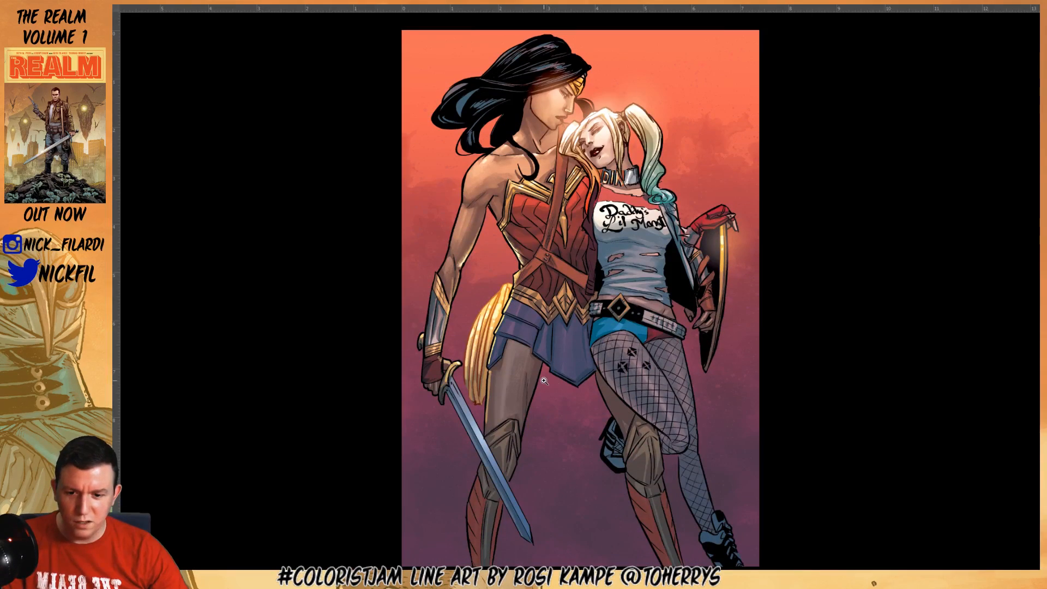
key("g")
left_click_drag(490, 305, 505, 209)
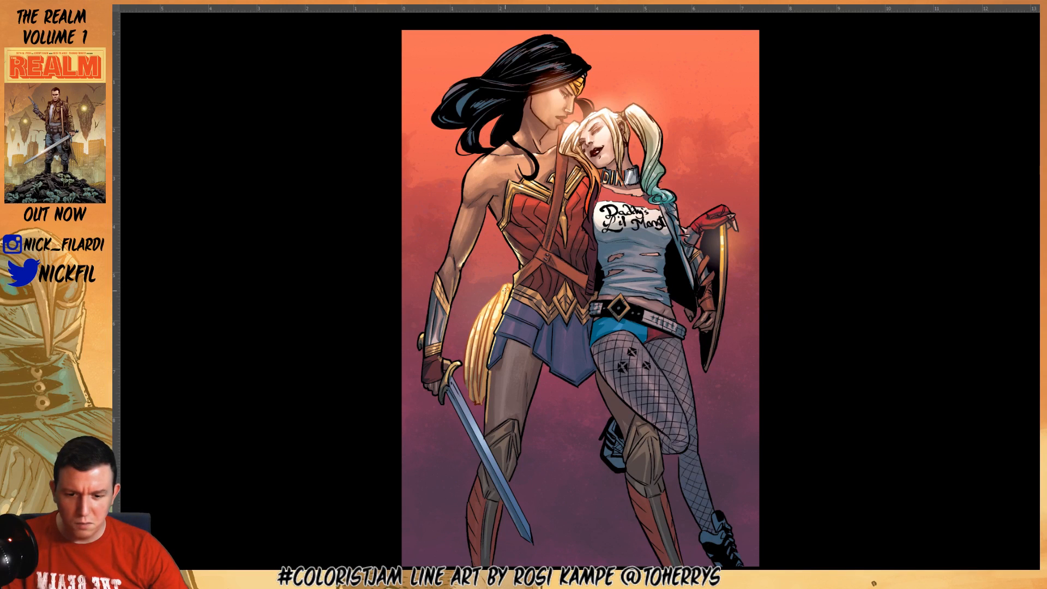
key("ctrl+z")
key("f")
mouse_move(530, 326)
left_mouse_down()
mouse_move(735, 342)
mouse_move(642, 360)
left_mouse_up()
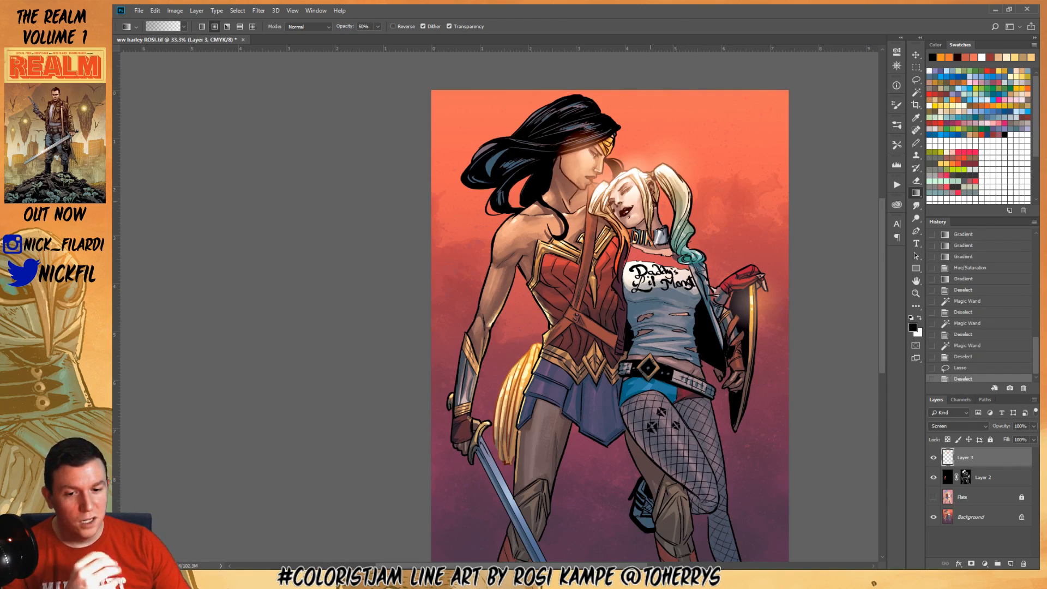
left_click(551, 247, "ctrl")
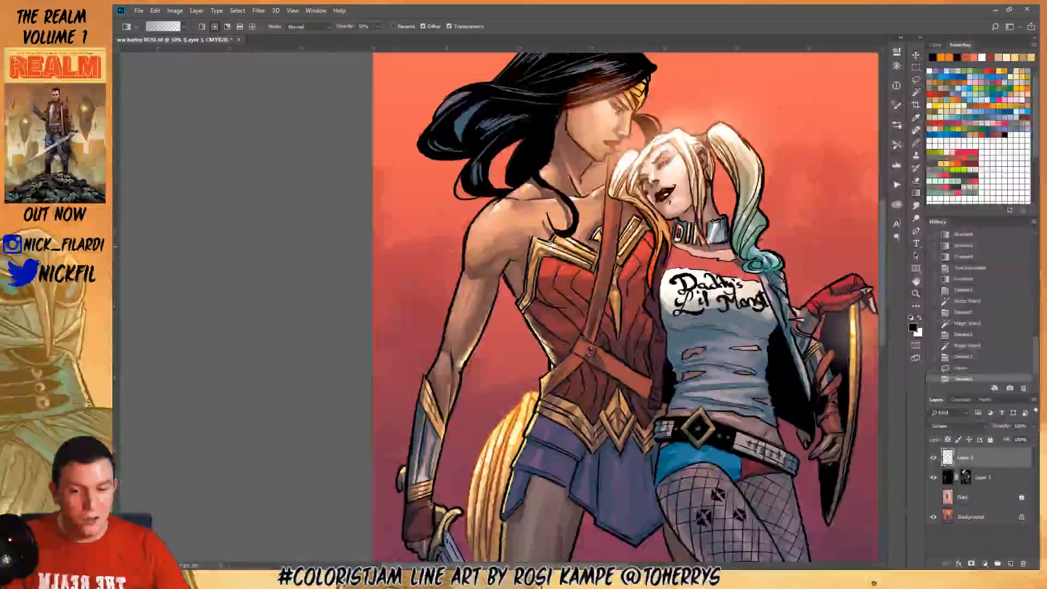
left_click_drag(551, 247, 558, 231)
key("ctrl+z")
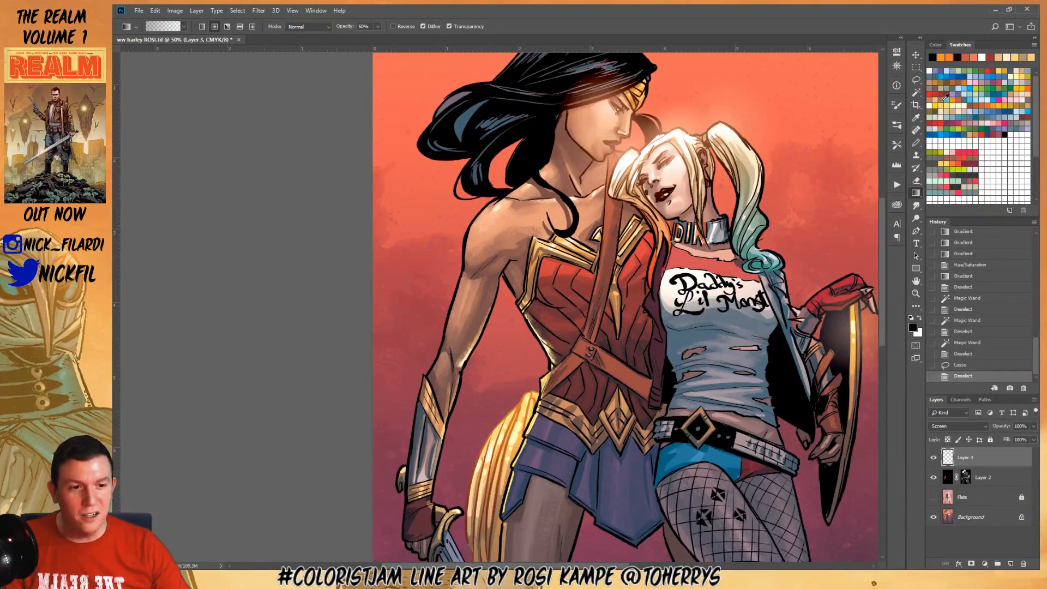
Pick an orange swatch and add radial glows over the gold upper edge of the dark-haired woman's breastplate
left_click(944, 105)
left_click_drag(572, 239, 575, 200)
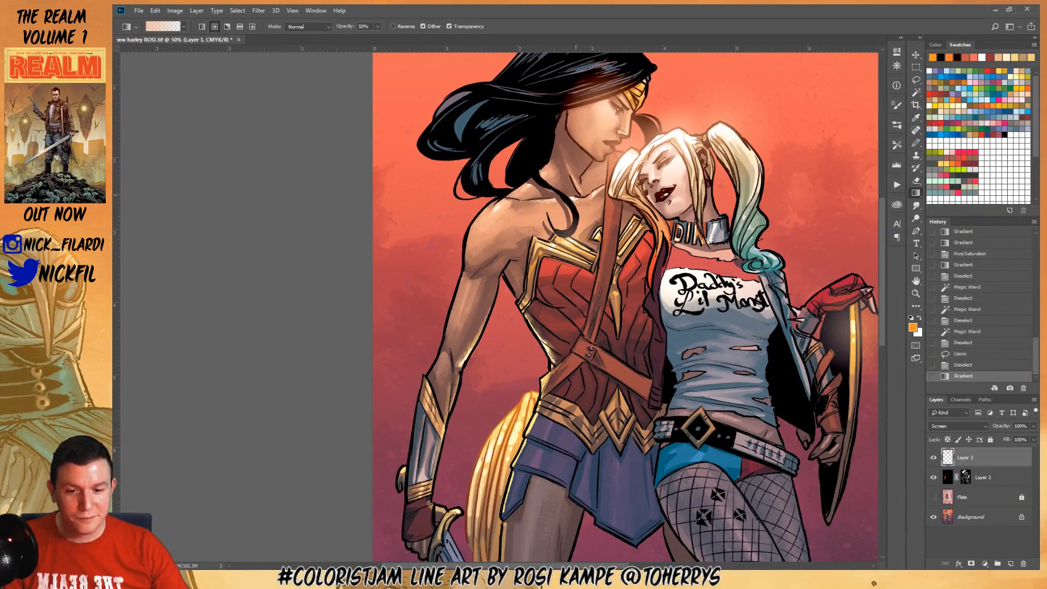
left_click_drag(571, 241, 648, 217)
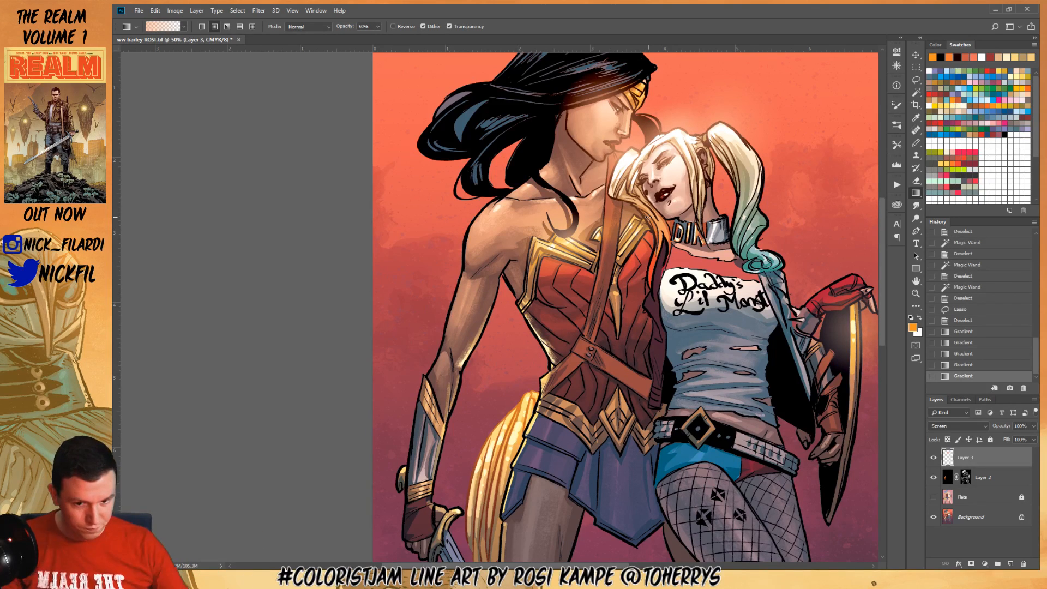
Add an orange radial glow over the golden lasso on the Screen layer and check it against the whole figure
mouse_move(499, 403)
left_mouse_down()
mouse_move(573, 286)
mouse_move(577, 221)
left_mouse_up()
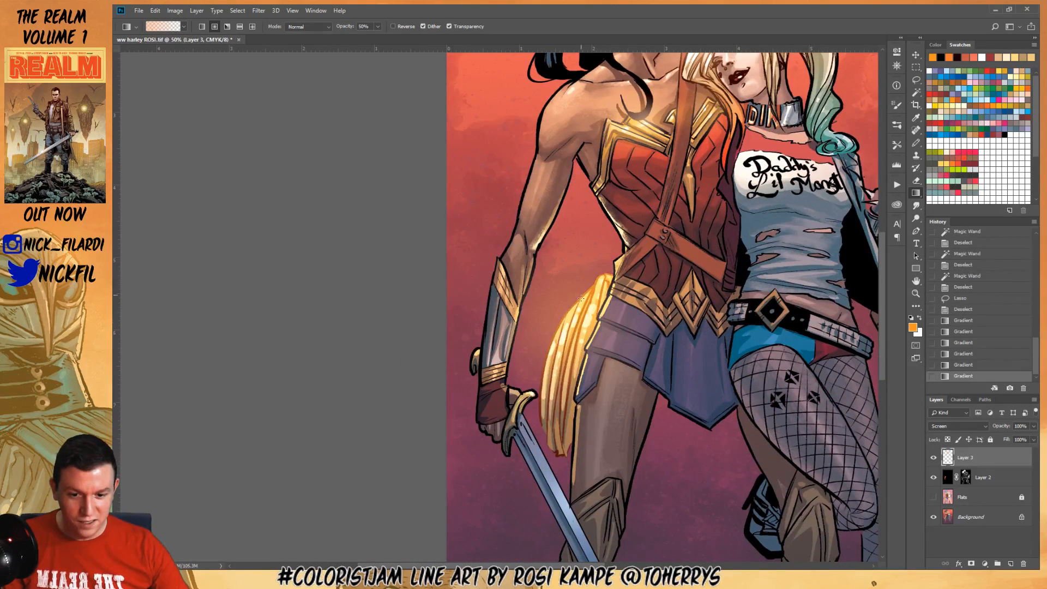
left_click_drag(580, 320, 653, 325)
key("z")
left_click(637, 252, "alt")
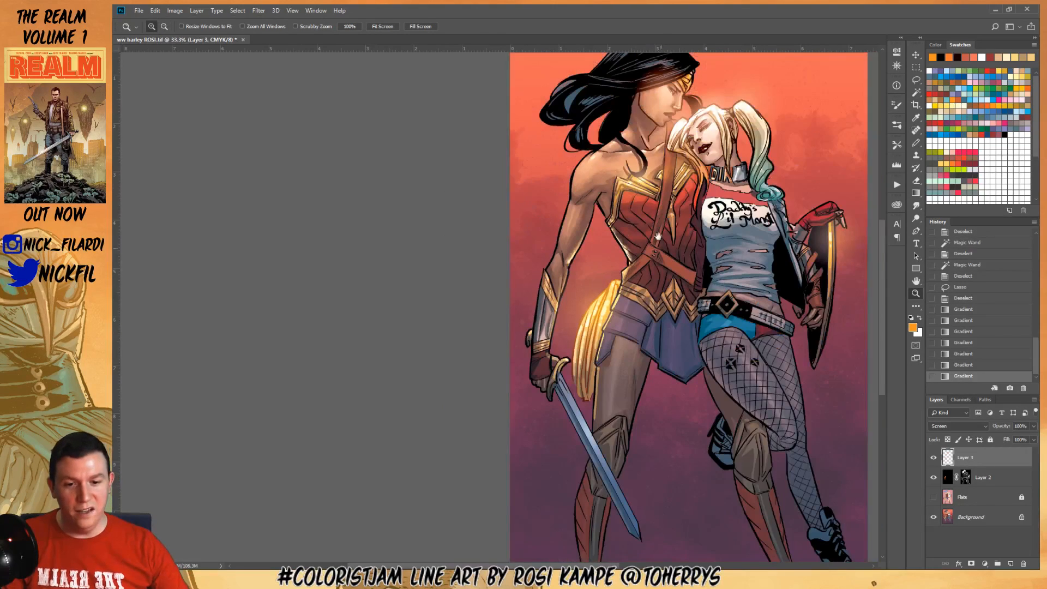
left_click_drag(639, 252, 664, 350)
Add an orange glow beside the dark-haired woman's forearm and, with gradient opacity at 30%, one on the sword blade
key("g")
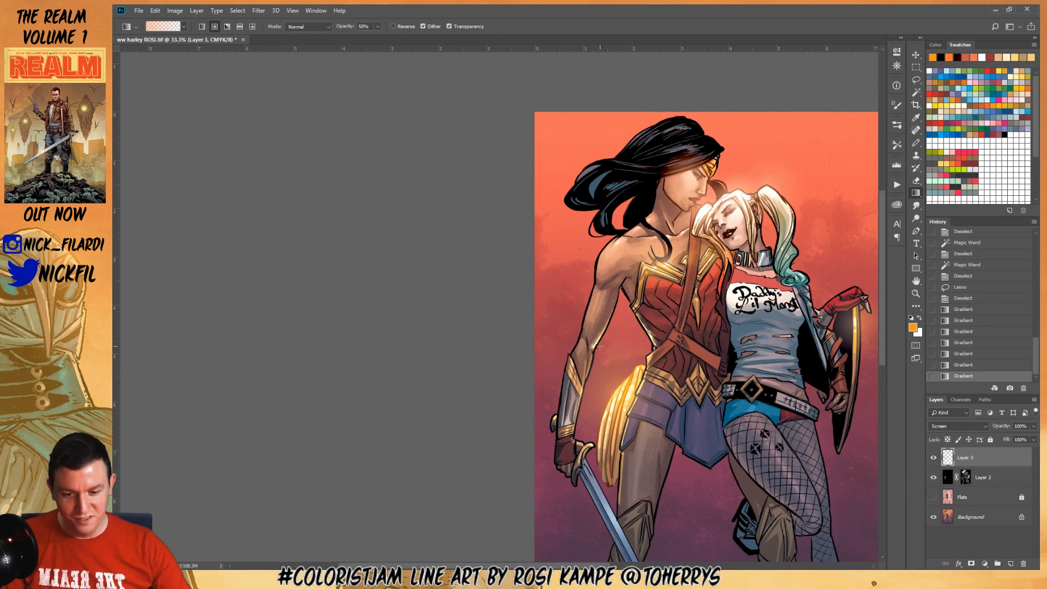
left_click_drag(595, 345, 597, 309)
key("3")
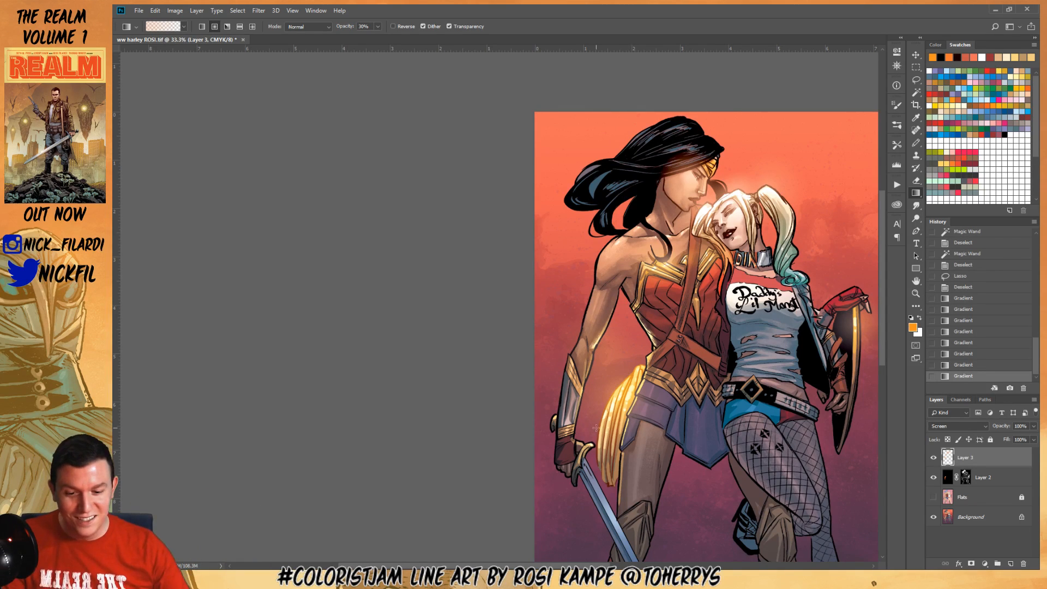
scroll(596, 428, "down", 2)
left_click_drag(596, 441, 620, 487)
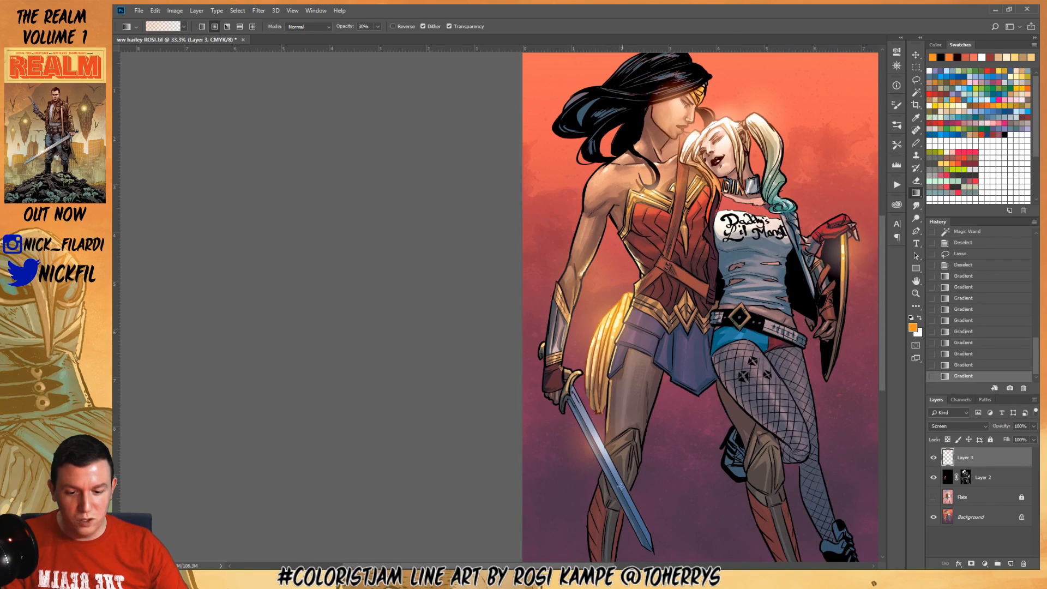
Try orange glows at 30% opacity over the dark-haired woman's shoulder and undo the last pass
scroll(643, 358, "up", 2)
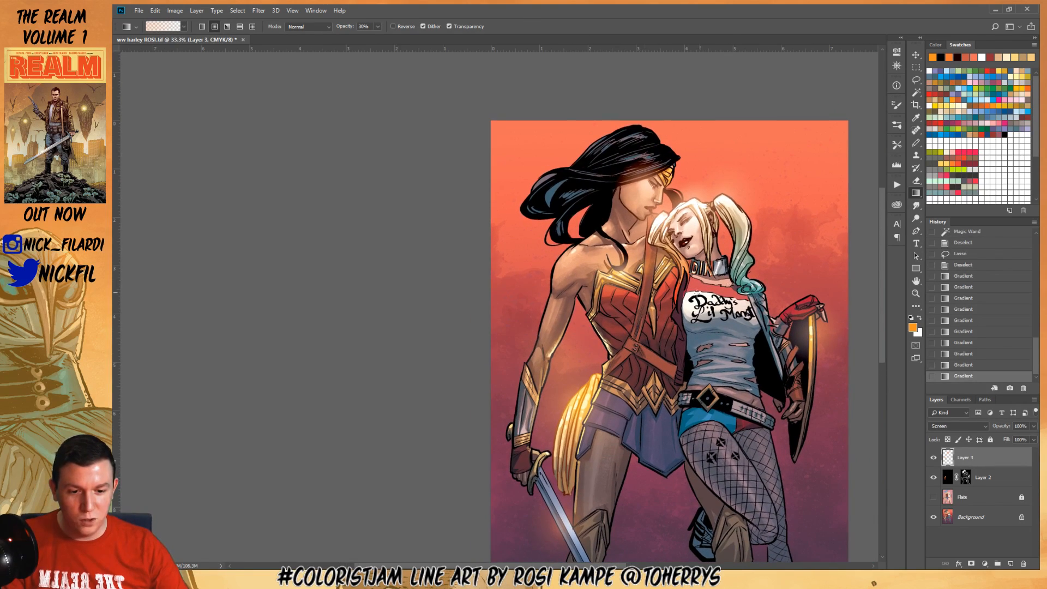
scroll(644, 349, "up", 1)
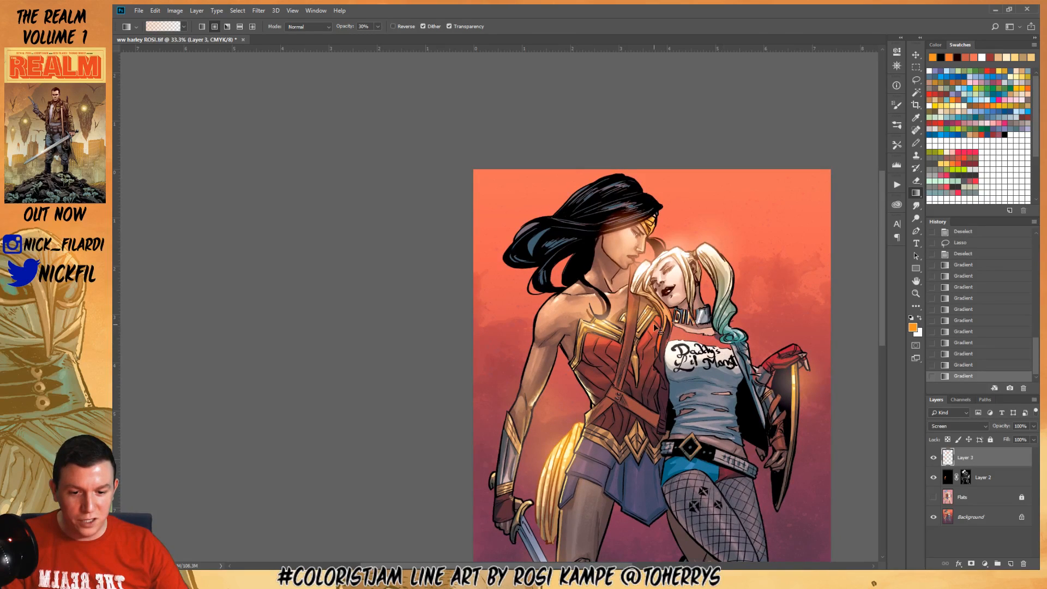
left_click_drag(560, 307, 580, 235)
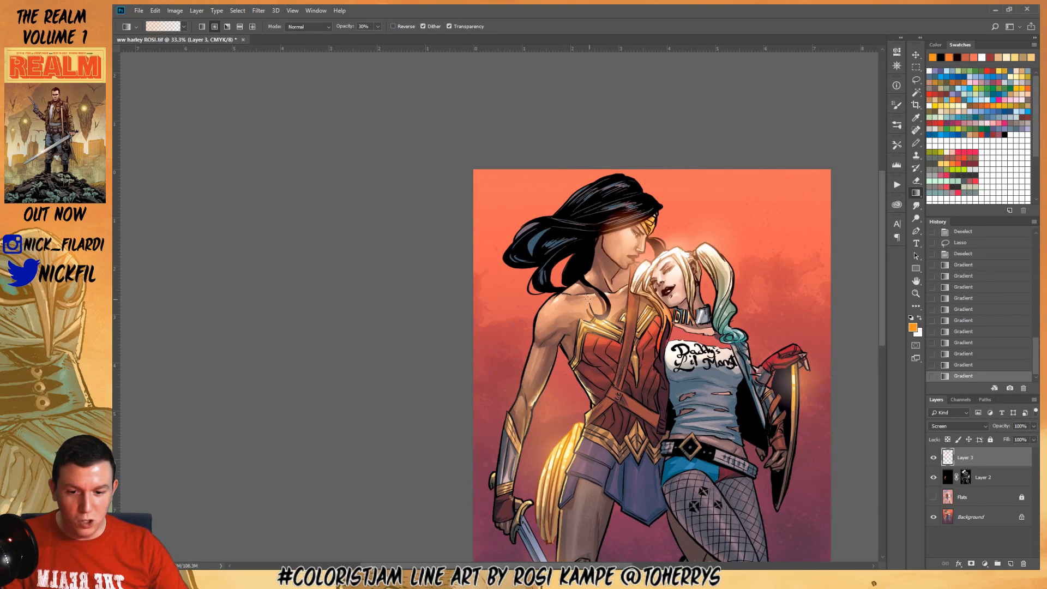
left_click_drag(555, 296, 584, 281)
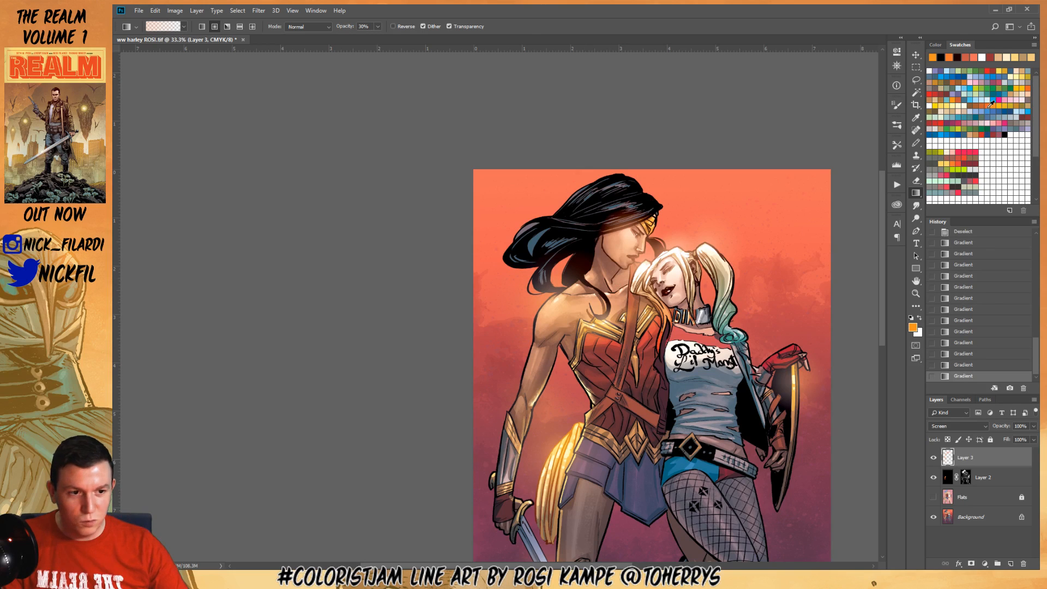
key("ctrl+z")
Pick a red swatch, step back in history to before the orange shoulder glows, and add a red radial glow on the shoulder
left_click(930, 94)
left_click(970, 354)
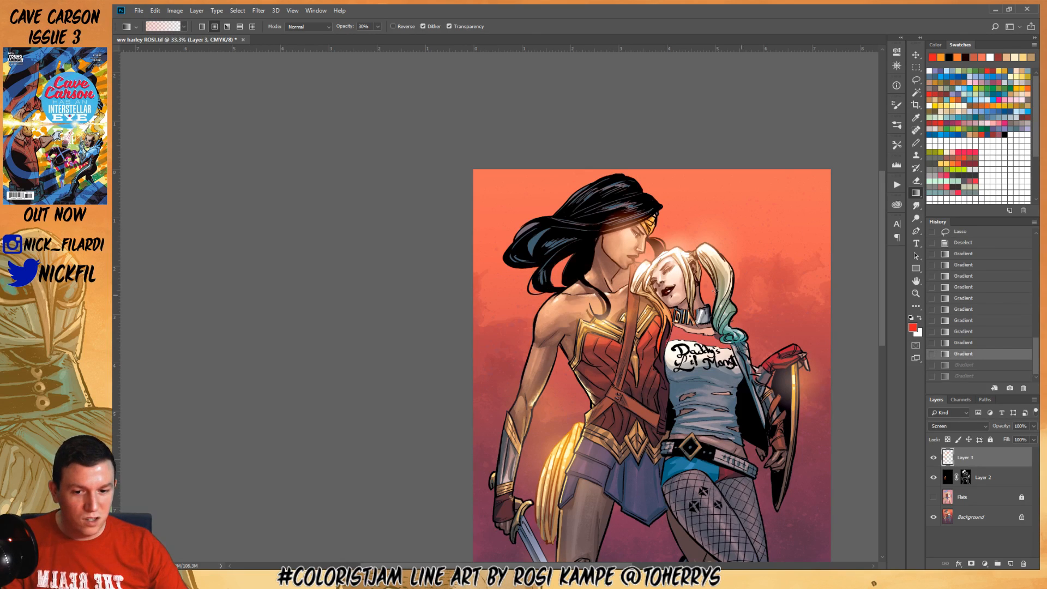
left_click_drag(559, 301, 634, 278)
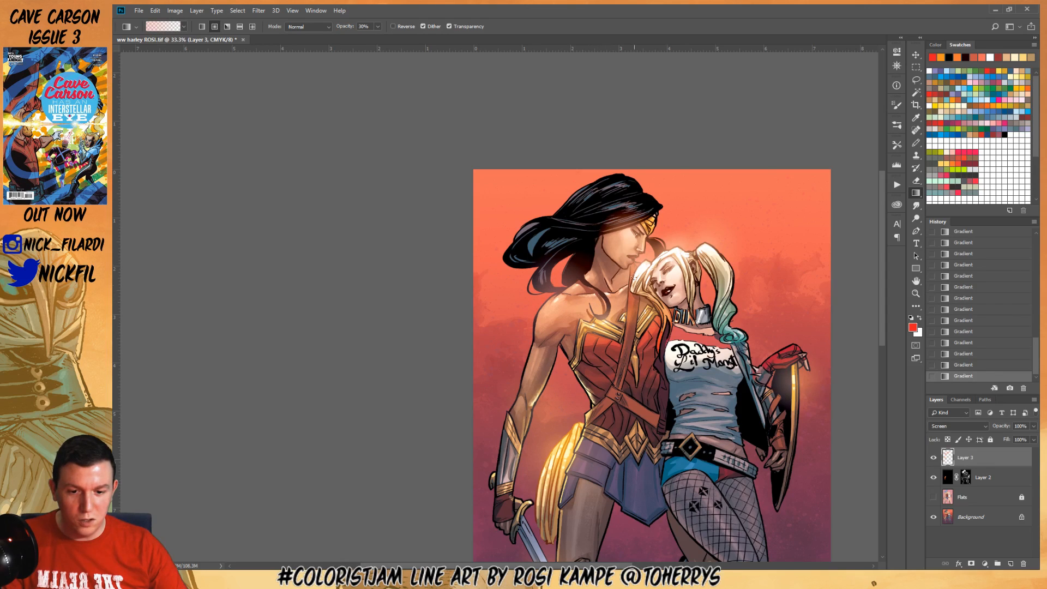
Set the gradient opacity to 50%, pick an orange swatch, and add a smaller glow on the shoulder after undoing a wider one
left_click(953, 104)
key("5")
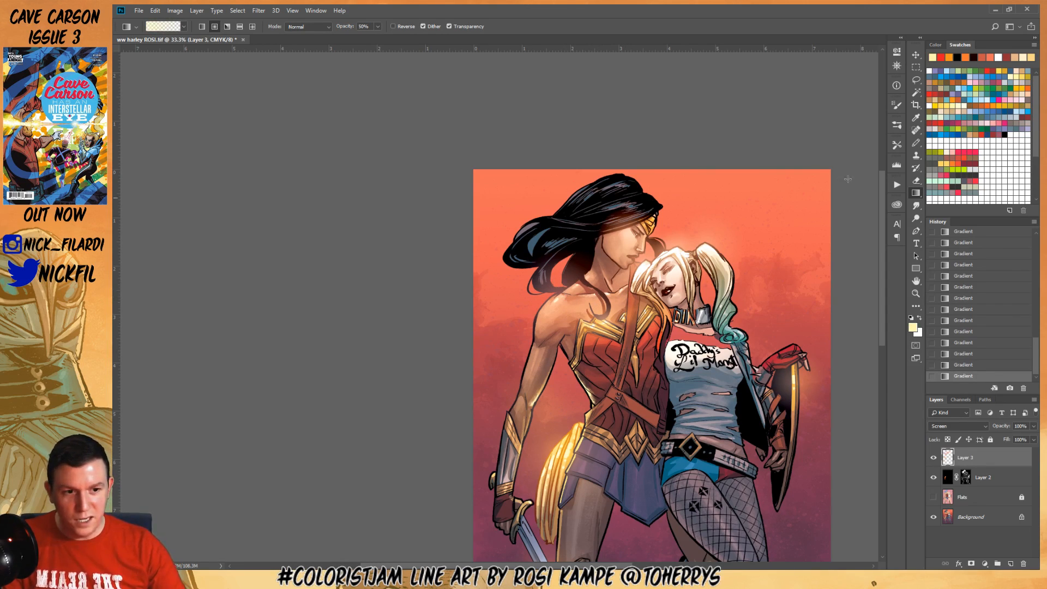
left_click(954, 96)
right_click(567, 305)
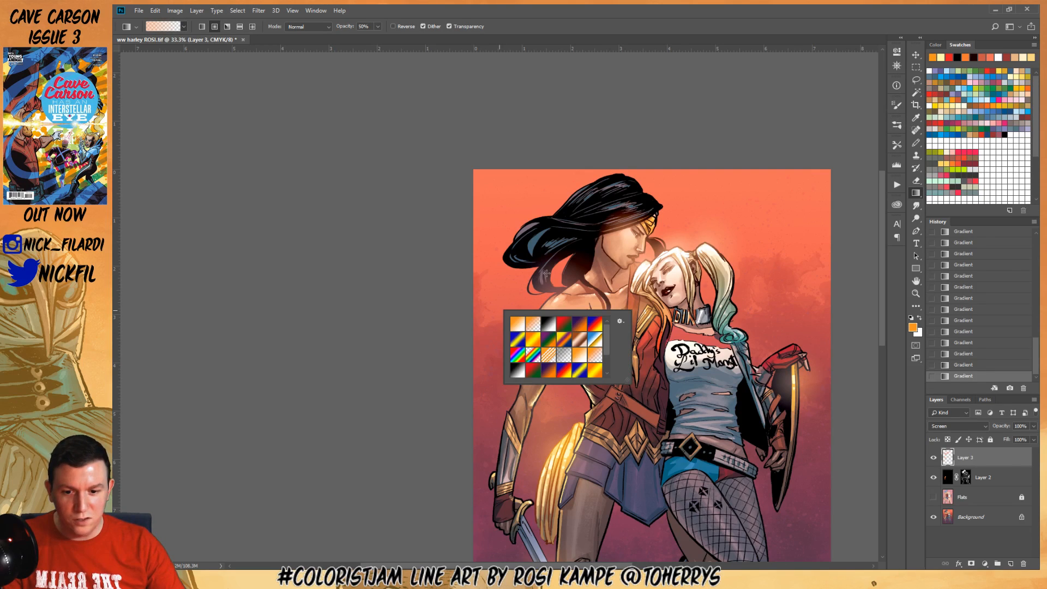
key("Escape")
left_click_drag(560, 304, 582, 255)
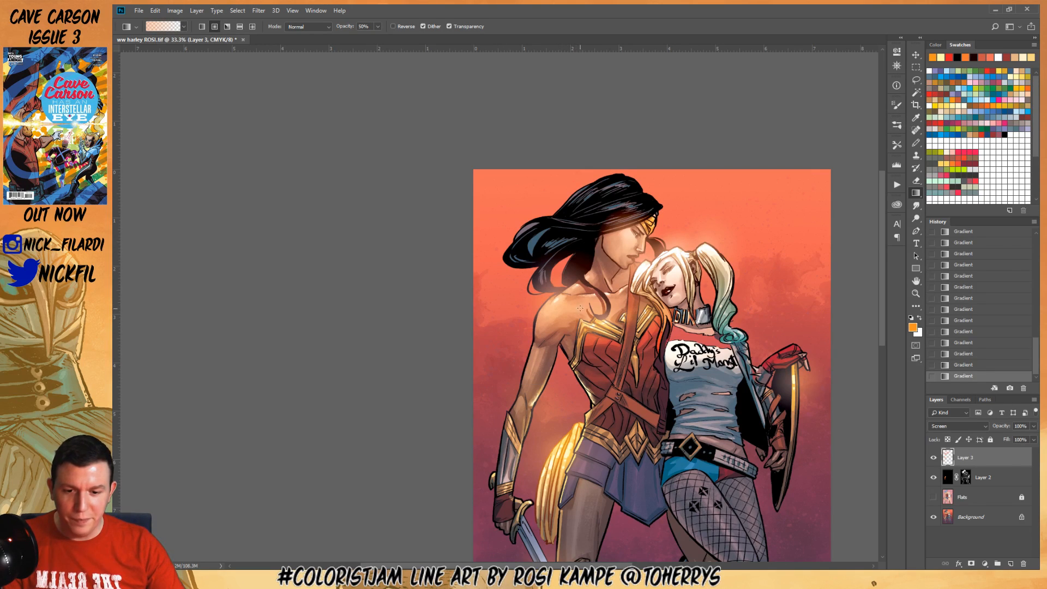
key("ctrl+z")
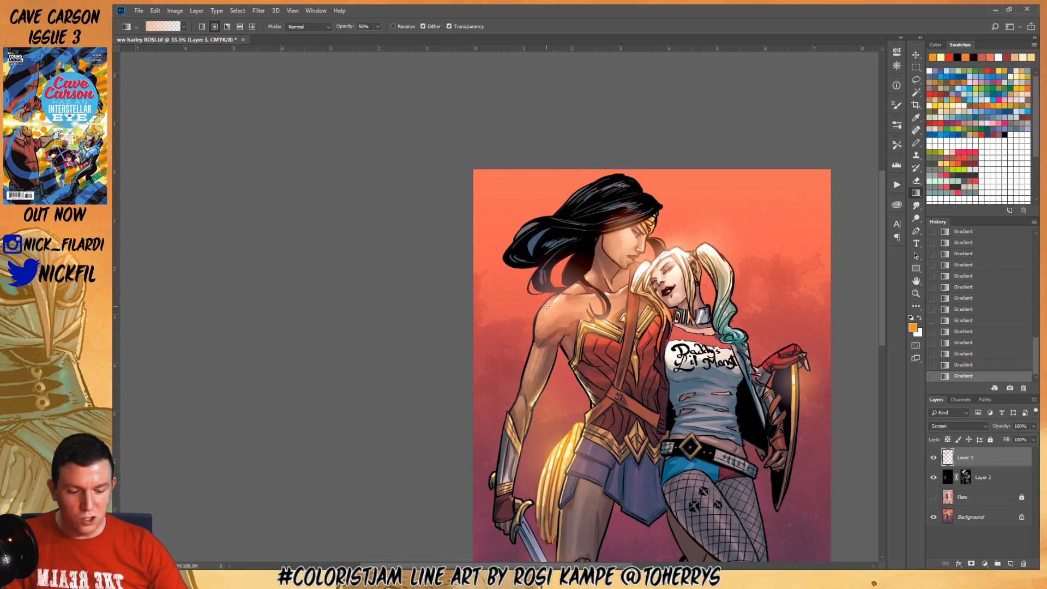
left_click_drag(555, 307, 573, 273)
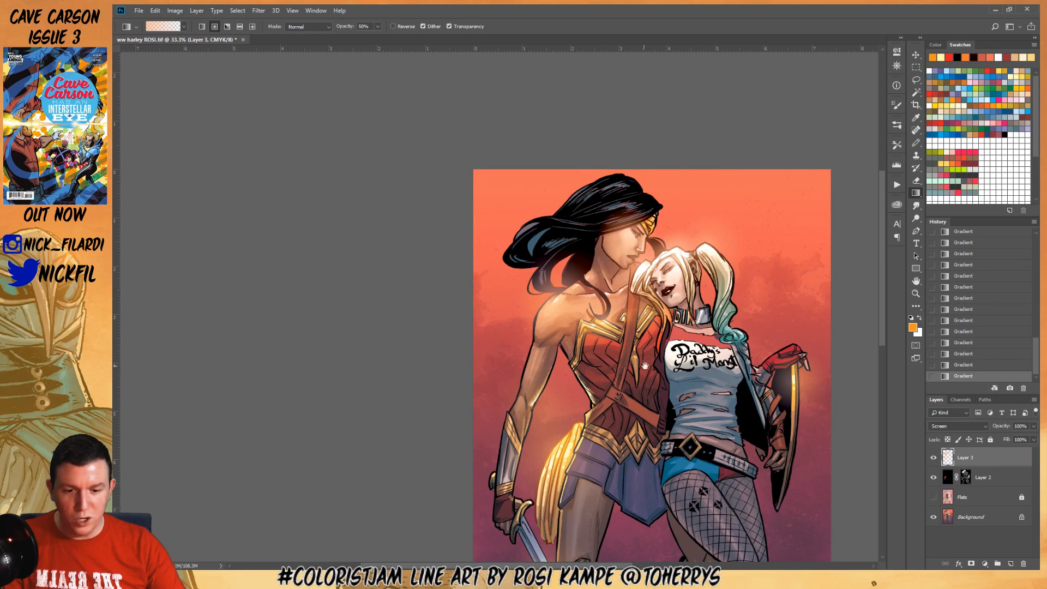
Examine the glows across both heroines, from the full illustration down to the faces and armor
left_click_drag(645, 366, 689, 305)
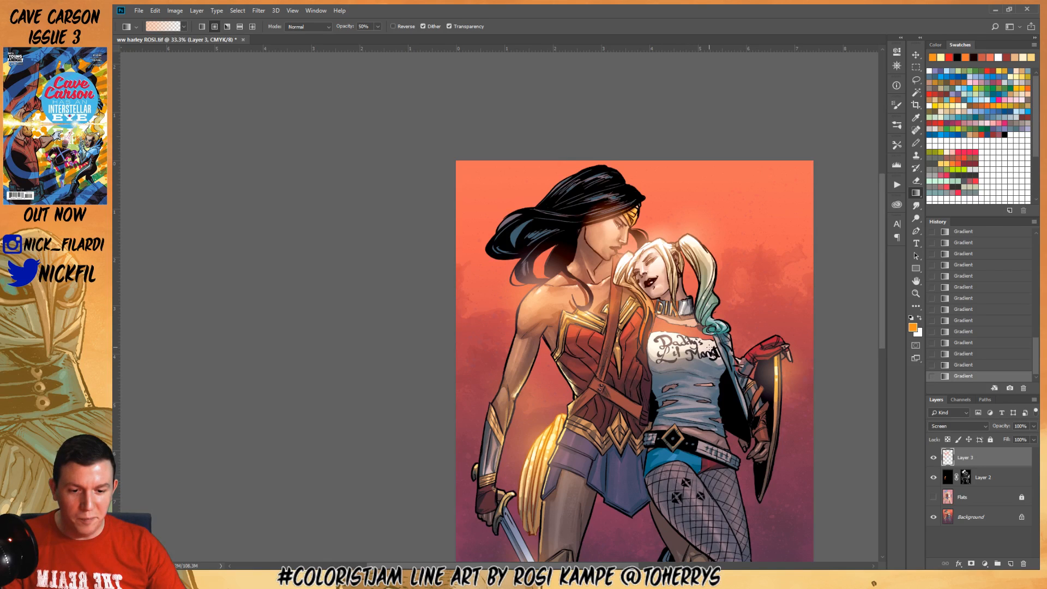
left_click_drag(709, 348, 738, 377)
key("z")
left_click(684, 344, "alt")
left_click(686, 344, "alt")
left_click_drag(713, 447, 645, 350)
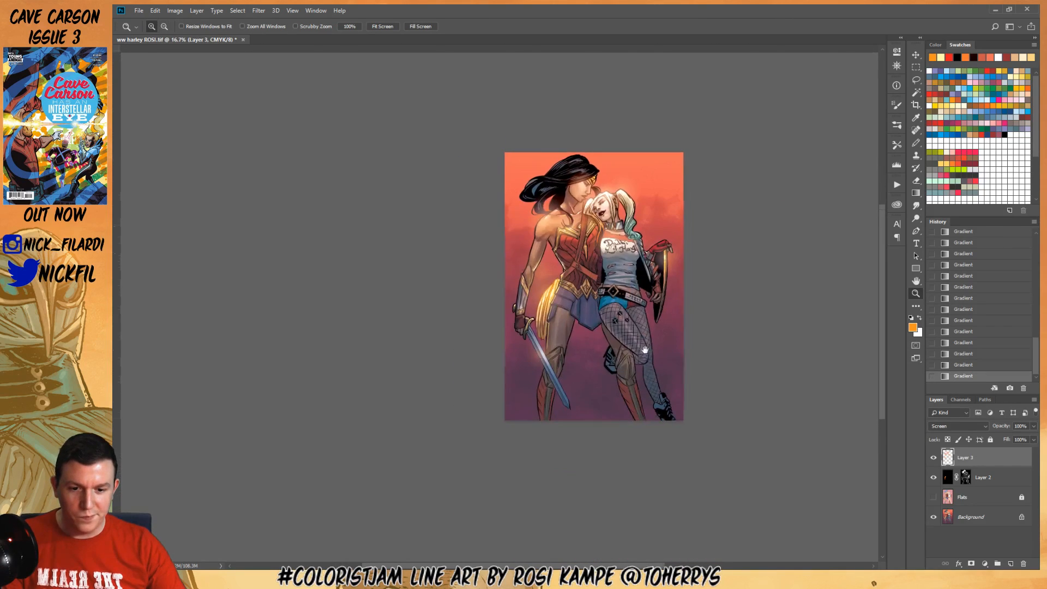
left_click(615, 283)
left_click(614, 283)
left_click_drag(490, 236, 615, 309)
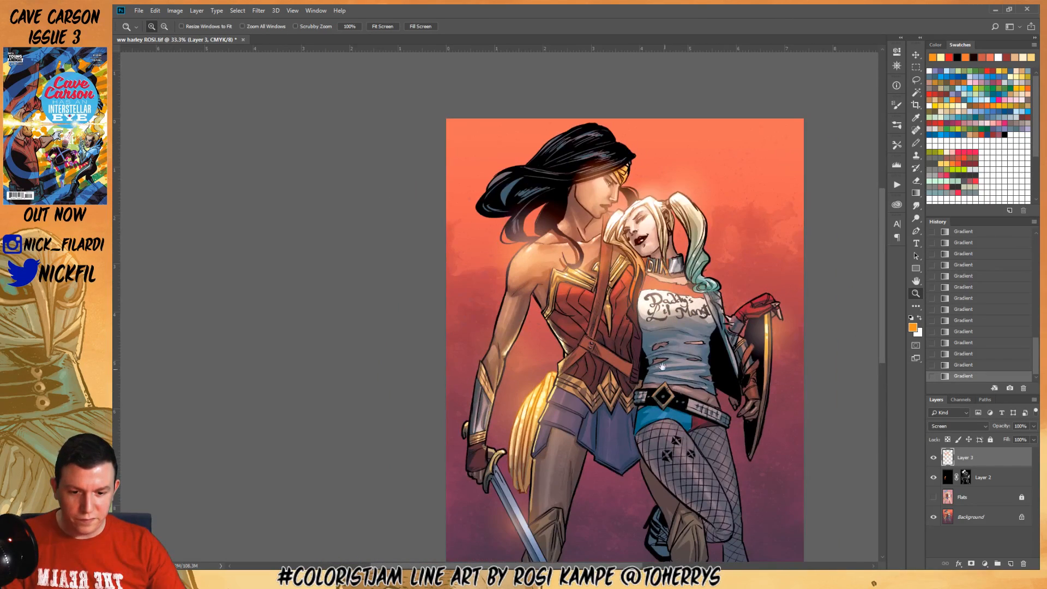
left_click(646, 290)
left_click_drag(699, 419, 701, 449)
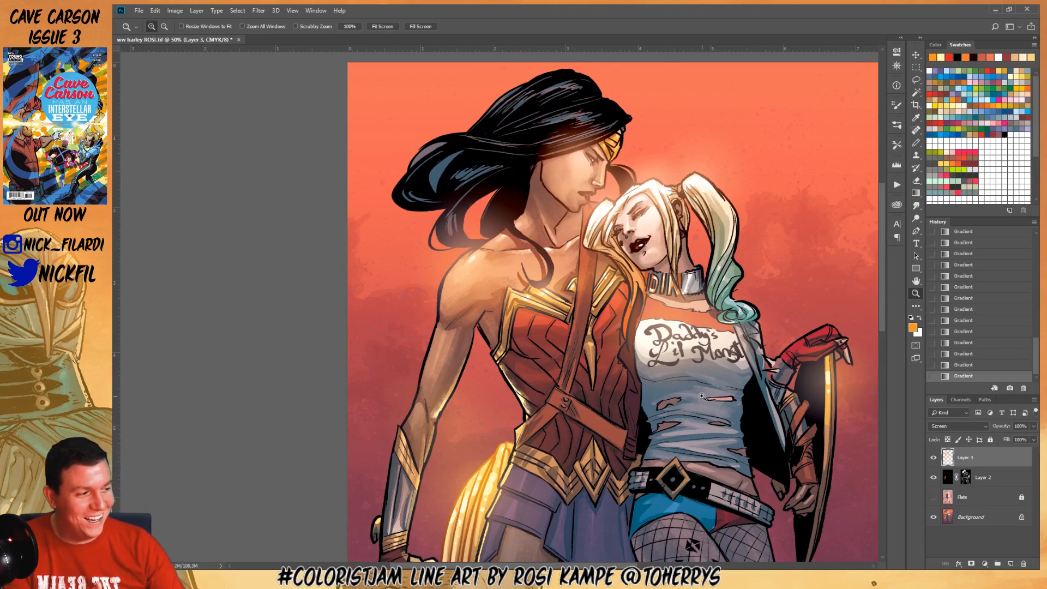
left_click_drag(638, 257, 632, 352)
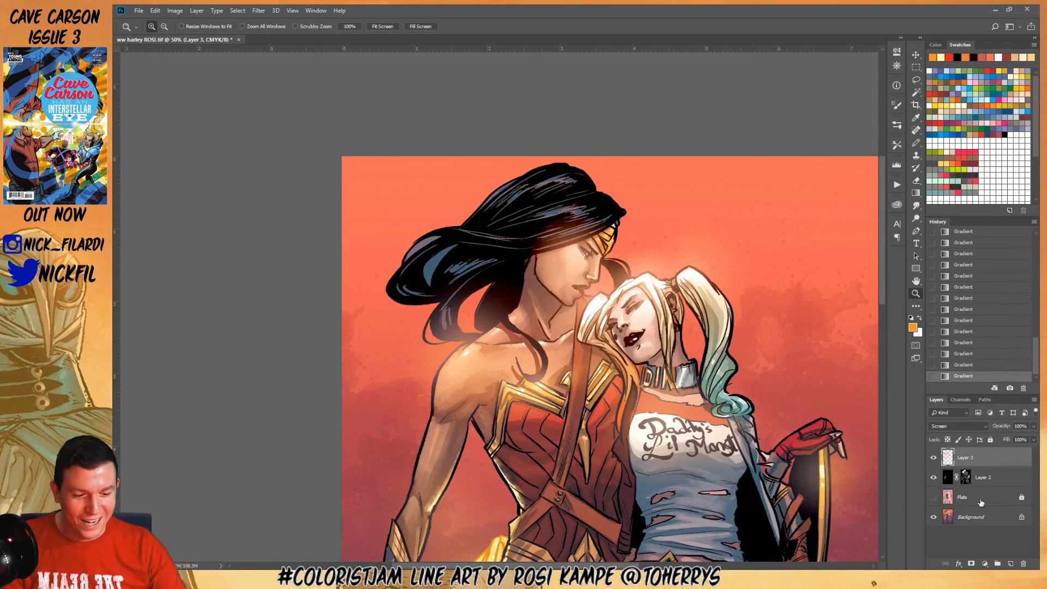
Pick a black swatch and fill the large black area of Layer 2, selected with the Magic Wand
left_click(1002, 479)
left_click(912, 329)
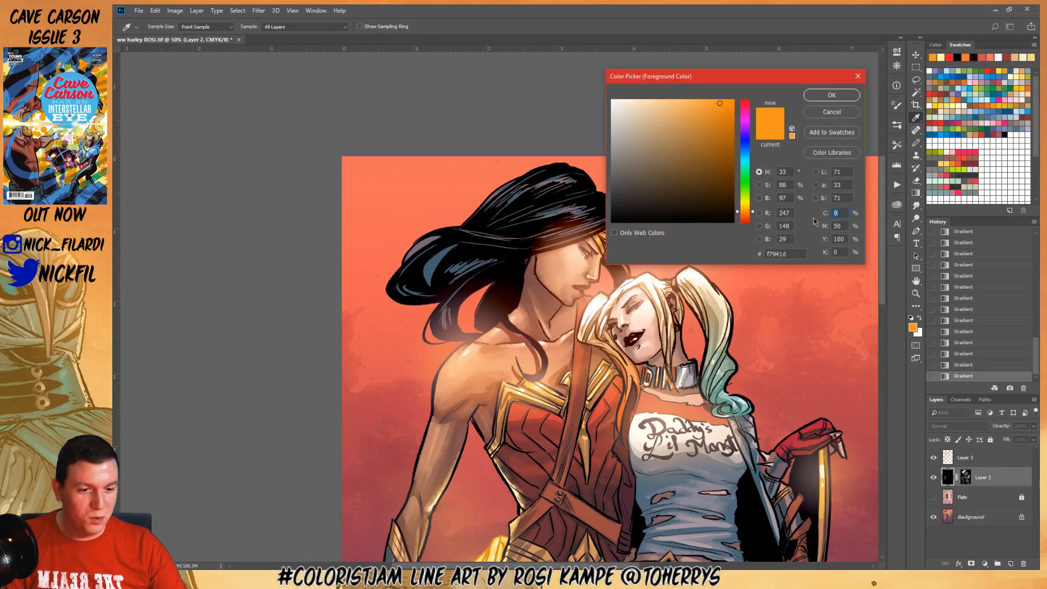
left_click(842, 116)
scroll(998, 157, "down", 4)
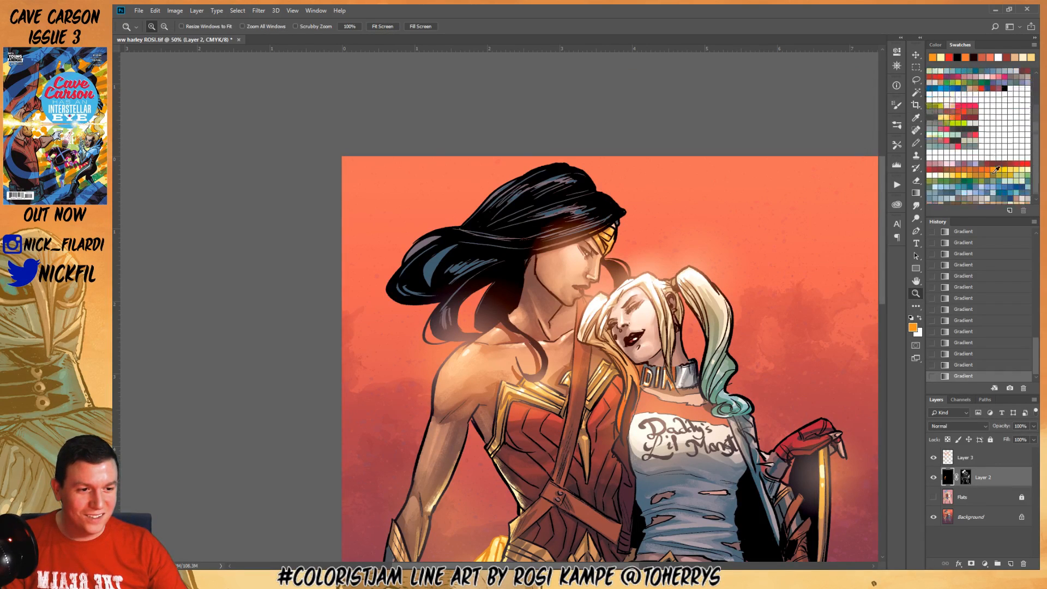
left_click(964, 201)
key("w")
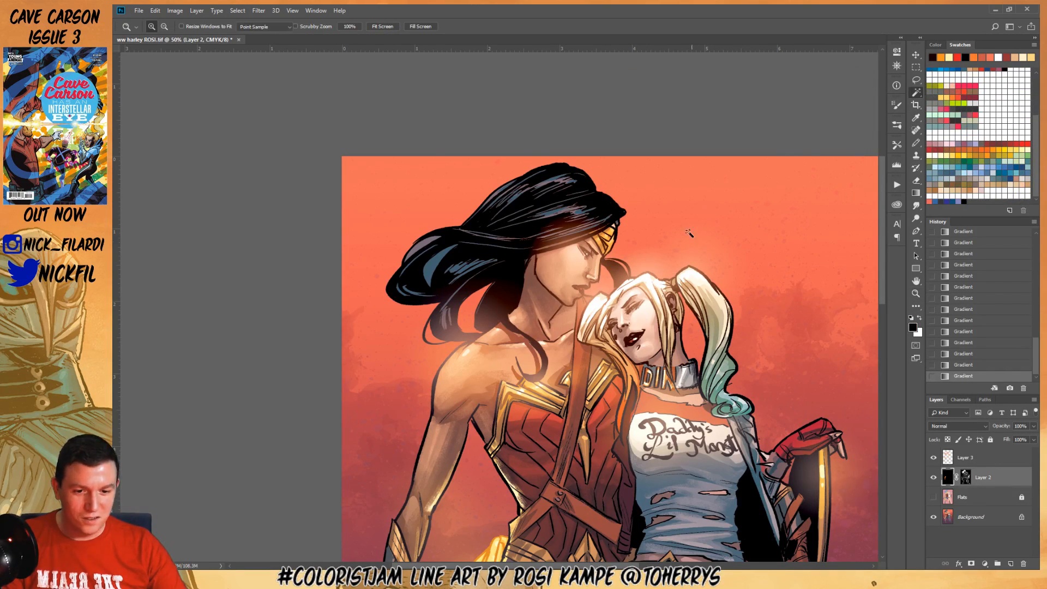
left_click(676, 240)
key("alt+BackSpace")
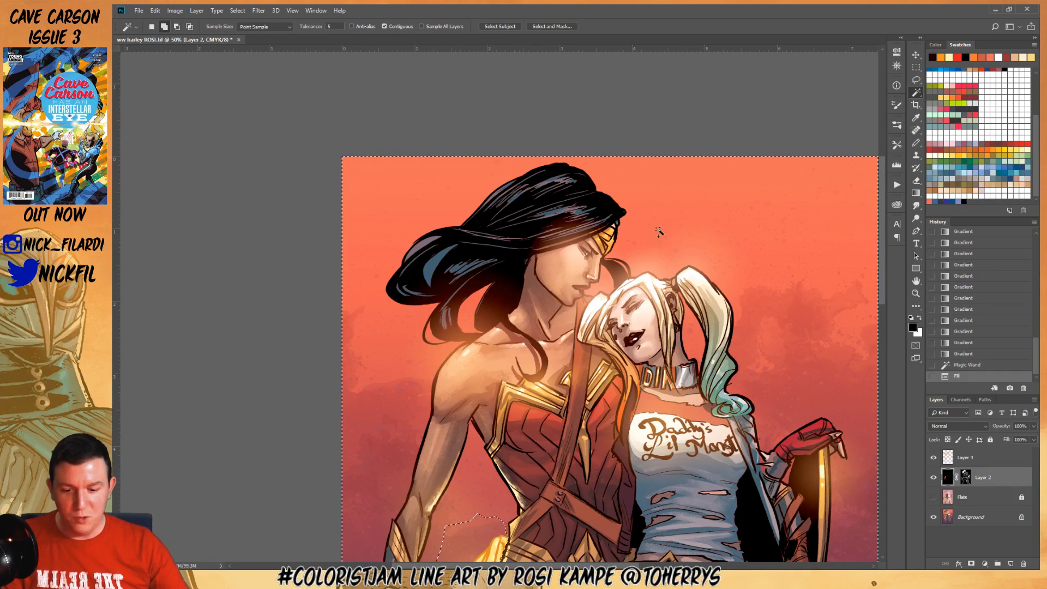
Hide the selection edges and add a layer mask to Layer 3 from the active selection
key("z")
left_click(611, 293, "alt")
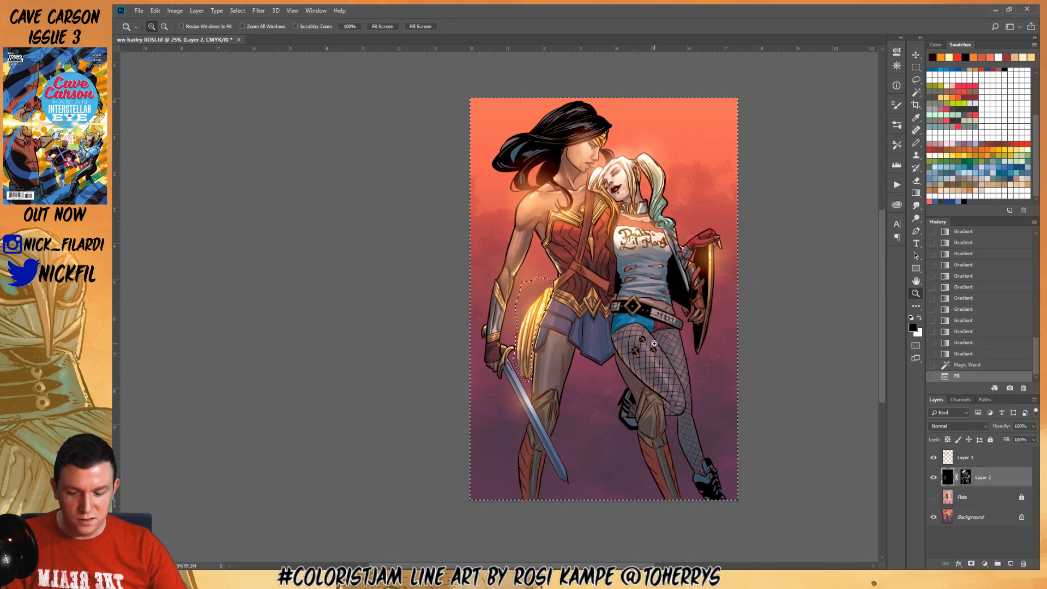
key("ctrl+h")
left_click_drag(605, 228, 597, 275)
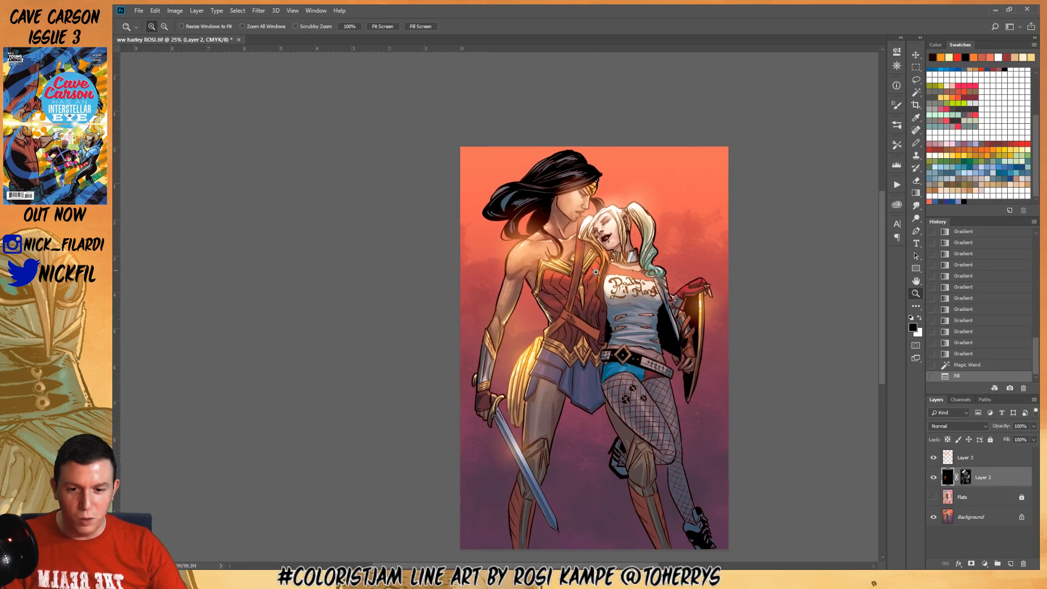
left_click(543, 236)
left_click(543, 234)
left_click(968, 458)
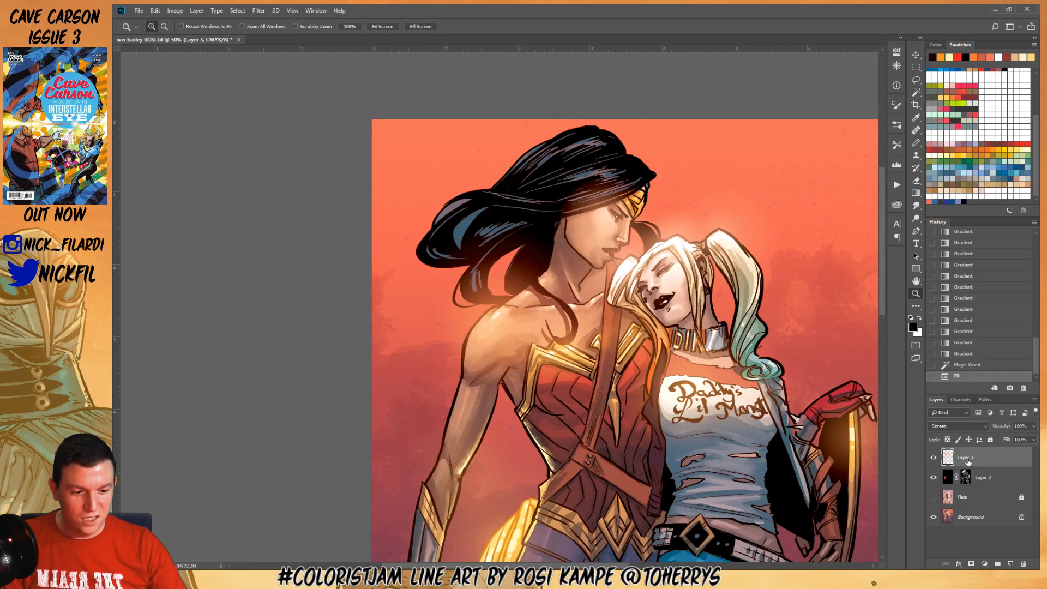
left_click(972, 564)
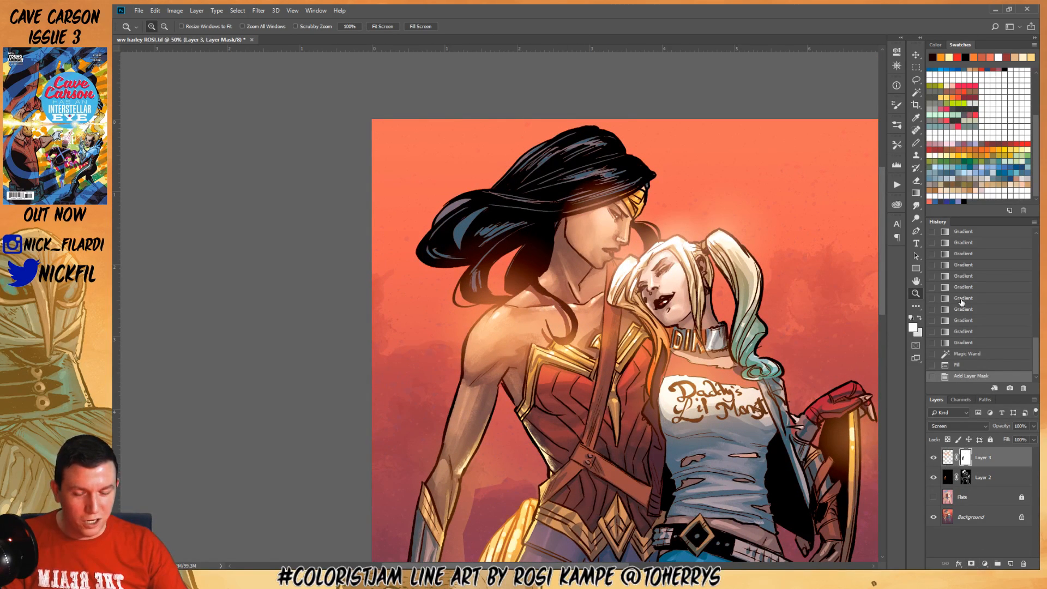
With black as foreground, fade the glows around the dark-haired woman's shoulder and hair ends using radial gradients on Layer 3's mask
left_click_drag(647, 371, 657, 336)
key("g")
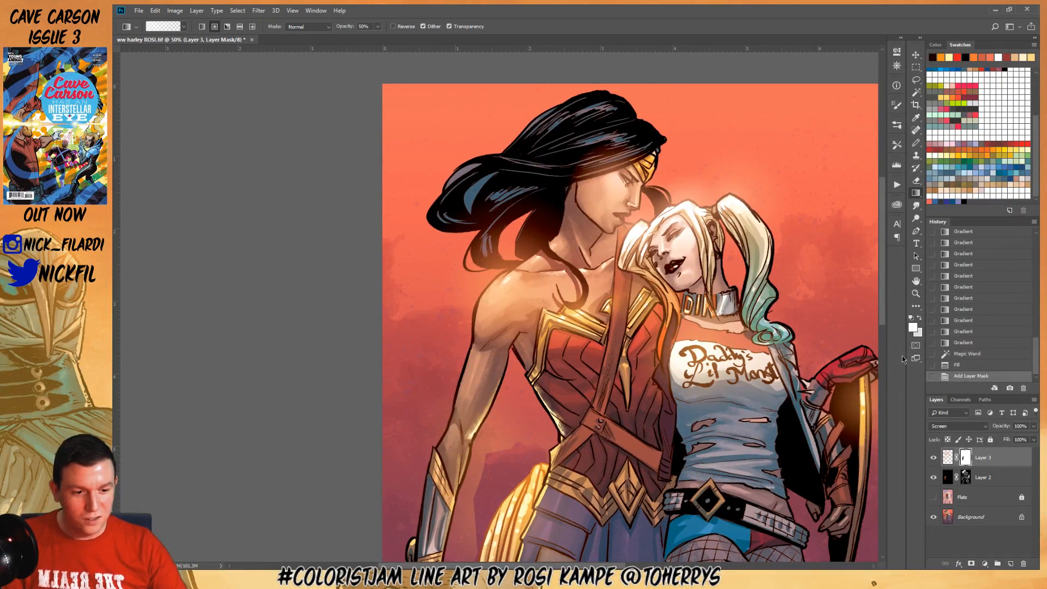
left_click(911, 318)
left_click(920, 319)
left_click_drag(477, 326, 542, 267)
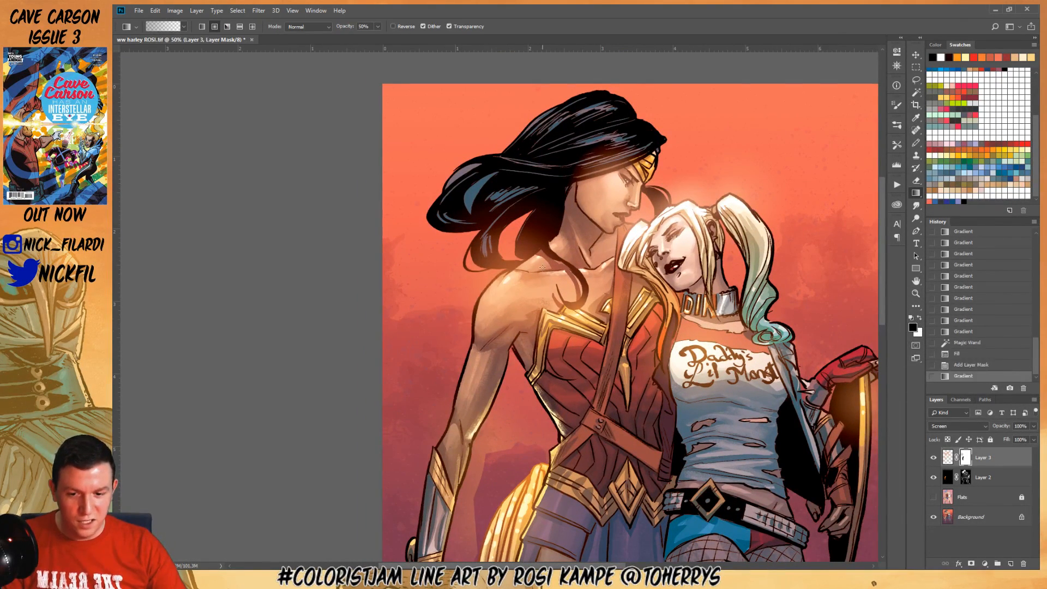
left_click_drag(474, 267, 499, 232)
mouse_move(478, 271)
left_mouse_down()
mouse_move(507, 232)
mouse_move(536, 224)
mouse_move(510, 258)
mouse_move(484, 258)
mouse_move(491, 285)
left_mouse_up()
left_click_drag(506, 238, 629, 333)
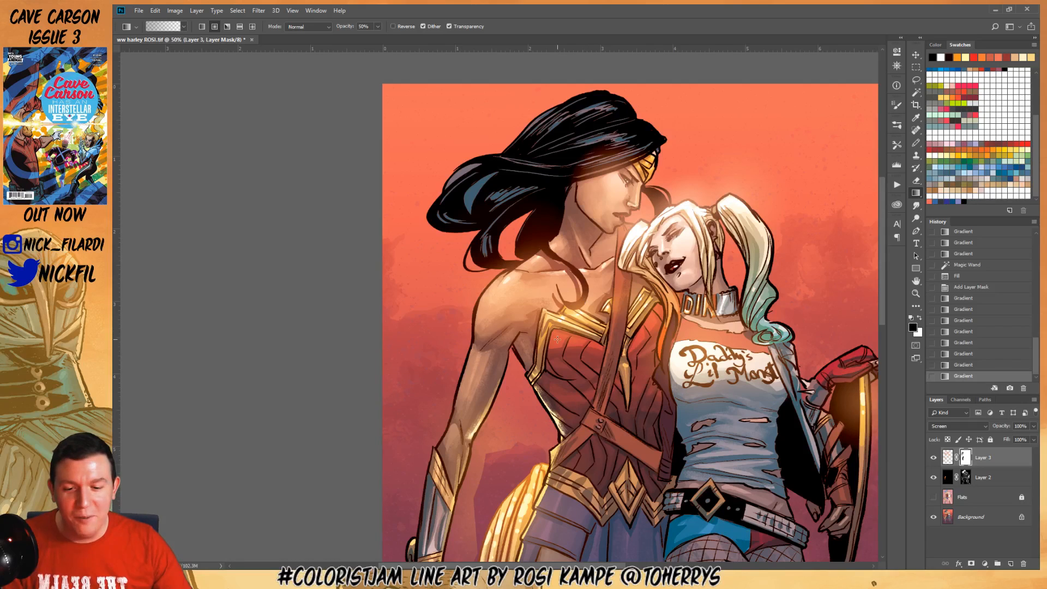
Fade the glows over the chest armor, neck and top of the dark hair with black radial gradients on Layer 3's mask
left_click_drag(567, 284, 590, 350)
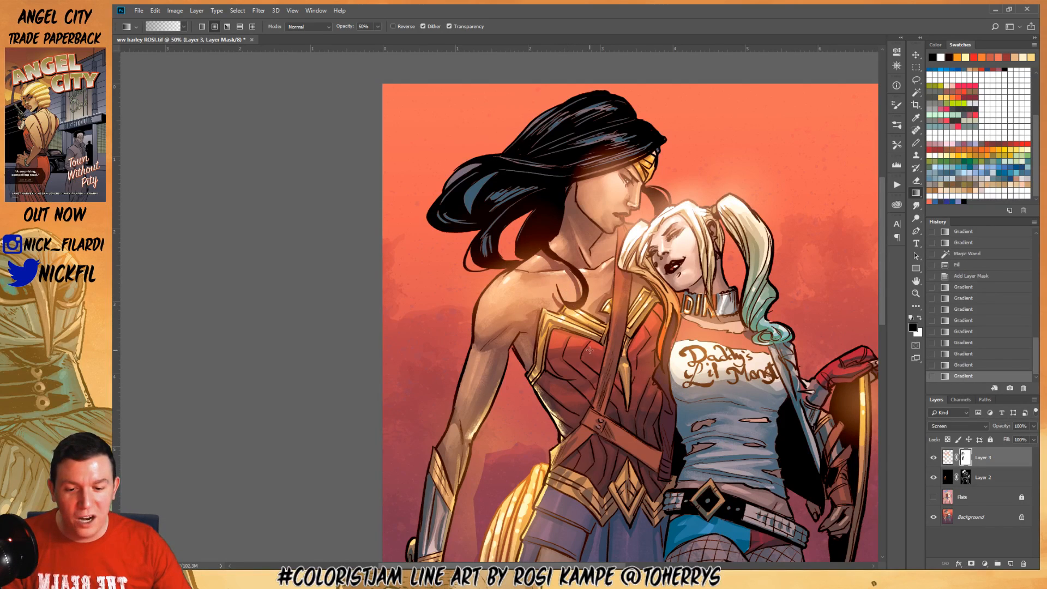
left_click_drag(579, 313, 563, 280)
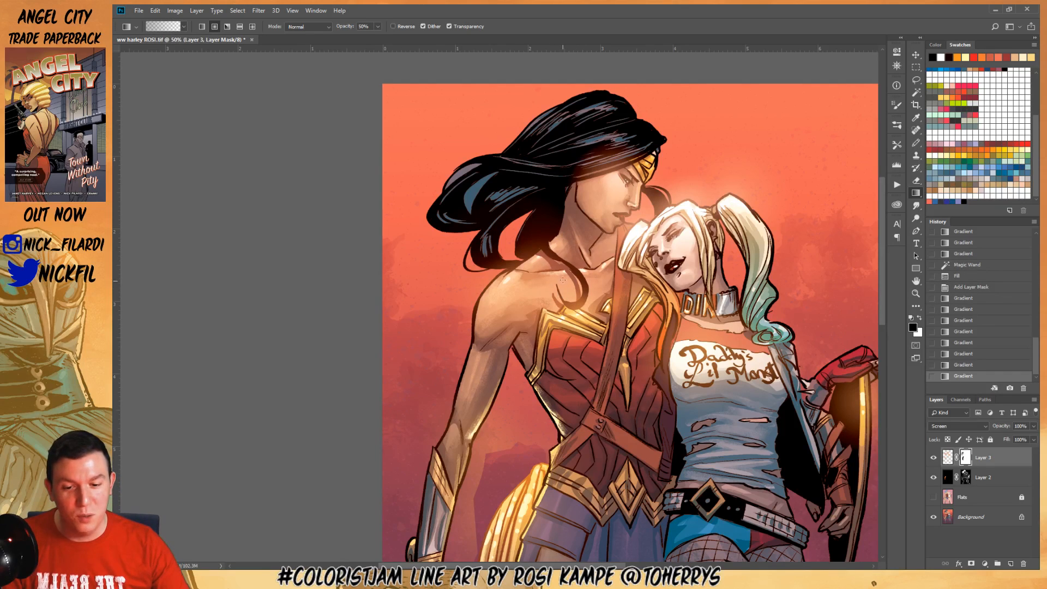
left_click_drag(577, 316, 579, 316)
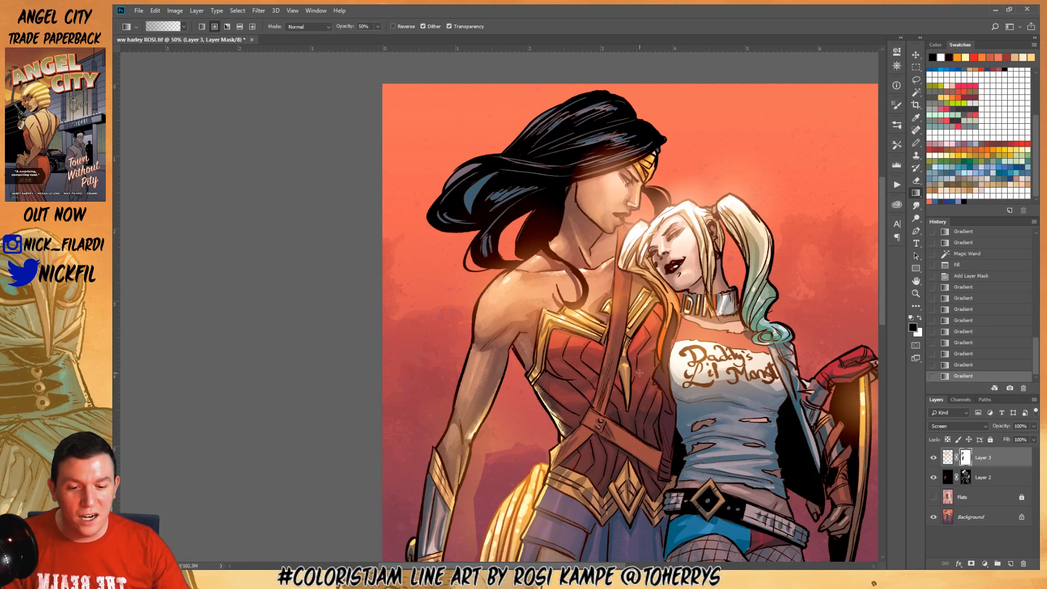
left_click_drag(643, 351, 644, 278)
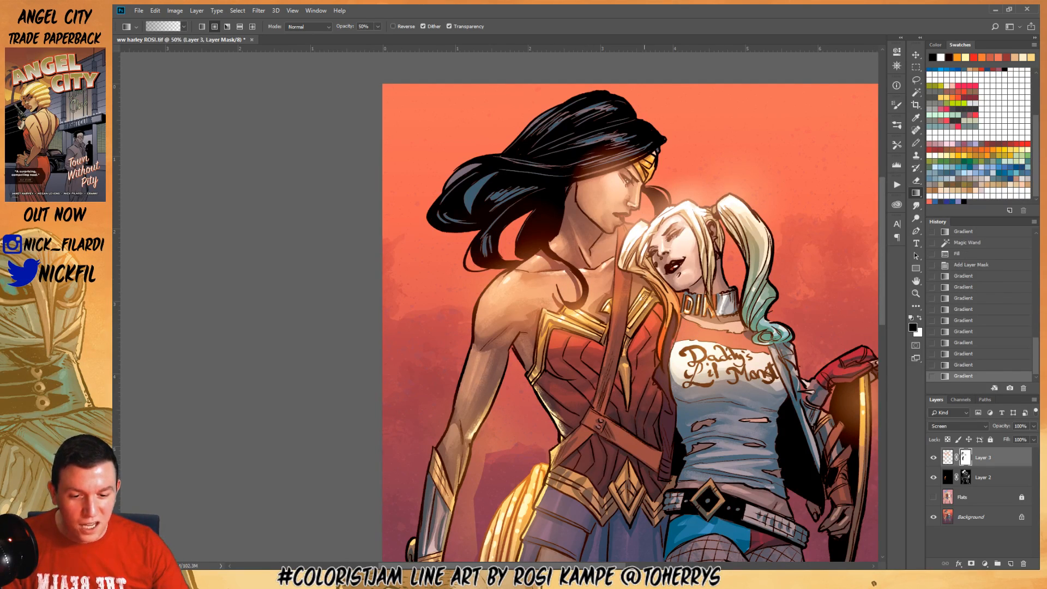
left_click_drag(732, 278, 709, 321)
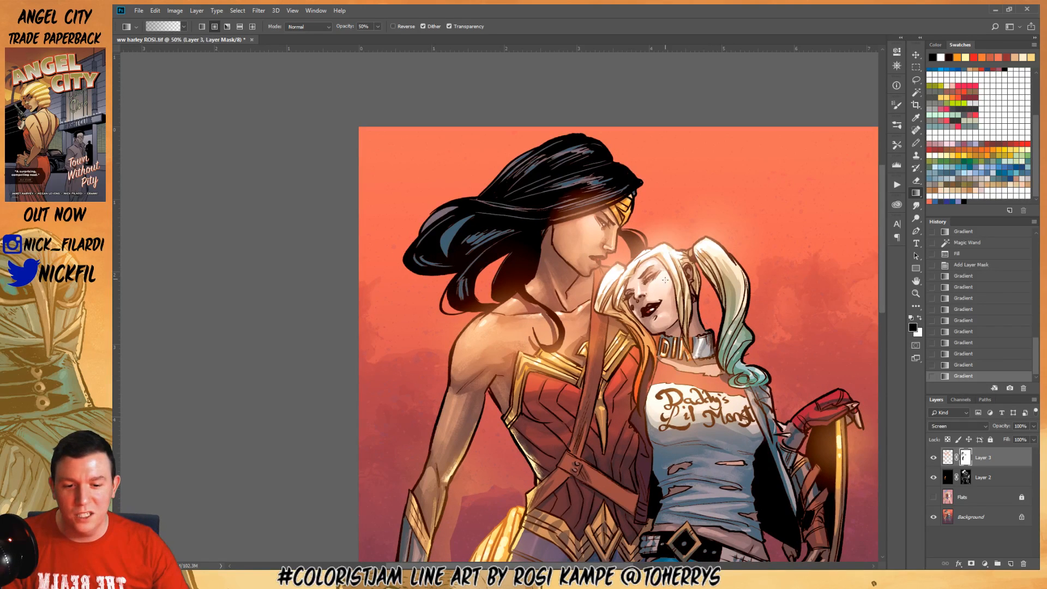
left_click_drag(665, 280, 720, 323)
key("ctrl+z")
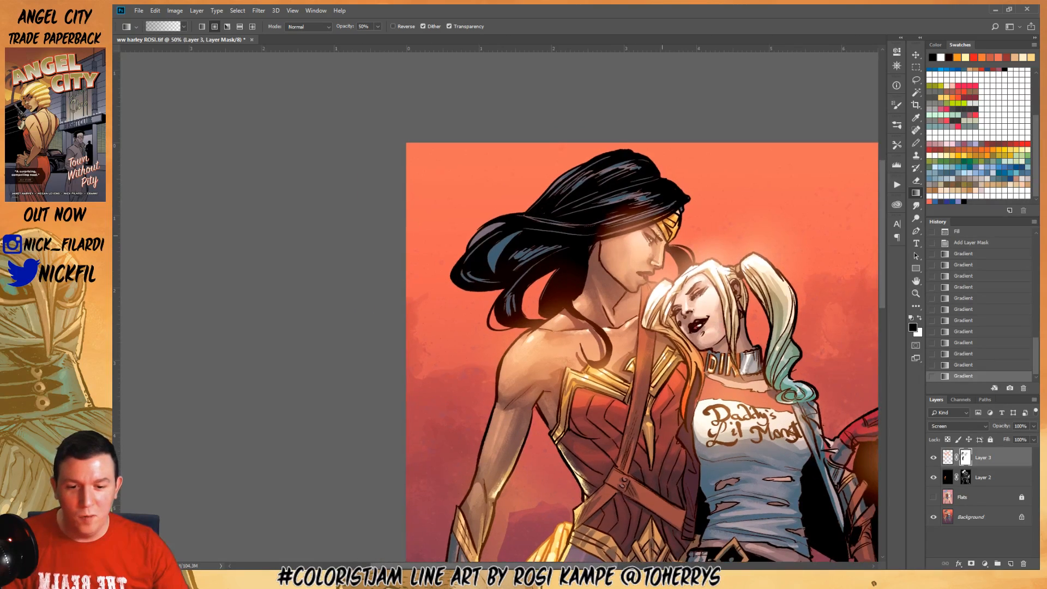
left_click_drag(608, 182, 630, 260)
left_click_drag(574, 338, 565, 264)
Examine the softened glows across the whole illustration and inspect Layer 3's mask on its own
left_click(594, 282, "alt")
left_click_drag(686, 189, 607, 231)
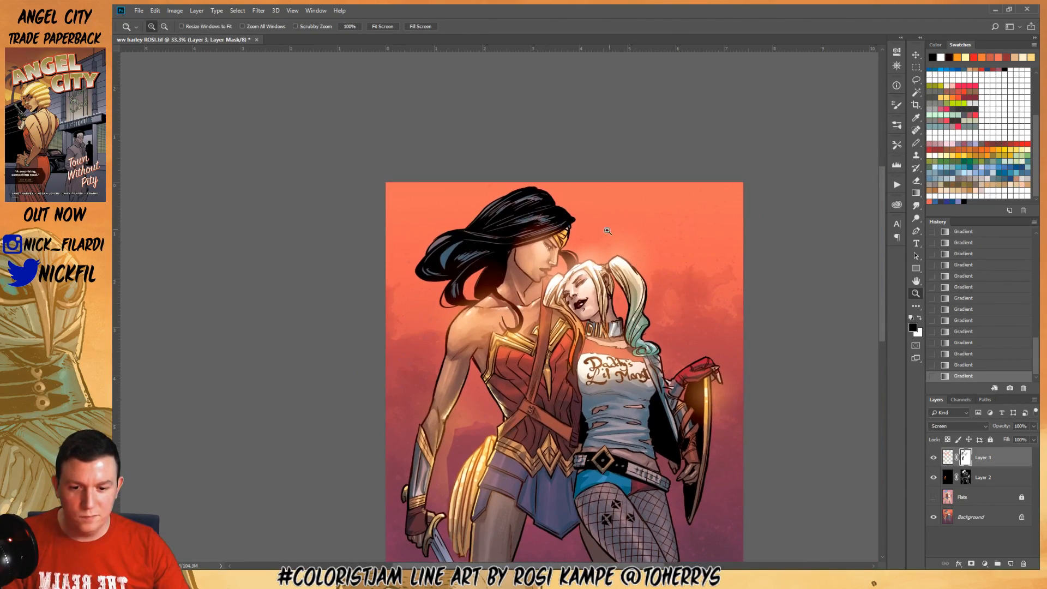
key("g")
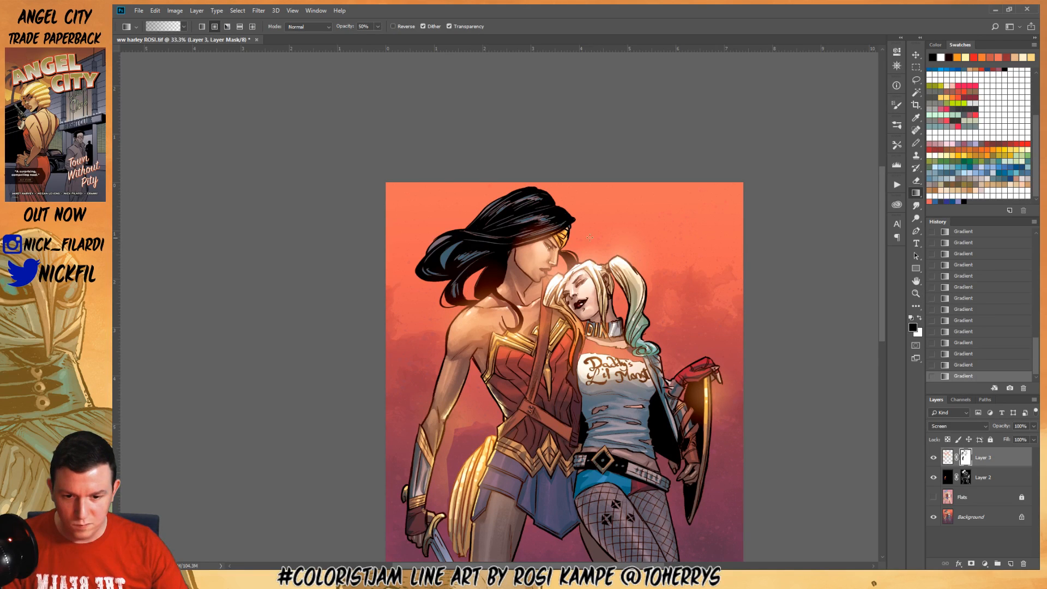
key("z")
left_click_drag(645, 368, 633, 271)
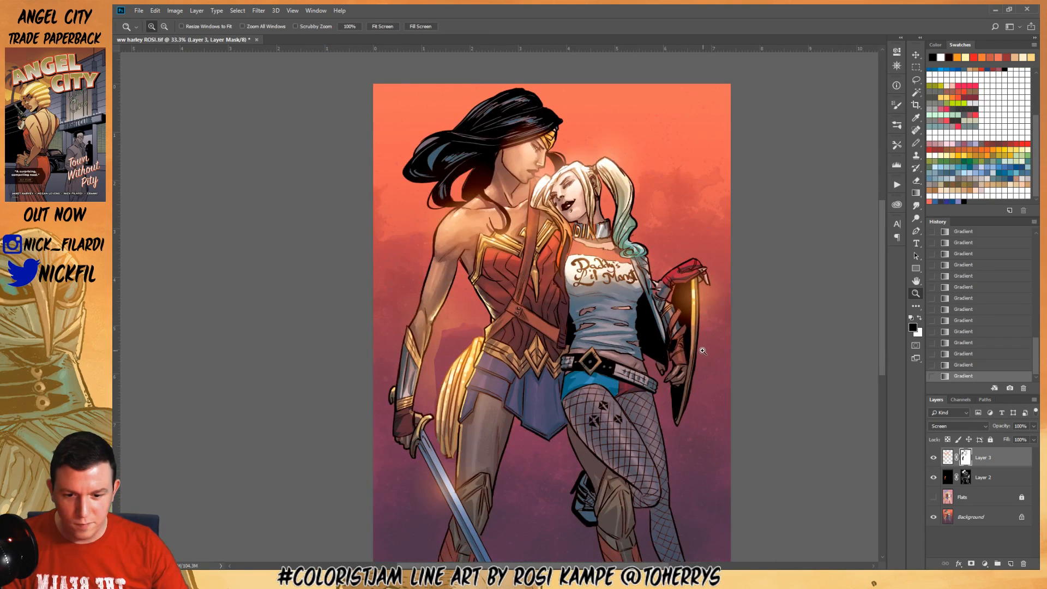
left_click_drag(535, 348, 598, 326)
key("ctrl+r")
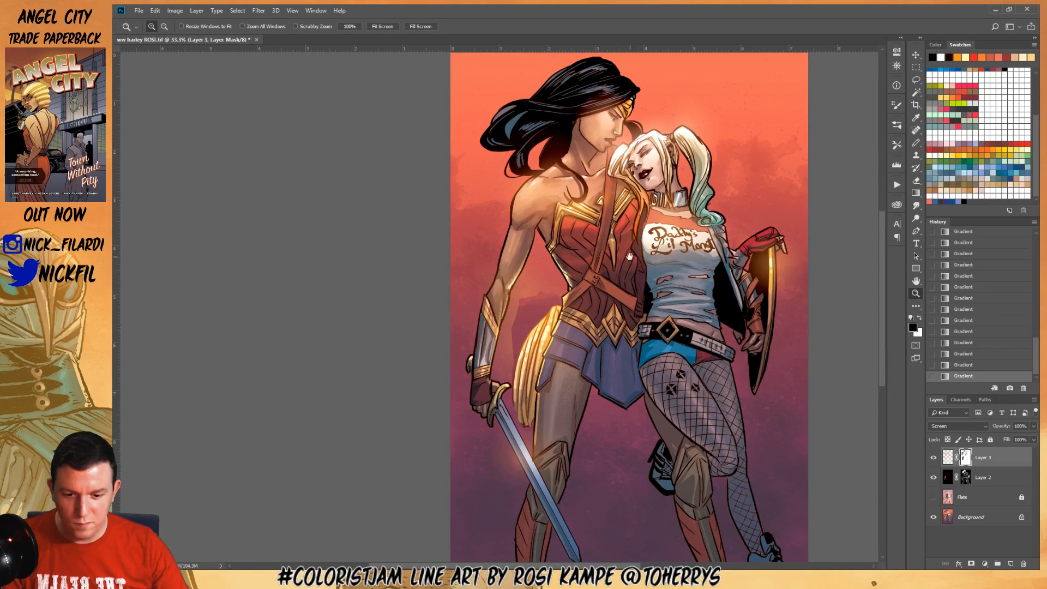
left_click_drag(630, 256, 595, 385)
left_click(519, 291, "alt")
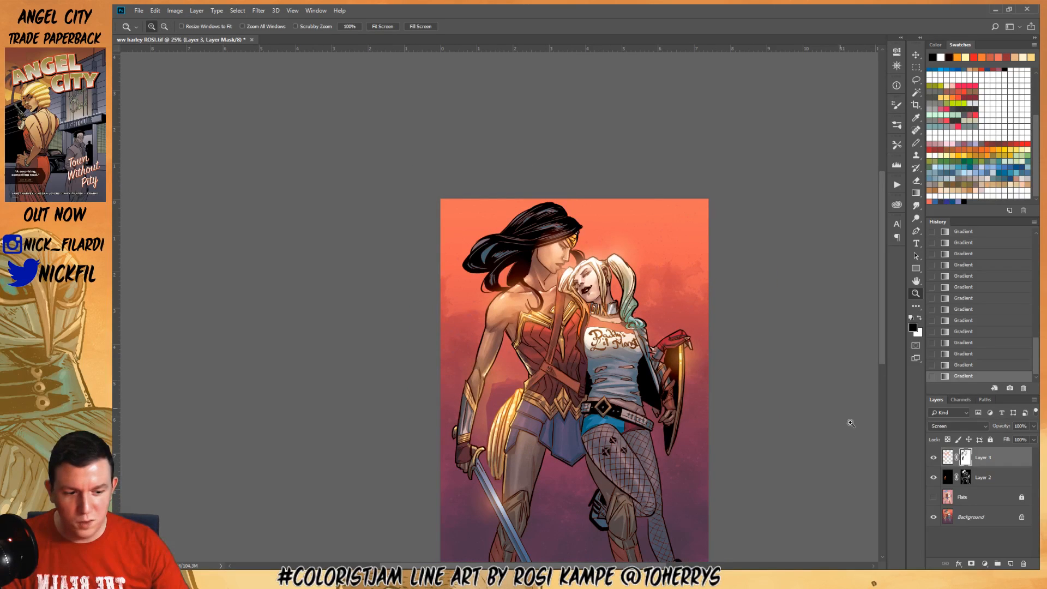
left_click(963, 457, "alt")
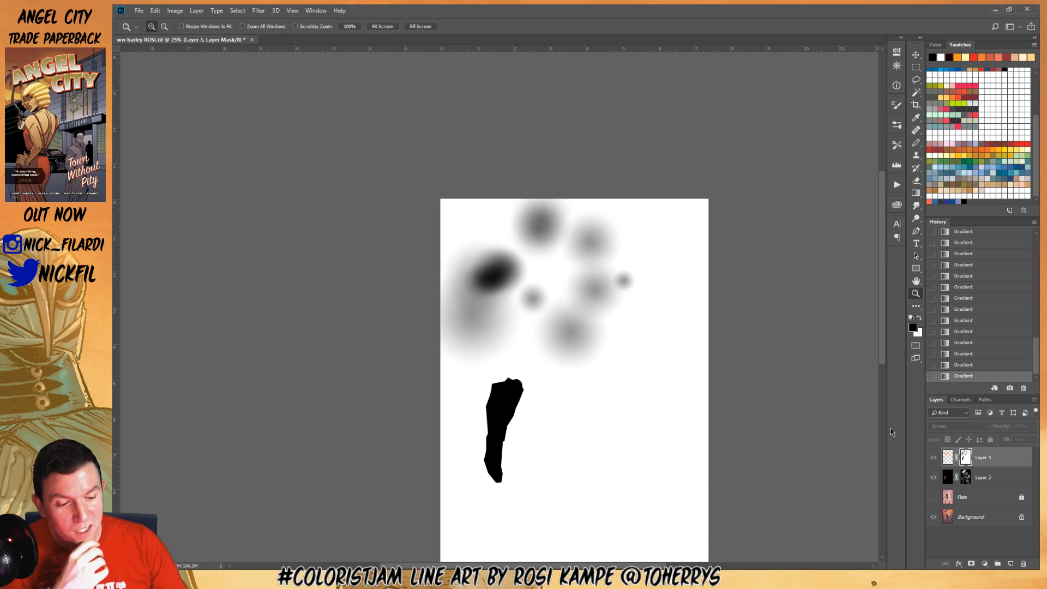
left_click(932, 460)
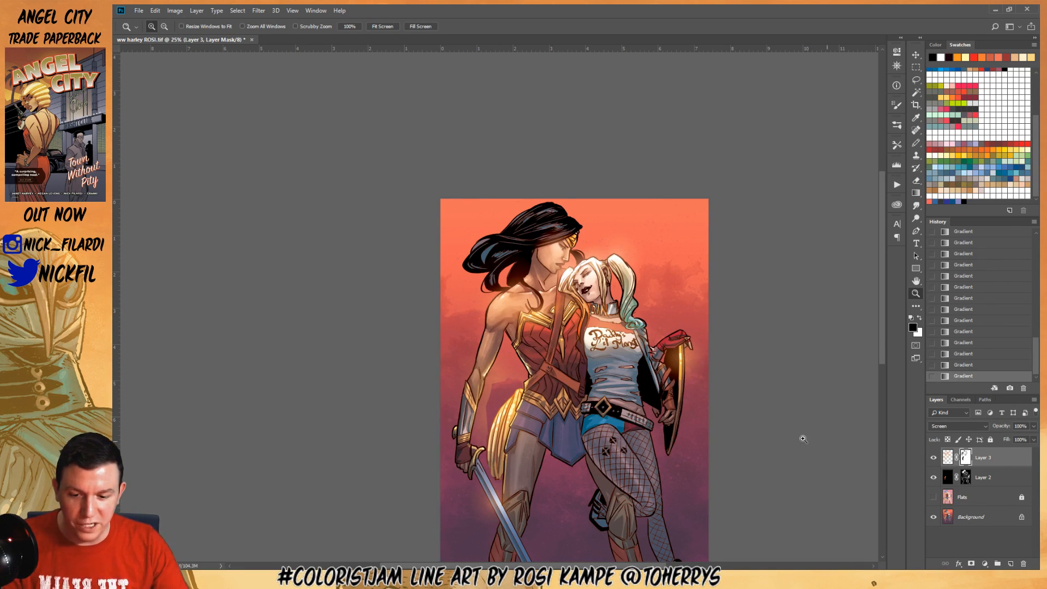
On Layer 3's mask, select the solid black patch beside the lasso, paint it white with an enlarged Pencil, and deselect
key("l")
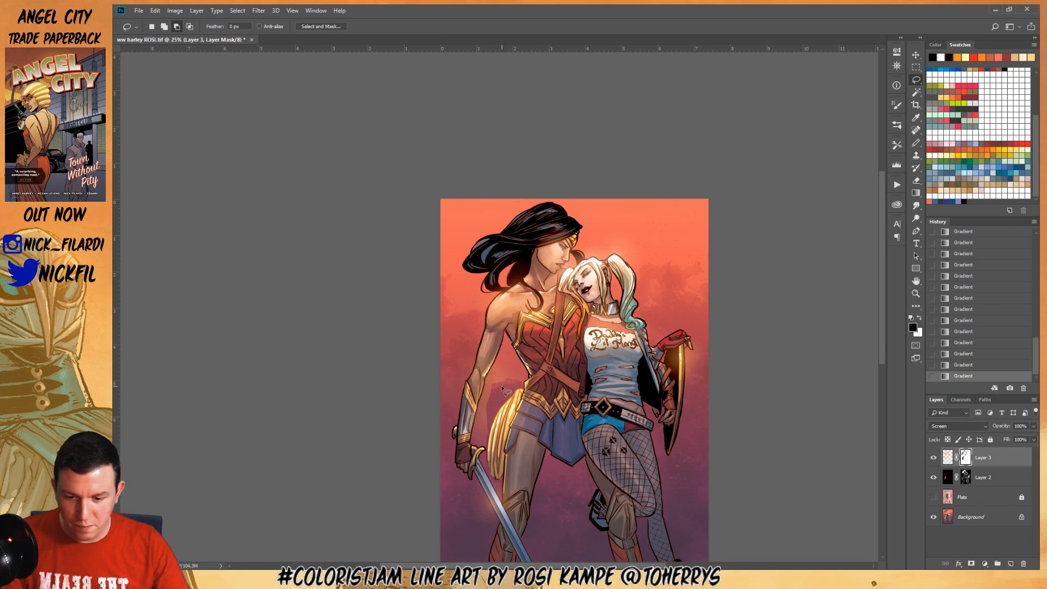
left_click(966, 458, "alt")
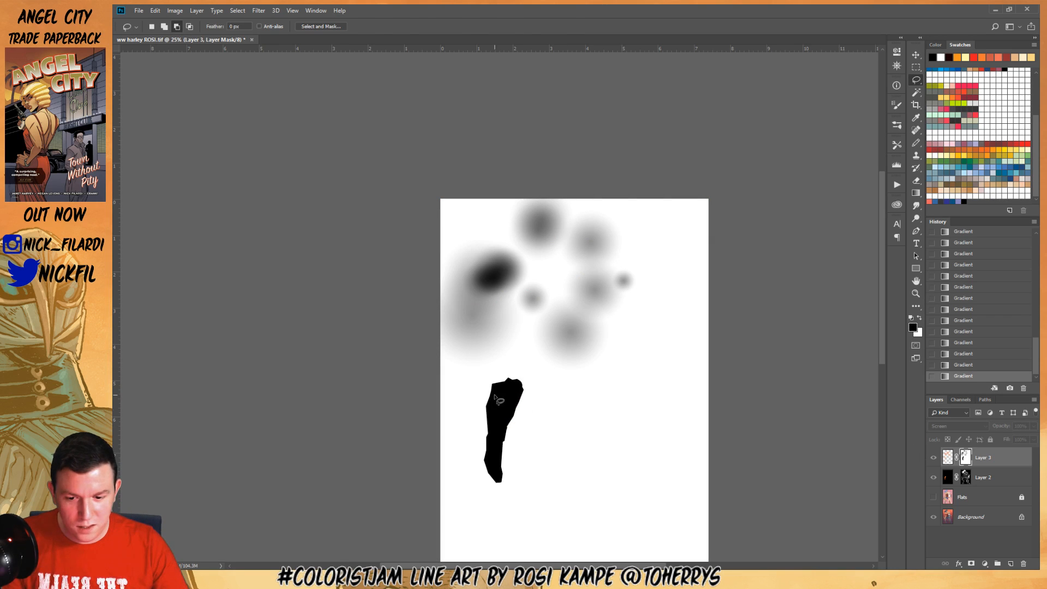
key("w")
left_click(499, 401)
key("b")
left_click(520, 431, "alt")
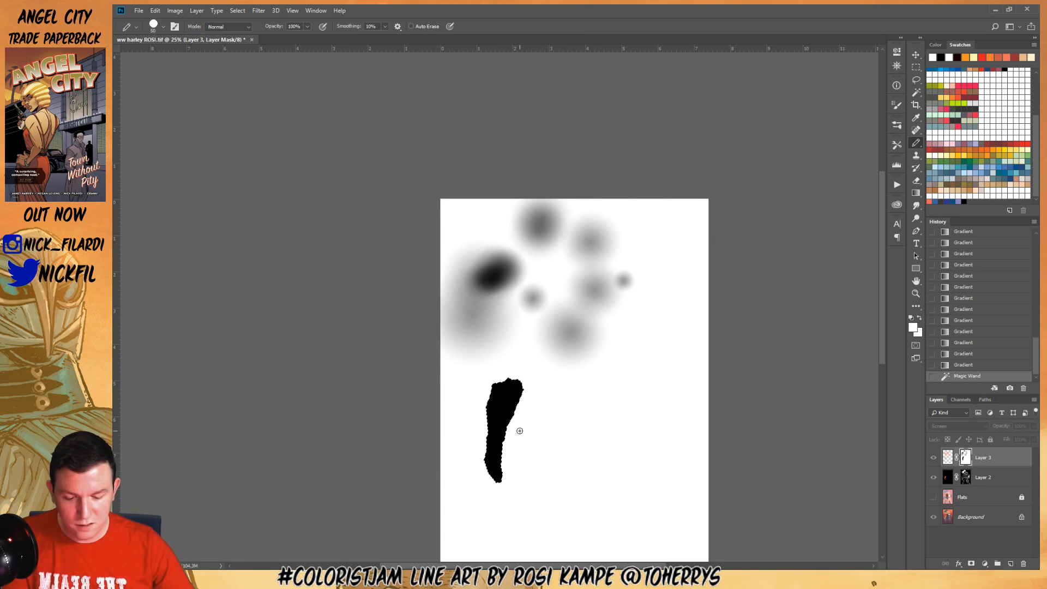
key("]")
key("]")
key("]")
key("]")
key("]")
key("]")
key("]")
key("]")
key("]")
key("]")
key("]")
key("]")
key("]")
key("]")
key("]")
key("]")
mouse_move(492, 409)
left_mouse_down()
mouse_move(471, 499)
mouse_move(585, 490)
left_mouse_up()
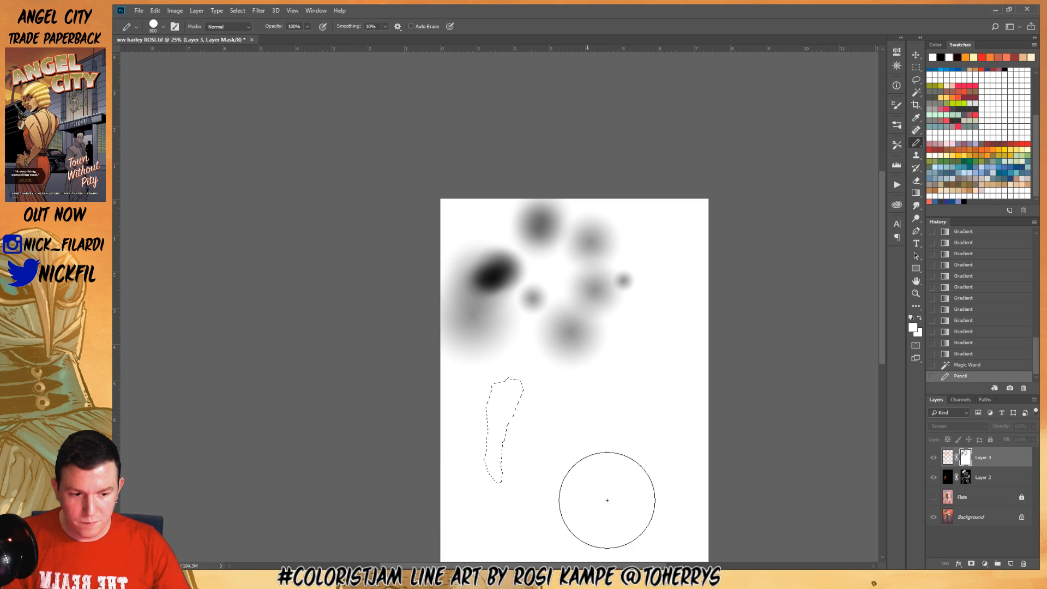
key("ctrl+d")
left_click(934, 459)
key("z")
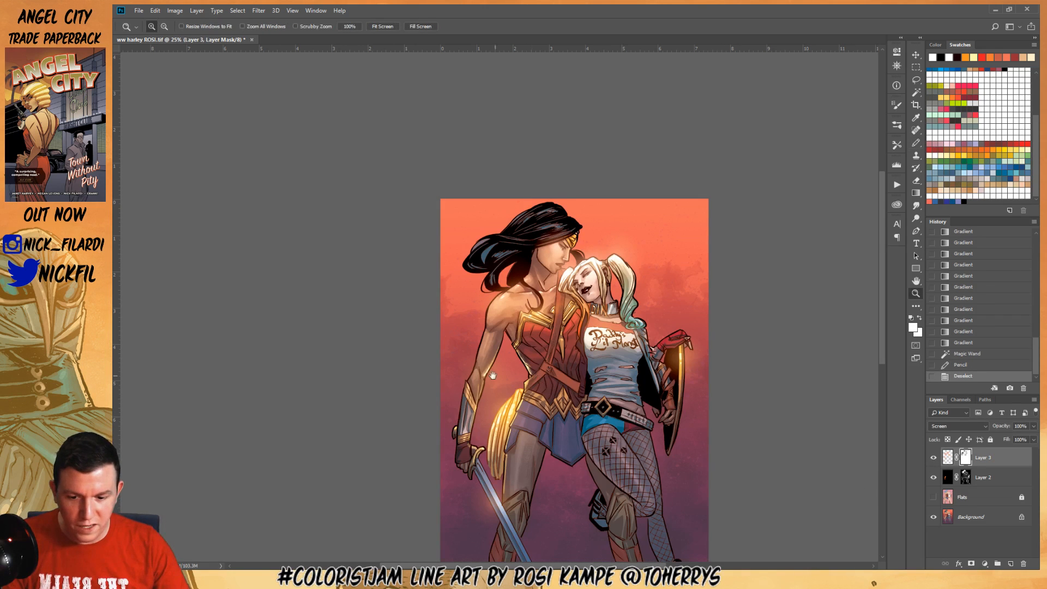
Examine the cover artwork at several magnifications, from the full composition to the two figures' faces and upper bodies
left_click_drag(496, 305, 613, 255)
left_click_drag(767, 426, 615, 456)
left_click(656, 365, "alt")
left_click(585, 414)
left_click(586, 414)
left_click_drag(549, 228, 662, 378)
left_click(615, 280)
left_click(616, 280)
left_click_drag(576, 376, 629, 452)
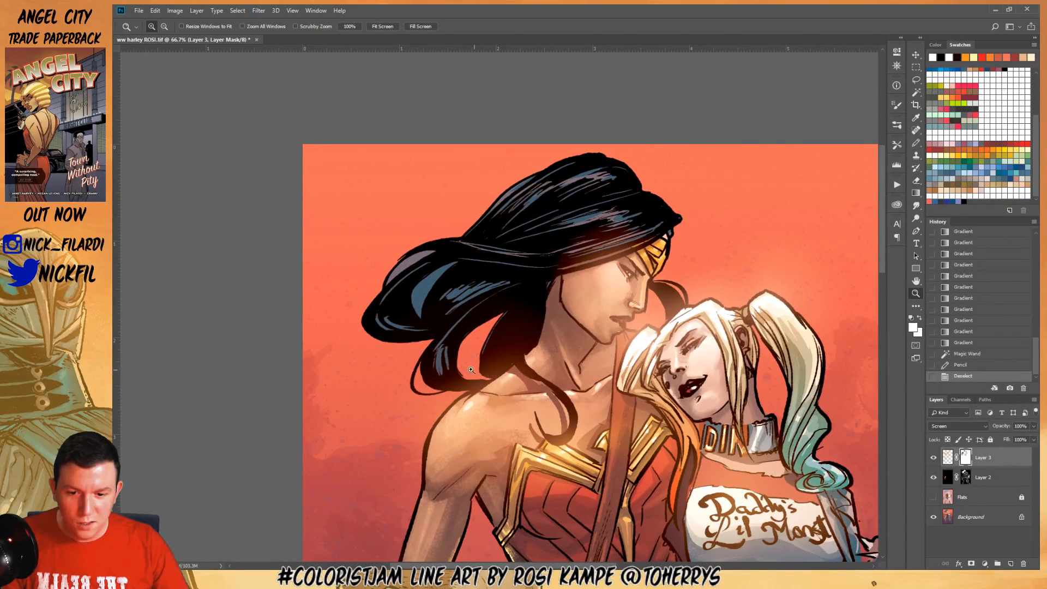
left_click(568, 255, "alt")
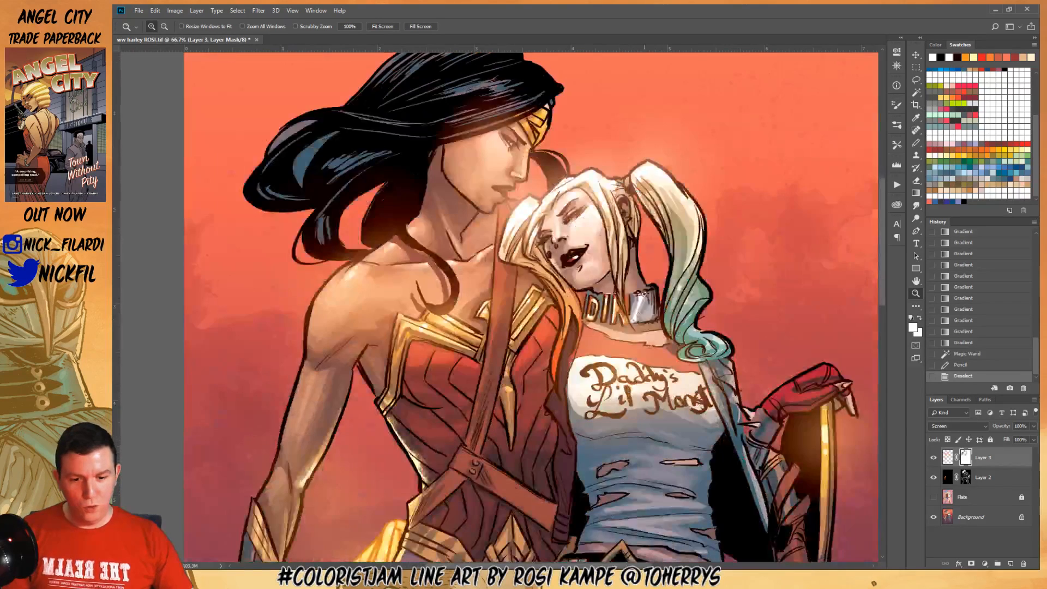
left_click(567, 255, "alt")
Select the large contiguous black area of Layer 2, excluding the glowing lasso region, with the Magic Wand
left_click(999, 476)
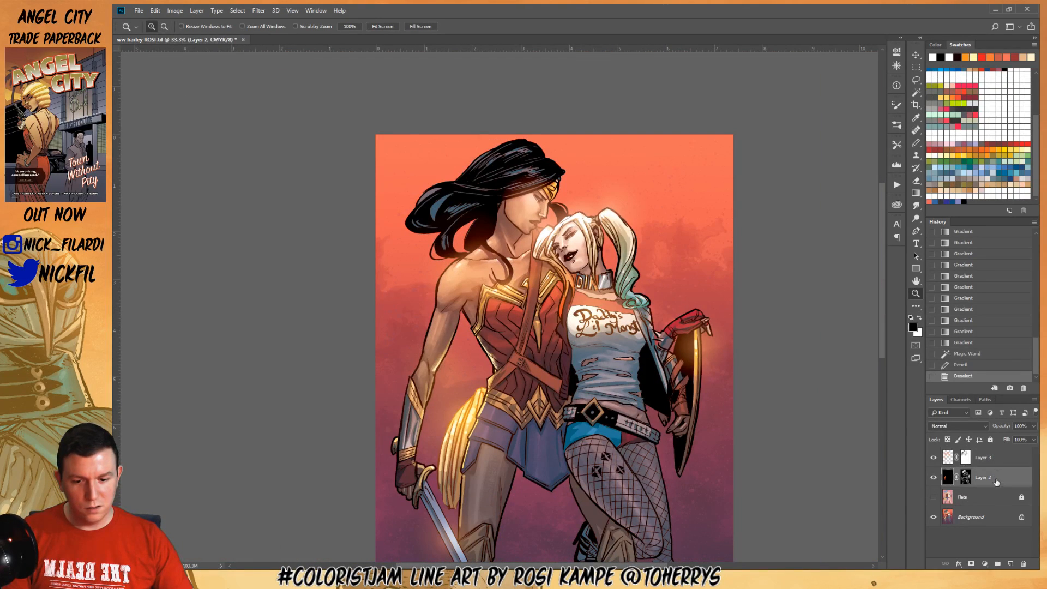
left_click(548, 307, "alt")
key("w")
left_click(589, 402)
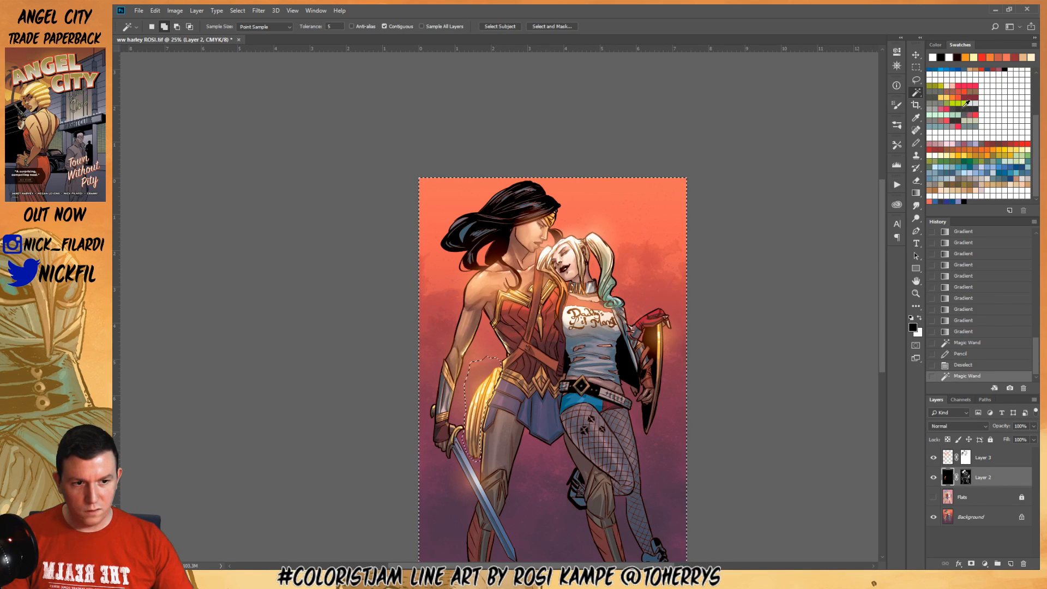
Choose the black swatch as foreground colour and check its CMYK mix of 60, 60, 40, 100 in the Color Picker
left_click(1005, 70)
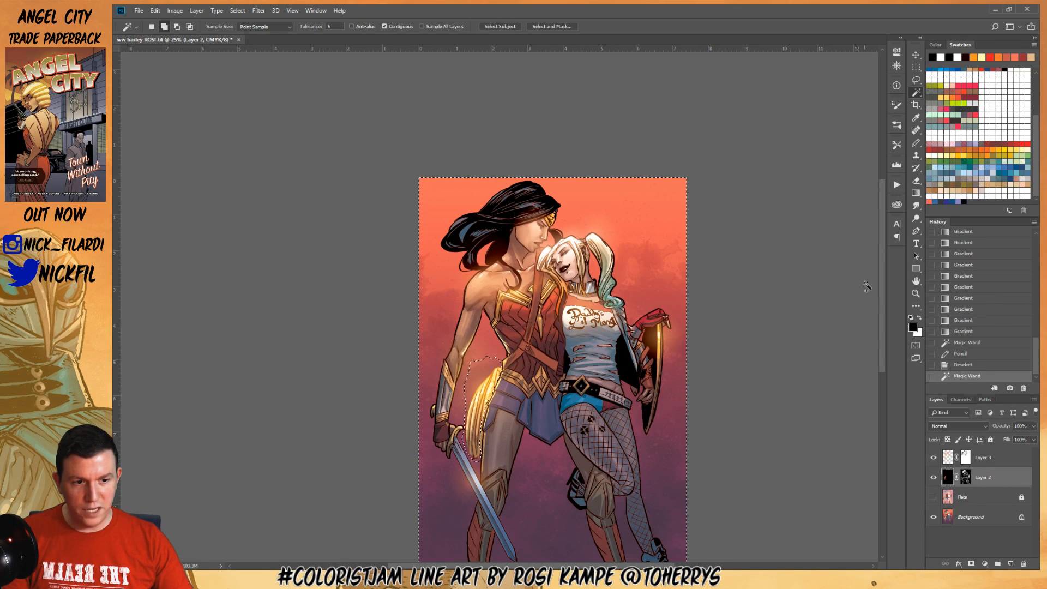
left_click(912, 327)
key("Tab")
key("Tab")
key("Tab")
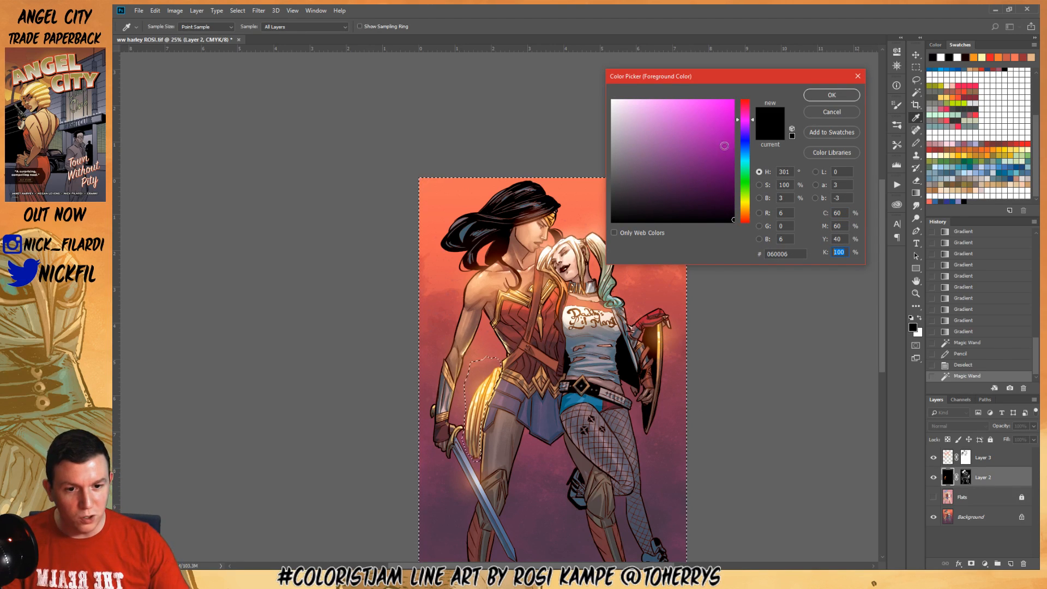
left_click(832, 95)
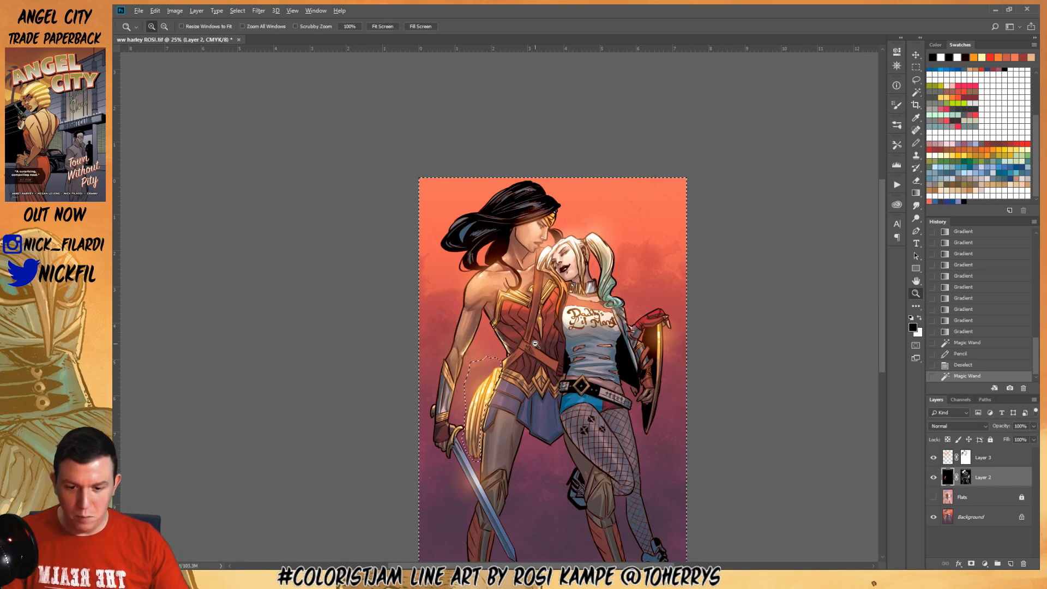
Apply a Normal-mode linear gradient to the selection on Layer 2, running from below the artwork to above it
key("g")
key("ctrl+minus")
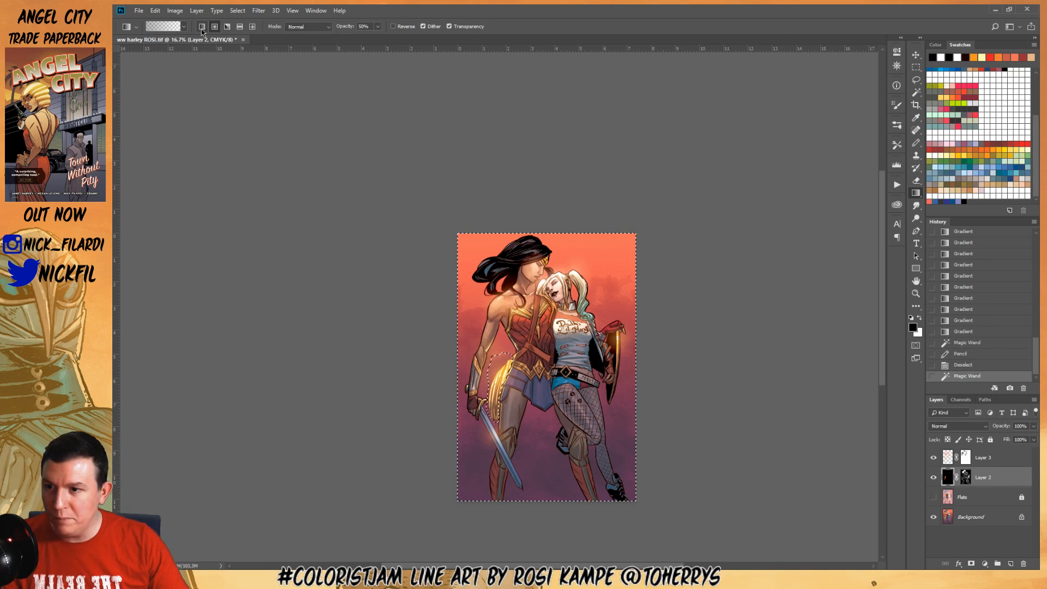
left_click(201, 26)
left_click(308, 27)
left_click(294, 36)
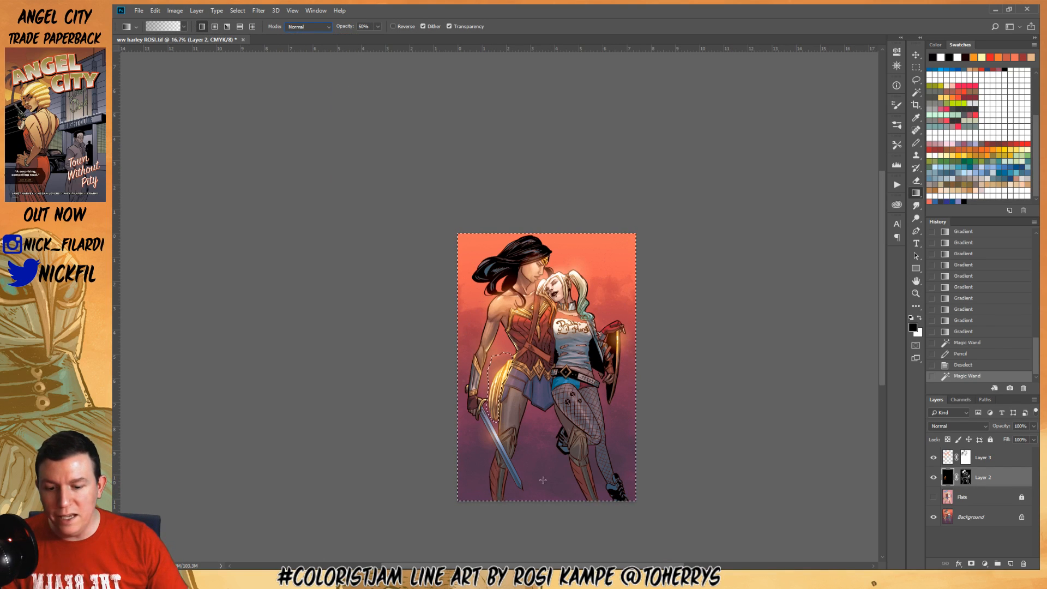
left_click_drag(554, 523, 547, 170)
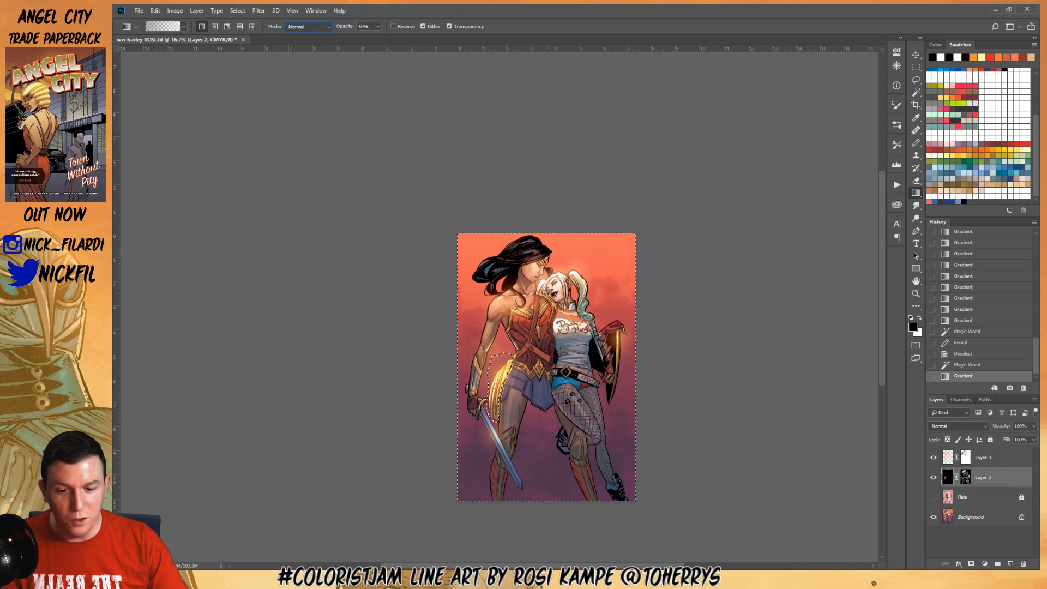
key("z")
double_click(544, 288)
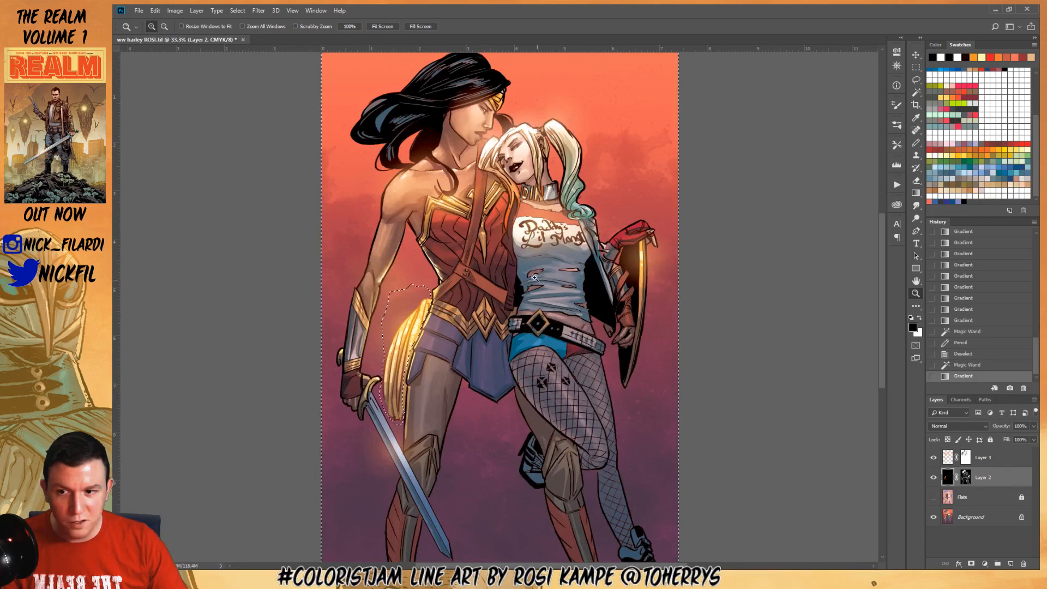
Add a second black gradient upward from the artwork's lower edge to its upper edge on Layer 2, and clear the selection
key("g")
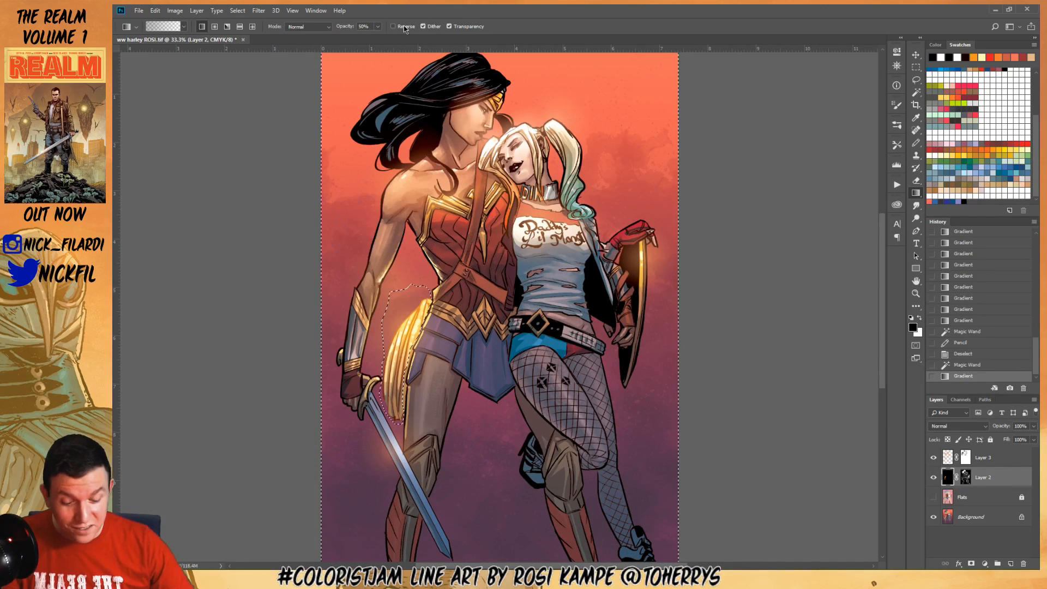
key("z")
left_click(522, 321, "alt")
left_click(522, 322, "alt")
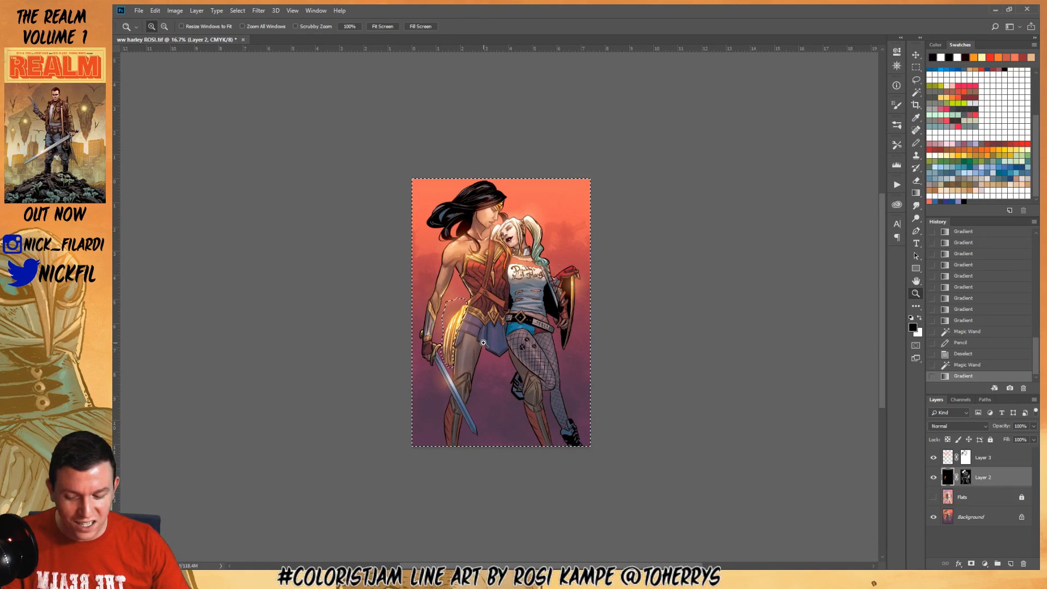
key("g")
left_click_drag(480, 478, 485, 187)
key("z")
left_click(481, 283)
left_click_drag(480, 283, 534, 363)
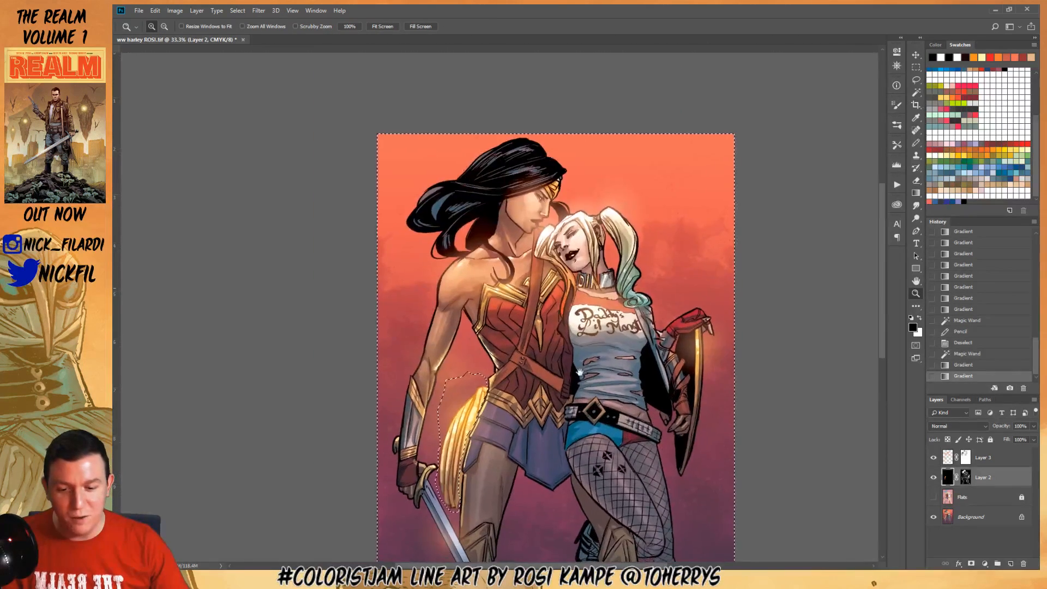
key("ctrl+d")
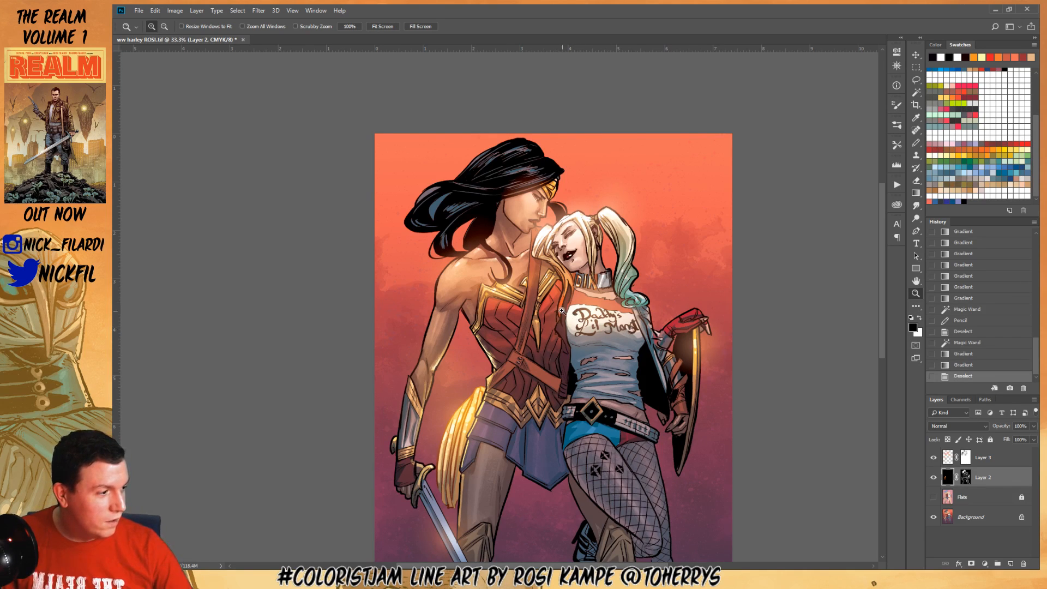
Make Flats the active layer and examine the whole artwork and the two figures' upper bodies
left_click_drag(603, 344, 554, 252)
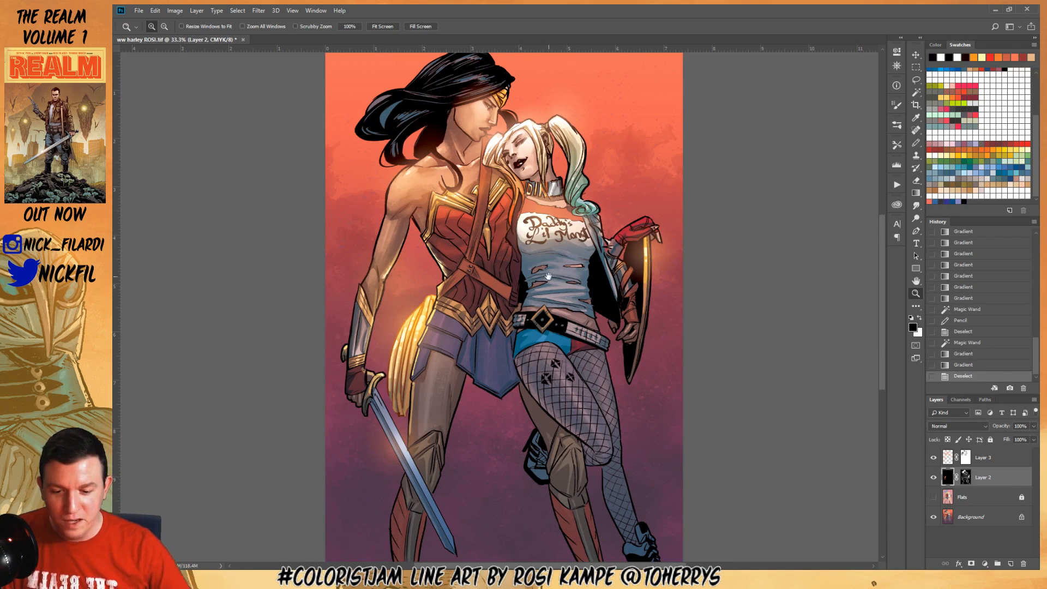
left_click_drag(548, 277, 591, 367)
left_click(585, 327)
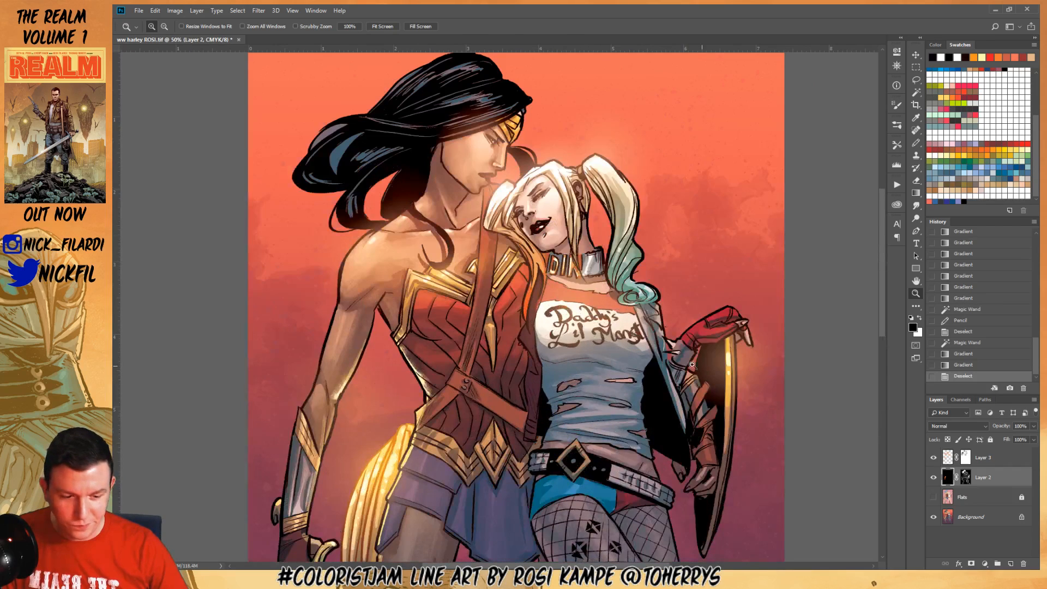
key("w")
key("alt+bracketleft")
left_click(555, 292, "alt")
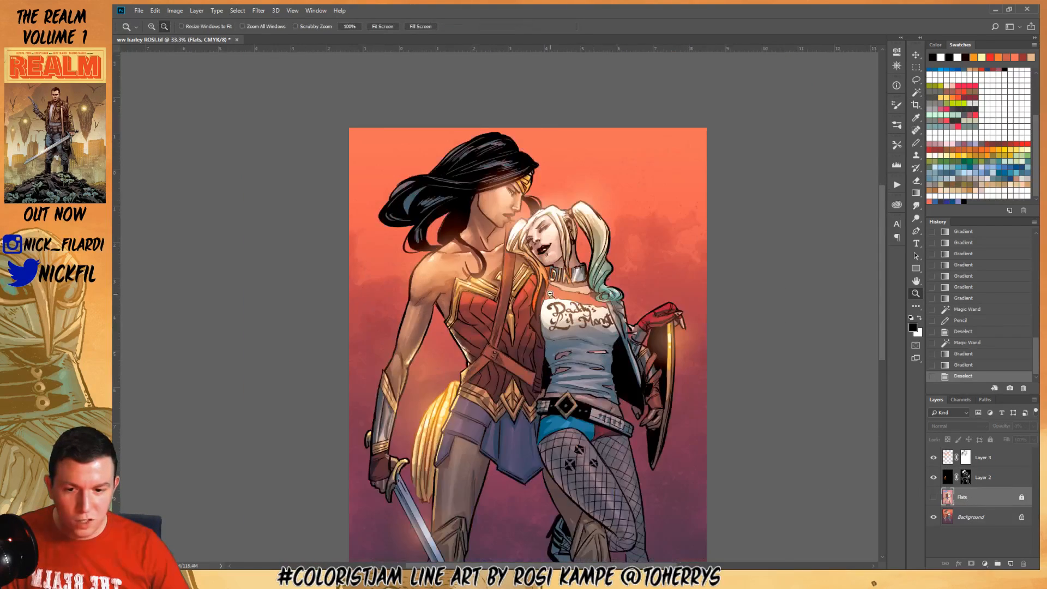
left_click(552, 293, "alt")
left_click_drag(589, 380, 591, 370)
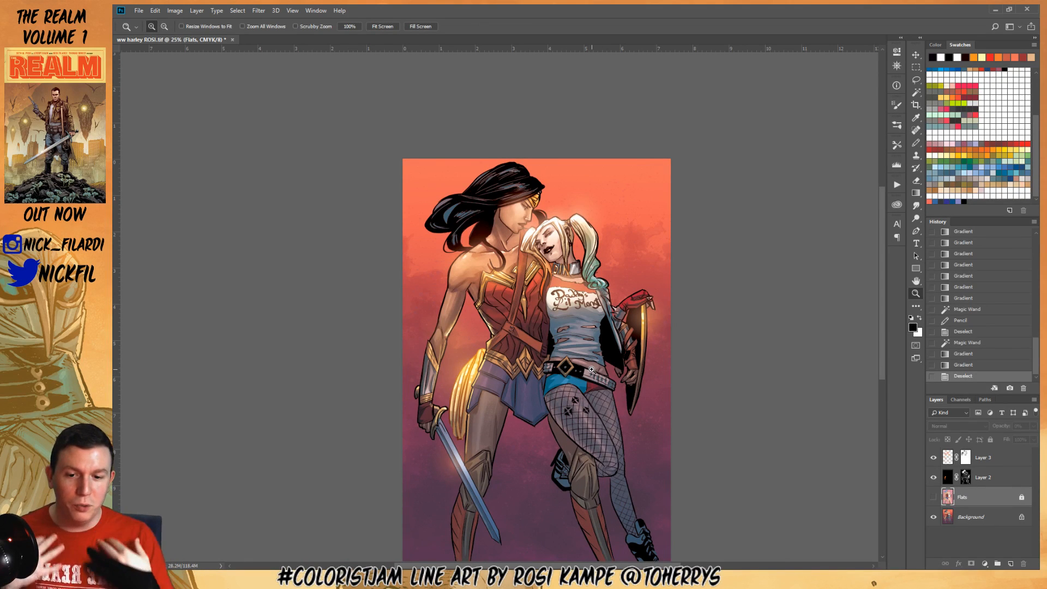
left_click(452, 256)
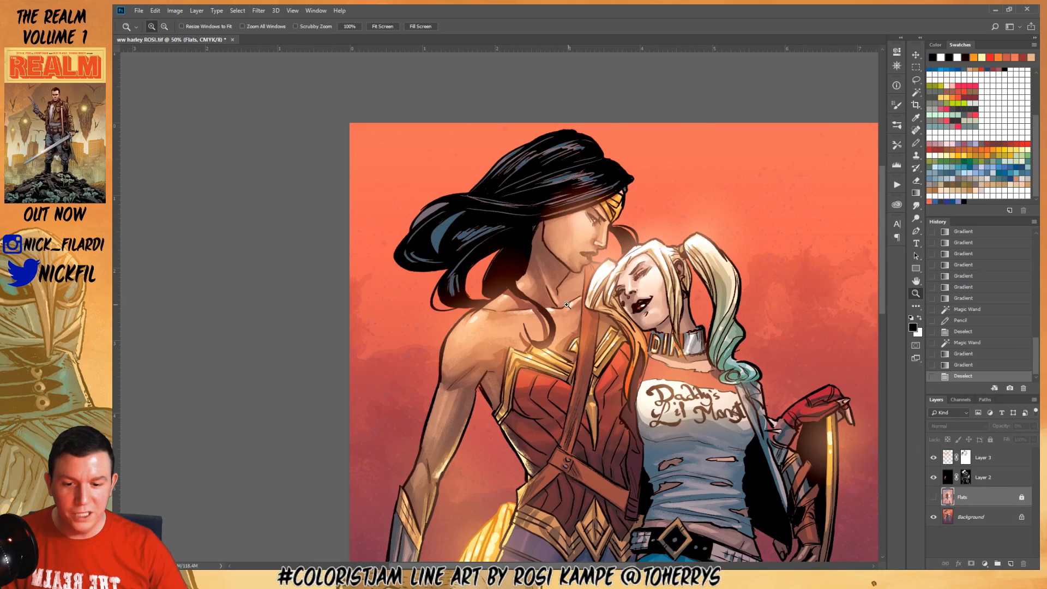
Hide Layer 3 and lasso the throat and collarbone area of Wonder Woman's neck
key("l")
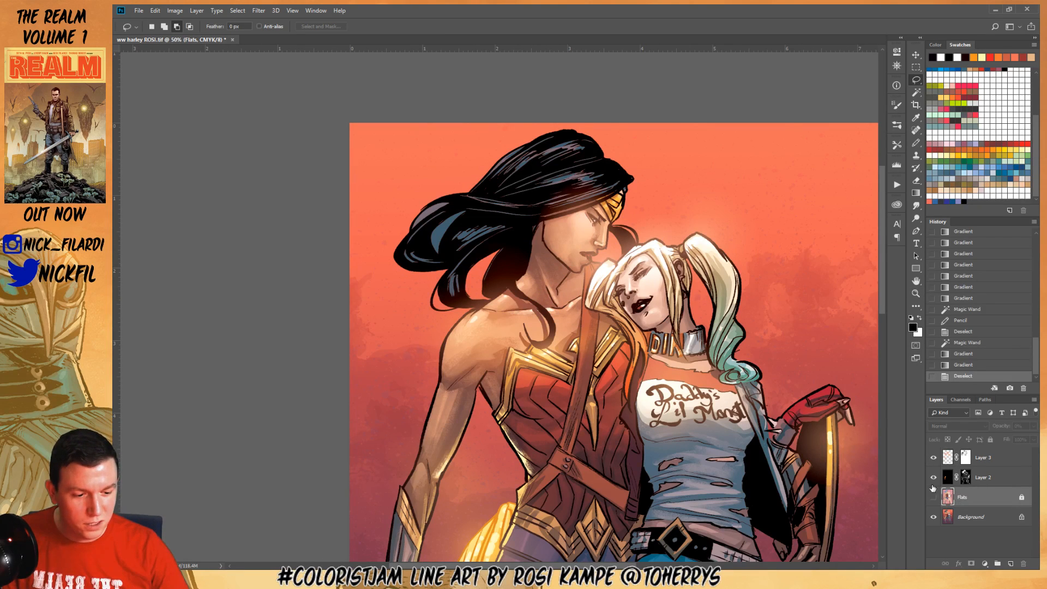
key("z")
triple_click(529, 287)
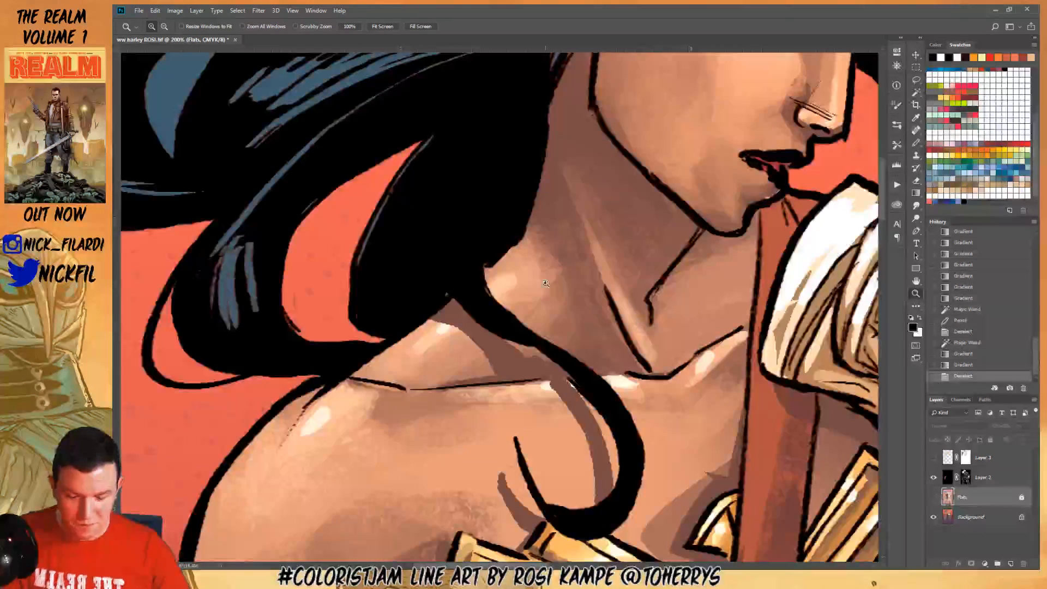
key("l")
mouse_move(695, 281)
left_mouse_down()
mouse_move(654, 303)
mouse_move(650, 327)
mouse_move(576, 185)
mouse_move(550, 164)
mouse_move(511, 247)
mouse_move(537, 265)
mouse_move(534, 339)
mouse_move(583, 363)
mouse_move(595, 383)
mouse_move(667, 379)
mouse_move(685, 361)
left_mouse_up()
mouse_move(576, 362)
left_mouse_down()
mouse_move(668, 377)
mouse_move(685, 363)
left_mouse_up()
Sample the skin tone at the neck's base, blend it over the selected neck area on the Background layer with a linear gradient, and deselect
key("g")
left_click(661, 364, "alt")
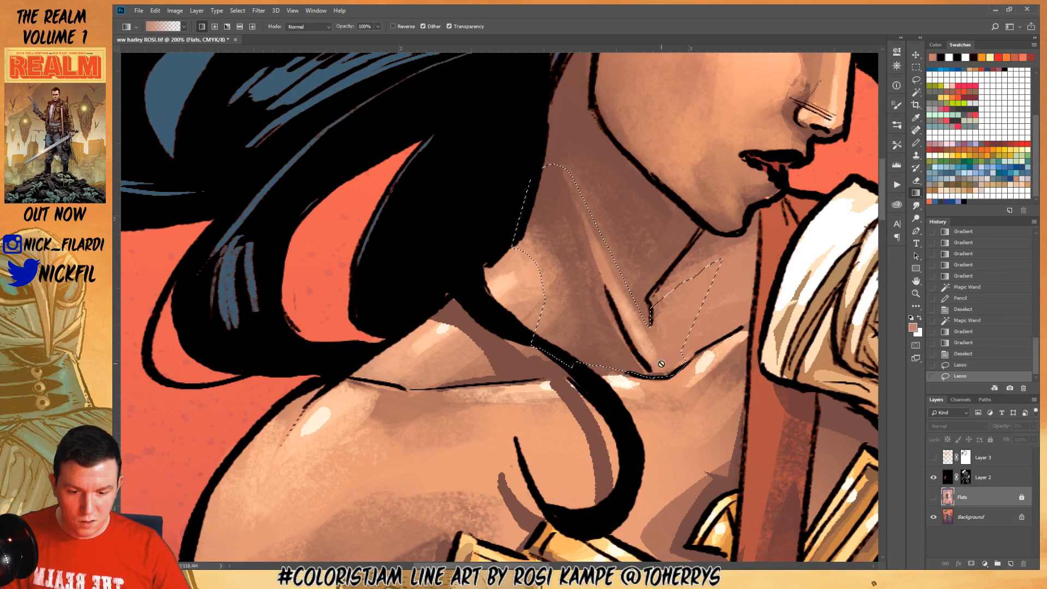
left_click(634, 349)
key("Return")
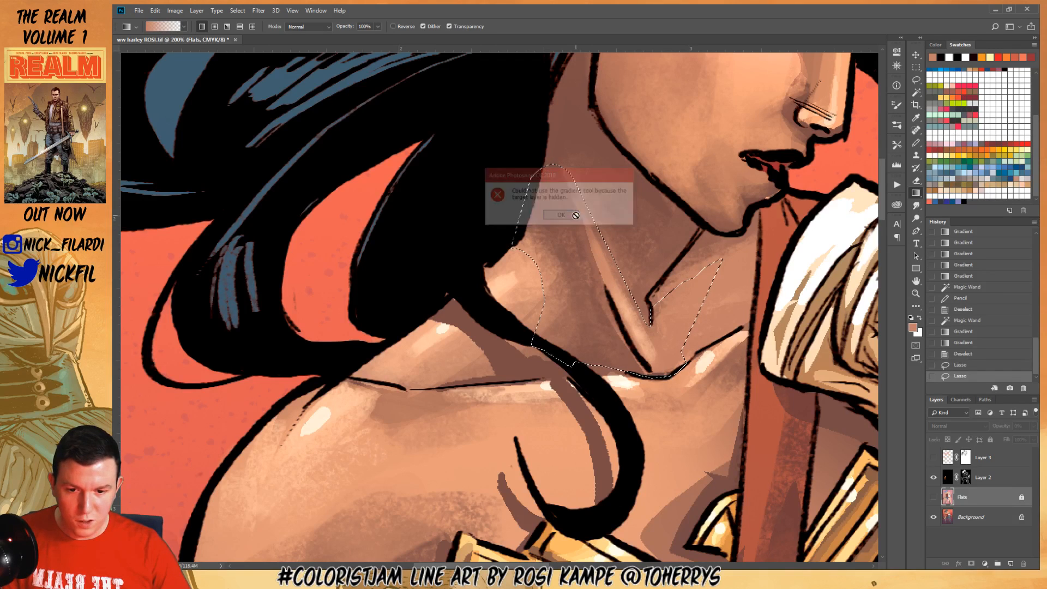
key("alt+bracketleft")
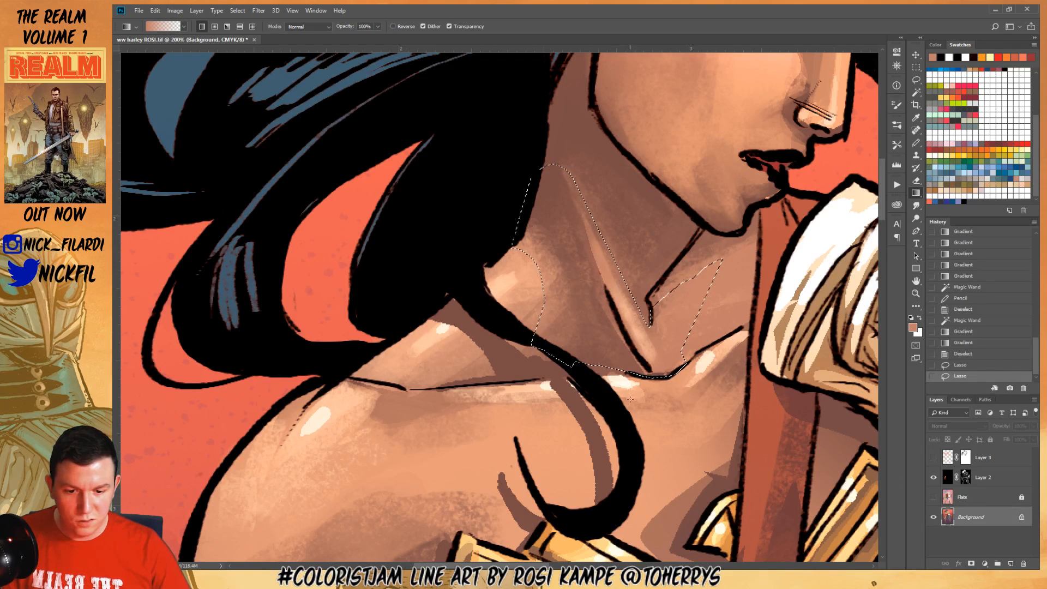
left_click_drag(568, 235, 616, 347)
key("ctrl+d")
Show the Flats layer and Layer 3 again and review the full artwork and the two faces
key("z")
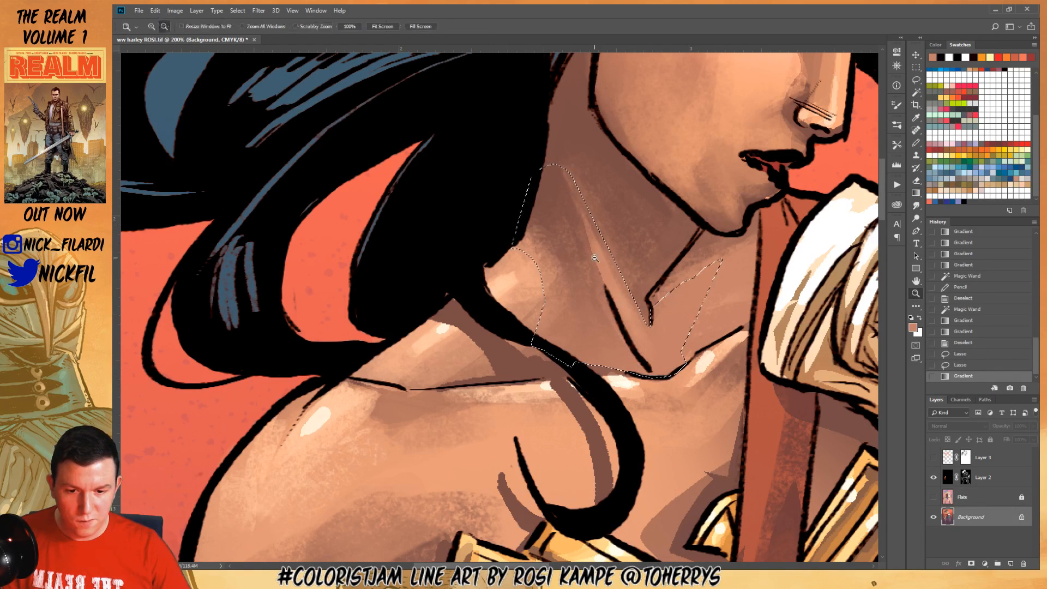
left_click(608, 264, "alt")
left_click(607, 264, "alt")
left_click(592, 302, "alt")
left_click(593, 302, "alt")
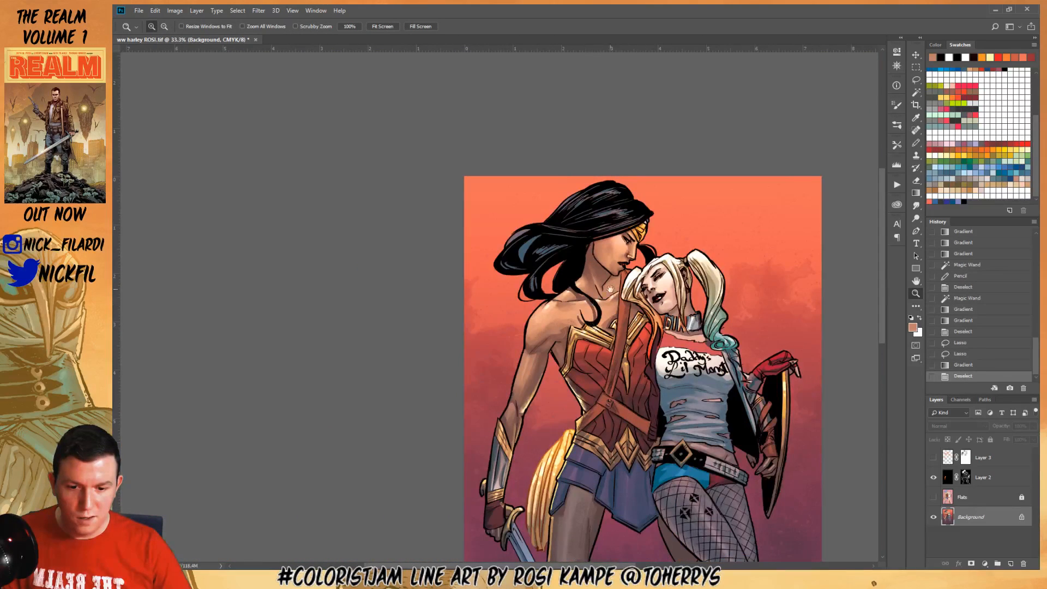
left_click(589, 429, "alt")
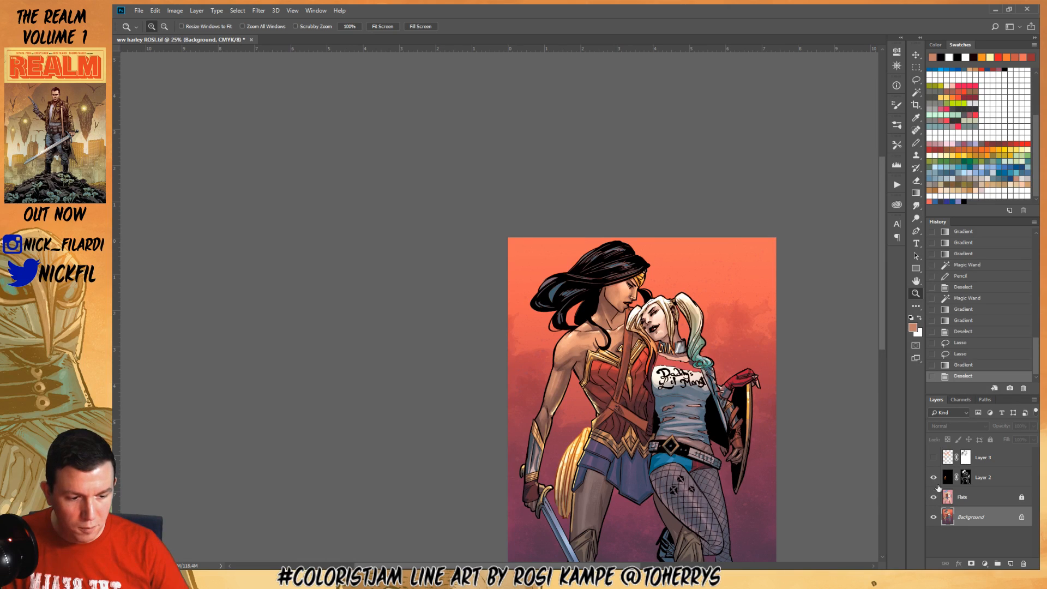
left_click(933, 458)
left_click_drag(716, 465, 660, 399)
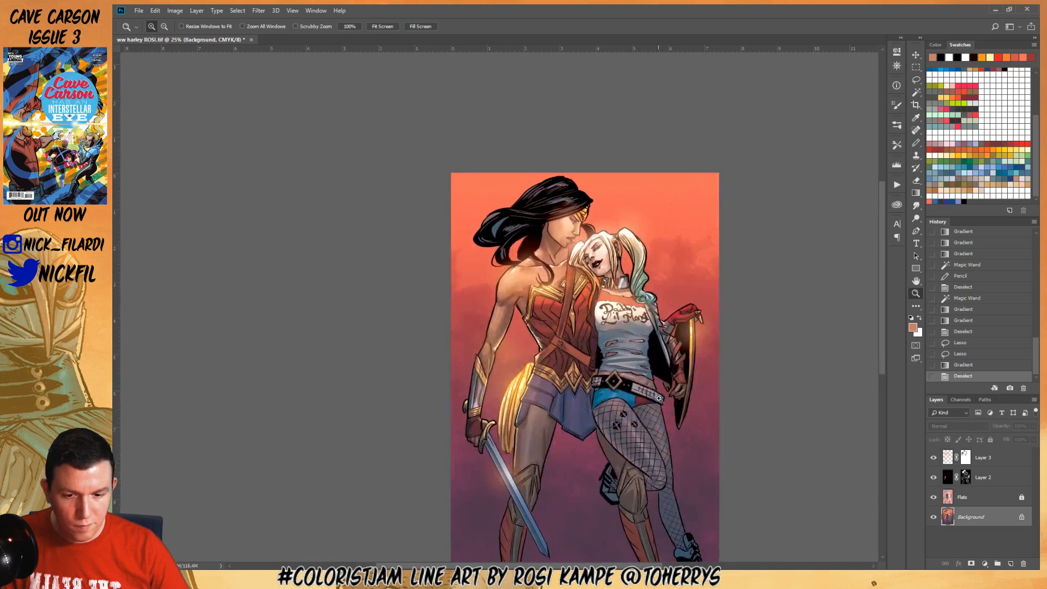
left_click(591, 284, "alt")
left_click(566, 238)
left_click(566, 238)
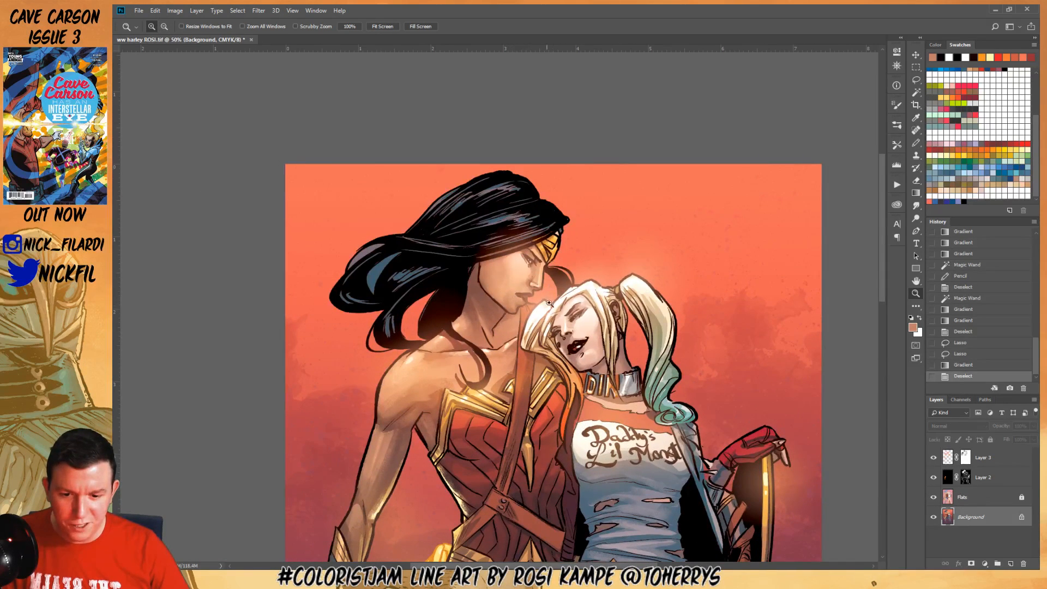
Inspect Layer 3's mask, keep it as the paint target, and set the Gradient tool to Normal mode with black as foreground
left_click(966, 458, "alt")
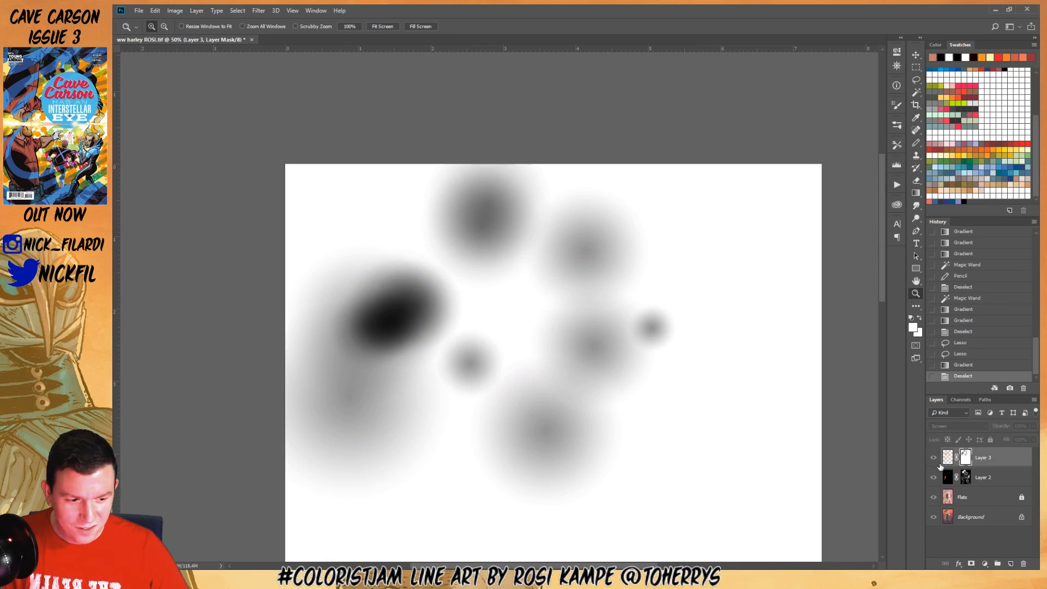
left_click(935, 459)
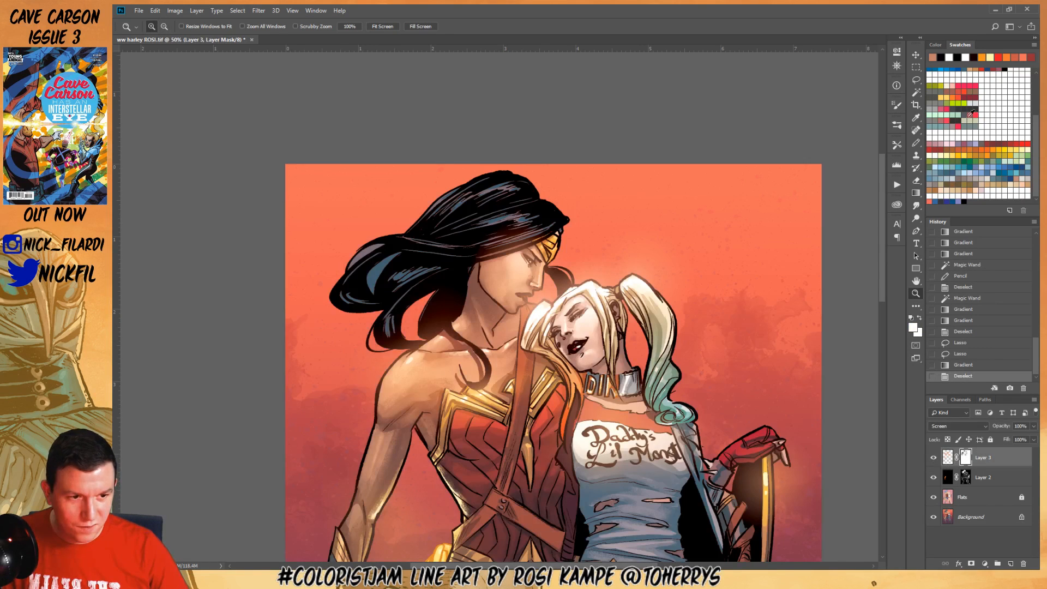
left_click(1006, 71)
key("g")
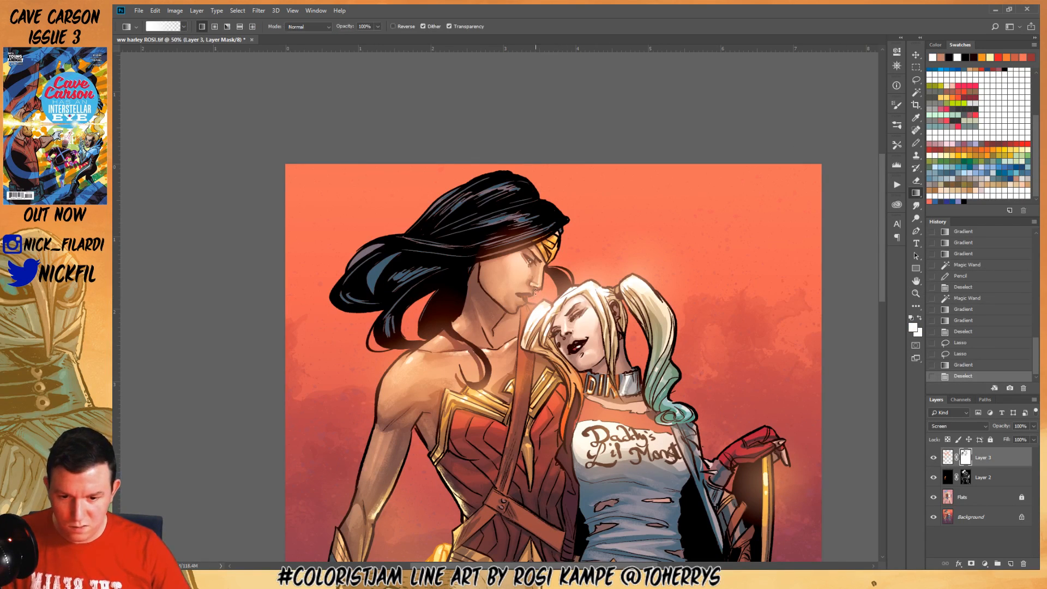
left_click(313, 27)
left_click(303, 36)
left_click(912, 319)
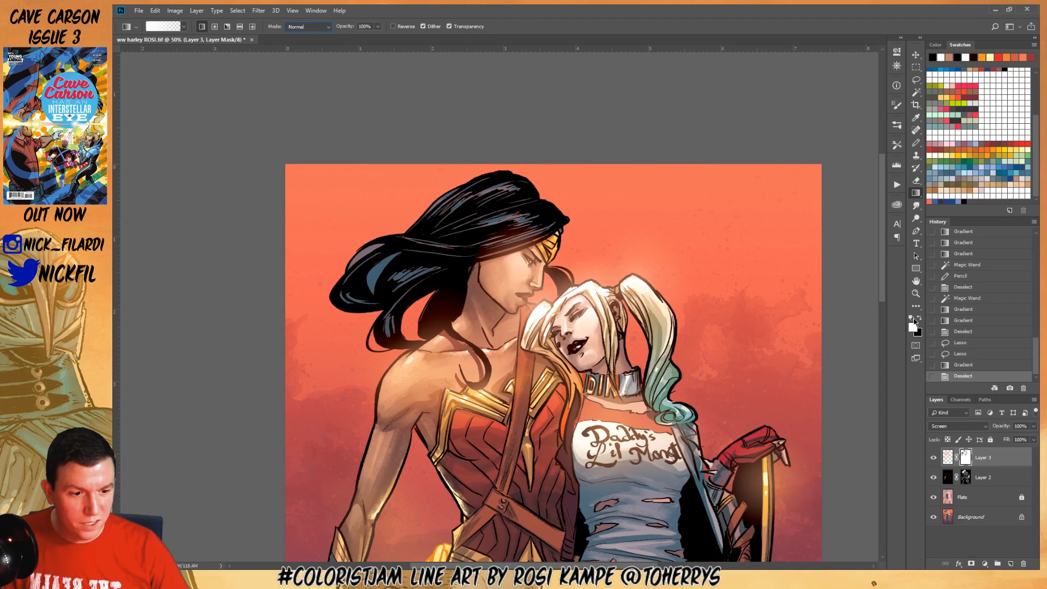
left_click(919, 319)
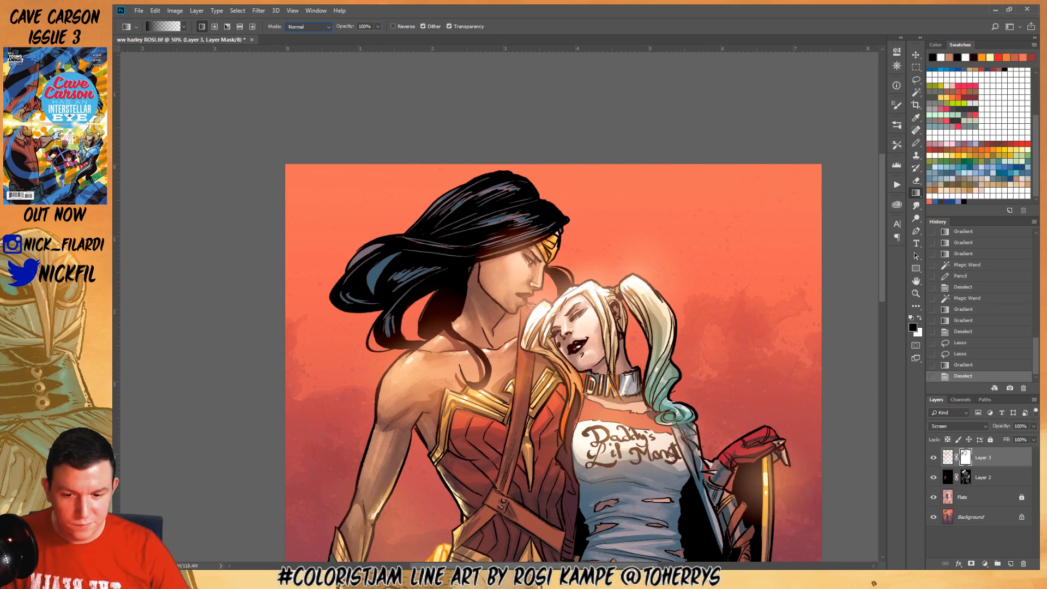
Tone down Layer 3's glow around the two faces with black radial gradients on its mask
left_click_drag(533, 304, 542, 349)
key("ctrl+z")
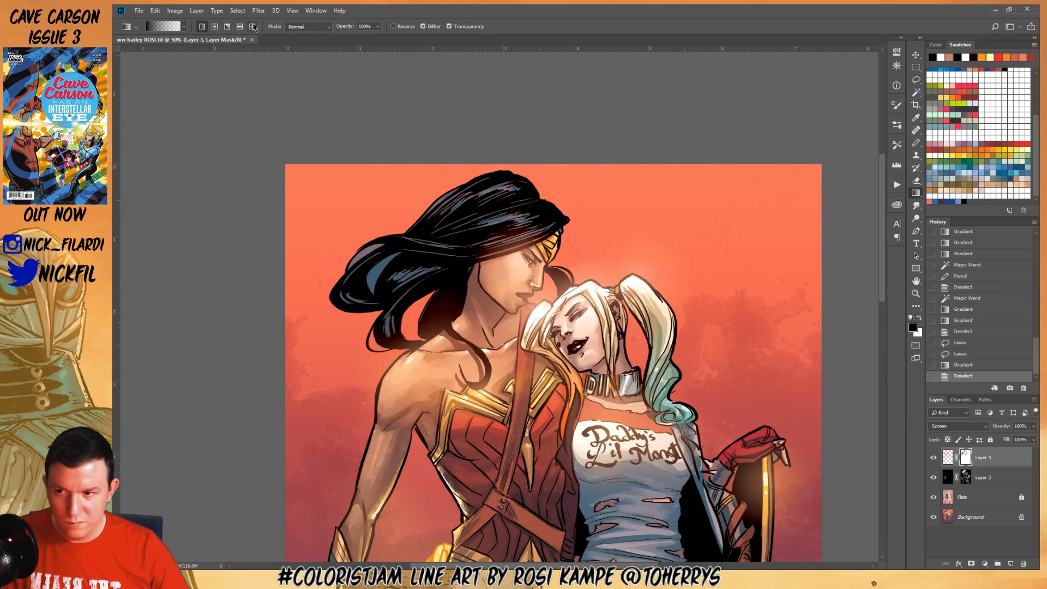
left_click(218, 27)
left_click_drag(538, 340, 536, 303)
key("ctrl+z")
key("5")
key("z")
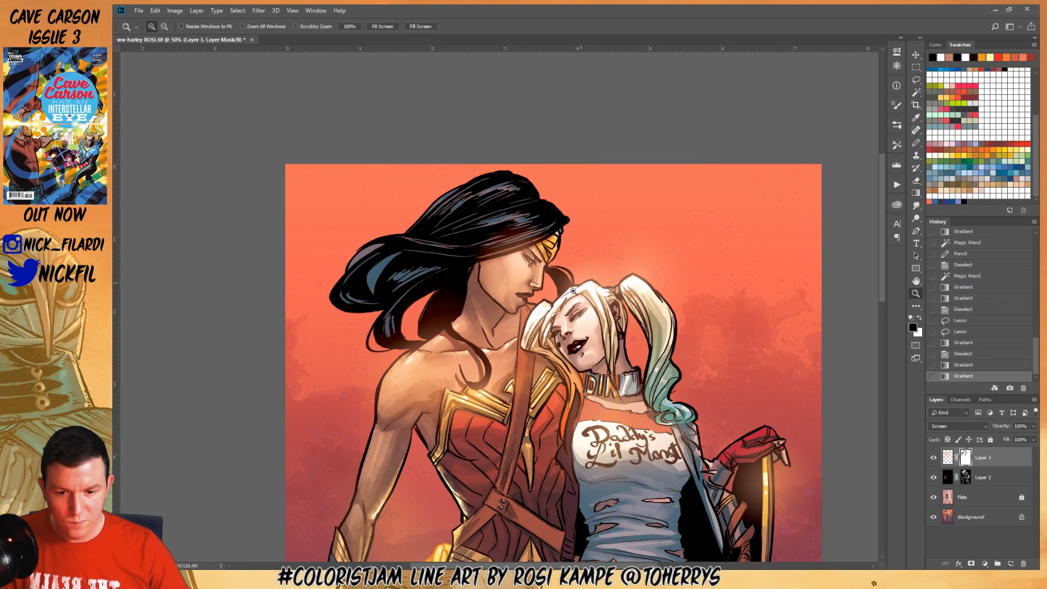
Examine the full artwork from heads to boots and a close-up of Wonder Woman's face
left_click(582, 262, "alt")
scroll(673, 472, "down", 5)
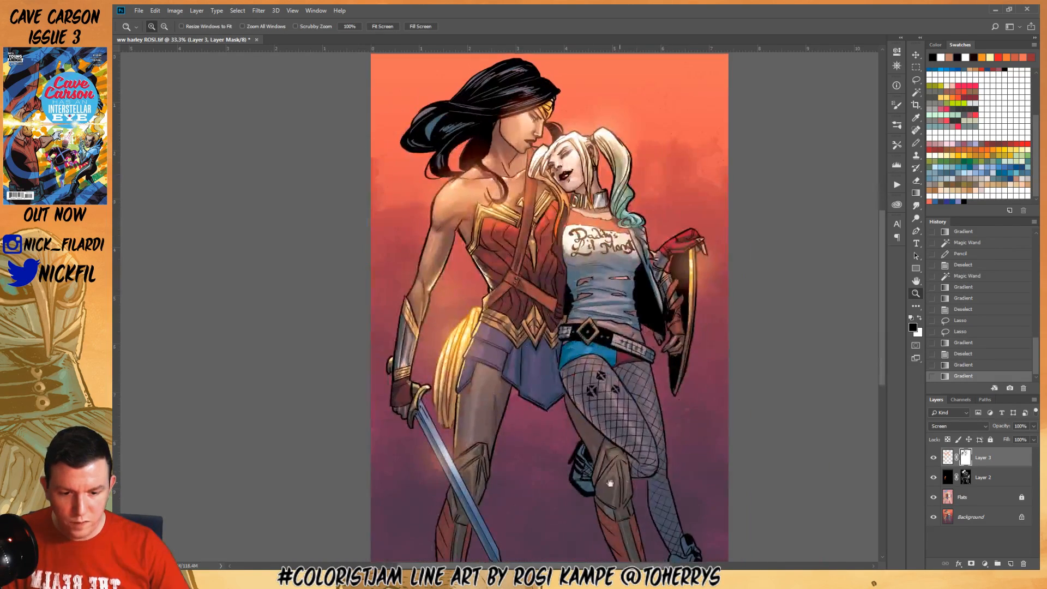
left_click_drag(593, 304, 595, 298)
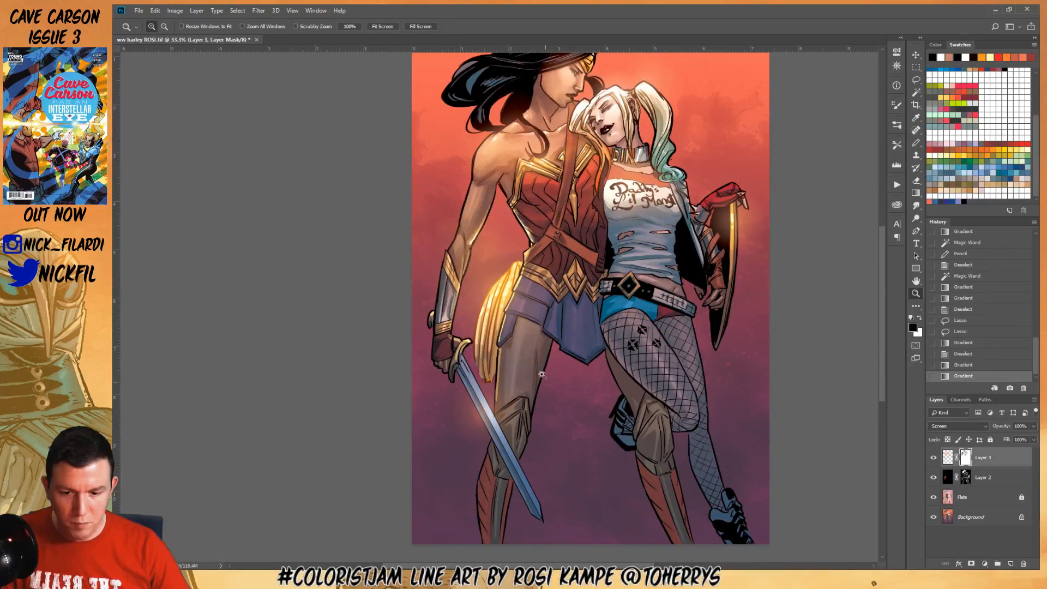
left_click(536, 366, "alt")
left_click_drag(627, 262, 638, 430)
left_click(578, 171)
left_click(578, 170)
left_click(578, 170)
left_click(578, 171)
left_click(578, 171)
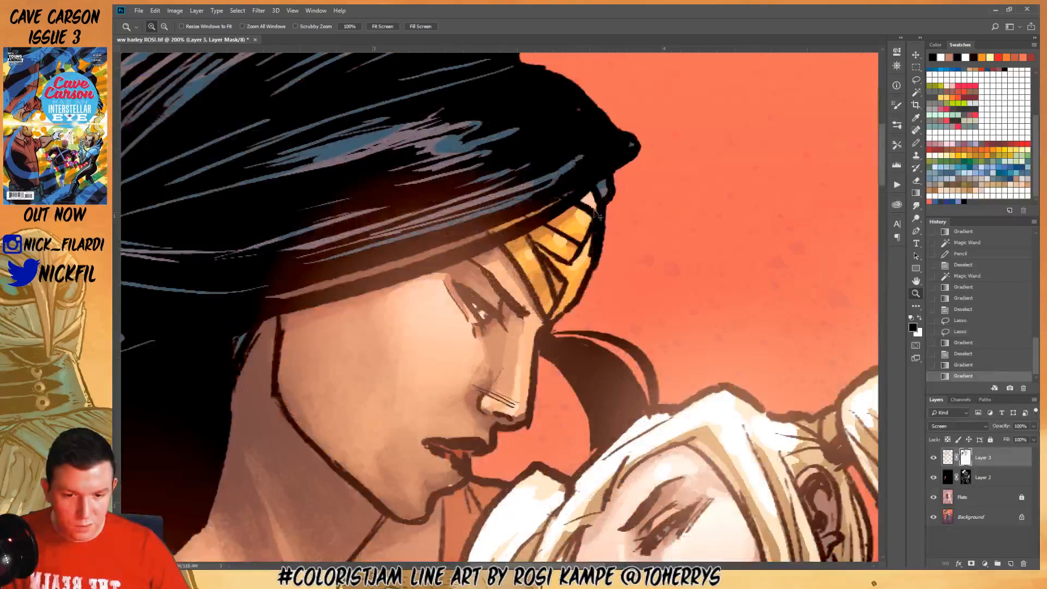
Add a new layer above Layer 2 and lasso the loose lock of hair between the two faces, trimming it along Harley's hair
left_click(1005, 479)
left_click(1012, 564)
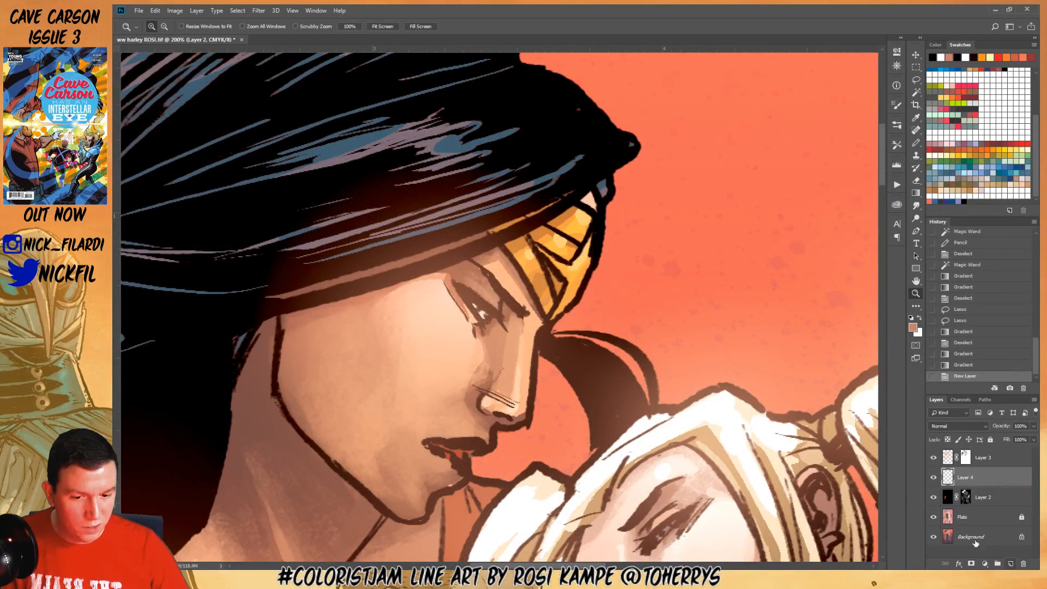
left_click_drag(594, 346, 566, 257)
key("l")
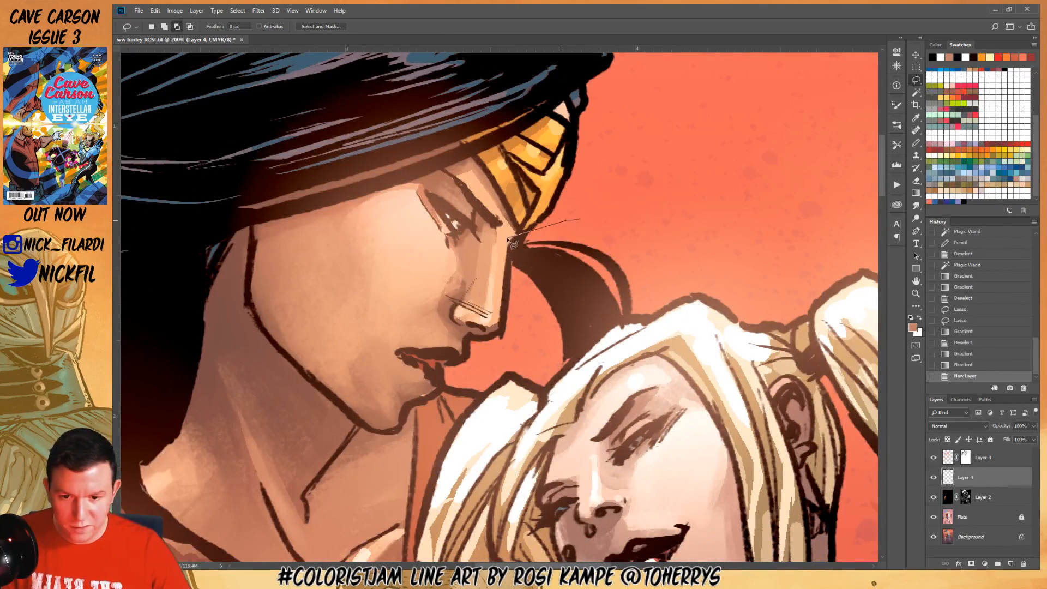
left_click_drag(509, 239, 525, 231)
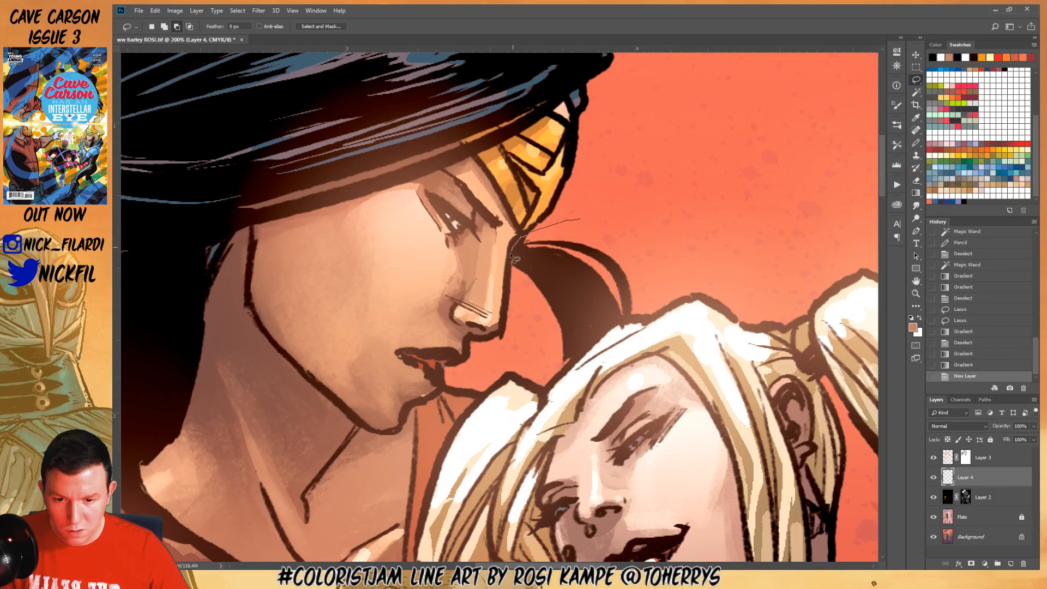
left_click_drag(598, 346, 601, 334)
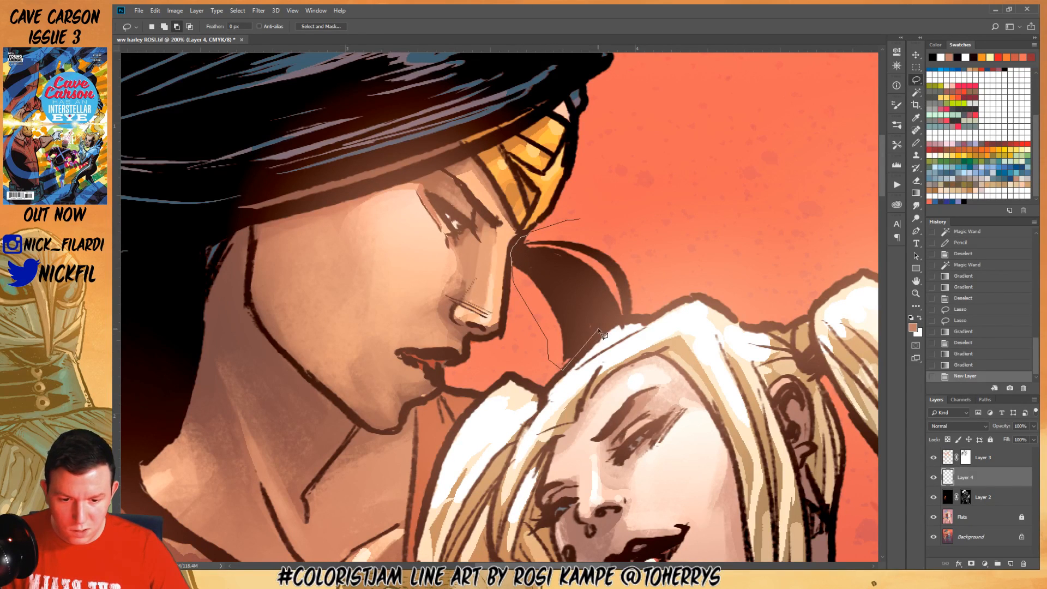
left_click_drag(655, 255, 625, 205)
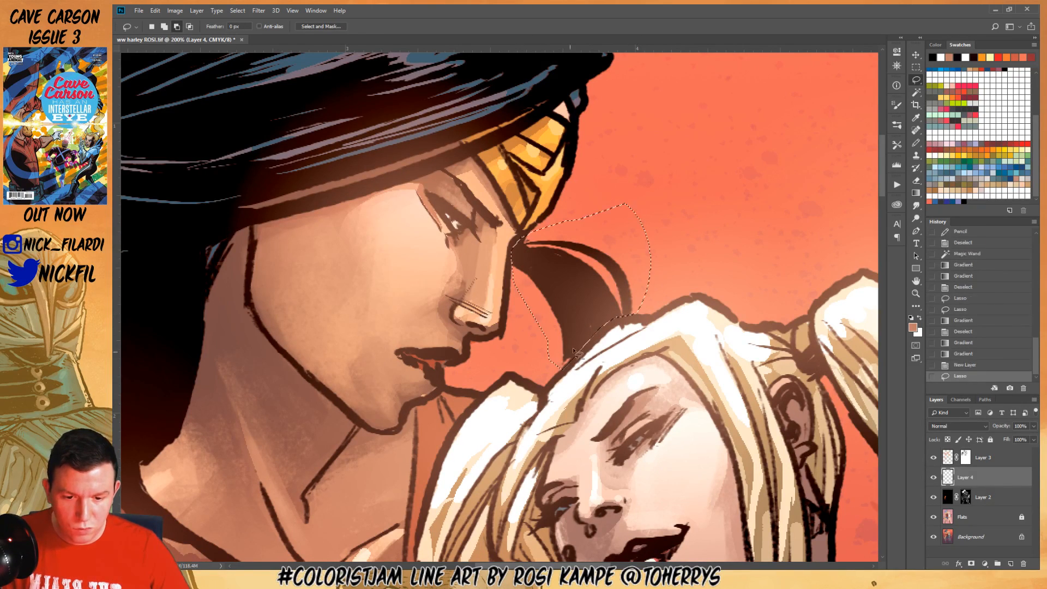
mouse_move(552, 378)
left_mouse_down()
mouse_move(632, 323)
mouse_move(650, 371)
left_mouse_up()
Check the selected hair lock against both figures' upper bodies and in close-up
key("z")
left_click(529, 321, "alt")
left_click(529, 322, "alt")
left_click_drag(551, 343, 599, 274)
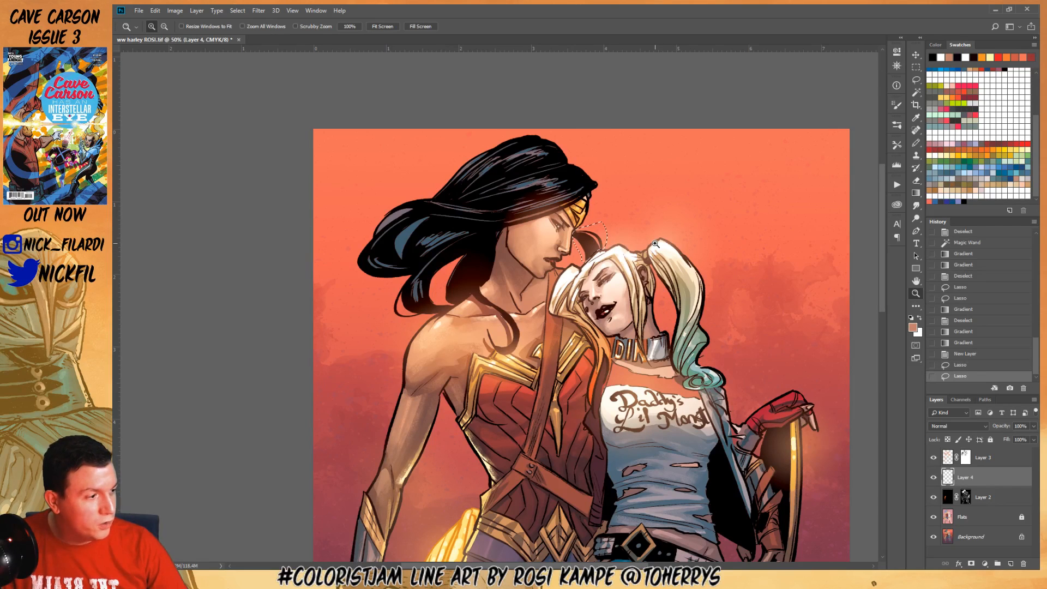
left_click(564, 235)
left_click(563, 235)
left_click(565, 234)
left_click_drag(660, 240, 566, 280)
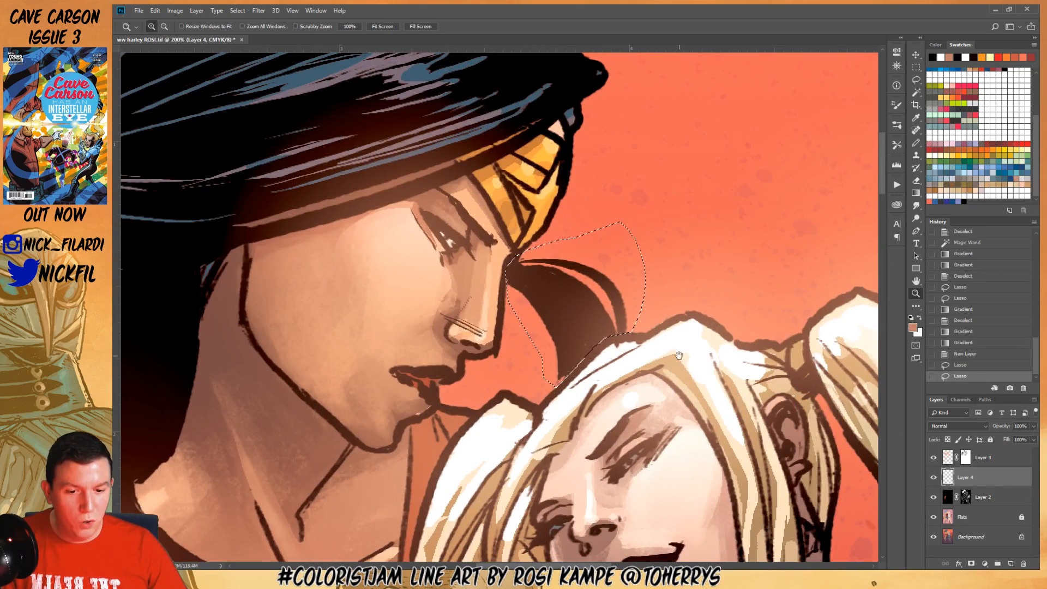
left_click_drag(731, 387, 666, 265)
left_click_drag(669, 414, 651, 146)
Display Layer 2's mask alone and examine its line art across Harley's face, the costume straps and the hair lock
left_click(965, 497, "alt")
left_click_drag(690, 383, 622, 215)
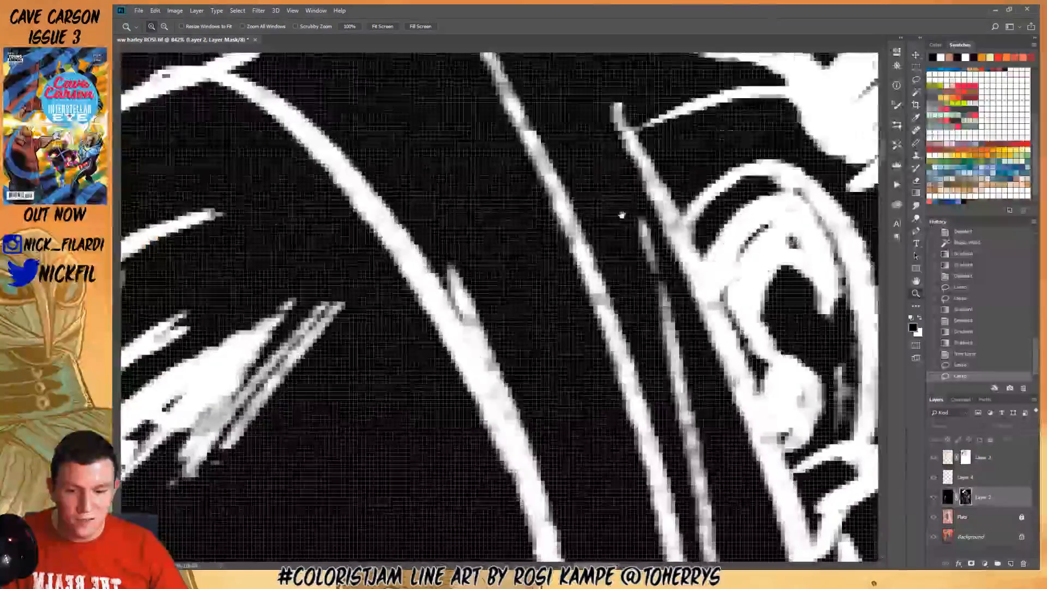
left_click(616, 304, "alt")
left_click_drag(605, 383, 463, 189)
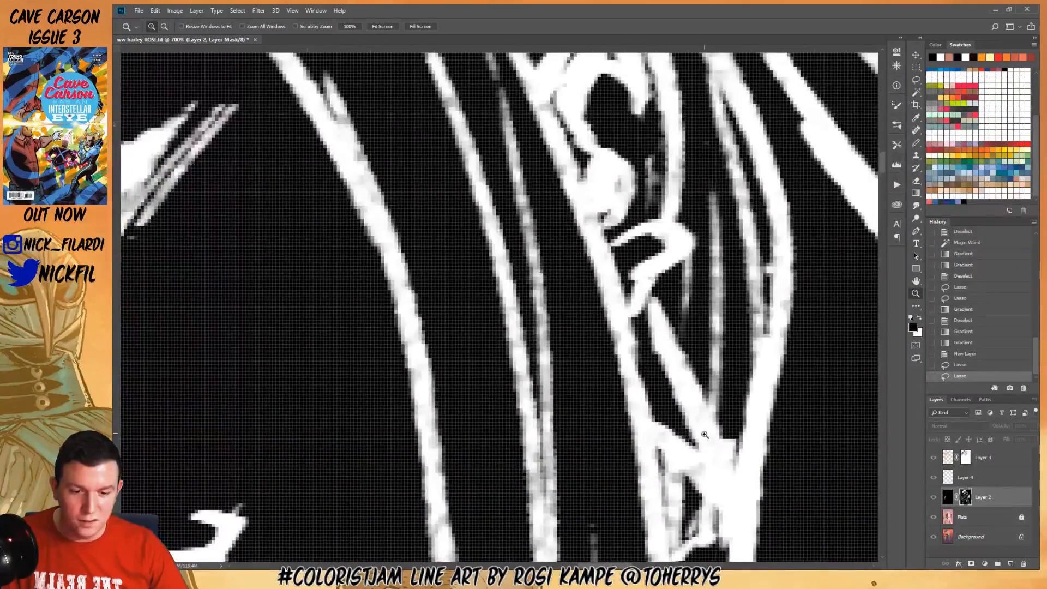
left_click(704, 435, "alt")
left_click(705, 434, "alt")
left_click_drag(549, 373, 687, 273)
left_click_drag(474, 273, 692, 60)
left_click_drag(529, 357, 651, 188)
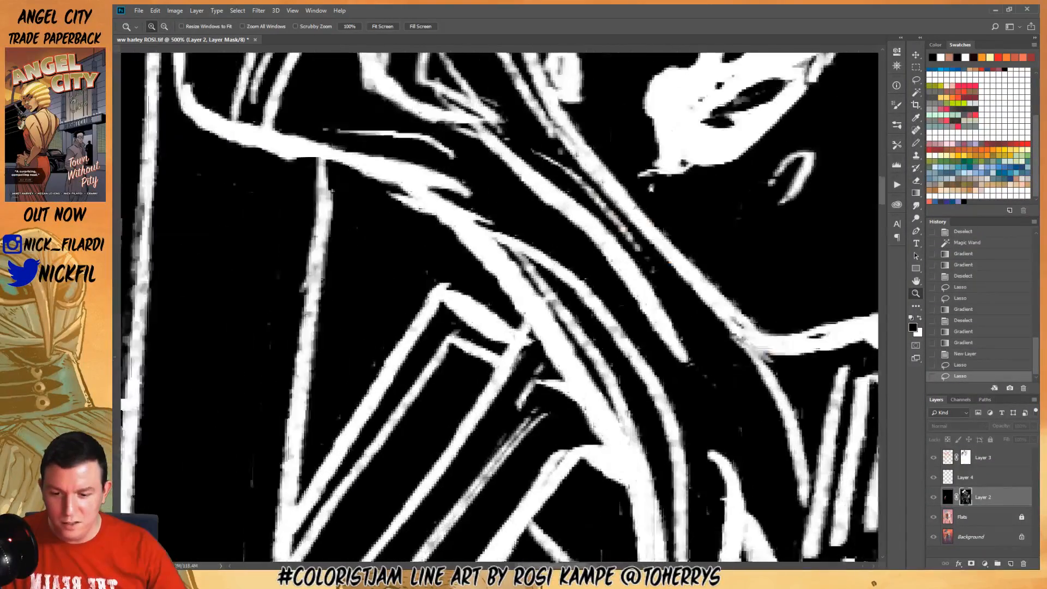
left_click_drag(408, 431, 659, 268)
left_click(360, 279, "alt")
left_click(360, 278, "alt")
left_click_drag(206, 400, 622, 366)
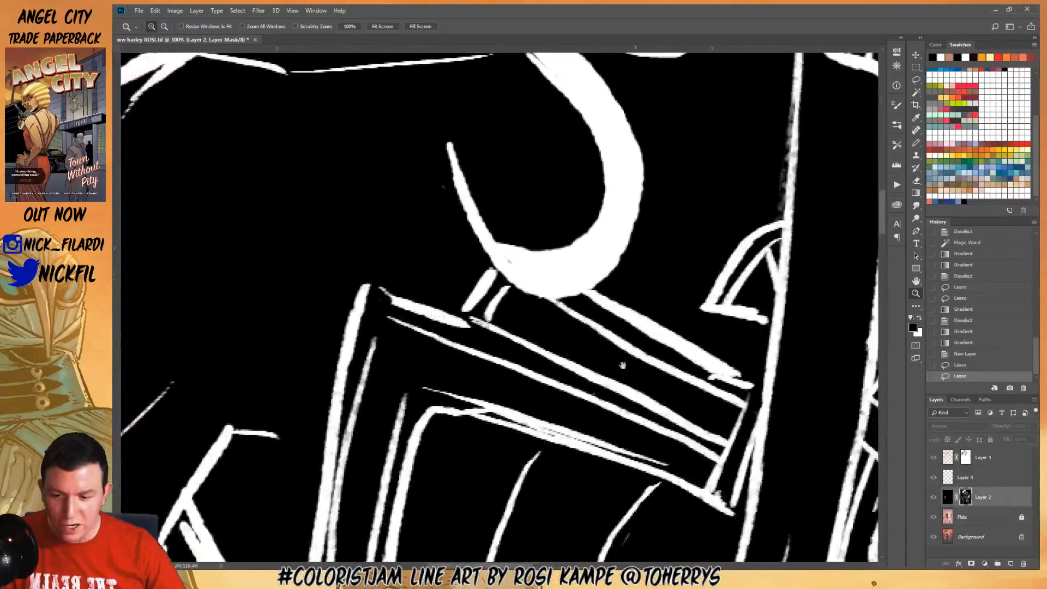
left_click_drag(552, 237, 596, 472)
left_click_drag(763, 218, 469, 436)
left_click_drag(723, 253, 534, 451)
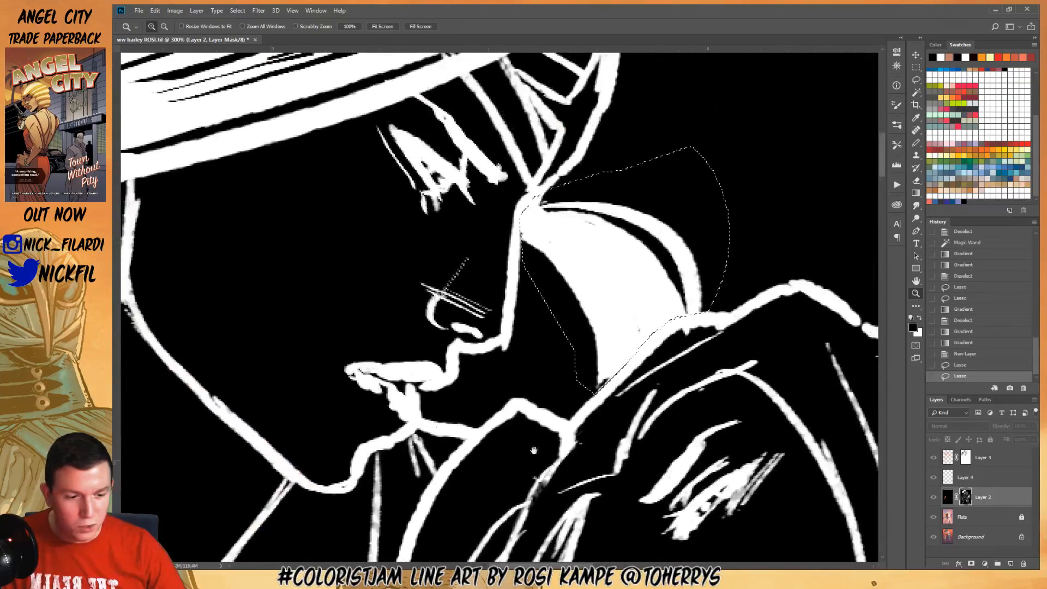
Sample the orange-red background, apply it to the selected hair lock's line art on Layer 2 as a faded fill, and deselect
left_click(971, 497)
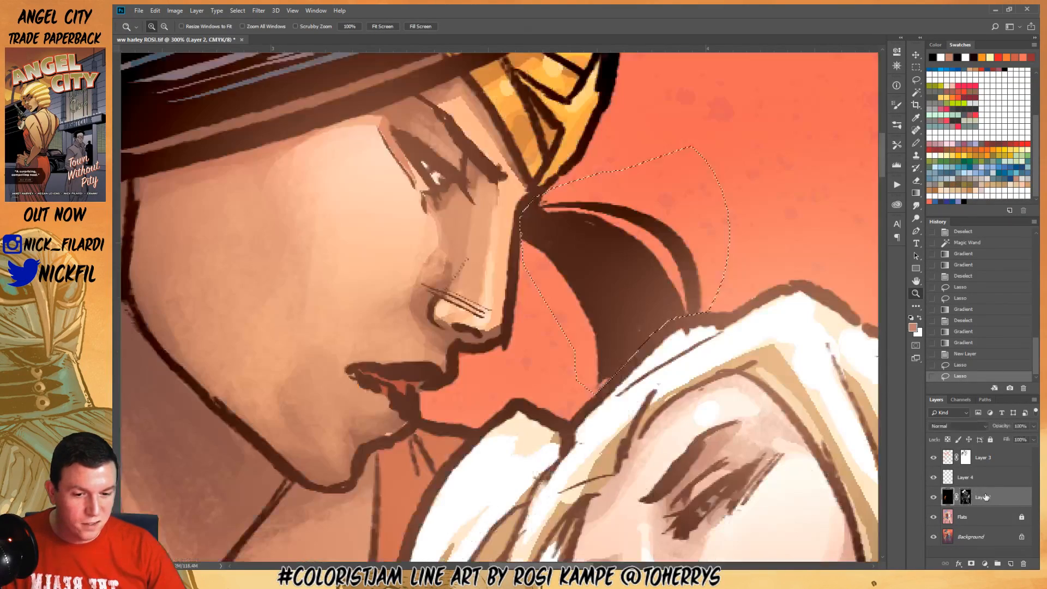
key("b")
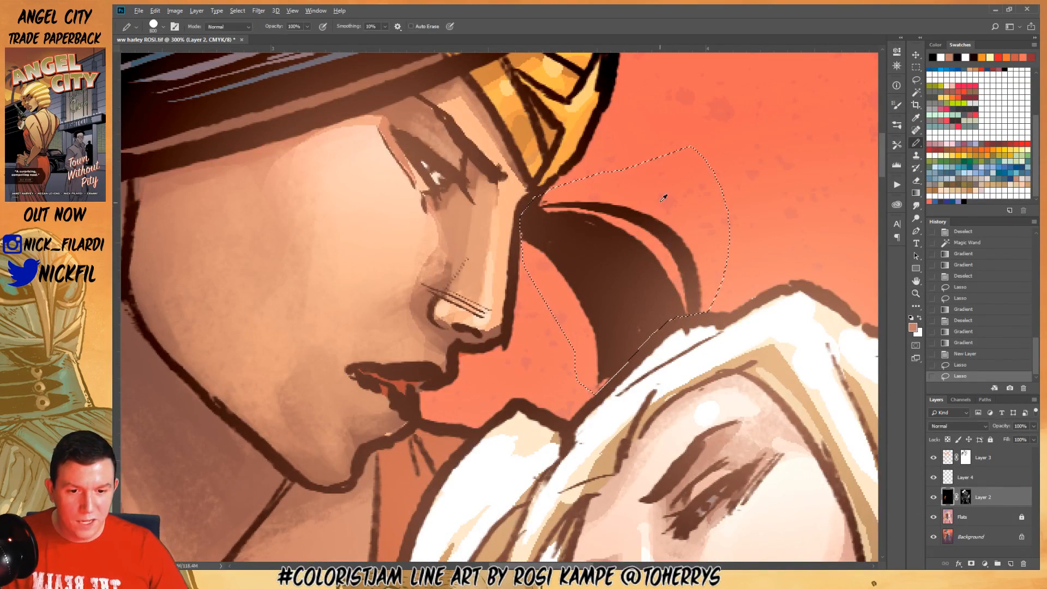
left_click(662, 201, "alt")
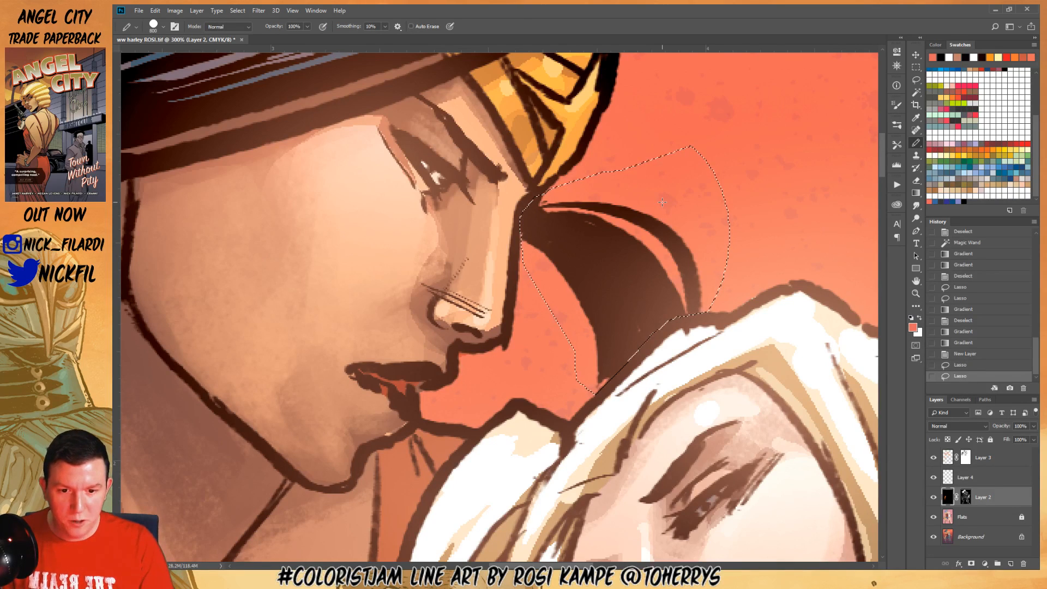
key("alt+BackSpace")
key("ctrl+d")
Restore the hair lock selection, apply a second faded fill of the background colour on Layer 2, and deselect
key("z")
left_click(524, 270, "alt")
left_click(519, 267, "alt")
left_click(519, 267, "alt")
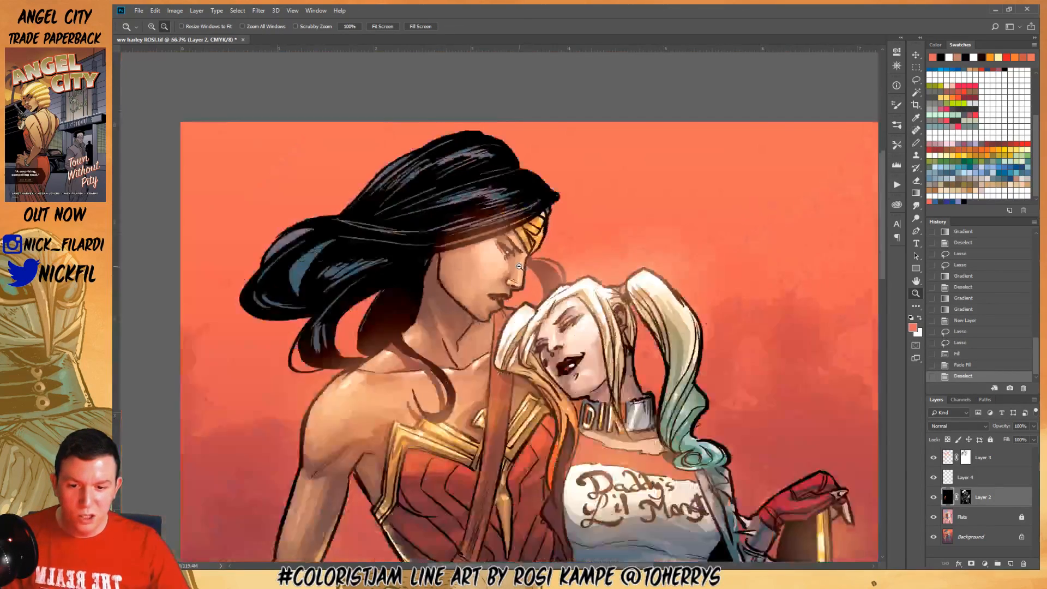
left_click(519, 266, "alt")
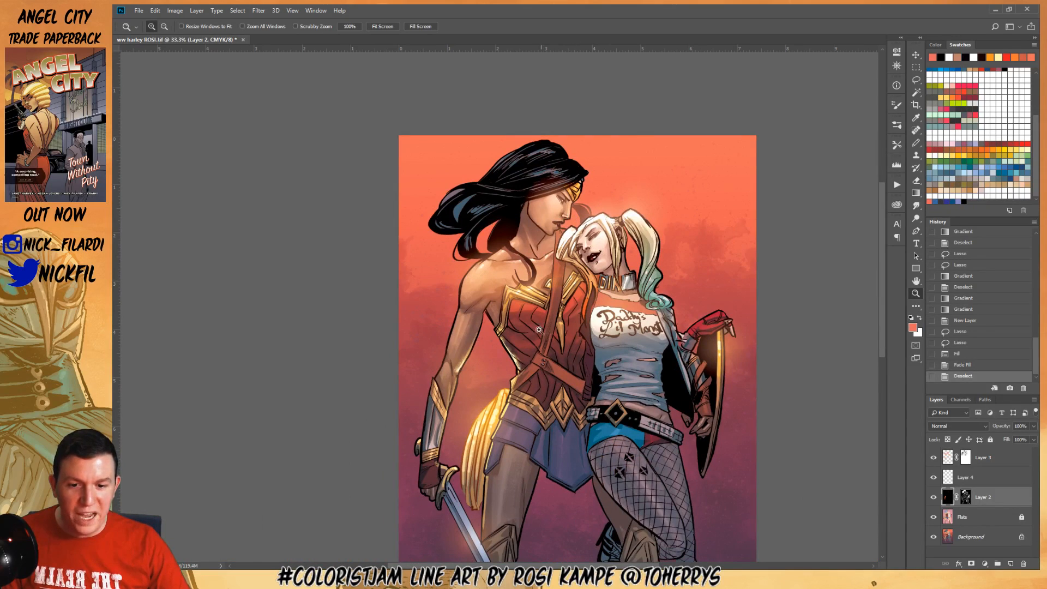
left_click_drag(577, 291, 575, 328)
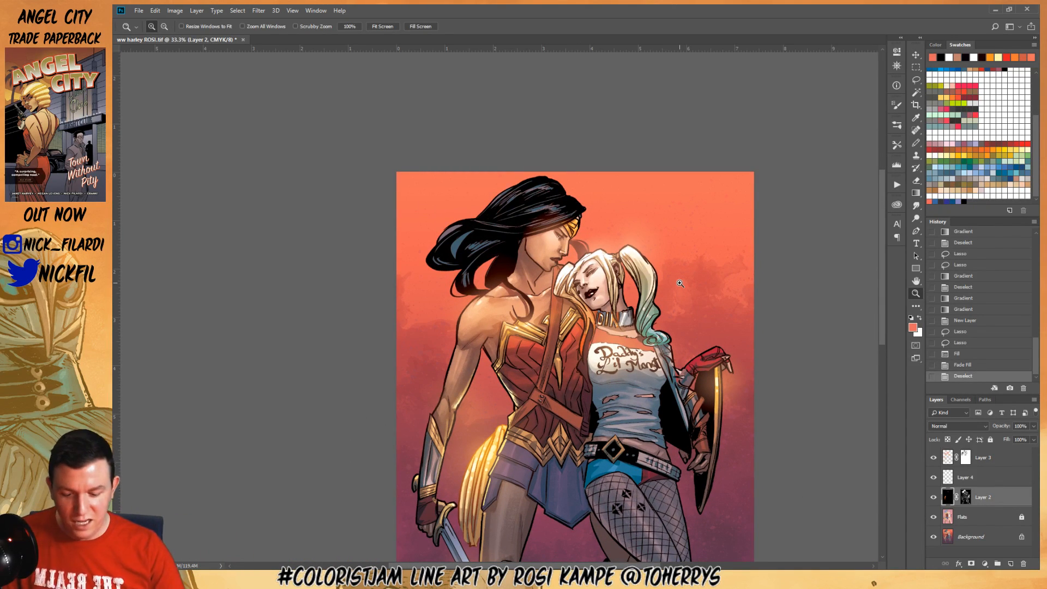
key("ctrl+z")
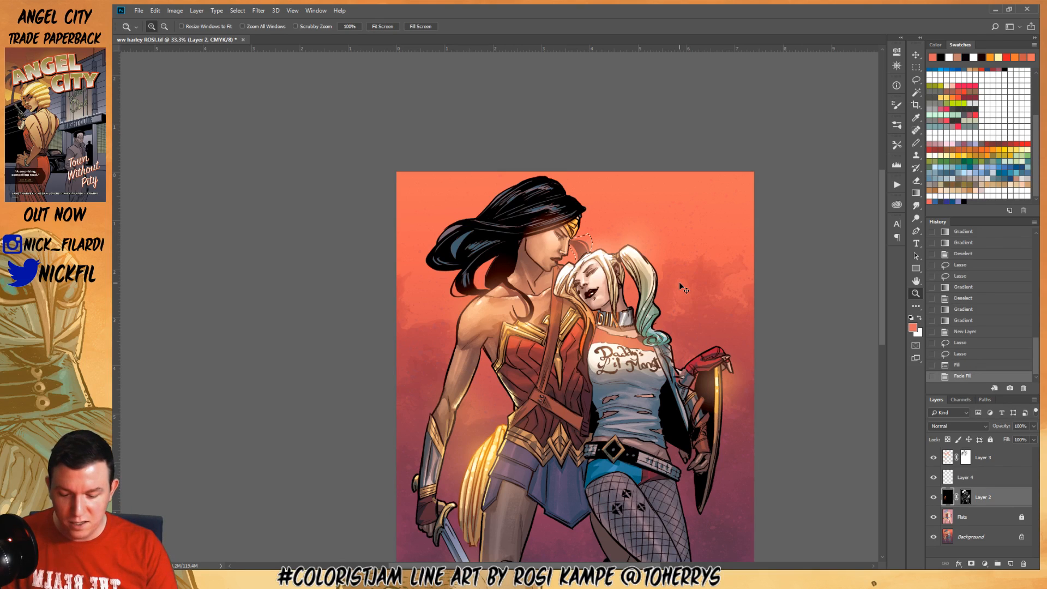
key("F2")
key("ctrl+d")
Try a third faded fill on the hair lock, step the history back to the second one, and deselect
key("ctrl+z")
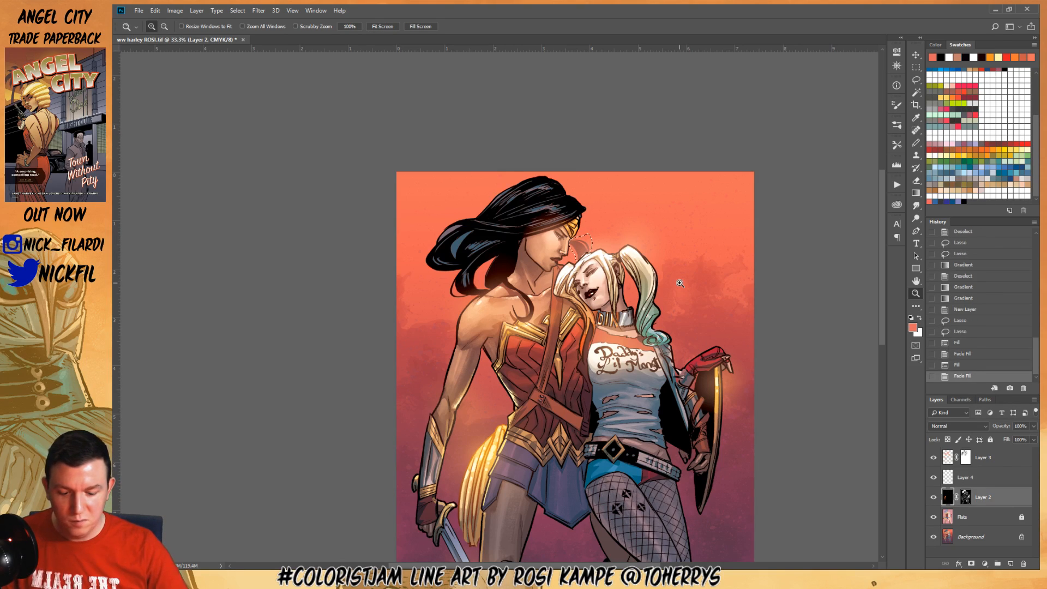
key("F2")
key("ctrl+d")
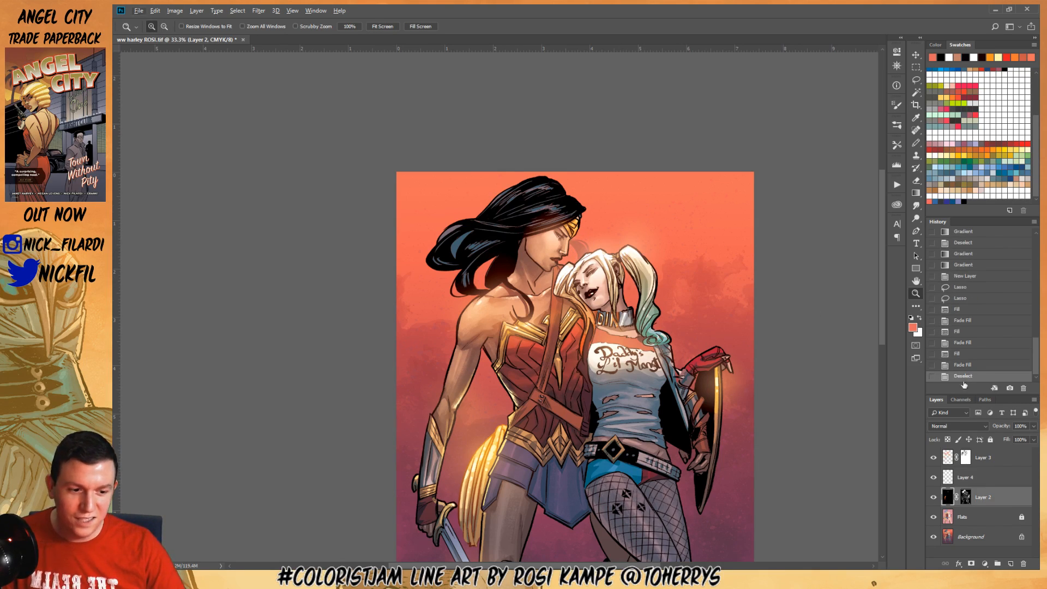
left_click(976, 344)
key("ctrl+d")
Lasso Harley's back leg and laced shoe, following the front thigh's edge up to the shorts and belt
left_click_drag(616, 373, 634, 341)
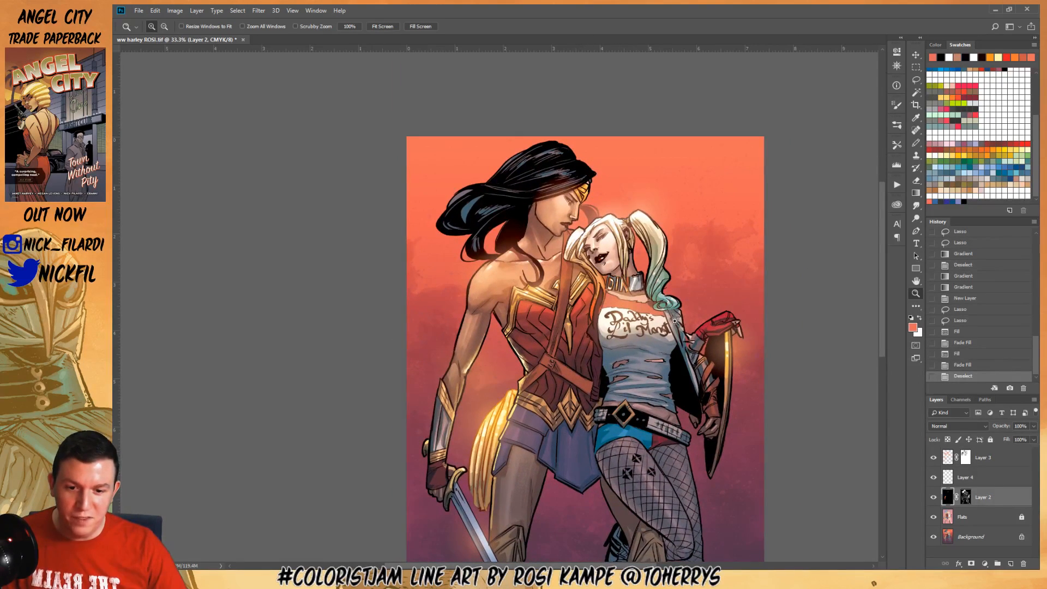
left_click_drag(625, 469, 586, 297)
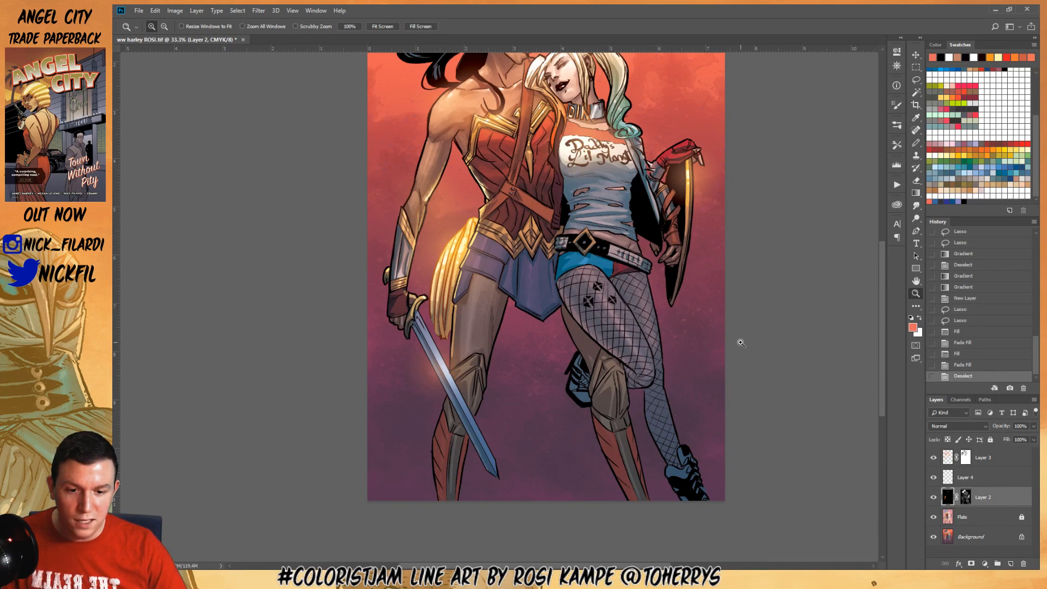
left_click(621, 372)
left_click(622, 372)
left_click_drag(1003, 497, 973, 485)
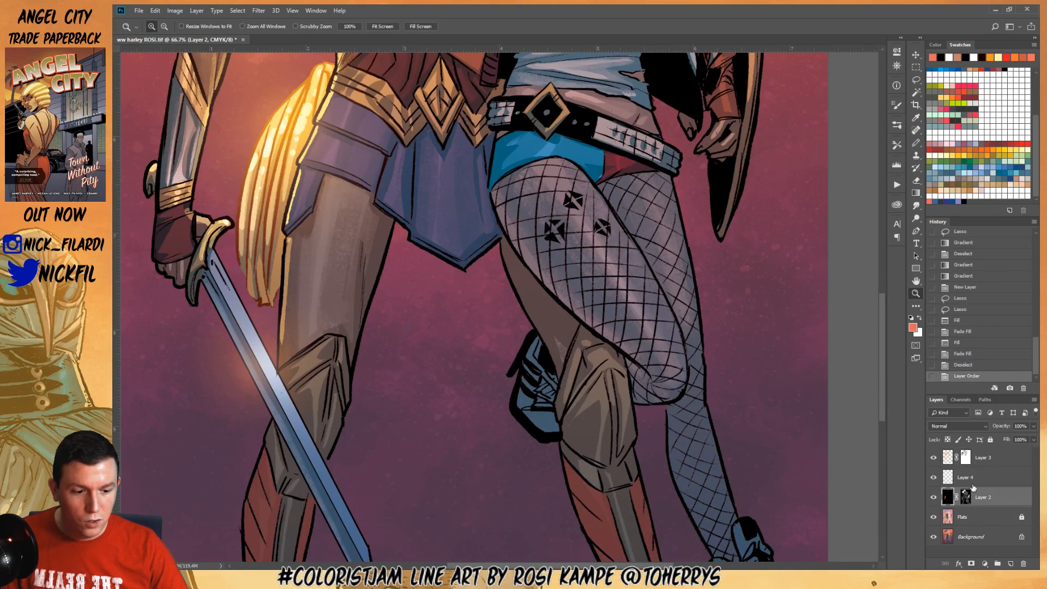
left_click_drag(721, 373, 691, 313)
key("l")
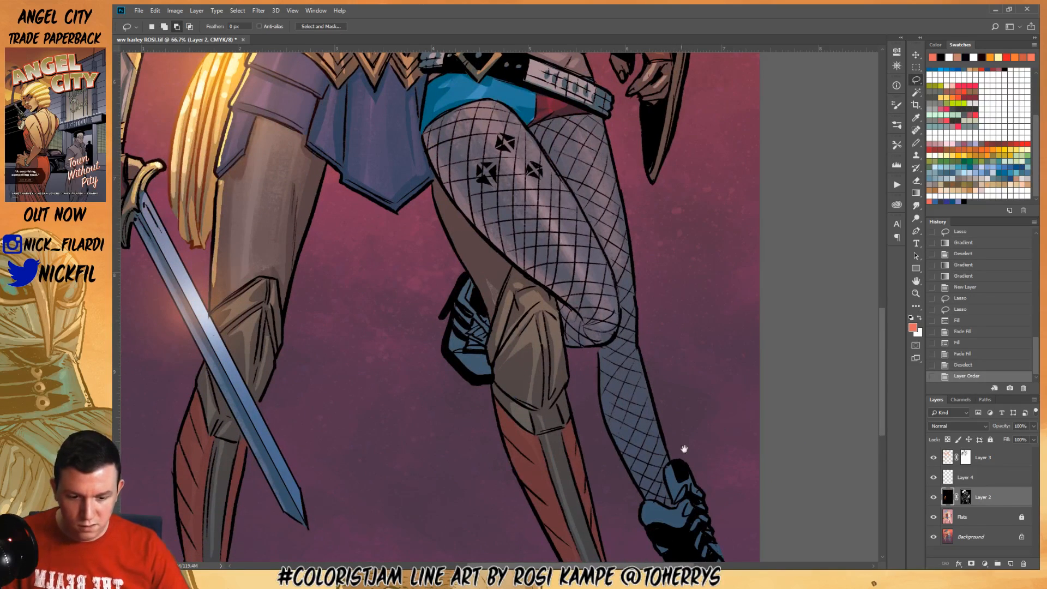
left_click_drag(680, 451, 674, 331)
mouse_move(682, 259)
left_mouse_down()
mouse_move(632, 478)
mouse_move(573, 229)
left_mouse_up()
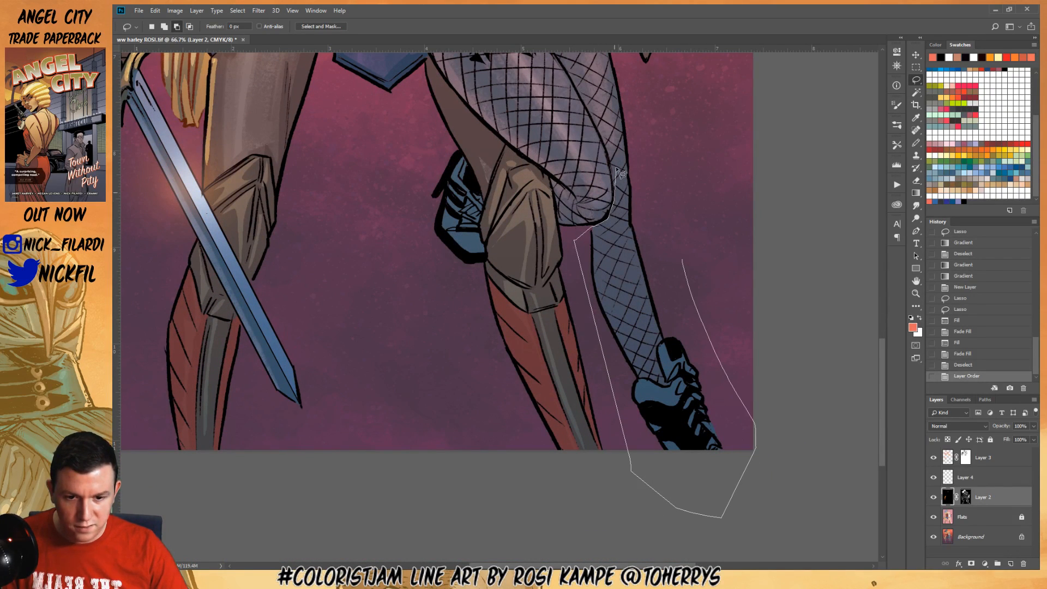
mouse_move(607, 142)
left_mouse_down()
mouse_move(514, 132)
mouse_move(581, 288)
mouse_move(613, 265)
mouse_move(585, 245)
mouse_move(544, 151)
mouse_move(564, 190)
left_mouse_up()
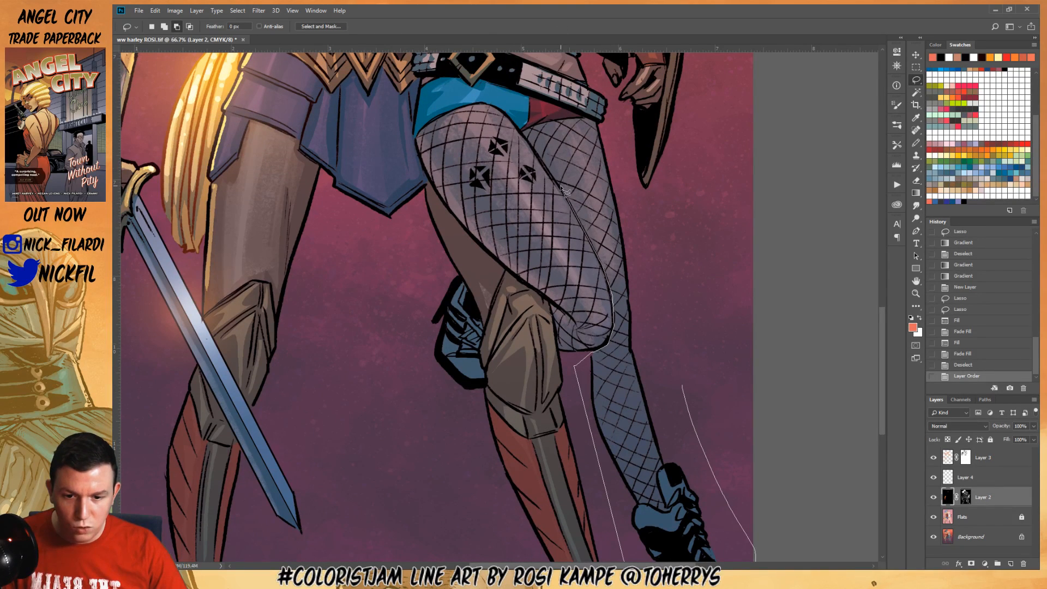
mouse_move(522, 134)
left_mouse_down()
mouse_move(622, 112)
mouse_move(638, 137)
mouse_move(628, 112)
left_mouse_up()
left_click_drag(694, 87, 701, 214)
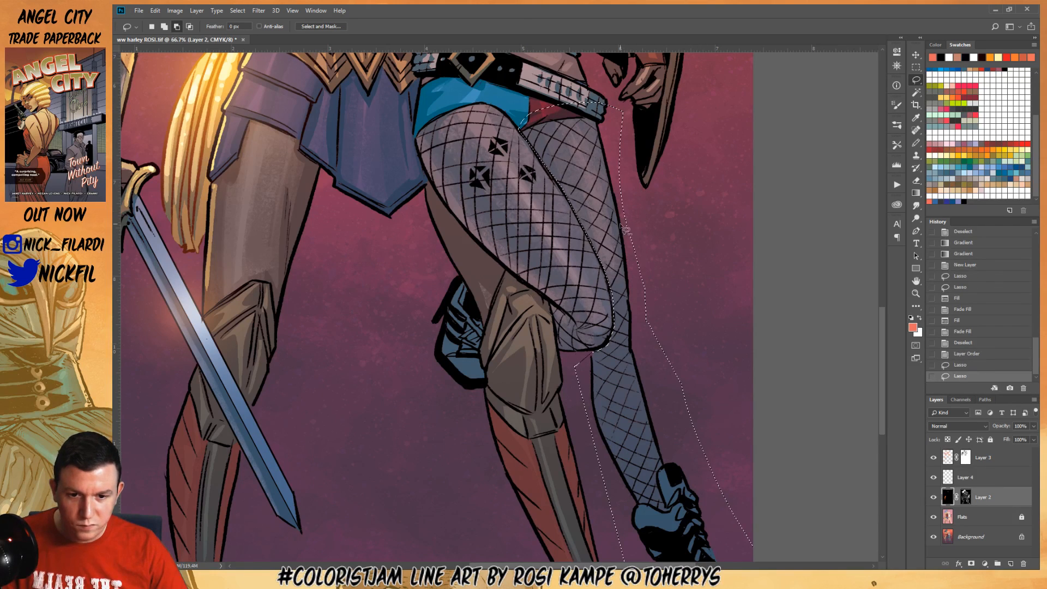
Configure the Magic Wand to sample all layers with a tolerance of 20 and Contiguous off
key("w")
left_click(422, 26)
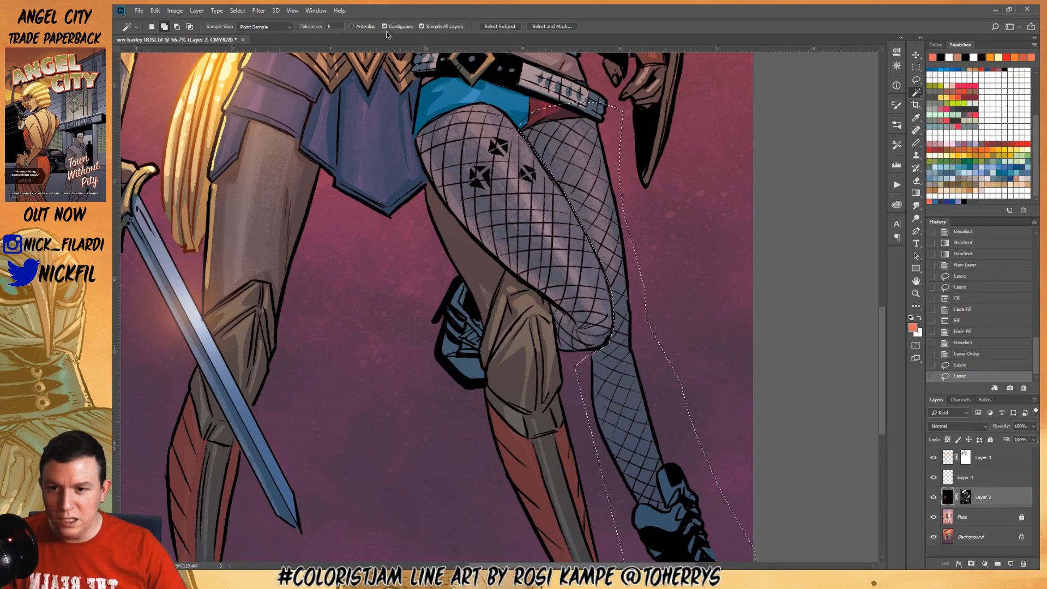
left_click(612, 122, "alt")
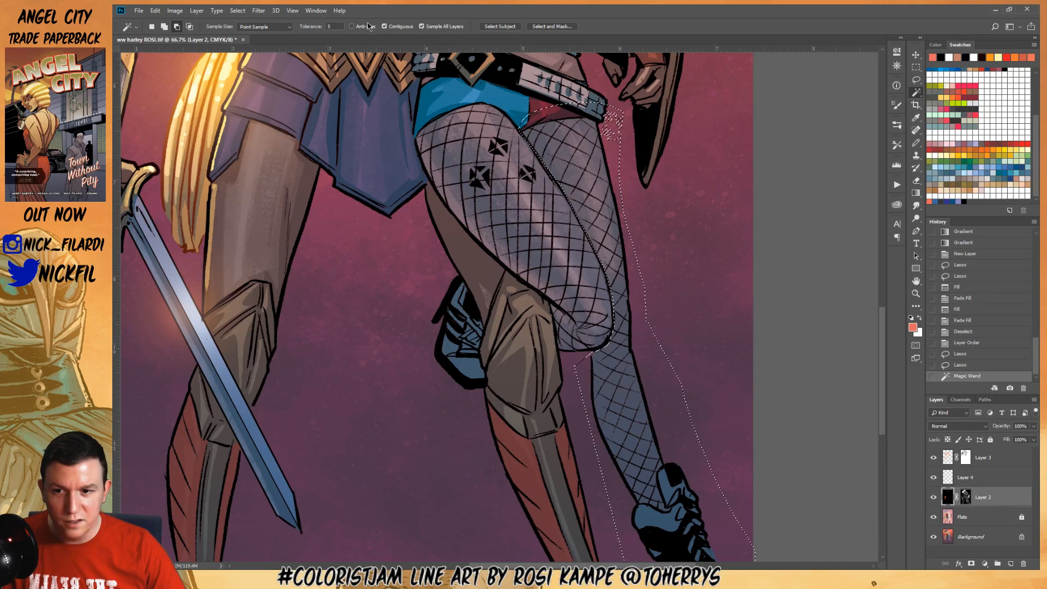
left_click(320, 27)
type("20")
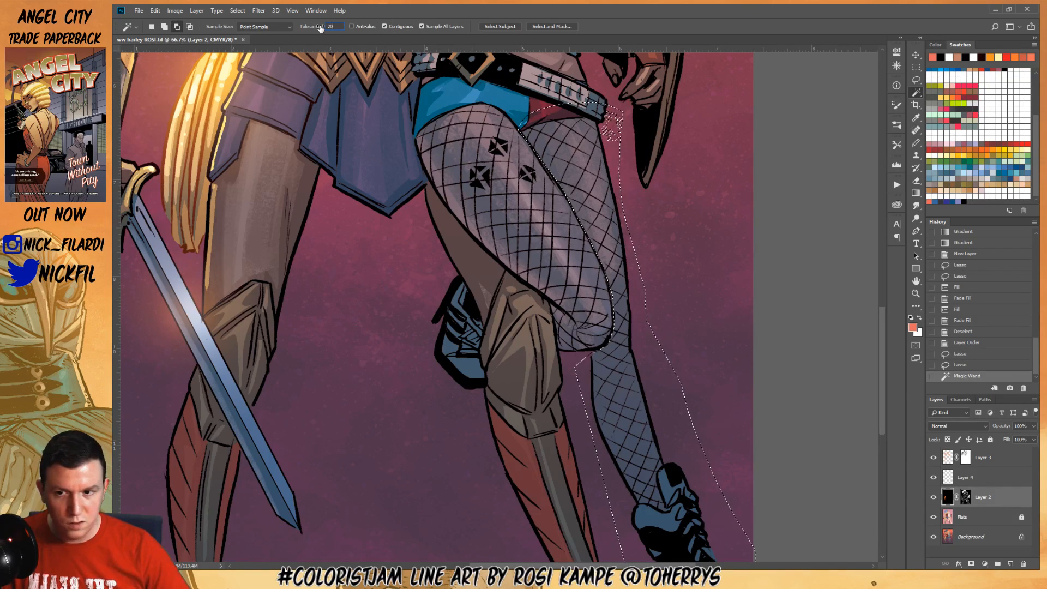
left_click(384, 26)
Subtract the purple background around Harley's back leg and shoe from the selection with the Magic Wand
left_click(610, 150, "alt")
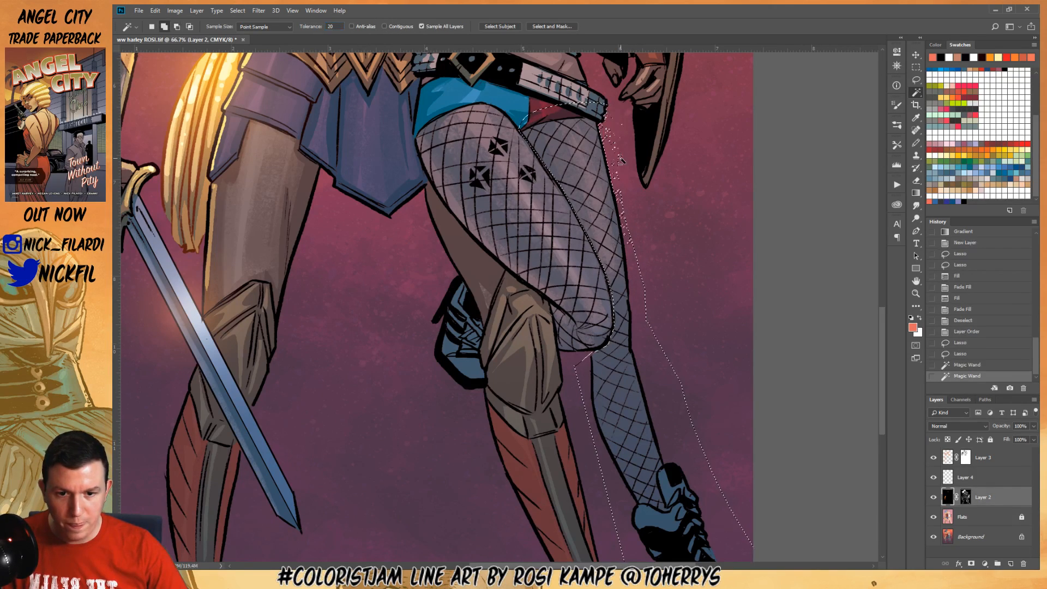
left_click(615, 169, "alt")
left_click(625, 213, "alt")
left_click(634, 257, "alt")
left_click(639, 294, "alt")
left_click(645, 338, "alt")
left_click(657, 376, "alt")
left_click(684, 442, "alt")
left_click(692, 450, "alt")
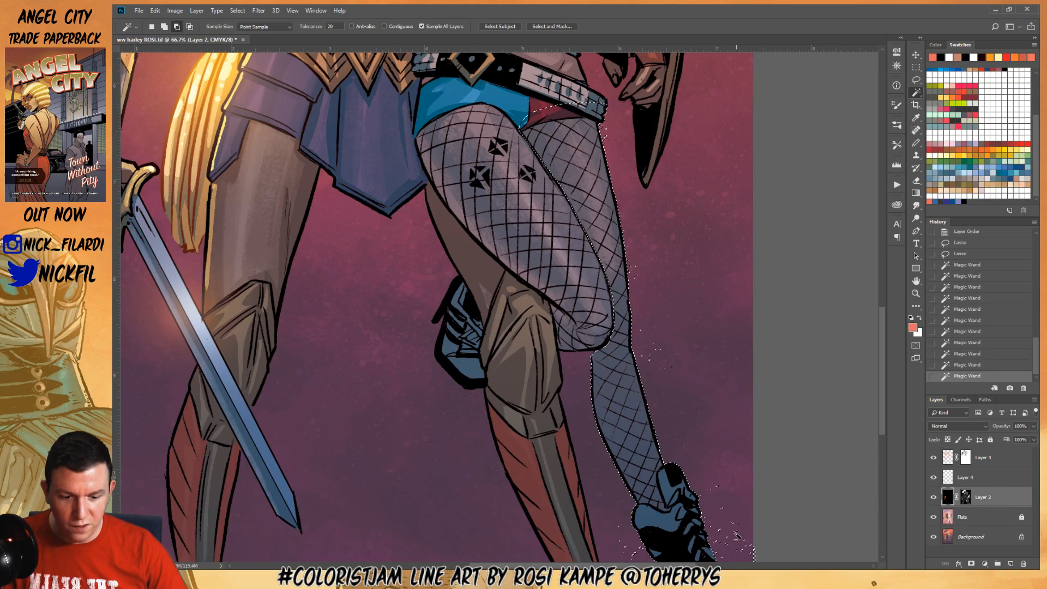
left_click(711, 432, "alt")
Create a new layer above Layer 2 and sample the purple background beside Harley's back leg for the Gradient tool
key("z")
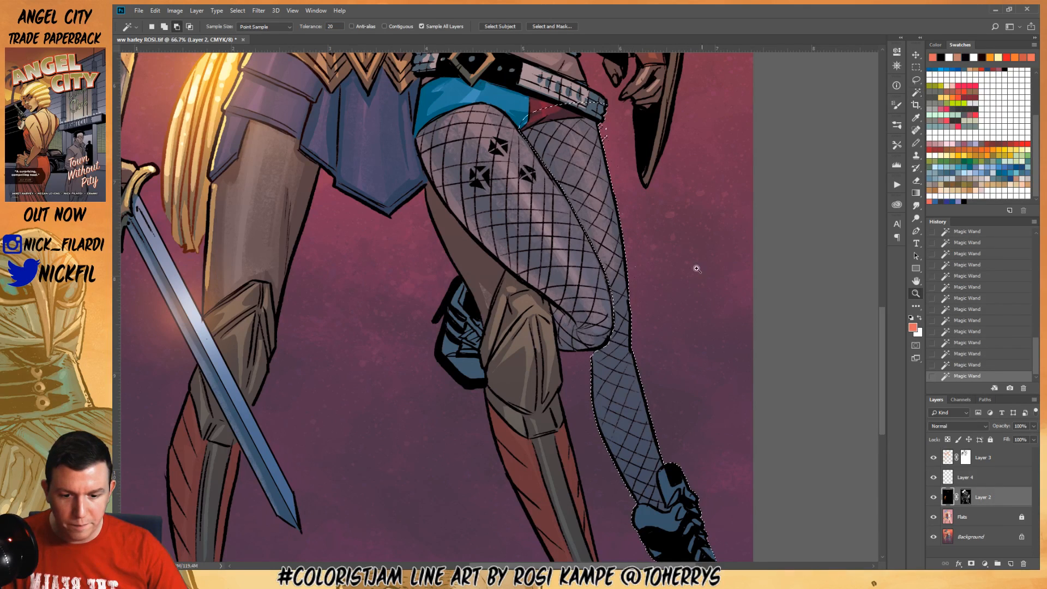
left_click(673, 248, "alt")
left_click(673, 248, "alt")
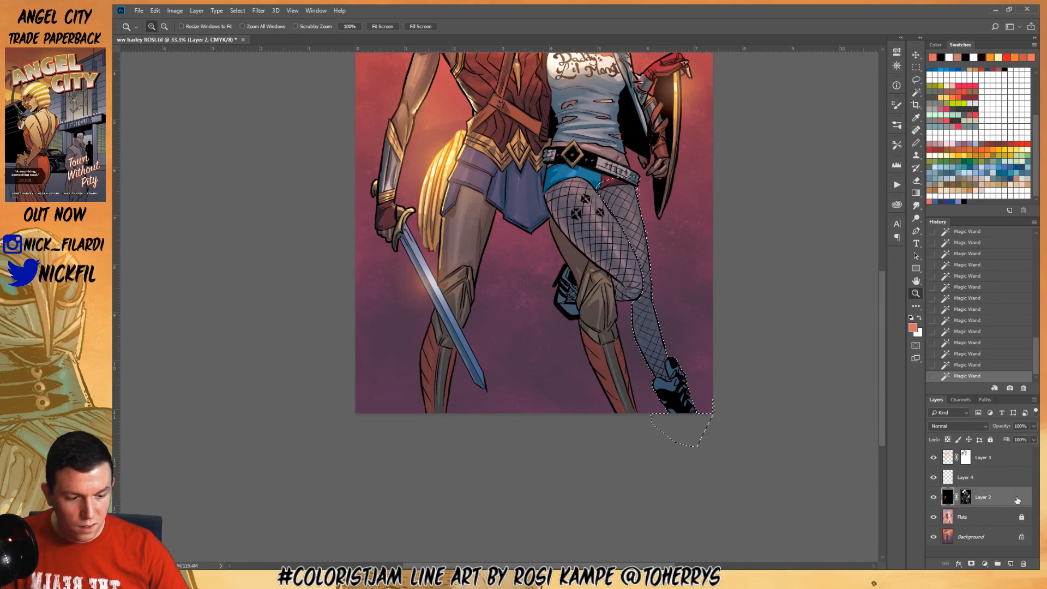
left_click(1011, 564)
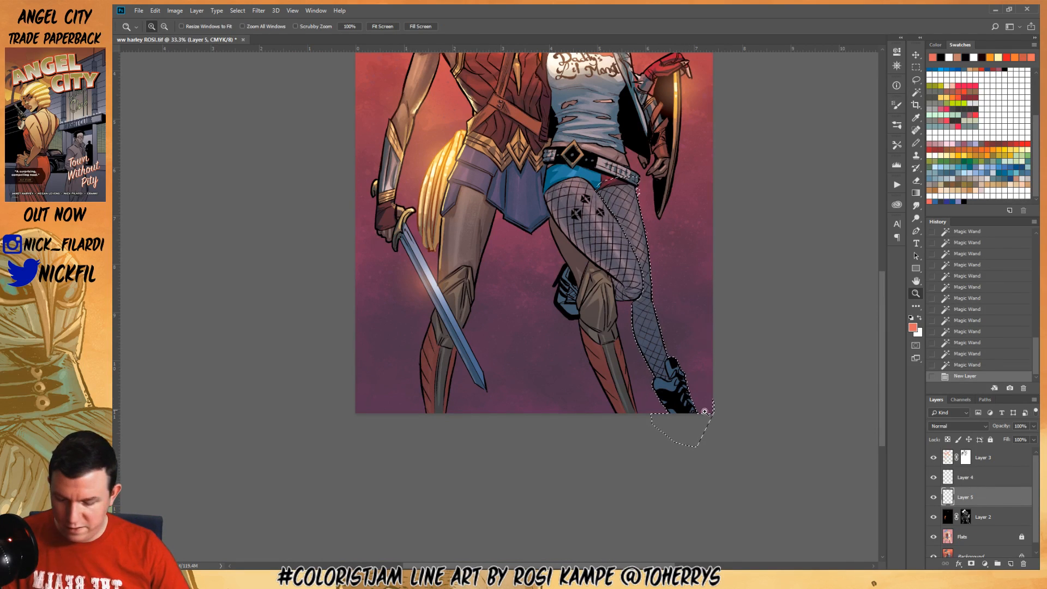
key("g")
left_click(695, 361, "alt")
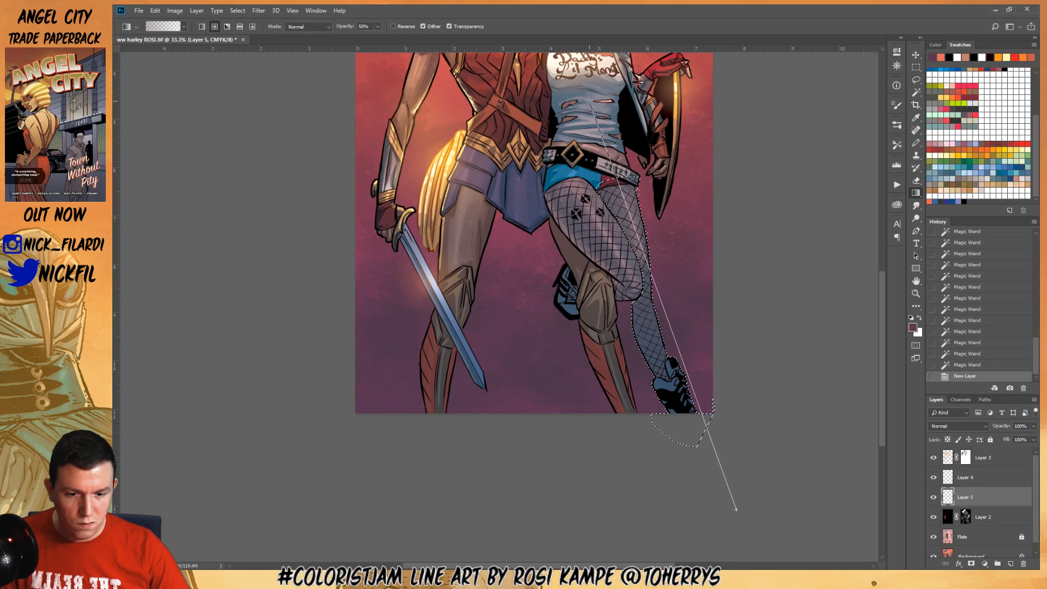
Fade Harley's back leg and shoe into the background with purple gradients on Layer 5, hide the selection edges, and deselect
left_click_drag(588, 100, 626, 187)
key("ctrl+h")
left_click_drag(575, 270, 669, 402)
key("z")
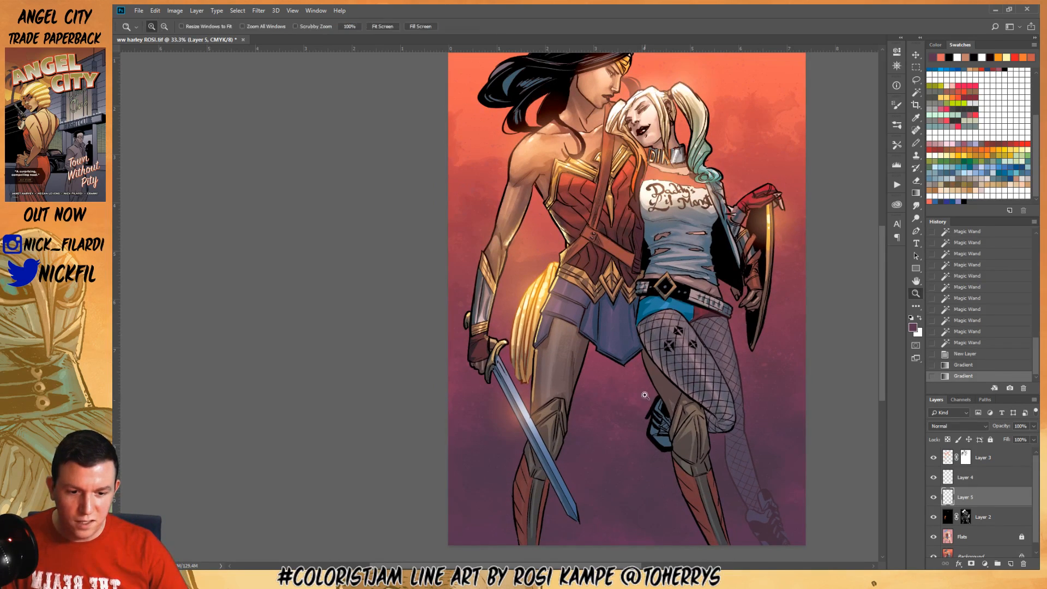
left_click(738, 435, "alt")
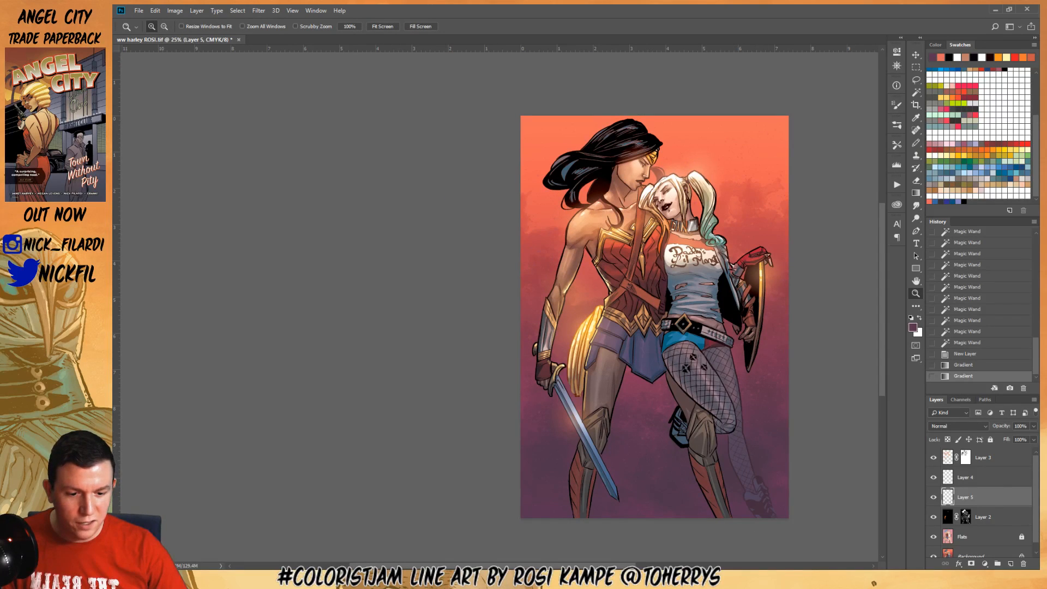
left_click_drag(770, 443, 726, 388)
left_click(620, 354)
left_click(621, 355)
left_click(621, 356)
key("ctrl+d")
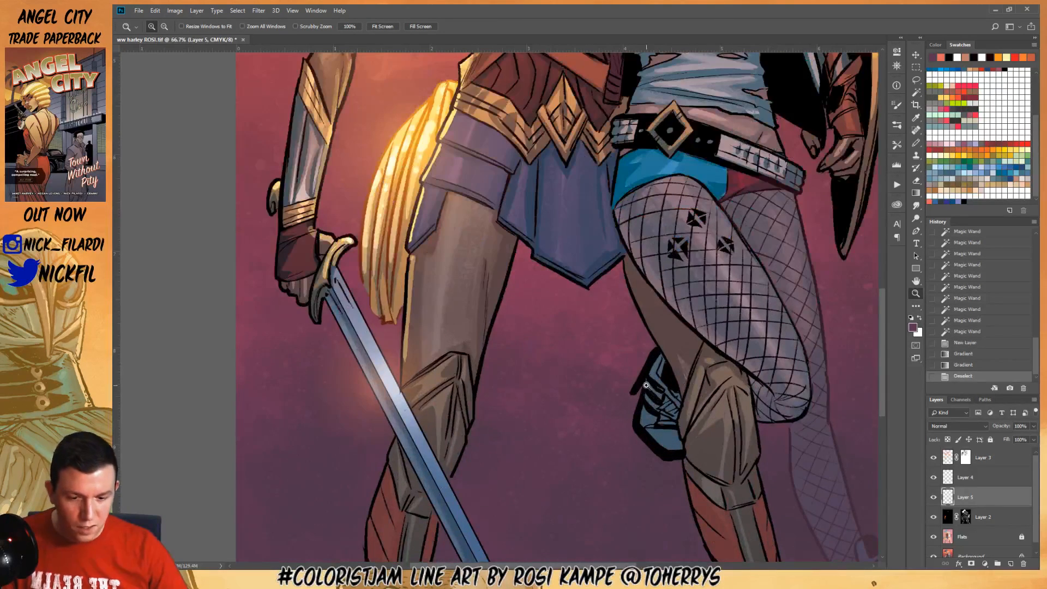
Lasso Harley's raised shoe behind Wonder Woman's knee, tracing closely along the edge of the armoured leg
key("l")
mouse_move(625, 354)
left_mouse_down()
mouse_move(599, 455)
mouse_move(676, 501)
mouse_move(673, 384)
mouse_move(652, 339)
left_mouse_up()
key("z")
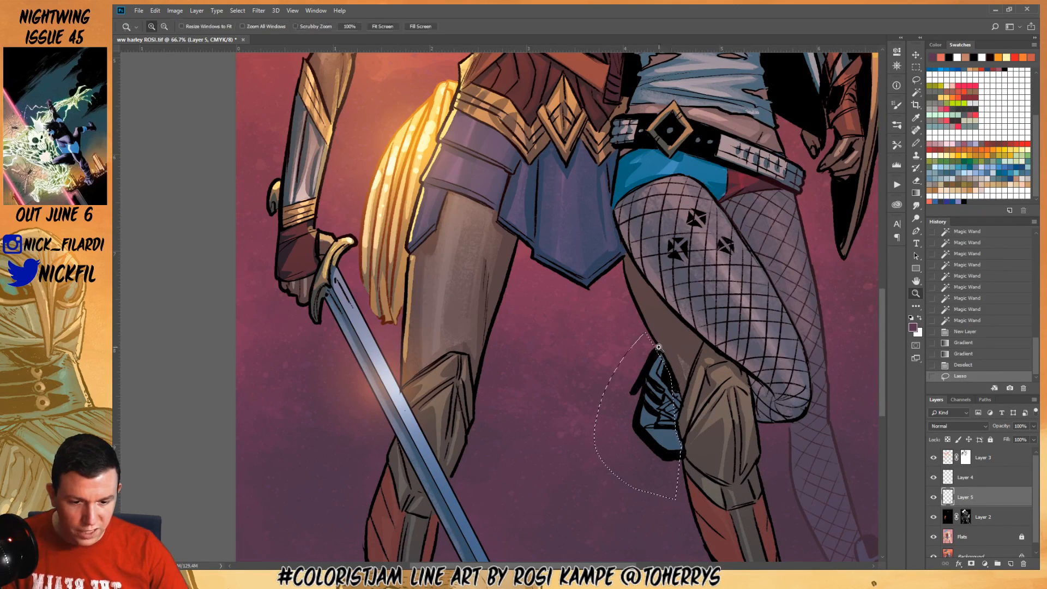
left_click(674, 378)
left_click(674, 379)
left_click_drag(674, 378, 564, 253)
key("l")
mouse_move(468, 174)
left_mouse_down()
mouse_move(540, 212)
mouse_move(607, 346)
mouse_move(592, 439)
mouse_move(540, 426)
mouse_move(601, 507)
mouse_move(604, 491)
mouse_move(549, 448)
left_mouse_up()
mouse_move(620, 503)
left_mouse_down()
mouse_move(609, 553)
mouse_move(486, 446)
left_mouse_up()
Remove the purple background around the raised shoe from the selection with the Magic Wand
key("z")
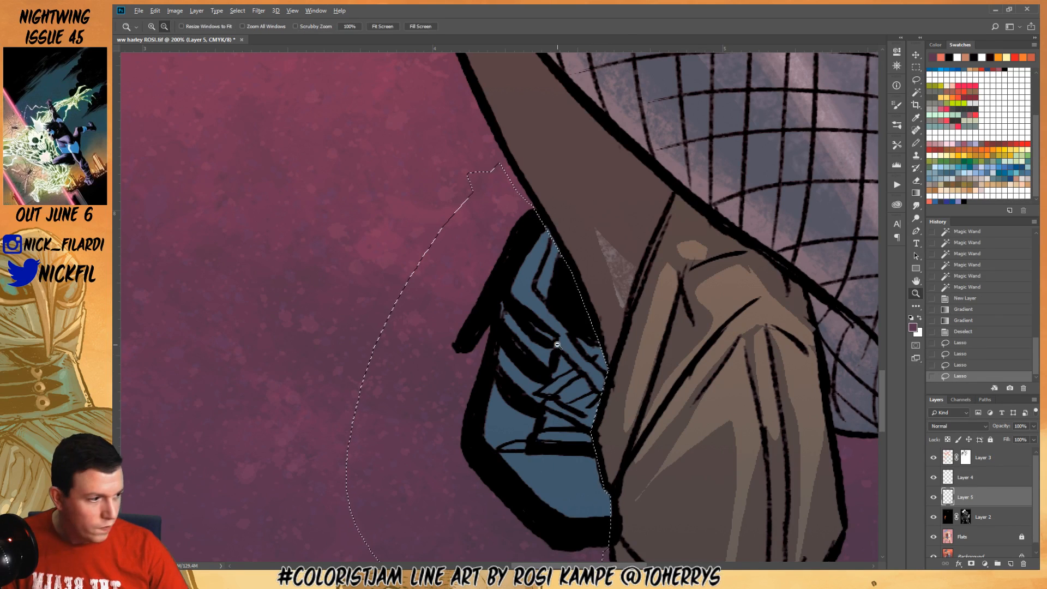
left_click(565, 346, "alt")
left_click(565, 346, "alt")
left_click_drag(676, 369, 612, 256)
left_click(540, 268, "alt")
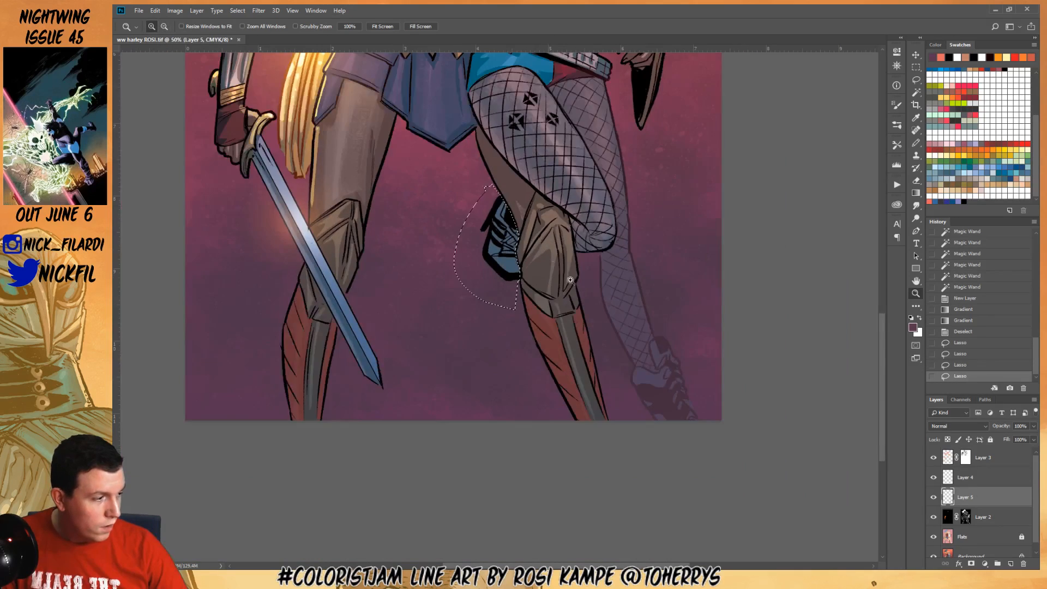
left_click_drag(650, 227, 703, 343)
left_click_drag(511, 180, 512, 273)
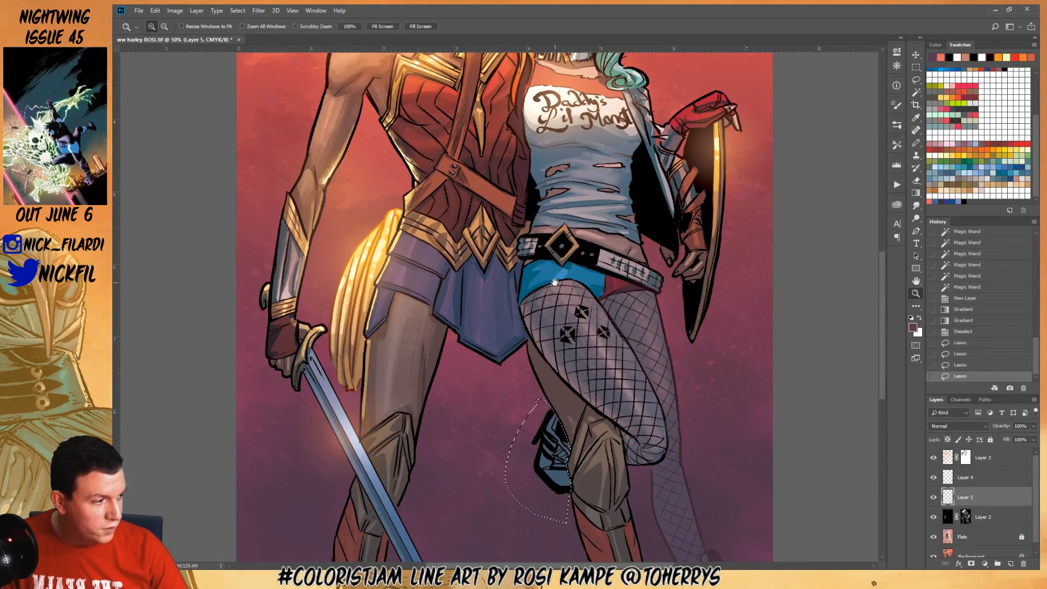
key("w")
left_click_drag(528, 478, 548, 401)
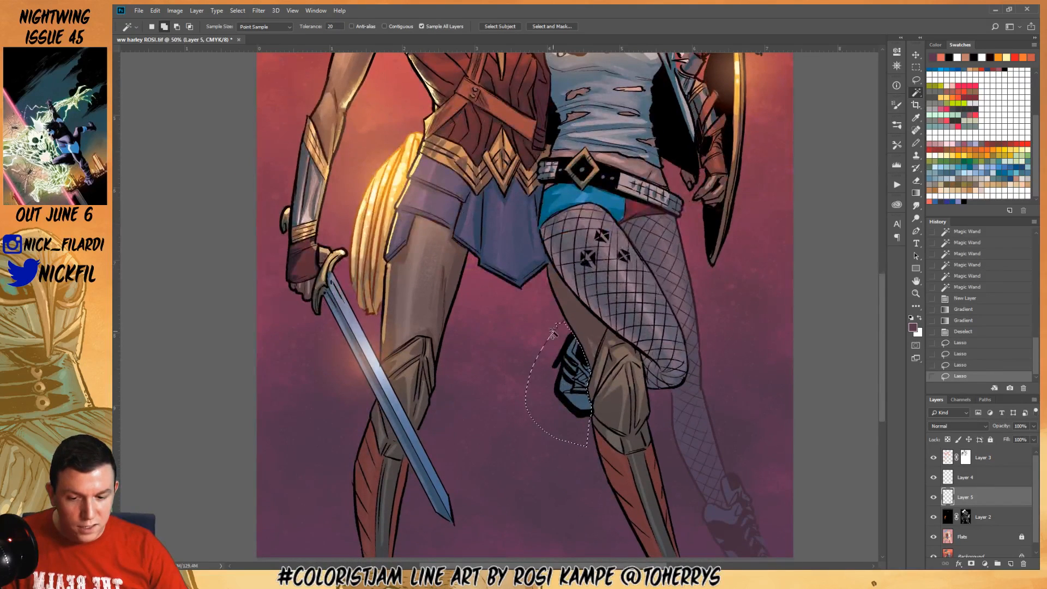
left_click(547, 394, "alt")
left_click(545, 388, "alt")
left_click(544, 406, "alt")
left_click(543, 408, "alt")
left_click(542, 408, "alt")
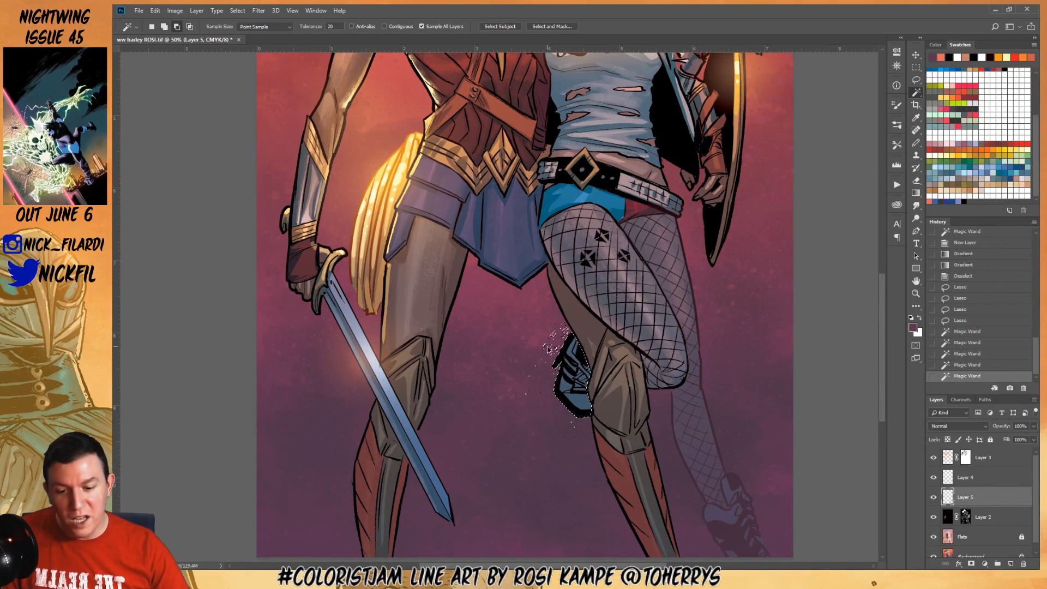
left_click(548, 346, "alt")
left_click(564, 329, "alt")
left_click(551, 337, "alt")
left_click(552, 337, "alt")
left_click(573, 425, "alt")
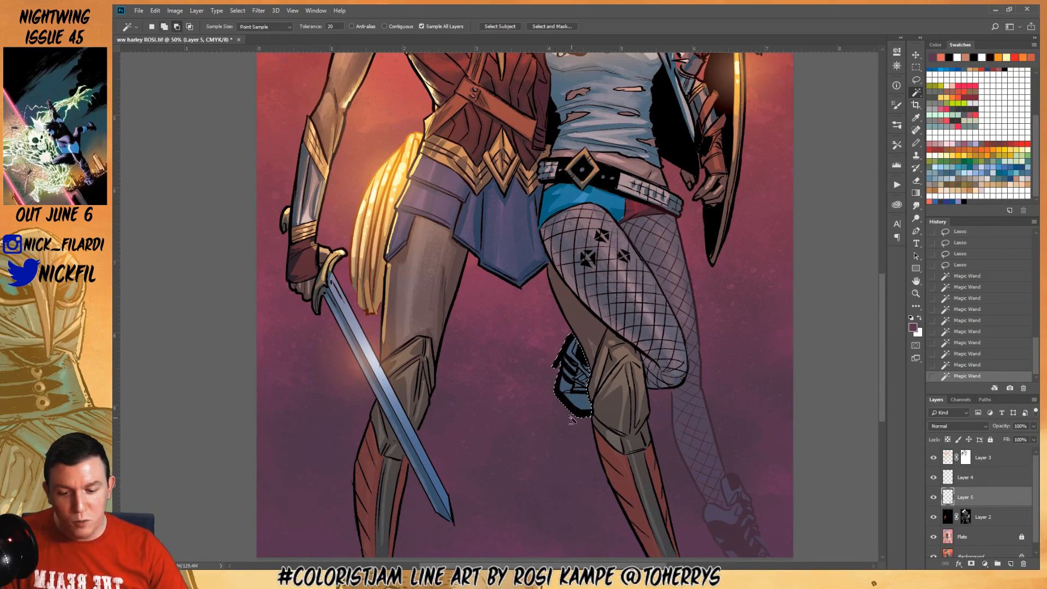
Fade the raised shoe into the background with three purple gradients on Layer 5, and deselect
key("z")
left_click(521, 384, "alt")
key("g")
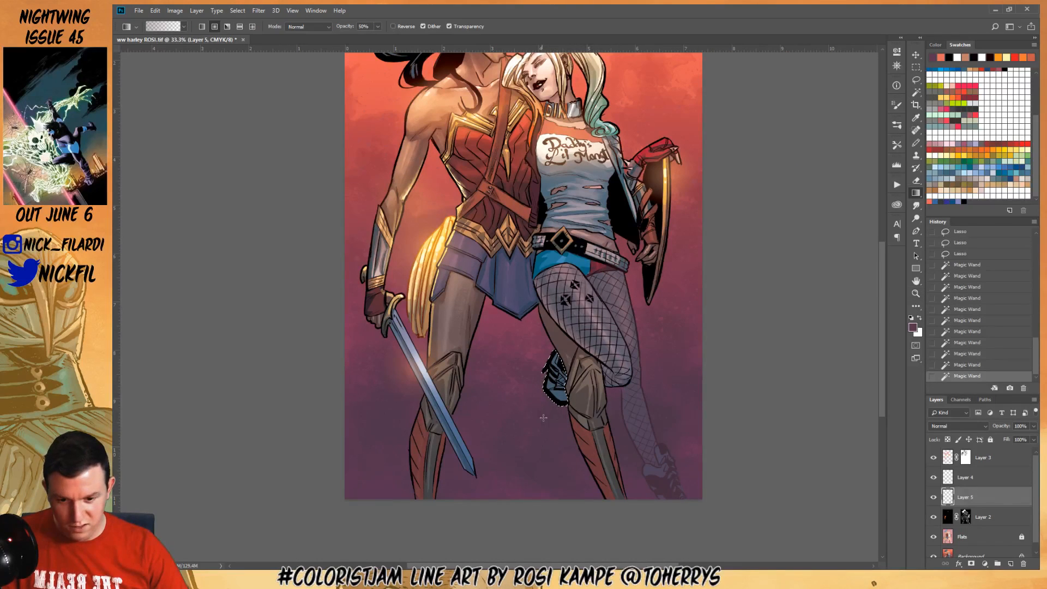
left_click_drag(557, 408, 577, 317)
left_click_drag(522, 404, 523, 403)
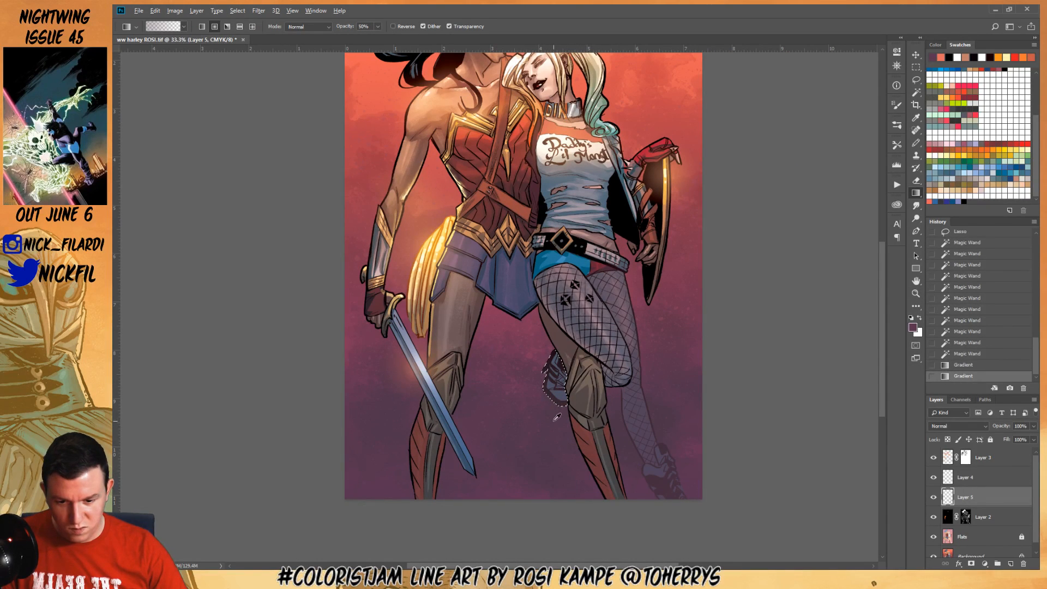
left_click_drag(563, 464, 593, 309)
key("ctrl+d")
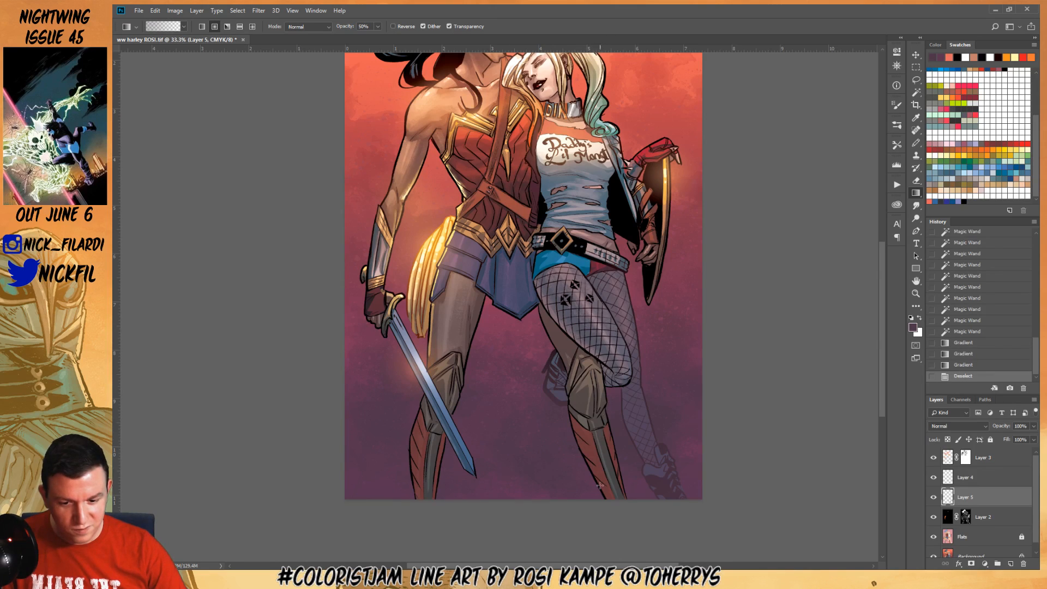
Lasso Wonder Woman's leg behind the sword, from the upper thigh down past the canvas's lower edge
left_click_drag(549, 444, 617, 479)
key("z")
left_click(584, 381, "alt")
left_click_drag(586, 403, 627, 387)
key("g")
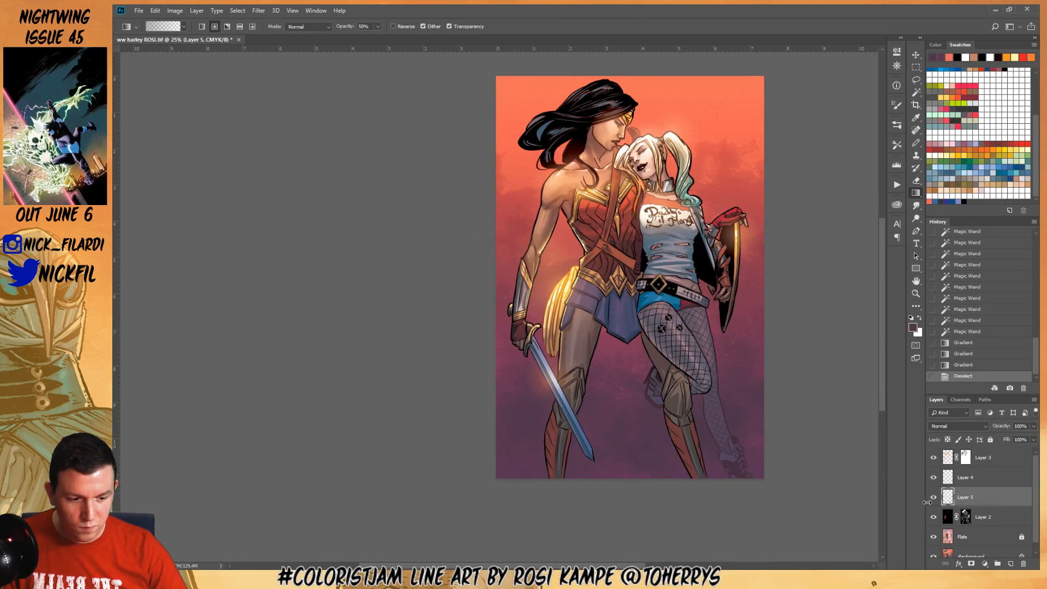
key("z")
left_click(708, 437)
left_click(686, 481)
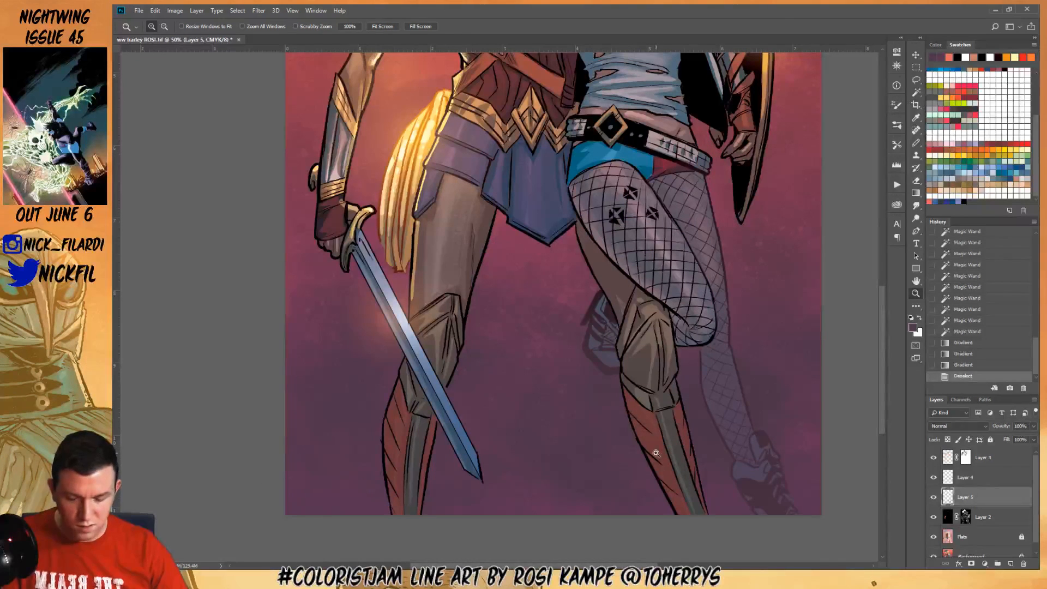
key("l")
mouse_move(362, 404)
left_mouse_down()
mouse_move(413, 238)
mouse_move(486, 476)
mouse_move(345, 509)
mouse_move(335, 502)
left_mouse_up()
left_click_drag(591, 349, 546, 327)
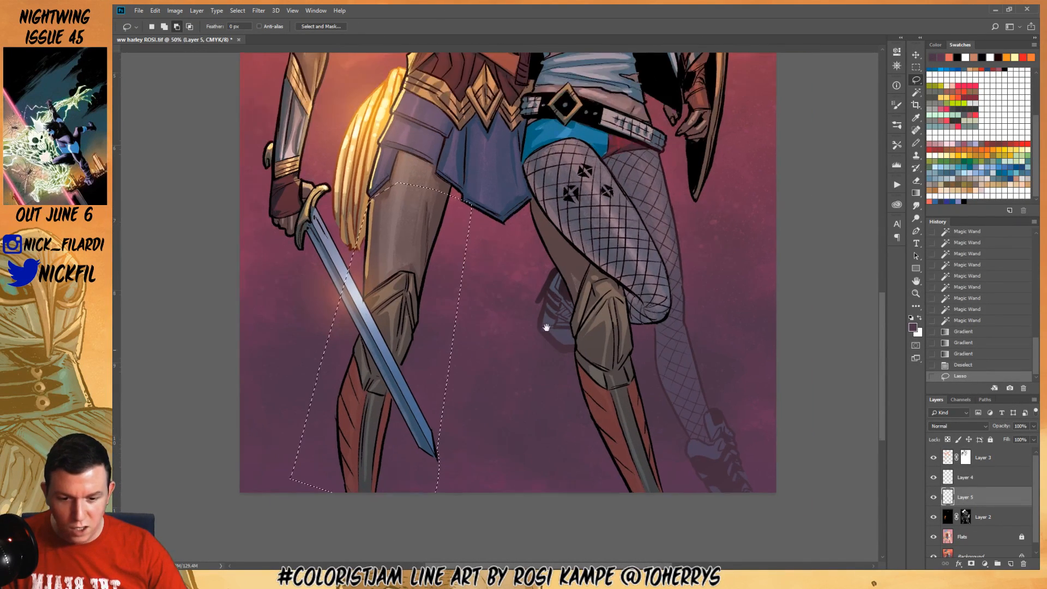
Add Wonder Woman's other leg to the selection and cut Harley's front thigh and knee out of it
mouse_move(507, 206)
left_mouse_down()
mouse_move(628, 299)
mouse_move(685, 540)
mouse_move(493, 474)
left_mouse_up()
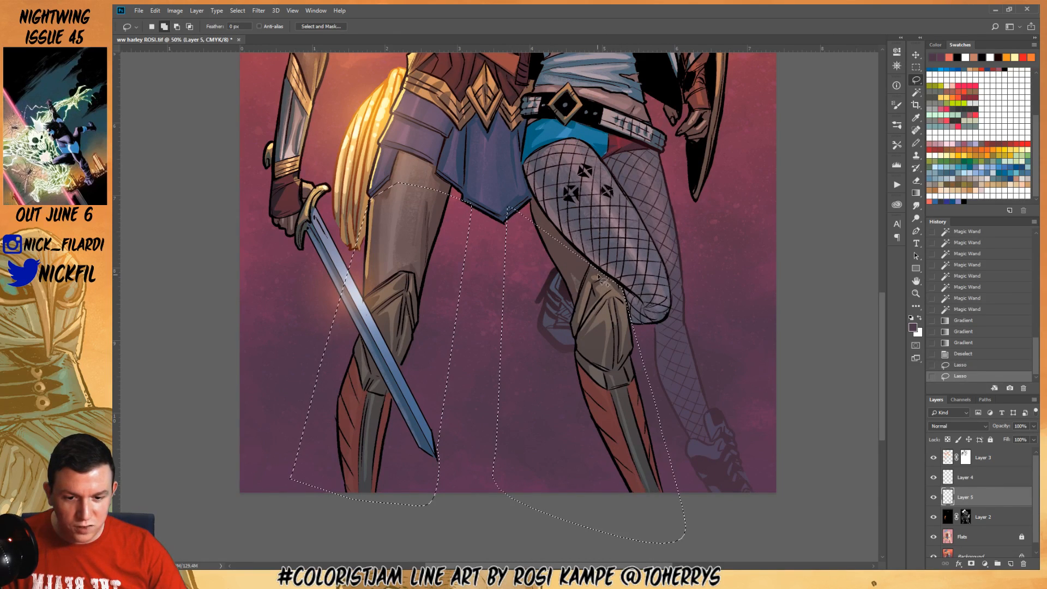
mouse_move(599, 275)
left_mouse_down()
mouse_move(663, 315)
mouse_move(664, 506)
left_mouse_up()
left_click_drag(622, 378, 618, 397)
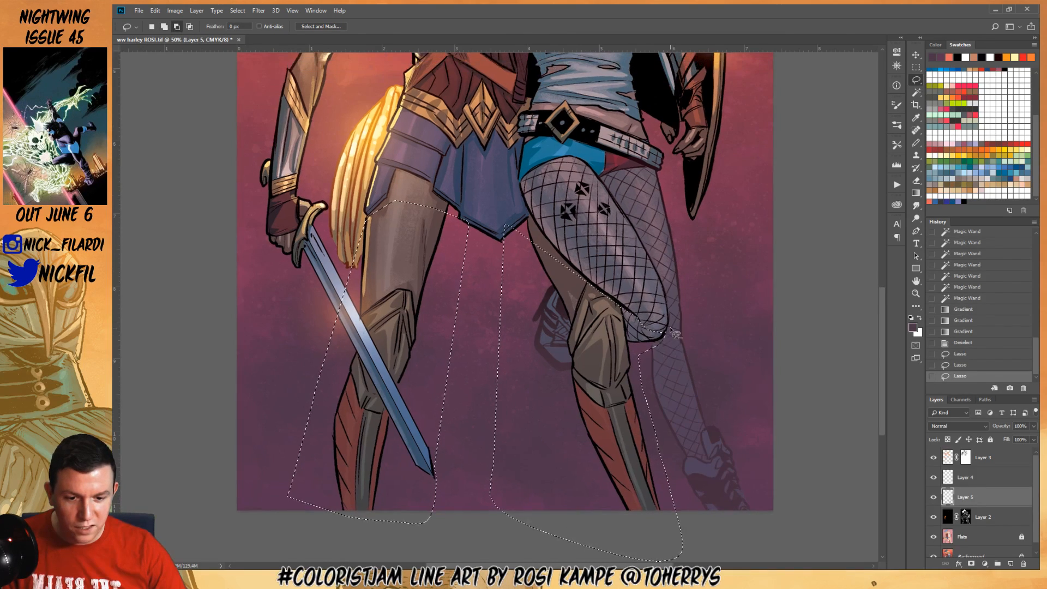
left_click_drag(642, 350, 706, 358)
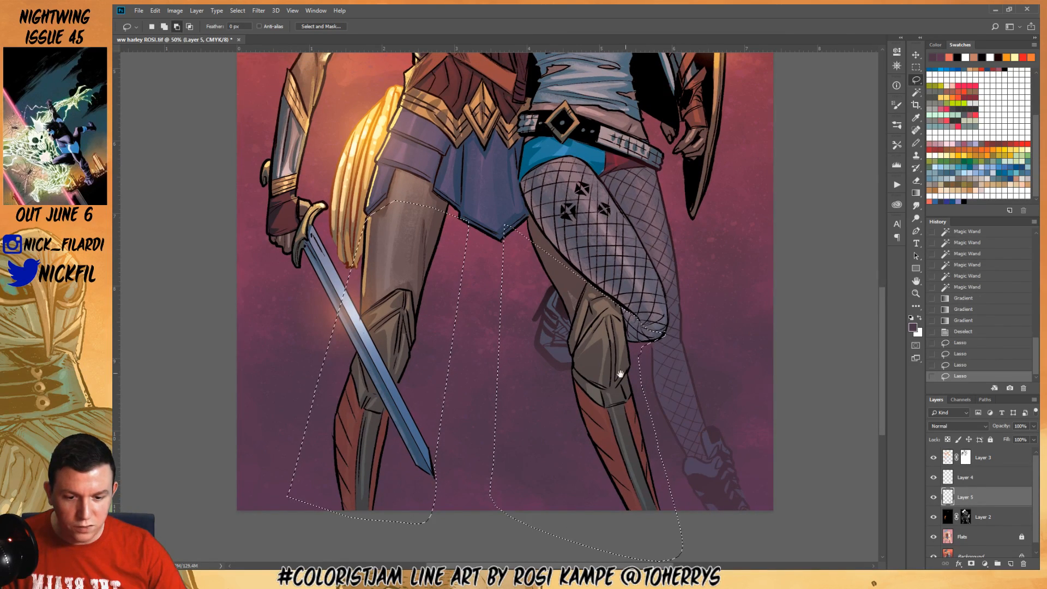
Touch up the leg selection along the sword blade's edge with the Lasso
left_click_drag(537, 381, 685, 398)
mouse_move(484, 284)
left_mouse_down()
mouse_move(497, 322)
mouse_move(600, 469)
mouse_move(597, 501)
mouse_move(585, 509)
mouse_move(479, 325)
mouse_move(483, 285)
left_mouse_up()
key("z")
left_click(503, 345)
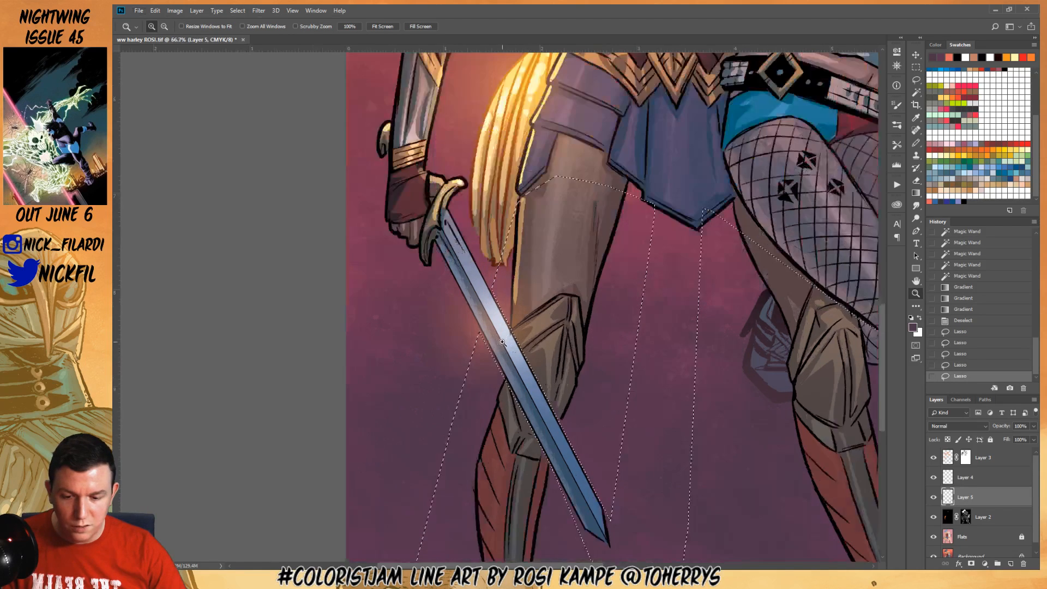
left_click(504, 345)
left_click_drag(514, 372, 506, 222)
left_click(503, 262)
key("l")
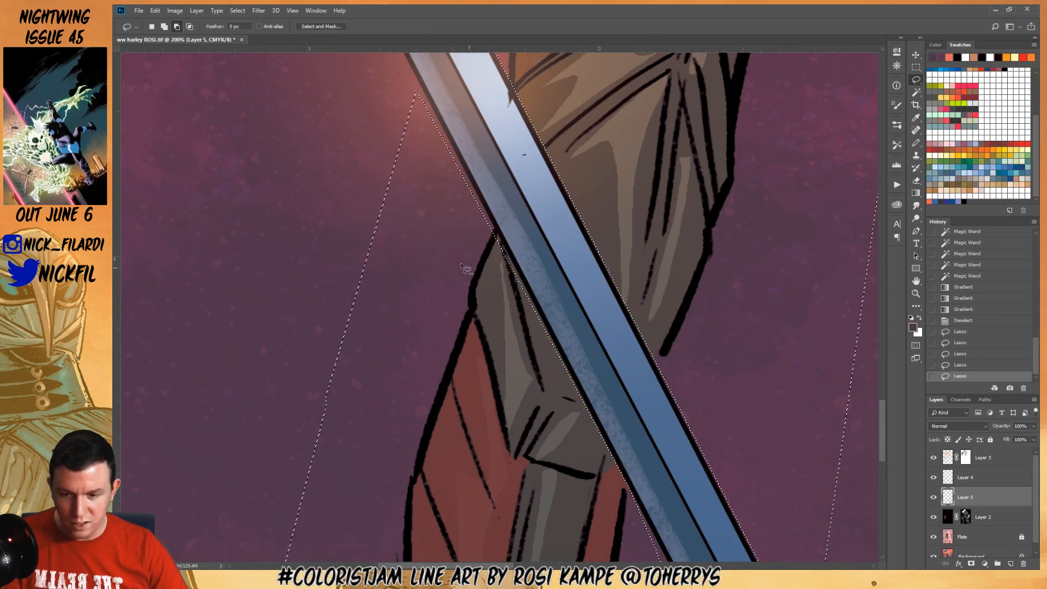
key("shift")
mouse_move(431, 97)
left_mouse_down()
mouse_move(671, 556)
mouse_move(672, 535)
mouse_move(648, 505)
mouse_move(463, 415)
left_mouse_up()
left_click_drag(615, 100, 594, 247)
Cut the tip of the golden rope beside Wonder Woman's thigh out of the selection with the Lasso
key("z")
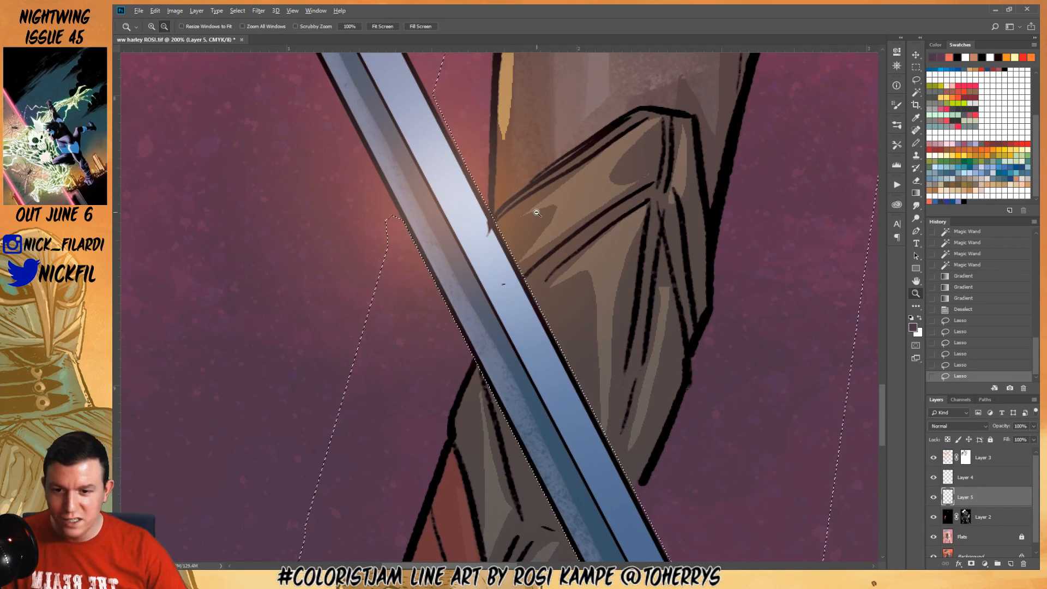
left_click(534, 213, "alt")
left_click(534, 213, "alt")
left_click(534, 213, "alt")
left_click_drag(629, 318, 623, 438)
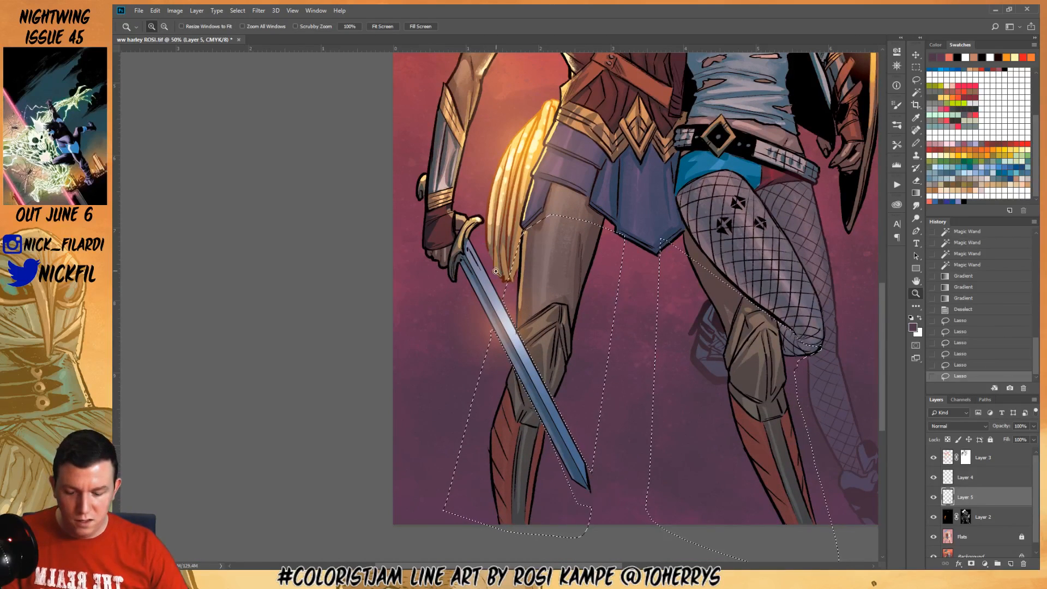
key("l")
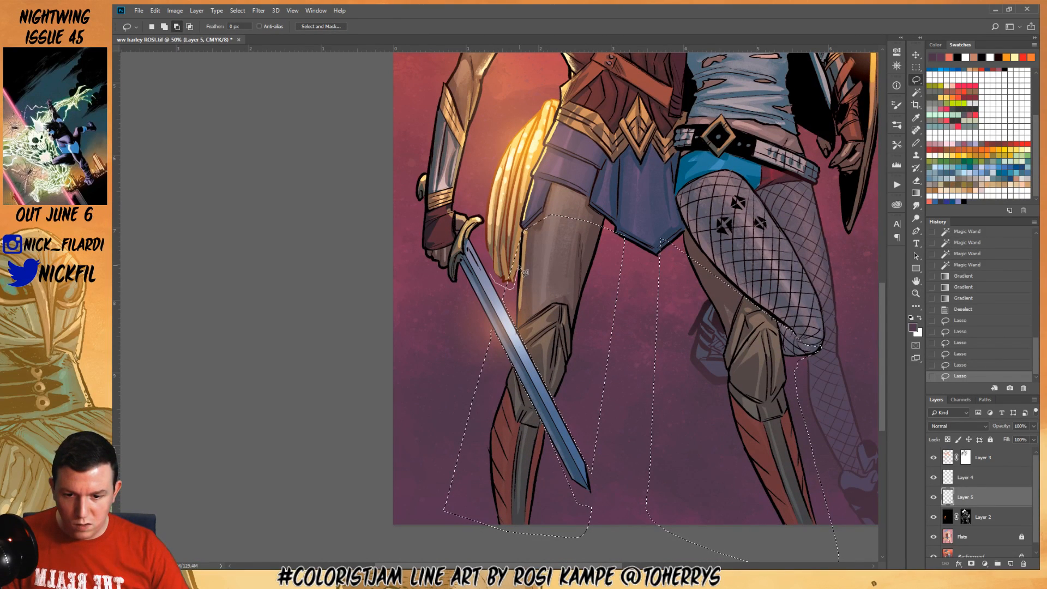
left_click_drag(615, 323, 570, 283)
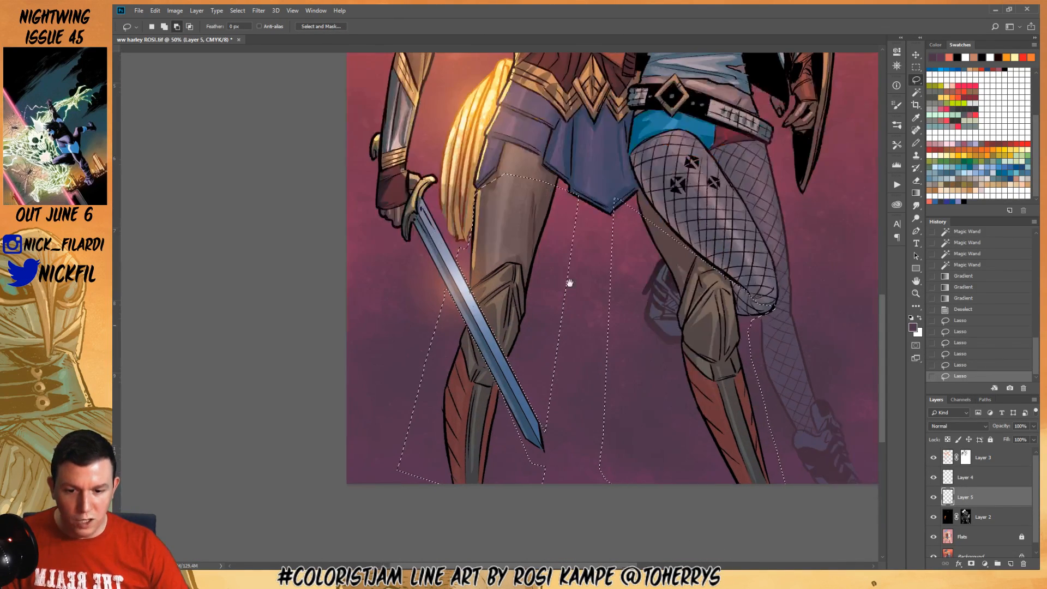
Subtract the purple background between and around Wonder Woman's legs from the selection with the Magic Wand
left_click(614, 367)
key("w")
left_click(566, 241)
left_click(563, 248)
left_click(558, 273)
left_click(554, 322)
left_click(553, 316)
left_click(558, 293)
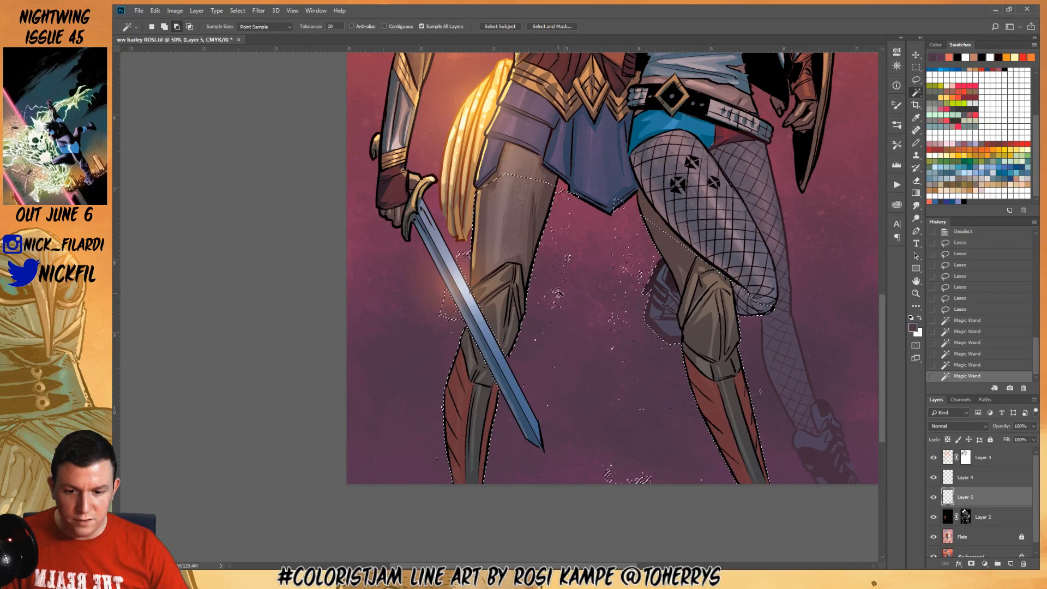
left_click(558, 294, "alt")
left_click(556, 297, "alt")
Remove the leftover background patches beside the sword and near the canvas's lower edge from the selection
left_click(449, 309, "alt")
key("ctrl+z")
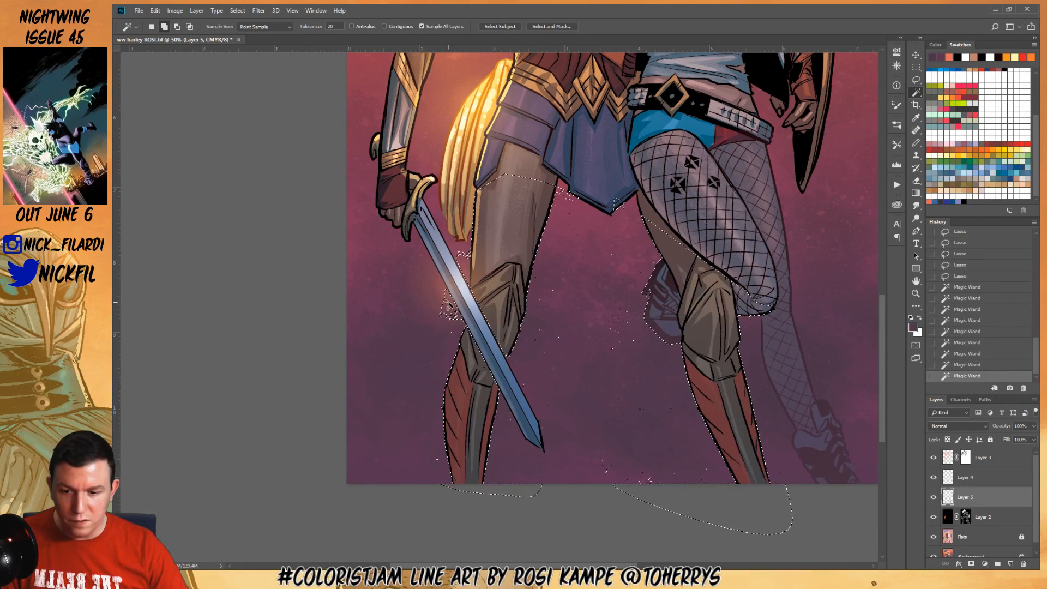
left_click(447, 304)
left_click(449, 308)
left_click(449, 309, "alt")
left_click(444, 298, "alt")
left_click(447, 291, "alt")
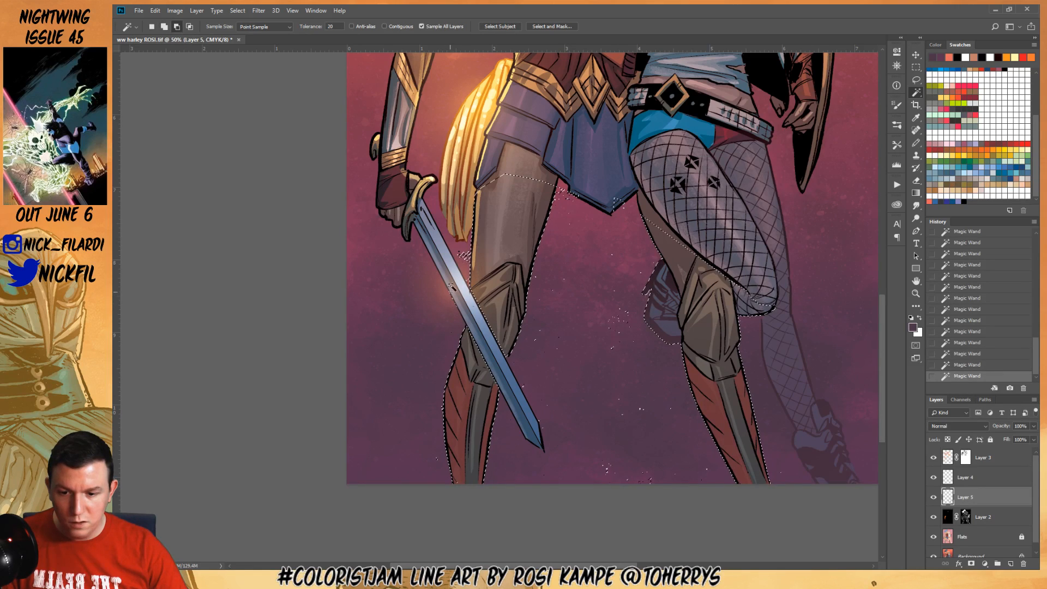
left_click(452, 287)
left_click(589, 344)
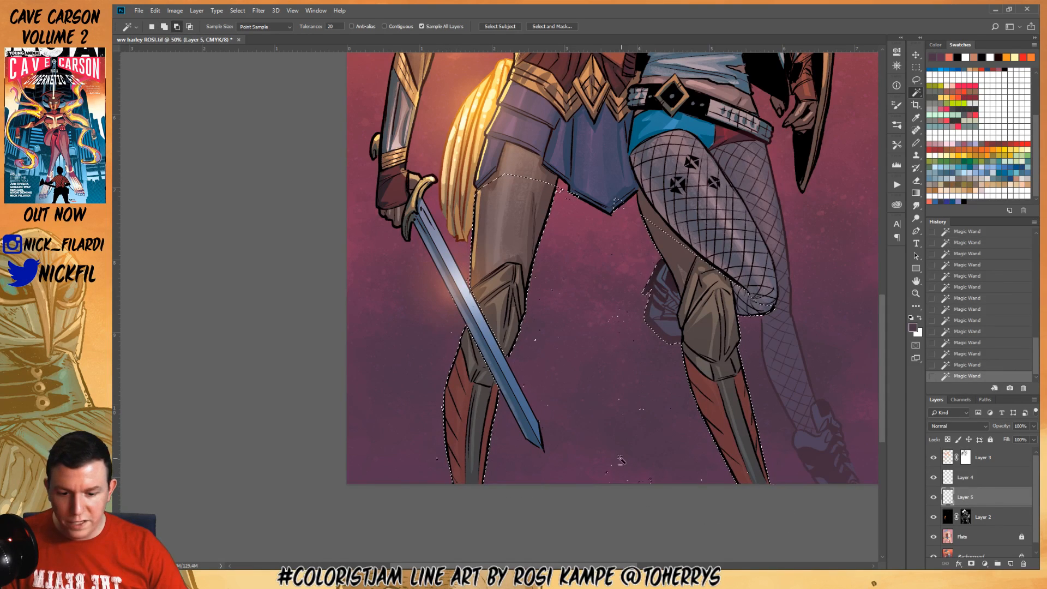
left_click(608, 471, "alt")
key("z")
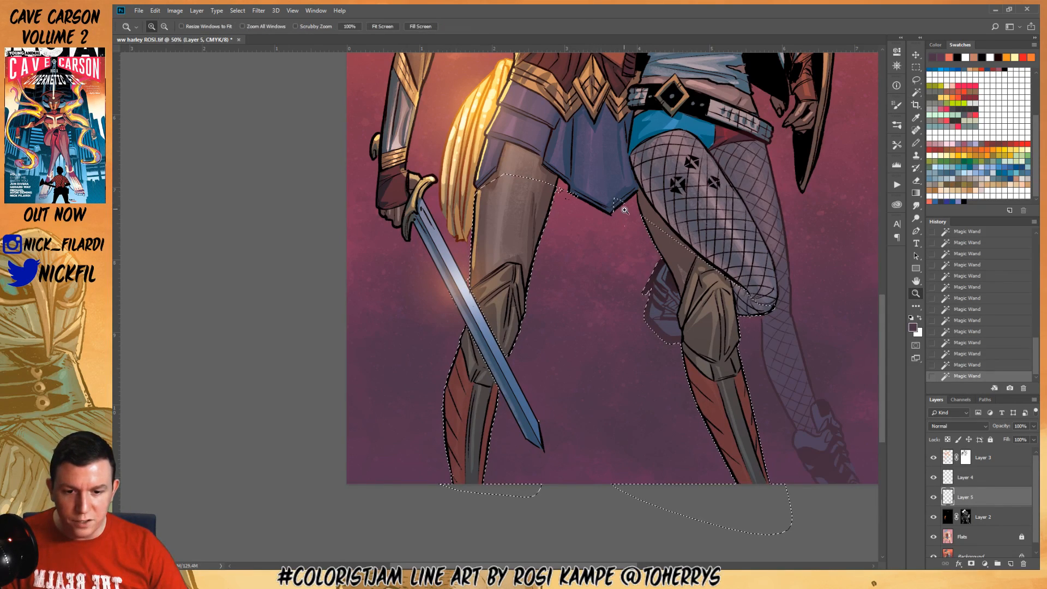
key("l")
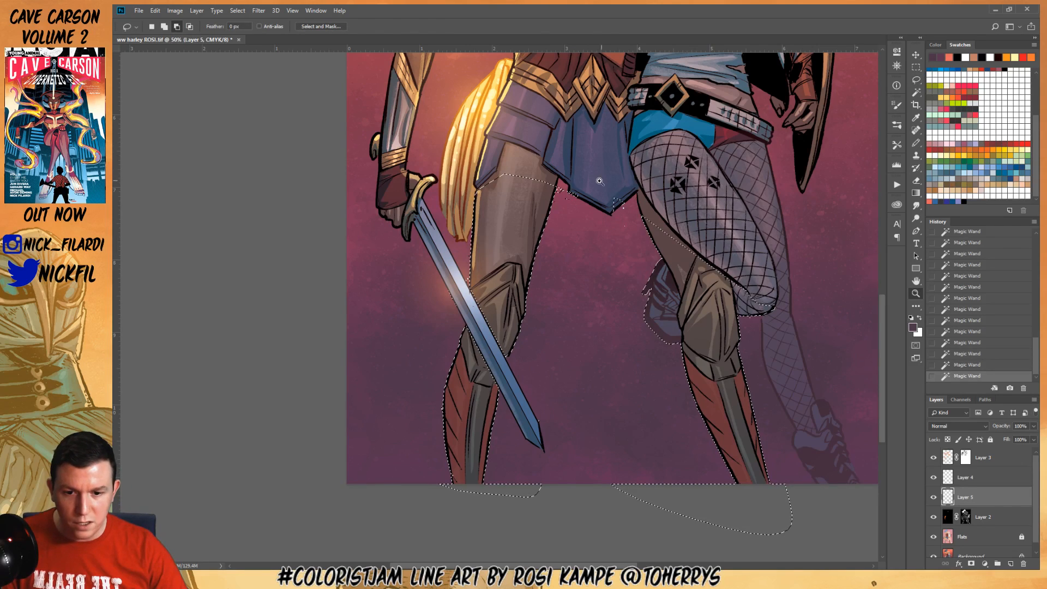
Hide the selection outline and fade Wonder Woman's legs upward from the canvas's lower edge with two purple gradients on Layer 5
left_click(600, 168, "alt")
left_click(600, 167, "alt")
left_click(600, 167, "alt")
left_click_drag(659, 273, 648, 345)
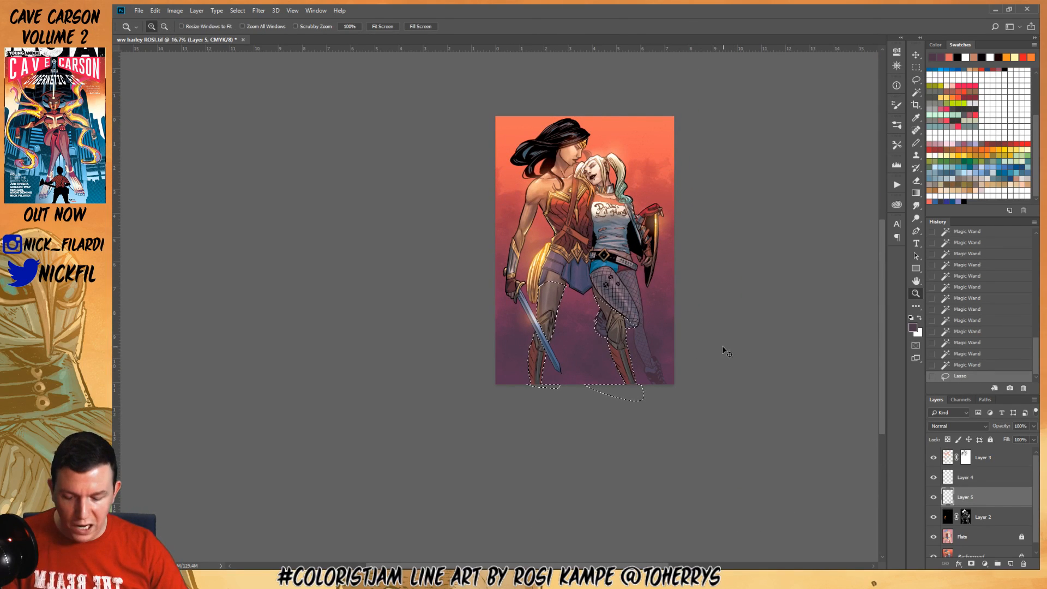
key("ctrl+h")
key("g")
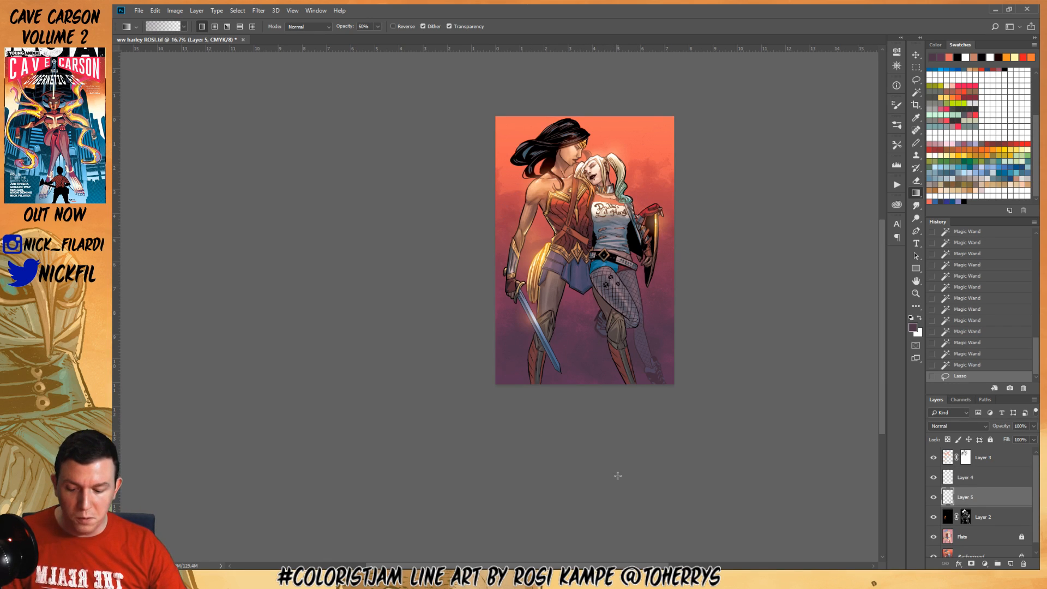
left_click_drag(588, 384, 585, 232)
left_click_drag(586, 486, 588, 274)
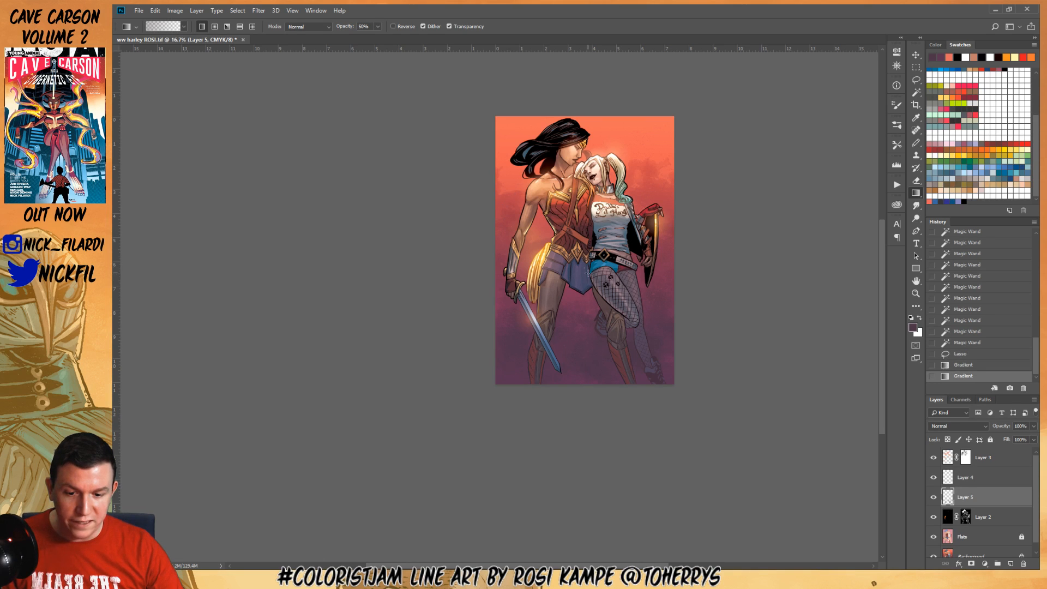
Apply one more upward purple gradient over Wonder Woman's legs on Layer 5, and deselect
key("z")
left_click(582, 302)
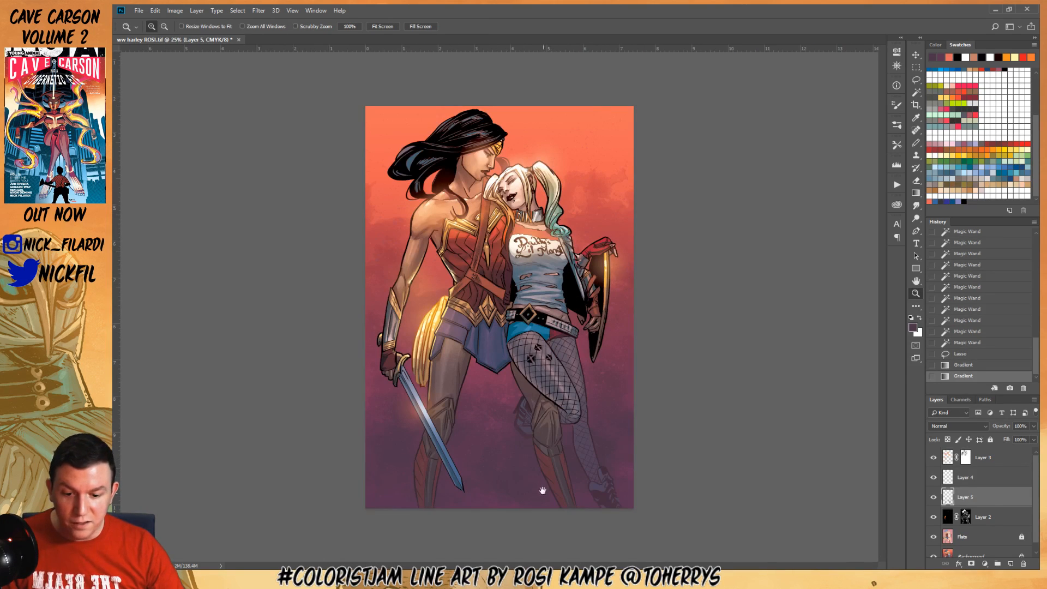
left_click(483, 443)
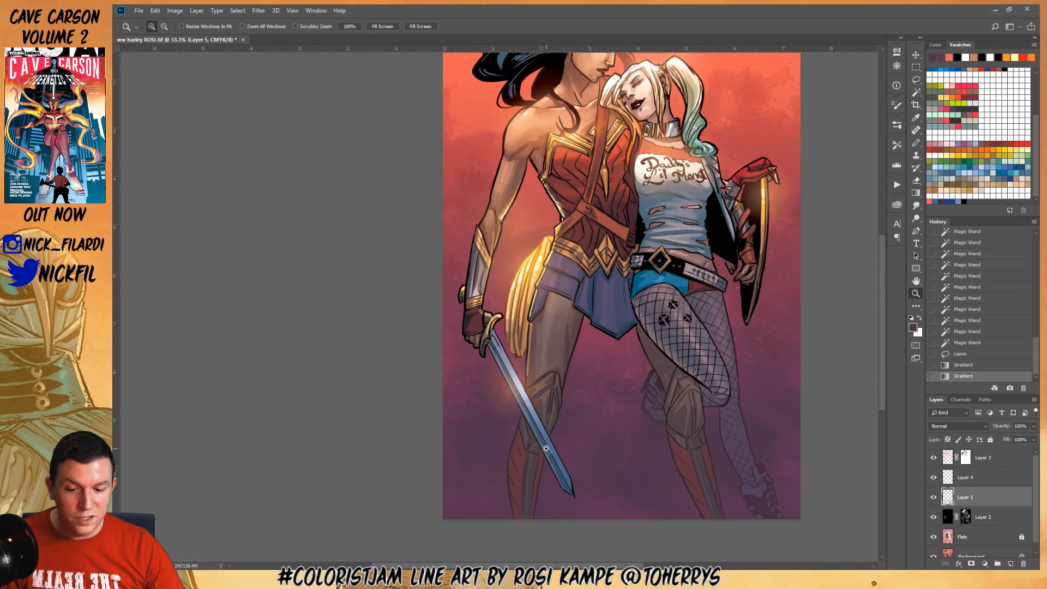
left_click(595, 467, "alt")
key("g")
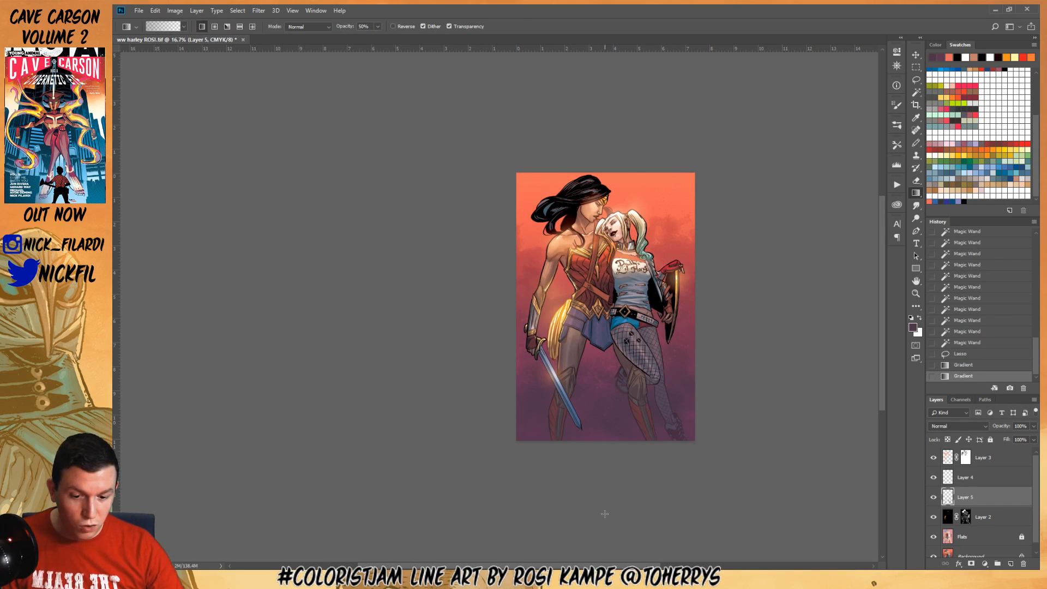
left_click_drag(605, 515, 604, 336)
key("ctrl+d")
Examine how the faded legs read against the background, both close up and across the whole cover
key("z")
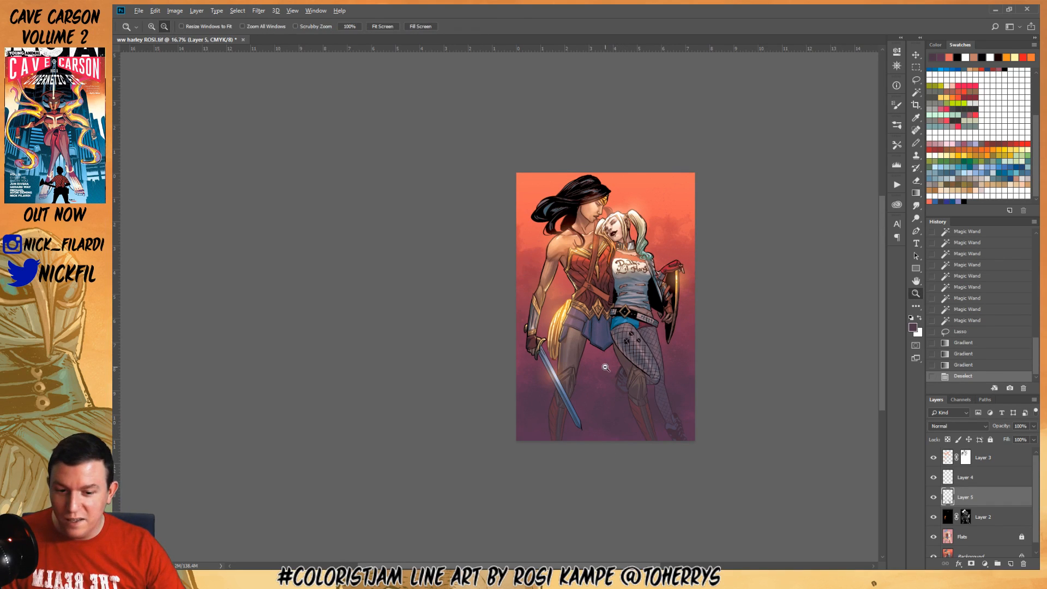
left_click(597, 444, "alt")
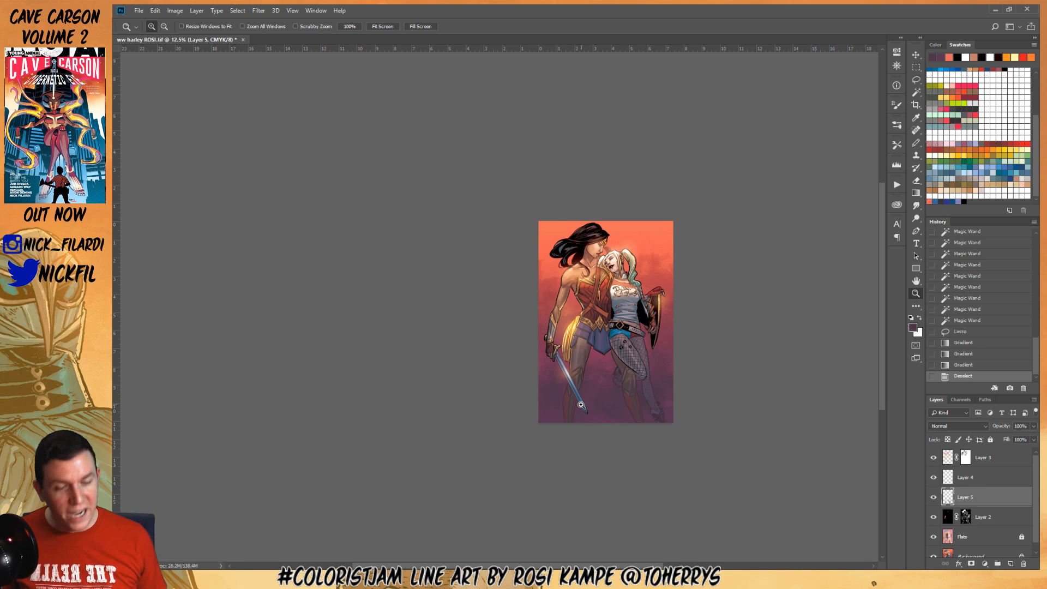
left_click(609, 287)
left_click(609, 287)
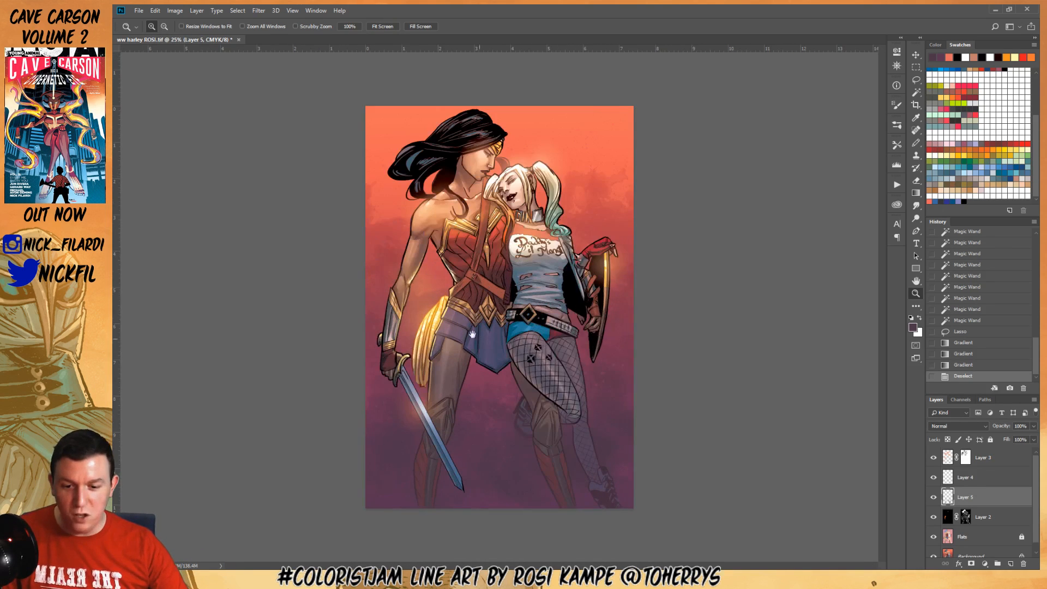
left_click(494, 282)
left_click_drag(519, 401, 607, 348)
left_click_drag(598, 182, 599, 269)
left_click(610, 299, "alt")
left_click(610, 299, "alt")
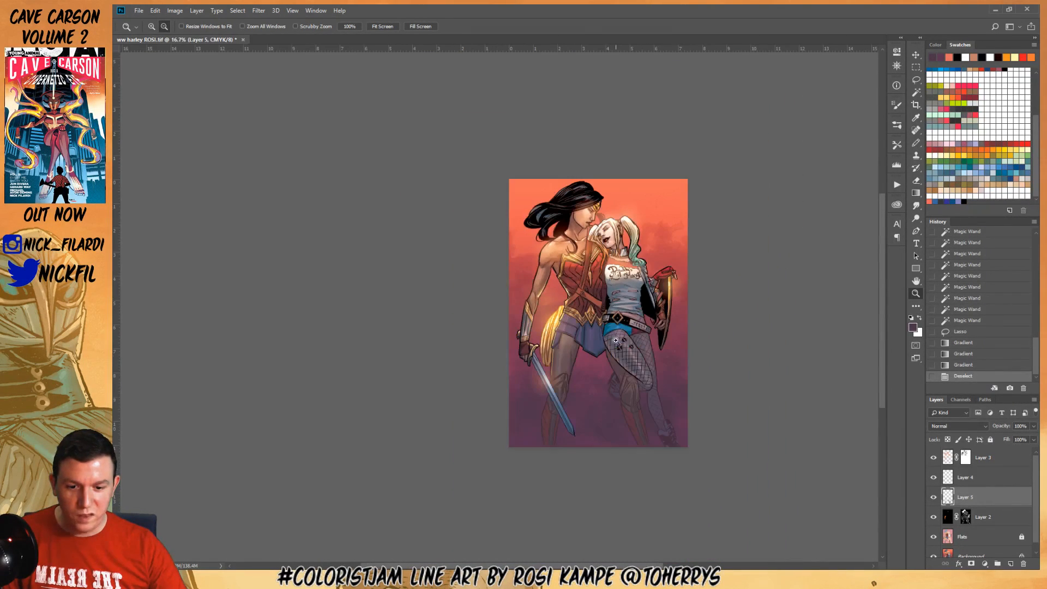
left_click_drag(625, 376, 609, 297)
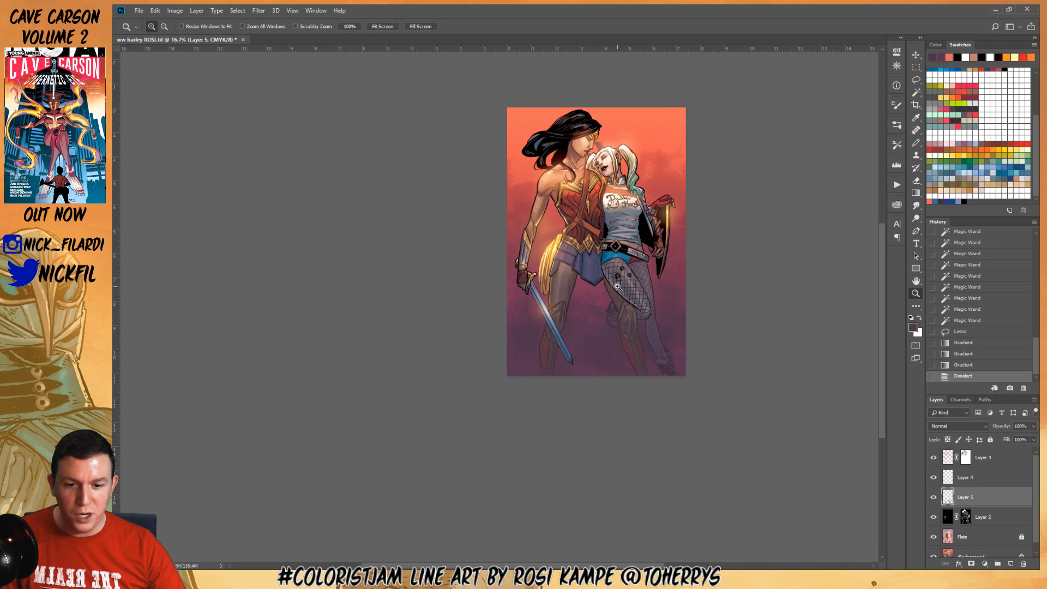
left_click_drag(617, 286, 621, 324)
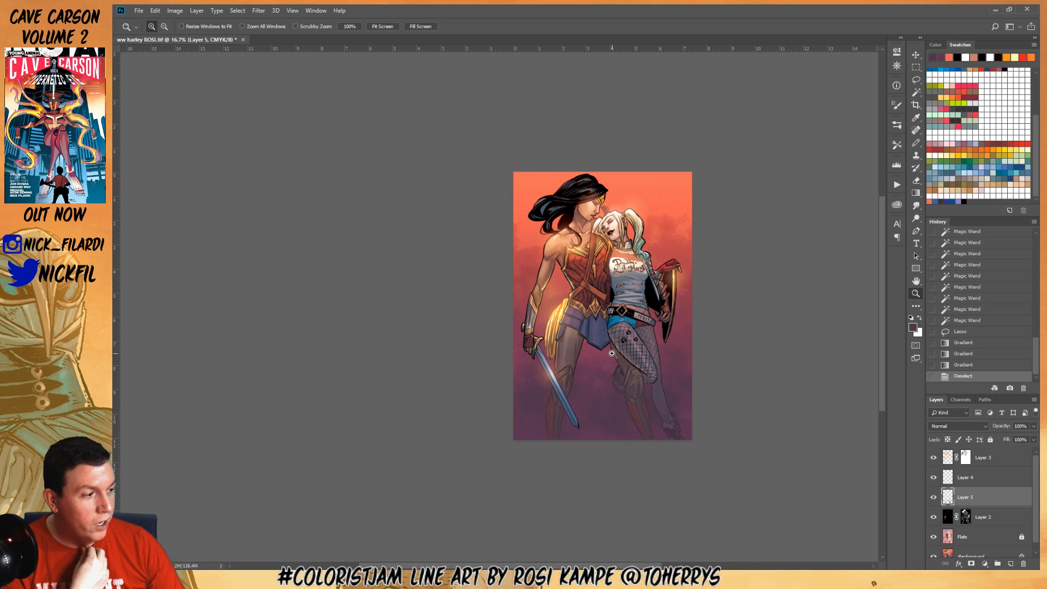
Try to select the purple background from the Flats layer with the Magic Wand, and clear the selection
left_click(995, 539)
key("w")
left_click(605, 403)
key("z")
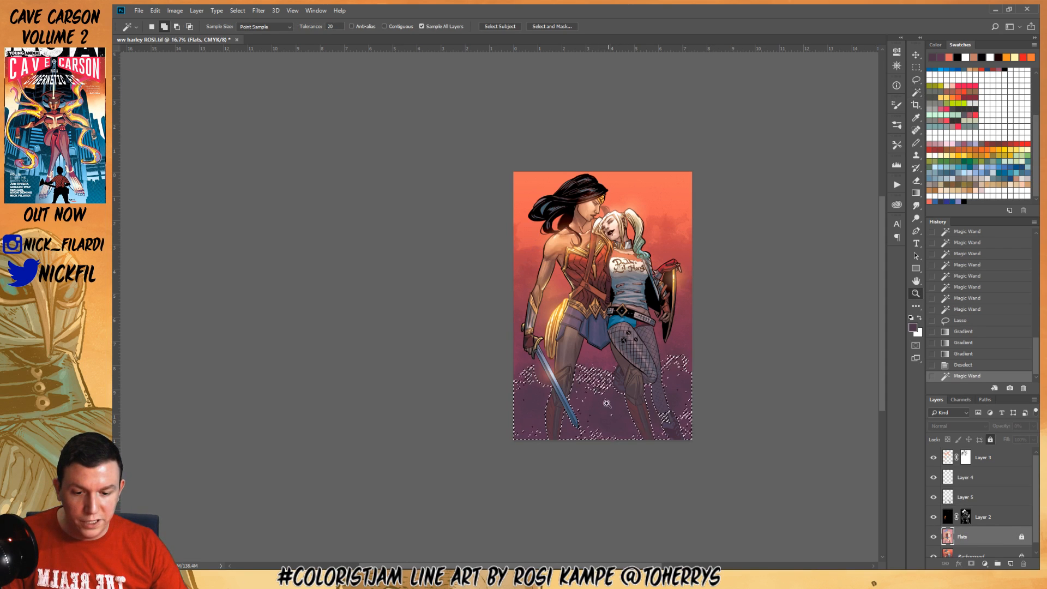
left_click_drag(585, 356, 635, 437)
key("ctrl+d")
Turn off Sample All Layers and select the background around the legs from the Flats layer with the Magic Wand
key("w")
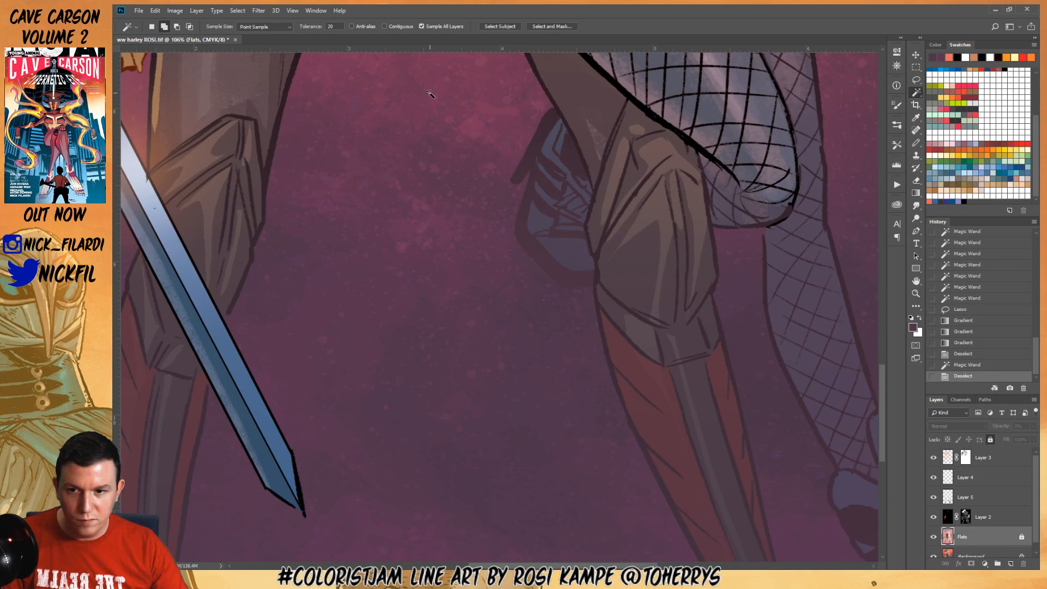
left_click(426, 28)
left_click(434, 276)
left_click_drag(597, 447, 578, 391)
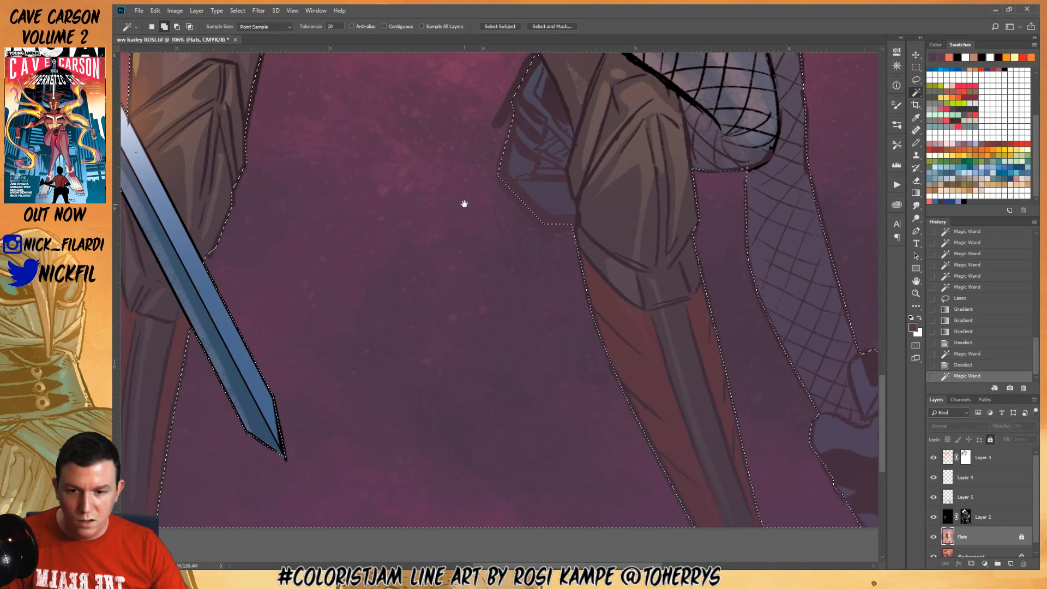
left_click_drag(477, 211, 631, 349)
Examine the selection's edges around the raised shoe and the leg behind the sword, and deselect
key("z")
left_click(678, 216)
left_click(677, 217)
left_click(678, 218)
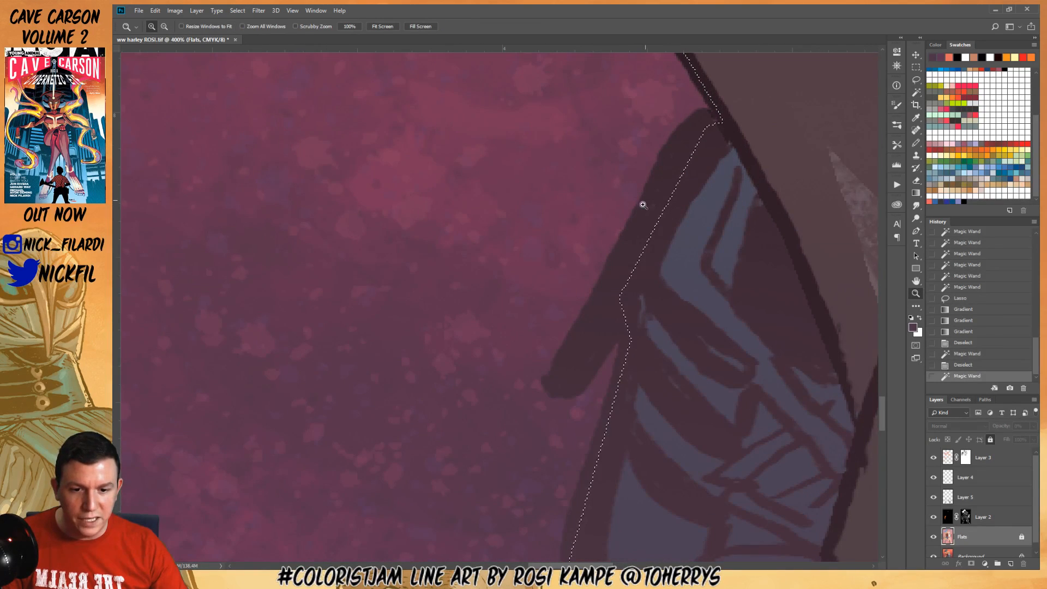
left_click(630, 394, "alt")
left_click(630, 393, "alt")
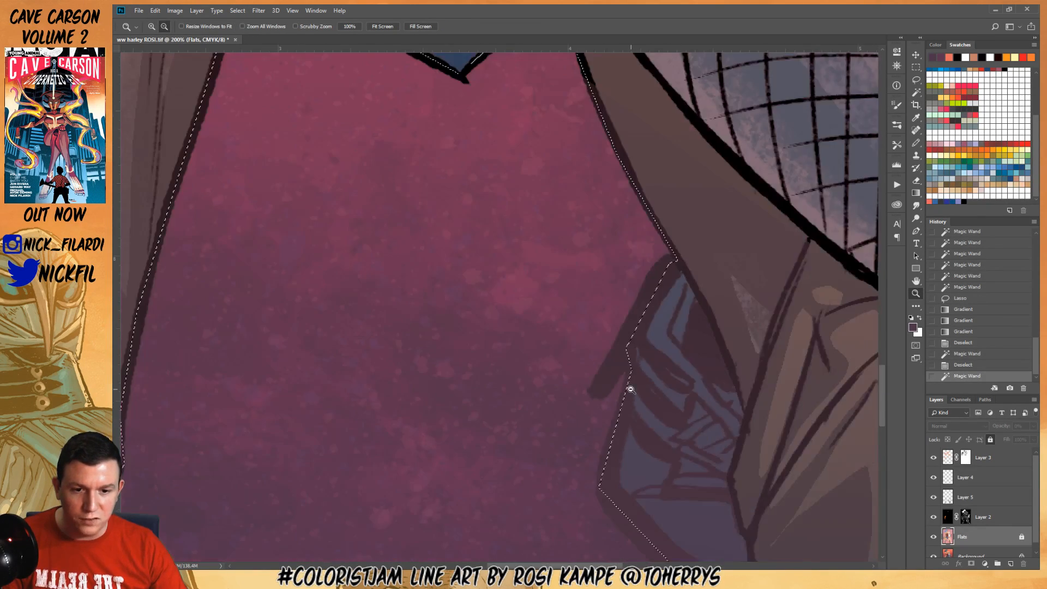
left_click_drag(478, 154, 674, 251)
left_click_drag(448, 339, 675, 140)
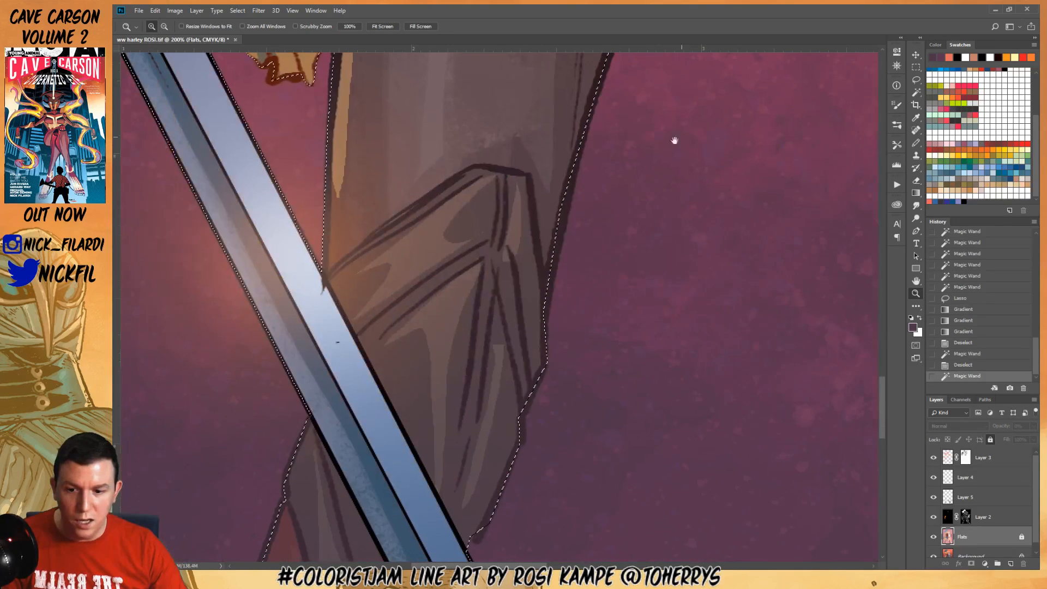
left_click(580, 306, "alt")
left_click(580, 305, "alt")
left_click(582, 302, "alt")
key("ctrl+d")
left_click_drag(659, 311, 532, 411)
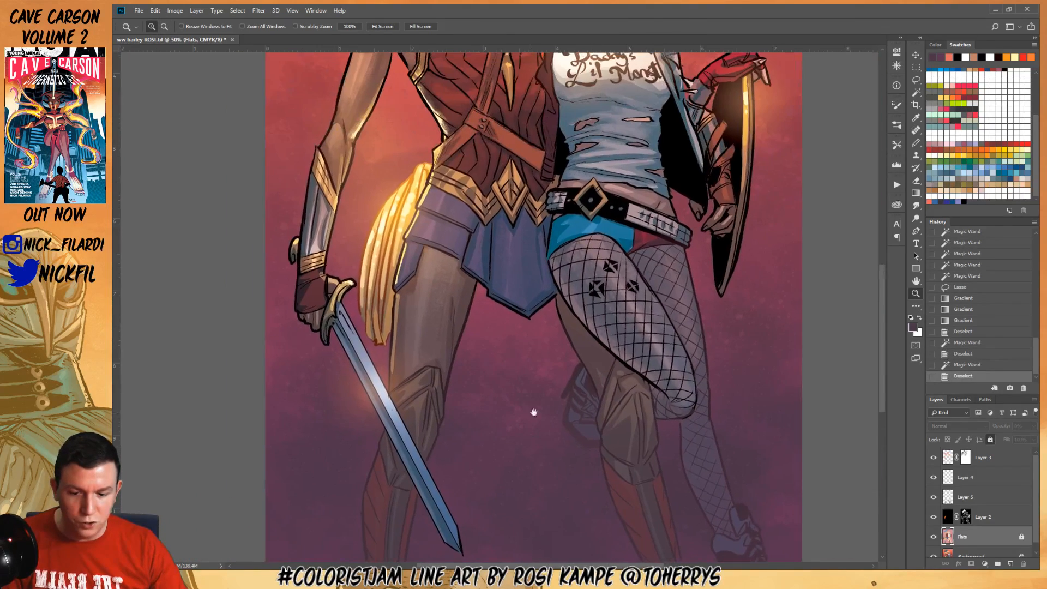
left_click(536, 350, "alt")
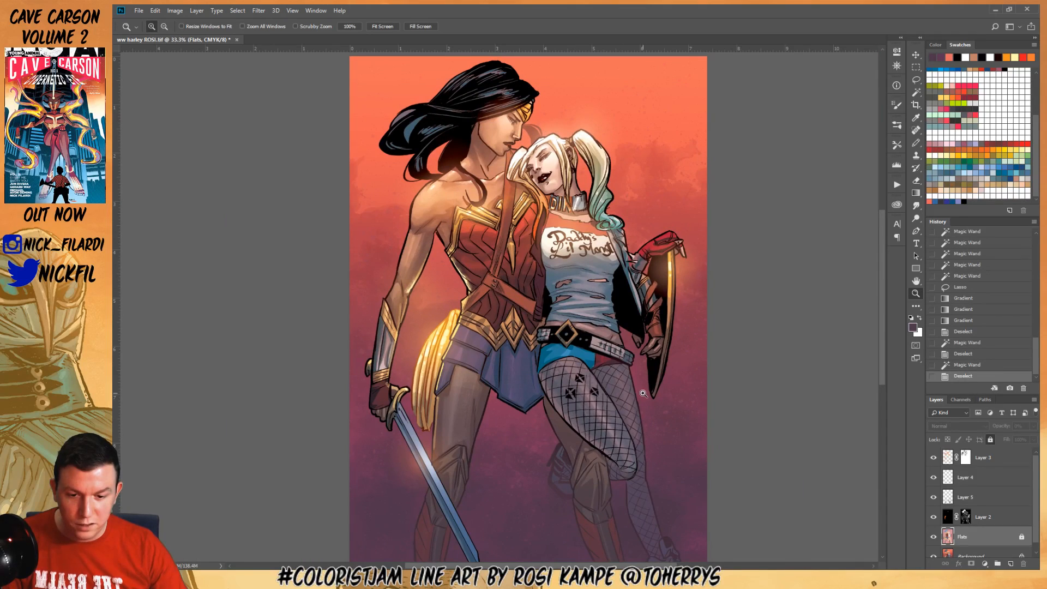
left_click(585, 372, "alt")
left_click_drag(585, 450, 654, 325)
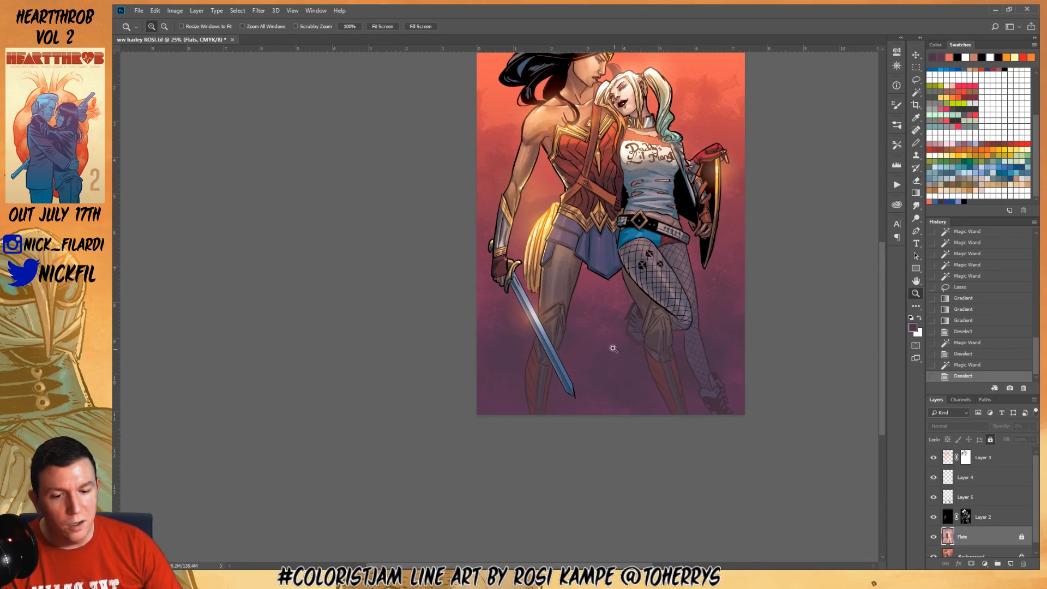
scroll(626, 374, "up", 3)
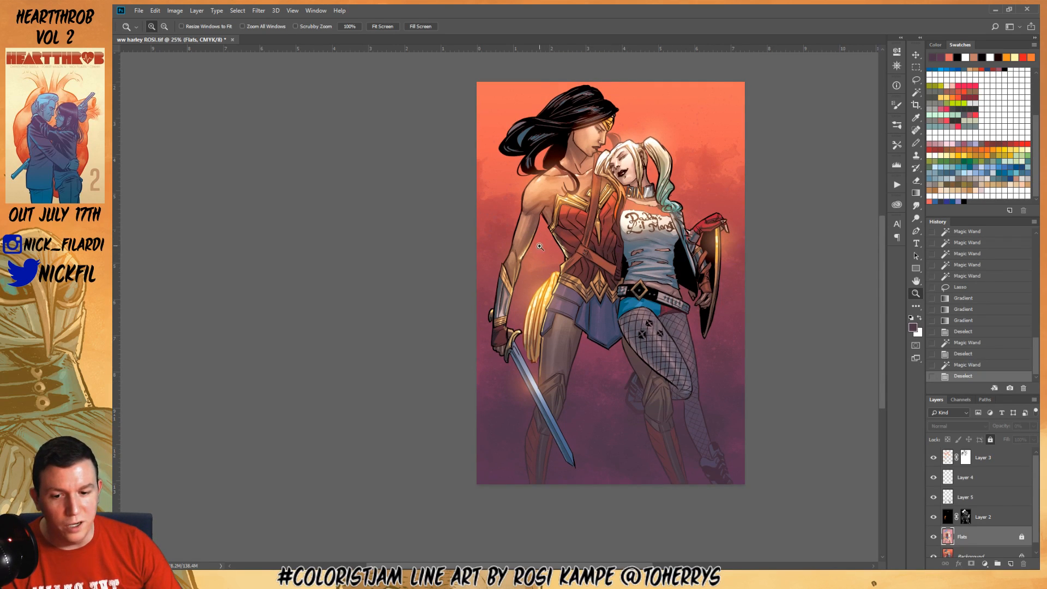
scroll(643, 341, "up", 2)
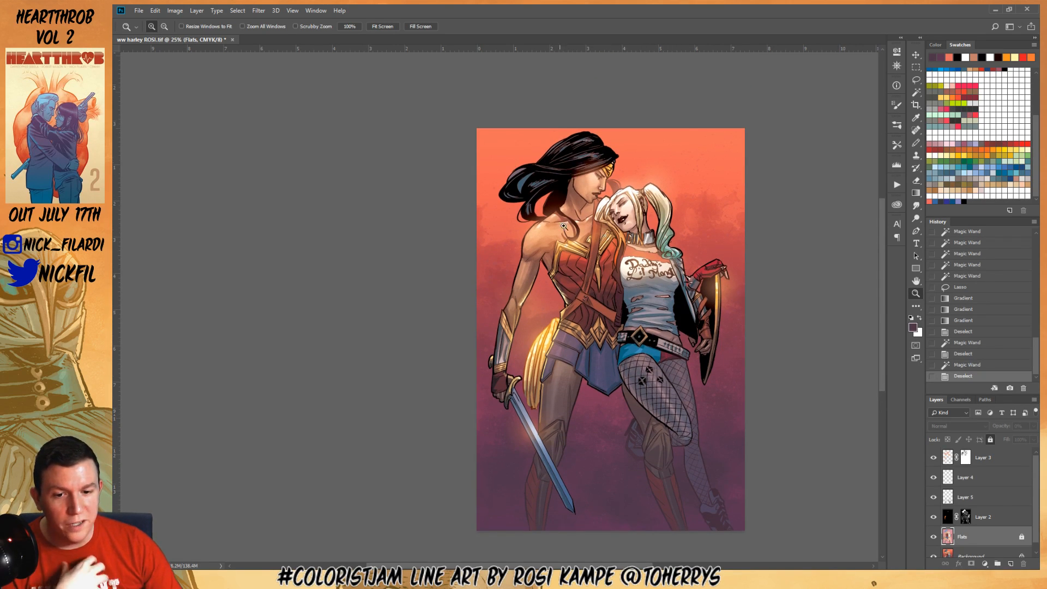
Add a layer mask to Layer 5
scroll(594, 363, "down", 3)
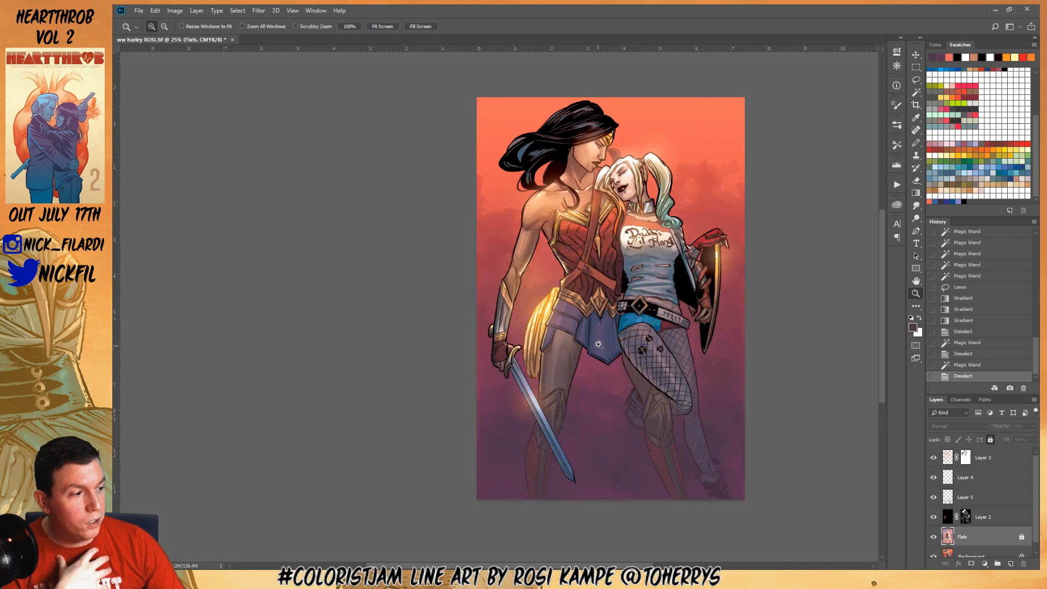
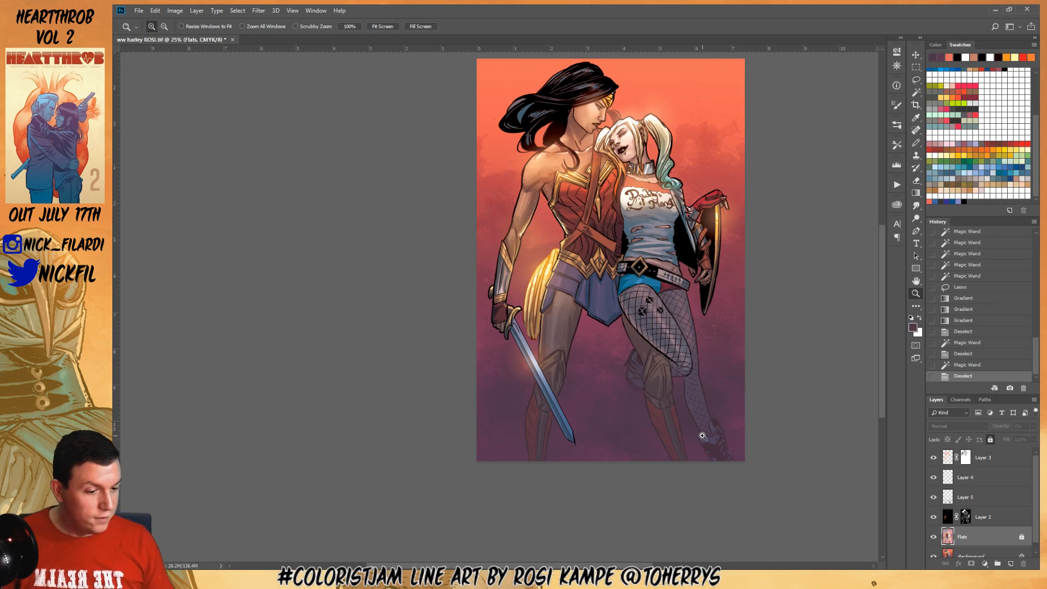
left_click(952, 499)
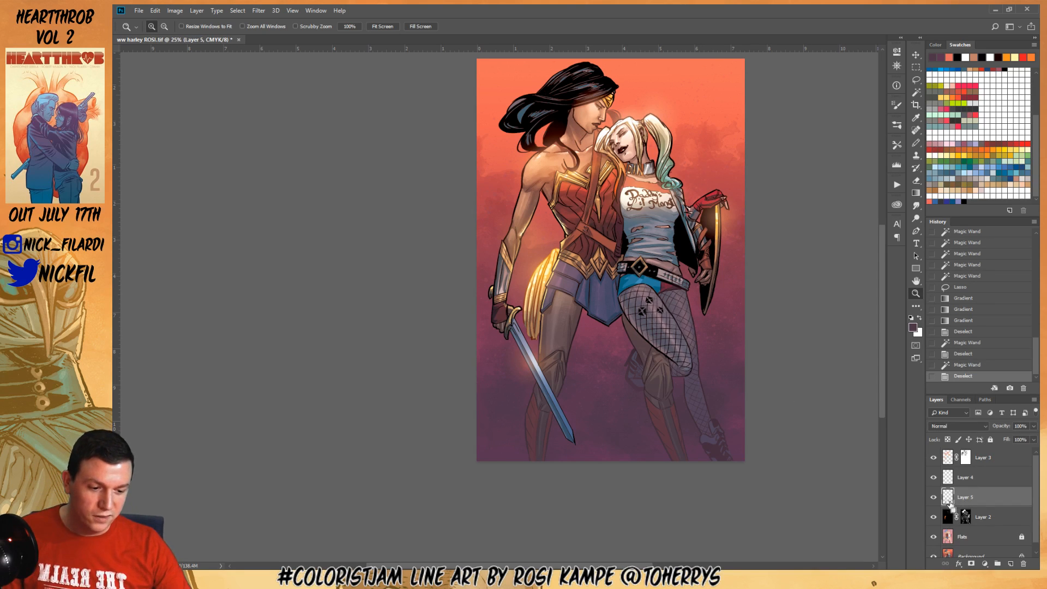
left_click(970, 563)
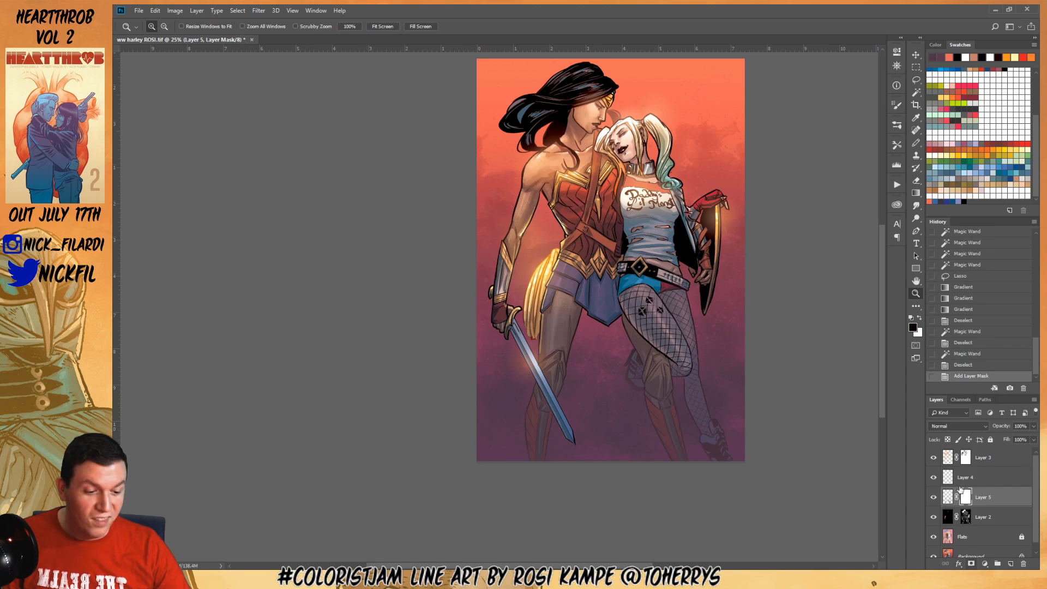
Try fading Layer 5's mask with a linear gradient at 100% opacity over Wonder Woman's thigh, and undo it
key("g")
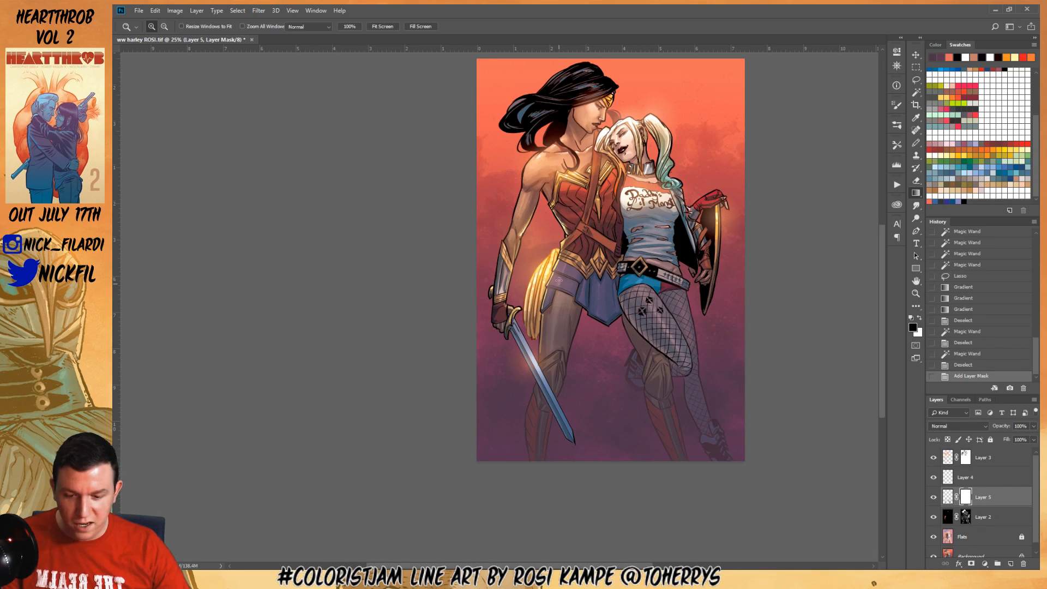
left_click_drag(556, 300, 574, 331)
key("ctrl+z")
key("0")
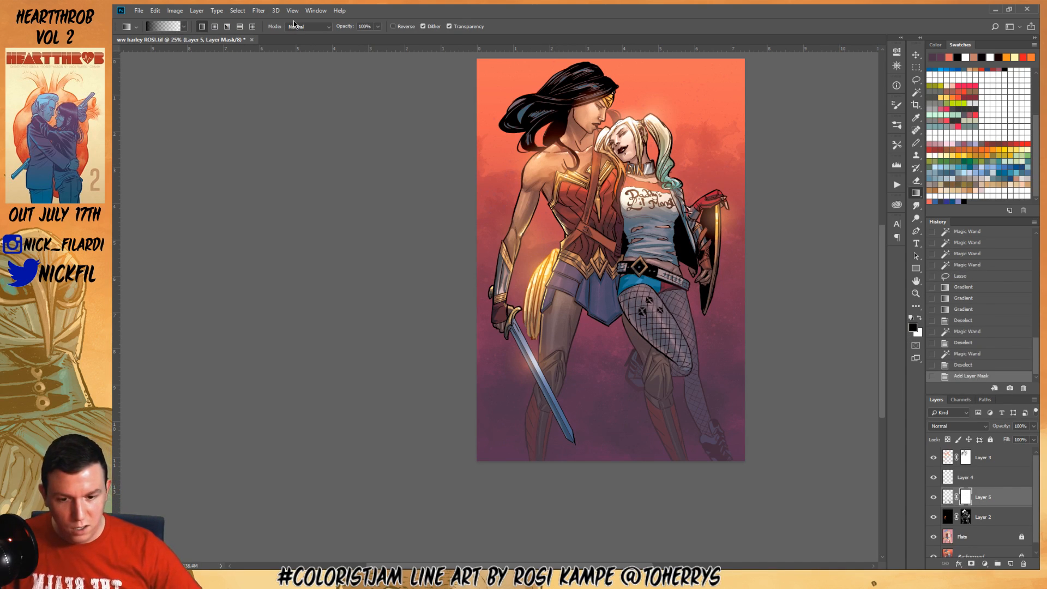
left_click_drag(545, 303, 558, 362)
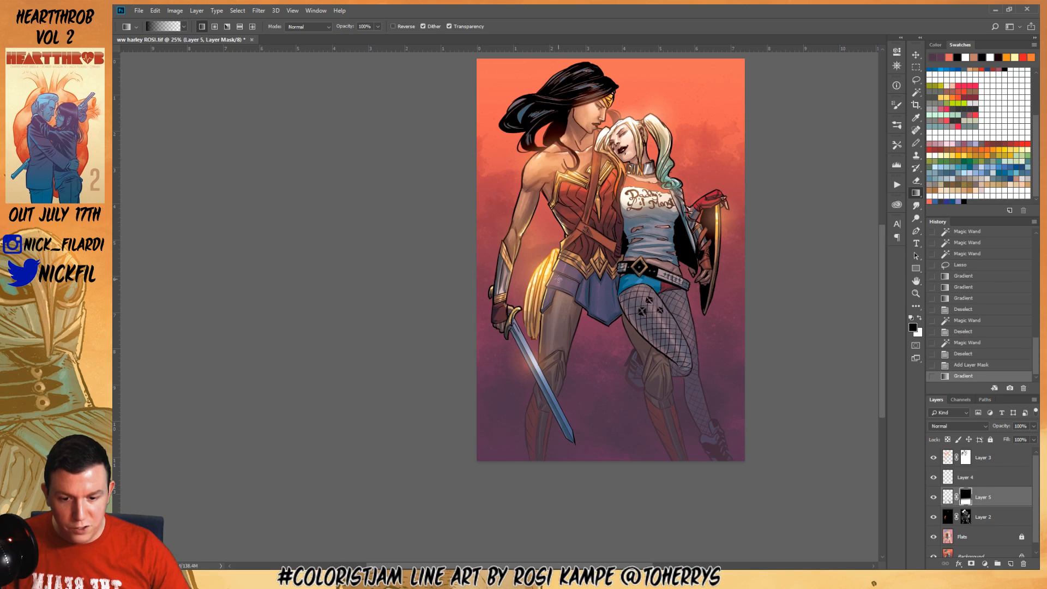
key("ctrl+z")
Switch to a radial gradient and darken Layer 5's mask with short gradients around Wonder Woman's upper thigh and skirt
left_click(217, 28)
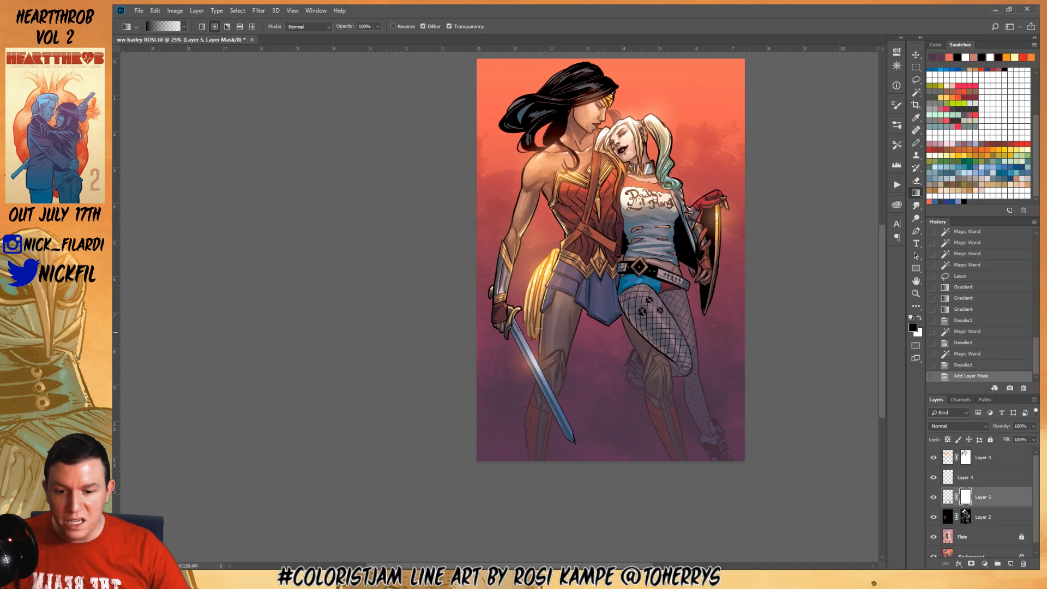
left_click_drag(561, 306, 567, 328)
left_click_drag(567, 322, 573, 333)
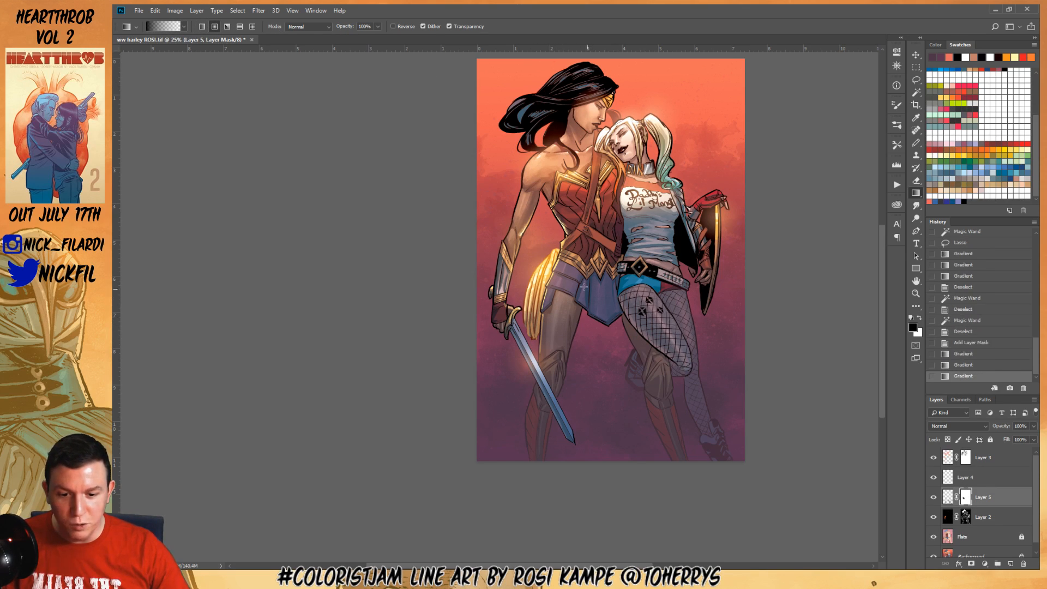
left_click_drag(583, 287, 579, 323)
Add a small radial gradient to Layer 5's mask just below Harley's bent knee
key("z")
left_click(521, 303)
left_click(521, 302)
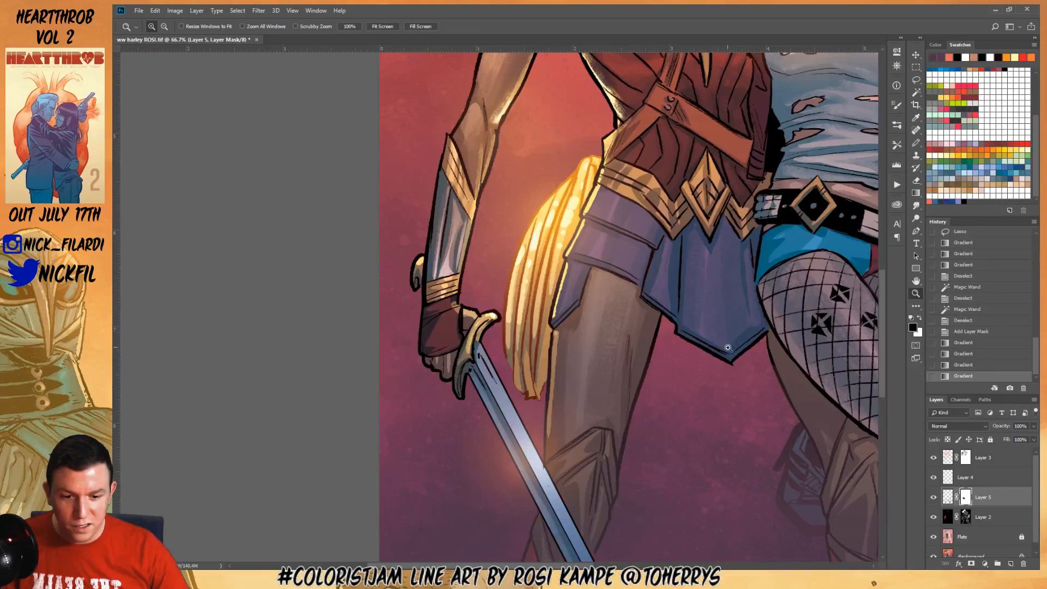
left_click_drag(755, 364, 587, 342)
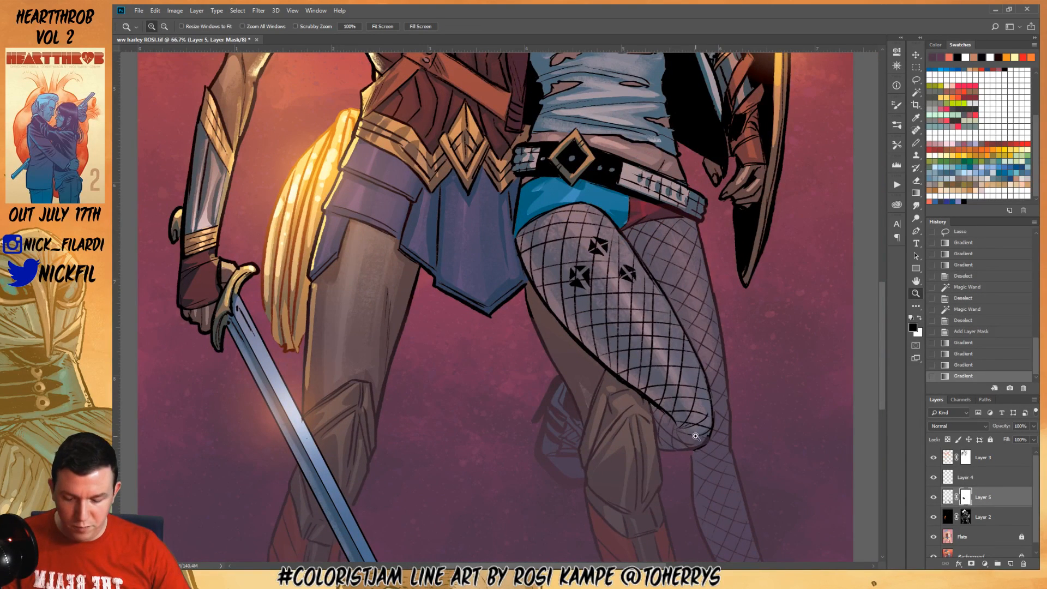
key("g")
left_click_drag(664, 457, 684, 451)
Examine how the masked leg area reads across the whole cover
key("z")
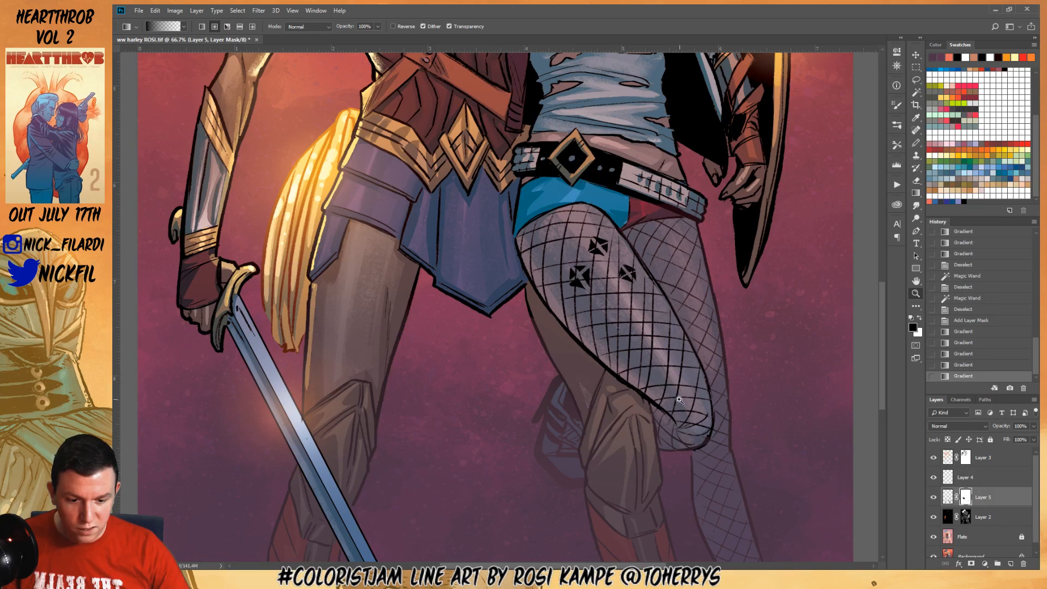
left_click(656, 332, "alt")
left_click(656, 332, "alt")
left_click(652, 329, "alt")
left_click_drag(560, 353, 626, 448)
left_click(648, 382, "alt")
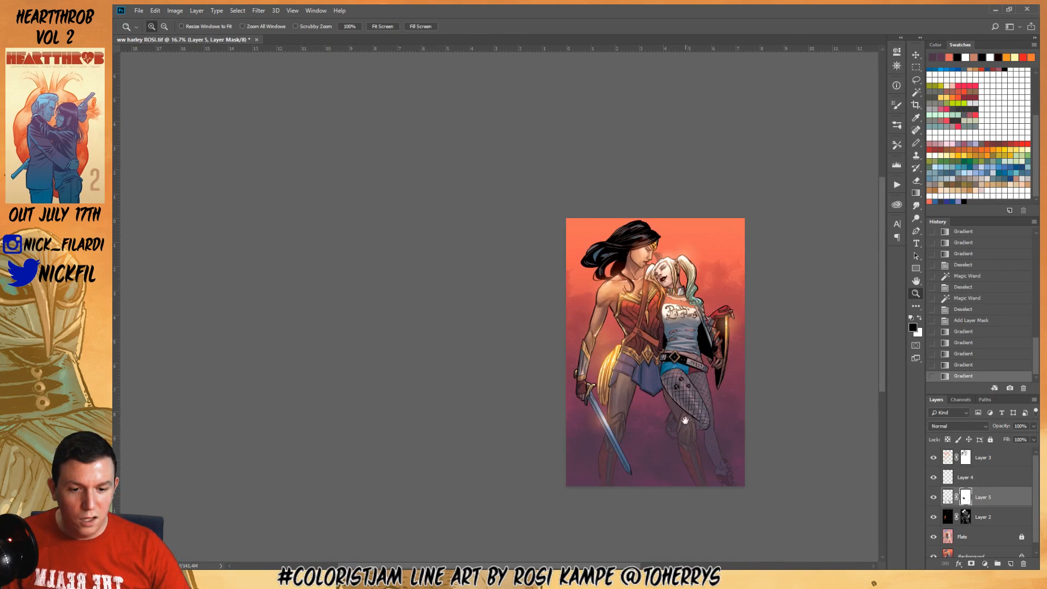
left_click_drag(682, 419, 613, 389)
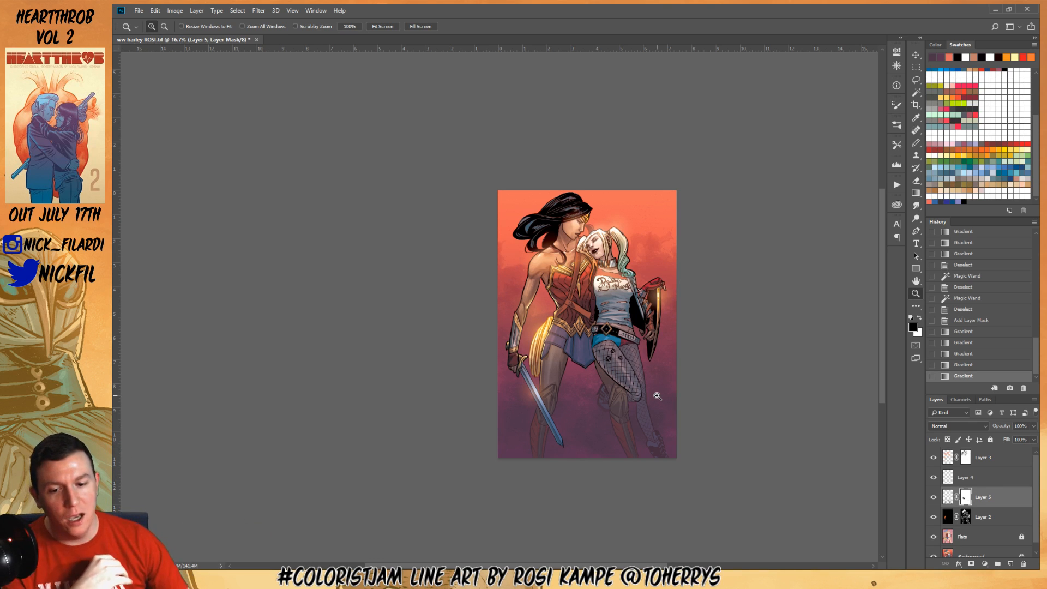
Sample the white highlight on Harley's hair, inspect its values in the Color Picker, and cancel the dialog
left_click(558, 192)
left_click(519, 165)
left_click(519, 165)
left_click(518, 165)
left_click(519, 165)
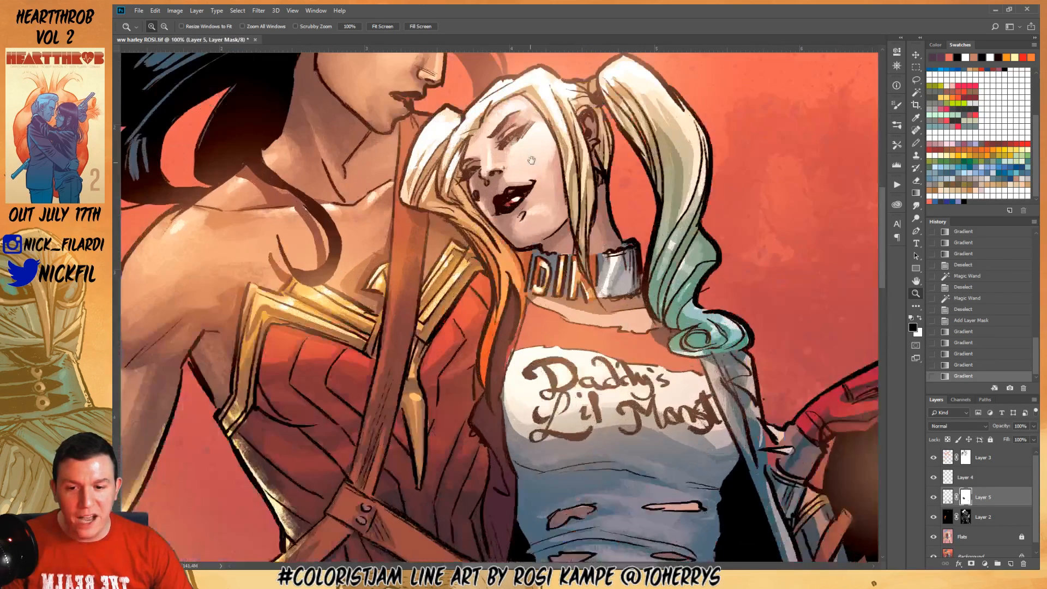
left_click_drag(579, 262, 613, 430)
key("i")
left_click(584, 243)
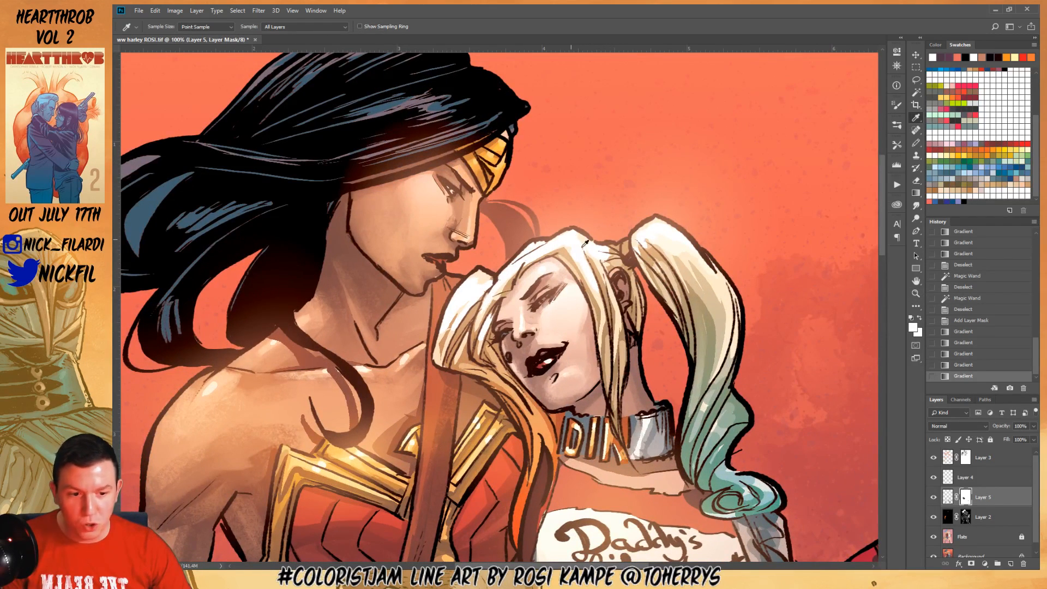
left_click(913, 328)
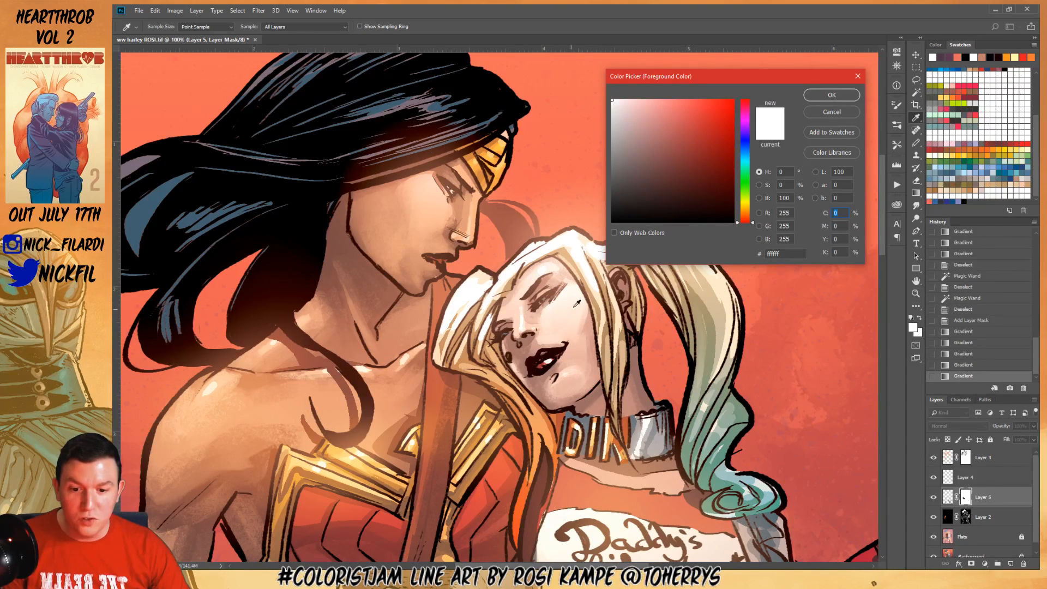
left_click(832, 113)
Make the Background layer active and sample the white highlight on top of Harley's hair as the foreground colour
left_click(977, 555)
scroll(979, 551, "down", 1)
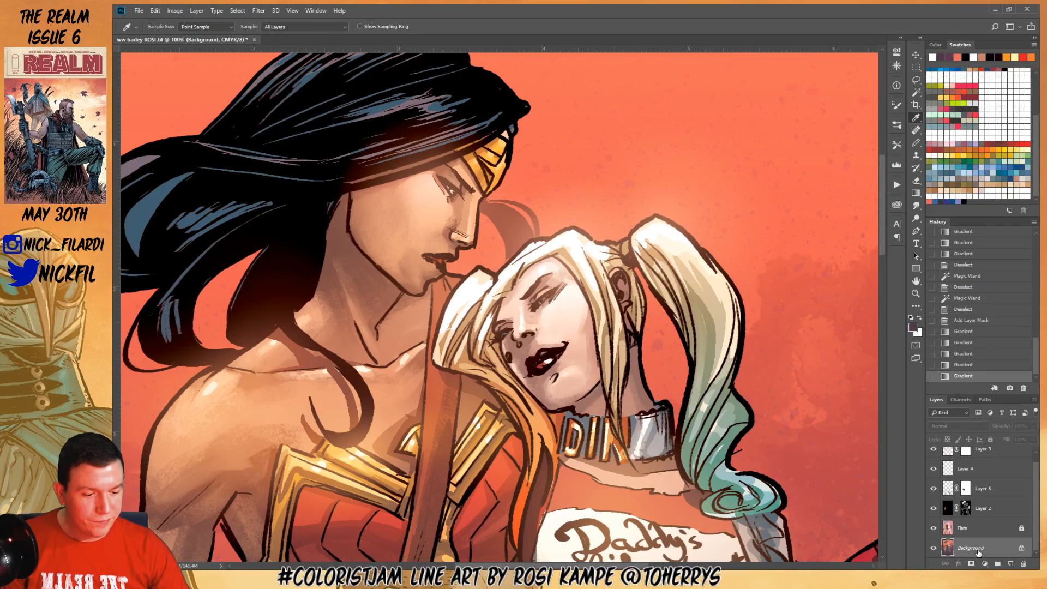
key("b")
left_click(577, 235, "alt")
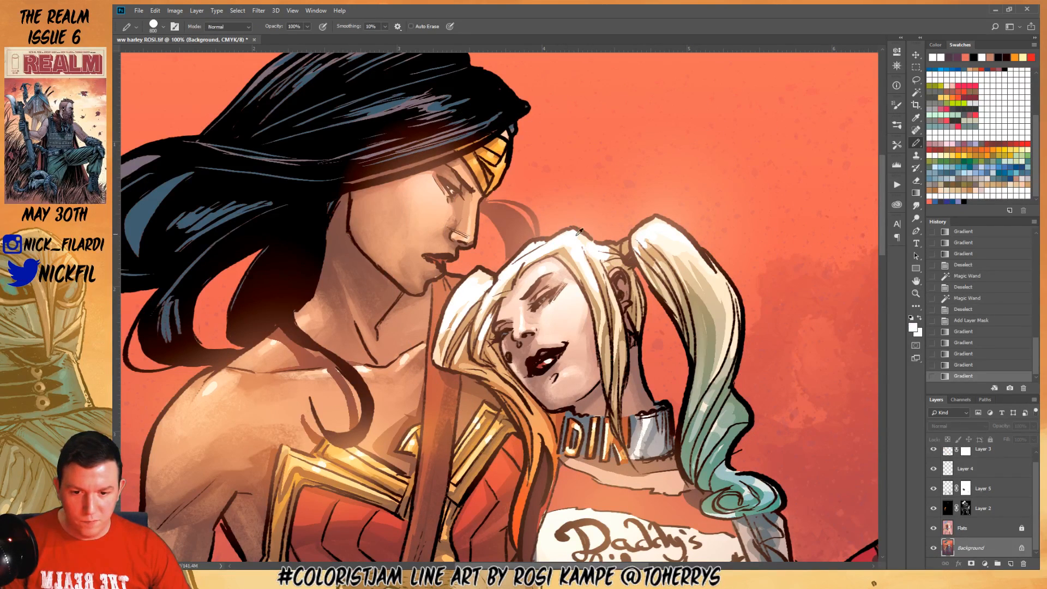
Inspect the CMYK values of Harley's skin tones and dark lips in the Color Picker
left_click(915, 328)
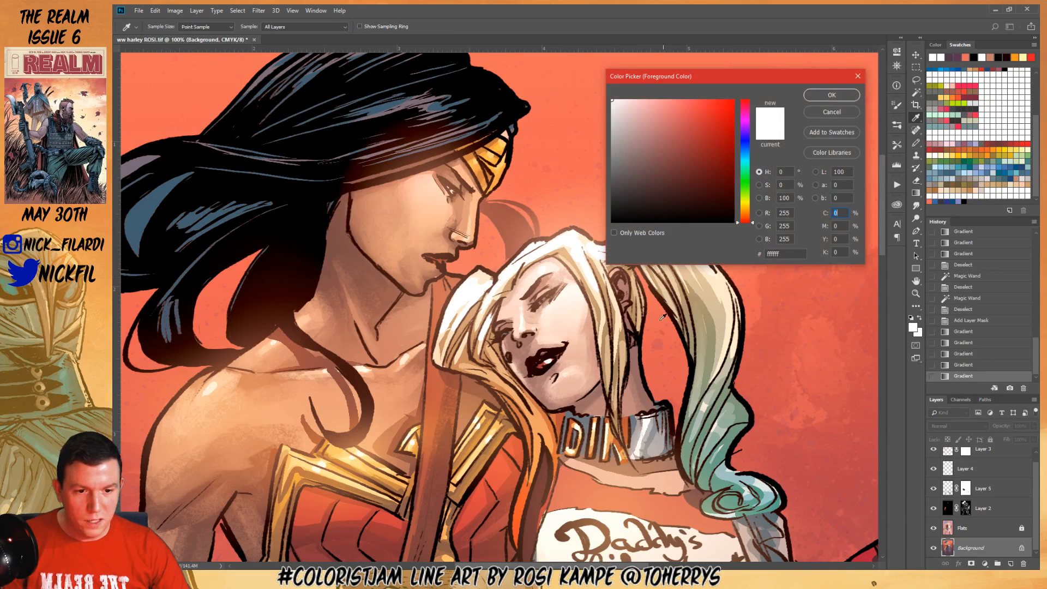
left_click(564, 309)
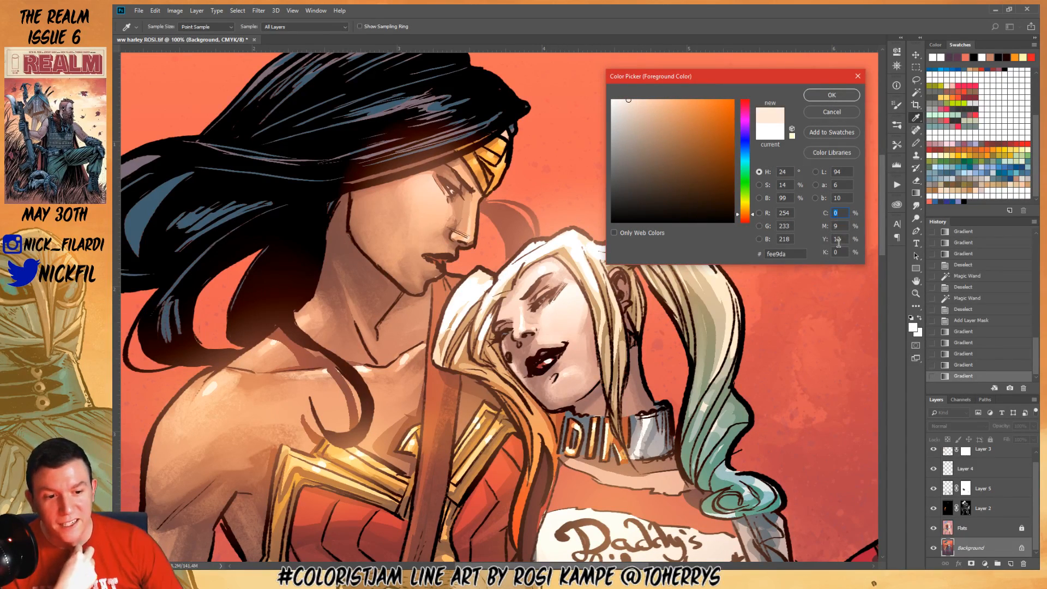
left_click(514, 309)
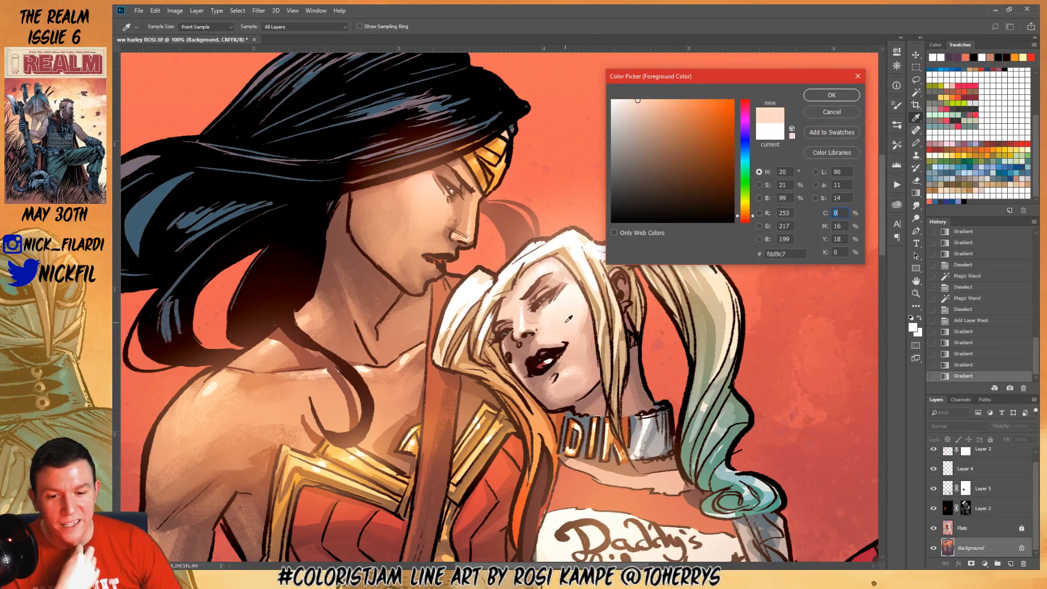
left_click(578, 364)
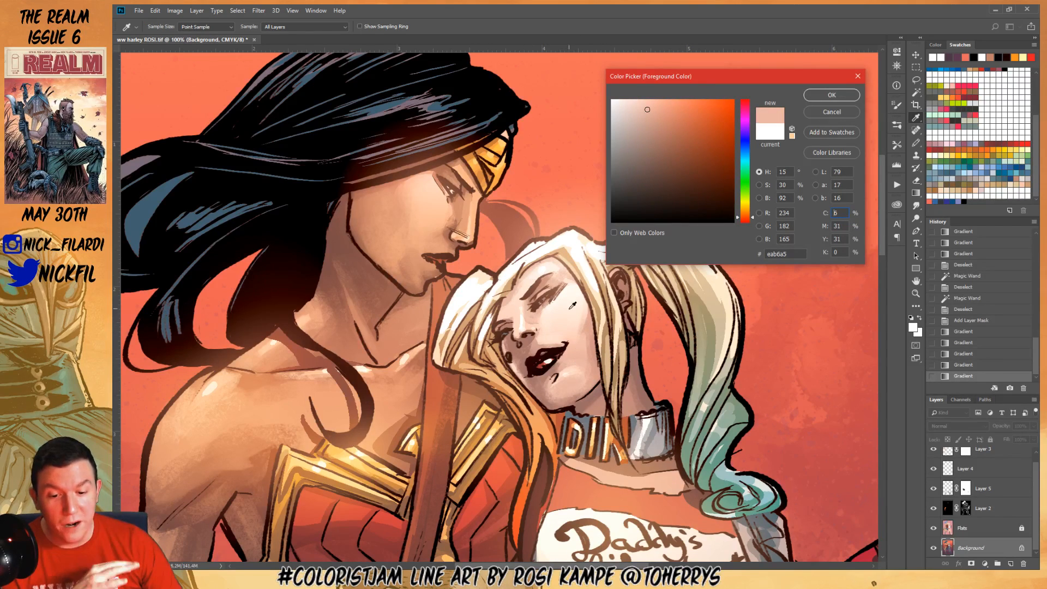
left_click(555, 349)
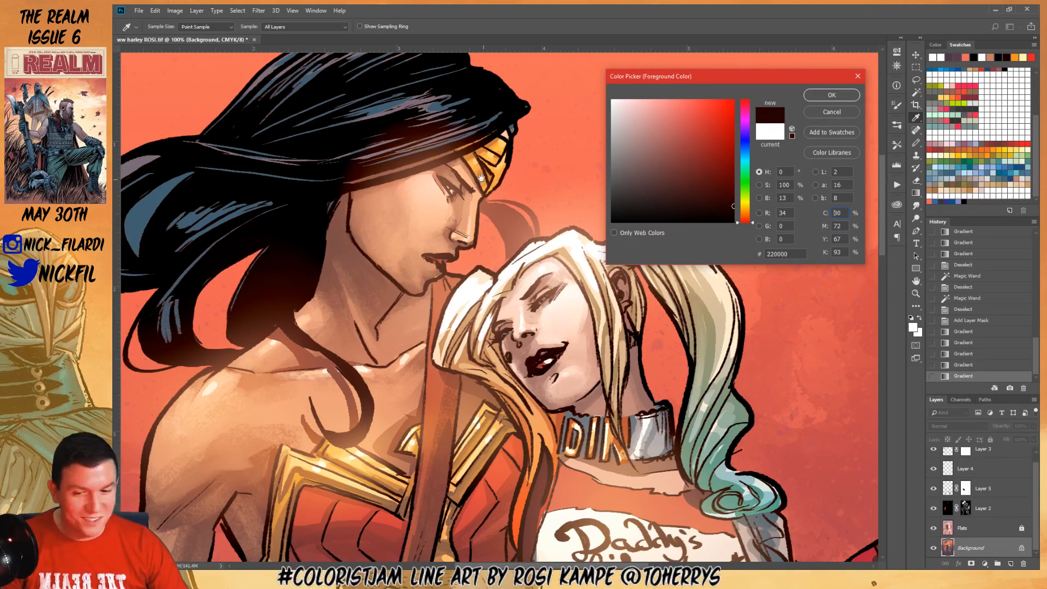
Inspect the colour values around Wonder Woman's face and the shadowed curl behind it, and cancel the Color Picker
left_click_drag(459, 173, 566, 318)
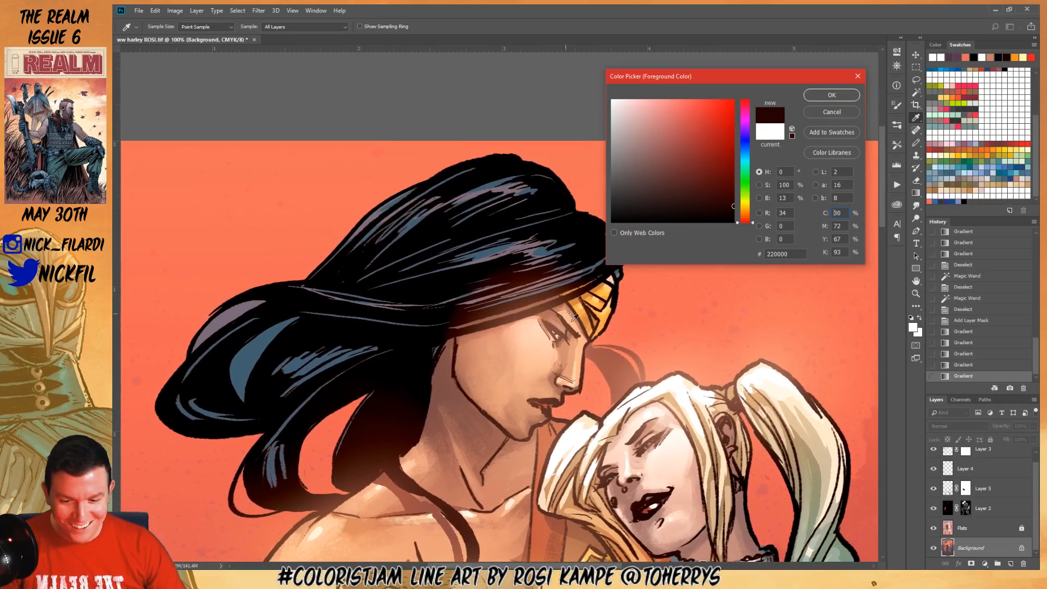
left_click(616, 357)
left_click_drag(689, 388, 649, 386)
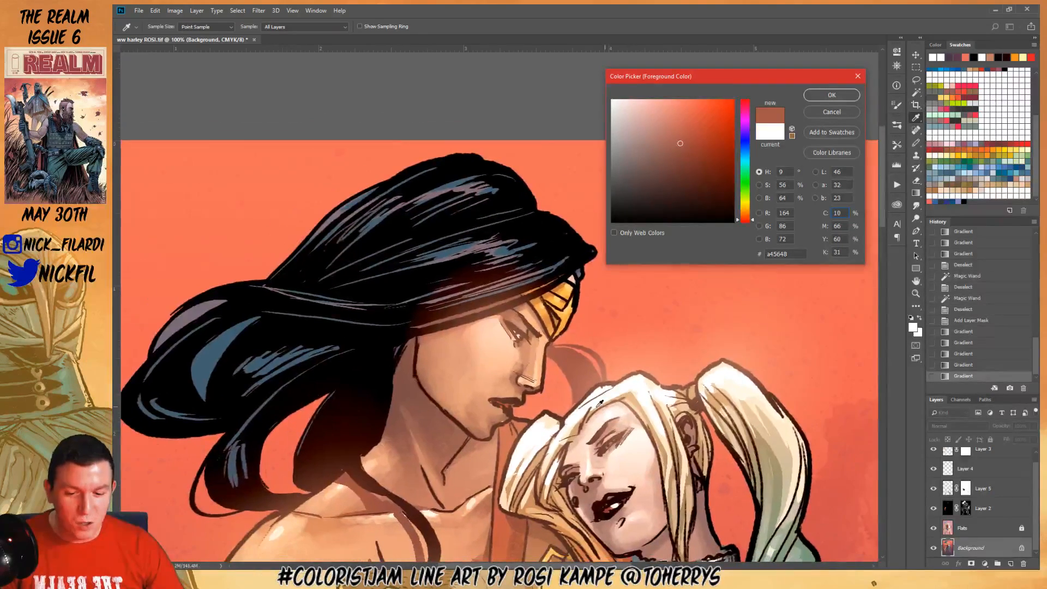
left_click(490, 323)
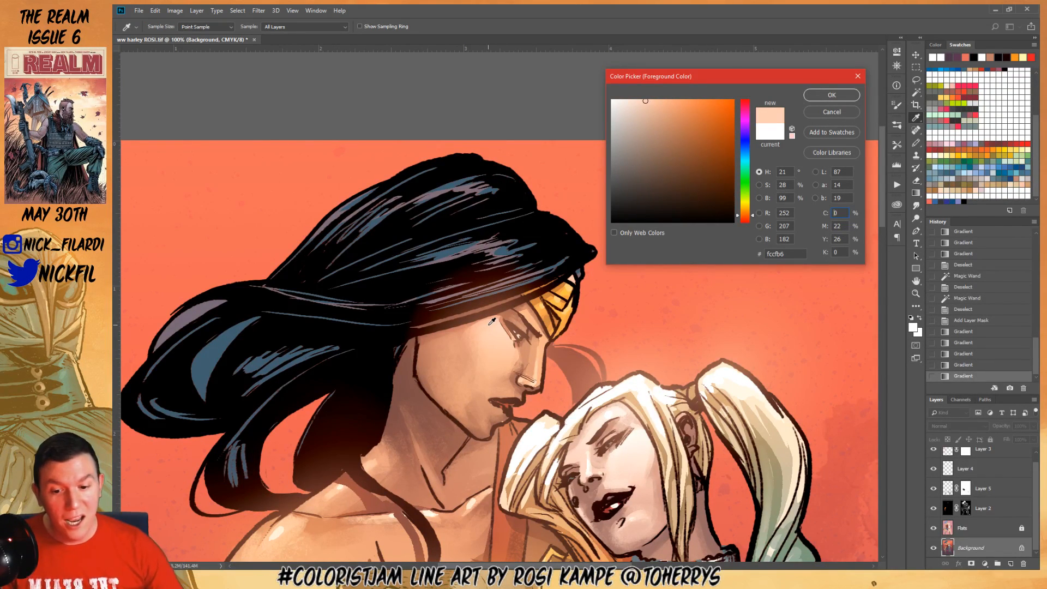
left_click(544, 375)
left_click(831, 113)
Inspect the CMYK values of Wonder Woman's faded knee armour and its line art in the Color Picker
left_click_drag(605, 463, 573, 136)
left_click_drag(601, 436, 456, 298)
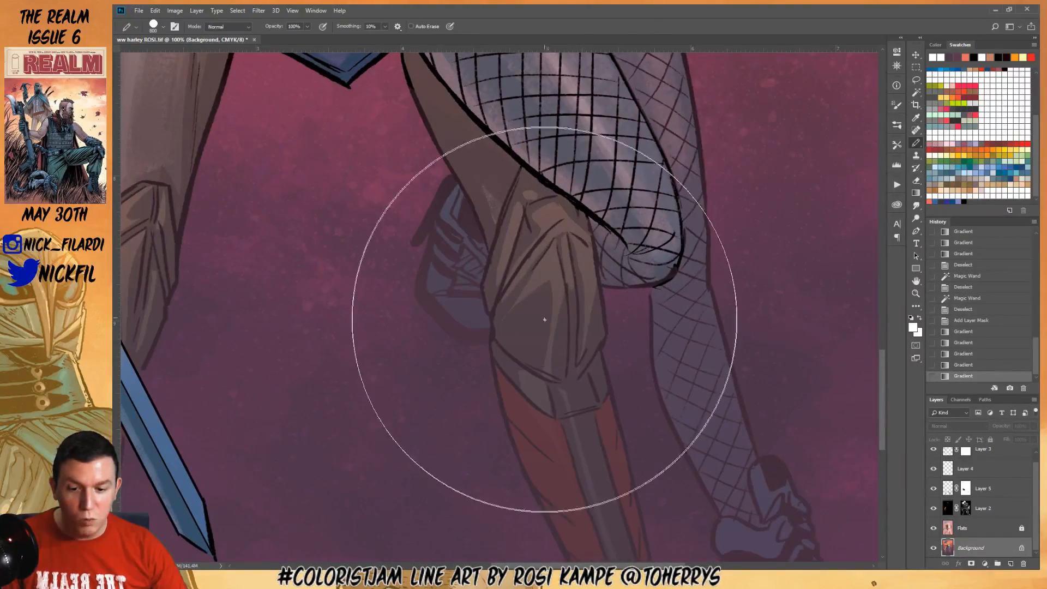
left_click(912, 327)
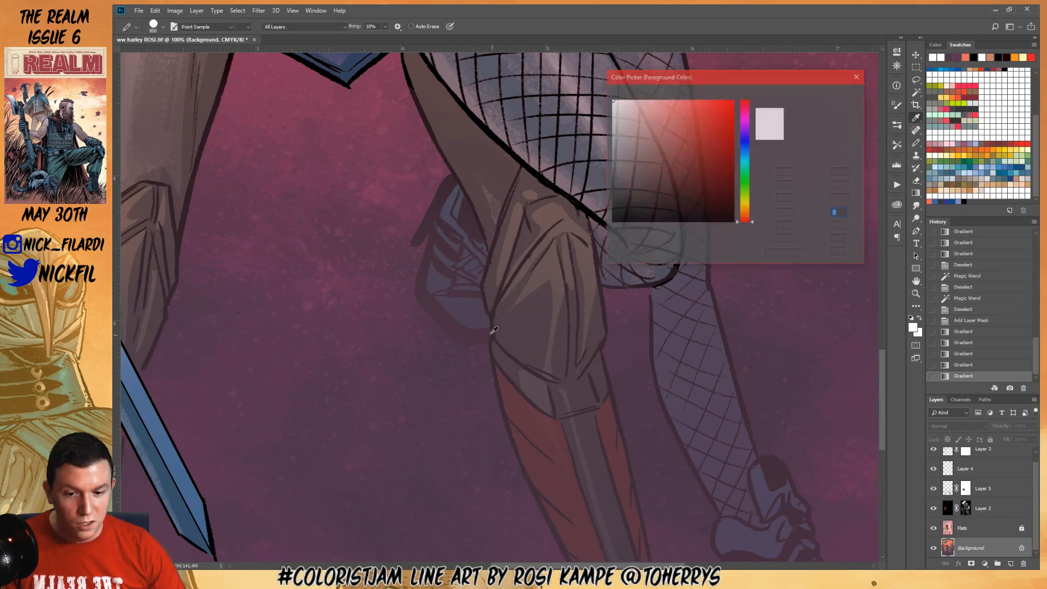
left_click(538, 312)
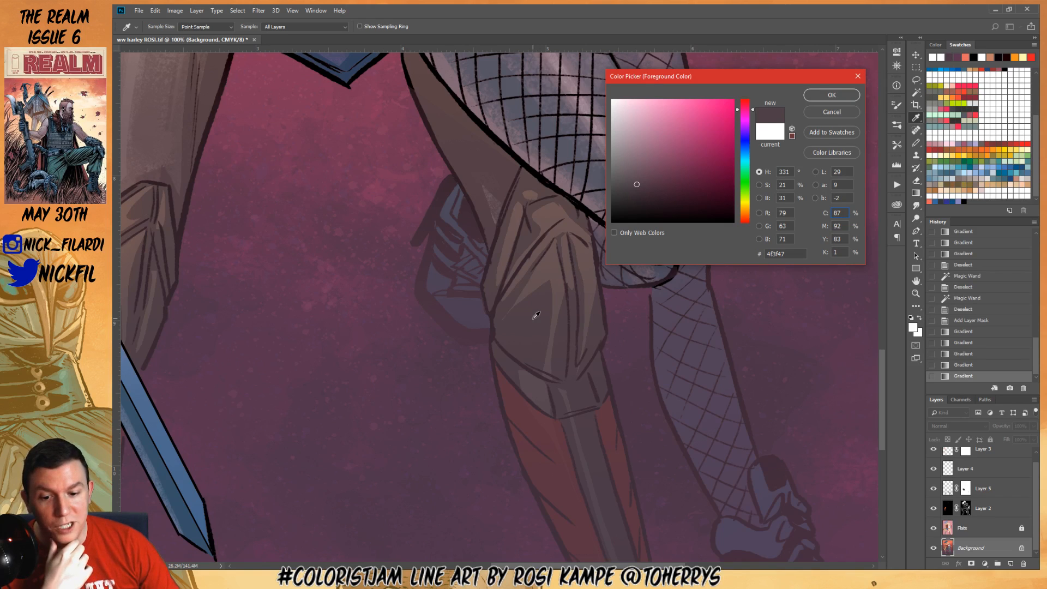
left_click(494, 331)
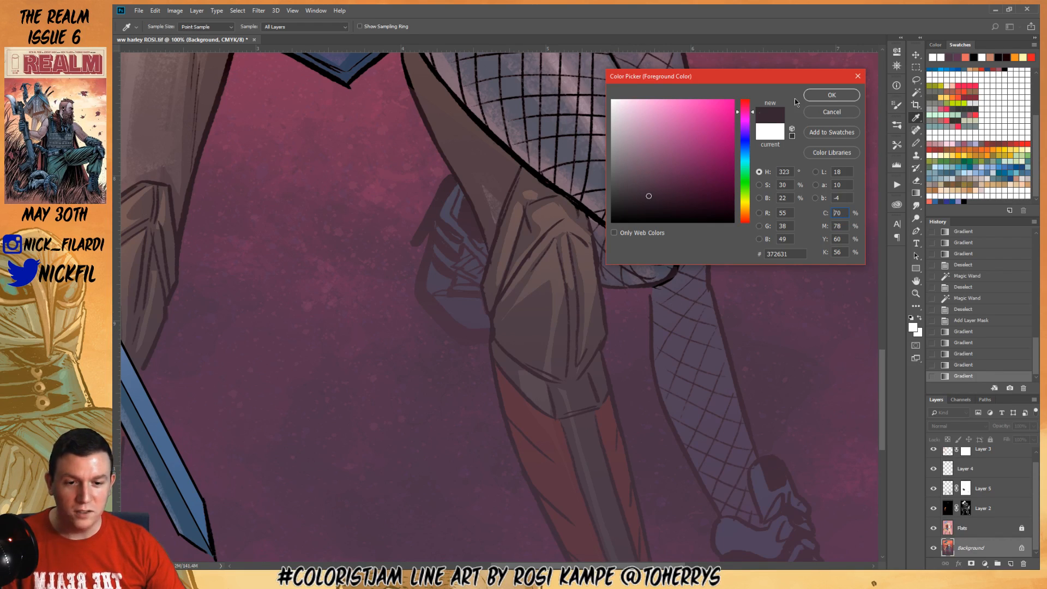
Inspect the CMYK values of the background between the legs and the faded boot and its line art, and cancel the Color Picker
left_click_drag(485, 135, 570, 174)
left_click(509, 366)
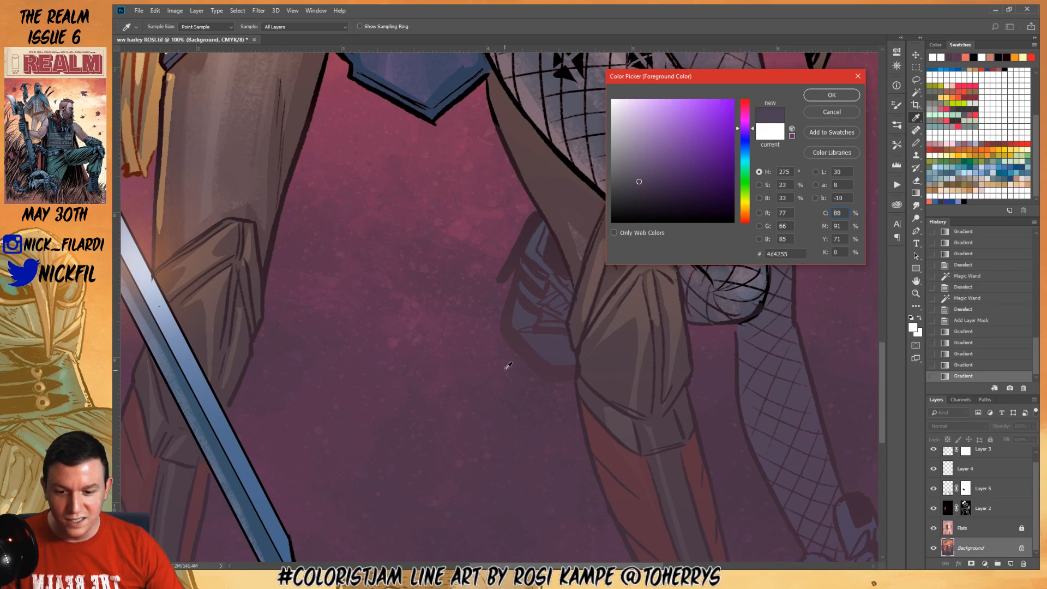
left_click(557, 348)
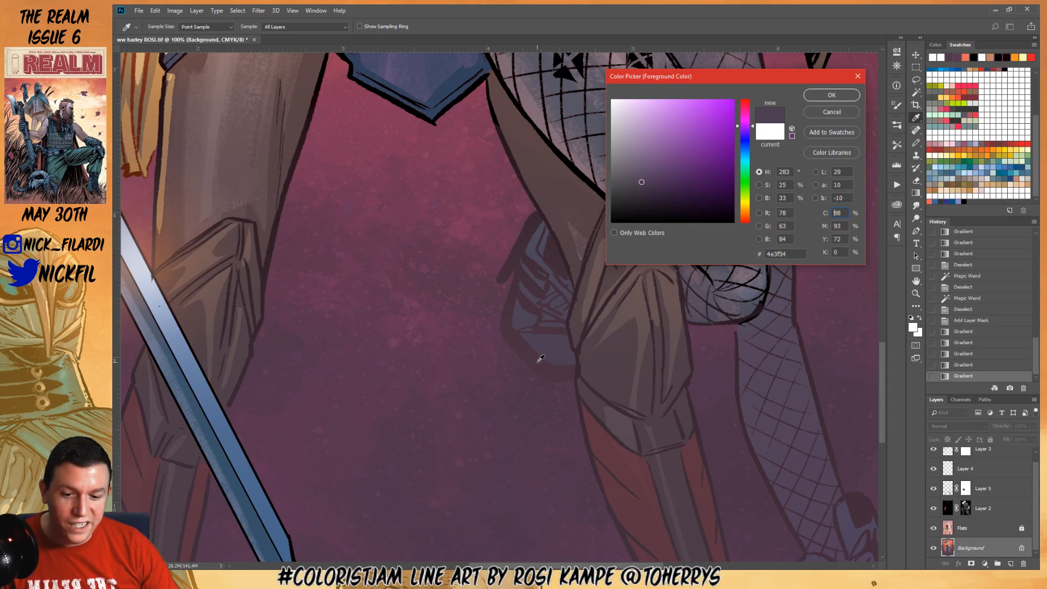
left_click(541, 361)
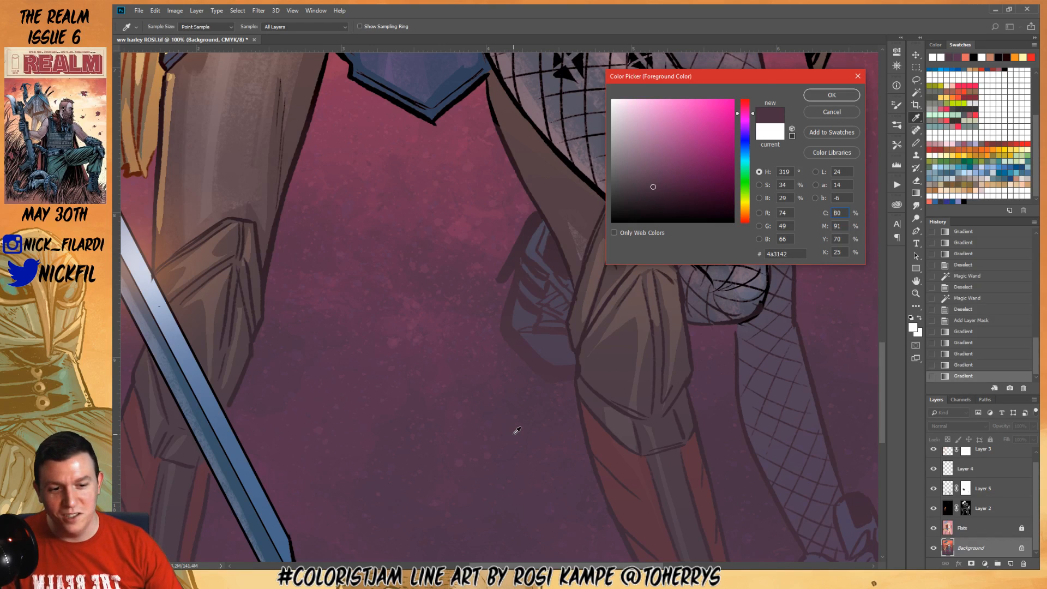
left_click_drag(399, 128, 432, 309)
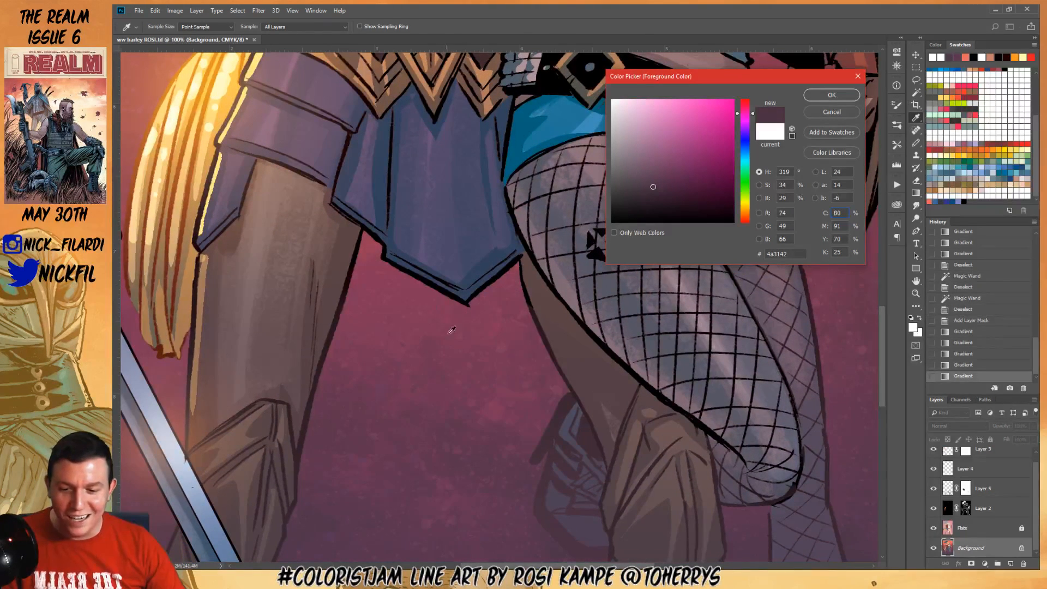
left_click(825, 114)
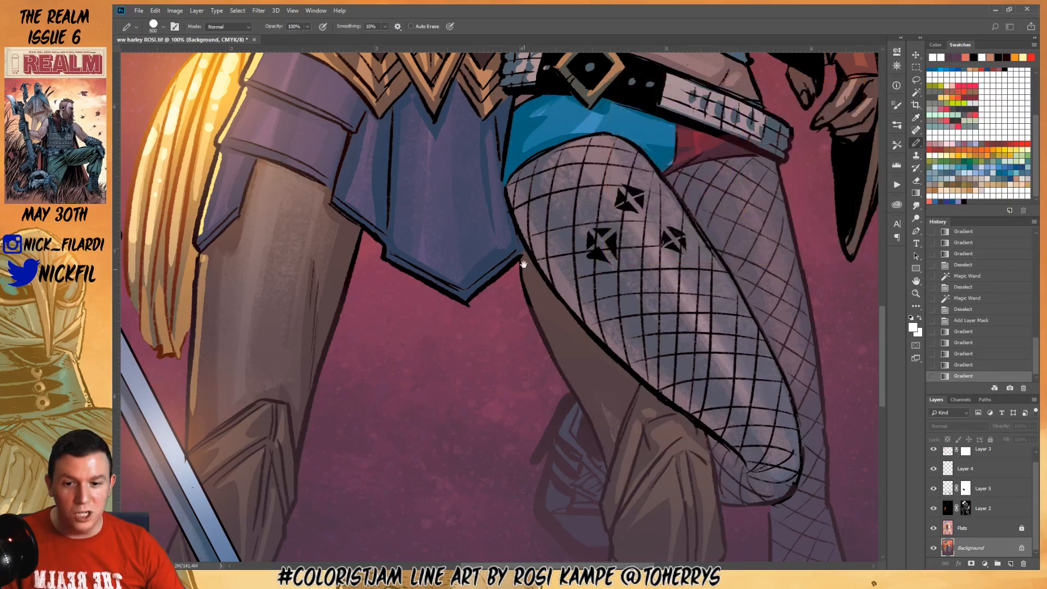
Check the whole cover in greyscale with a temporary Hue/Saturation adjustment layer above Layer 3 at saturation -100, and delete that layer
left_click_drag(521, 196, 553, 309)
left_click(519, 264, "alt")
left_click(519, 264, "alt")
left_click(518, 264, "alt")
left_click(518, 264, "alt")
left_click_drag(519, 264, 532, 357)
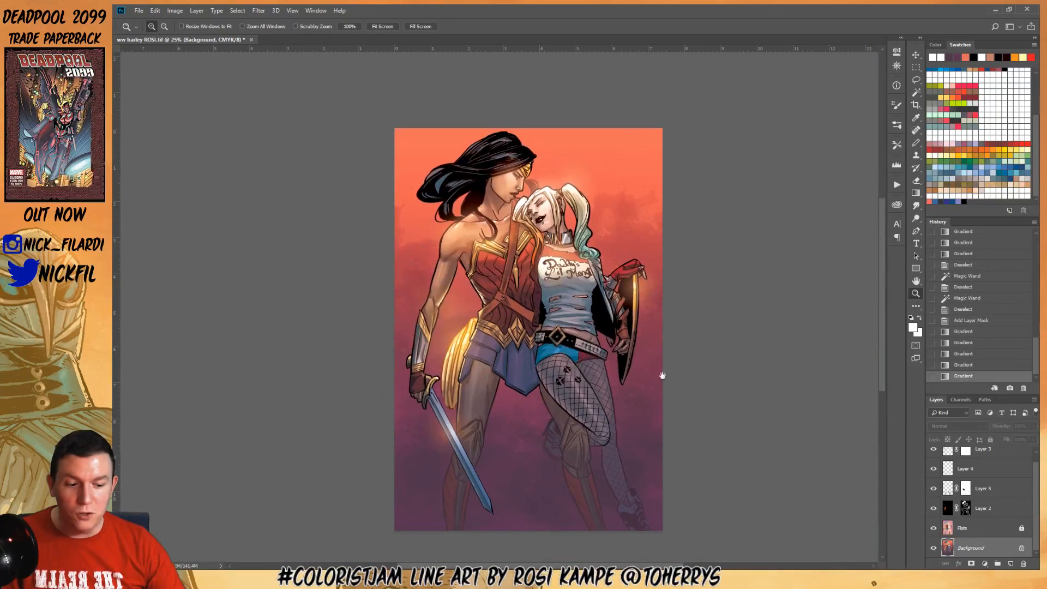
scroll(941, 470, "up", 1)
left_click(1009, 461)
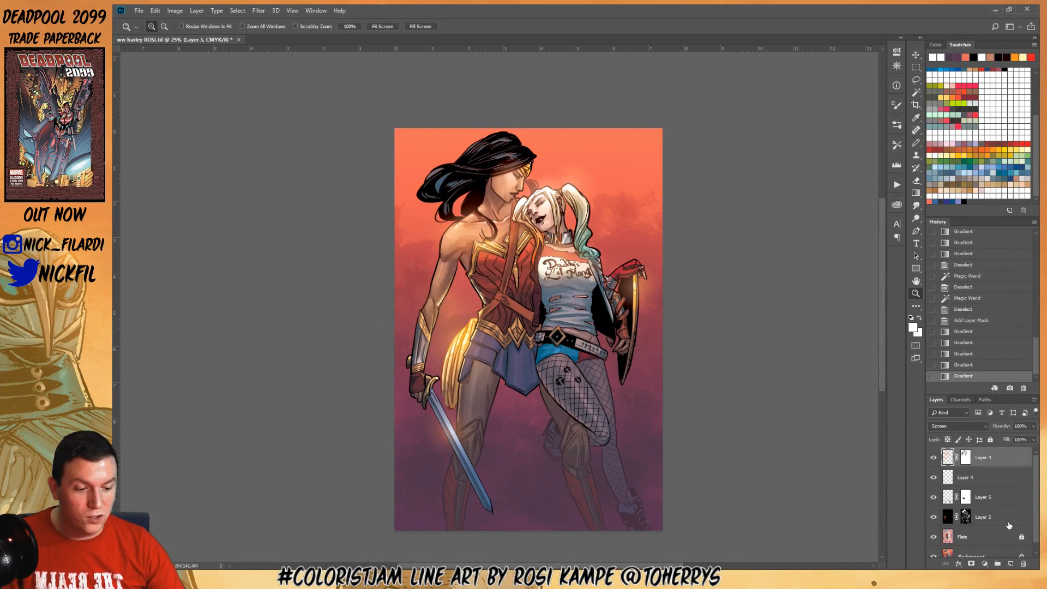
left_click(985, 565)
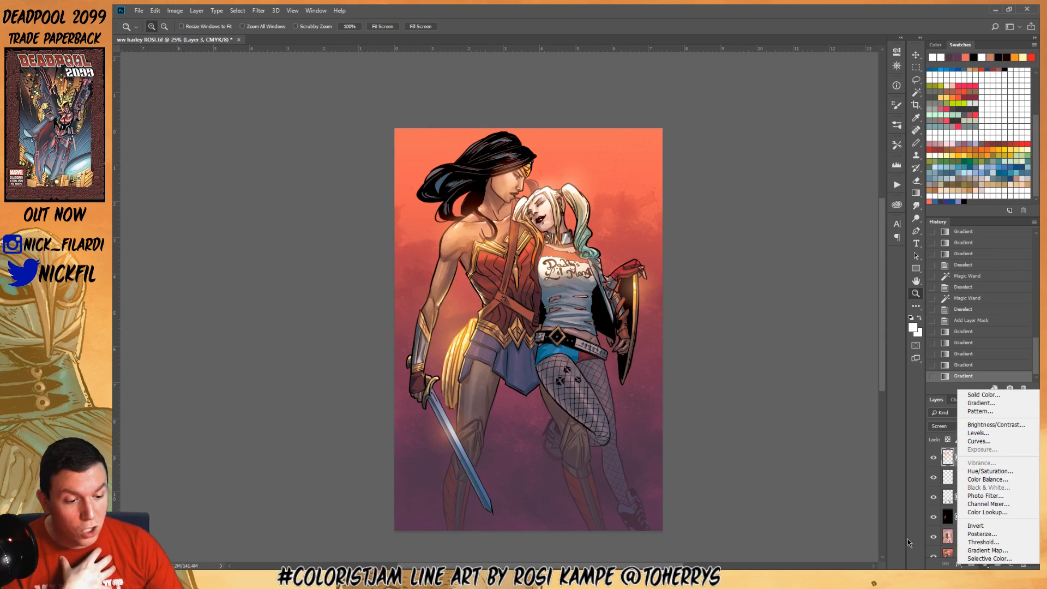
left_click(948, 457)
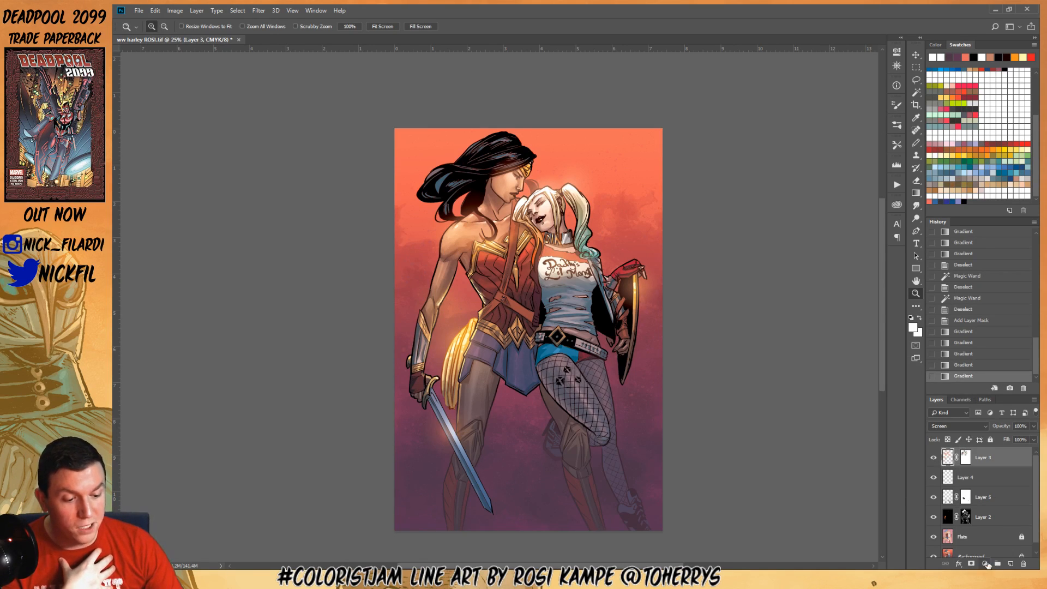
left_click(986, 565)
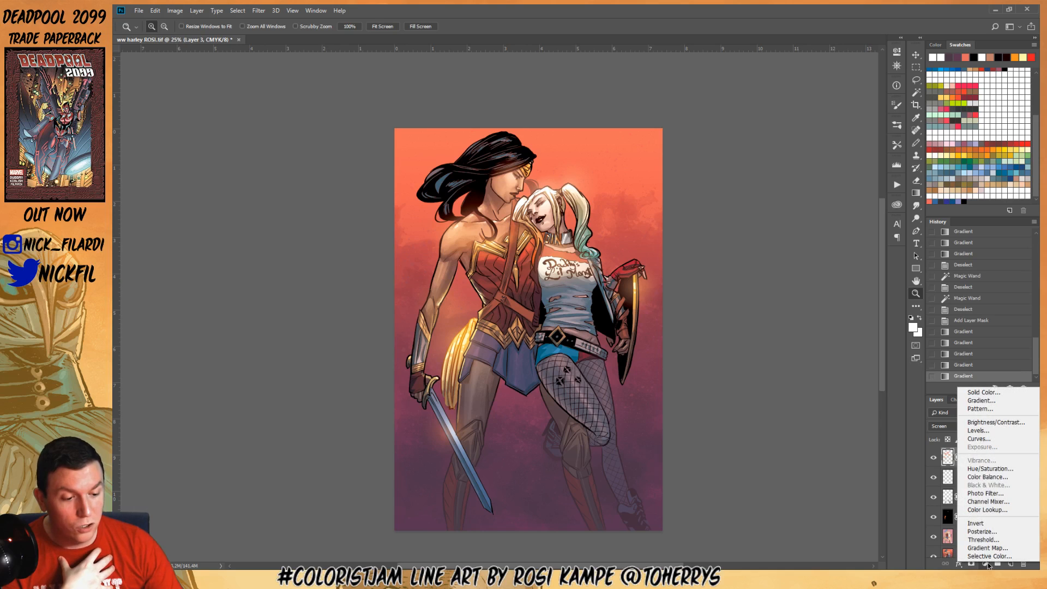
left_click(991, 469)
left_click_drag(814, 129, 696, 140)
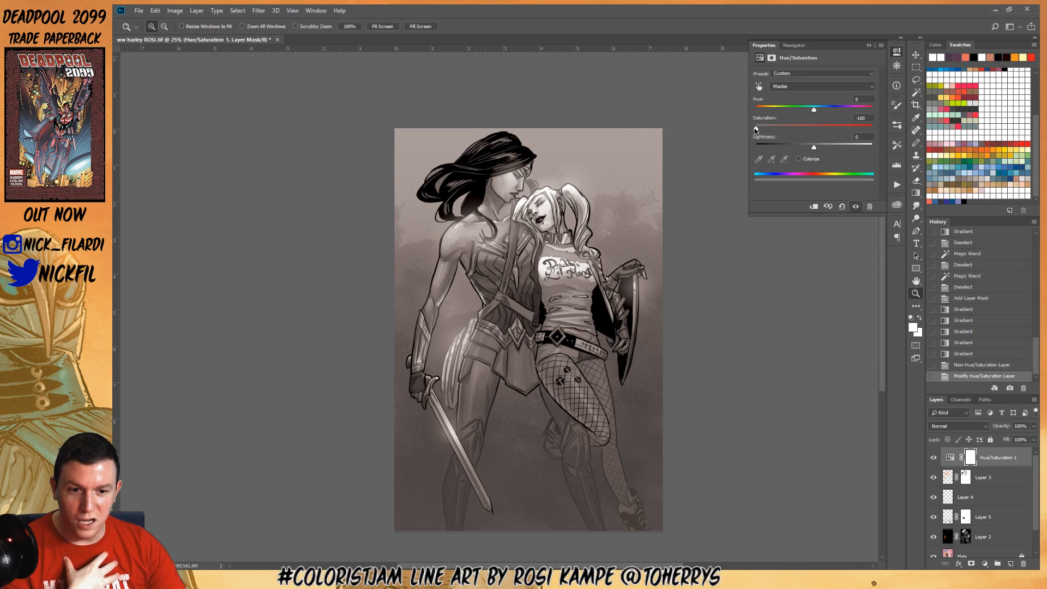
left_click_drag(1009, 463, 1023, 564)
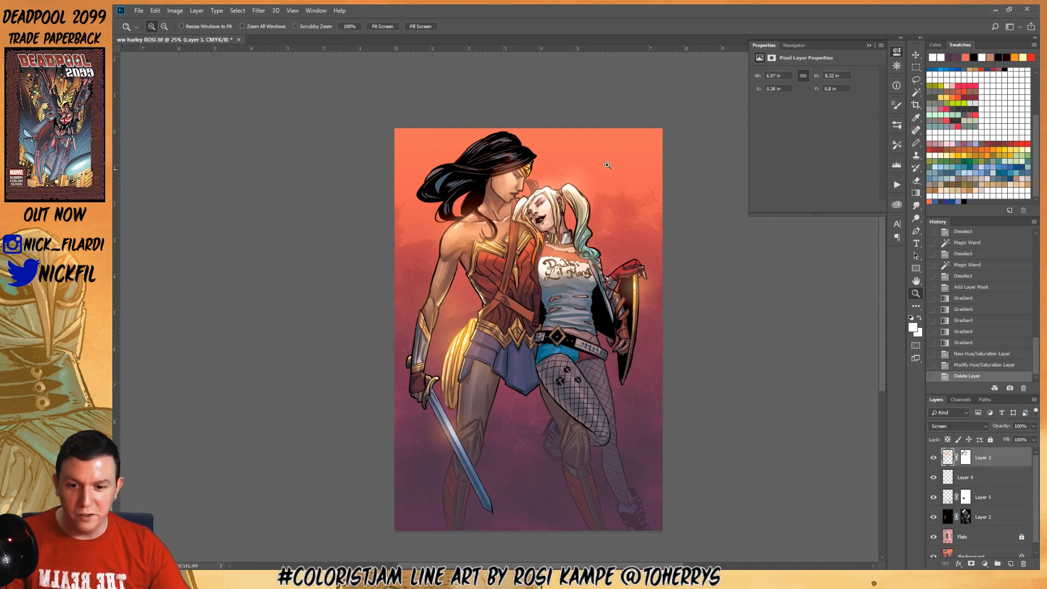
Apply a Levels adjustment to the Background layer, moving the shadow and highlight input levels slightly inward to strengthen the contrast
left_click_drag(499, 208, 460, 213)
scroll(952, 523, "down", 1)
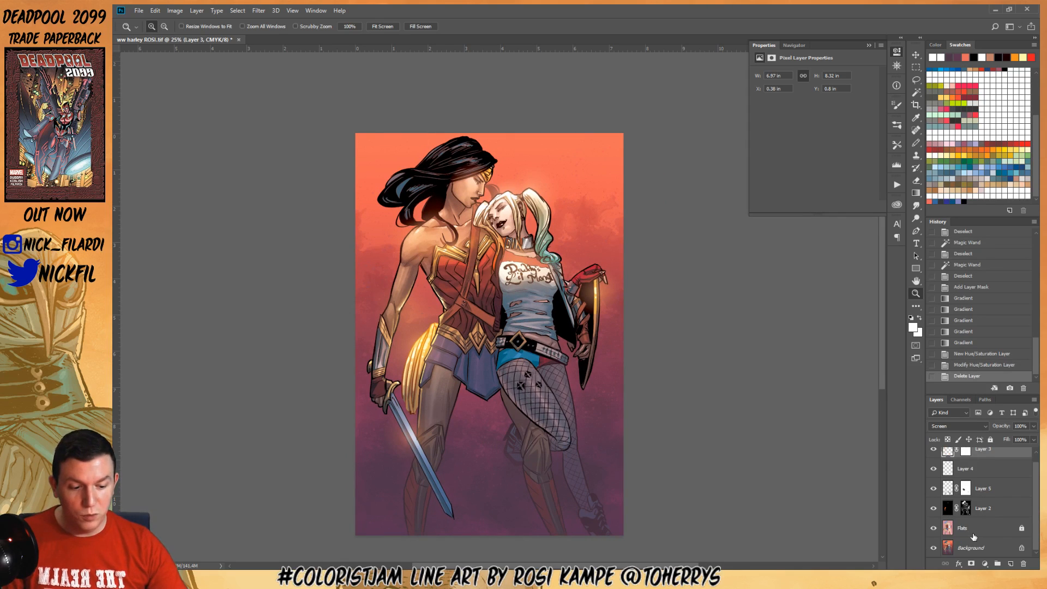
left_click(982, 553)
key("ctrl+l")
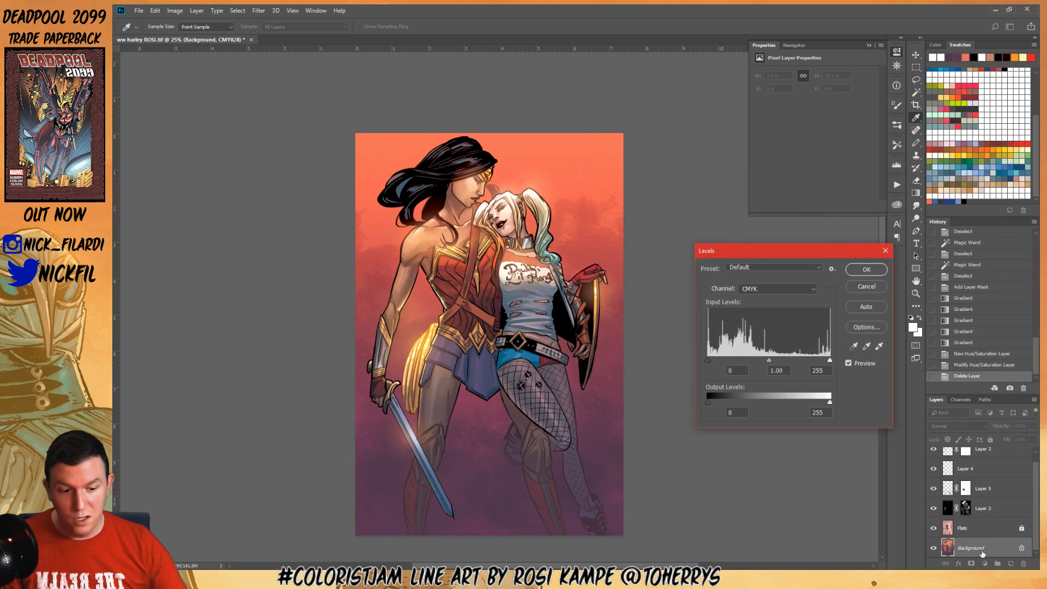
left_click_drag(711, 361, 715, 362)
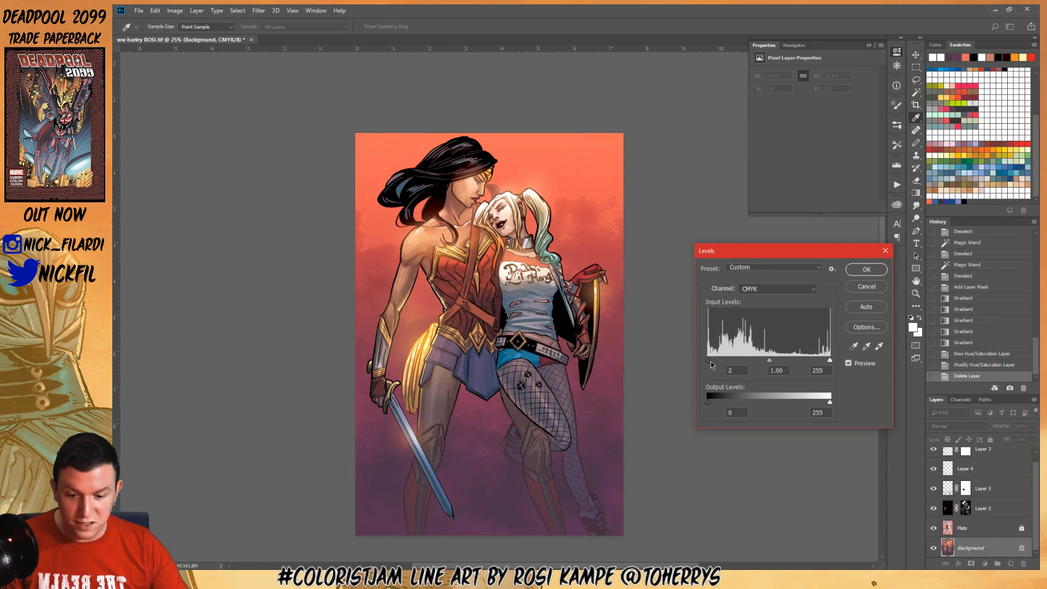
left_click_drag(830, 361, 818, 362)
left_click(867, 269)
Compare the cover before and after the Levels adjustment by repeatedly undoing and restoring it
left_click_drag(501, 300, 613, 261)
left_click(587, 304, "alt")
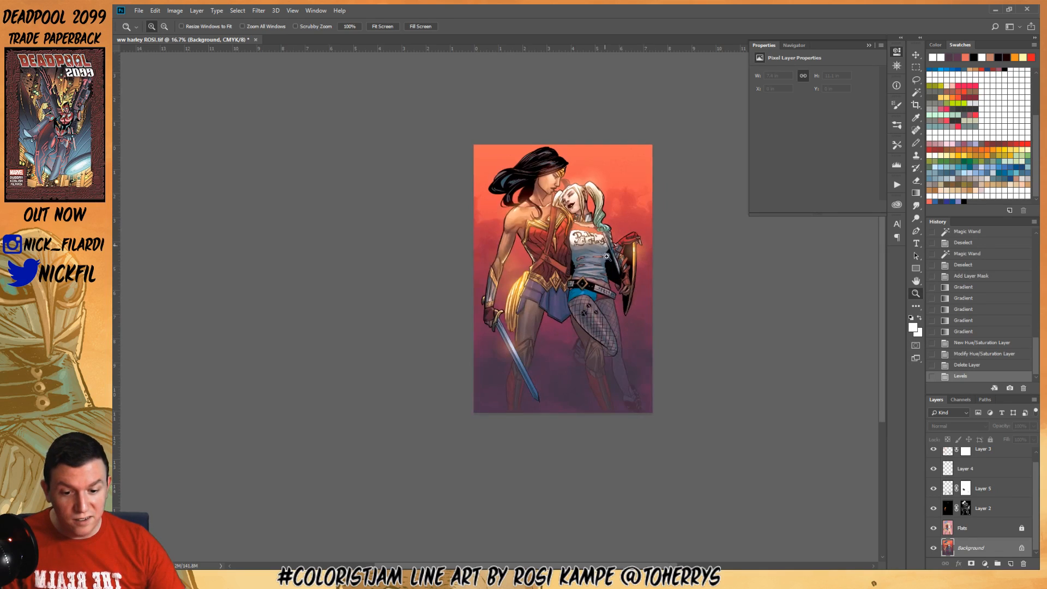
left_click(548, 278)
key("ctrl+z")
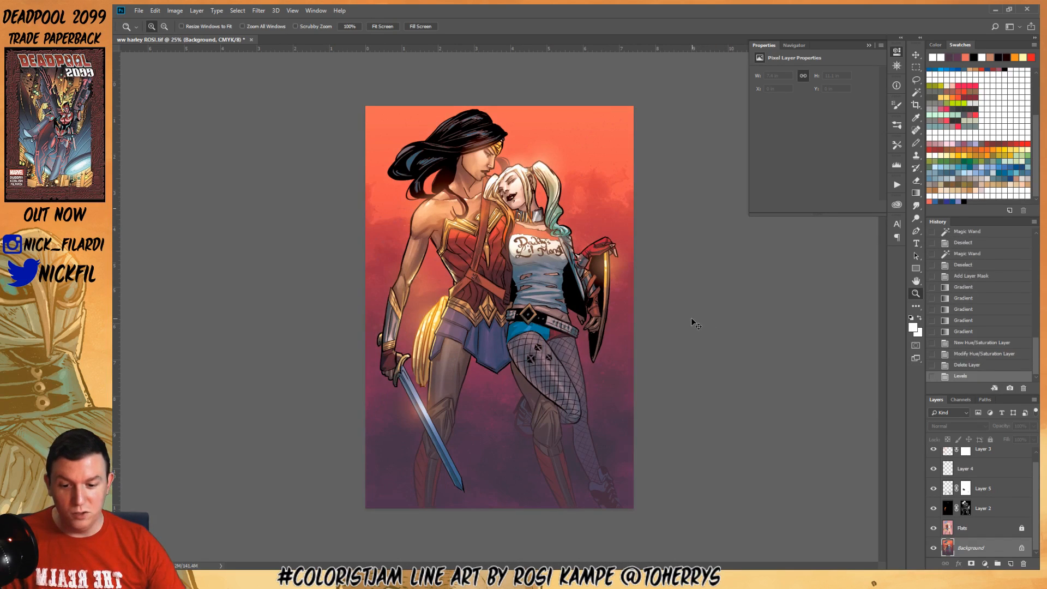
key("ctrl+z")
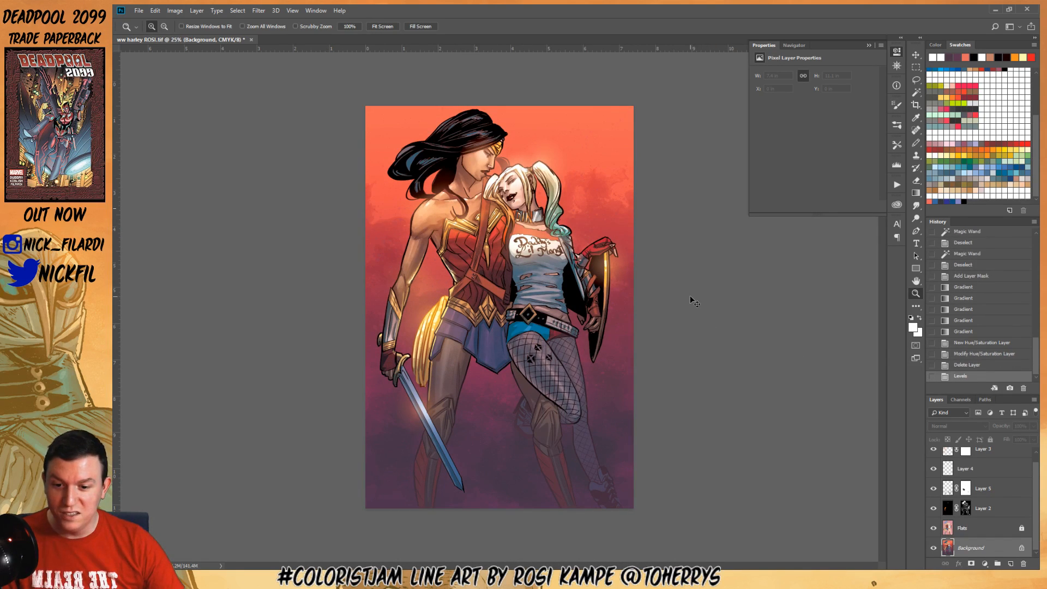
key("ctrl+z")
key("ctrl+z")
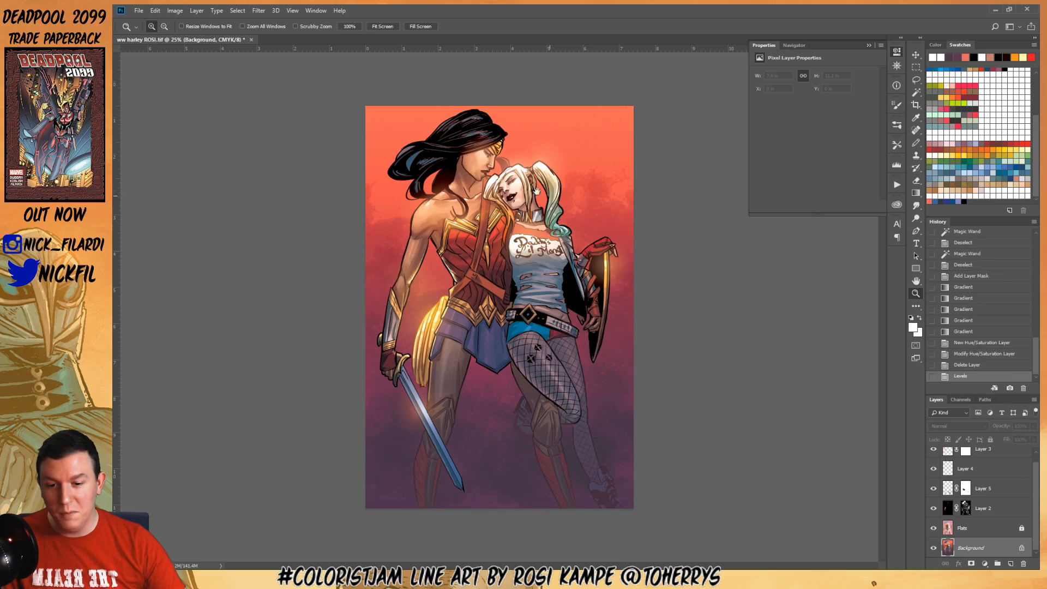
Examine the faces, torsos, belts, lasso and upper legs of both figures up close with the adjusted contrast
left_click(448, 236)
left_click_drag(503, 236, 552, 350)
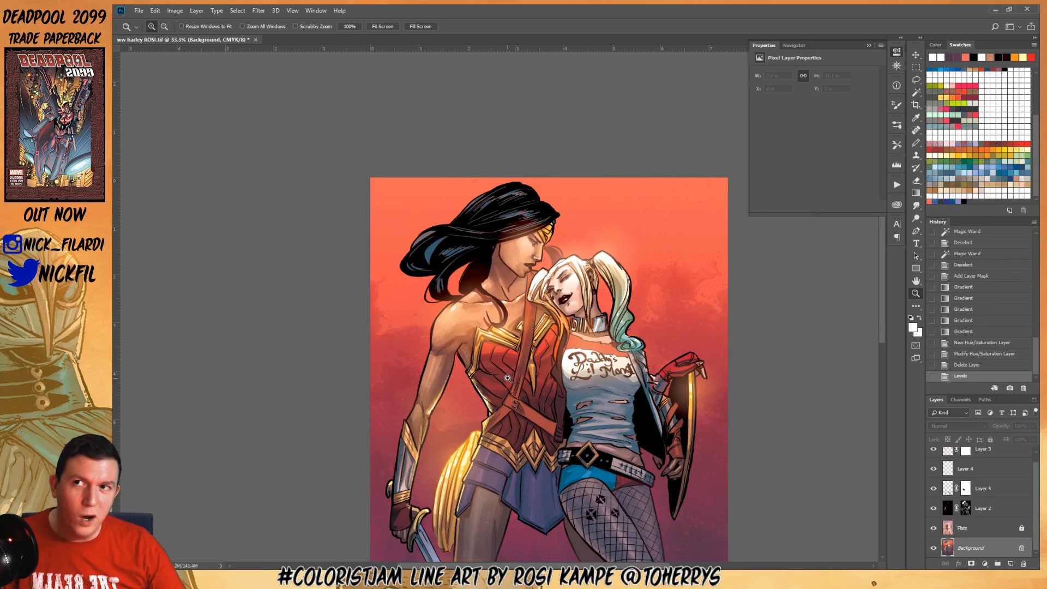
left_click_drag(539, 374, 565, 331)
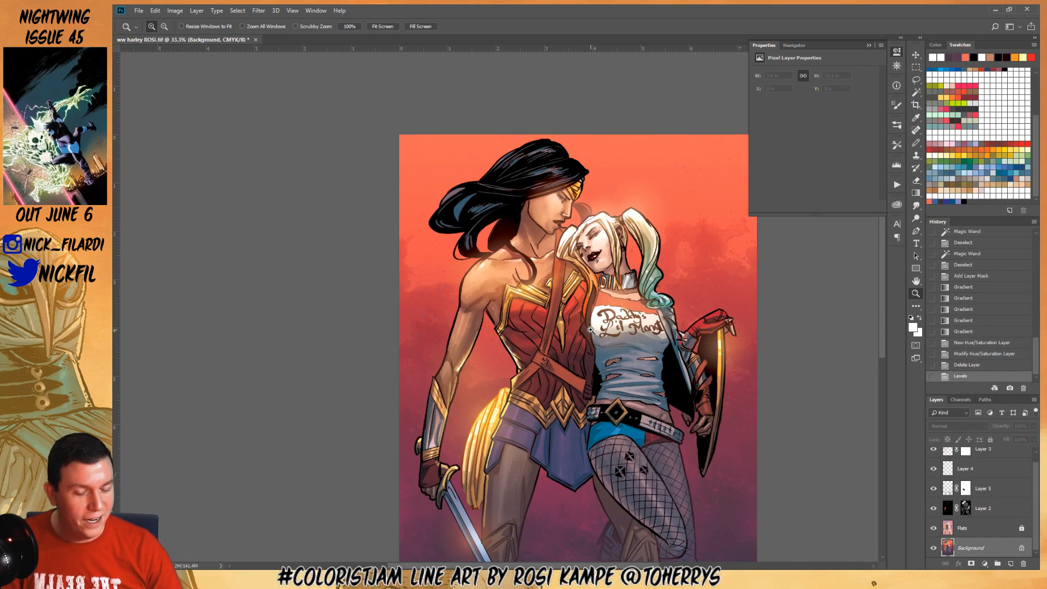
left_click_drag(547, 237, 452, 255)
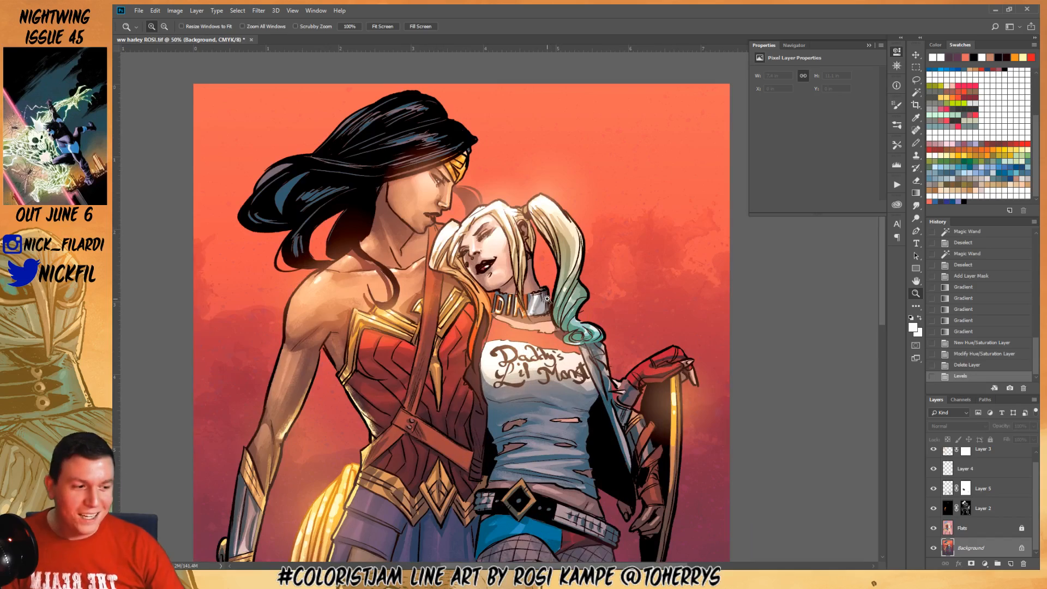
left_click(547, 299)
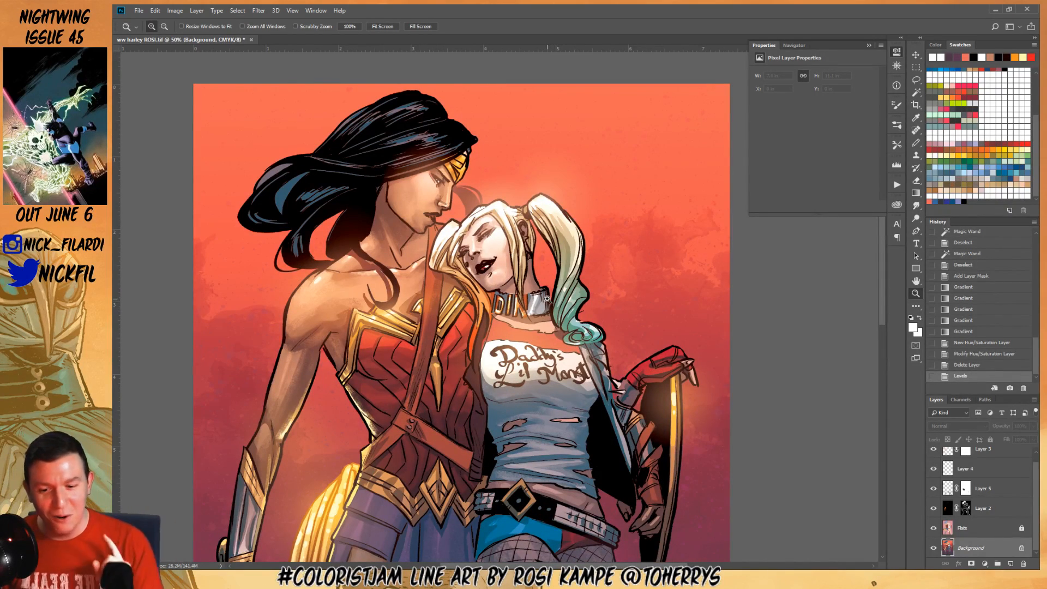
scroll(404, 276, "down", 5)
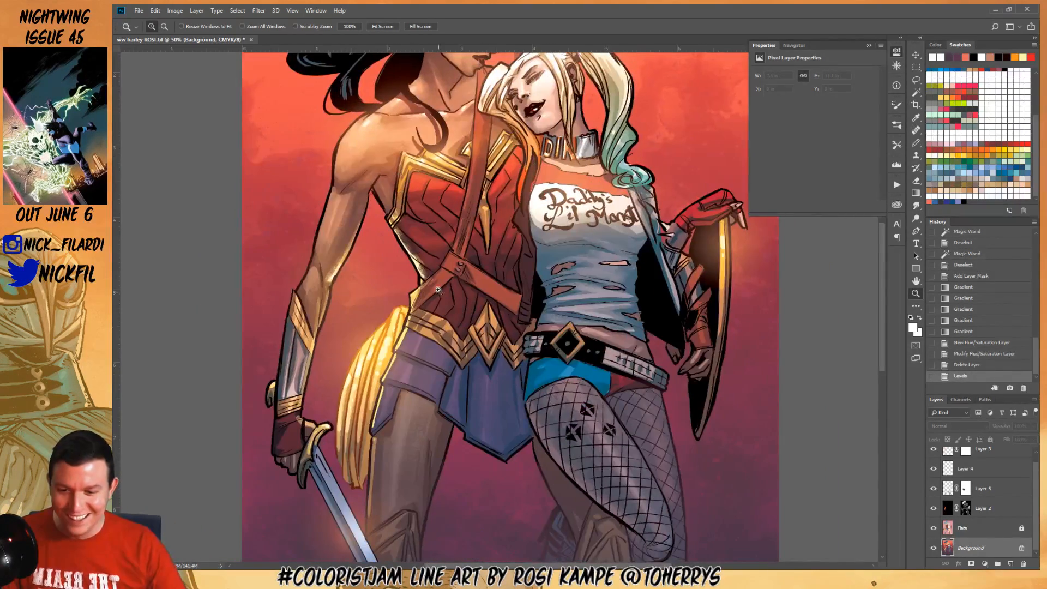
left_click(434, 244, "alt")
left_click_drag(485, 306, 515, 360)
left_click(510, 298, "alt")
left_click(516, 360)
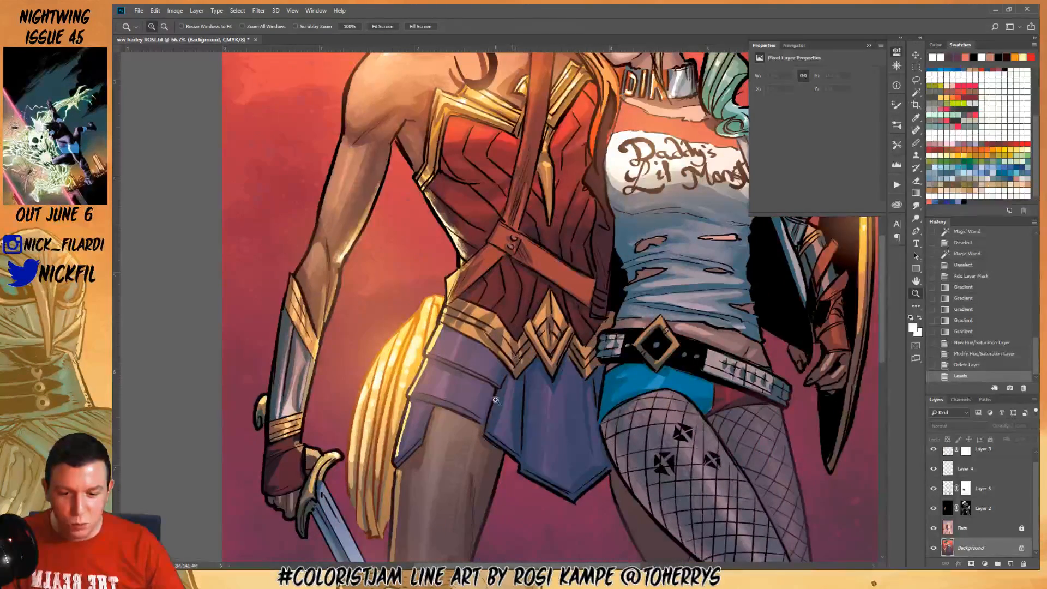
left_click_drag(585, 389, 524, 341)
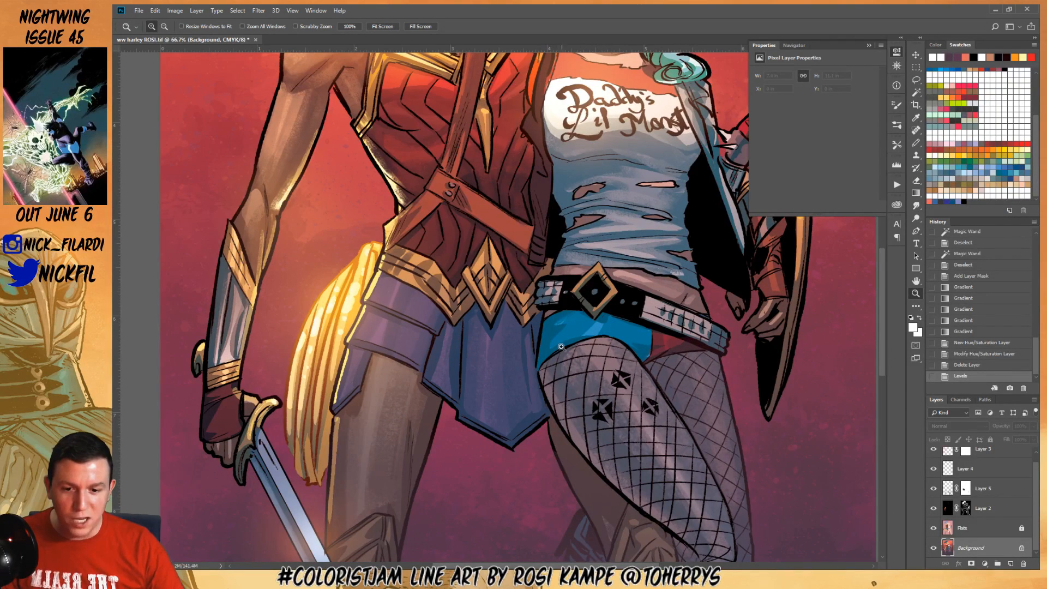
left_click_drag(470, 280, 515, 339)
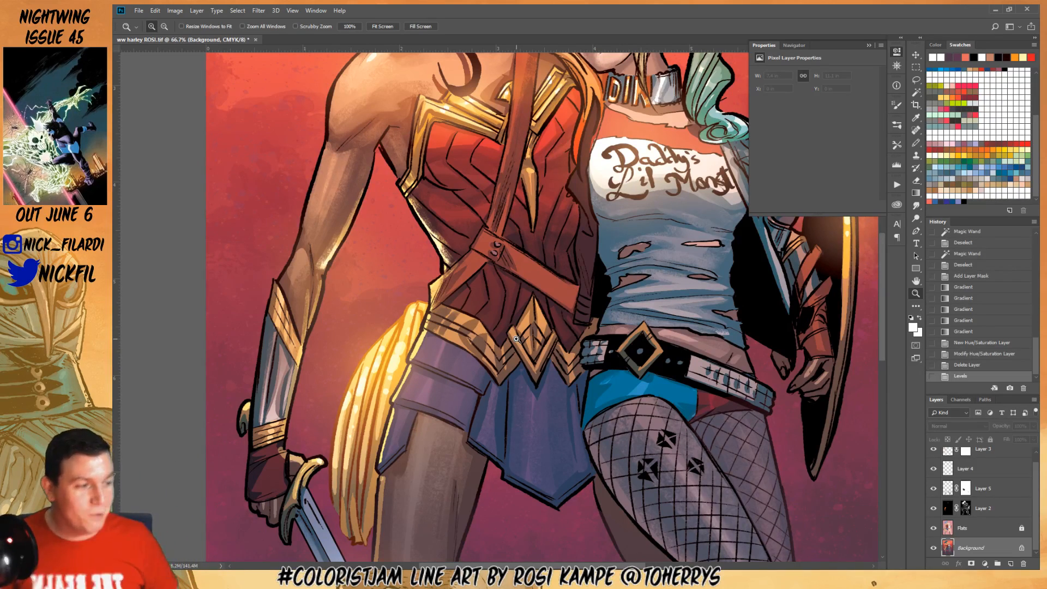
Hide the layer properties display that covers part of the canvas beside the artwork
key("h")
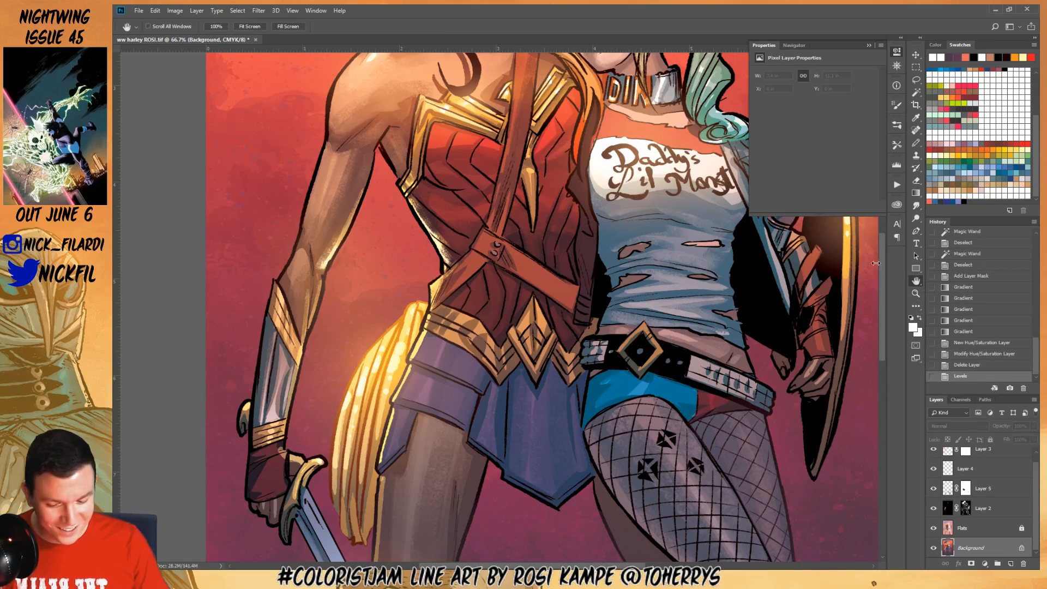
left_click_drag(507, 273, 458, 367)
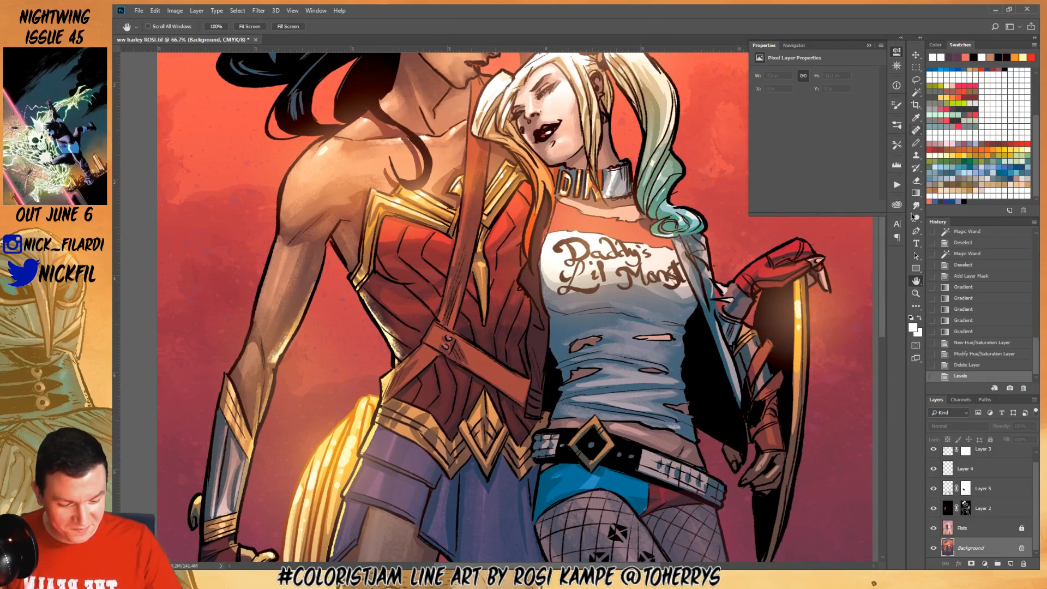
left_click(917, 293)
left_click(657, 400, "alt")
left_click(656, 401, "alt")
key("h")
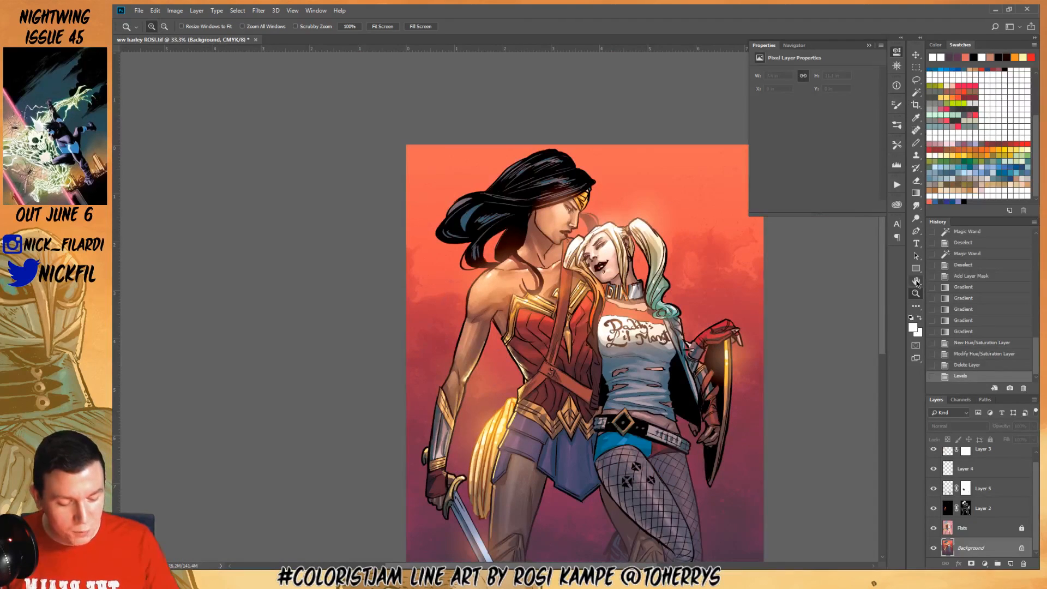
left_click_drag(709, 430, 635, 335)
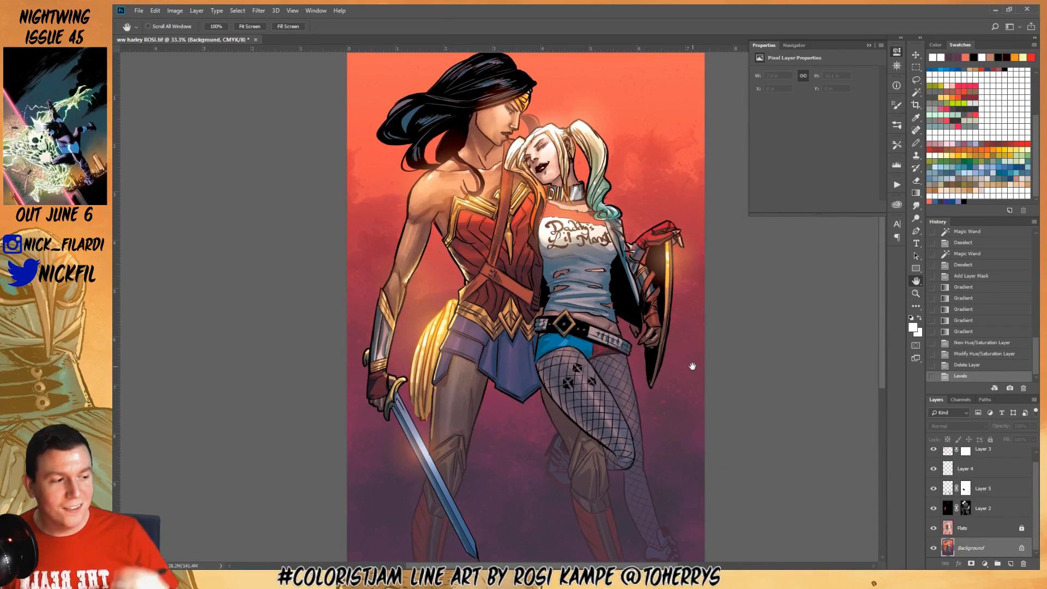
left_click(897, 66)
left_click(897, 52)
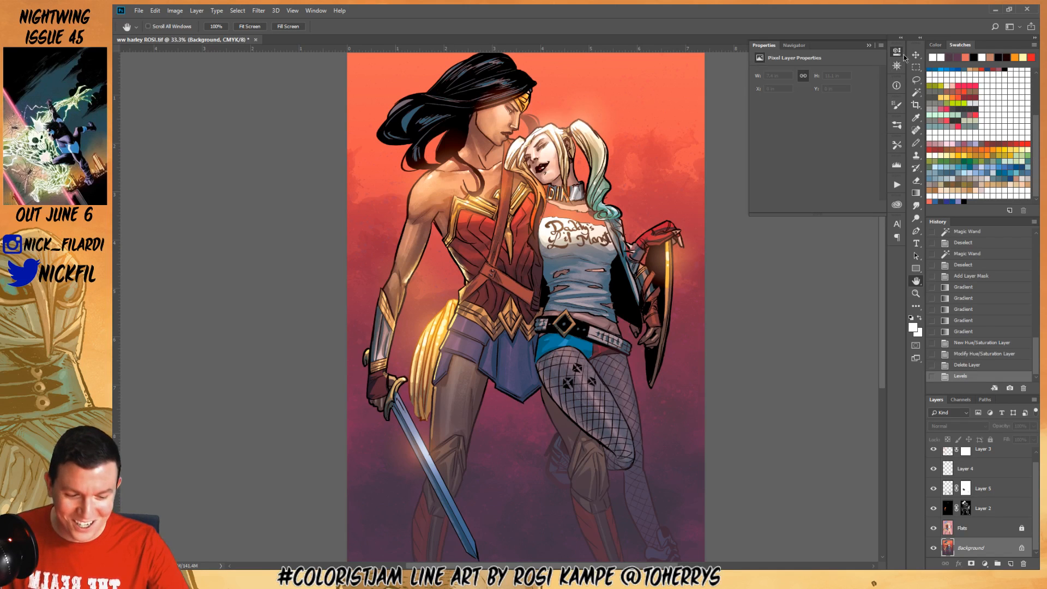
left_click(897, 52)
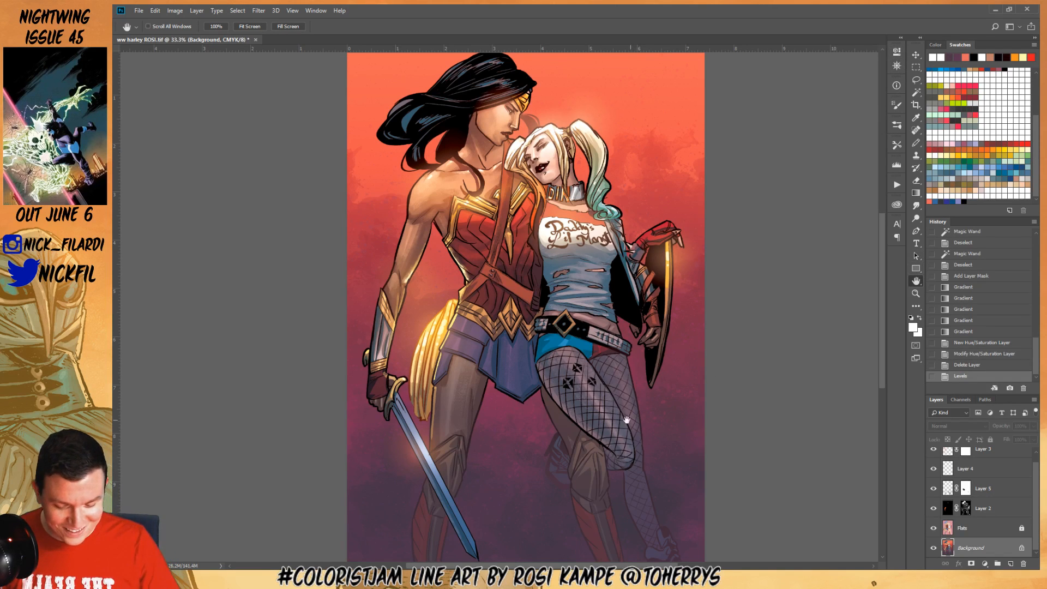
Switch from the Pencil to the Brush tool by choosing a brush from the presets
left_click_drag(620, 375, 641, 321)
left_click(917, 143)
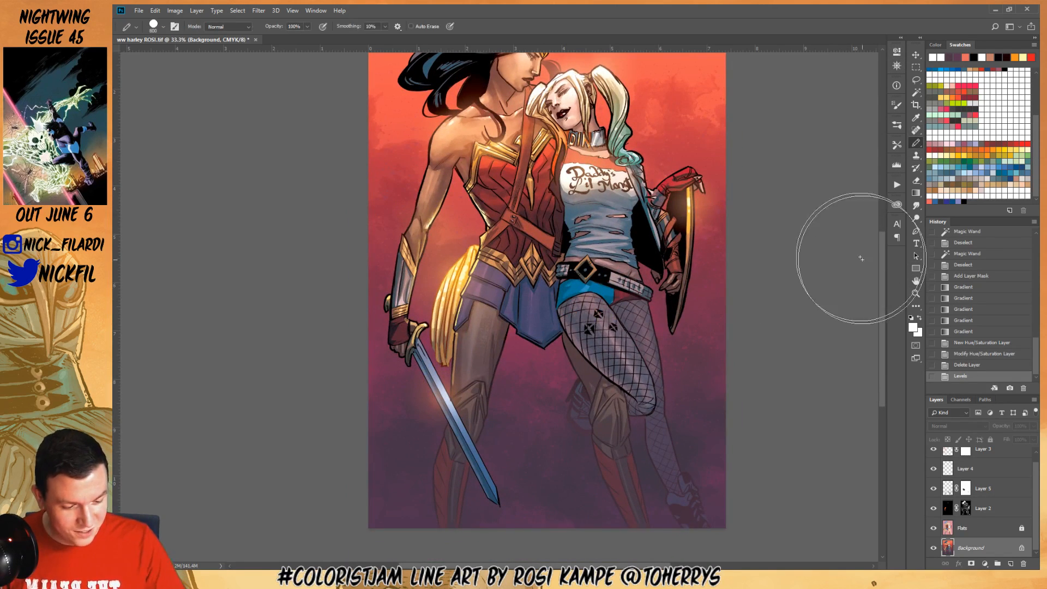
left_click(154, 27)
double_click(217, 372)
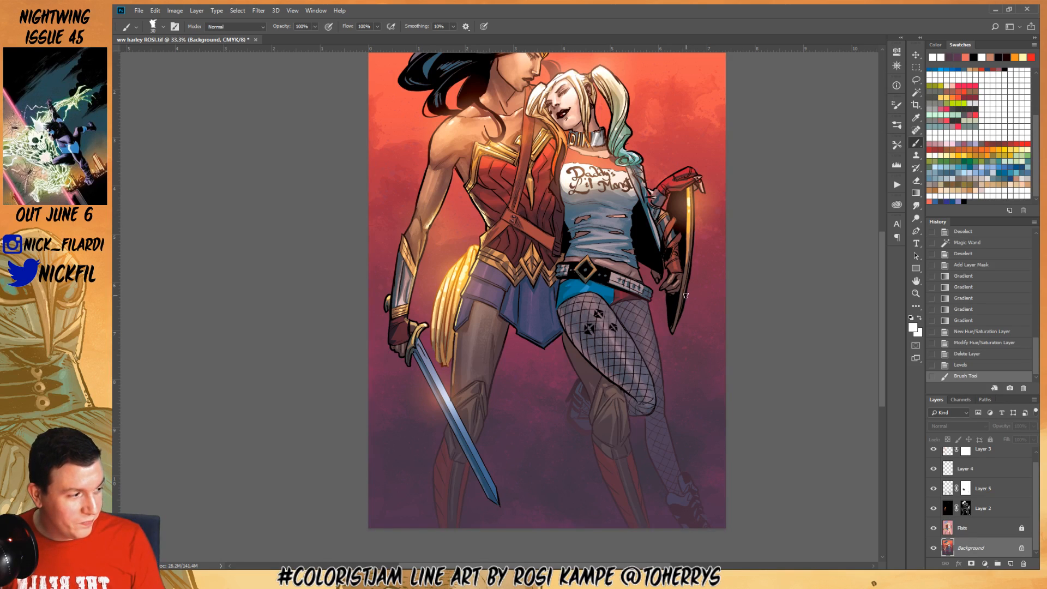
Touch up the shading of Harley's blue shorts below the belt with short brush strokes in blues sampled from the artwork
left_click(561, 283, "alt")
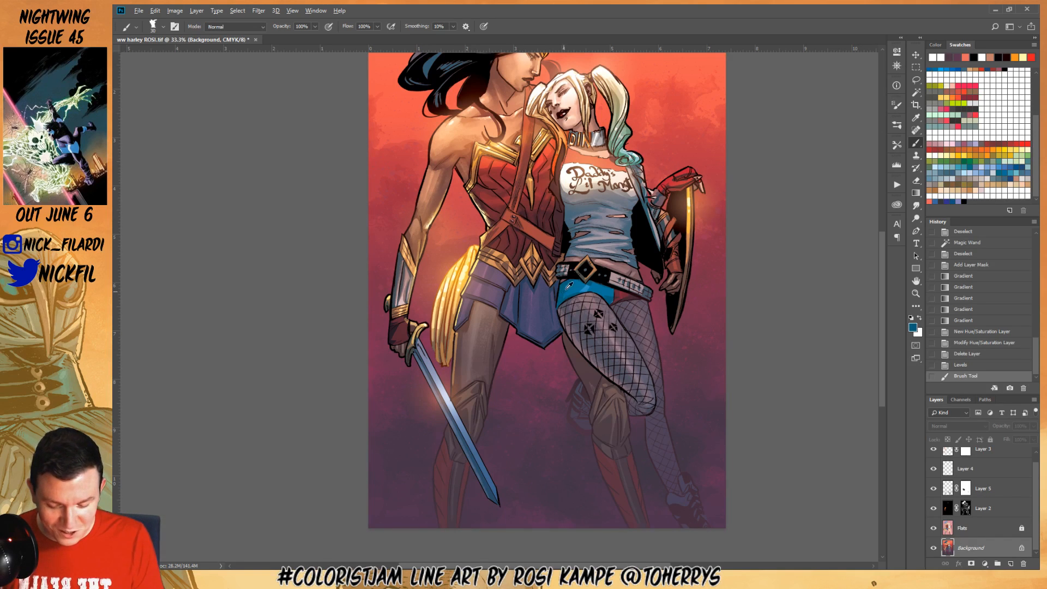
left_click(562, 295)
left_click(562, 297)
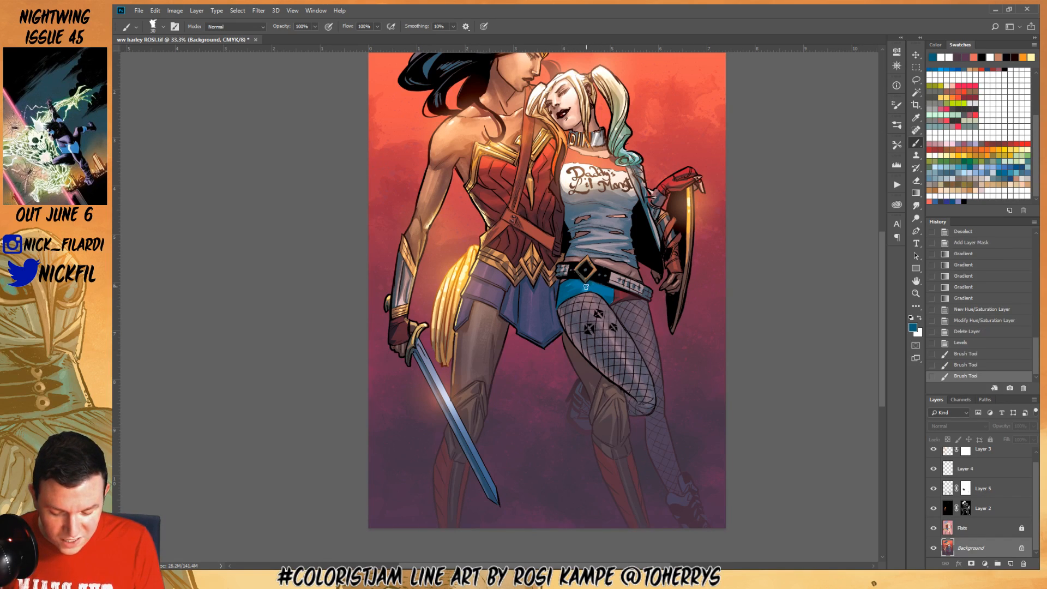
left_click(586, 287, "alt")
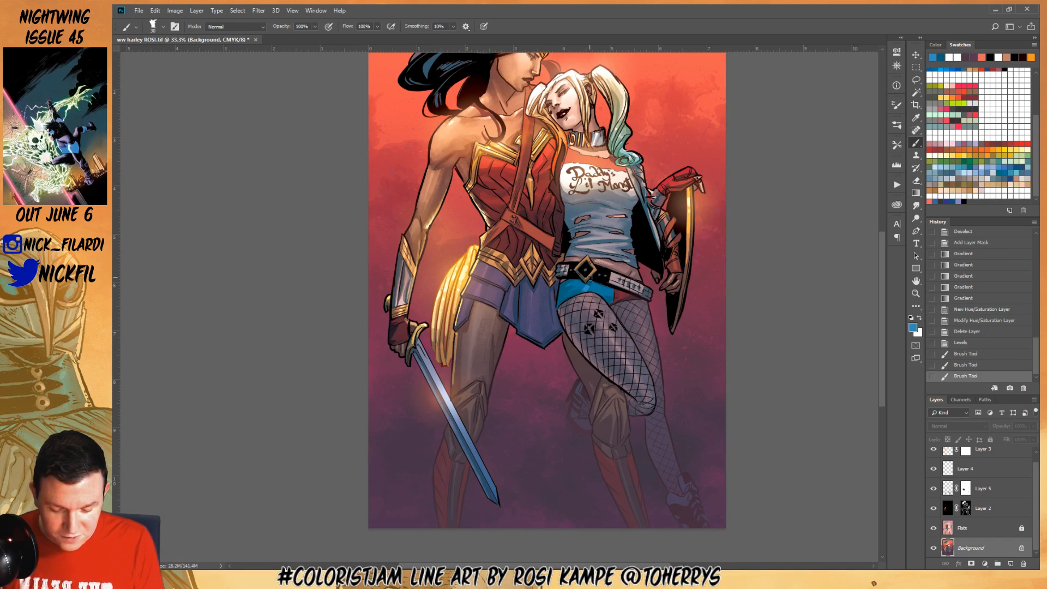
left_click(586, 285)
left_click(591, 285, "alt")
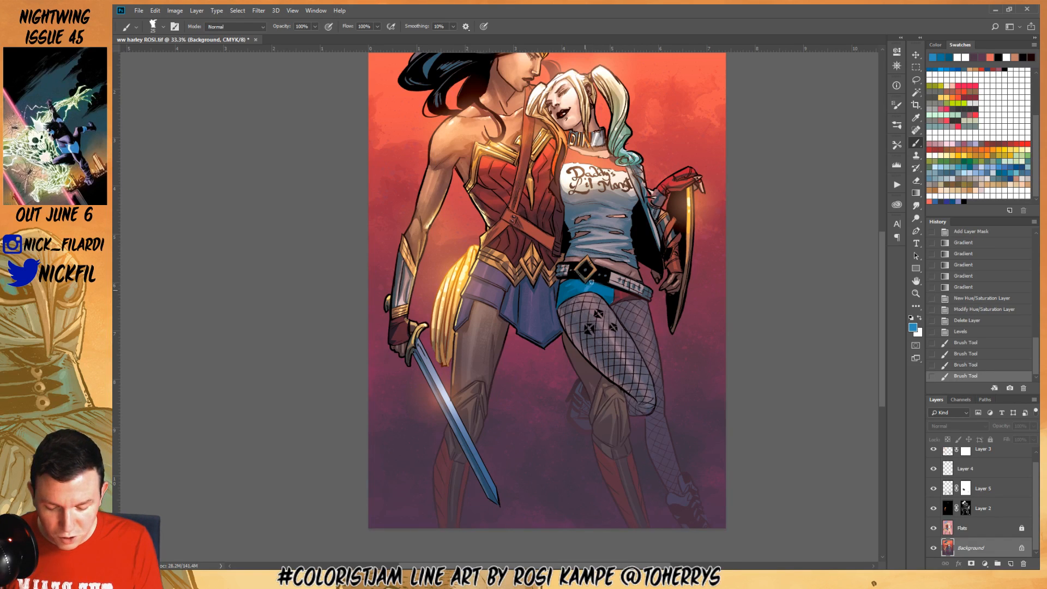
left_click(592, 282)
left_click(592, 287, "alt")
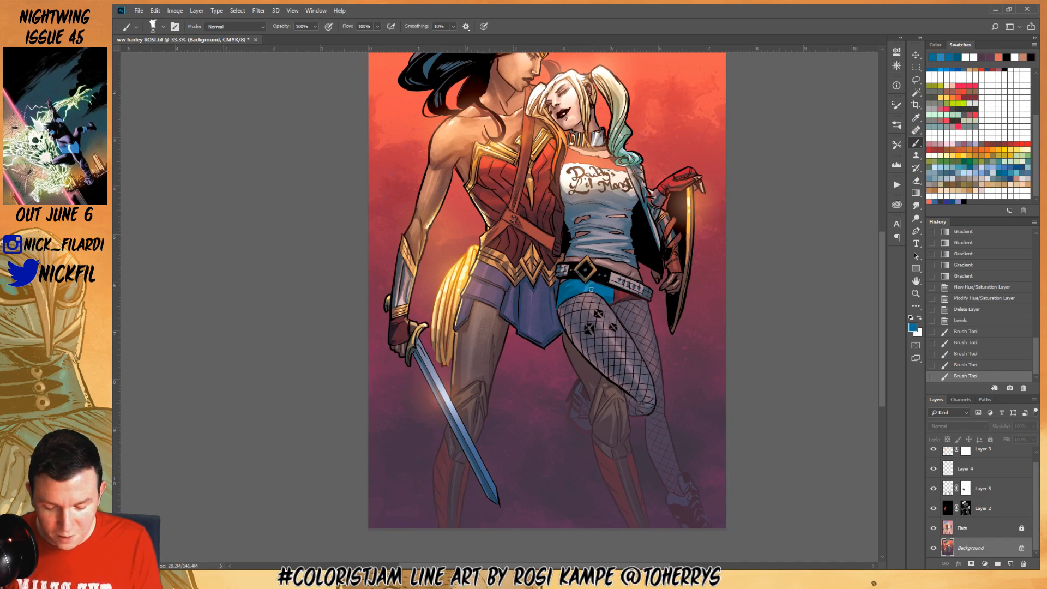
left_click(591, 288)
left_click(599, 280, "alt")
left_click(592, 291)
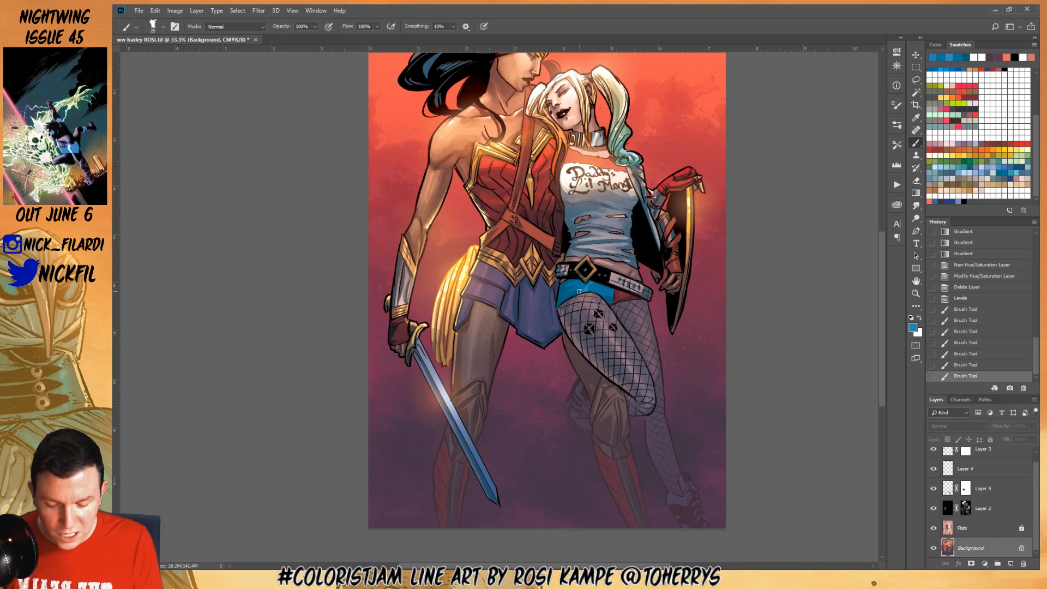
left_click(591, 292)
left_click(592, 285)
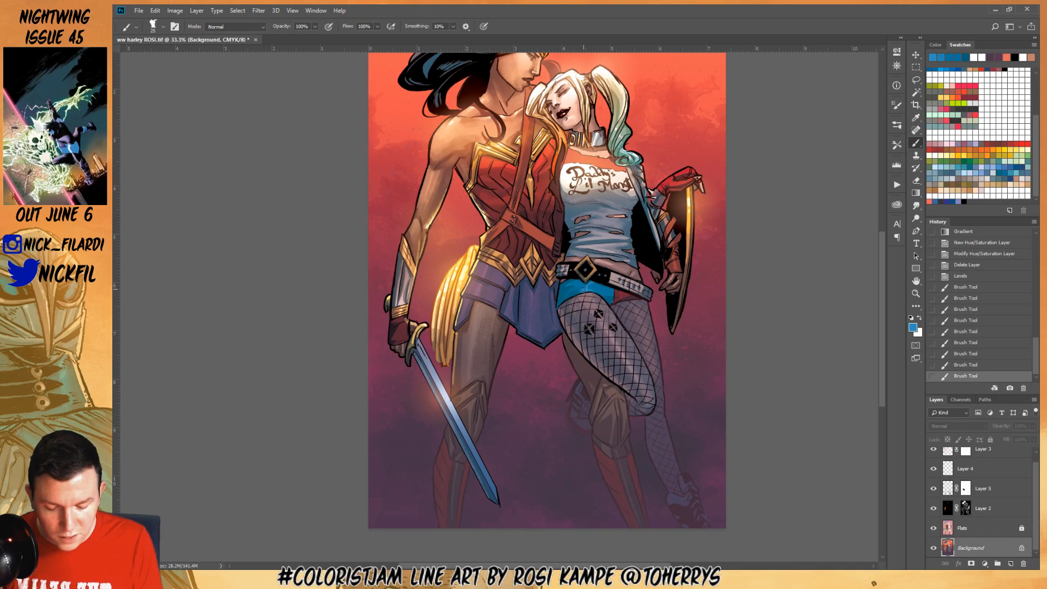
left_click(596, 281)
left_click(599, 280)
left_click(594, 288)
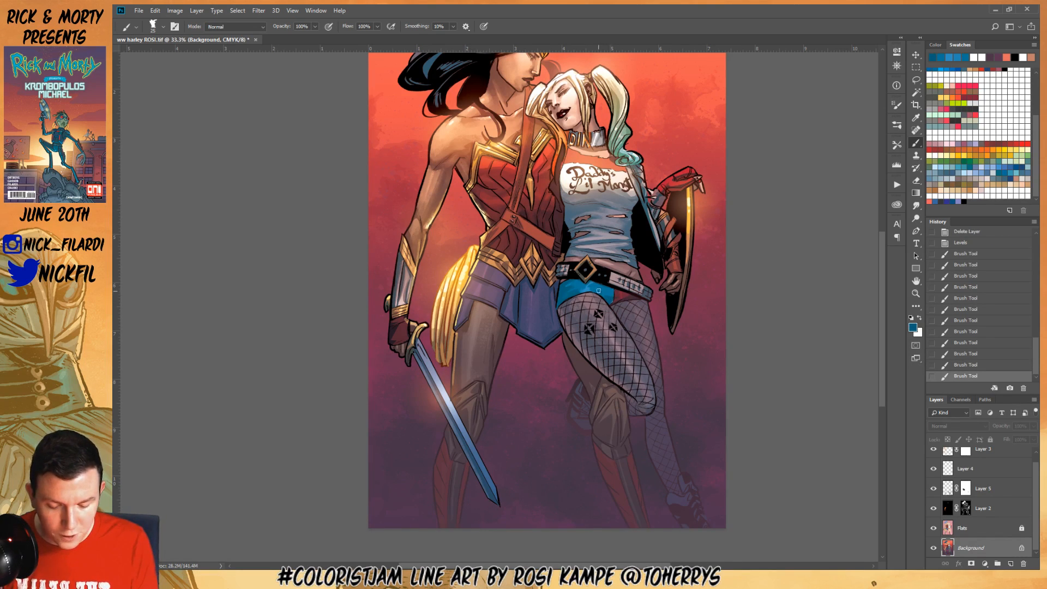
left_click(600, 292)
left_click(614, 302)
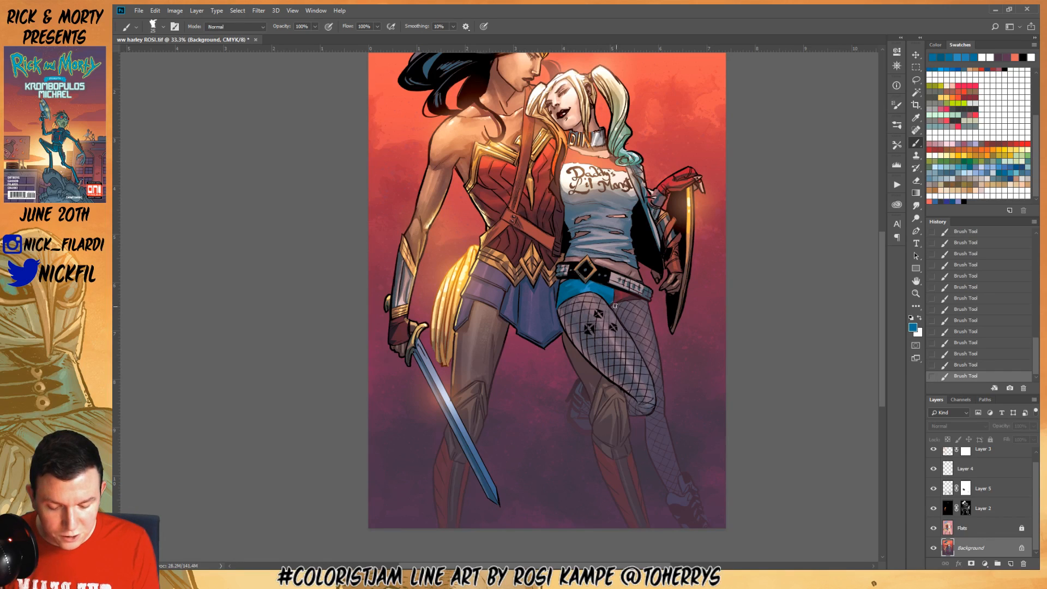
left_click(618, 298, "alt")
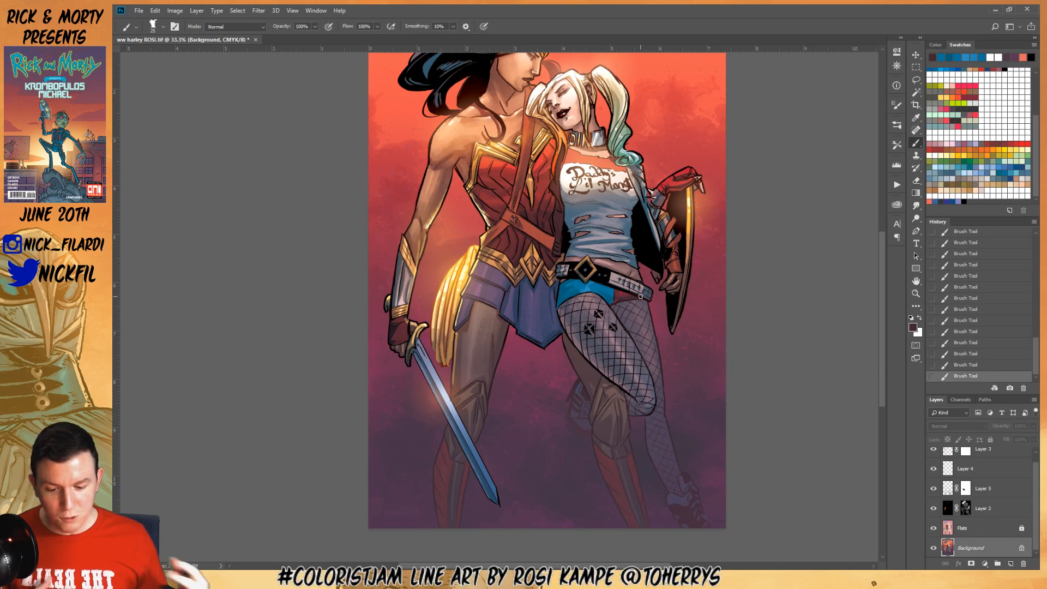
Select Harley's skin areas on the Flats layer with the Magic Wand
key("space")
mouse_move(599, 322)
left_mouse_down()
mouse_move(631, 336)
mouse_move(614, 405)
left_mouse_up()
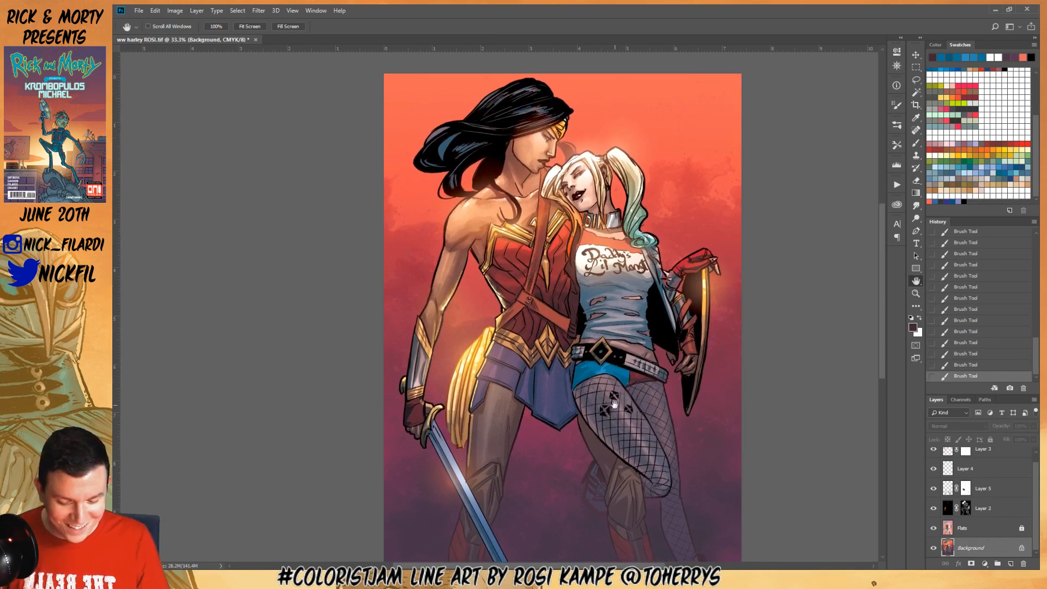
left_click(966, 528)
left_click(916, 93)
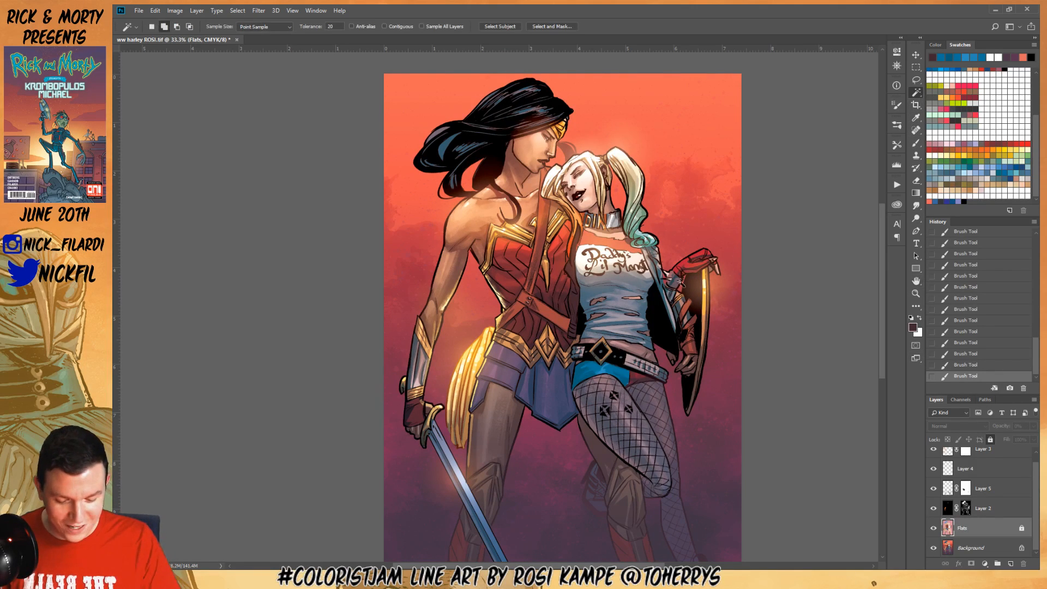
left_click(638, 299)
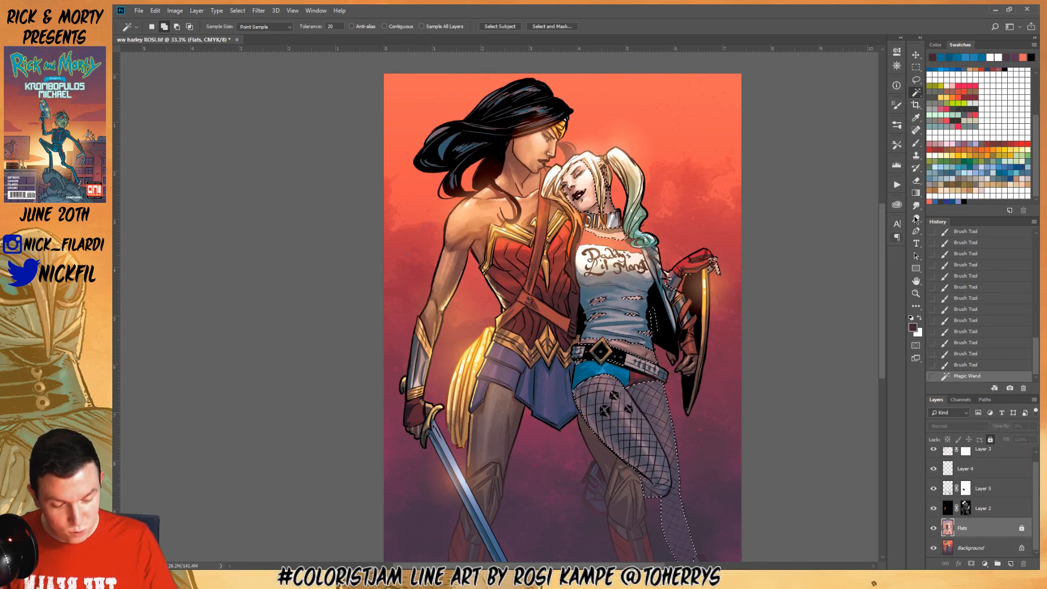
Brush a sampled skin tone over the skin in Harley's shirt rips on the Background layer with an enlarged brush, and deselect
left_click(917, 193)
left_click(971, 548)
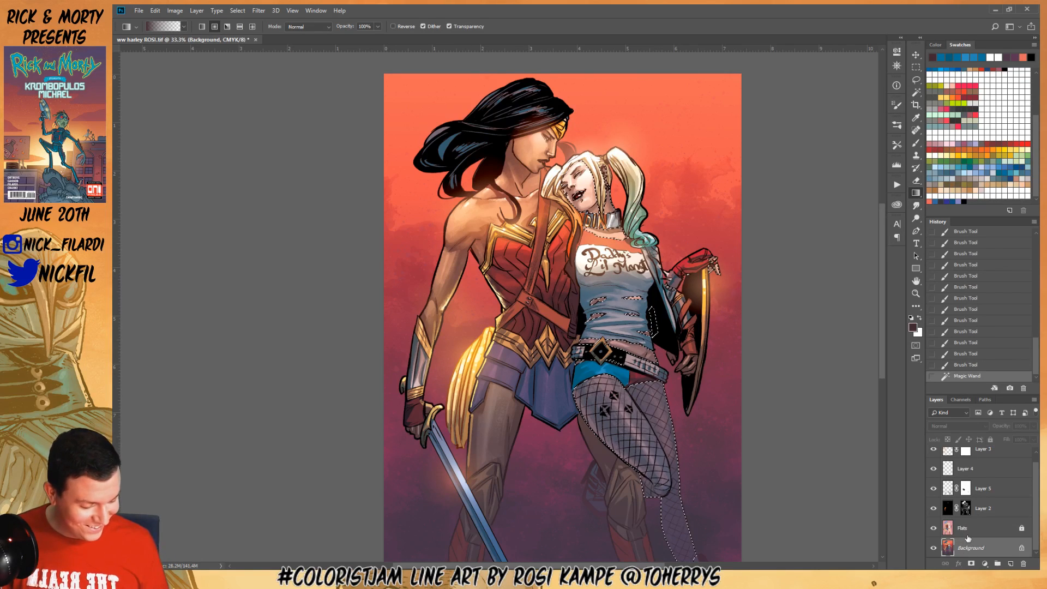
left_click(597, 302, "alt")
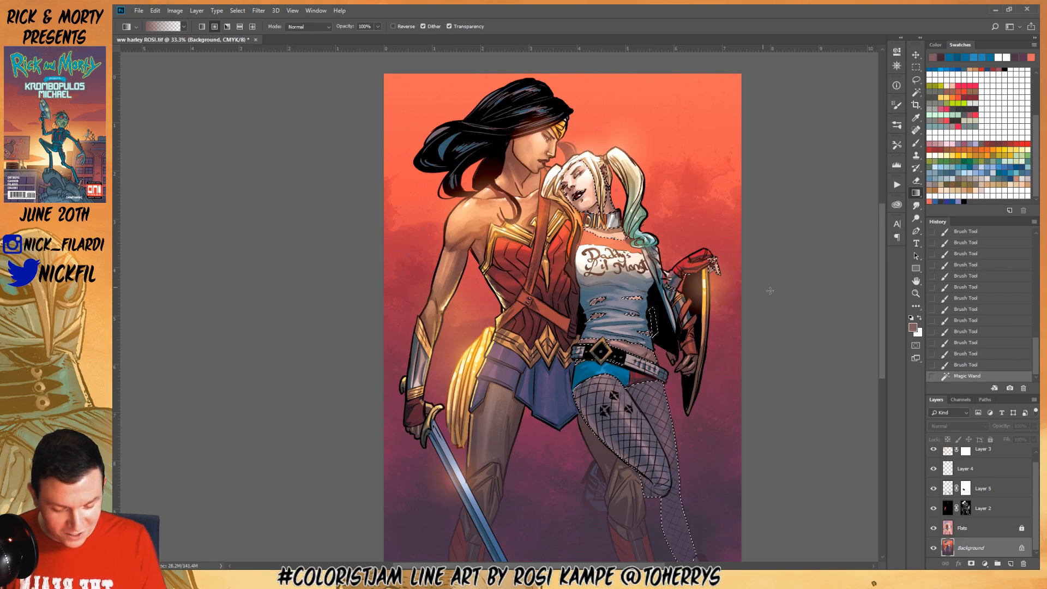
left_click(916, 143)
key("bracketright")
key("bracketright")
key("bracketright")
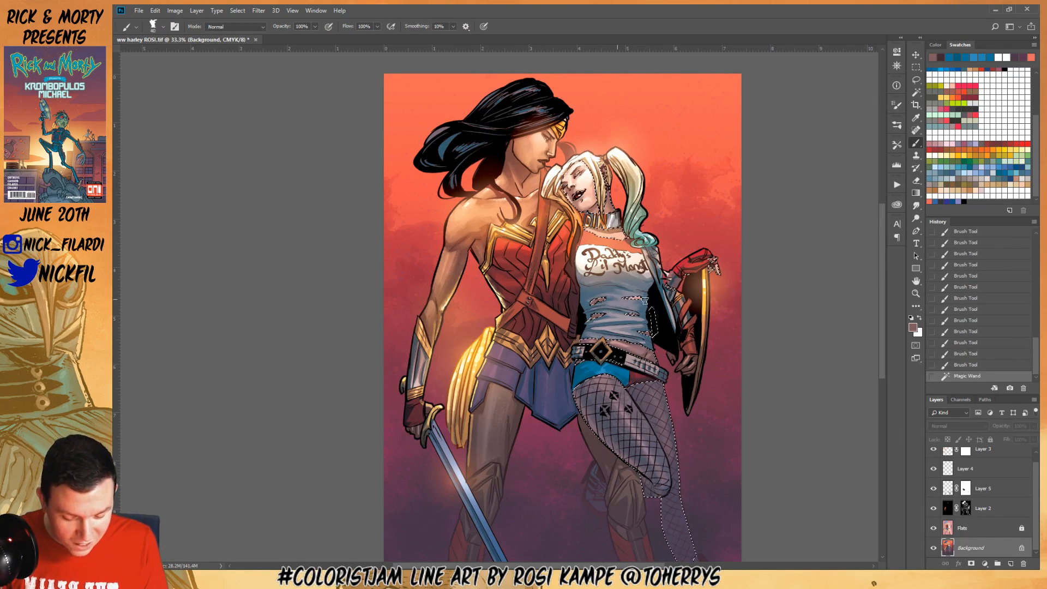
left_click_drag(643, 298, 626, 299)
key("ctrl+d")
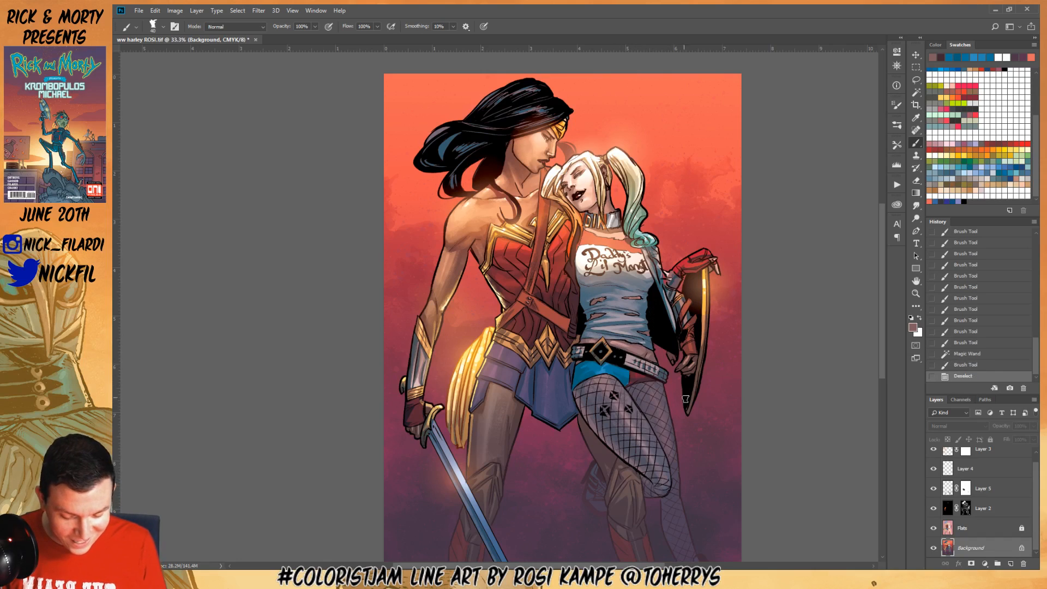
Brush a sampled blue-grey down the edge of Harley's shirt beside Wonder Woman's torso
left_click(917, 280)
left_click_drag(618, 406, 639, 321)
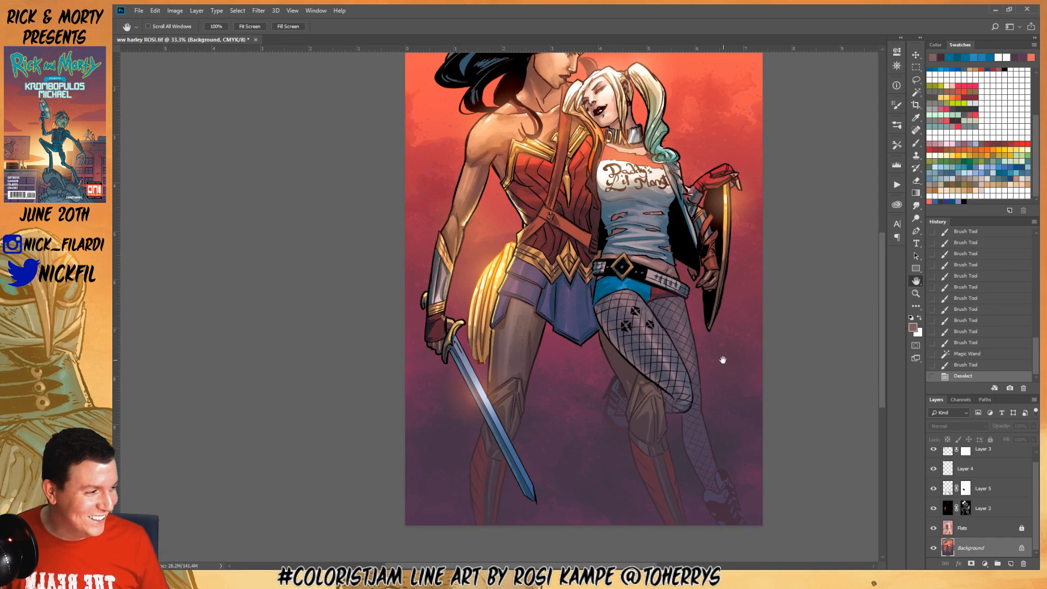
left_click_drag(607, 359, 586, 423)
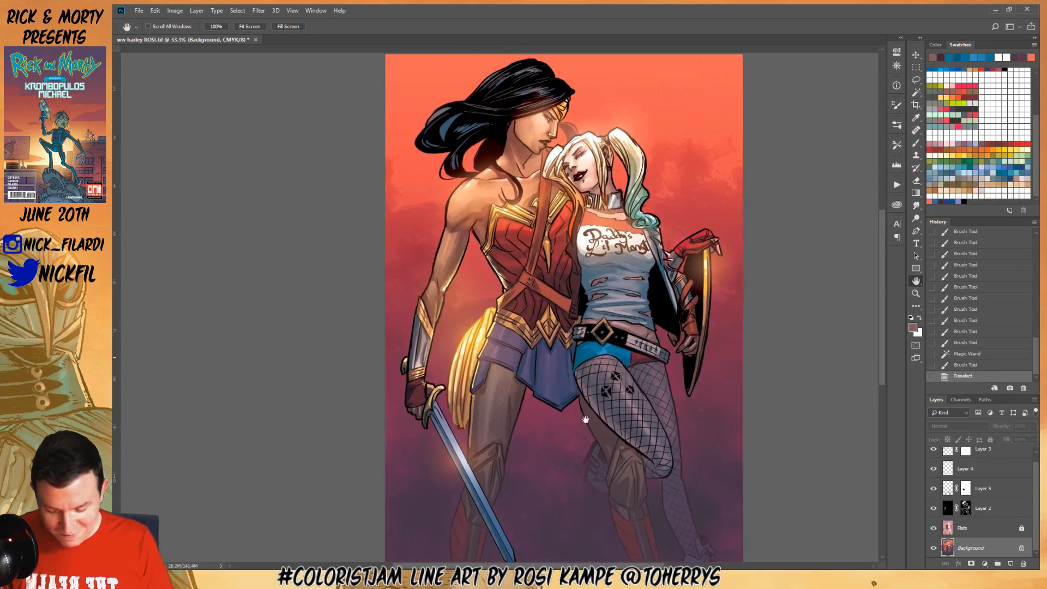
left_click(917, 143)
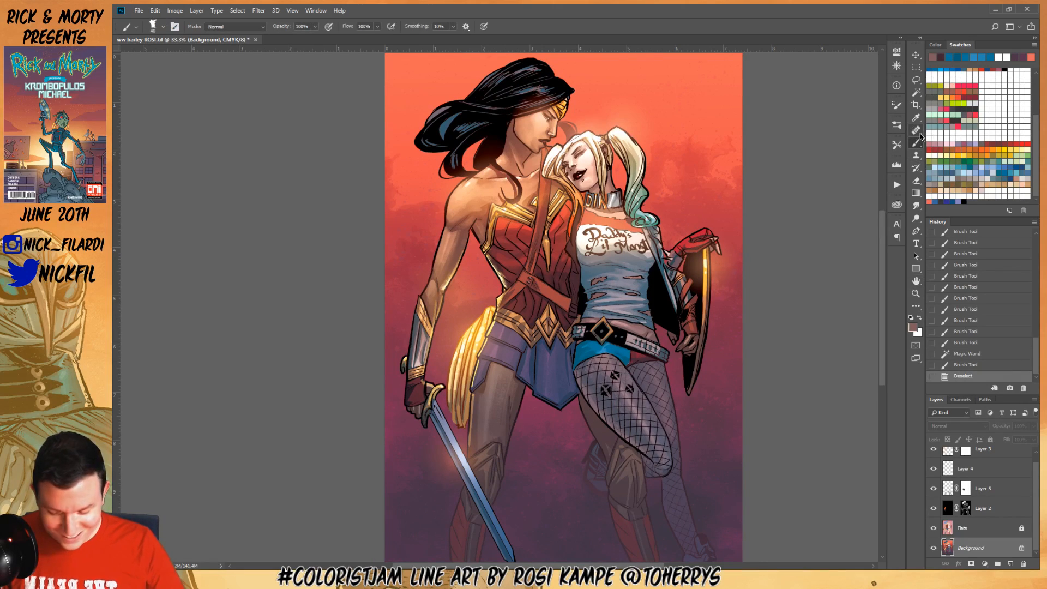
left_click(592, 278, "alt")
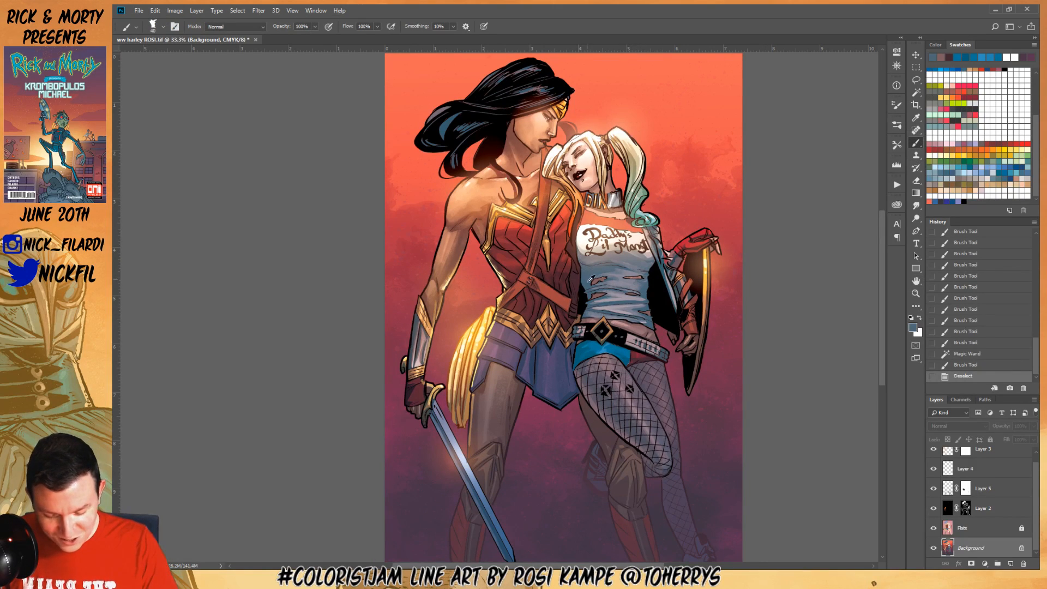
left_click_drag(587, 281, 582, 375)
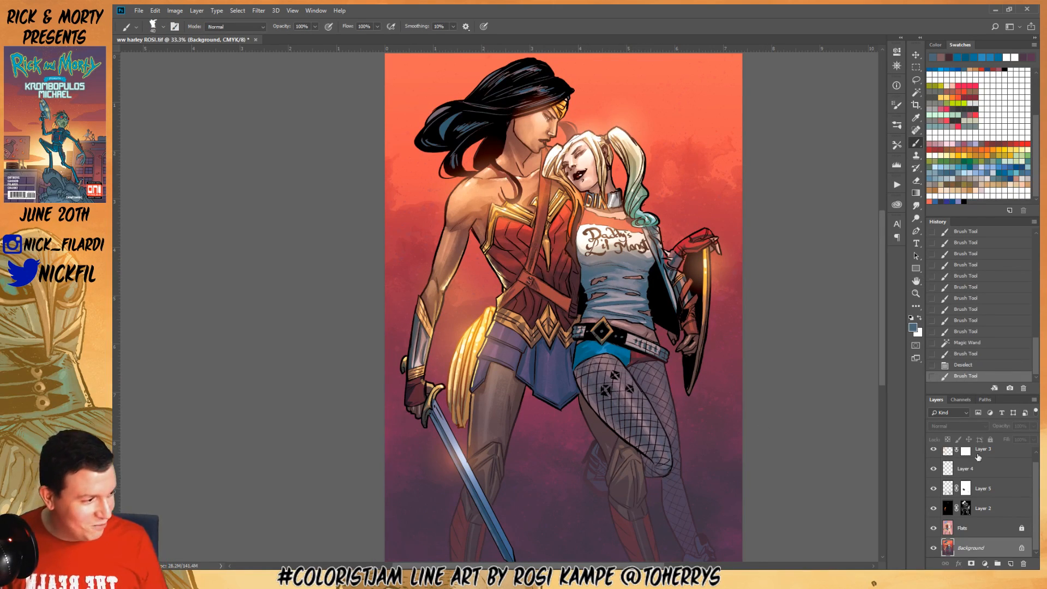
Select the red jacket strip between the two torsos on the Flats layer and load the Brush with a sampled red at 50% opacity
left_click(963, 527)
left_click(916, 92)
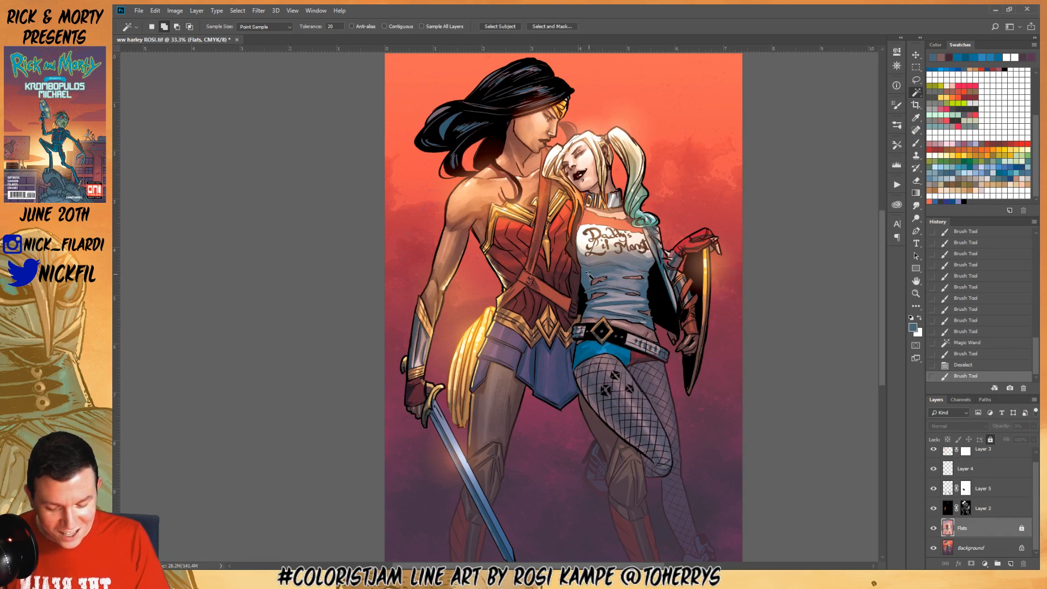
left_click(606, 311)
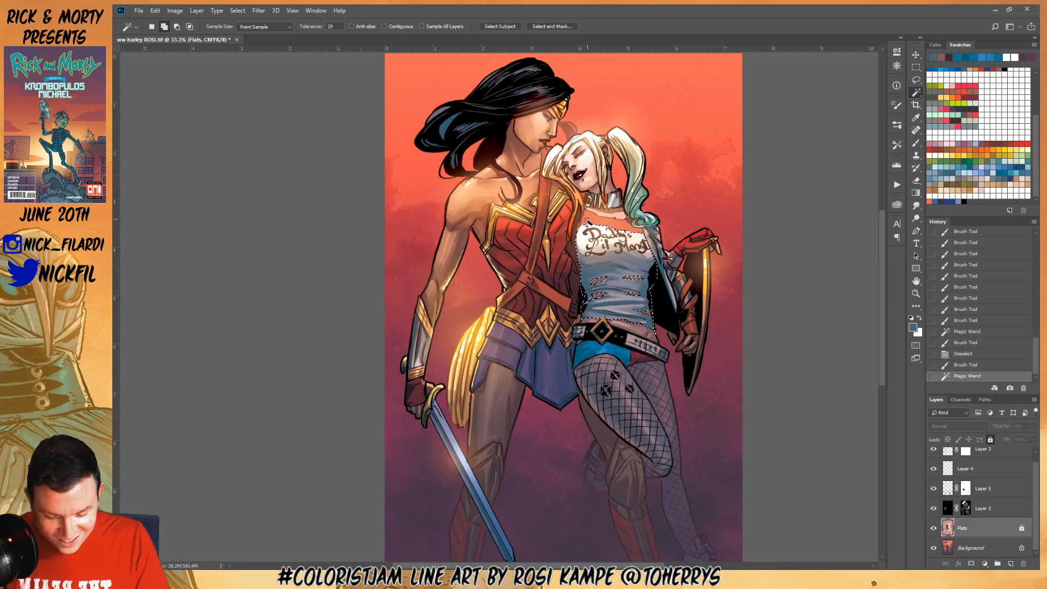
left_click(579, 295)
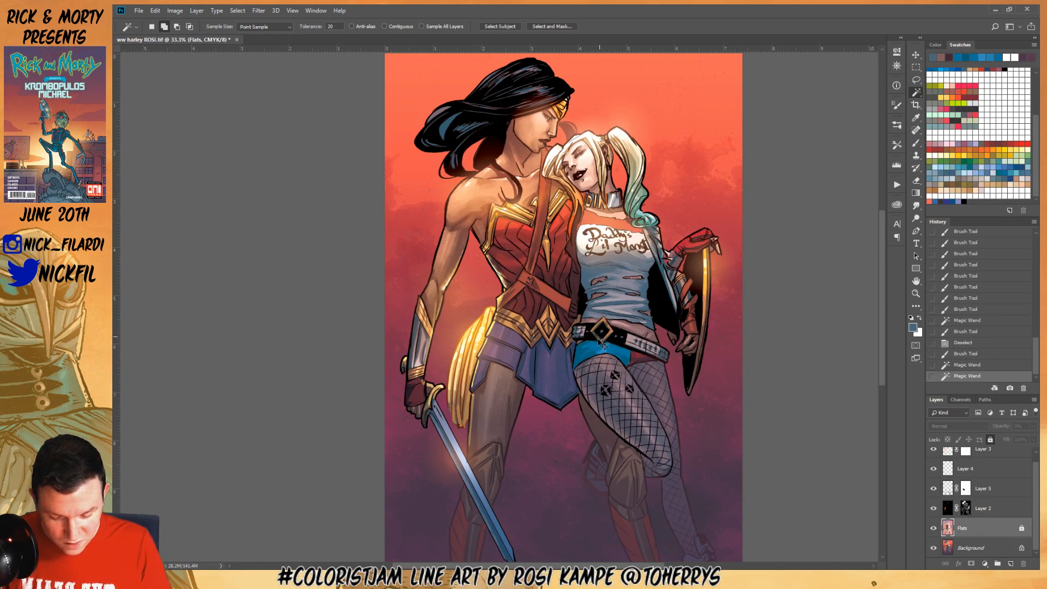
key("ctrl+d")
left_click(578, 279)
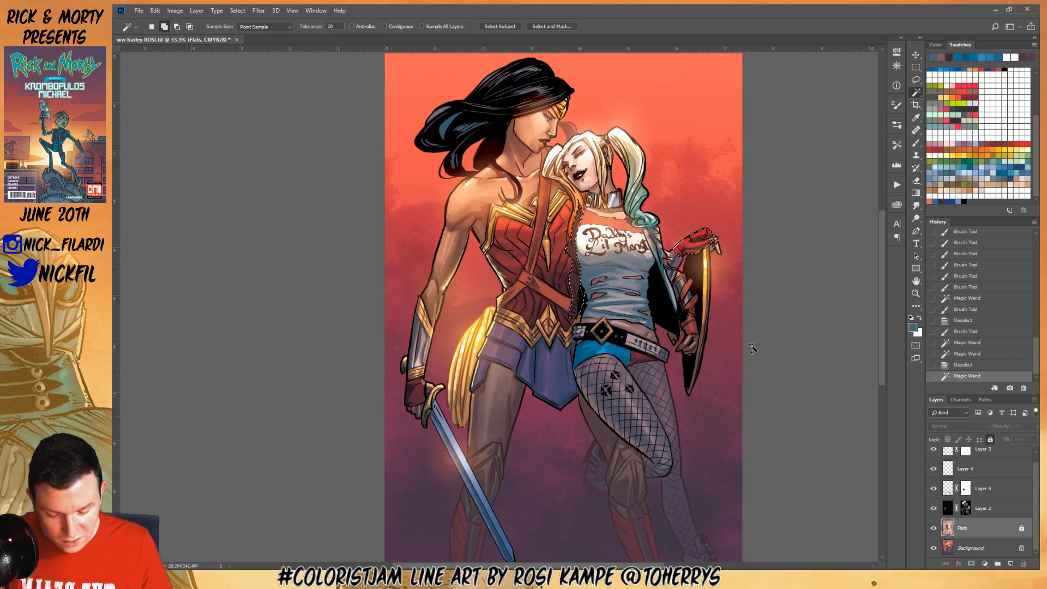
left_click(916, 143)
left_click(581, 217, "alt")
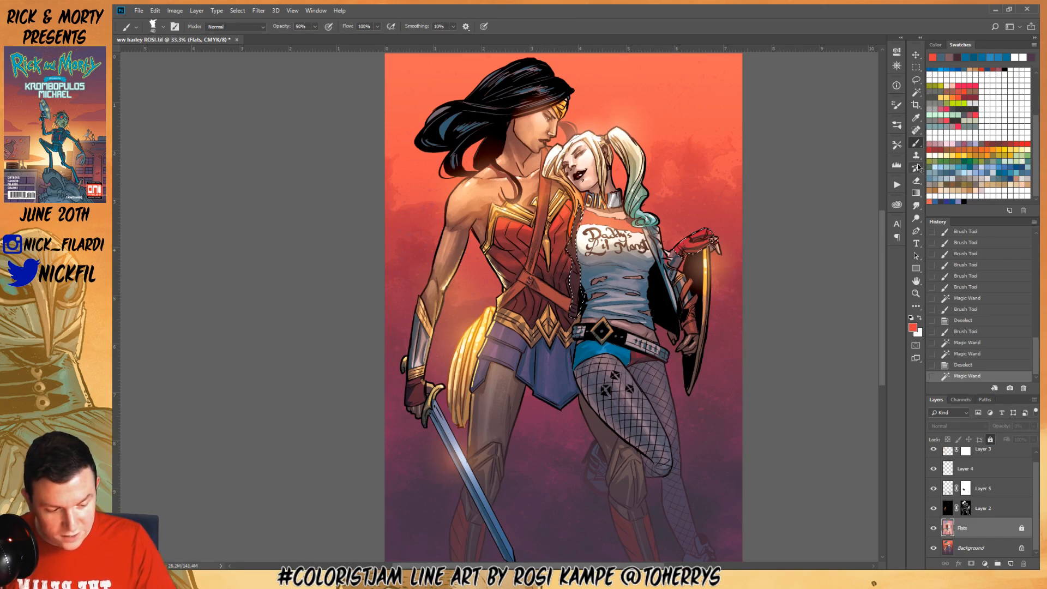
left_click(240, 26)
left_click(246, 43)
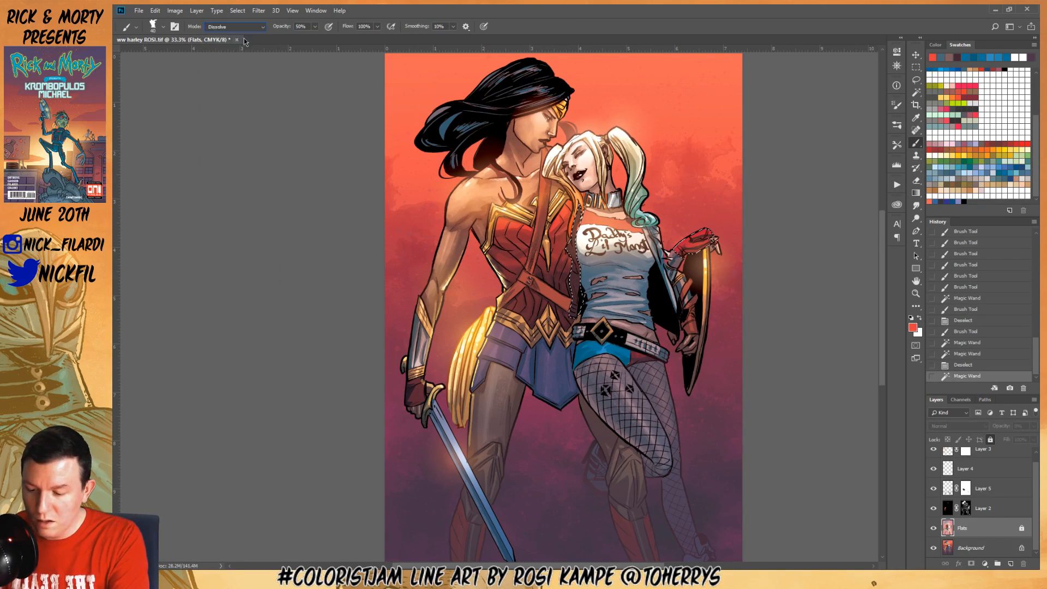
left_click(247, 27)
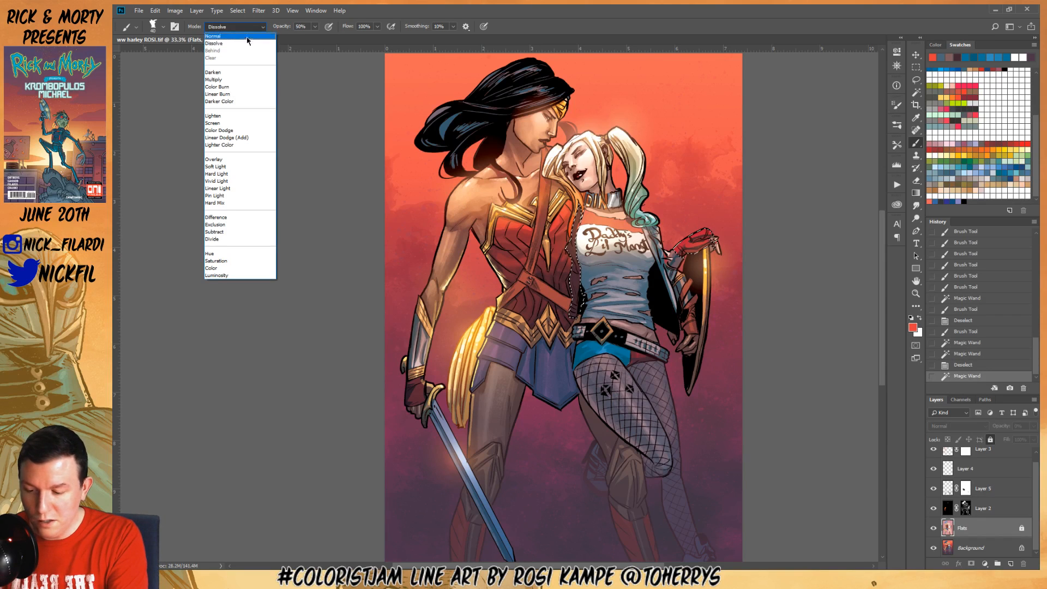
left_click(247, 36)
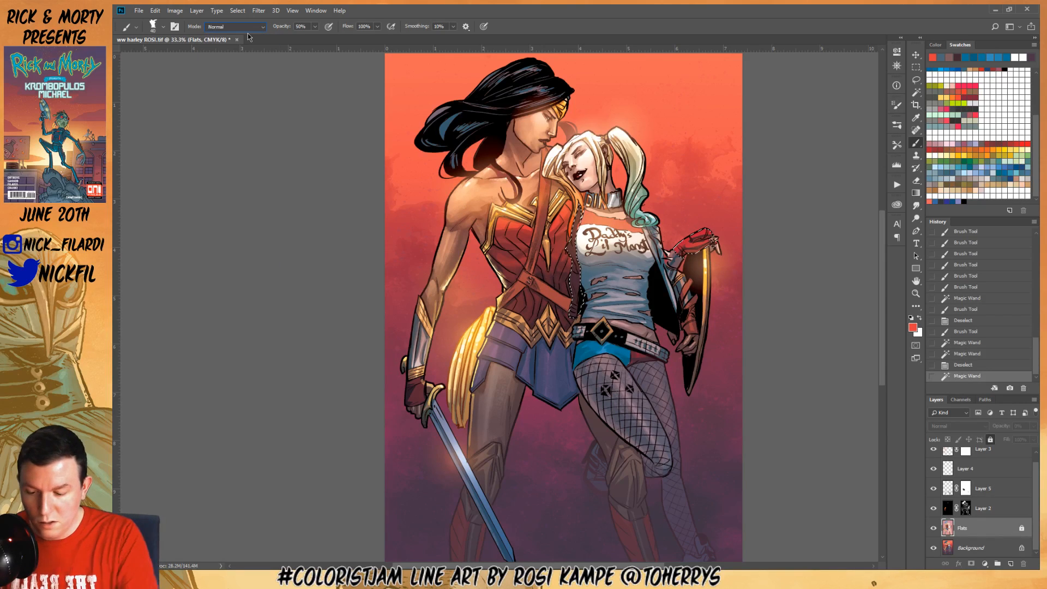
left_click(750, 254)
key("Return")
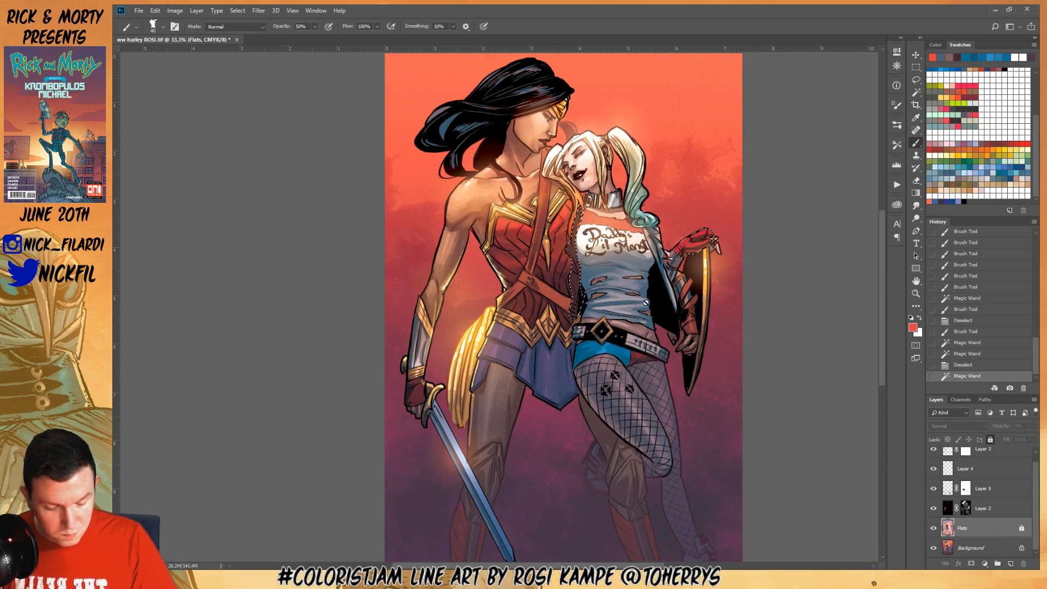
Brush the sampled red over the selected jacket strip on the Background layer and deselect
left_click(962, 548)
mouse_move(572, 251)
left_mouse_down()
mouse_move(596, 269)
mouse_move(574, 273)
mouse_move(567, 321)
left_mouse_up()
key("ctrl+d")
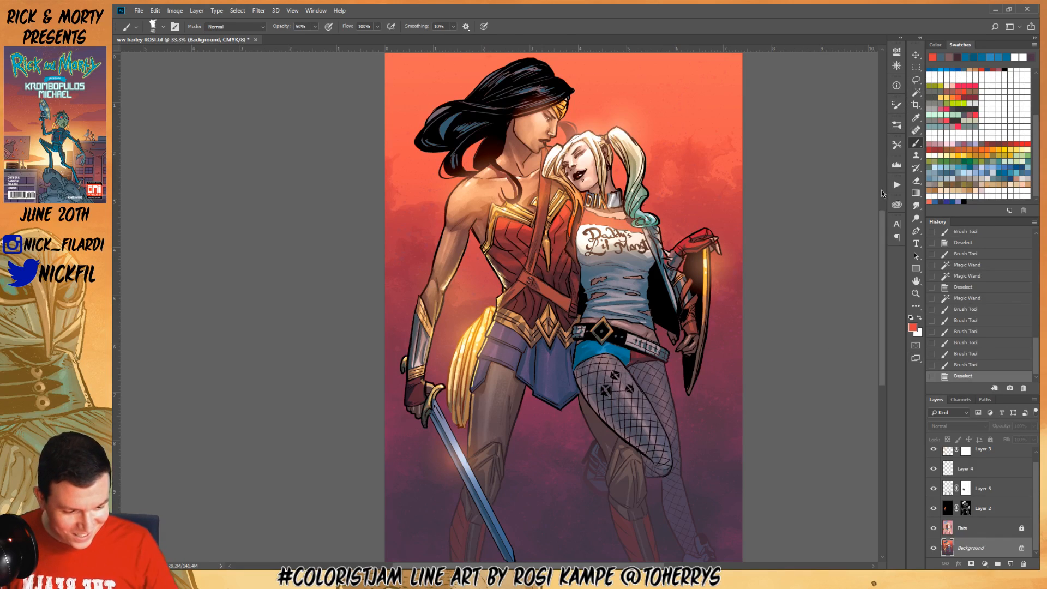
Select the gold armour pieces, including Wonder Woman's belt, on the Flats layer with the Magic Wand
key("w")
left_click(968, 529)
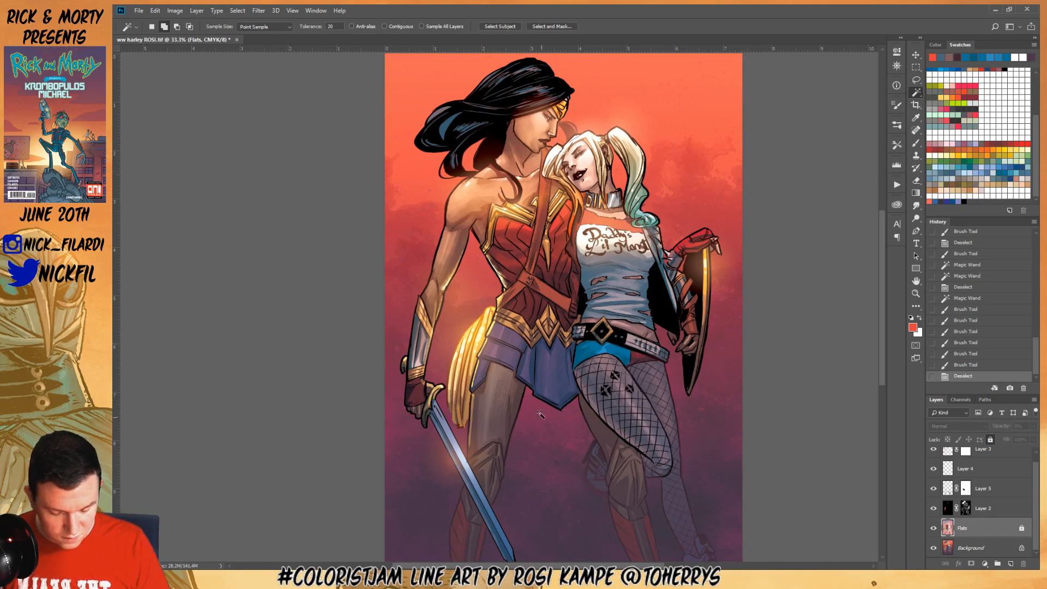
left_click(509, 316)
left_click(682, 301)
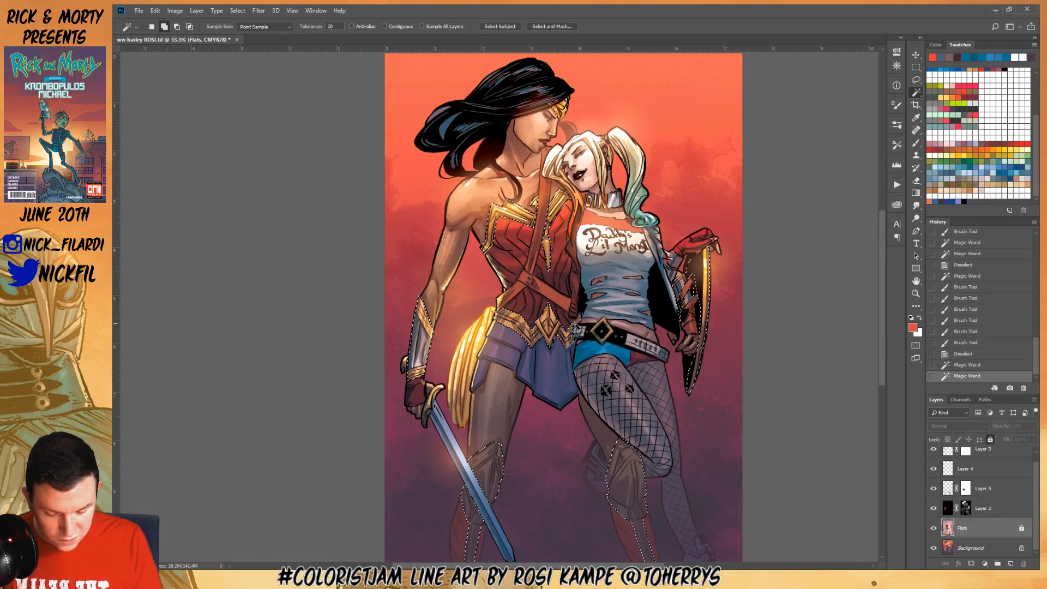
left_click(916, 293)
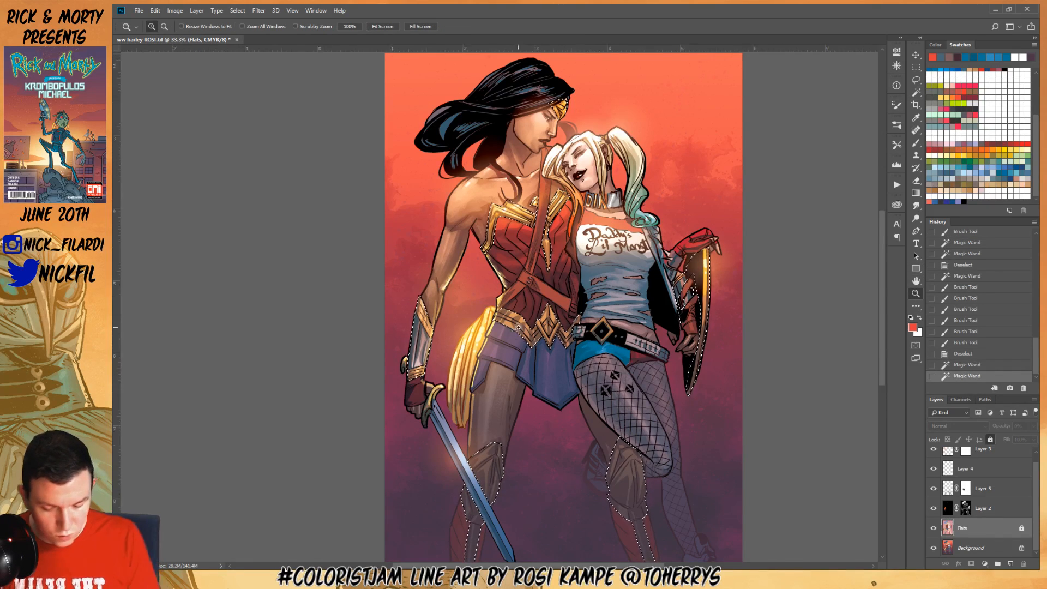
left_click(520, 327)
Choose the round 125 px pencil preset and make the Background layer active for painting
left_click(916, 142)
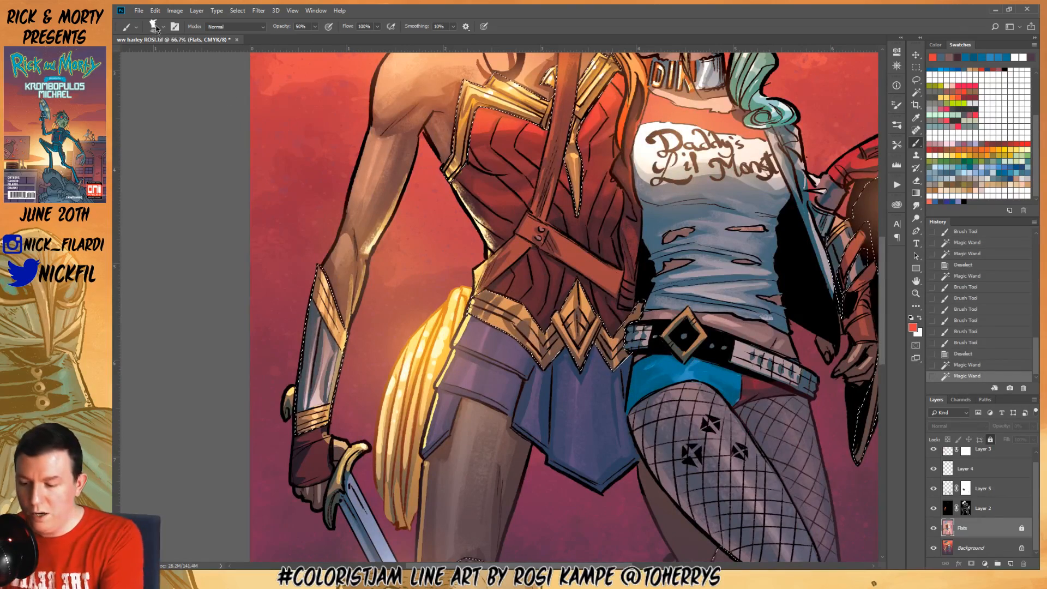
left_click(155, 27)
left_click(182, 137)
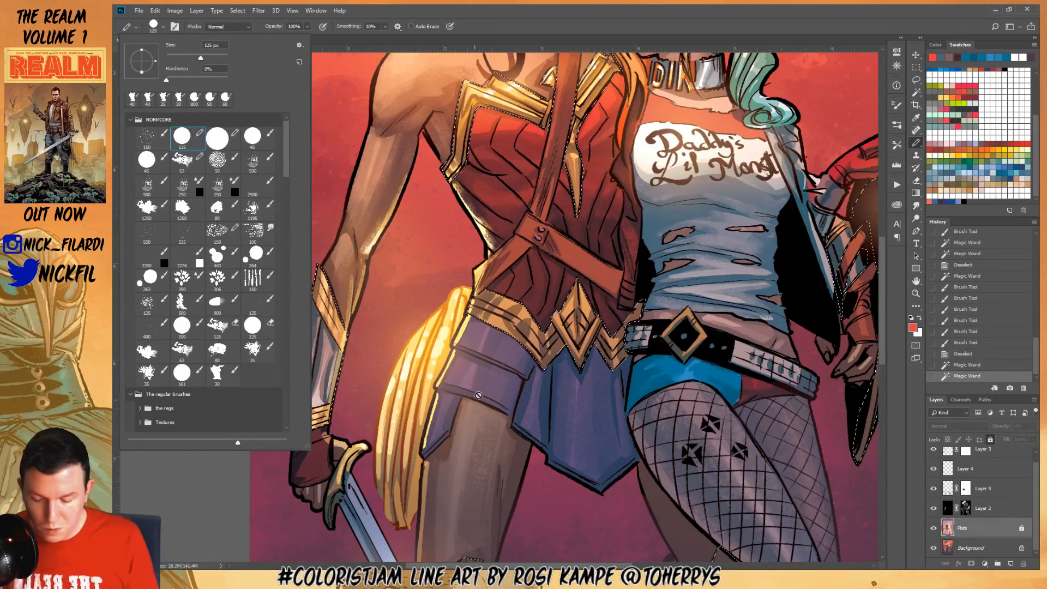
left_click(778, 352)
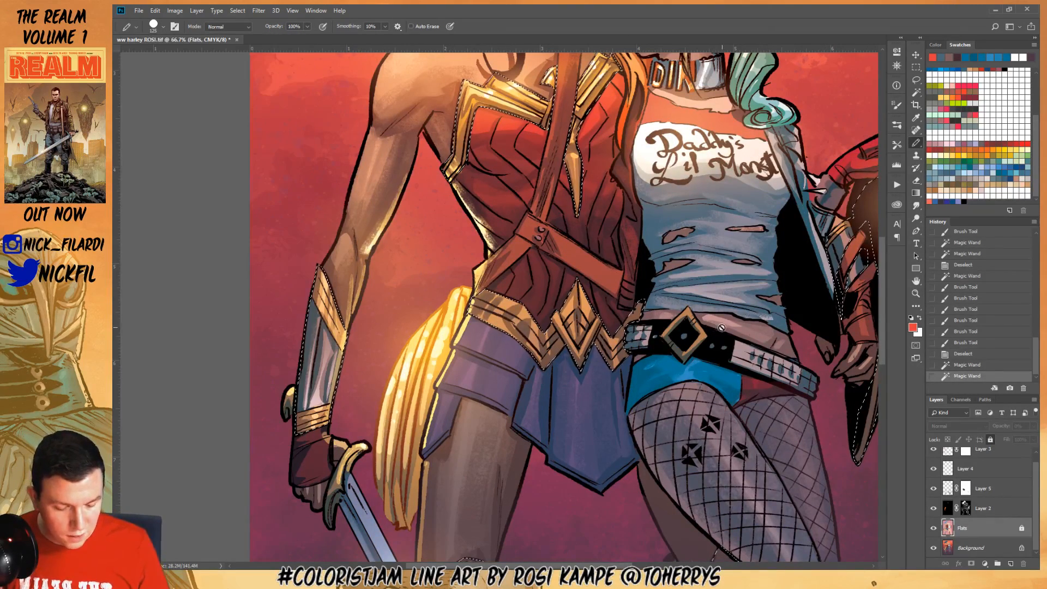
left_click(566, 217)
left_click(974, 547)
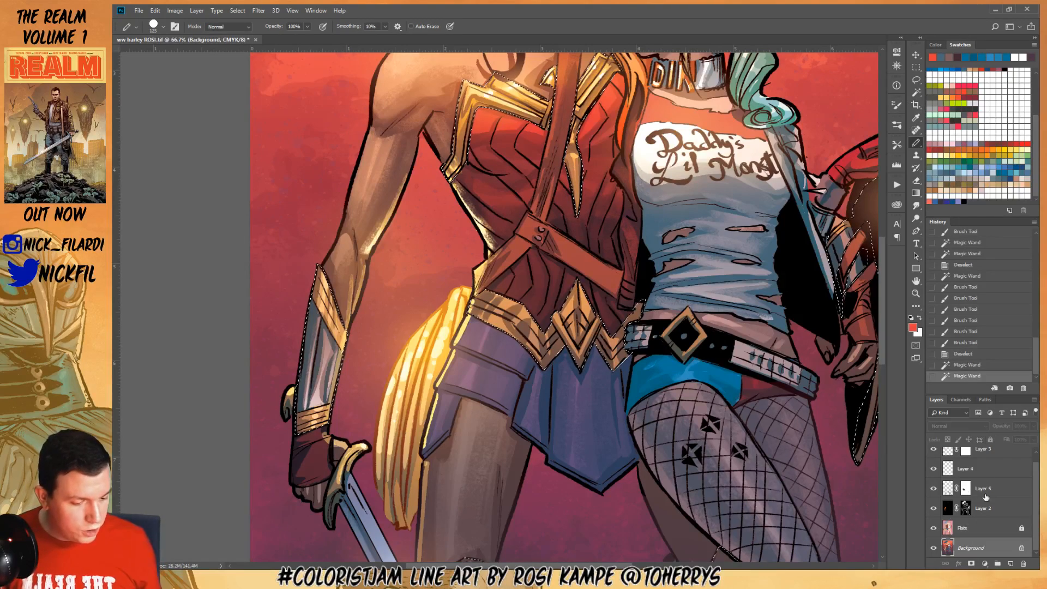
Shade Wonder Woman's gold belt beside the centre emblem with sampled gold and brown tones, using the Pencil at 50% opacity
left_click(517, 312, "alt")
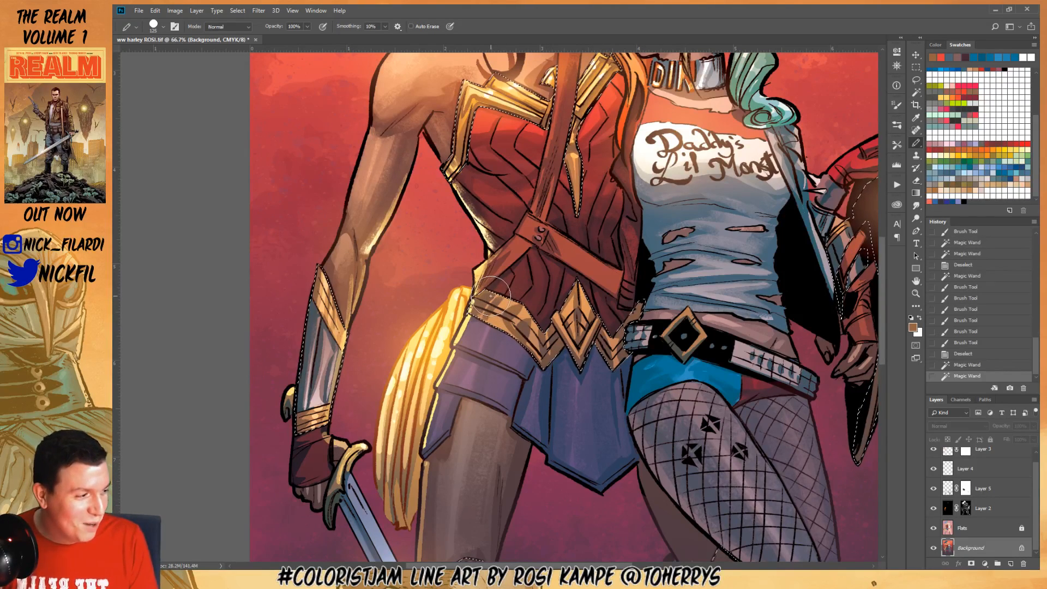
key("bracketright")
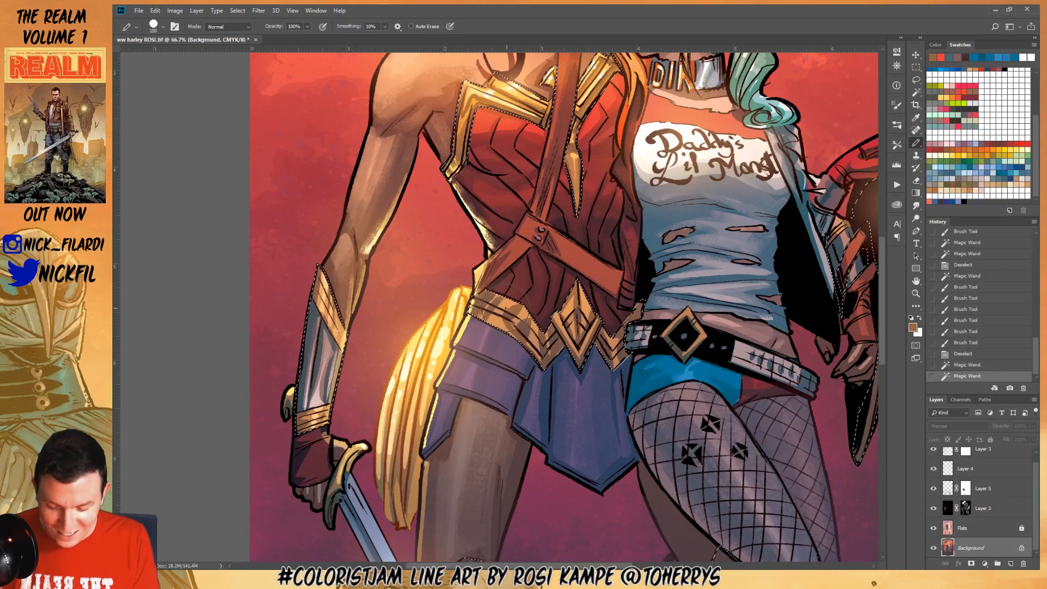
left_click(484, 298, "alt")
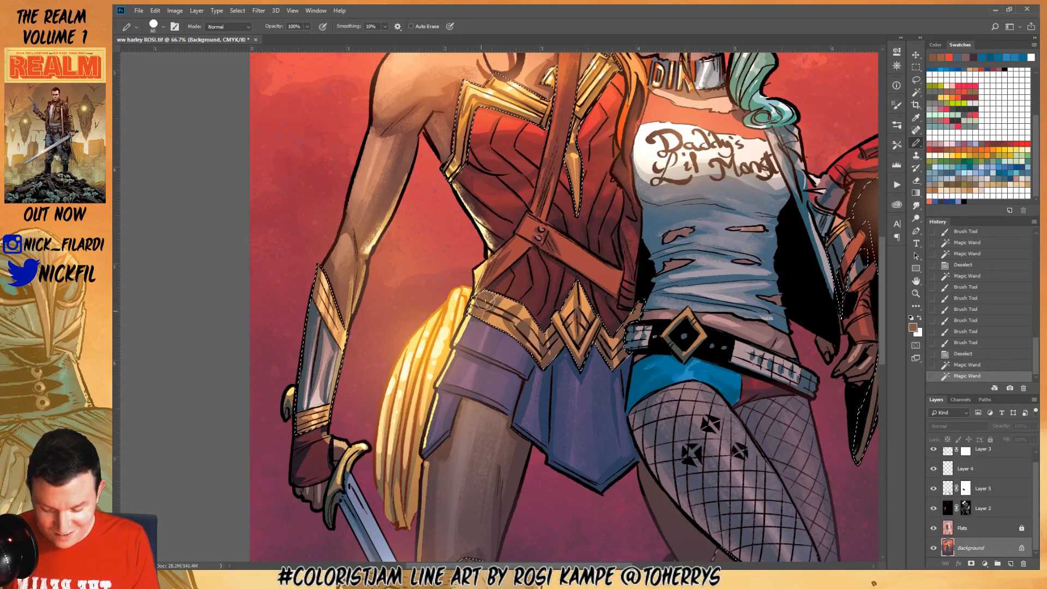
key("5")
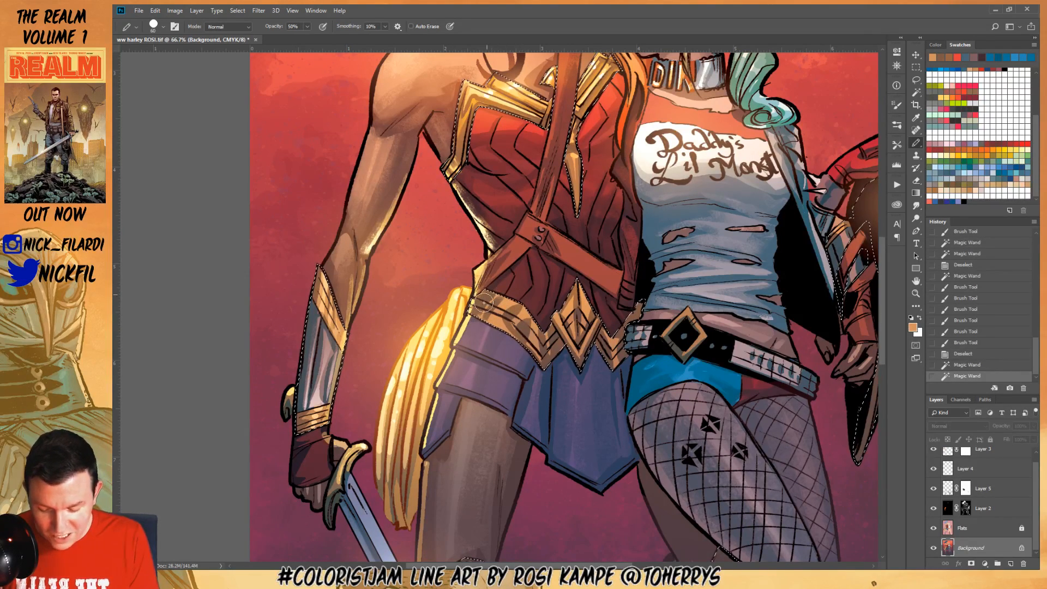
left_click_drag(478, 315, 480, 333)
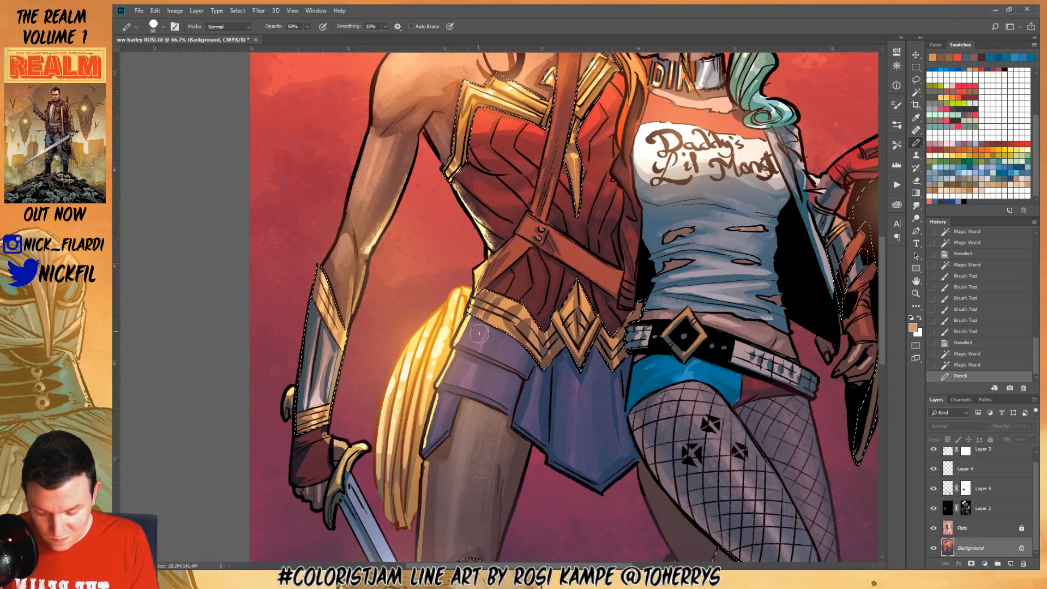
left_click(507, 319, "alt")
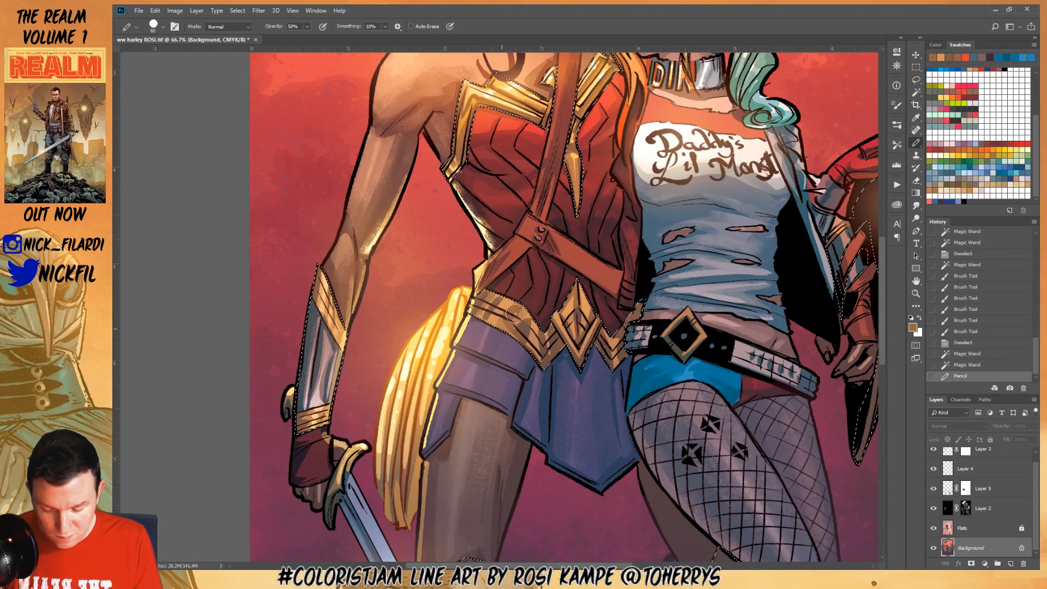
left_click(524, 313, "alt")
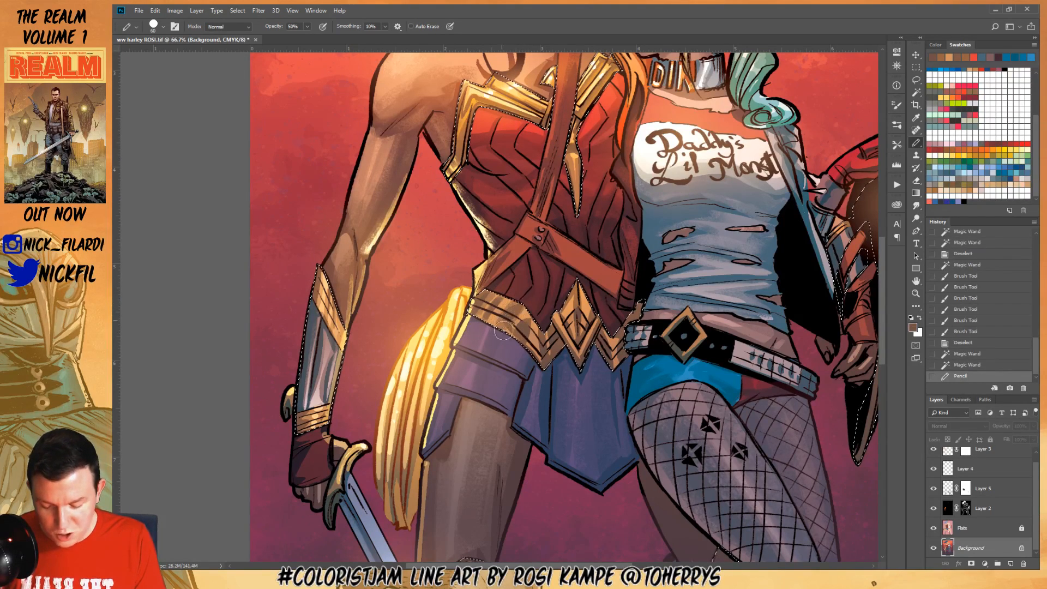
mouse_move(503, 331)
left_mouse_down()
mouse_move(535, 294)
mouse_move(524, 358)
mouse_move(549, 352)
left_mouse_up()
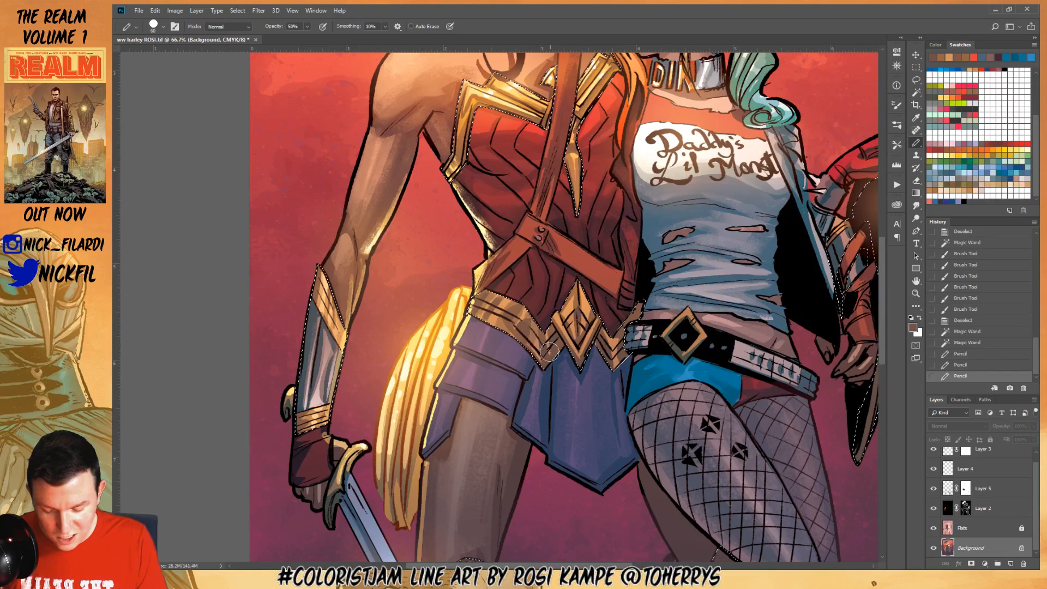
mouse_move(547, 391)
left_mouse_down()
mouse_move(577, 344)
mouse_move(571, 291)
mouse_move(573, 278)
mouse_move(577, 333)
mouse_move(582, 263)
mouse_move(596, 282)
mouse_move(570, 304)
mouse_move(576, 279)
mouse_move(567, 331)
left_mouse_up()
Add sampled light gold highlights to the belt with a smaller Pencil at 100% opacity and deselect
left_click(568, 304, "alt")
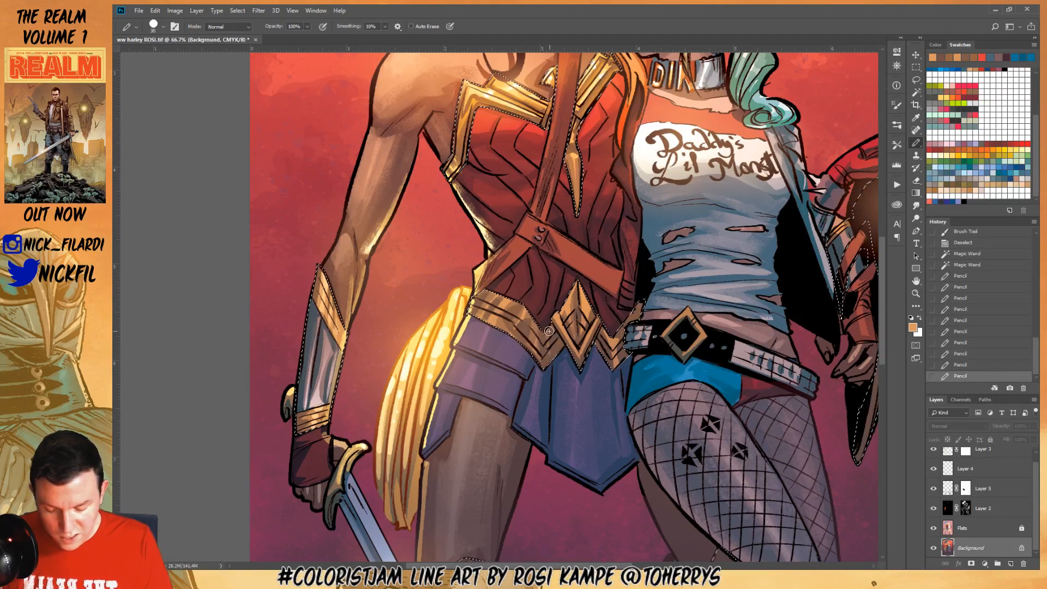
key("bracketleft")
mouse_move(524, 311)
left_mouse_down()
mouse_move(530, 320)
mouse_move(514, 327)
mouse_move(552, 315)
left_mouse_up()
key("ctrl+d")
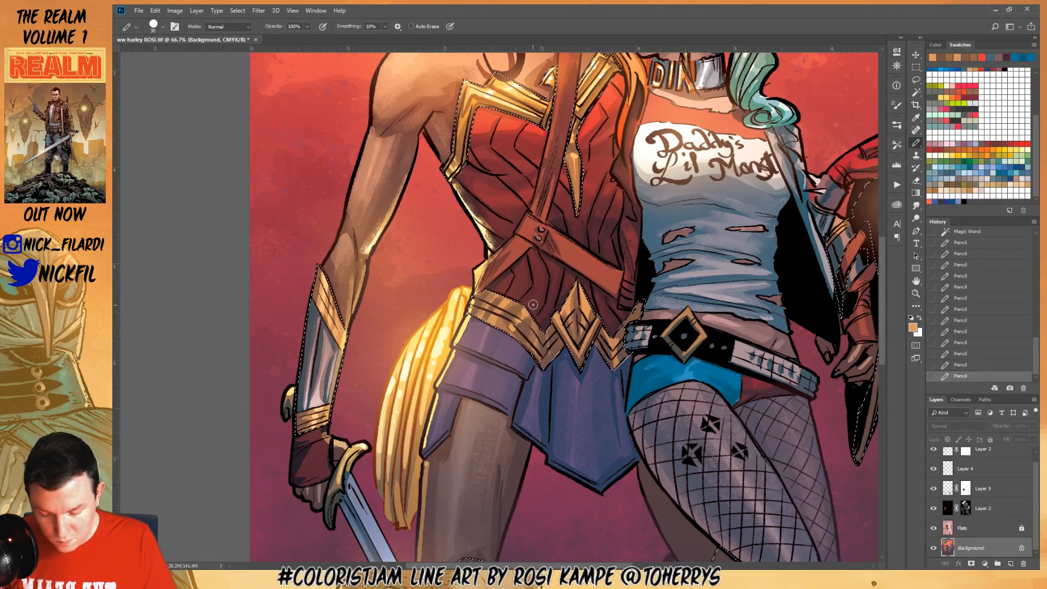
Lasso the raised gold bands of Wonder Woman's belt on the lasso side of the centre emblem
left_click(915, 80)
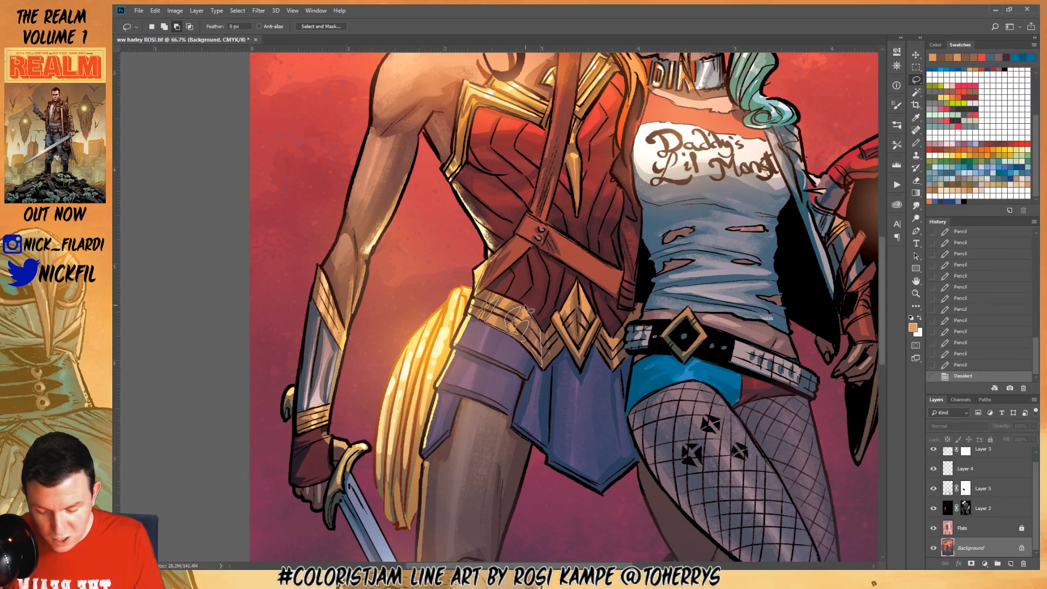
left_click_drag(496, 298, 493, 295)
key("shift")
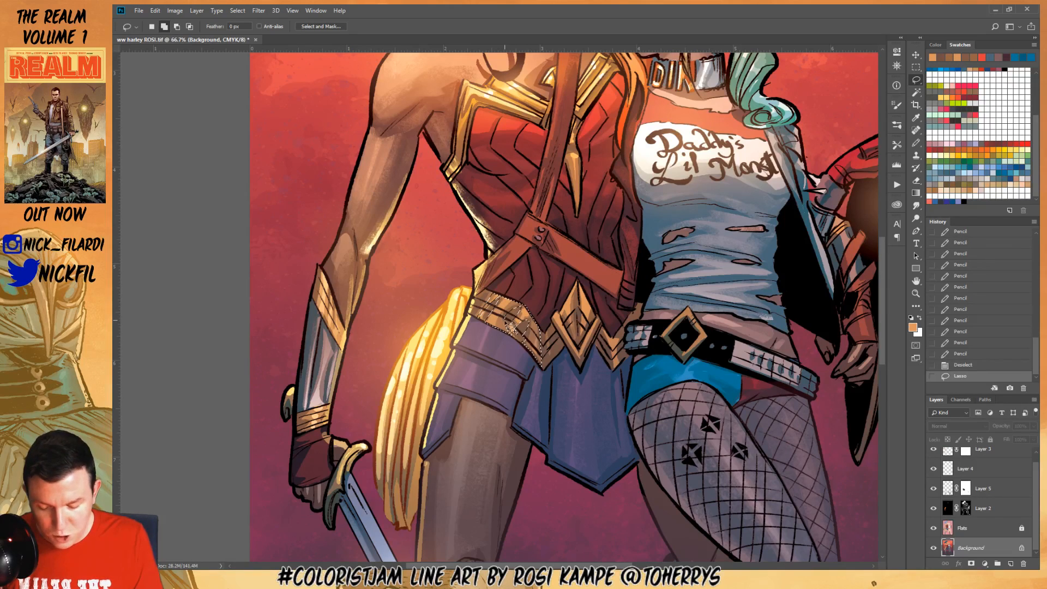
left_click_drag(506, 339, 512, 306)
key("ctrl+z")
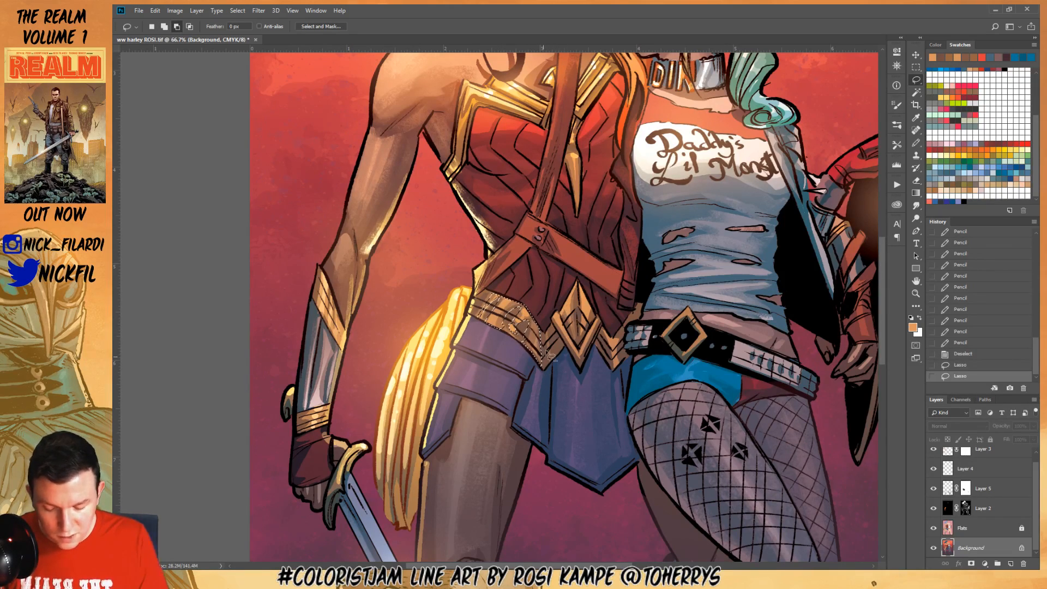
Brighten the selected belt bands with light gold gradients in Screen mode and deselect
key("g")
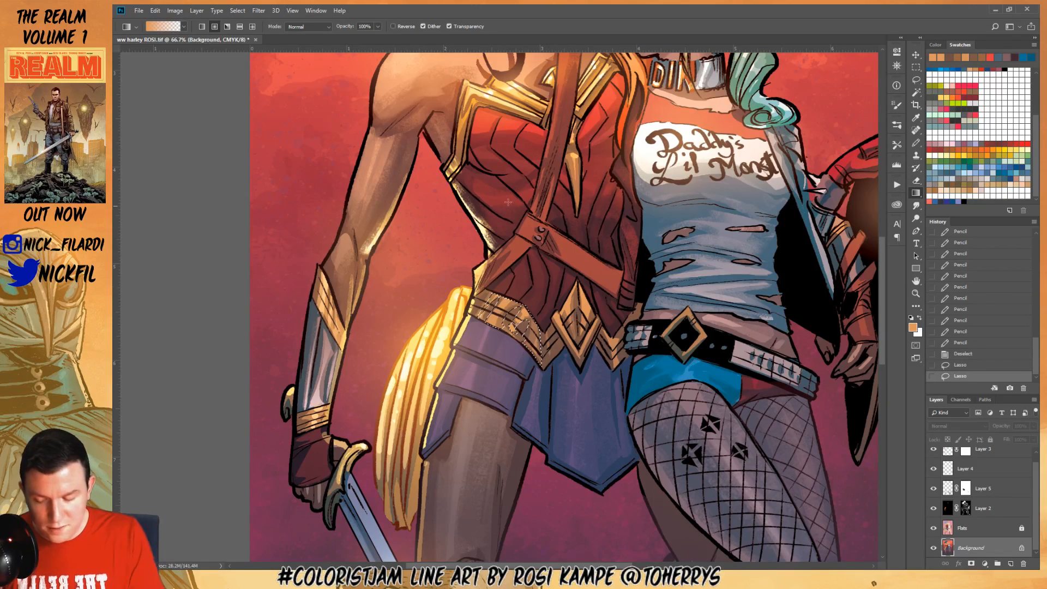
left_click(308, 26)
left_click(318, 120)
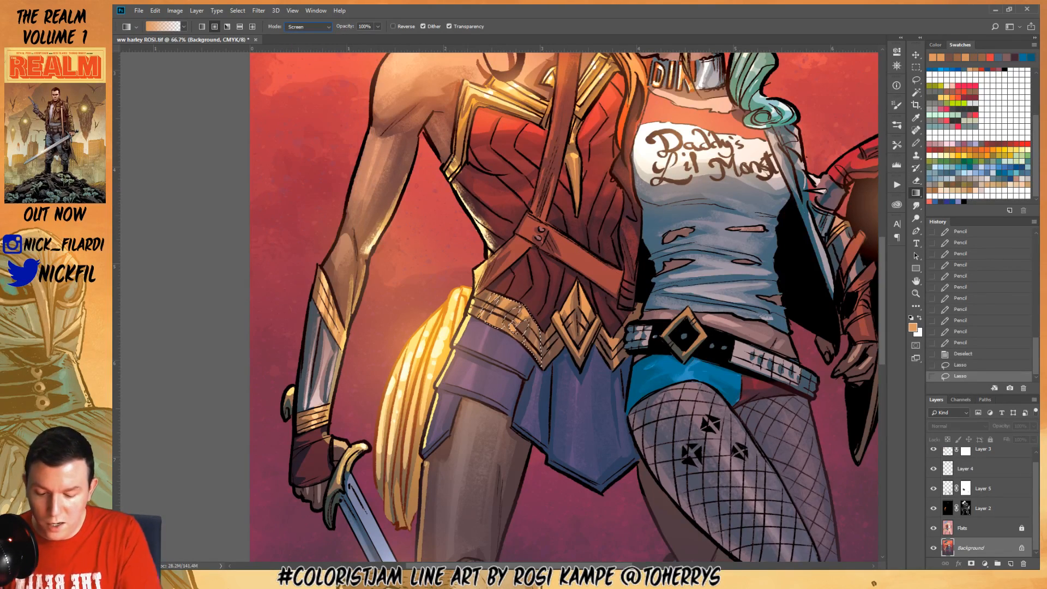
left_click_drag(489, 299, 491, 448)
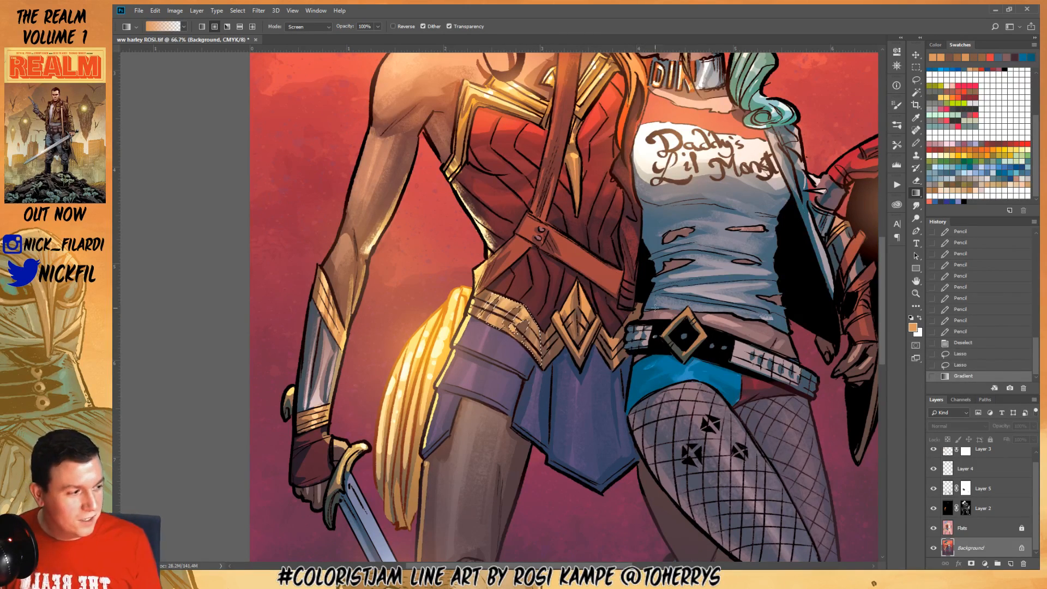
left_click_drag(503, 295, 524, 333)
key("ctrl+d")
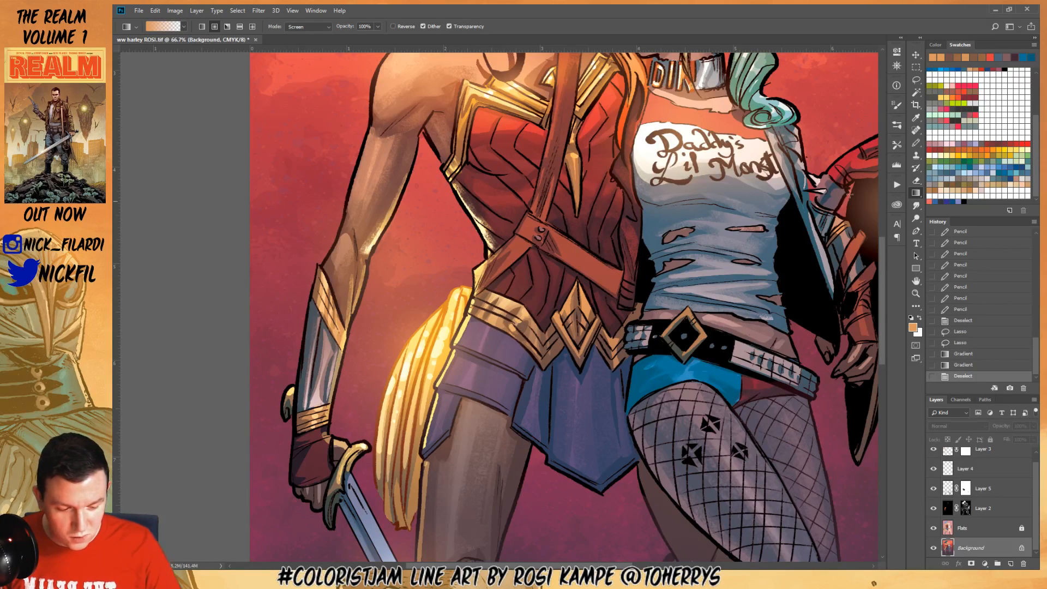
Lasso facets of the belt's centre emblem, brighten them with Screen gradients and deselect
left_click(916, 80)
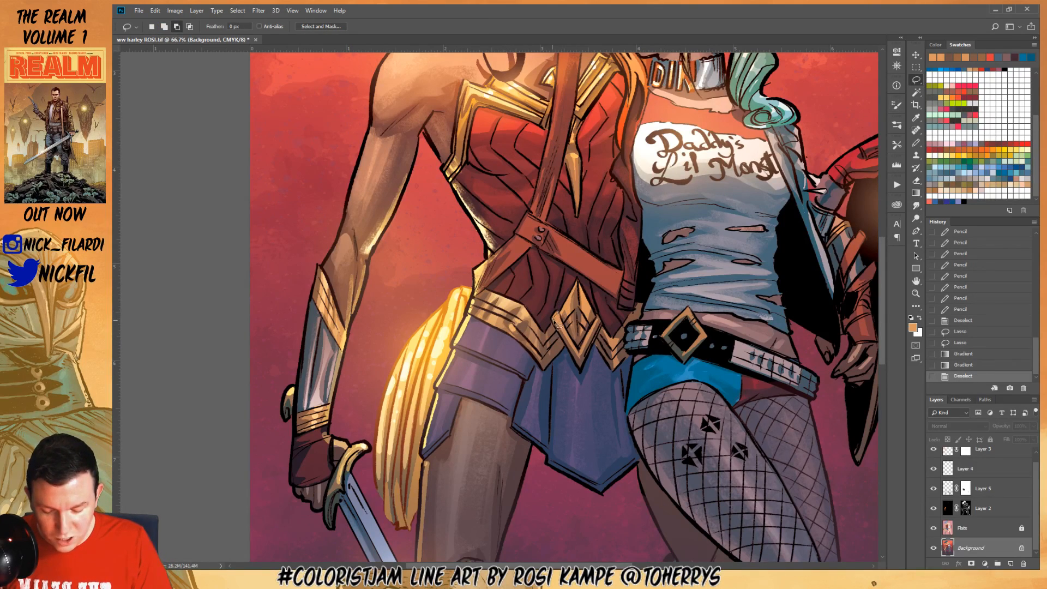
mouse_move(556, 323)
left_mouse_down()
mouse_move(587, 364)
mouse_move(555, 313)
mouse_move(583, 349)
mouse_move(579, 281)
mouse_move(580, 336)
left_mouse_up()
left_click(916, 194)
key("ctrl+d")
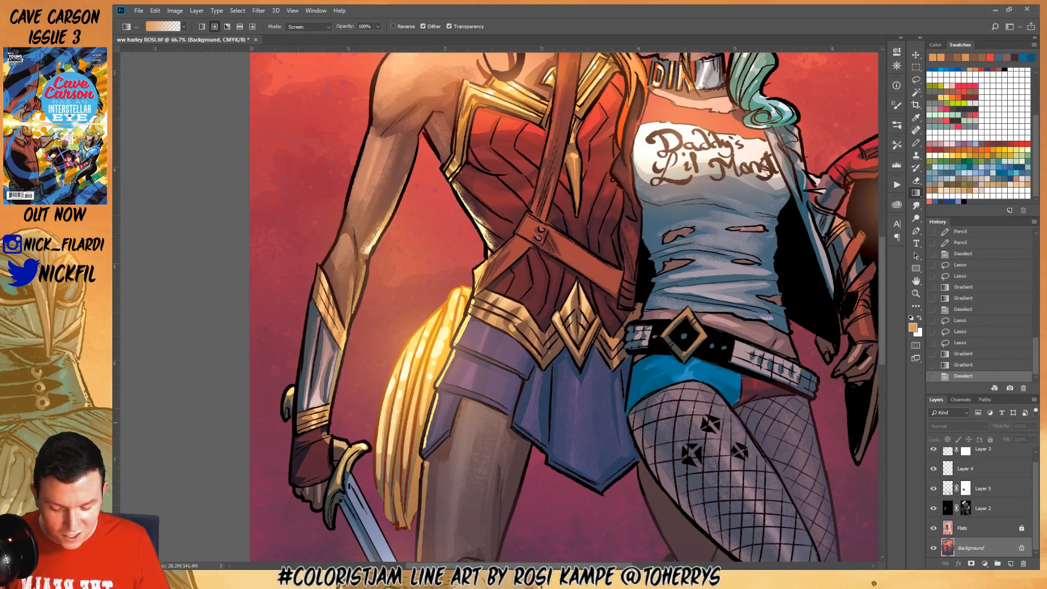
Paint sampled gold shading on the facets of the belt's diamond emblem with the Pencil at 50% opacity
key("z")
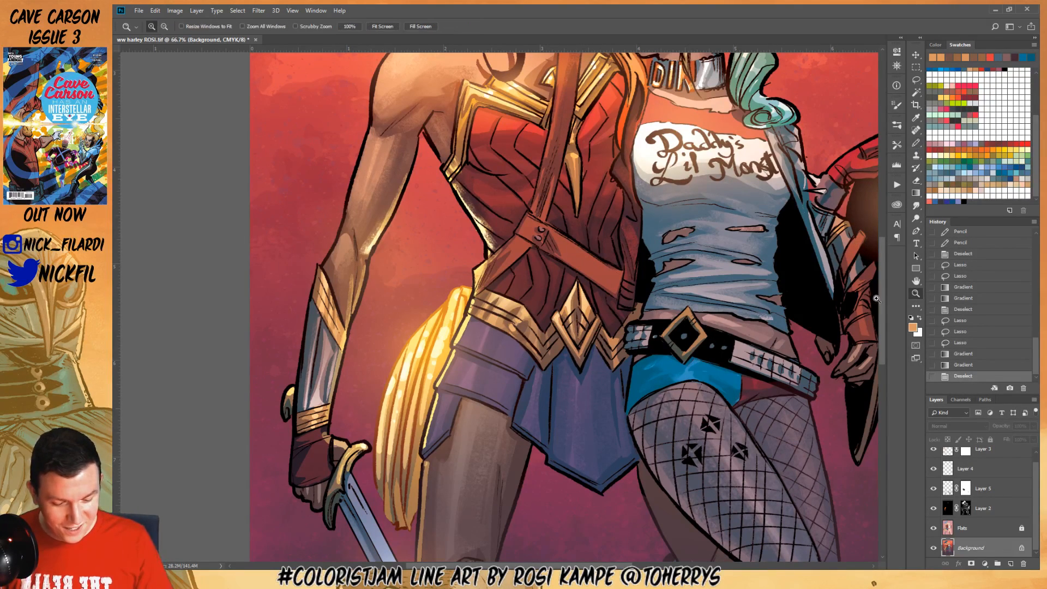
left_click(626, 383, "alt")
left_click(597, 364)
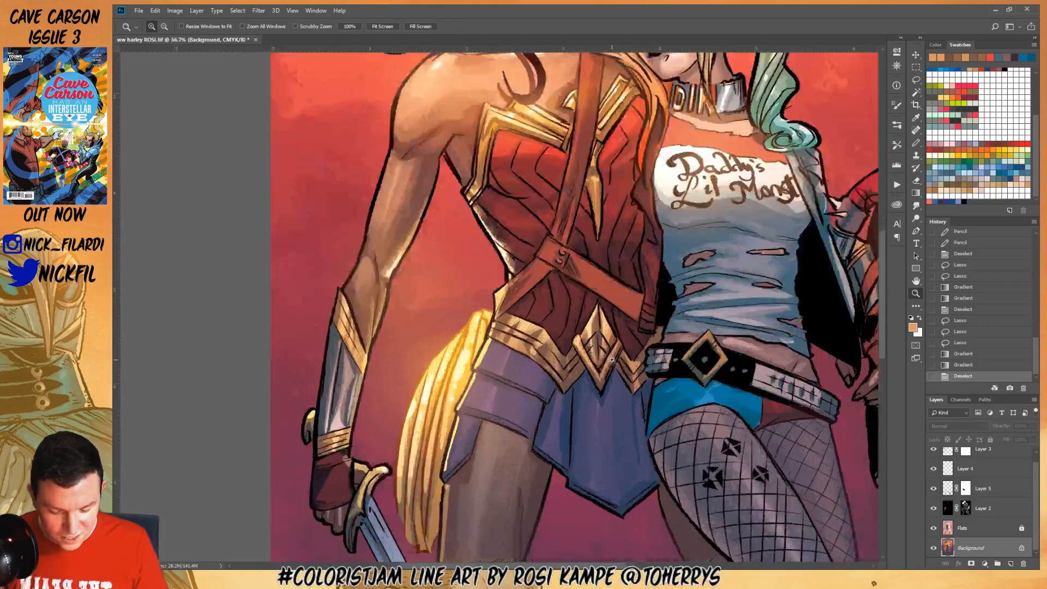
key("b")
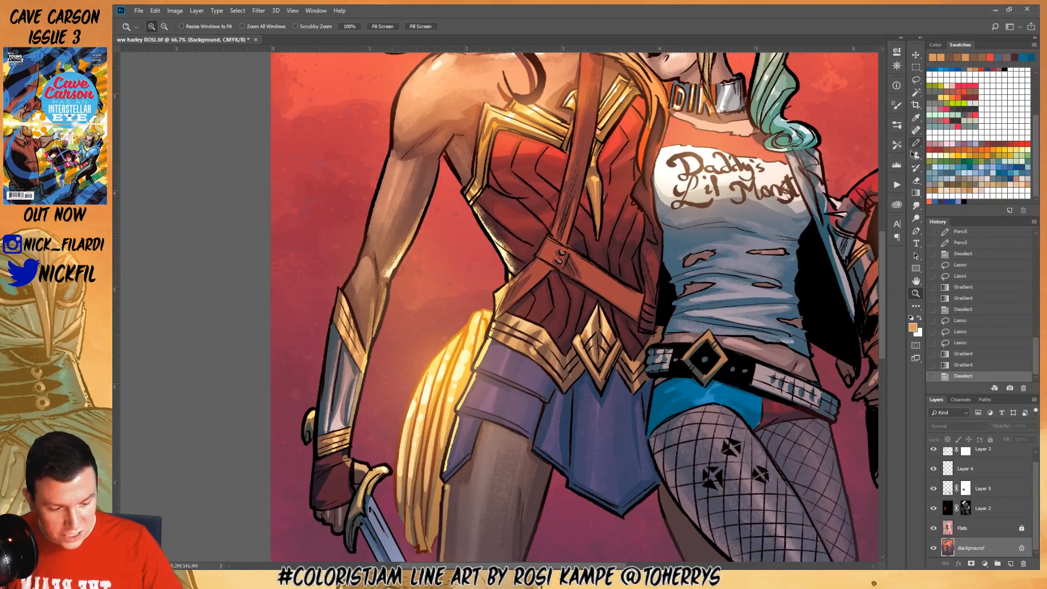
left_click(597, 324, "alt")
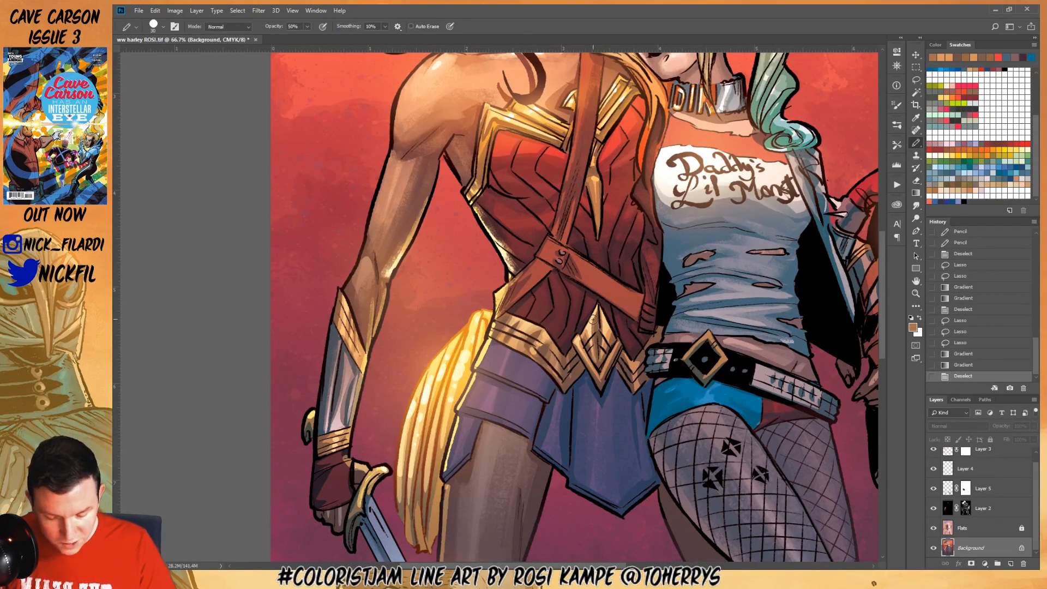
left_click_drag(593, 320, 595, 355)
left_click_drag(601, 315, 603, 379)
left_click(580, 342, "alt")
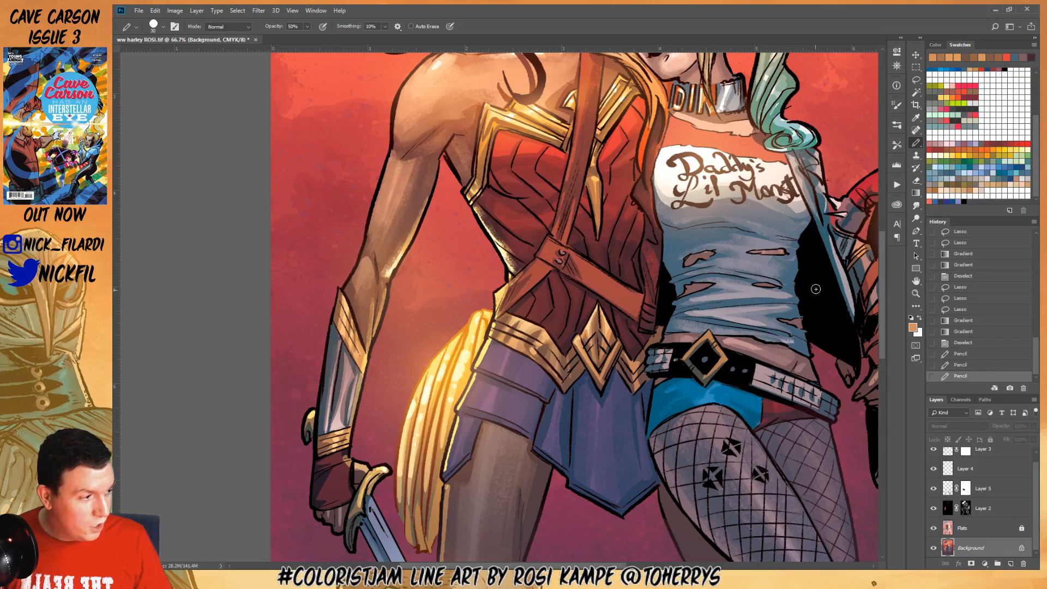
Lasso the raised gold bands of Wonder Woman's belt between her hip and the diamond emblem
left_click(917, 80)
mouse_move(516, 339)
left_mouse_down()
mouse_move(506, 315)
mouse_move(545, 335)
mouse_move(557, 323)
left_mouse_up()
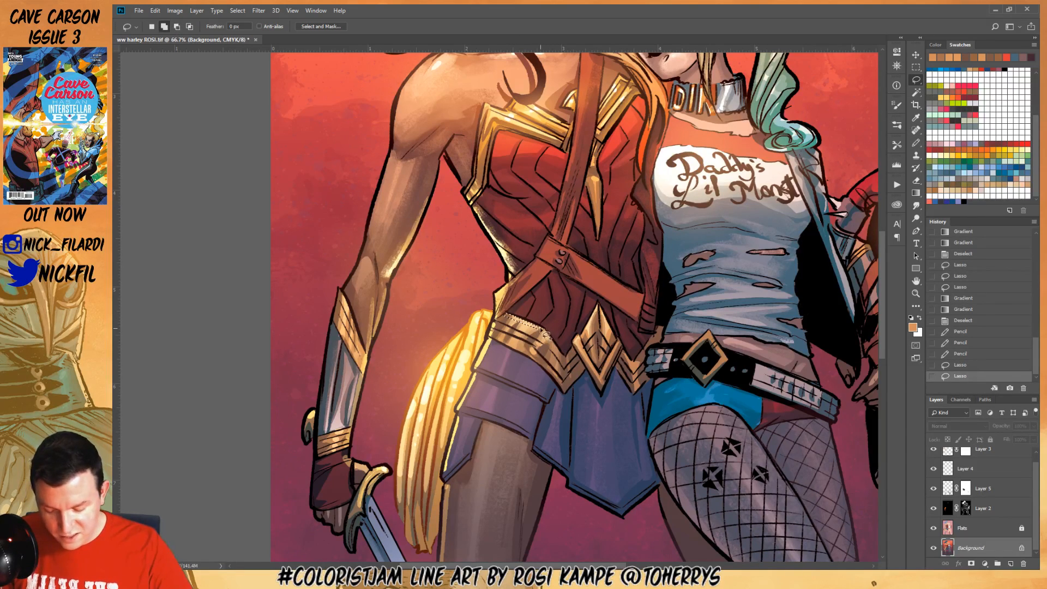
left_click_drag(542, 311, 537, 320)
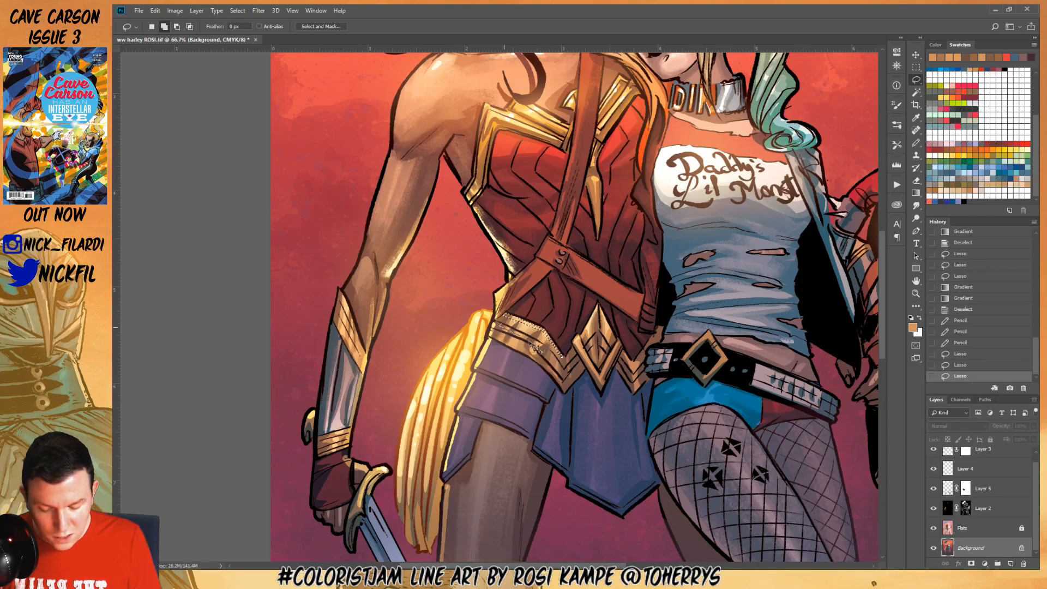
mouse_move(540, 344)
left_mouse_down()
mouse_move(502, 327)
mouse_move(570, 377)
mouse_move(556, 373)
left_mouse_up()
Lighten the selected belt bands with gradients of a sampled light gold in Normal mode, then deselect
key("g")
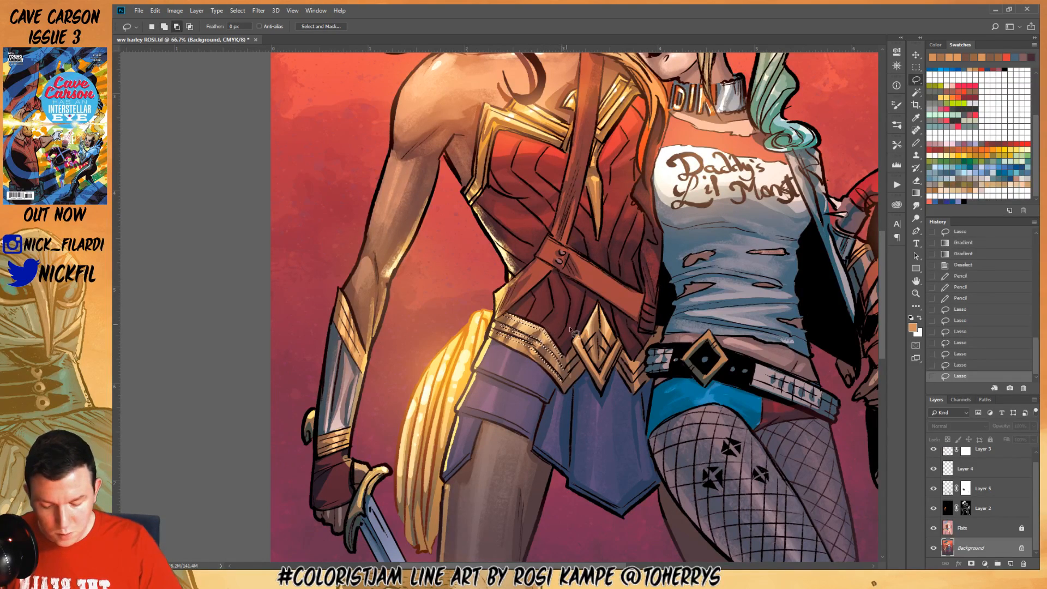
left_click(534, 335, "alt")
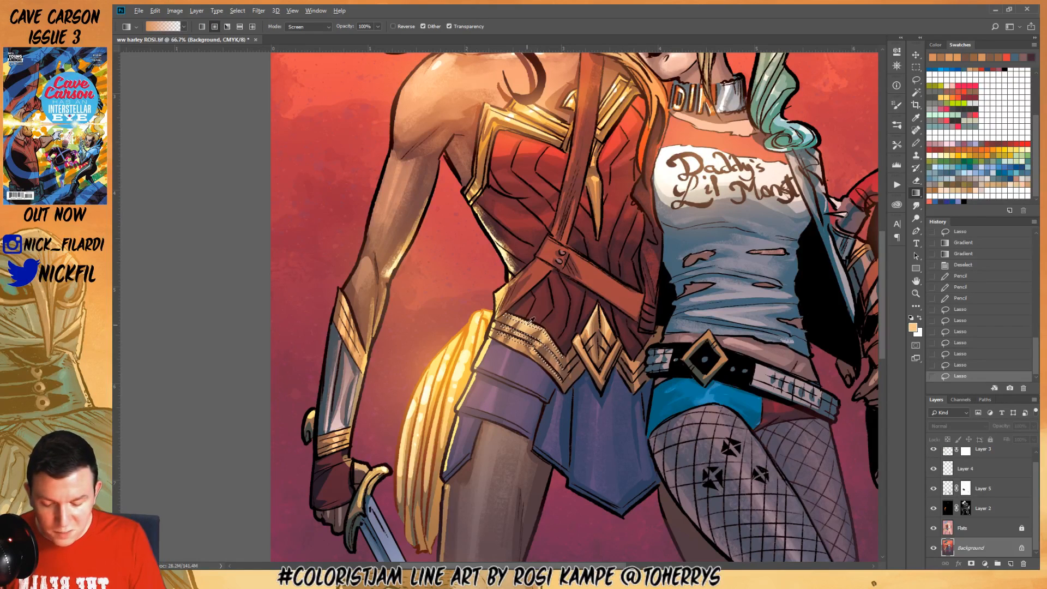
left_click_drag(541, 287, 536, 349)
key("ctrl+z")
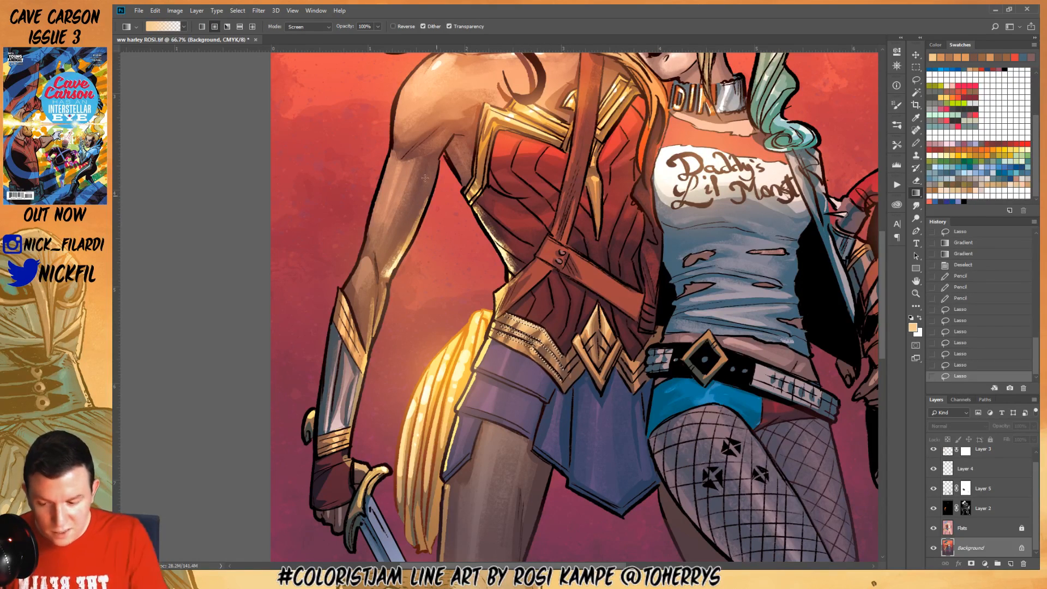
left_click(308, 26)
left_click(298, 37)
left_click_drag(524, 305, 528, 349)
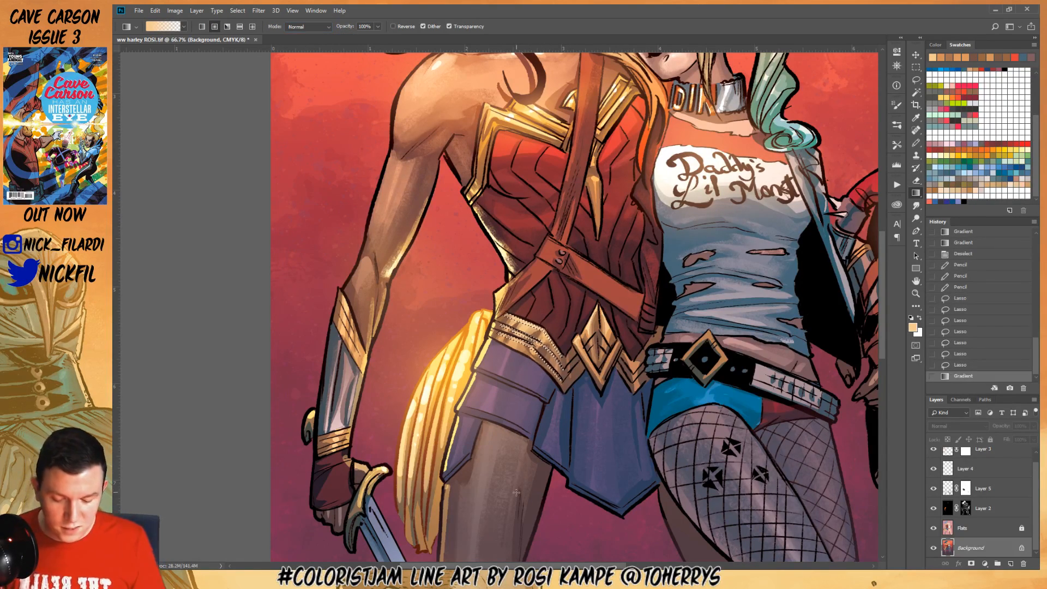
left_click_drag(532, 308, 534, 349)
key("ctrl+d")
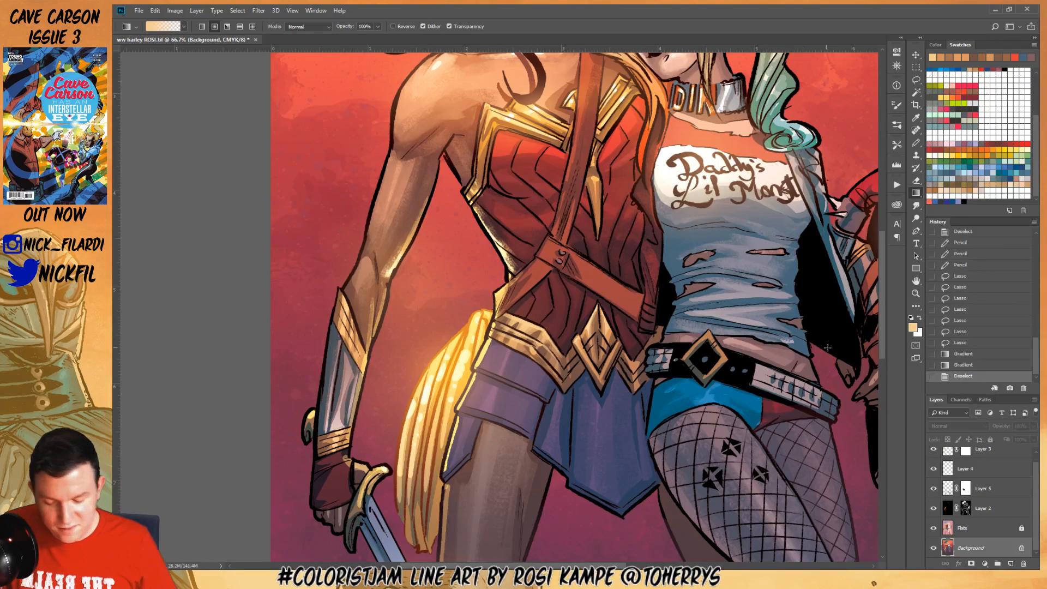
Paint dark blue sampled from the skirt along the hip flaps of Wonder Woman's skirt with a smaller Pencil at 100% opacity
left_click(916, 292)
left_click(697, 383, "alt")
left_click(697, 383, "alt")
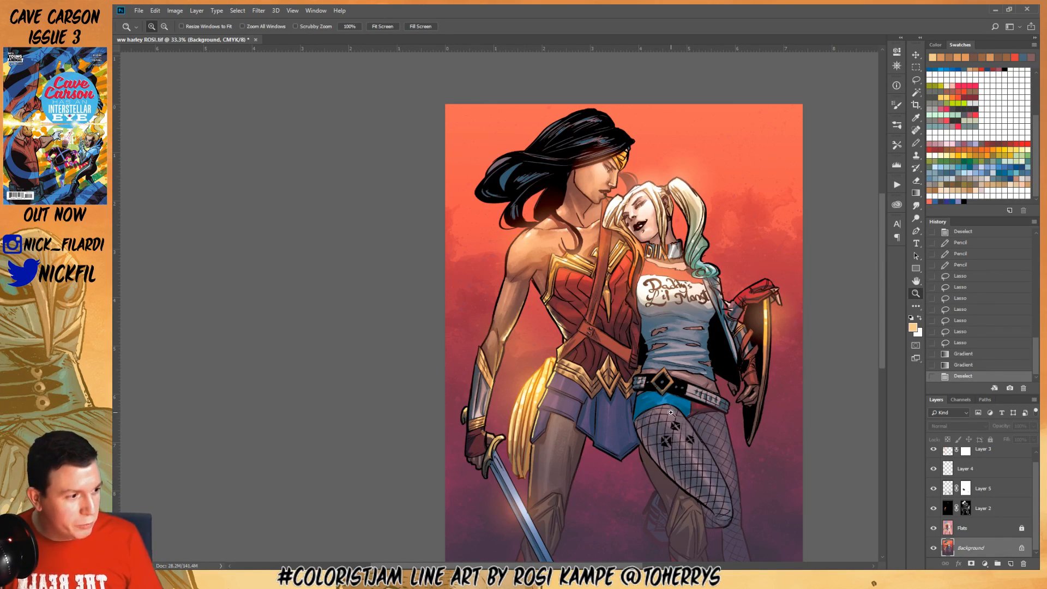
left_click(916, 282)
left_click_drag(629, 429, 658, 334)
left_click(916, 294)
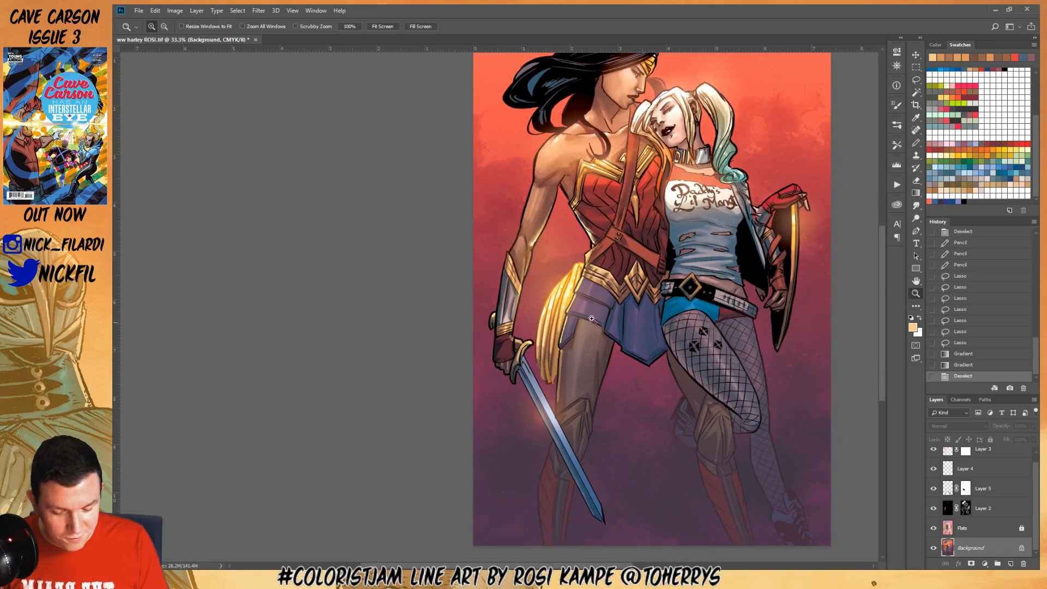
left_click(591, 319)
left_click(919, 144)
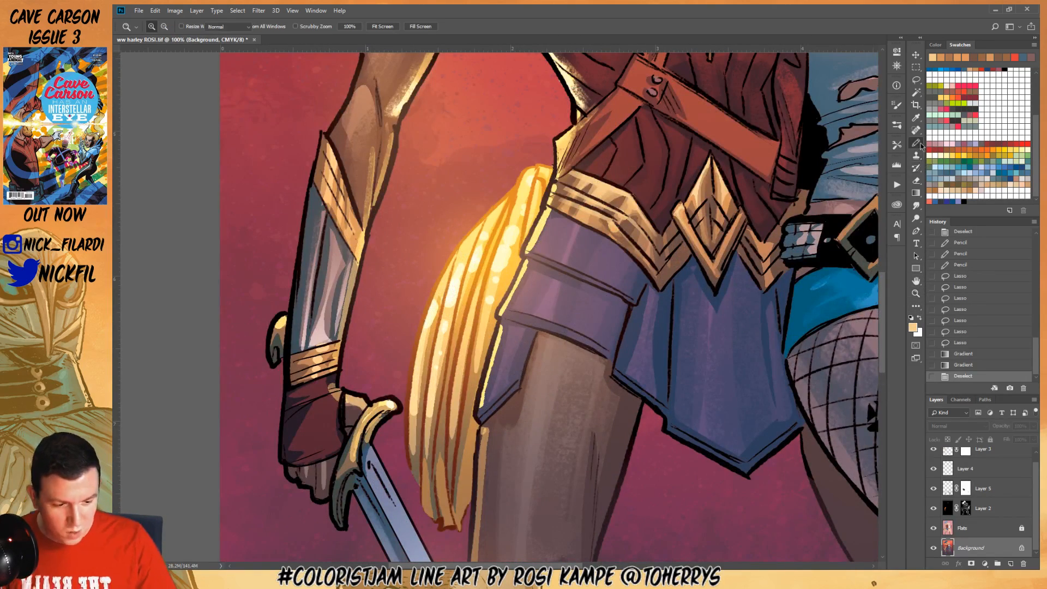
left_click(772, 432, "alt")
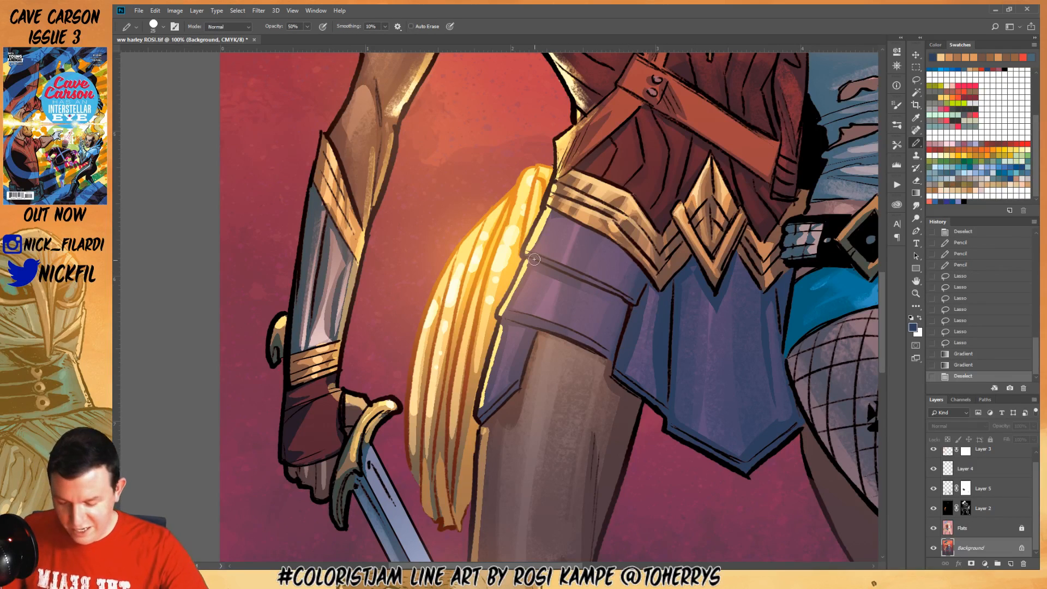
key("bracketleft")
key("0")
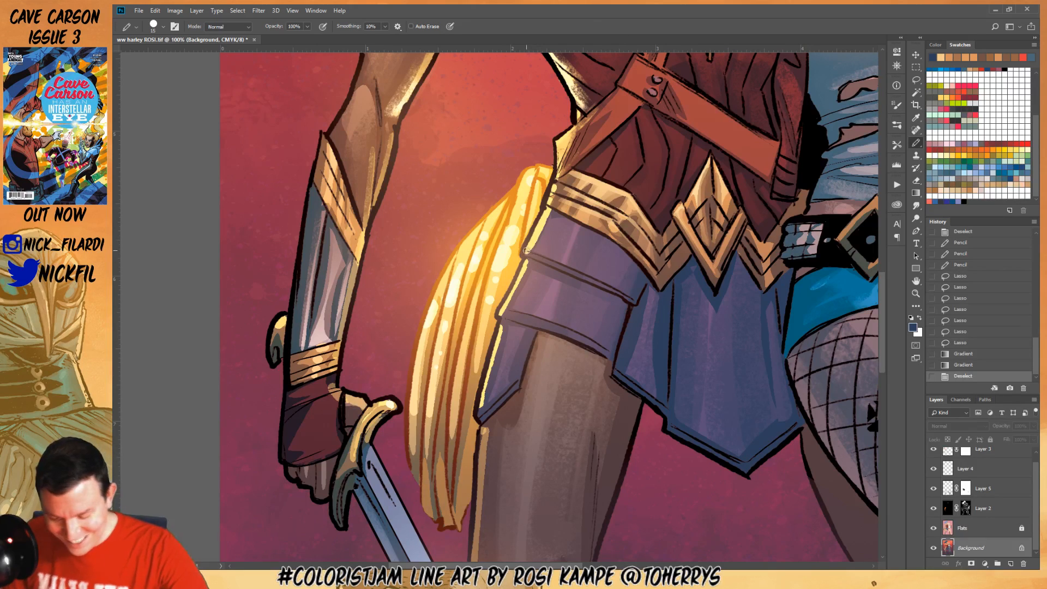
mouse_move(616, 298)
left_mouse_down()
mouse_move(590, 282)
mouse_move(563, 289)
left_mouse_up()
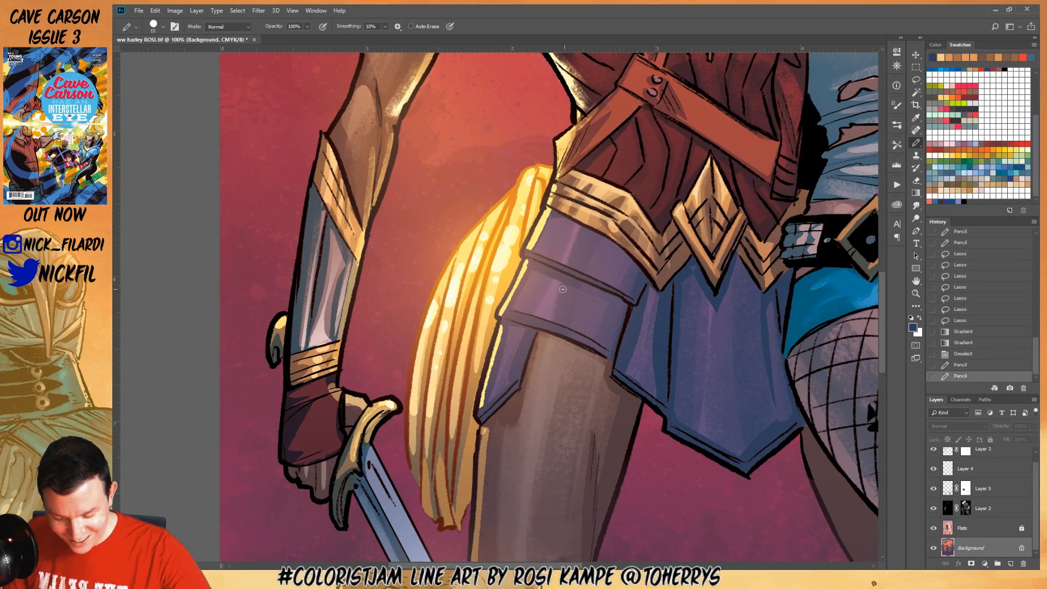
left_click_drag(500, 316, 510, 316)
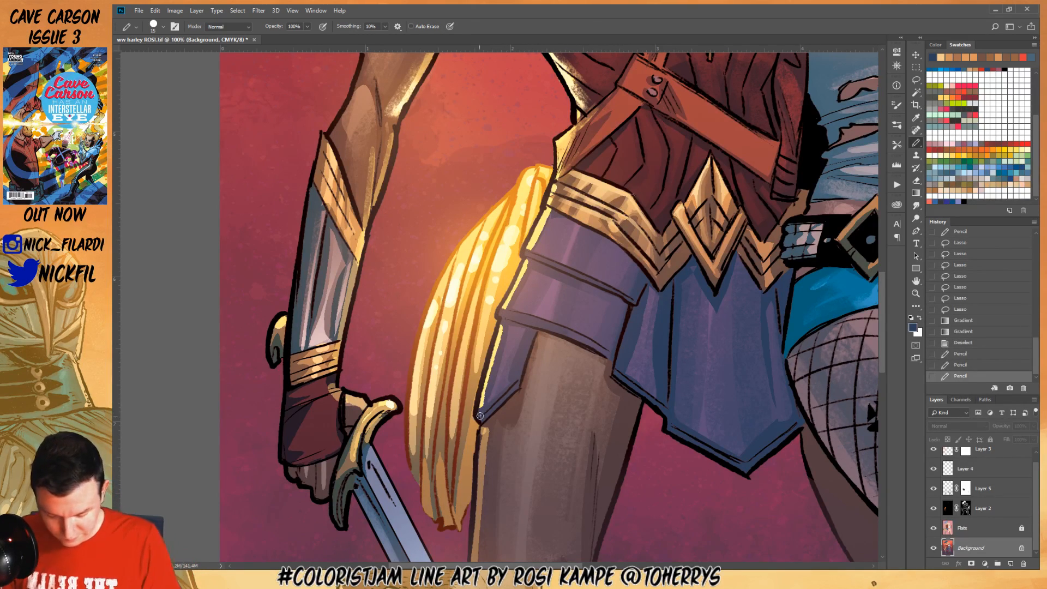
Paint sampled brown shading on the belt section beside Harley's hip with the Pencil at 50% opacity
left_click(916, 293)
left_click(676, 381, "alt")
left_click(678, 379, "alt")
left_click(917, 143)
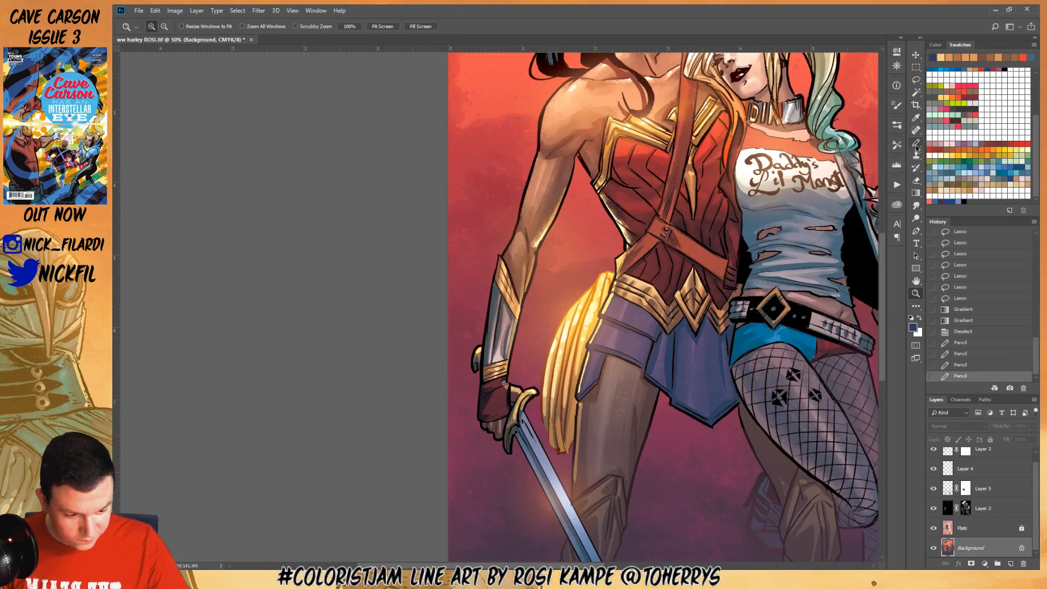
left_click(716, 311, "alt")
key("5")
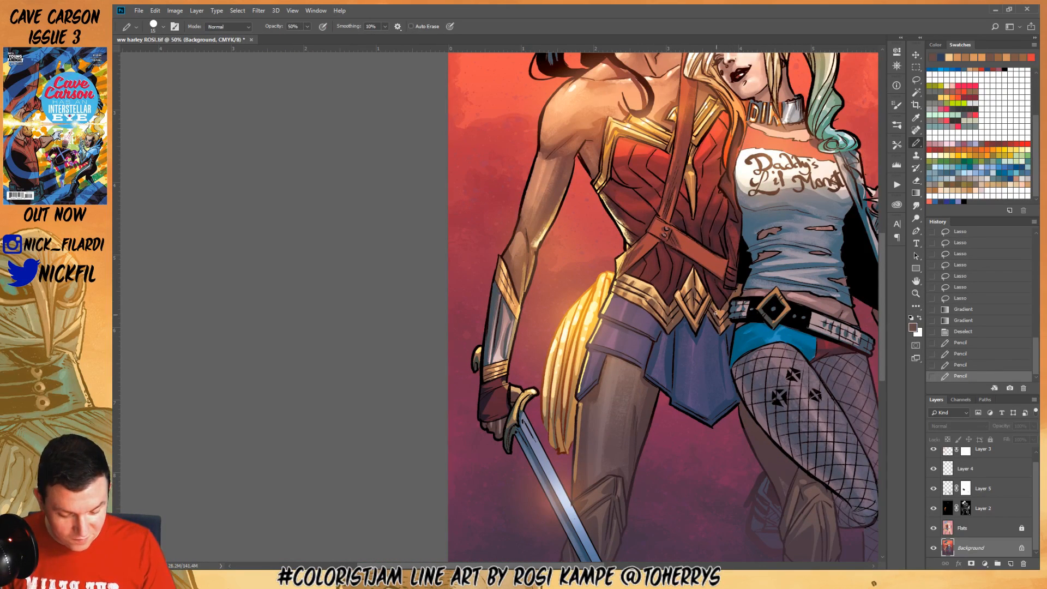
mouse_move(720, 331)
left_mouse_down()
mouse_move(727, 301)
mouse_move(715, 306)
mouse_move(729, 316)
left_mouse_up()
Touch up the belt's diamond emblem with sampled gold, then sample a light gold and set the Pencil opacity to 100%
left_click(726, 303, "alt")
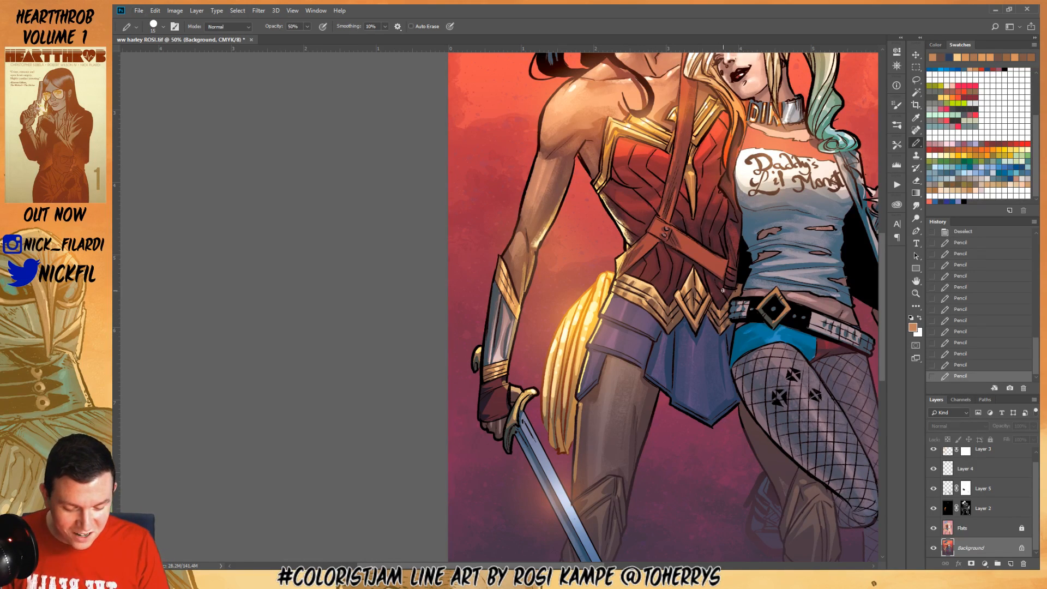
left_click_drag(696, 325, 686, 285)
left_click(687, 284, "alt")
key("0")
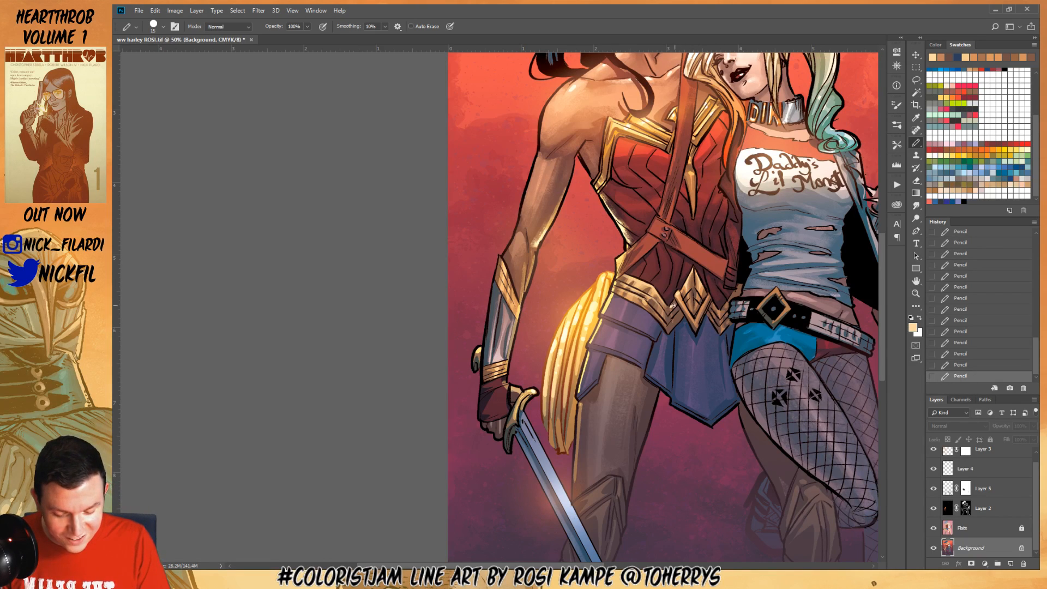
Lasso the metal collar around Harley's neck, refining the selection along its edges and letters
left_click(862, 361, "ctrl+alt")
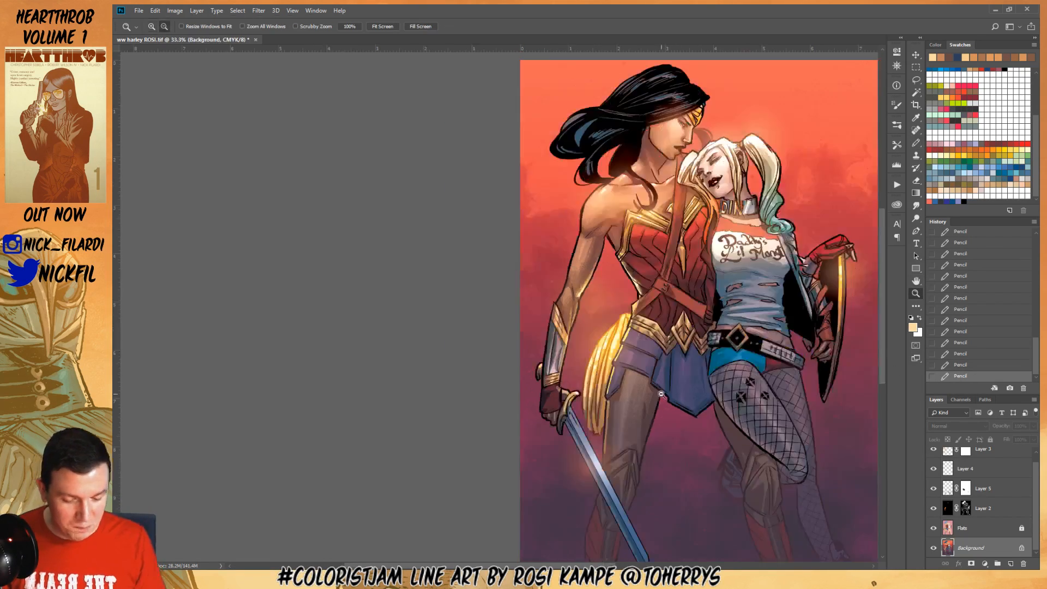
left_click_drag(835, 332, 666, 446)
left_click(579, 321)
left_click(579, 320)
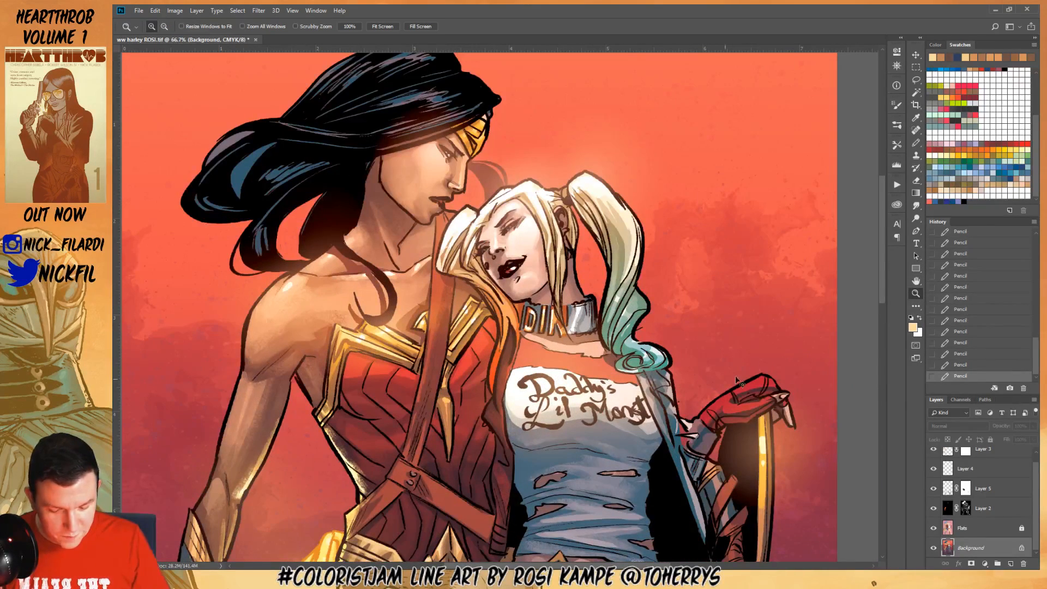
left_click(916, 80)
mouse_move(533, 310)
left_mouse_down()
mouse_move(569, 336)
mouse_move(556, 339)
mouse_move(598, 334)
mouse_move(599, 303)
mouse_move(527, 304)
left_mouse_up()
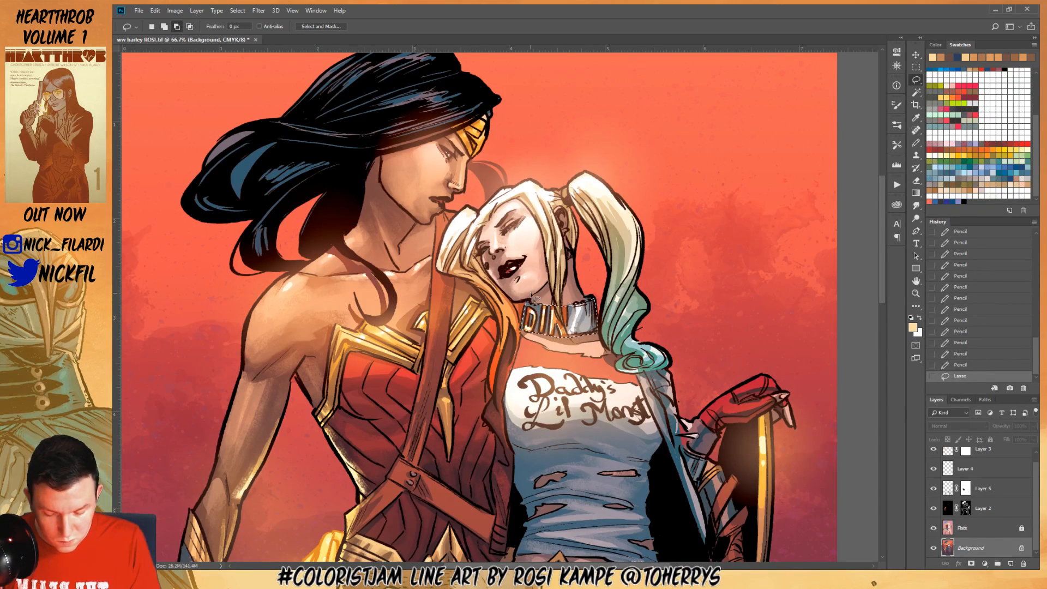
left_click_drag(562, 338, 598, 334)
mouse_move(551, 299)
left_mouse_down()
mouse_move(563, 329)
mouse_move(561, 300)
left_mouse_up()
Warm up the selected collar with light orange gradients in Screen mode and deselect
key("g")
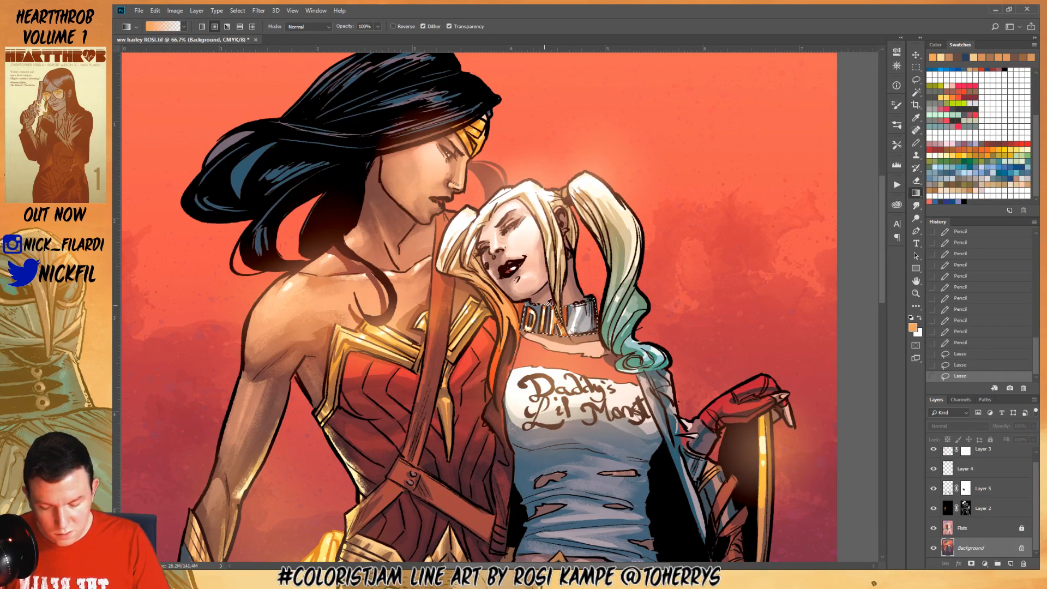
left_click(308, 26)
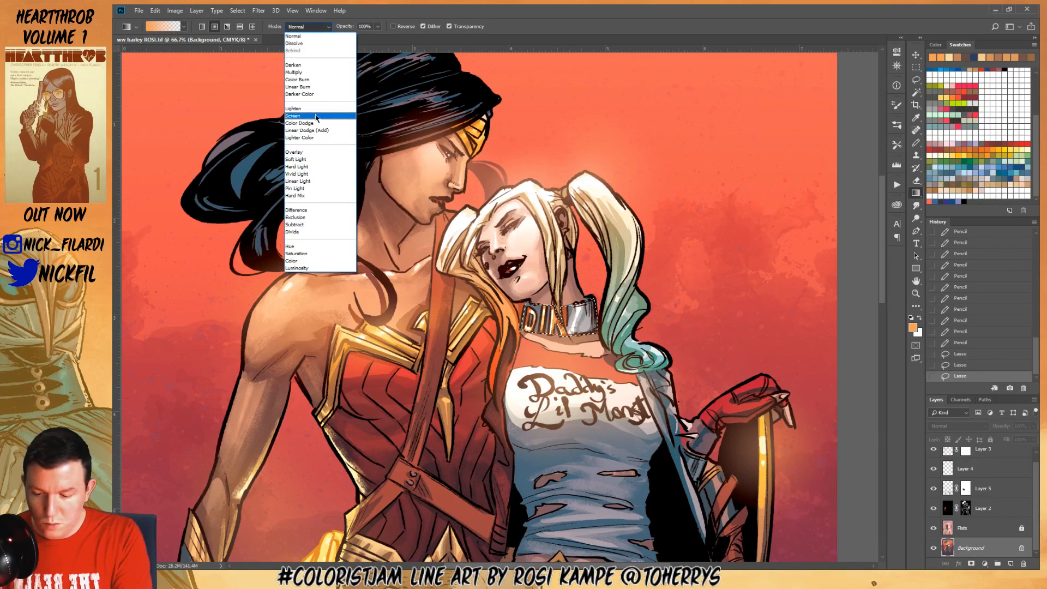
left_click(293, 115)
left_click_drag(557, 327, 562, 301)
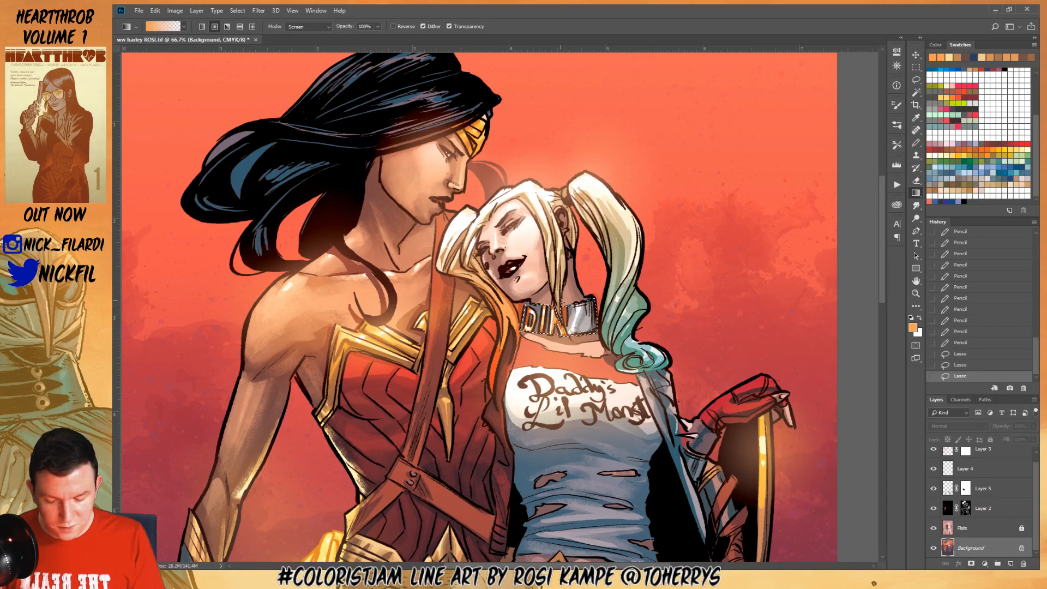
left_click_drag(552, 290, 557, 326)
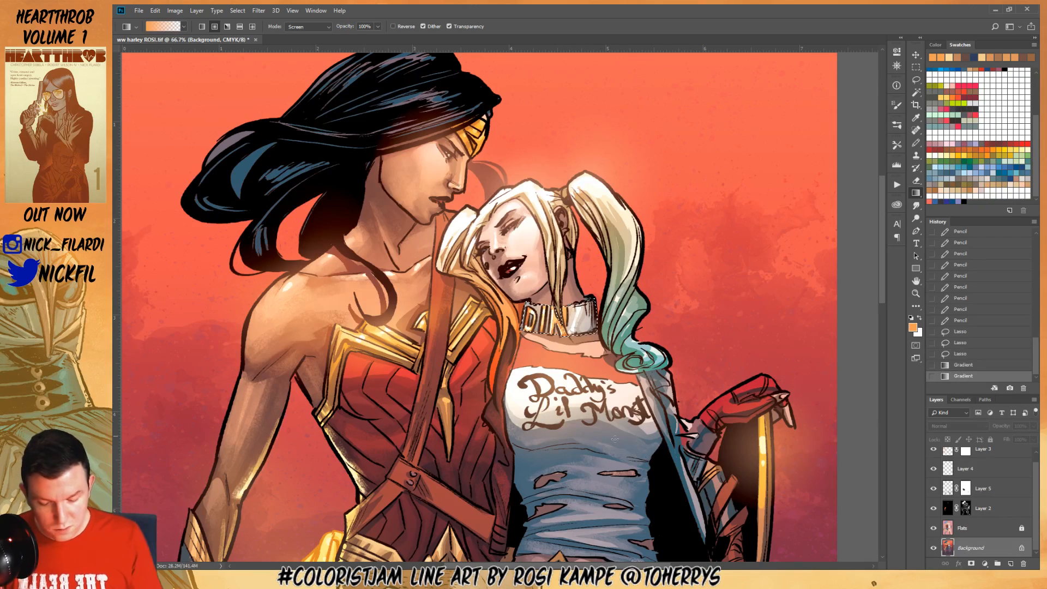
key("ctrl+d")
Sample the blue shadow colour of Harley's shirt and choose the 30 px textured brush from the NORMCORE presets
key("z")
left_click(704, 380, "alt")
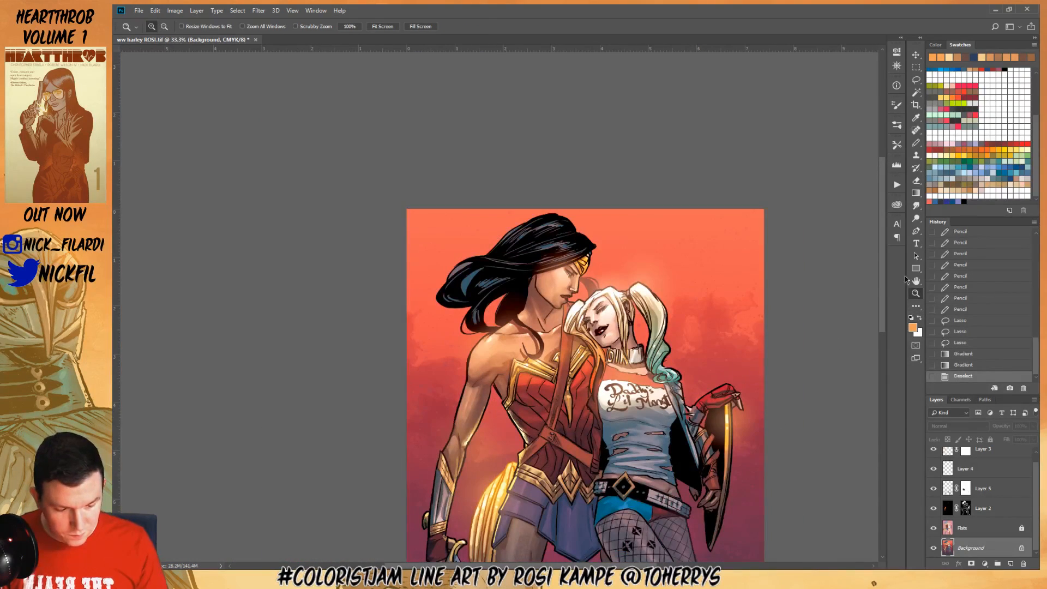
key("h")
left_click_drag(769, 398, 644, 283)
left_click_drag(728, 398, 714, 464)
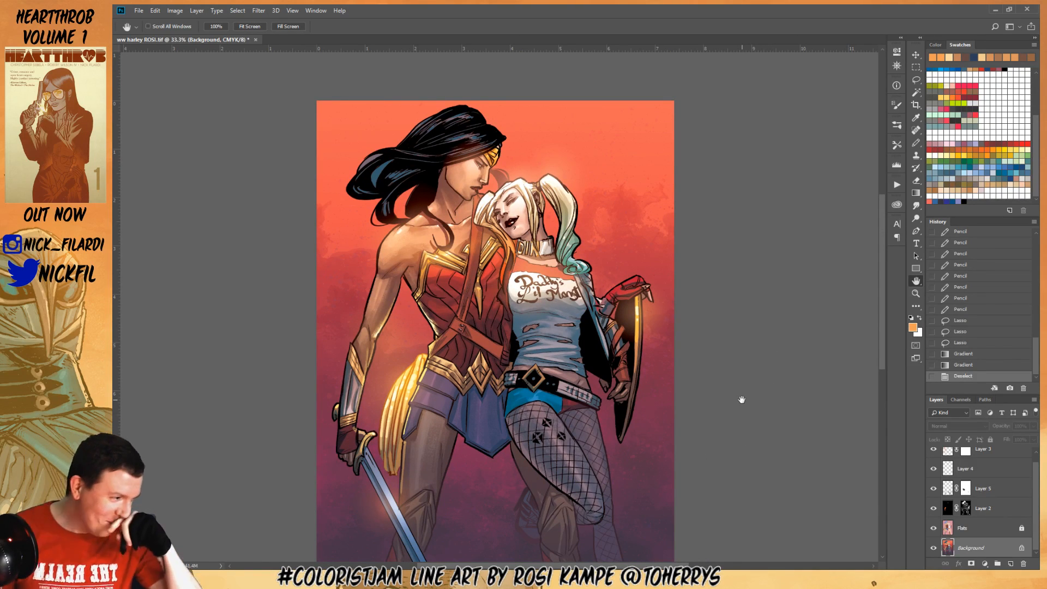
left_click(915, 293)
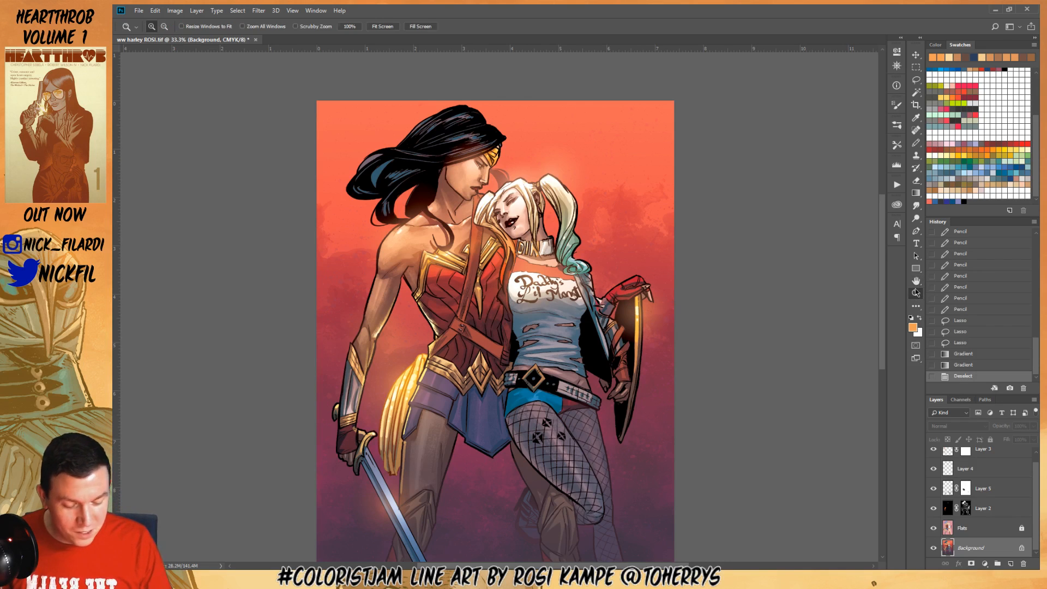
left_click(532, 358)
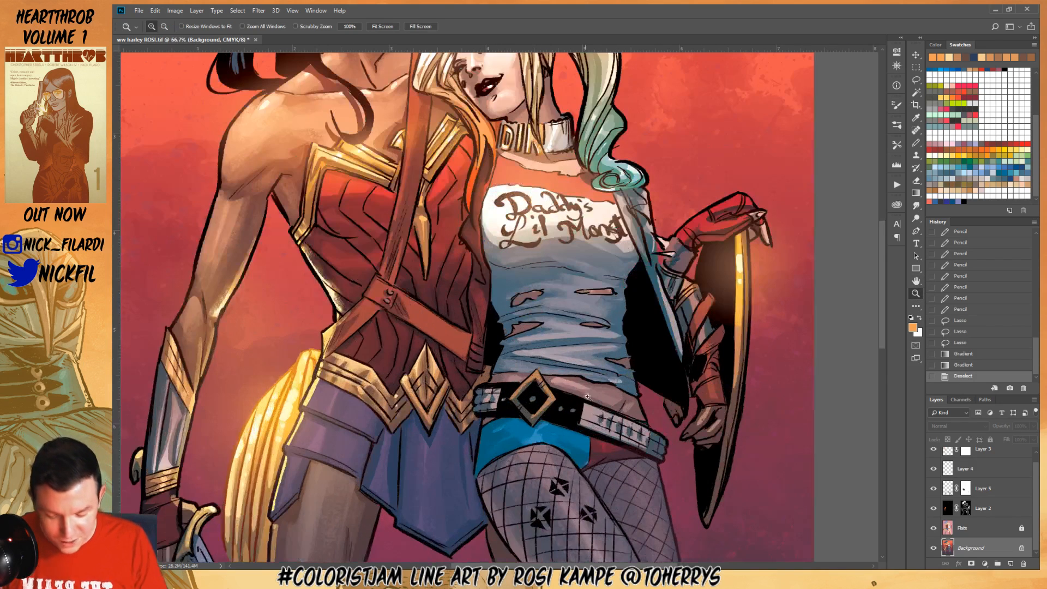
left_click(916, 143)
left_click(523, 276, "alt")
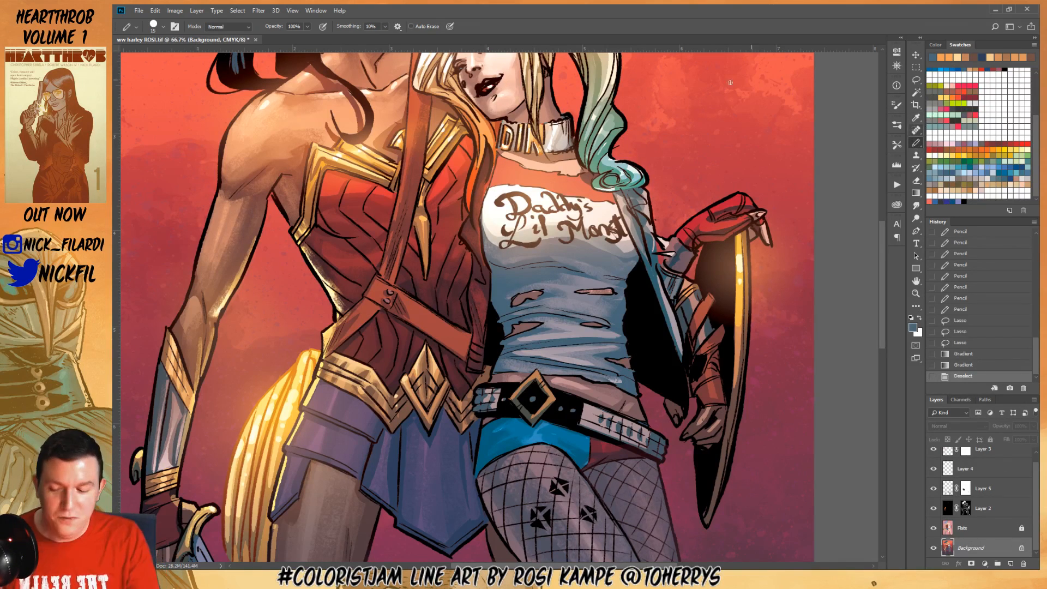
left_click(158, 27)
left_click(217, 373)
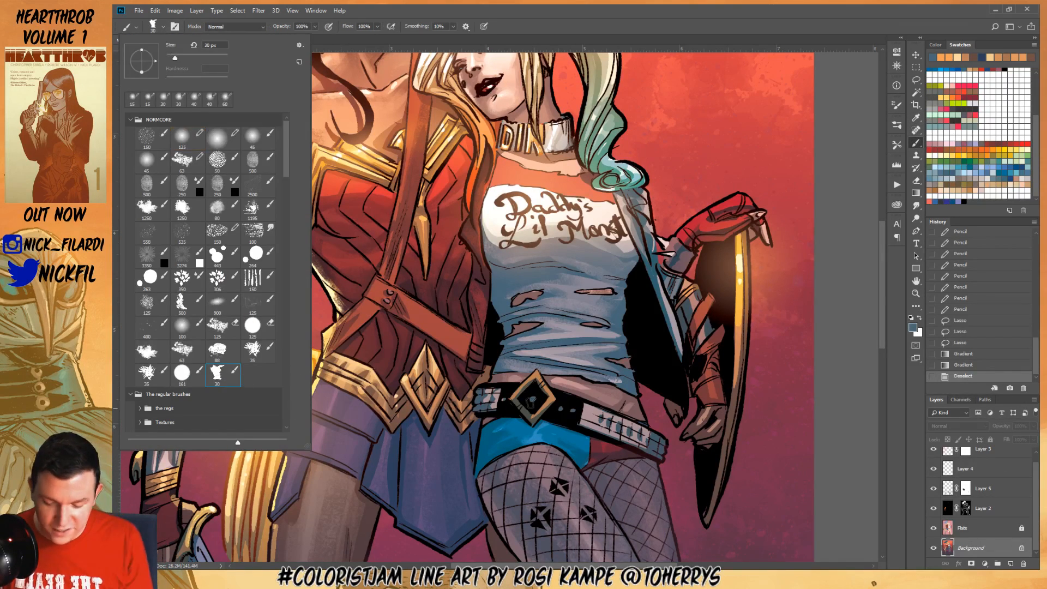
left_click(848, 364)
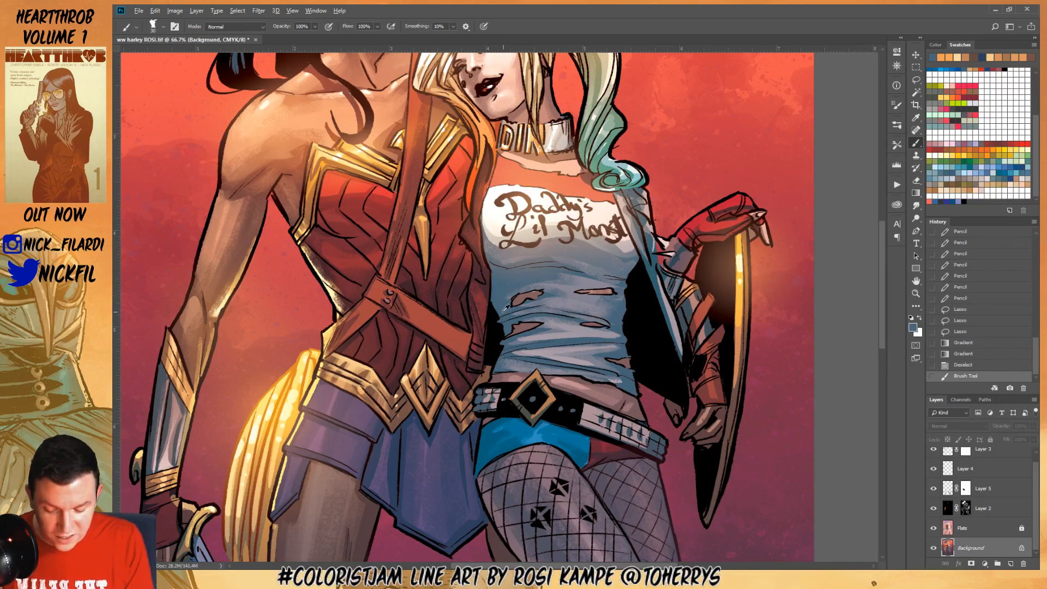
Paint fold shadows across the torn midsection of Harley's shirt with a smaller brush, resampling the shirt's colours
mouse_move(507, 306)
left_mouse_down()
mouse_move(502, 295)
mouse_move(530, 283)
mouse_move(546, 309)
mouse_move(617, 324)
left_mouse_up()
key("ctrl+z")
key("bracketleft")
key("bracketleft")
key("bracketleft")
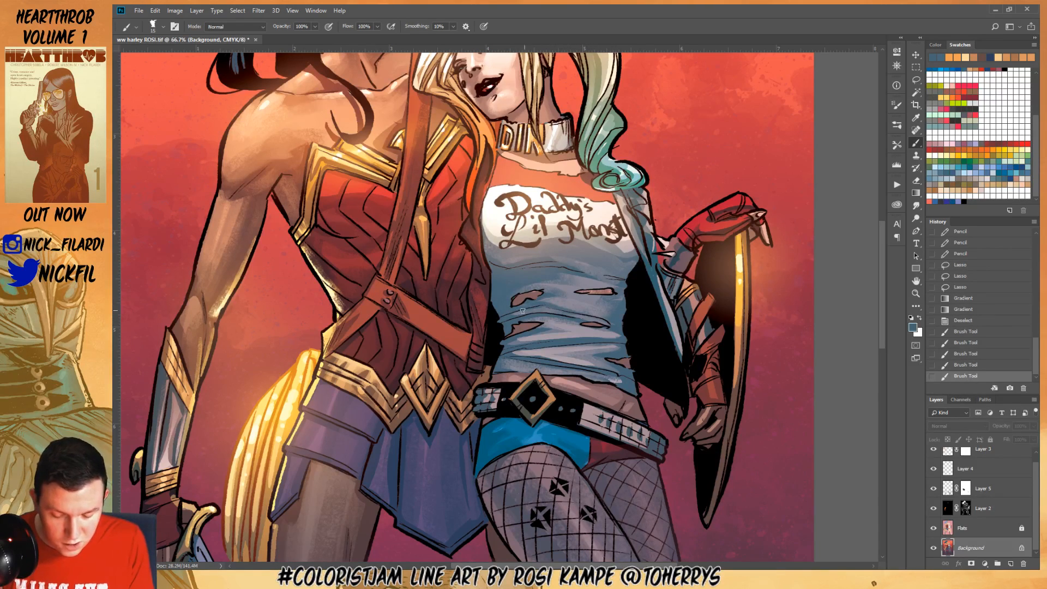
mouse_move(522, 311)
left_mouse_down()
mouse_move(550, 315)
mouse_move(553, 347)
mouse_move(578, 332)
mouse_move(607, 336)
left_mouse_up()
mouse_move(510, 341)
left_mouse_down()
mouse_move(576, 331)
mouse_move(561, 330)
left_mouse_up()
left_click(590, 332, "alt")
left_click_drag(567, 330, 588, 335)
left_click_drag(512, 346, 525, 334)
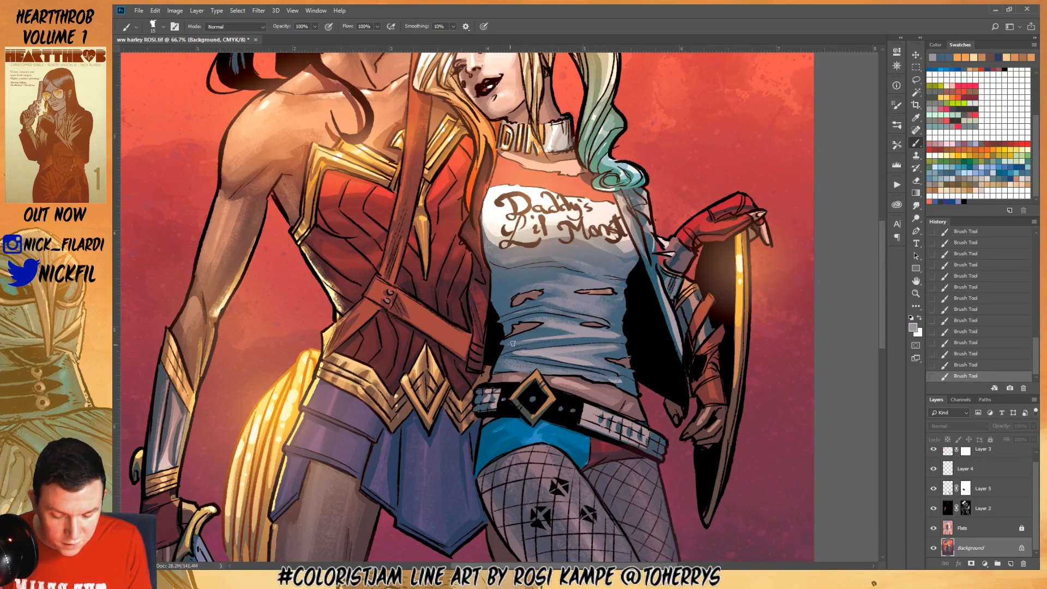
Resample the shirt's shadow blue and enlarge the brush for shading the lower folds above the belt
left_click(504, 346, "alt")
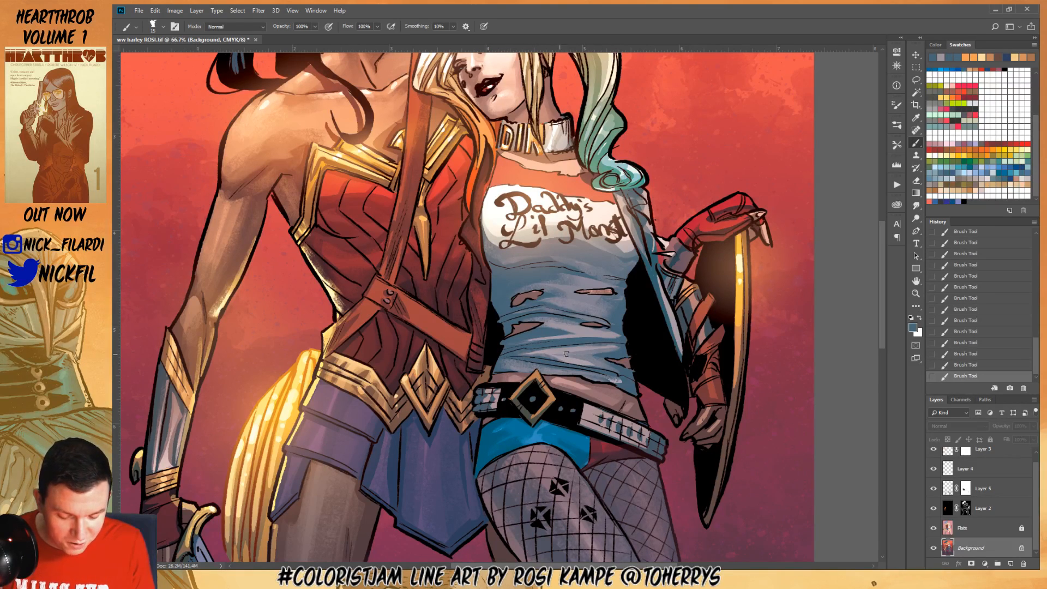
key("bracketright")
key("bracketright")
key("bracketright")
key("bracketright")
key("bracketright")
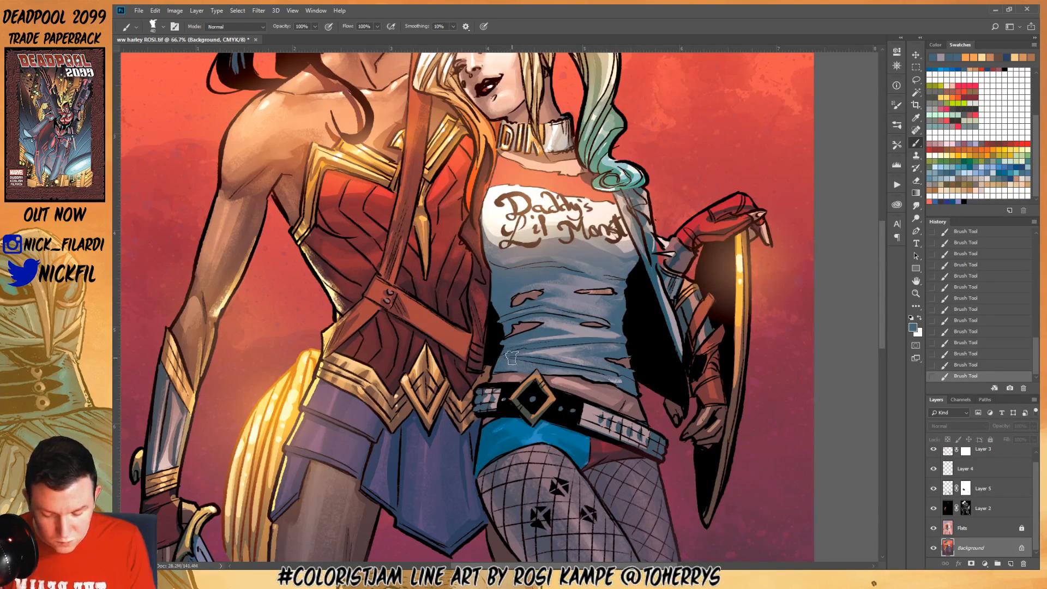
Set up the brush with an orange swatch, 50% opacity and a smaller tip for the belt's diamond emblem
left_click(512, 376, "alt")
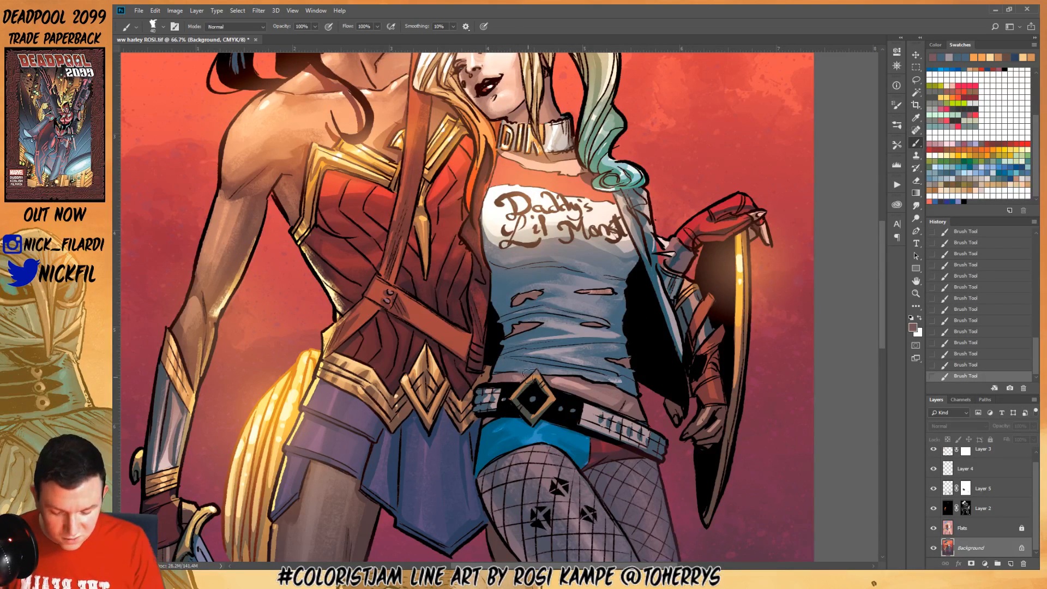
left_click(529, 377, "alt")
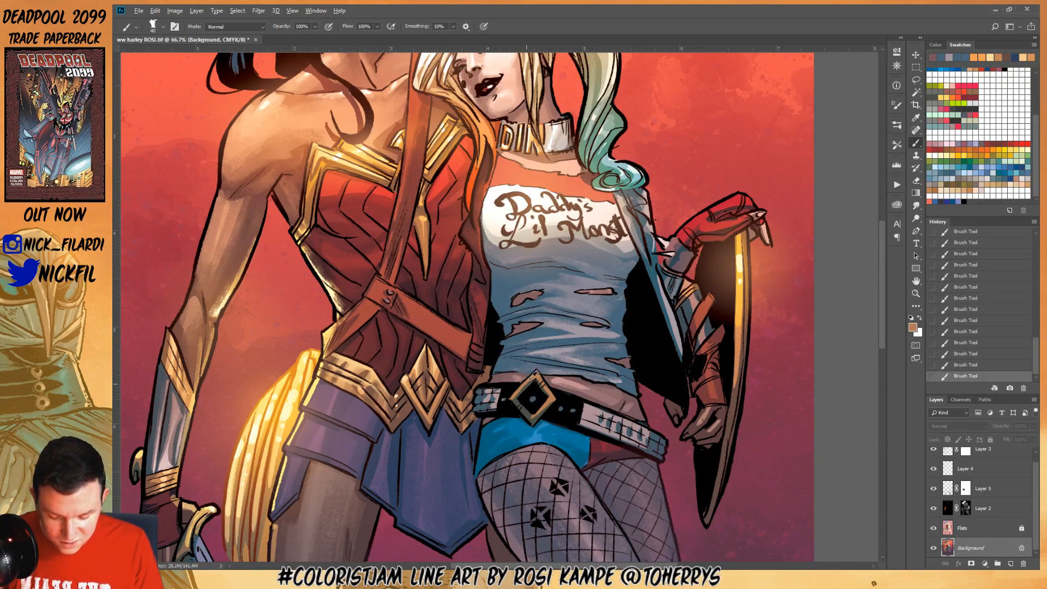
left_click(993, 152)
key("5")
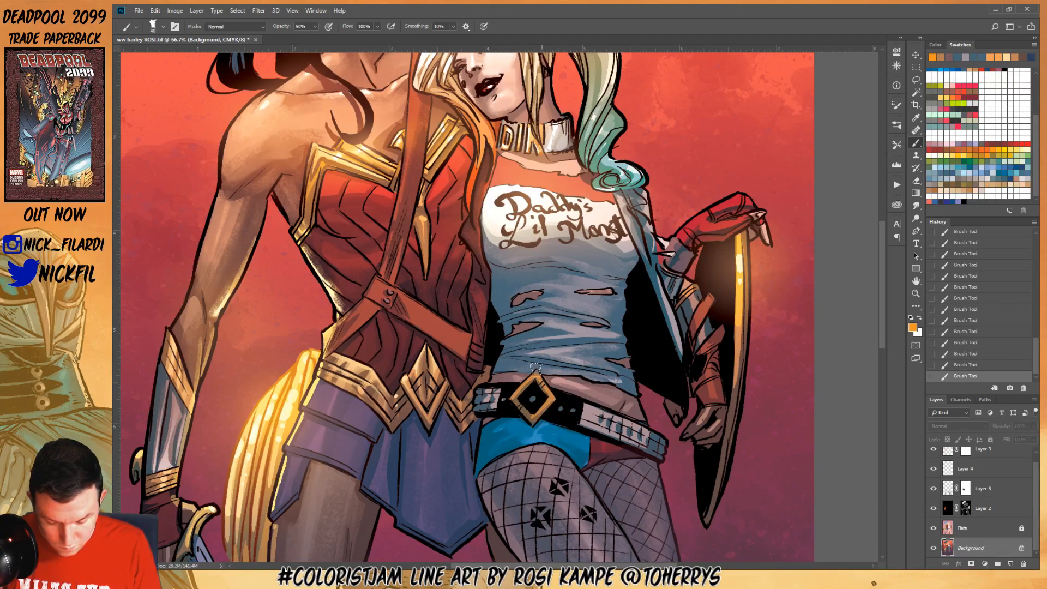
key("bracketleft")
key("bracketleft")
key("bracketleft")
key("bracketleft")
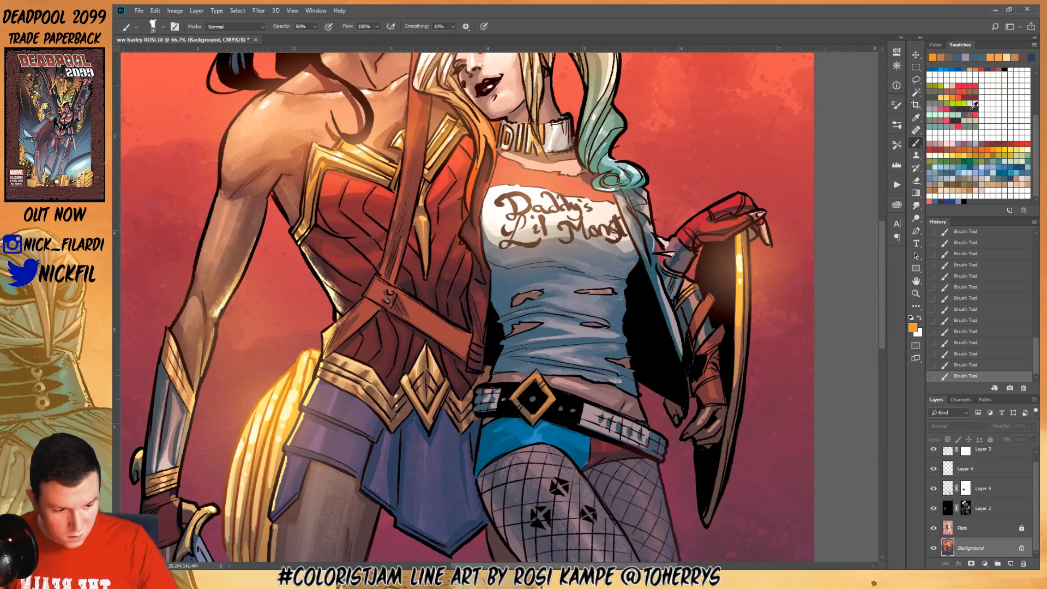
Brighten the belt studs on Wonder Woman's side of the emblem with a sampled pinkish grey, using the Pencil in Screen mode
key("shift+b")
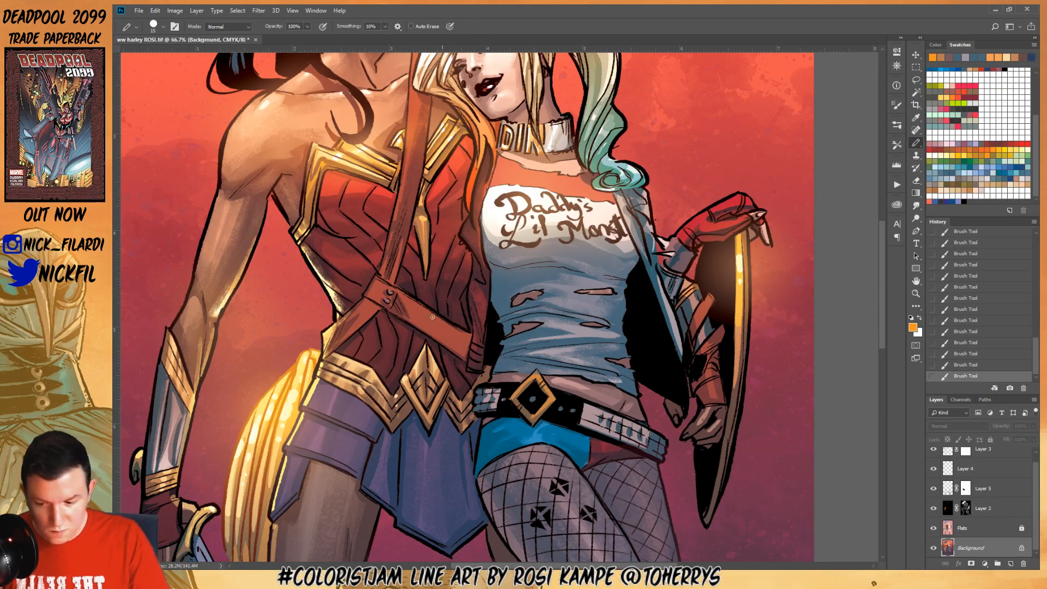
left_click(228, 27)
left_click(218, 123)
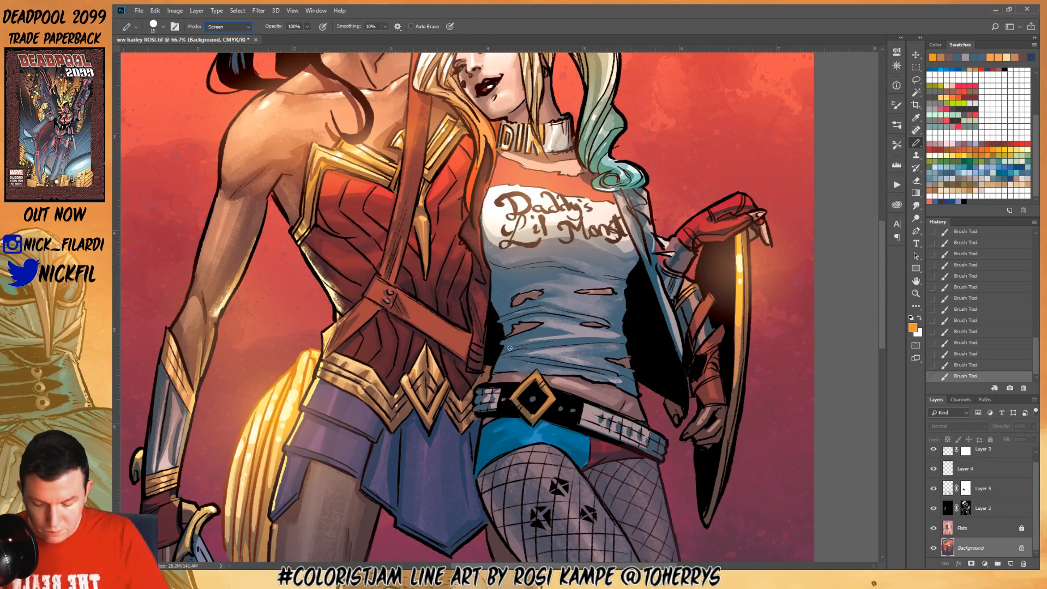
left_click(507, 378)
left_click(499, 393, "alt")
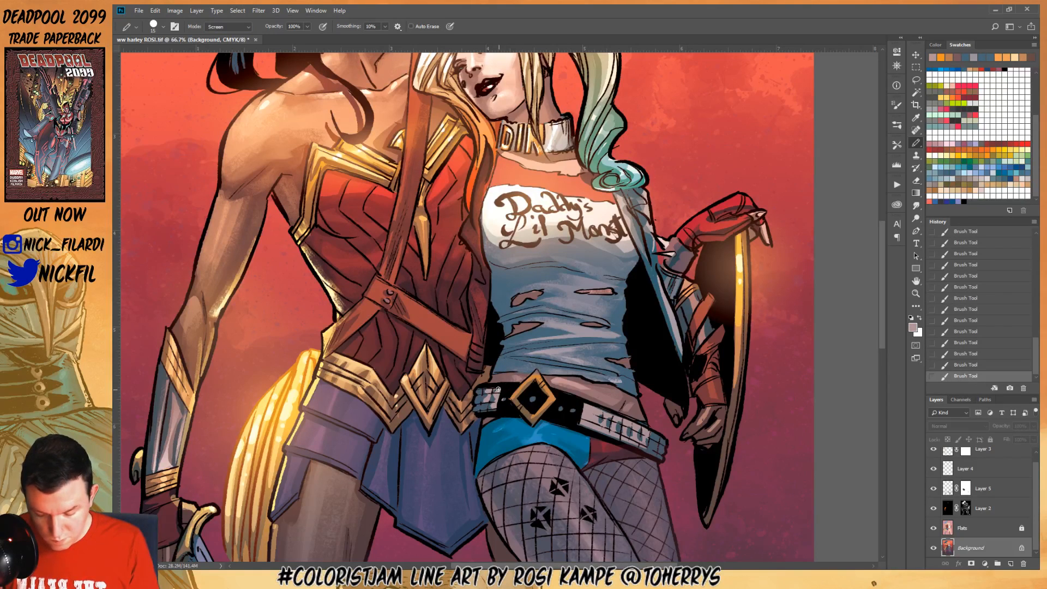
left_click(499, 393)
left_click(489, 398)
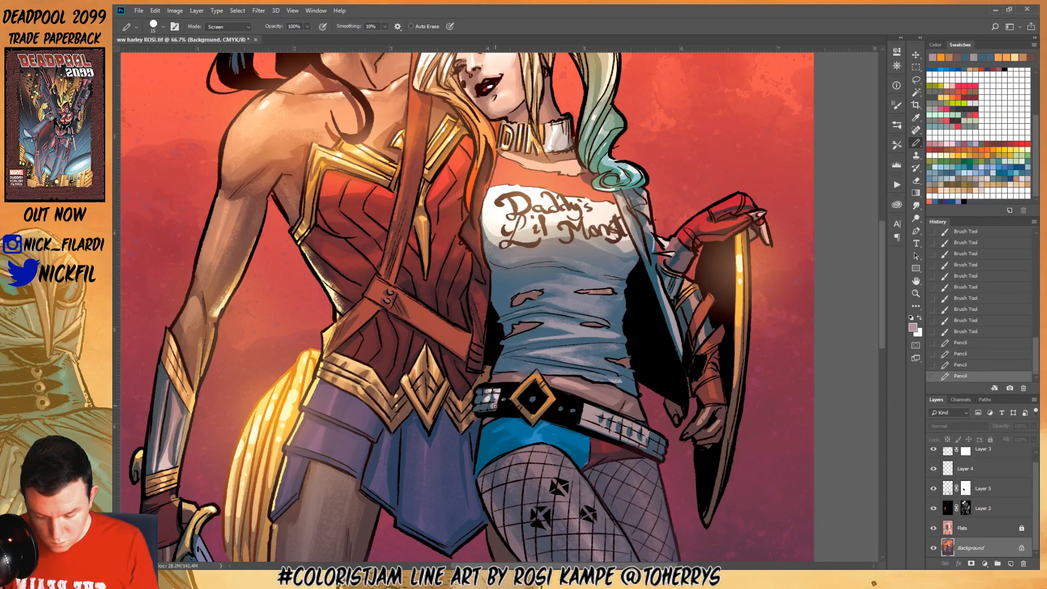
left_click(498, 397)
left_click(507, 395)
Brighten the row of belt studs on the shield side of the emblem with the same pinkish grey
left_click(599, 413)
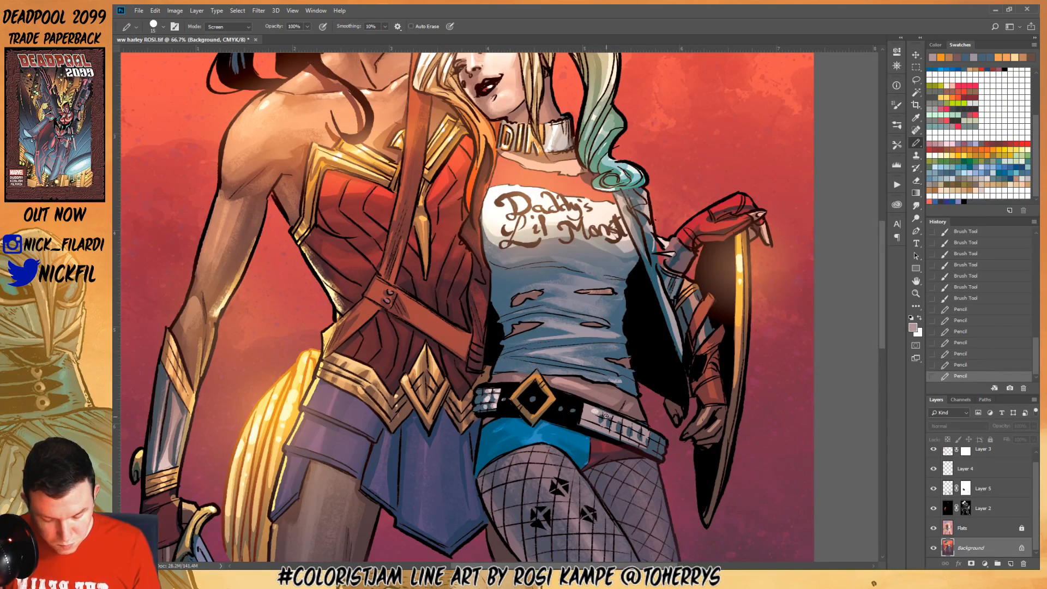
left_click(603, 415)
left_click(606, 419)
left_click(609, 421)
left_click(613, 428)
left_click(627, 422)
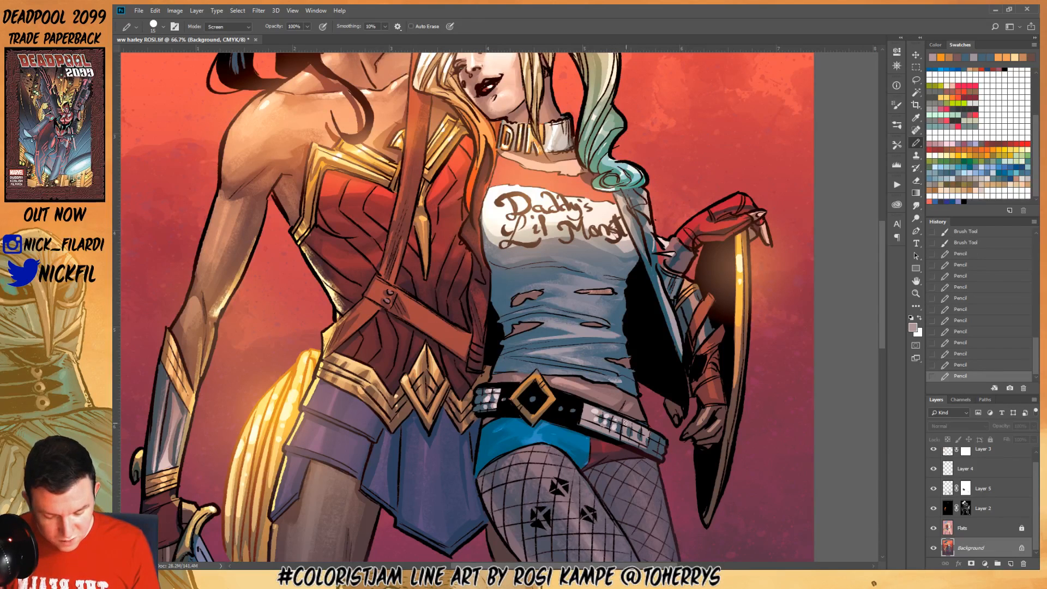
left_click(626, 424)
left_click(625, 431)
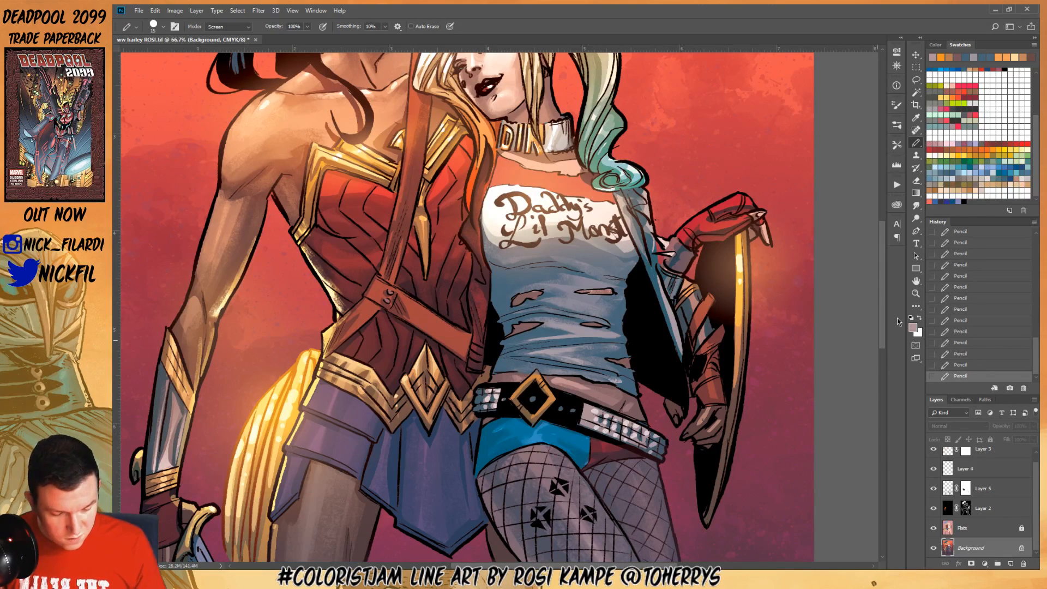
Select Harley's legs, shorts and shirt from the Flats layer with the Magic Wand
key("z")
left_click(656, 414, "alt")
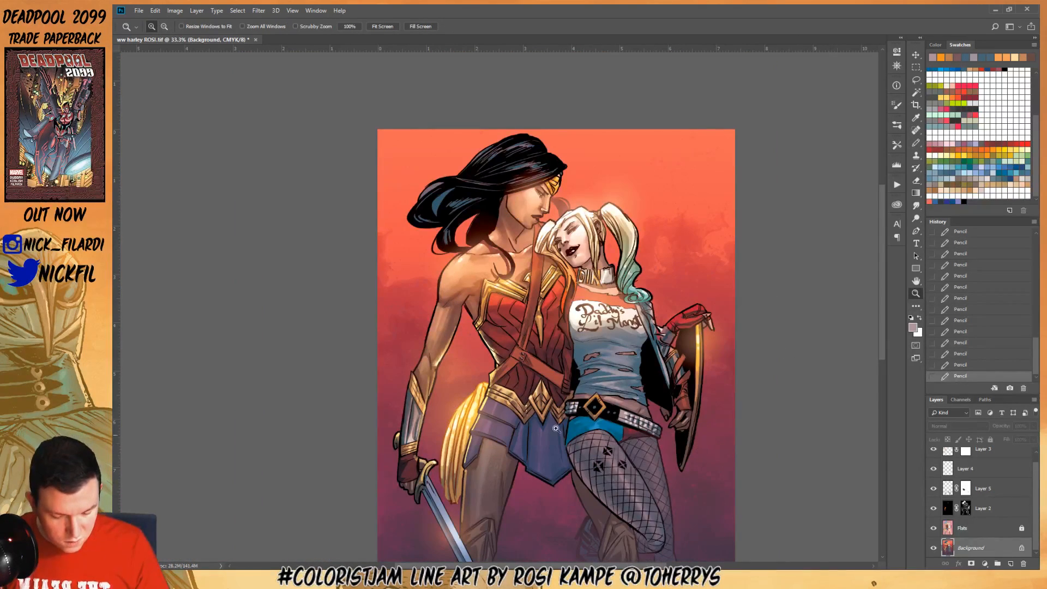
left_click(976, 528)
left_click(916, 93)
left_click(592, 462)
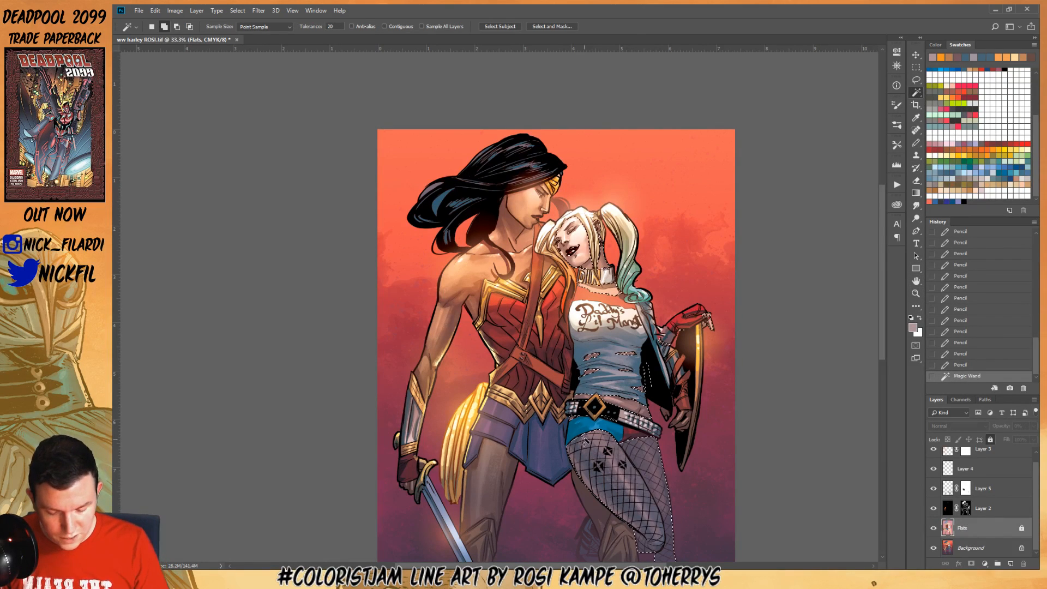
left_click(594, 427)
left_click(608, 378)
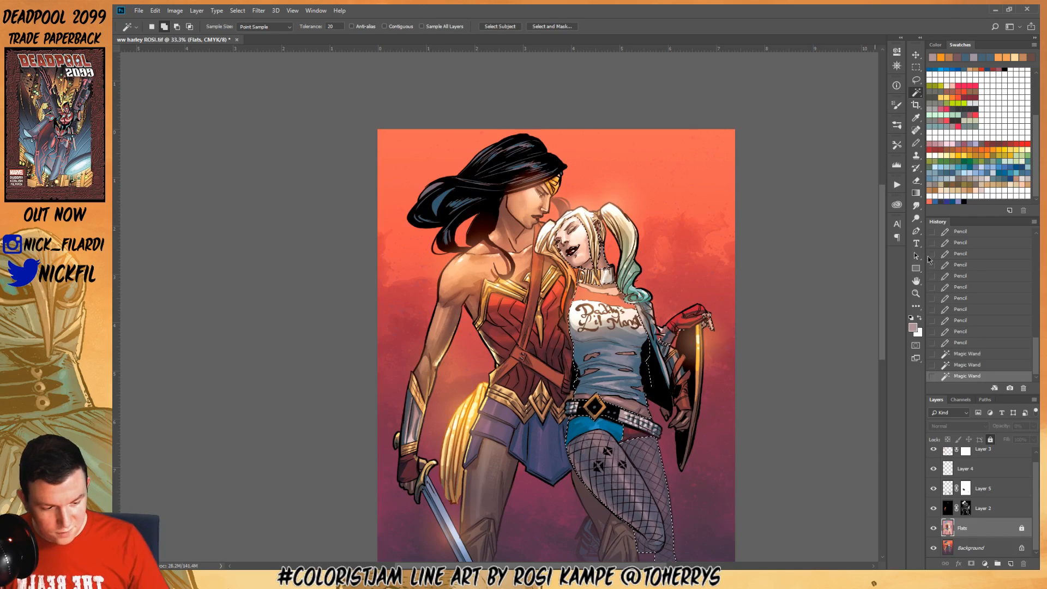
Pick a light blue swatch and choose the 30 px textured brush from the NORMCORE presets
left_click(916, 294)
left_click(605, 401)
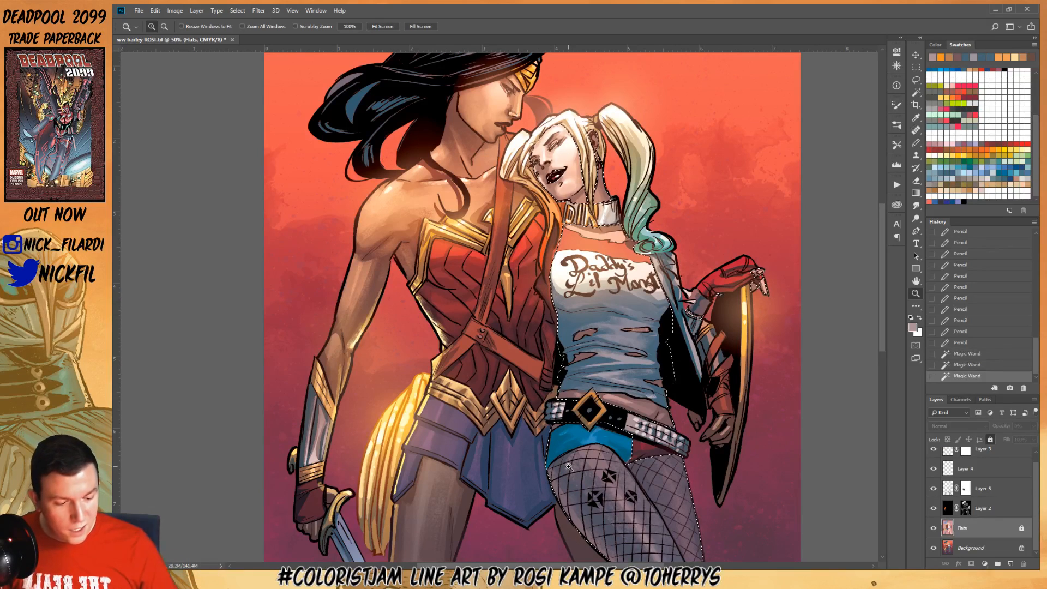
left_click(995, 161)
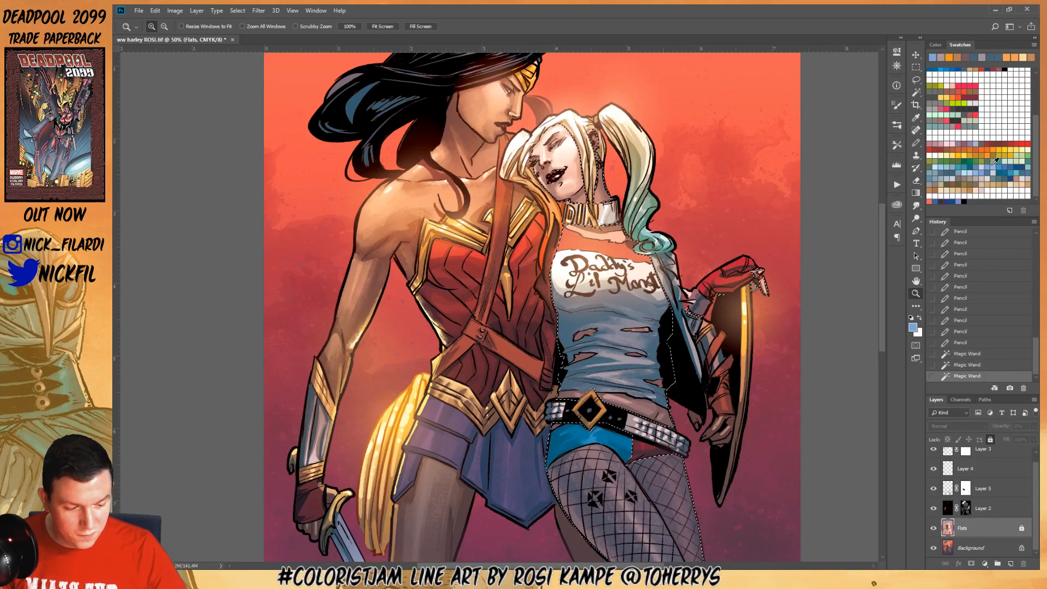
left_click(916, 143)
left_click(229, 26)
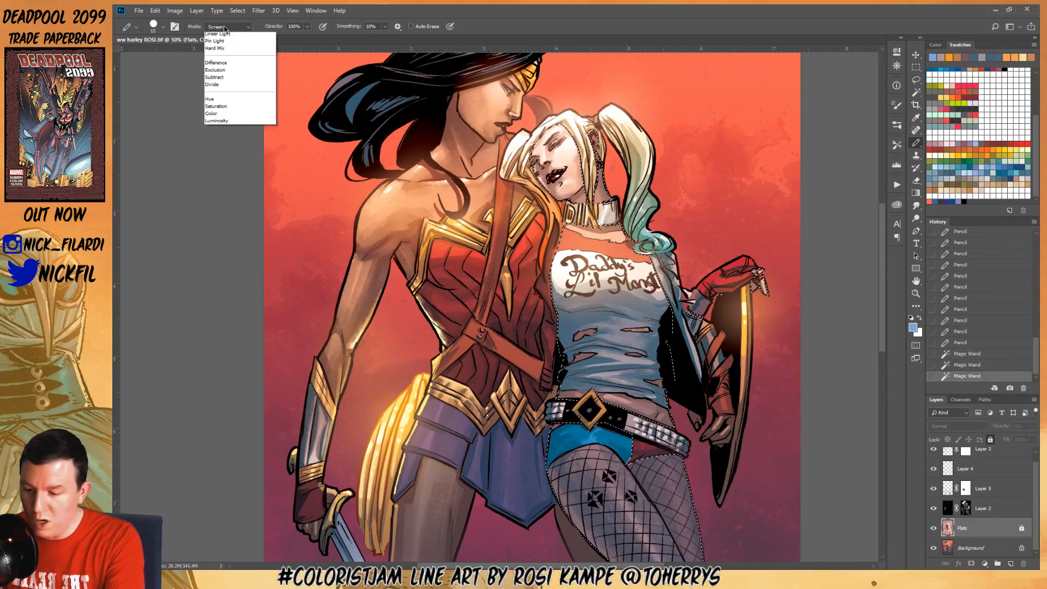
left_click(233, 29)
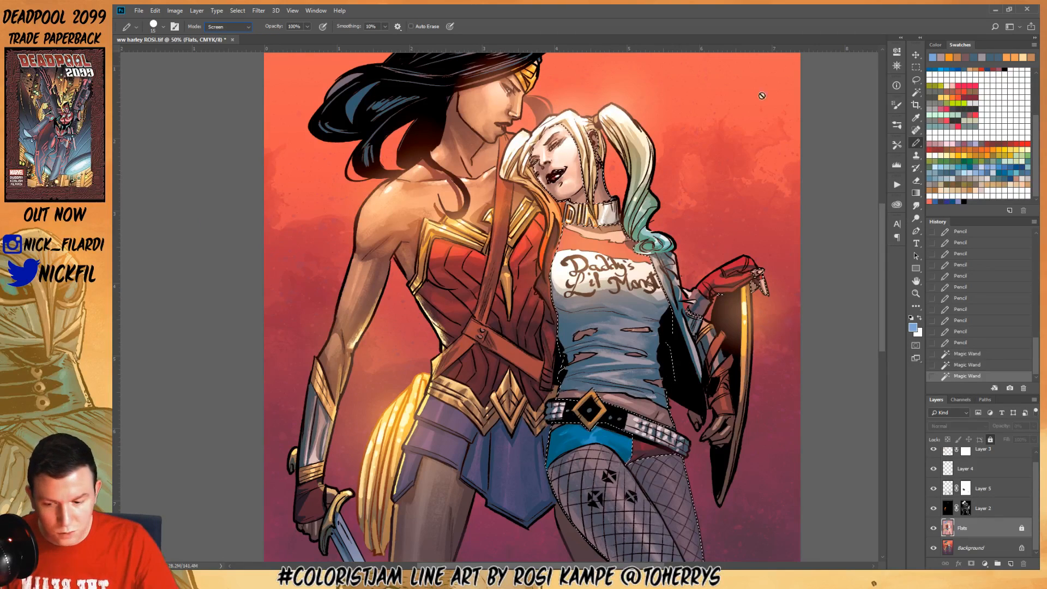
left_click(149, 25)
left_click(220, 373)
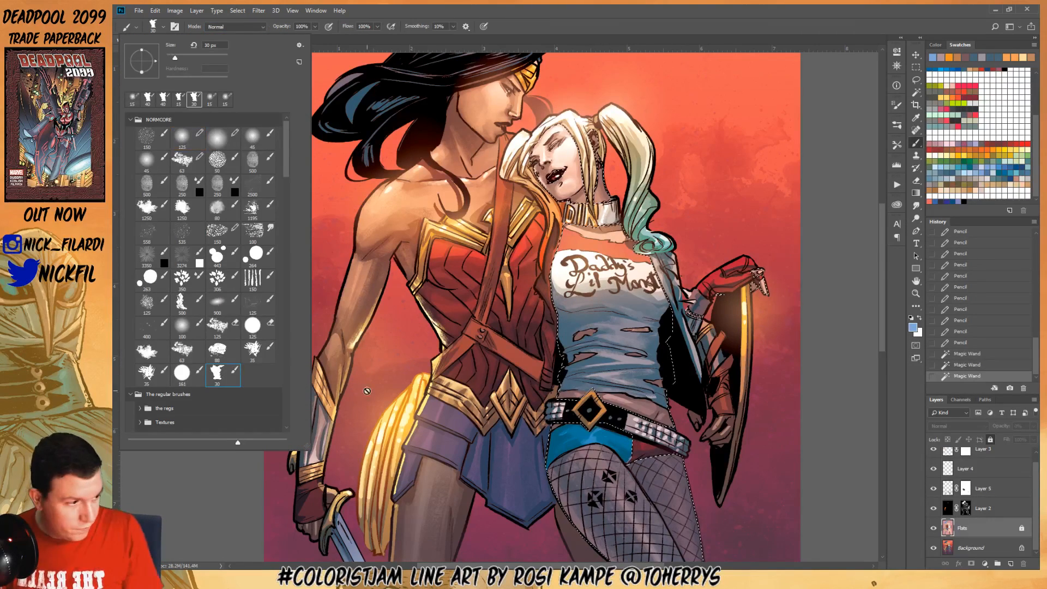
left_click(917, 146)
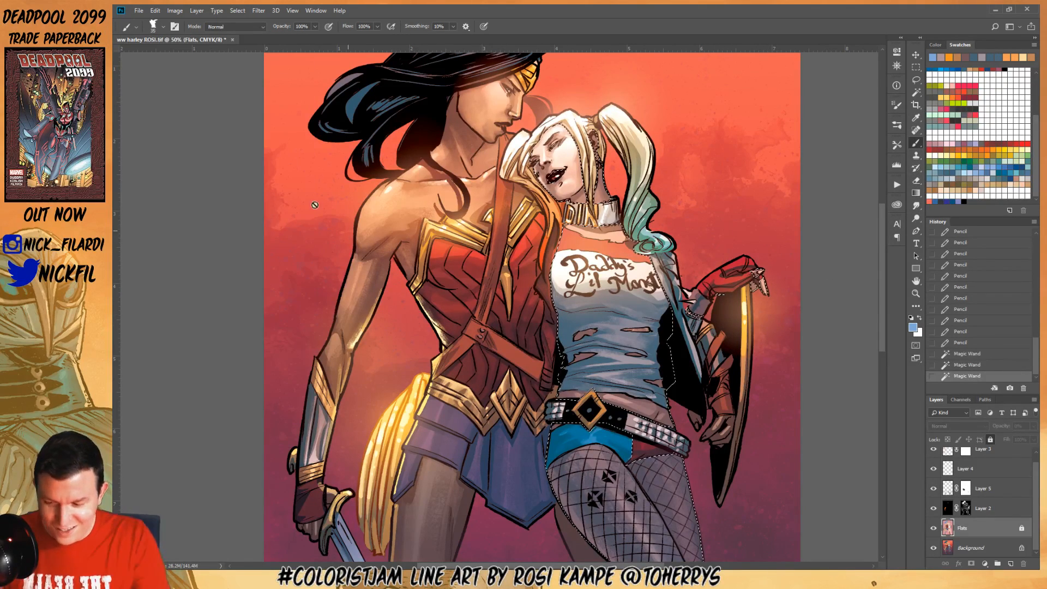
left_click(153, 27)
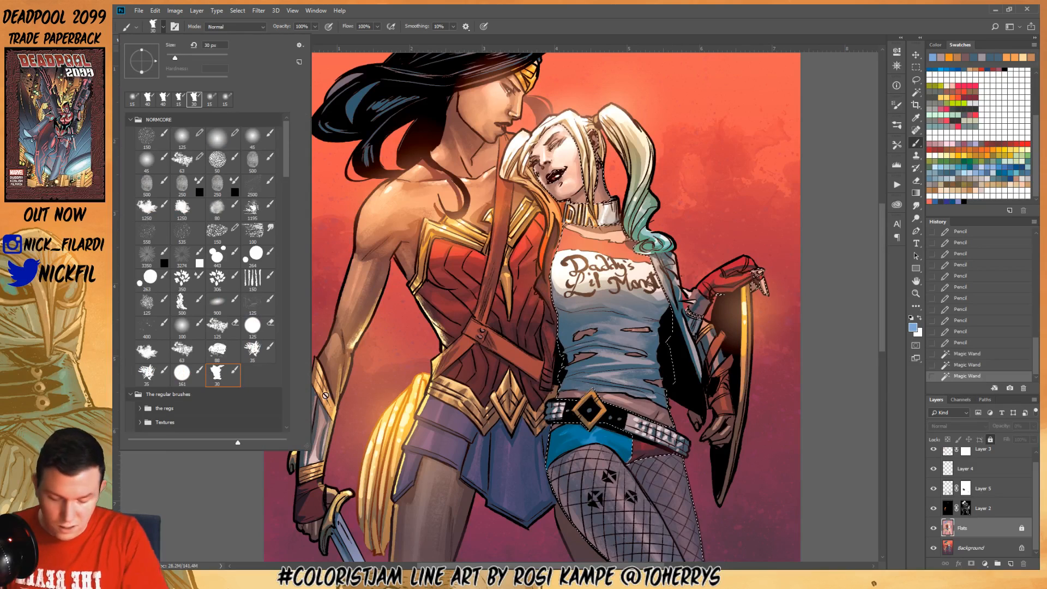
Brush light blue at 50% opacity on the Background layer over the selected fishnet leg and shirt
left_click(975, 550)
left_click_drag(553, 309, 567, 326)
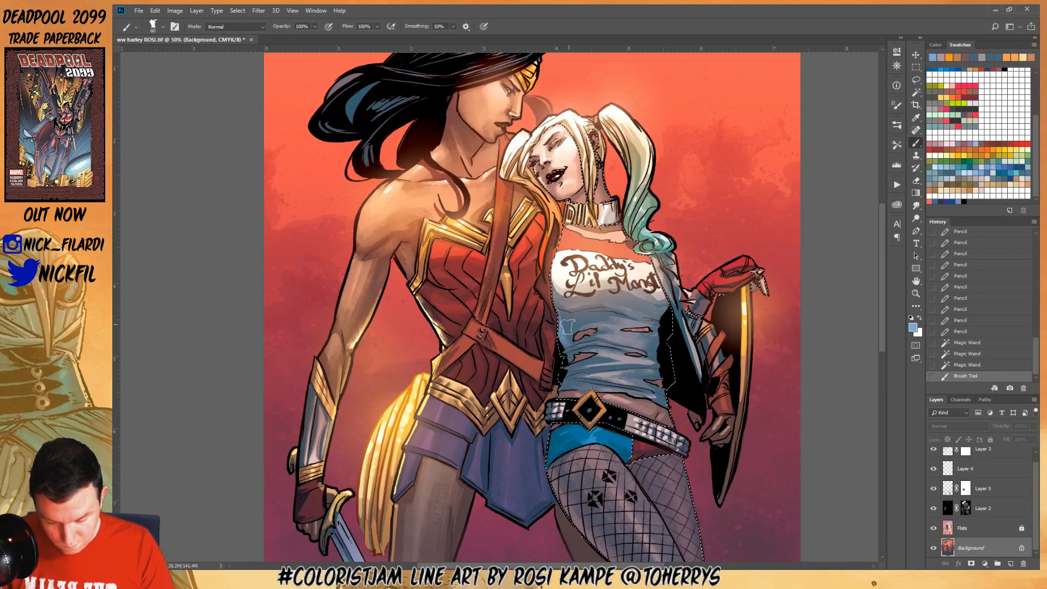
key("ctrl+z")
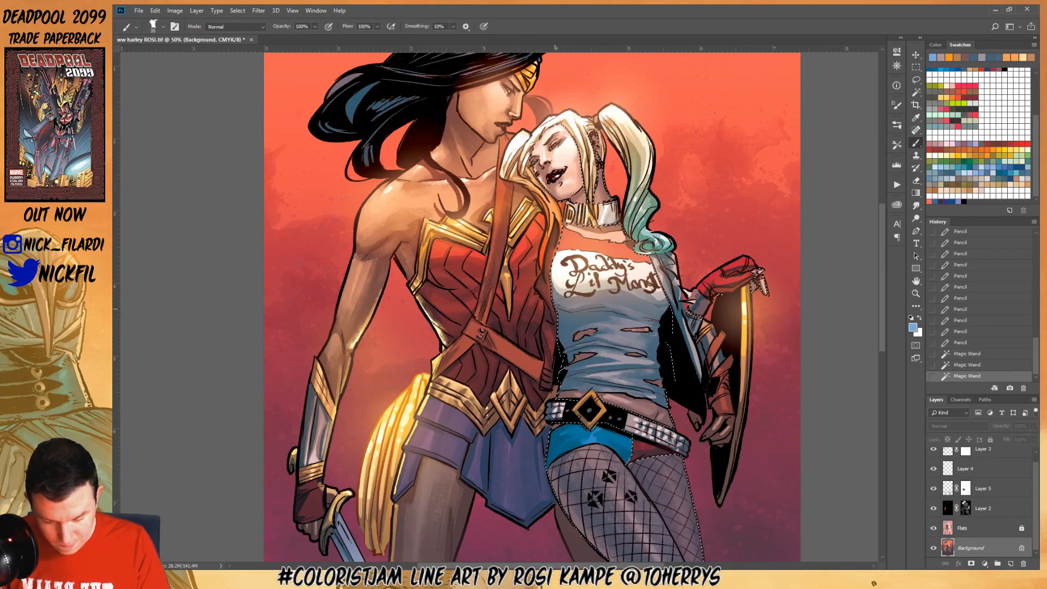
key("5")
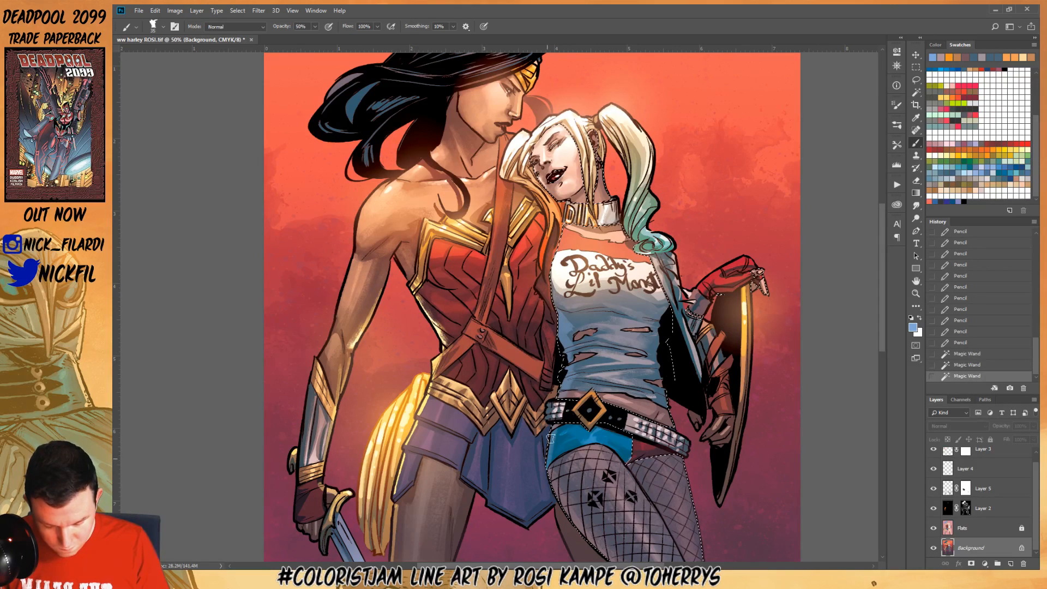
left_click_drag(550, 475, 568, 510)
left_click_drag(560, 485, 604, 557)
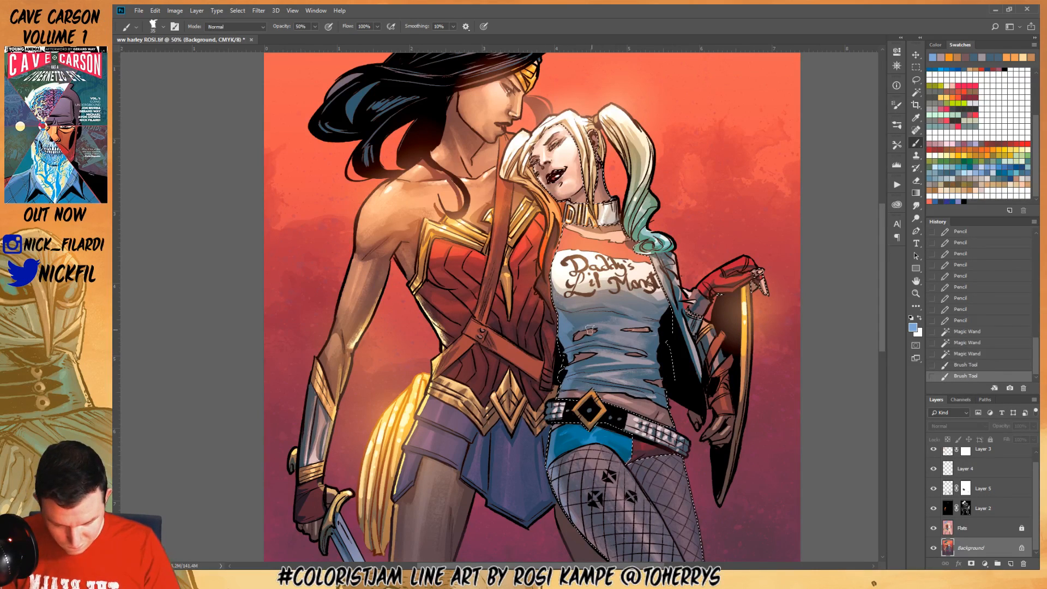
left_click_drag(551, 298, 631, 296)
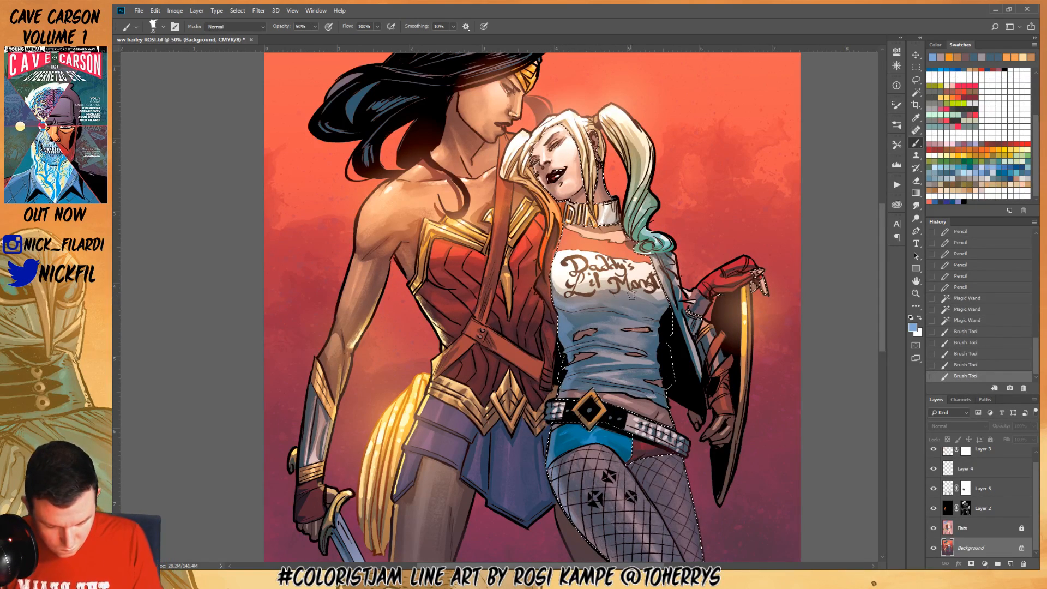
key("ctrl+d")
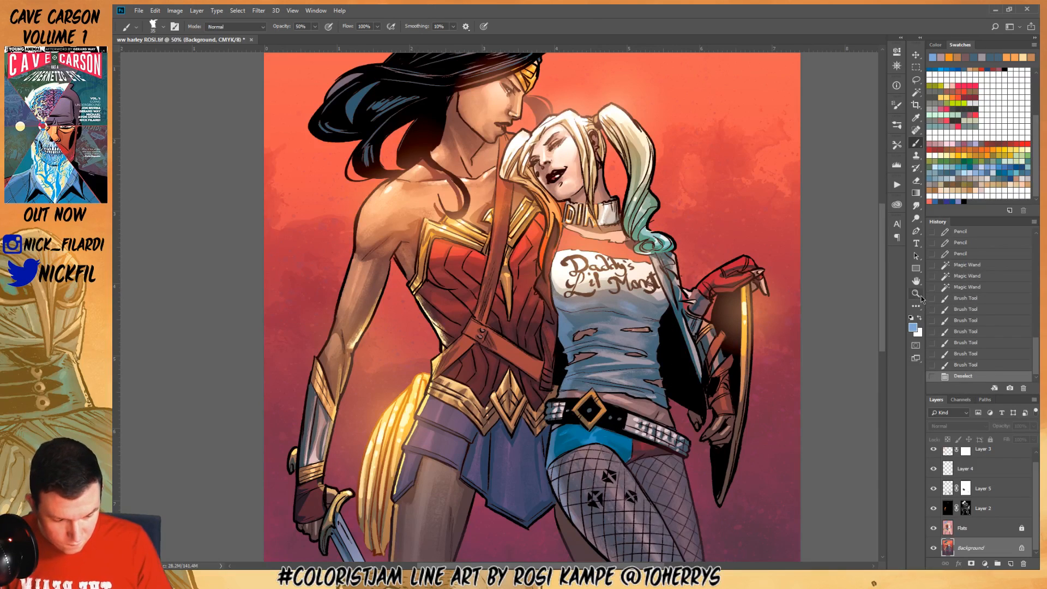
left_click(921, 296)
left_click(652, 389, "alt")
key("ctrl+z")
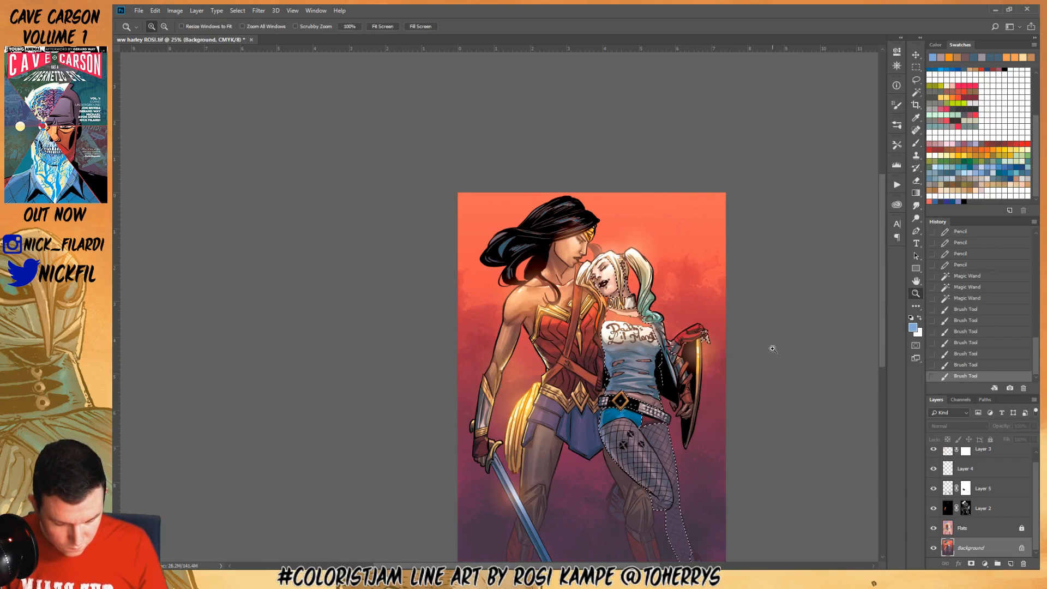
Shade the side of the shirt with its sampled blue, restore the brush opacity to 100% and deselect
left_click(916, 145)
left_click(627, 360, "alt")
mouse_move(615, 353)
left_mouse_down()
mouse_move(635, 354)
mouse_move(615, 366)
mouse_move(625, 382)
mouse_move(618, 391)
left_mouse_up()
key("0")
key("ctrl+d")
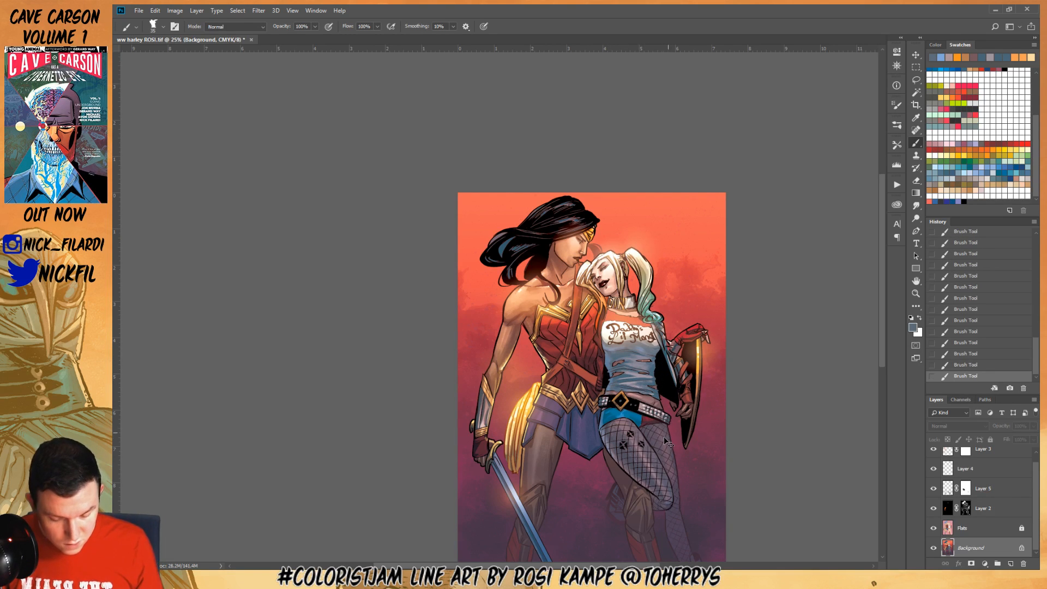
Touch up the blue half of Harley's shorts just below the belt with brush strokes in its sampled blue
left_click(916, 293)
left_click(610, 429)
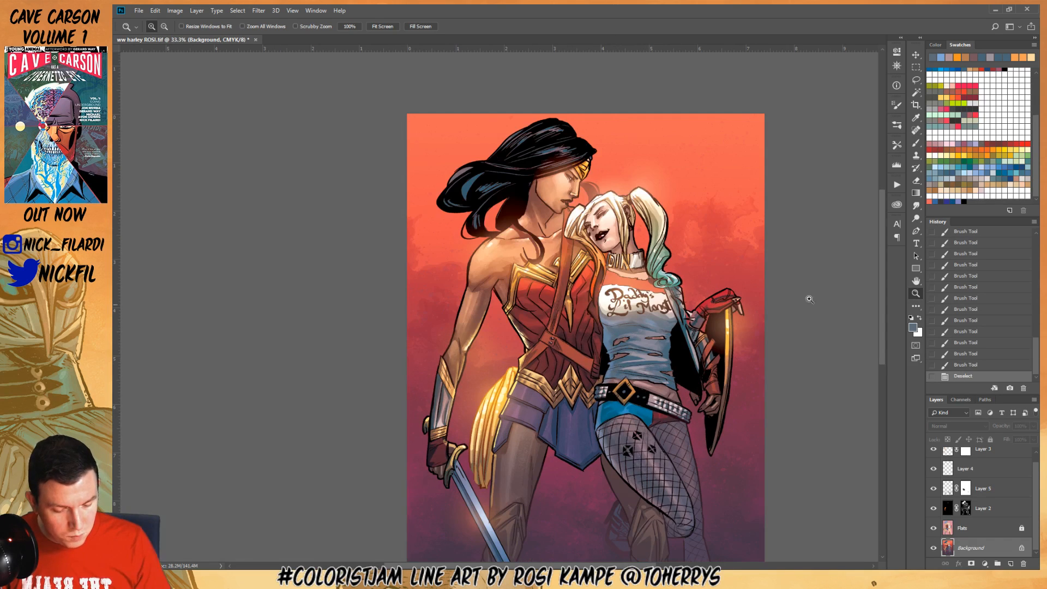
left_click(917, 143)
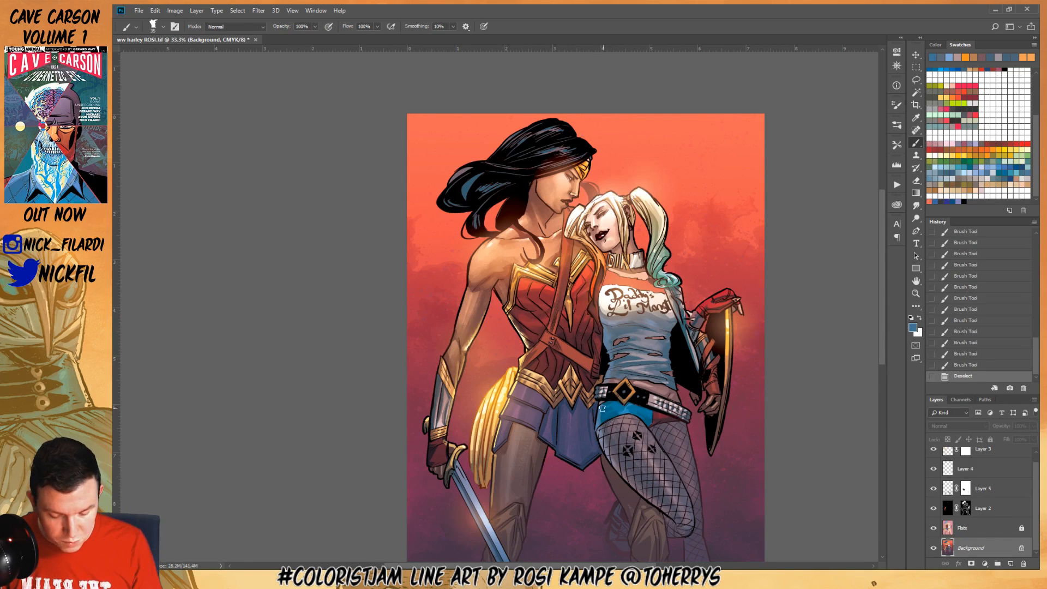
left_click_drag(602, 408, 617, 395)
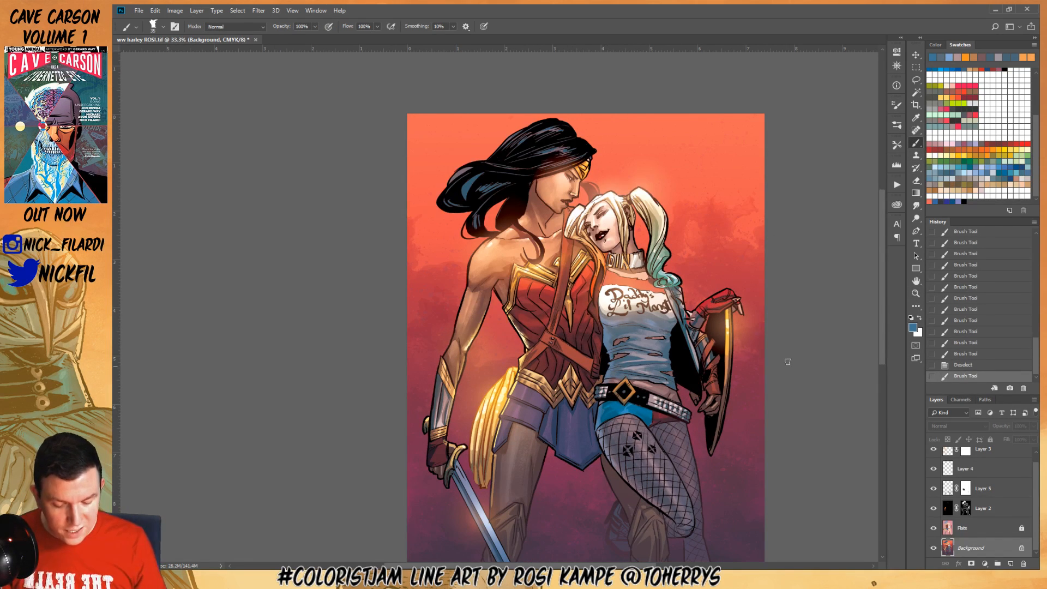
Lasso highlight shapes on the blue half of Harley's shorts, lighten them with a Screen-mode gradient in sampled blue, and deselect
left_click(917, 82)
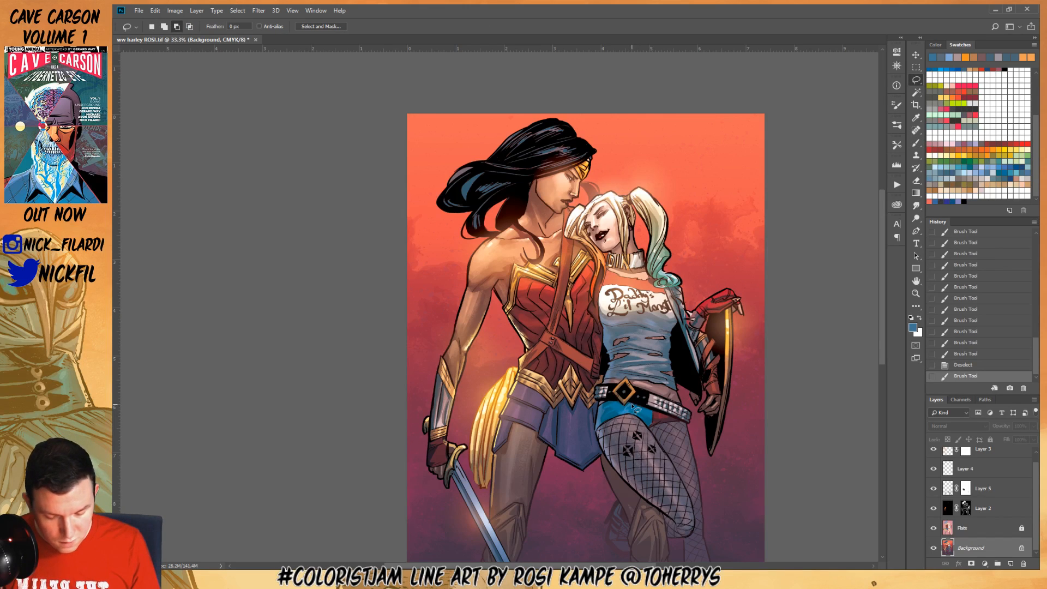
mouse_move(626, 412)
left_mouse_down()
mouse_move(616, 424)
mouse_move(639, 421)
mouse_move(606, 427)
left_mouse_up()
key("ctrl+z")
key("g")
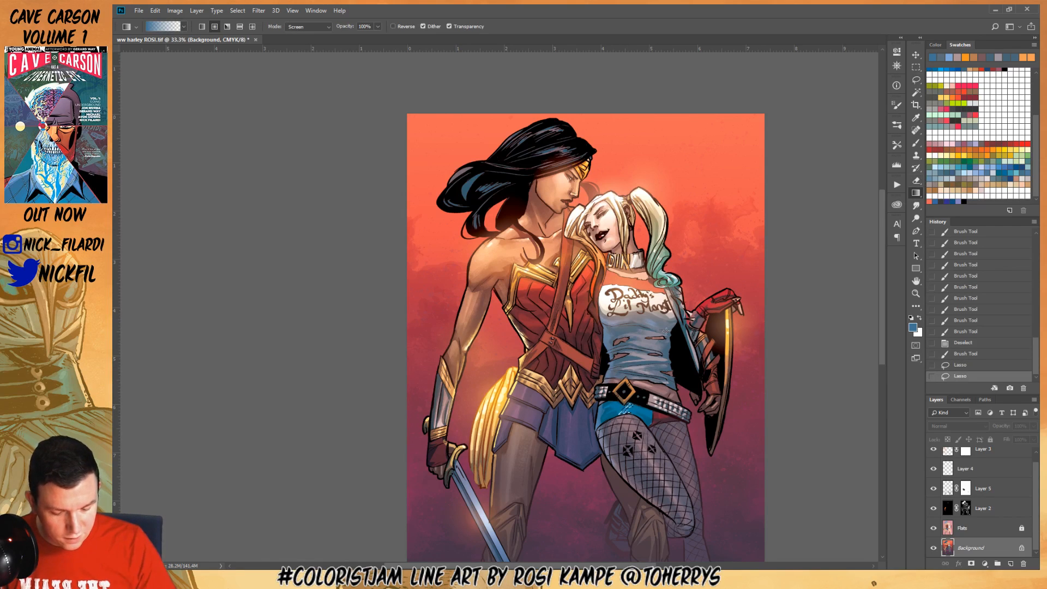
left_click(308, 27)
left_click(628, 401)
left_click_drag(628, 405, 633, 397)
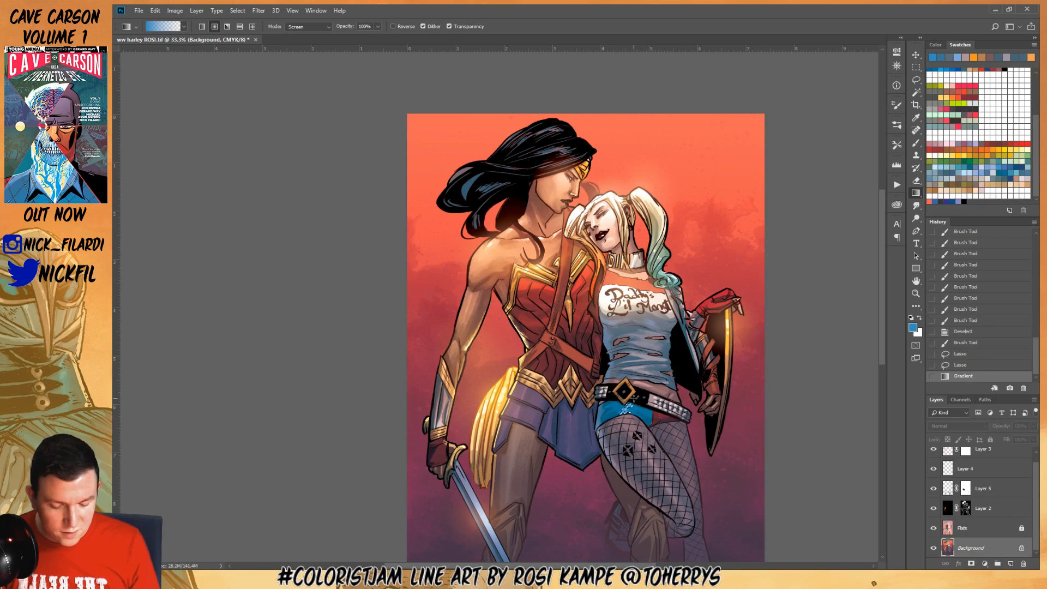
key("ctrl+d")
Examine the whole cover and both figures at several magnifications to judge the colour balance
left_click(916, 295)
left_click(671, 413, "alt")
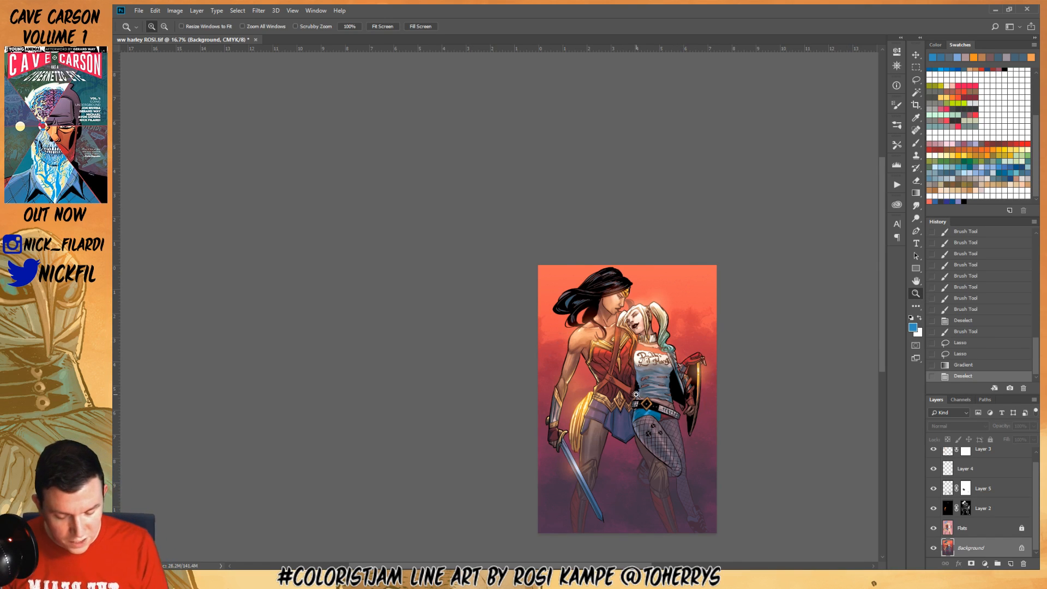
left_click(630, 396)
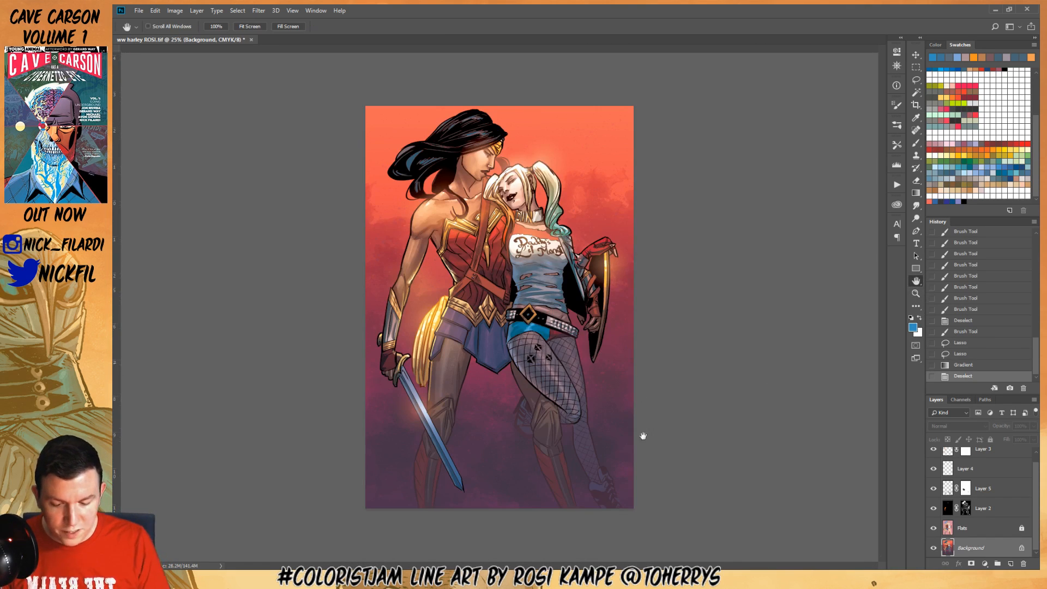
left_click(540, 365, "alt")
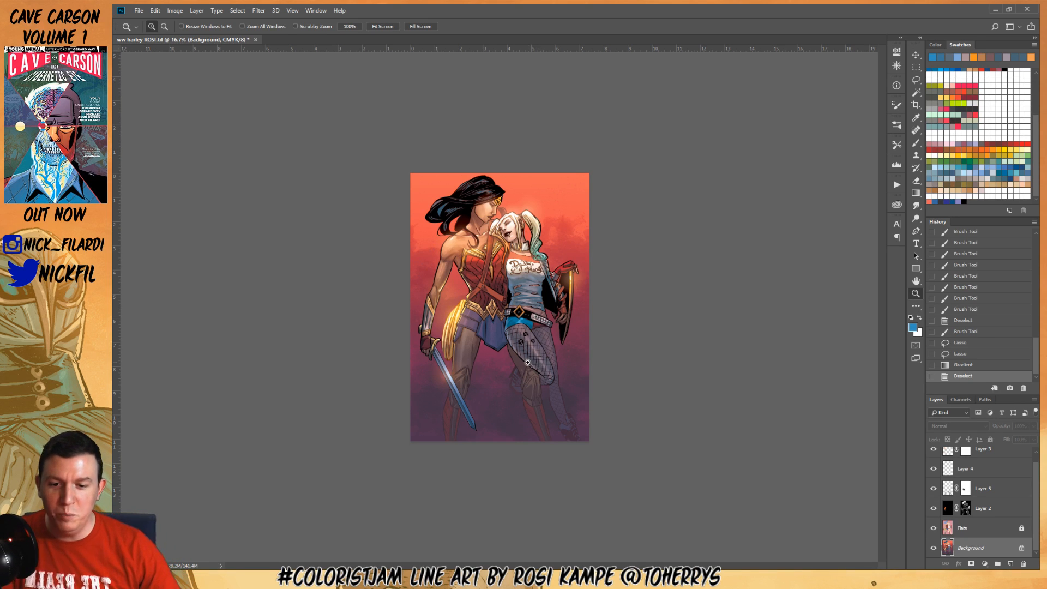
left_click(465, 286)
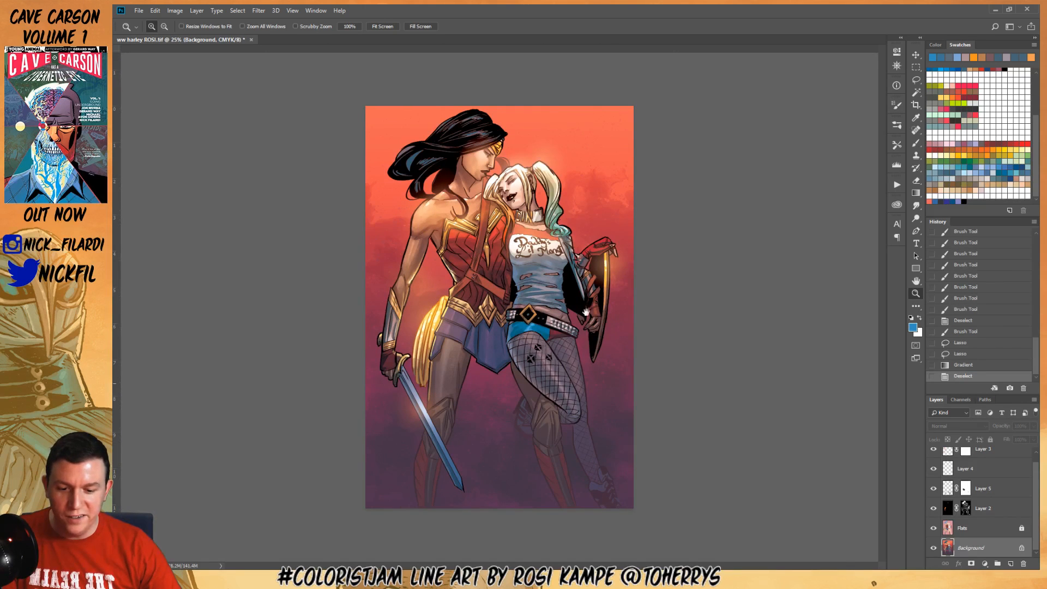
left_click(497, 323)
left_click_drag(520, 339, 570, 321)
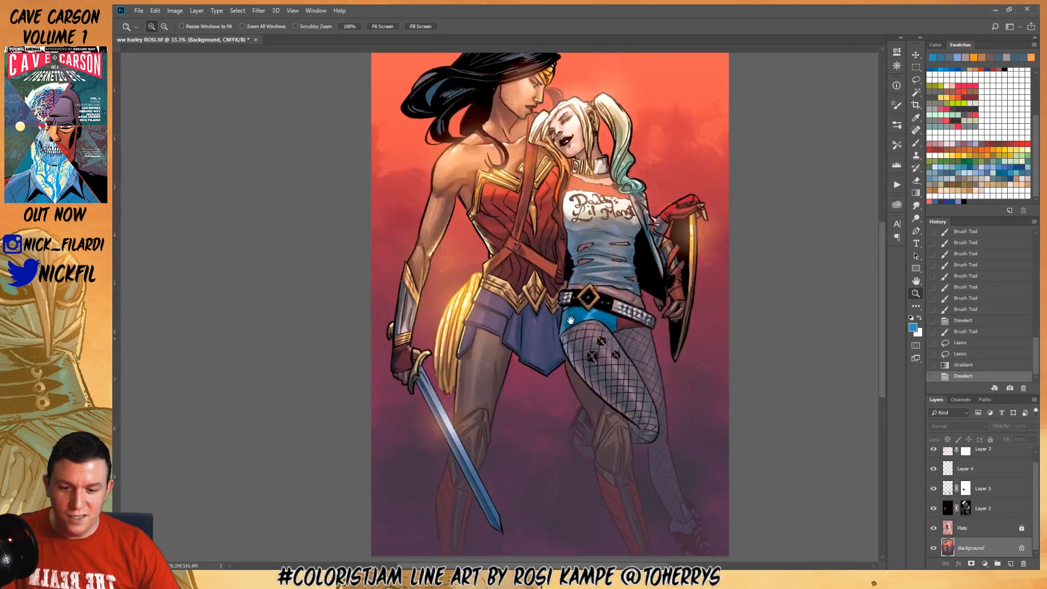
left_click_drag(584, 246, 589, 325)
left_click(611, 358, "alt")
left_click(611, 357, "alt")
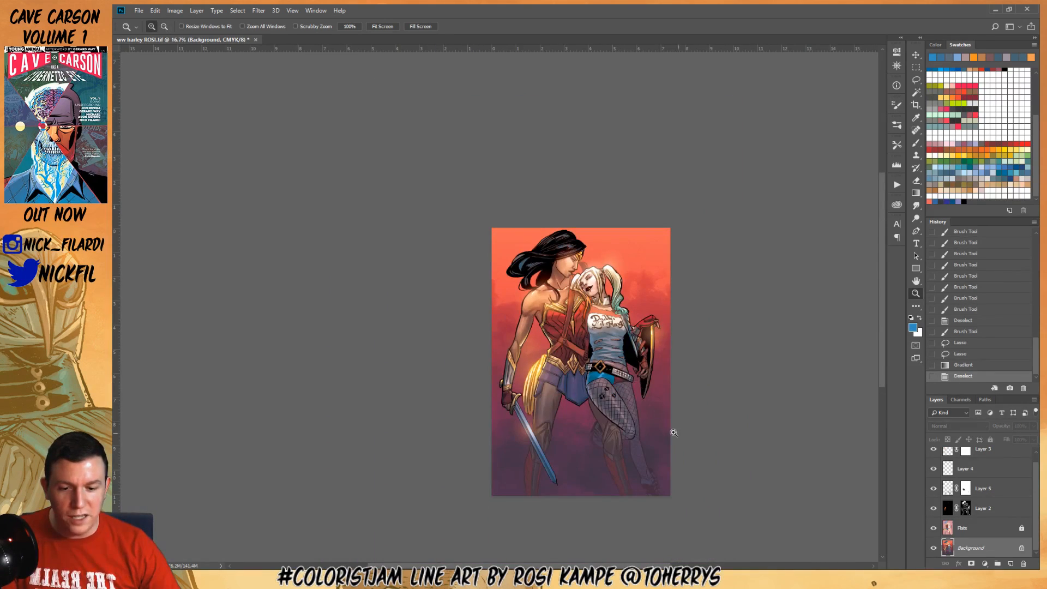
left_click_drag(624, 448, 585, 408)
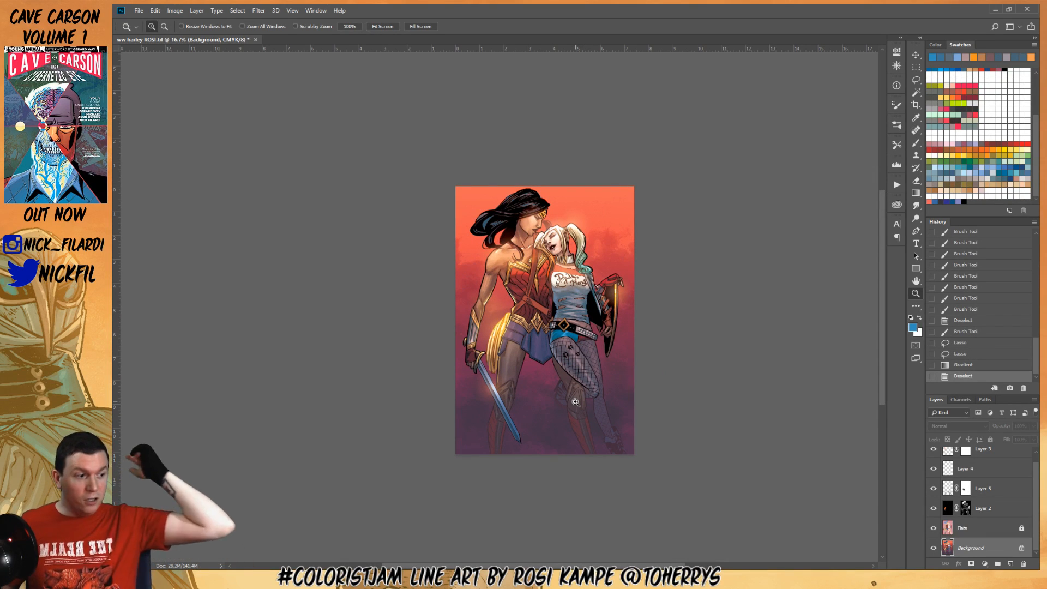
left_click(575, 402)
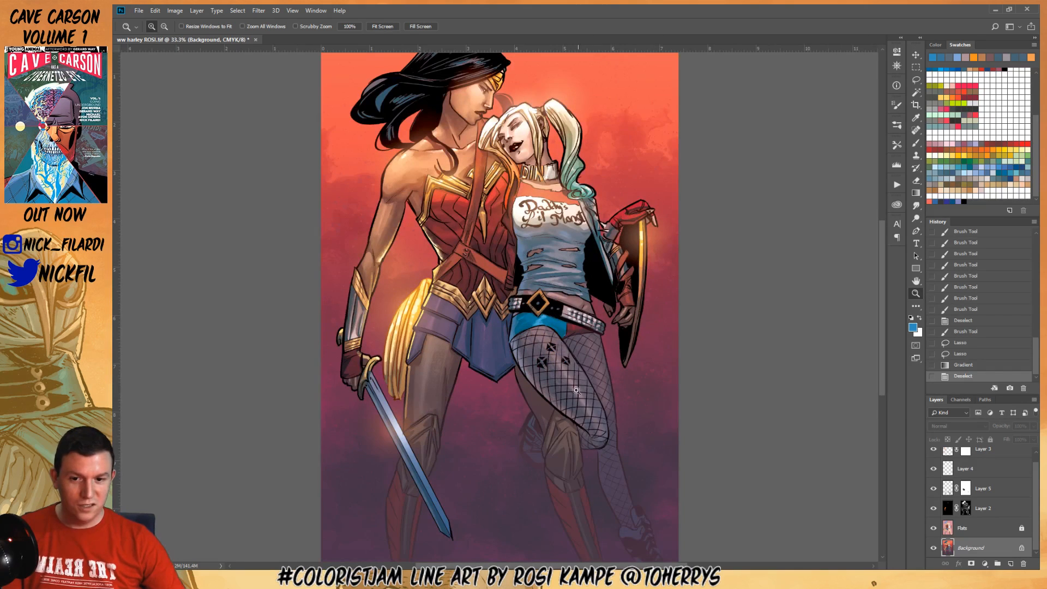
left_click_drag(560, 419, 574, 447)
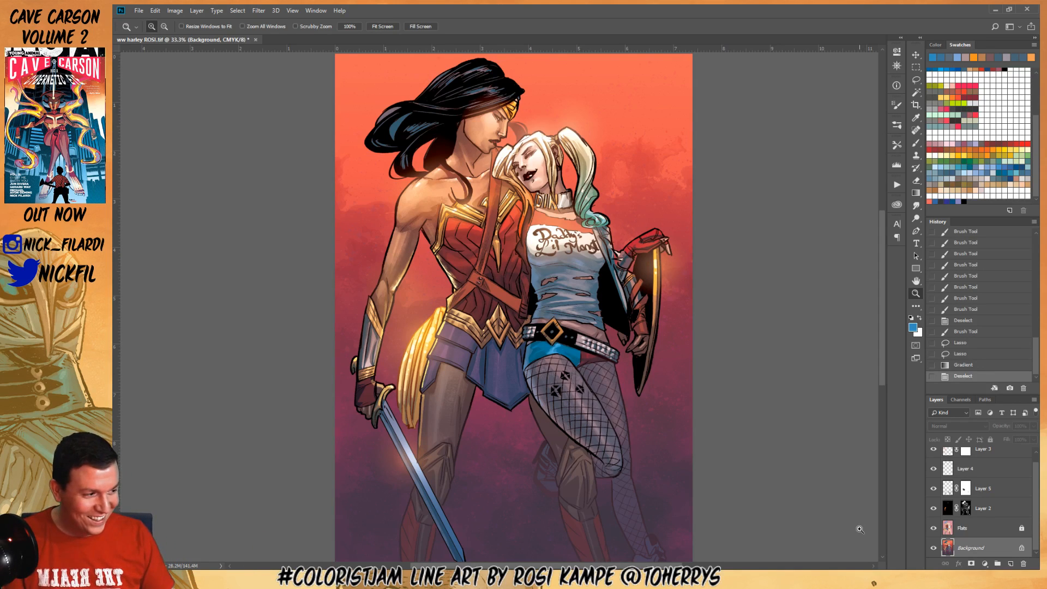
Save the Wonder Woman and Harley Quinn artwork
key("ctrl+s")
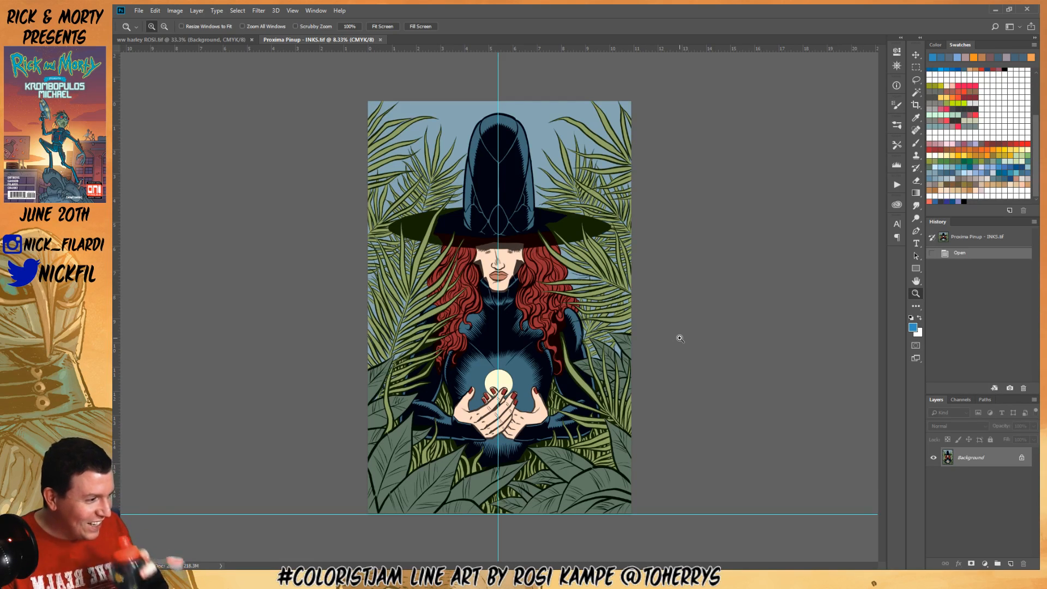
Return to ww harley ROSI.tif and lower the opacity of Layer 5 to 68%
left_click(188, 40)
left_click(566, 373, "alt")
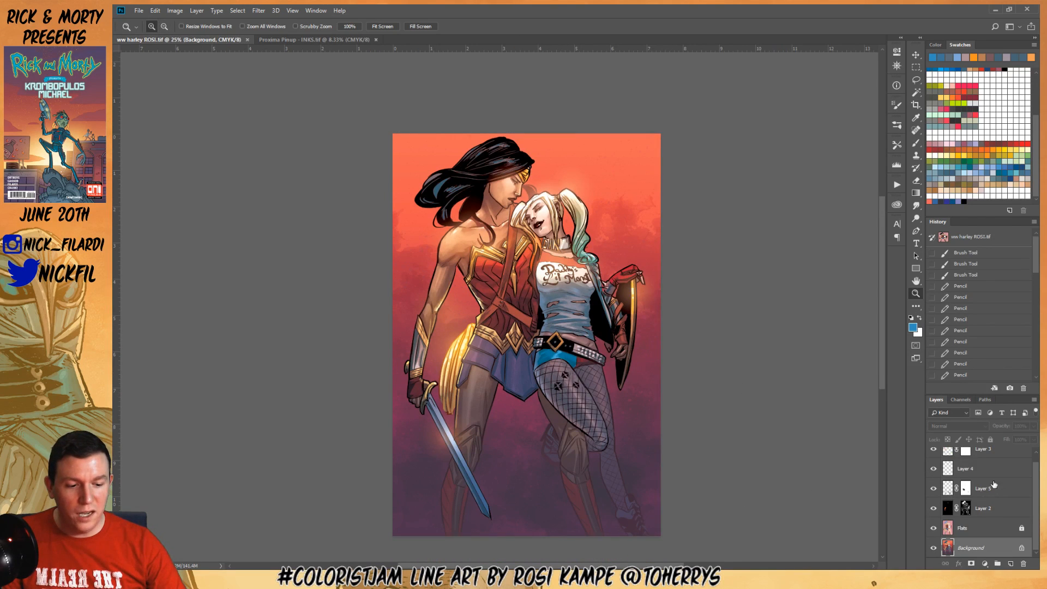
left_click(987, 487)
left_click(1034, 426)
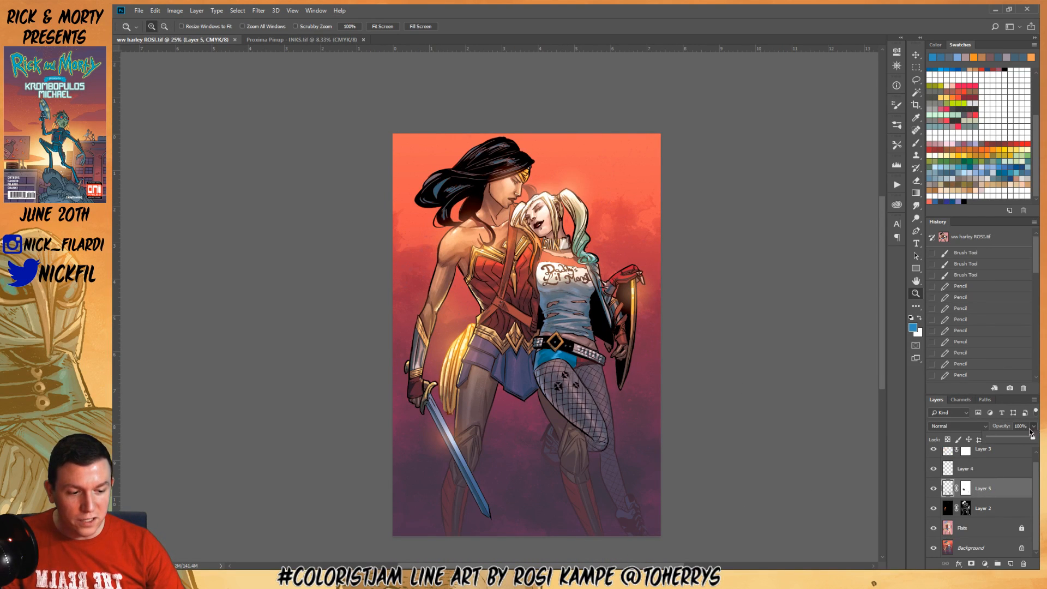
left_click_drag(1034, 439, 1020, 441)
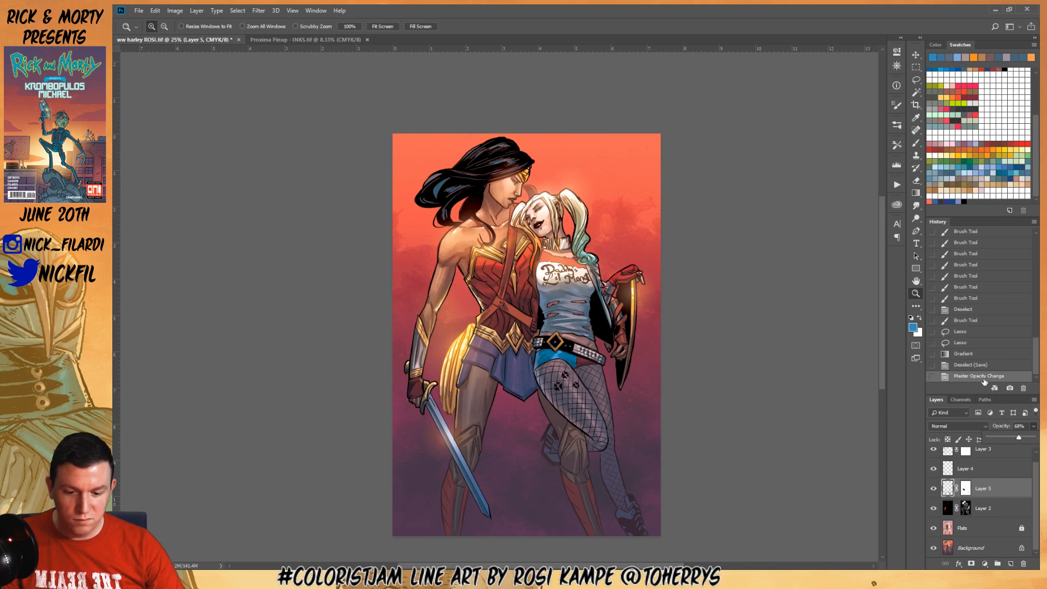
left_click(547, 322, "alt")
left_click(561, 360)
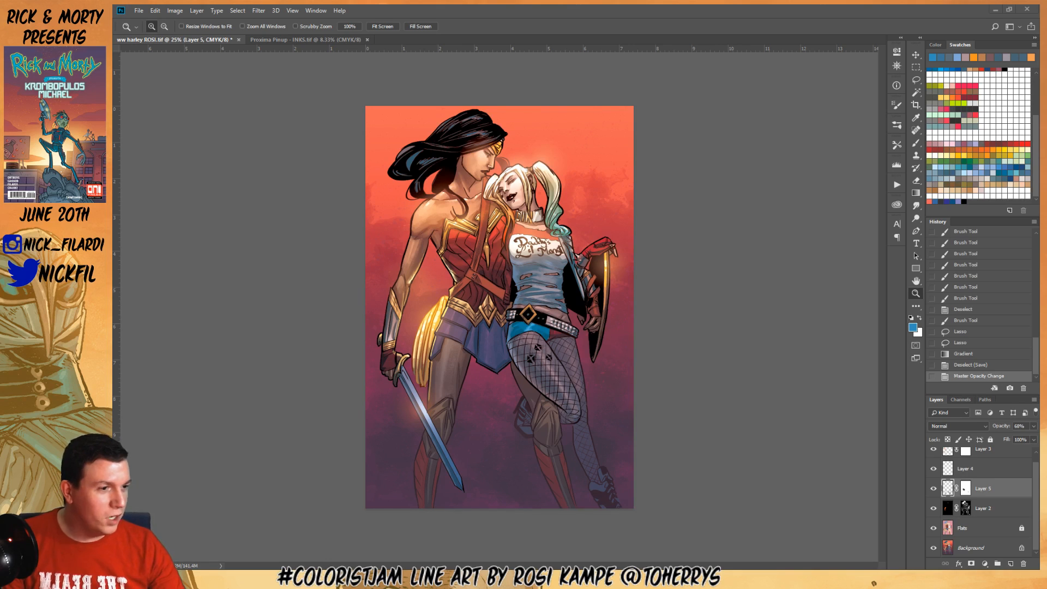
Switch to the Proxima Pinup - INKS.tif document and hide its guides
left_click(295, 40)
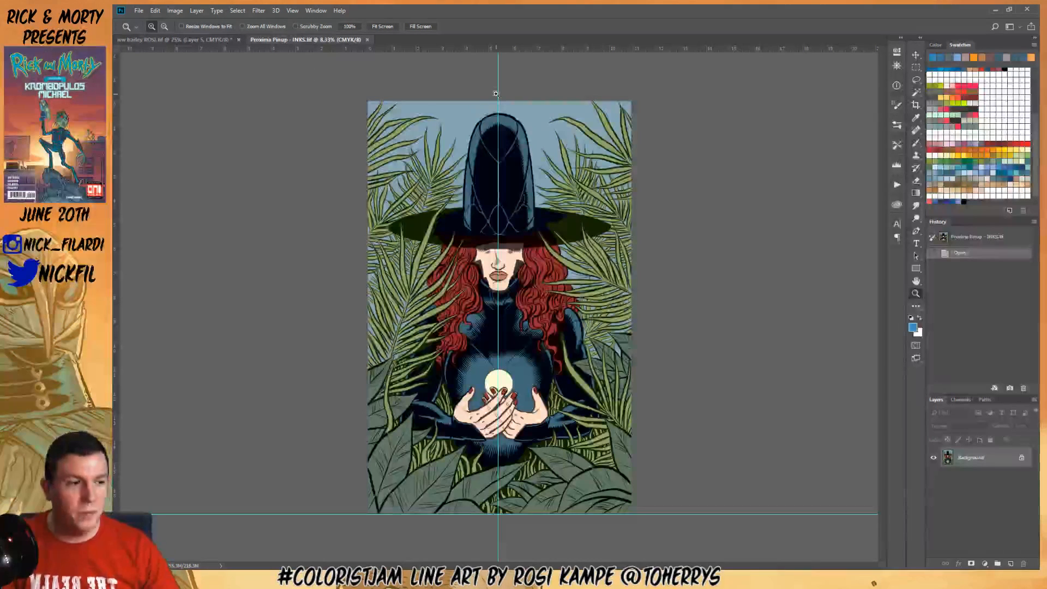
key("ctrl+h")
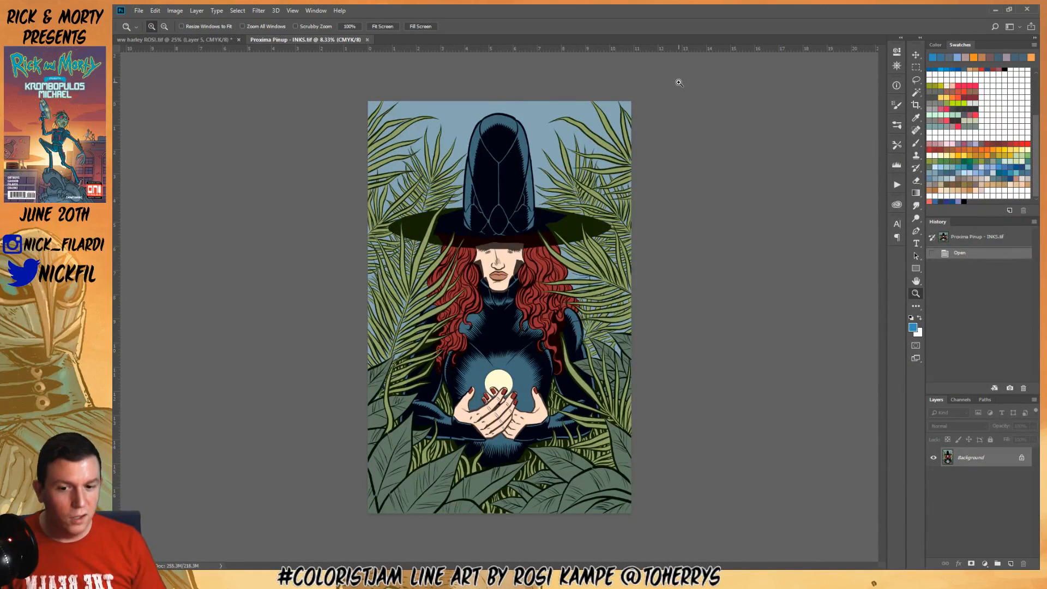